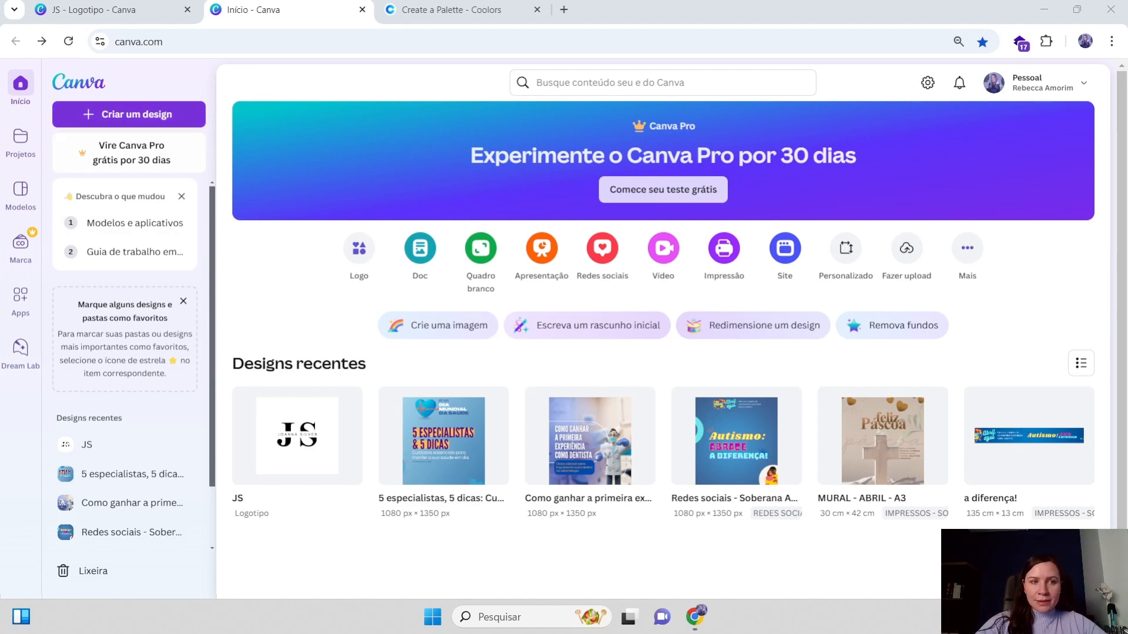
Start a new custom-size design and set its width to 1080 px
{"action": "left_click", "coordinate": [142, 114]}
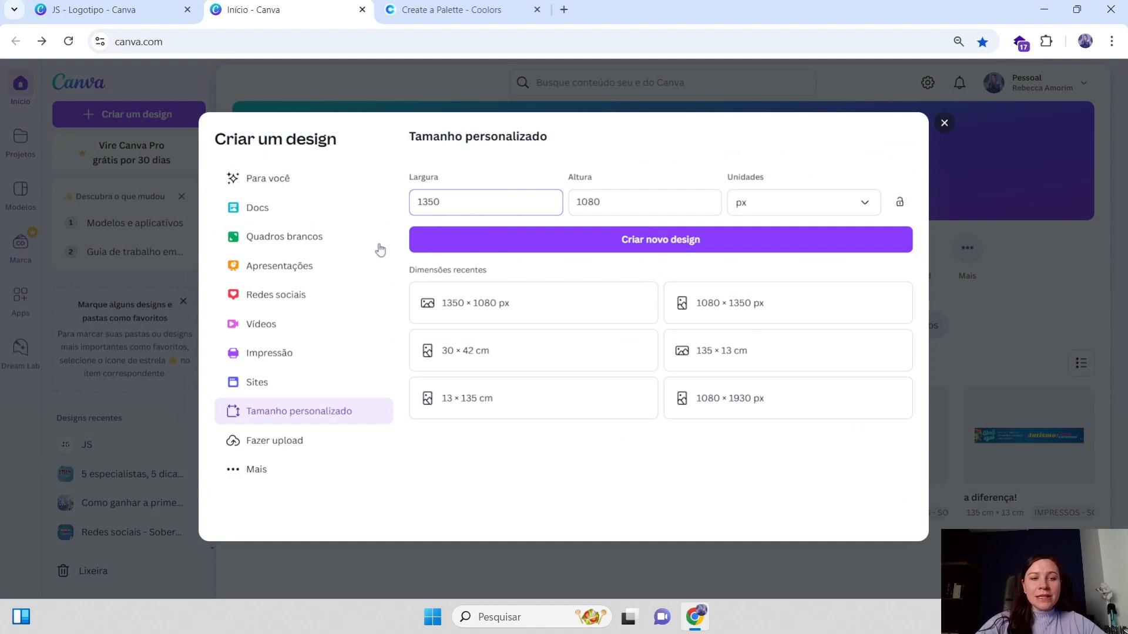
{"action": "left_click", "coordinate": [283, 182]}
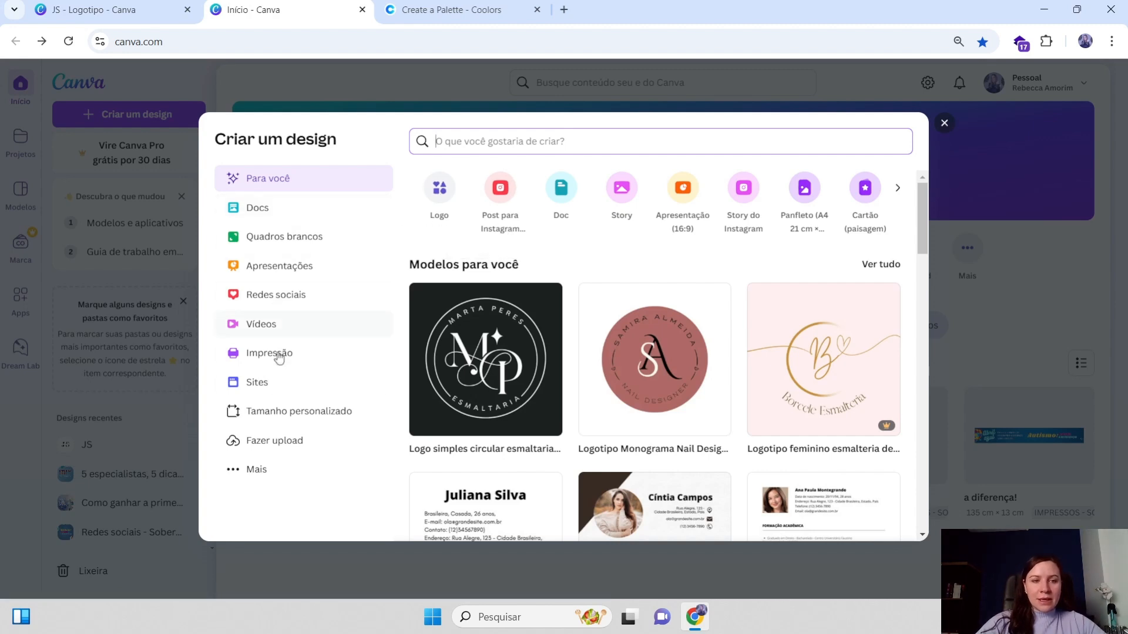
{"action": "left_click", "coordinate": [316, 421]}
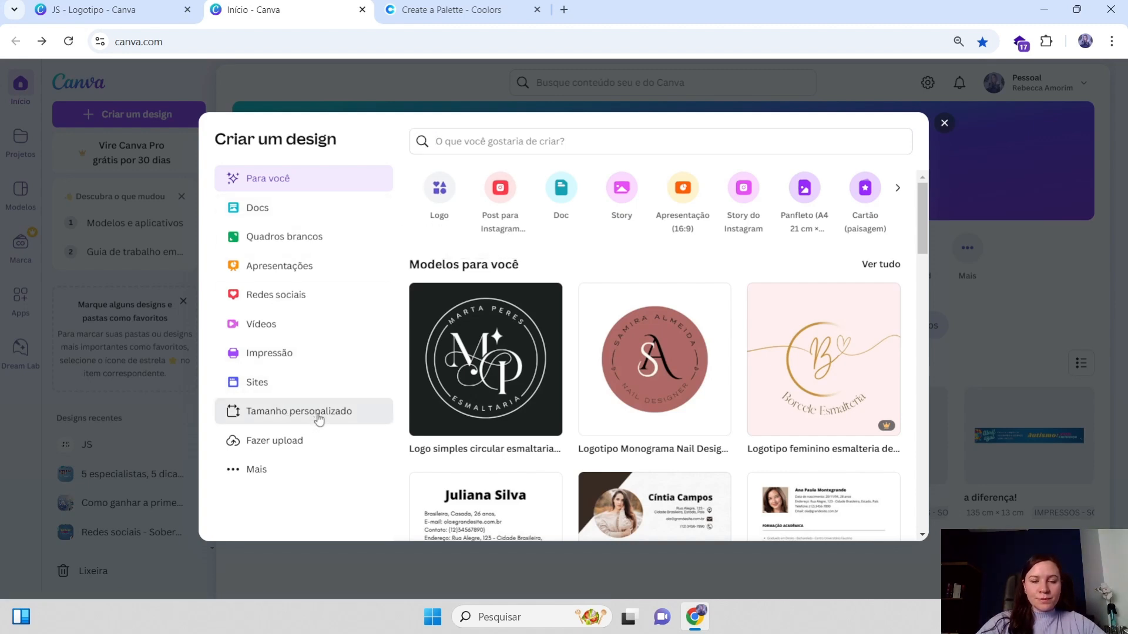
{"action": "left_click_drag", "start_coordinate": [447, 198], "coordinate": [402, 206]}
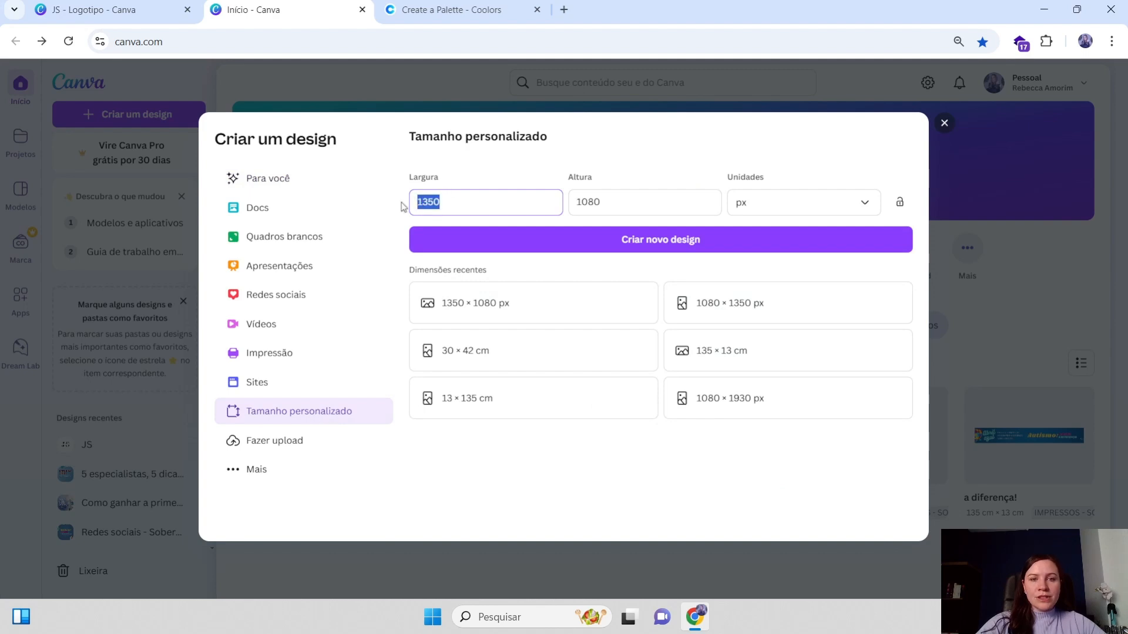
{"action": "type", "text": "1080"}
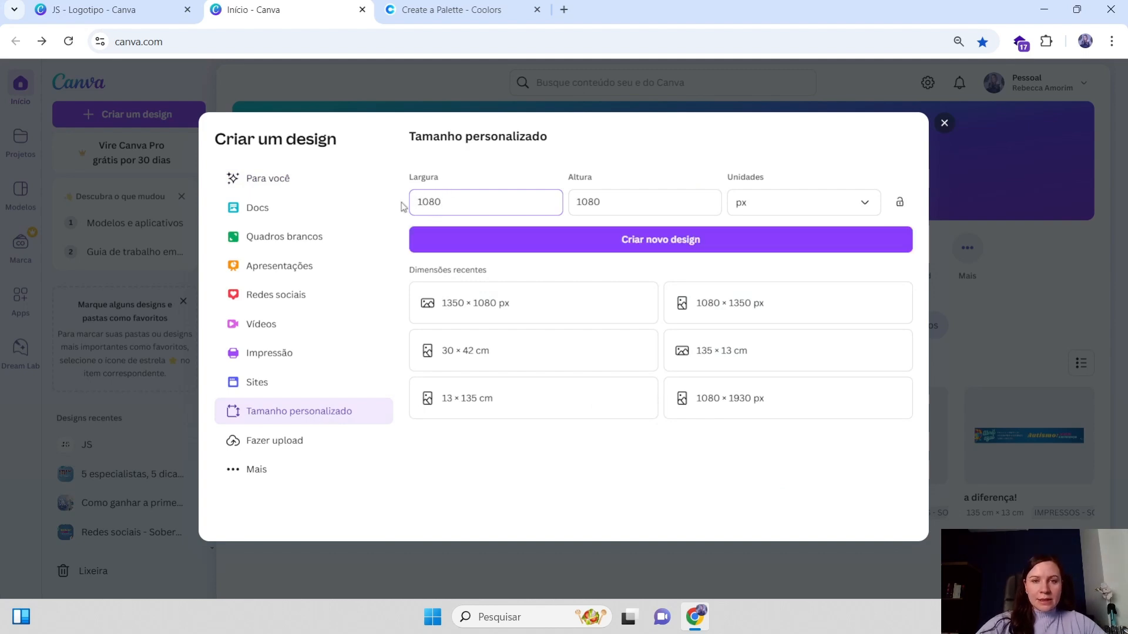
Set the height to 1350 px, keep the units in px, and create the new design
{"action": "left_click_drag", "start_coordinate": [600, 202], "coordinate": [589, 202]}
{"action": "type", "text": "1"}
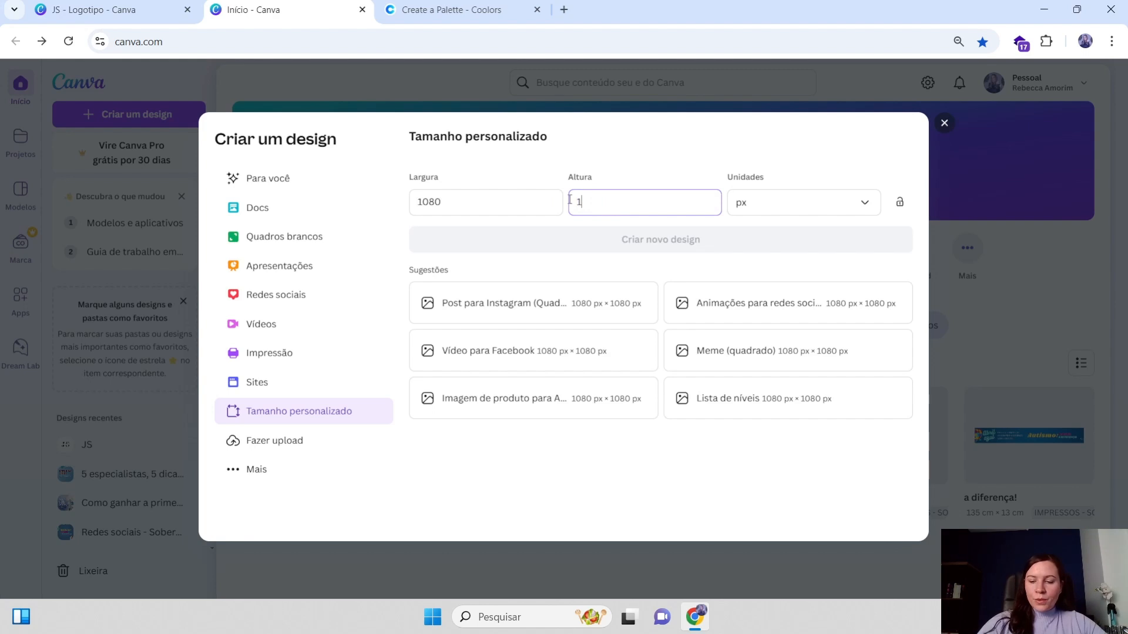
{"action": "type", "text": "350"}
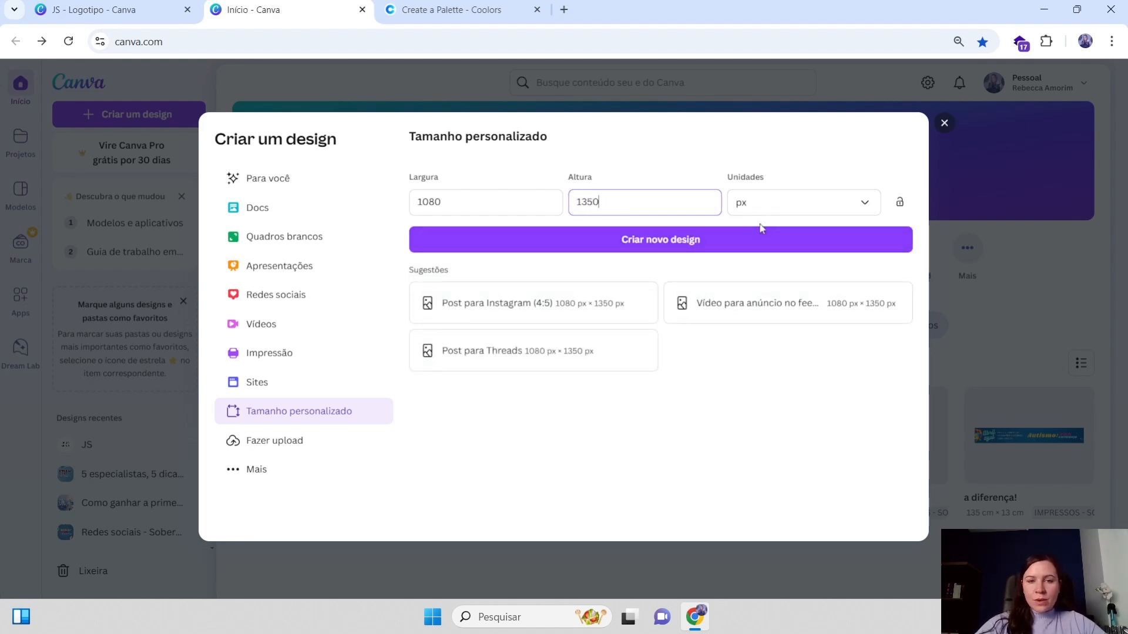
{"action": "left_click", "coordinate": [816, 207]}
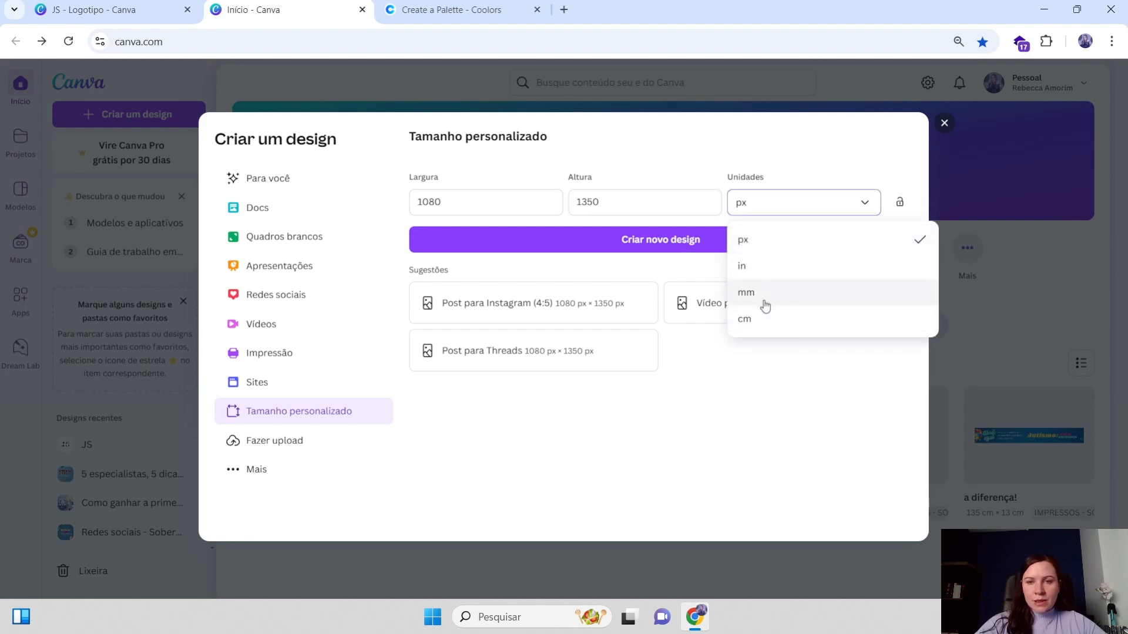
{"action": "left_click", "coordinate": [760, 210]}
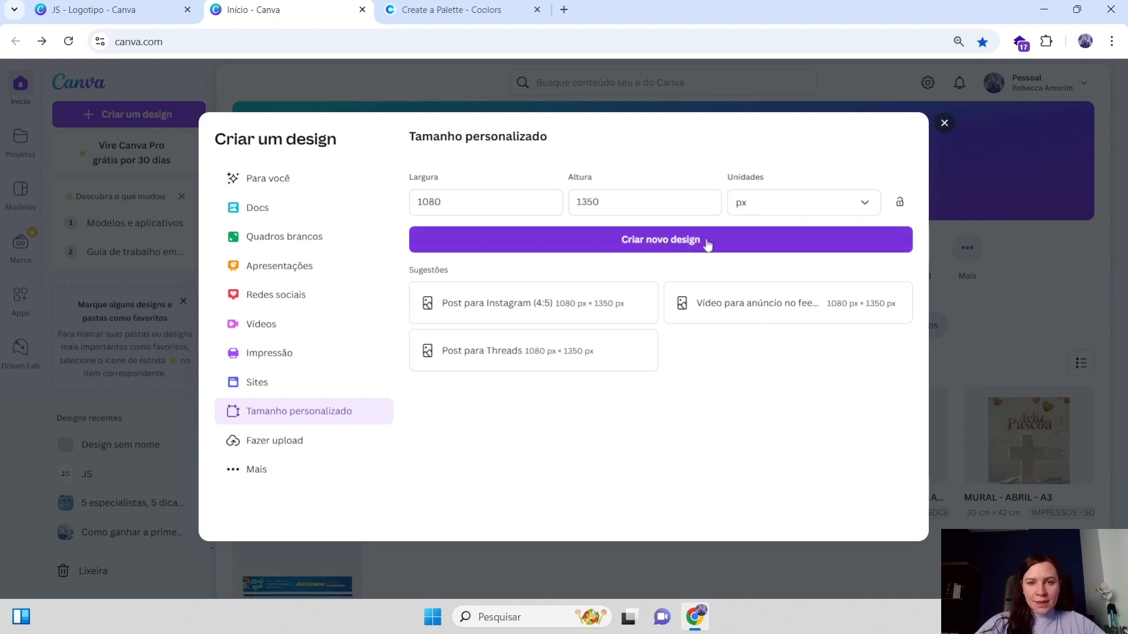
{"action": "left_click", "coordinate": [655, 244]}
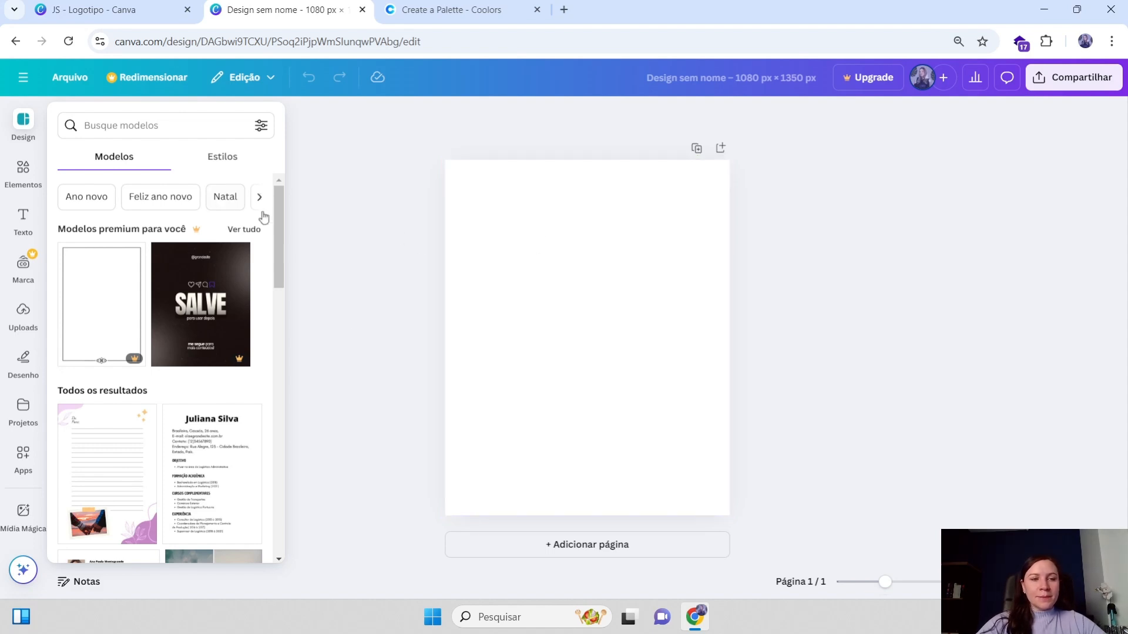
Close the design templates panel and turn on rulers and guides
{"action": "left_click", "coordinate": [286, 333]}
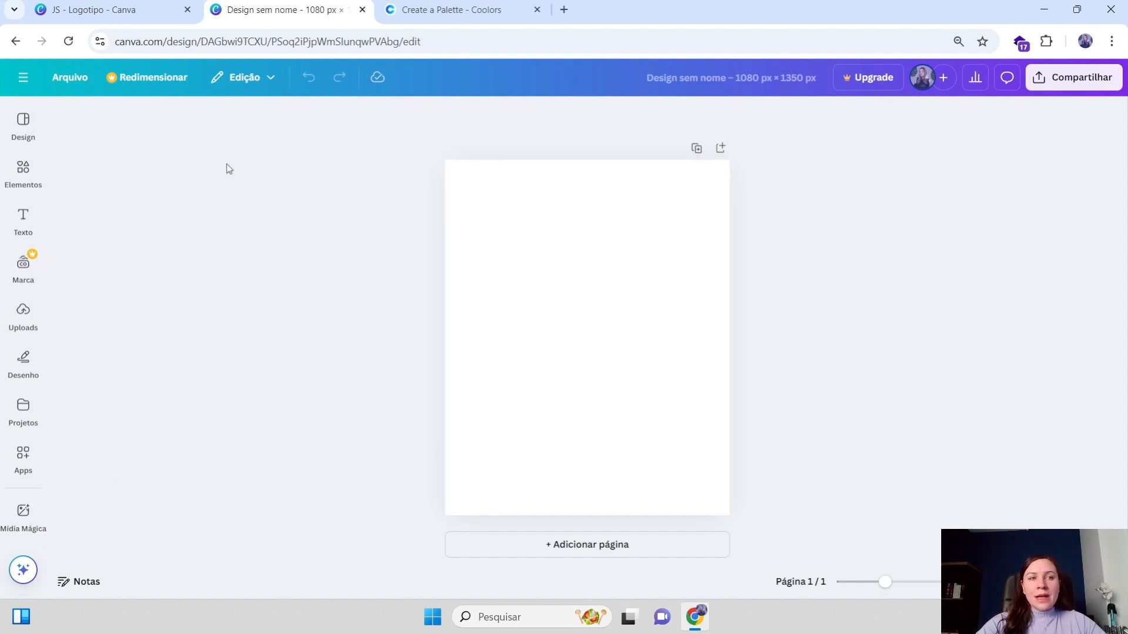
{"action": "left_click", "coordinate": [68, 81]}
{"action": "mouse_move", "coordinate": [114, 234]}
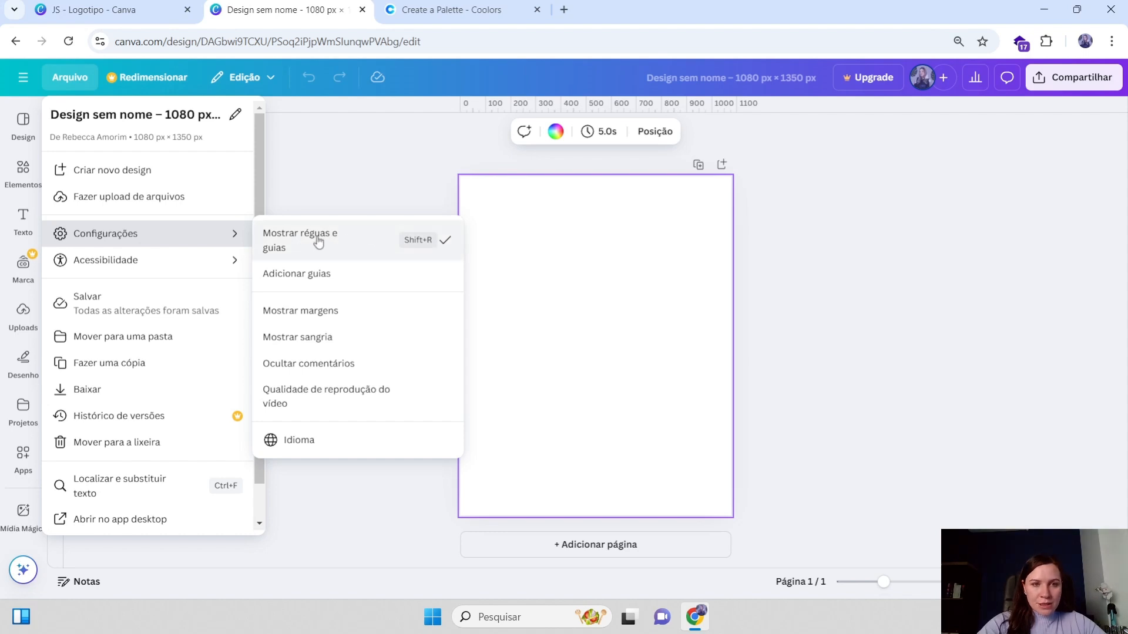
{"action": "left_click", "coordinate": [521, 259]}
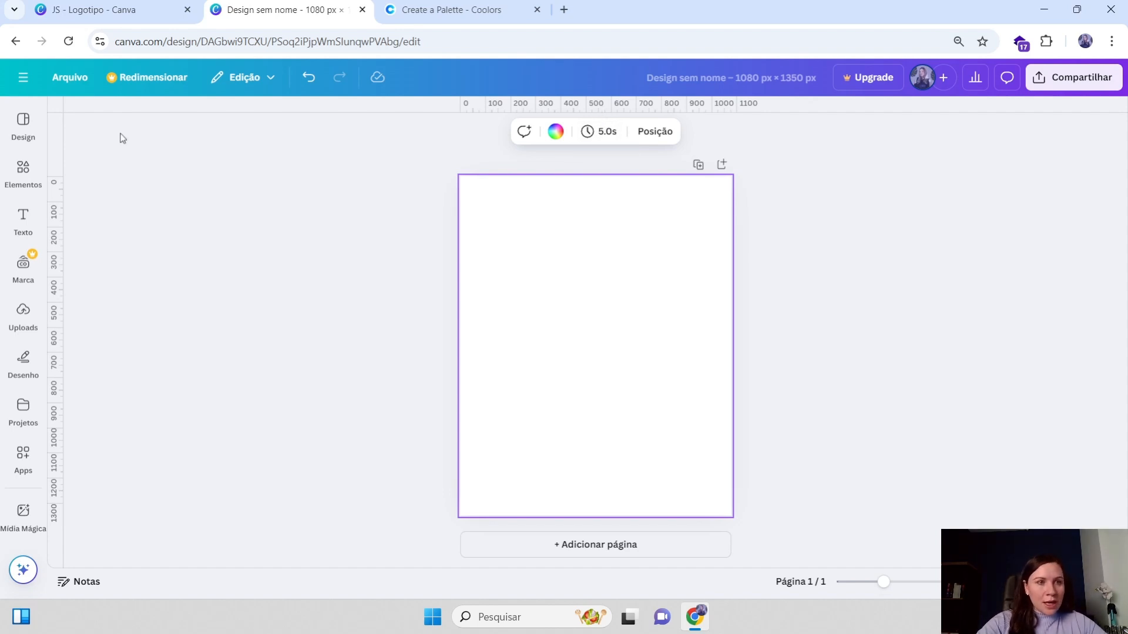
Drag two horizontal guides onto the page, one near the top and one near the bottom
{"action": "left_click_drag", "start_coordinate": [588, 111], "coordinate": [593, 206]}
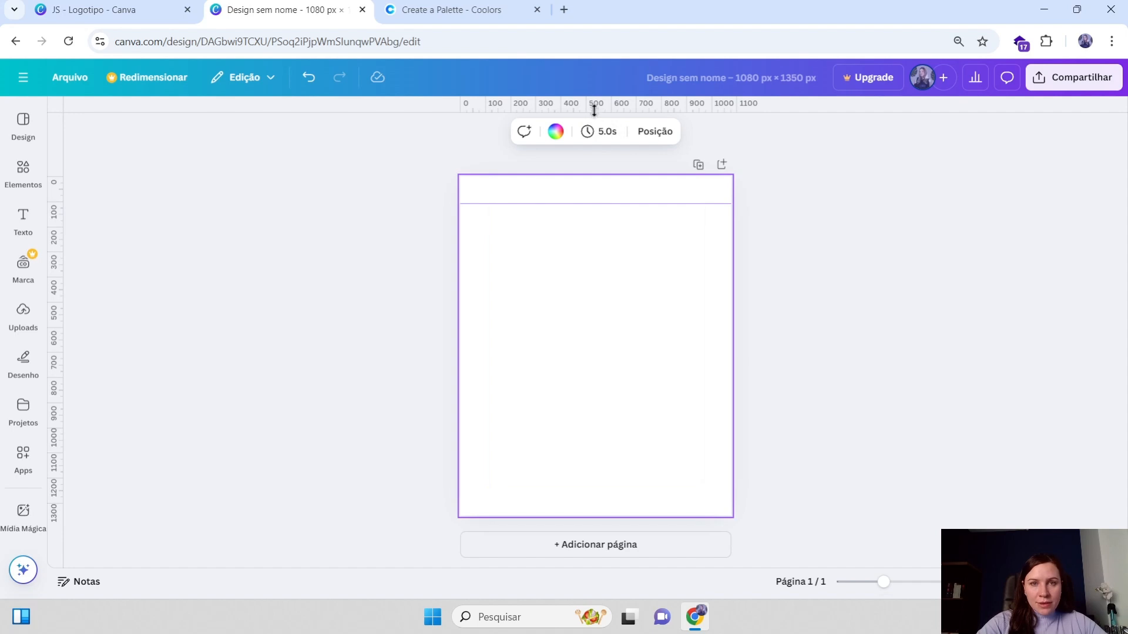
{"action": "left_click_drag", "start_coordinate": [594, 108], "coordinate": [620, 489]}
Insert a square shape onto the page and select it
{"action": "left_click", "coordinate": [23, 167]}
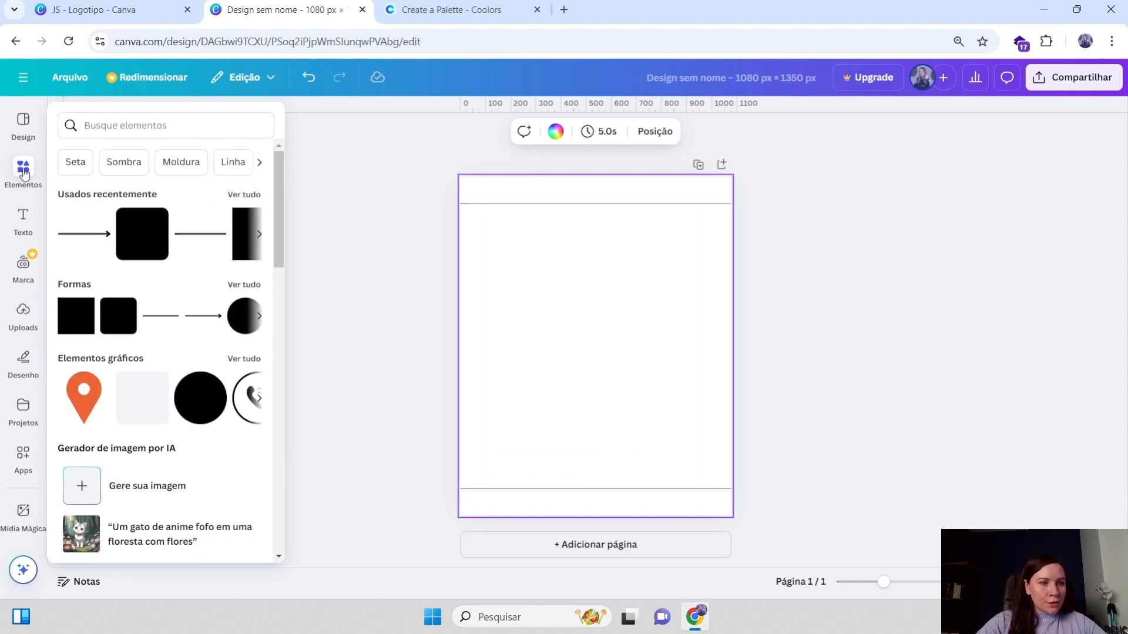
{"action": "left_click", "coordinate": [75, 318]}
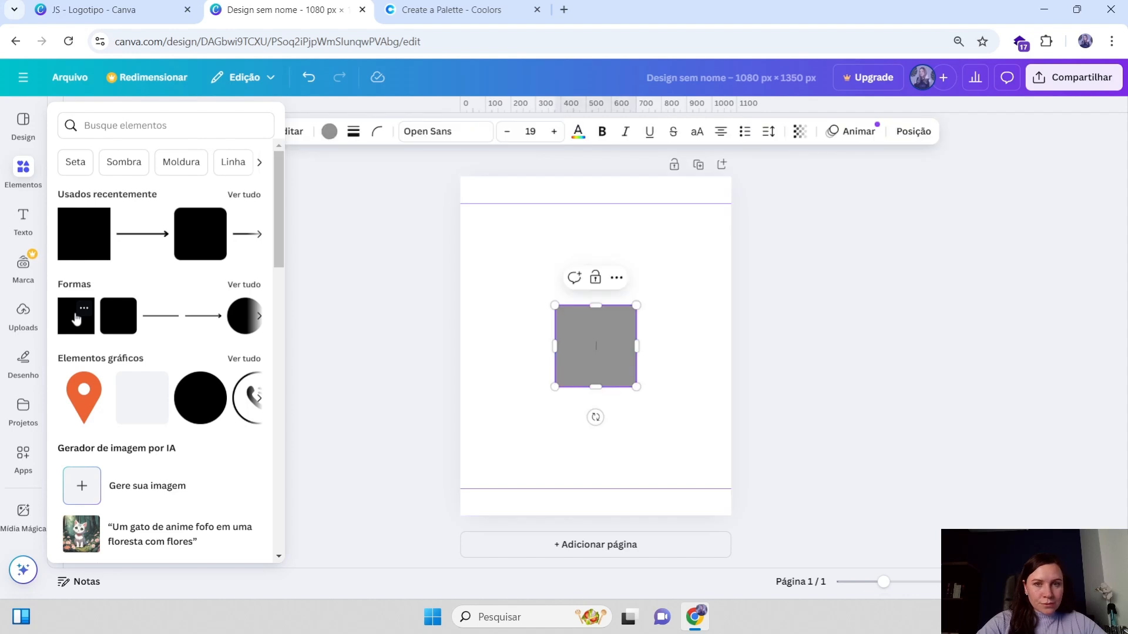
{"action": "left_click", "coordinate": [584, 330]}
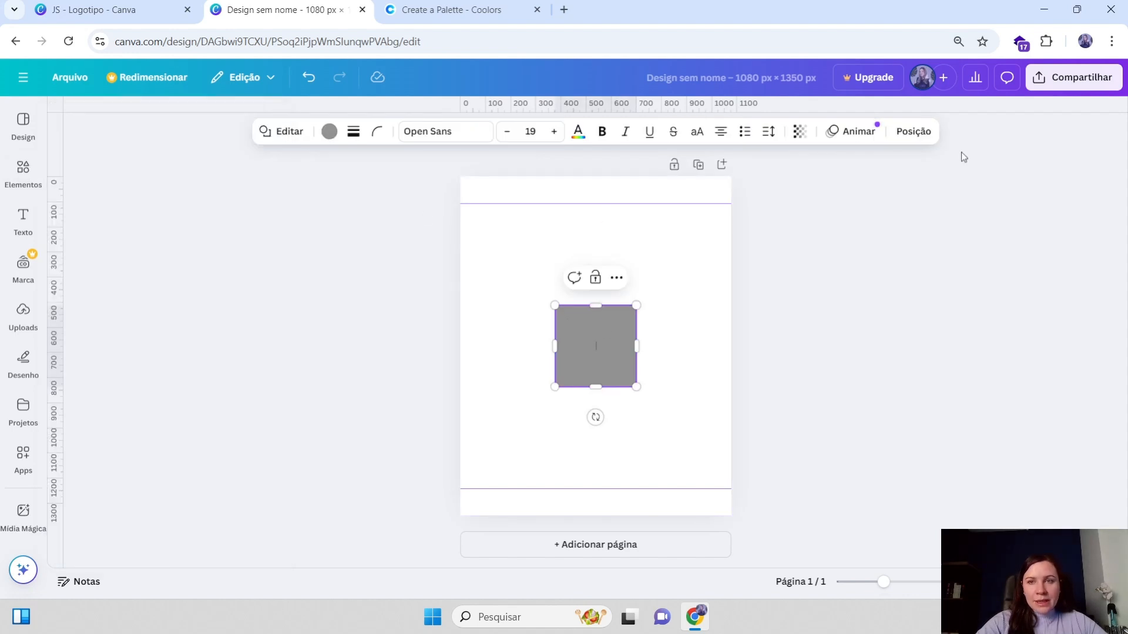
Set the square's width and height to 1080 px
{"action": "left_click", "coordinate": [914, 134]}
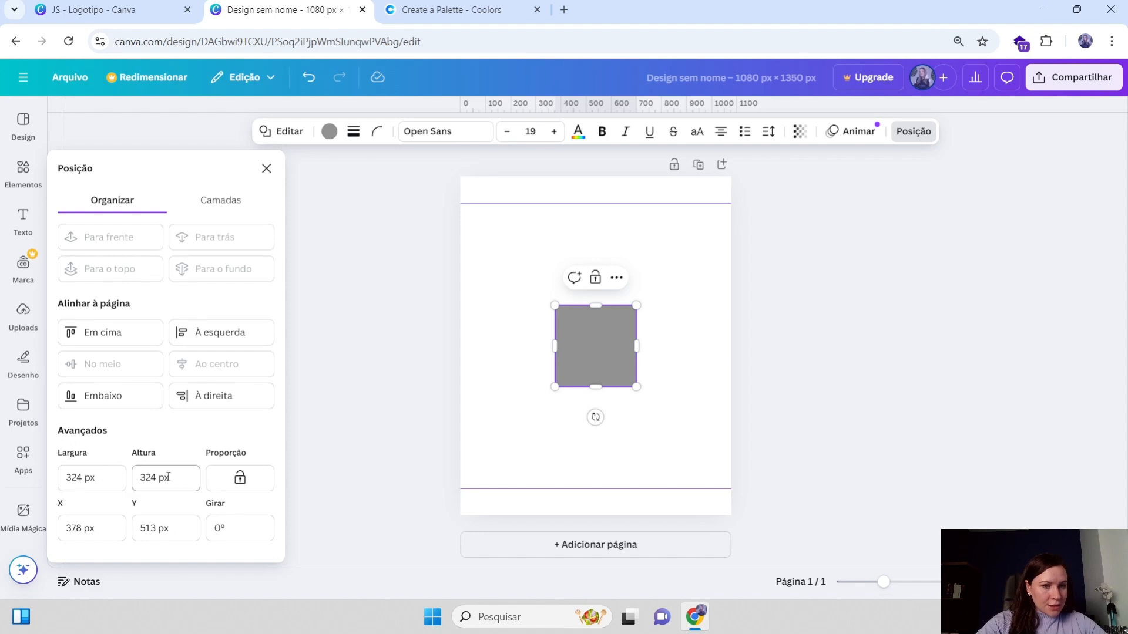
{"action": "left_click", "coordinate": [94, 478]}
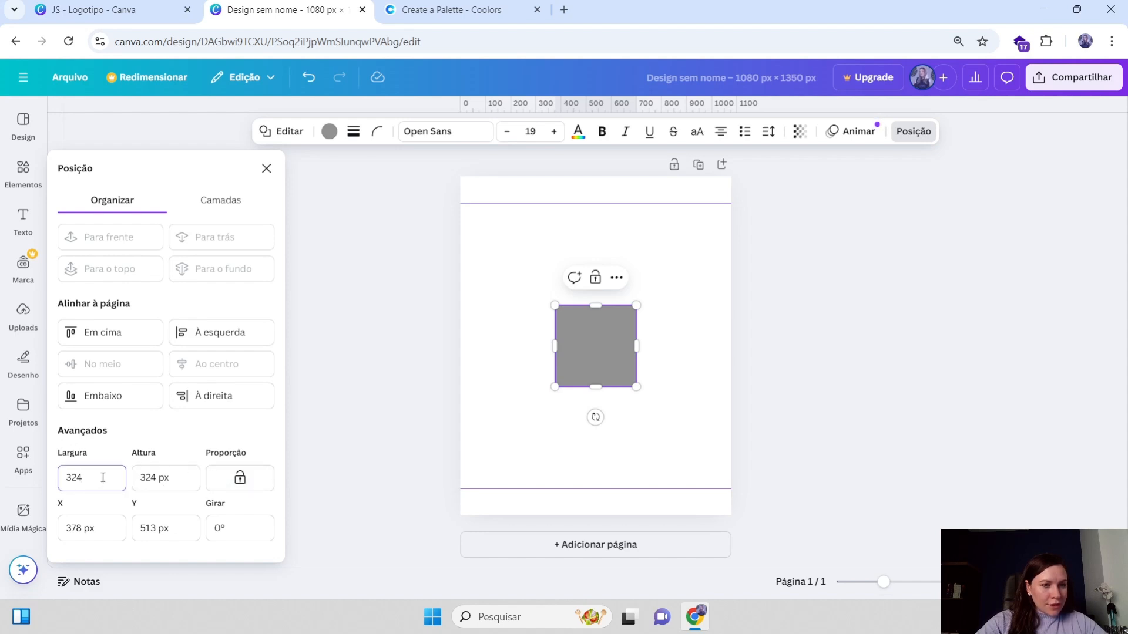
{"action": "left_click_drag", "start_coordinate": [87, 479], "coordinate": [54, 479]}
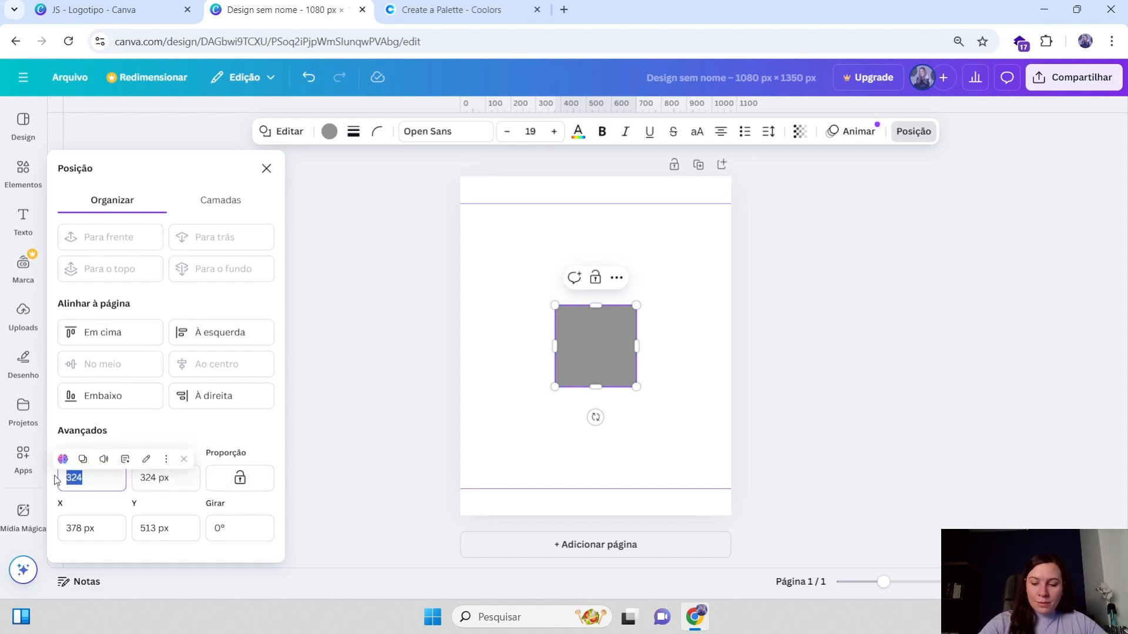
{"action": "type", "text": "1080"}
{"action": "key", "text": "Tab"}
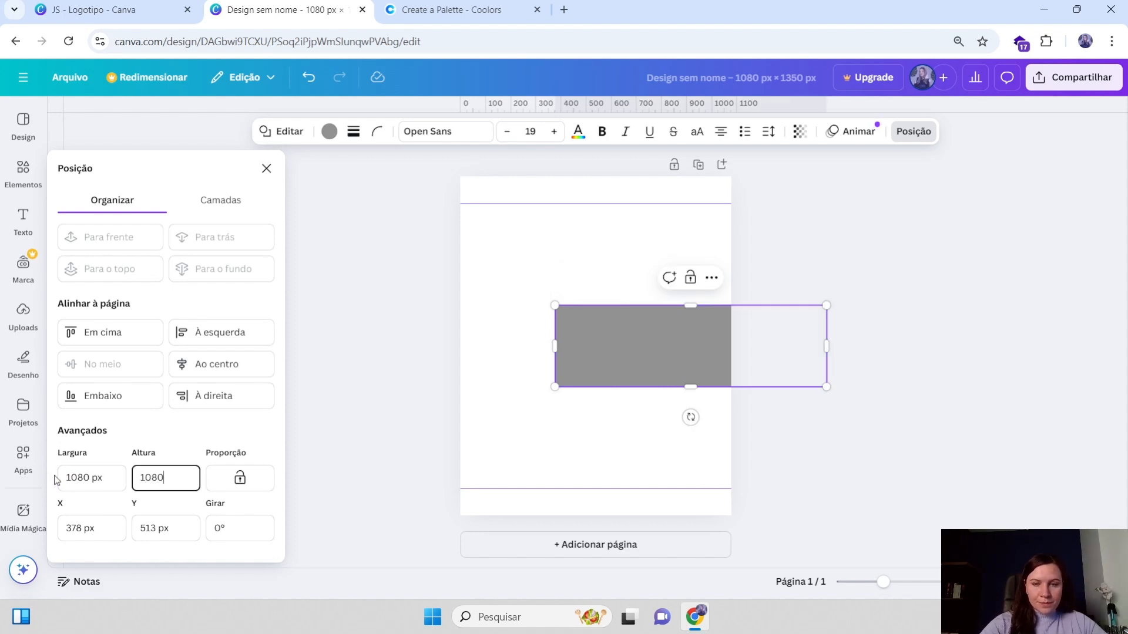
{"action": "key", "text": "Return"}
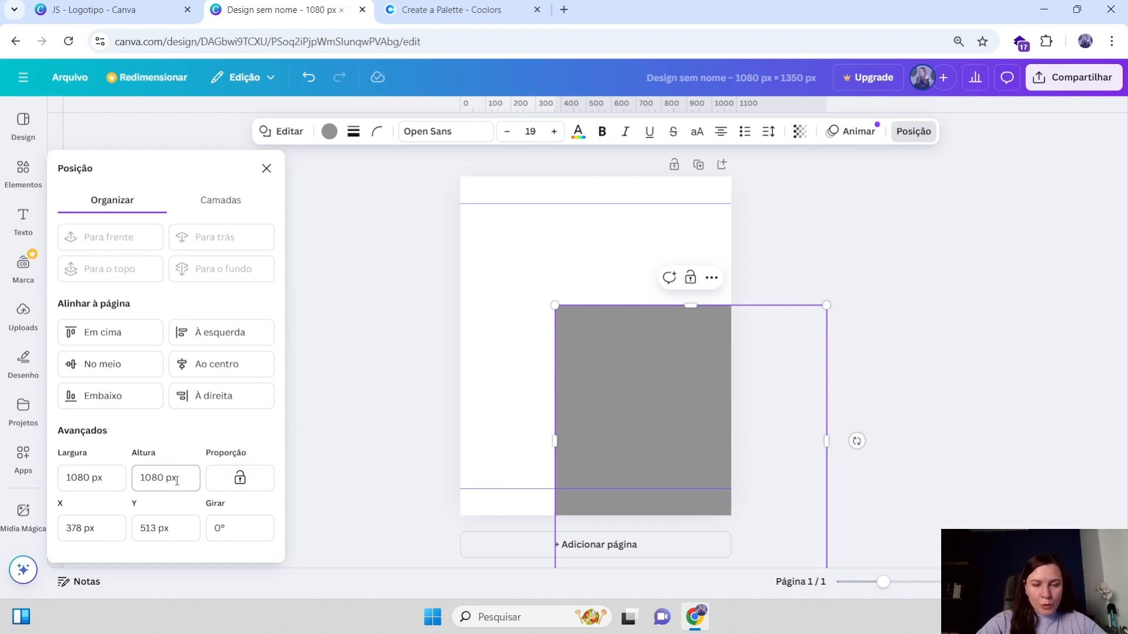
Center the square on the page and snap the horizontal guides to its top and bottom edges
{"action": "left_click", "coordinate": [106, 369]}
{"action": "left_click", "coordinate": [206, 365]}
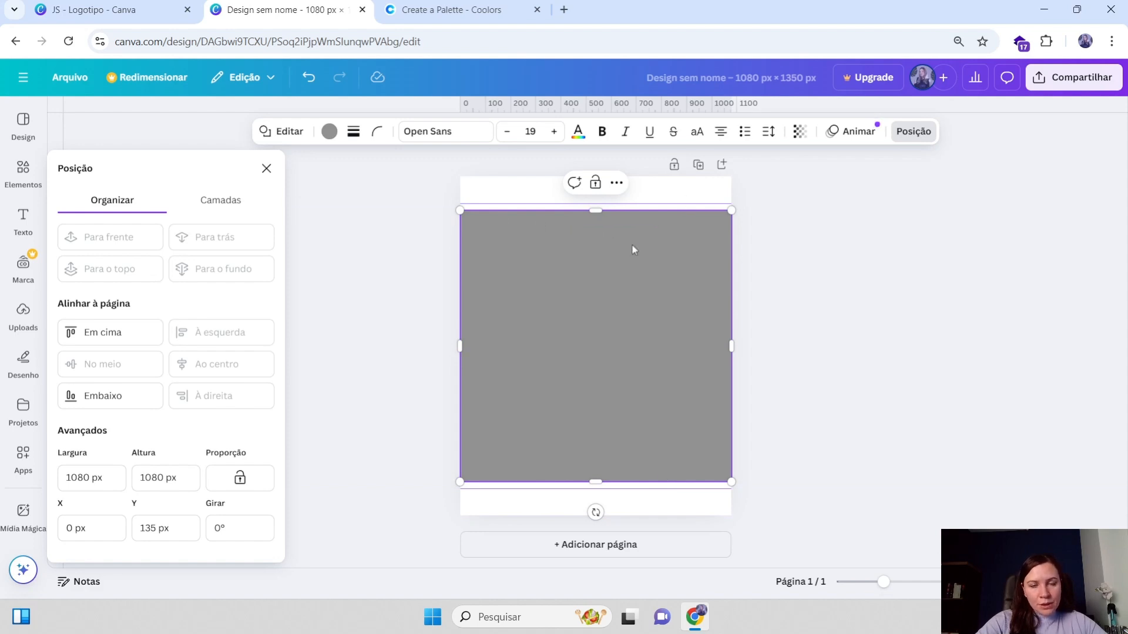
{"action": "mouse_move", "coordinate": [554, 211]}
{"action": "left_mouse_down"}
{"action": "mouse_move", "coordinate": [545, 205]}
{"action": "mouse_move", "coordinate": [559, 209]}
{"action": "left_mouse_up"}
{"action": "left_click_drag", "start_coordinate": [523, 484], "coordinate": [520, 483]}
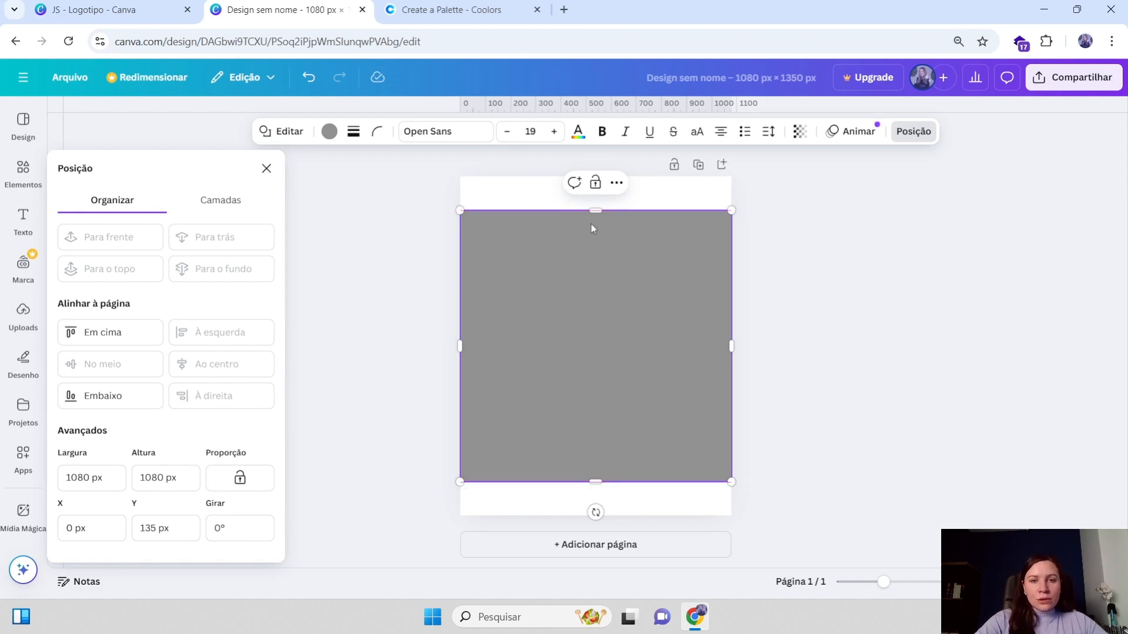
{"action": "left_click", "coordinate": [268, 169]}
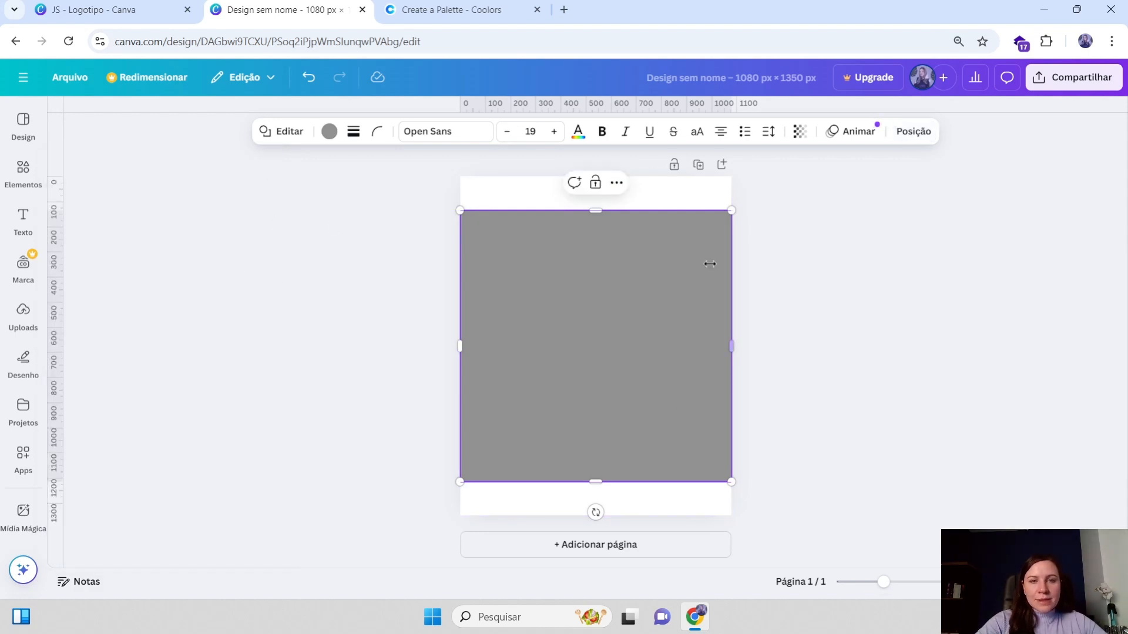
Add two vertical guides, one at 108 px from the left and a matching one near the right edge
{"action": "left_click_drag", "start_coordinate": [58, 312], "coordinate": [488, 320]}
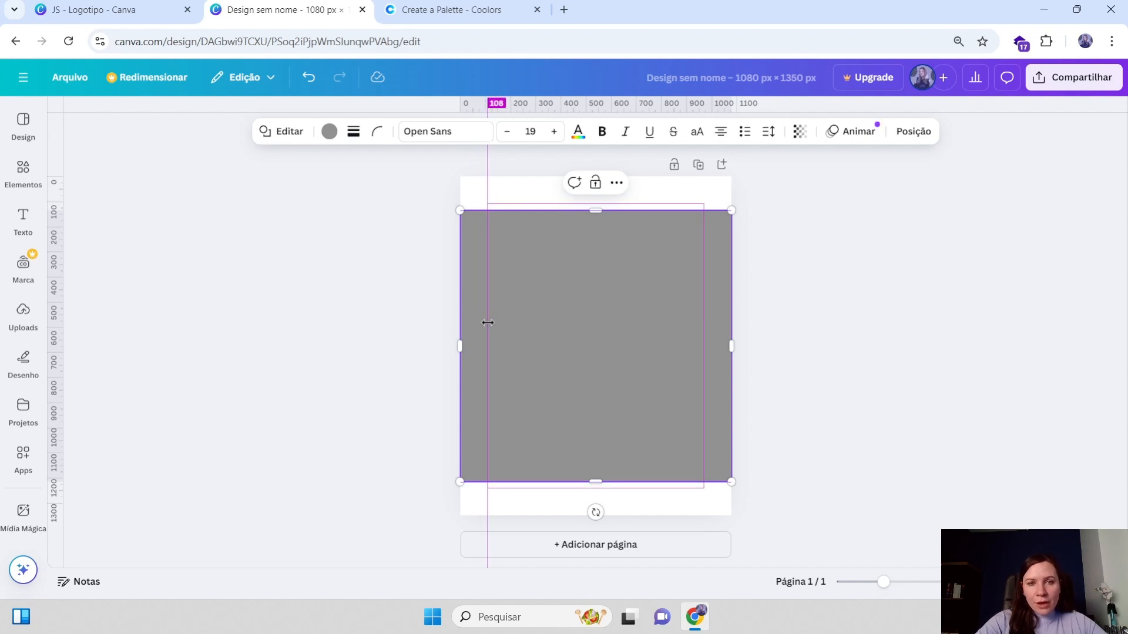
{"action": "mouse_move", "coordinate": [490, 322]}
{"action": "left_mouse_down"}
{"action": "mouse_move", "coordinate": [474, 321]}
{"action": "mouse_move", "coordinate": [502, 321]}
{"action": "mouse_move", "coordinate": [469, 315]}
{"action": "mouse_move", "coordinate": [496, 312]}
{"action": "mouse_move", "coordinate": [454, 310]}
{"action": "mouse_move", "coordinate": [487, 311]}
{"action": "left_mouse_up"}
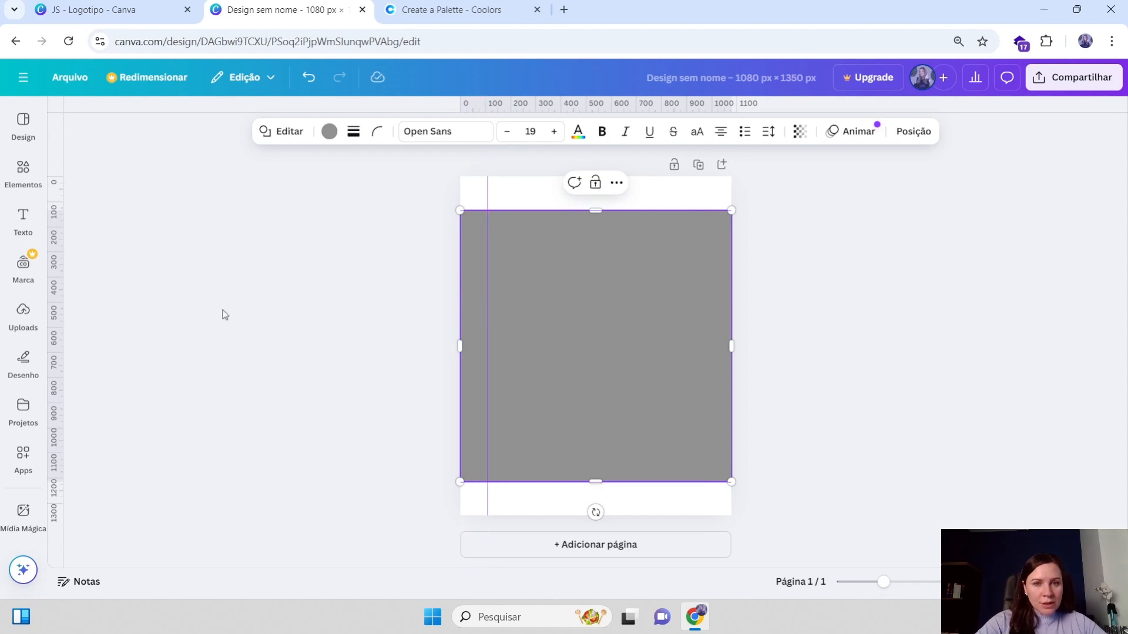
{"action": "left_click_drag", "start_coordinate": [60, 335], "coordinate": [703, 372]}
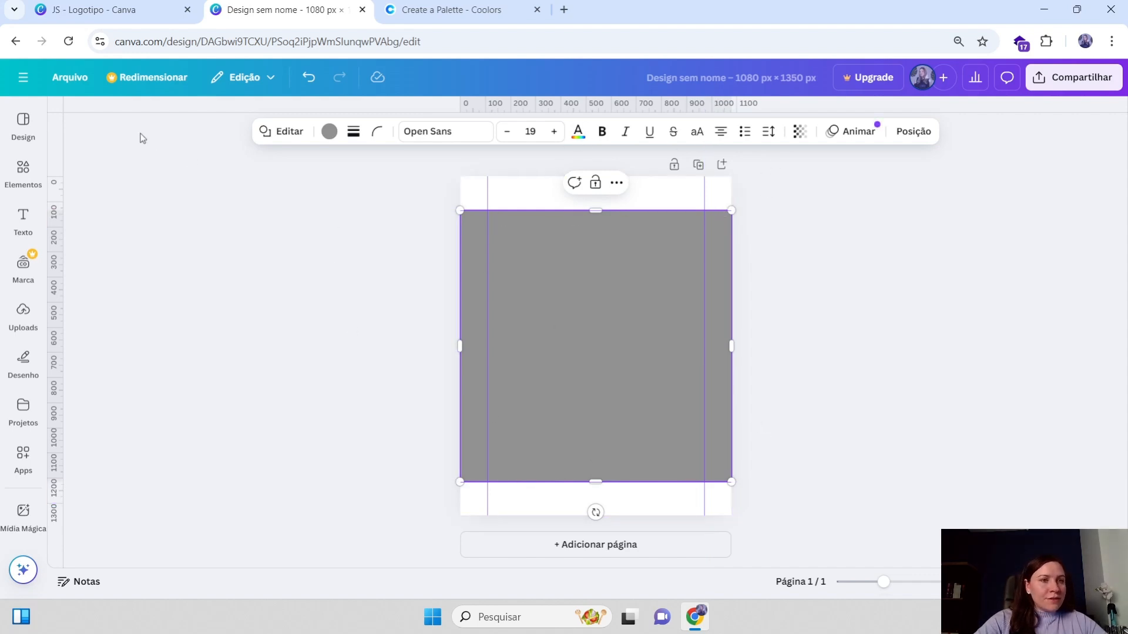
Lock all guides
{"action": "left_click", "coordinate": [68, 82]}
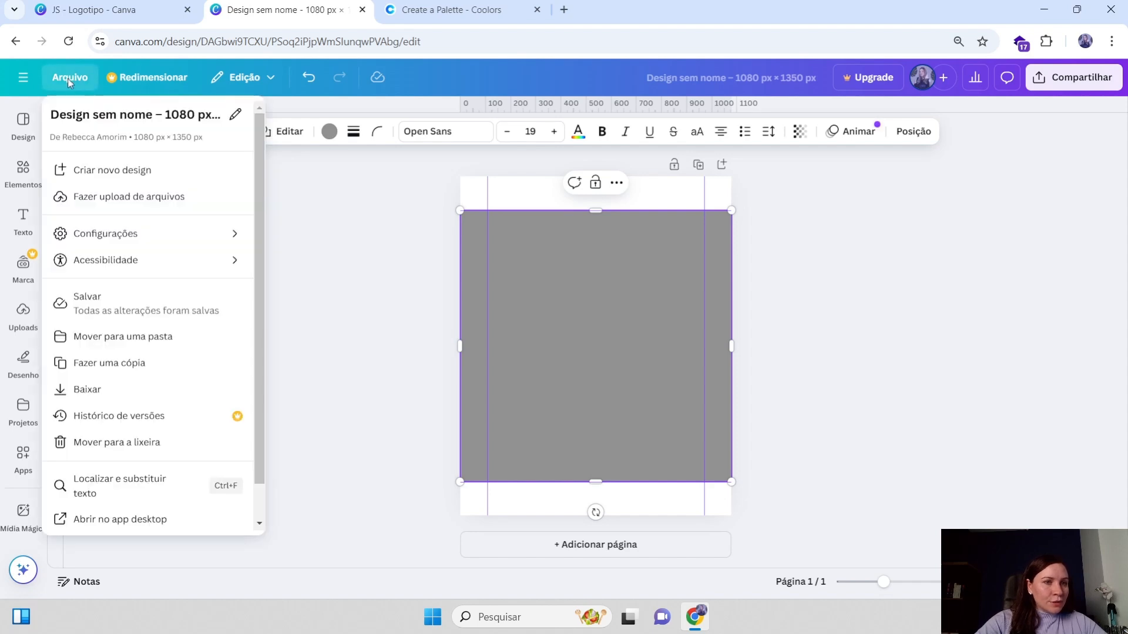
{"action": "left_click", "coordinate": [112, 241]}
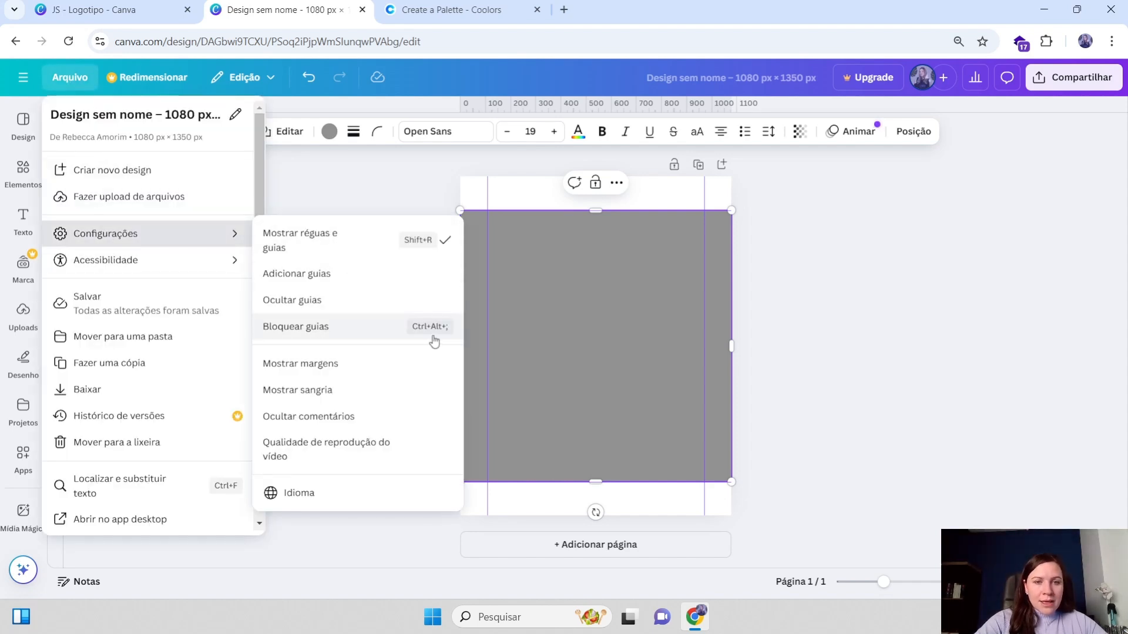
{"action": "left_click", "coordinate": [418, 328]}
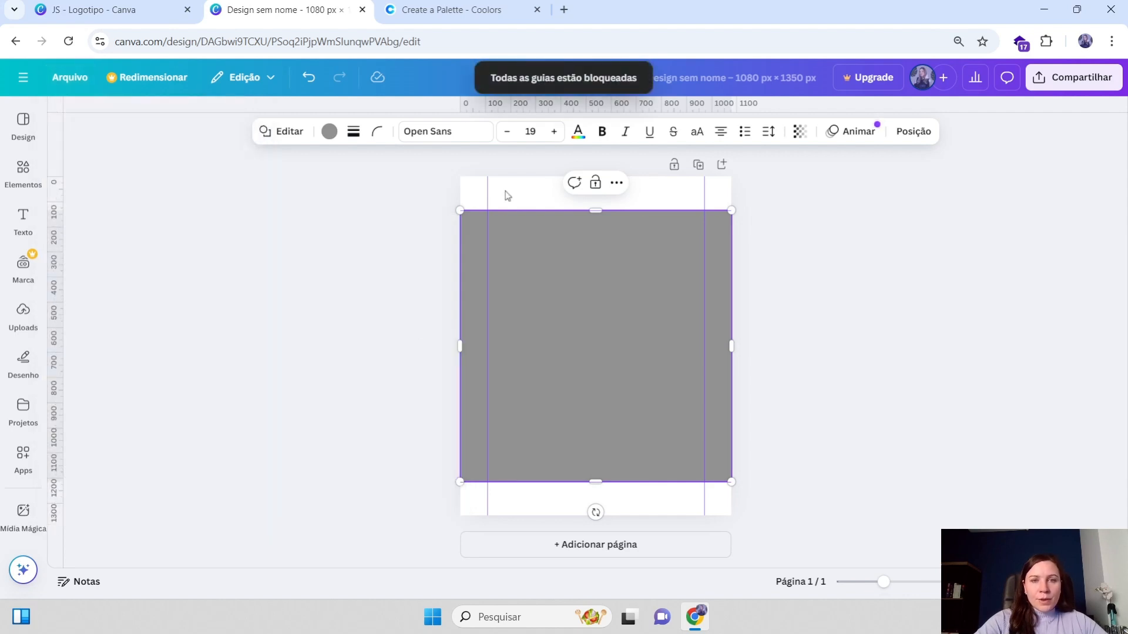
Delete the helper square from the page
{"action": "left_click", "coordinate": [768, 226]}
{"action": "left_click", "coordinate": [606, 274]}
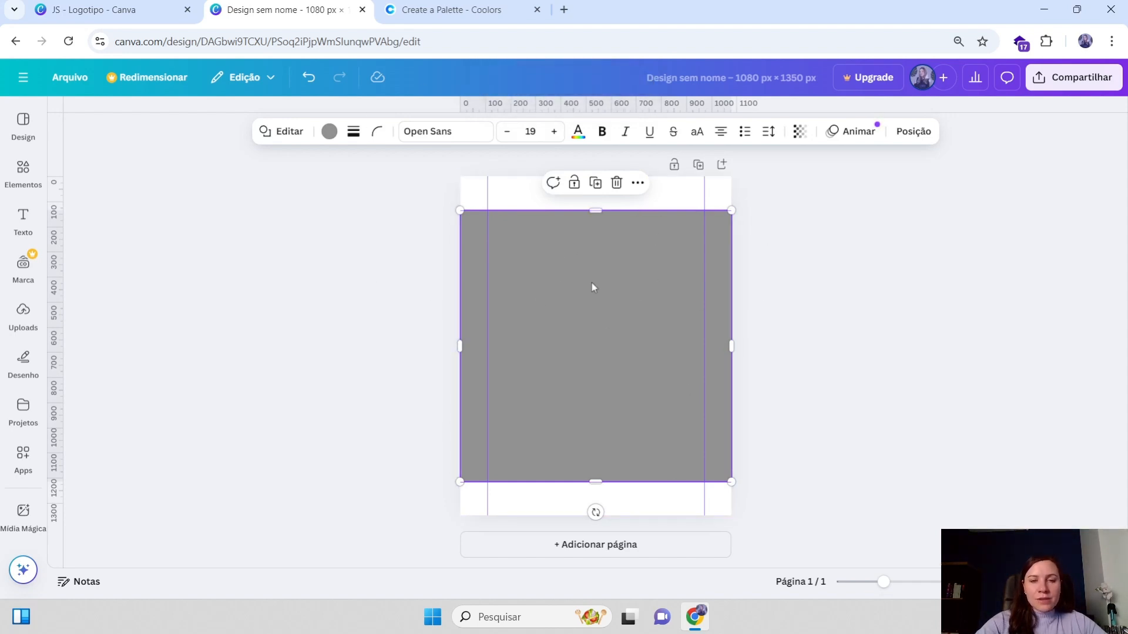
{"action": "double_click", "coordinate": [580, 262]}
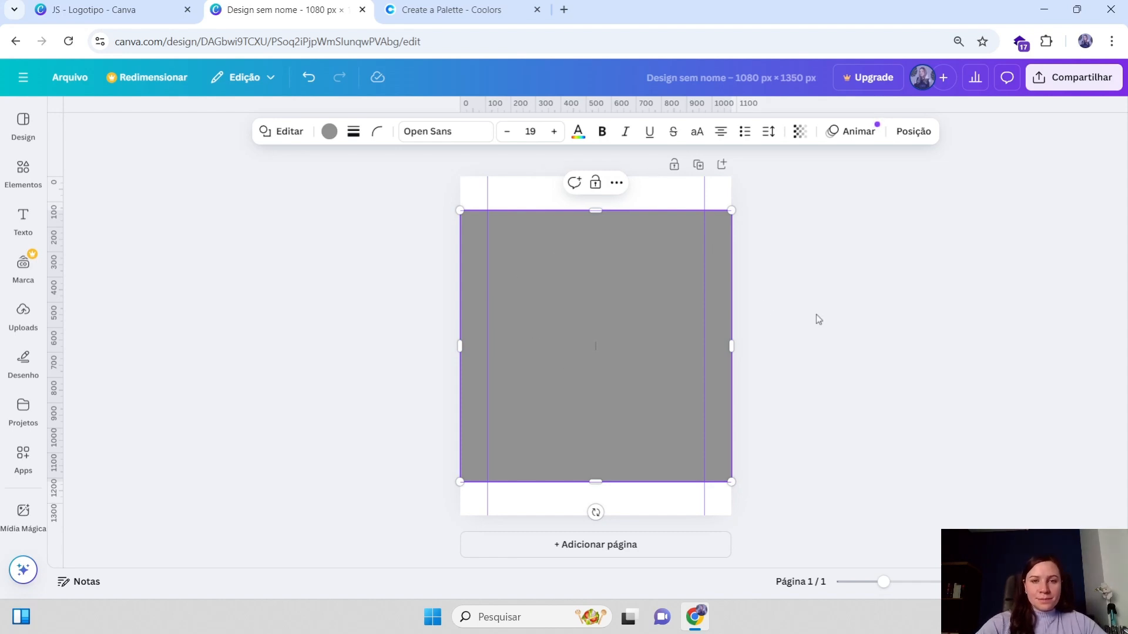
{"action": "left_click", "coordinate": [816, 317]}
{"action": "left_click", "coordinate": [571, 263]}
{"action": "key", "text": "Delete"}
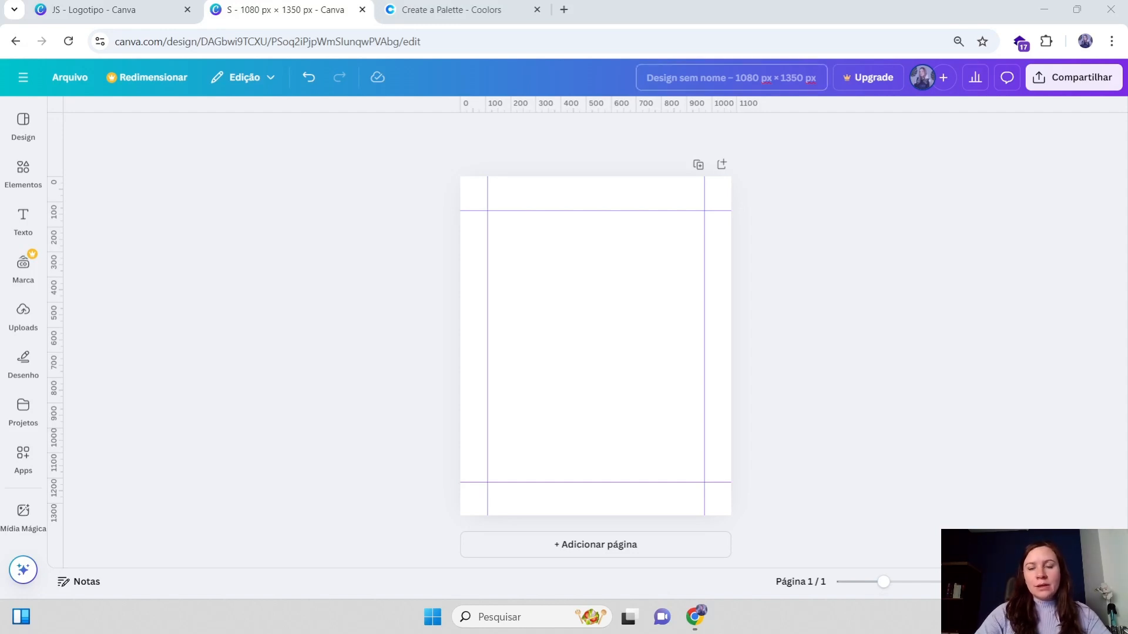
Rename the design as POST INSTAGRAM [JANEIRO]
{"action": "left_click", "coordinate": [788, 78]}
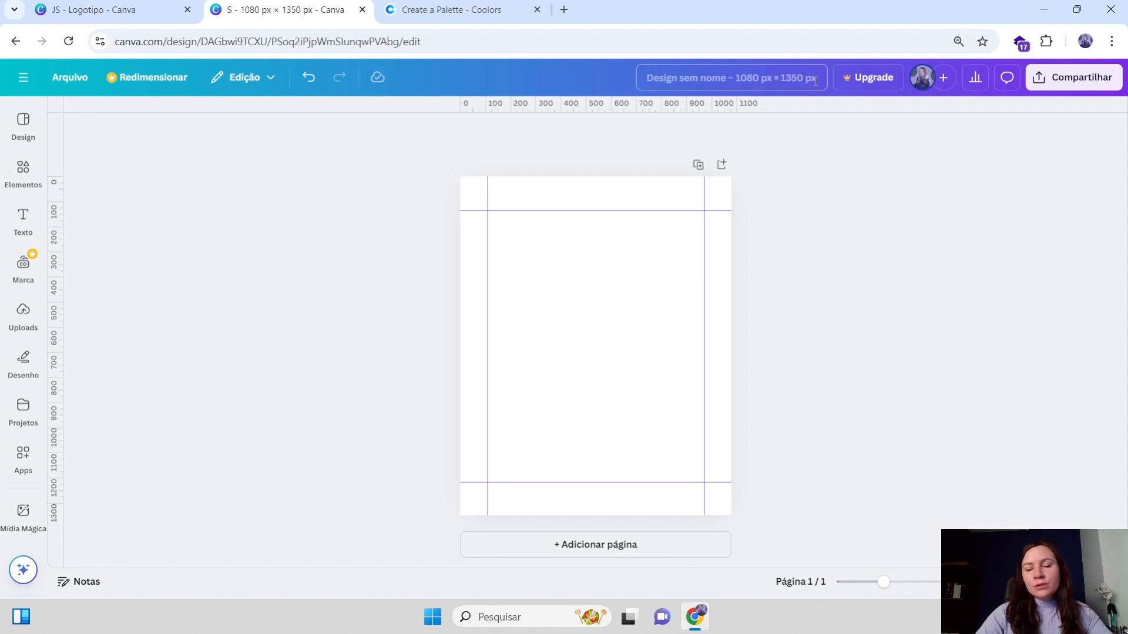
{"action": "key", "text": "ctrl+a"}
{"action": "key", "text": "BackSpace"}
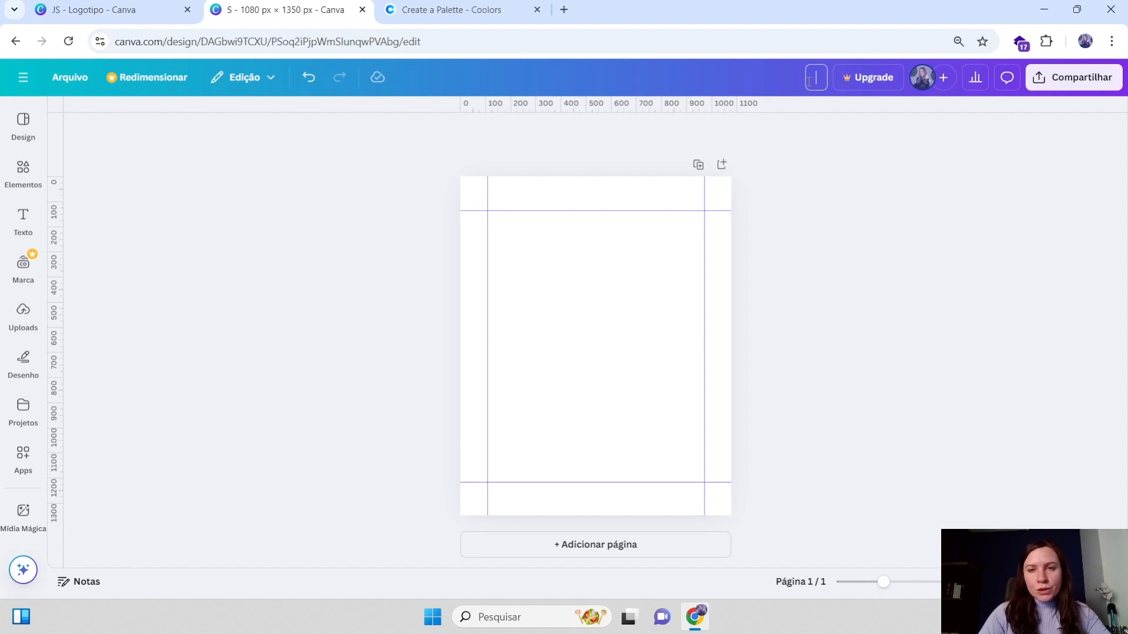
{"action": "type", "text": "POST"}
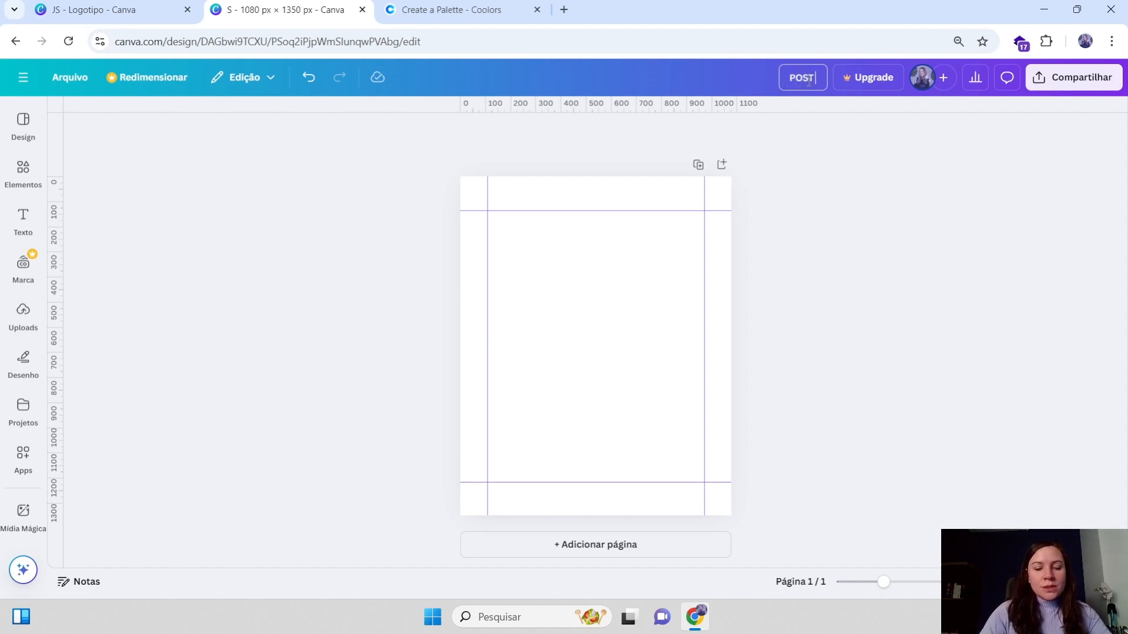
{"action": "type", "text": " INSTAGRA"}
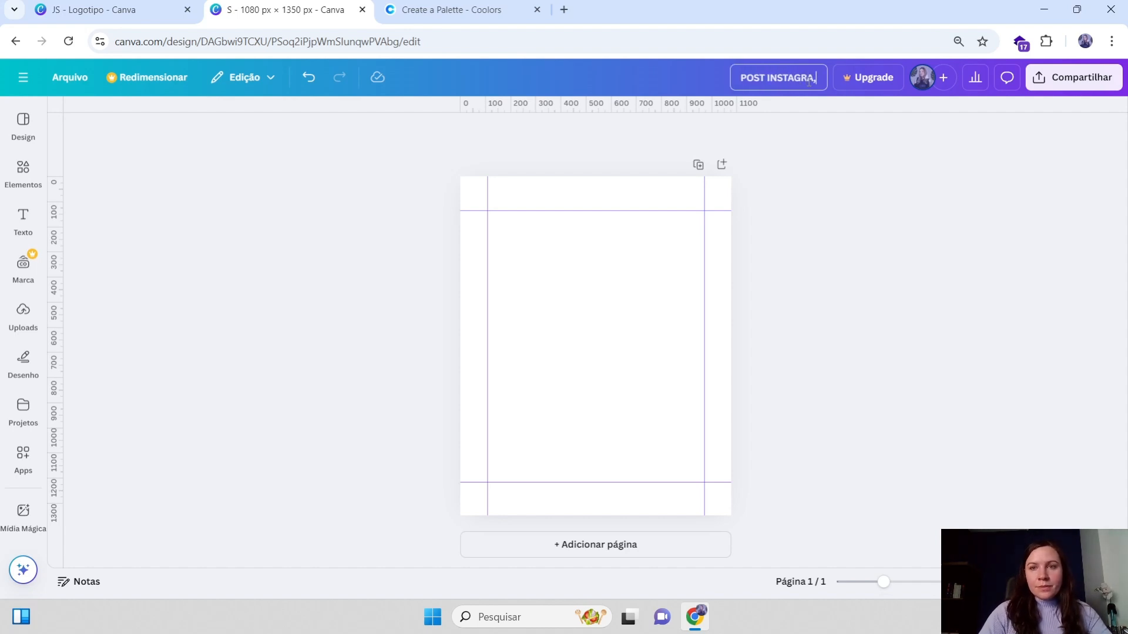
{"action": "type", "text": "M"}
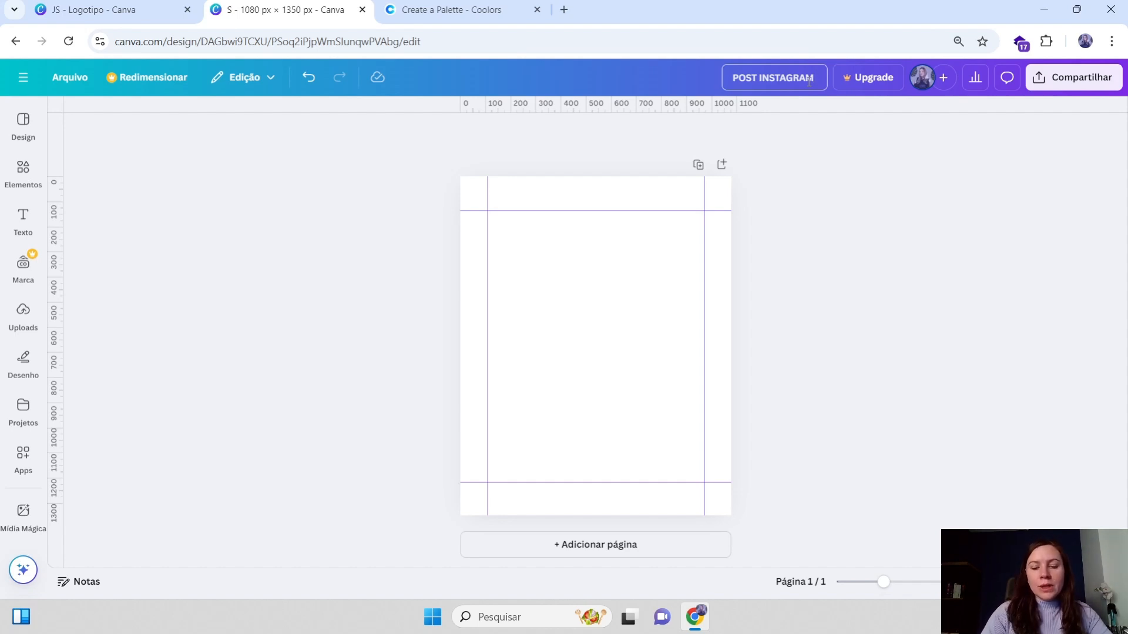
{"action": "type", "text": "["}
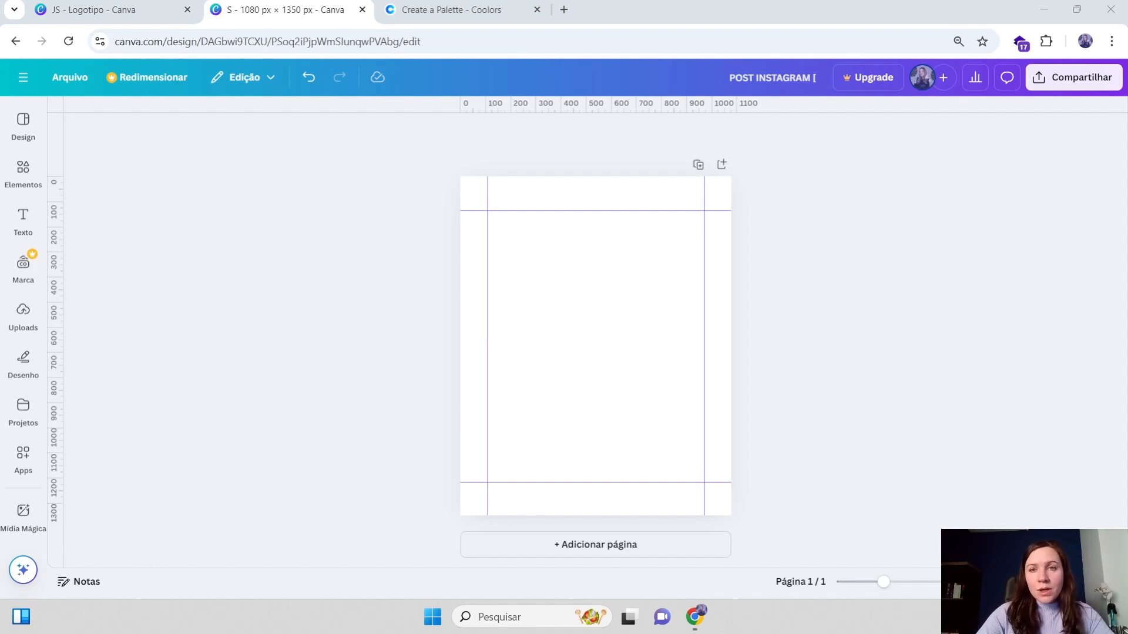
{"action": "left_click", "coordinate": [826, 85]}
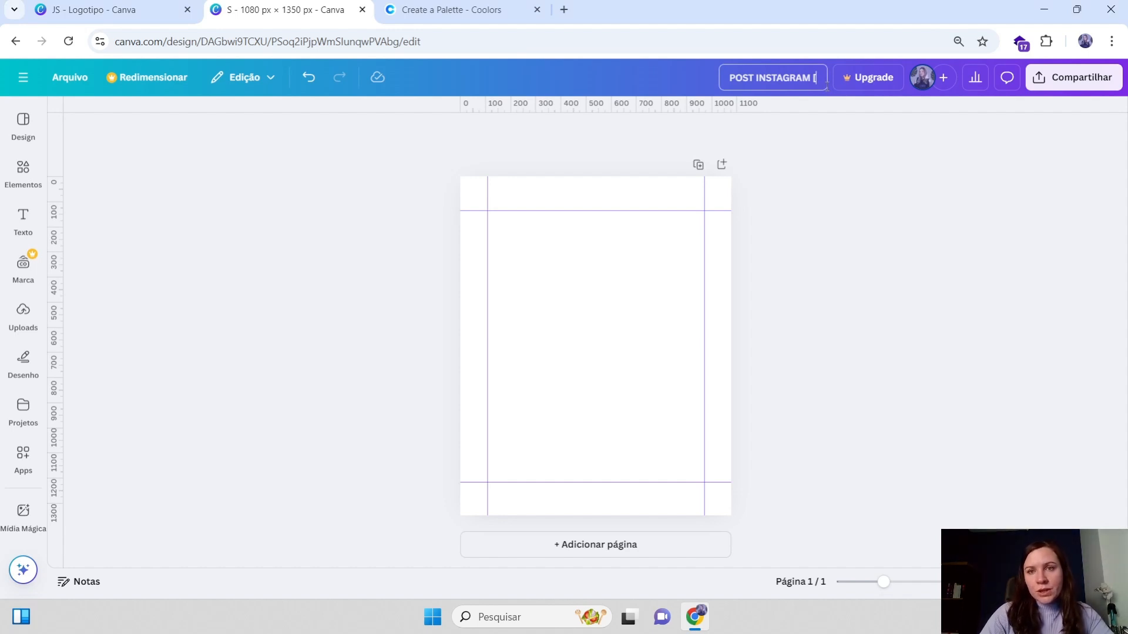
{"action": "type", "text": "JANEIRO"}
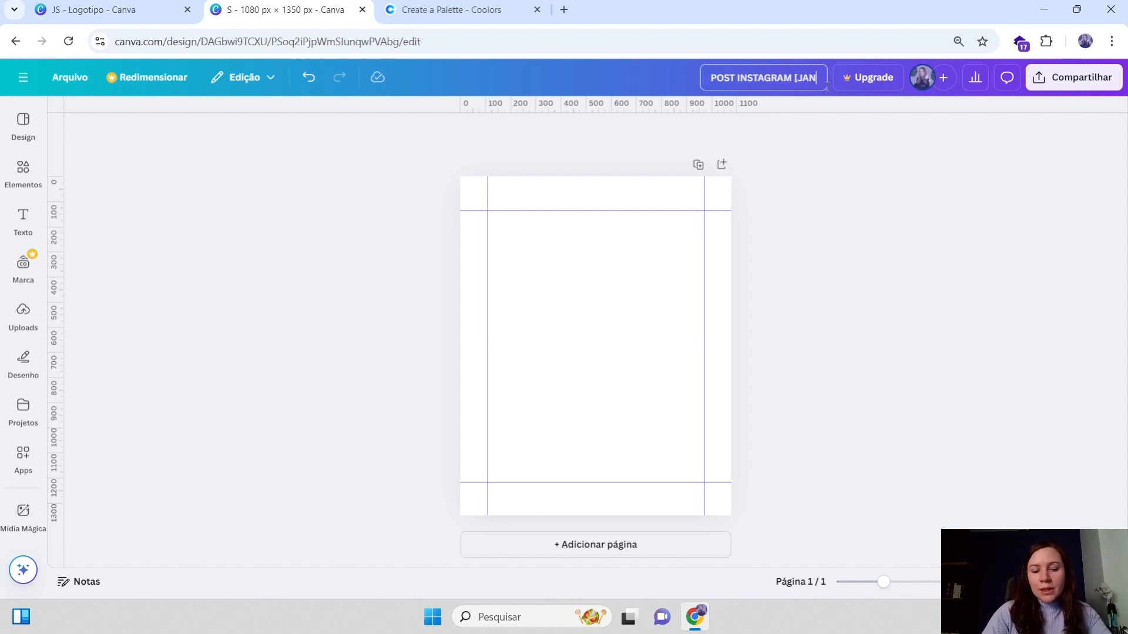
{"action": "type", "text": "]"}
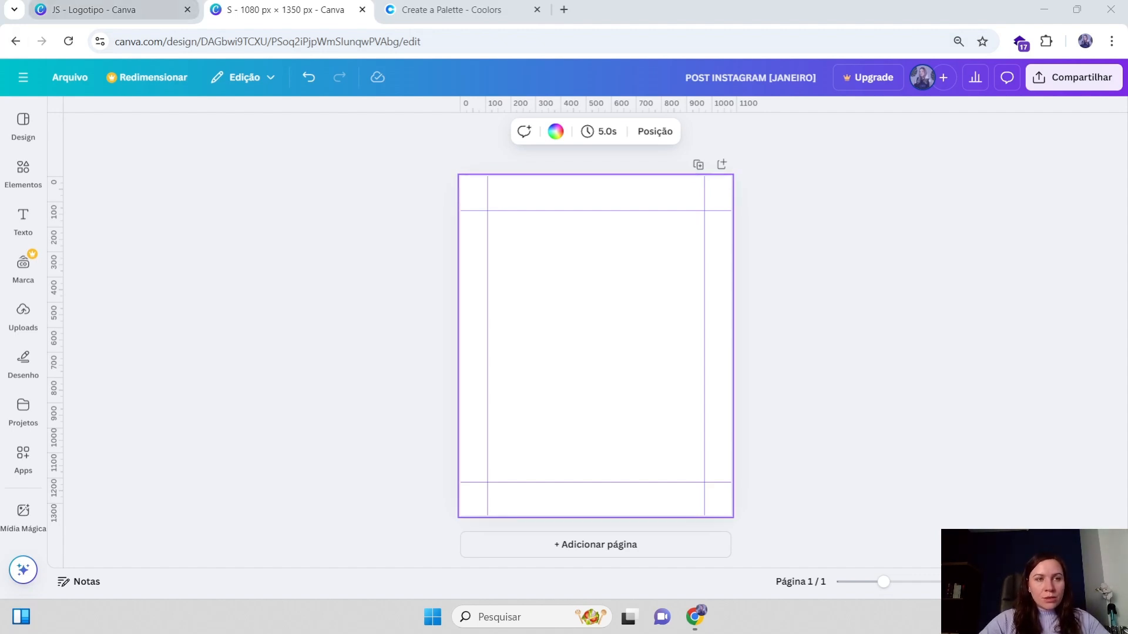
Paste the JS logo from the logo design into the post and place it near the bottom inside the guides
{"action": "left_click", "coordinate": [414, 327]}
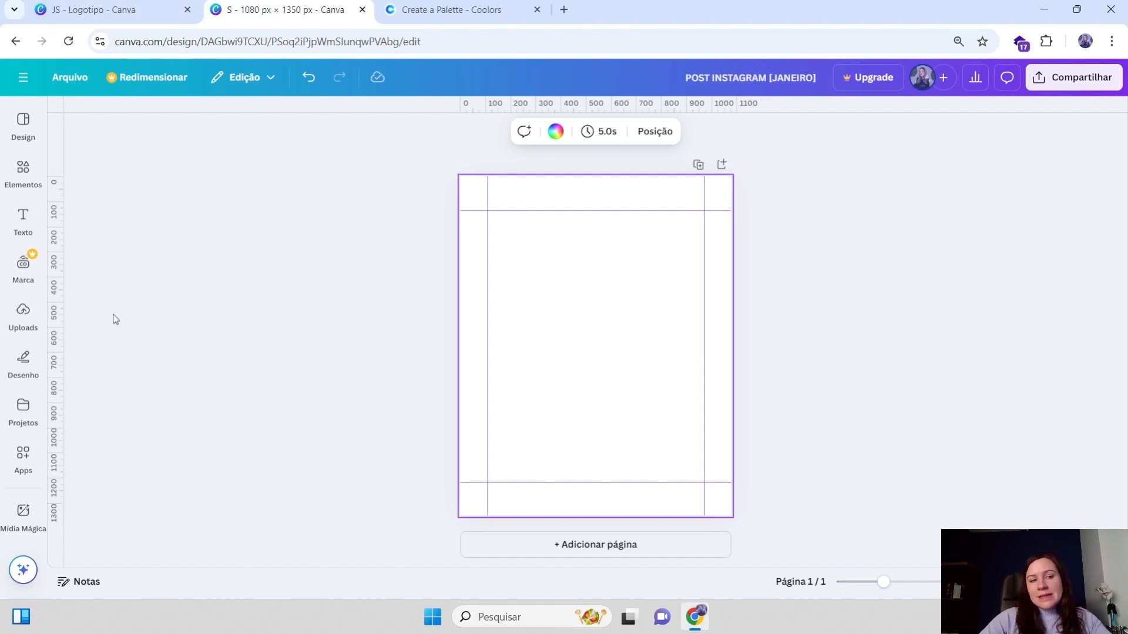
{"action": "mouse_move", "coordinate": [35, 328]}
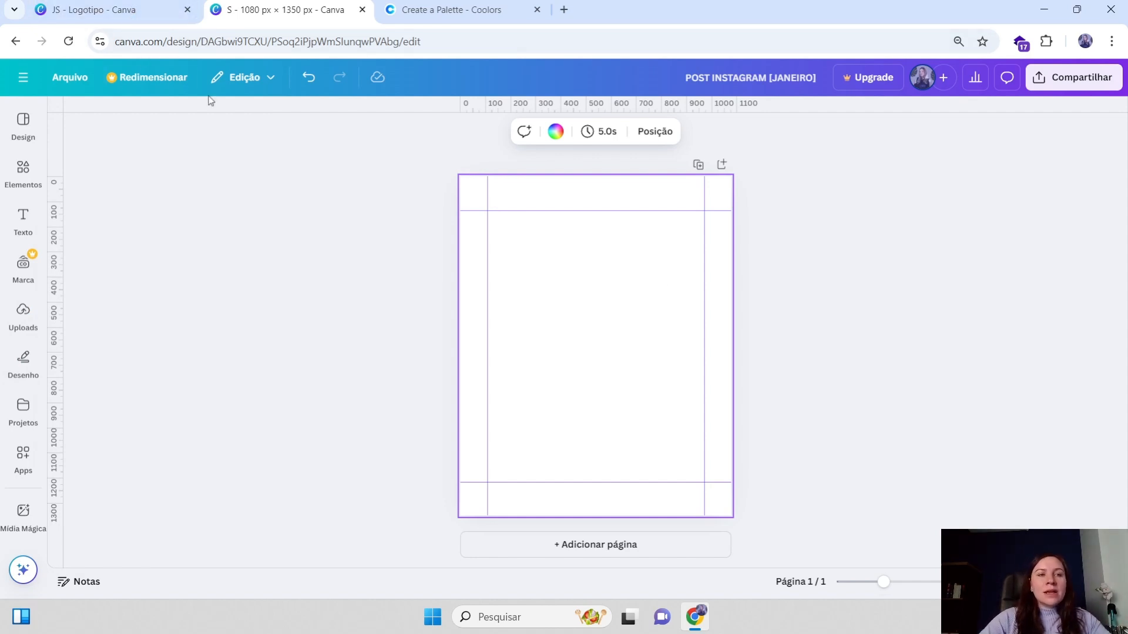
{"action": "left_click", "coordinate": [131, 14]}
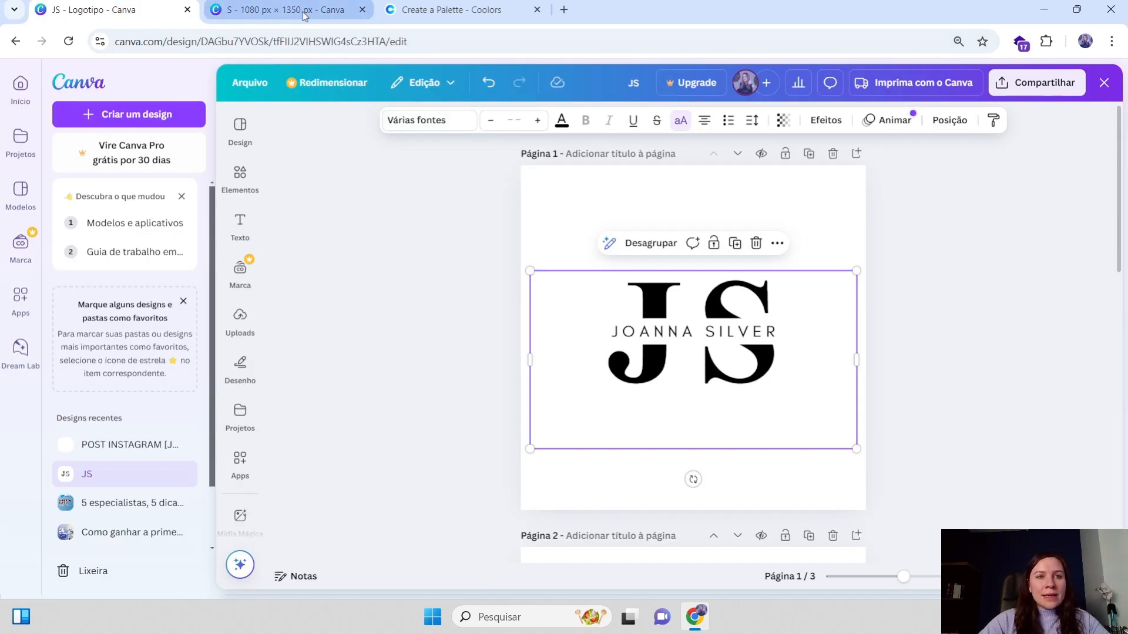
{"action": "left_click", "coordinate": [276, 10]}
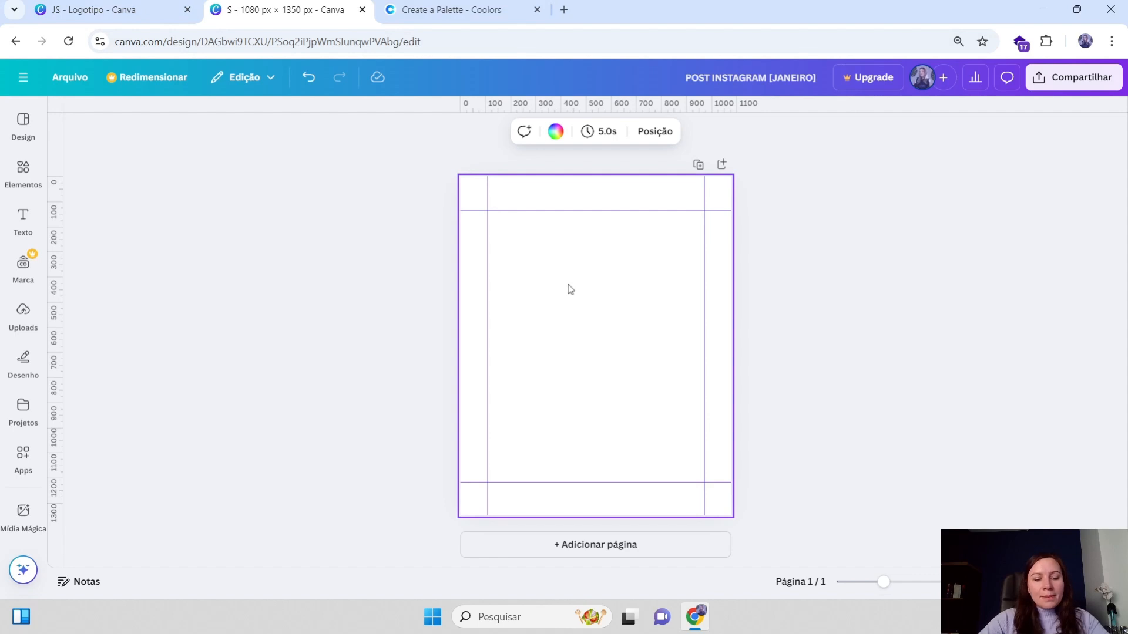
{"action": "key", "text": "ctrl+v"}
{"action": "left_click_drag", "start_coordinate": [528, 243], "coordinate": [608, 445]}
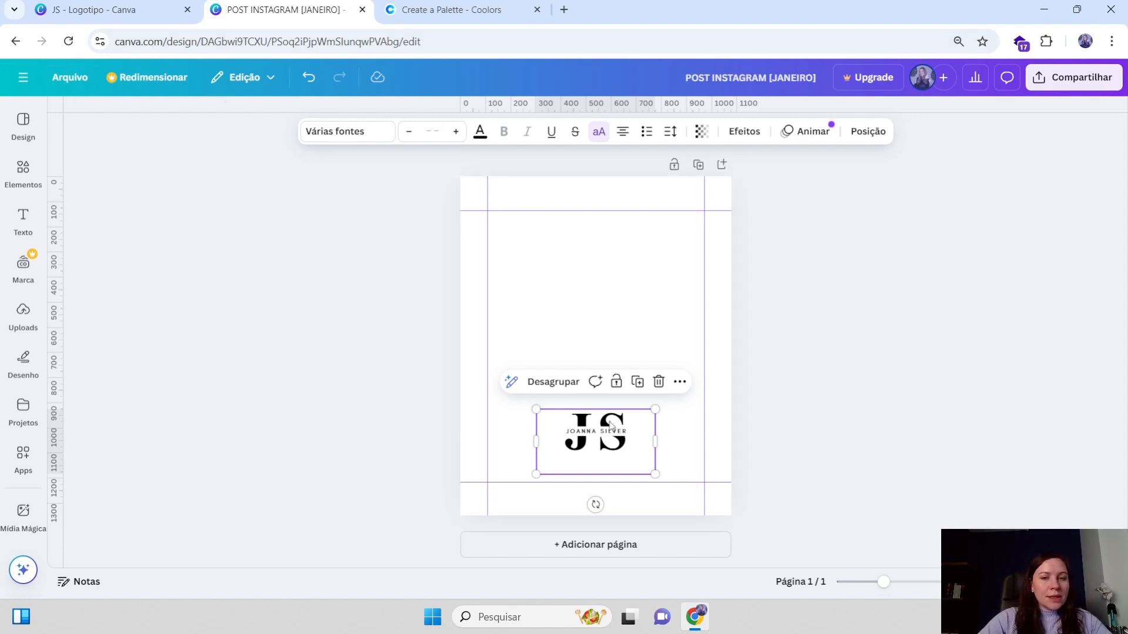
Bring the colour palette from the logo design's second page into the post and arrange it beside the logo near the bottom guide
{"action": "left_click", "coordinate": [92, 5]}
{"action": "scroll", "coordinate": [763, 324], "scroll_direction": "down", "scroll_amount": 10}
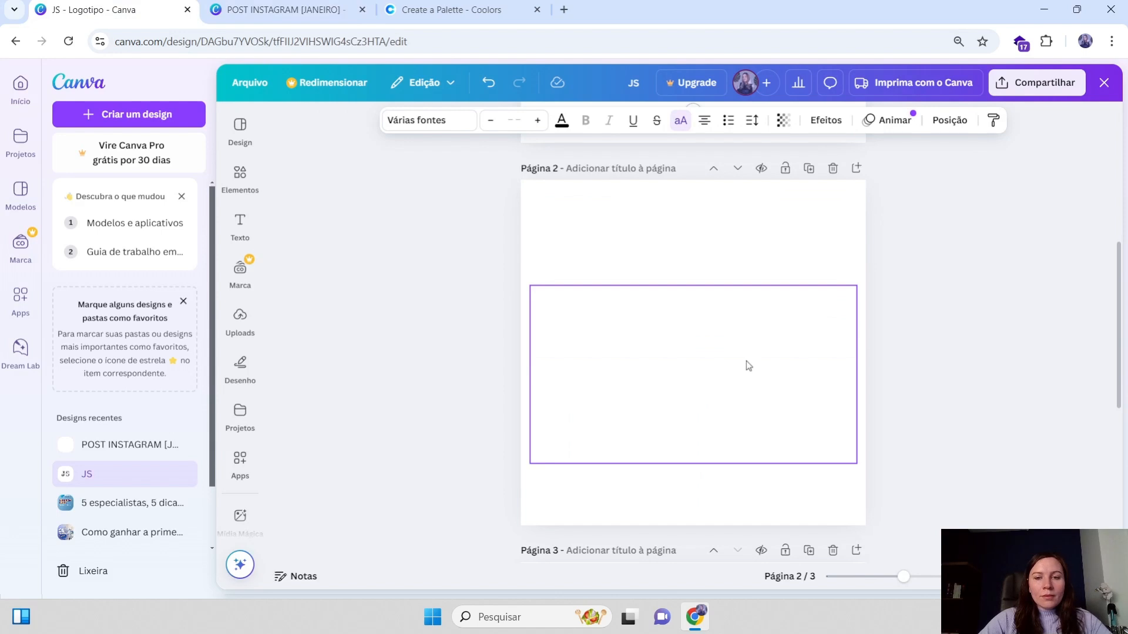
{"action": "left_click", "coordinate": [729, 347]}
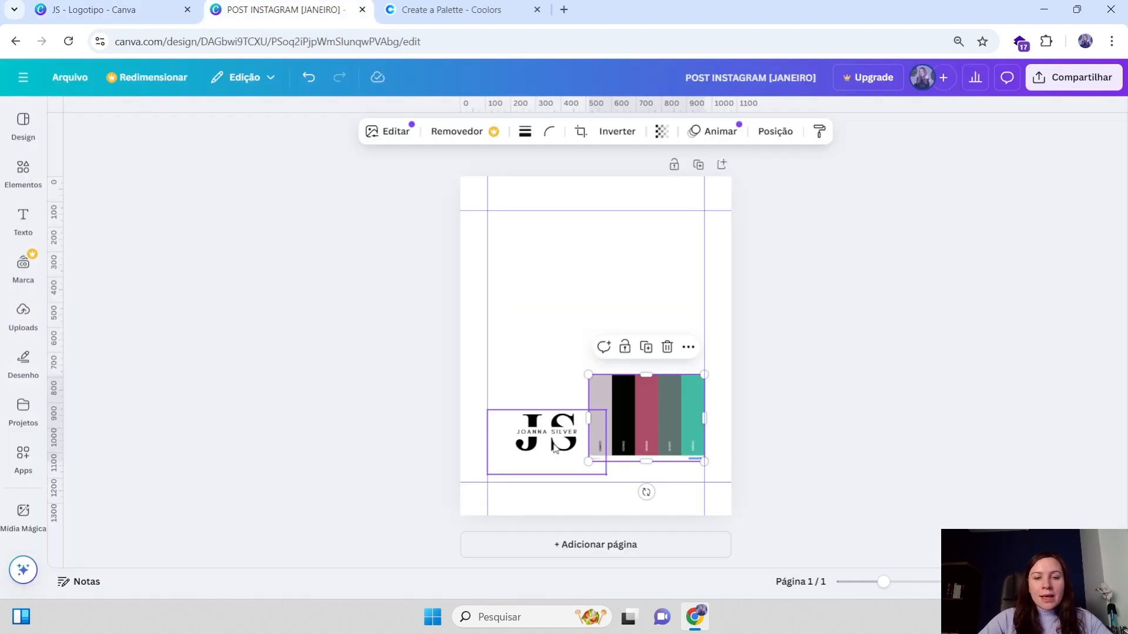
{"action": "left_click_drag", "start_coordinate": [547, 438], "coordinate": [530, 427]}
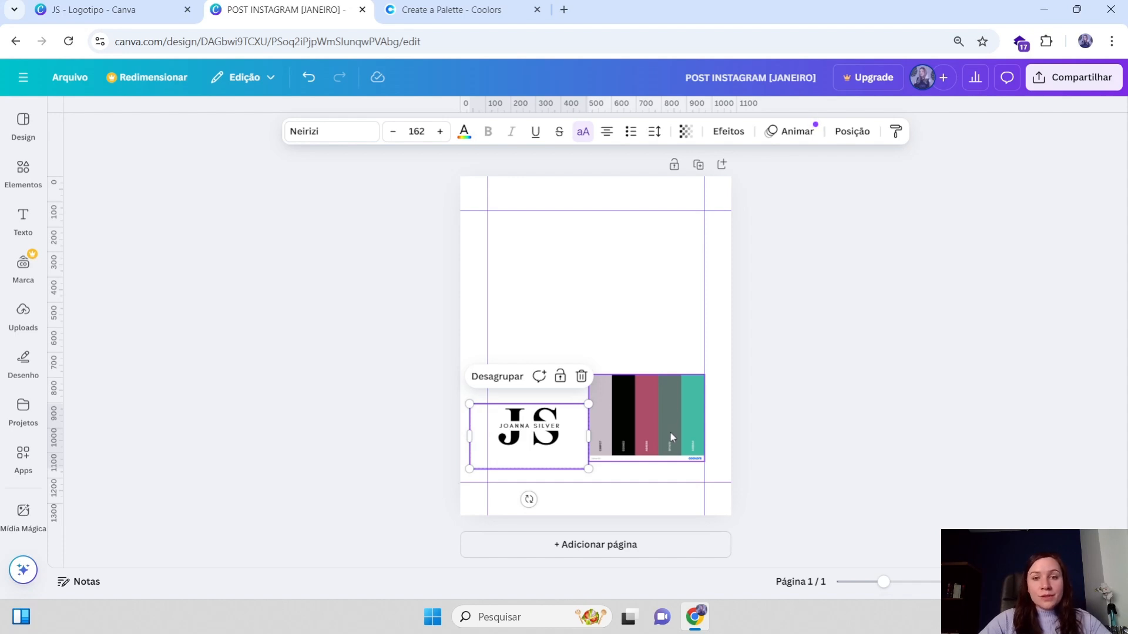
{"action": "left_click_drag", "start_coordinate": [650, 429], "coordinate": [650, 436]}
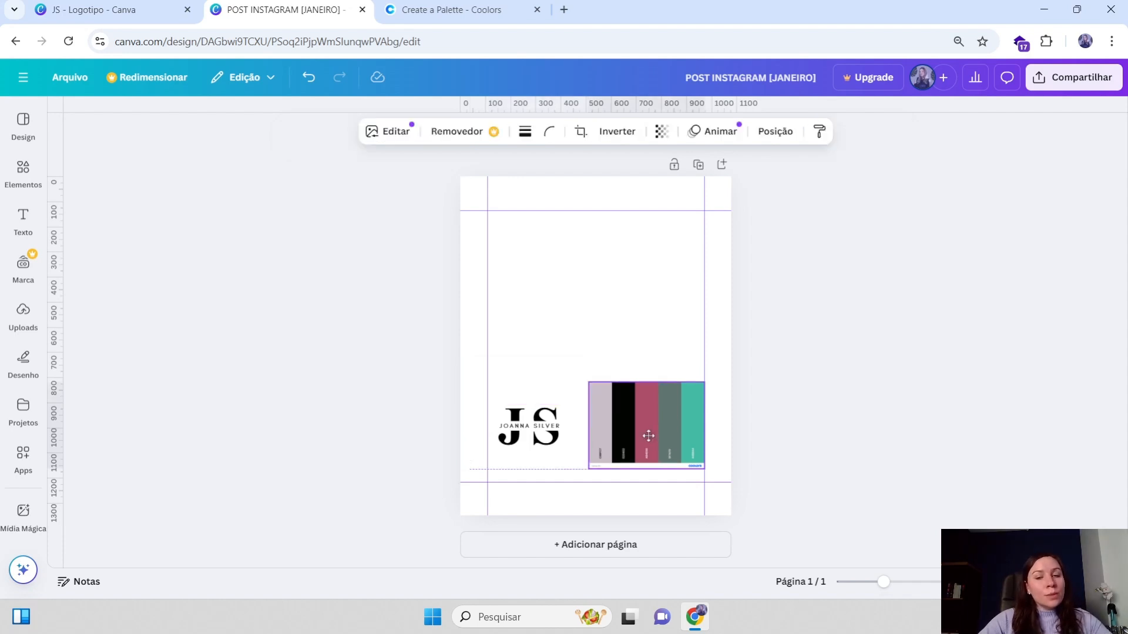
{"action": "left_click", "coordinate": [718, 333]}
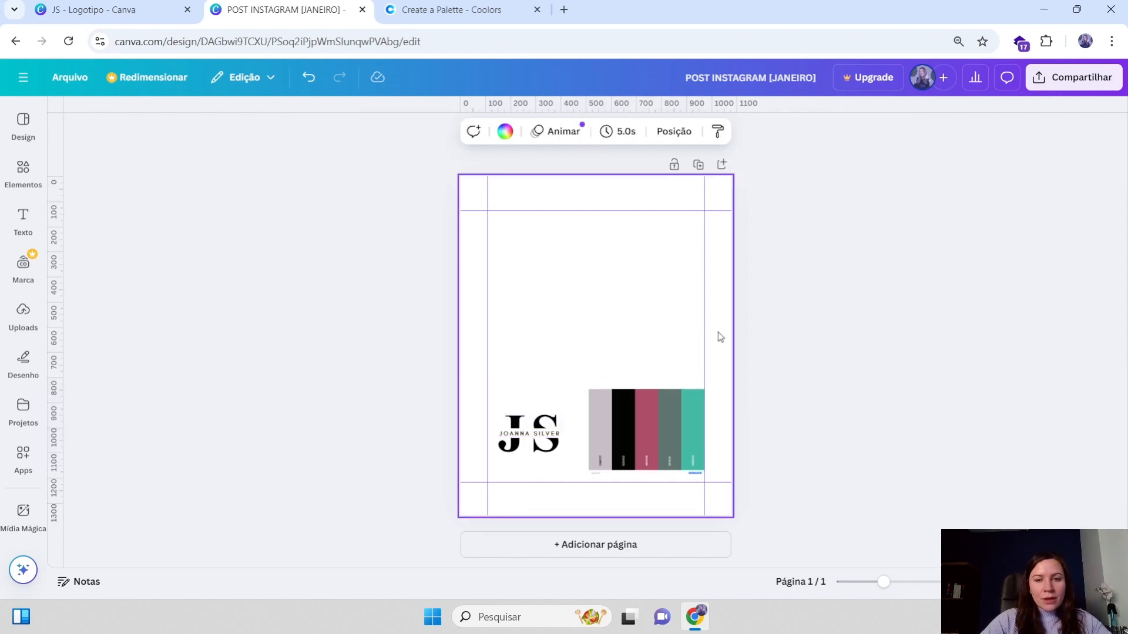
{"action": "left_click", "coordinate": [641, 427]}
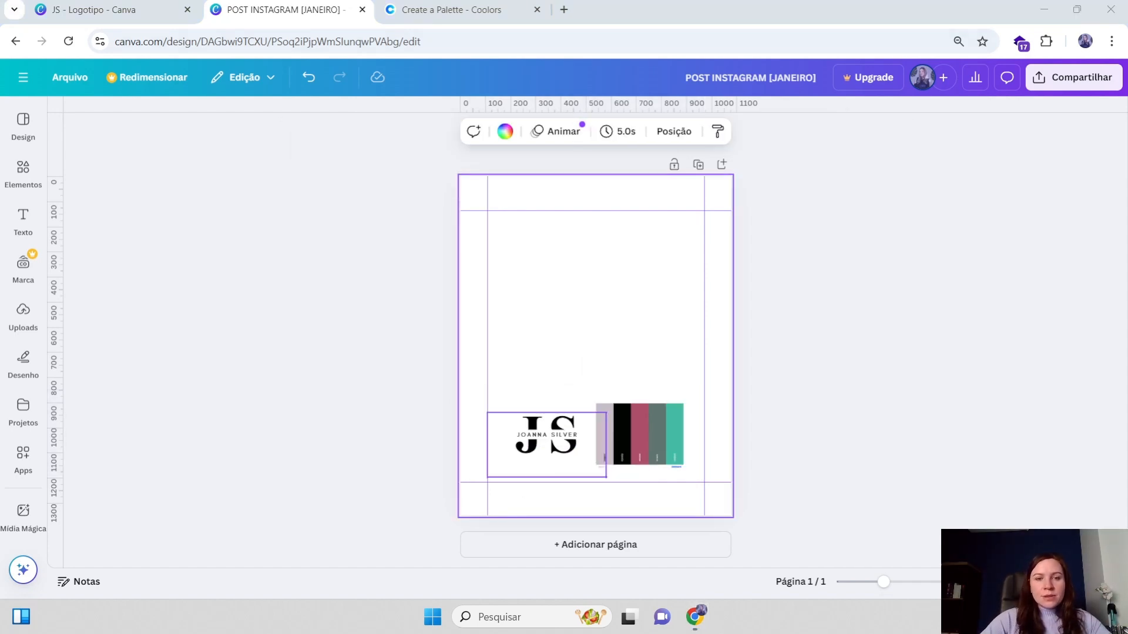
{"action": "left_click", "coordinate": [546, 435]}
{"action": "left_click", "coordinate": [637, 433]}
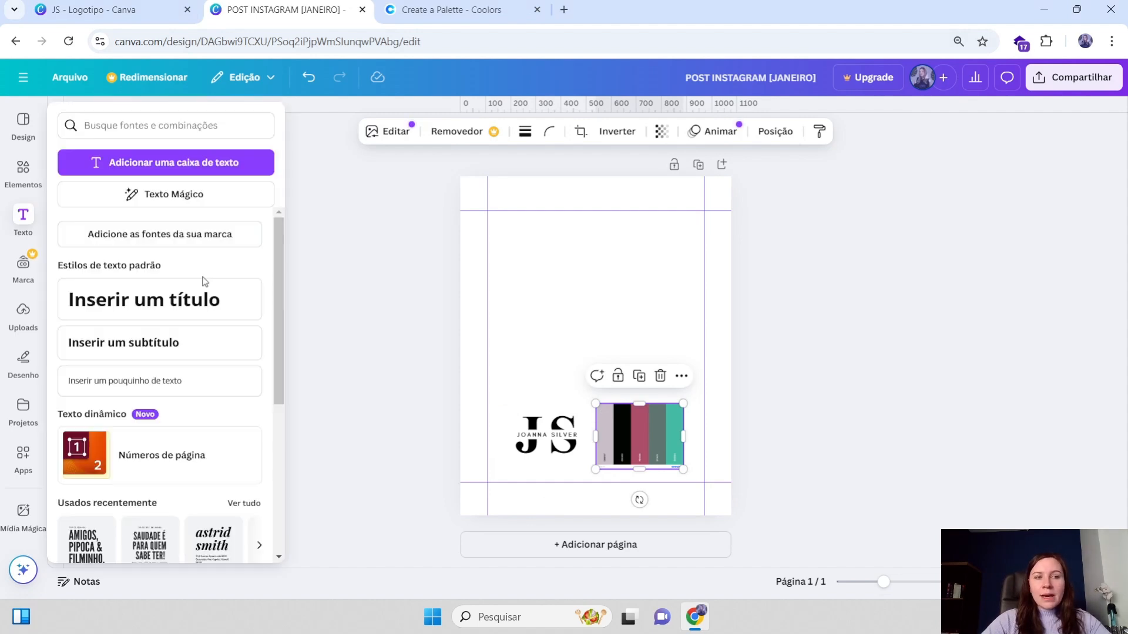
Add a heading and replace its placeholder with the pasted text 'Verdades que ninguém conta sobre estilo pessoal?'
{"action": "left_click", "coordinate": [32, 232]}
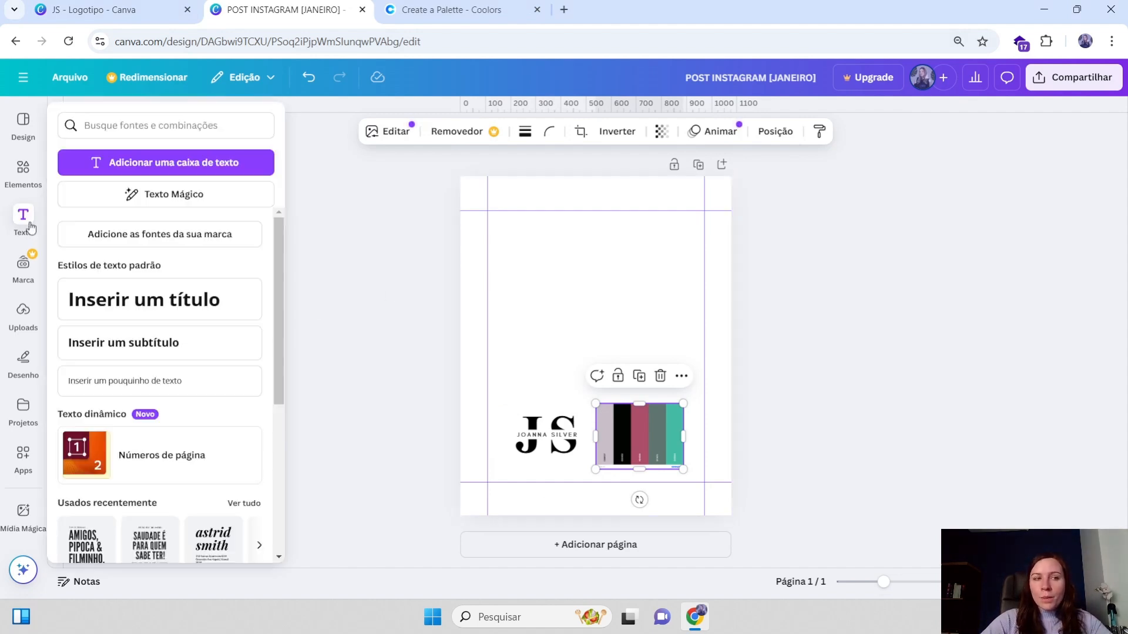
{"action": "left_click", "coordinate": [199, 302]}
{"action": "left_click", "coordinate": [682, 356]}
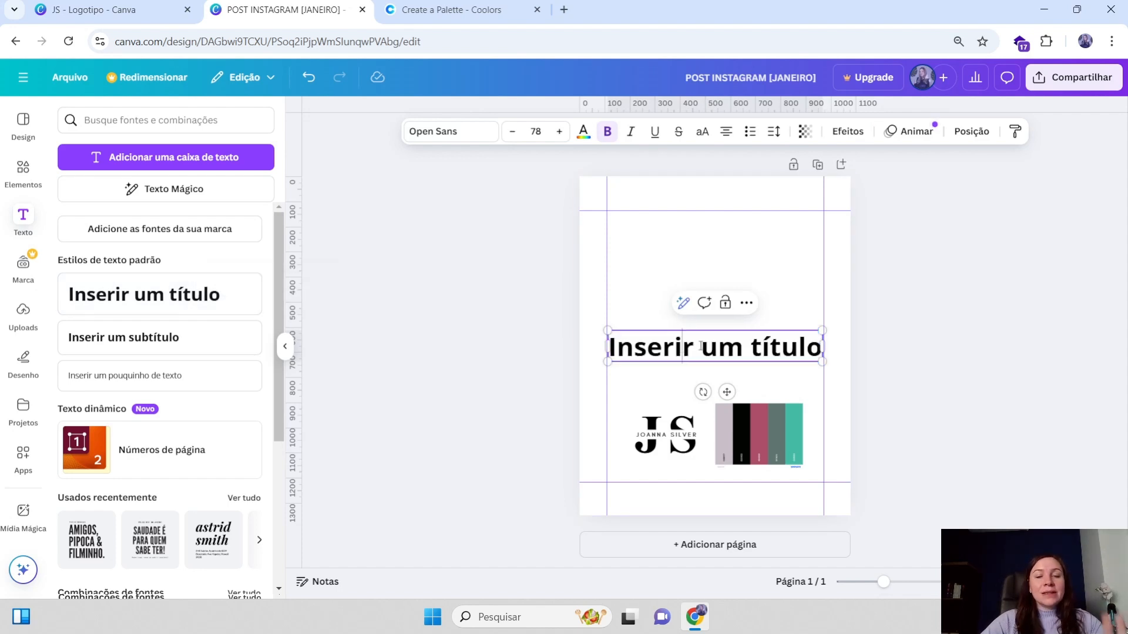
{"action": "key", "text": "ctrl+a"}
{"action": "key", "text": "BackSpace"}
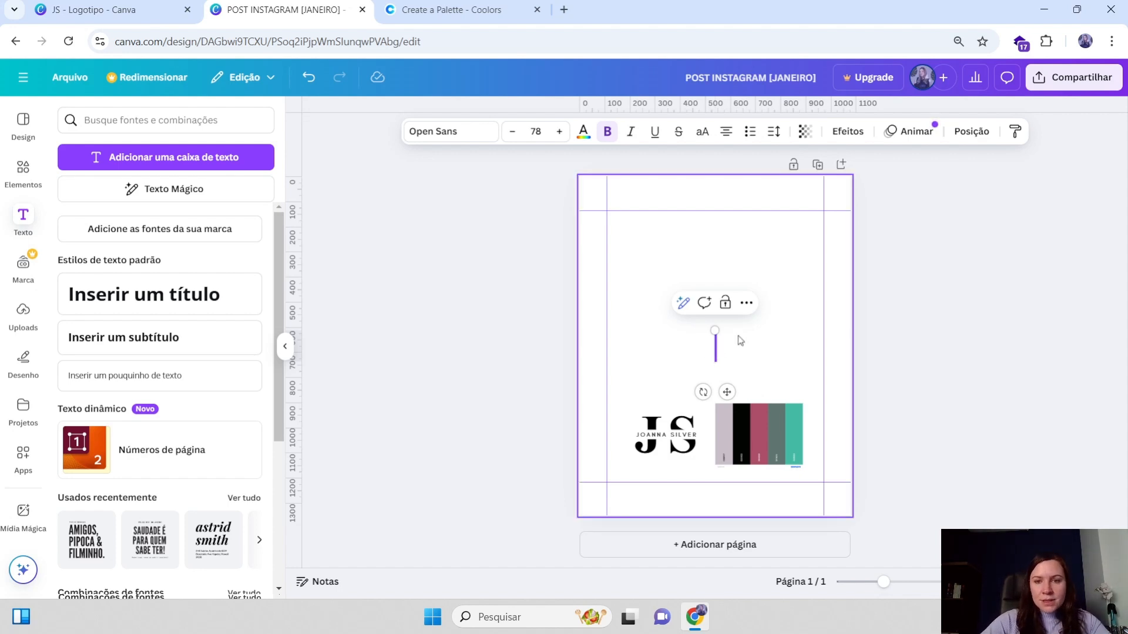
{"action": "left_click", "coordinate": [151, 295]}
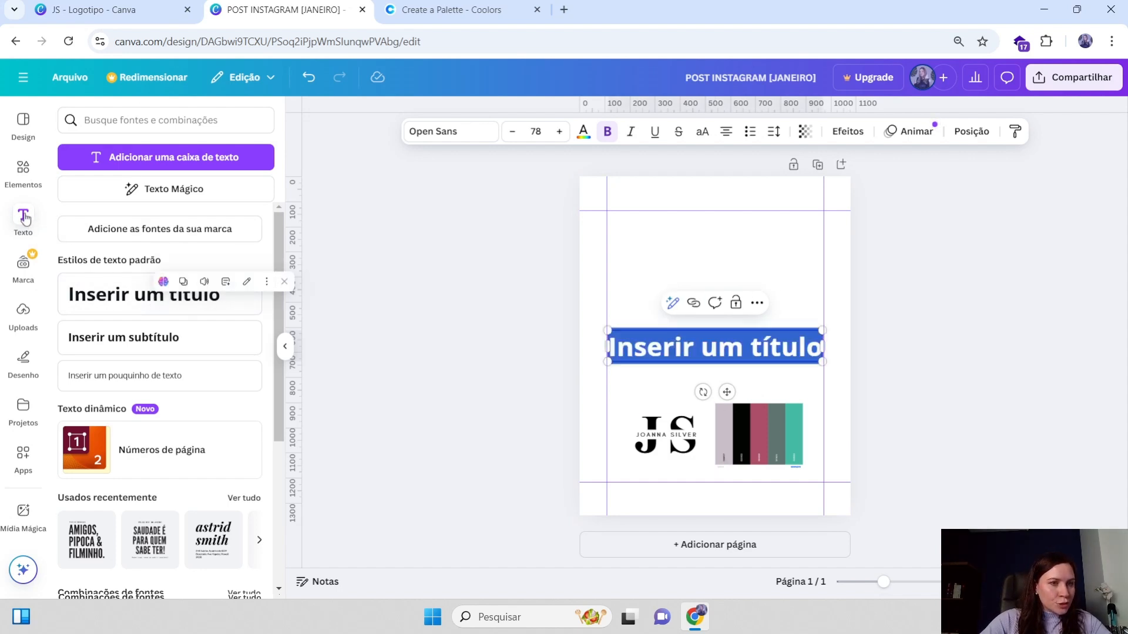
{"action": "key", "text": "Escape"}
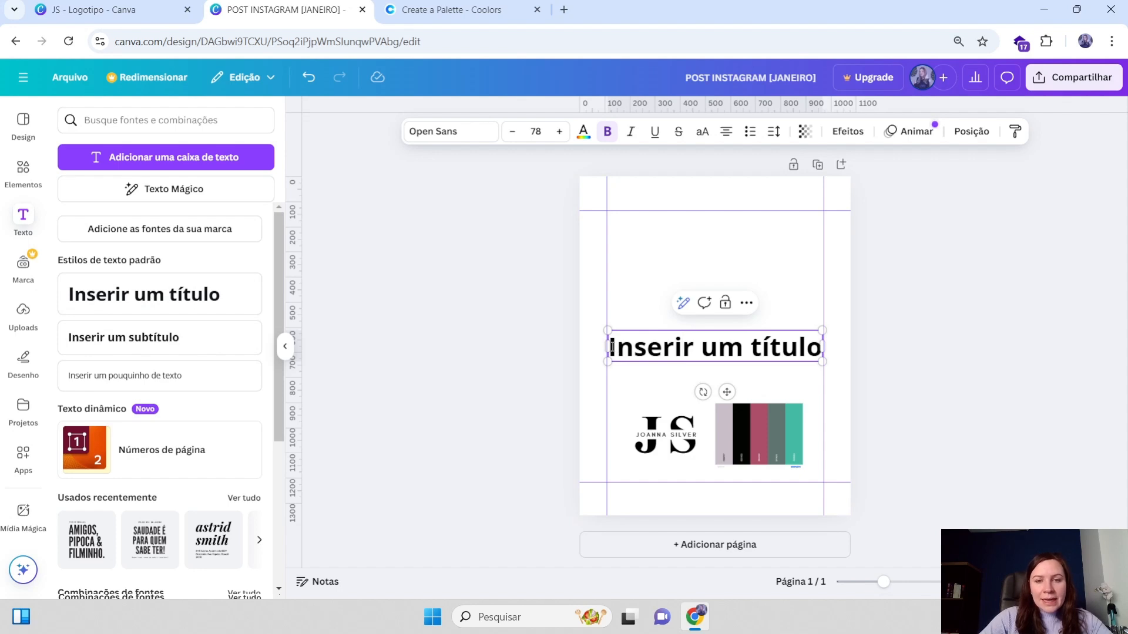
{"action": "left_click_drag", "start_coordinate": [611, 347], "coordinate": [821, 348]}
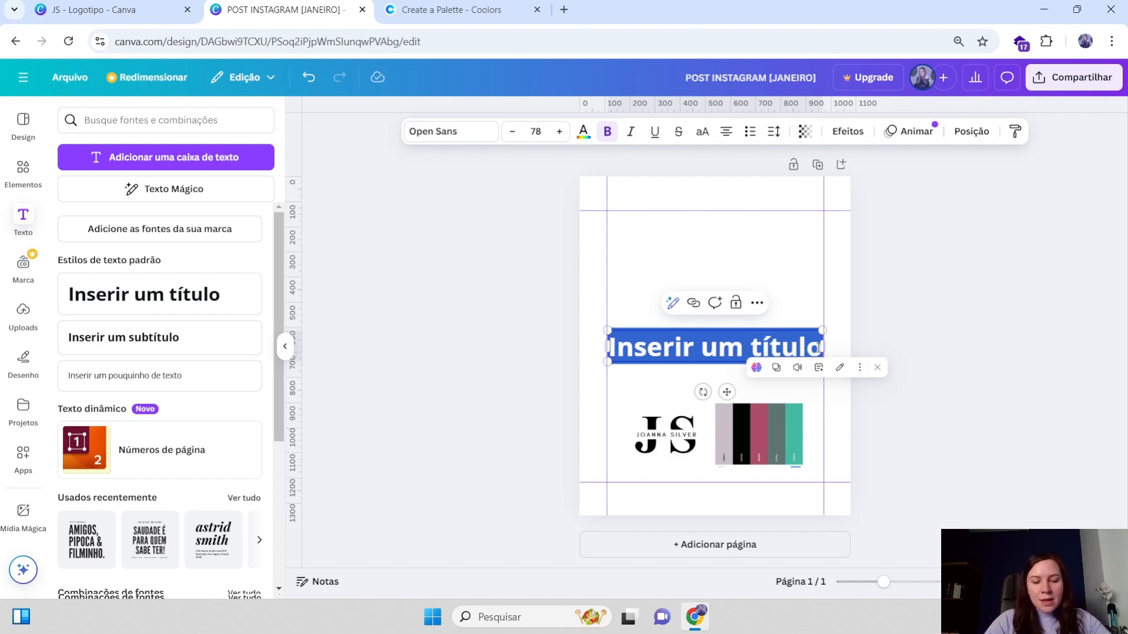
{"action": "key", "text": "BackSpace"}
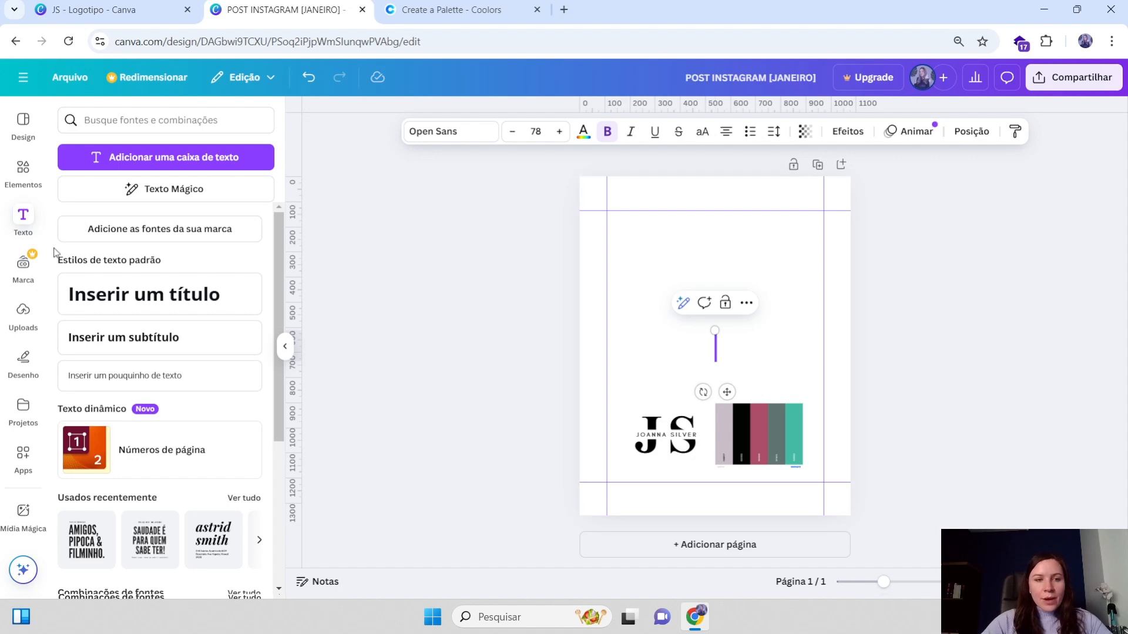
{"action": "type", "text": "Verdades que ninguém conta sobre estilo pessoal?"}
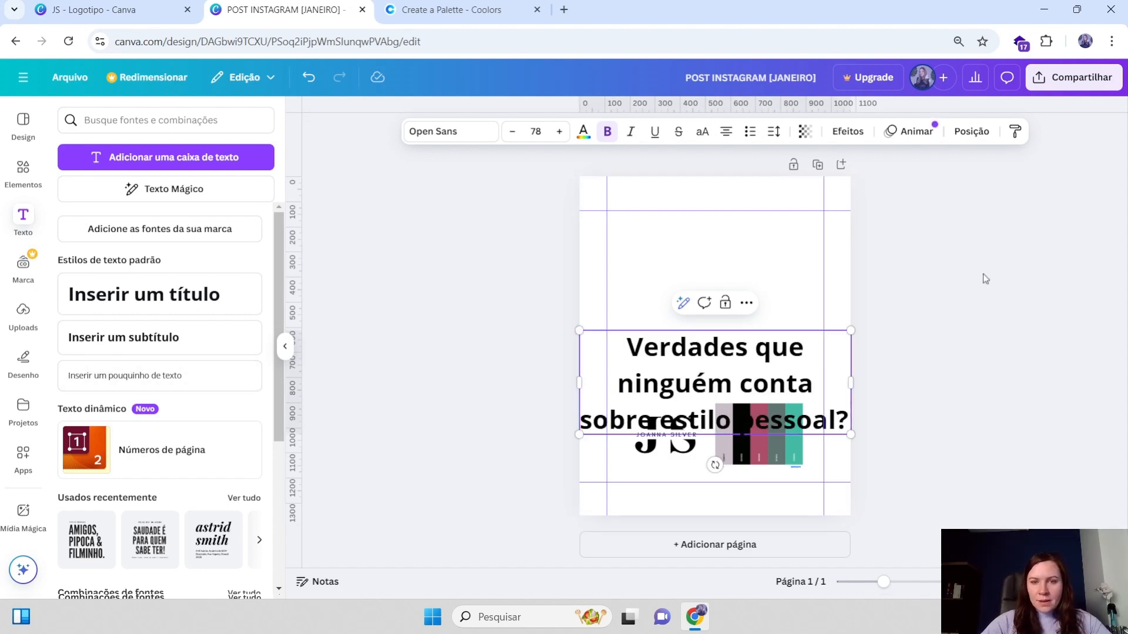
Move the heading up above the logo and scale it down to about 55 pt, centred between the margin guides
{"action": "left_click_drag", "start_coordinate": [729, 377], "coordinate": [739, 304]}
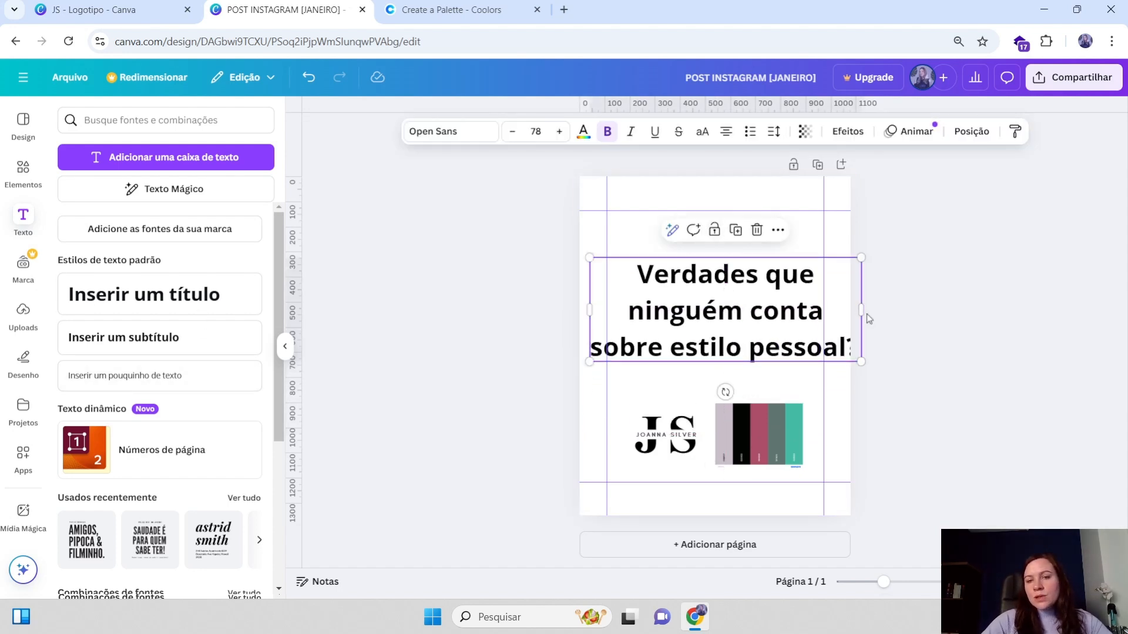
{"action": "left_click_drag", "start_coordinate": [861, 257], "coordinate": [781, 290]}
{"action": "left_click_drag", "start_coordinate": [696, 322], "coordinate": [779, 343]}
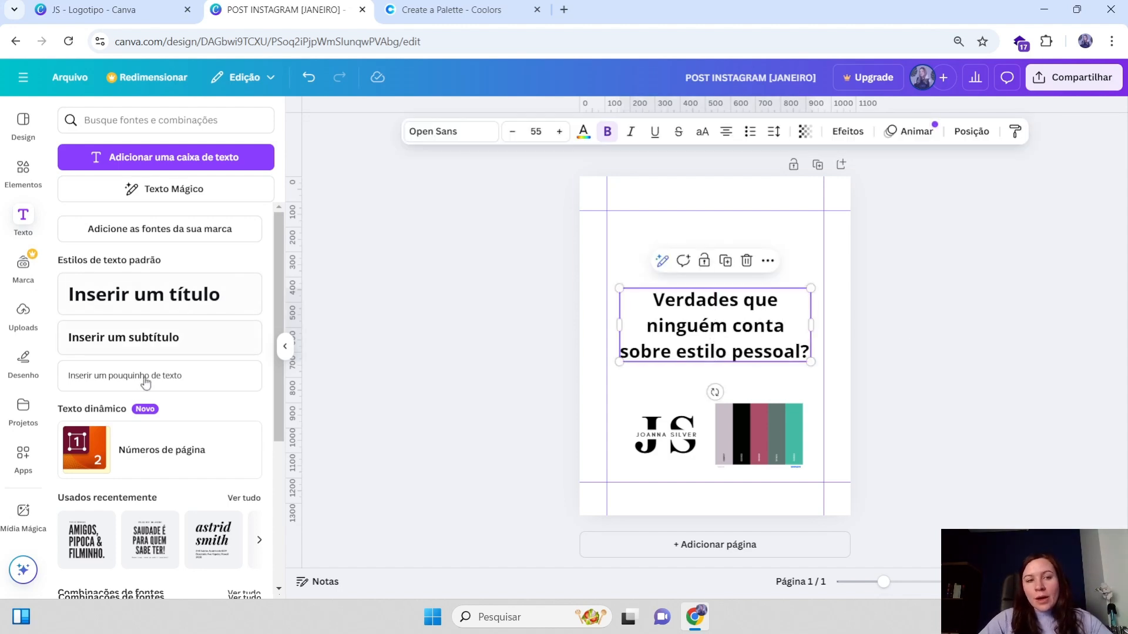
Nudge the colour palette slightly right so it aligns with the right margin guide
{"action": "left_click", "coordinate": [769, 432]}
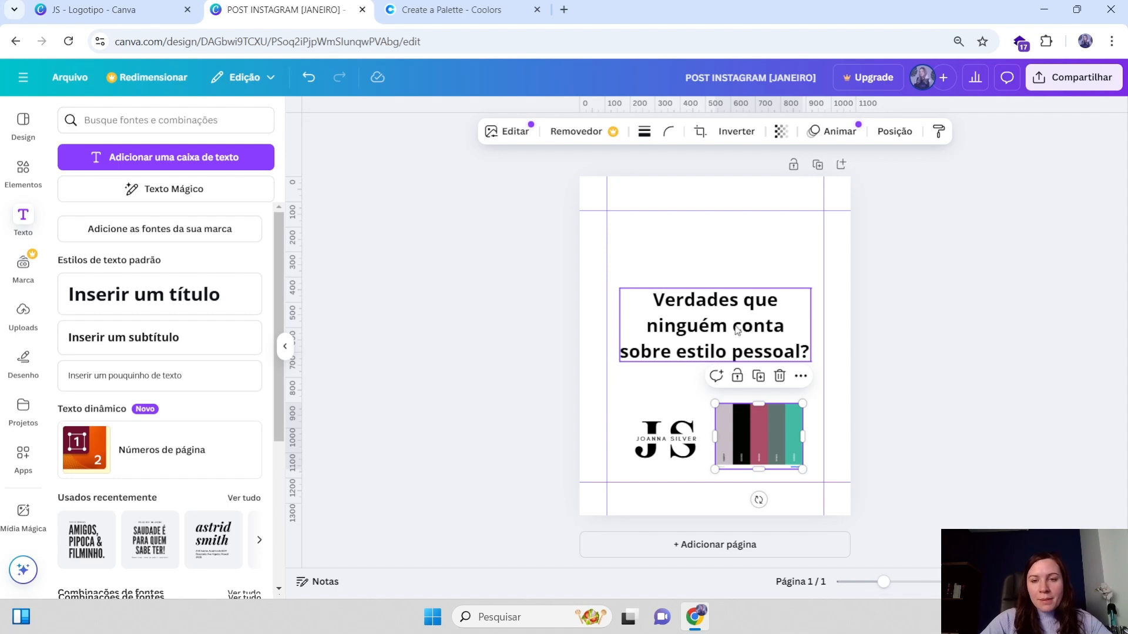
{"action": "left_click", "coordinate": [672, 438]}
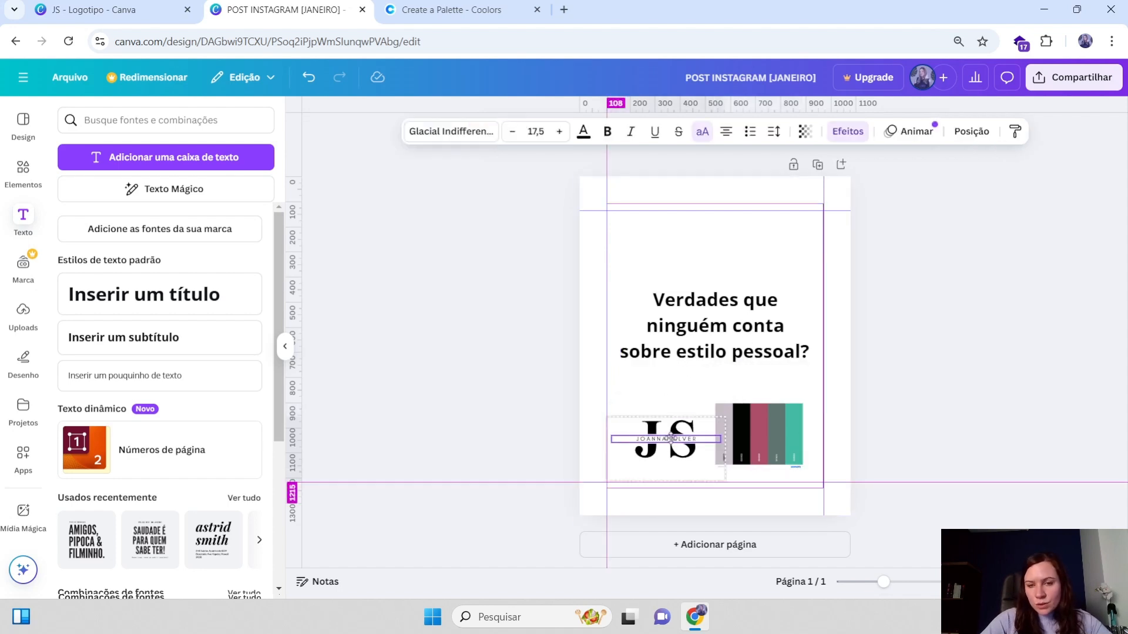
{"action": "left_click", "coordinate": [772, 442]}
{"action": "left_click_drag", "start_coordinate": [771, 442], "coordinate": [779, 442]}
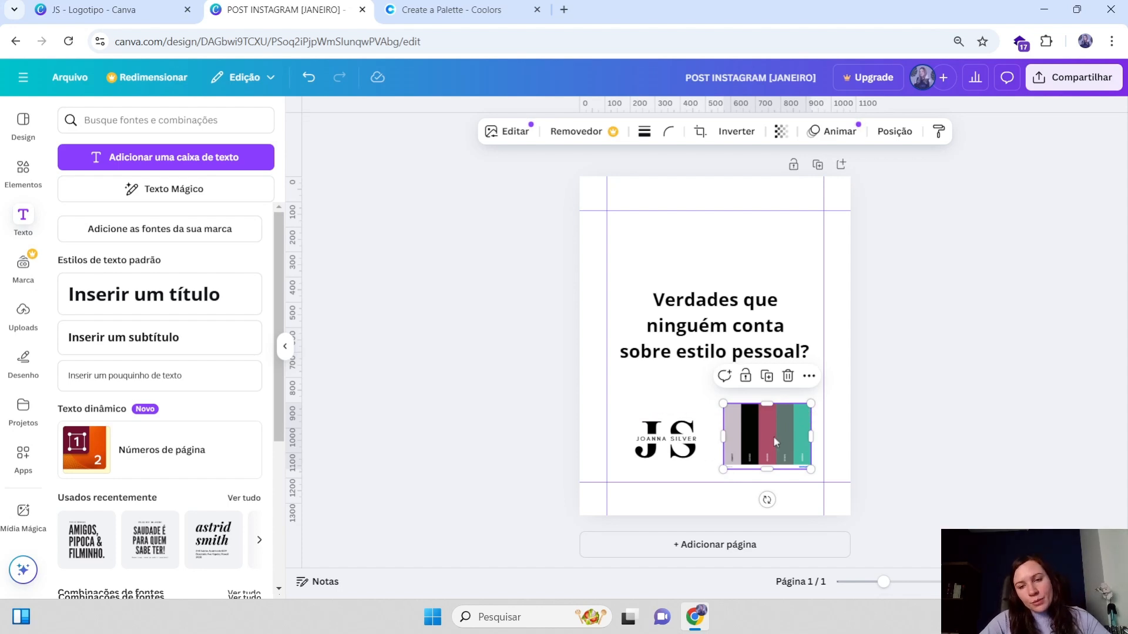
{"action": "left_click", "coordinate": [705, 308]}
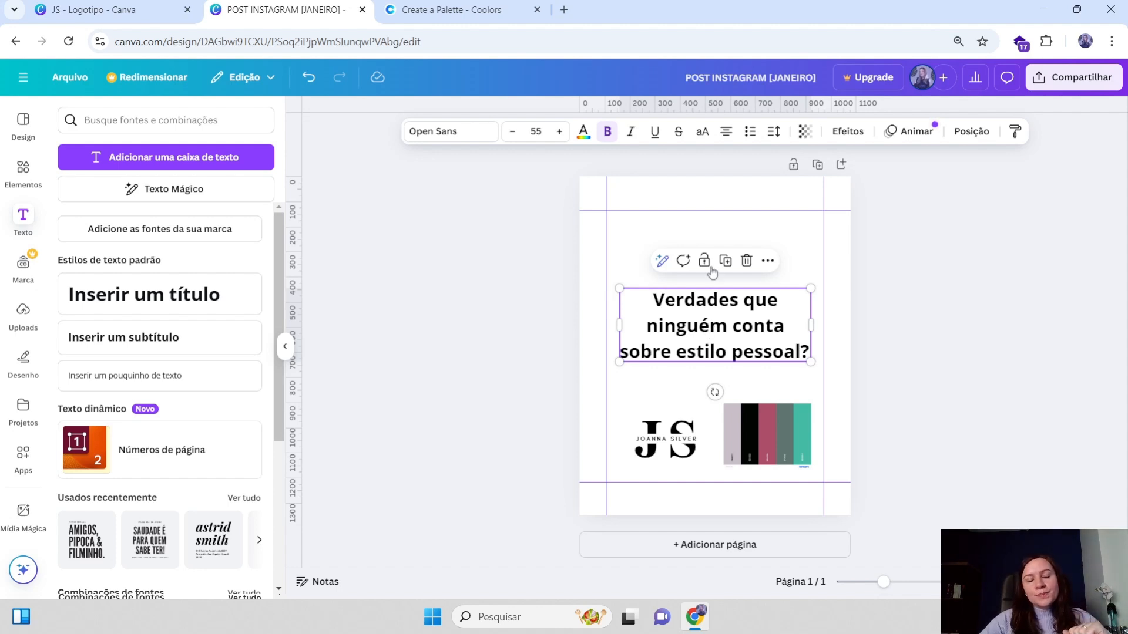
Nudge the heading slightly upward above the logo
{"action": "left_click", "coordinate": [699, 438]}
{"action": "mouse_move", "coordinate": [728, 328]}
{"action": "left_mouse_down"}
{"action": "mouse_move", "coordinate": [729, 318]}
{"action": "mouse_move", "coordinate": [717, 342]}
{"action": "mouse_move", "coordinate": [731, 322]}
{"action": "left_mouse_up"}
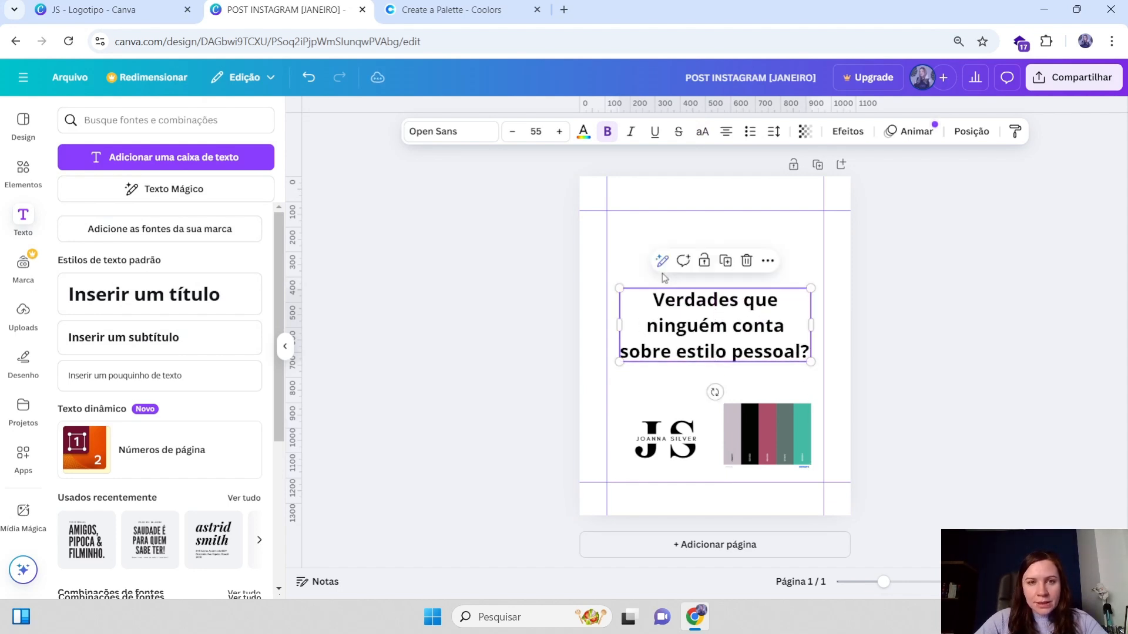
Open the heading's font list and browse through the font style categories
{"action": "left_click", "coordinate": [448, 134]}
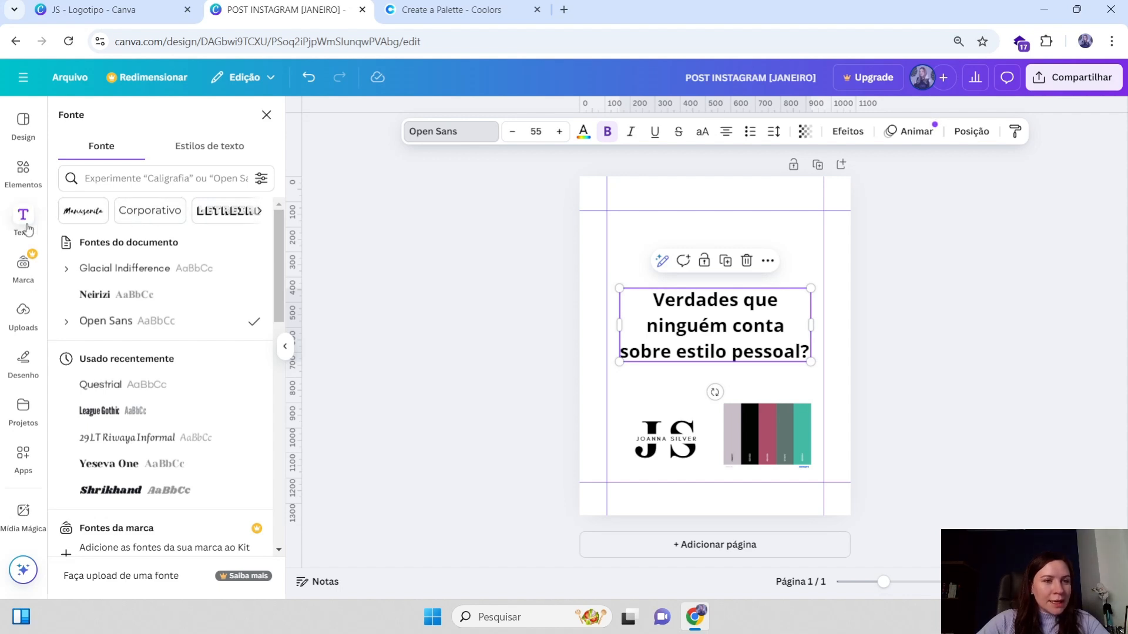
{"action": "left_click", "coordinate": [258, 212]}
{"action": "left_click", "coordinate": [261, 212]}
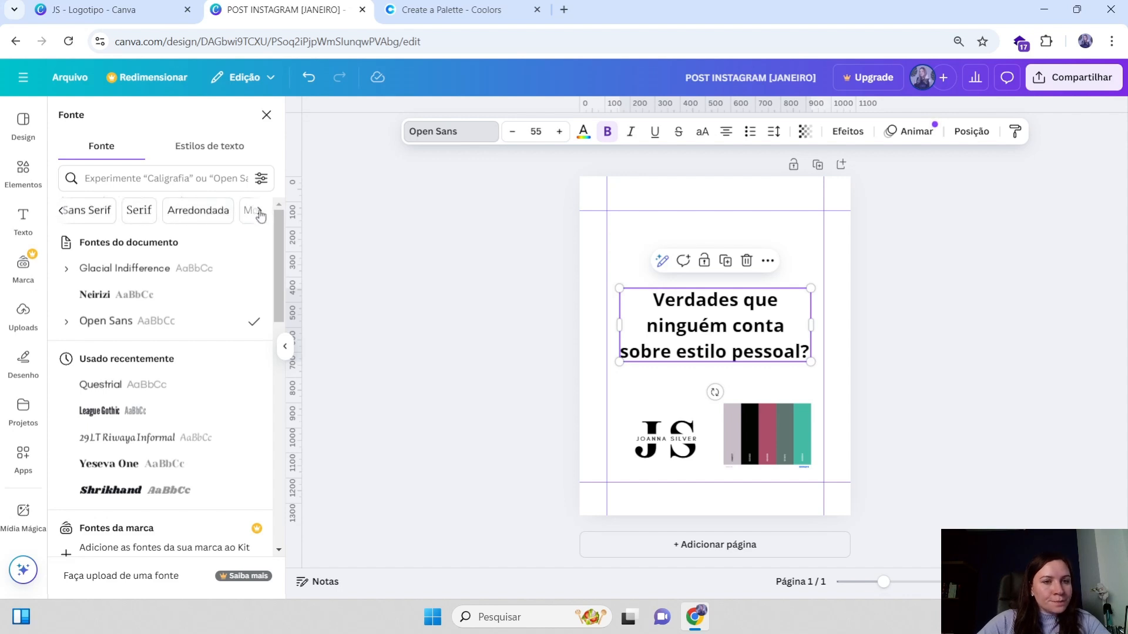
{"action": "left_click", "coordinate": [259, 212]}
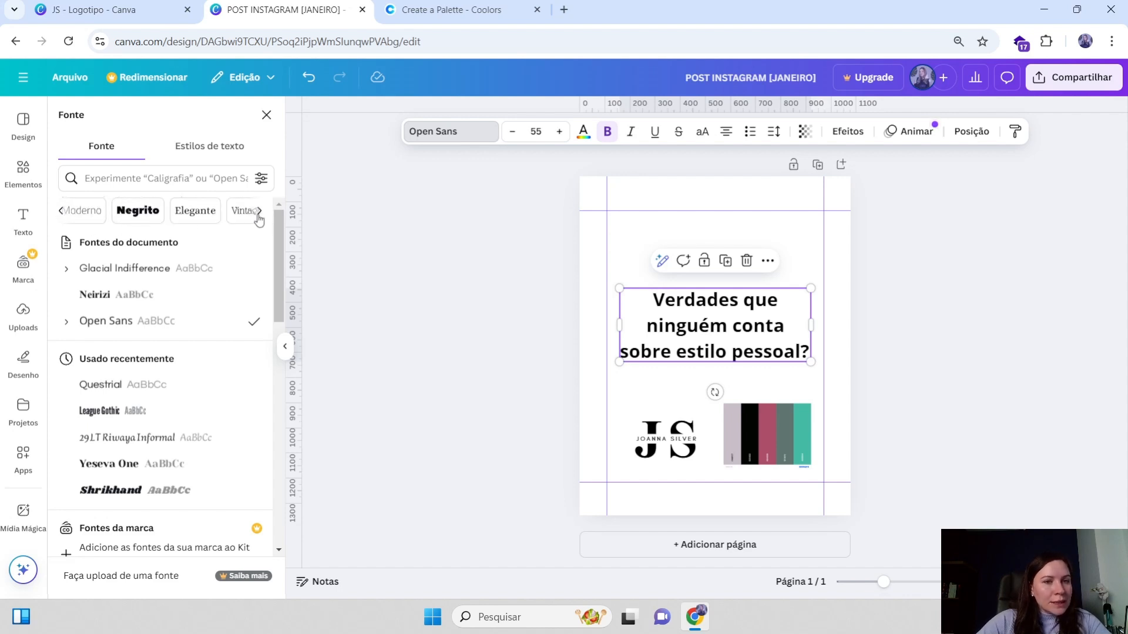
{"action": "left_click", "coordinate": [259, 211]}
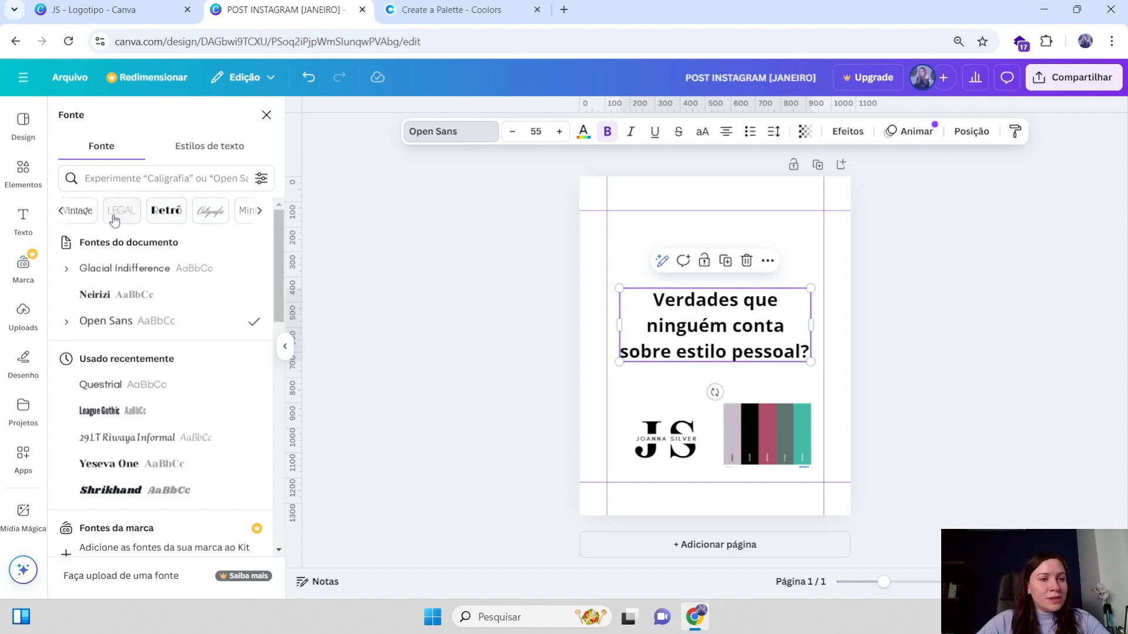
{"action": "left_click", "coordinate": [259, 211]}
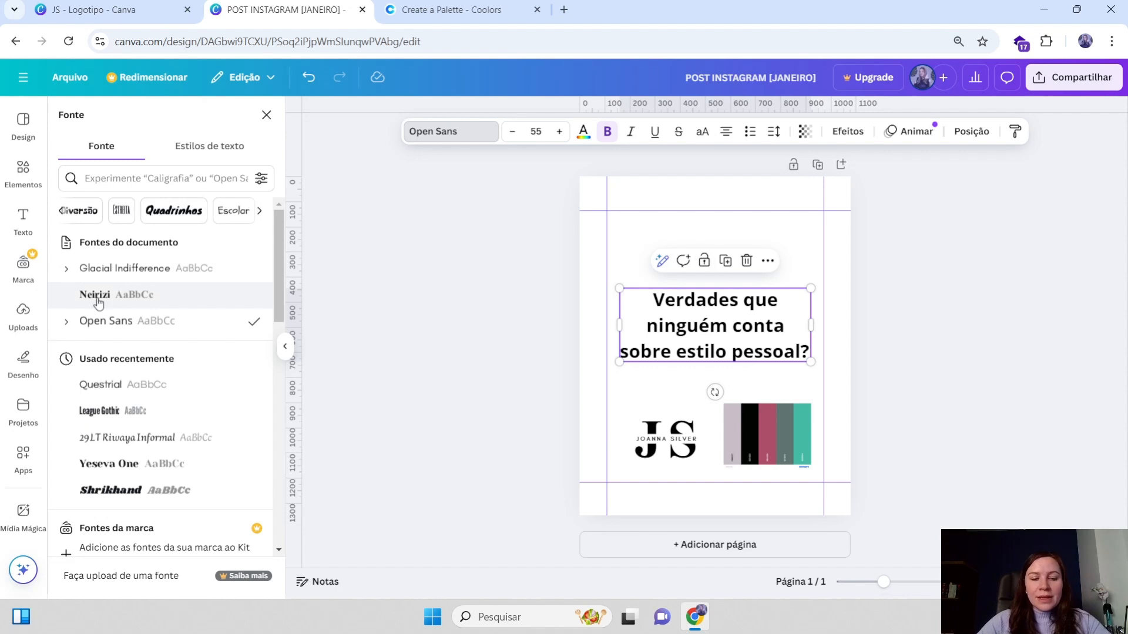
{"action": "left_click", "coordinate": [61, 213]}
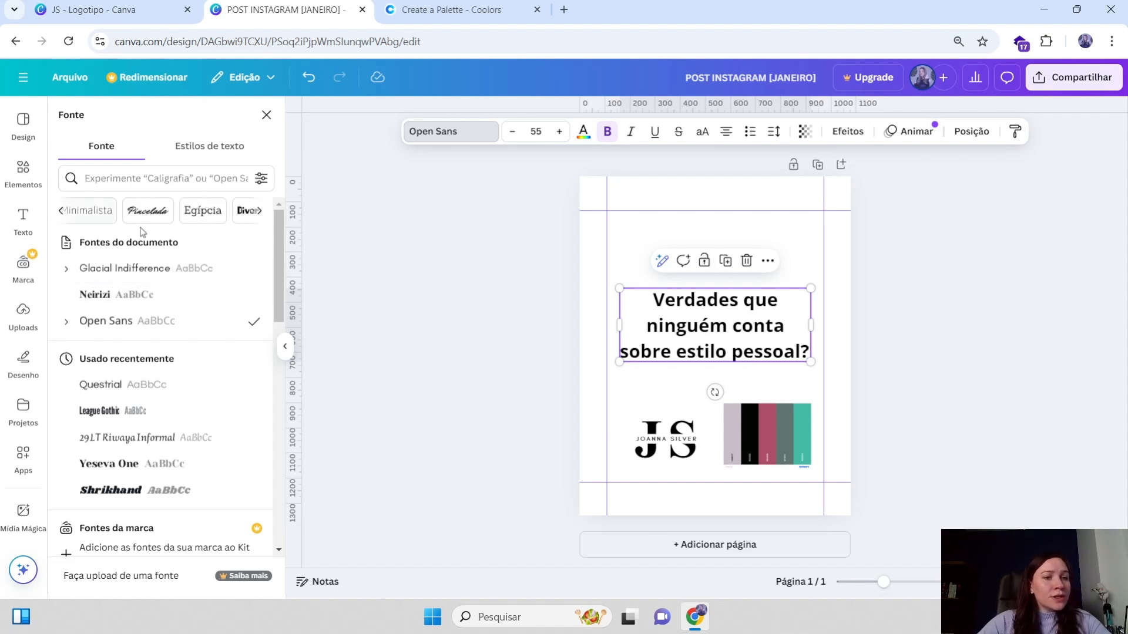
{"action": "left_click", "coordinate": [60, 211]}
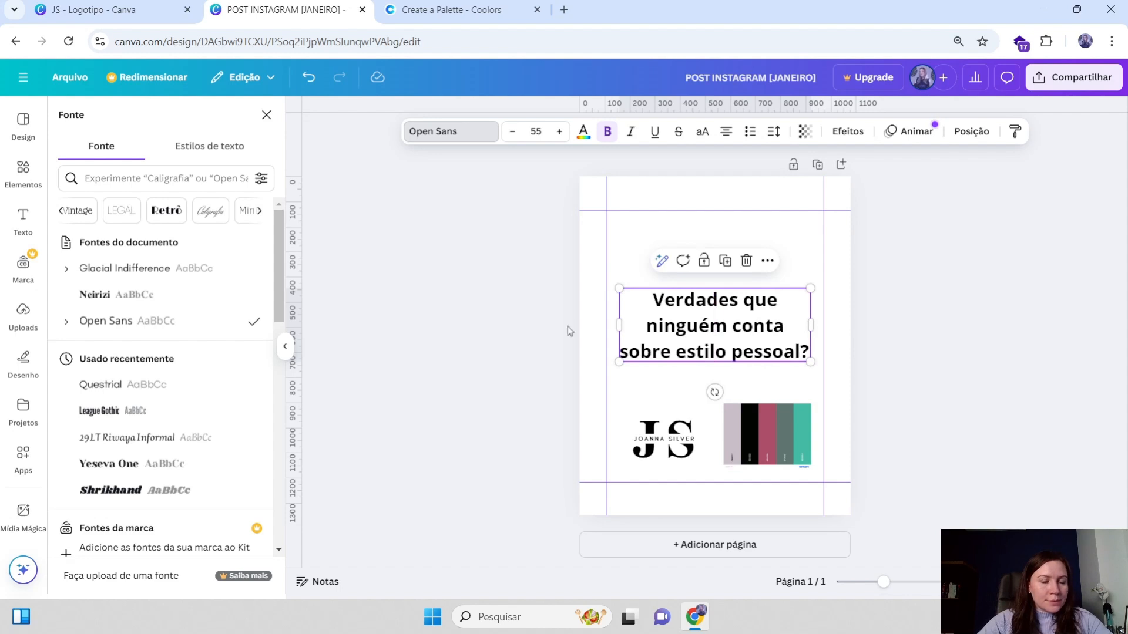
{"action": "left_click", "coordinate": [61, 212]}
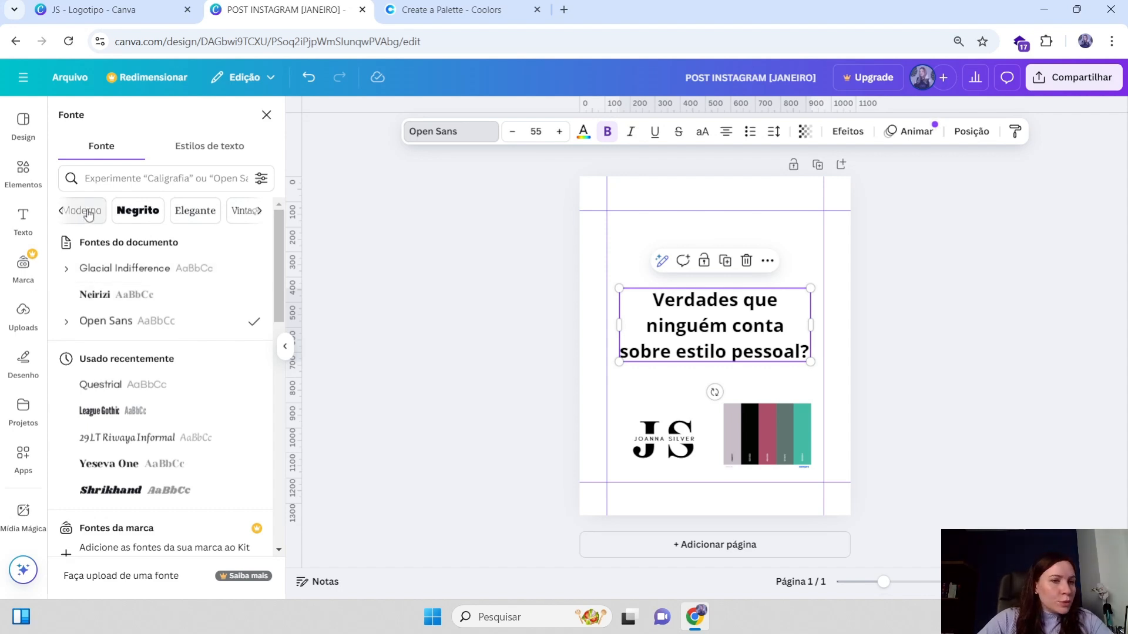
{"action": "left_click", "coordinate": [259, 211]}
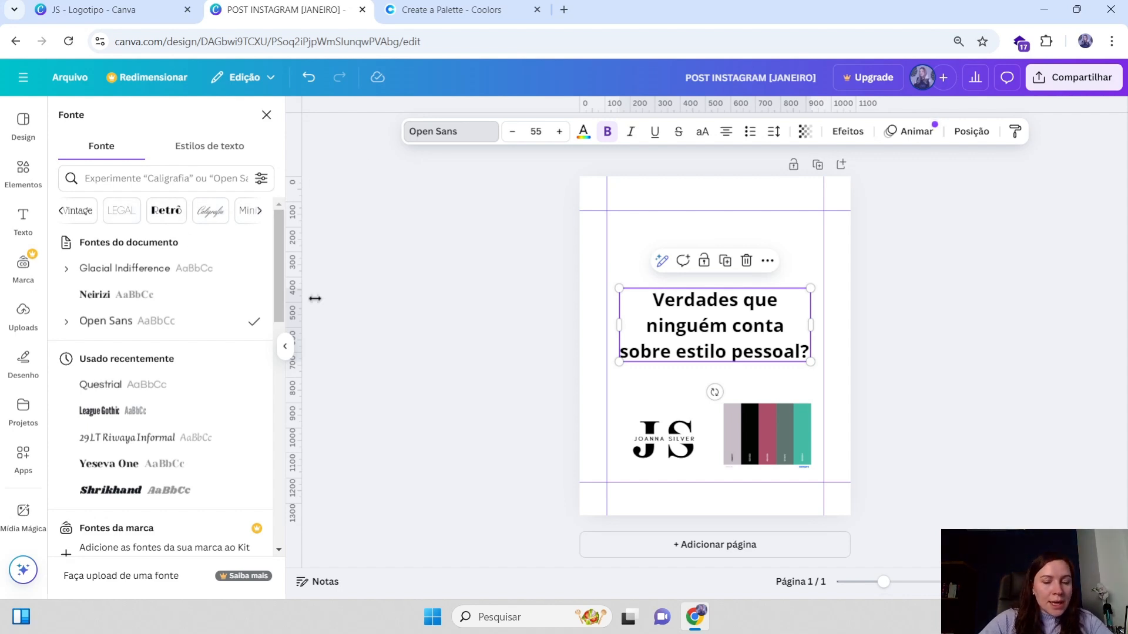
{"action": "left_click", "coordinate": [259, 211]}
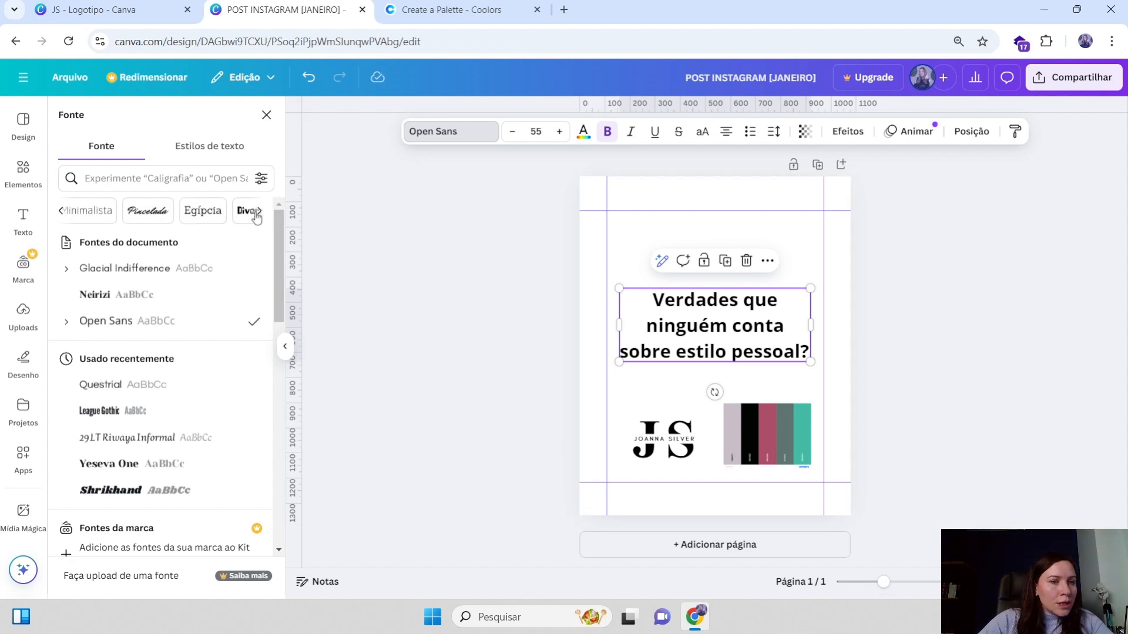
{"action": "left_click", "coordinate": [59, 216]}
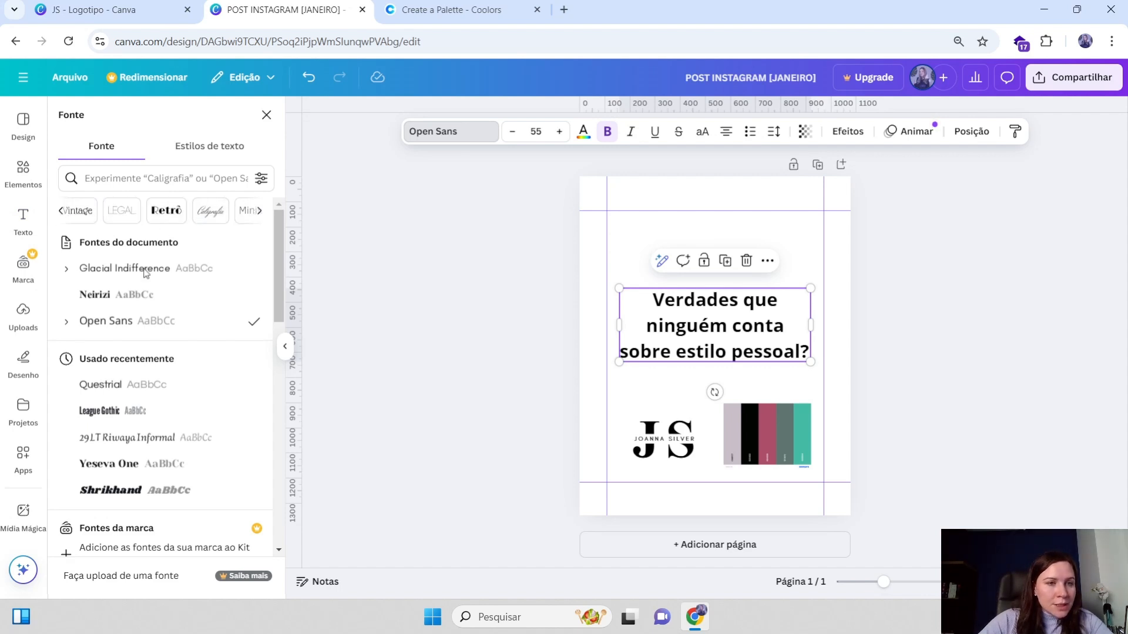
{"action": "left_click", "coordinate": [60, 217]}
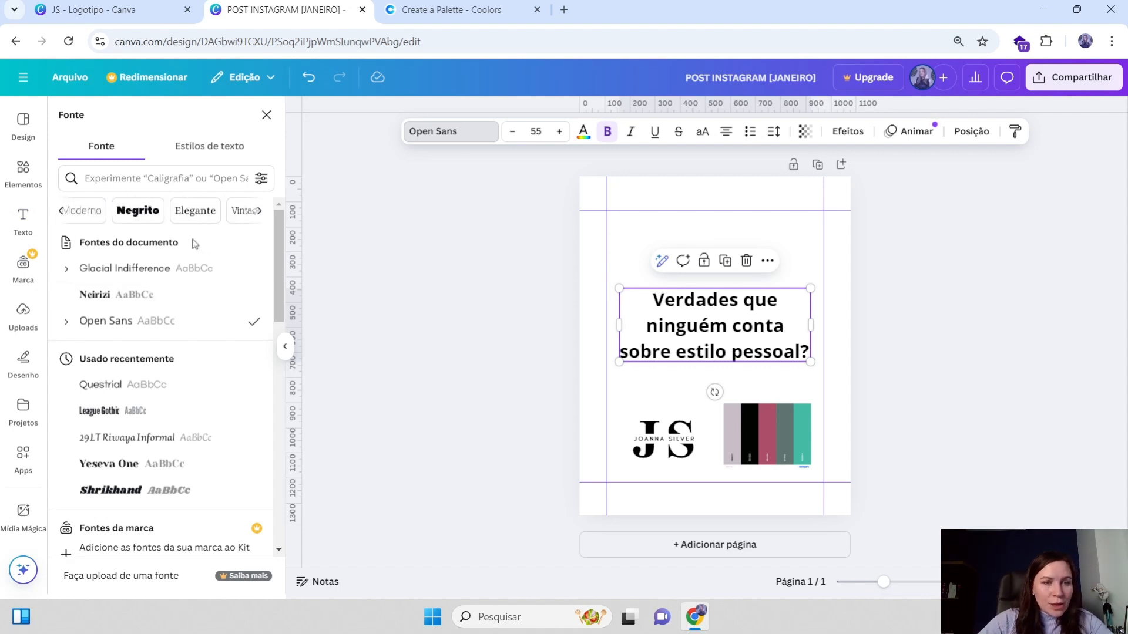
Filter fonts by the Elegante style and apply Manison Expanded to the heading
{"action": "left_click", "coordinate": [195, 213]}
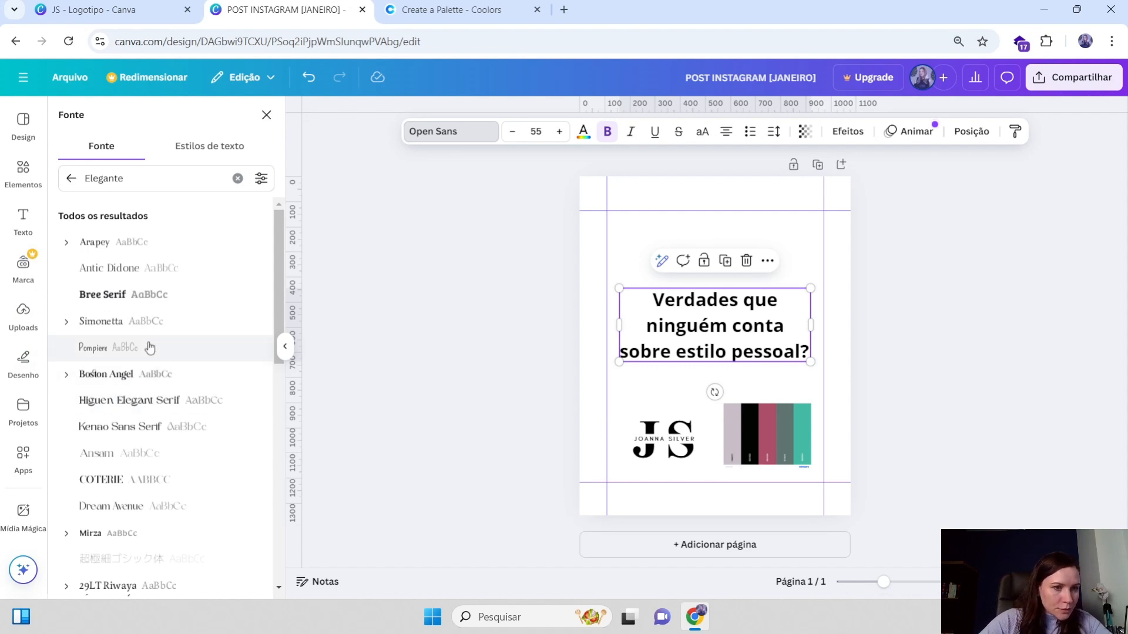
{"action": "left_click_drag", "start_coordinate": [733, 332], "coordinate": [732, 328]}
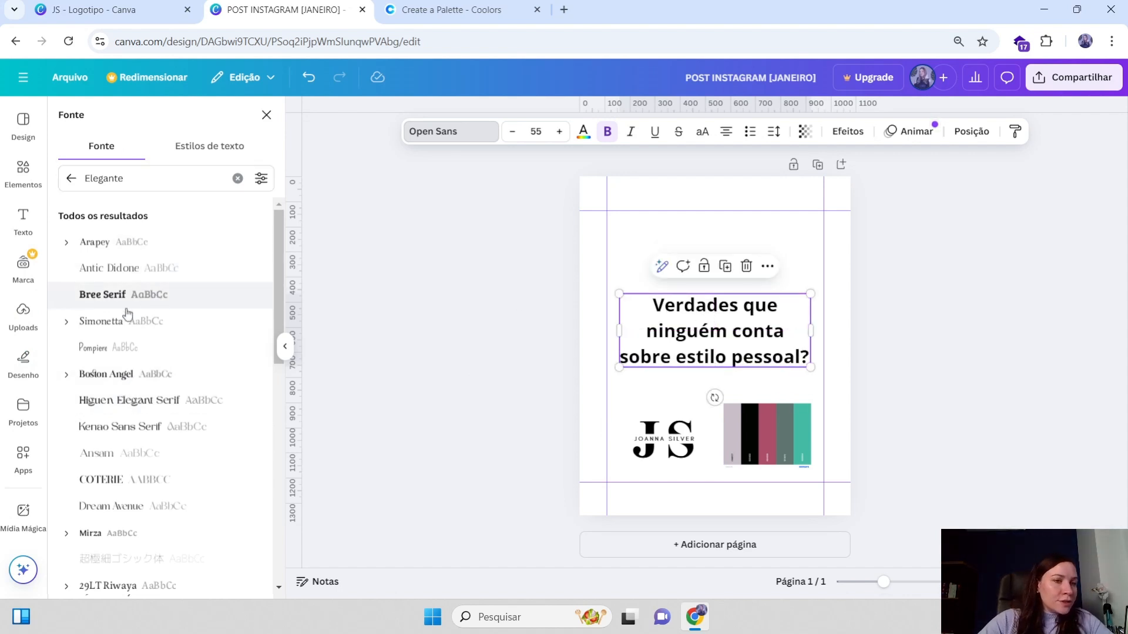
{"action": "scroll", "coordinate": [126, 358], "scroll_direction": "down", "scroll_amount": 1}
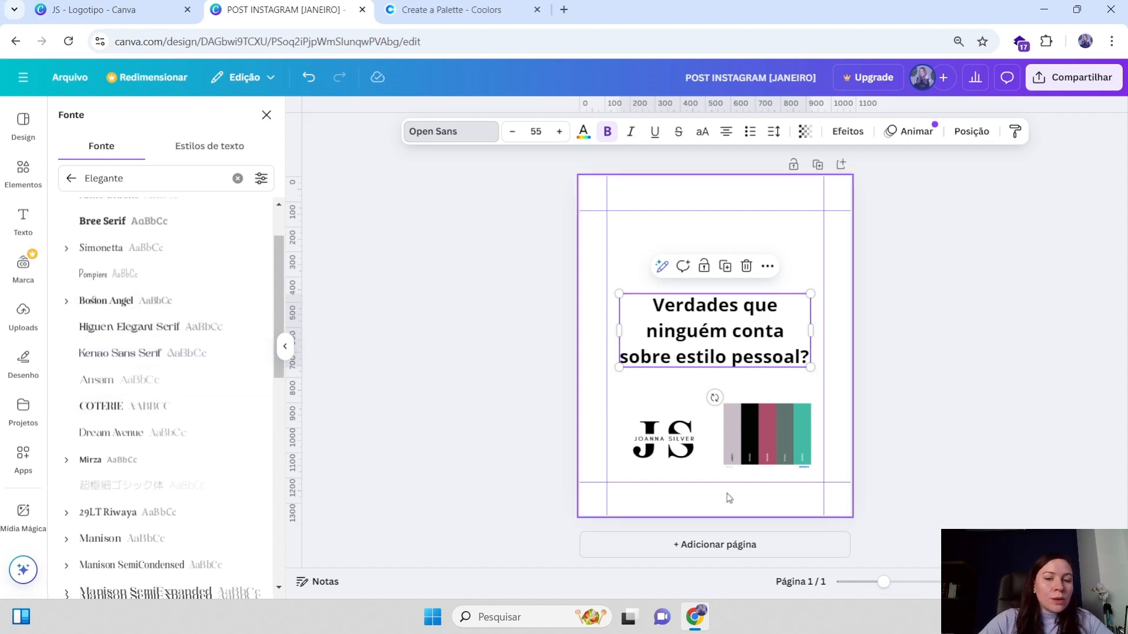
{"action": "scroll", "coordinate": [126, 428], "scroll_direction": "down", "scroll_amount": 5}
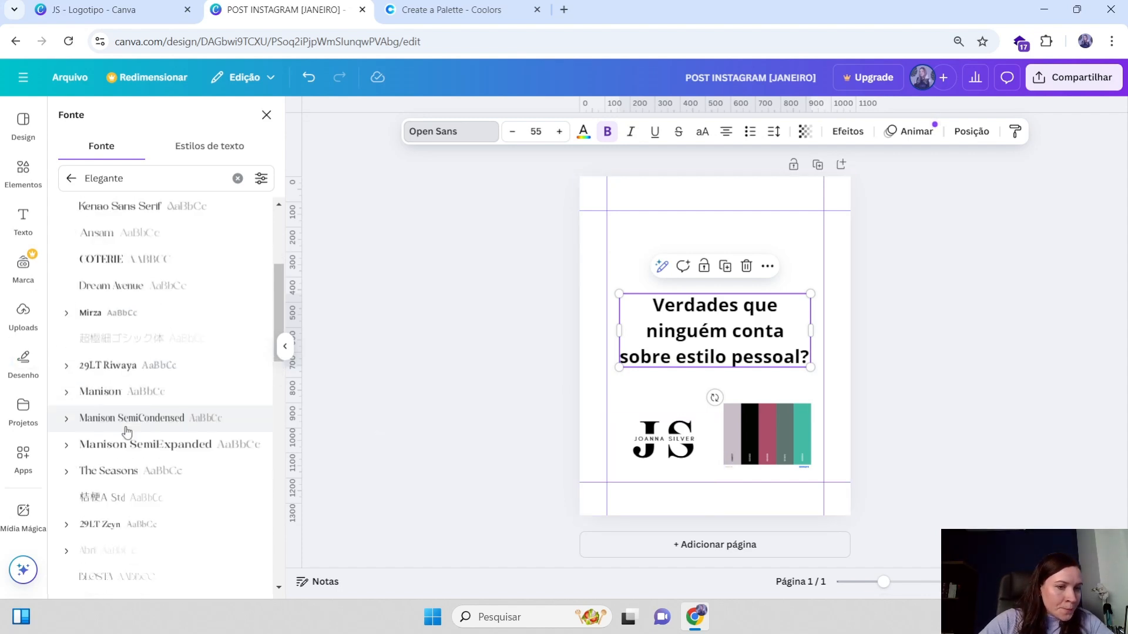
{"action": "scroll", "coordinate": [127, 418], "scroll_direction": "down", "scroll_amount": 5}
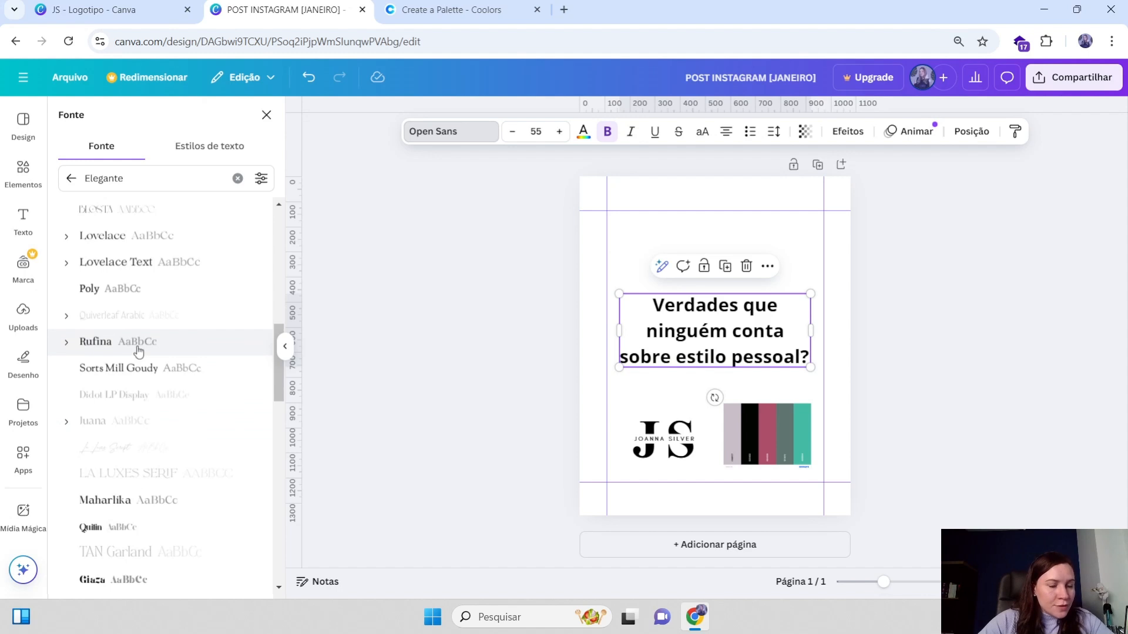
{"action": "scroll", "coordinate": [128, 408], "scroll_direction": "down", "scroll_amount": 1}
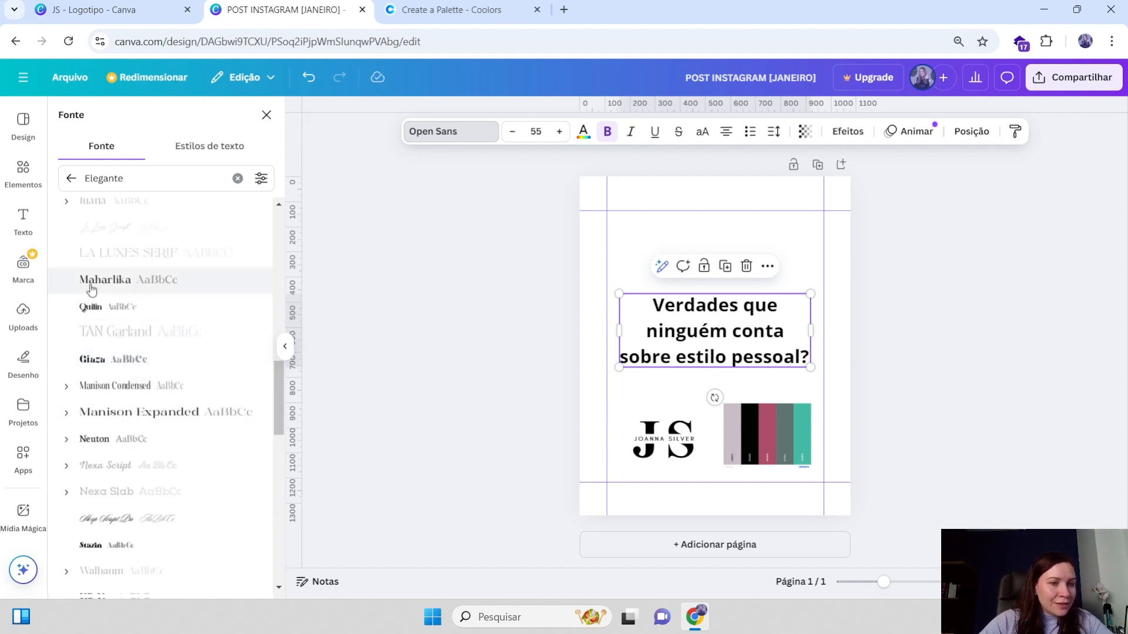
{"action": "scroll", "coordinate": [134, 361], "scroll_direction": "down", "scroll_amount": 1}
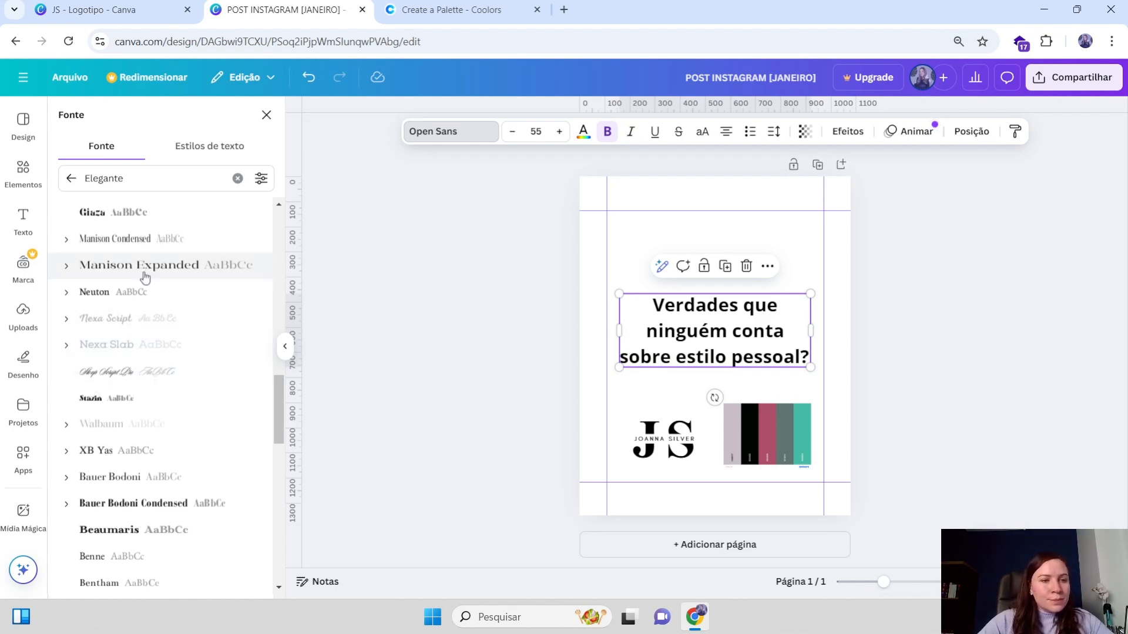
{"action": "scroll", "coordinate": [144, 273], "scroll_direction": "up", "scroll_amount": 1}
{"action": "left_click", "coordinate": [144, 352]}
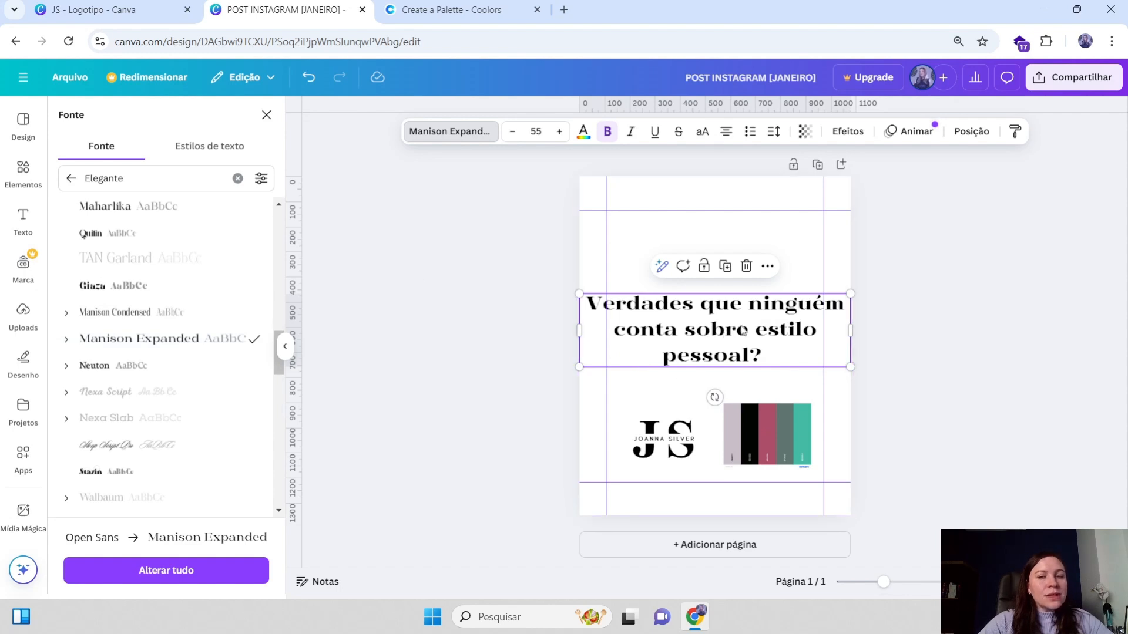
Narrow the heading's text box and centre it between the margin guides above the logo
{"action": "left_click_drag", "start_coordinate": [579, 332], "coordinate": [637, 330]}
{"action": "left_click_drag", "start_coordinate": [718, 324], "coordinate": [697, 303]}
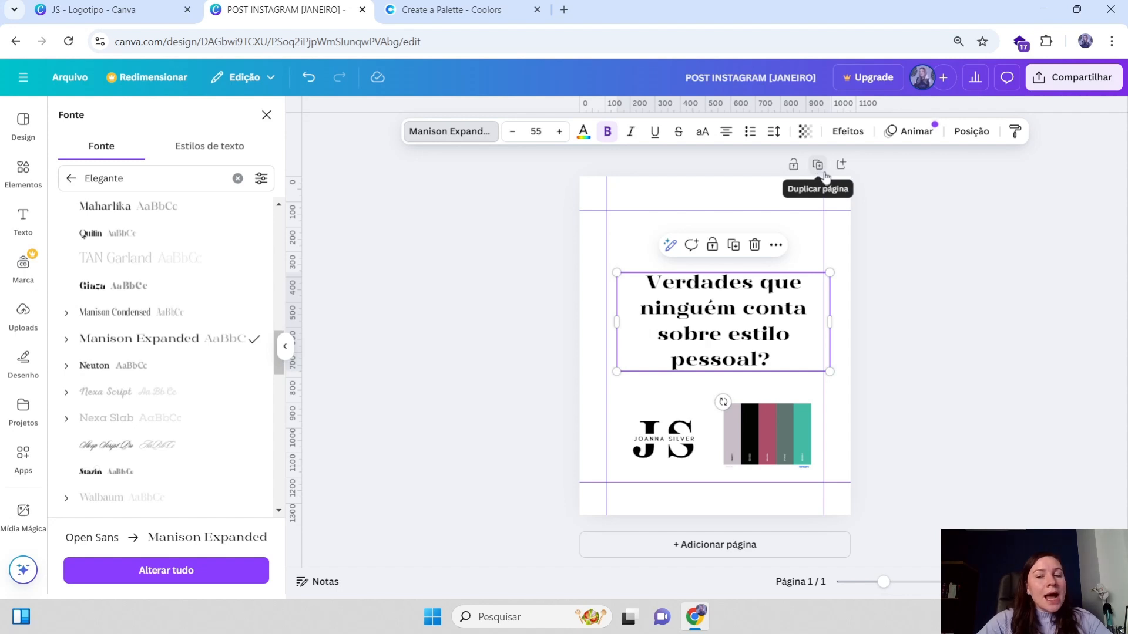
{"action": "left_click_drag", "start_coordinate": [741, 324], "coordinate": [730, 319]}
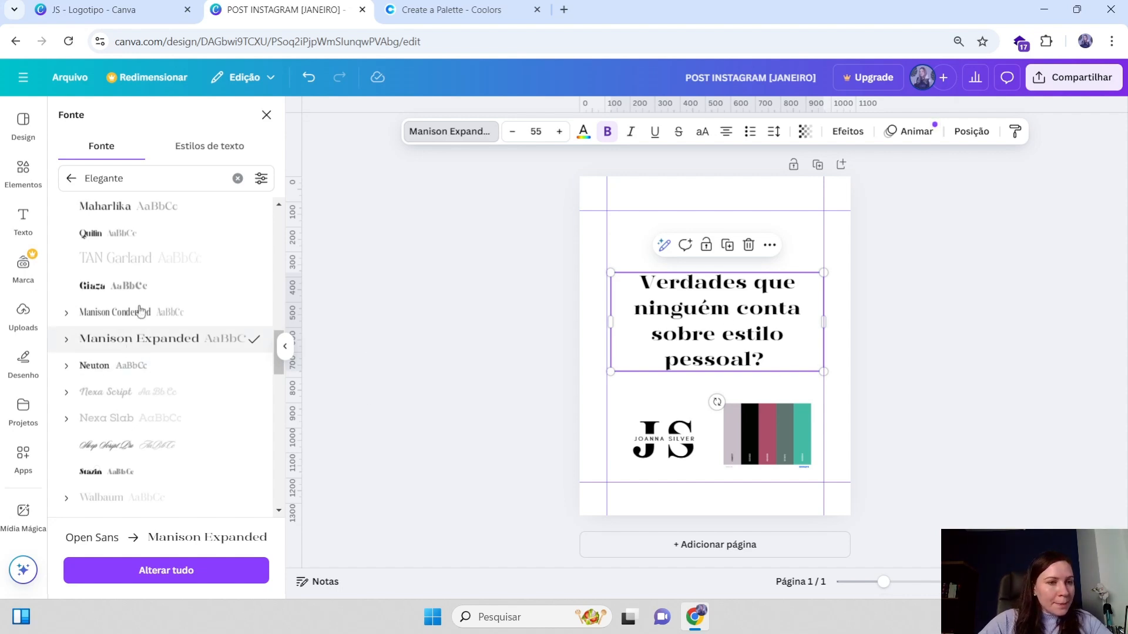
Try to apply a premium Elegante font to the heading and dismiss the upgrade offer
{"action": "scroll", "coordinate": [121, 288], "scroll_direction": "up", "scroll_amount": 3}
{"action": "scroll", "coordinate": [122, 288], "scroll_direction": "up", "scroll_amount": 3}
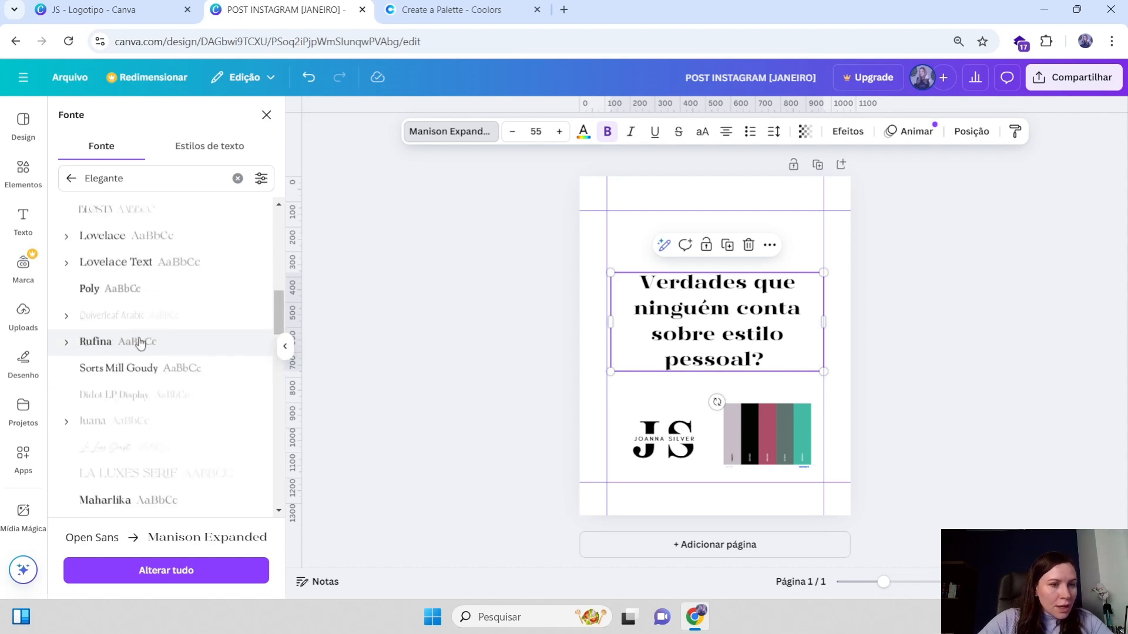
{"action": "left_click", "coordinate": [170, 464]}
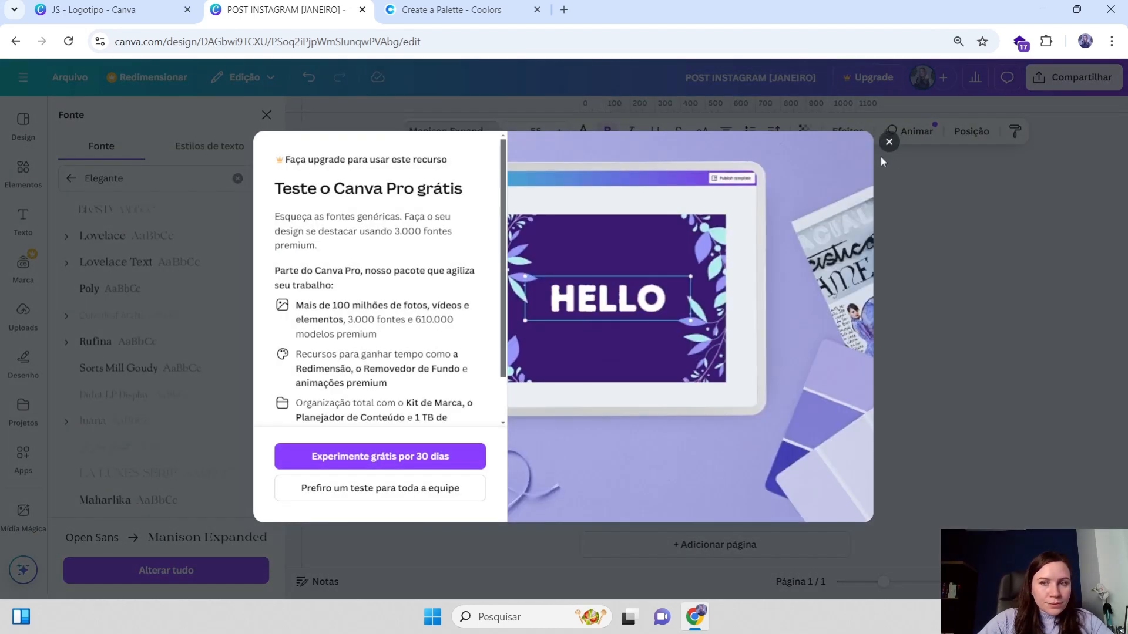
{"action": "left_click", "coordinate": [889, 142]}
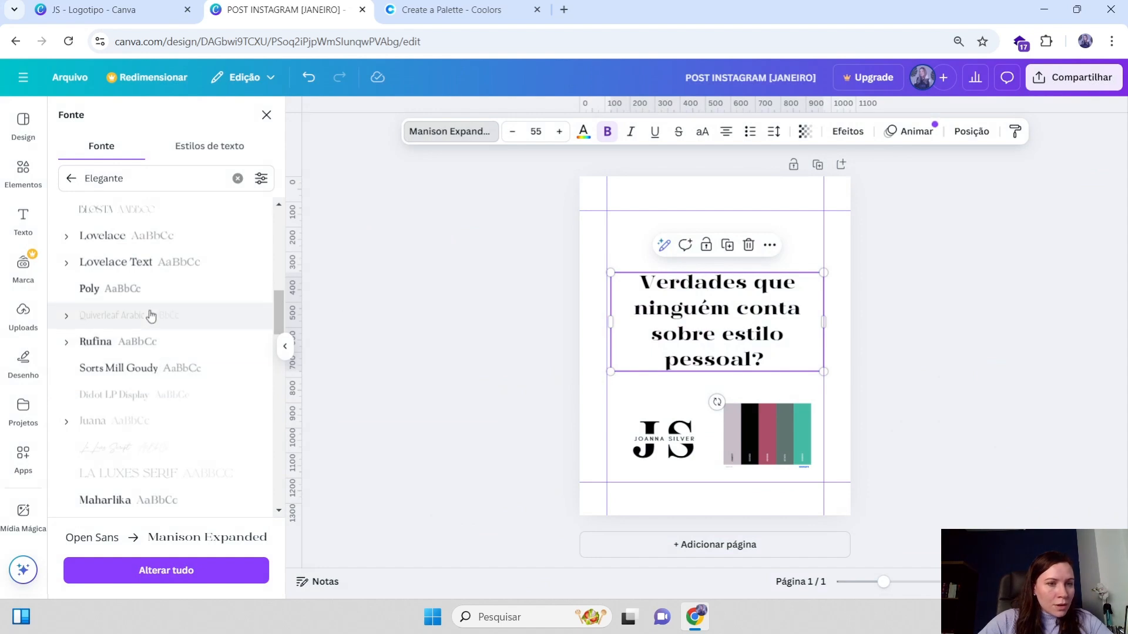
Browse the Elegante fonts and apply Antic Didone to the heading
{"action": "scroll", "coordinate": [177, 356], "scroll_direction": "up", "scroll_amount": 3}
{"action": "scroll", "coordinate": [163, 353], "scroll_direction": "up", "scroll_amount": 5}
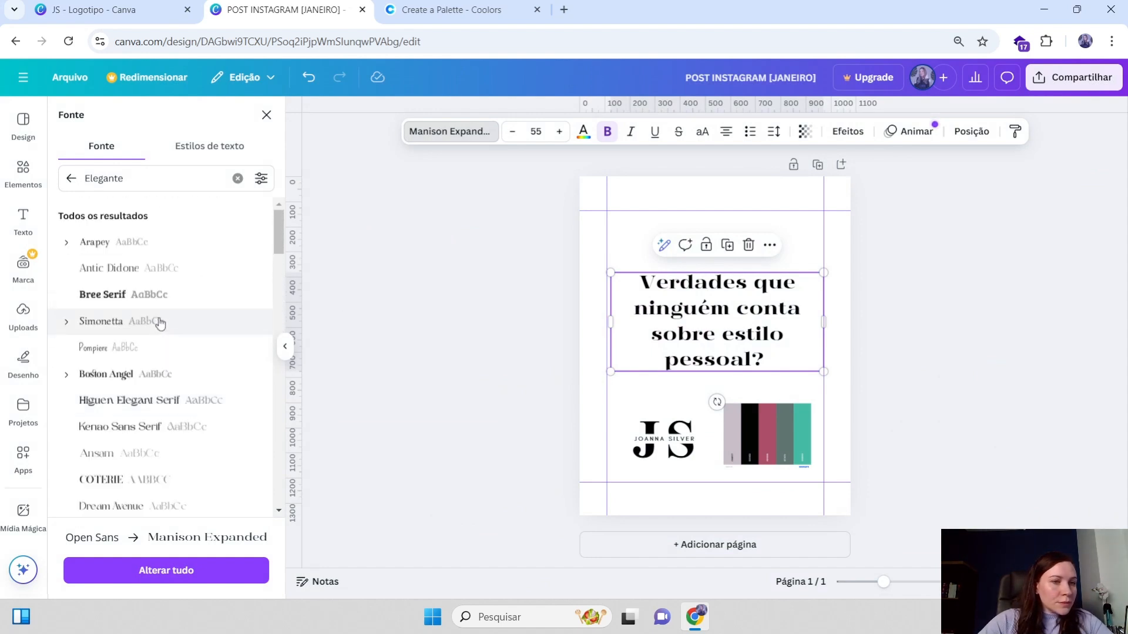
{"action": "scroll", "coordinate": [126, 256], "scroll_direction": "down", "scroll_amount": 10}
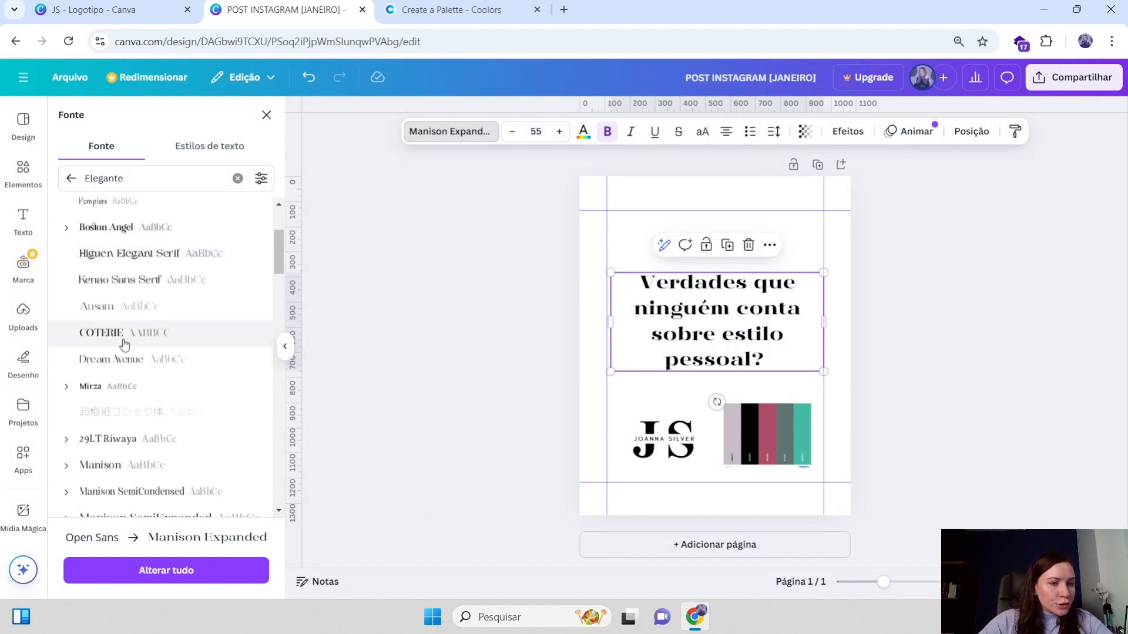
{"action": "scroll", "coordinate": [159, 387], "scroll_direction": "down", "scroll_amount": 10}
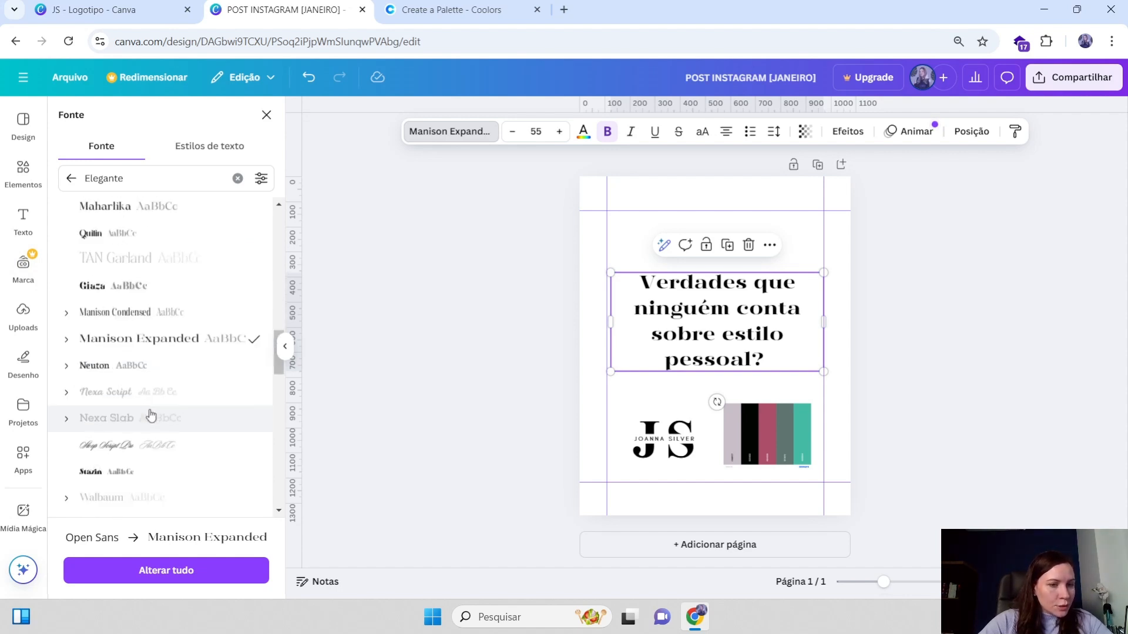
{"action": "scroll", "coordinate": [154, 411], "scroll_direction": "down", "scroll_amount": 12}
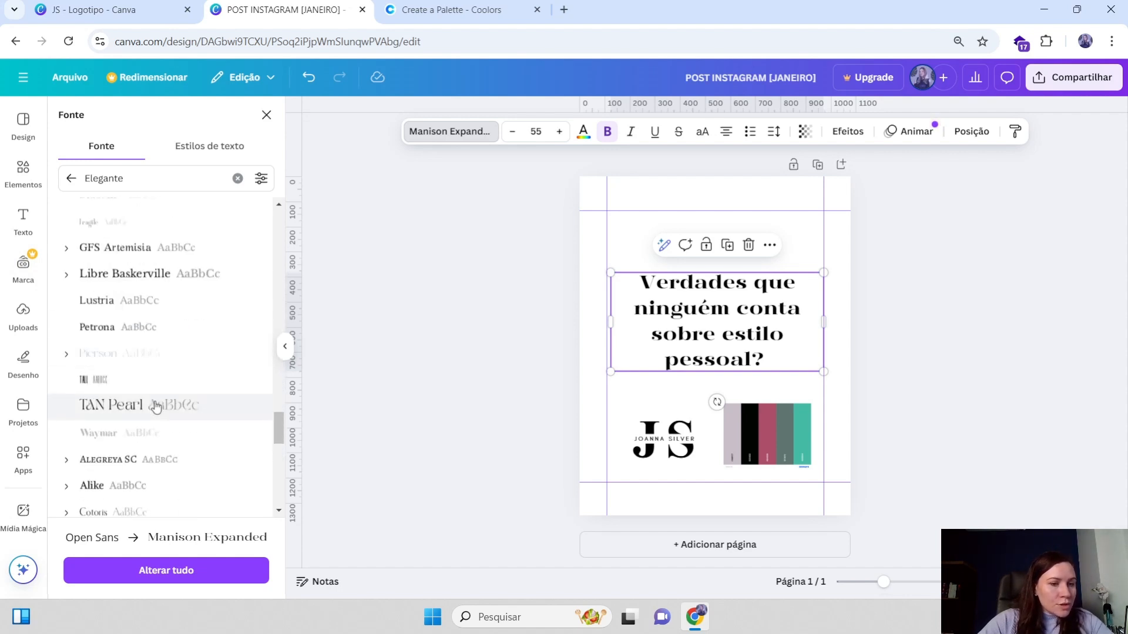
{"action": "scroll", "coordinate": [154, 435], "scroll_direction": "down", "scroll_amount": 3}
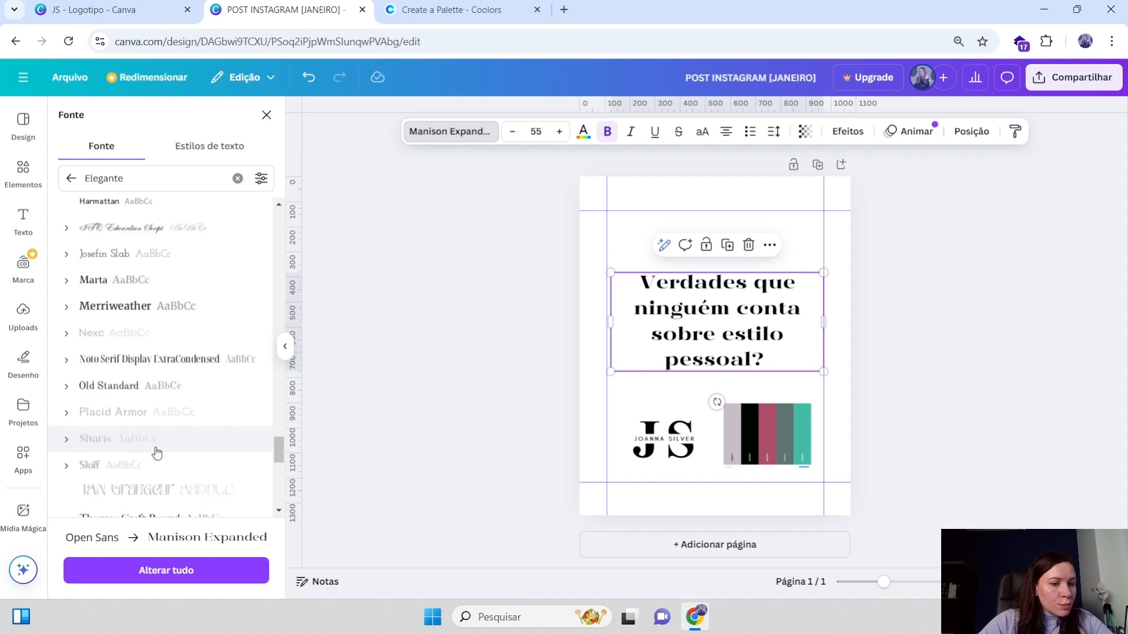
{"action": "scroll", "coordinate": [156, 452], "scroll_direction": "up", "scroll_amount": 10}
{"action": "scroll", "coordinate": [156, 392], "scroll_direction": "up", "scroll_amount": 10}
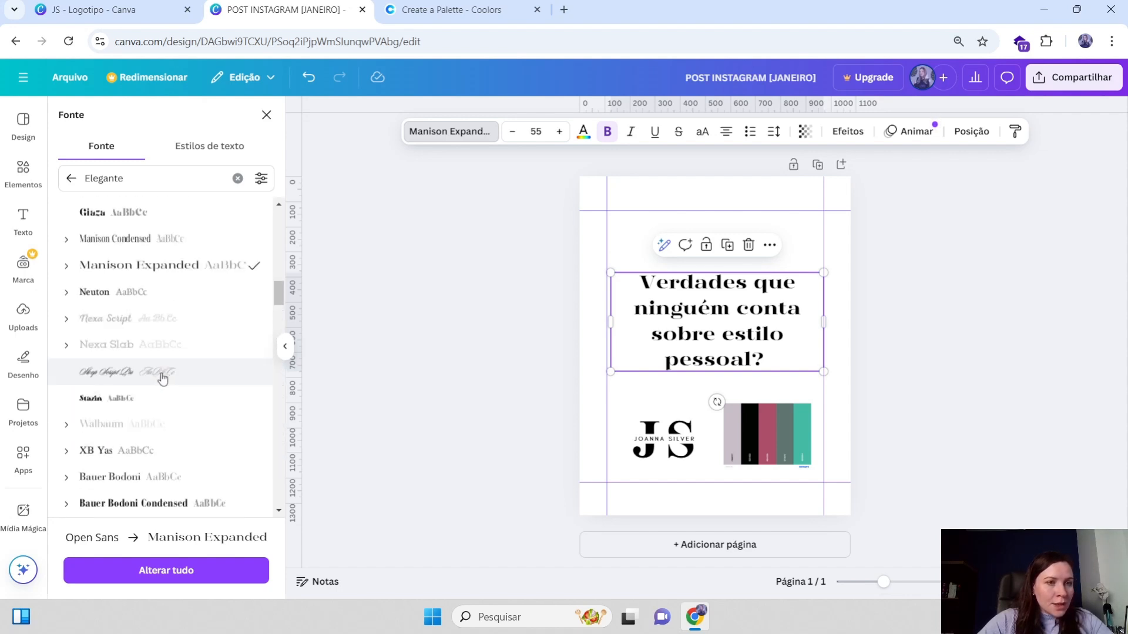
{"action": "left_click", "coordinate": [135, 272]}
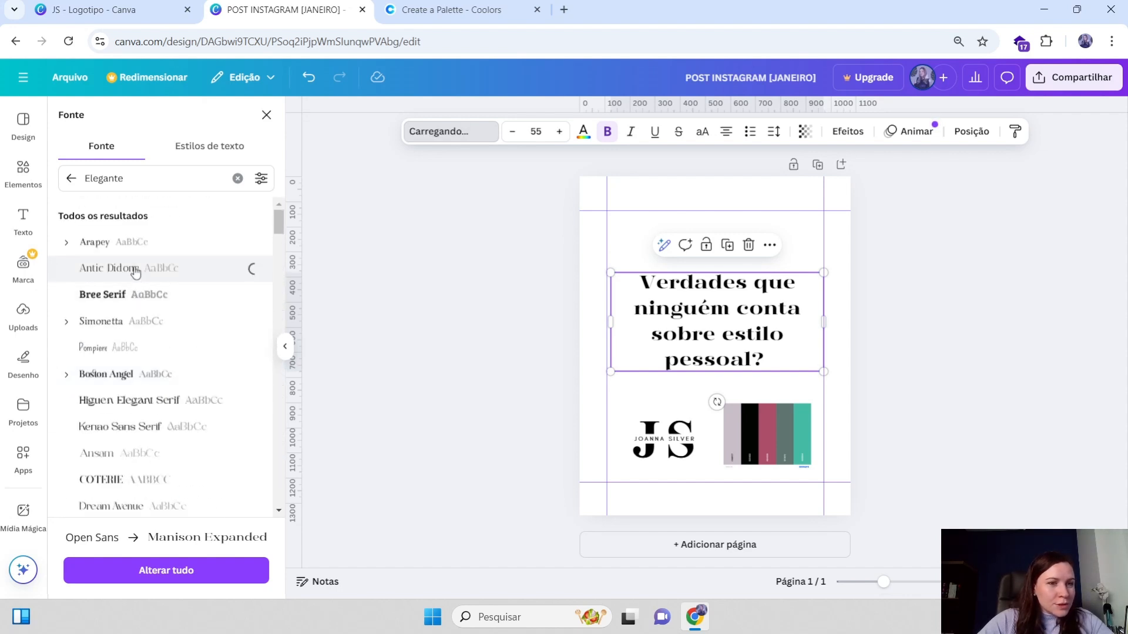
Apply the Coterie font to the heading
{"action": "scroll", "coordinate": [134, 335], "scroll_direction": "down", "scroll_amount": 3}
{"action": "left_click", "coordinate": [130, 340]}
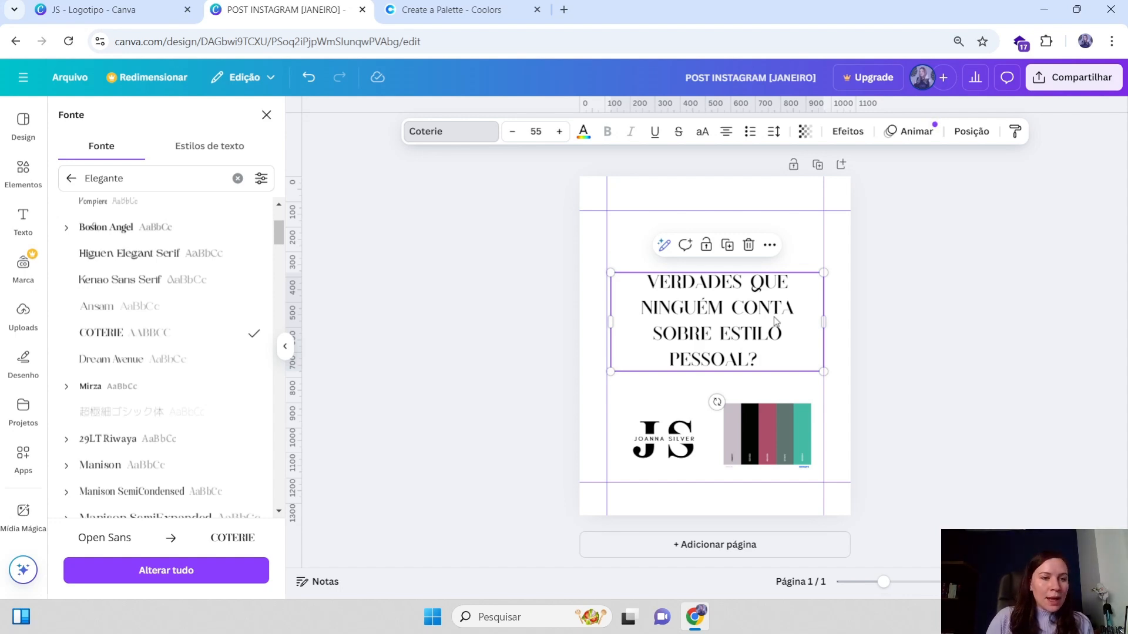
{"action": "scroll", "coordinate": [143, 466], "scroll_direction": "down", "scroll_amount": 1}
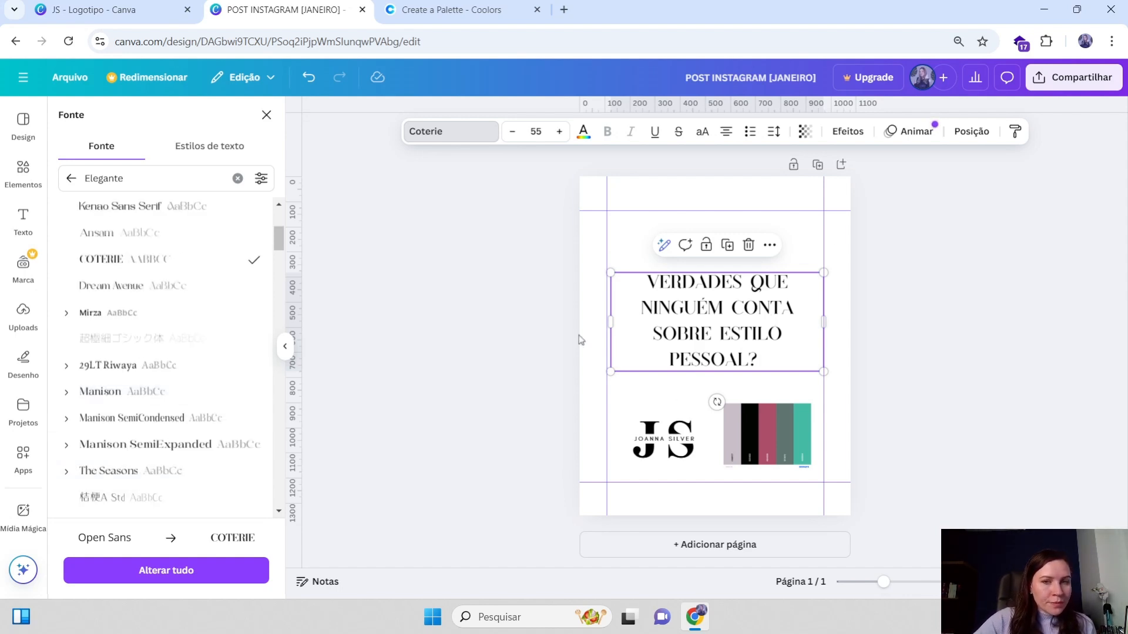
Move the heading up, left-align its text, and resize its box to fit between the margin guides
{"action": "left_click_drag", "start_coordinate": [757, 333], "coordinate": [763, 297]}
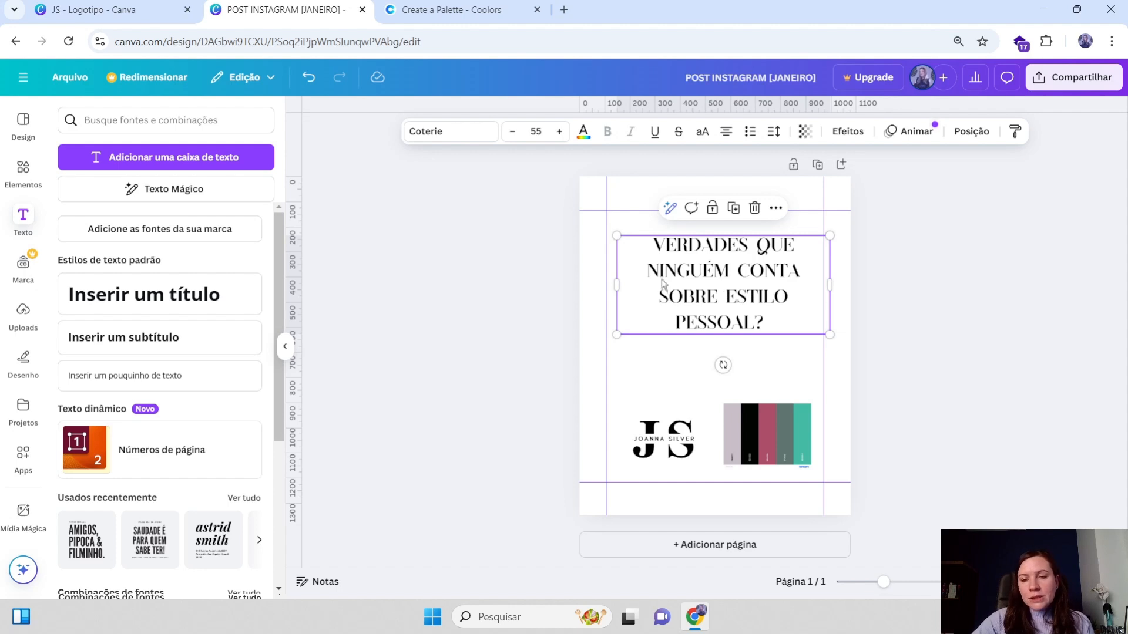
{"action": "left_click", "coordinate": [733, 134]}
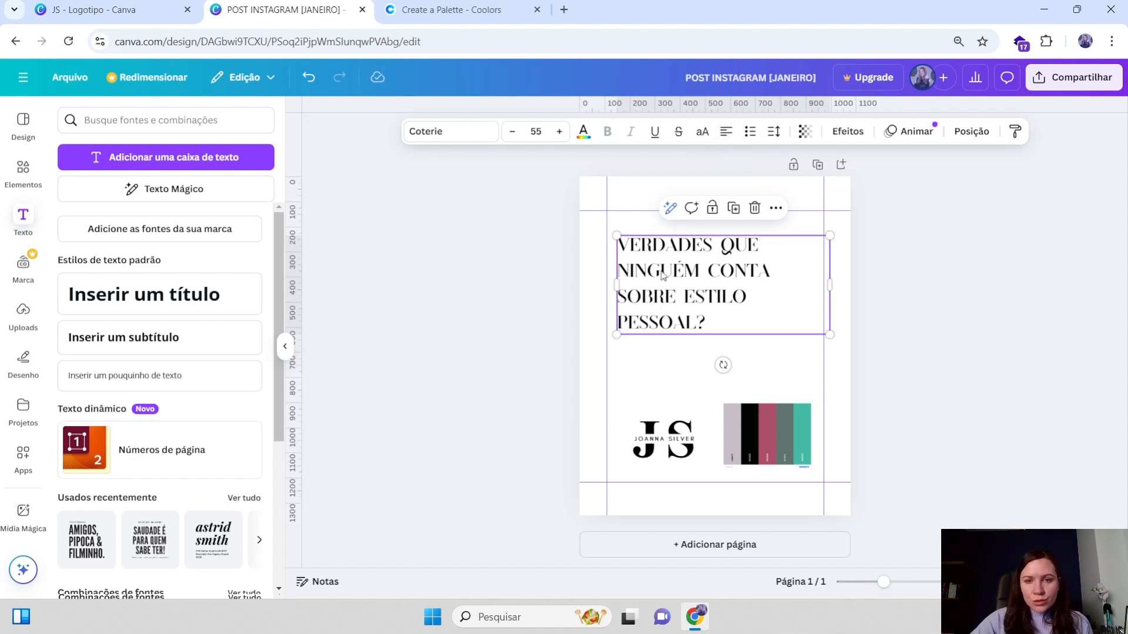
{"action": "left_click_drag", "start_coordinate": [662, 274], "coordinate": [668, 286]}
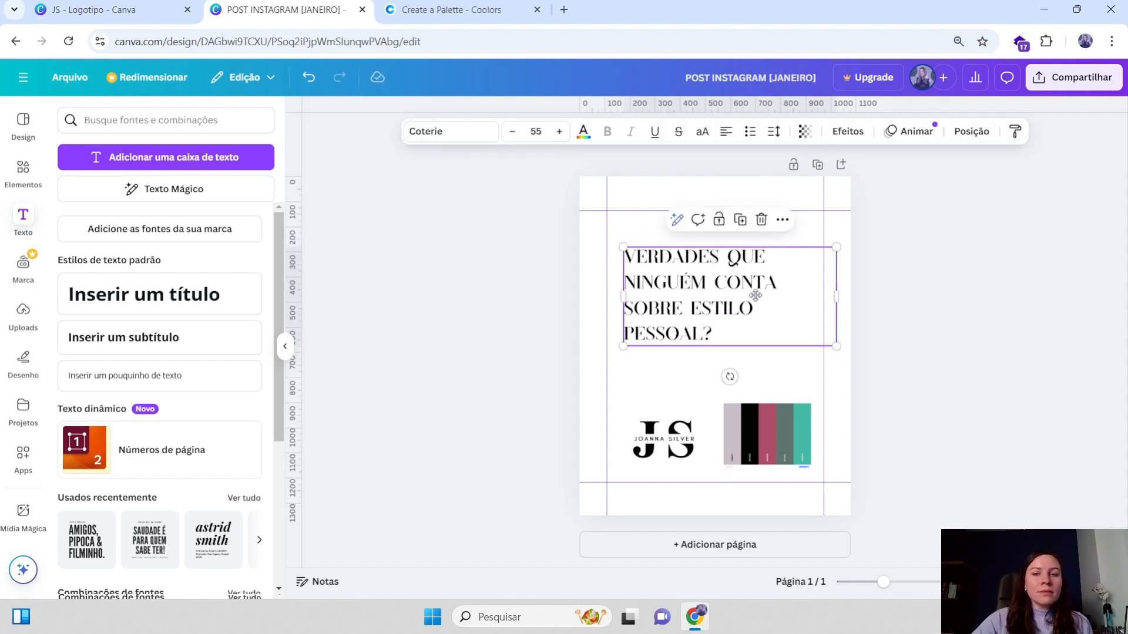
{"action": "mouse_move", "coordinate": [839, 294]}
{"action": "left_mouse_down"}
{"action": "mouse_move", "coordinate": [883, 298]}
{"action": "mouse_move", "coordinate": [859, 294]}
{"action": "left_mouse_up"}
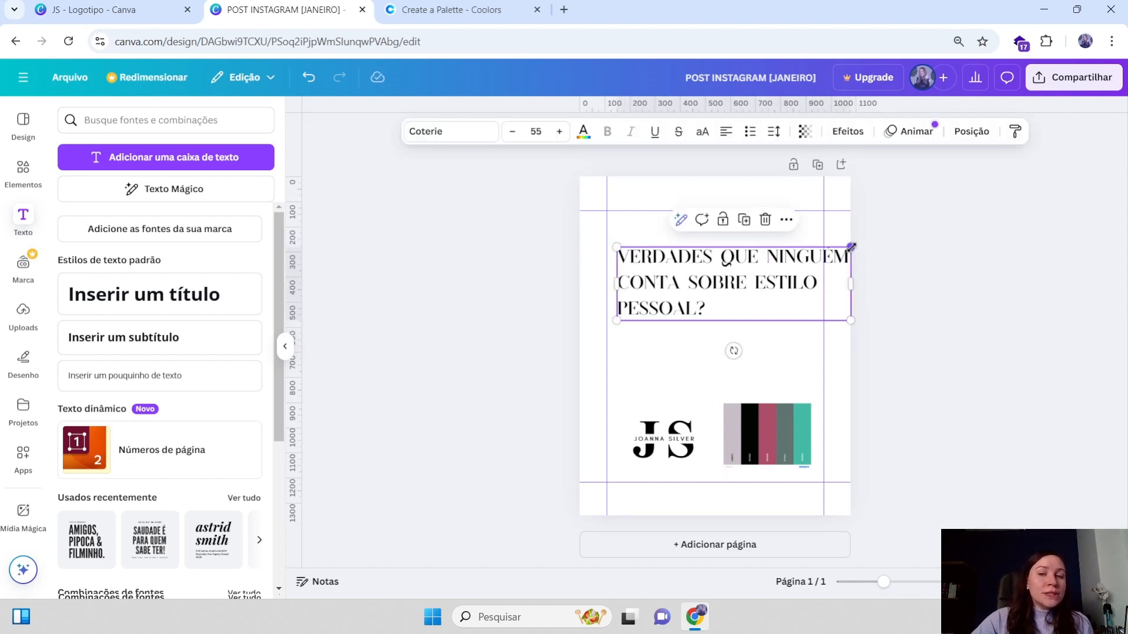
{"action": "left_click_drag", "start_coordinate": [851, 247], "coordinate": [755, 317]}
{"action": "left_click_drag", "start_coordinate": [763, 335], "coordinate": [760, 315]}
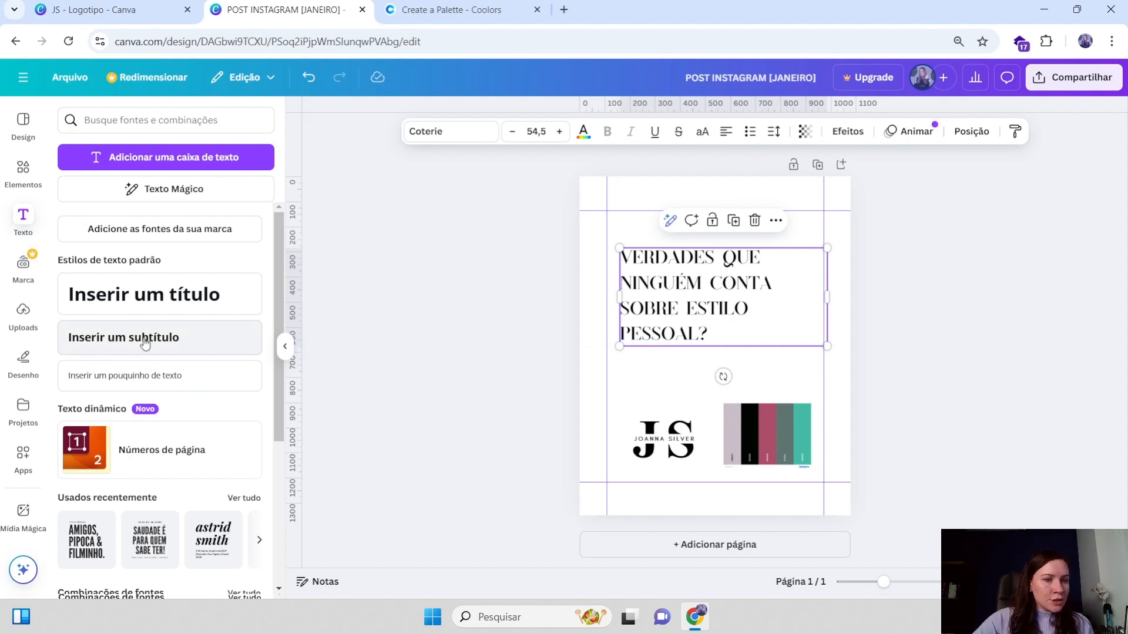
Add a subtitle below the heading reading "Leia a legenda"
{"action": "left_click", "coordinate": [121, 344]}
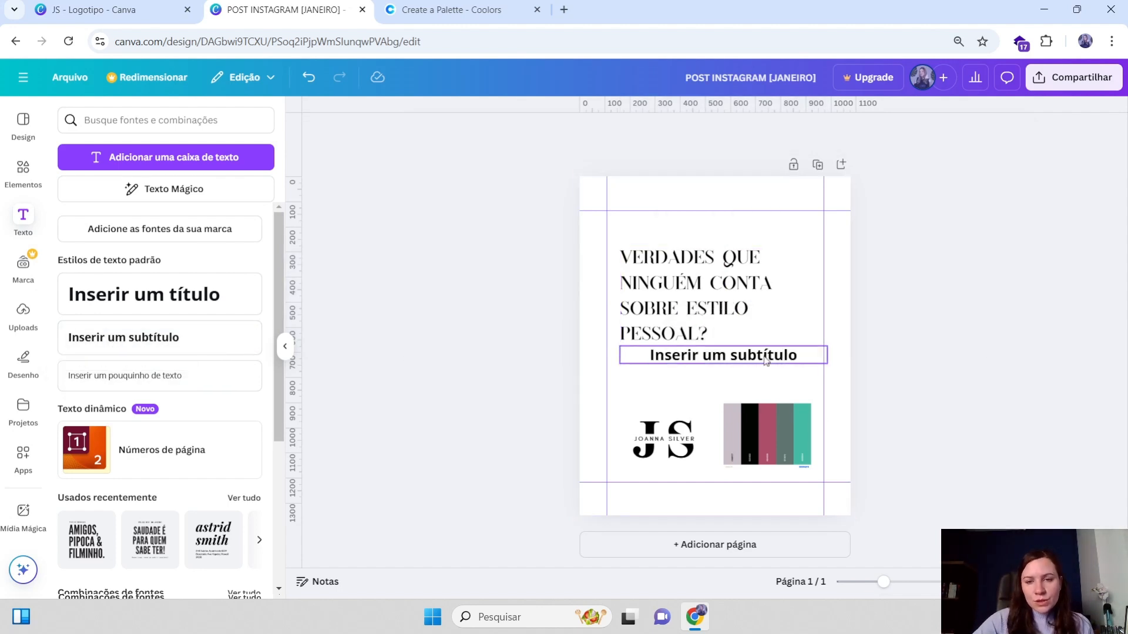
{"action": "left_click_drag", "start_coordinate": [722, 355], "coordinate": [691, 362]}
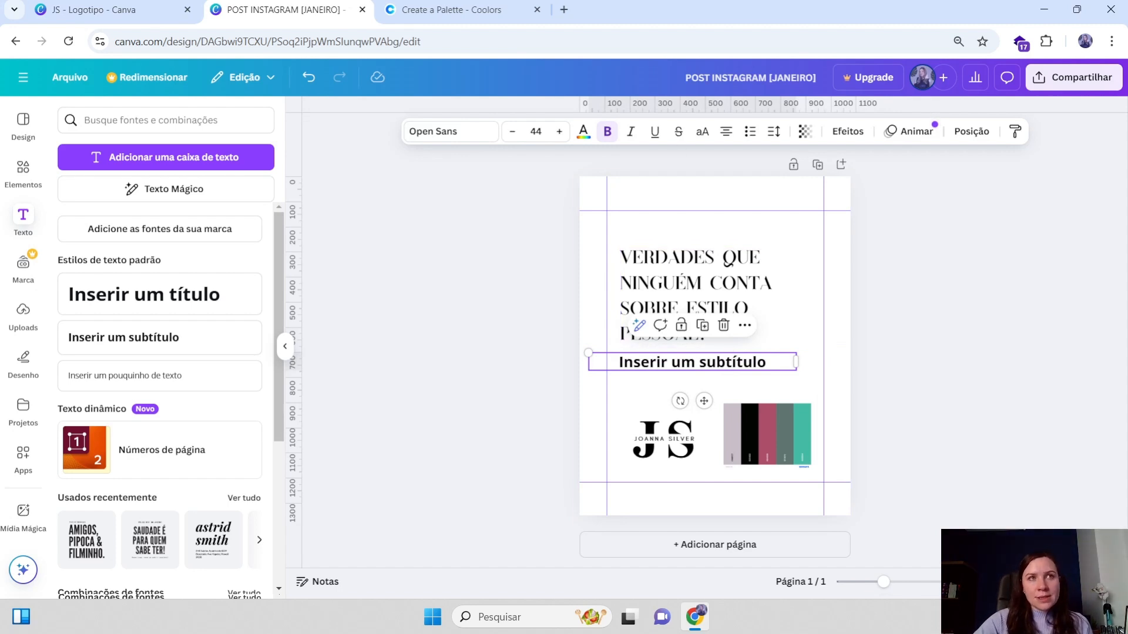
{"action": "double_click", "coordinate": [770, 364]}
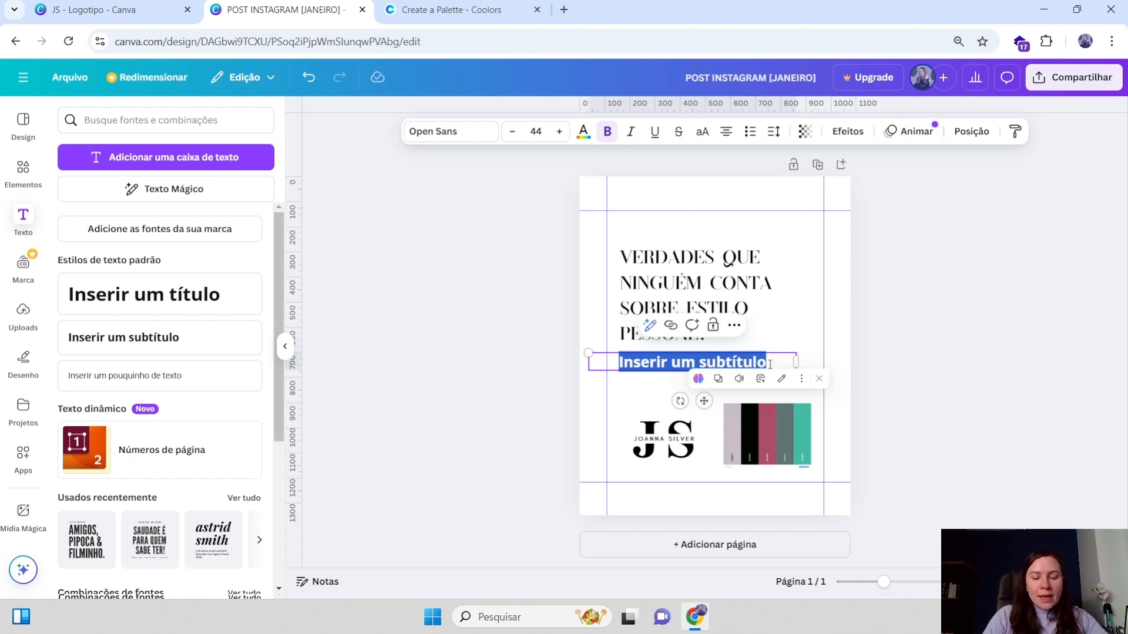
{"action": "type", "text": "Lei"}
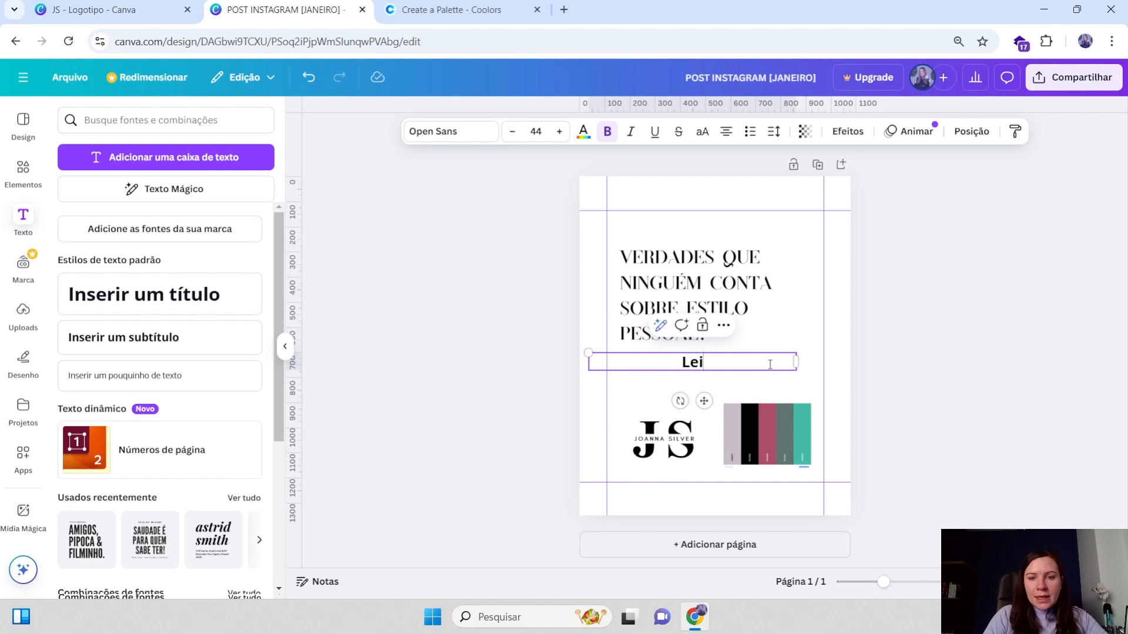
{"action": "type", "text": "a a"}
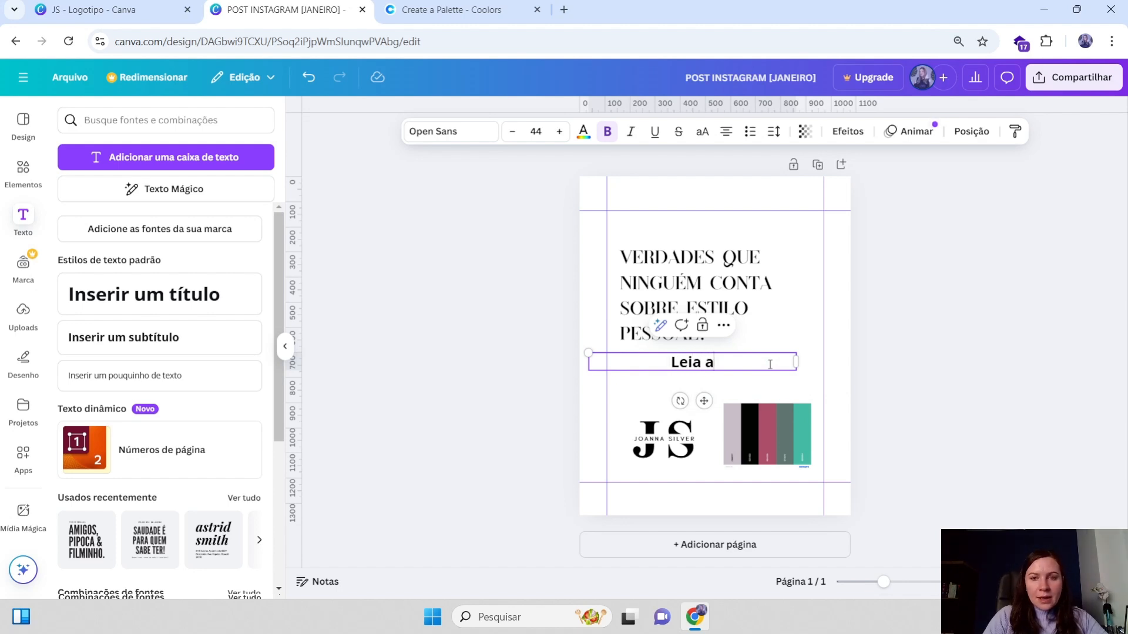
{"action": "type", "text": " legenda"}
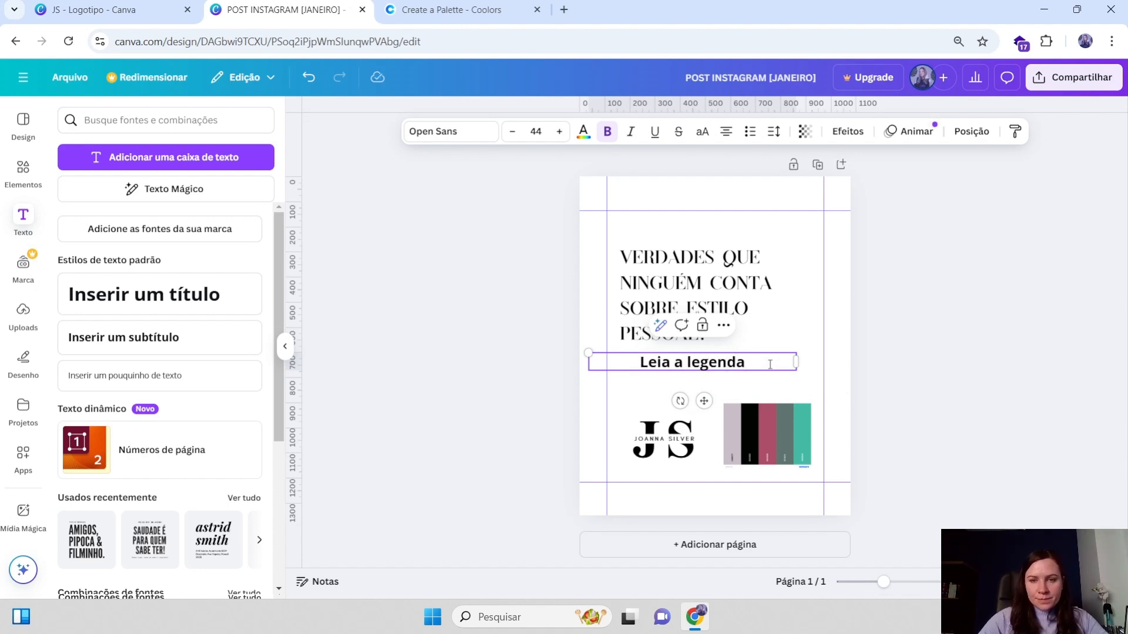
{"action": "left_click", "coordinate": [929, 305]}
Left-align the subtitle, line it up with the heading's left edge and narrow its box to the text
{"action": "left_click_drag", "start_coordinate": [724, 357], "coordinate": [716, 357]}
{"action": "left_click", "coordinate": [729, 135]}
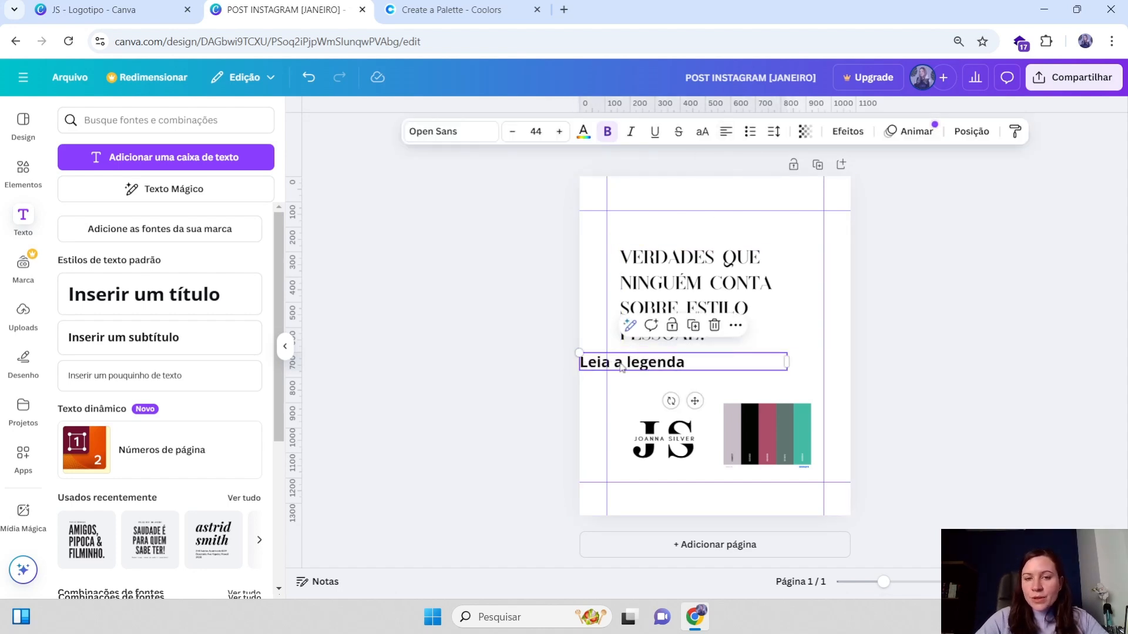
{"action": "left_click_drag", "start_coordinate": [622, 368], "coordinate": [662, 364]}
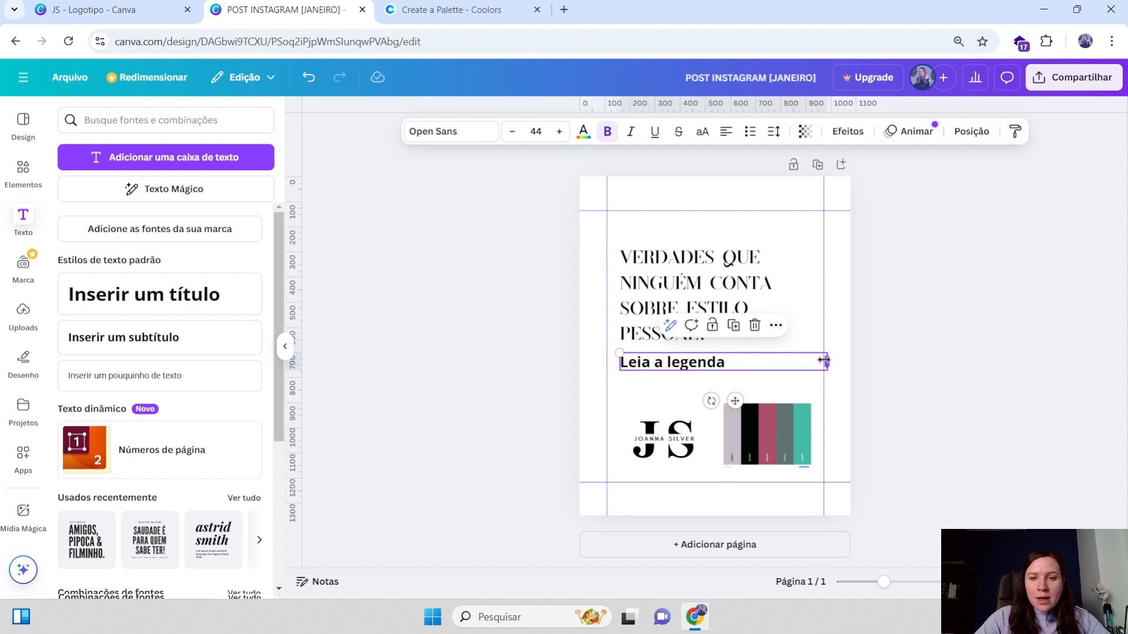
{"action": "left_click_drag", "start_coordinate": [824, 360], "coordinate": [737, 360]}
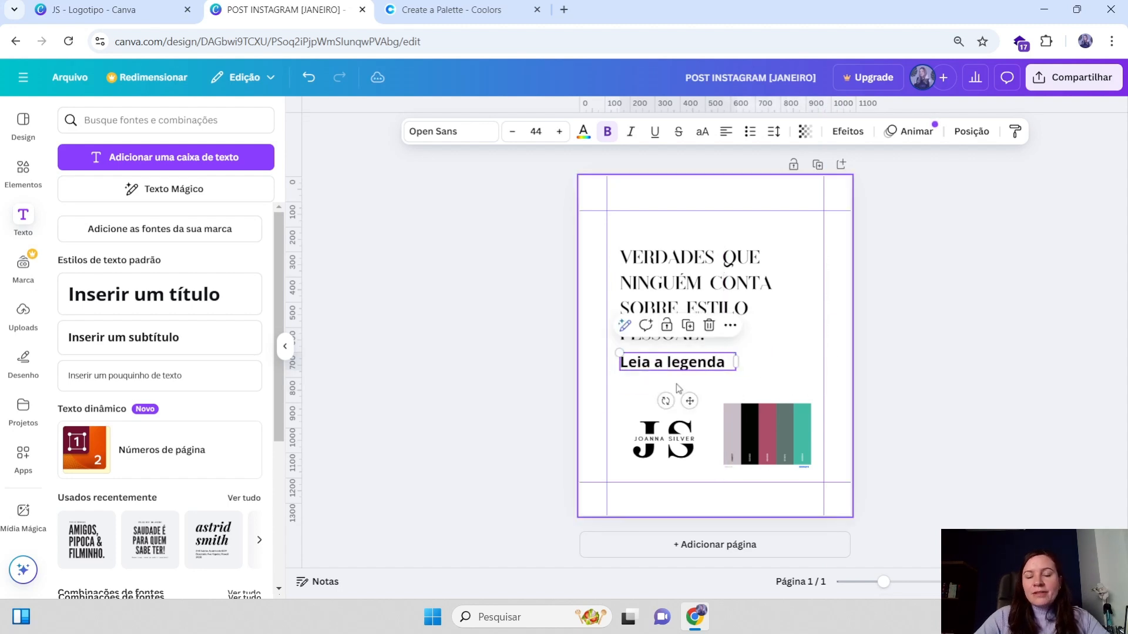
Enlarge the heading slightly to font size 55.8 by its corner handle
{"action": "left_click", "coordinate": [669, 270]}
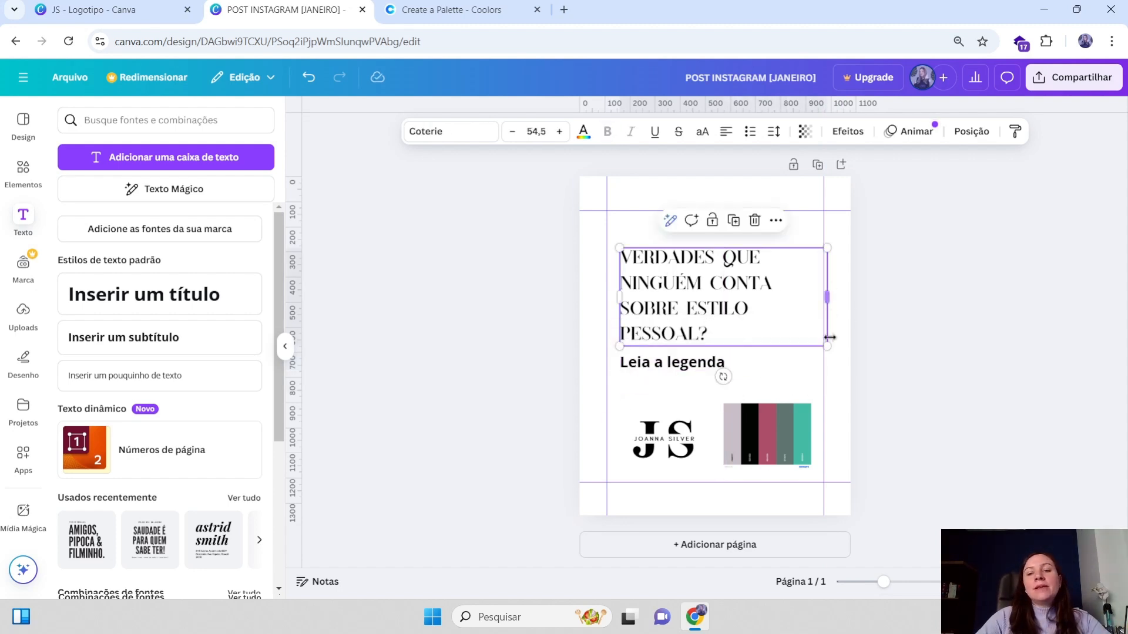
{"action": "mouse_move", "coordinate": [827, 347]}
{"action": "left_mouse_down"}
{"action": "mouse_move", "coordinate": [850, 364]}
{"action": "mouse_move", "coordinate": [832, 350]}
{"action": "left_mouse_up"}
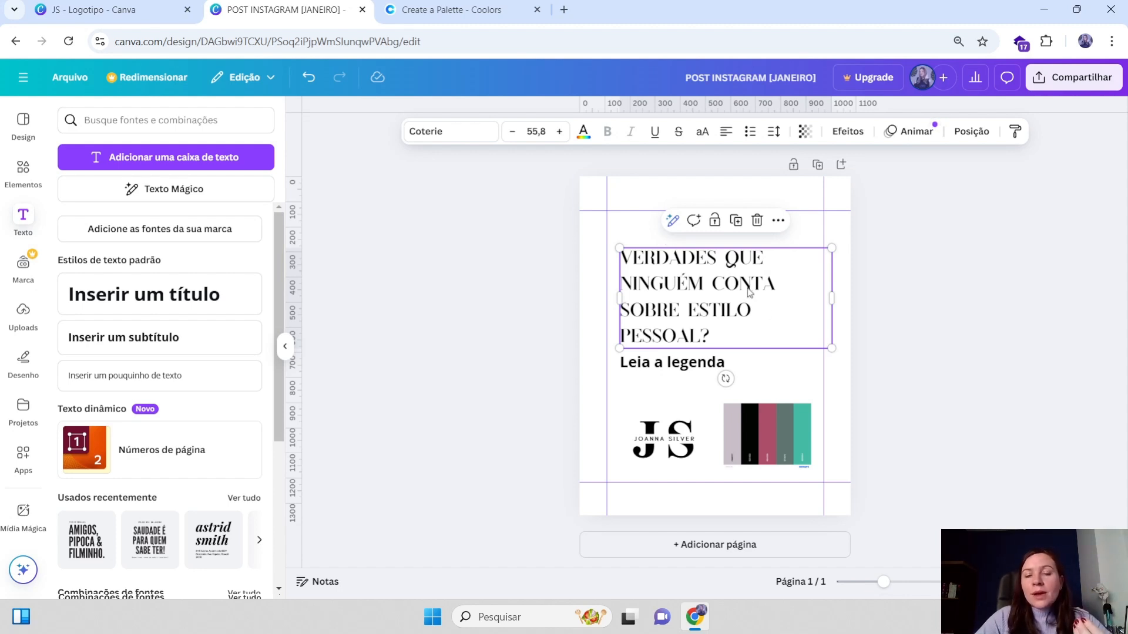
{"action": "left_click", "coordinate": [693, 369]}
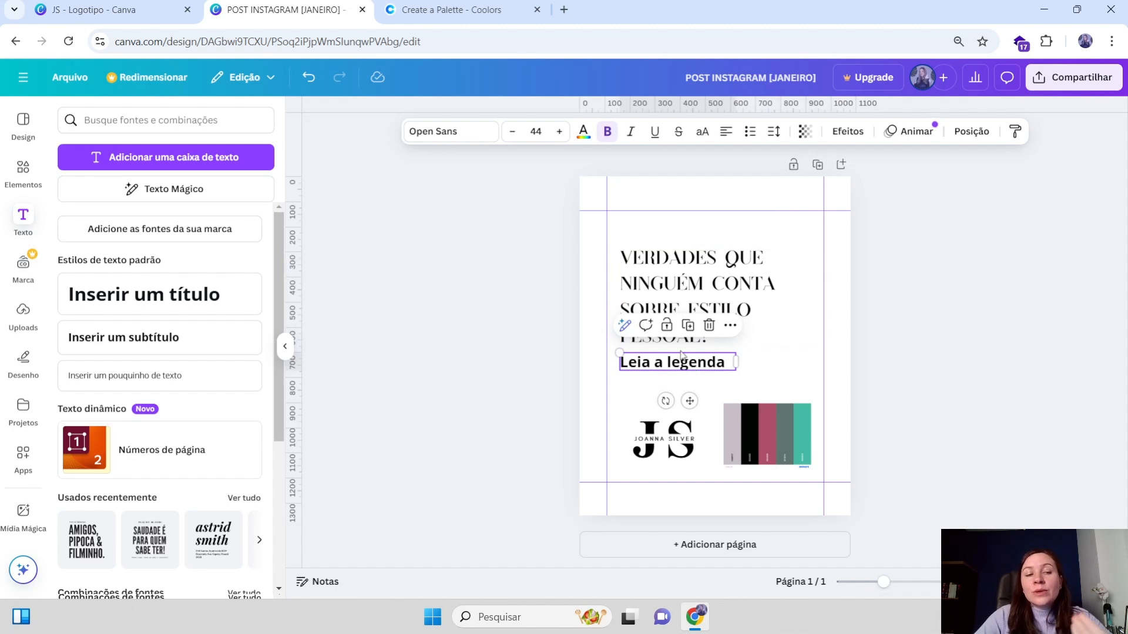
{"action": "left_click", "coordinate": [840, 322]}
{"action": "left_click", "coordinate": [724, 278]}
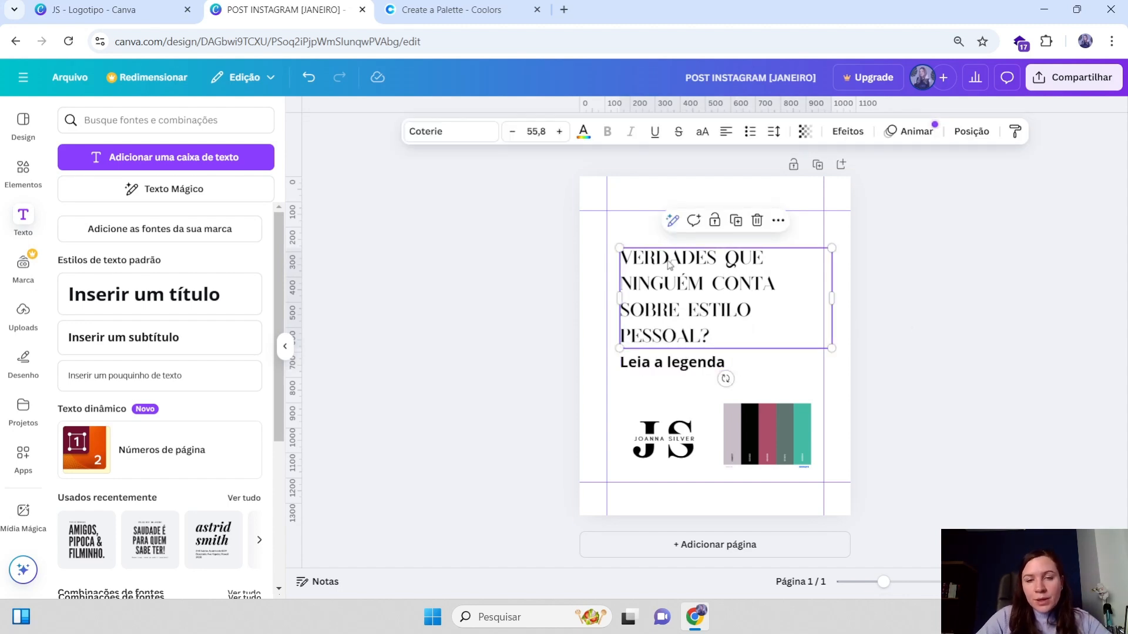
{"action": "left_click", "coordinate": [677, 370]}
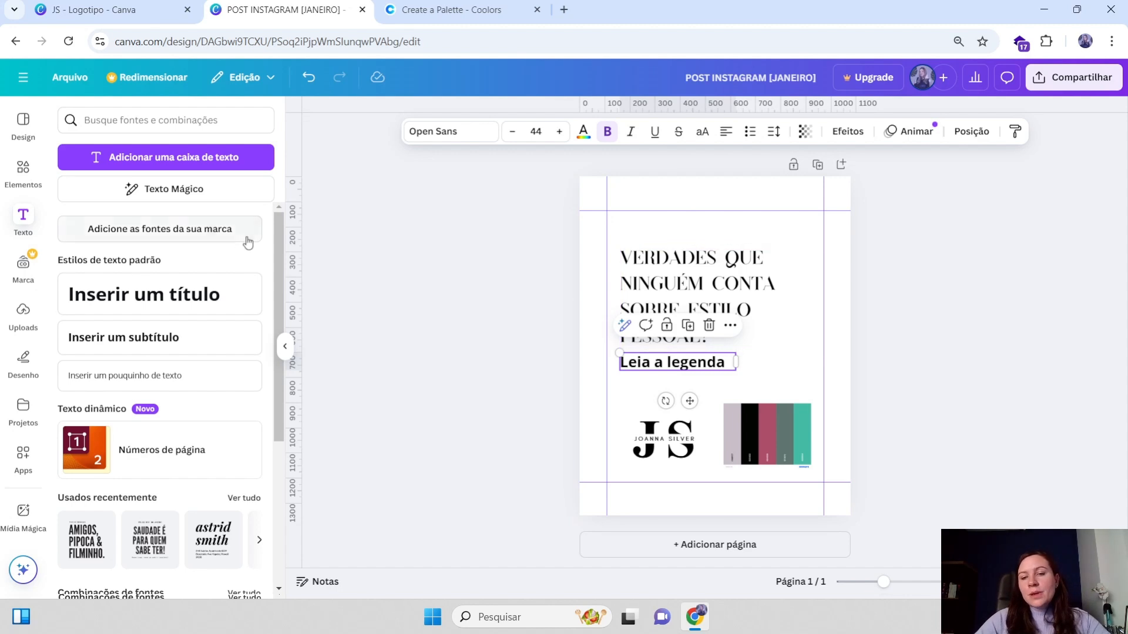
{"action": "left_click", "coordinate": [751, 303]}
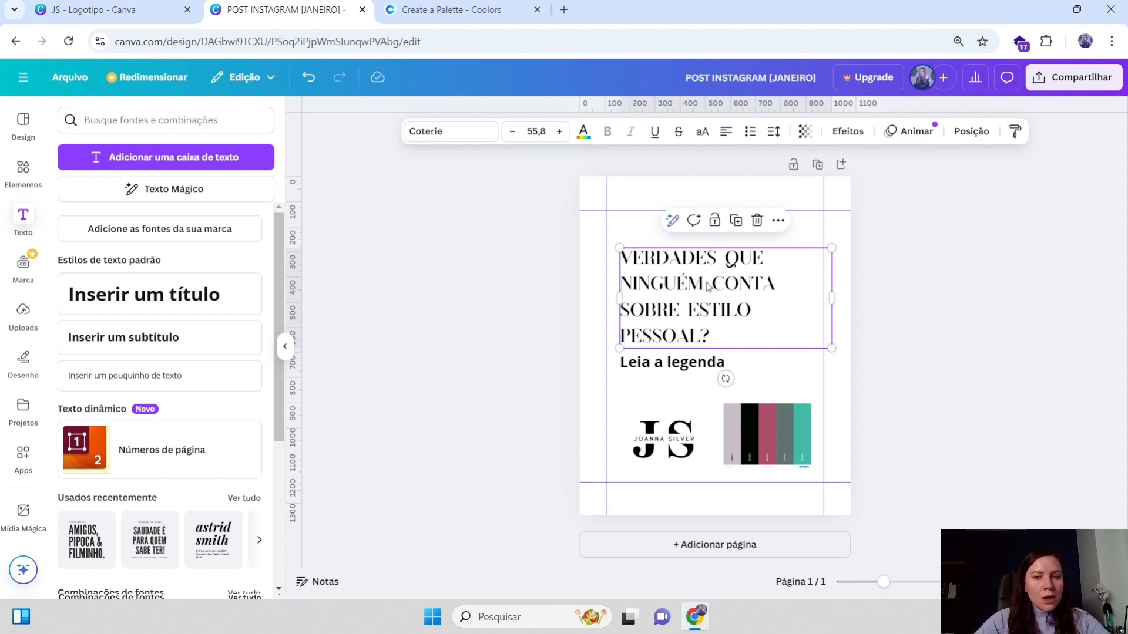
{"action": "left_click", "coordinate": [684, 362]}
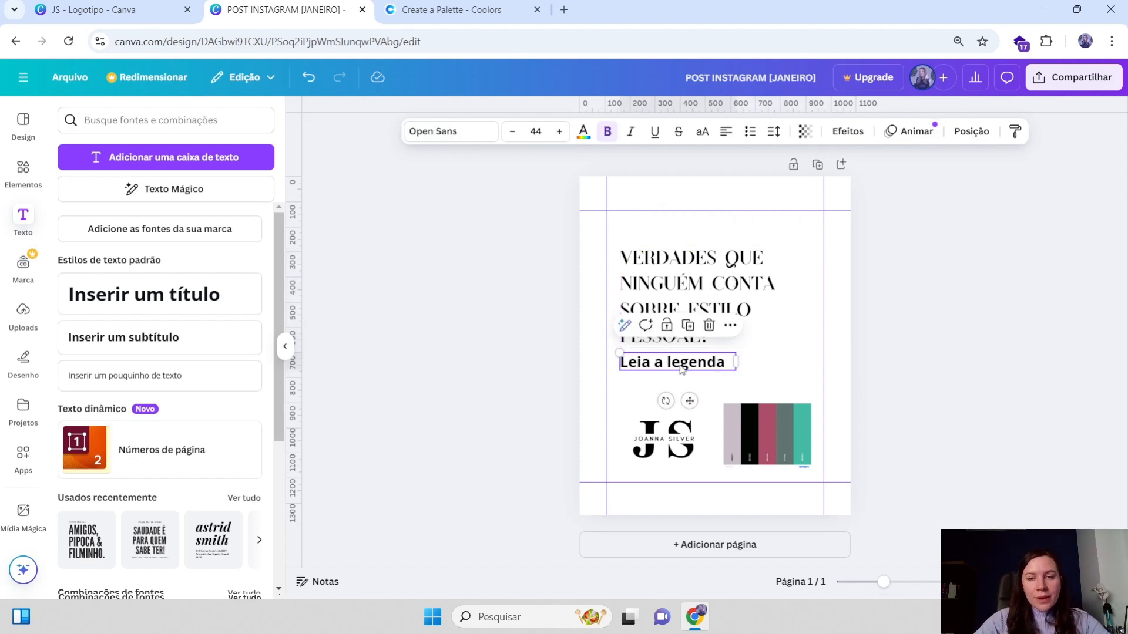
Shrink the subtitle to font size 40.2 and apply the Questrial font from the Moderno font suggestions
{"action": "left_click_drag", "start_coordinate": [739, 354], "coordinate": [727, 351]}
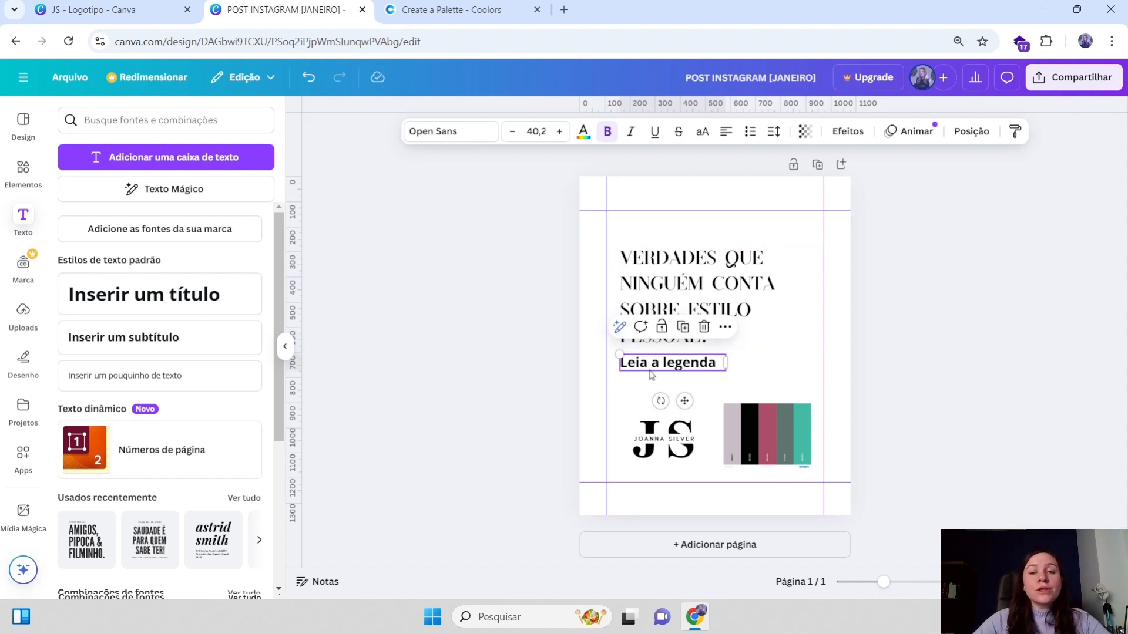
{"action": "left_click", "coordinate": [450, 134]}
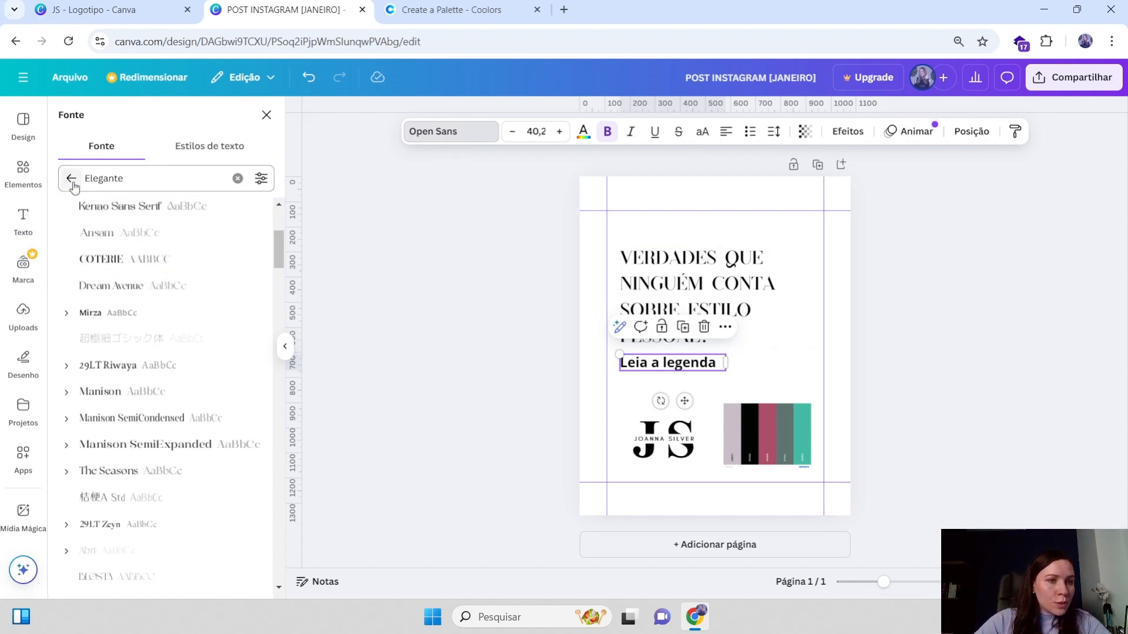
{"action": "left_click", "coordinate": [237, 179]}
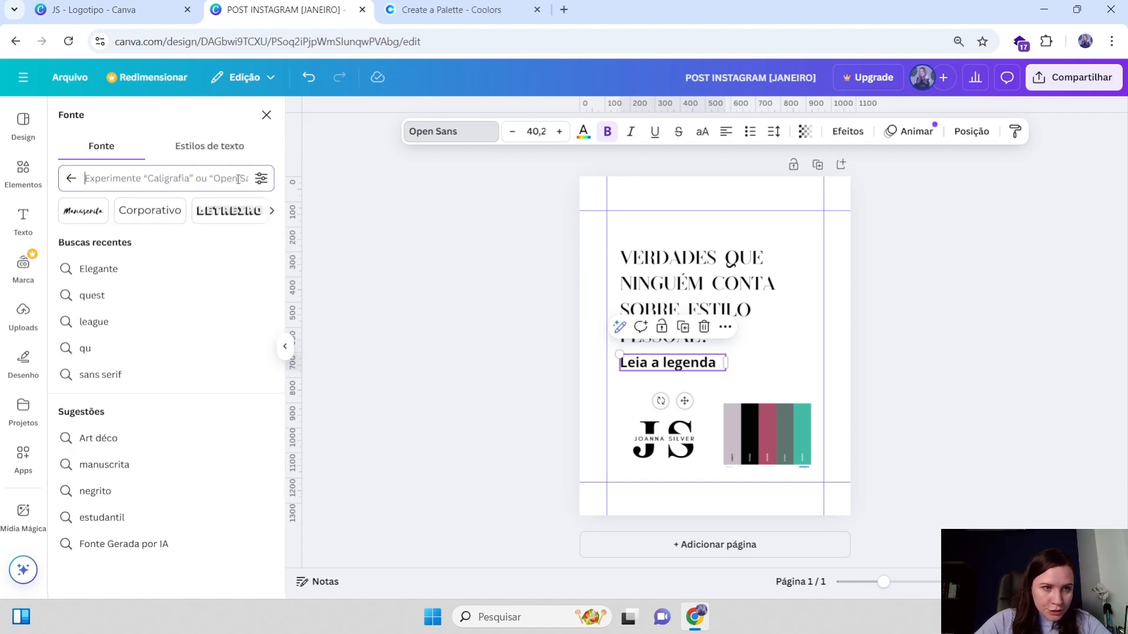
{"action": "left_click", "coordinate": [272, 212]}
{"action": "left_click", "coordinate": [272, 213]}
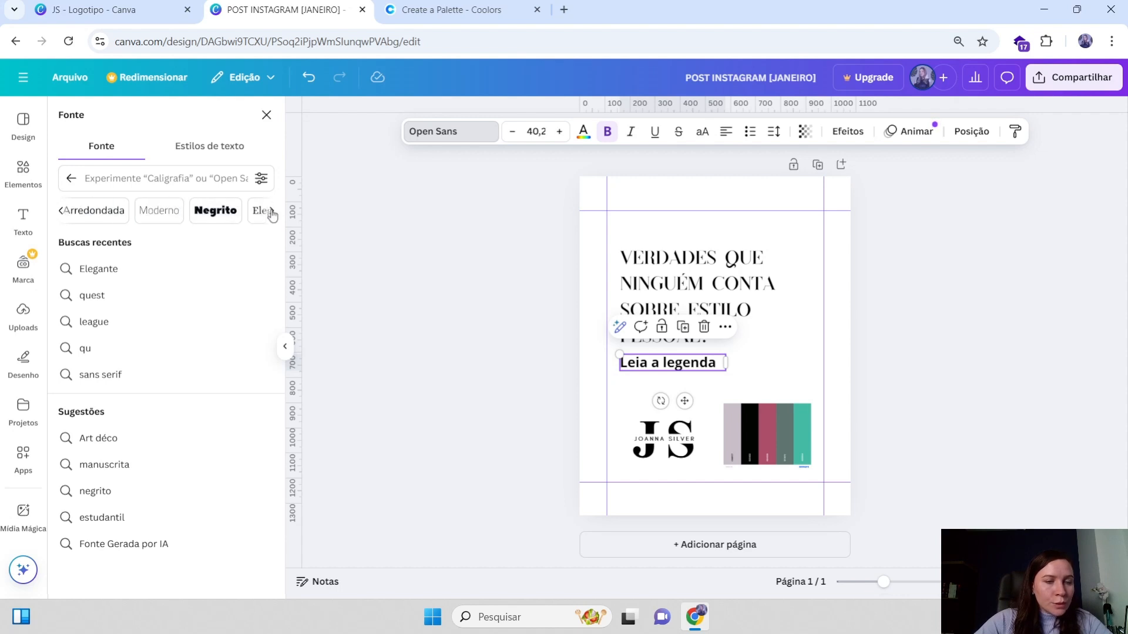
{"action": "left_click", "coordinate": [159, 215]}
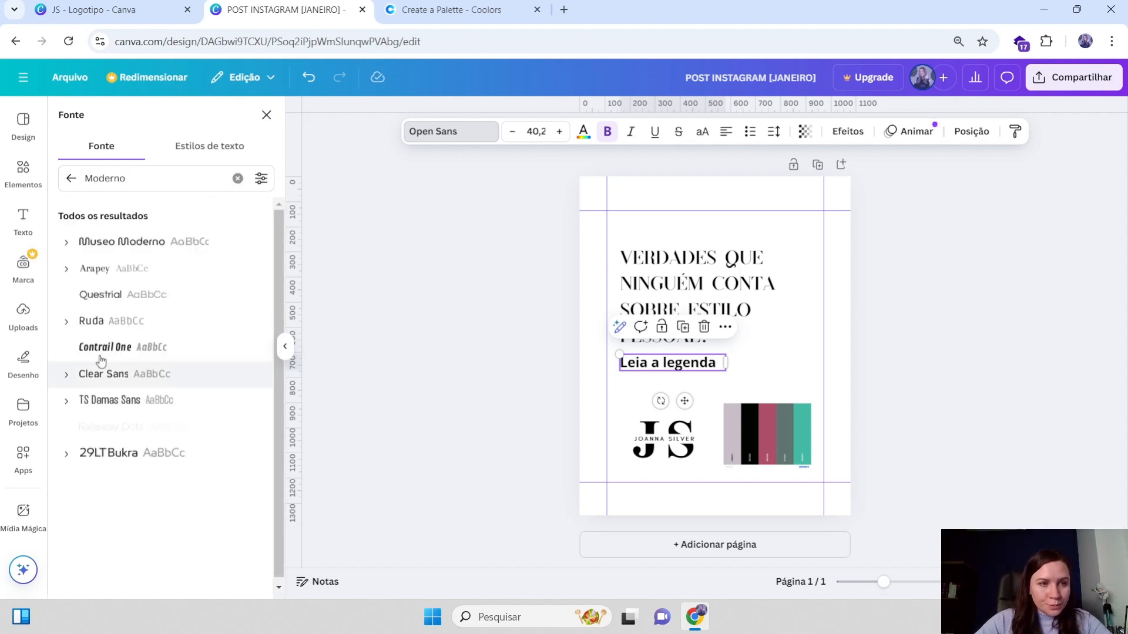
{"action": "scroll", "coordinate": [126, 318], "scroll_direction": "down", "scroll_amount": 2}
{"action": "scroll", "coordinate": [126, 294], "scroll_direction": "up", "scroll_amount": 2}
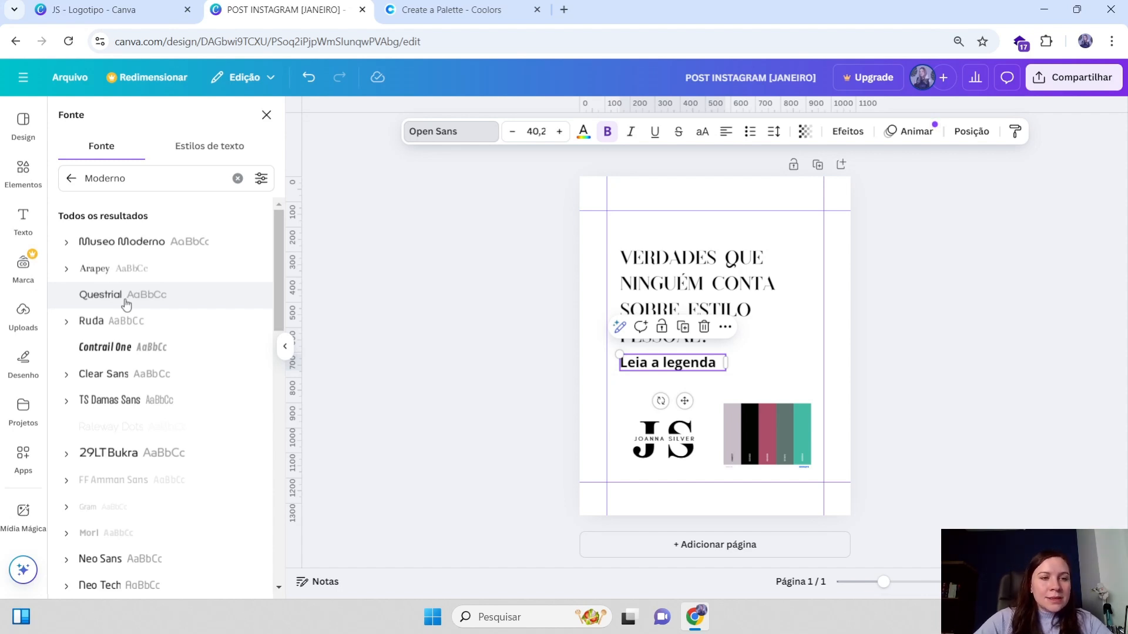
{"action": "left_click", "coordinate": [139, 296]}
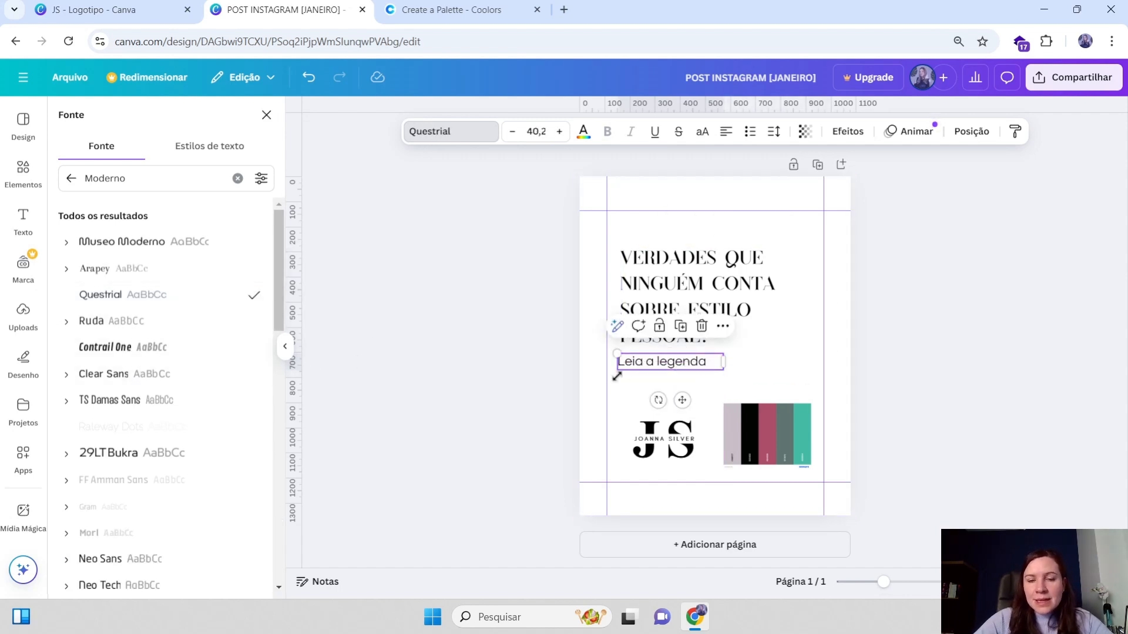
Narrow the heading's text box to sit closer to its text, then deselect everything
{"action": "left_click_drag", "start_coordinate": [685, 364], "coordinate": [689, 364]}
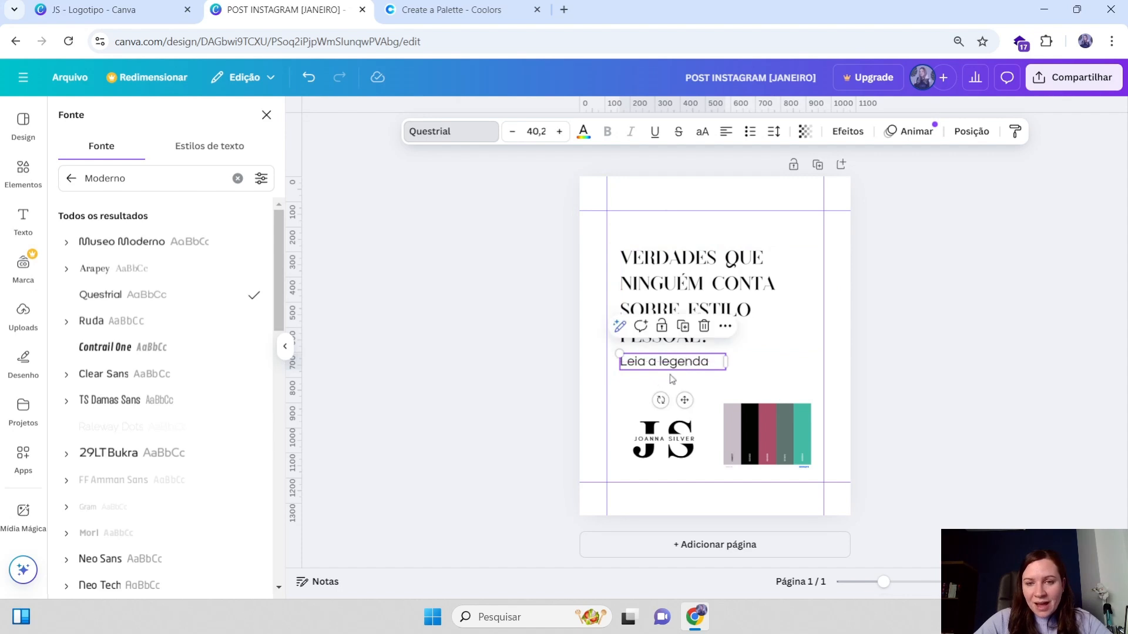
{"action": "left_click", "coordinate": [663, 264]}
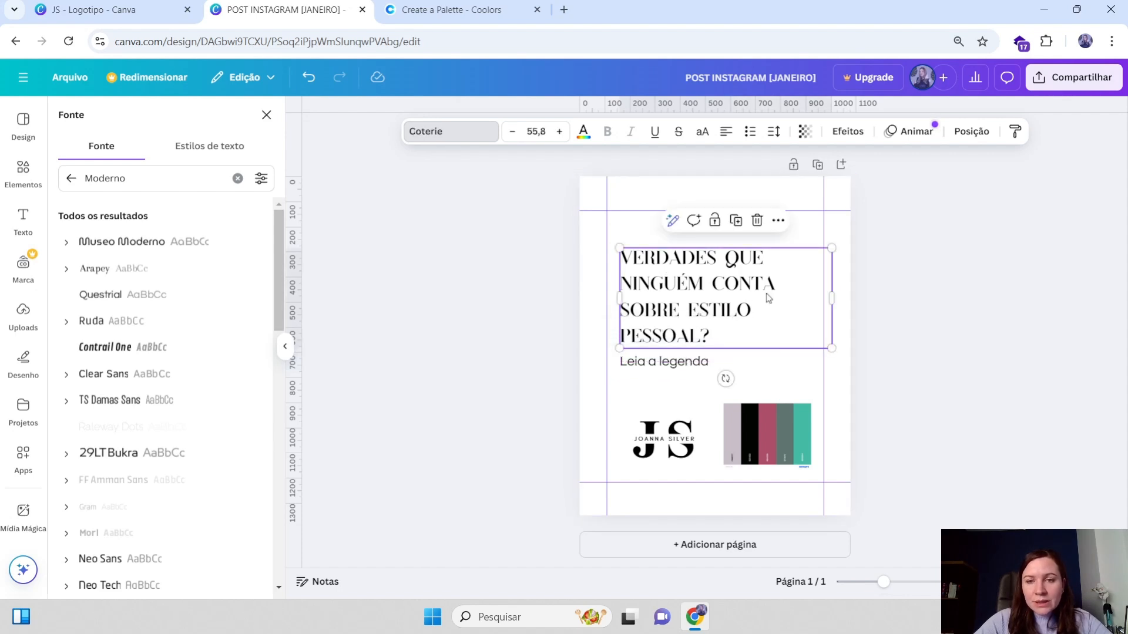
{"action": "left_click_drag", "start_coordinate": [837, 300], "coordinate": [792, 299]}
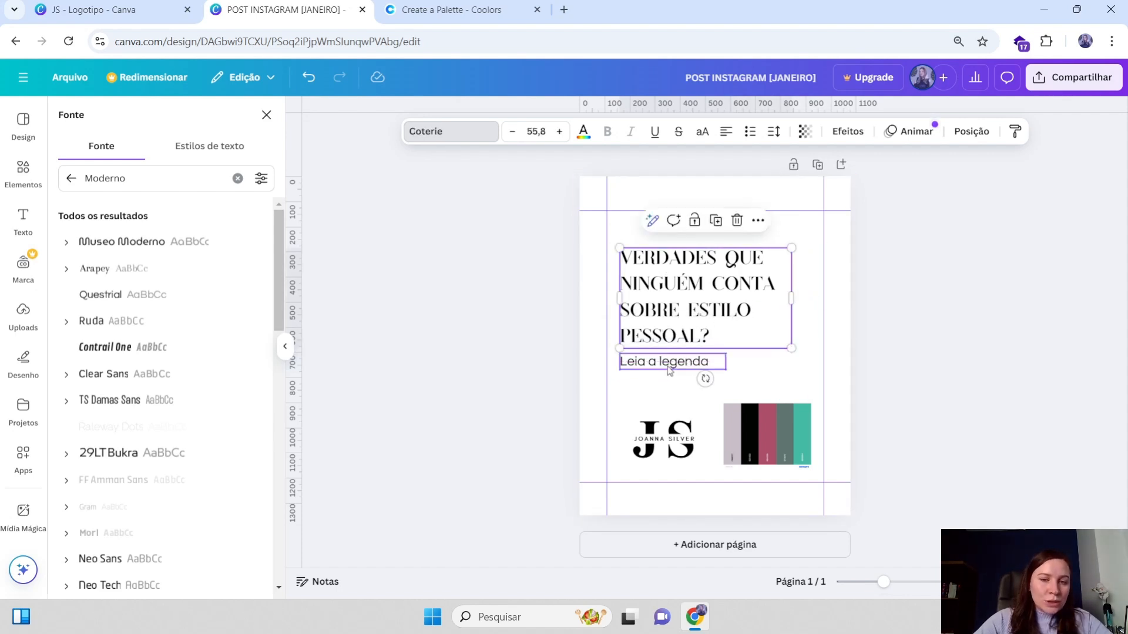
{"action": "left_click", "coordinate": [646, 370]}
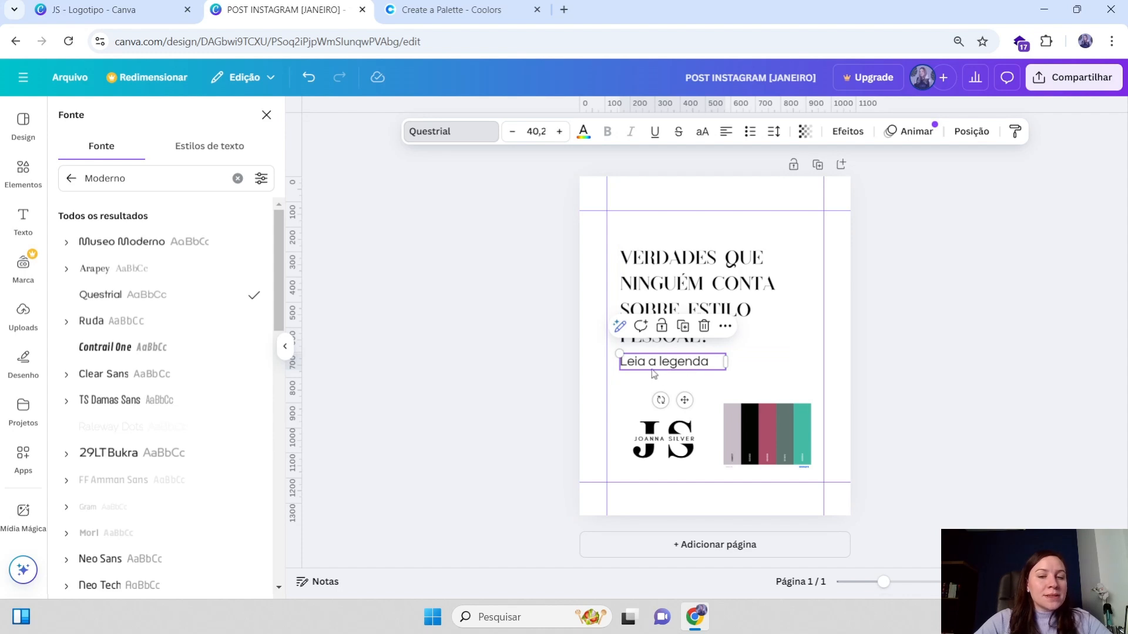
{"action": "left_click", "coordinate": [662, 296]}
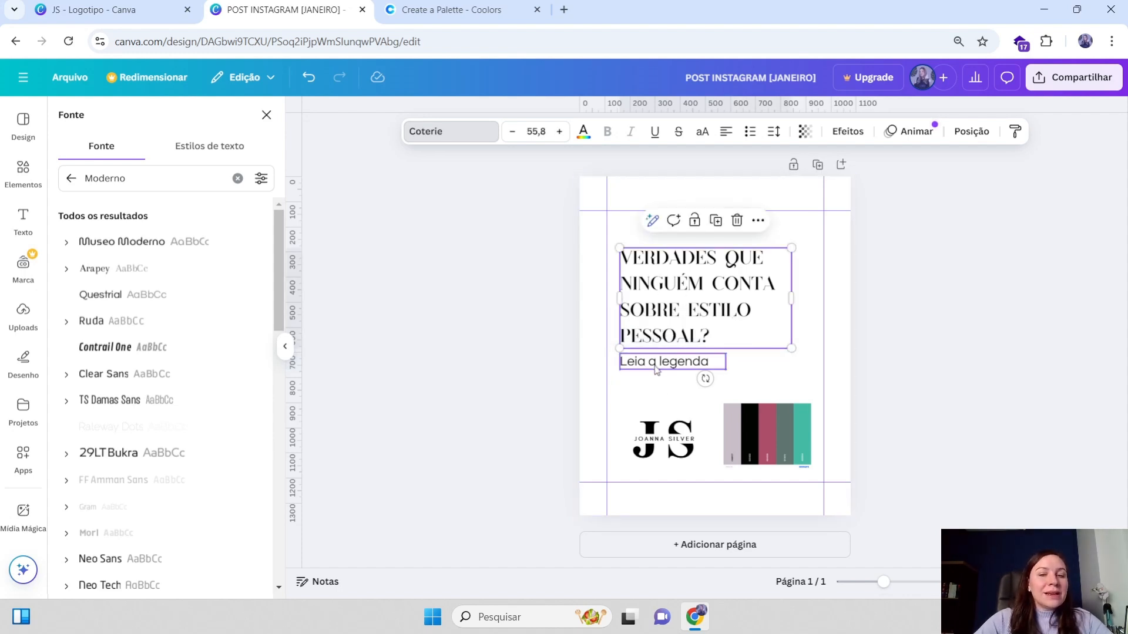
{"action": "left_click", "coordinate": [655, 365]}
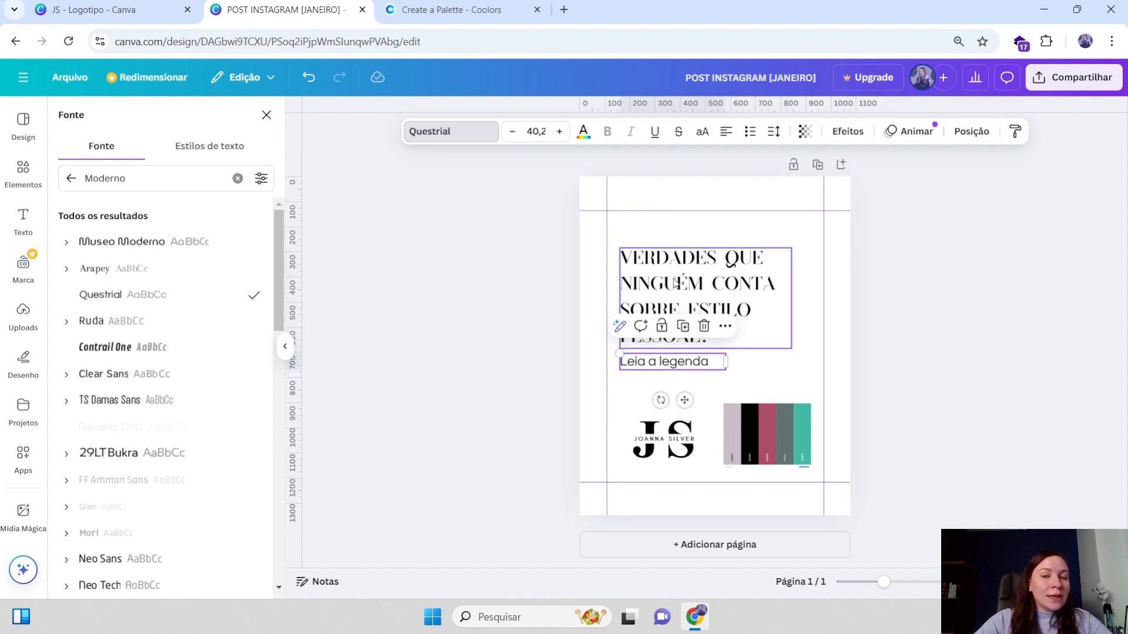
{"action": "left_click", "coordinate": [764, 344]}
{"action": "left_click", "coordinate": [518, 210]}
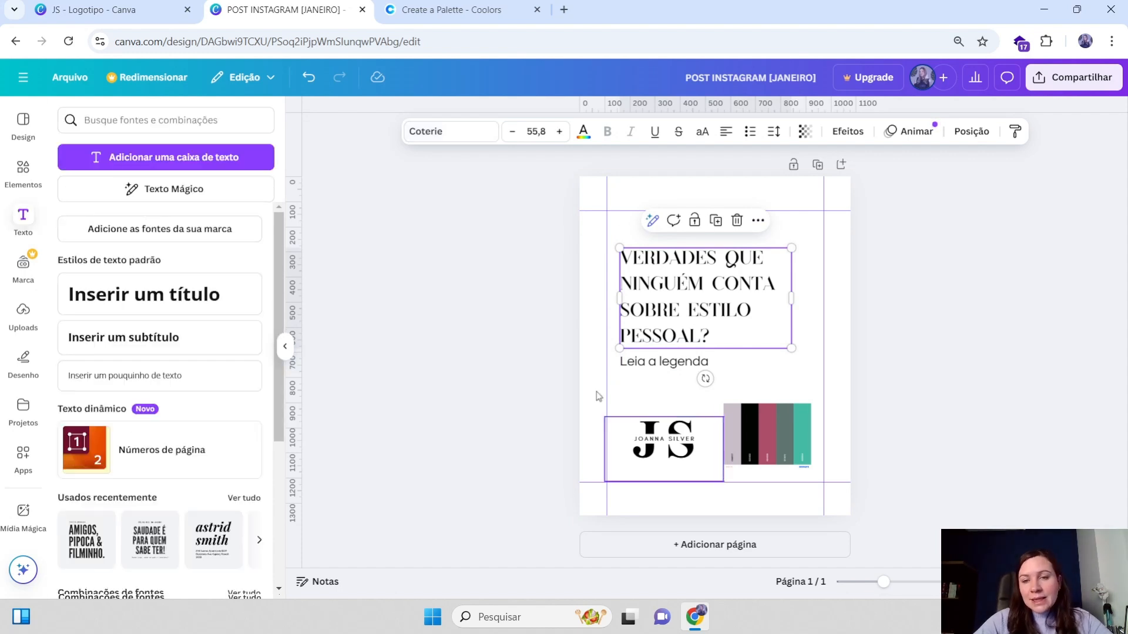
Change the subtitle's font to Krub from the Moderno font search results
{"action": "left_click", "coordinate": [856, 314]}
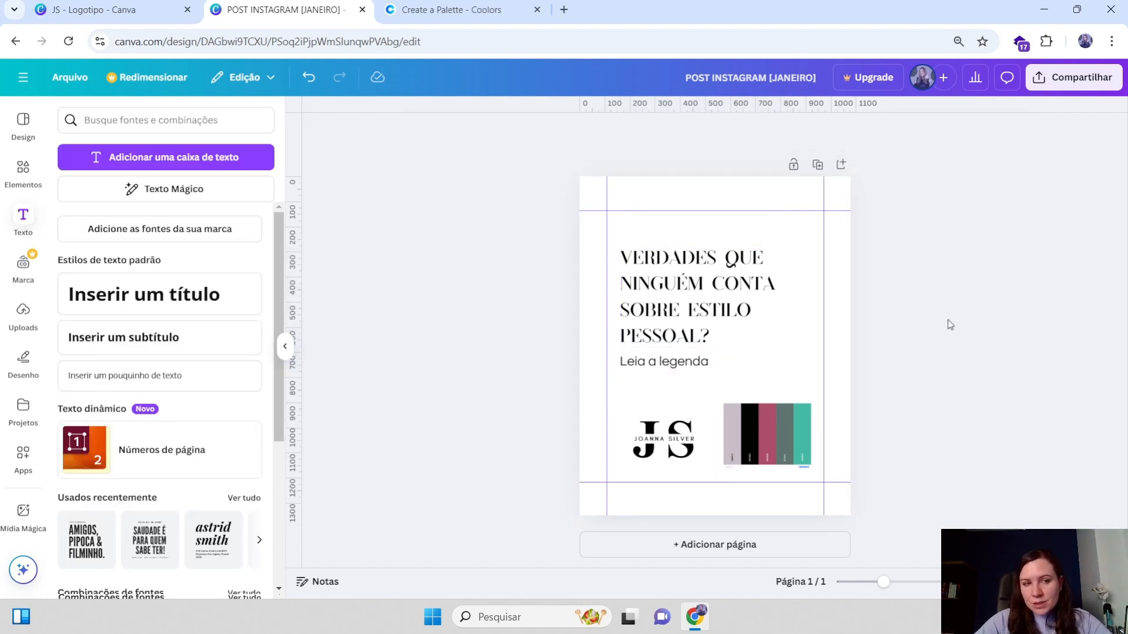
{"action": "left_click", "coordinate": [675, 370]}
{"action": "left_click", "coordinate": [647, 383]}
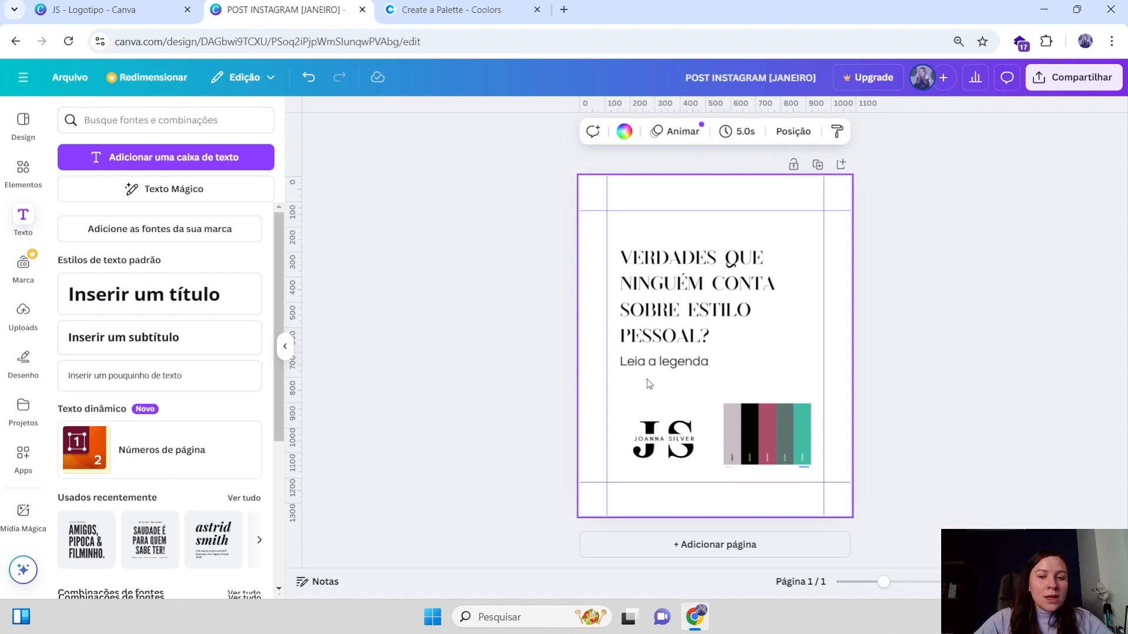
{"action": "left_click", "coordinate": [653, 373]}
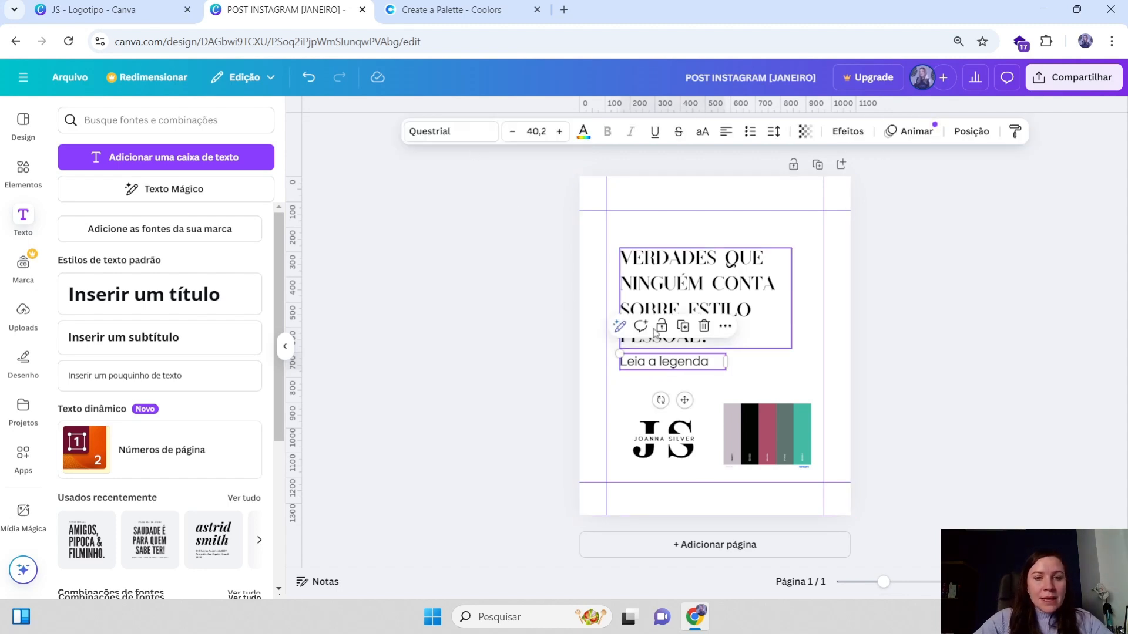
{"action": "left_click", "coordinate": [450, 133]}
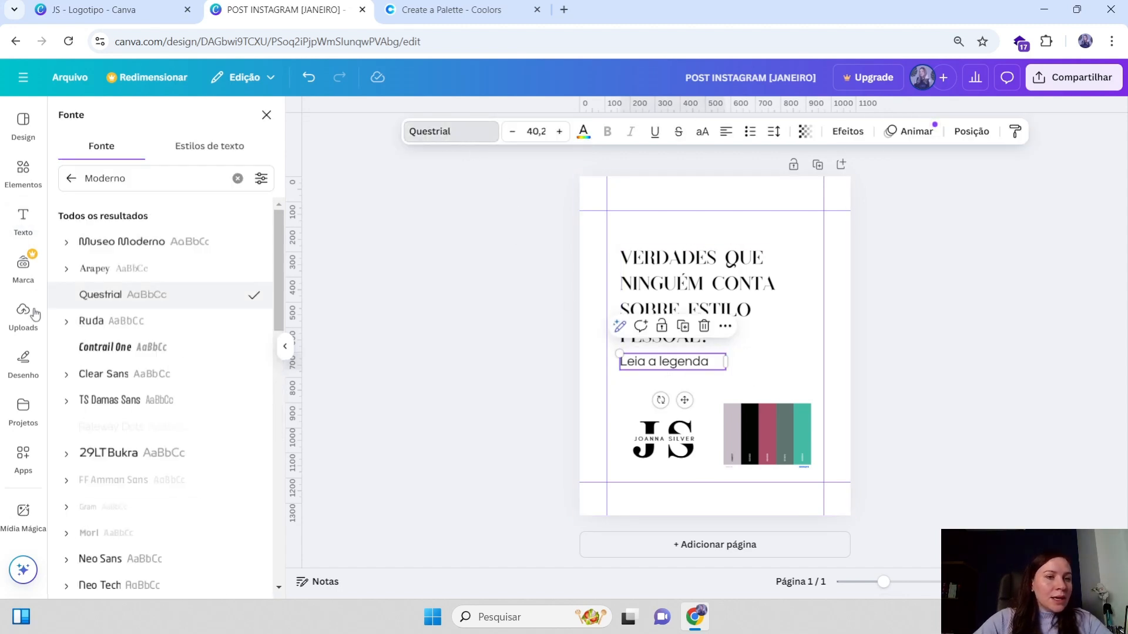
{"action": "scroll", "coordinate": [210, 353], "scroll_direction": "down", "scroll_amount": 1}
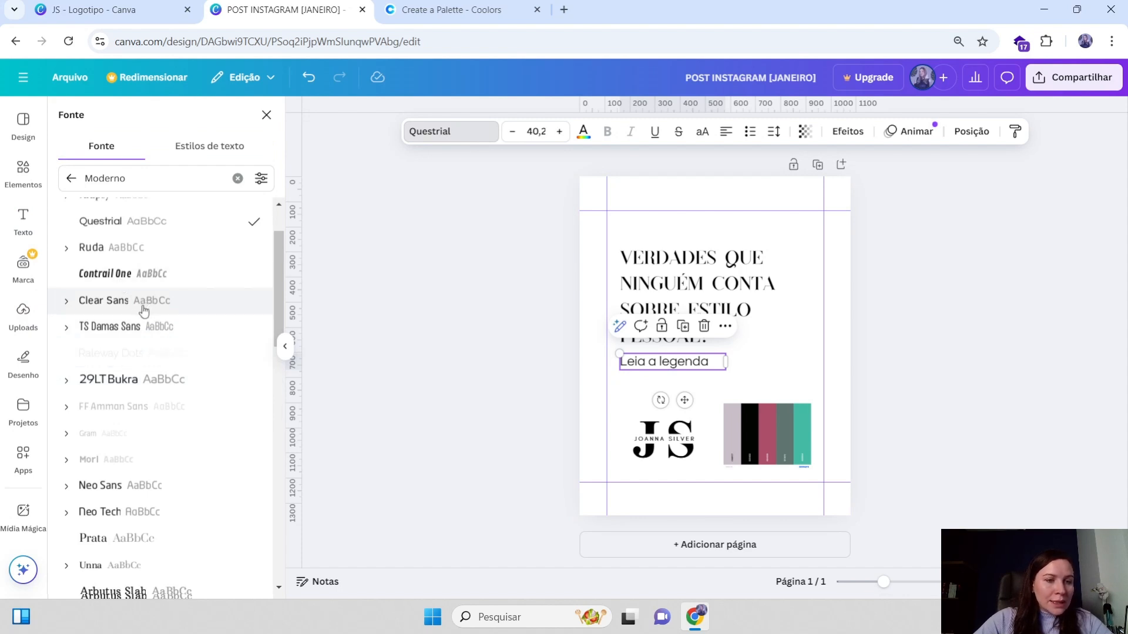
{"action": "scroll", "coordinate": [147, 340], "scroll_direction": "down", "scroll_amount": 2}
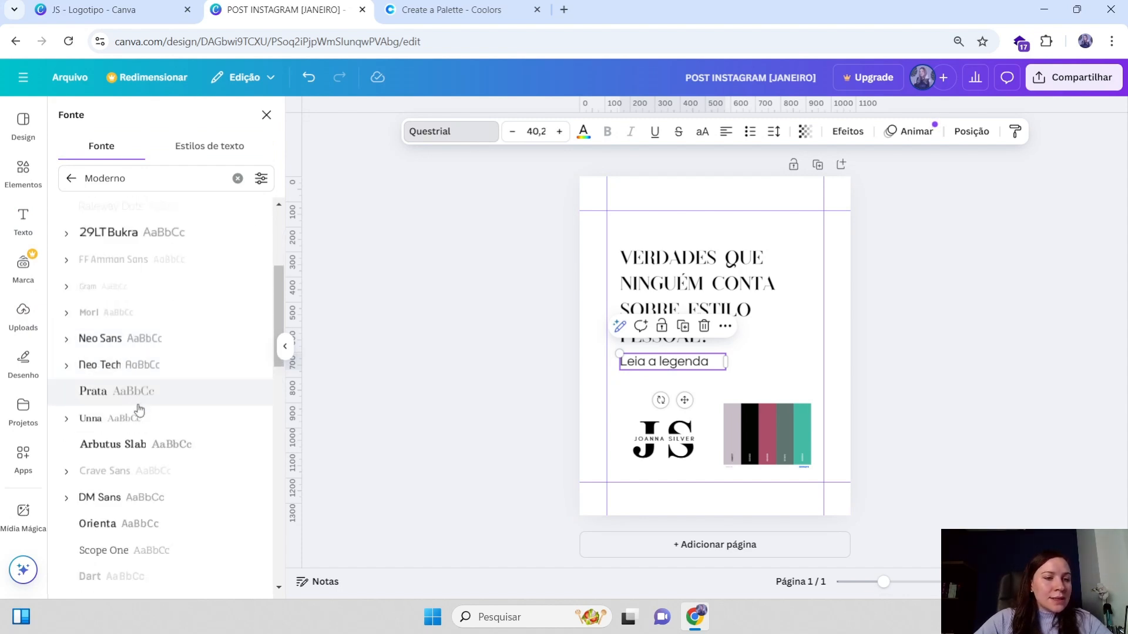
{"action": "scroll", "coordinate": [139, 415], "scroll_direction": "down", "scroll_amount": 1}
{"action": "scroll", "coordinate": [139, 415], "scroll_direction": "down", "scroll_amount": 1}
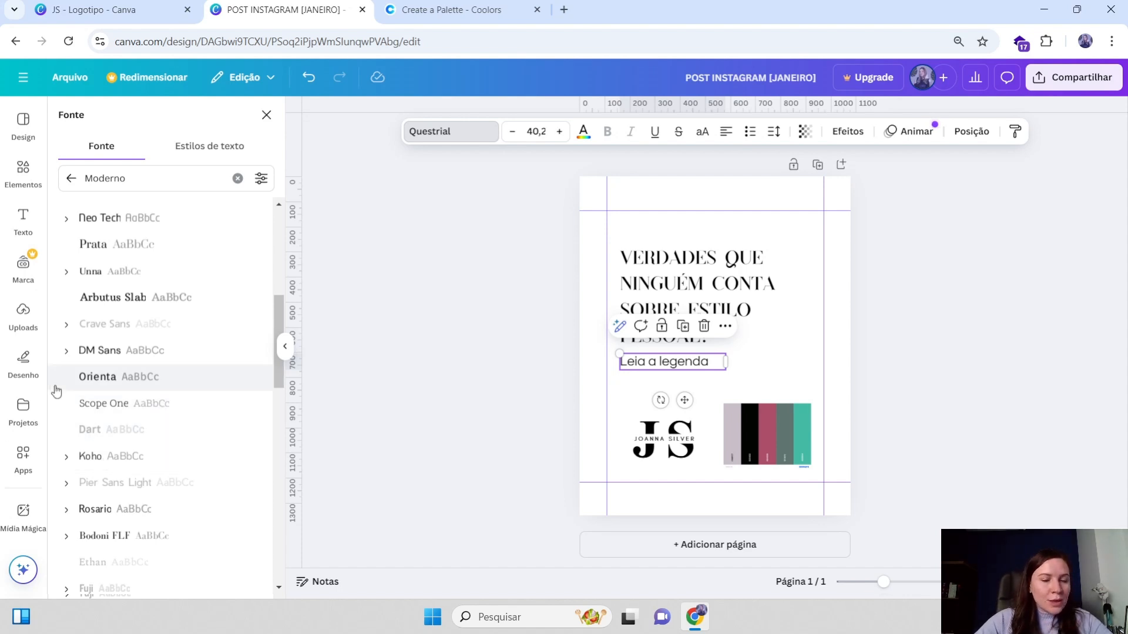
{"action": "scroll", "coordinate": [144, 470], "scroll_direction": "down", "scroll_amount": 2}
{"action": "scroll", "coordinate": [130, 471], "scroll_direction": "down", "scroll_amount": 1}
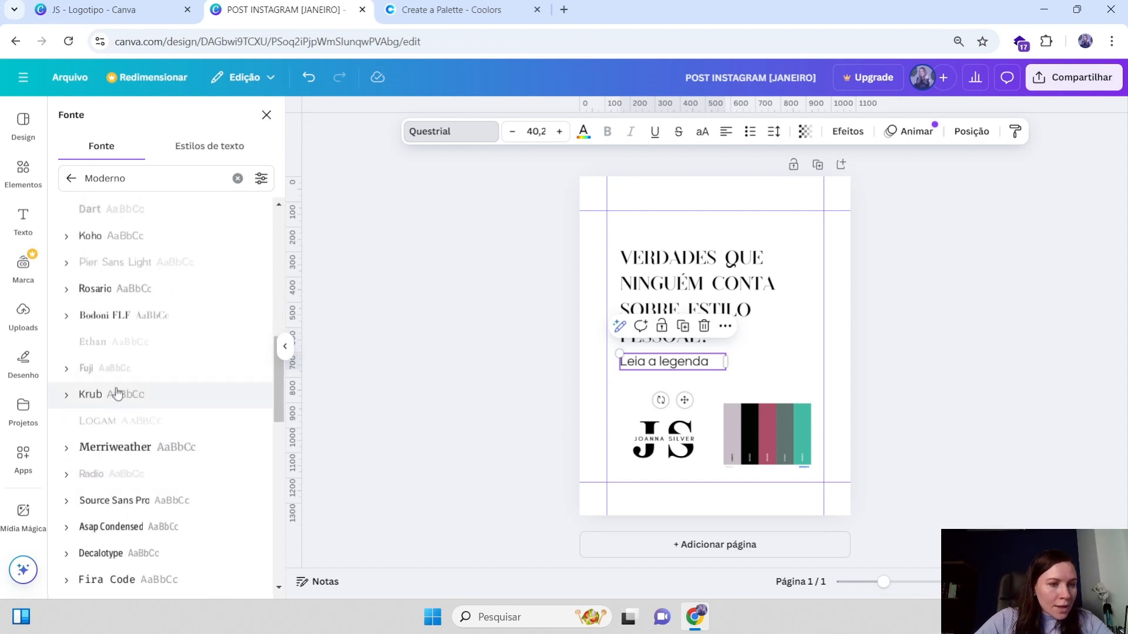
{"action": "left_click", "coordinate": [113, 396]}
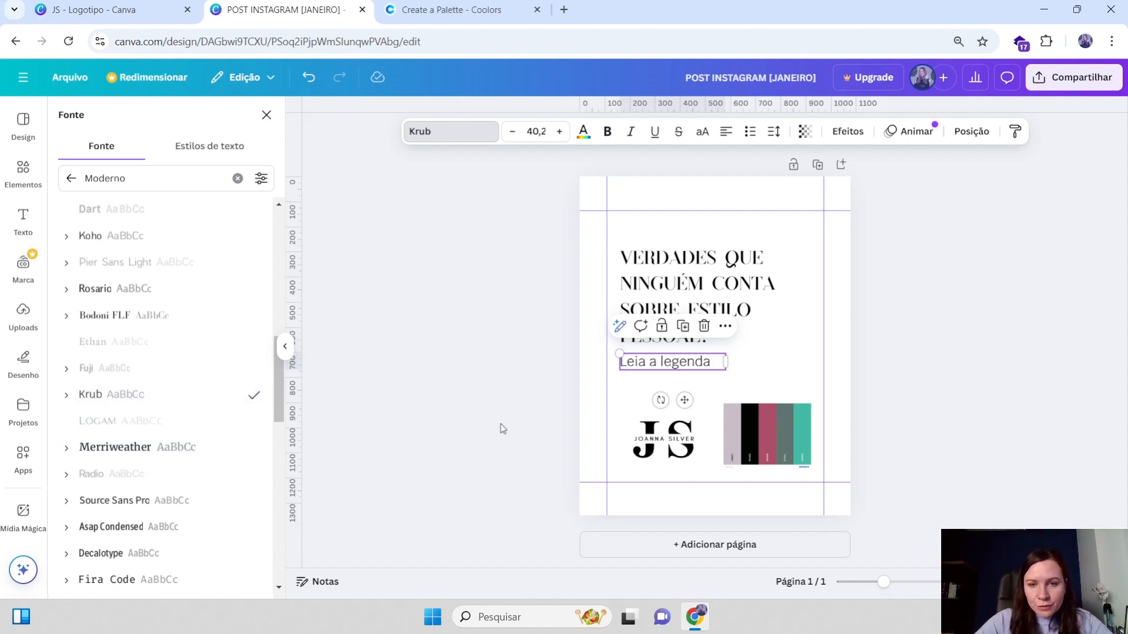
Reduce the subtitle to font size 36.2 and narrow its box, then deselect it
{"action": "left_click", "coordinate": [809, 331]}
{"action": "left_click", "coordinate": [669, 299]}
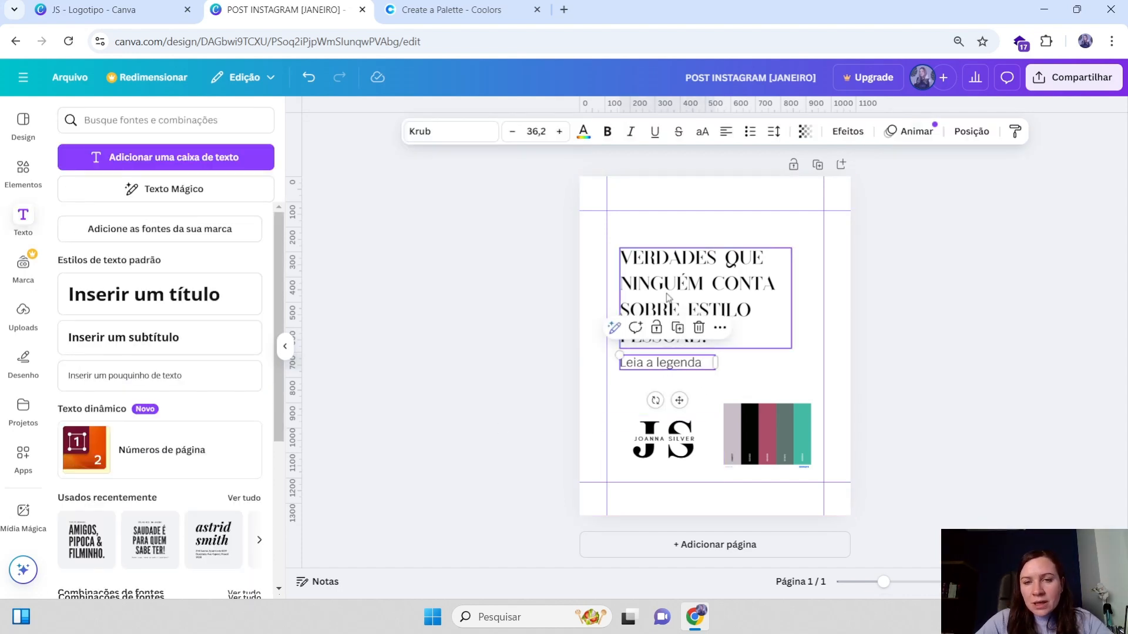
{"action": "left_click", "coordinate": [831, 283]}
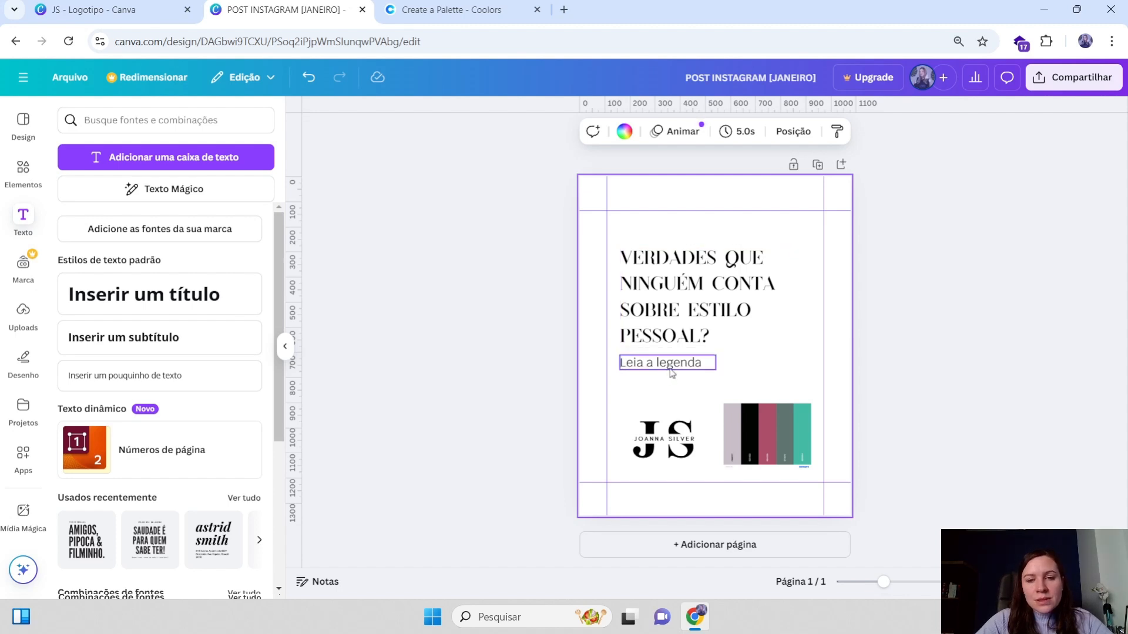
{"action": "left_click", "coordinate": [701, 365]}
{"action": "left_click", "coordinate": [800, 343]}
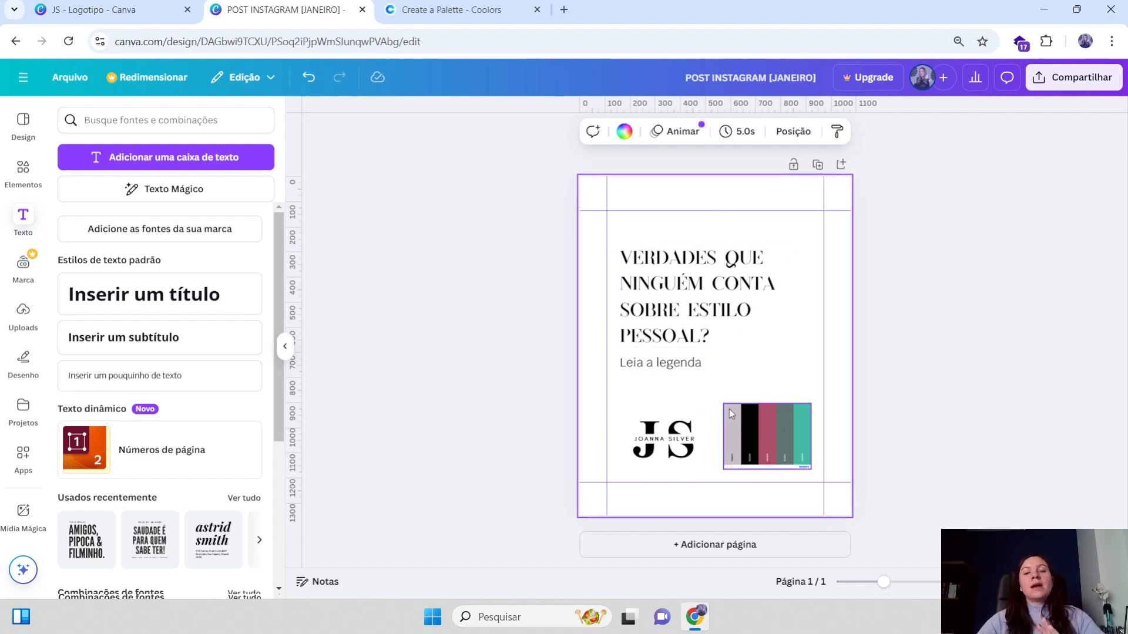
Select the heading and subtitle together and enlarge both by their corner handle
{"action": "left_click", "coordinate": [672, 442]}
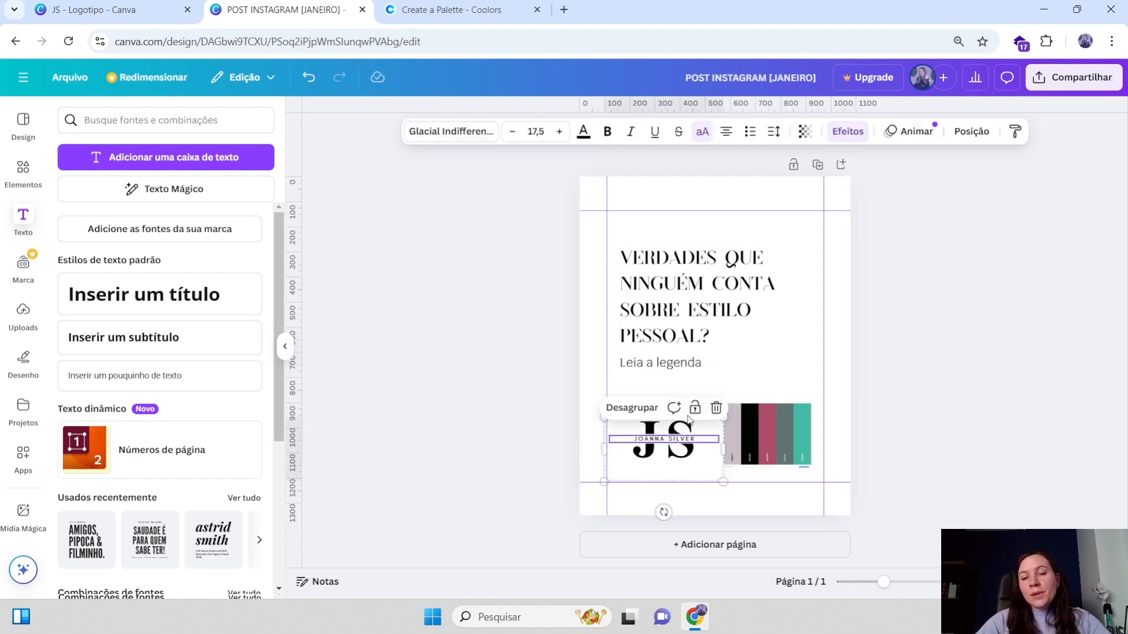
{"action": "left_click", "coordinate": [837, 329]}
{"action": "left_click_drag", "start_coordinate": [837, 329], "coordinate": [705, 377]}
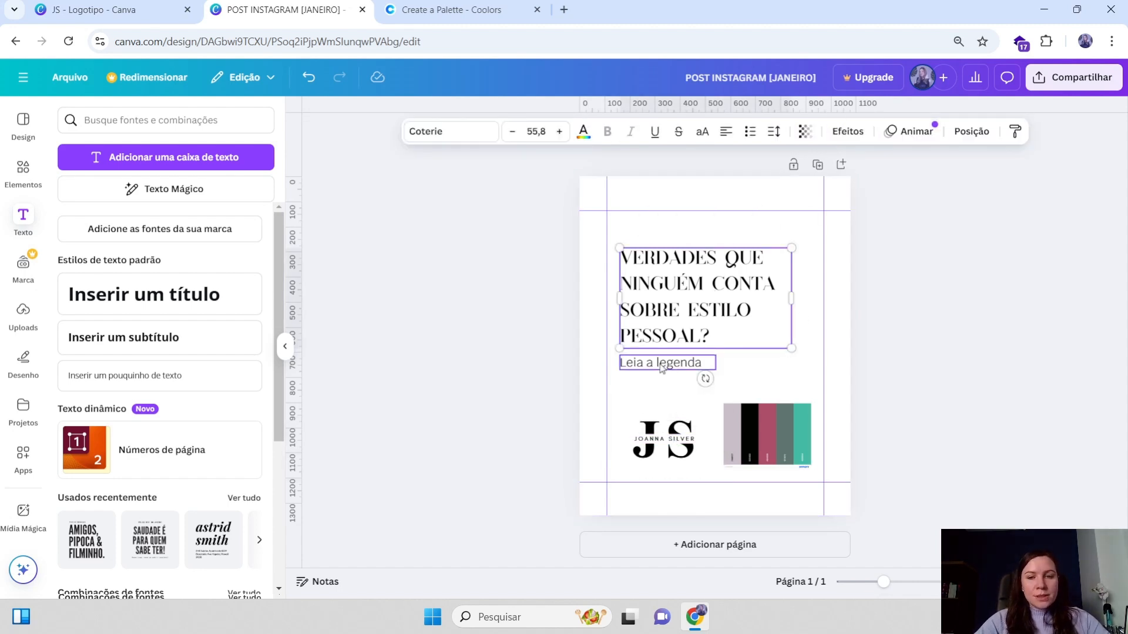
{"action": "left_click_drag", "start_coordinate": [790, 370], "coordinate": [825, 395]}
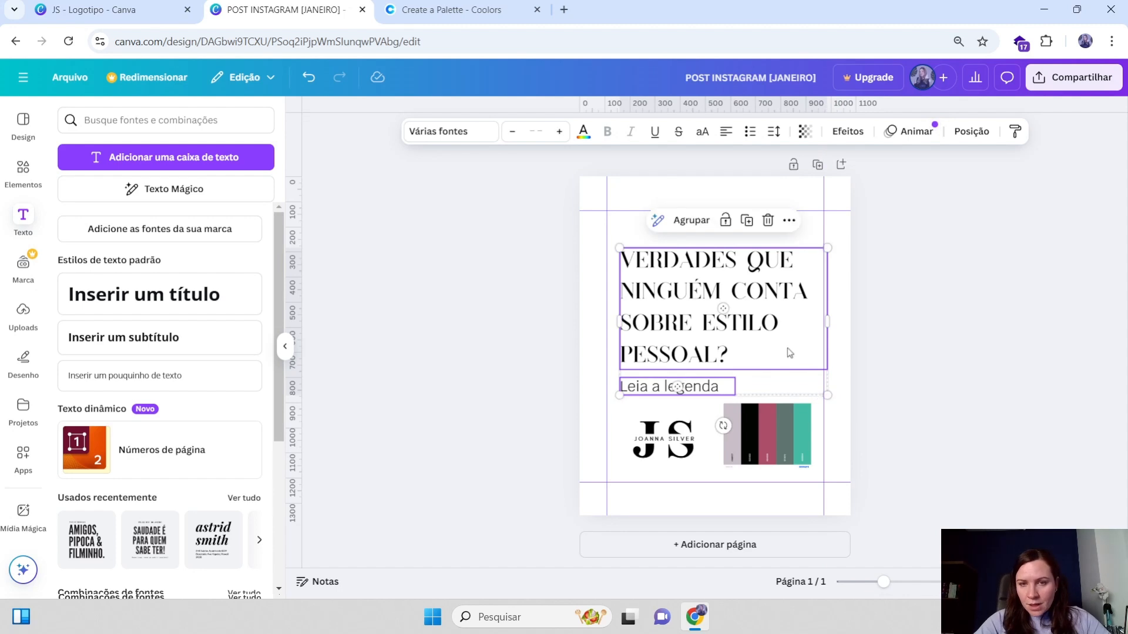
{"action": "key", "text": "Escape"}
Reselect the heading and subtitle together, shift them slightly up and left, and enlarge them a little more
{"action": "left_click", "coordinate": [679, 391]}
{"action": "left_click", "coordinate": [689, 273]}
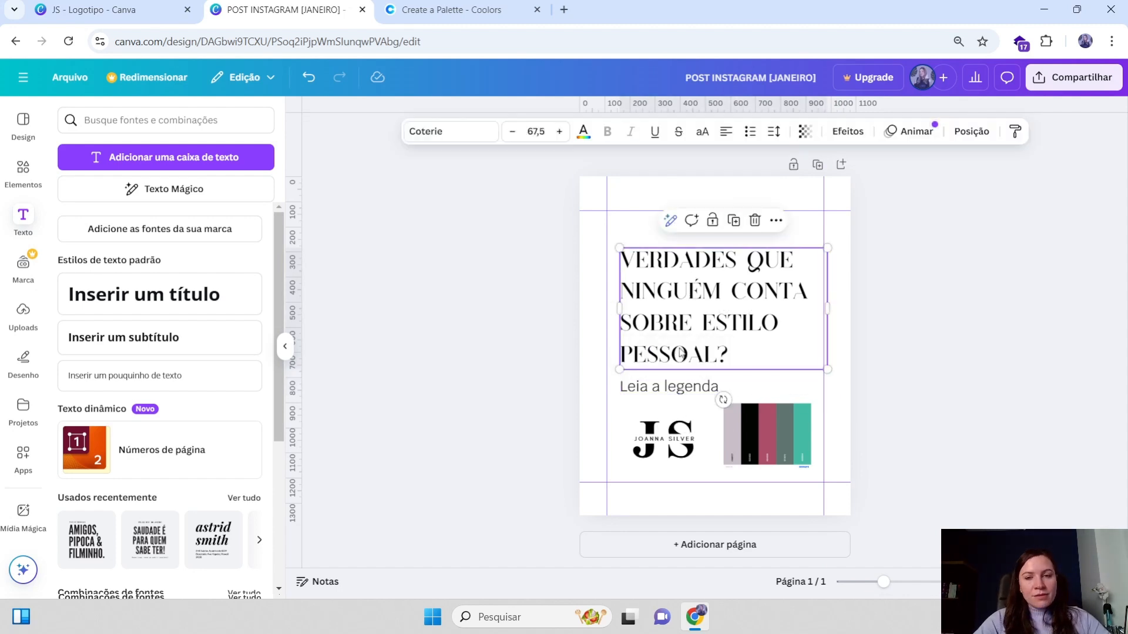
{"action": "left_click", "coordinate": [677, 390], "text": "shift"}
{"action": "left_click_drag", "start_coordinate": [677, 389], "coordinate": [672, 383]}
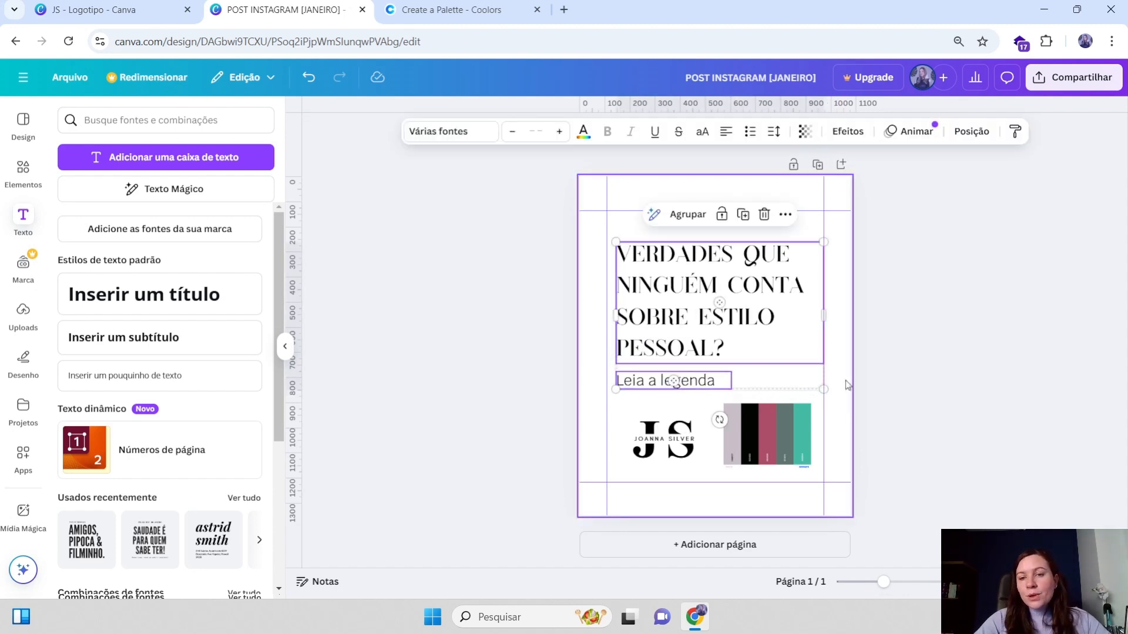
{"action": "left_click_drag", "start_coordinate": [824, 390], "coordinate": [832, 397]}
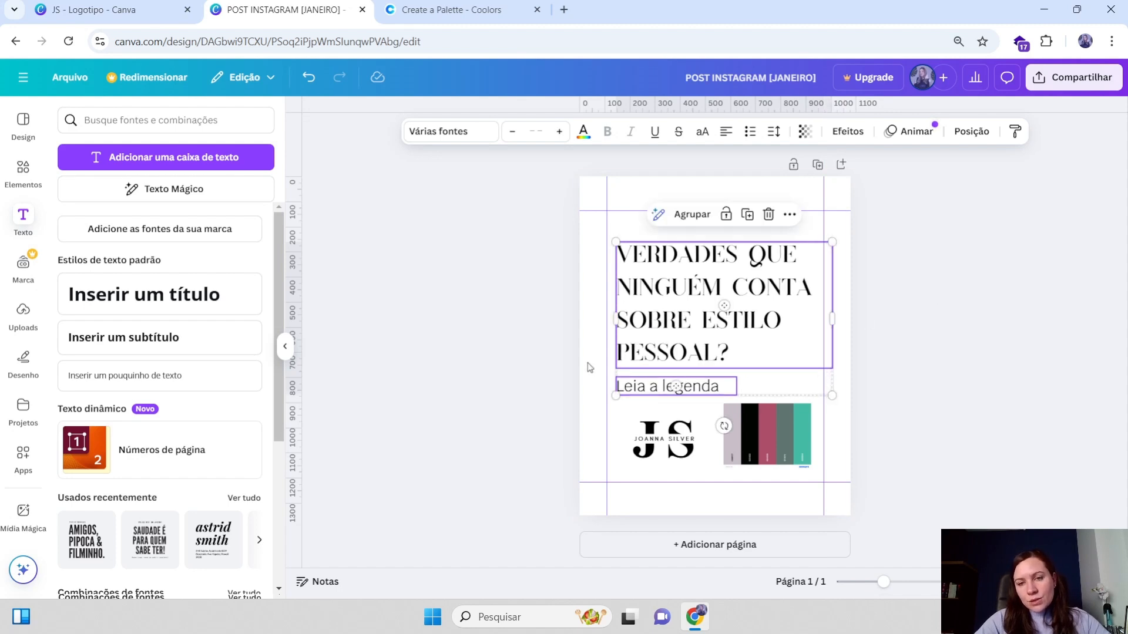
{"action": "left_click", "coordinate": [914, 309]}
Inspect the font sizes of the subtitle and the heading, then deselect everything
{"action": "left_click", "coordinate": [692, 390]}
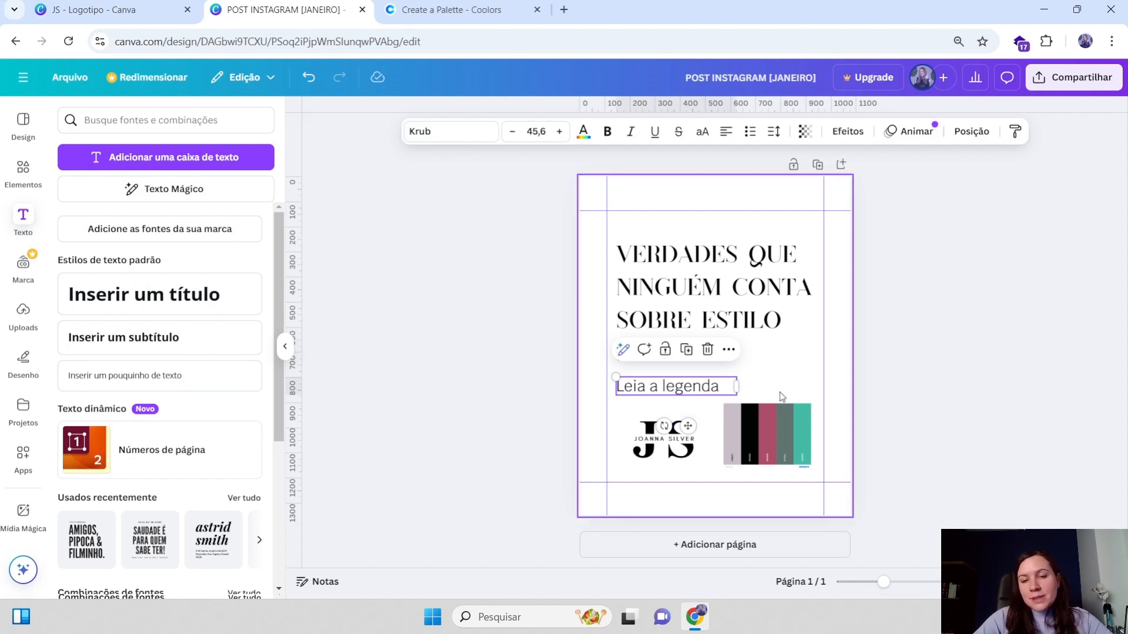
{"action": "left_click", "coordinate": [686, 285]}
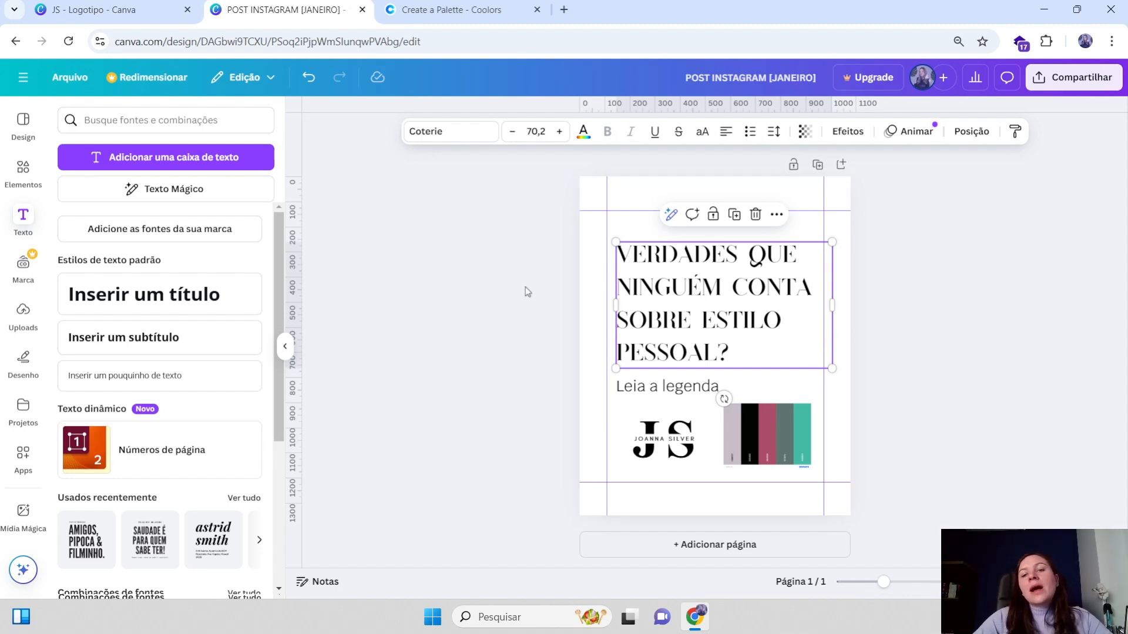
{"action": "left_click", "coordinate": [651, 393]}
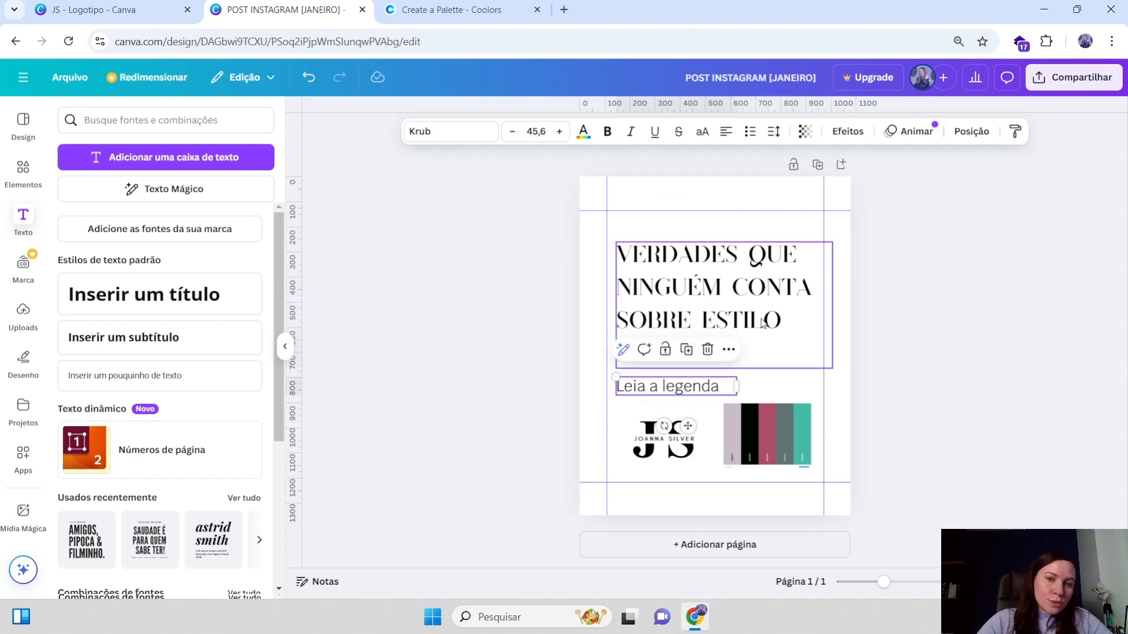
{"action": "key", "text": "Escape"}
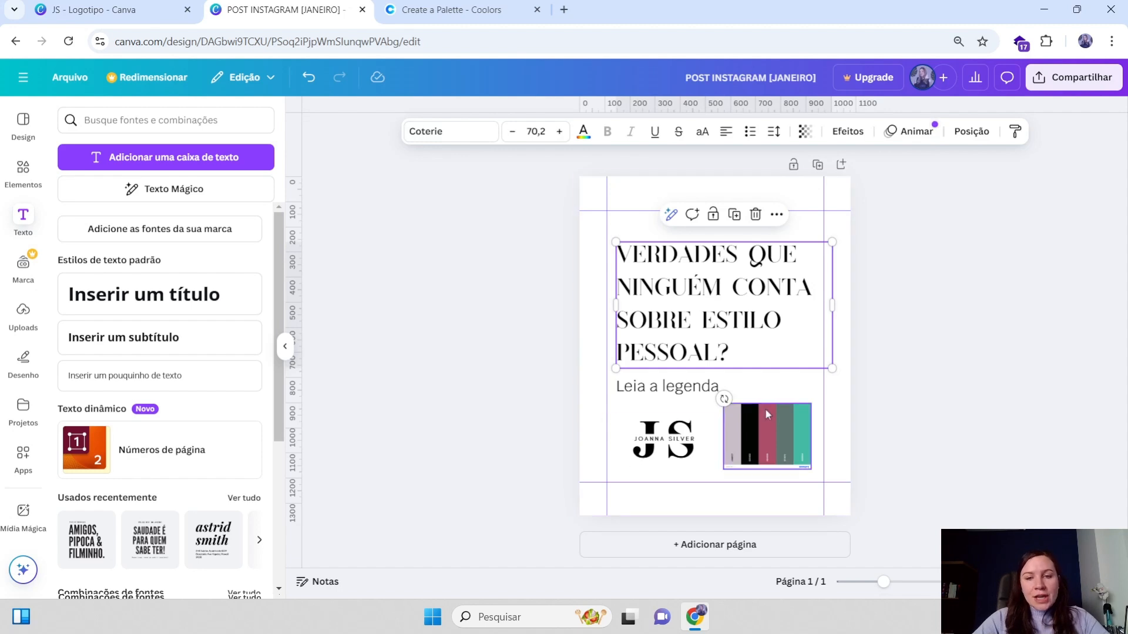
{"action": "left_click", "coordinate": [908, 228]}
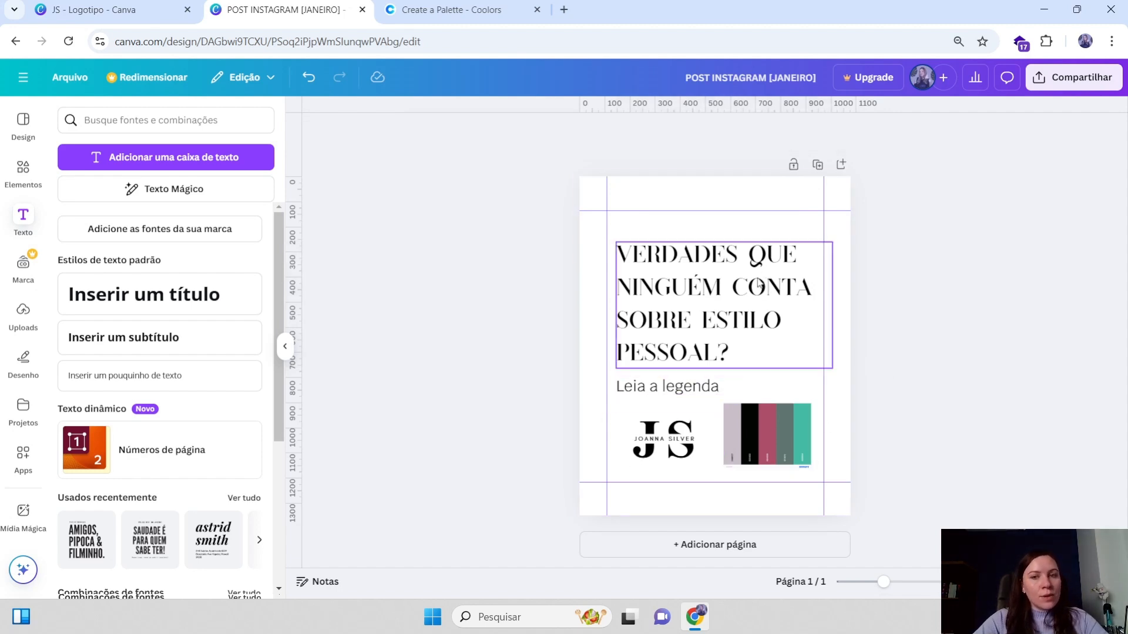
Duplicate the page and select the heading on the new copy
{"action": "left_click", "coordinate": [819, 166]}
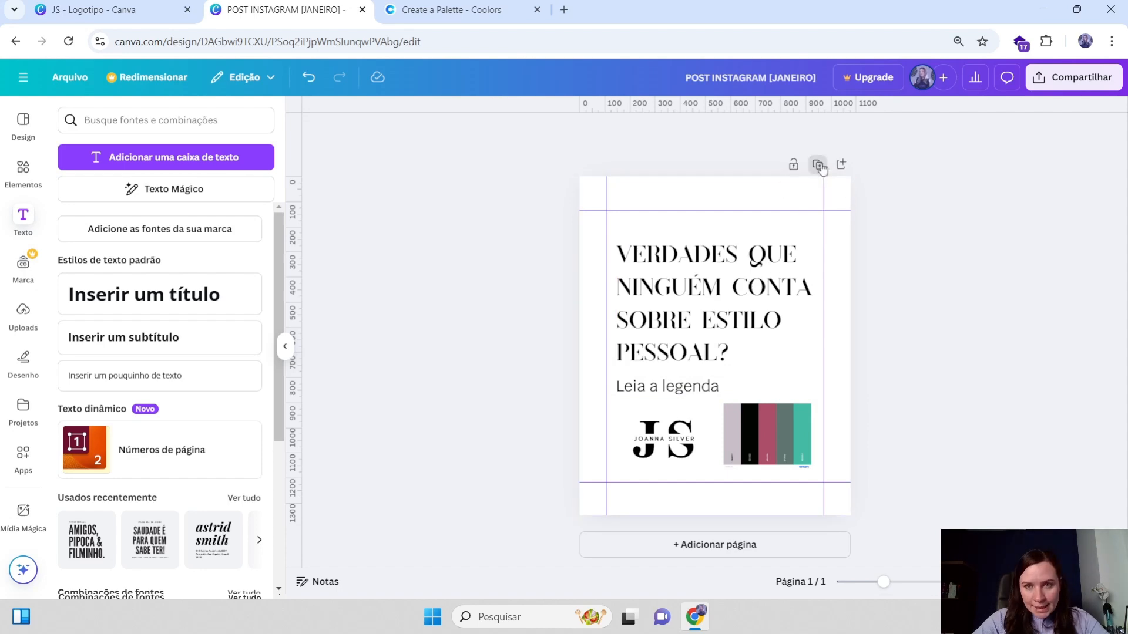
{"action": "left_click", "coordinate": [730, 274]}
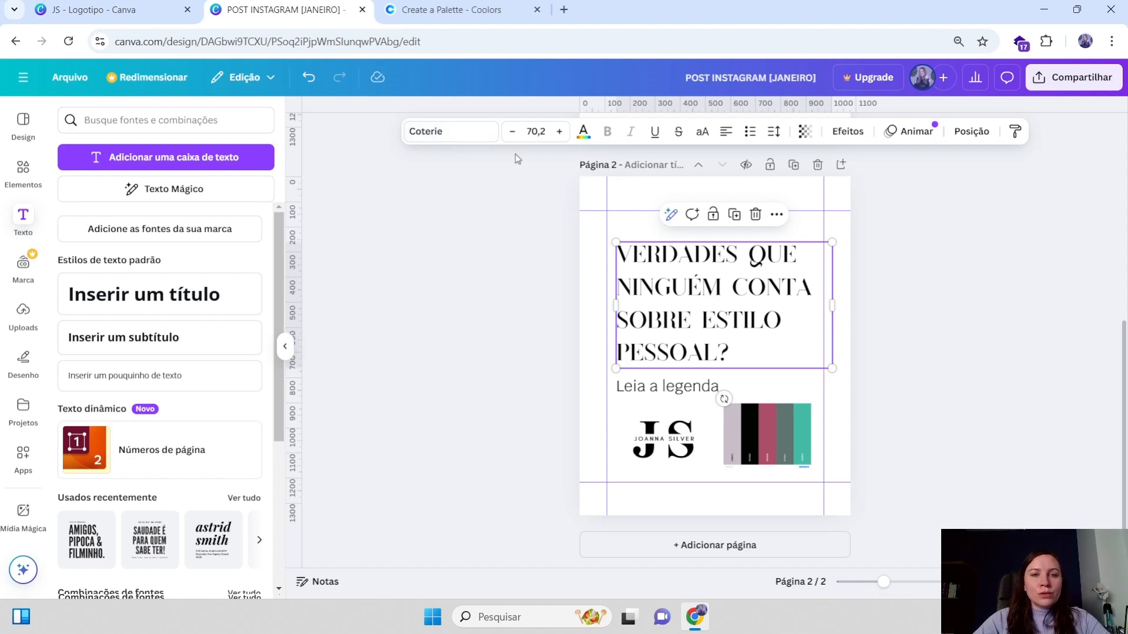
{"action": "key", "text": "Return"}
{"action": "key", "text": "Escape"}
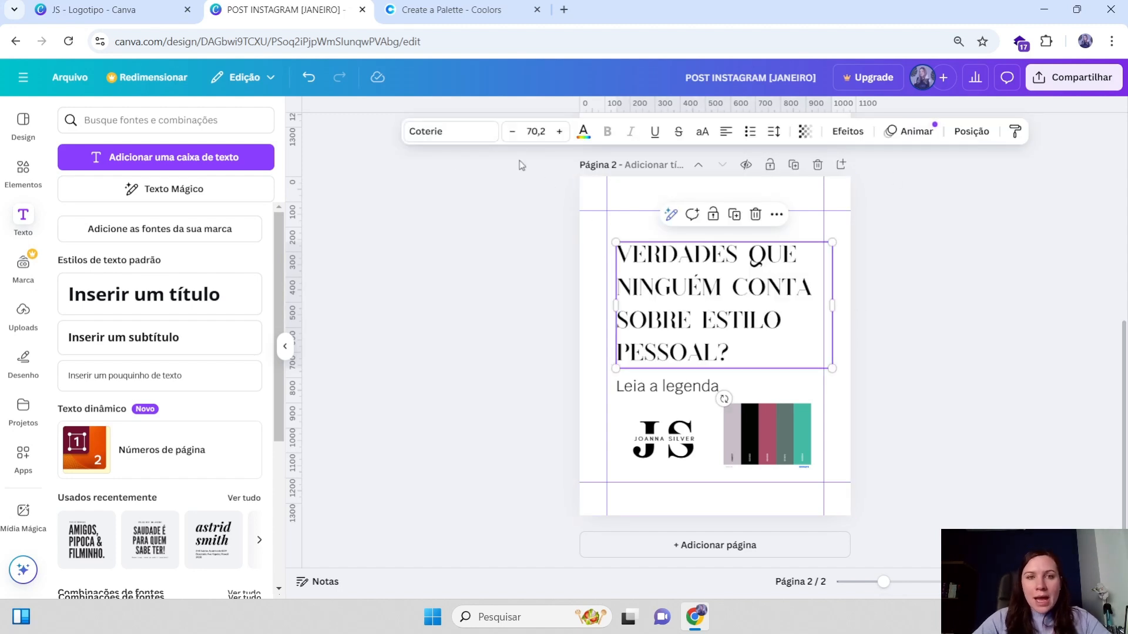
Change the copied heading's font to Corporative from the Legal font category
{"action": "left_click", "coordinate": [438, 131]}
{"action": "scroll", "coordinate": [127, 311], "scroll_direction": "down", "scroll_amount": 2}
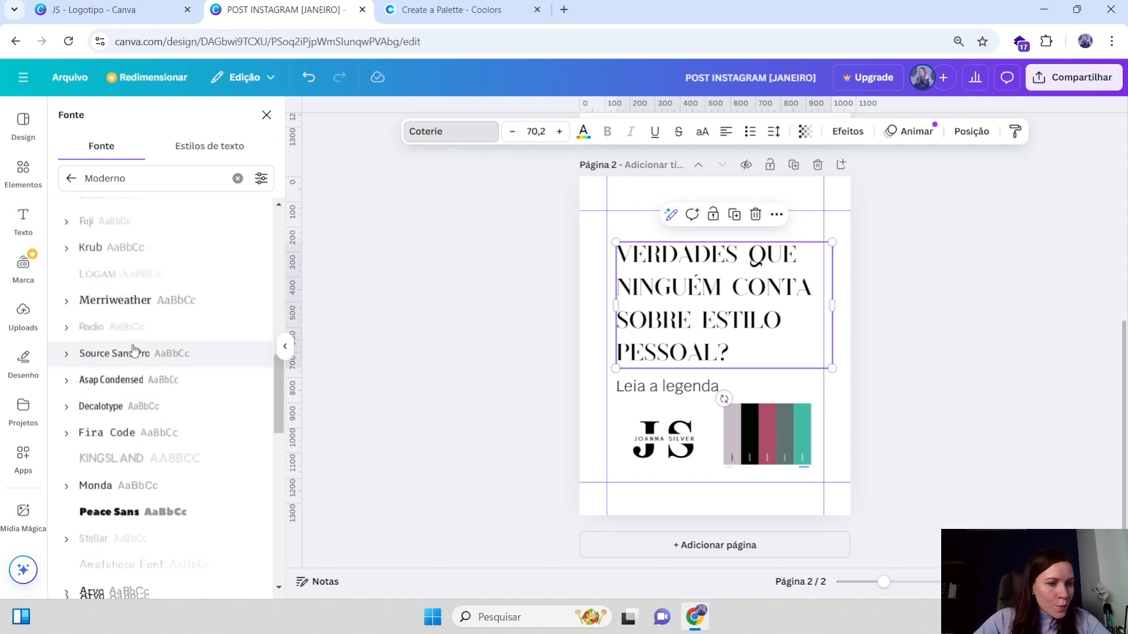
{"action": "scroll", "coordinate": [134, 352], "scroll_direction": "up", "scroll_amount": 2}
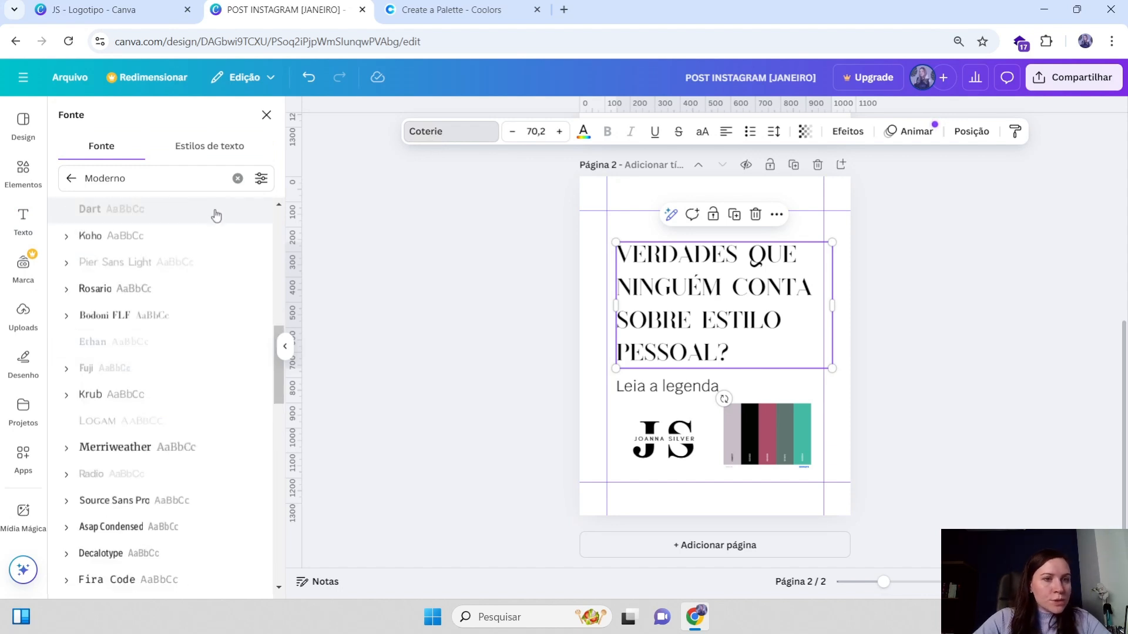
{"action": "left_click", "coordinate": [237, 179]}
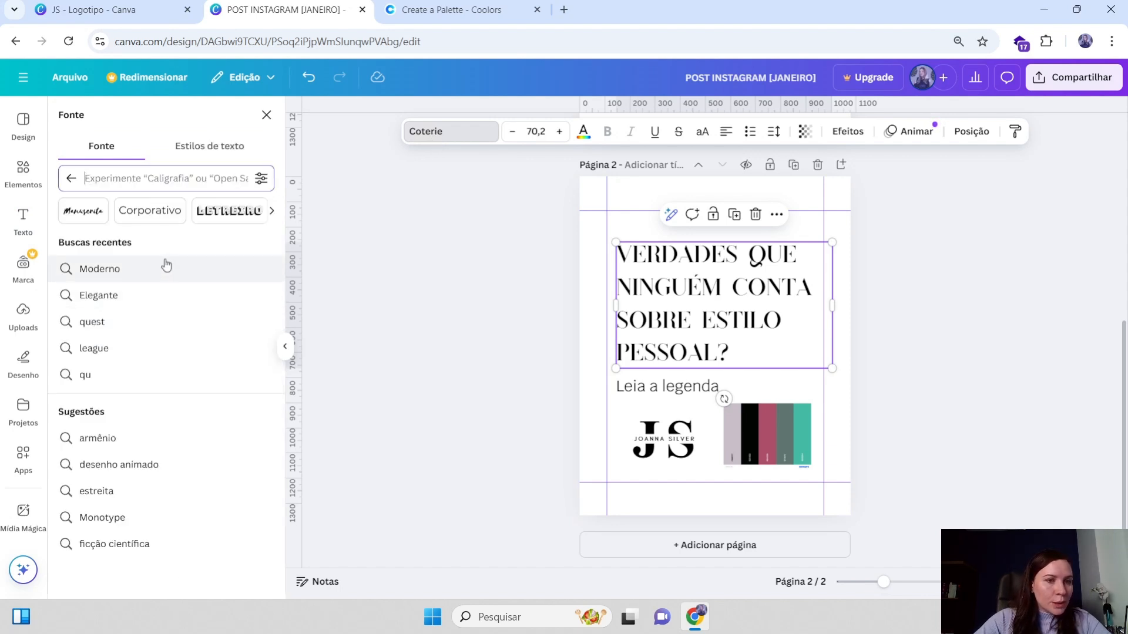
{"action": "left_click", "coordinate": [272, 213]}
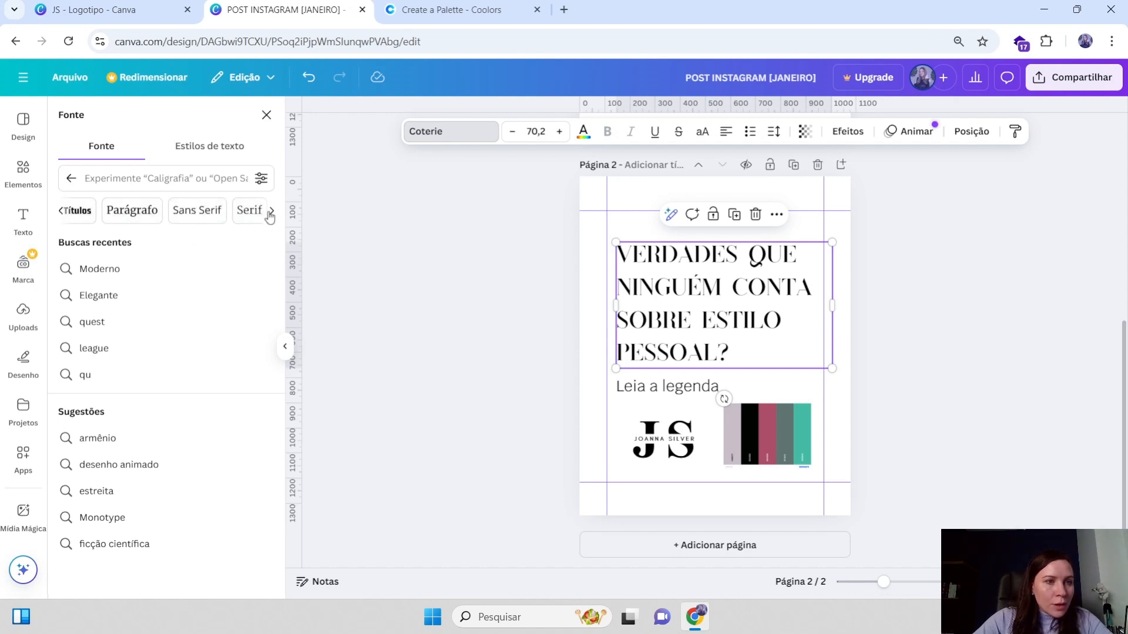
{"action": "left_click", "coordinate": [270, 216]}
{"action": "left_click", "coordinate": [272, 215]}
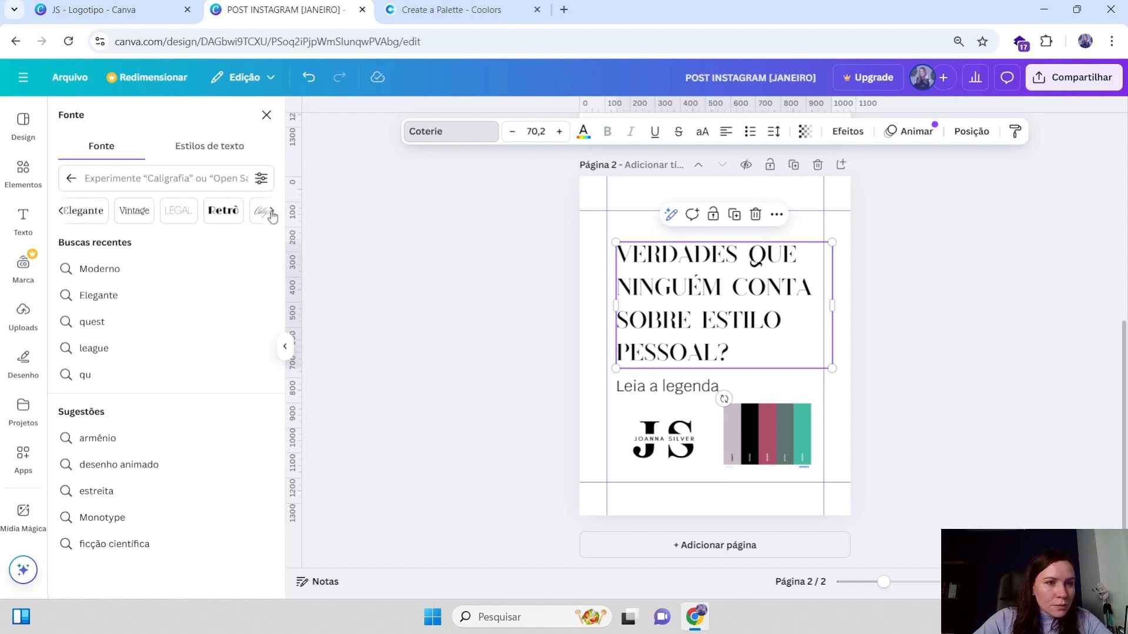
{"action": "left_click", "coordinate": [183, 217]}
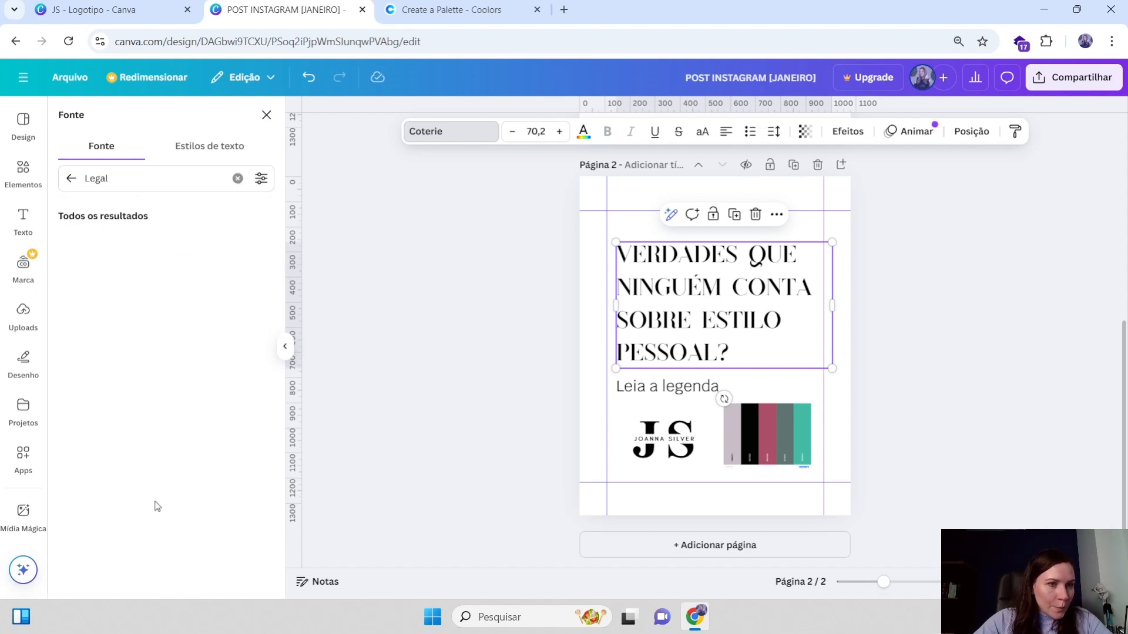
{"action": "scroll", "coordinate": [144, 352], "scroll_direction": "down", "scroll_amount": 1}
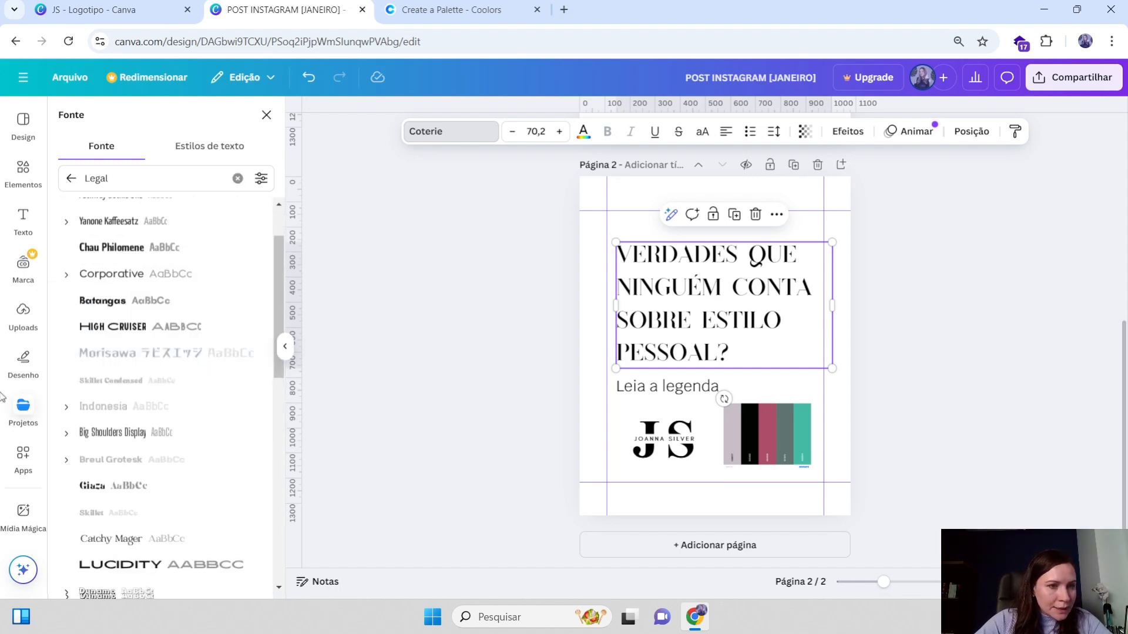
{"action": "left_click", "coordinate": [104, 277]}
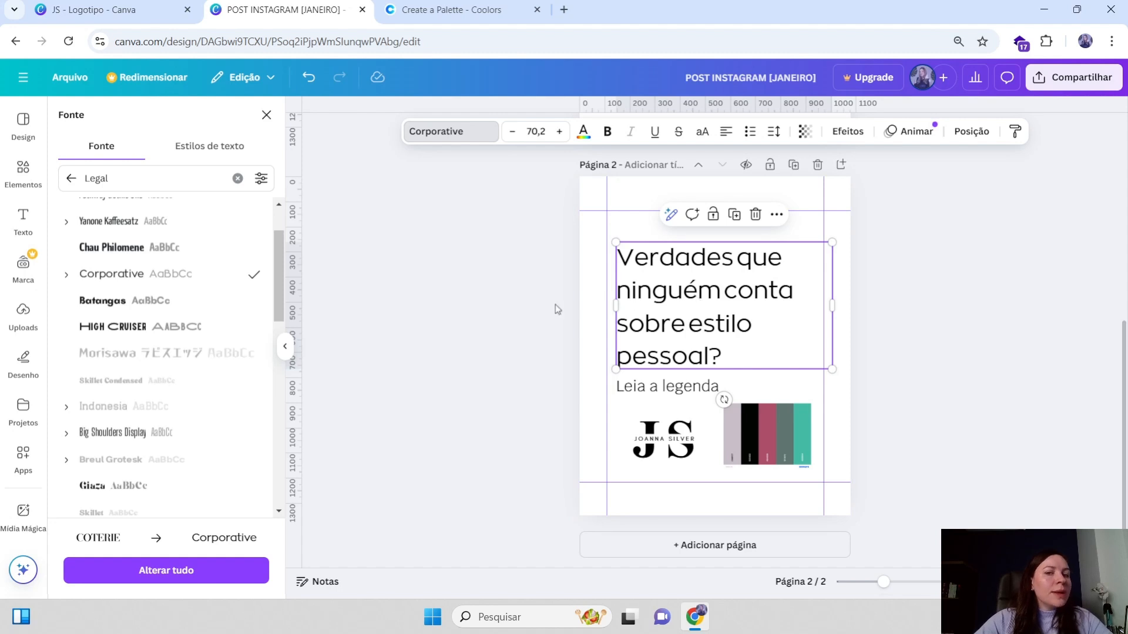
{"action": "scroll", "coordinate": [194, 400], "scroll_direction": "down", "scroll_amount": 1}
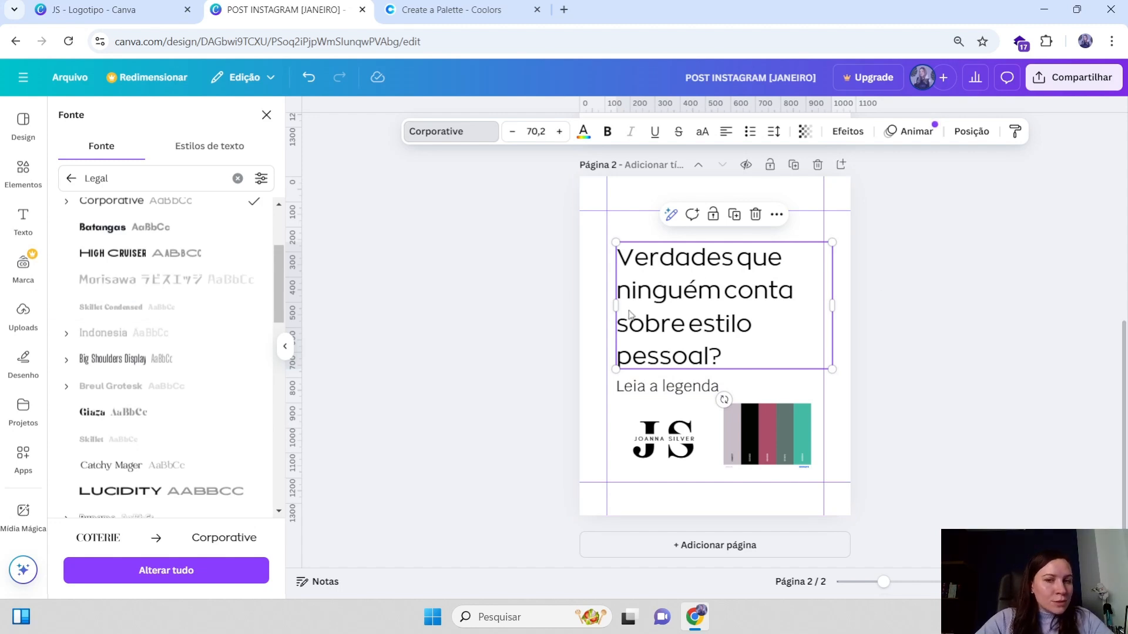
Clear the Legal font search and open the Corporativo font category for the copied heading
{"action": "scroll", "coordinate": [122, 352], "scroll_direction": "down", "scroll_amount": 1}
{"action": "left_click", "coordinate": [664, 440]}
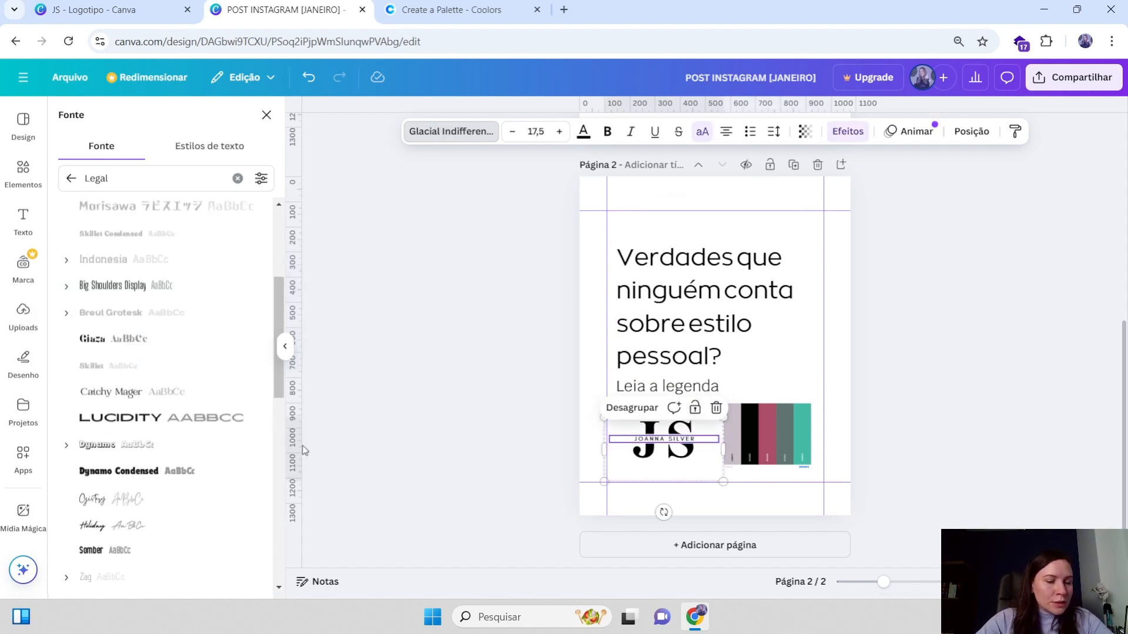
{"action": "scroll", "coordinate": [147, 394], "scroll_direction": "down", "scroll_amount": 5}
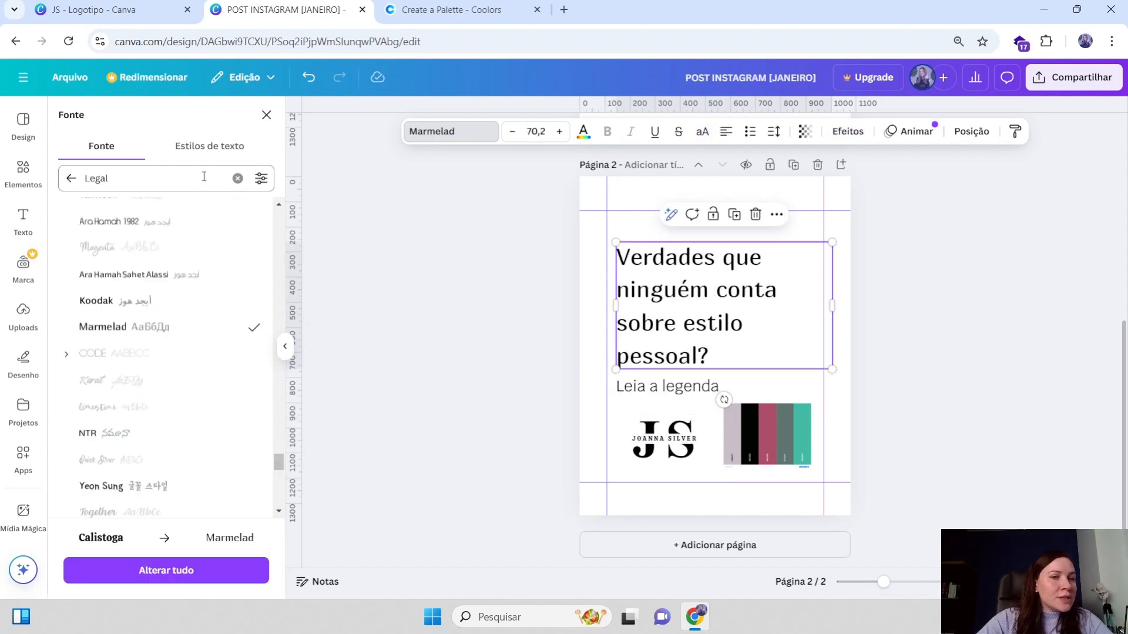
{"action": "left_click", "coordinate": [238, 178]}
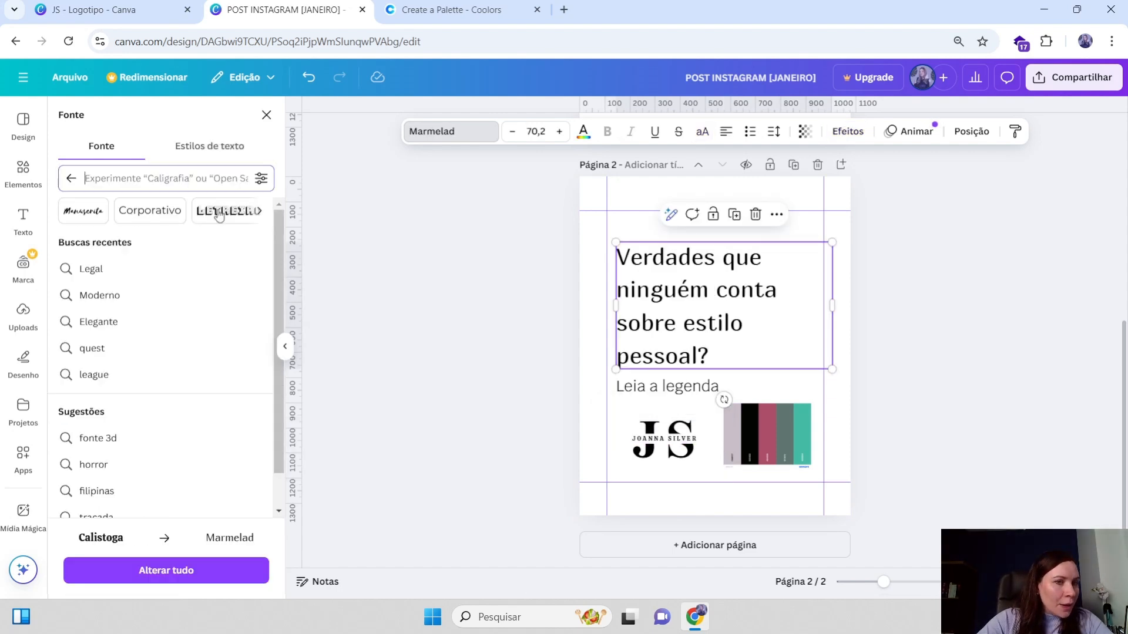
{"action": "left_click", "coordinate": [259, 211]}
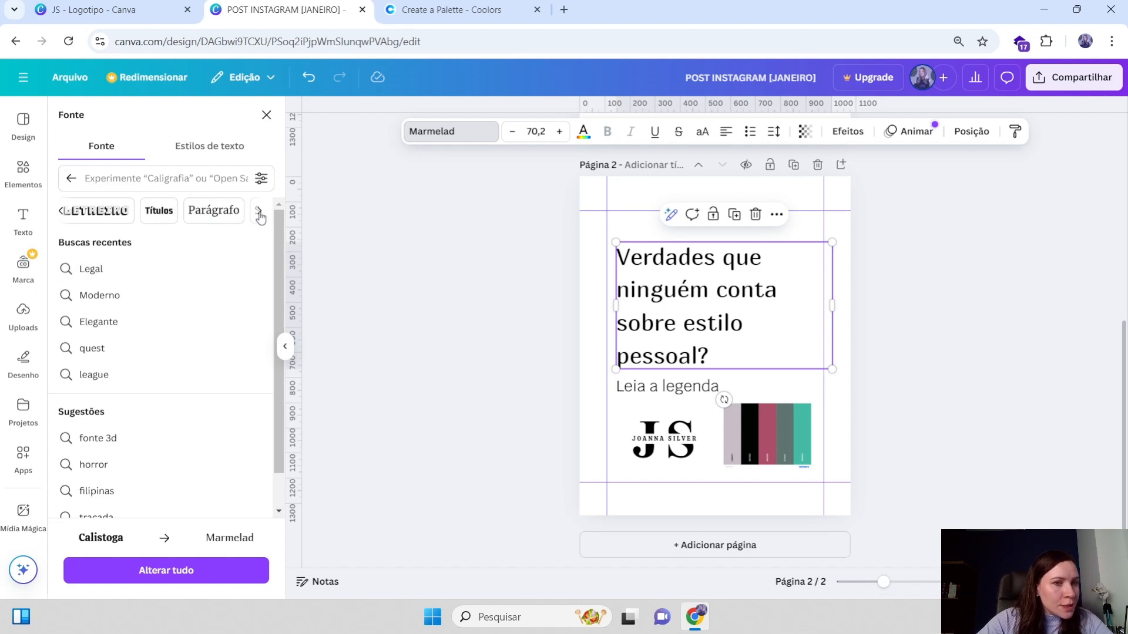
{"action": "left_click", "coordinate": [260, 211]}
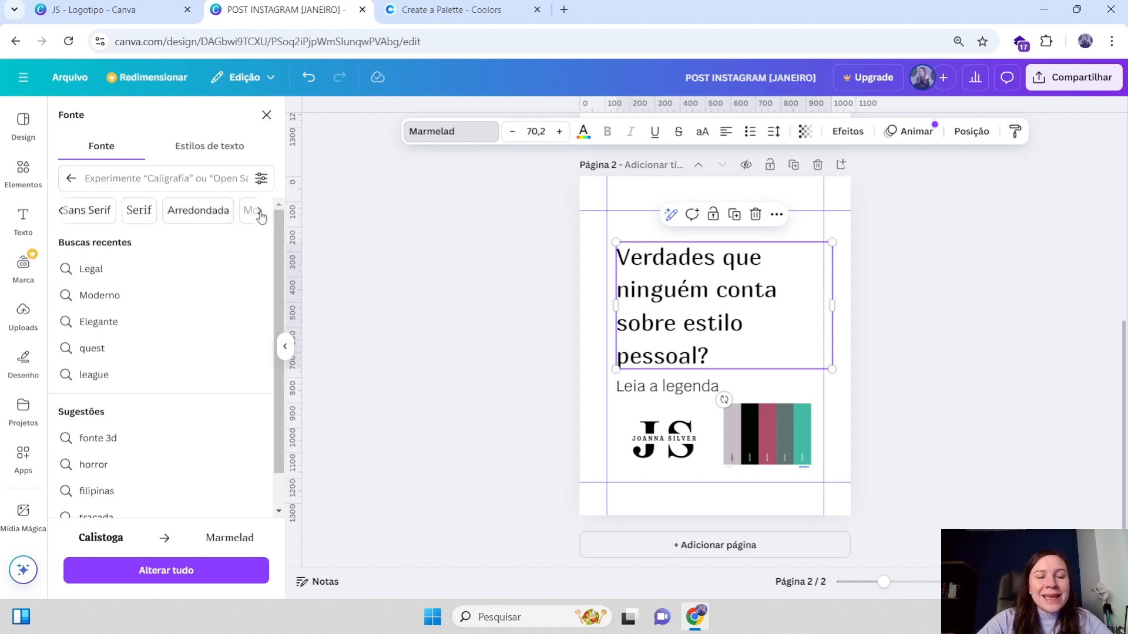
{"action": "left_click", "coordinate": [259, 211]}
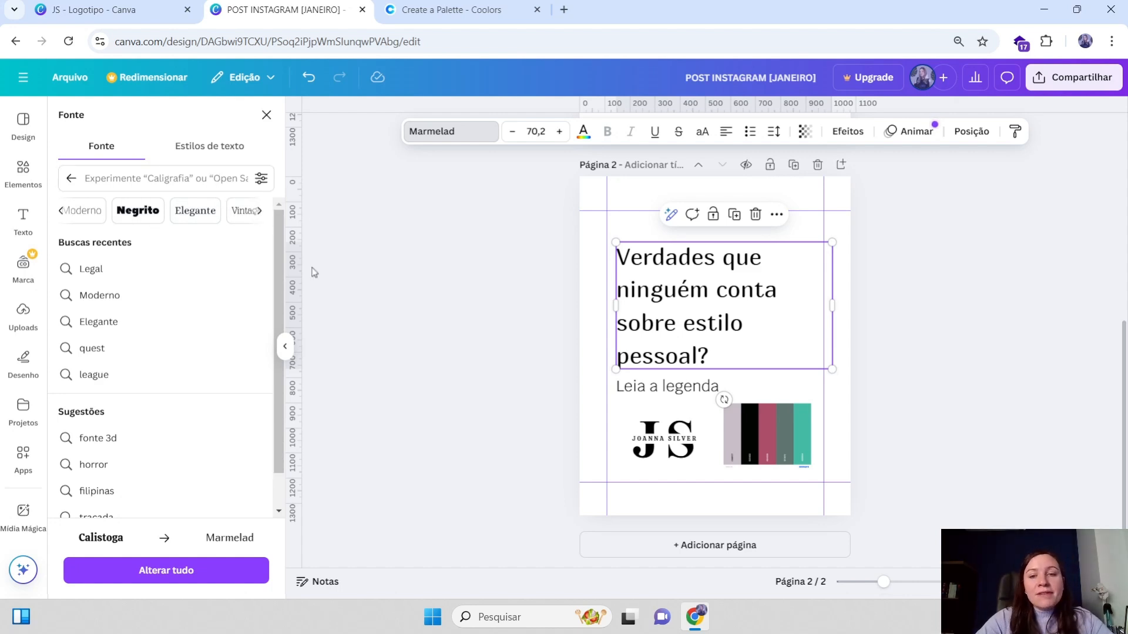
{"action": "left_click", "coordinate": [61, 211]}
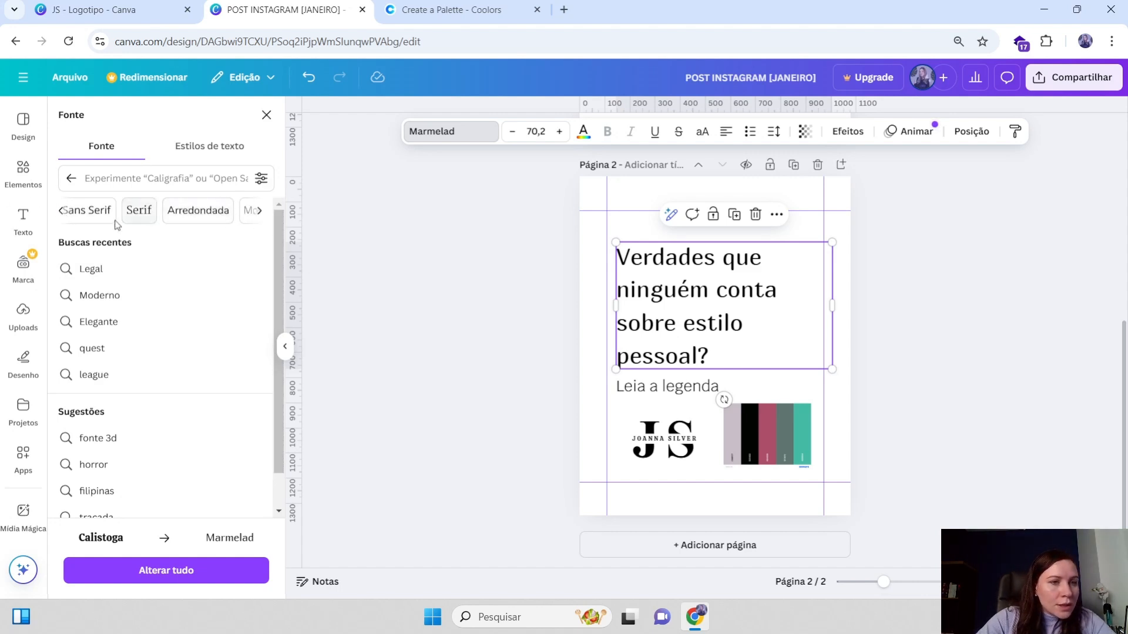
{"action": "left_click", "coordinate": [61, 211]}
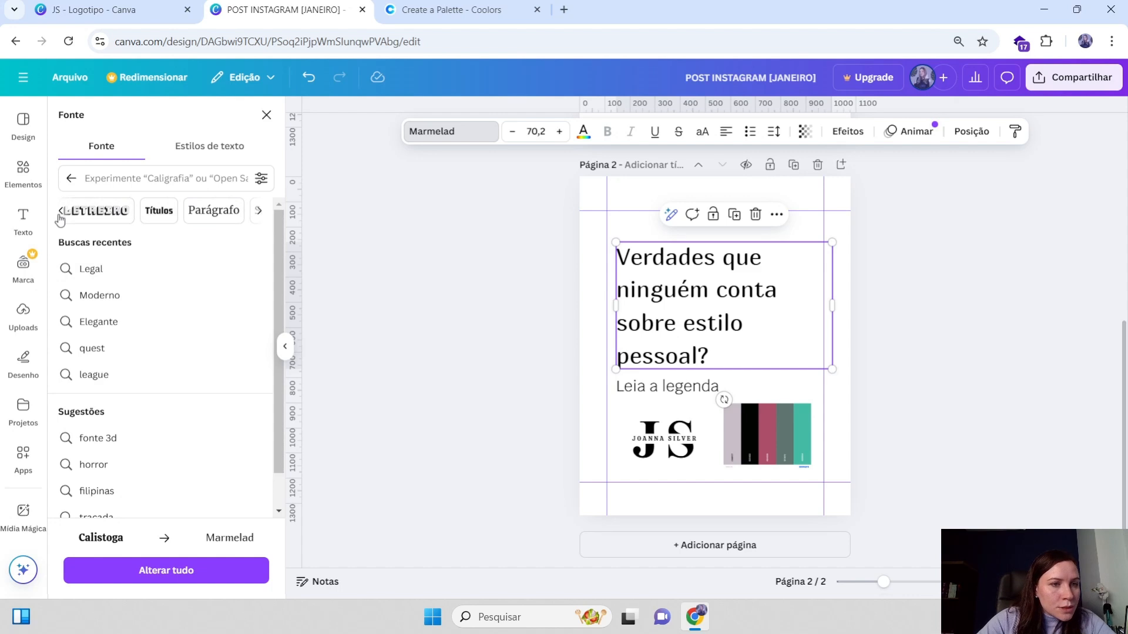
{"action": "left_click", "coordinate": [61, 210]}
{"action": "left_click", "coordinate": [117, 210]}
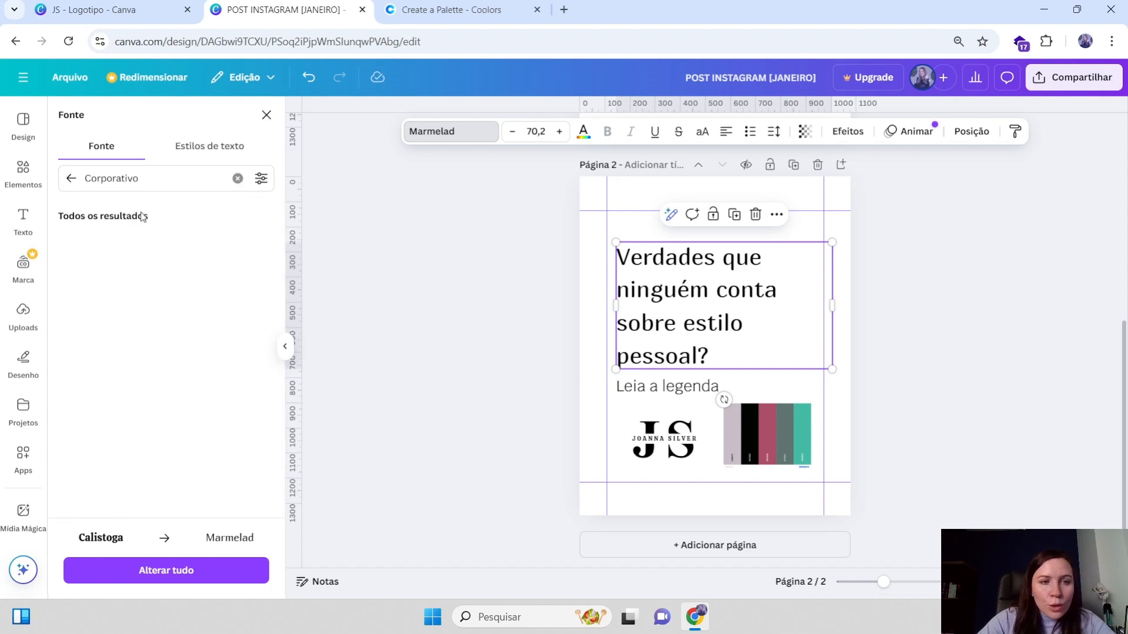
Try Canva Sans, Readex Pro and Murecho as the heading's font
{"action": "scroll", "coordinate": [147, 329], "scroll_direction": "down", "scroll_amount": 2}
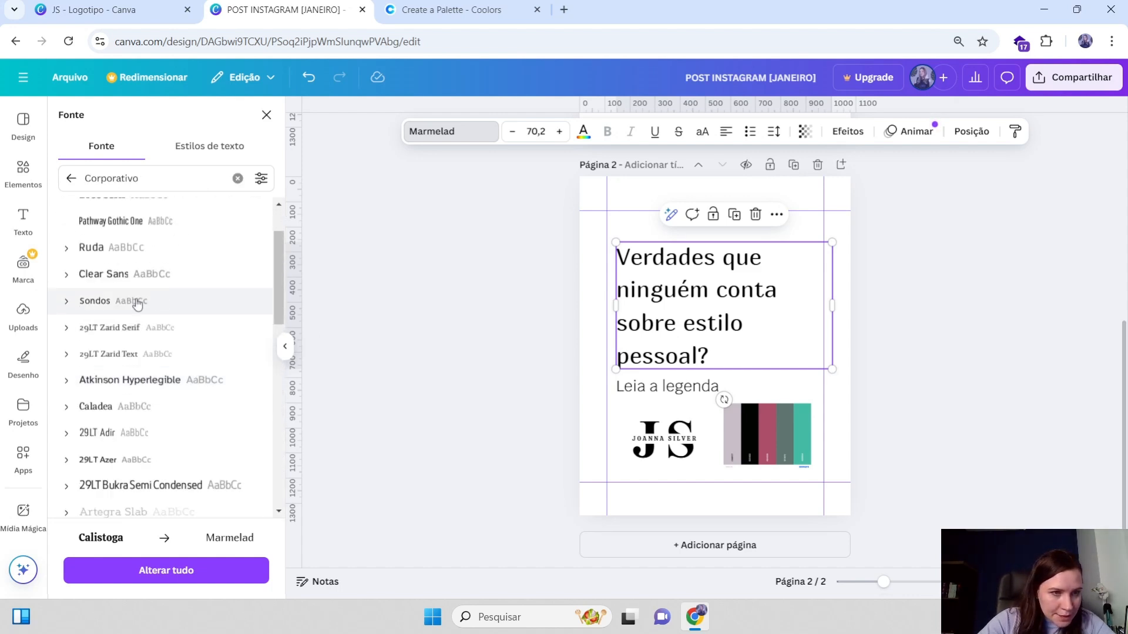
{"action": "scroll", "coordinate": [134, 288], "scroll_direction": "down", "scroll_amount": 5}
{"action": "scroll", "coordinate": [139, 302], "scroll_direction": "down", "scroll_amount": 5}
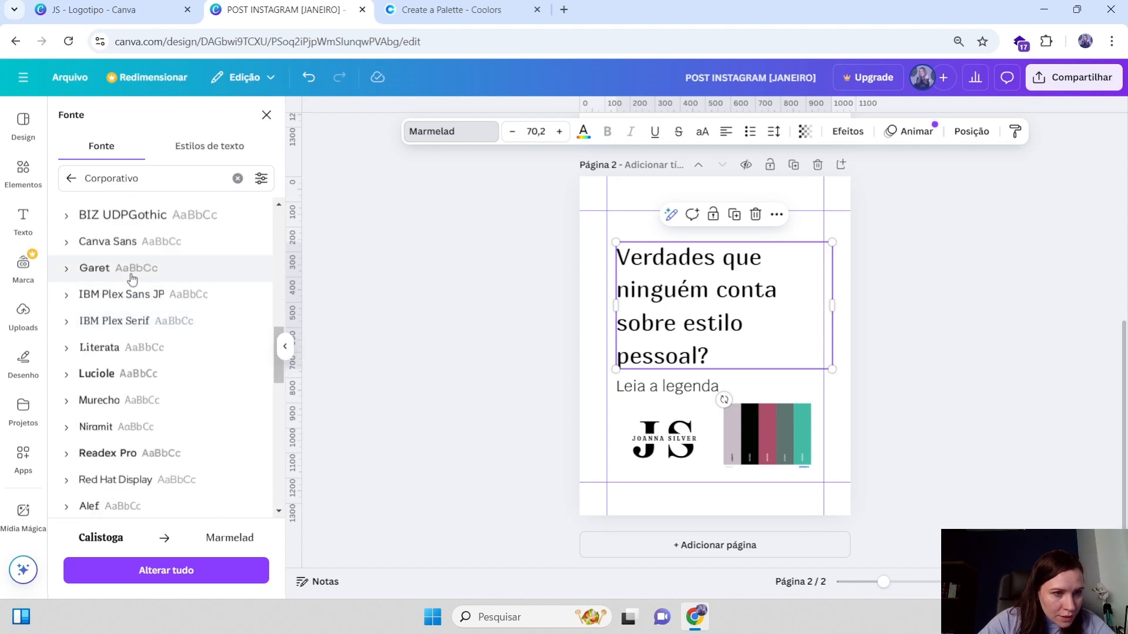
{"action": "left_click", "coordinate": [152, 243]}
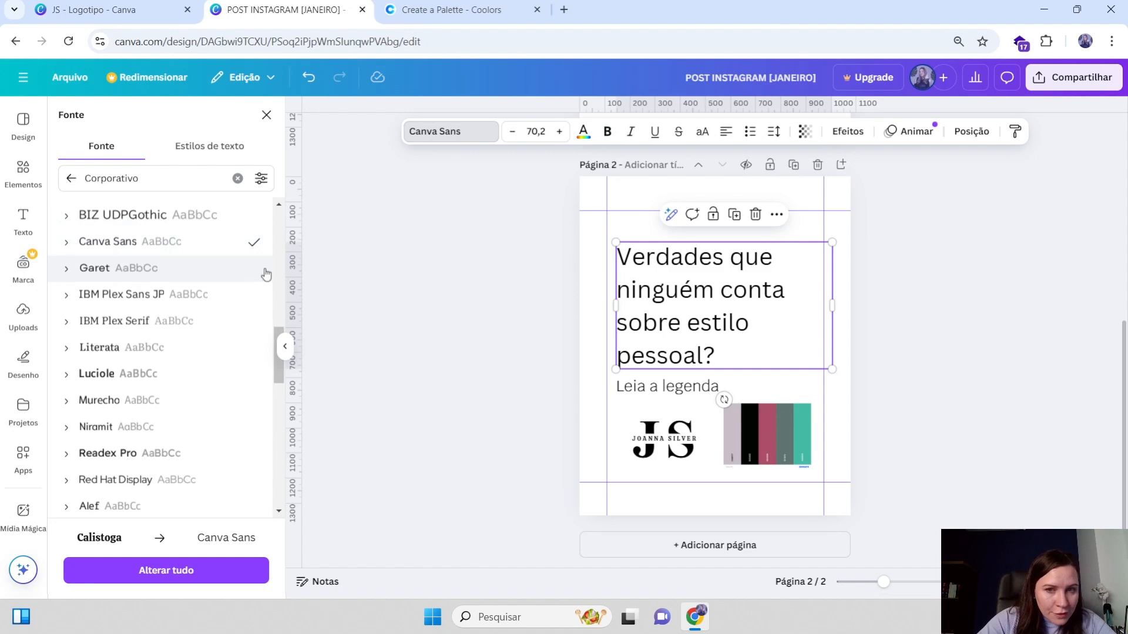
{"action": "scroll", "coordinate": [171, 347], "scroll_direction": "down", "scroll_amount": 1}
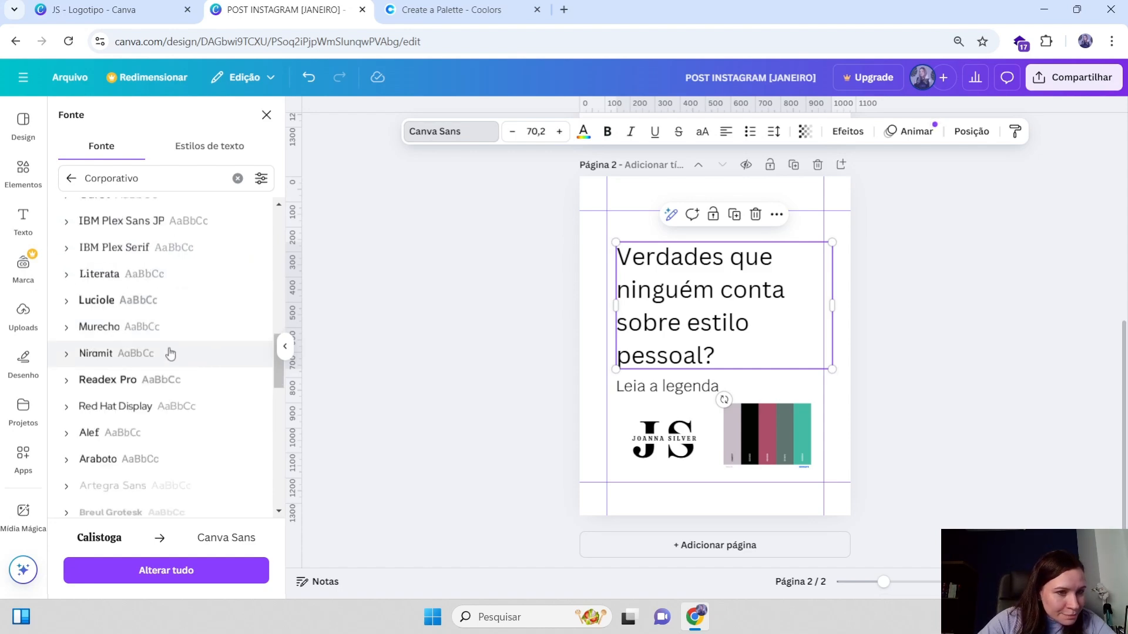
{"action": "left_click", "coordinate": [129, 380]}
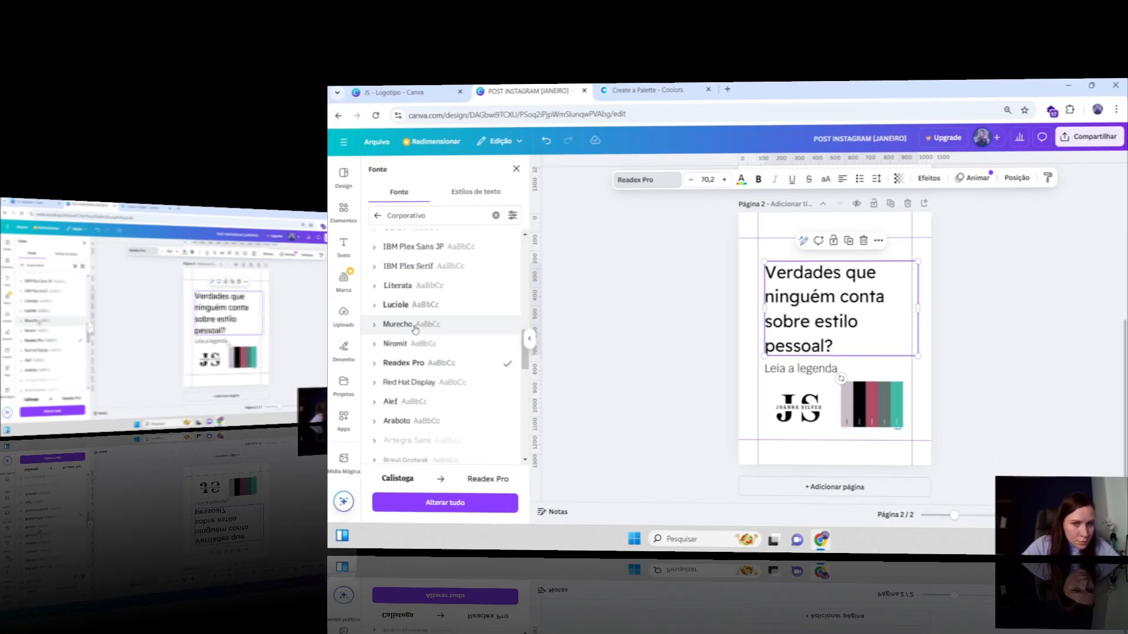
{"action": "left_click", "coordinate": [116, 328]}
Try PT Serif, Zawgyi and Orienta as the heading's font
{"action": "scroll", "coordinate": [141, 344], "scroll_direction": "down", "scroll_amount": 3}
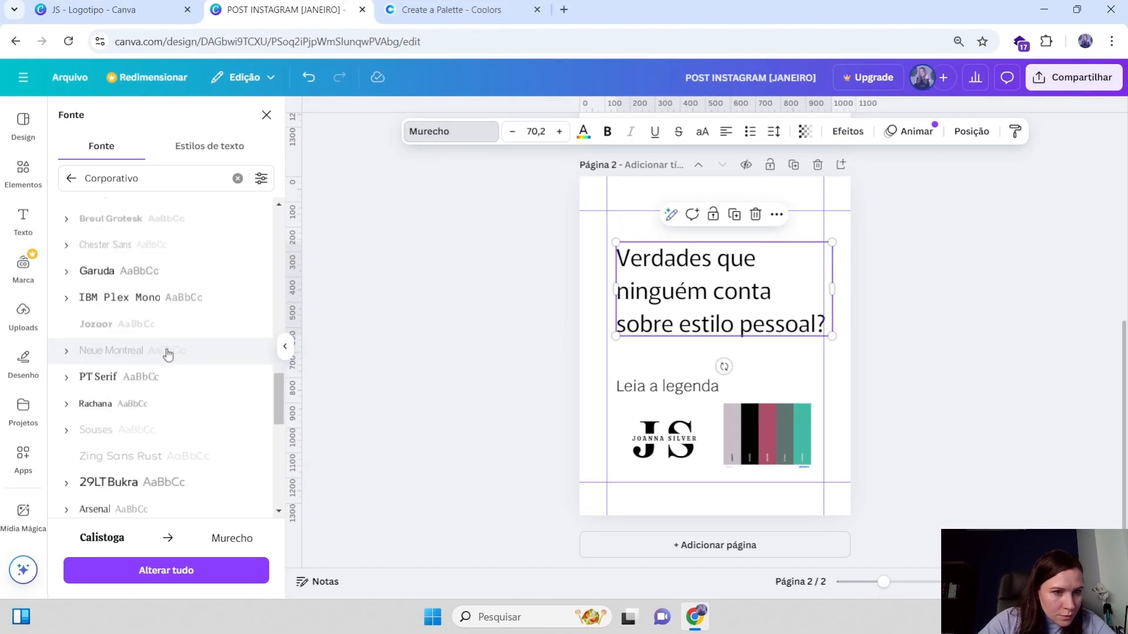
{"action": "left_click", "coordinate": [139, 352]}
{"action": "scroll", "coordinate": [159, 346], "scroll_direction": "down", "scroll_amount": 5}
{"action": "scroll", "coordinate": [134, 352], "scroll_direction": "down", "scroll_amount": 3}
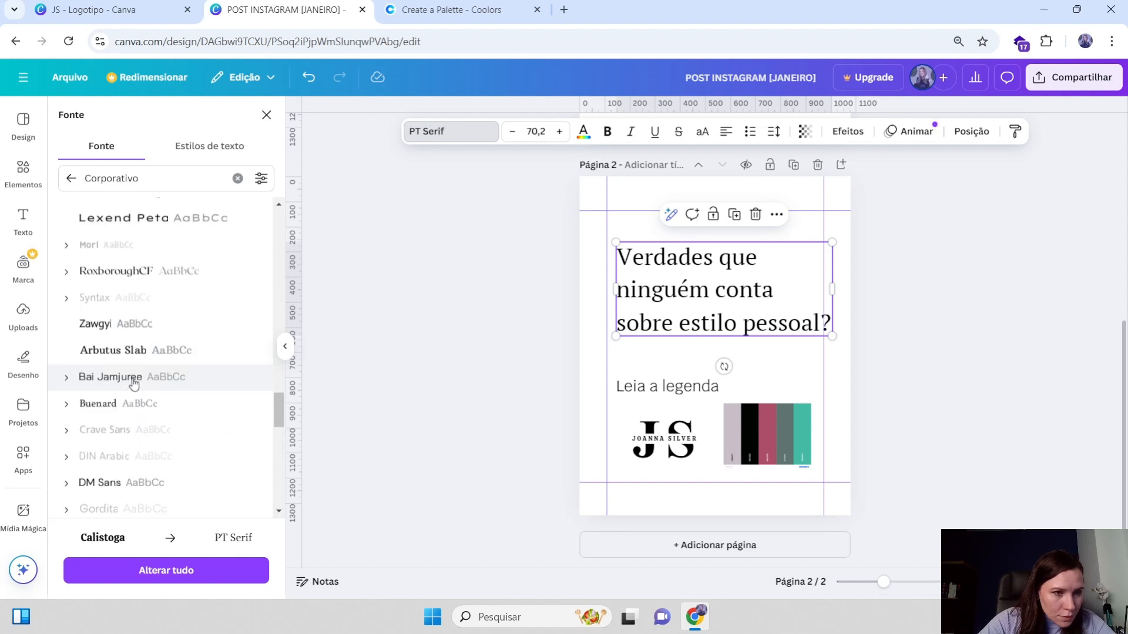
{"action": "left_click", "coordinate": [133, 325]}
{"action": "scroll", "coordinate": [131, 346], "scroll_direction": "down", "scroll_amount": 5}
{"action": "left_click", "coordinate": [125, 328]}
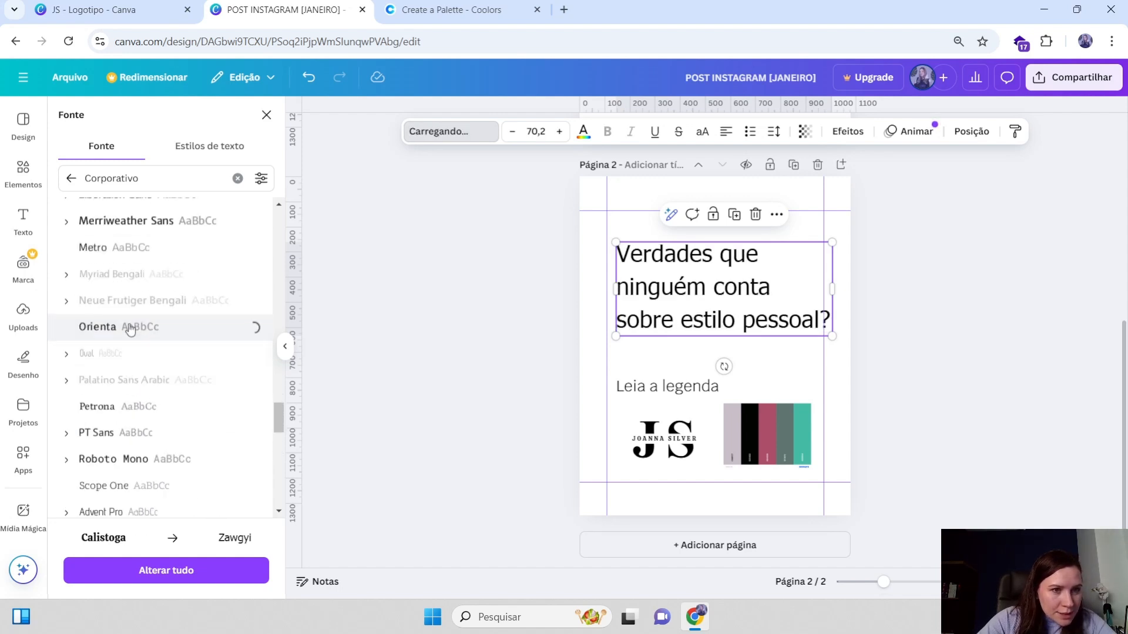
Try Noto Serif and further Corporativo fonts on the heading
{"action": "scroll", "coordinate": [141, 376], "scroll_direction": "down", "scroll_amount": 8}
{"action": "scroll", "coordinate": [118, 353], "scroll_direction": "down", "scroll_amount": 2}
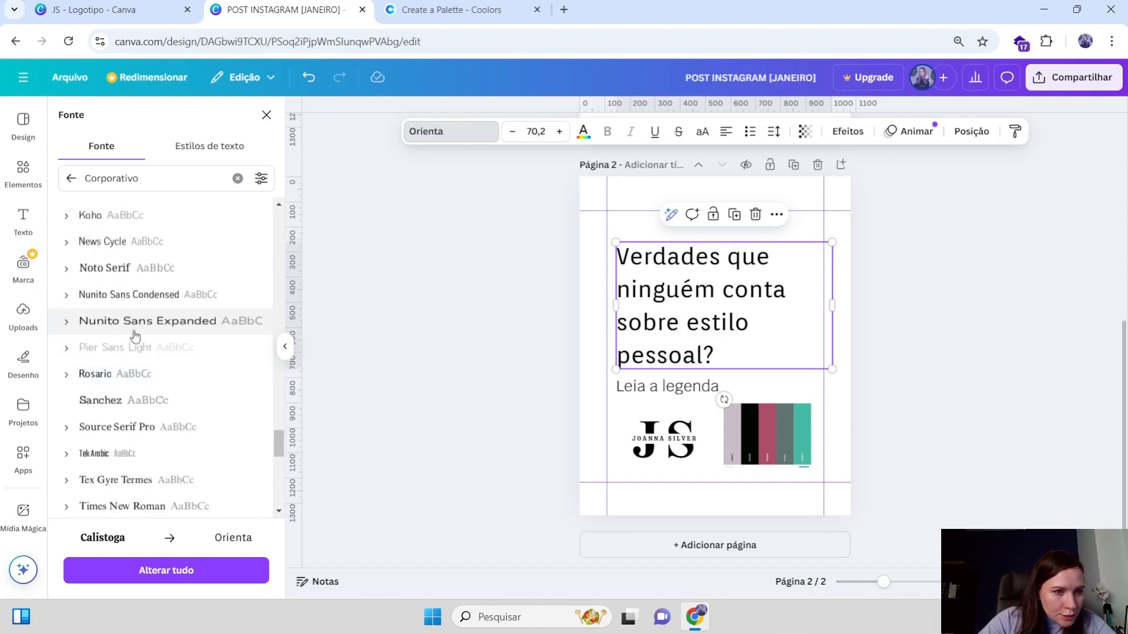
{"action": "left_click", "coordinate": [141, 267]}
{"action": "scroll", "coordinate": [129, 288], "scroll_direction": "down", "scroll_amount": 5}
{"action": "left_click", "coordinate": [115, 294]}
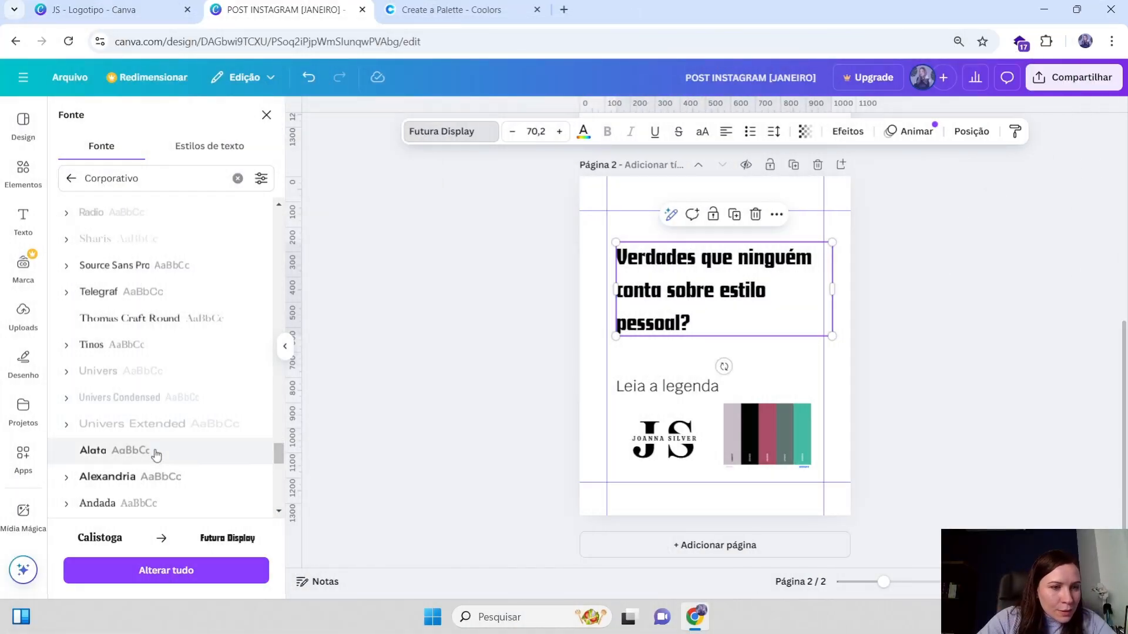
{"action": "scroll", "coordinate": [156, 455], "scroll_direction": "down", "scroll_amount": 3}
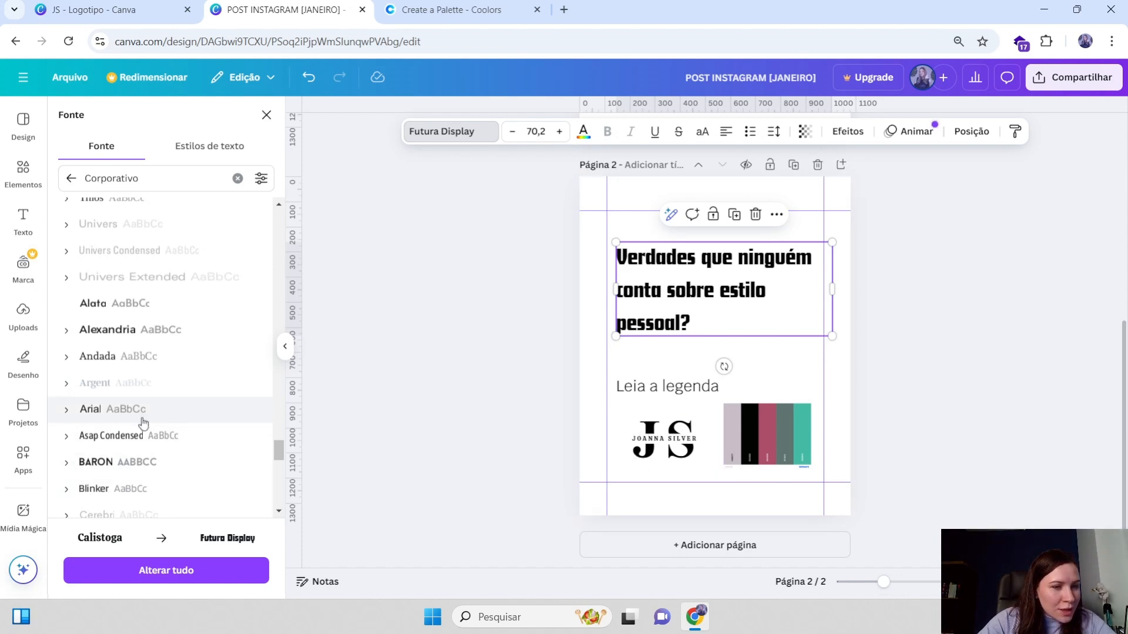
{"action": "scroll", "coordinate": [170, 390], "scroll_direction": "down", "scroll_amount": 6}
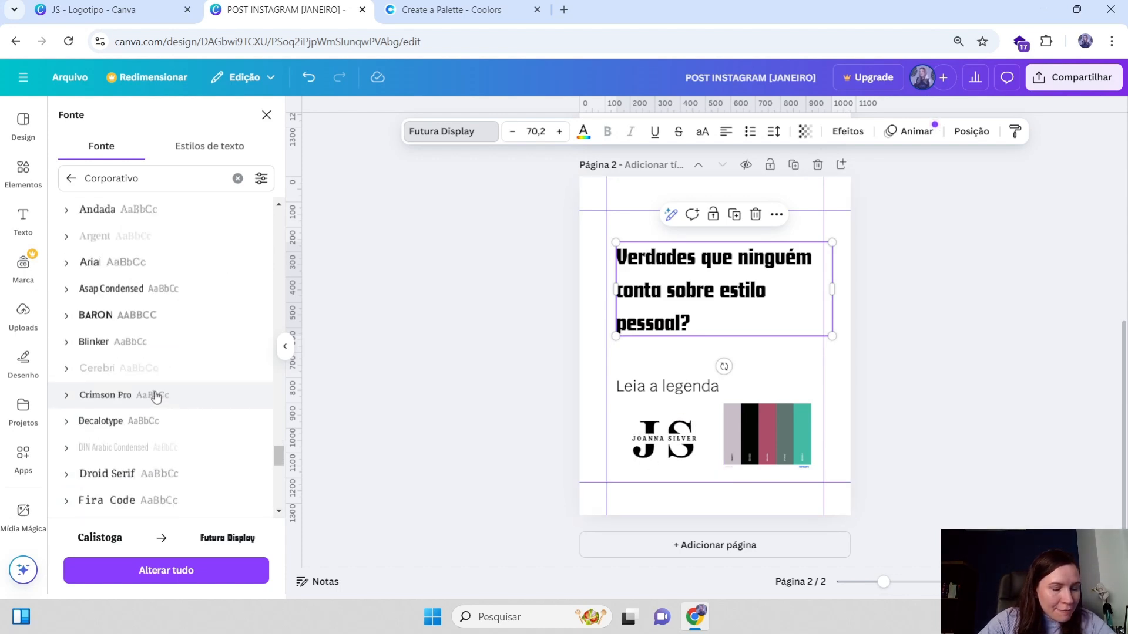
{"action": "scroll", "coordinate": [153, 397], "scroll_direction": "down", "scroll_amount": 2}
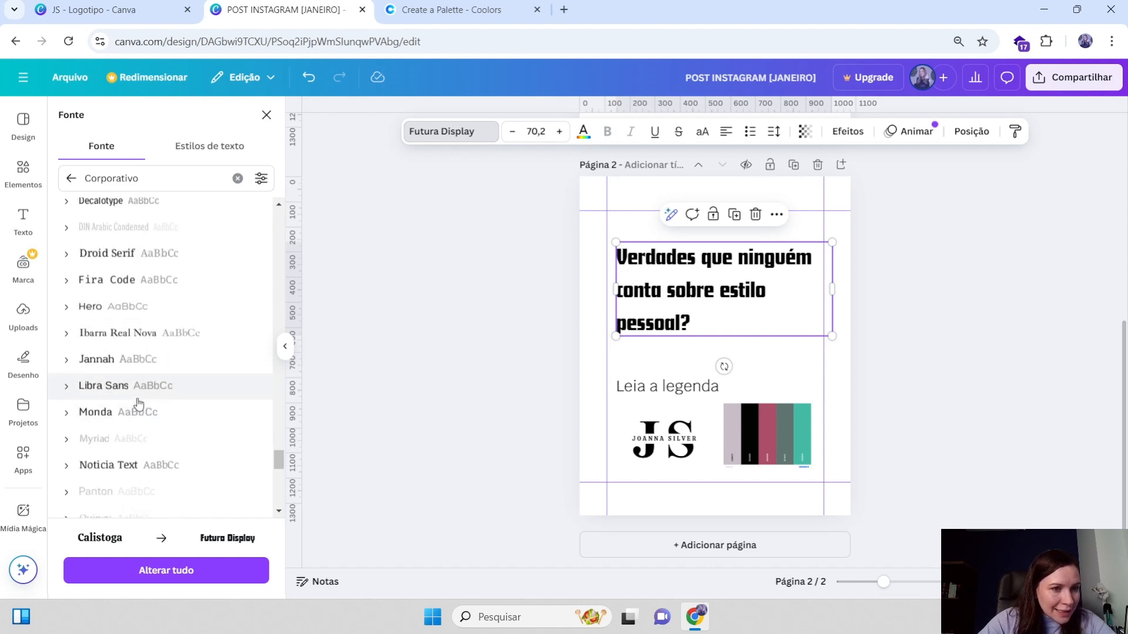
Try Jannah and then Arvo as the heading's font
{"action": "left_click", "coordinate": [119, 363]}
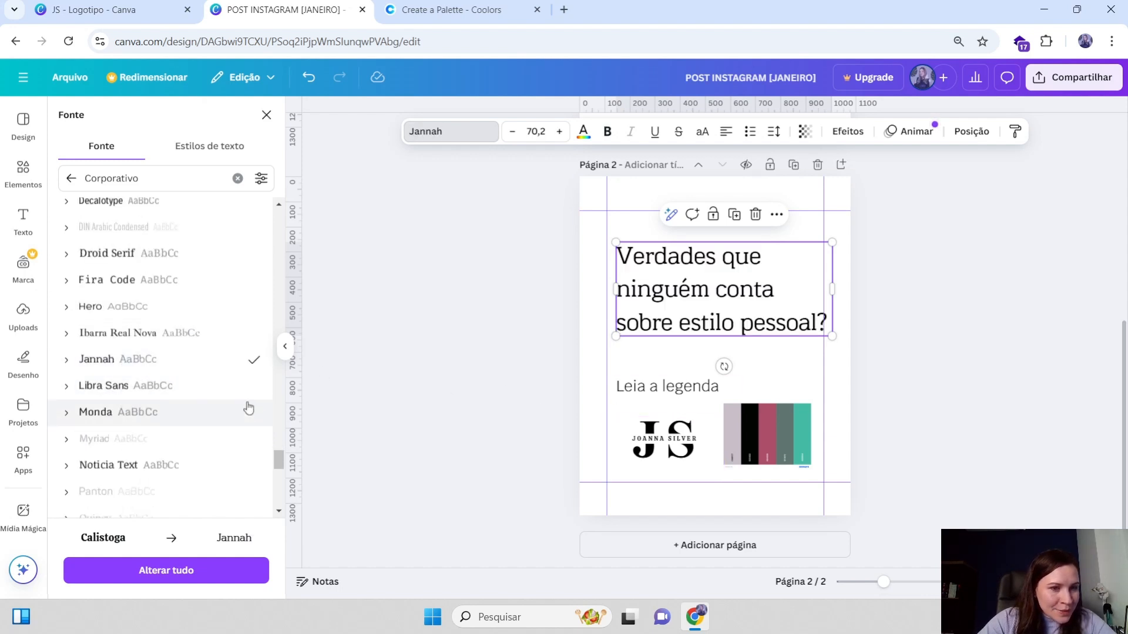
{"action": "scroll", "coordinate": [141, 432], "scroll_direction": "down", "scroll_amount": 5}
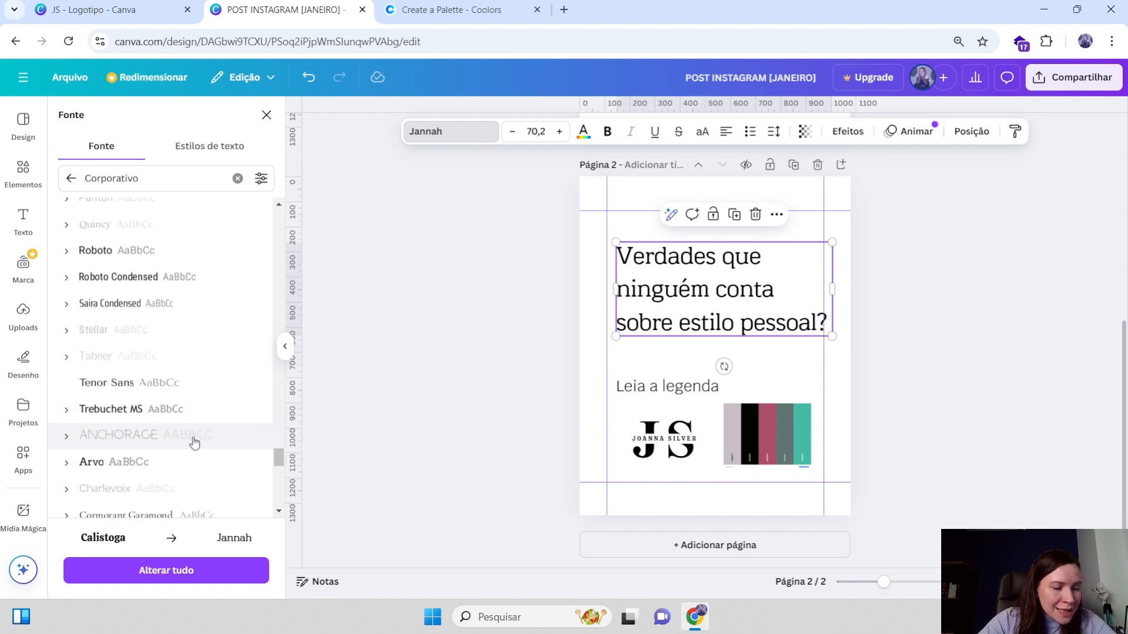
{"action": "left_click", "coordinate": [116, 463]}
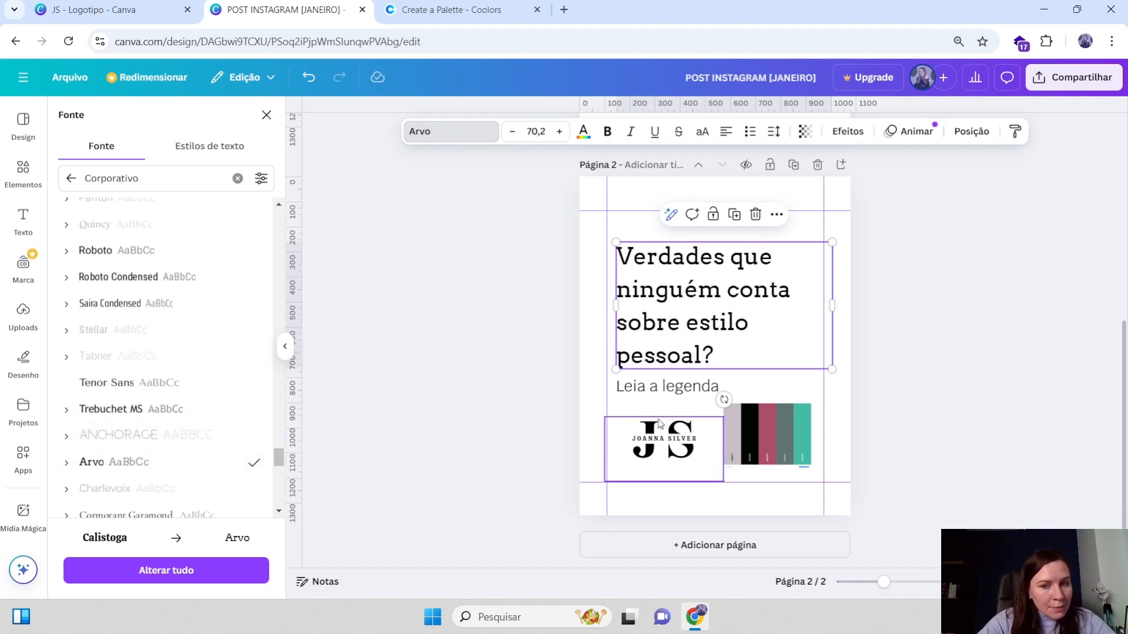
Change the page 2 heading's font to DM Serif Display
{"action": "scroll", "coordinate": [161, 448], "scroll_direction": "down", "scroll_amount": 3}
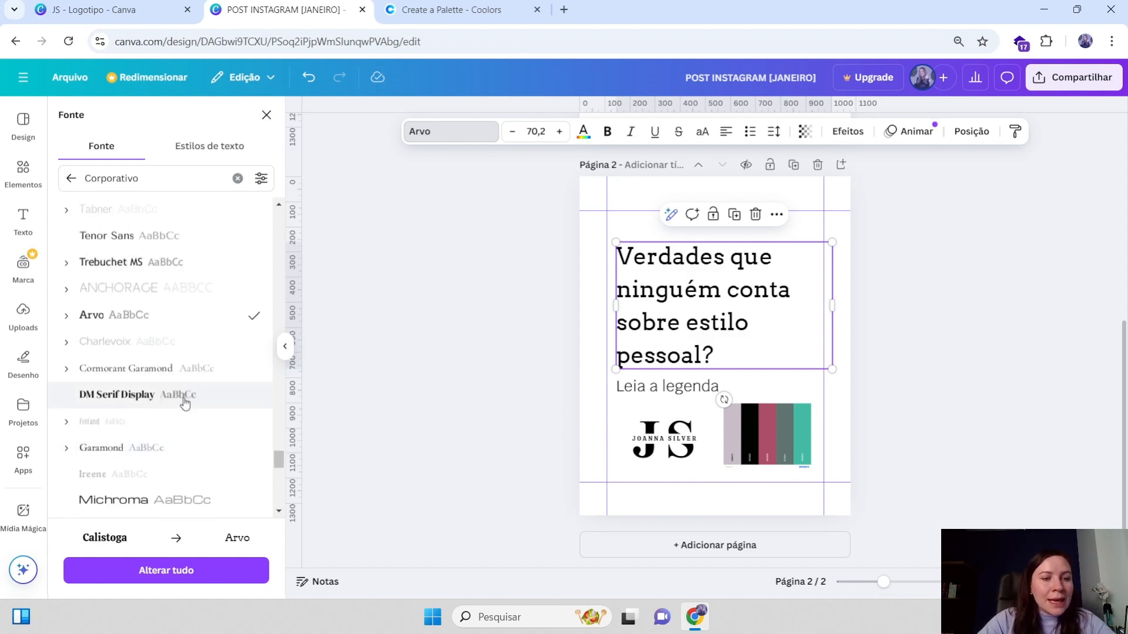
{"action": "scroll", "coordinate": [147, 353], "scroll_direction": "down", "scroll_amount": 1}
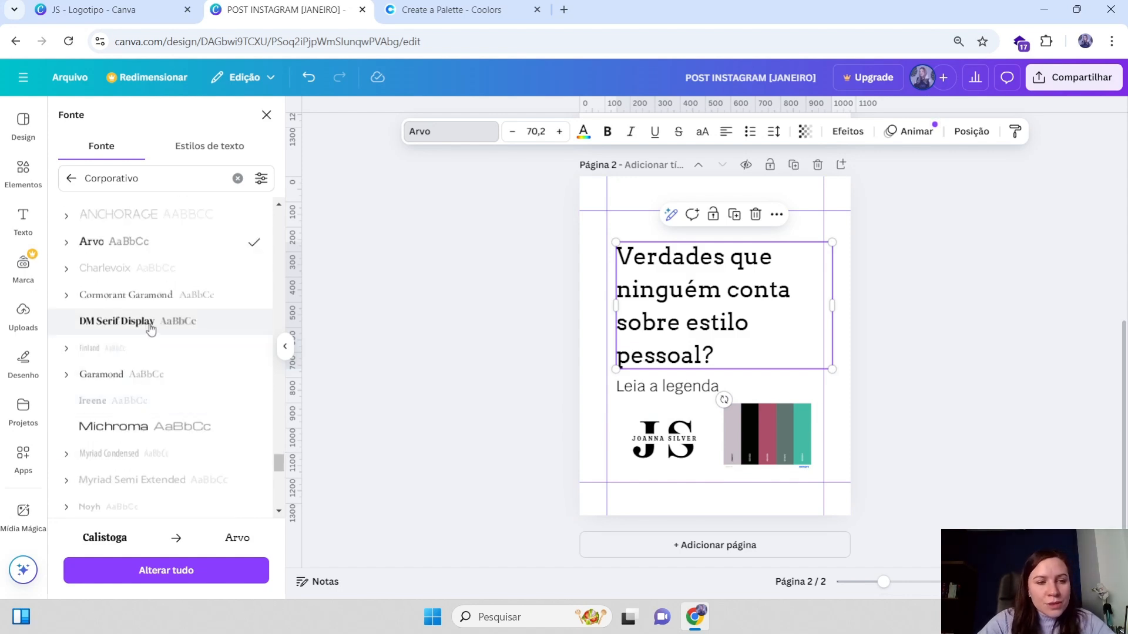
{"action": "left_click", "coordinate": [153, 328]}
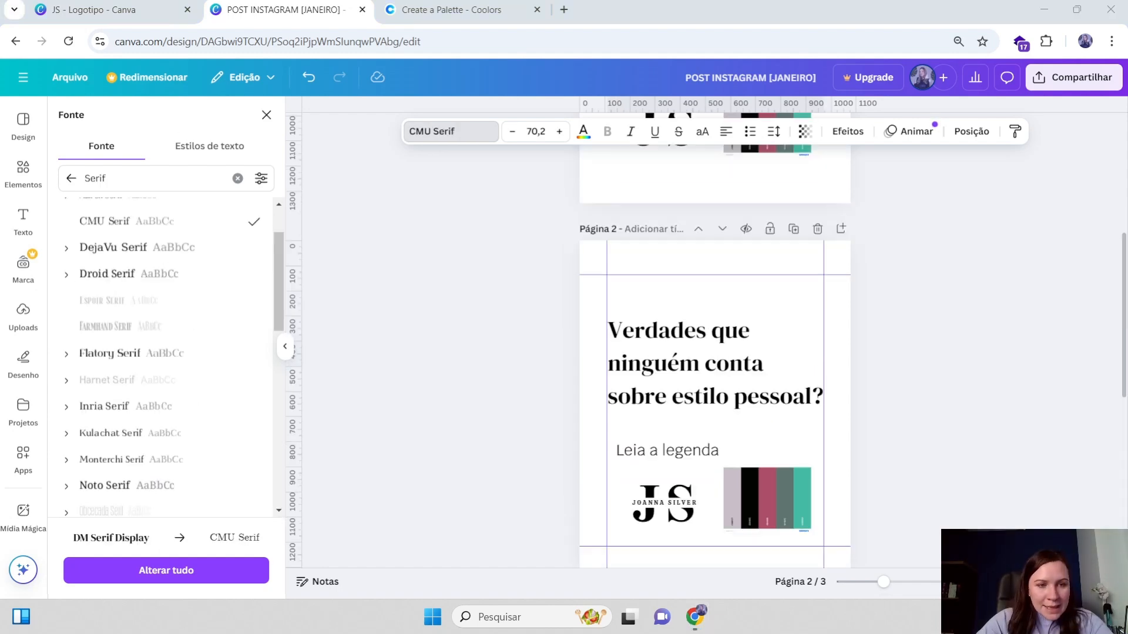
Scroll through the three pages to compare the heading fonts on each version
{"action": "scroll", "coordinate": [715, 340], "scroll_direction": "down", "scroll_amount": 1}
{"action": "scroll", "coordinate": [715, 341], "scroll_direction": "up", "scroll_amount": 2}
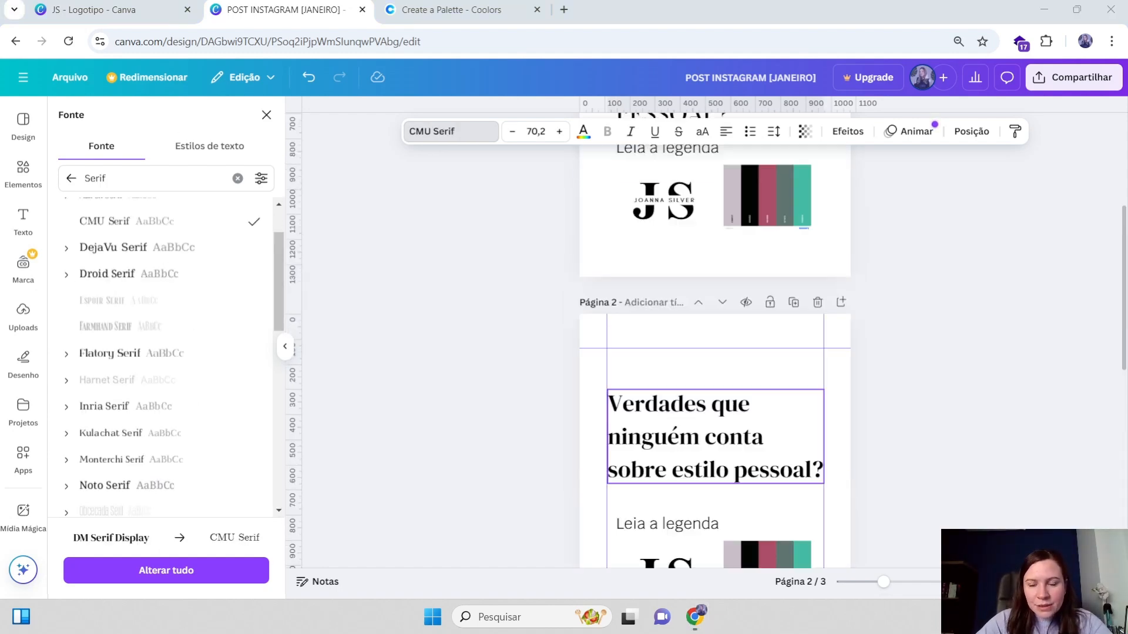
{"action": "scroll", "coordinate": [715, 340], "scroll_direction": "down", "scroll_amount": 3}
{"action": "scroll", "coordinate": [715, 364], "scroll_direction": "down", "scroll_amount": 2}
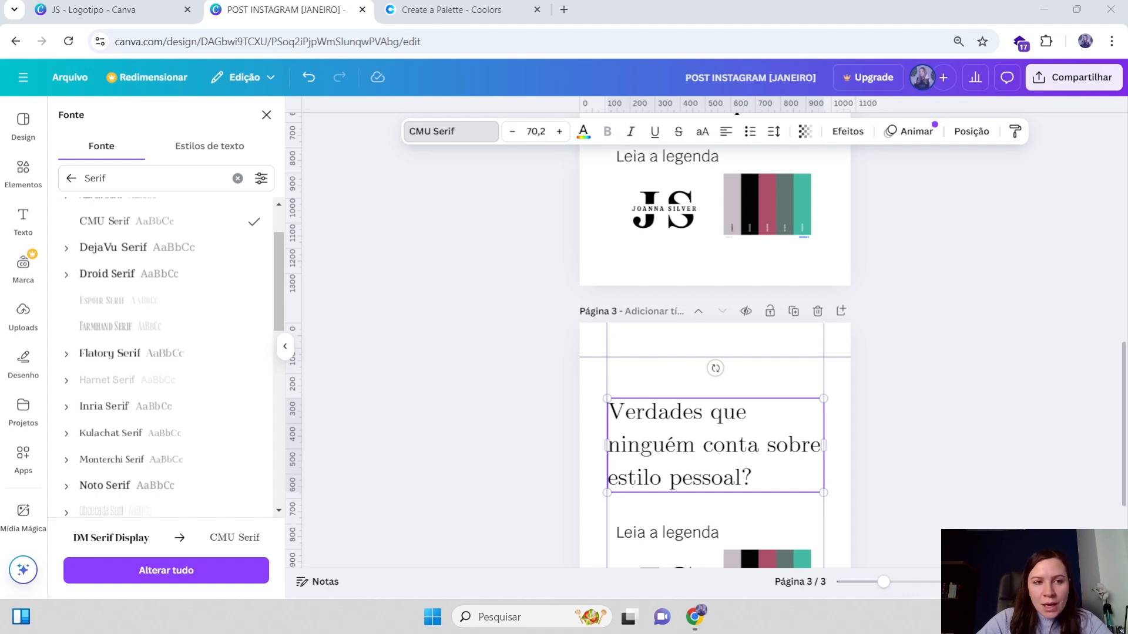
{"action": "scroll", "coordinate": [715, 364], "scroll_direction": "down", "scroll_amount": 1}
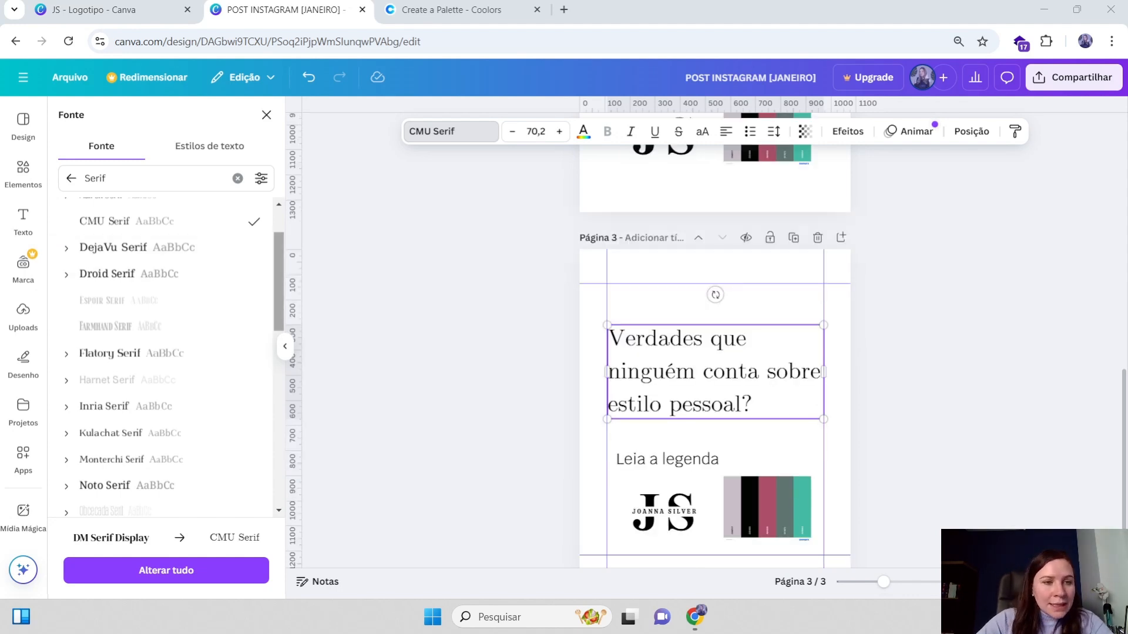
{"action": "scroll", "coordinate": [727, 353], "scroll_direction": "up", "scroll_amount": 1}
{"action": "scroll", "coordinate": [727, 353], "scroll_direction": "down", "scroll_amount": 2}
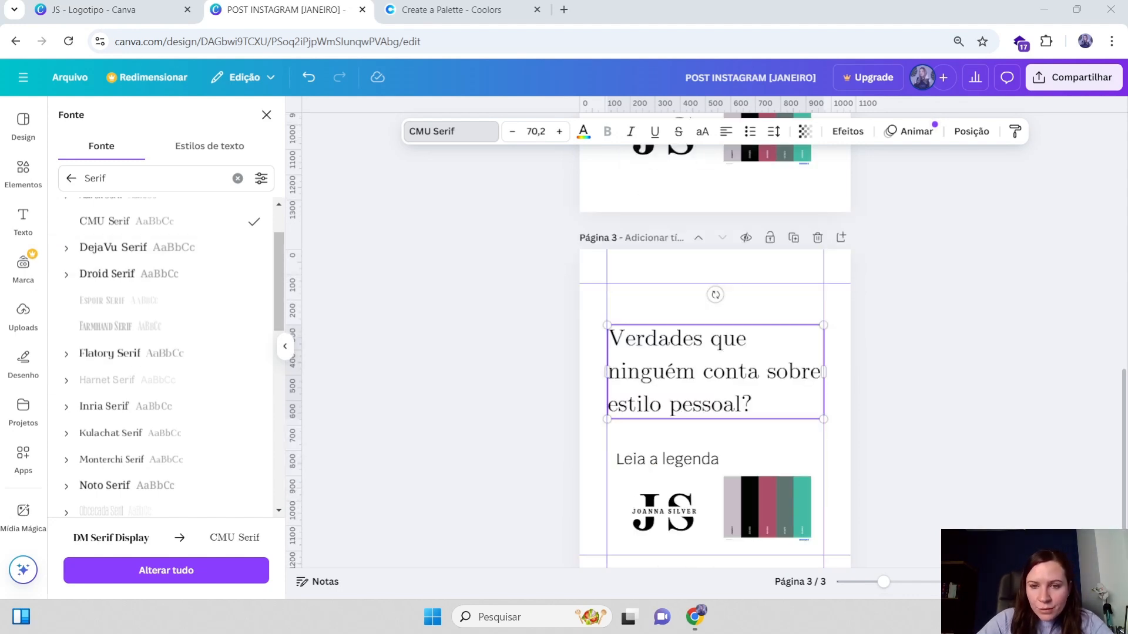
{"action": "double_click", "coordinate": [727, 314]}
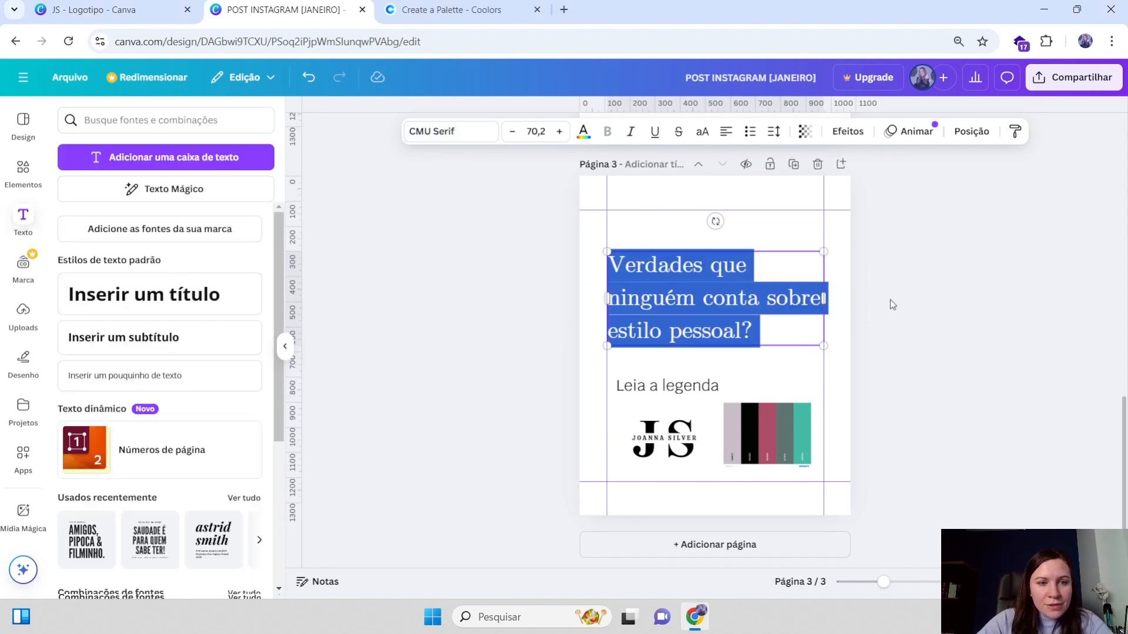
{"action": "key", "text": "Escape"}
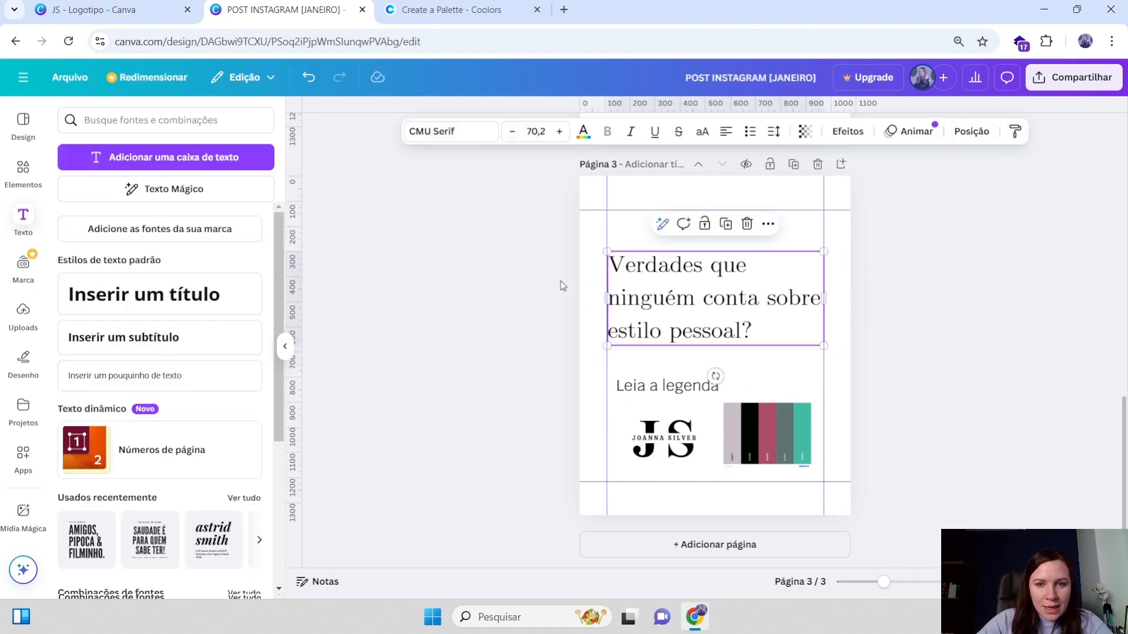
{"action": "scroll", "coordinate": [560, 286], "scroll_direction": "up", "scroll_amount": 10}
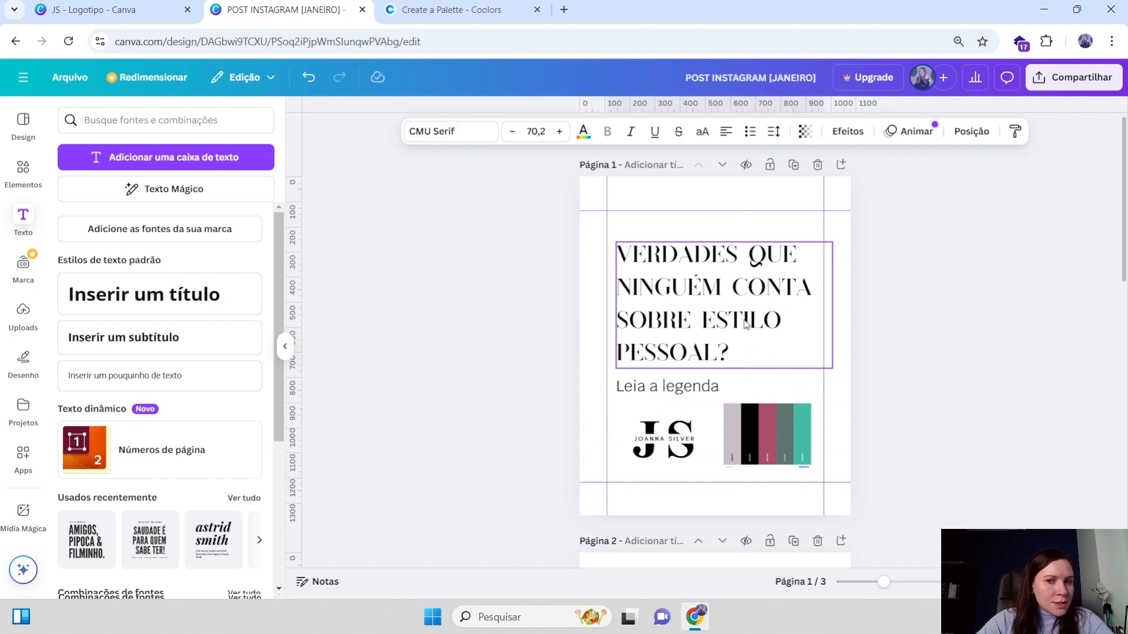
{"action": "scroll", "coordinate": [746, 325], "scroll_direction": "down", "scroll_amount": 10}
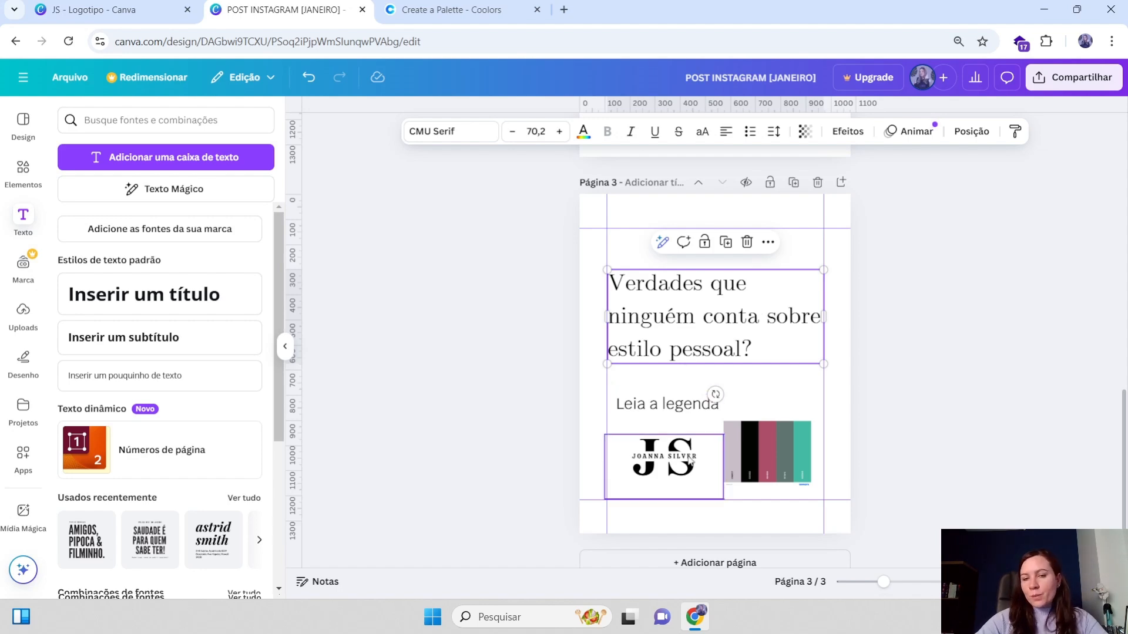
Change the page 3 heading's font to Flatory Serif
{"action": "scroll", "coordinate": [672, 309], "scroll_direction": "up", "scroll_amount": 6}
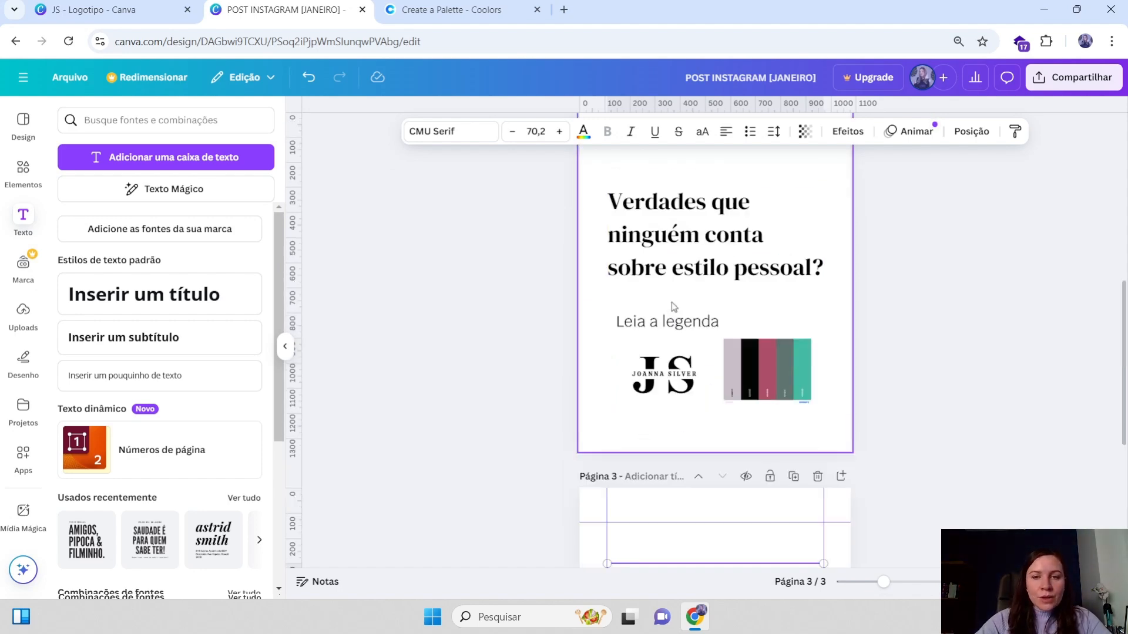
{"action": "scroll", "coordinate": [680, 301], "scroll_direction": "up", "scroll_amount": 5}
{"action": "scroll", "coordinate": [711, 317], "scroll_direction": "down", "scroll_amount": 10}
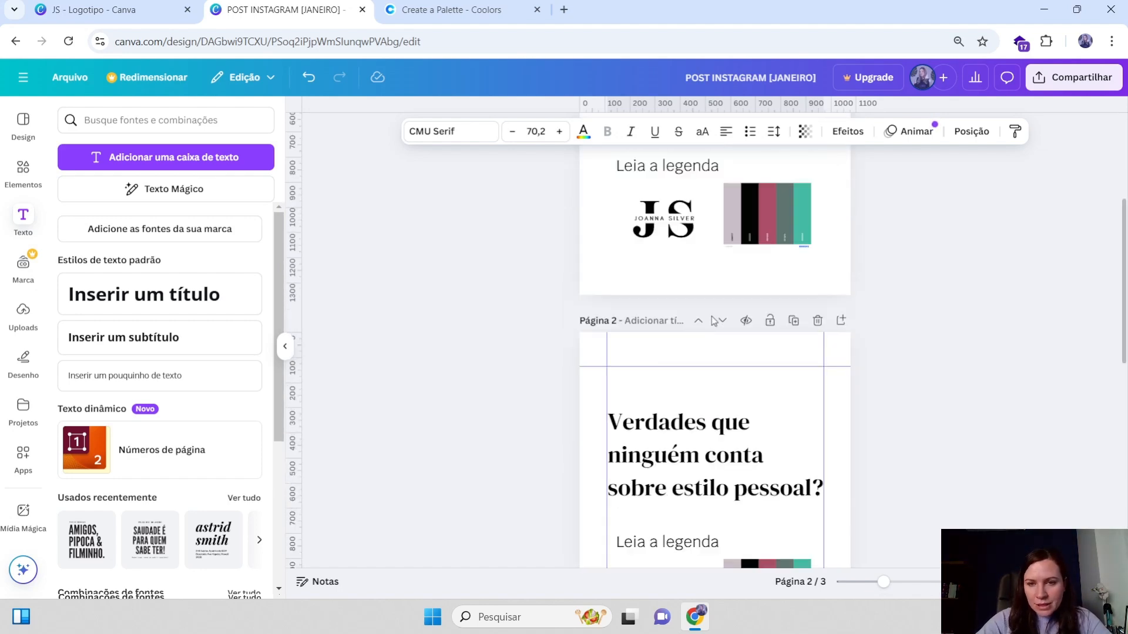
{"action": "scroll", "coordinate": [714, 331], "scroll_direction": "down", "scroll_amount": 2}
{"action": "double_click", "coordinate": [705, 294]}
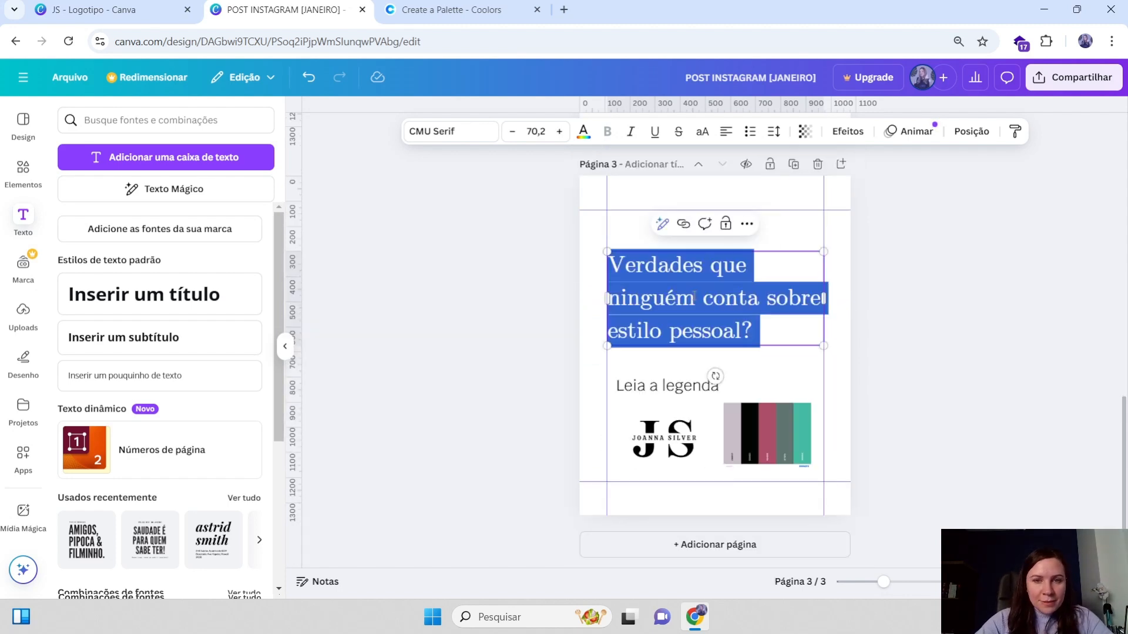
{"action": "left_click", "coordinate": [993, 275]}
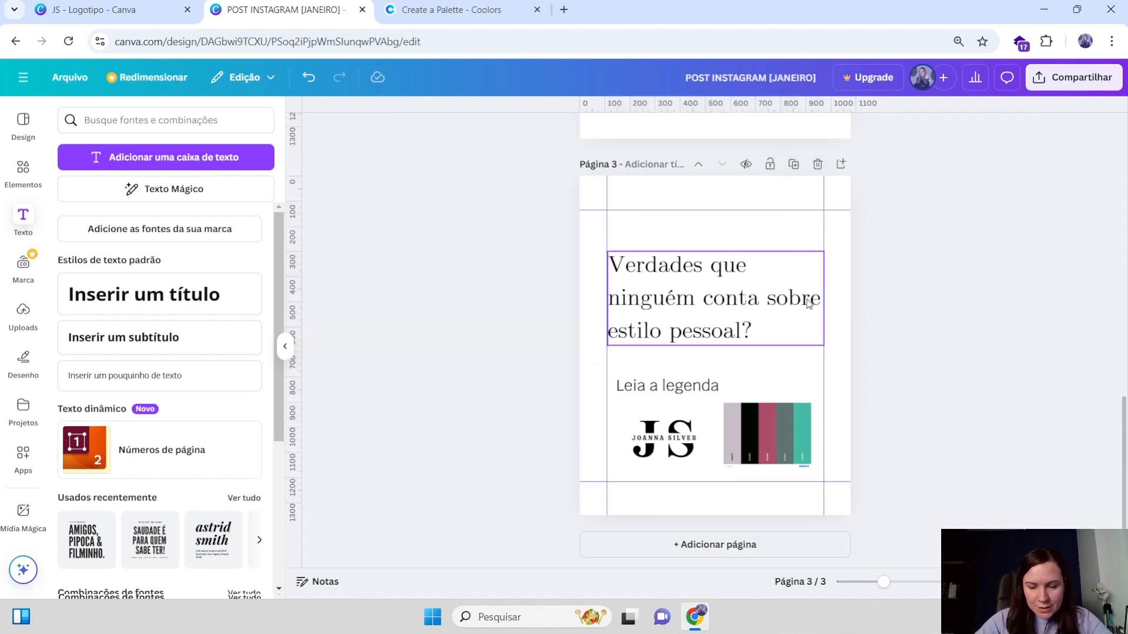
{"action": "left_click", "coordinate": [739, 298]}
{"action": "left_click", "coordinate": [448, 132]}
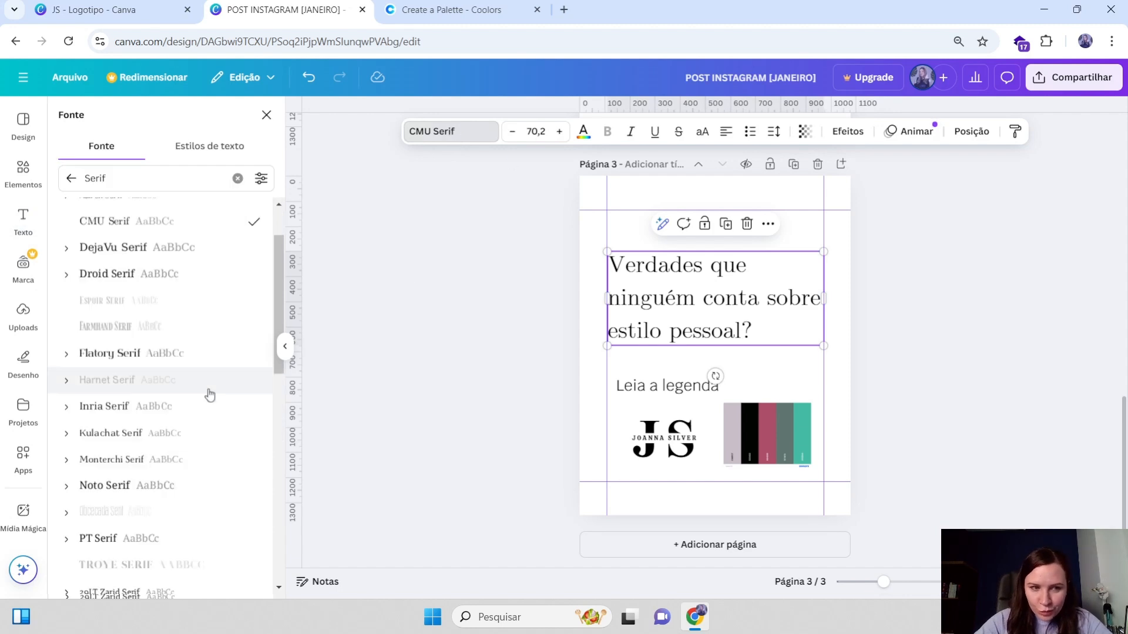
{"action": "left_click", "coordinate": [167, 353]}
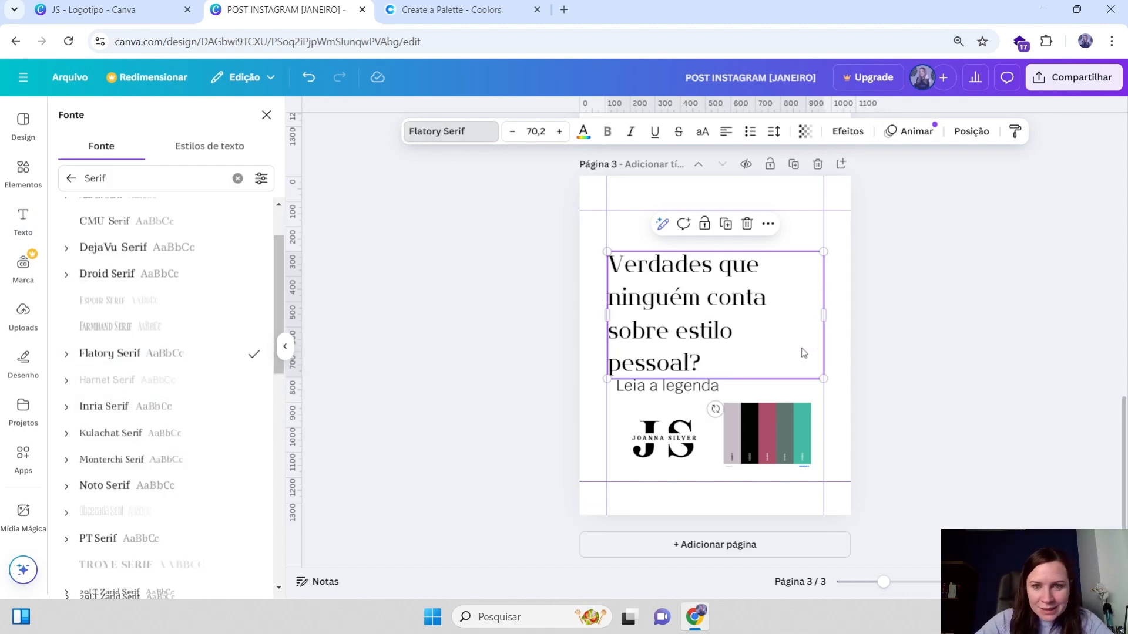
Resize the page 3 heading box and move the subtitle up just beneath the heading
{"action": "mouse_move", "coordinate": [824, 315]}
{"action": "left_mouse_down"}
{"action": "mouse_move", "coordinate": [851, 315]}
{"action": "mouse_move", "coordinate": [834, 304]}
{"action": "left_mouse_up"}
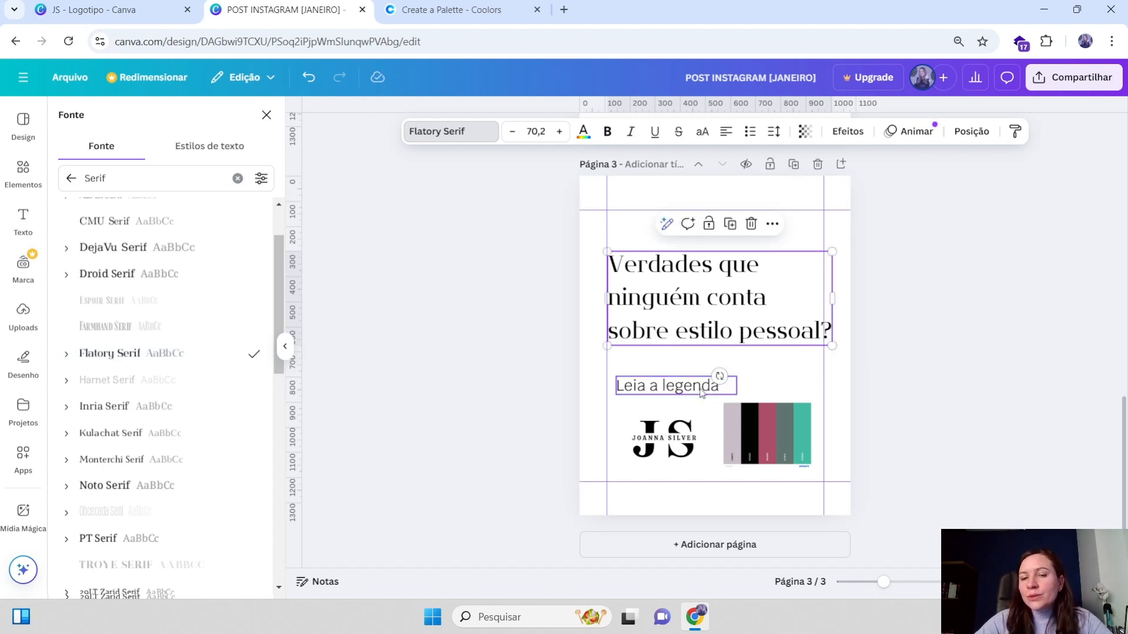
{"action": "left_click_drag", "start_coordinate": [702, 391], "coordinate": [694, 376]}
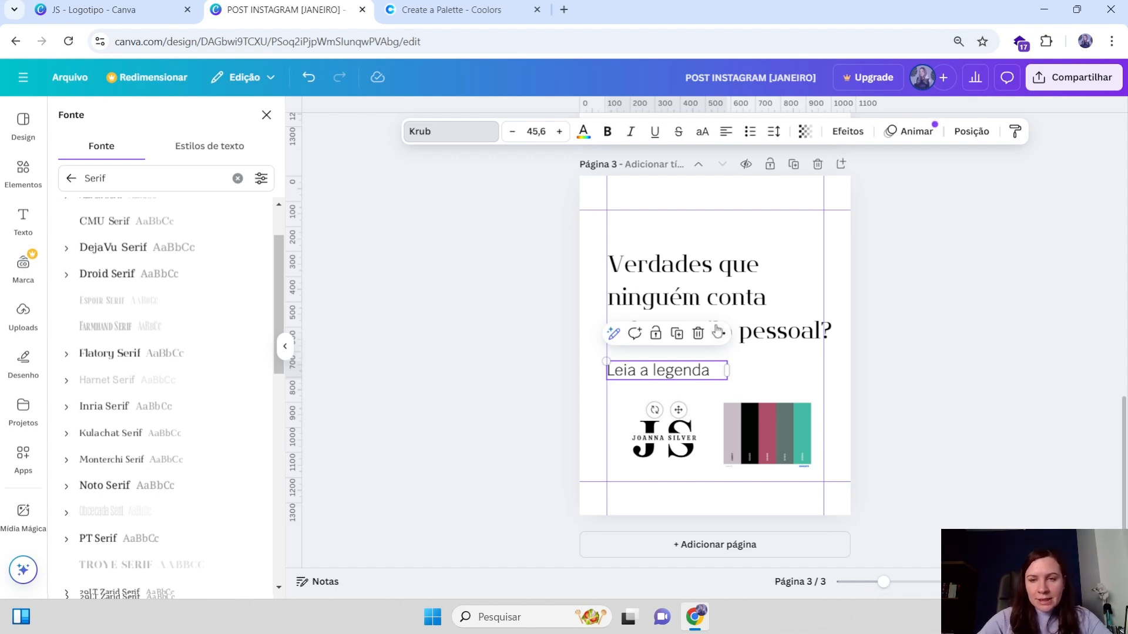
{"action": "left_click", "coordinate": [745, 307]}
{"action": "left_click_drag", "start_coordinate": [831, 251], "coordinate": [824, 255]}
{"action": "mouse_move", "coordinate": [722, 319]}
{"action": "left_mouse_down"}
{"action": "mouse_move", "coordinate": [719, 303]}
{"action": "mouse_move", "coordinate": [720, 319]}
{"action": "left_mouse_up"}
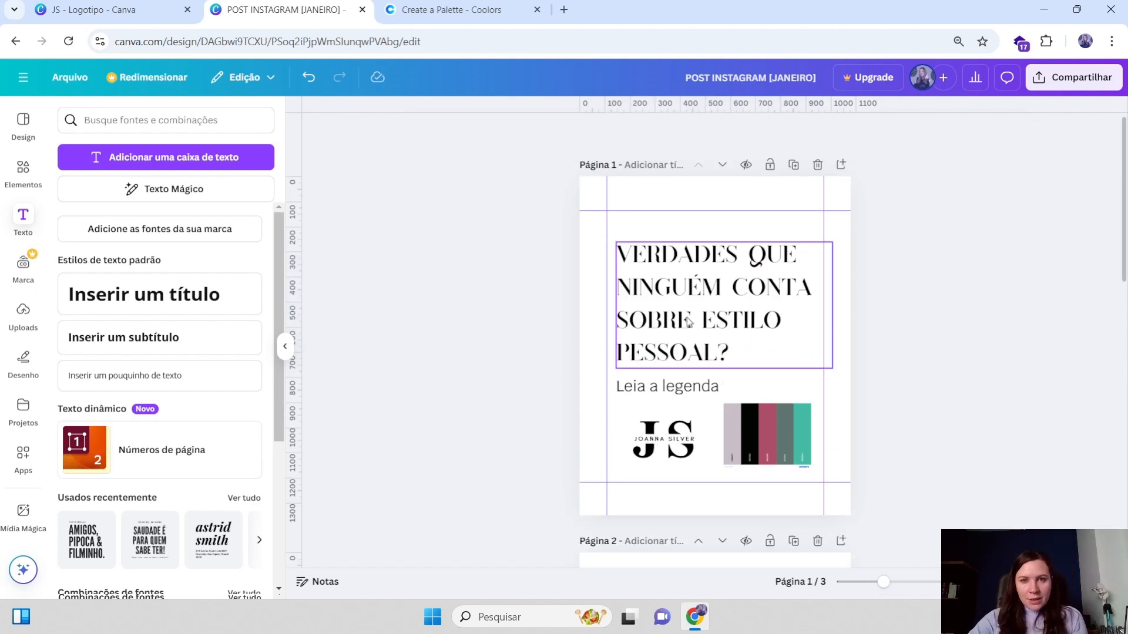
On page 1, enlarge the heading box and move the subtitle left, directly under the heading
{"action": "left_click_drag", "start_coordinate": [684, 317], "coordinate": [674, 317]}
{"action": "left_click_drag", "start_coordinate": [821, 370], "coordinate": [840, 380]}
{"action": "left_click_drag", "start_coordinate": [718, 332], "coordinate": [720, 327]}
{"action": "scroll", "coordinate": [787, 343], "scroll_direction": "down", "scroll_amount": 1}
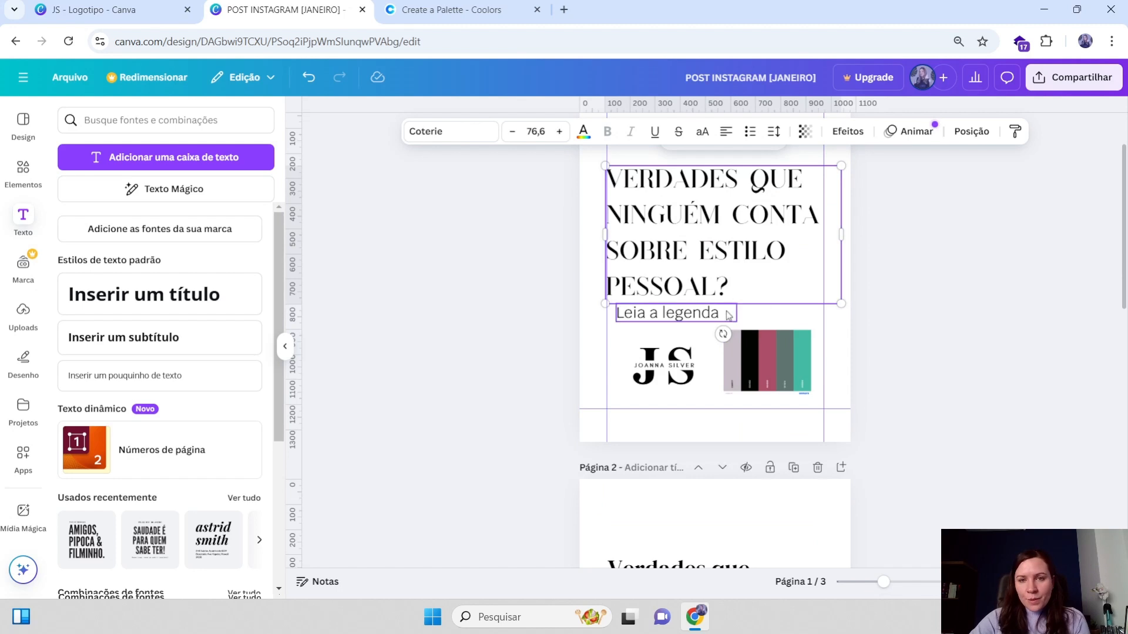
{"action": "left_click_drag", "start_coordinate": [656, 317], "coordinate": [646, 314]}
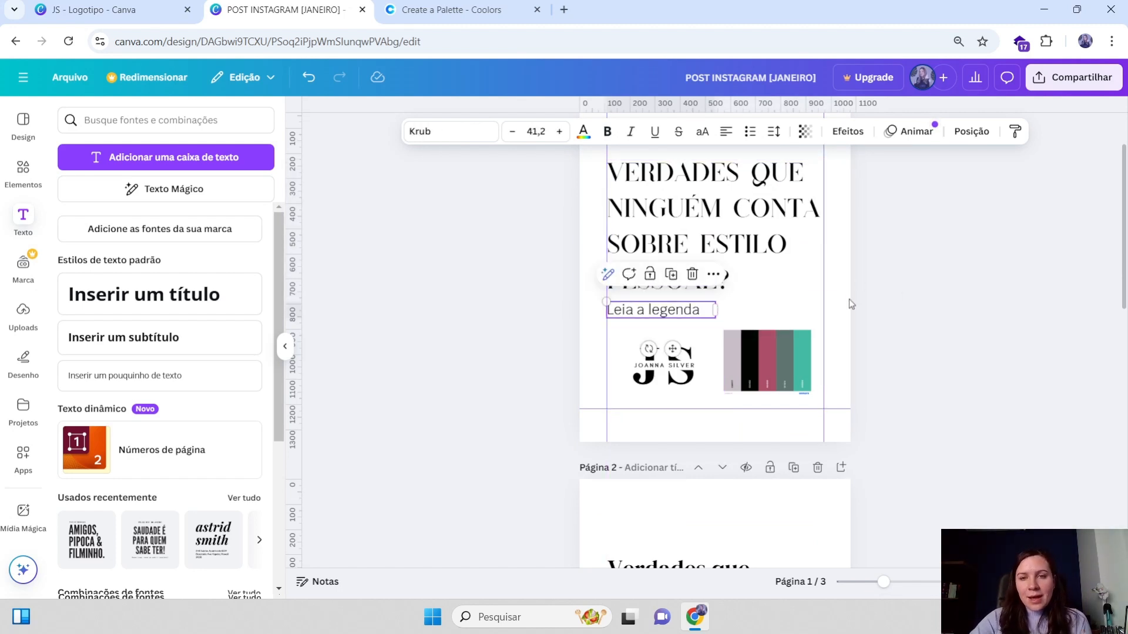
{"action": "left_click", "coordinate": [753, 285]}
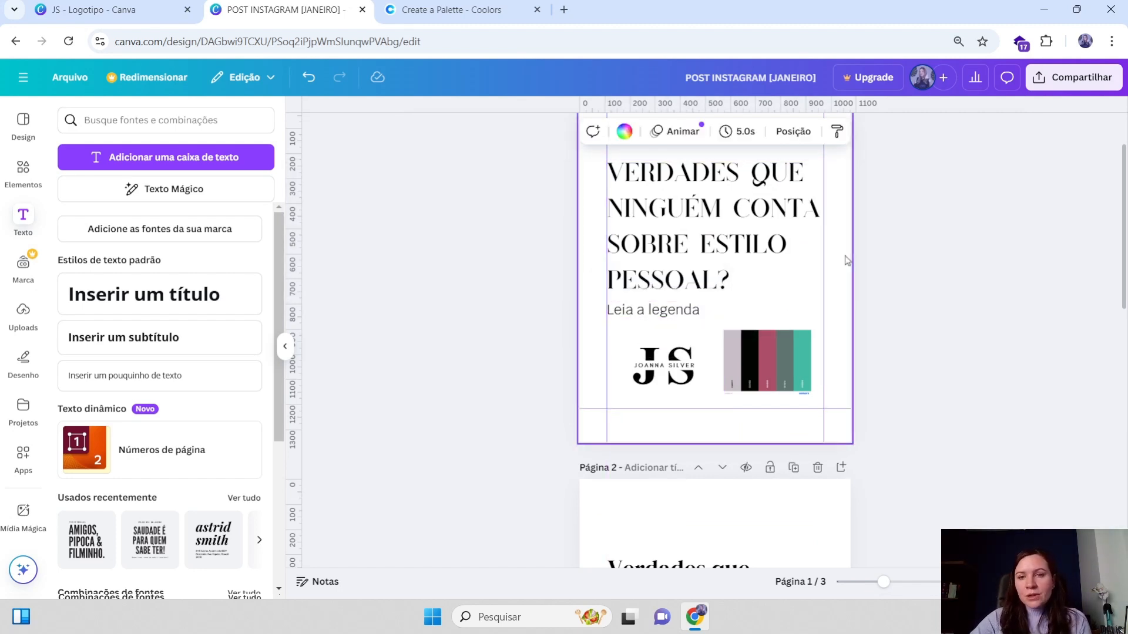
{"action": "left_click", "coordinate": [684, 376]}
Set the page 2 heading to uppercase and widen its text box slightly
{"action": "scroll", "coordinate": [669, 411], "scroll_direction": "up", "scroll_amount": 1}
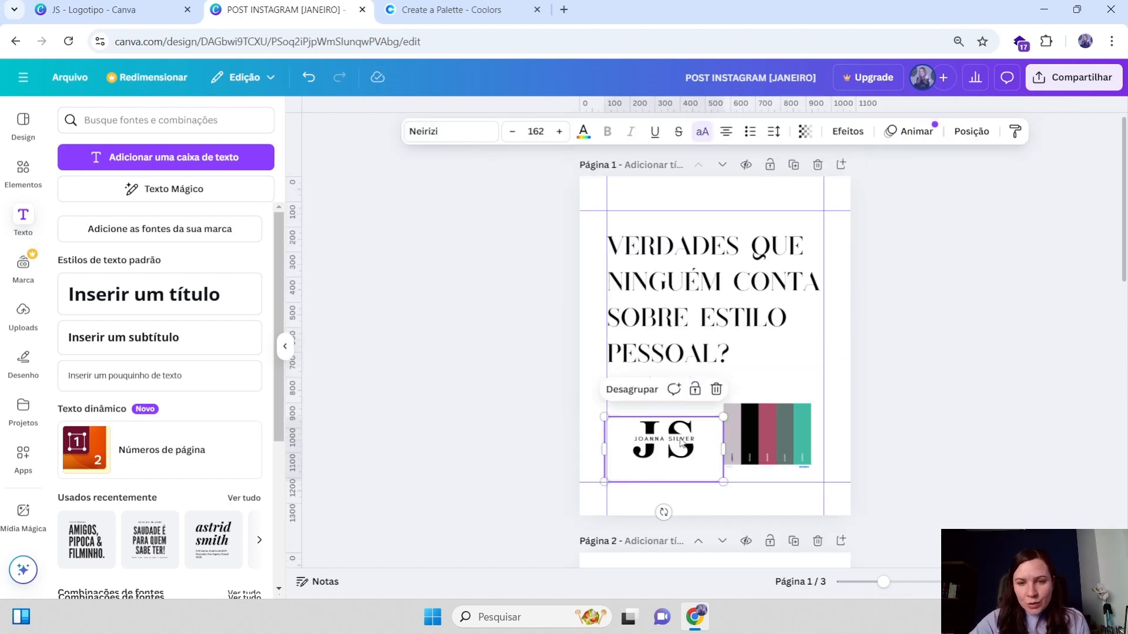
{"action": "scroll", "coordinate": [712, 374], "scroll_direction": "down", "scroll_amount": 5}
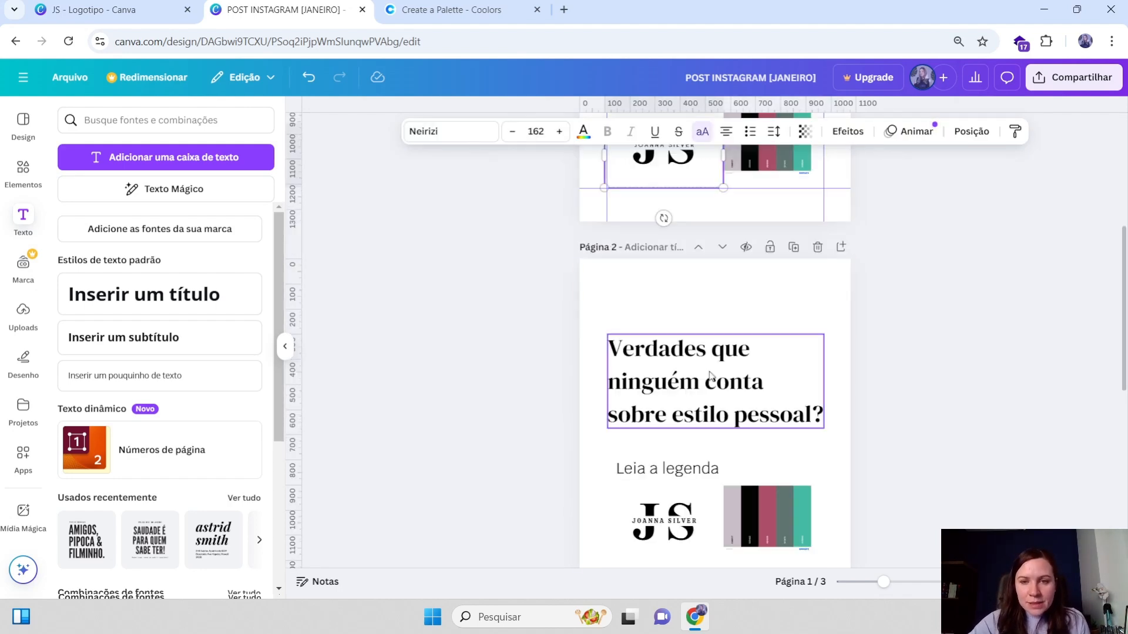
{"action": "left_click", "coordinate": [711, 376]}
{"action": "scroll", "coordinate": [711, 376], "scroll_direction": "down", "scroll_amount": 3}
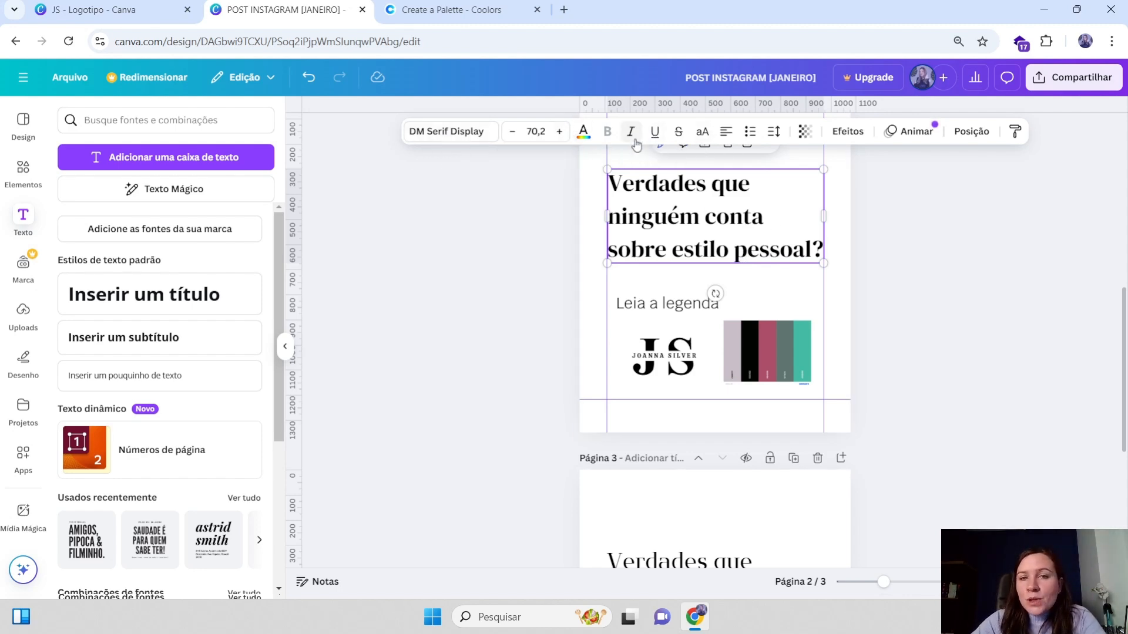
{"action": "left_click", "coordinate": [703, 134]}
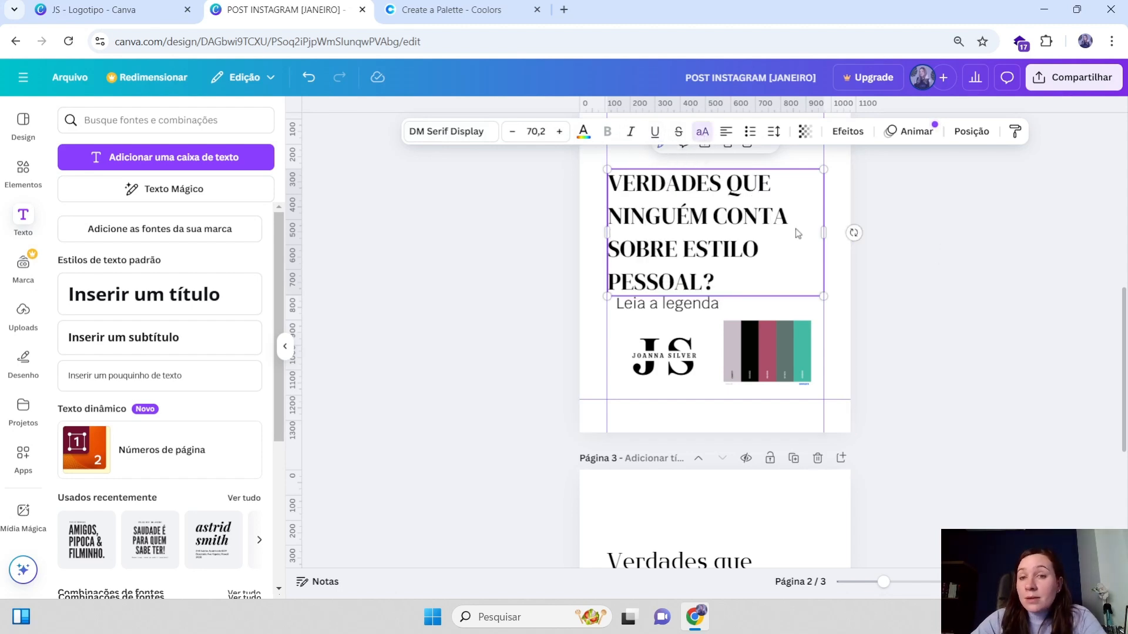
{"action": "mouse_move", "coordinate": [824, 232]}
{"action": "left_mouse_down"}
{"action": "mouse_move", "coordinate": [863, 233]}
{"action": "mouse_move", "coordinate": [837, 229]}
{"action": "left_mouse_up"}
Widen the page 2 heading's text box further to the page edge
{"action": "scroll", "coordinate": [734, 309], "scroll_direction": "up", "scroll_amount": 1}
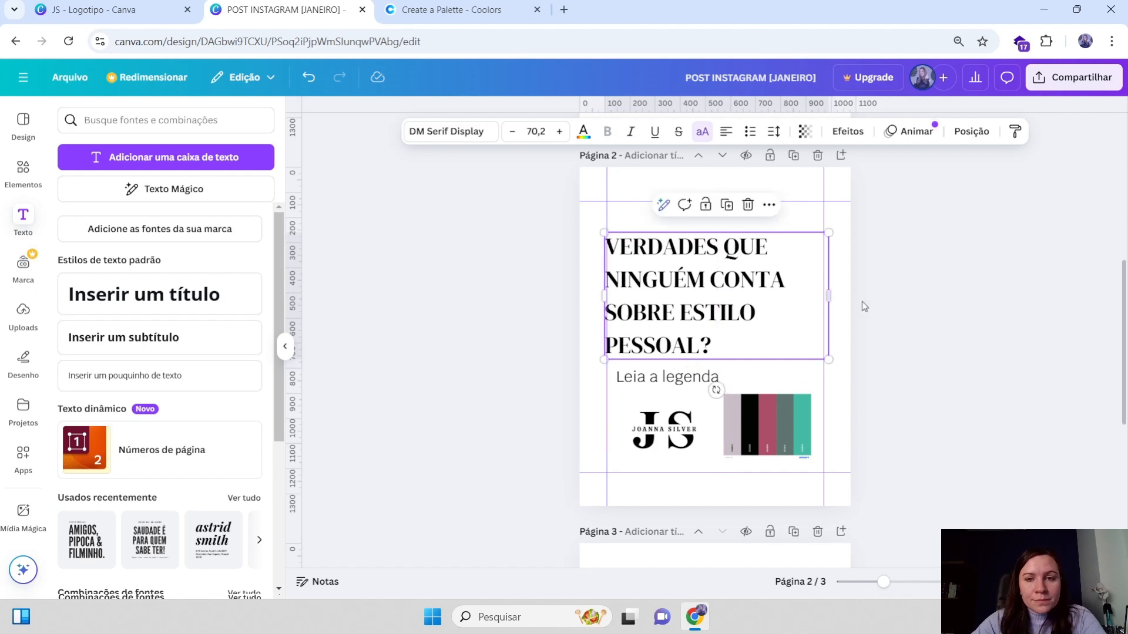
{"action": "scroll", "coordinate": [864, 302], "scroll_direction": "up", "scroll_amount": 5}
{"action": "left_click", "coordinate": [750, 305]}
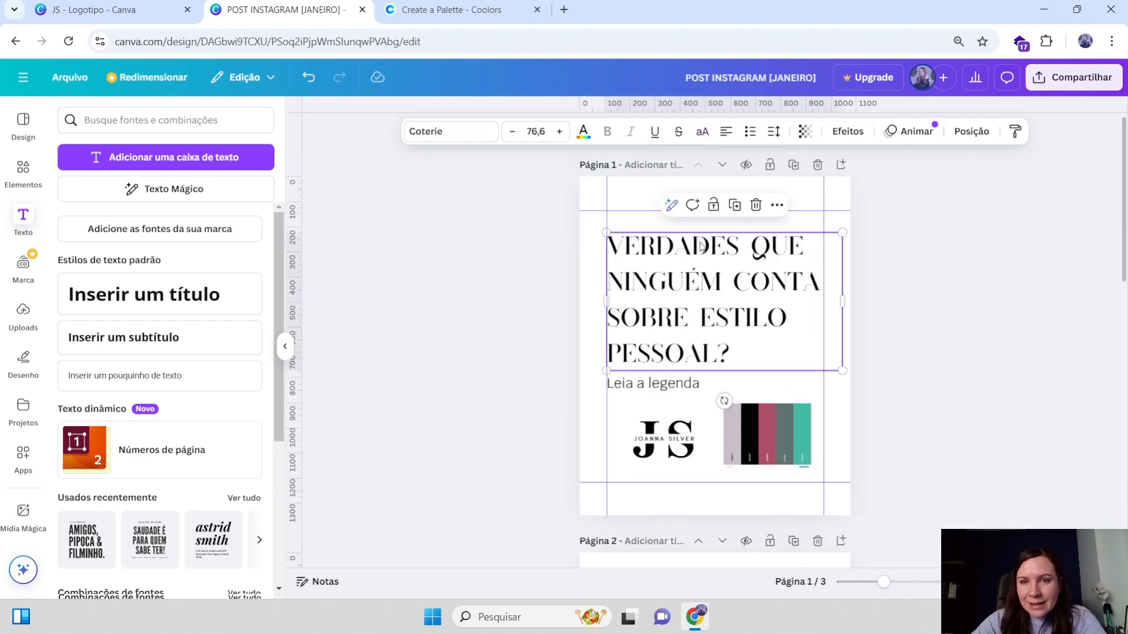
{"action": "scroll", "coordinate": [768, 287], "scroll_direction": "down", "scroll_amount": 2}
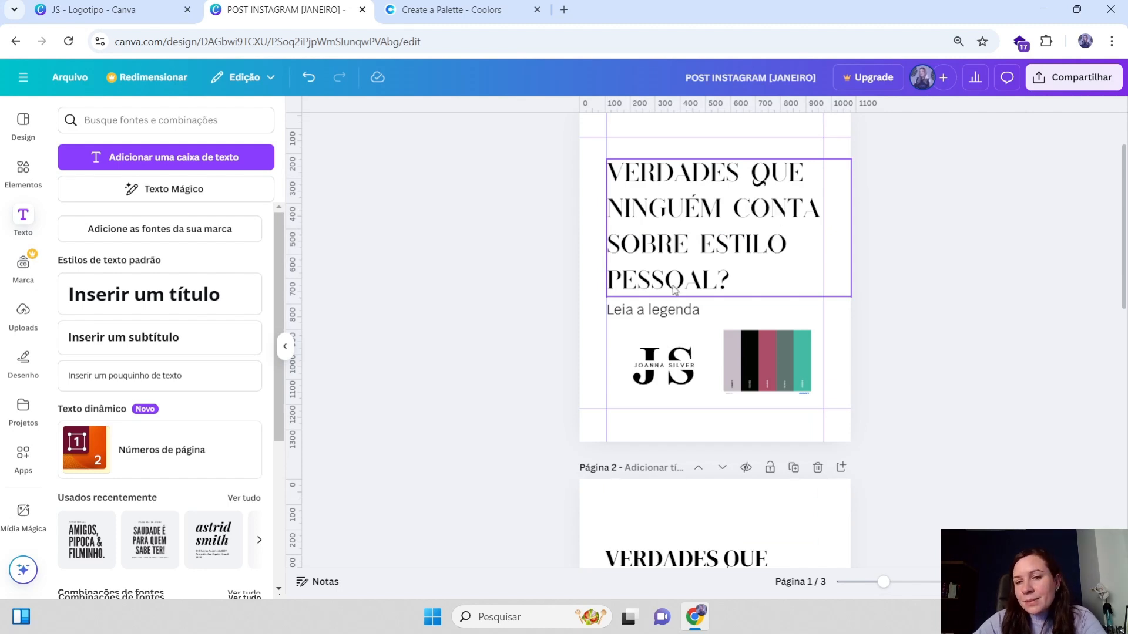
{"action": "scroll", "coordinate": [674, 288], "scroll_direction": "down", "scroll_amount": 6}
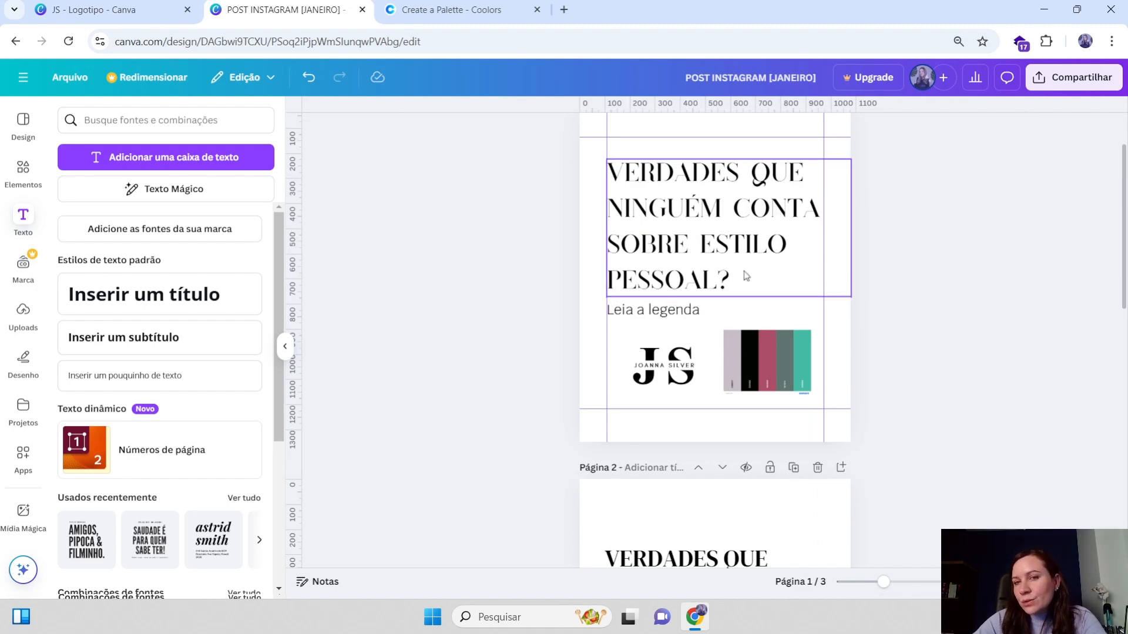
{"action": "left_click", "coordinate": [711, 245]}
{"action": "left_click_drag", "start_coordinate": [829, 243], "coordinate": [856, 241]}
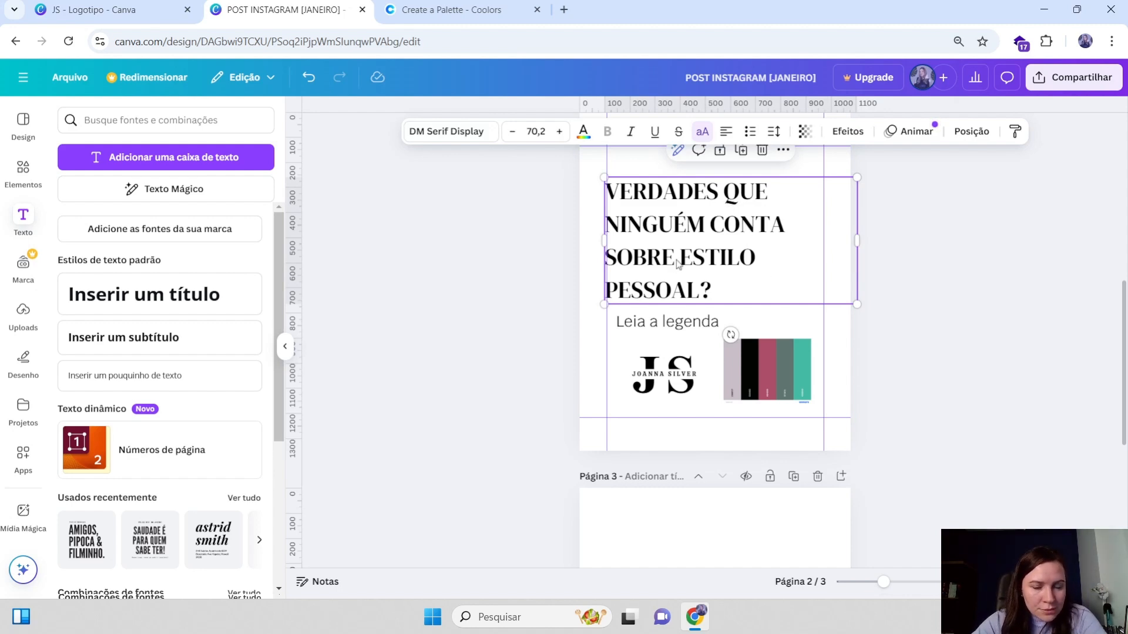
Narrow the page 2 heading's box and shift the heading right to align with the subtitle
{"action": "scroll", "coordinate": [679, 265], "scroll_direction": "down", "scroll_amount": 4}
{"action": "scroll", "coordinate": [738, 216], "scroll_direction": "up", "scroll_amount": 6}
{"action": "double_click", "coordinate": [712, 376]}
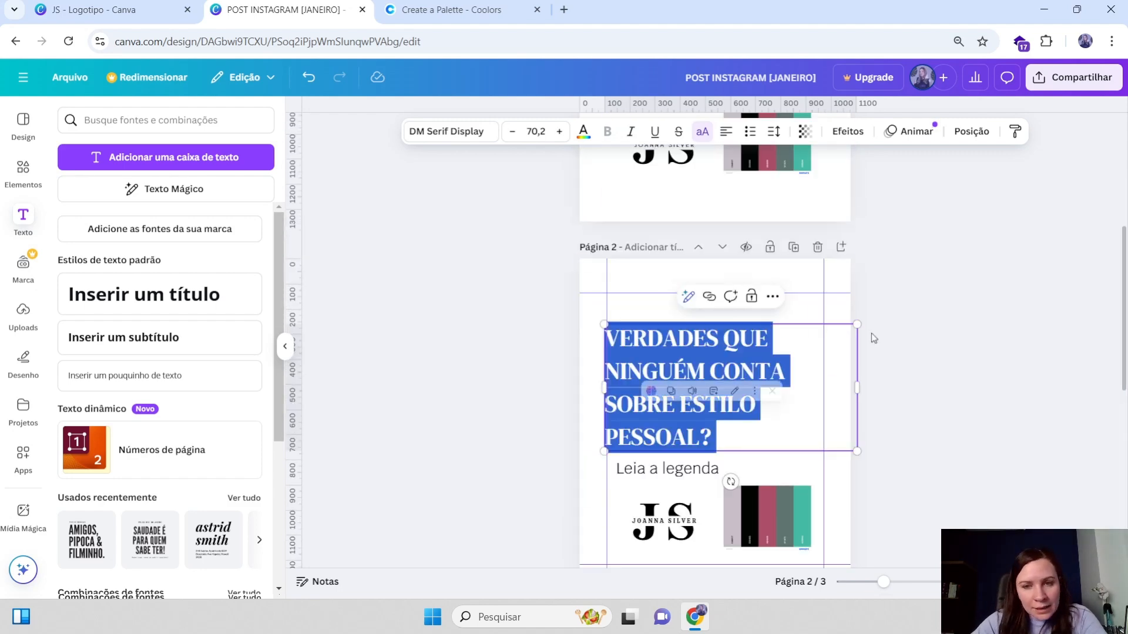
{"action": "key", "text": "Escape"}
{"action": "scroll", "coordinate": [887, 324], "scroll_direction": "down", "scroll_amount": 2}
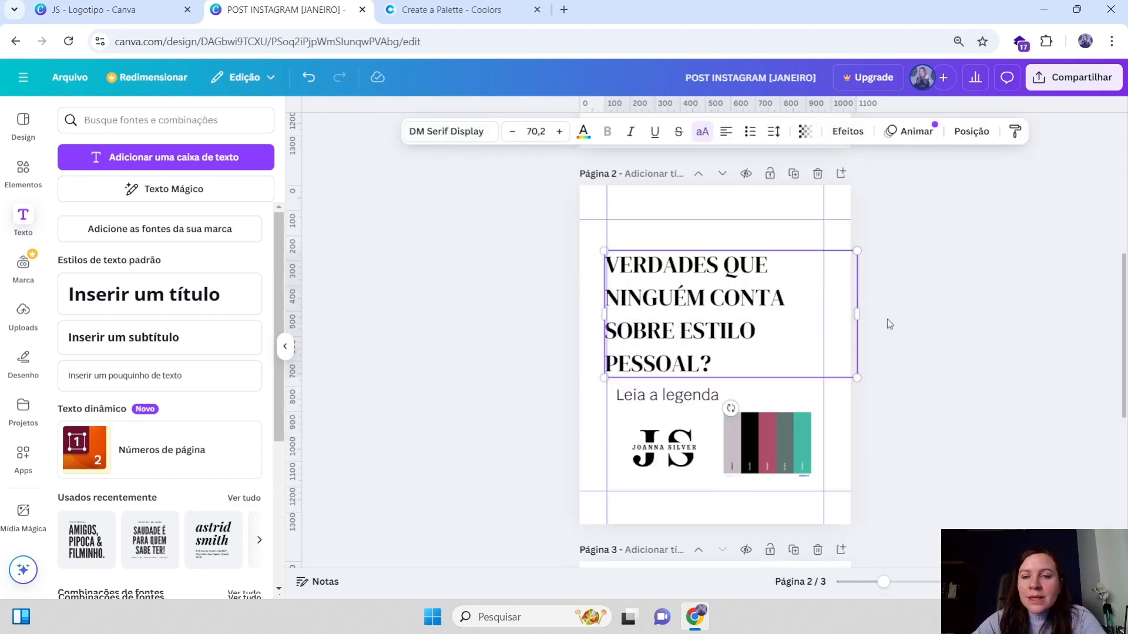
{"action": "scroll", "coordinate": [888, 321], "scroll_direction": "down", "scroll_amount": 2}
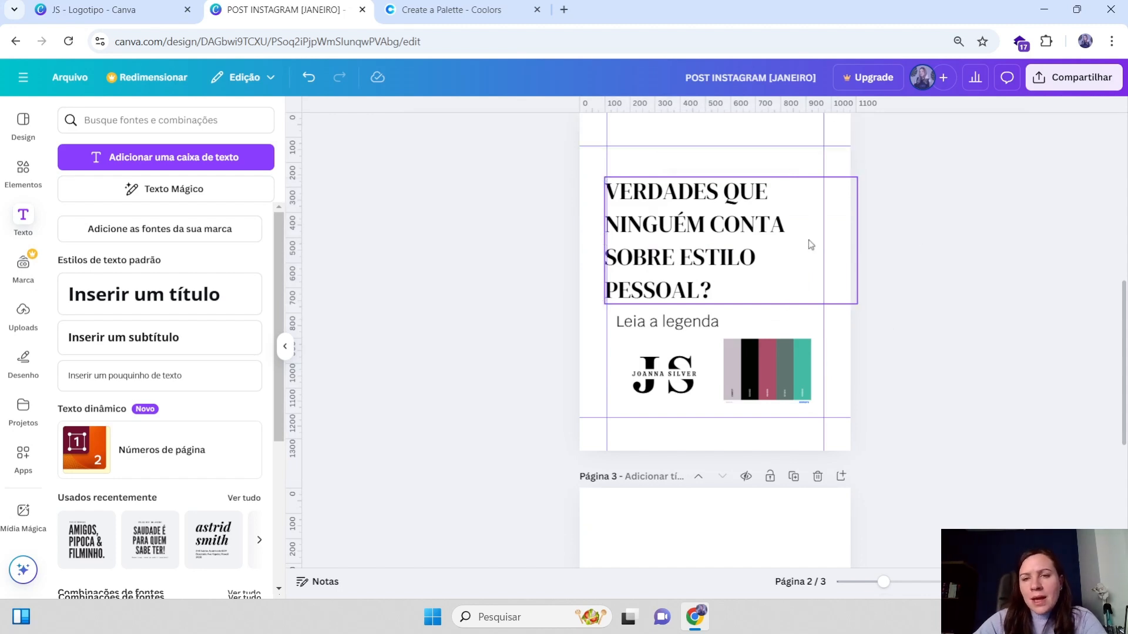
{"action": "left_click_drag", "start_coordinate": [858, 242], "coordinate": [808, 241]}
{"action": "left_click_drag", "start_coordinate": [704, 223], "coordinate": [715, 224]}
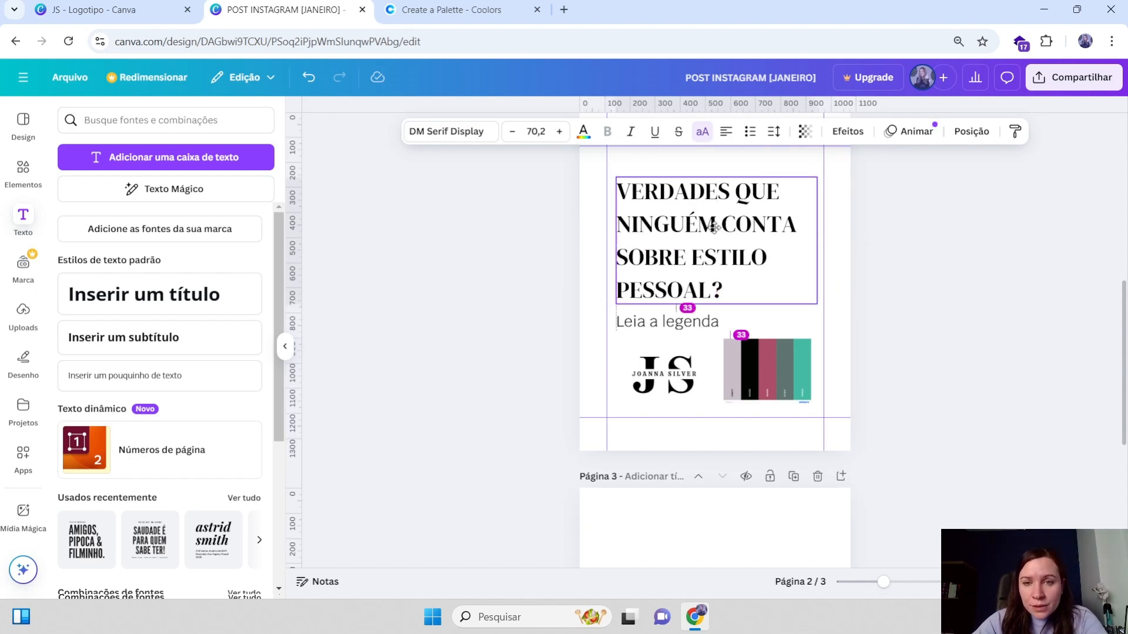
Set the page 3 heading to uppercase
{"action": "left_click", "coordinate": [643, 320]}
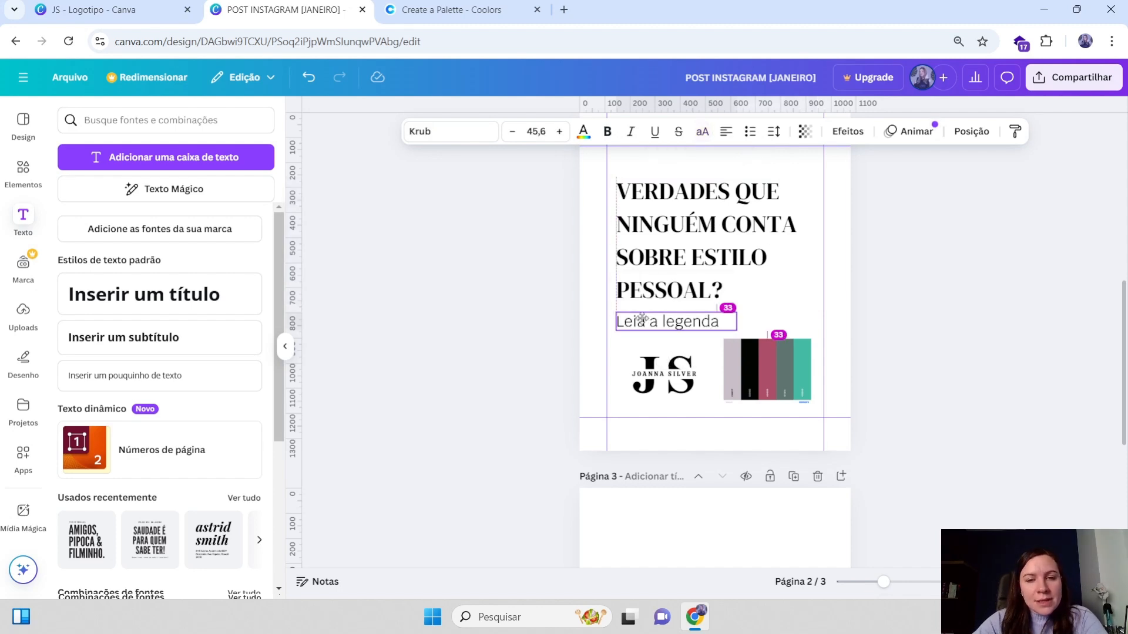
{"action": "scroll", "coordinate": [770, 327], "scroll_direction": "down", "scroll_amount": 3}
{"action": "left_click", "coordinate": [789, 375]}
{"action": "scroll", "coordinate": [832, 386], "scroll_direction": "down", "scroll_amount": 2}
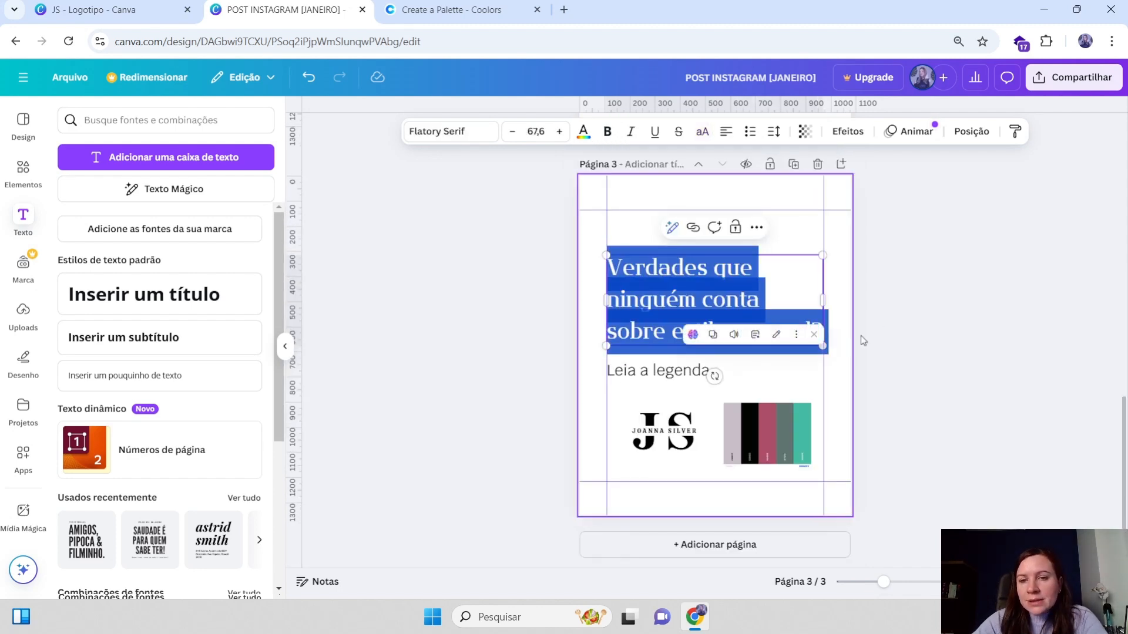
{"action": "left_click", "coordinate": [702, 134]}
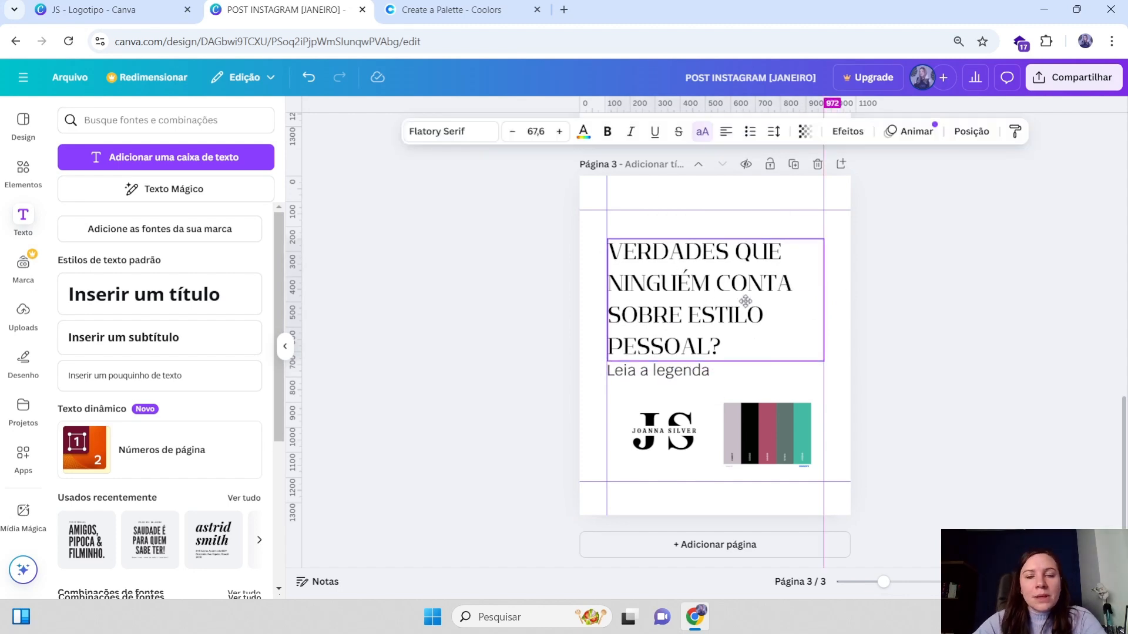
Delete the Coterie and Flatory Serif pages, keeping only the DM Serif Display version
{"action": "scroll", "coordinate": [675, 370], "scroll_direction": "up", "scroll_amount": 10}
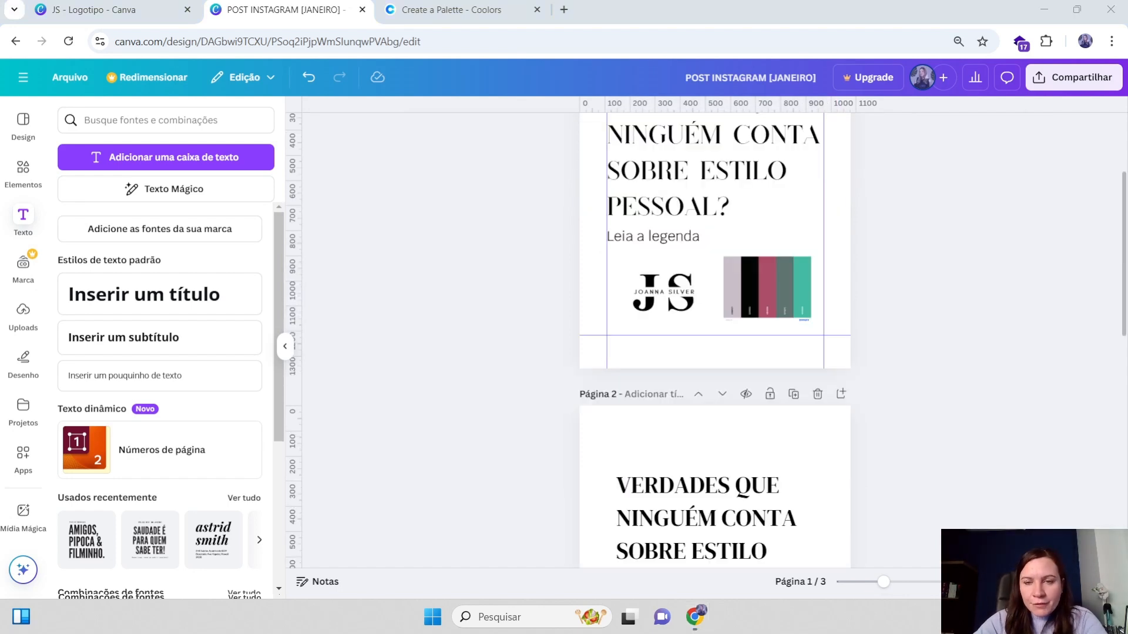
{"action": "scroll", "coordinate": [716, 341], "scroll_direction": "down", "scroll_amount": 3}
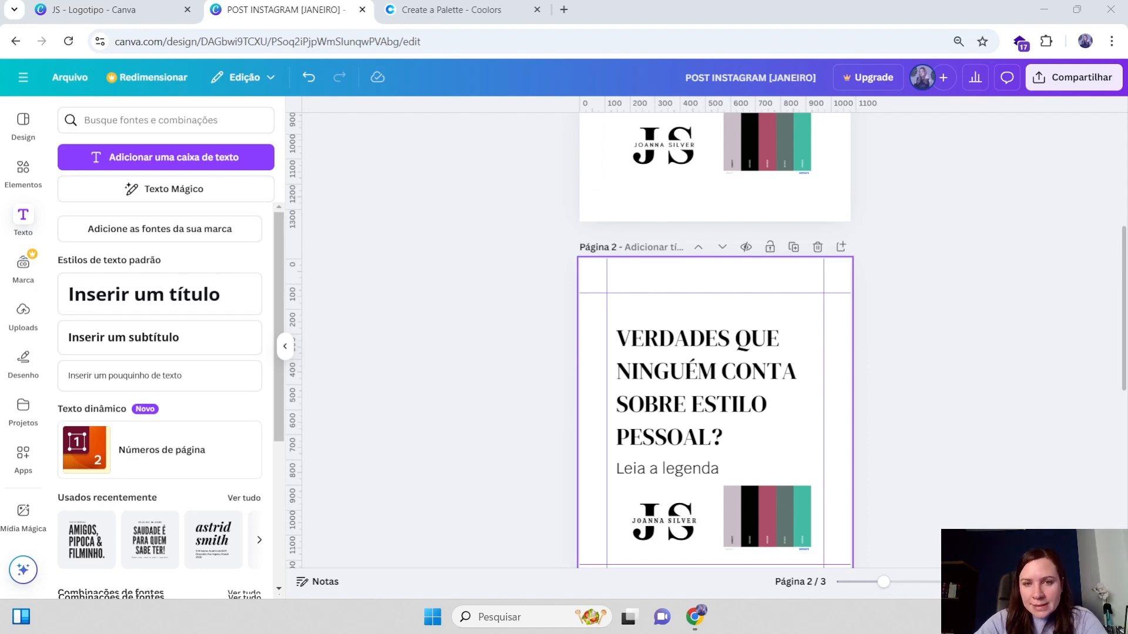
{"action": "scroll", "coordinate": [715, 340], "scroll_direction": "down", "scroll_amount": 4}
{"action": "scroll", "coordinate": [715, 340], "scroll_direction": "down", "scroll_amount": 3}
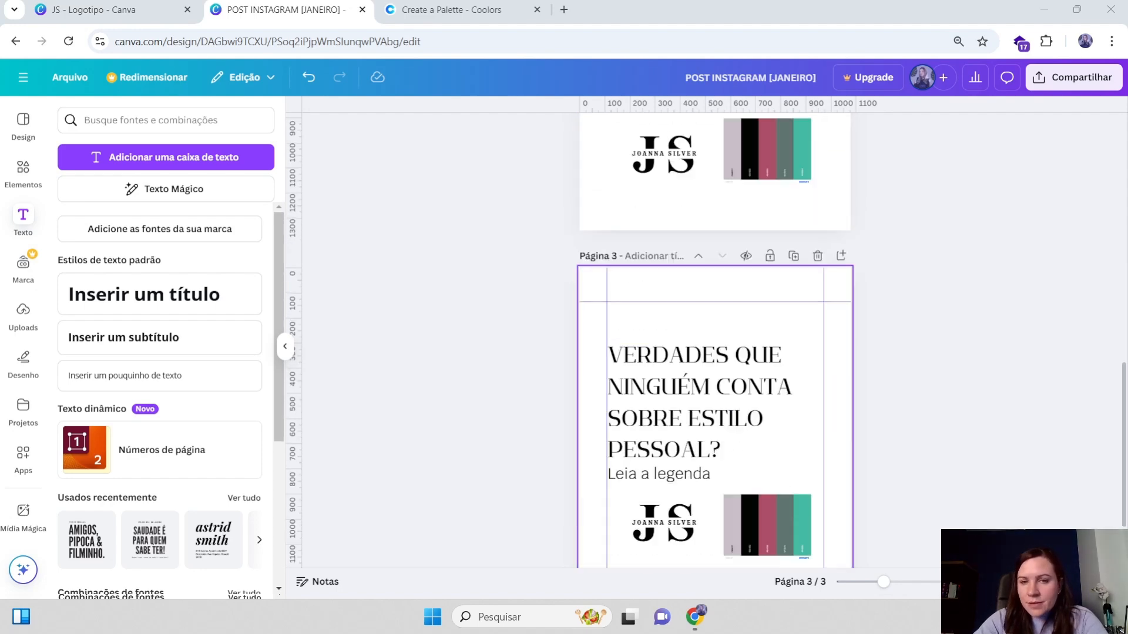
{"action": "scroll", "coordinate": [715, 341], "scroll_direction": "up", "scroll_amount": 15}
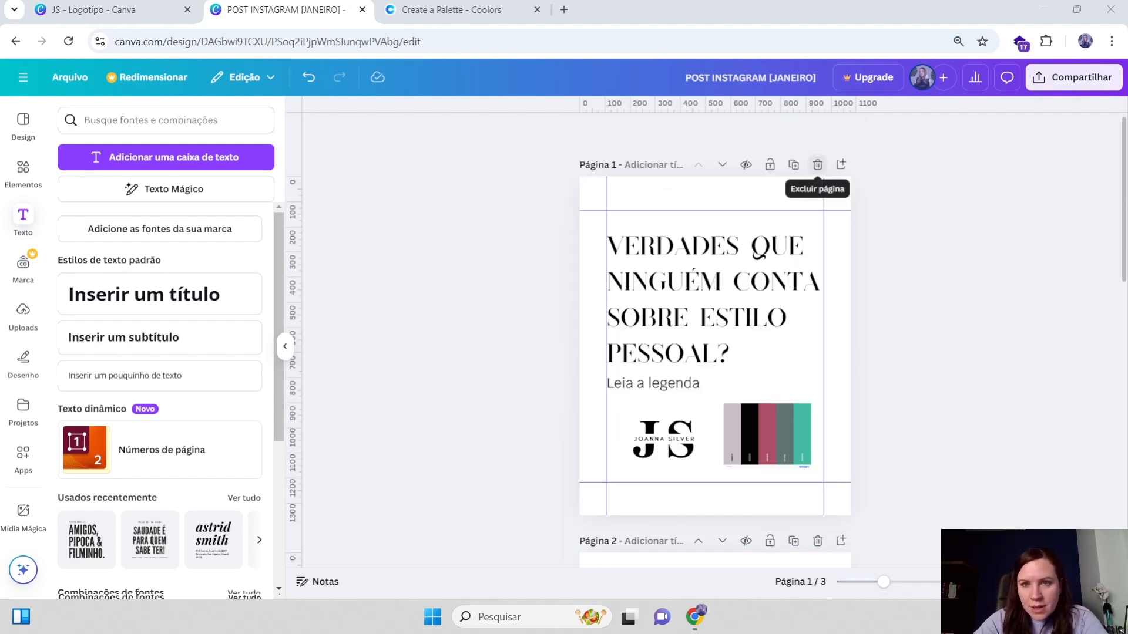
{"action": "left_click", "coordinate": [817, 165]}
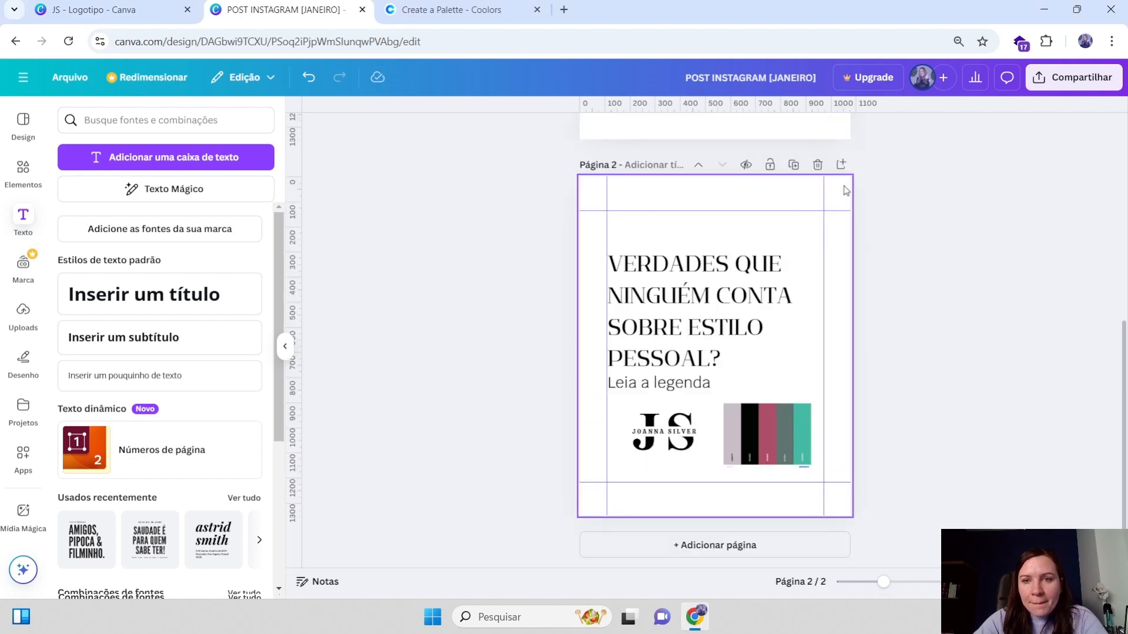
{"action": "left_click", "coordinate": [817, 165]}
Browse the Elements library's categories of shapes, graphics, stickers, photos and frames
{"action": "left_click", "coordinate": [776, 367]}
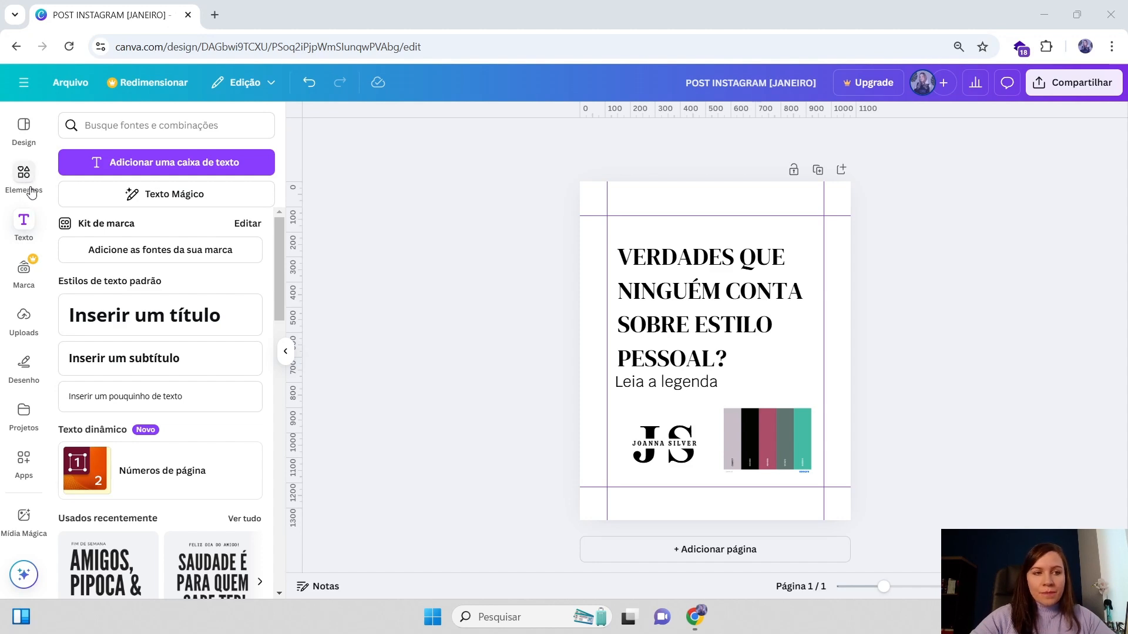
{"action": "left_click", "coordinate": [24, 175]}
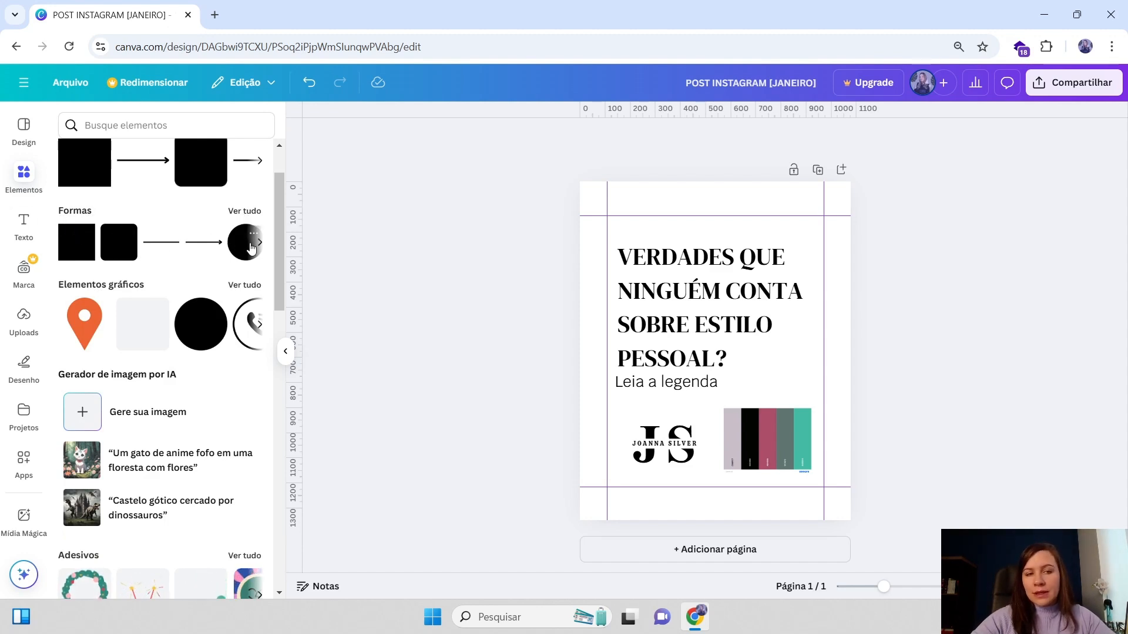
{"action": "scroll", "coordinate": [97, 235], "scroll_direction": "down", "scroll_amount": 1}
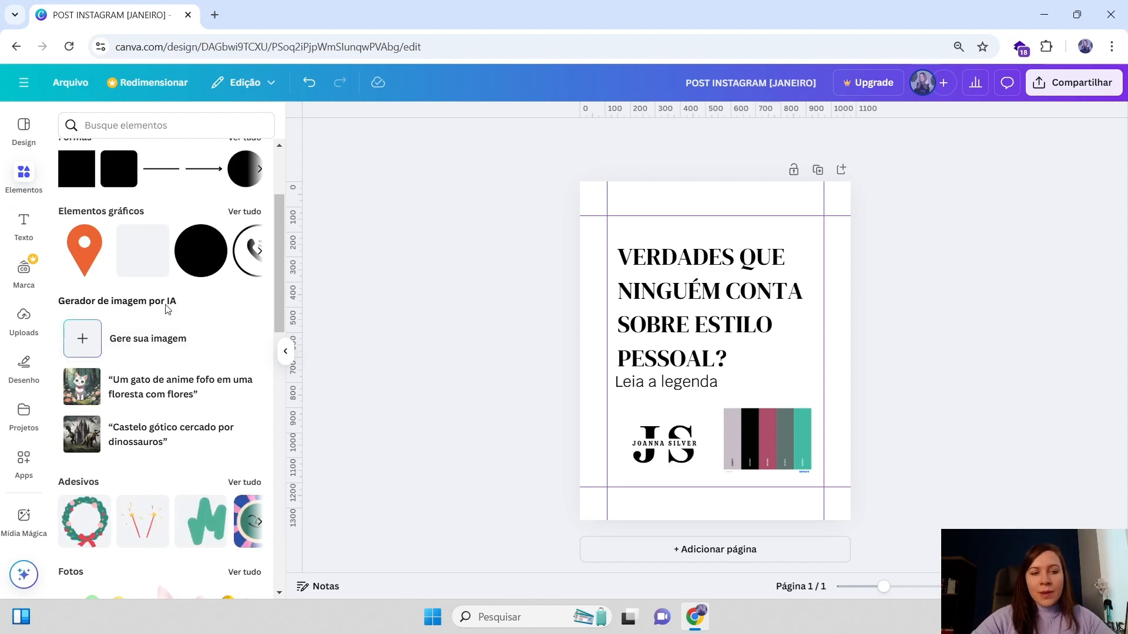
{"action": "scroll", "coordinate": [123, 265], "scroll_direction": "down", "scroll_amount": 1}
{"action": "scroll", "coordinate": [164, 317], "scroll_direction": "down", "scroll_amount": 1}
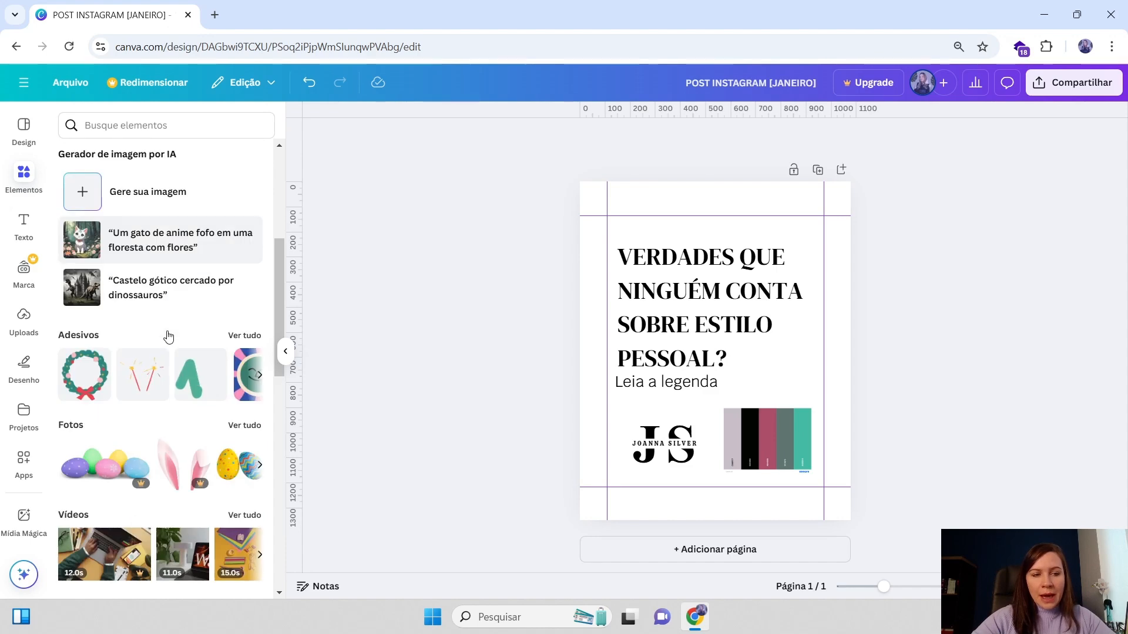
{"action": "scroll", "coordinate": [100, 423], "scroll_direction": "down", "scroll_amount": 1}
{"action": "scroll", "coordinate": [114, 404], "scroll_direction": "down", "scroll_amount": 1}
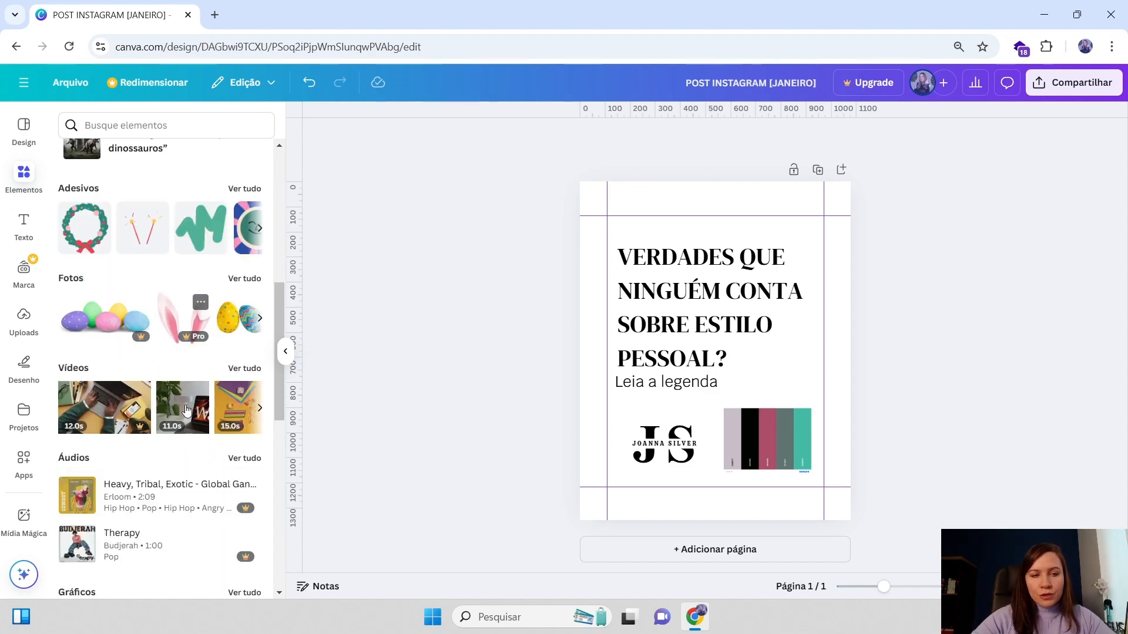
{"action": "scroll", "coordinate": [159, 464], "scroll_direction": "down", "scroll_amount": 7}
{"action": "scroll", "coordinate": [163, 468], "scroll_direction": "down", "scroll_amount": 2}
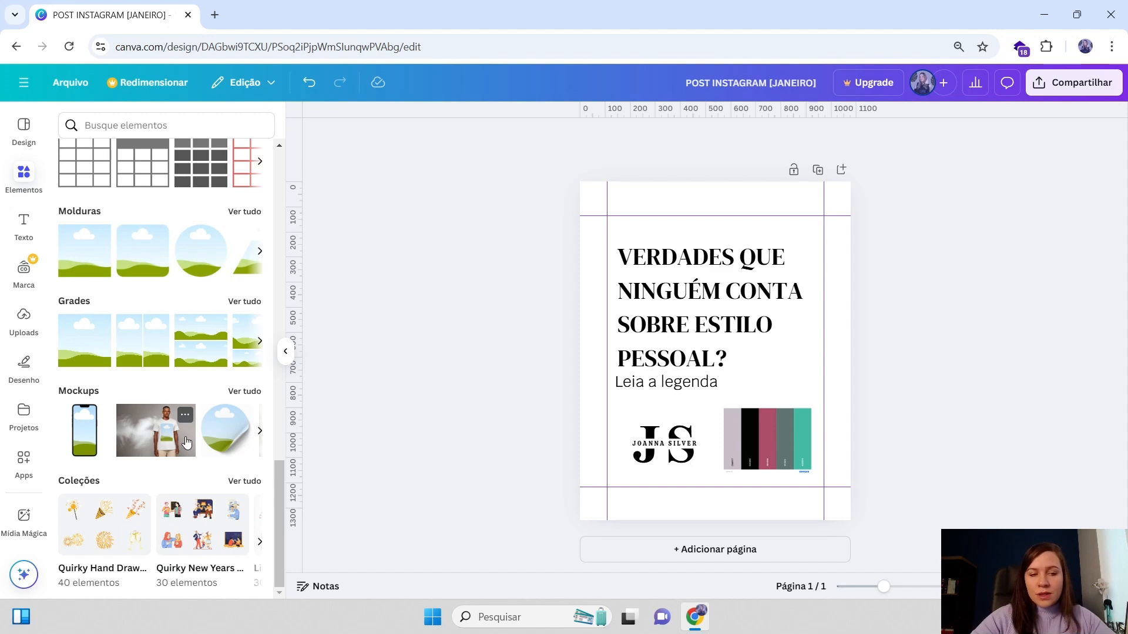
{"action": "scroll", "coordinate": [222, 425], "scroll_direction": "up", "scroll_amount": 1}
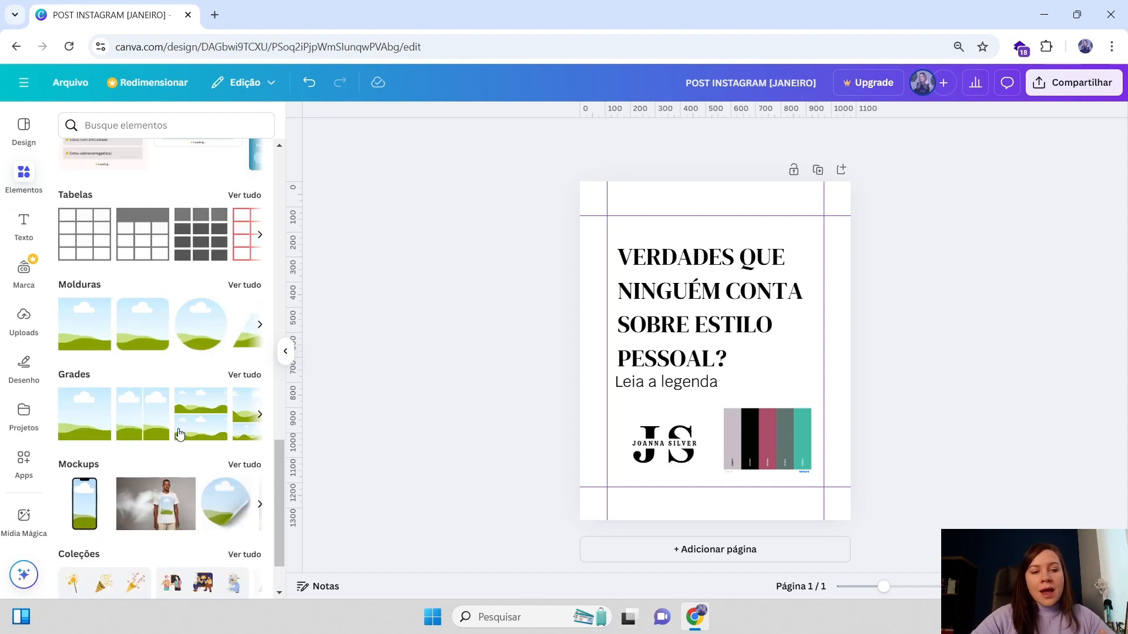
{"action": "scroll", "coordinate": [163, 298], "scroll_direction": "up", "scroll_amount": 2}
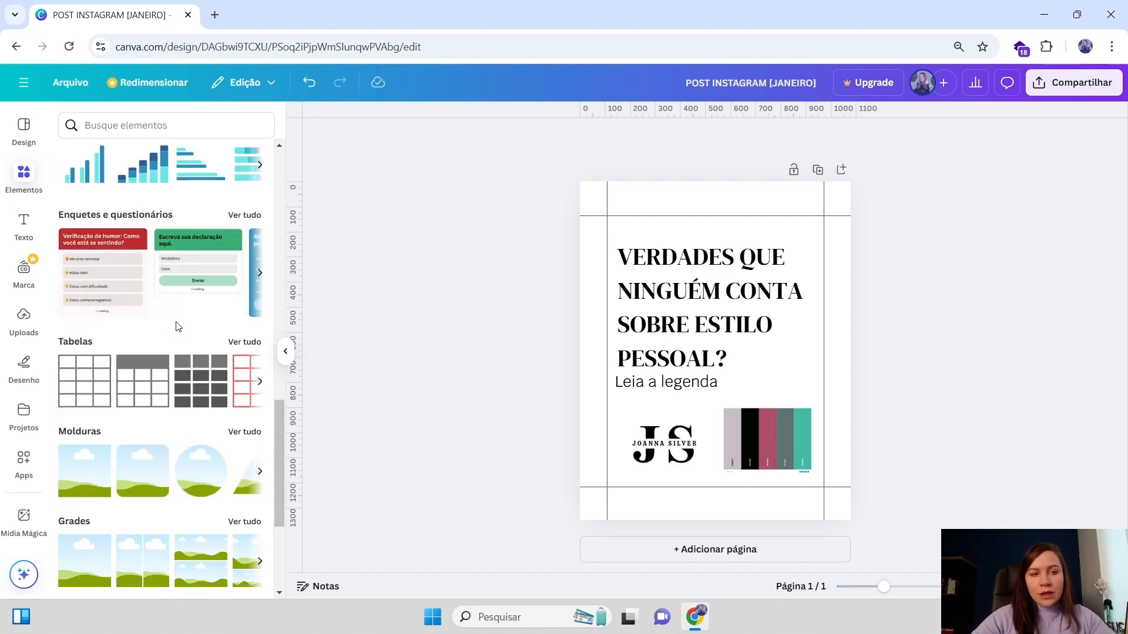
{"action": "scroll", "coordinate": [197, 329], "scroll_direction": "up", "scroll_amount": 2}
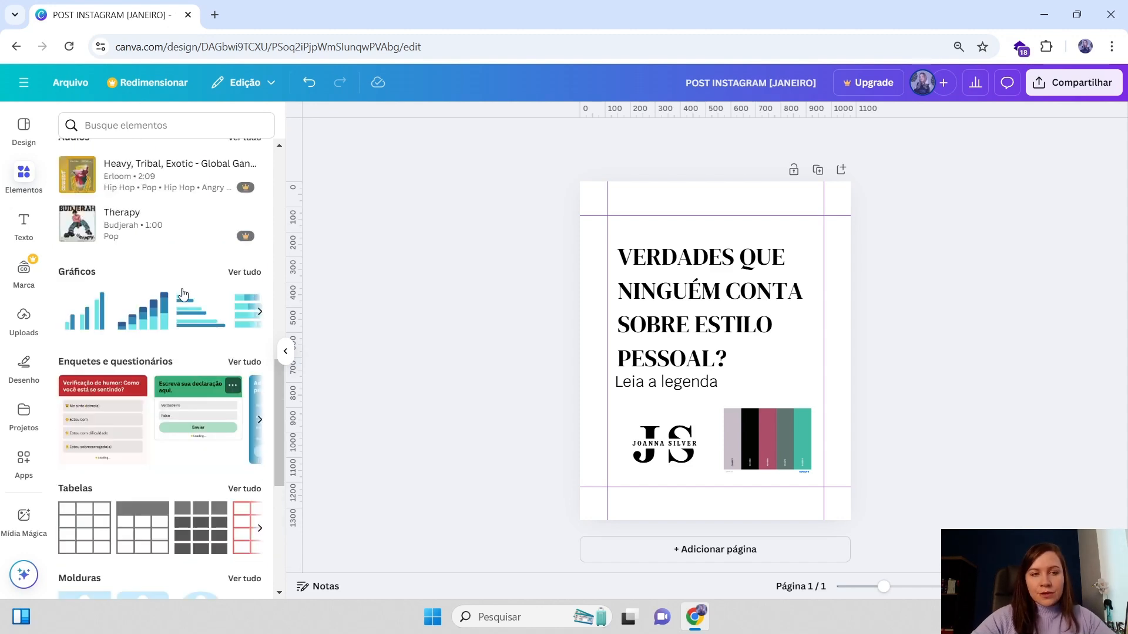
{"action": "scroll", "coordinate": [194, 347], "scroll_direction": "up", "scroll_amount": 4}
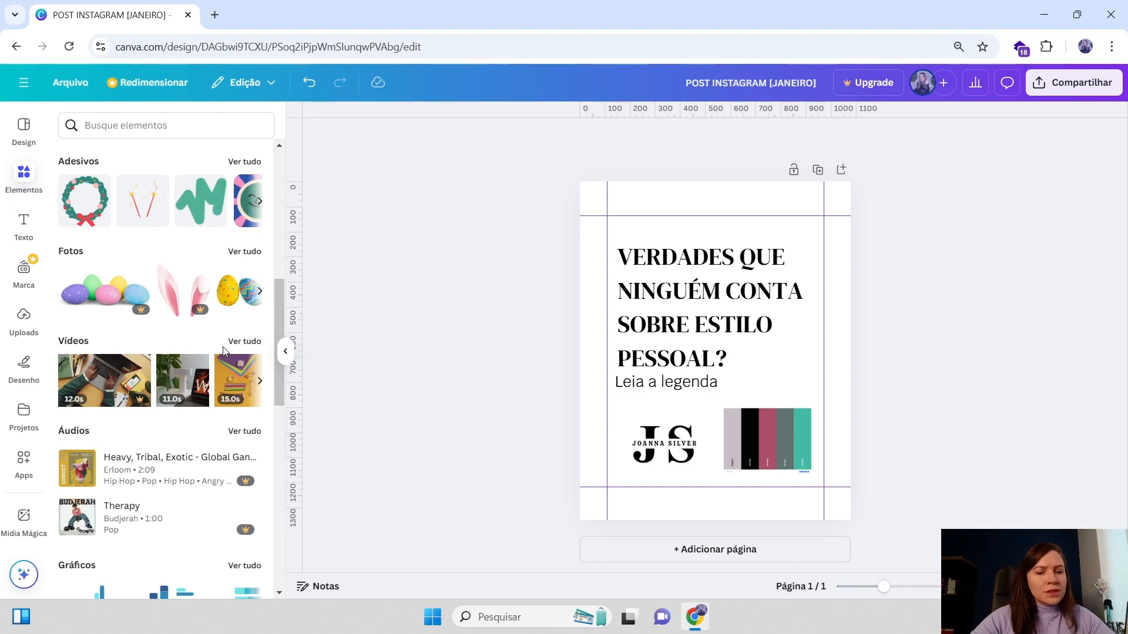
{"action": "scroll", "coordinate": [235, 316], "scroll_direction": "up", "scroll_amount": 5}
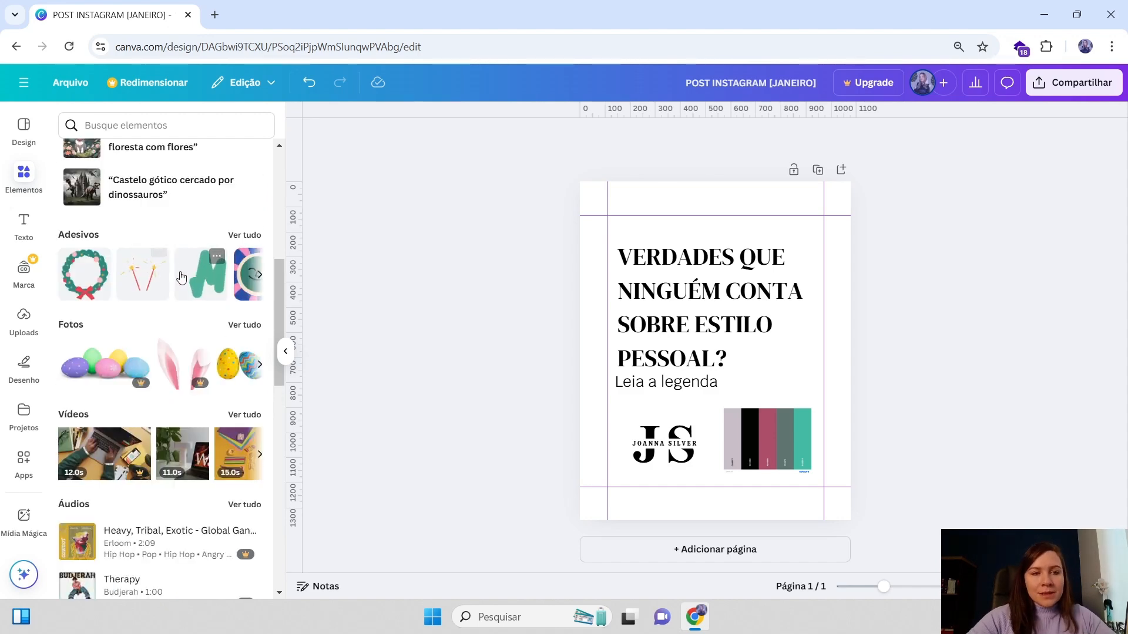
{"action": "scroll", "coordinate": [168, 328], "scroll_direction": "up", "scroll_amount": 3}
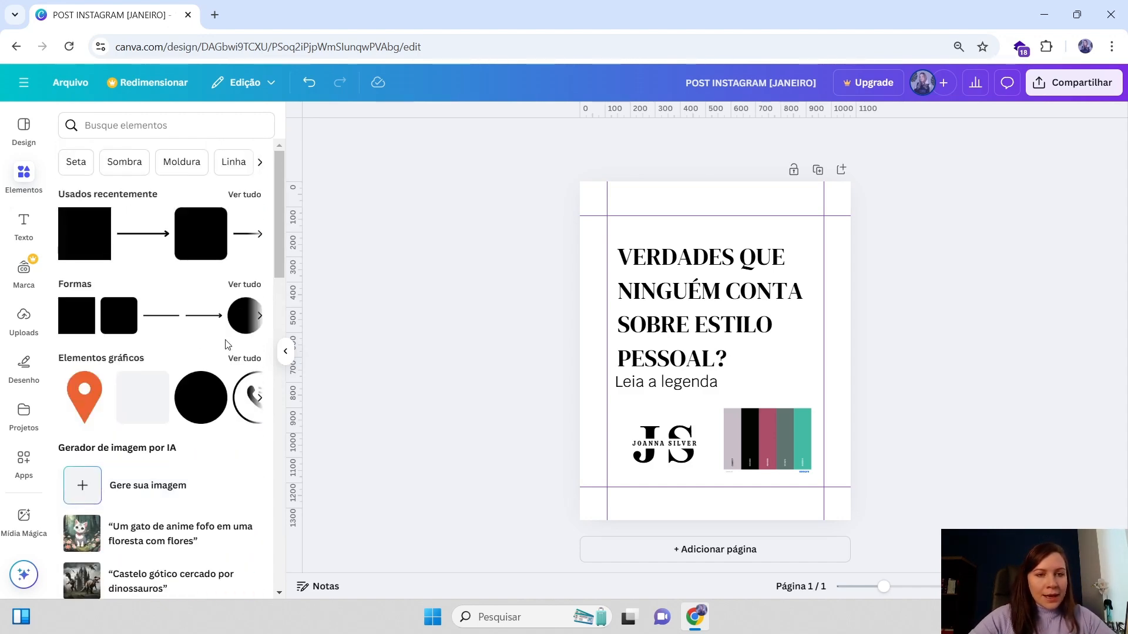
{"action": "scroll", "coordinate": [213, 382], "scroll_direction": "down", "scroll_amount": 2}
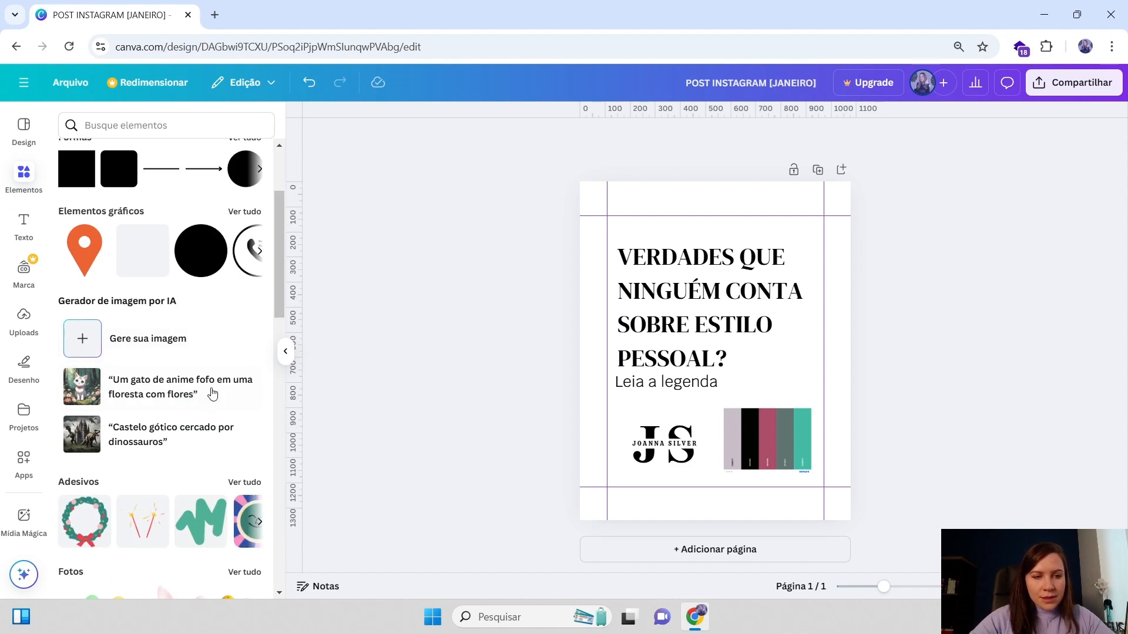
{"action": "scroll", "coordinate": [212, 394], "scroll_direction": "down", "scroll_amount": 1}
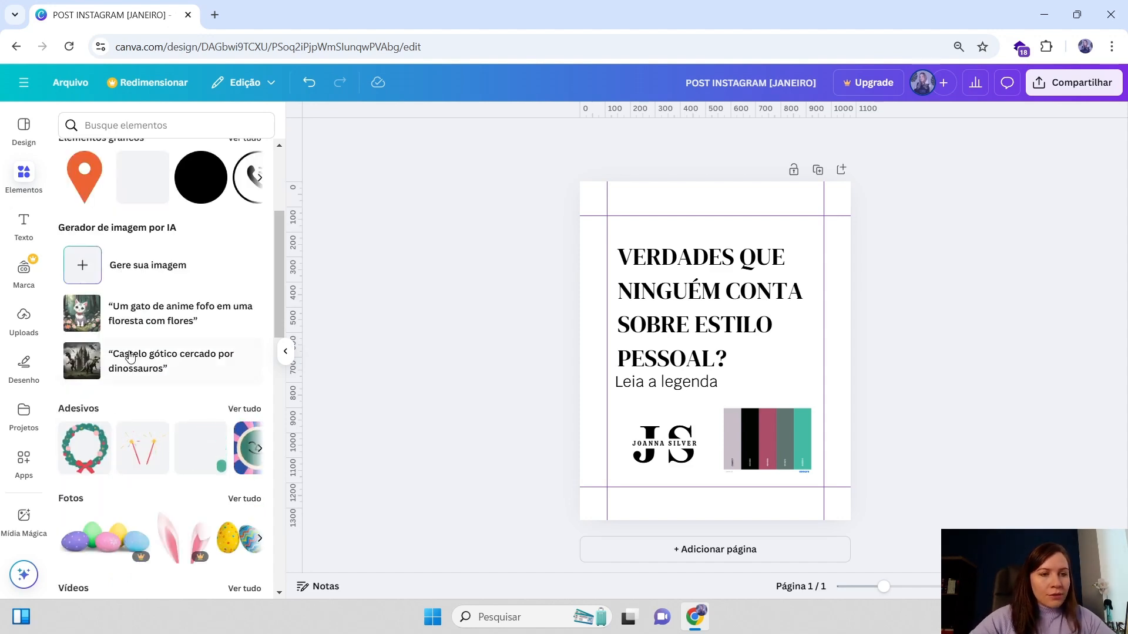
{"action": "scroll", "coordinate": [129, 357], "scroll_direction": "up", "scroll_amount": 3}
{"action": "scroll", "coordinate": [128, 451], "scroll_direction": "down", "scroll_amount": 1}
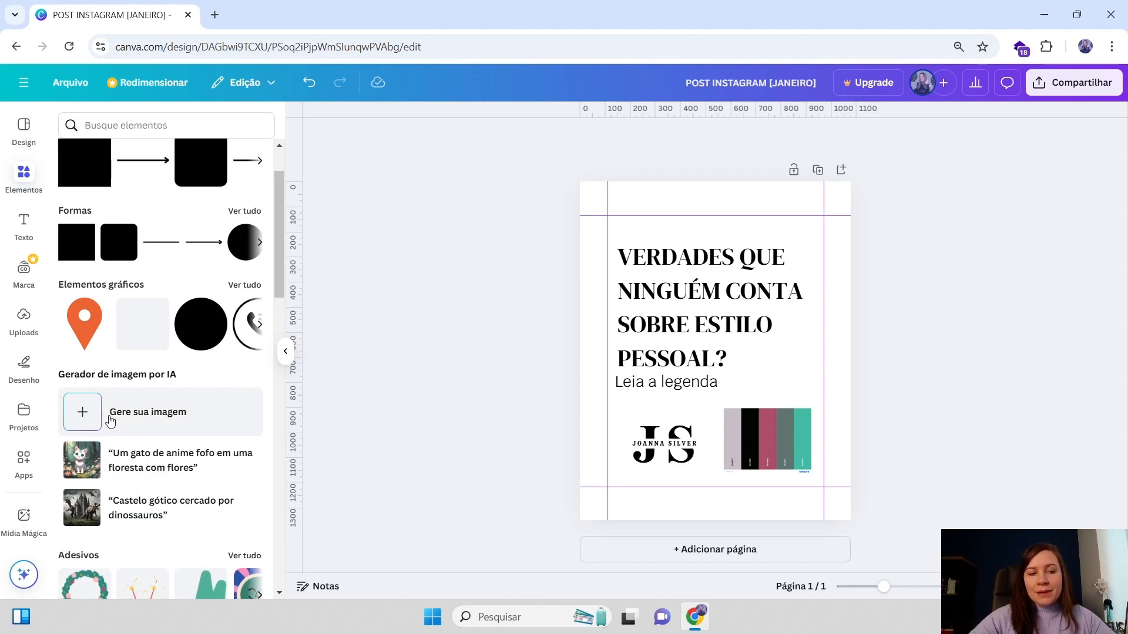
Open the AI image generator for creating graphic elements
{"action": "left_click", "coordinate": [140, 421]}
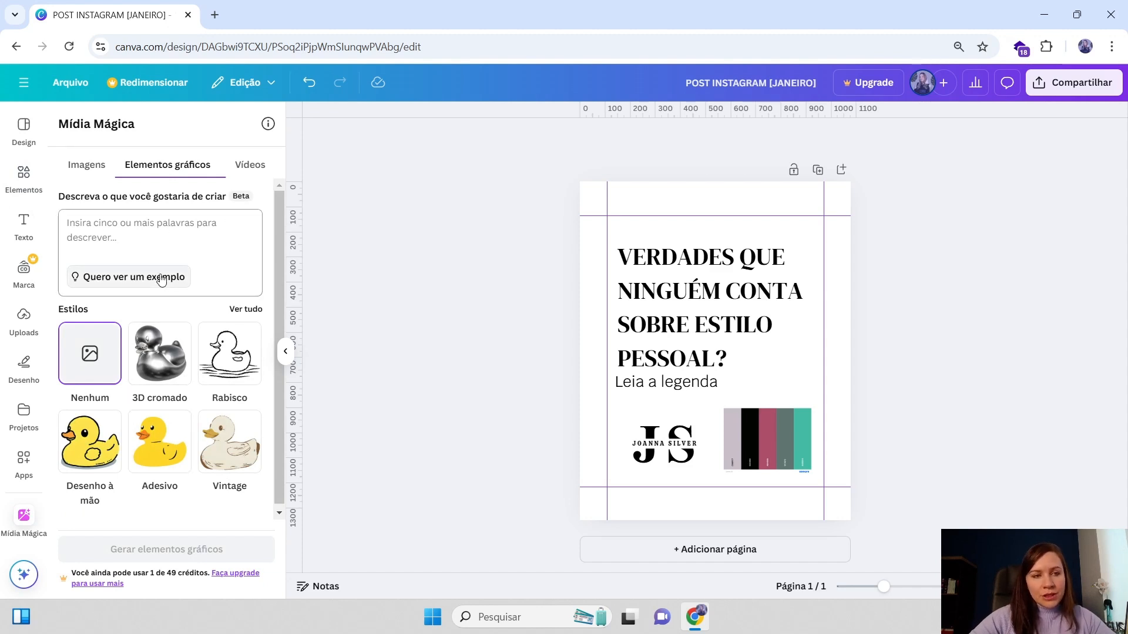
{"action": "scroll", "coordinate": [155, 317], "scroll_direction": "down", "scroll_amount": 1}
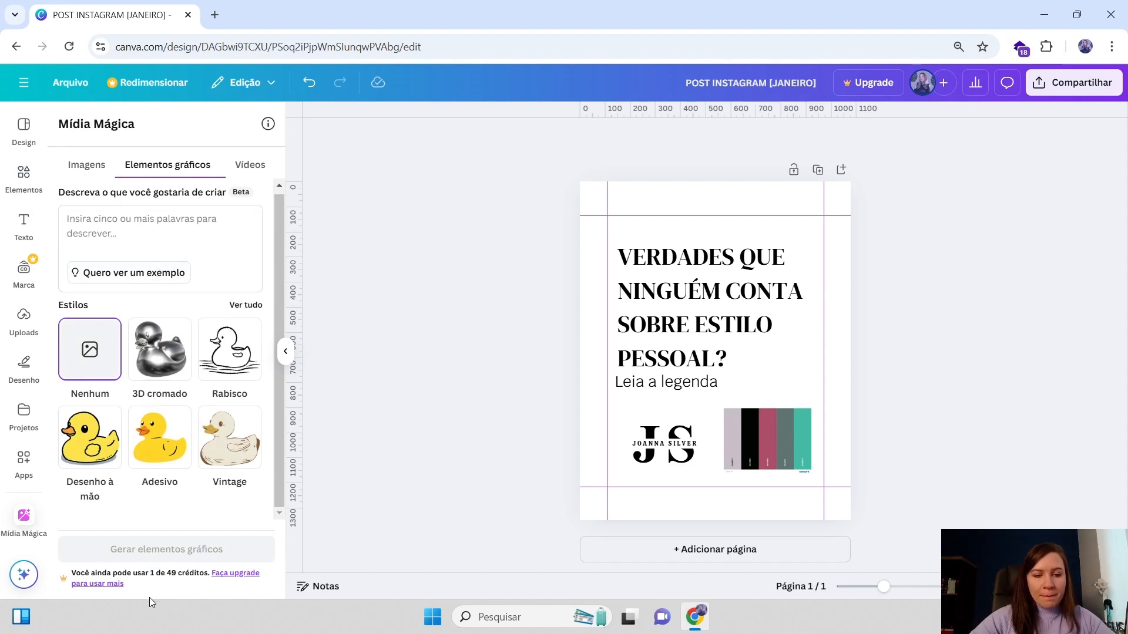
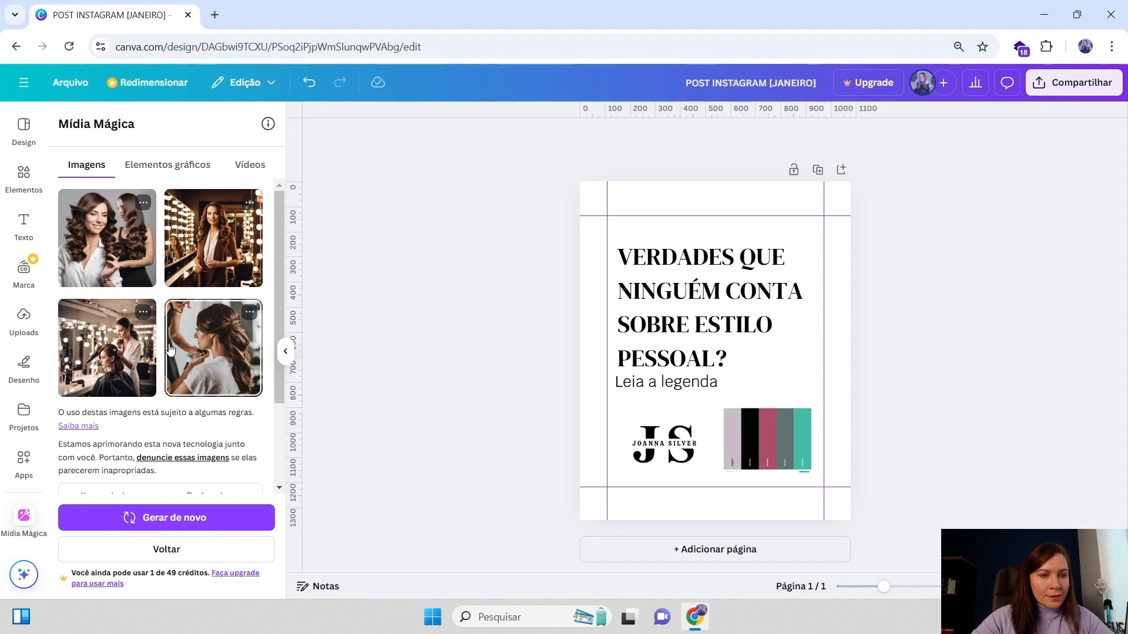
Replace the AI image prompt with "PROFISSIONAL DE IMAGEM PESSOAL, ESTILISTA, MULHER, 40 ANOS, CABELO CASTANHO" to generate new images
{"action": "scroll", "coordinate": [105, 329], "scroll_direction": "down", "scroll_amount": 2}
{"action": "left_click_drag", "start_coordinate": [103, 394], "coordinate": [61, 381]}
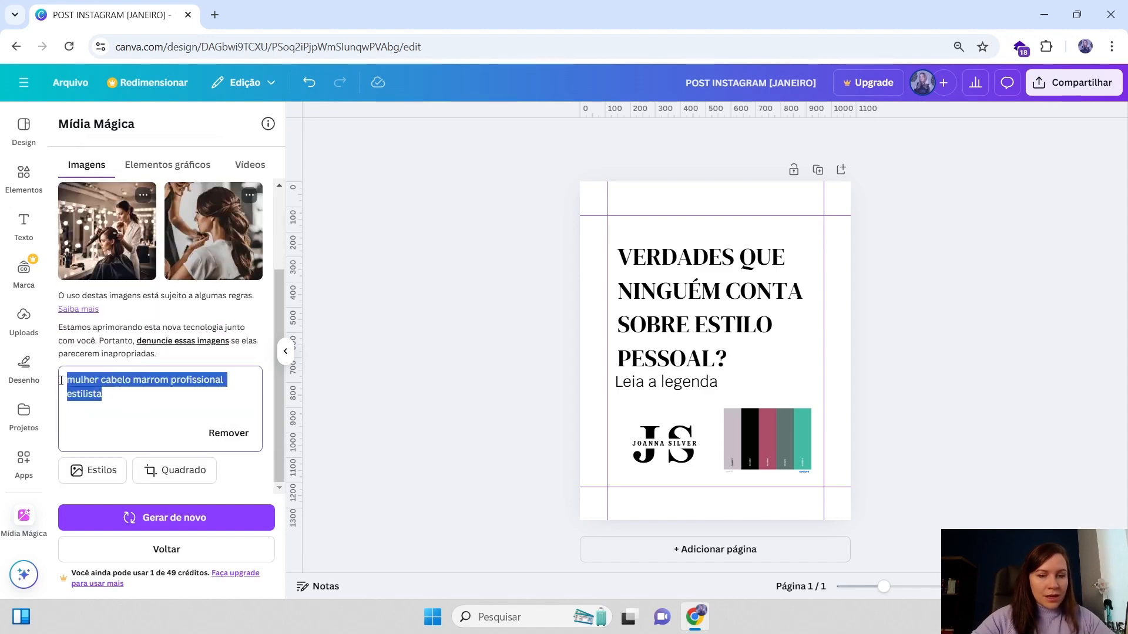
{"action": "key", "text": "BackSpace"}
{"action": "type", "text": "PROFISSIONAL DE IMAGEM PESSOAL, ESTILISTA, MULHER, 40 ANOS, CABELO CASTANHO"}
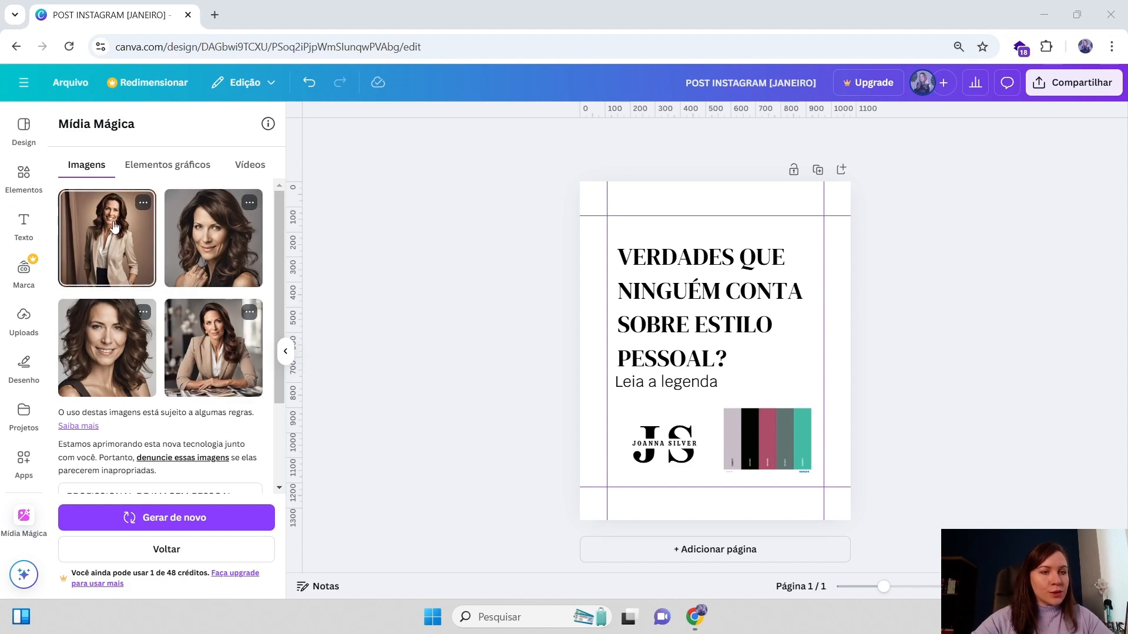
Add the generated image of the woman in a beige blazer to the design
{"action": "scroll", "coordinate": [169, 451], "scroll_direction": "down", "scroll_amount": 2}
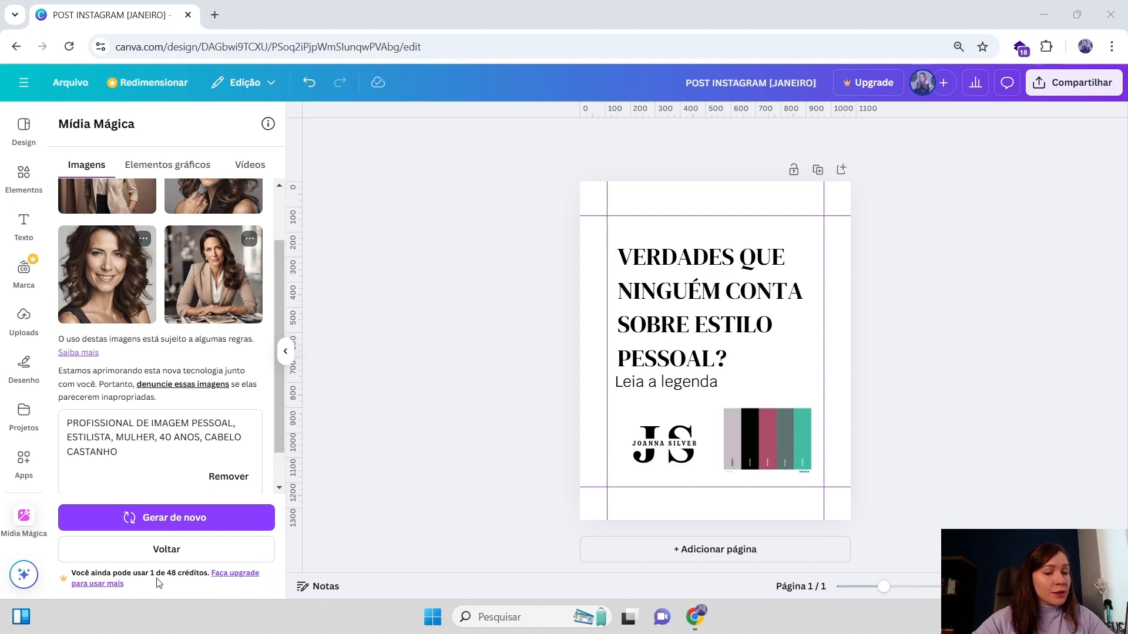
{"action": "scroll", "coordinate": [235, 411], "scroll_direction": "up", "scroll_amount": 2}
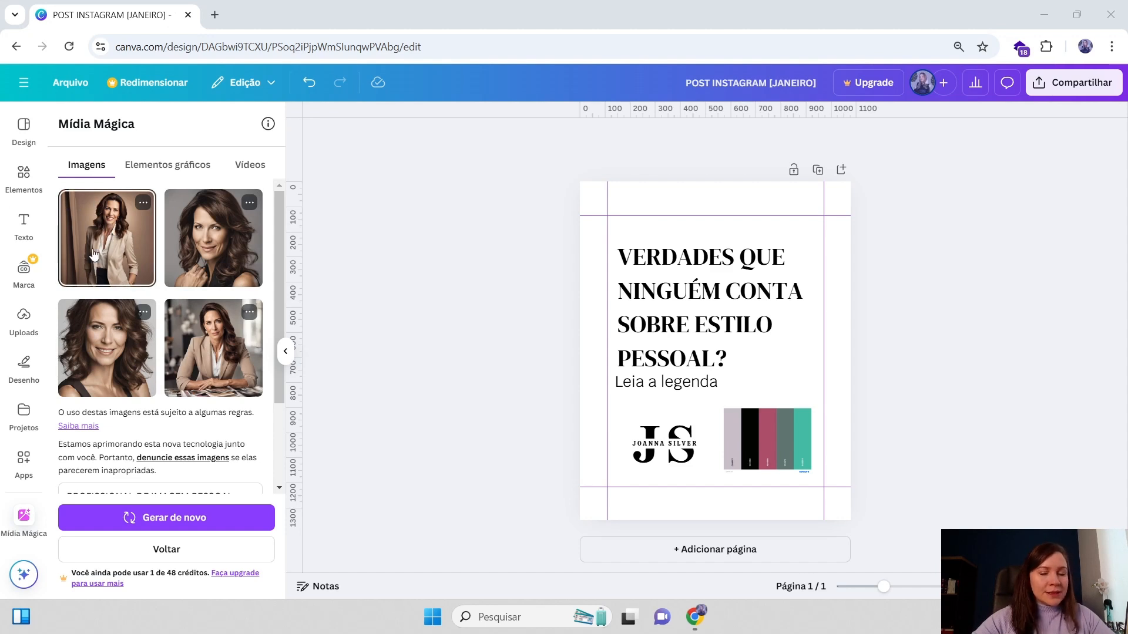
{"action": "left_click", "coordinate": [118, 251]}
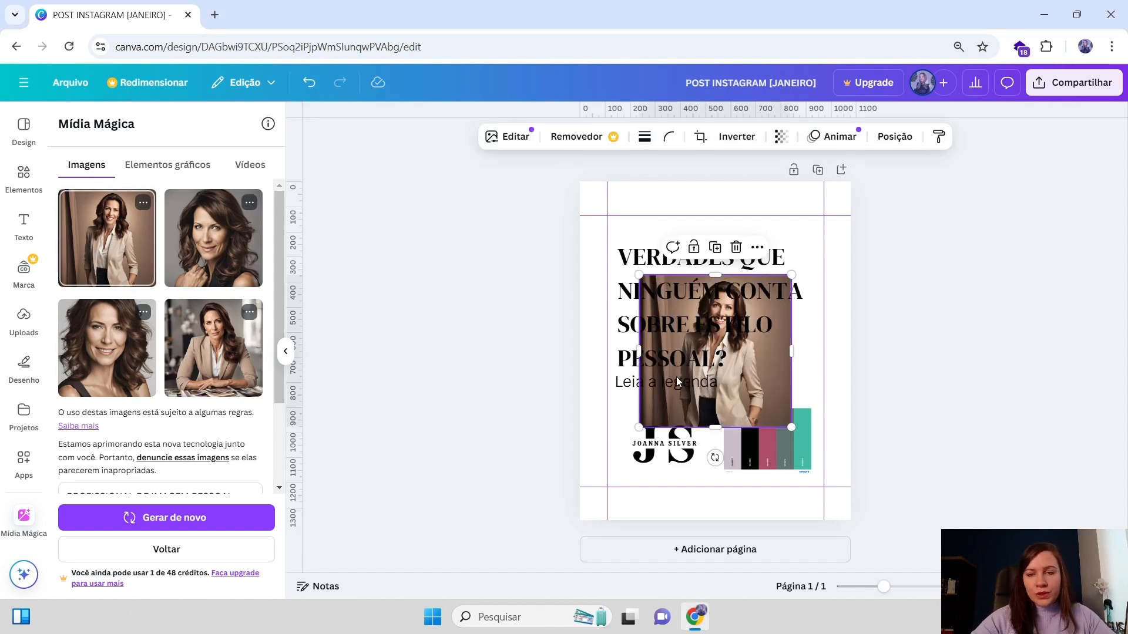
Enlarge the photo so it covers the whole page behind the heading, subtitle and logo
{"action": "left_click_drag", "start_coordinate": [708, 409], "coordinate": [666, 500]}
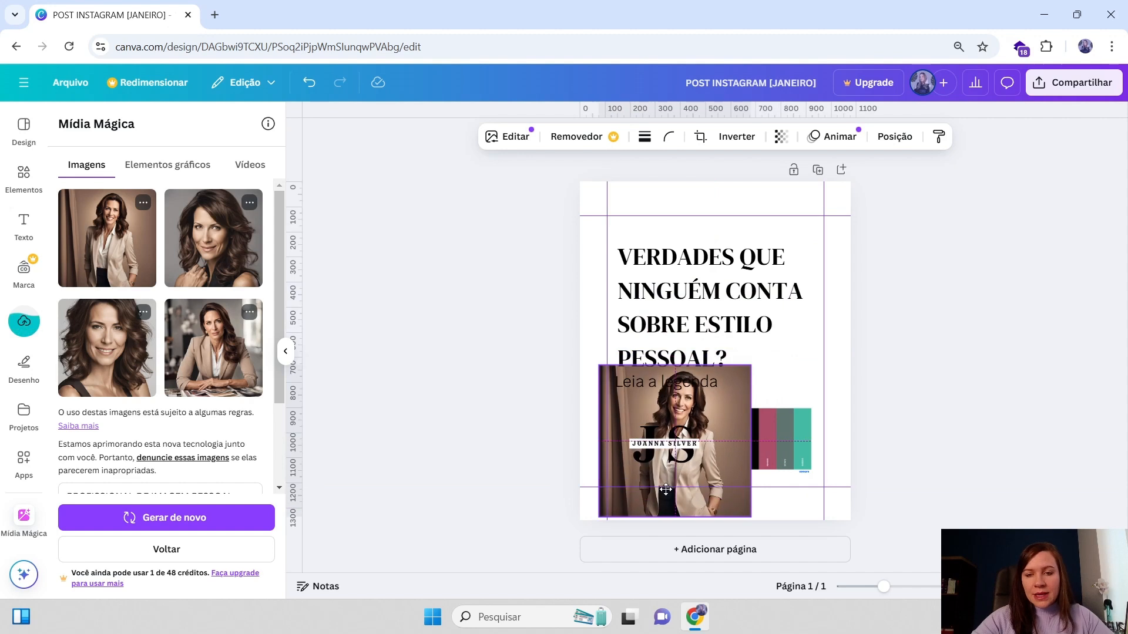
{"action": "left_click", "coordinate": [625, 503]}
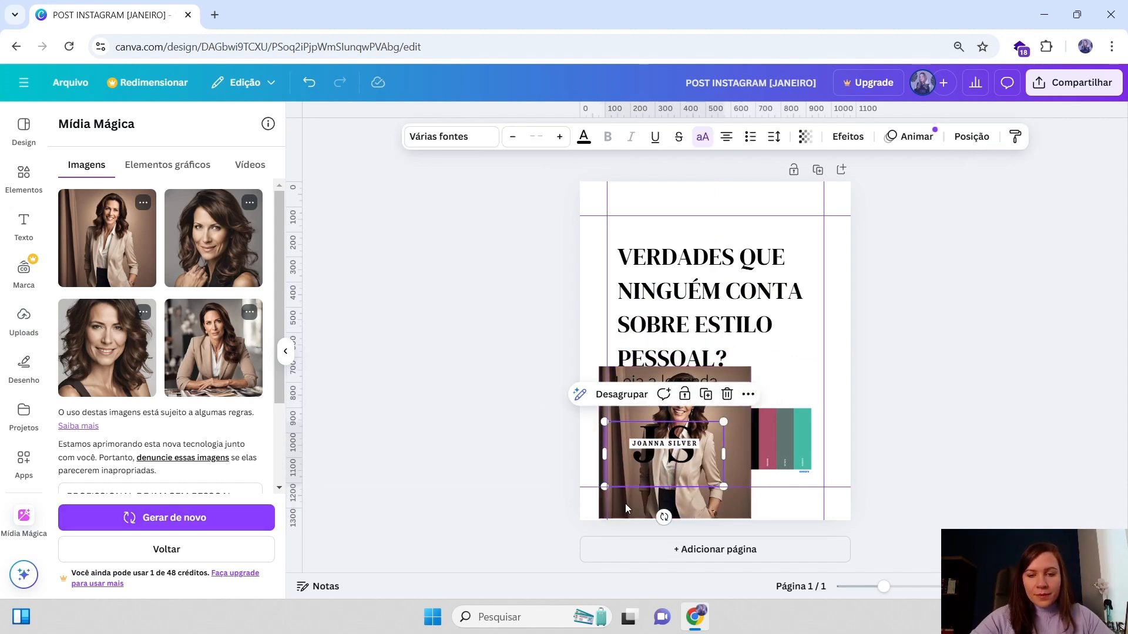
{"action": "left_click", "coordinate": [625, 504]}
{"action": "left_click", "coordinate": [664, 507]}
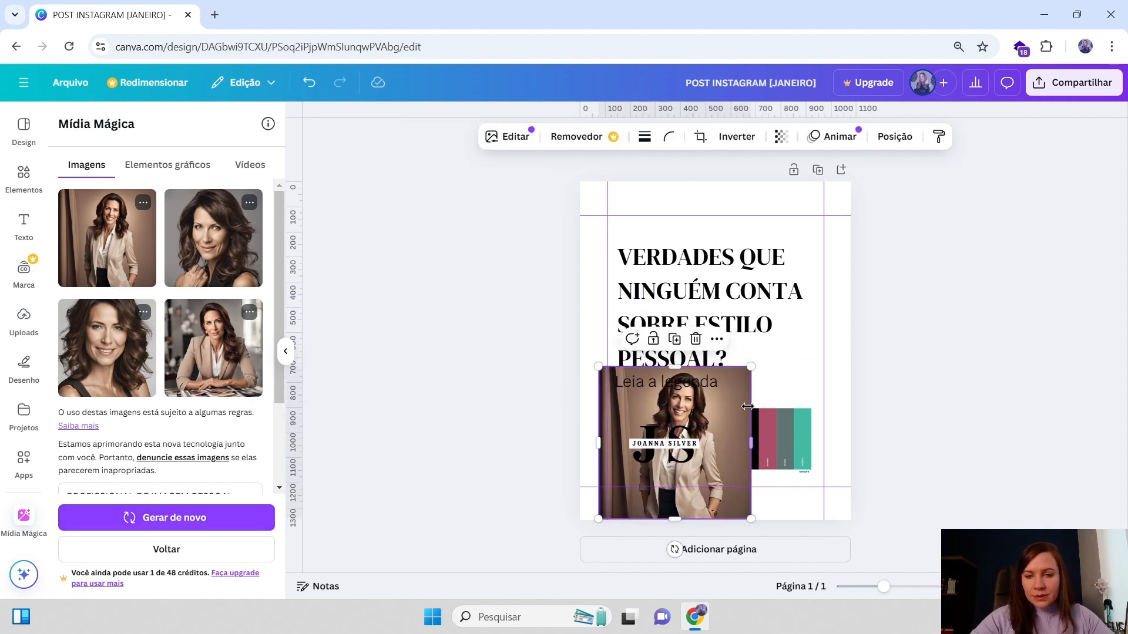
{"action": "left_click_drag", "start_coordinate": [664, 506], "coordinate": [648, 508]}
{"action": "left_click_drag", "start_coordinate": [737, 368], "coordinate": [899, 180]}
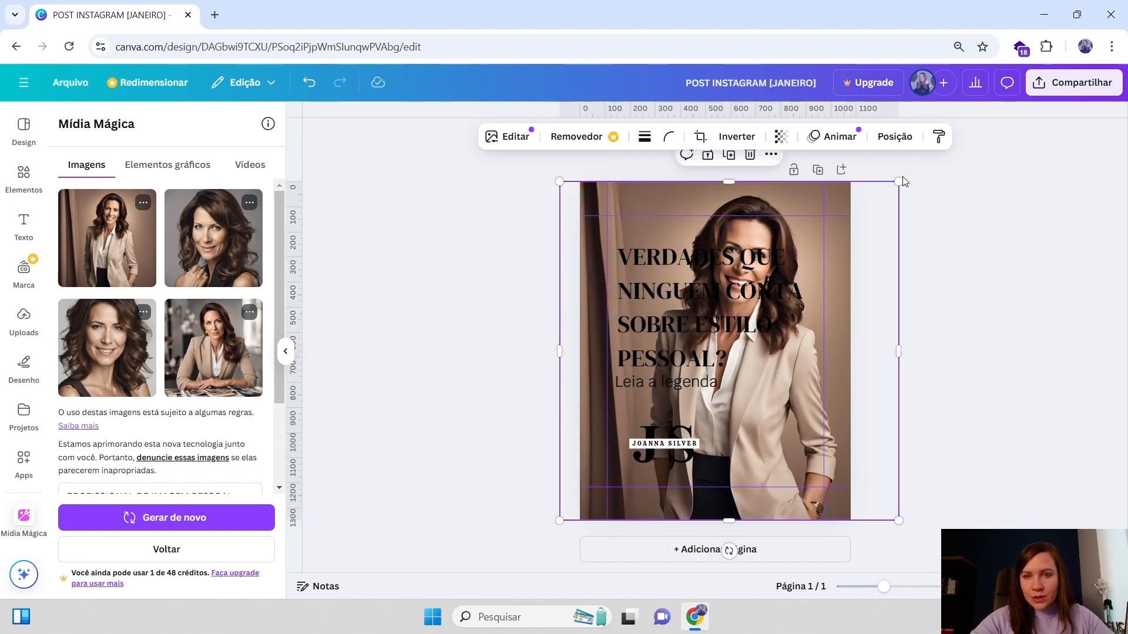
{"action": "left_click", "coordinate": [286, 353]}
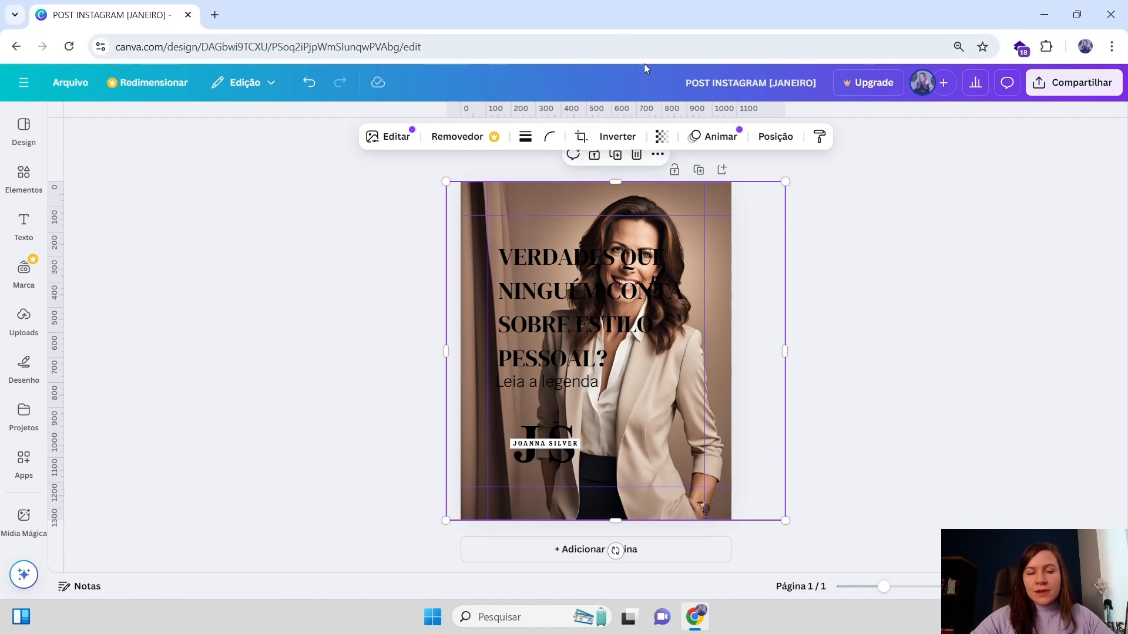
Enlarge the heading text box slightly, to a font size of 74.7
{"action": "left_click_drag", "start_coordinate": [686, 201], "coordinate": [693, 202]}
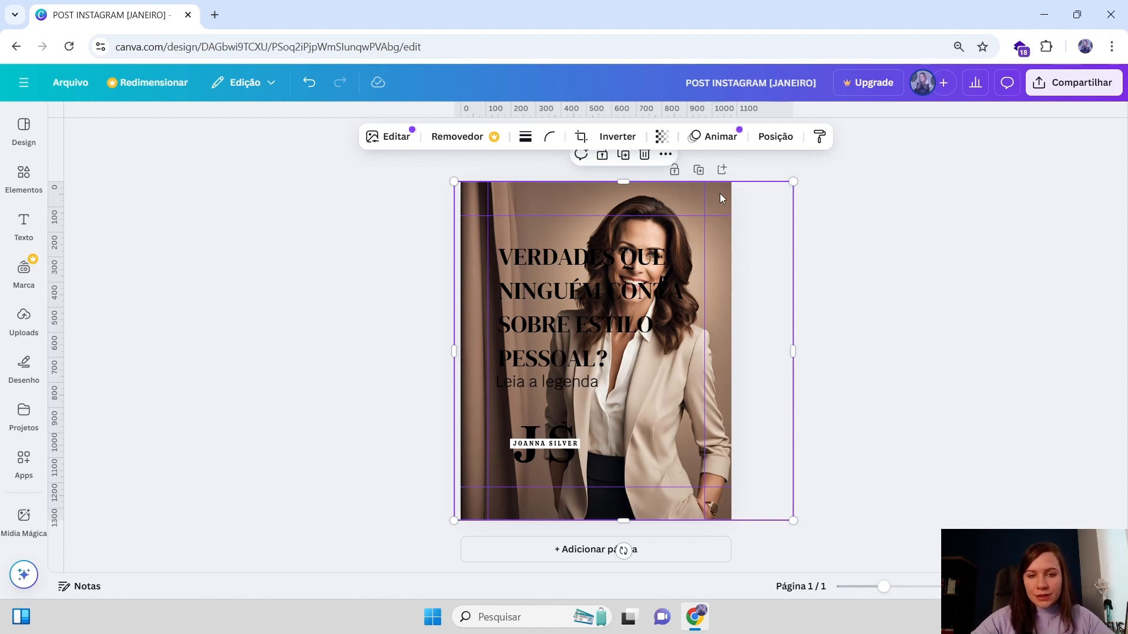
{"action": "left_click", "coordinate": [545, 280]}
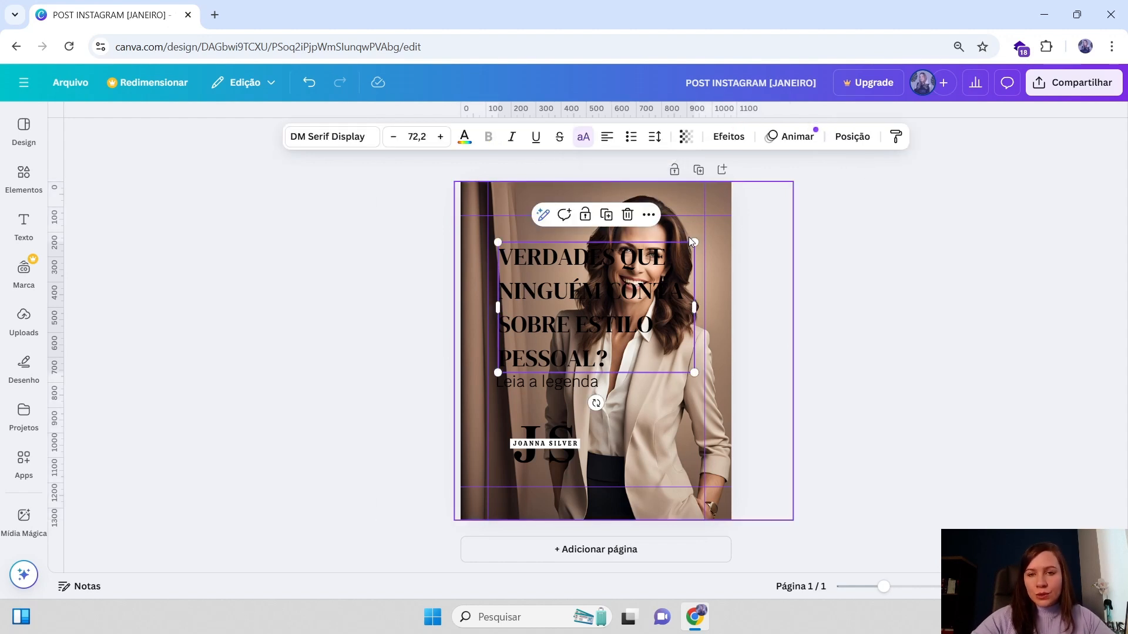
{"action": "left_click_drag", "start_coordinate": [694, 242], "coordinate": [703, 237]}
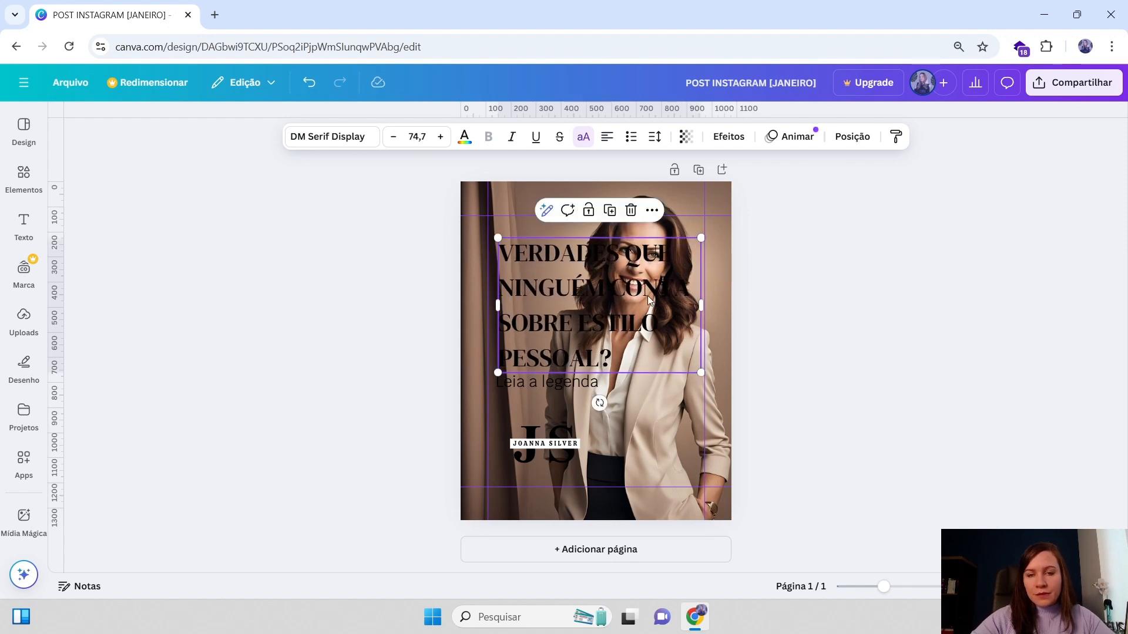
Move the heading and subtitle slightly lower on the photo
{"action": "mouse_move", "coordinate": [650, 294]}
{"action": "left_mouse_down"}
{"action": "mouse_move", "coordinate": [590, 335]}
{"action": "mouse_move", "coordinate": [643, 318]}
{"action": "mouse_move", "coordinate": [644, 304]}
{"action": "left_mouse_up"}
{"action": "left_click", "coordinate": [557, 385], "text": "shift"}
{"action": "left_click", "coordinate": [850, 348]}
{"action": "left_click", "coordinate": [720, 191]}
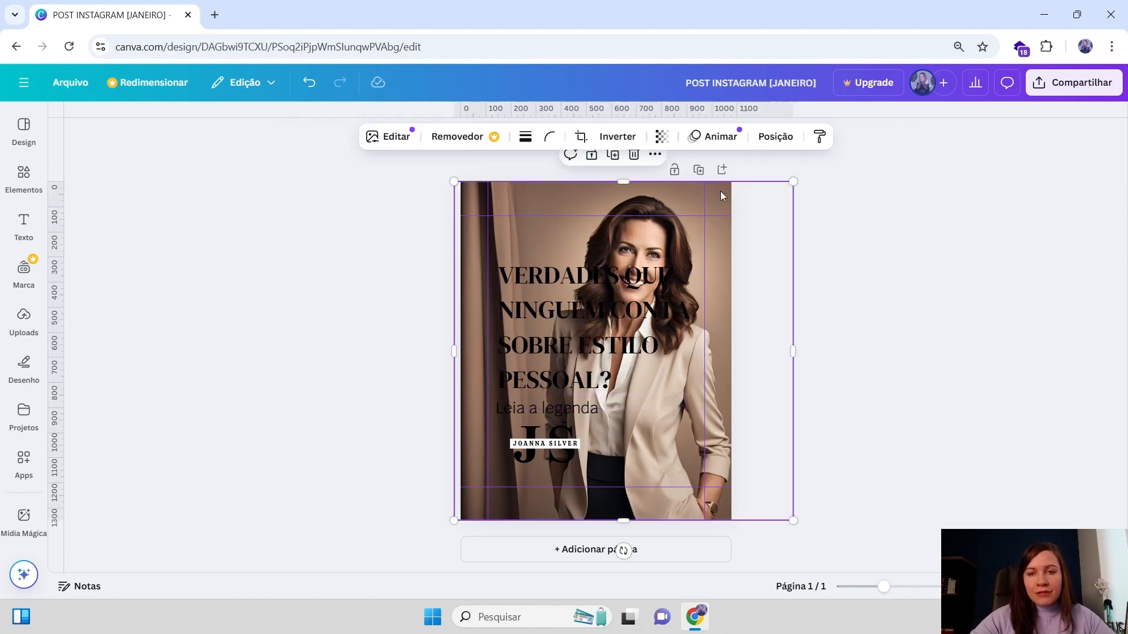
{"action": "mouse_move", "coordinate": [541, 200]}
{"action": "left_mouse_down"}
{"action": "mouse_move", "coordinate": [515, 200]}
{"action": "mouse_move", "coordinate": [562, 200]}
{"action": "mouse_move", "coordinate": [546, 201]}
{"action": "left_mouse_up"}
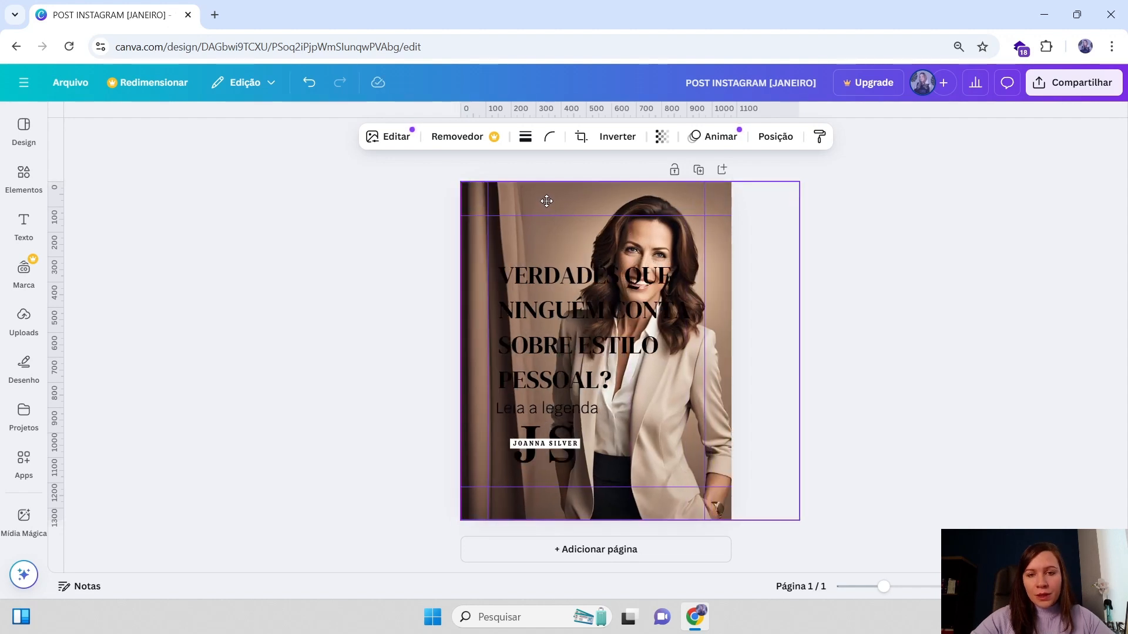
Try to remove the photo's background with the Background Remover tool
{"action": "left_click", "coordinate": [569, 322]}
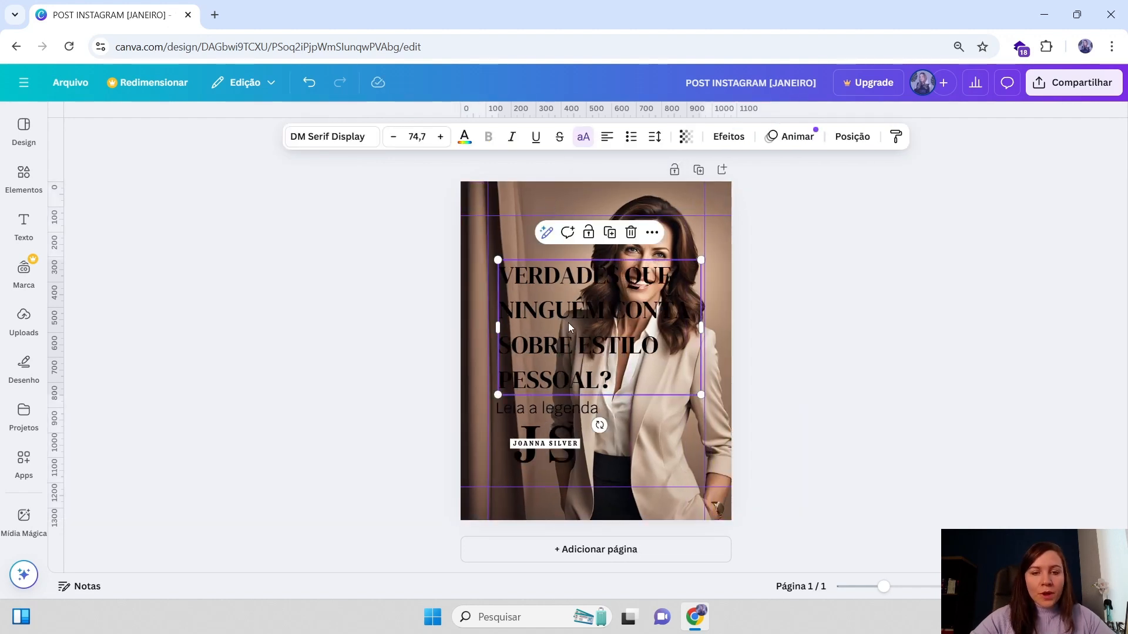
{"action": "left_click", "coordinate": [539, 408]}
{"action": "left_click", "coordinate": [670, 195]}
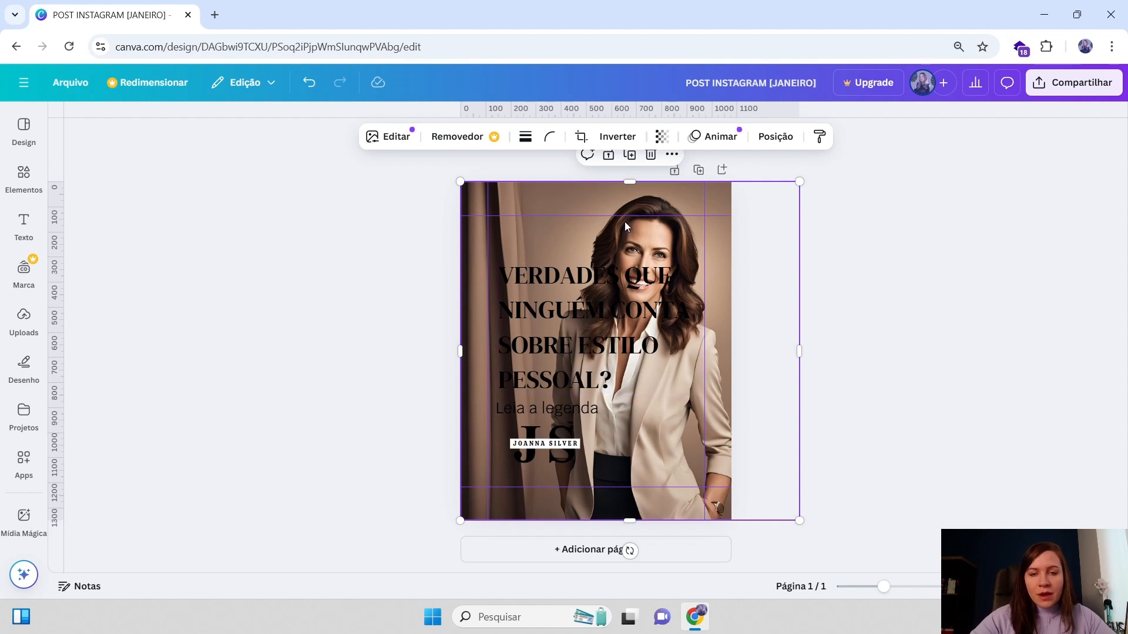
{"action": "left_click_drag", "start_coordinate": [615, 325], "coordinate": [608, 307]}
{"action": "left_click", "coordinate": [502, 192]}
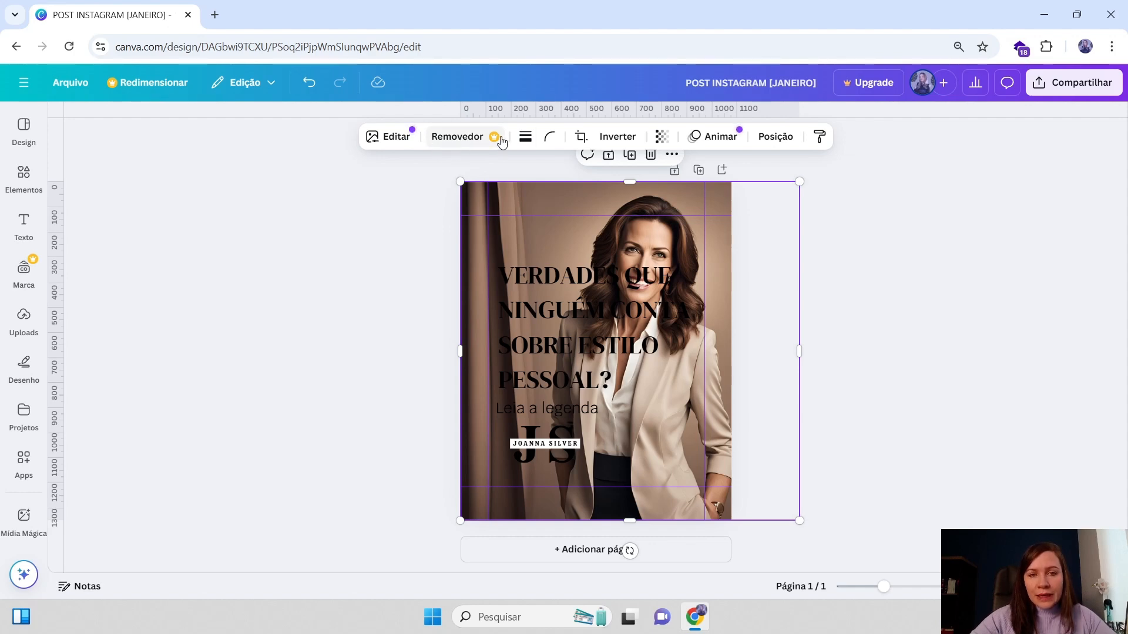
{"action": "left_click", "coordinate": [462, 144]}
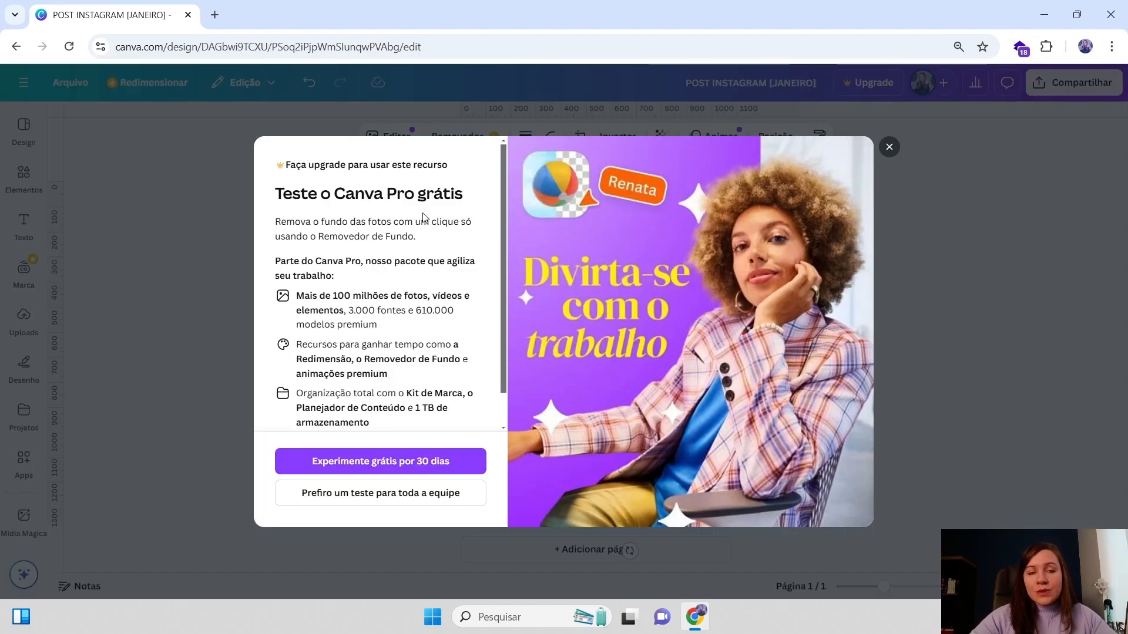
{"action": "left_click", "coordinate": [888, 149]}
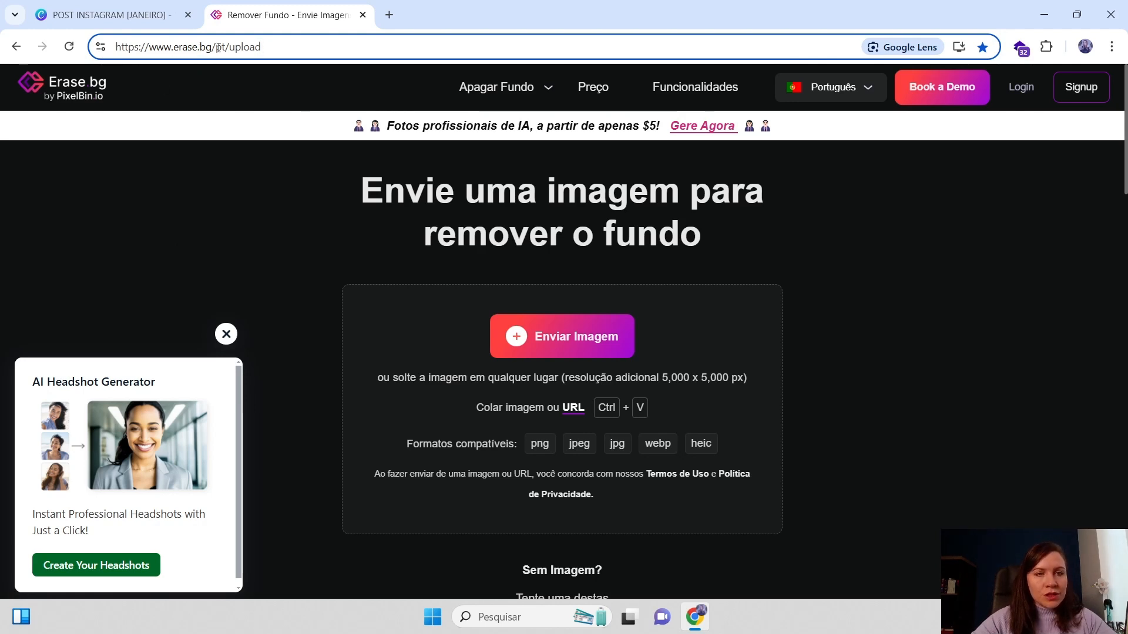
Switch between the erase.bg background-removal tab and the design
{"action": "left_click_drag", "start_coordinate": [264, 49], "coordinate": [119, 56]}
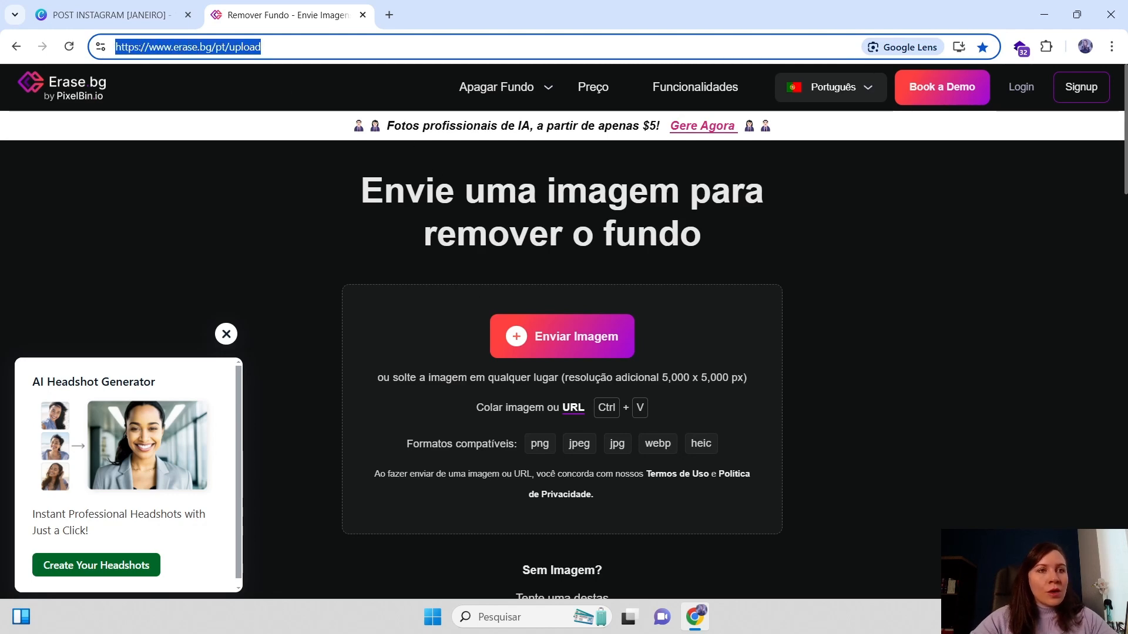
{"action": "left_click", "coordinate": [111, 15]}
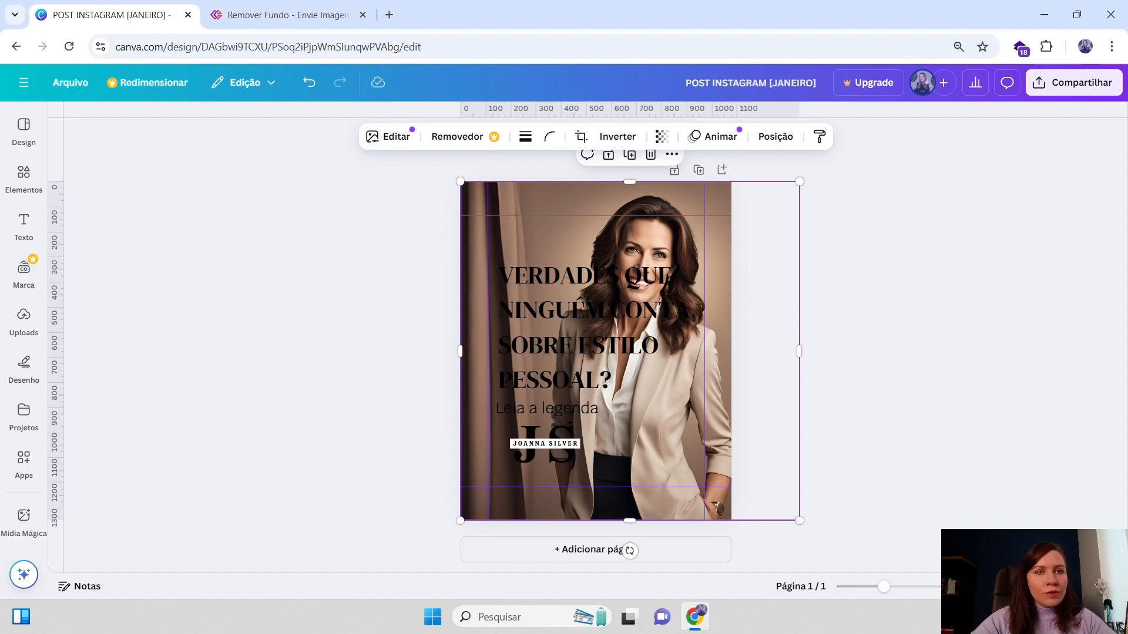
{"action": "left_click", "coordinate": [276, 15]}
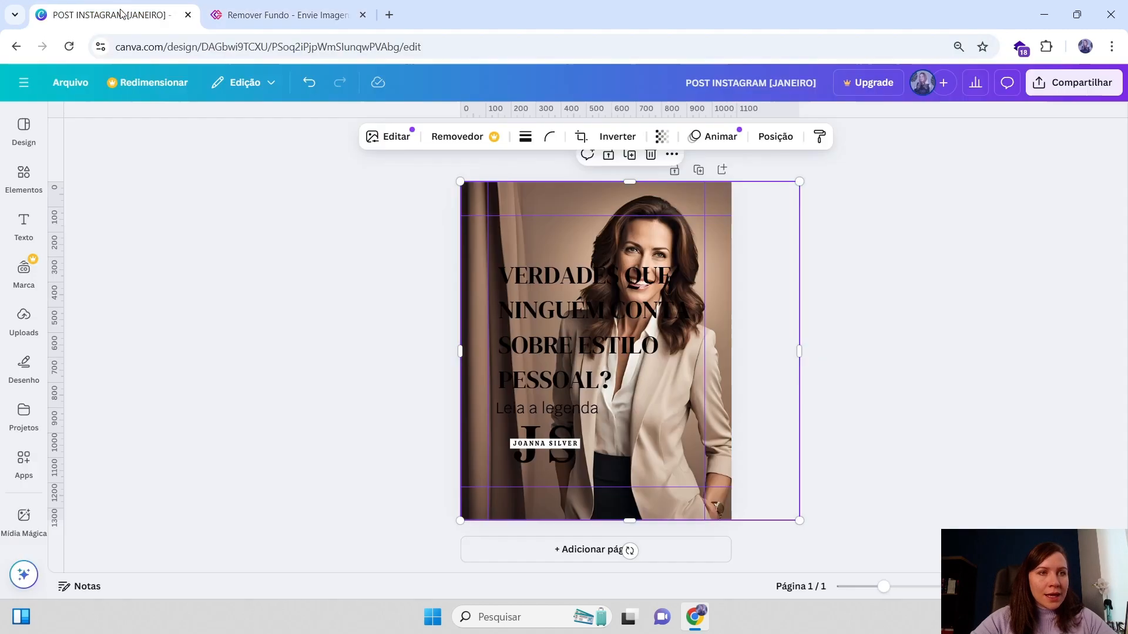
{"action": "left_click", "coordinate": [141, 14]}
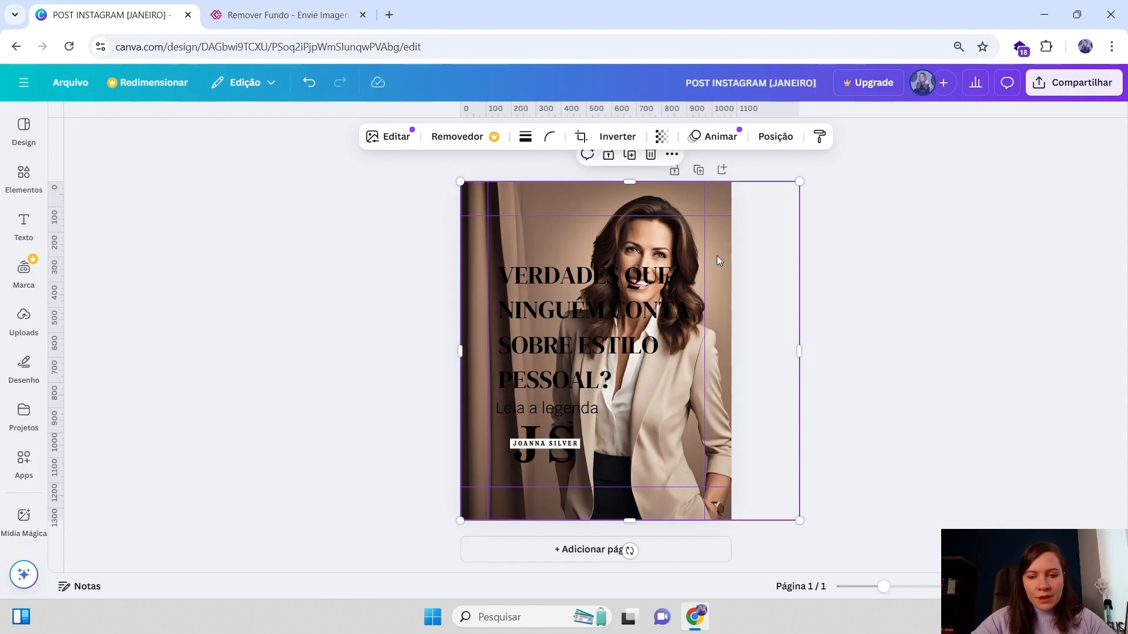
Duplicate the page
{"action": "left_click", "coordinate": [853, 205]}
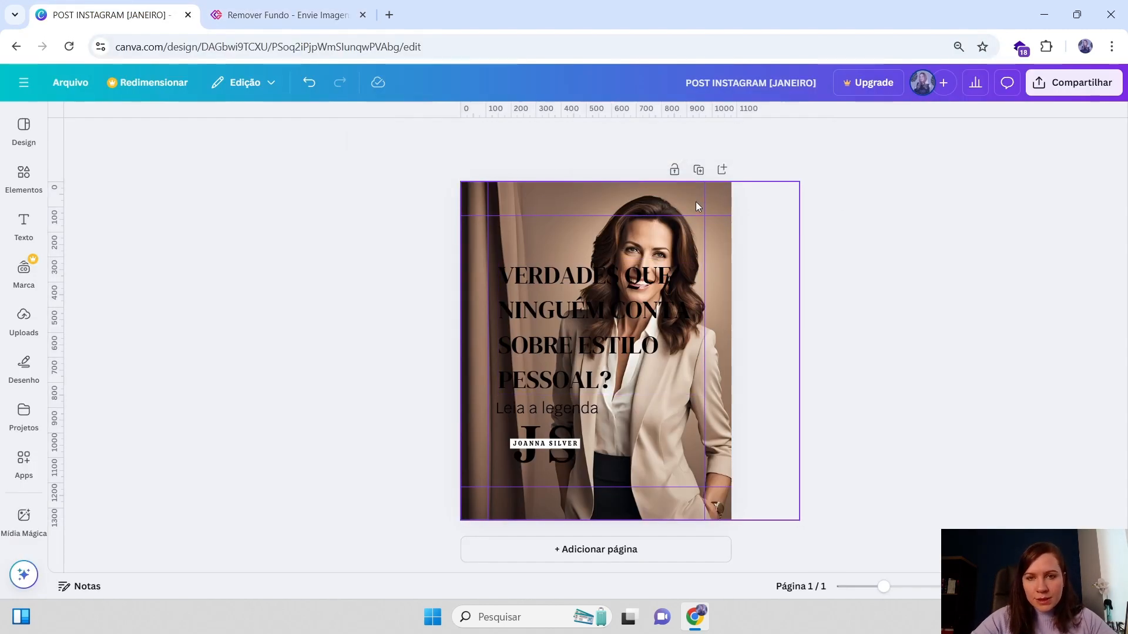
{"action": "left_click", "coordinate": [676, 192]}
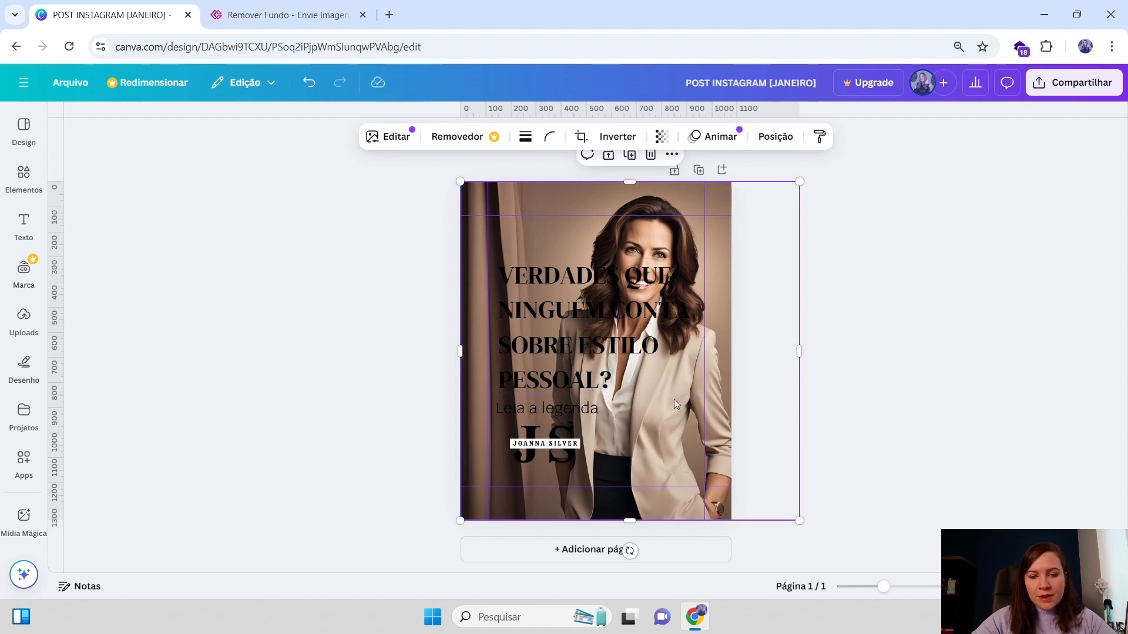
{"action": "left_click", "coordinate": [698, 170]}
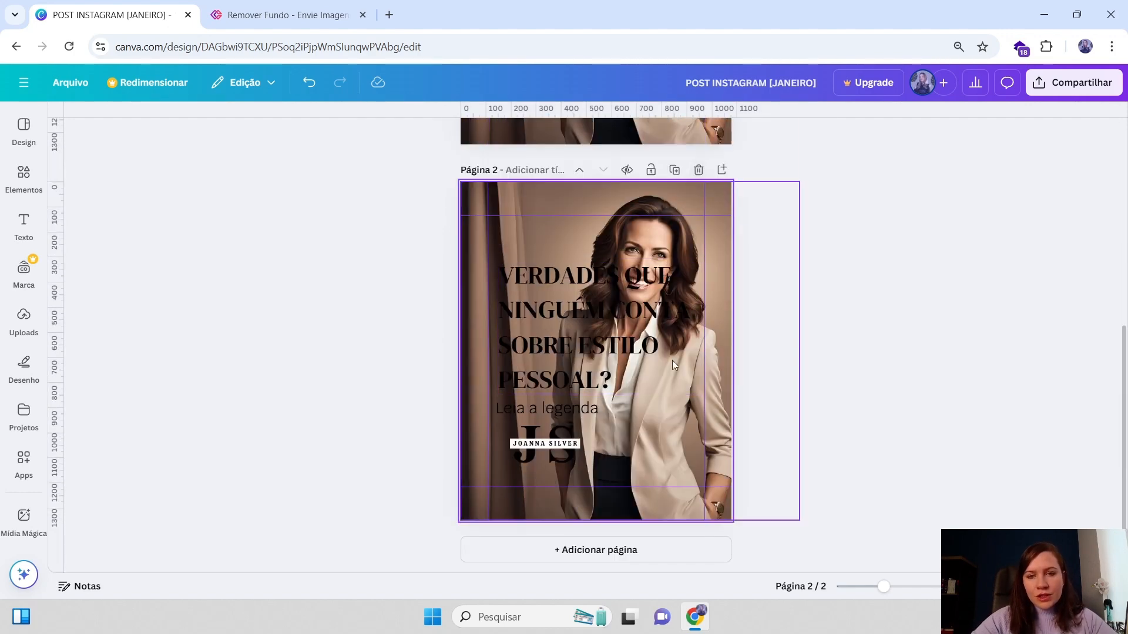
Delete the heading, subtitle and logo from page 2, leaving only the photo
{"action": "left_click", "coordinate": [558, 319]}
{"action": "key", "text": "Delete"}
{"action": "left_click", "coordinate": [539, 411]}
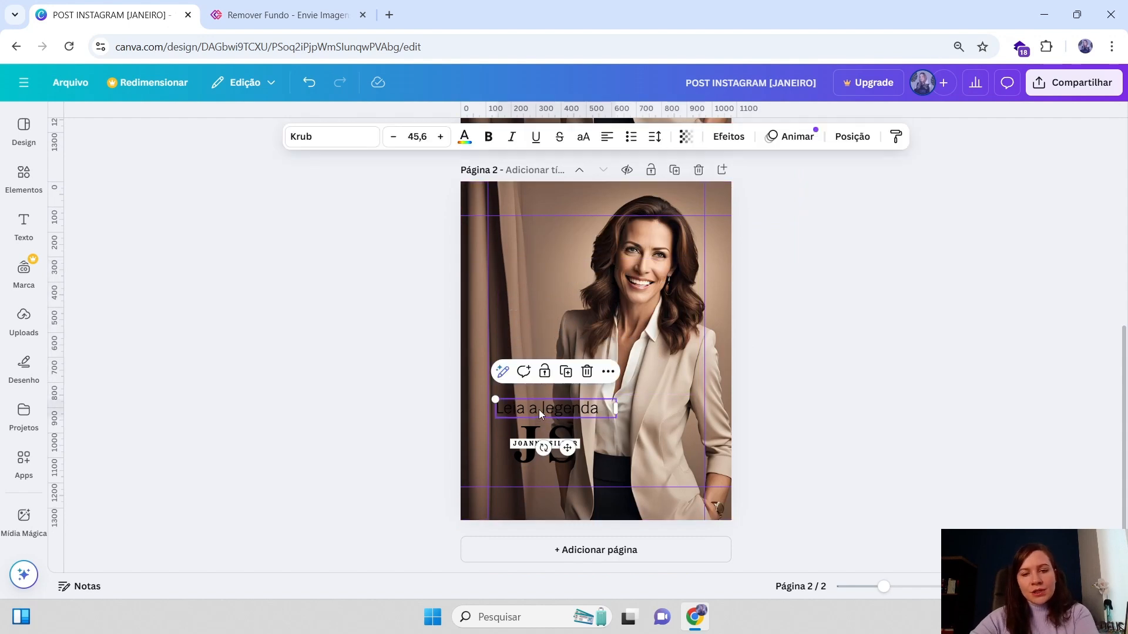
{"action": "key", "text": "Delete"}
{"action": "key", "text": "Delete"}
{"action": "key", "text": "Delete"}
{"action": "left_click", "coordinate": [638, 354]}
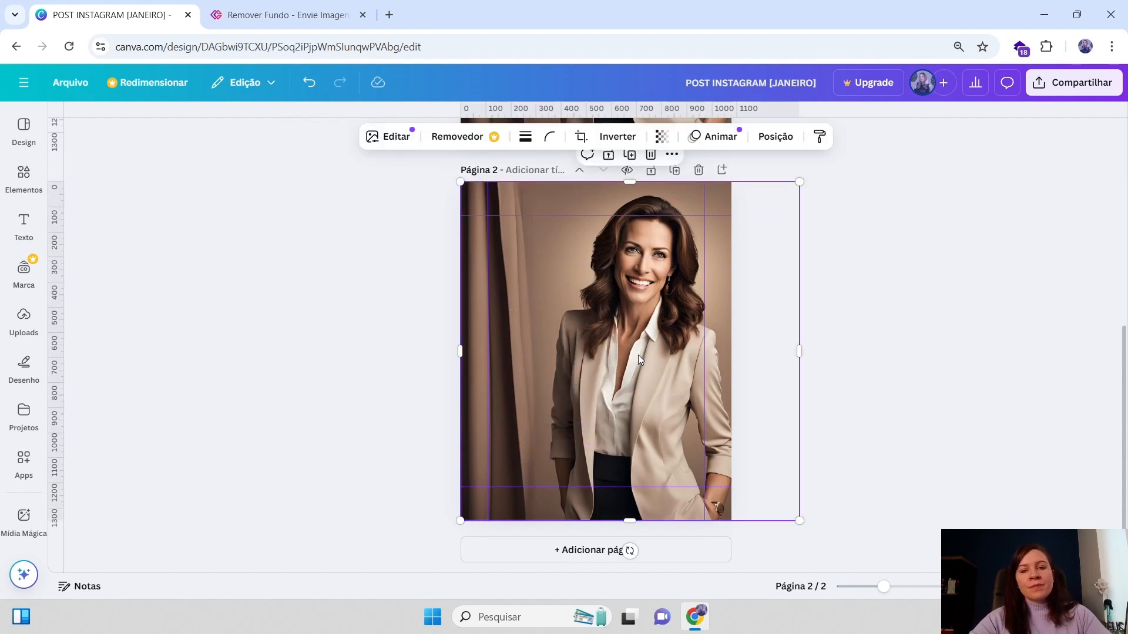
{"action": "key", "text": "Delete"}
Resize and reposition the photo on page 2 so it fills the page
{"action": "left_click", "coordinate": [626, 297]}
{"action": "left_click_drag", "start_coordinate": [670, 253], "coordinate": [657, 253]}
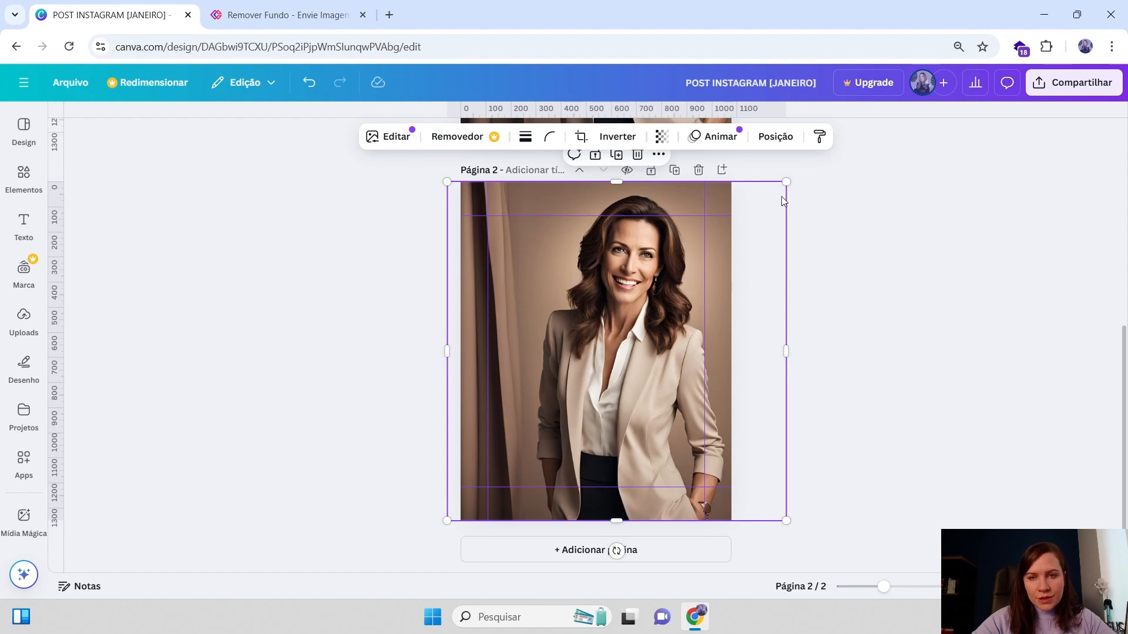
{"action": "left_click_drag", "start_coordinate": [787, 180], "coordinate": [779, 283]}
{"action": "left_click_drag", "start_coordinate": [680, 330], "coordinate": [600, 353]}
{"action": "left_click_drag", "start_coordinate": [731, 246], "coordinate": [738, 230]}
{"action": "left_click_drag", "start_coordinate": [704, 288], "coordinate": [694, 271]}
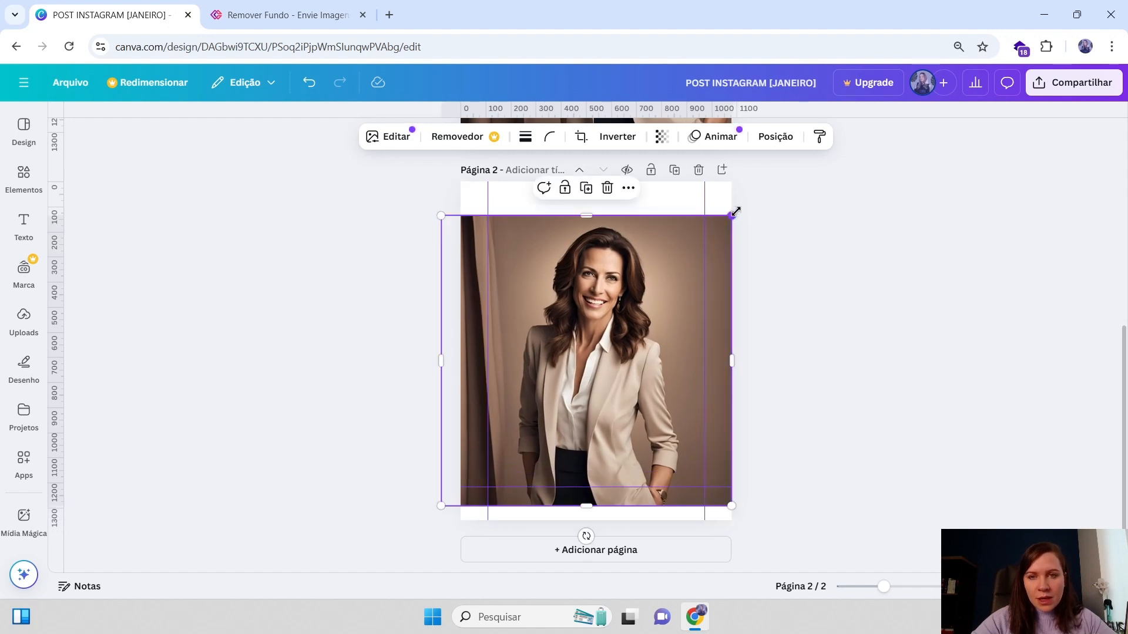
{"action": "left_click_drag", "start_coordinate": [734, 215], "coordinate": [766, 182]}
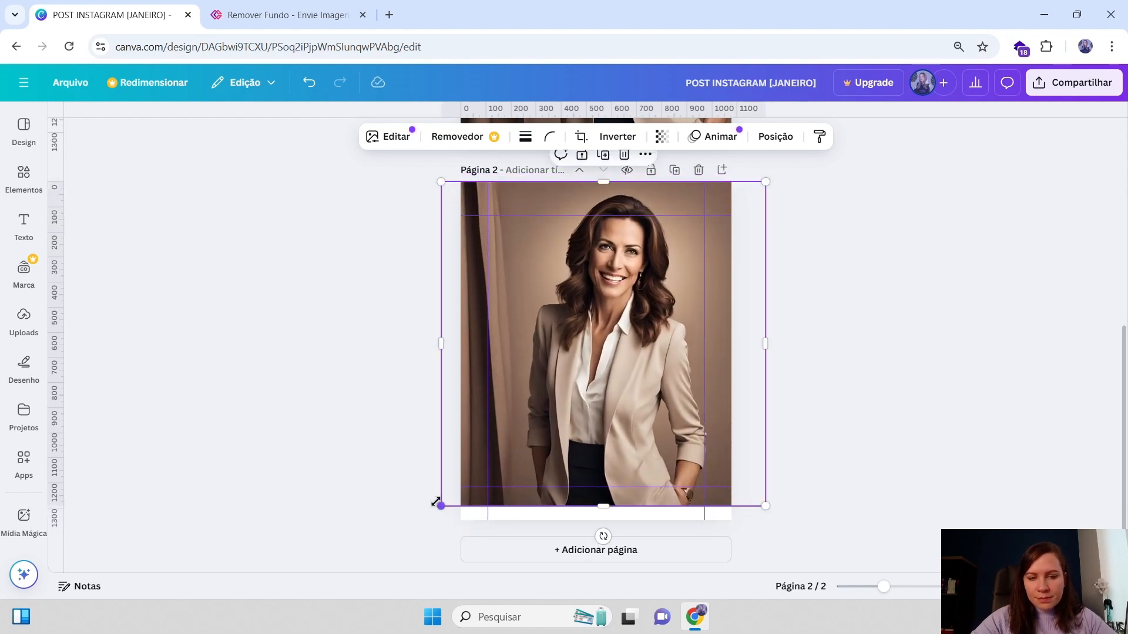
{"action": "left_click_drag", "start_coordinate": [436, 502], "coordinate": [425, 521]}
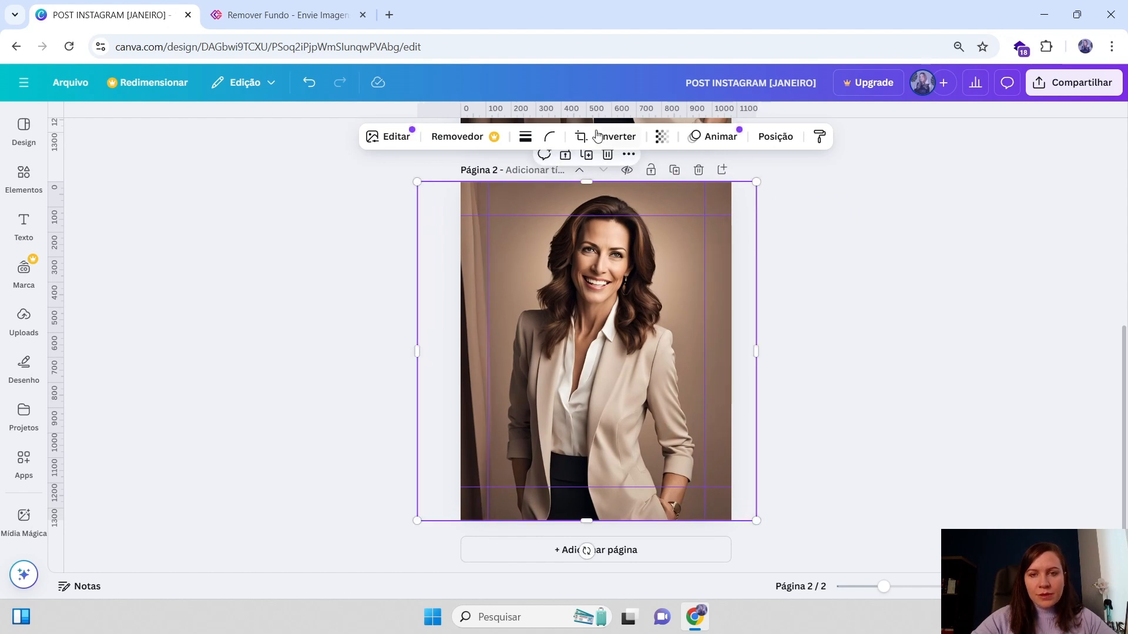
Download only page 2 of the design as a PNG file
{"action": "left_click", "coordinate": [1073, 94]}
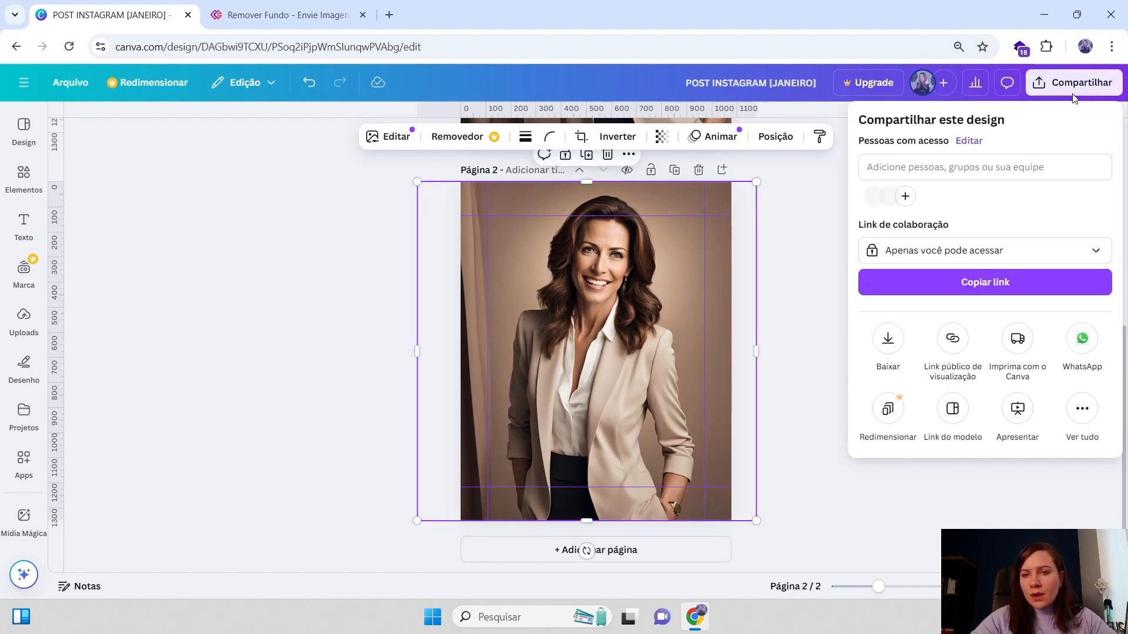
{"action": "left_click", "coordinate": [888, 341]}
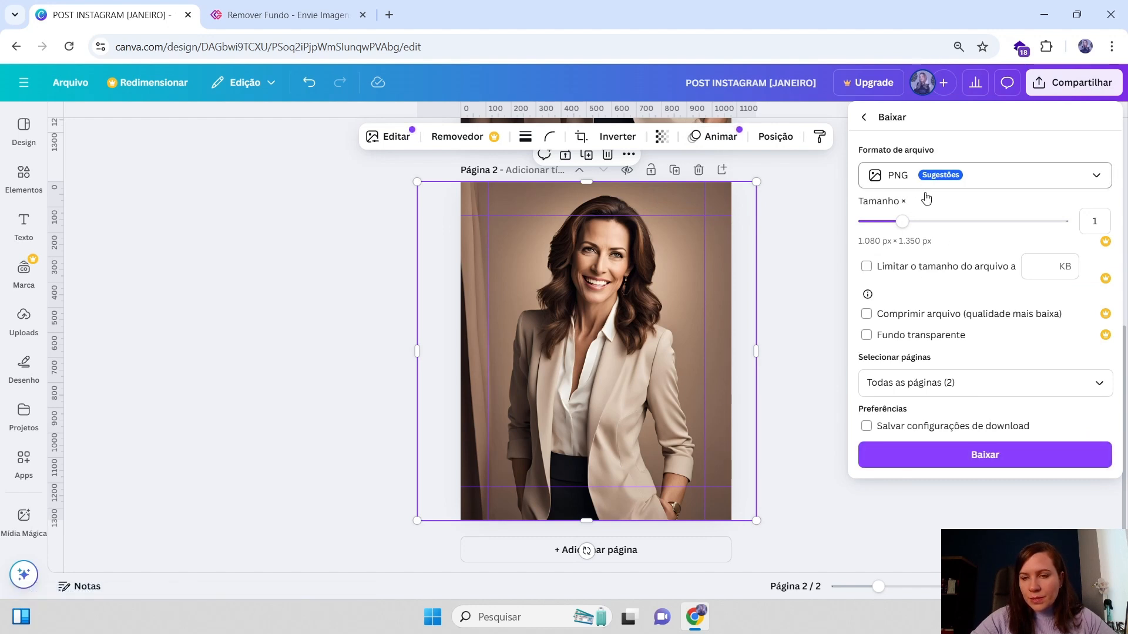
{"action": "left_click", "coordinate": [915, 390]}
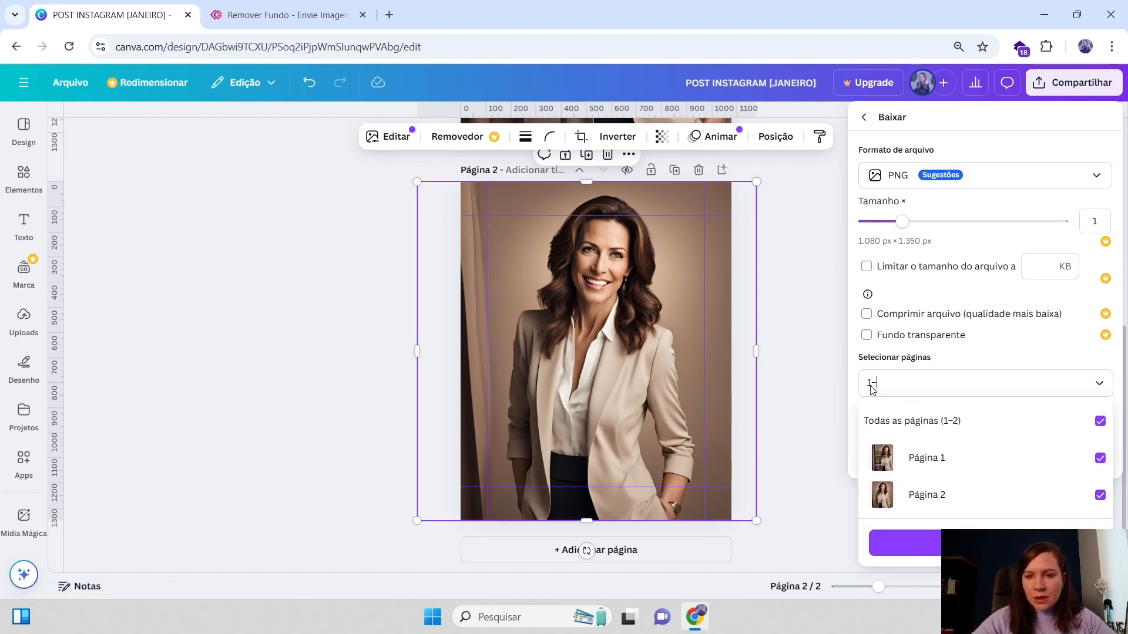
{"action": "key", "text": "BackSpace"}
{"action": "key", "text": "BackSpace"}
{"action": "type", "text": "2"}
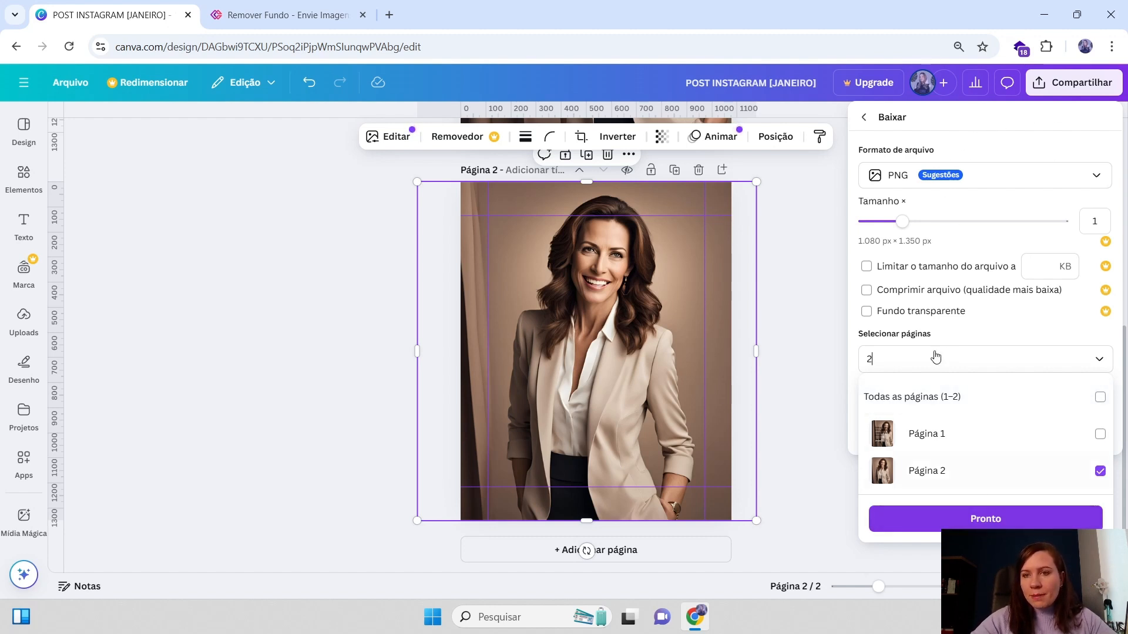
{"action": "left_click", "coordinate": [933, 179]}
{"action": "left_click", "coordinate": [933, 179]}
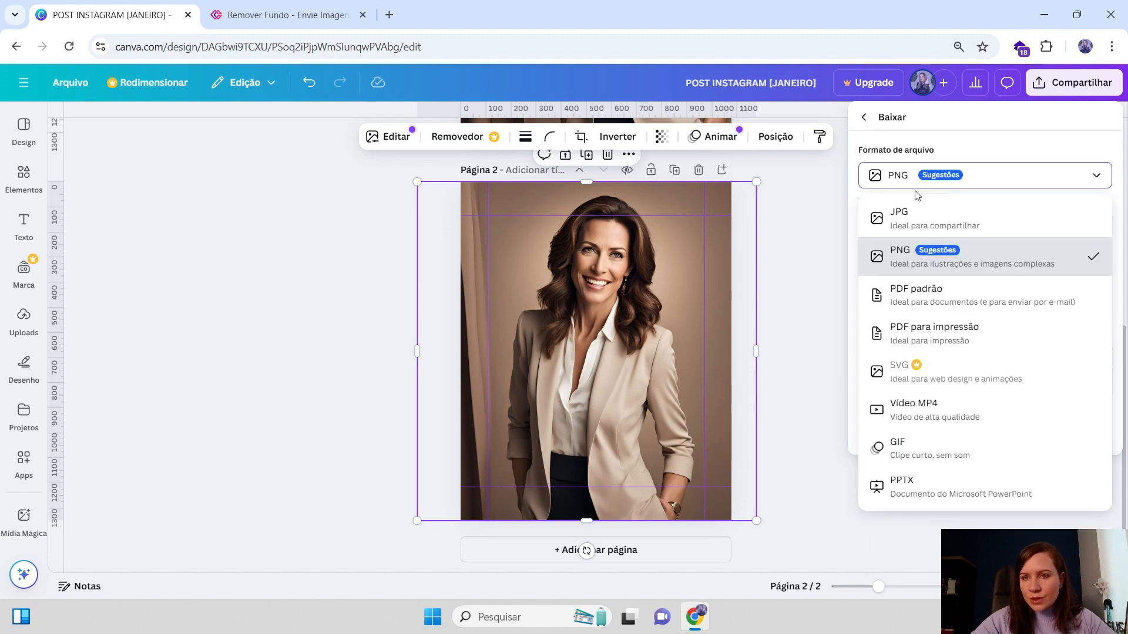
{"action": "left_click", "coordinate": [923, 264]}
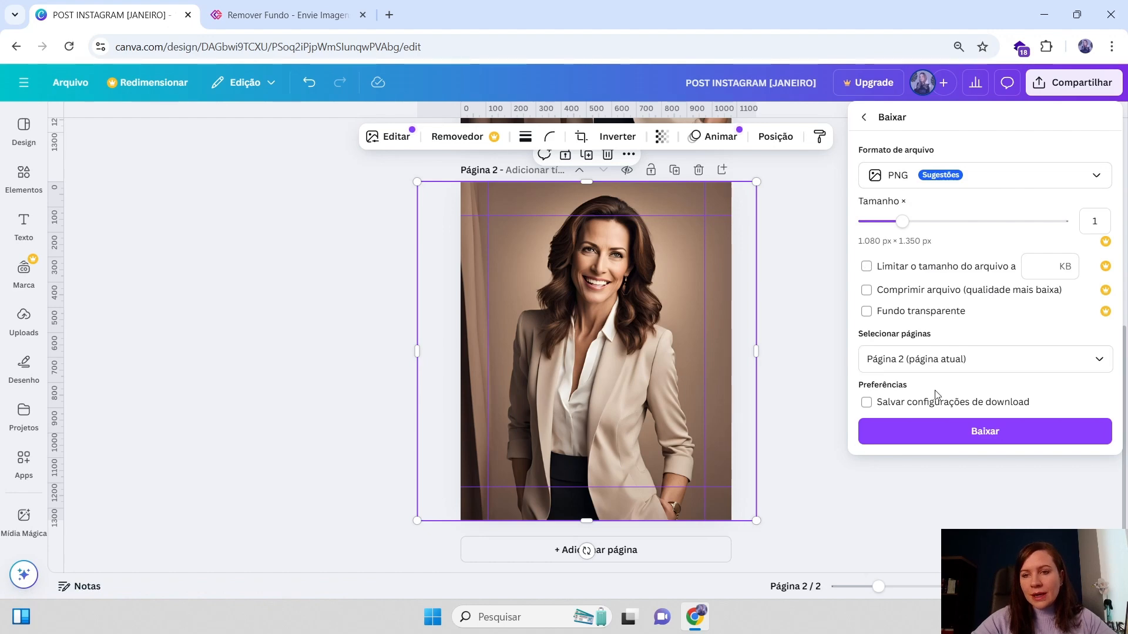
Download the background-removed photo from erase.bg and return to the design
{"action": "key", "text": "ctrl+Tab"}
{"action": "mouse_move", "coordinate": [1127, 159]}
{"action": "left_mouse_down"}
{"action": "mouse_move", "coordinate": [1041, 166]}
{"action": "mouse_move", "coordinate": [699, 266]}
{"action": "mouse_move", "coordinate": [552, 329]}
{"action": "mouse_move", "coordinate": [540, 345]}
{"action": "left_mouse_up"}
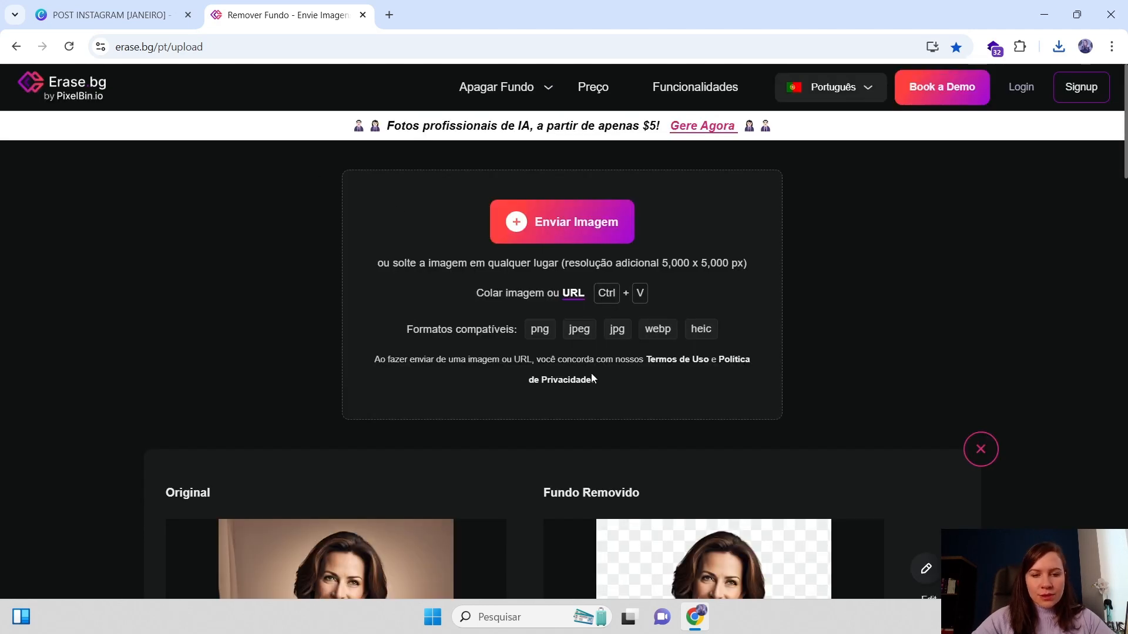
{"action": "scroll", "coordinate": [591, 378], "scroll_direction": "down", "scroll_amount": 5}
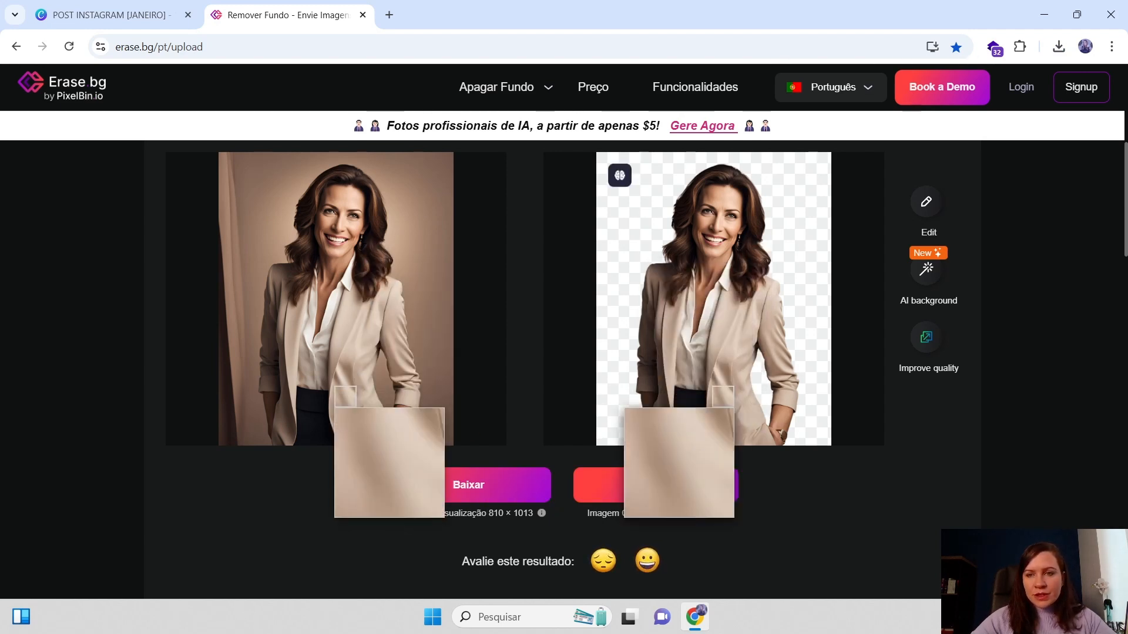
{"action": "left_click", "coordinate": [642, 491]}
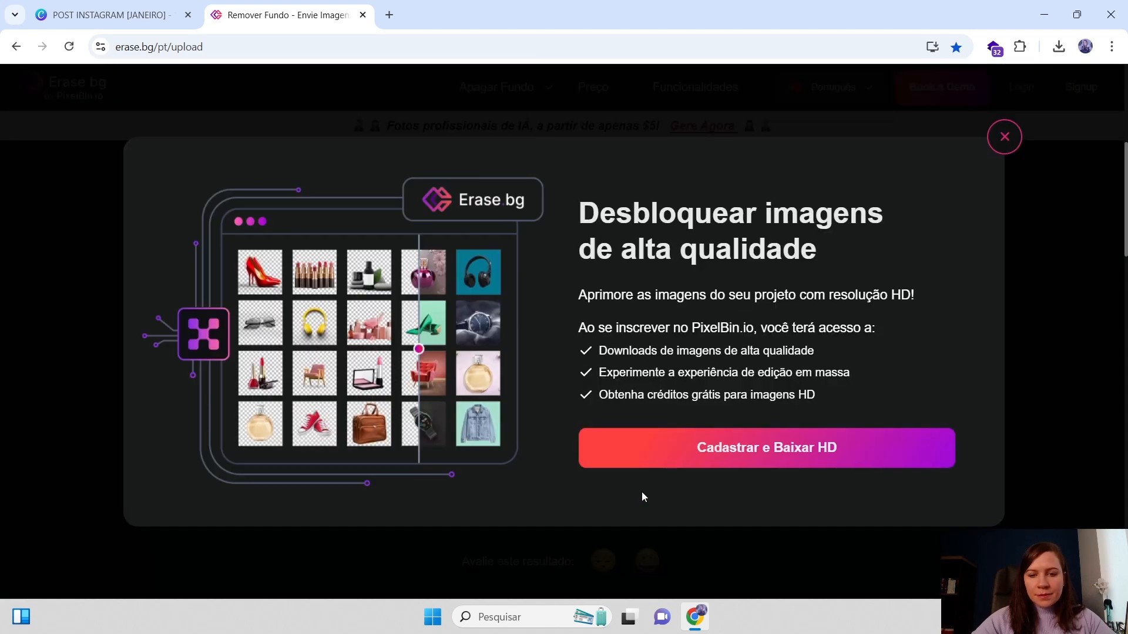
{"action": "key", "text": "ctrl+Tab"}
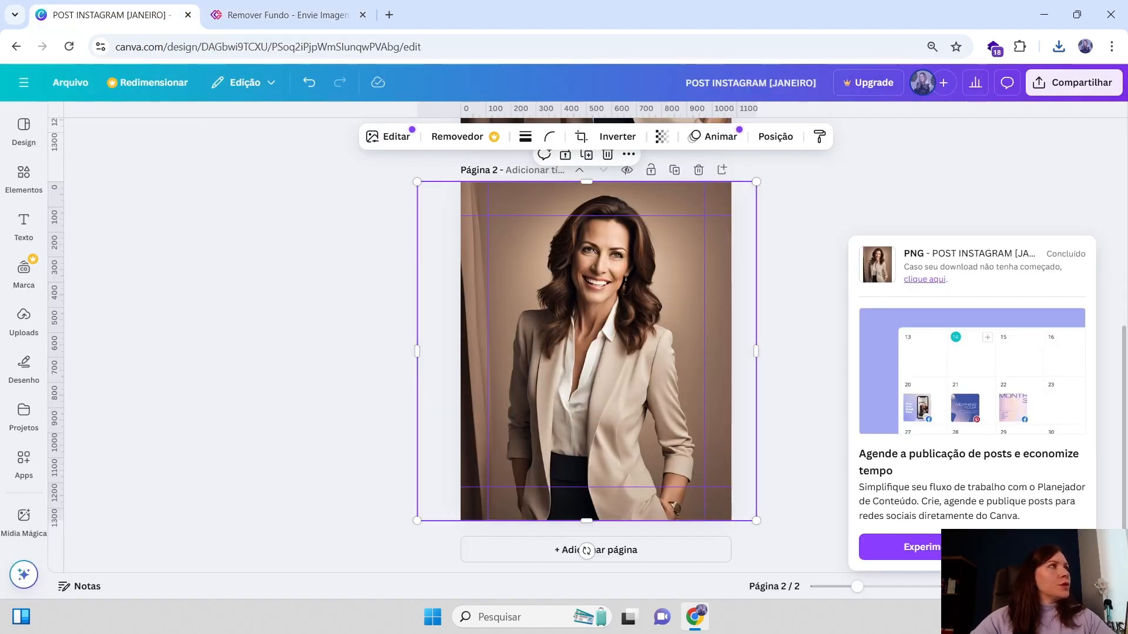
Delete the original photo and the colour palette from page 2
{"action": "left_click", "coordinate": [625, 351]}
{"action": "key", "text": "Delete"}
{"action": "left_click", "coordinate": [607, 464]}
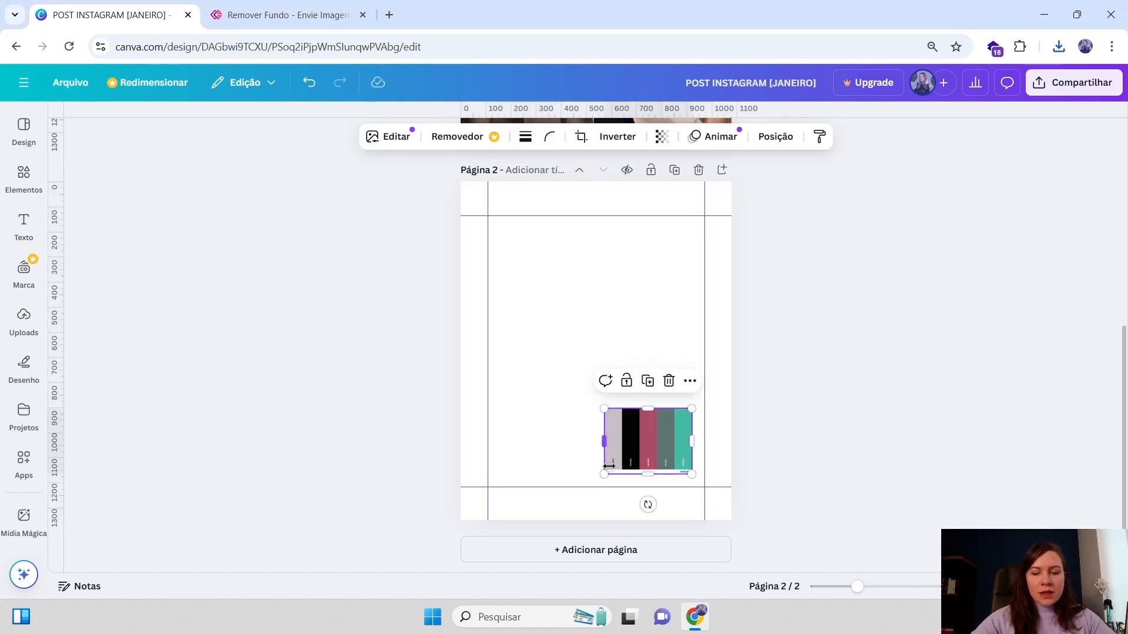
{"action": "key", "text": "Delete"}
Add the downloaded background-removed photo to page 2 and enlarge it to fill the margin guides
{"action": "left_click", "coordinate": [24, 177]}
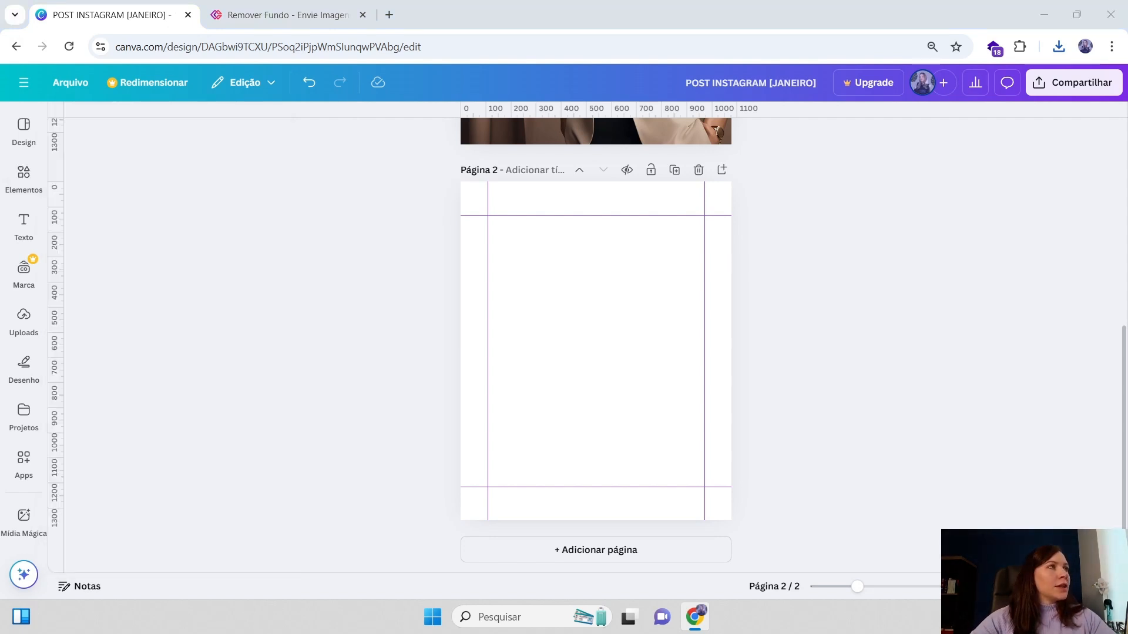
{"action": "left_click_drag", "start_coordinate": [1127, 133], "coordinate": [566, 381]}
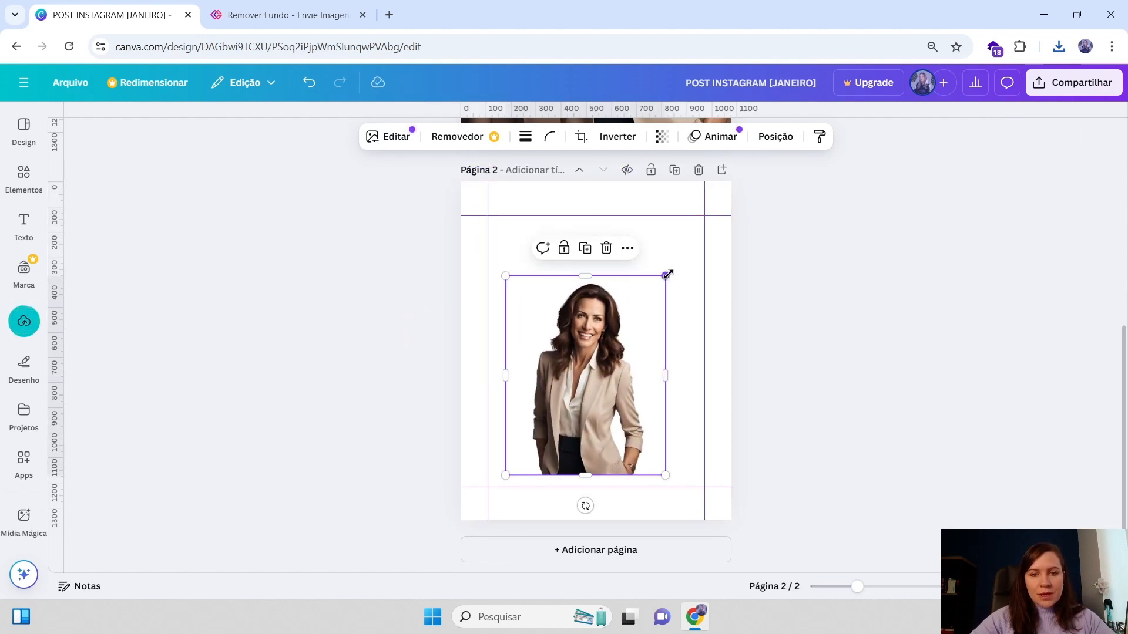
{"action": "left_click_drag", "start_coordinate": [666, 275], "coordinate": [629, 311]}
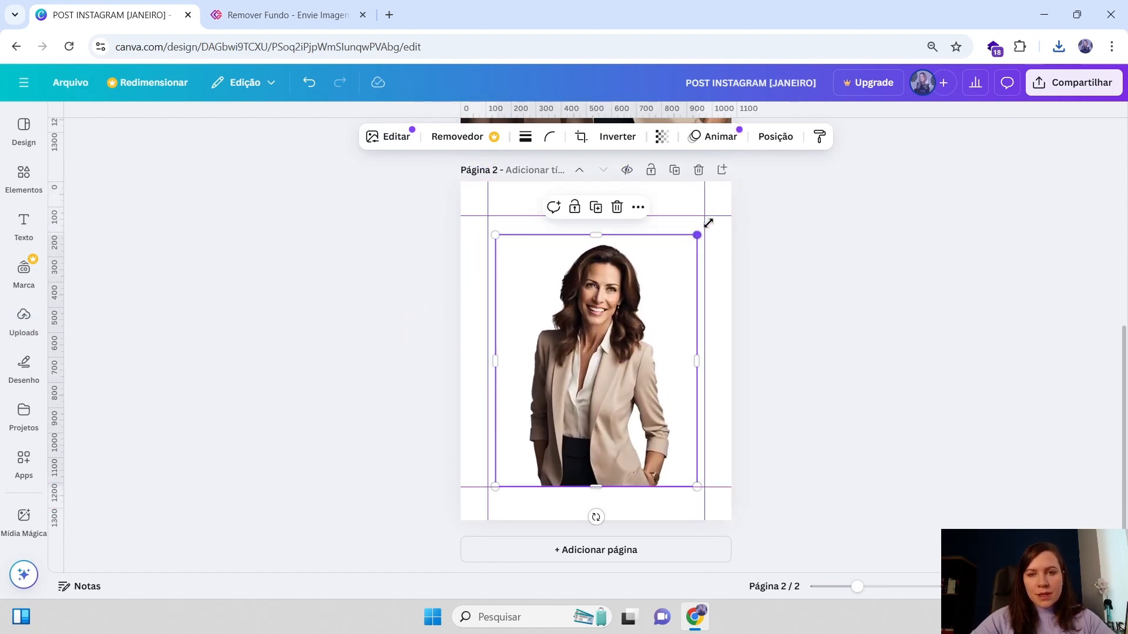
{"action": "left_click_drag", "start_coordinate": [699, 234], "coordinate": [714, 216]}
{"action": "left_click_drag", "start_coordinate": [620, 287], "coordinate": [611, 286]}
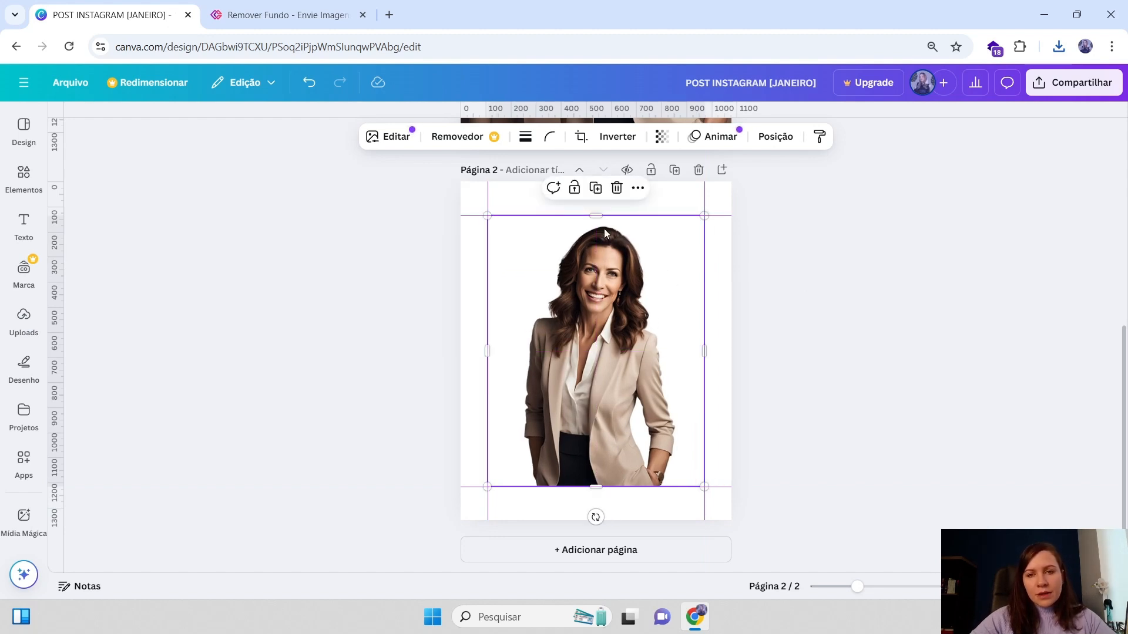
Compare page 1 with the cutout photo on page 2
{"action": "scroll", "coordinate": [595, 263], "scroll_direction": "up", "scroll_amount": 1}
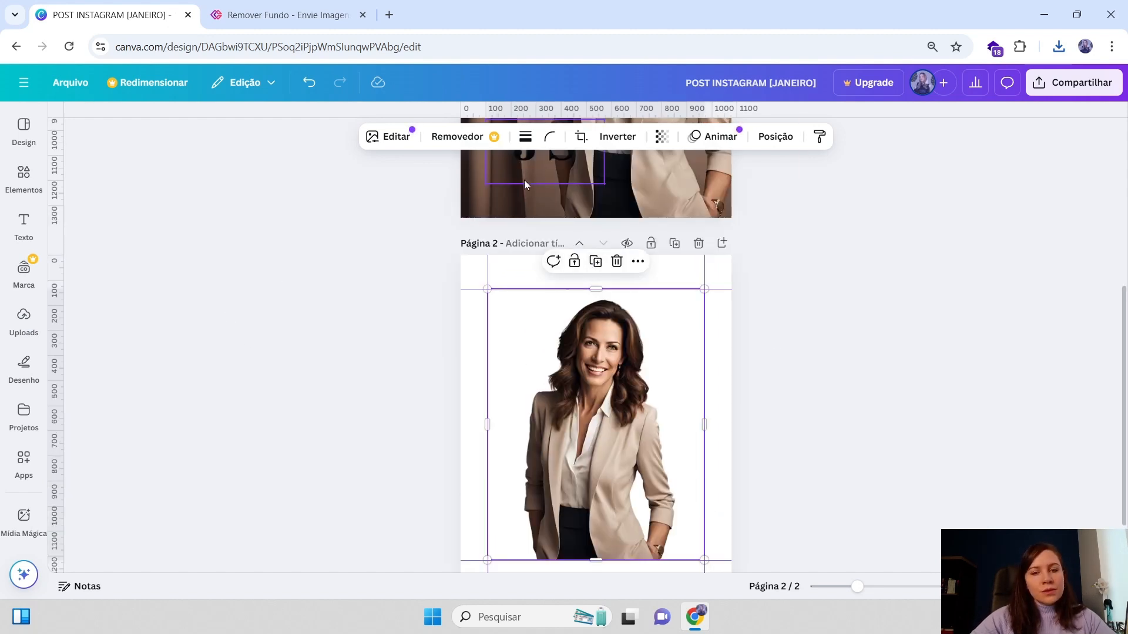
{"action": "scroll", "coordinate": [583, 203], "scroll_direction": "up", "scroll_amount": 4}
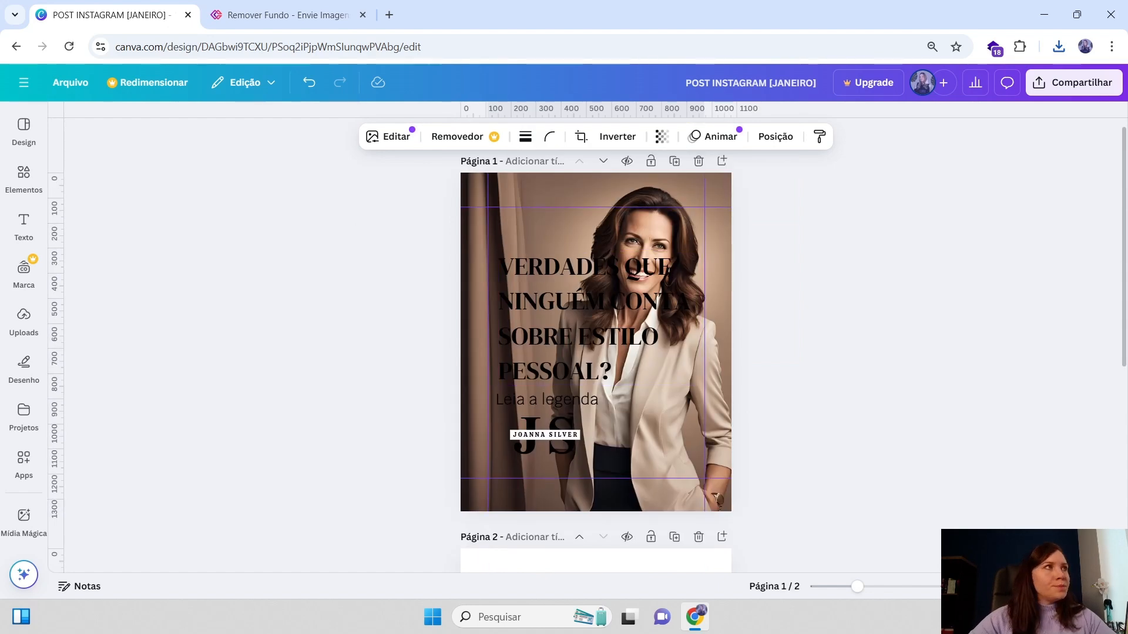
{"action": "left_click", "coordinate": [615, 364]}
{"action": "scroll", "coordinate": [615, 364], "scroll_direction": "down", "scroll_amount": 5}
{"action": "scroll", "coordinate": [615, 365], "scroll_direction": "up", "scroll_amount": 5}
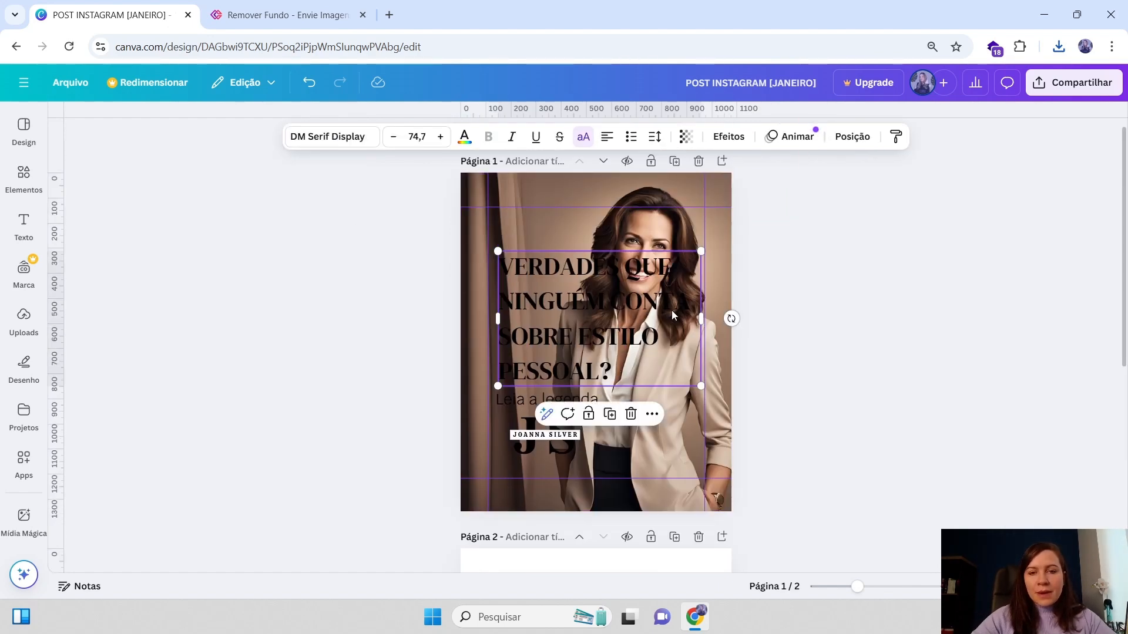
{"action": "scroll", "coordinate": [654, 203], "scroll_direction": "down", "scroll_amount": 1}
{"action": "left_click", "coordinate": [705, 389]}
{"action": "scroll", "coordinate": [707, 249], "scroll_direction": "up", "scroll_amount": 1}
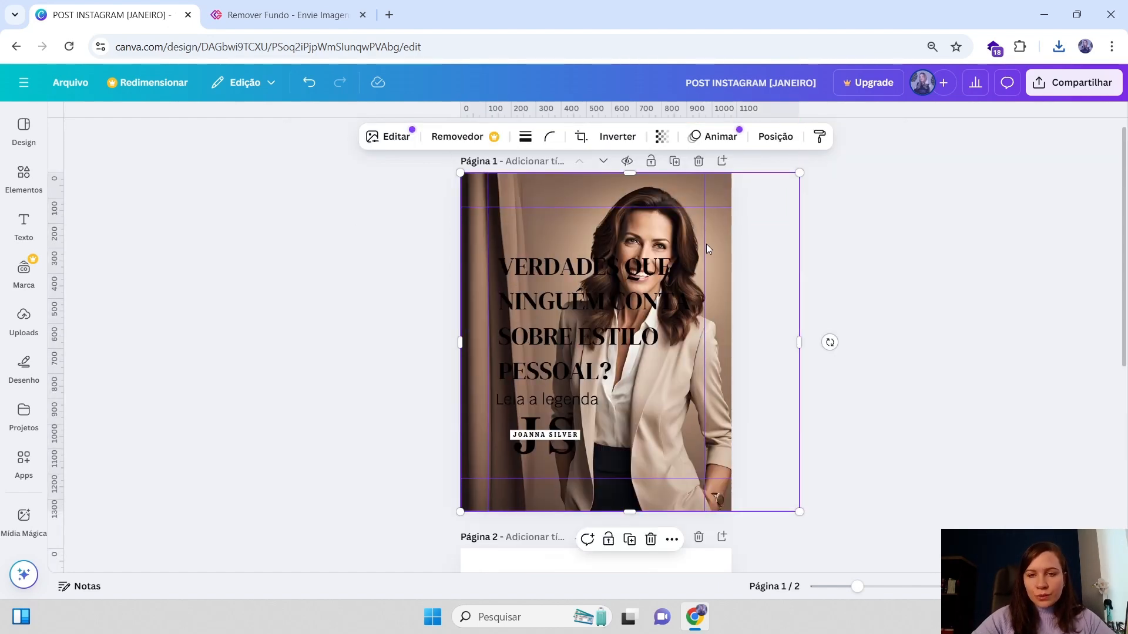
{"action": "scroll", "coordinate": [534, 220], "scroll_direction": "down", "scroll_amount": 5}
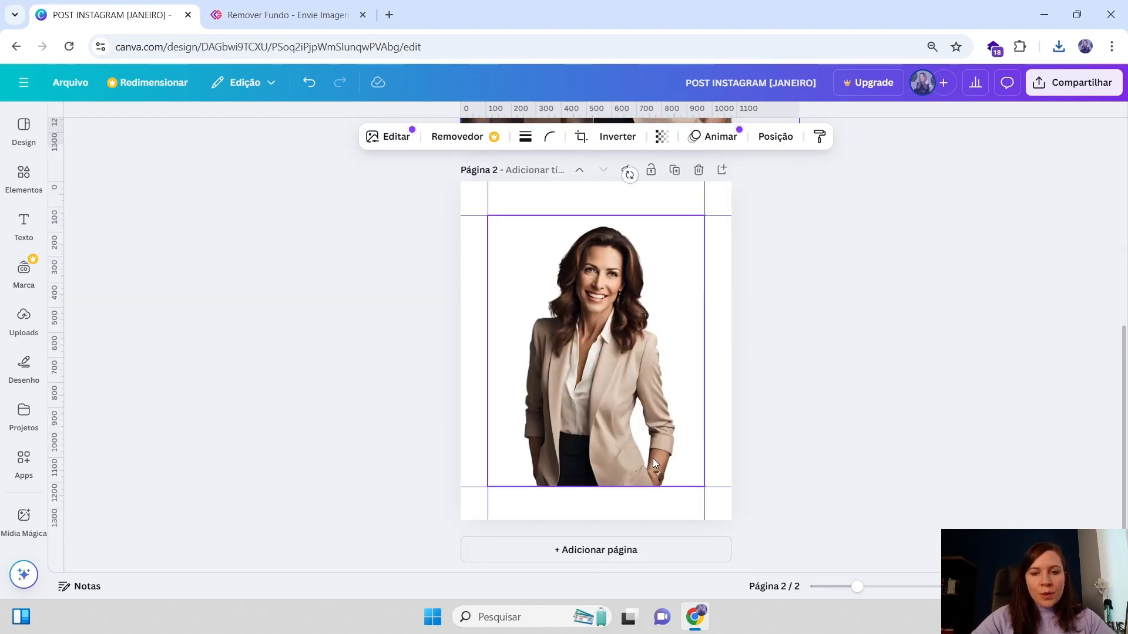
{"action": "scroll", "coordinate": [653, 459], "scroll_direction": "up", "scroll_amount": 5}
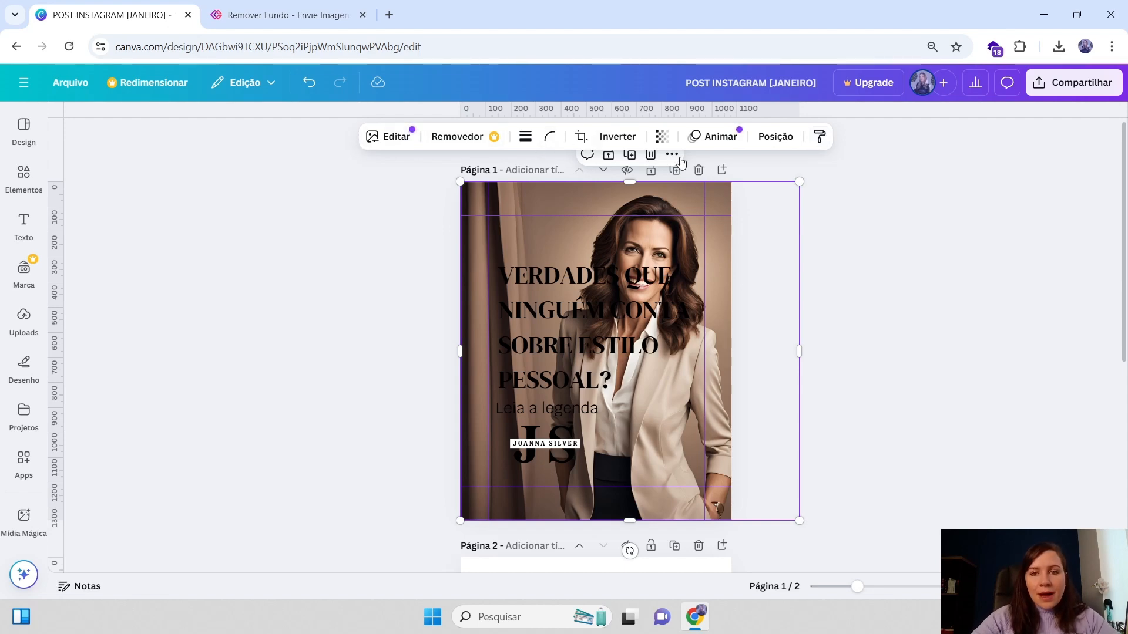
{"action": "scroll", "coordinate": [636, 219], "scroll_direction": "down", "scroll_amount": 6}
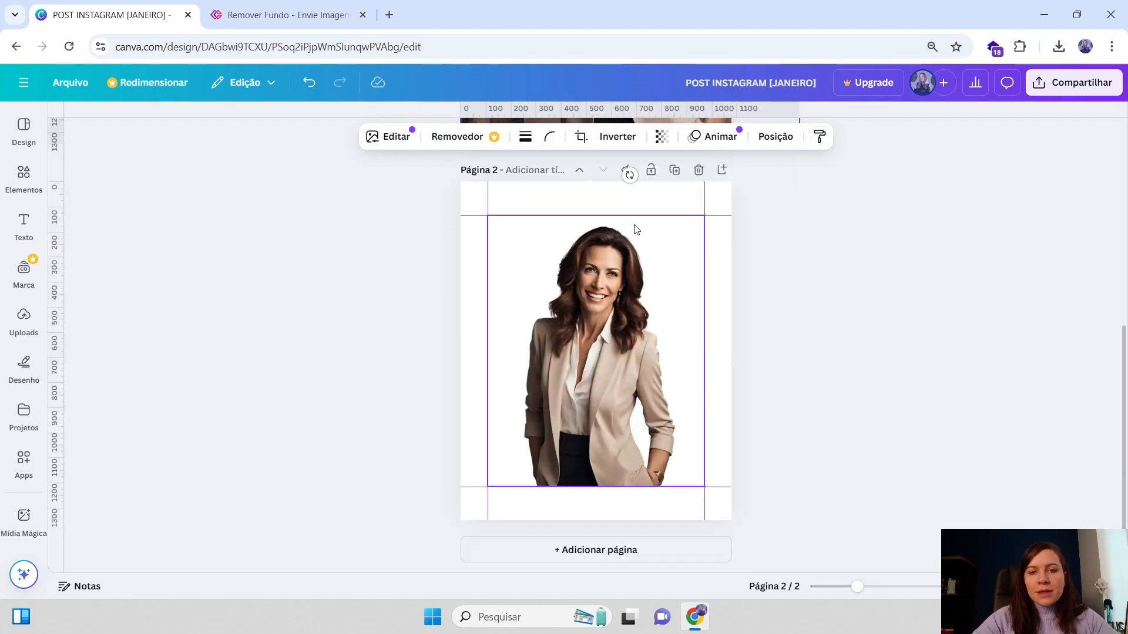
{"action": "scroll", "coordinate": [598, 290], "scroll_direction": "up", "scroll_amount": 6}
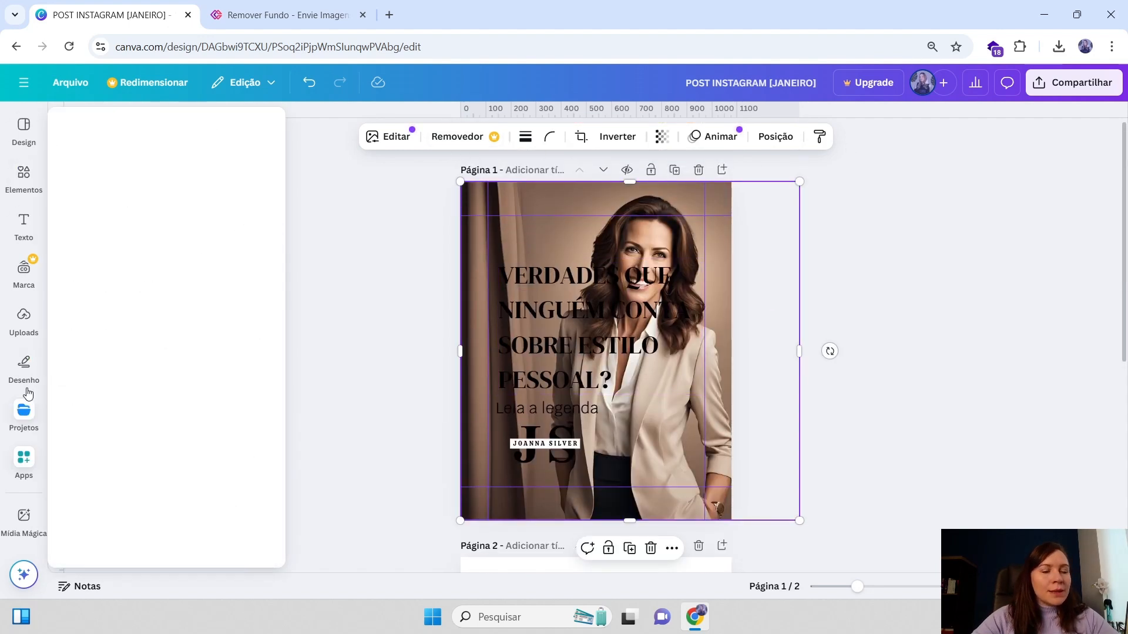
Browse the side panels: Design, Elements, Brand, Uploads, Draw, Projects, Apps and Magic Media
{"action": "left_click", "coordinate": [26, 141]}
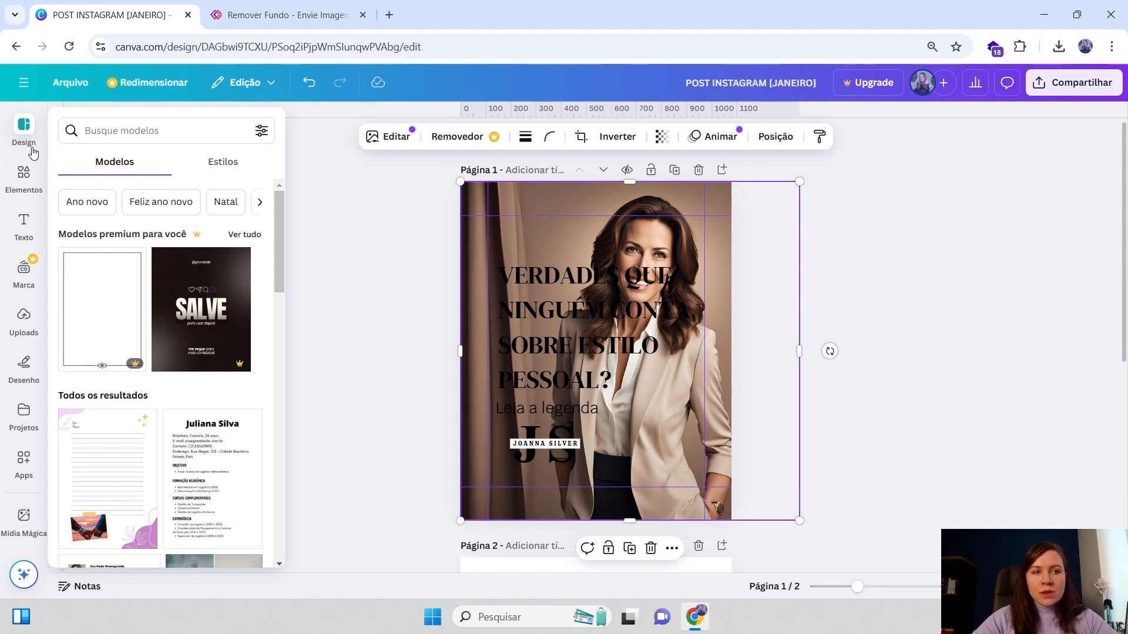
{"action": "left_click", "coordinate": [25, 175]}
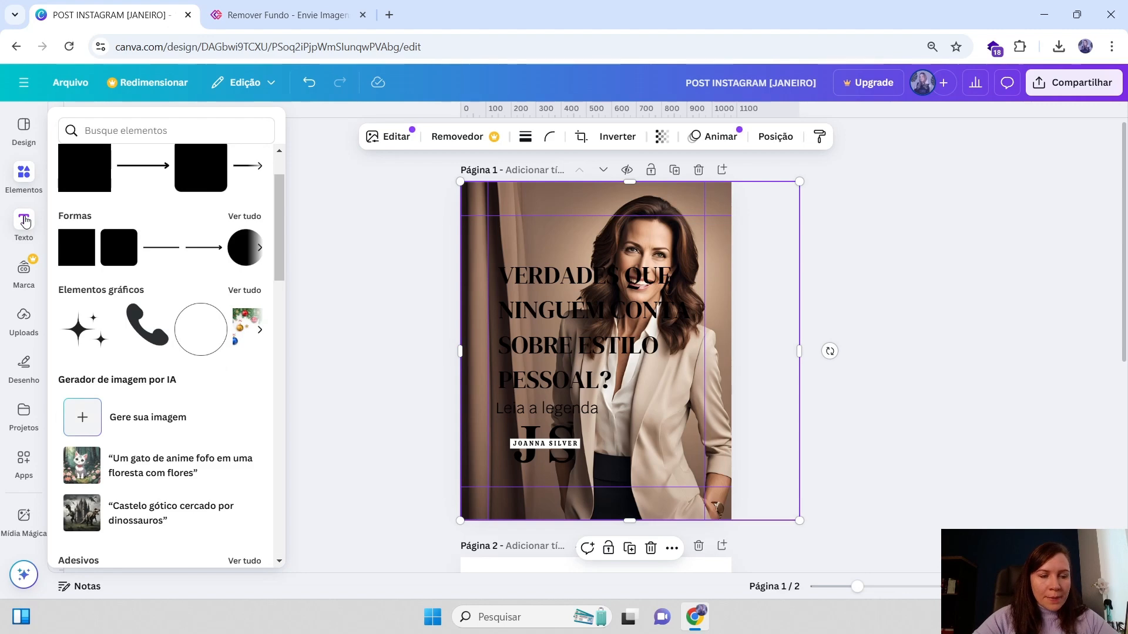
{"action": "left_click", "coordinate": [25, 273]}
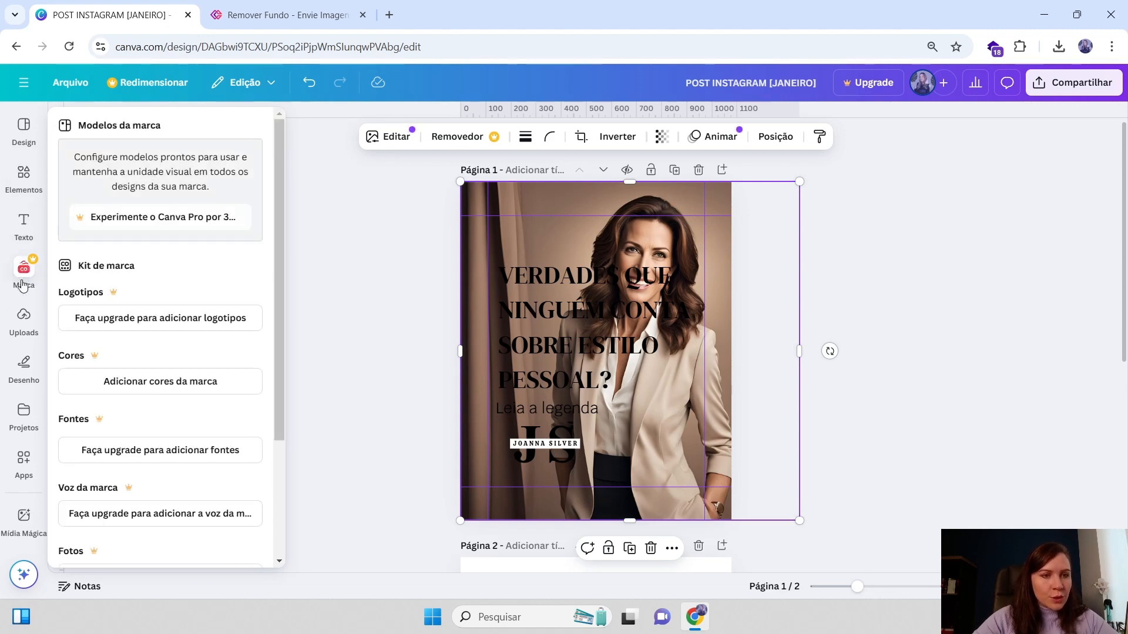
{"action": "left_click", "coordinate": [22, 286]}
{"action": "left_click", "coordinate": [21, 323]}
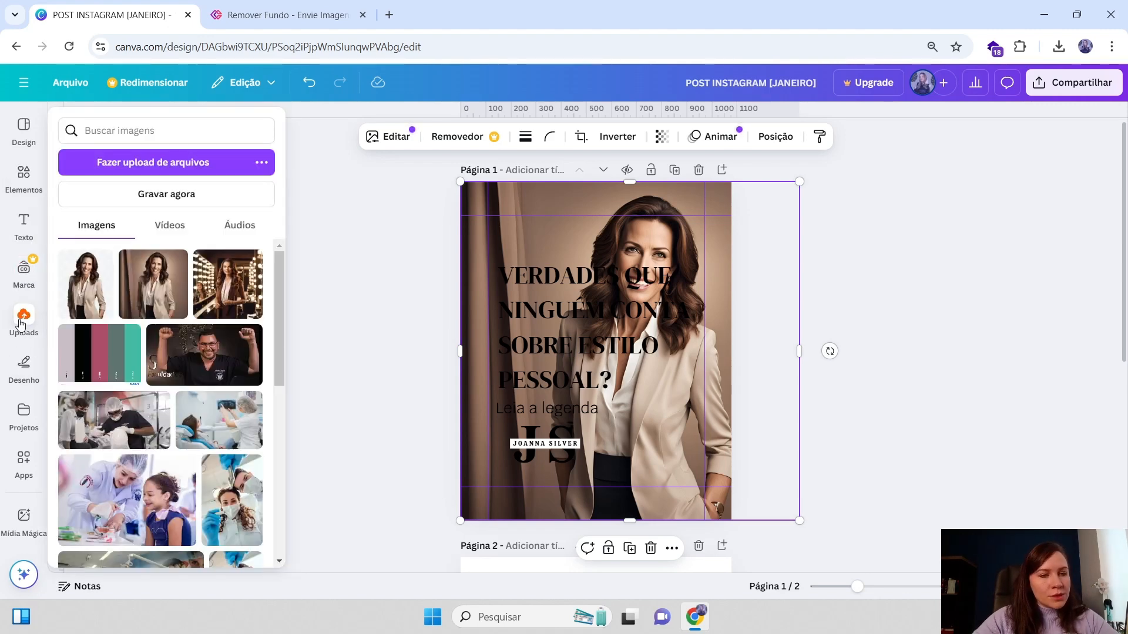
{"action": "left_click", "coordinate": [24, 367]}
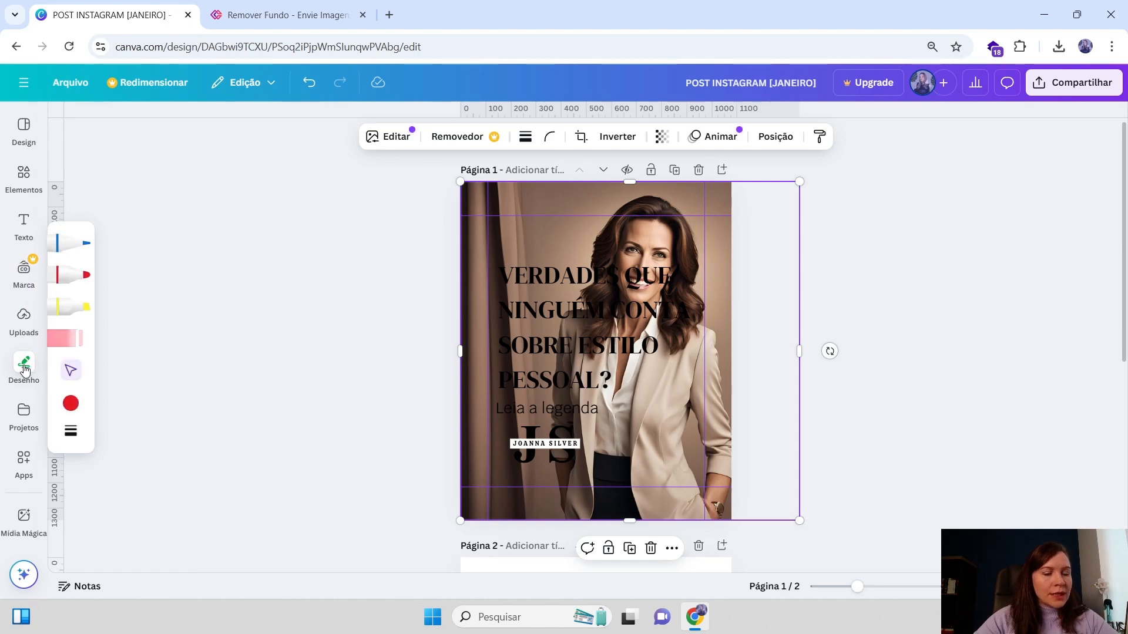
{"action": "left_click", "coordinate": [24, 411]}
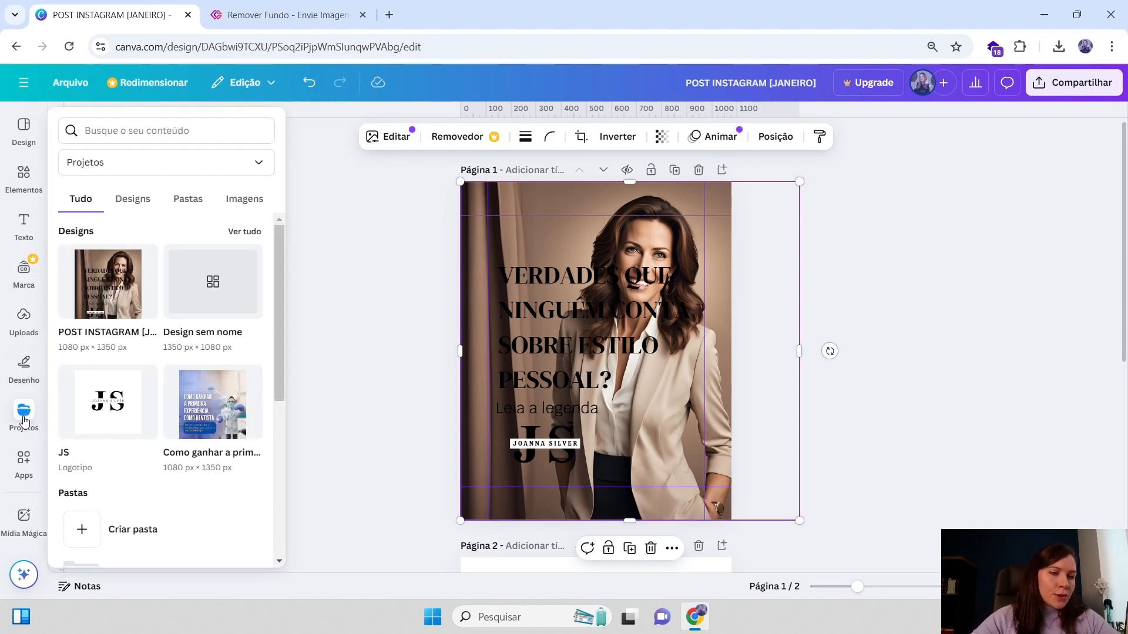
{"action": "left_click", "coordinate": [24, 317]}
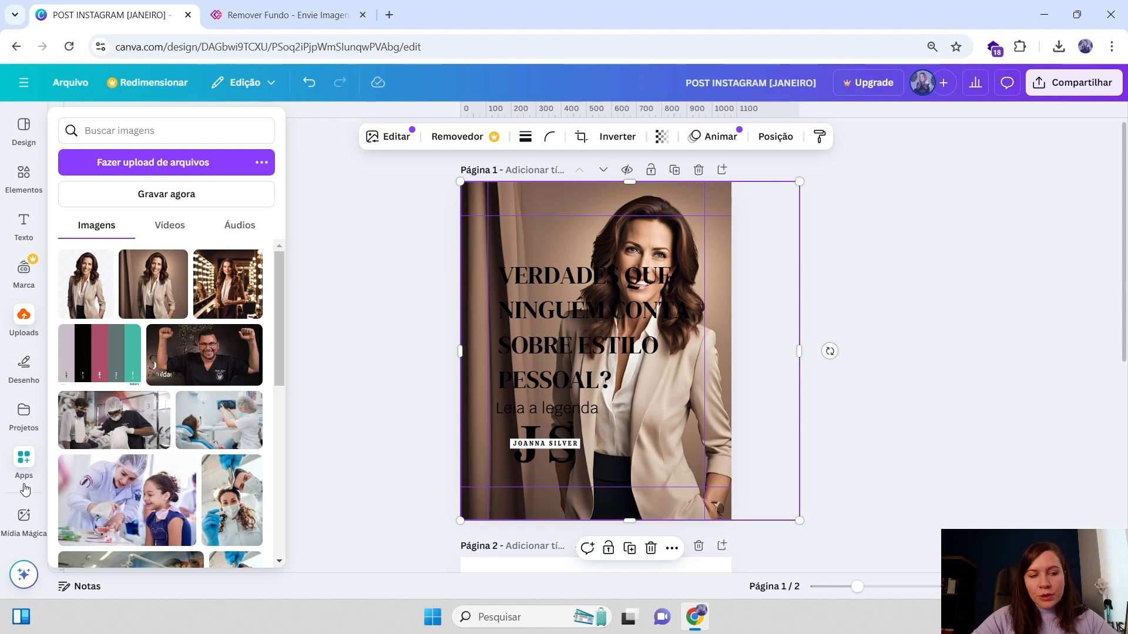
{"action": "left_click", "coordinate": [23, 461]}
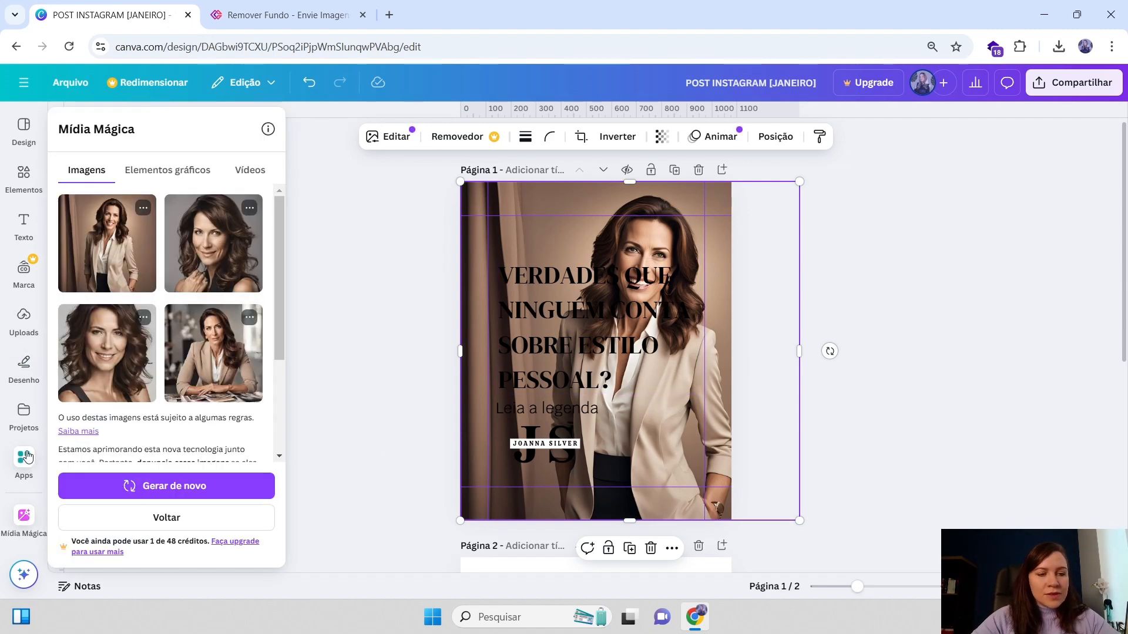
{"action": "left_click", "coordinate": [25, 516]}
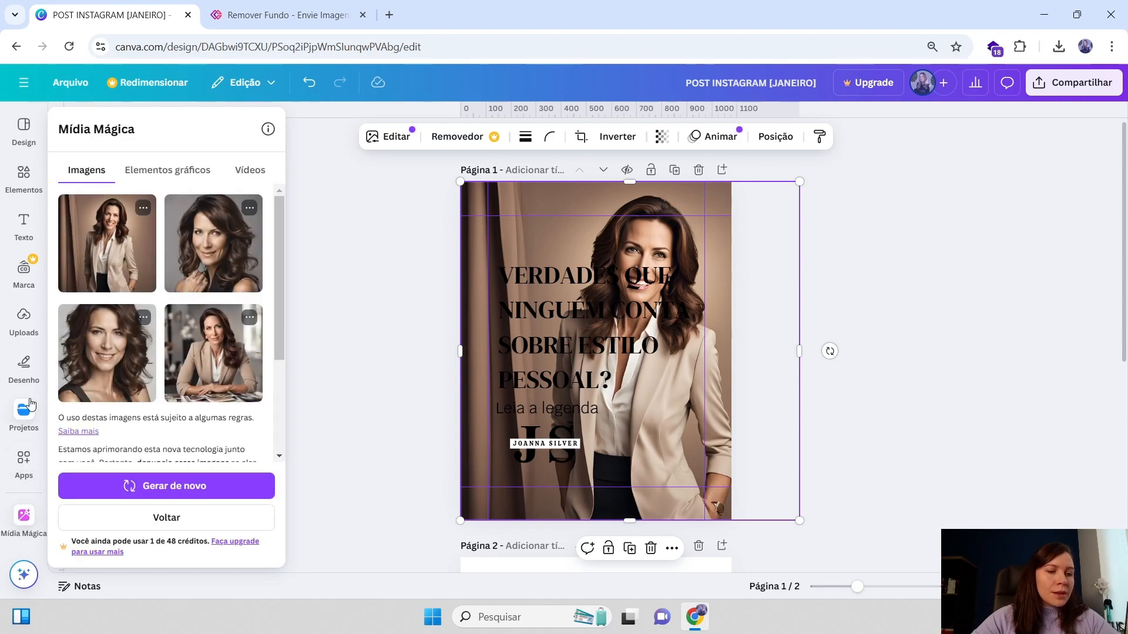
{"action": "left_click", "coordinate": [22, 431]}
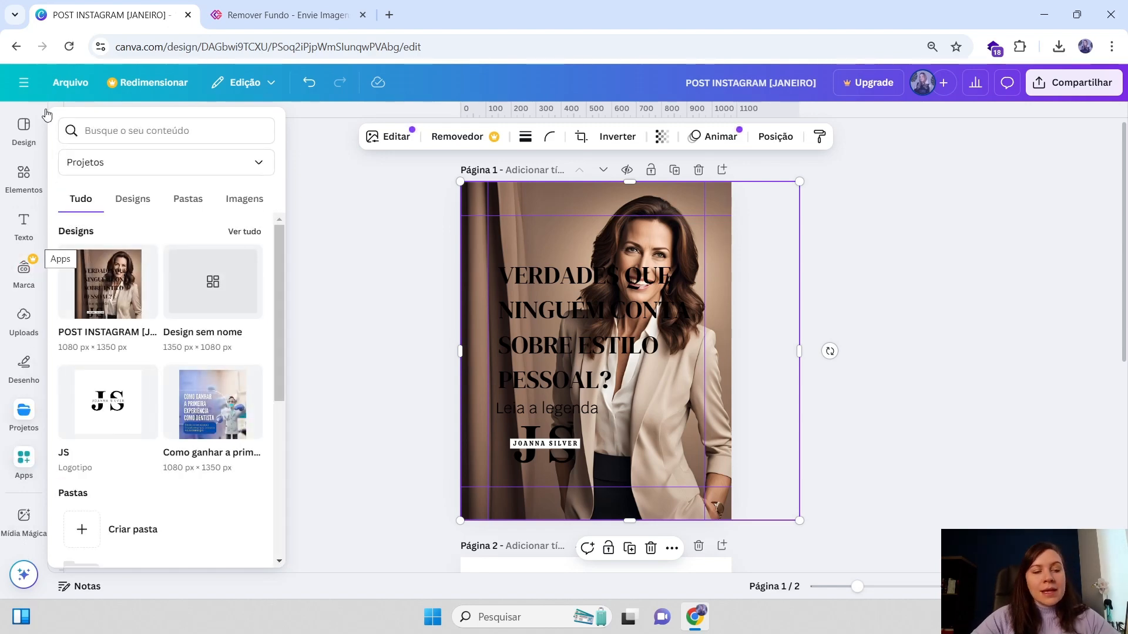
{"action": "mouse_move", "coordinate": [25, 366]}
{"action": "mouse_move", "coordinate": [21, 422]}
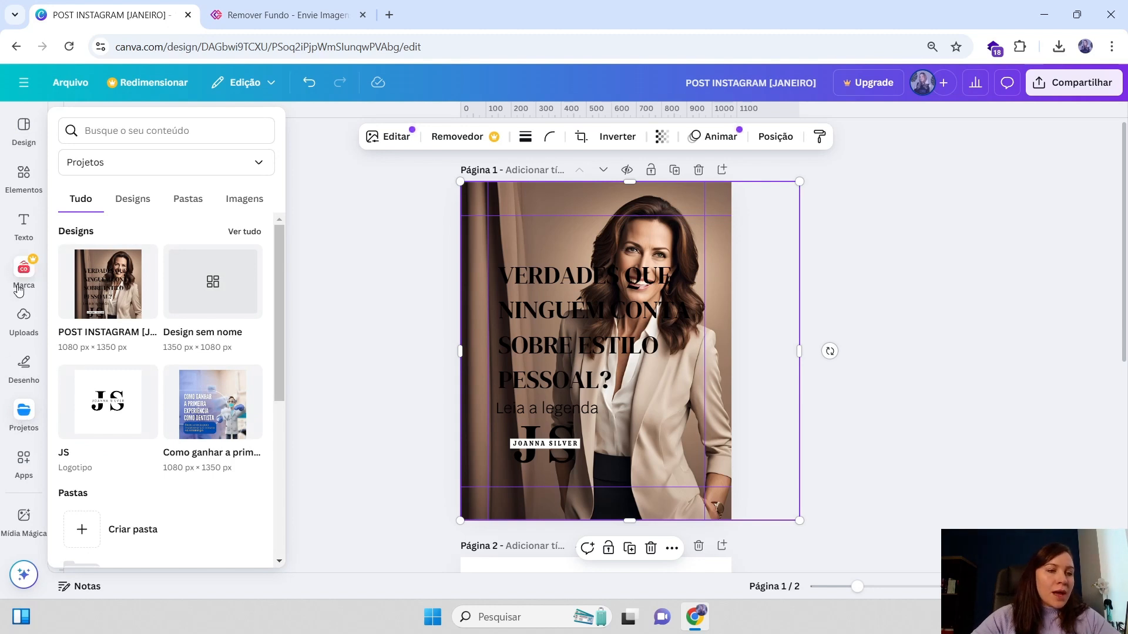
{"action": "mouse_move", "coordinate": [10, 276]}
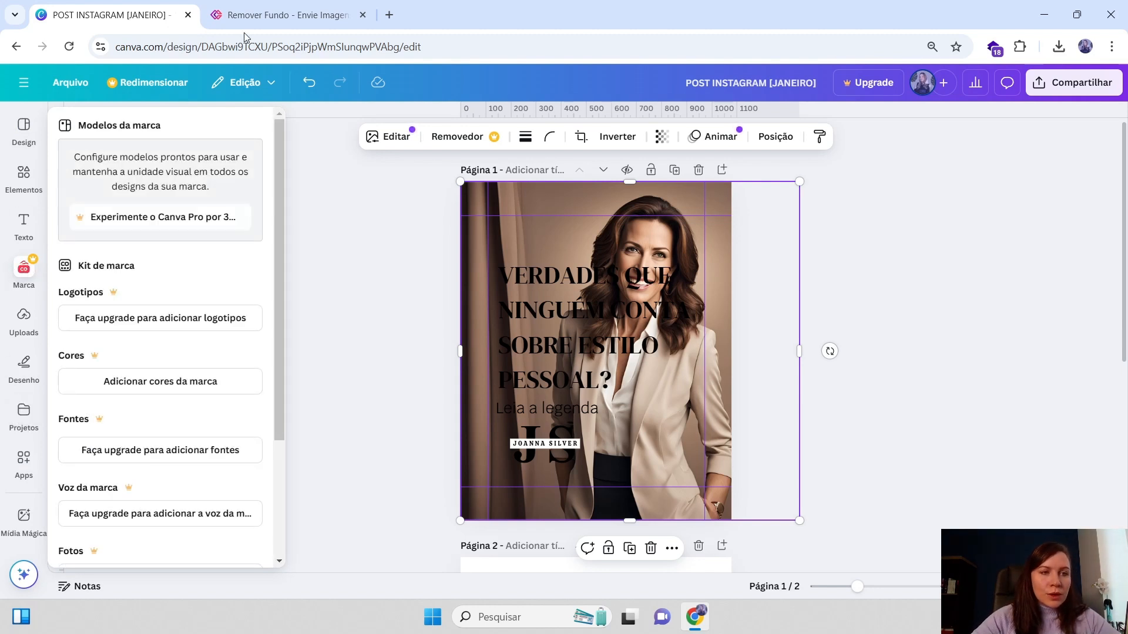
Look through the Apps, Uploads, Magic Media, Design, Elements and Text panels once more
{"action": "left_click", "coordinate": [24, 461]}
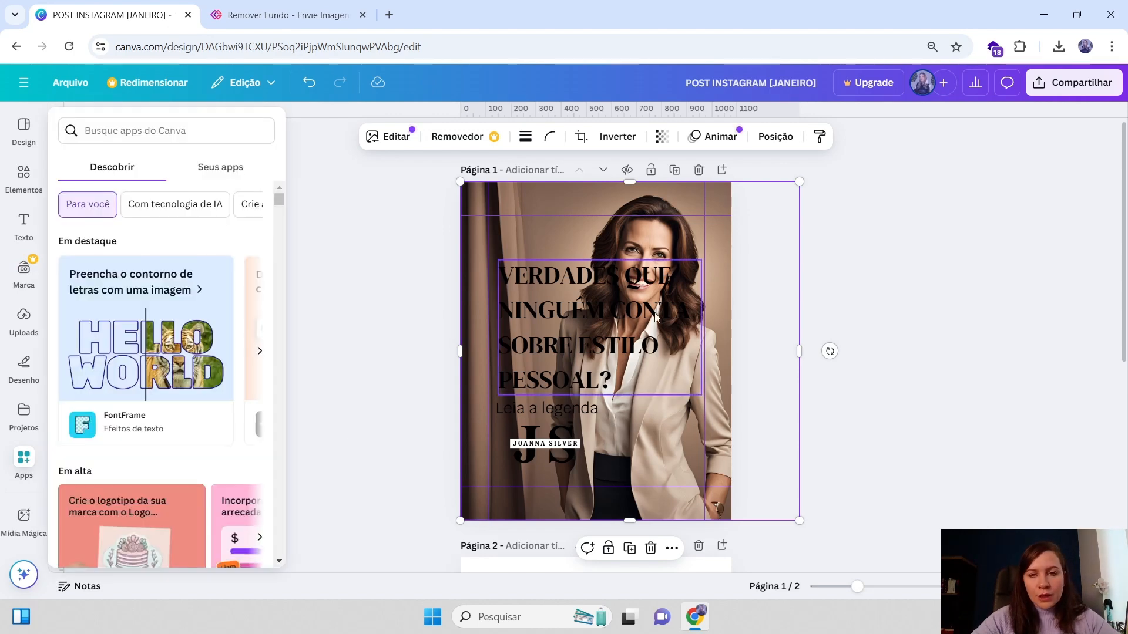
{"action": "left_click", "coordinate": [23, 317]}
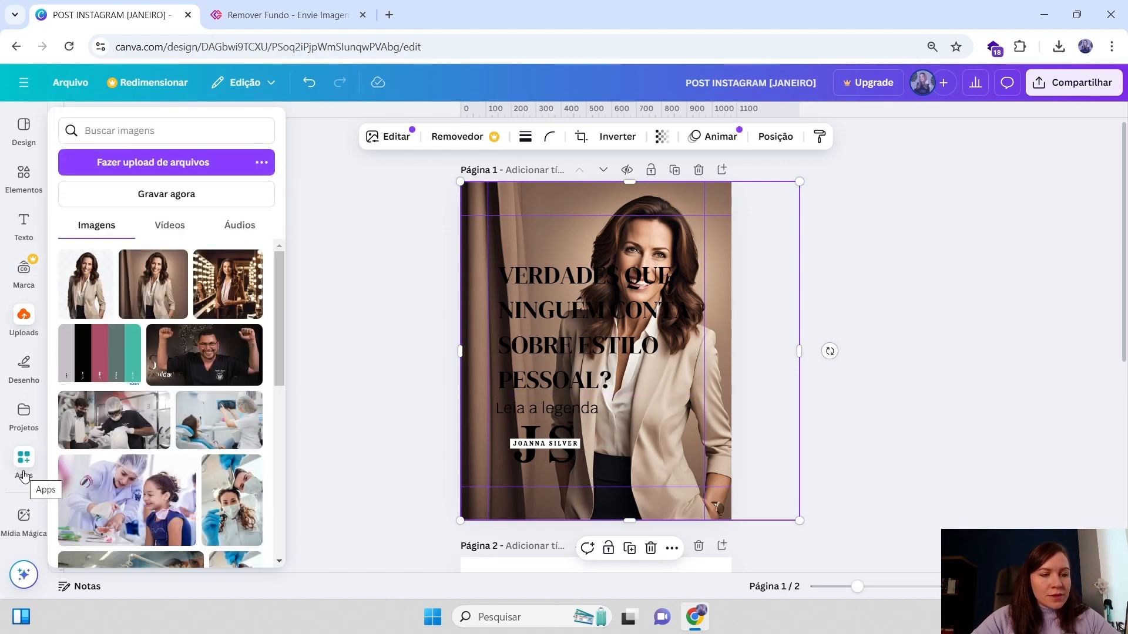
{"action": "left_click", "coordinate": [23, 475]}
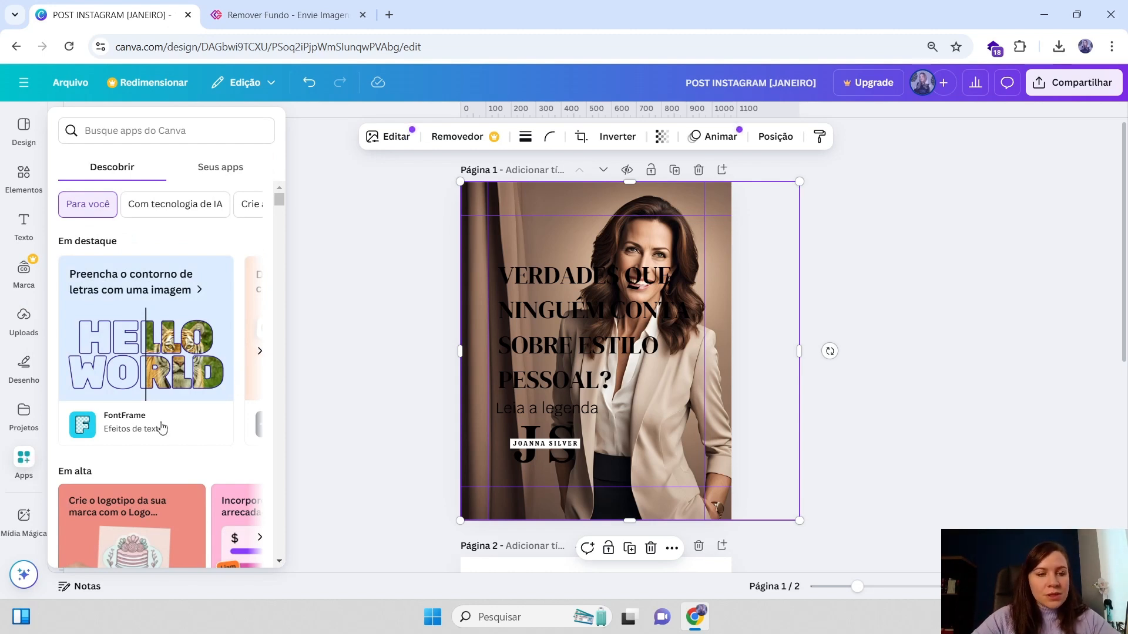
{"action": "left_click", "coordinate": [23, 520]}
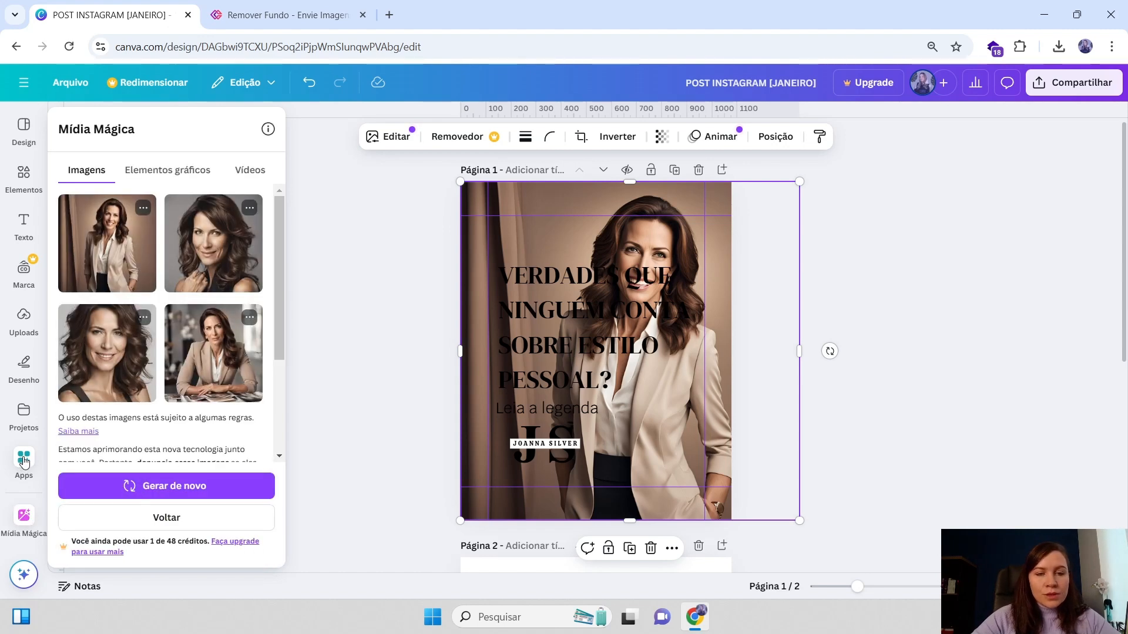
{"action": "left_click", "coordinate": [23, 464]}
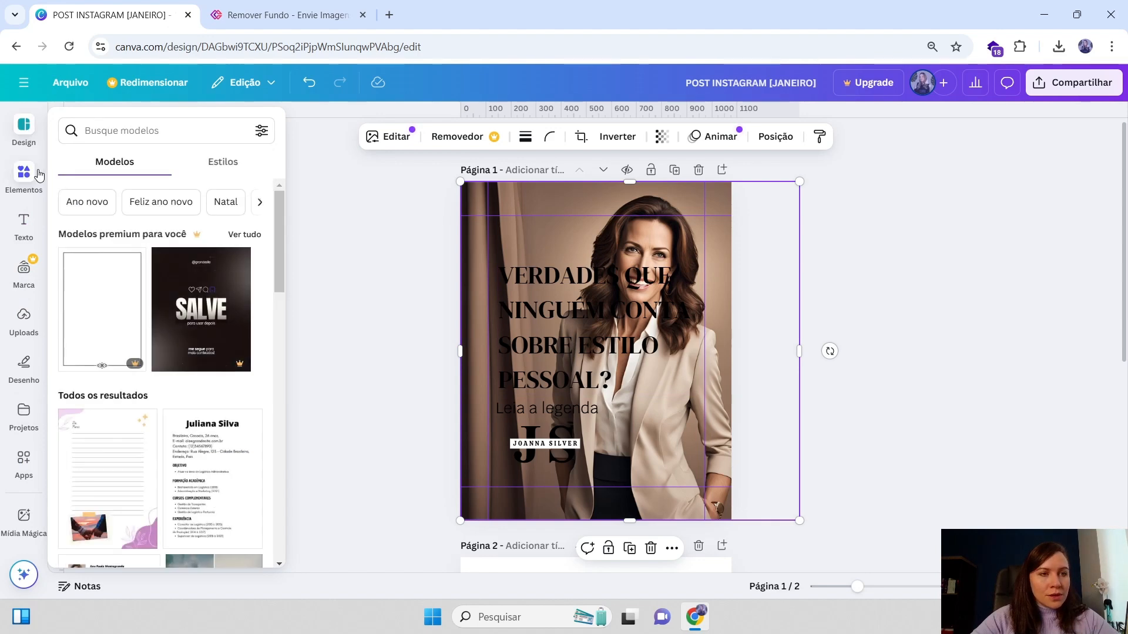
{"action": "left_click", "coordinate": [23, 126]}
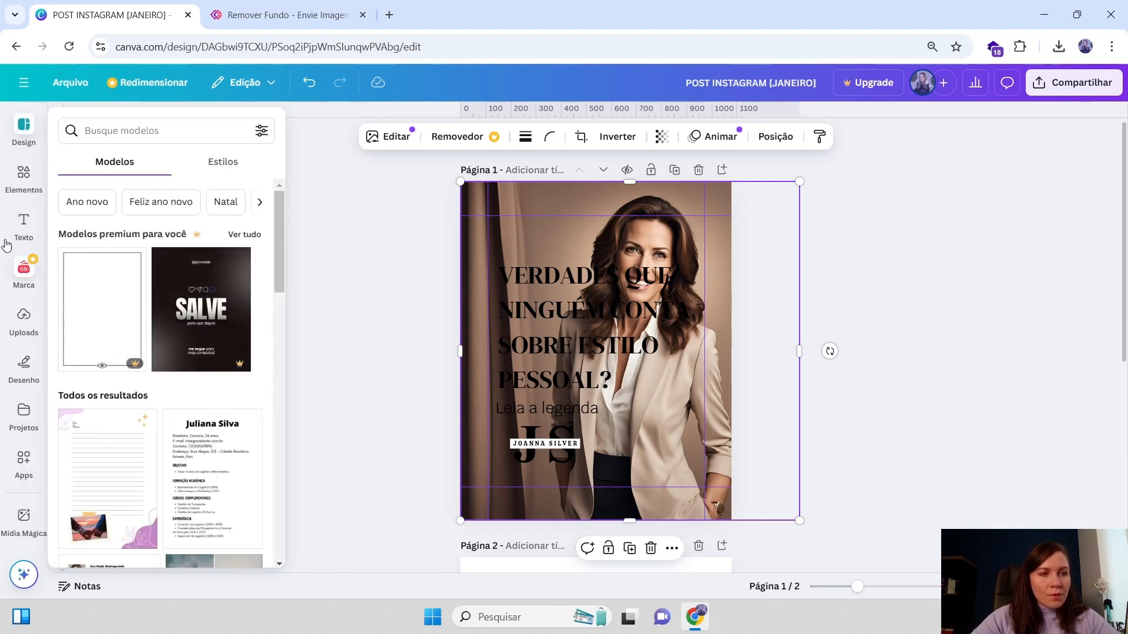
{"action": "left_click", "coordinate": [33, 183]}
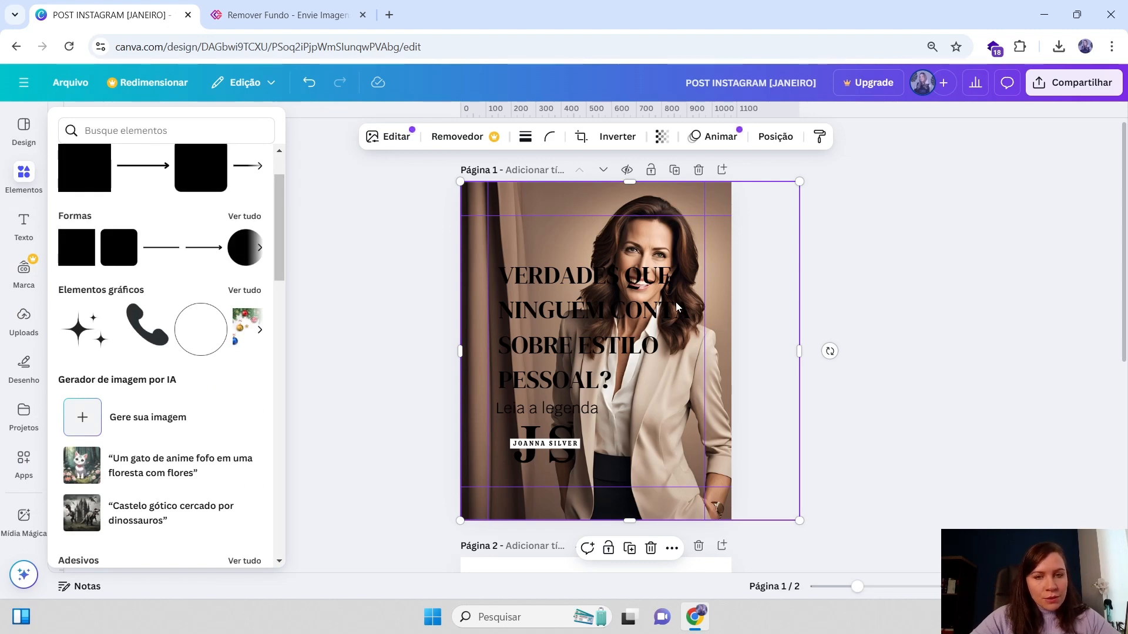
{"action": "left_click", "coordinate": [677, 307]}
{"action": "left_click", "coordinate": [42, 184]}
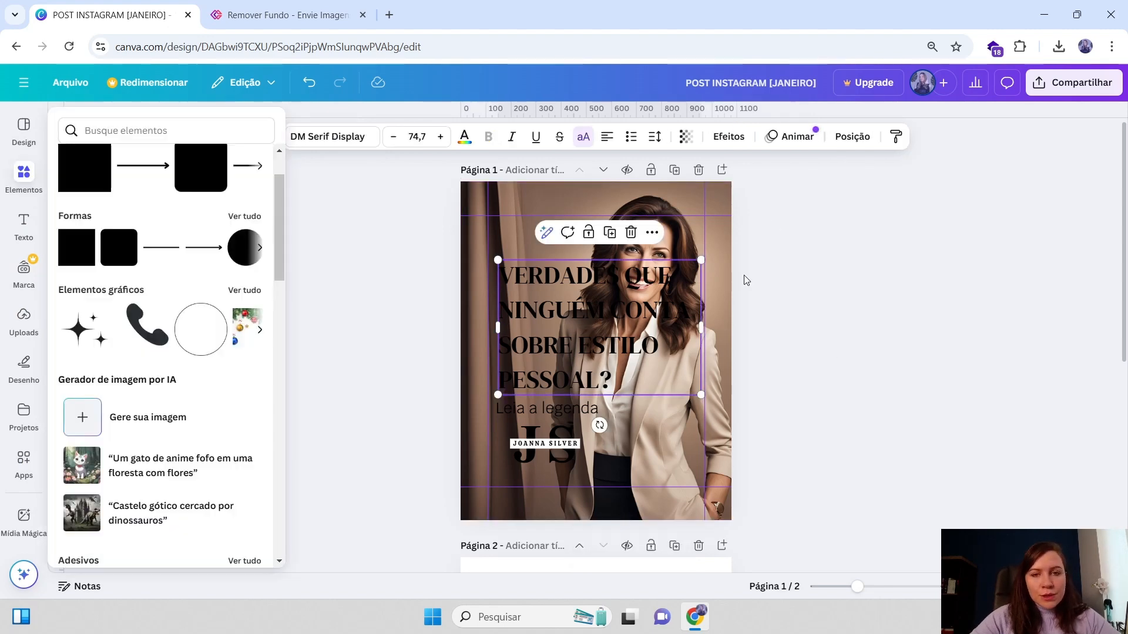
{"action": "scroll", "coordinate": [71, 267], "scroll_direction": "up", "scroll_amount": 2}
{"action": "left_click", "coordinate": [24, 225]}
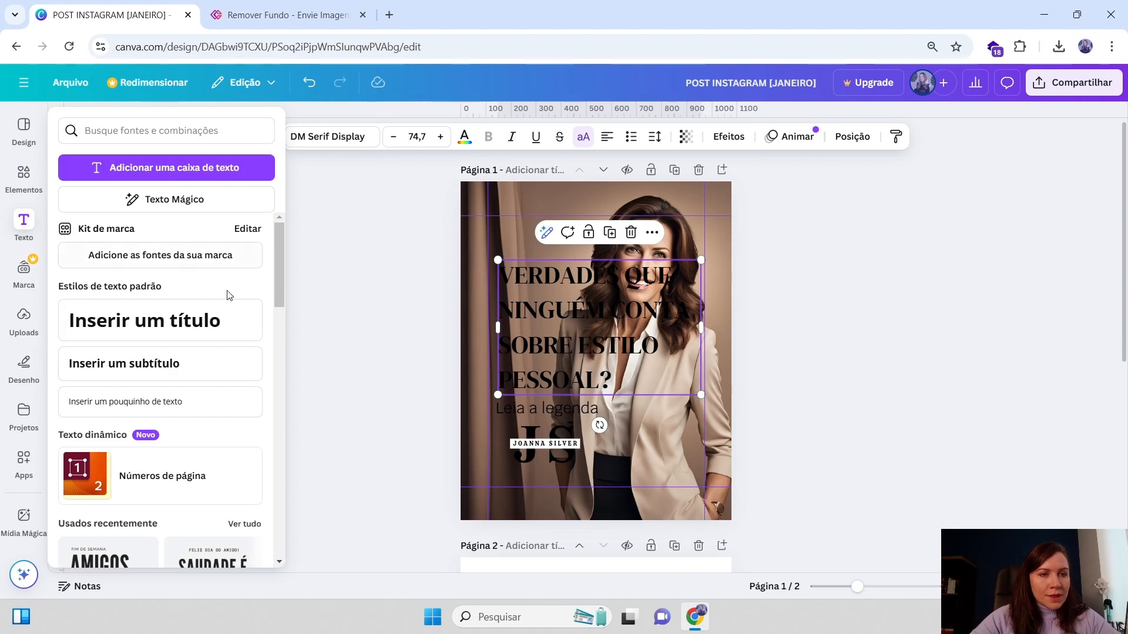
Shift the background photo on page 1 sideways and open the Layers list of the Position panel
{"action": "left_click", "coordinate": [612, 219]}
{"action": "left_click_drag", "start_coordinate": [703, 202], "coordinate": [649, 203]}
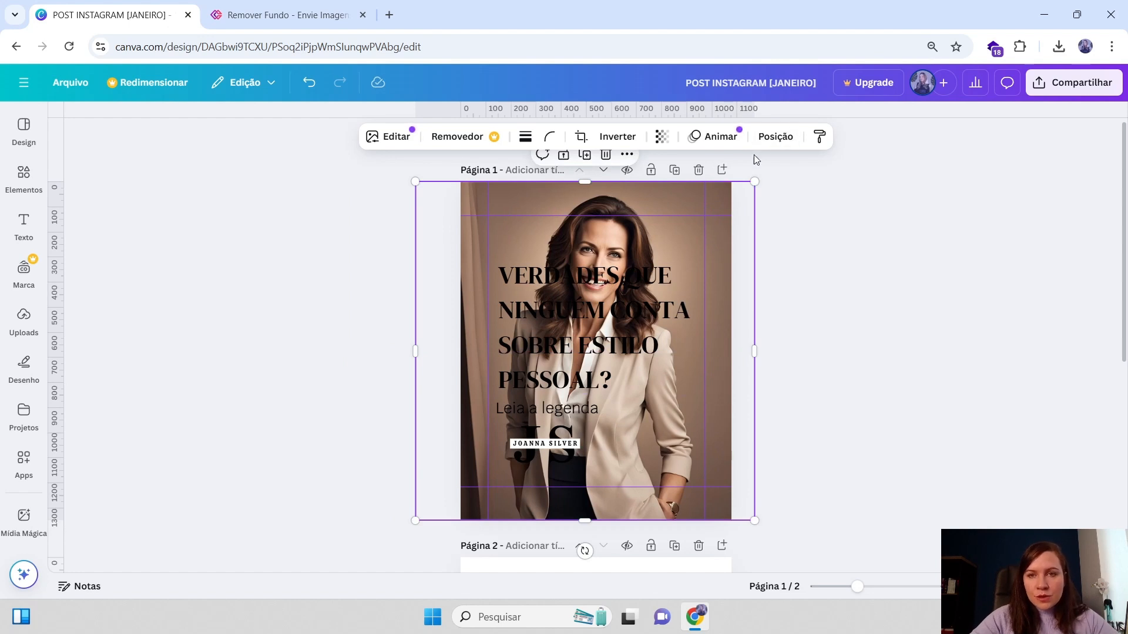
{"action": "left_click", "coordinate": [773, 138]}
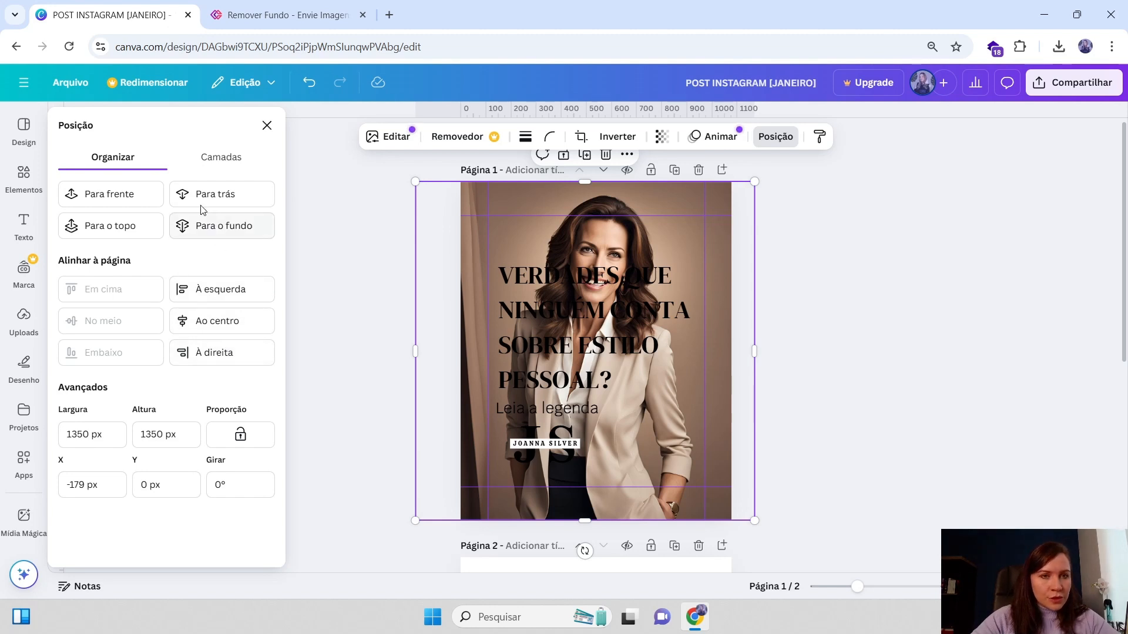
{"action": "left_click", "coordinate": [228, 162]}
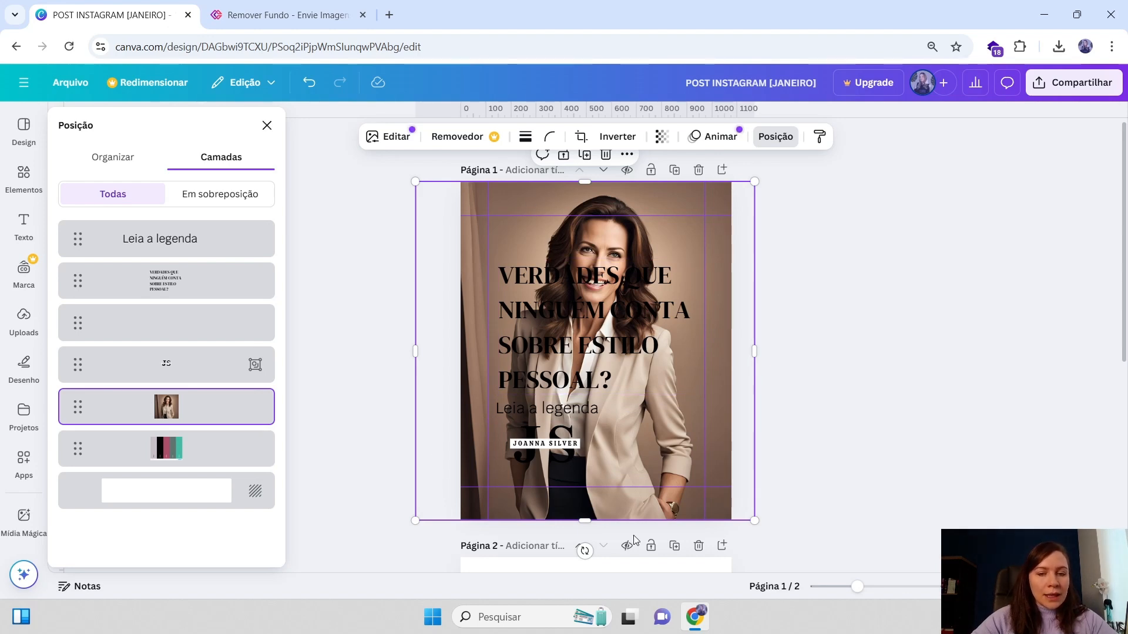
{"action": "mouse_move", "coordinate": [705, 513]}
{"action": "left_mouse_down"}
{"action": "mouse_move", "coordinate": [715, 498]}
{"action": "mouse_move", "coordinate": [709, 507]}
{"action": "left_mouse_up"}
{"action": "left_click_drag", "start_coordinate": [711, 206], "coordinate": [720, 212]}
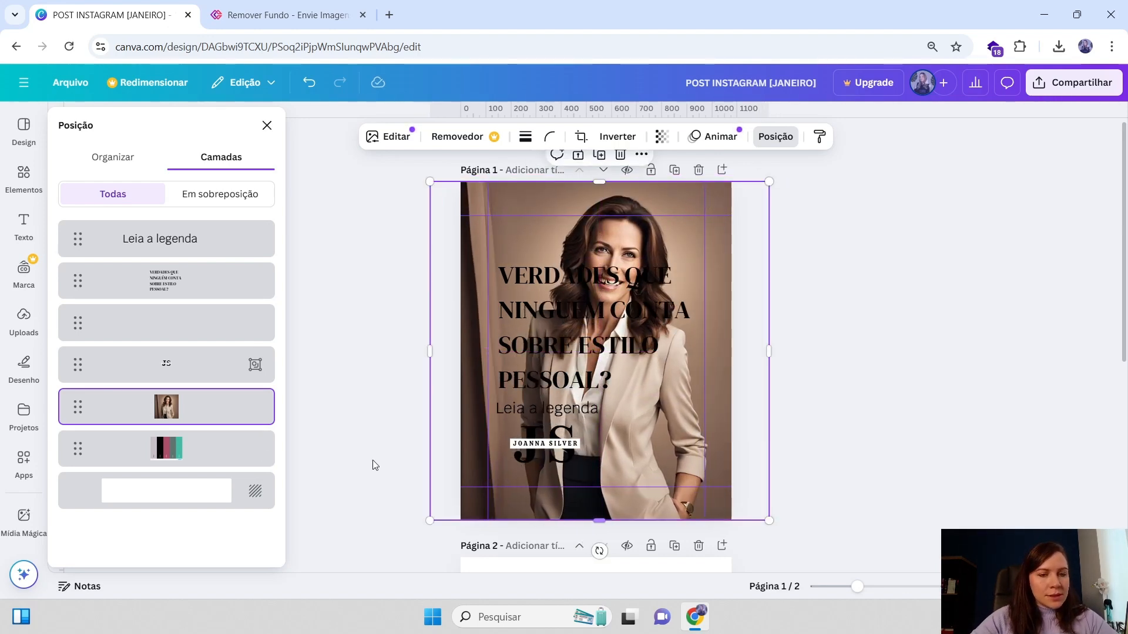
Select the headline and other elements to examine page 1's layer order, including the overlapping-layers filter
{"action": "left_click", "coordinate": [624, 262]}
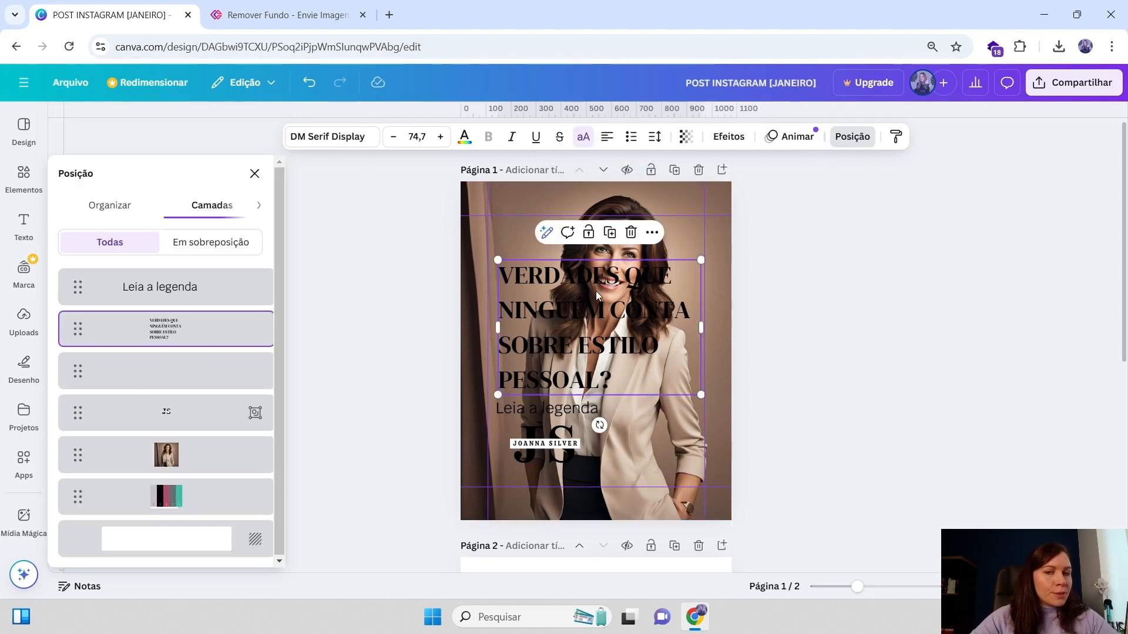
{"action": "scroll", "coordinate": [625, 524], "scroll_direction": "down", "scroll_amount": 4}
{"action": "scroll", "coordinate": [626, 524], "scroll_direction": "up", "scroll_amount": 3}
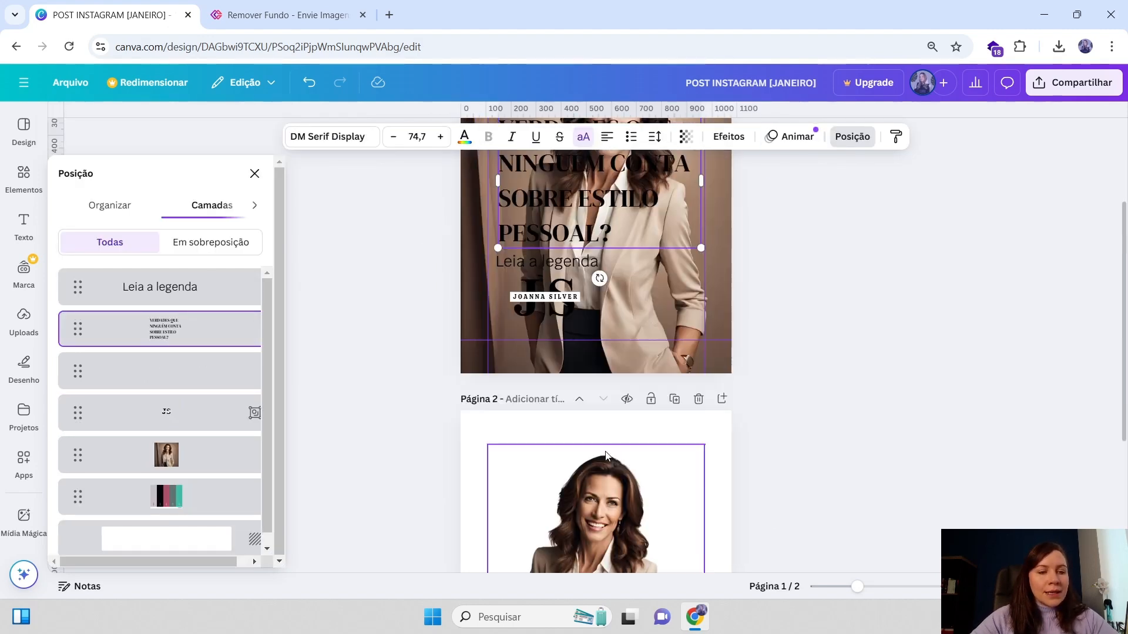
{"action": "scroll", "coordinate": [623, 369], "scroll_direction": "down", "scroll_amount": 1}
{"action": "scroll", "coordinate": [623, 369], "scroll_direction": "up", "scroll_amount": 1}
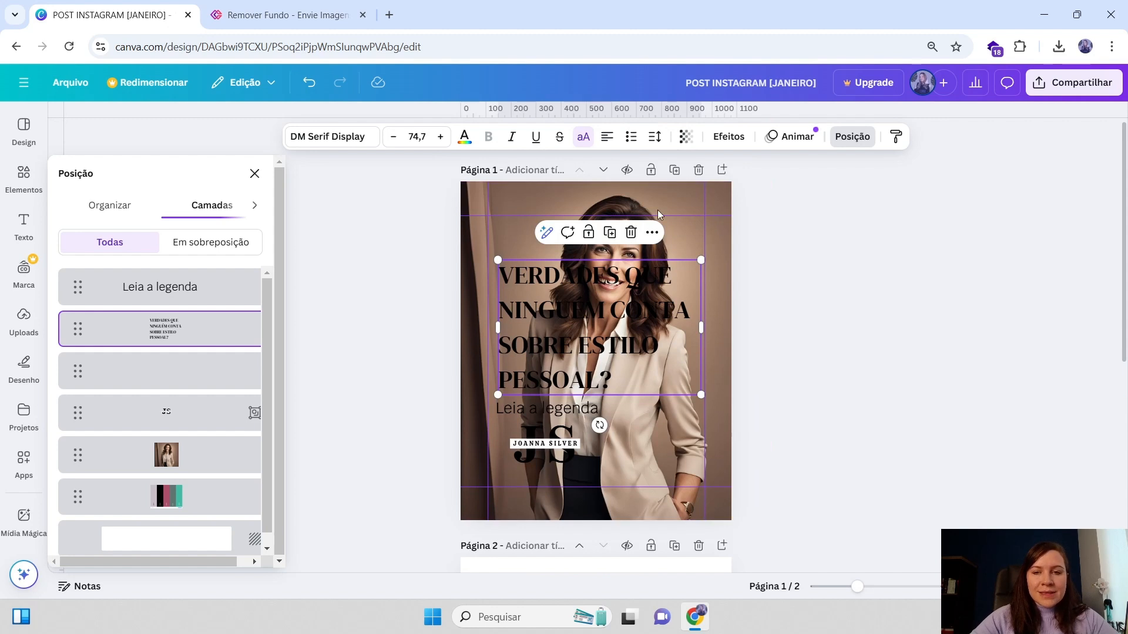
{"action": "left_click", "coordinate": [658, 210]}
{"action": "left_click", "coordinate": [594, 413]}
{"action": "left_click", "coordinate": [693, 456]}
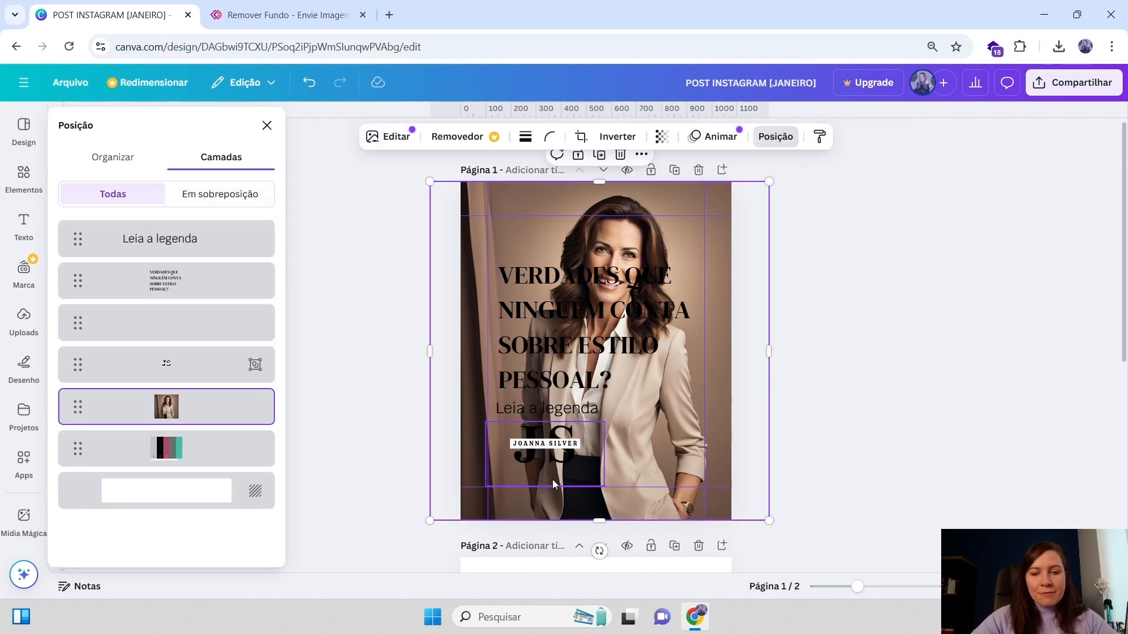
{"action": "left_click", "coordinate": [584, 275]}
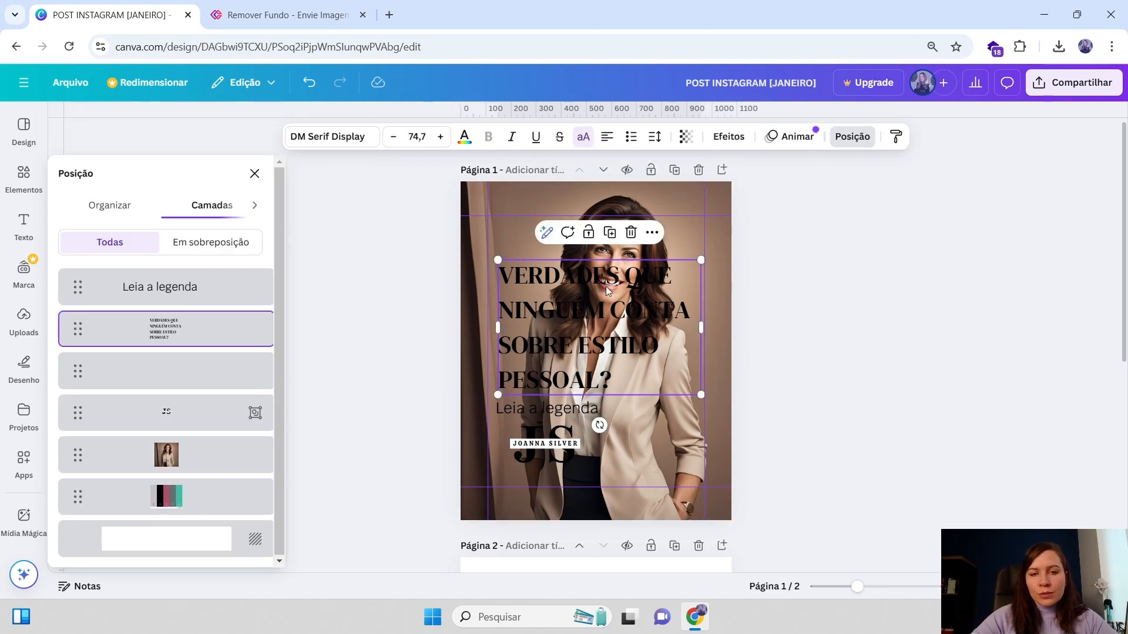
{"action": "left_click", "coordinate": [205, 249]}
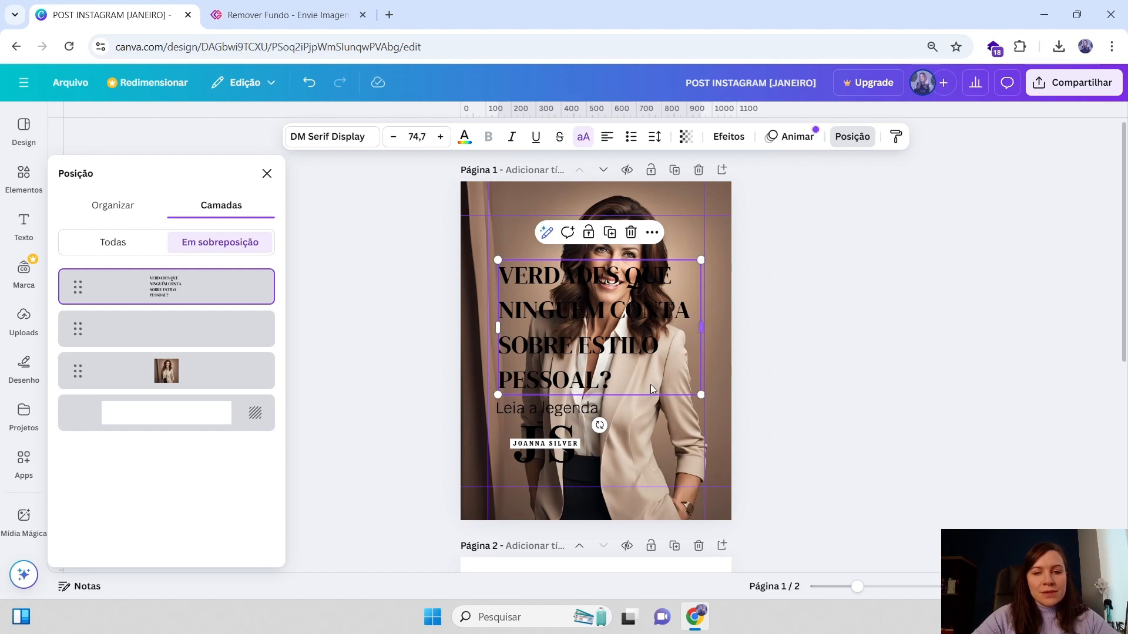
Nudge the JS logo group slightly to the left under the caption
{"action": "left_click", "coordinate": [515, 405]}
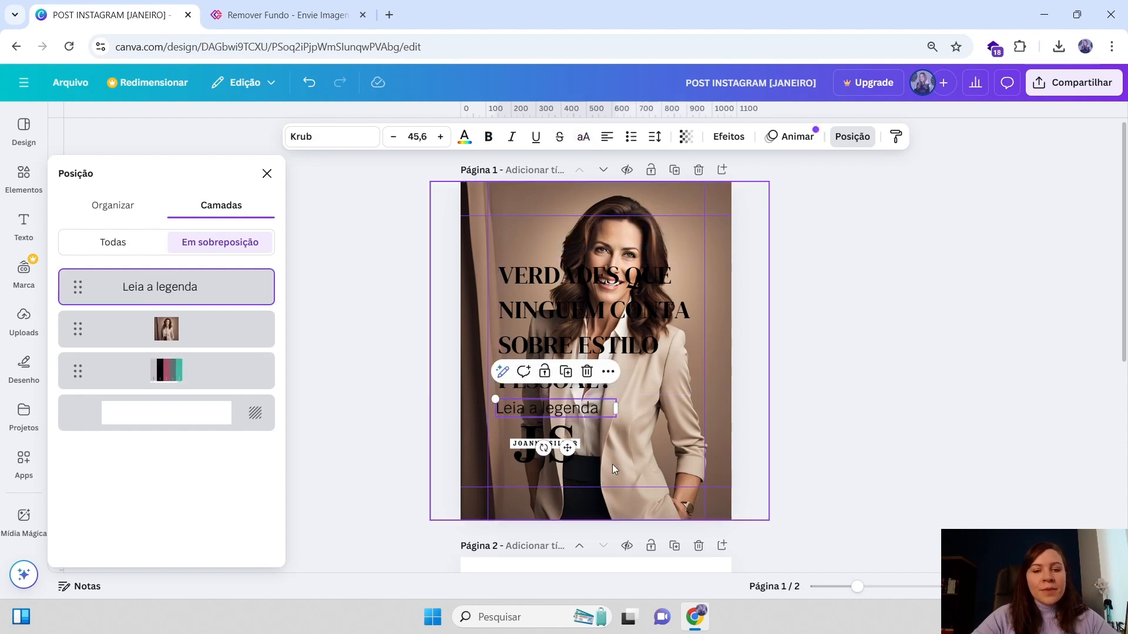
{"action": "left_click_drag", "start_coordinate": [538, 457], "coordinate": [524, 457]}
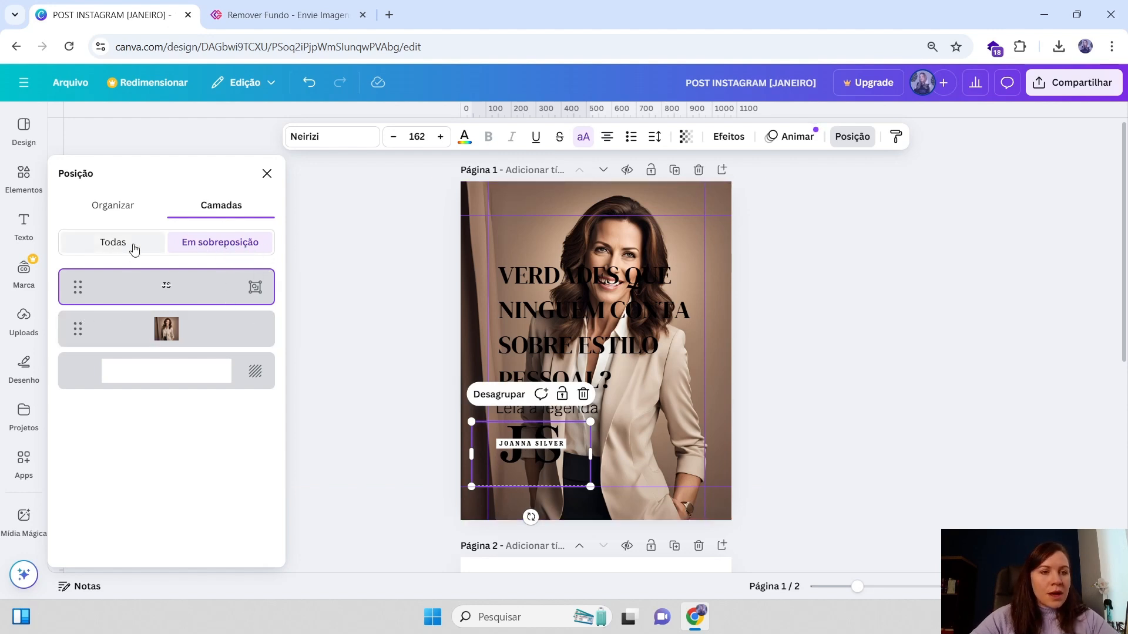
{"action": "left_click", "coordinate": [115, 246]}
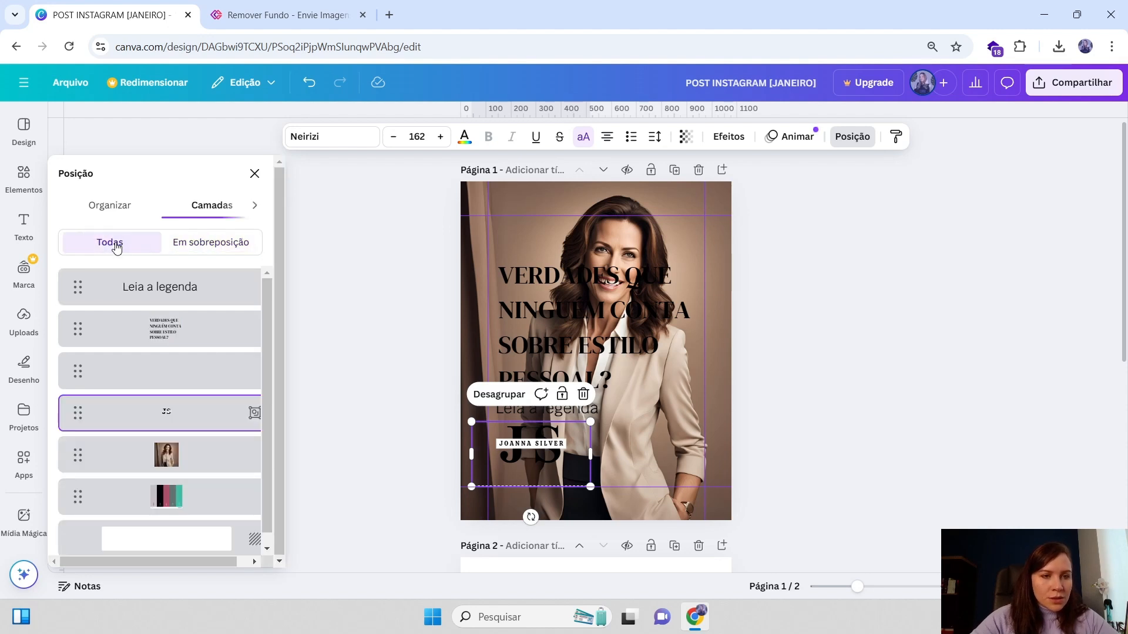
{"action": "left_click", "coordinate": [546, 322]}
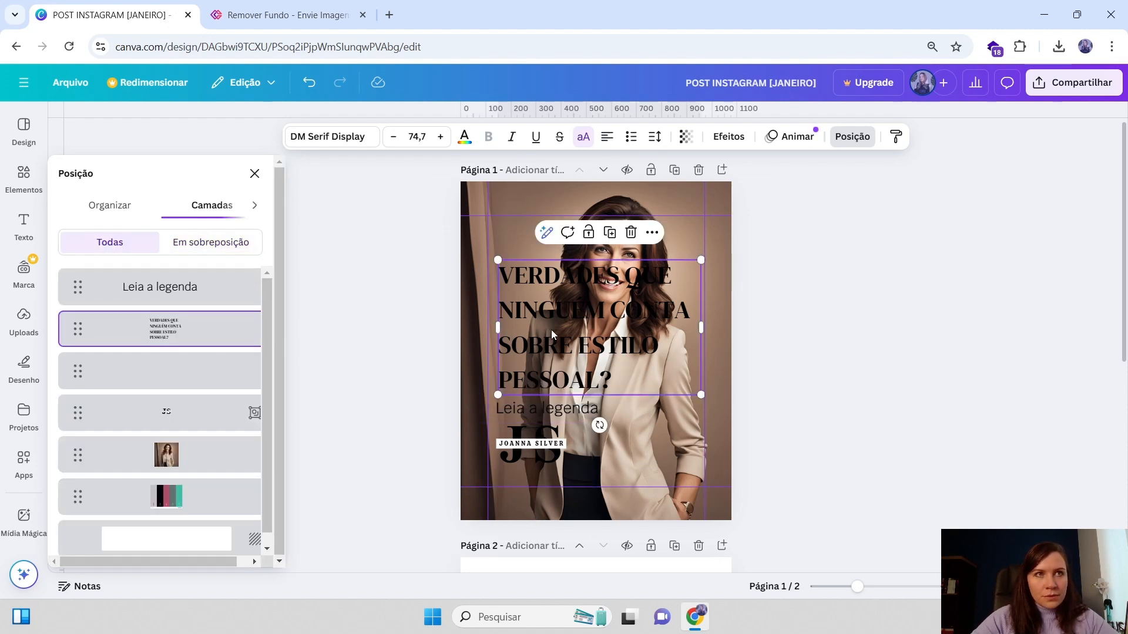
{"action": "left_click_drag", "start_coordinate": [551, 329], "coordinate": [549, 323]}
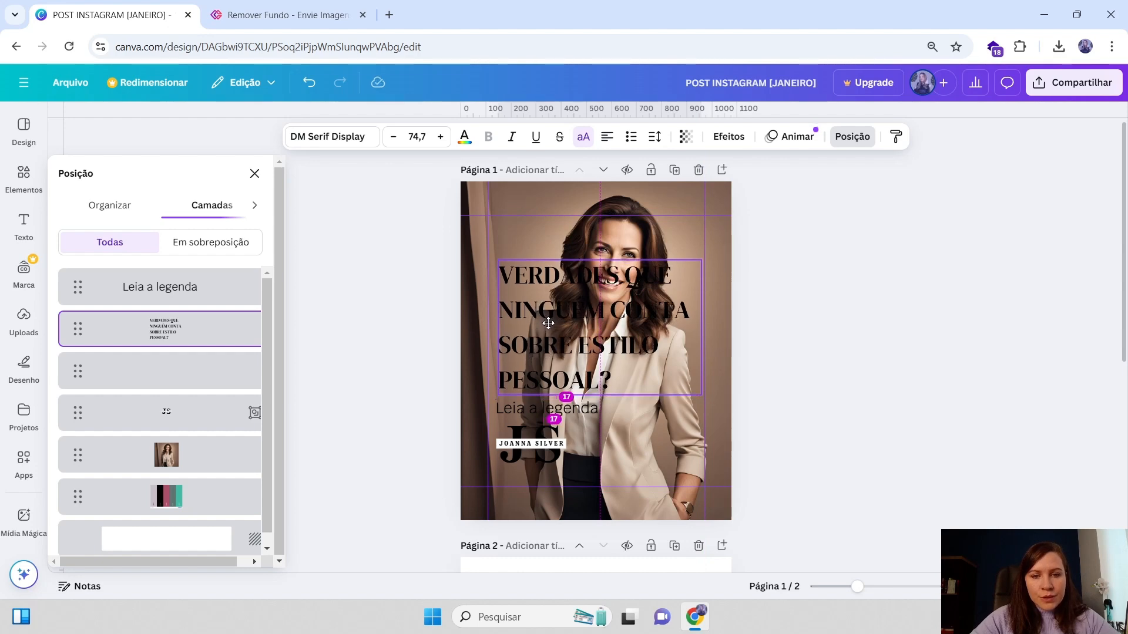
Move the background photo slightly left on page 1
{"action": "left_click", "coordinate": [590, 222]}
{"action": "left_click_drag", "start_coordinate": [590, 221], "coordinate": [653, 224]}
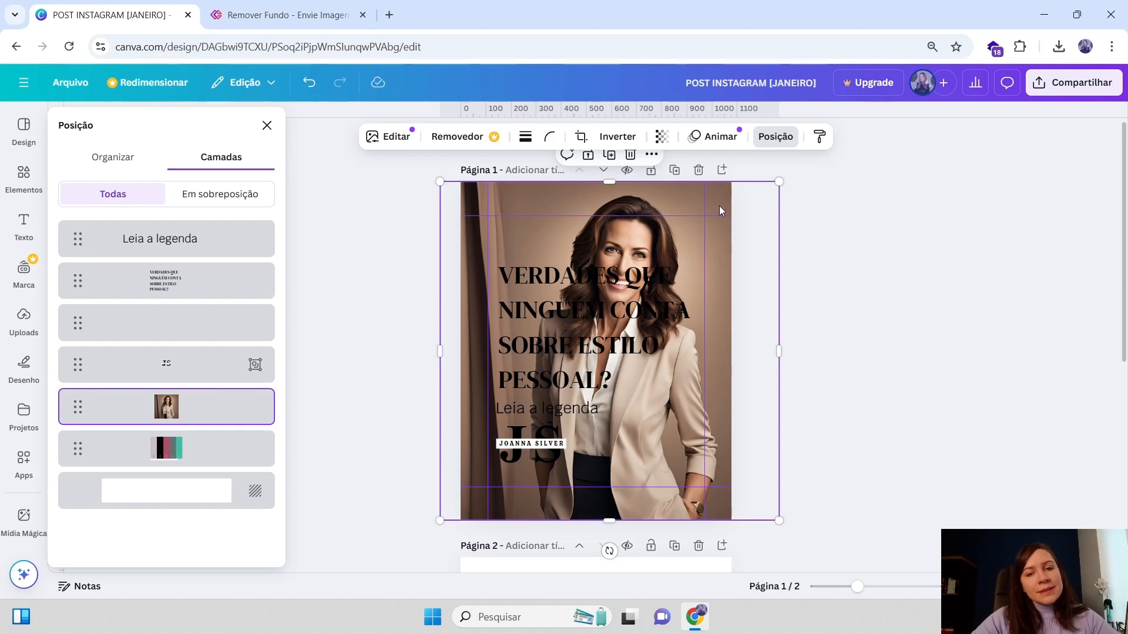
{"action": "left_click_drag", "start_coordinate": [686, 194], "coordinate": [661, 193]}
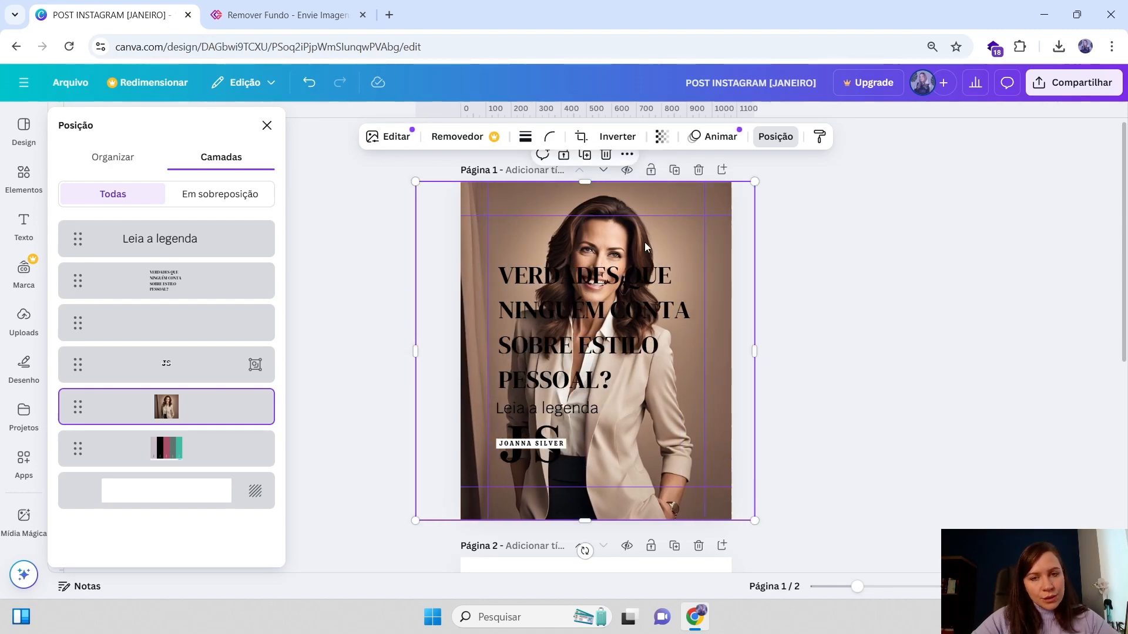
Set the background photo's transparency to 15
{"action": "left_click", "coordinate": [558, 356]}
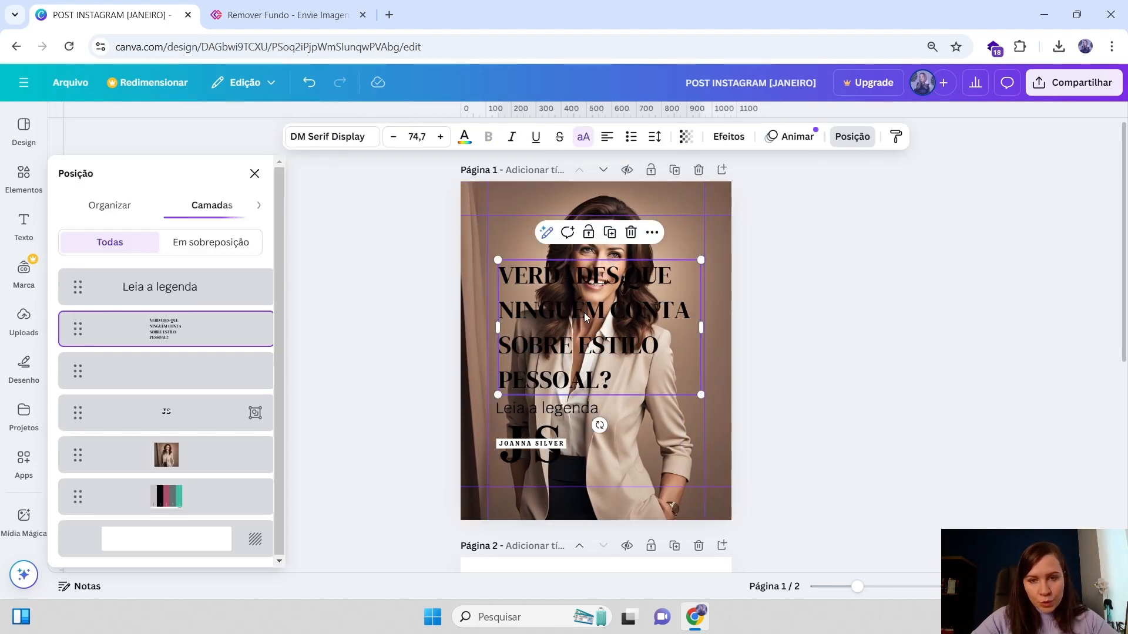
{"action": "left_click", "coordinate": [710, 195]}
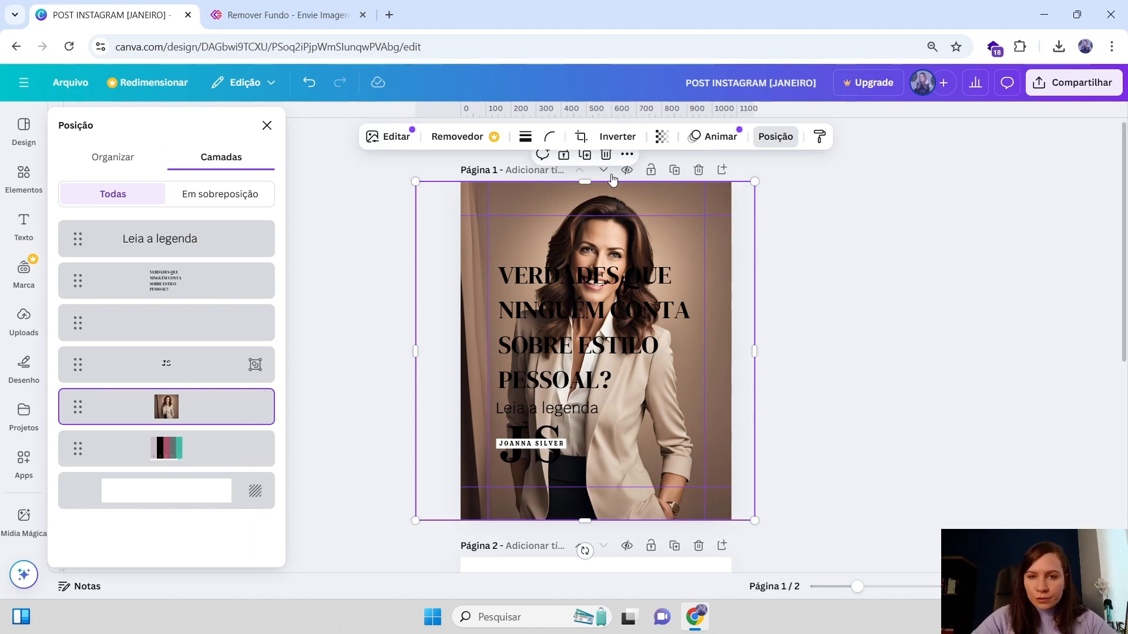
{"action": "left_click", "coordinate": [663, 138]}
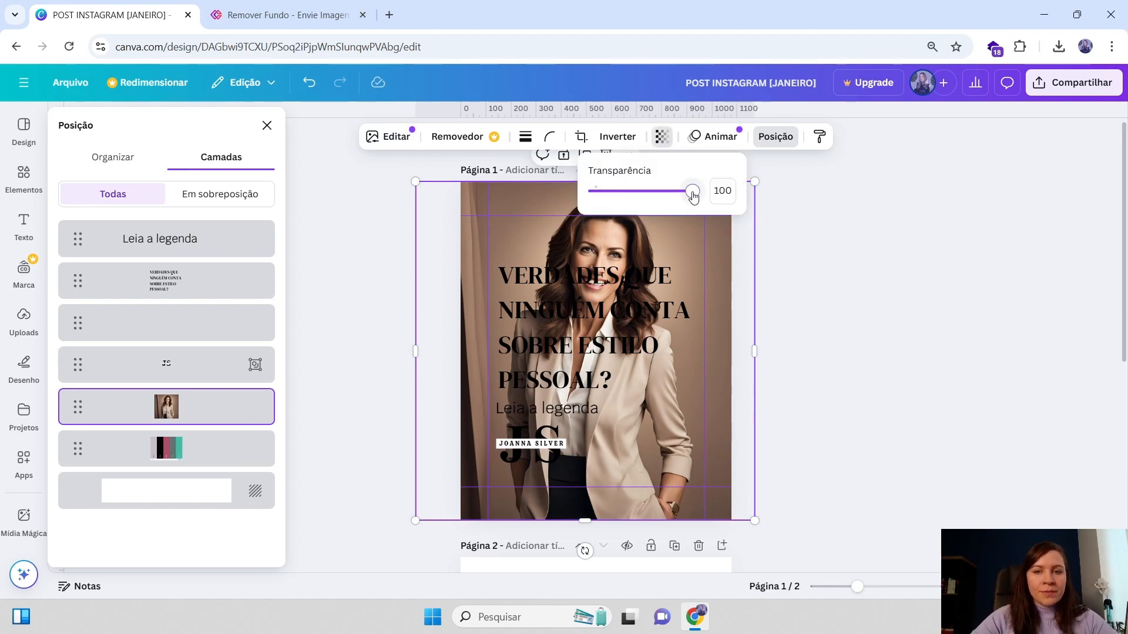
{"action": "left_click_drag", "start_coordinate": [693, 193], "coordinate": [609, 193]}
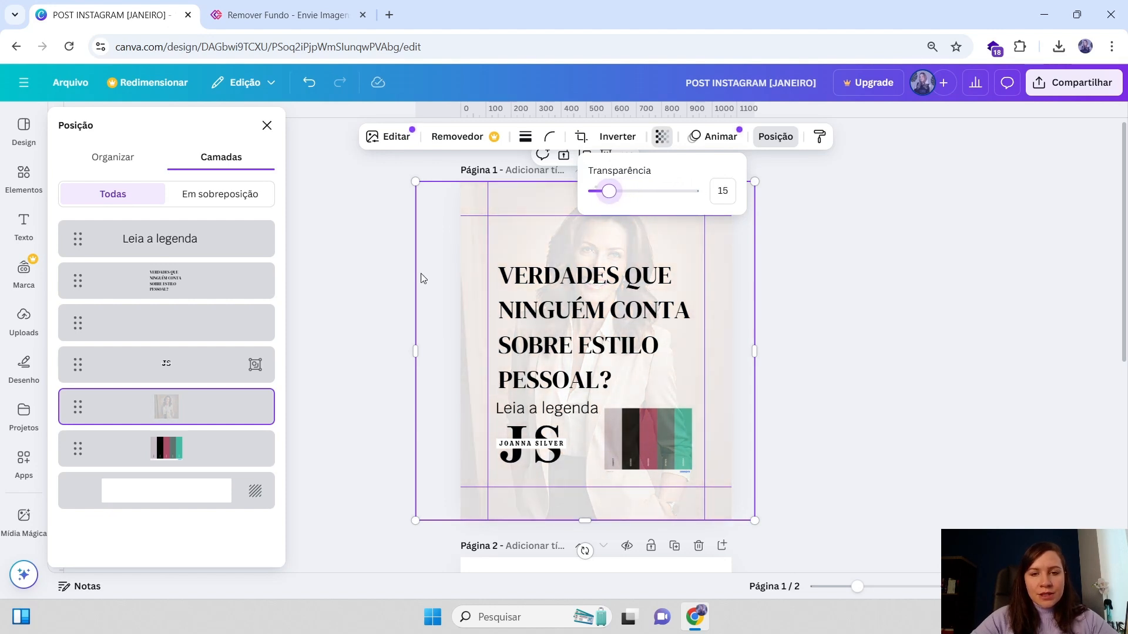
Reselect the headline and the photo and check the photo's transparency setting
{"action": "left_click", "coordinate": [546, 237]}
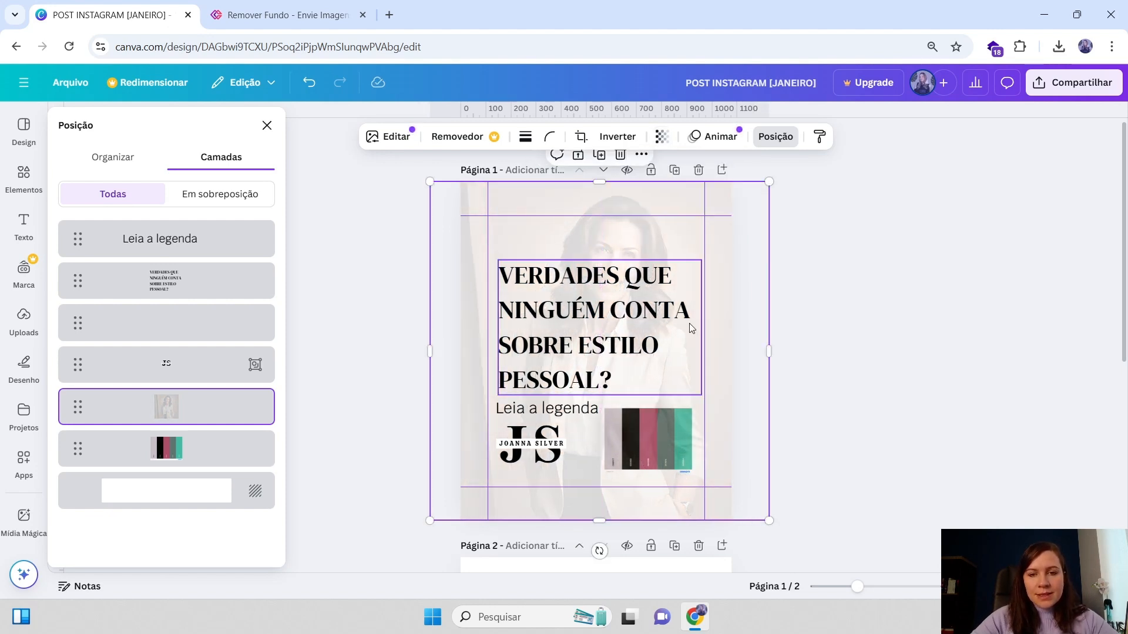
{"action": "left_click", "coordinate": [684, 326]}
{"action": "left_click", "coordinate": [629, 311]}
{"action": "key", "text": "Escape"}
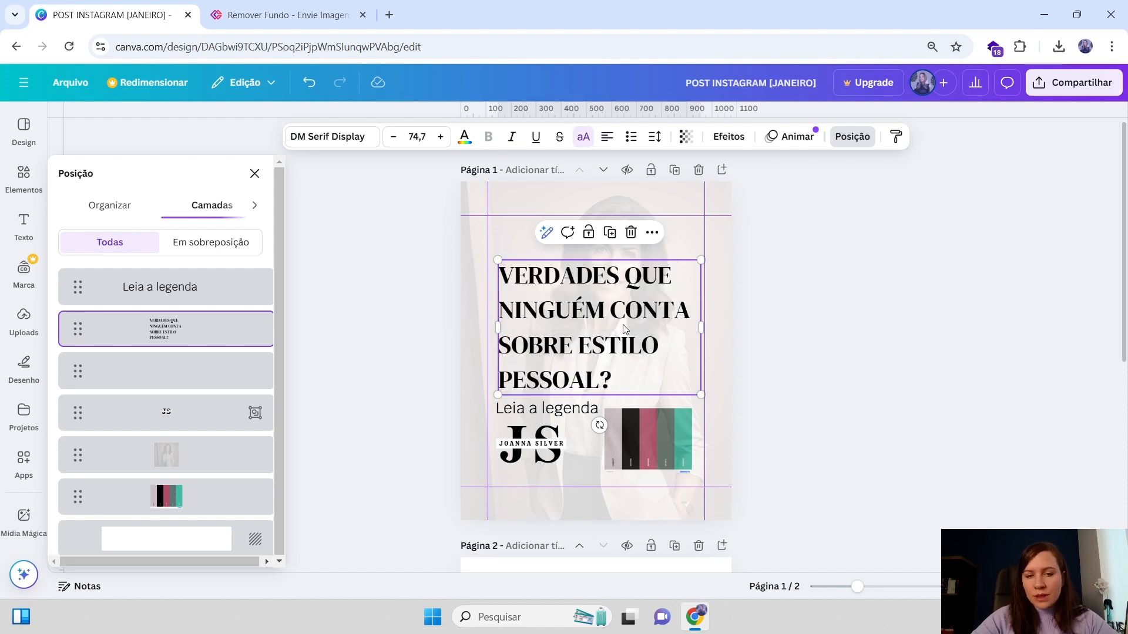
{"action": "left_click", "coordinate": [851, 348]}
{"action": "left_click", "coordinate": [647, 276]}
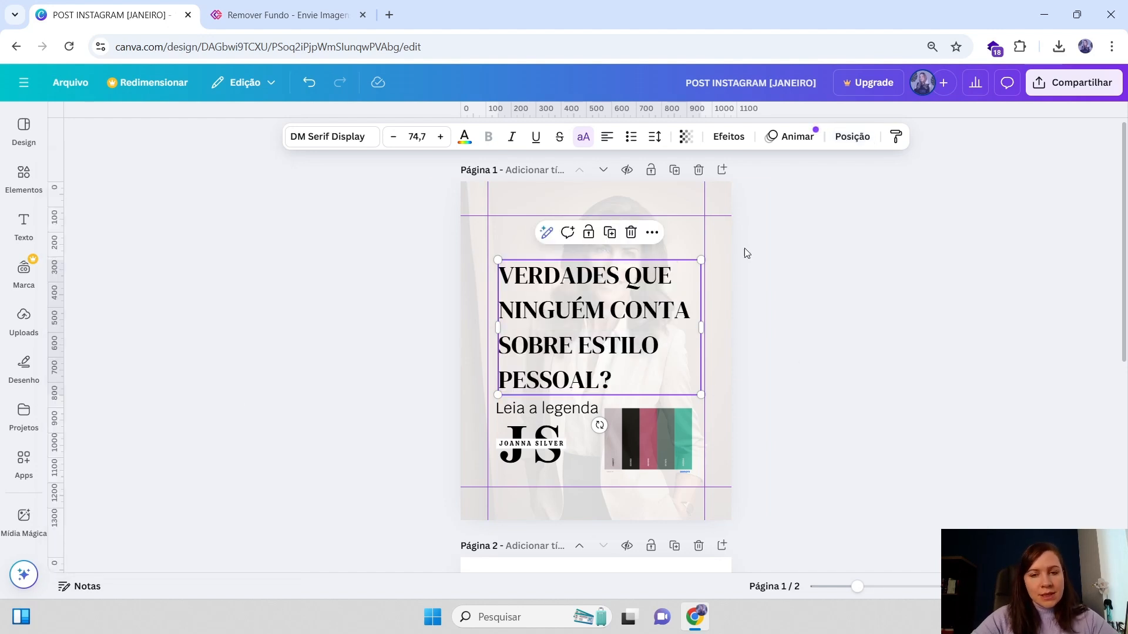
{"action": "left_click", "coordinate": [713, 381]}
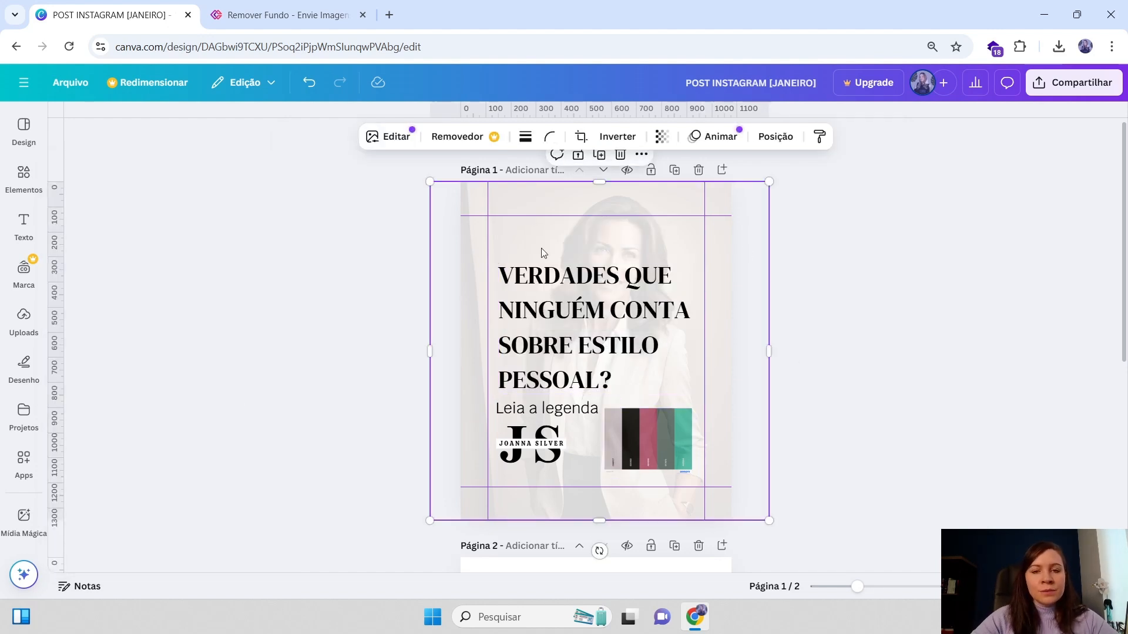
{"action": "left_click", "coordinate": [662, 136]}
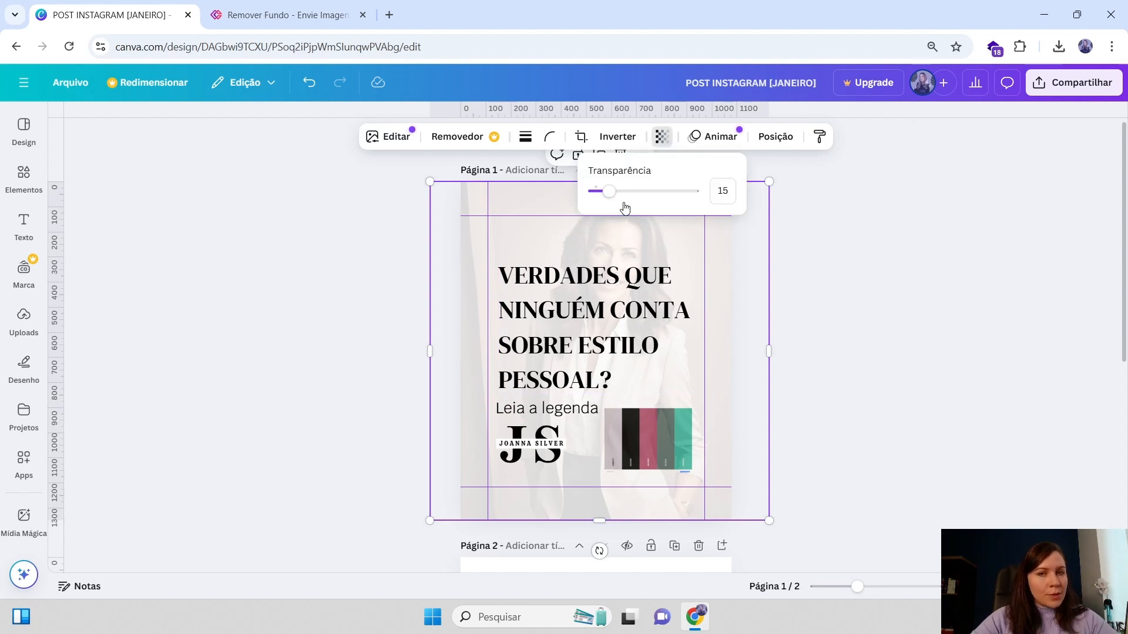
Set the background photo's transparency back to 100 so it shows at full opacity
{"action": "left_click_drag", "start_coordinate": [597, 191], "coordinate": [705, 193]}
{"action": "left_click", "coordinate": [675, 329]}
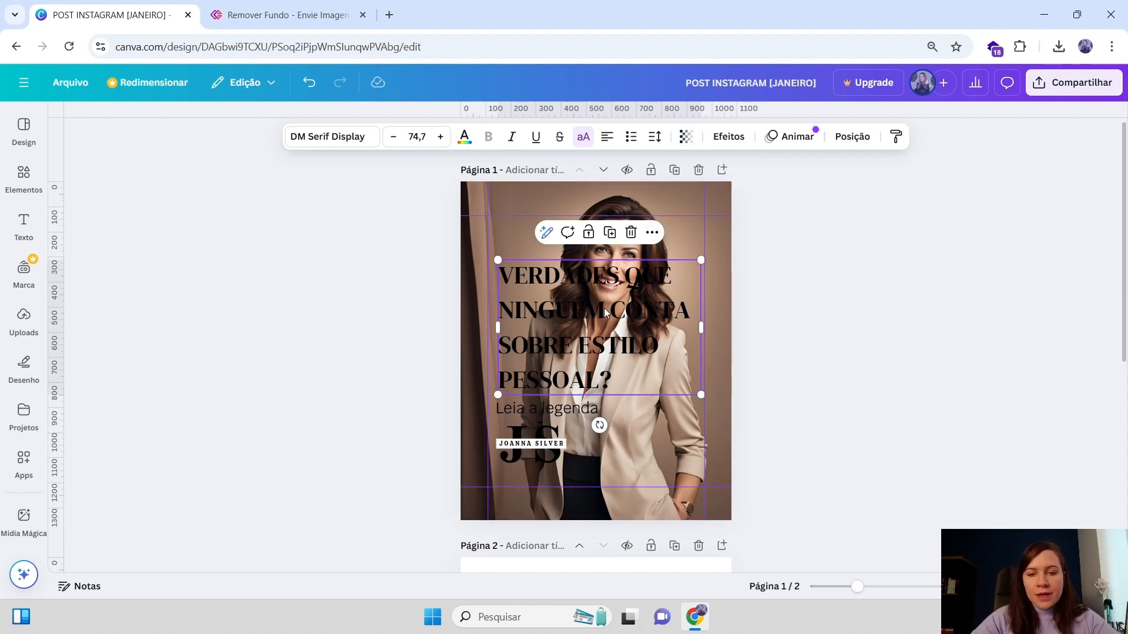
{"action": "left_click", "coordinate": [728, 277]}
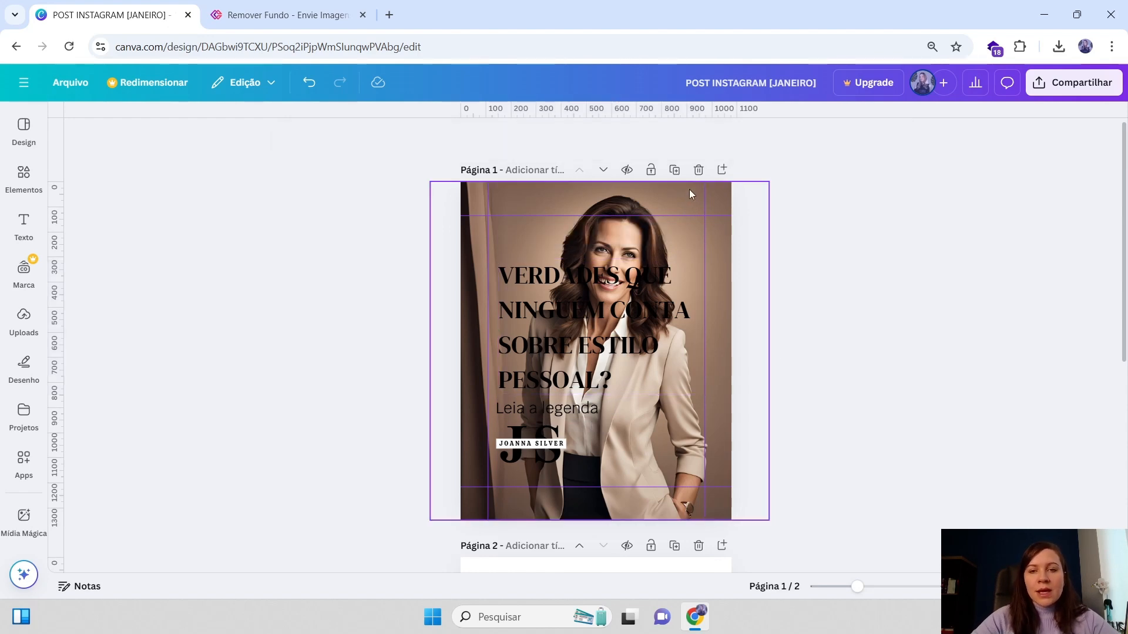
Enlarge and reposition the background photo on page 1 so the woman's face fills the right side
{"action": "mouse_move", "coordinate": [594, 222]}
{"action": "left_mouse_down"}
{"action": "mouse_move", "coordinate": [627, 220]}
{"action": "mouse_move", "coordinate": [583, 222]}
{"action": "left_mouse_up"}
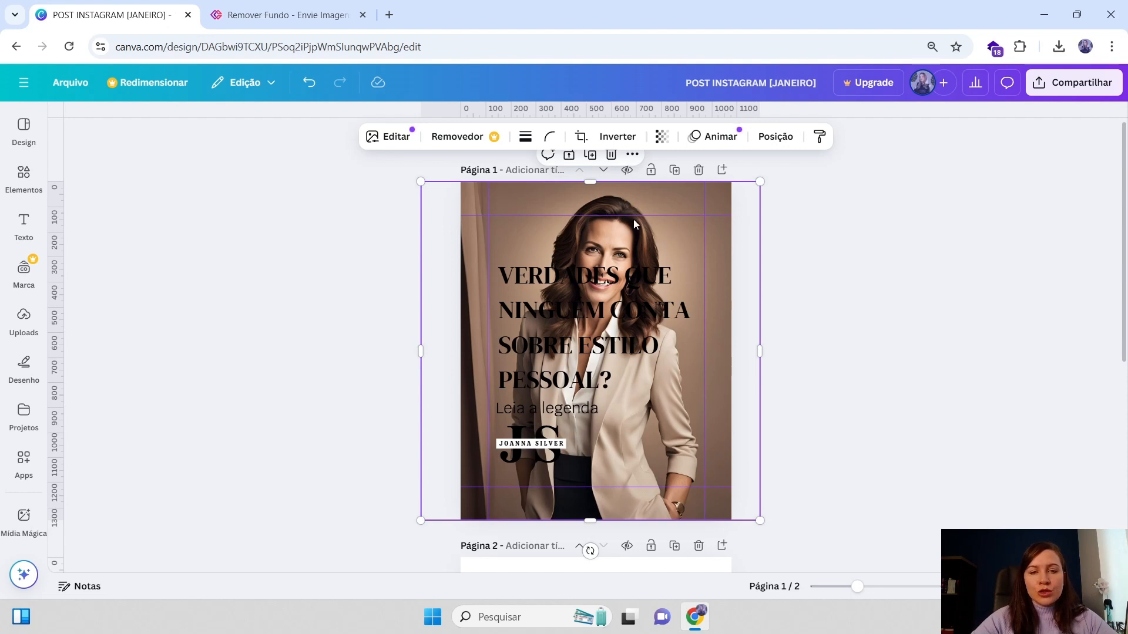
{"action": "left_click", "coordinate": [569, 344]}
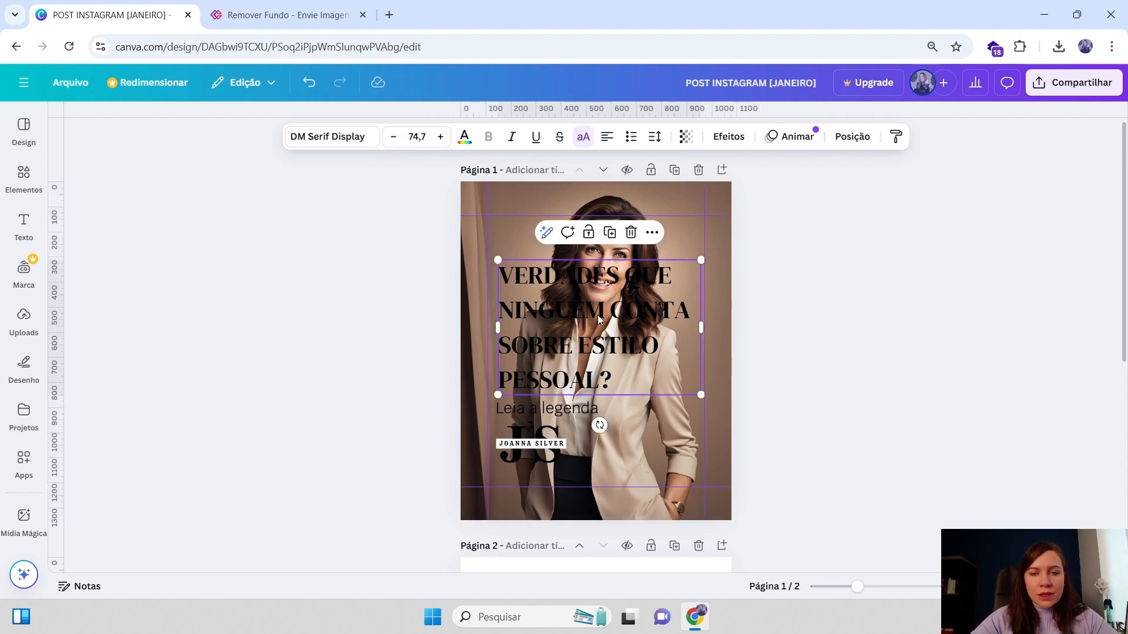
{"action": "left_click_drag", "start_coordinate": [727, 215], "coordinate": [785, 237]}
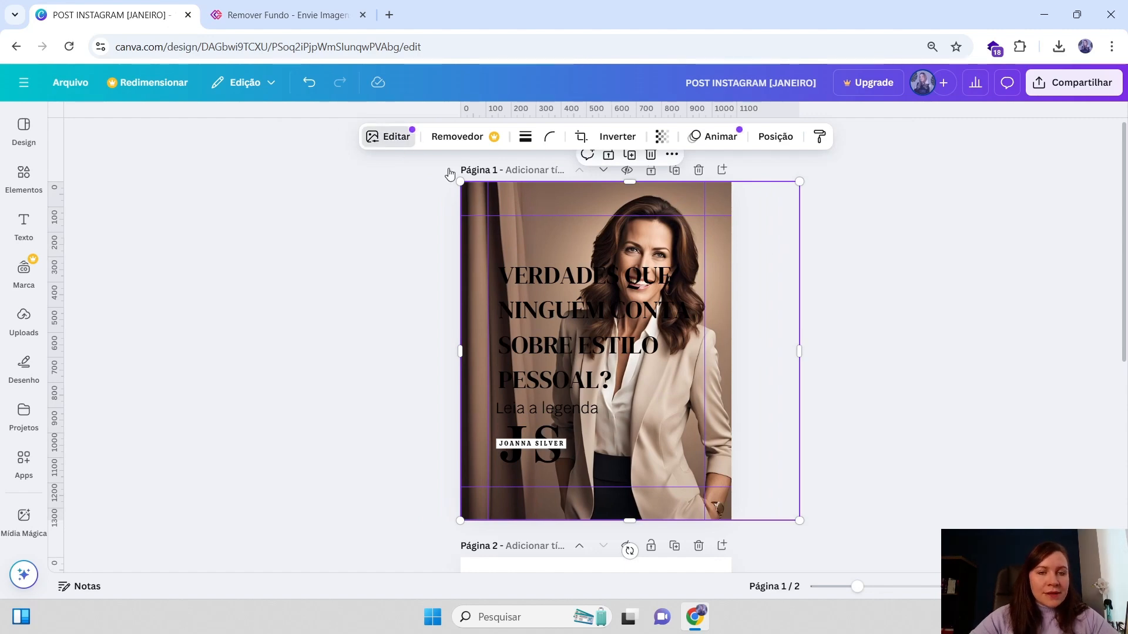
{"action": "left_click", "coordinate": [395, 140]}
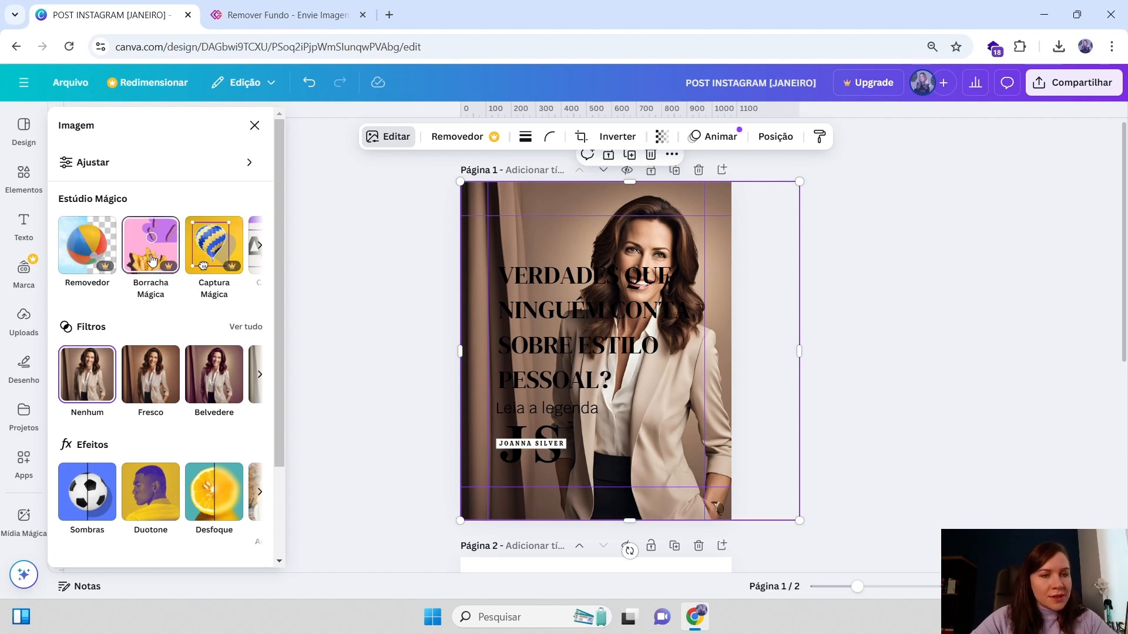
{"action": "left_click", "coordinate": [259, 247]}
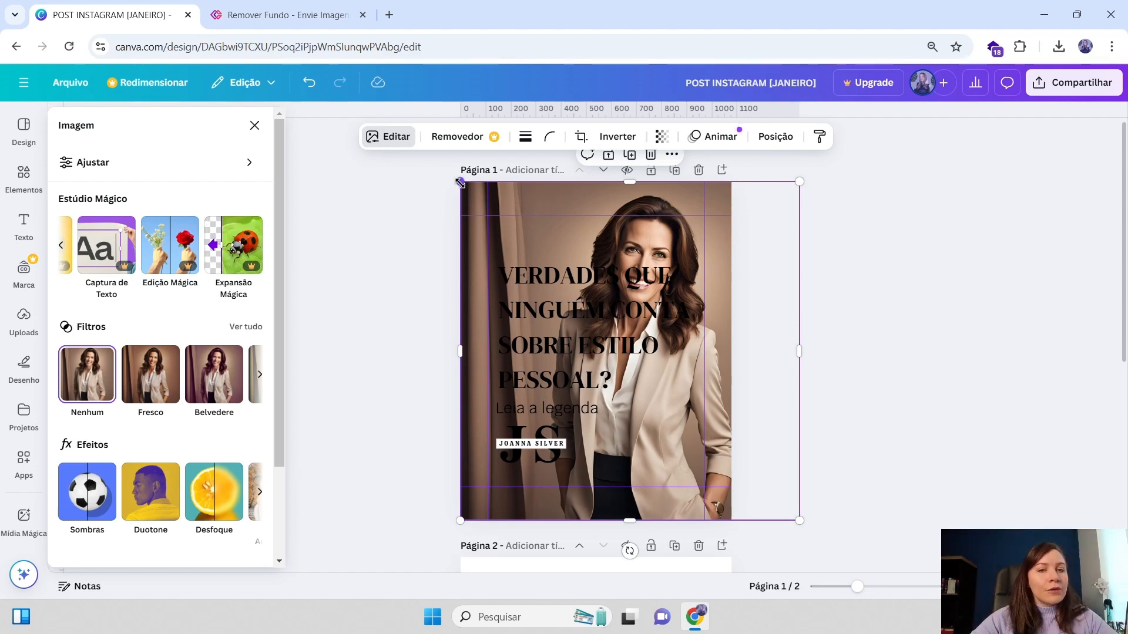
{"action": "left_click_drag", "start_coordinate": [459, 182], "coordinate": [436, 176]}
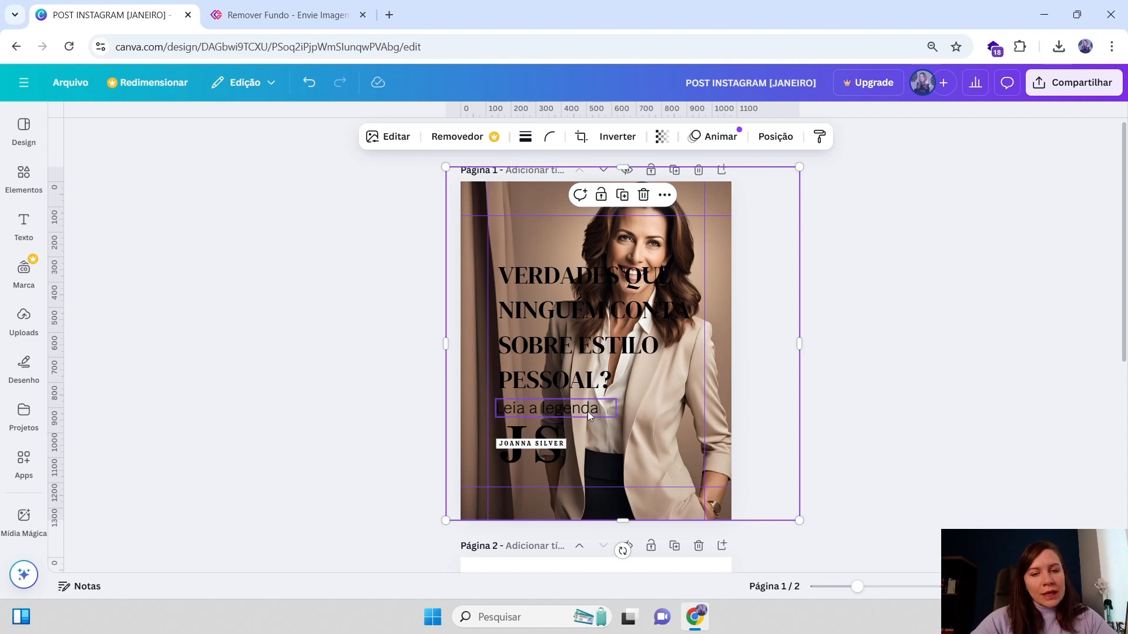
{"action": "left_click", "coordinate": [668, 376]}
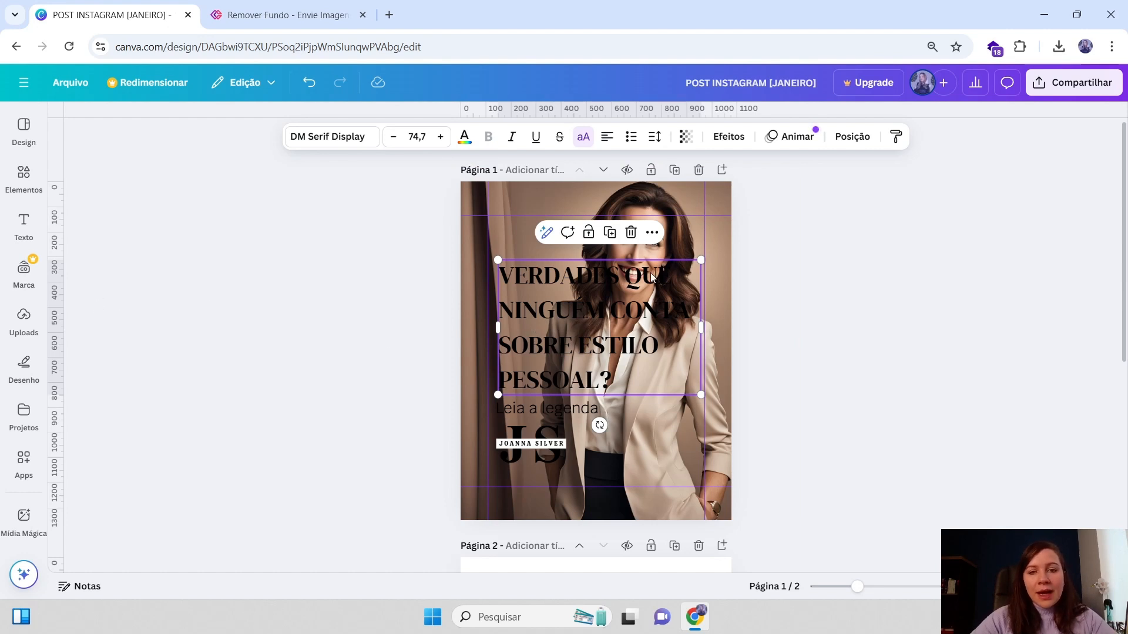
{"action": "left_click", "coordinate": [711, 241]}
{"action": "left_click_drag", "start_coordinate": [801, 169], "coordinate": [791, 175]}
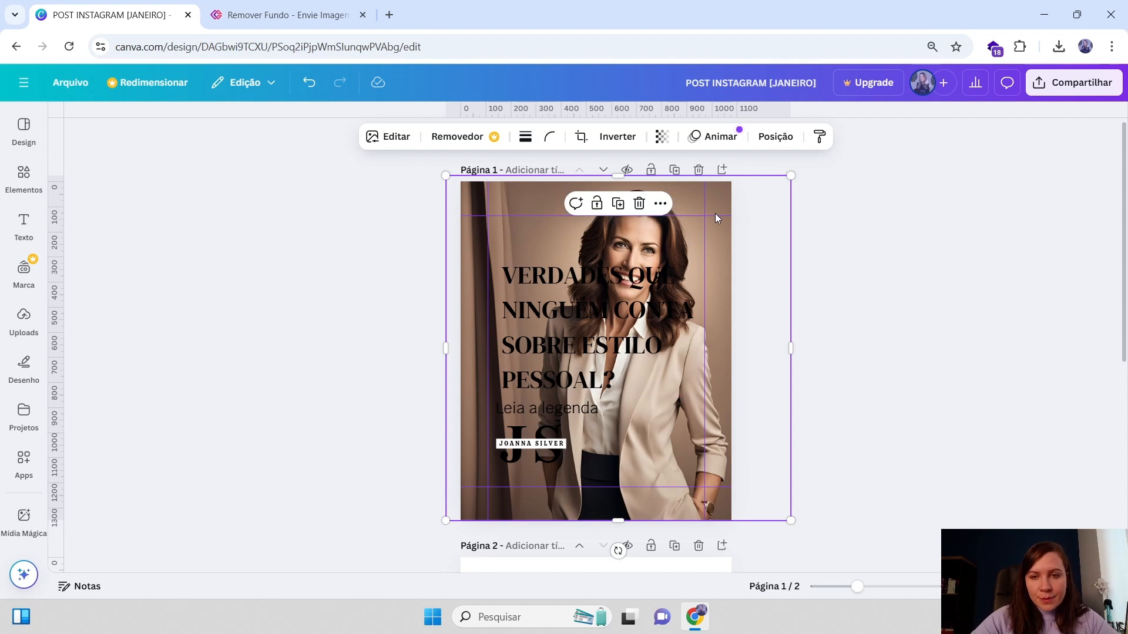
{"action": "scroll", "coordinate": [690, 255], "scroll_direction": "down", "scroll_amount": 3}
{"action": "left_click_drag", "start_coordinate": [714, 383], "coordinate": [850, 528]}
{"action": "left_click_drag", "start_coordinate": [707, 232], "coordinate": [672, 227]}
{"action": "left_click_drag", "start_coordinate": [814, 503], "coordinate": [852, 541]}
Narrow the headline text box so the title wraps into four lines
{"action": "left_click_drag", "start_coordinate": [730, 285], "coordinate": [719, 282]}
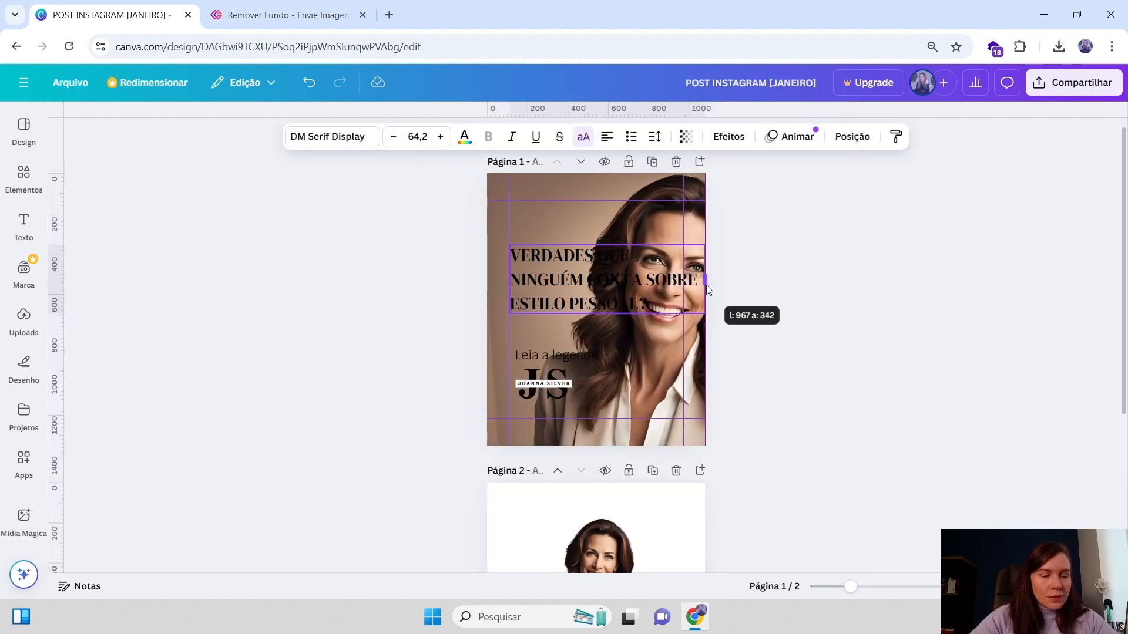
{"action": "left_click_drag", "start_coordinate": [706, 284], "coordinate": [665, 284]}
Move the background photo down in the layer order, behind the color palette and logo
{"action": "left_click", "coordinate": [692, 181]}
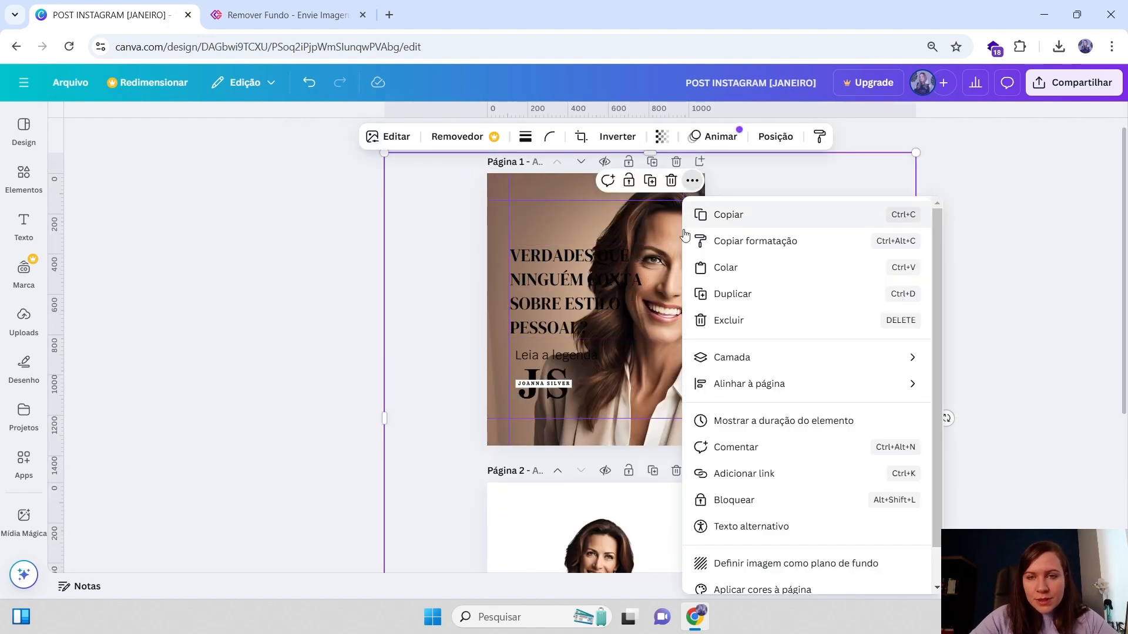
{"action": "left_click", "coordinate": [621, 212]}
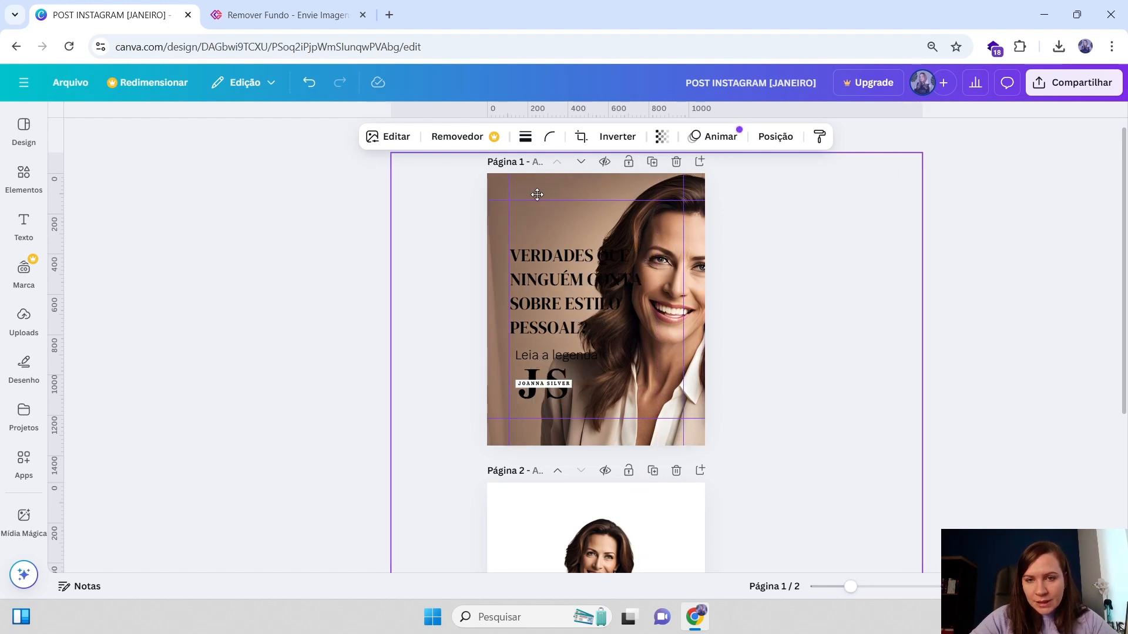
{"action": "left_click", "coordinate": [558, 259]}
{"action": "left_click", "coordinate": [852, 136]}
{"action": "left_click_drag", "start_coordinate": [99, 496], "coordinate": [106, 320]}
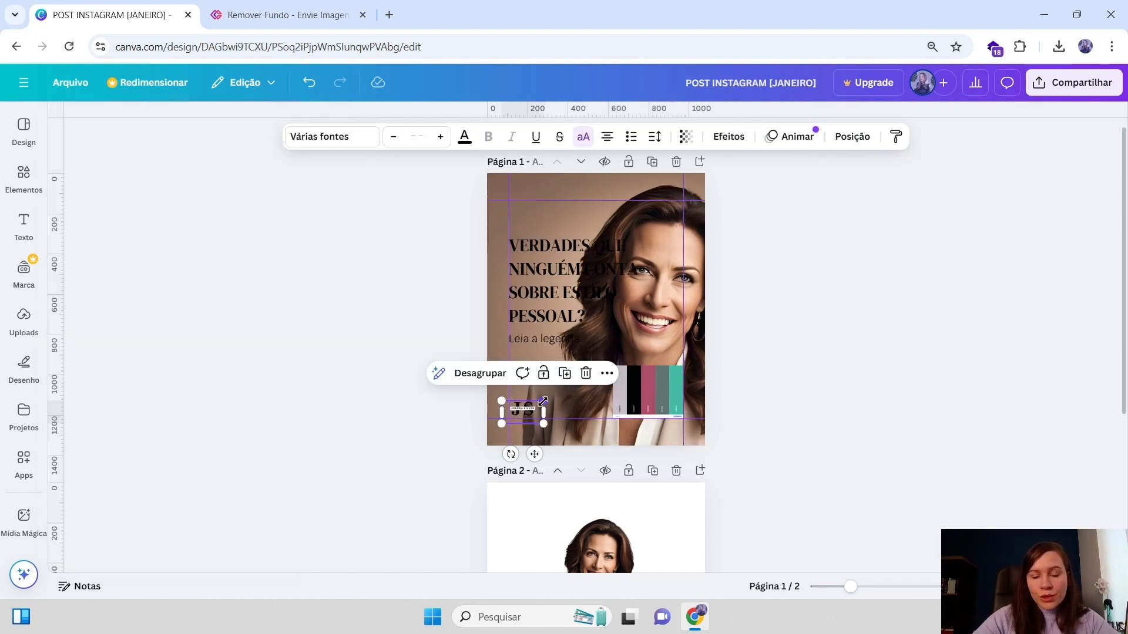
Shrink the JS logo group and move it to the bottom center of page 1
{"action": "mouse_move", "coordinate": [523, 413]}
{"action": "left_mouse_down"}
{"action": "mouse_move", "coordinate": [528, 435]}
{"action": "mouse_move", "coordinate": [552, 435]}
{"action": "mouse_move", "coordinate": [520, 433]}
{"action": "left_mouse_up"}
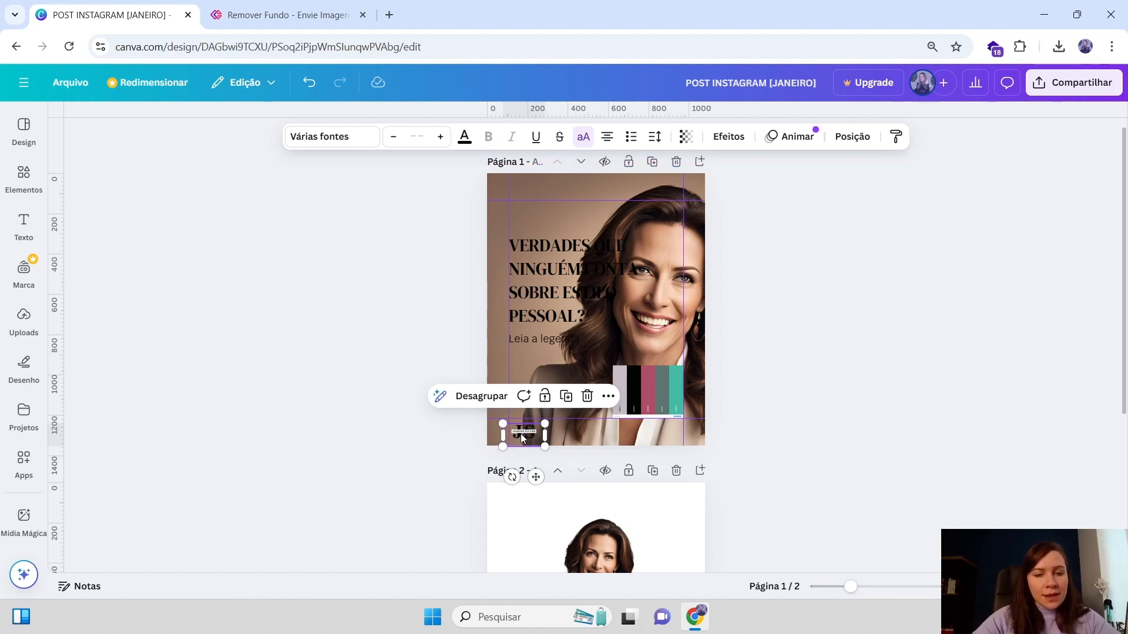
{"action": "left_click_drag", "start_coordinate": [521, 433], "coordinate": [526, 433]}
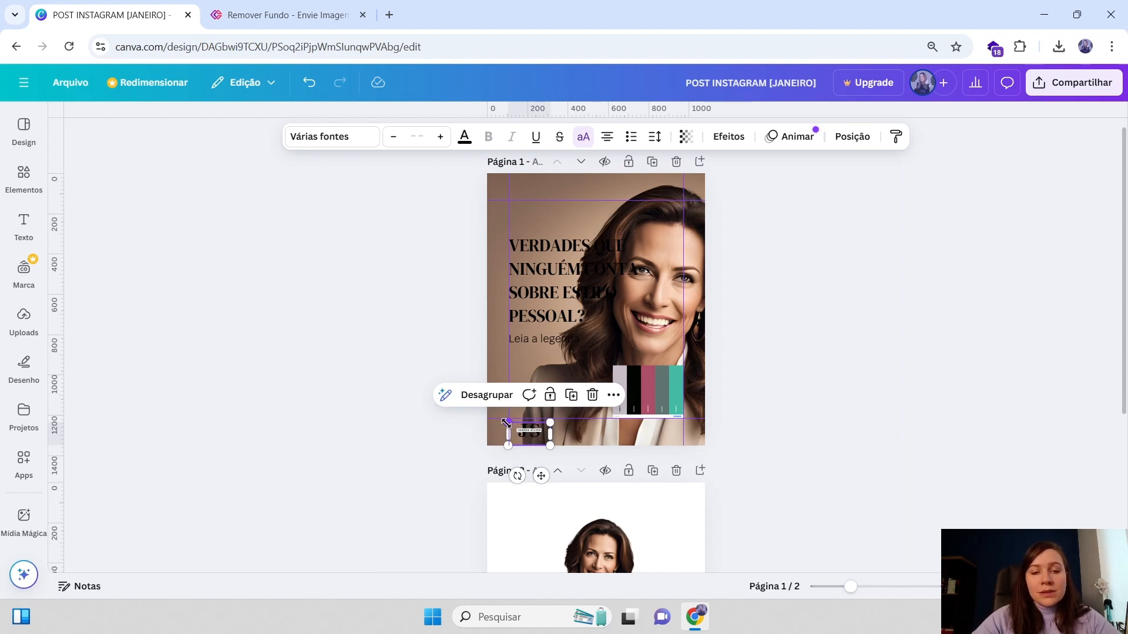
{"action": "left_click_drag", "start_coordinate": [506, 422], "coordinate": [367, 232]}
{"action": "left_click_drag", "start_coordinate": [480, 347], "coordinate": [643, 300]}
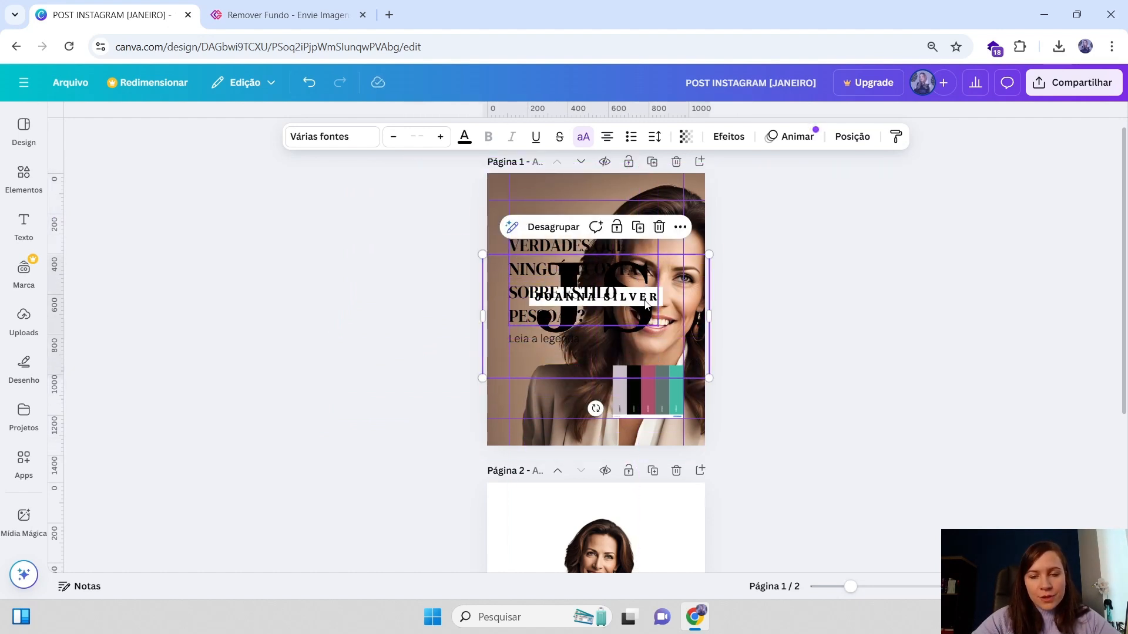
{"action": "left_click_drag", "start_coordinate": [709, 256], "coordinate": [520, 358]}
{"action": "left_click_drag", "start_coordinate": [502, 368], "coordinate": [534, 408]}
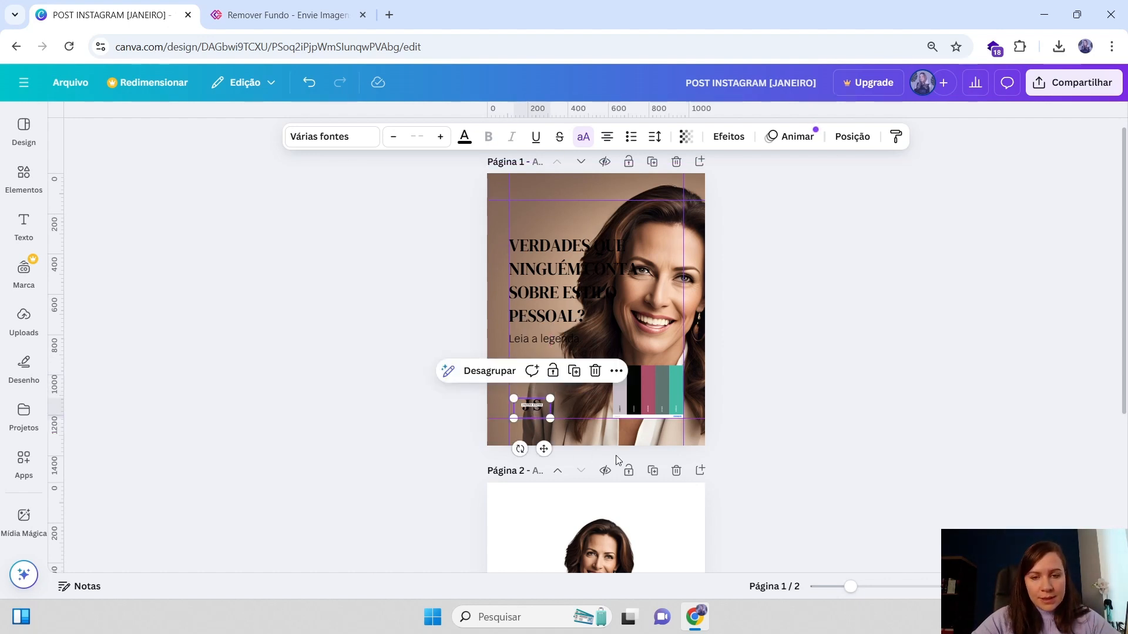
{"action": "left_click_drag", "start_coordinate": [530, 405], "coordinate": [596, 433]}
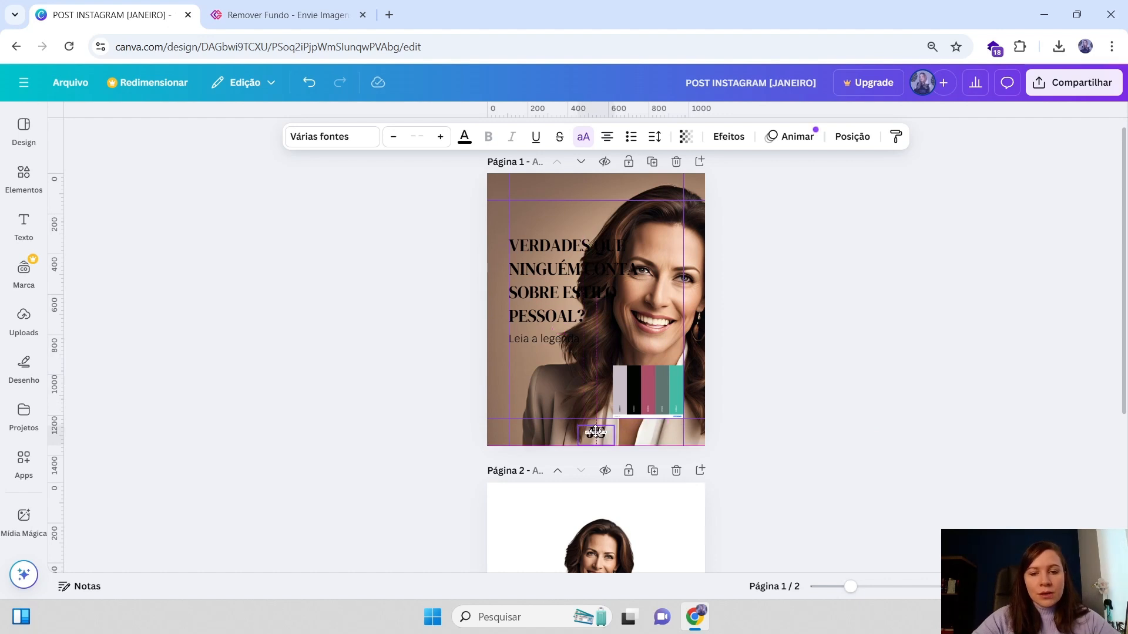
Align the JS logo group to the page's horizontal center
{"action": "left_click", "coordinate": [844, 329]}
{"action": "left_click", "coordinate": [601, 430]}
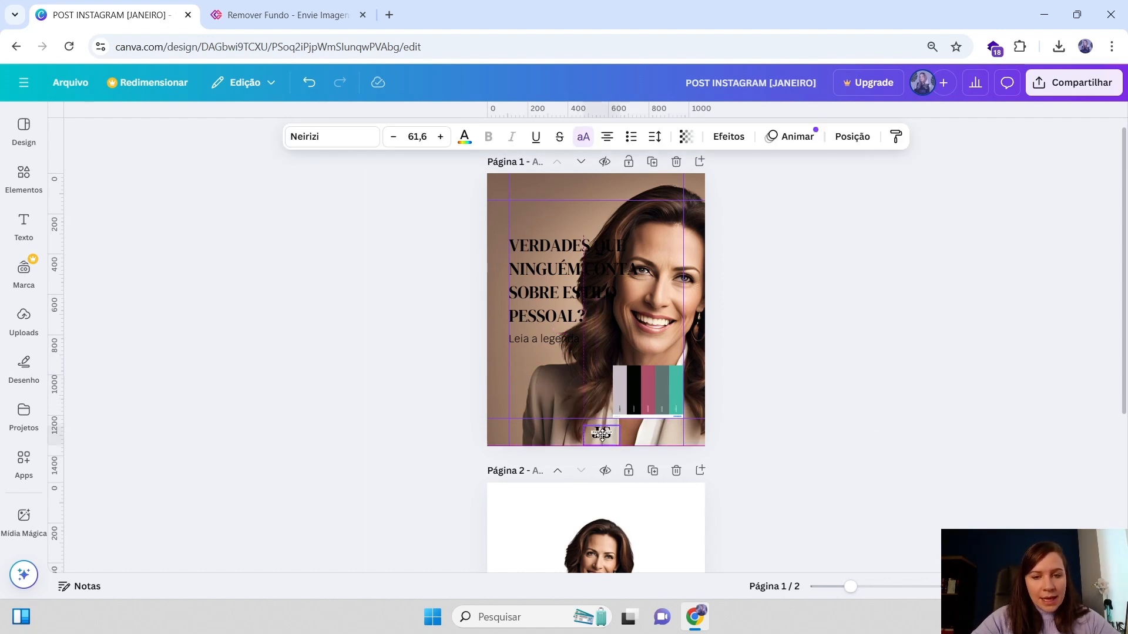
{"action": "left_click", "coordinate": [598, 434]}
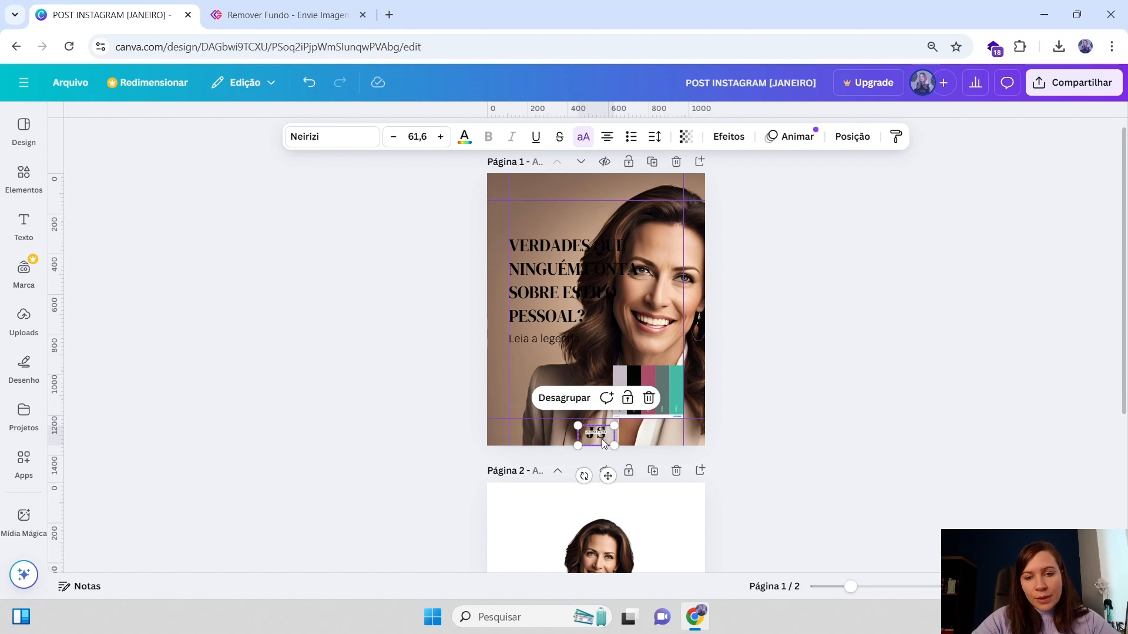
{"action": "left_click_drag", "start_coordinate": [601, 435], "coordinate": [602, 438]}
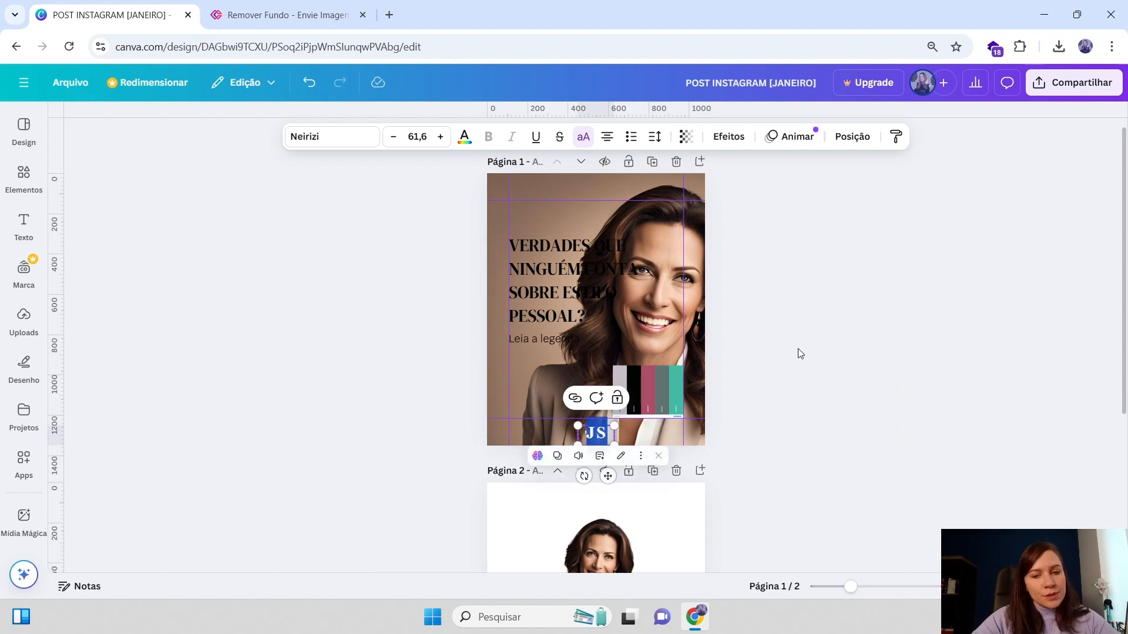
{"action": "left_click", "coordinate": [605, 437]}
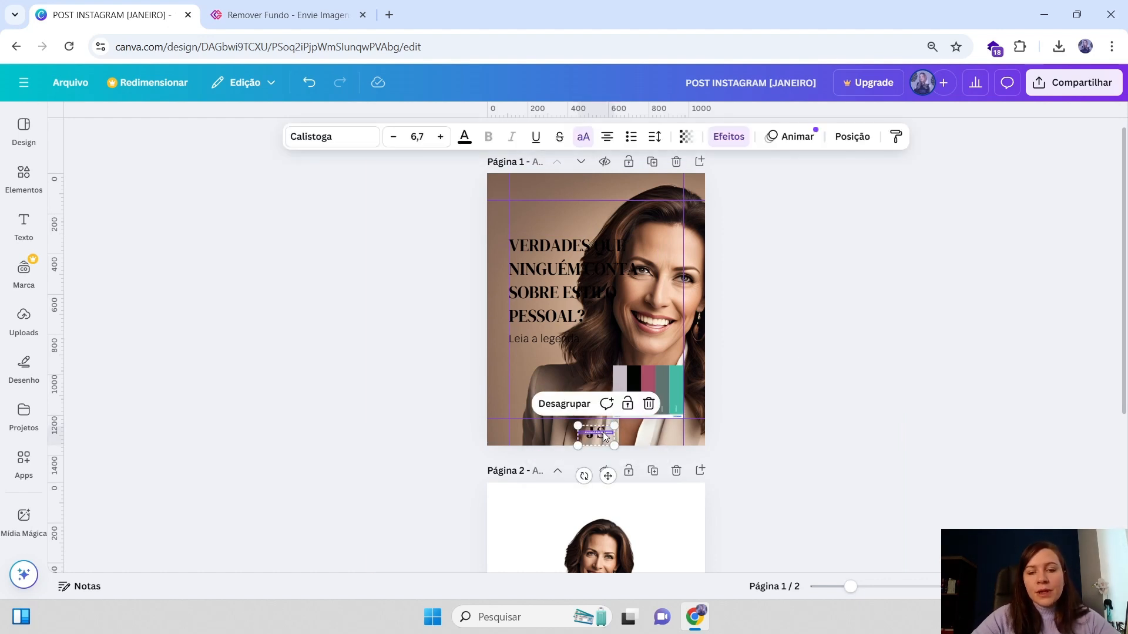
{"action": "left_click", "coordinate": [846, 138]}
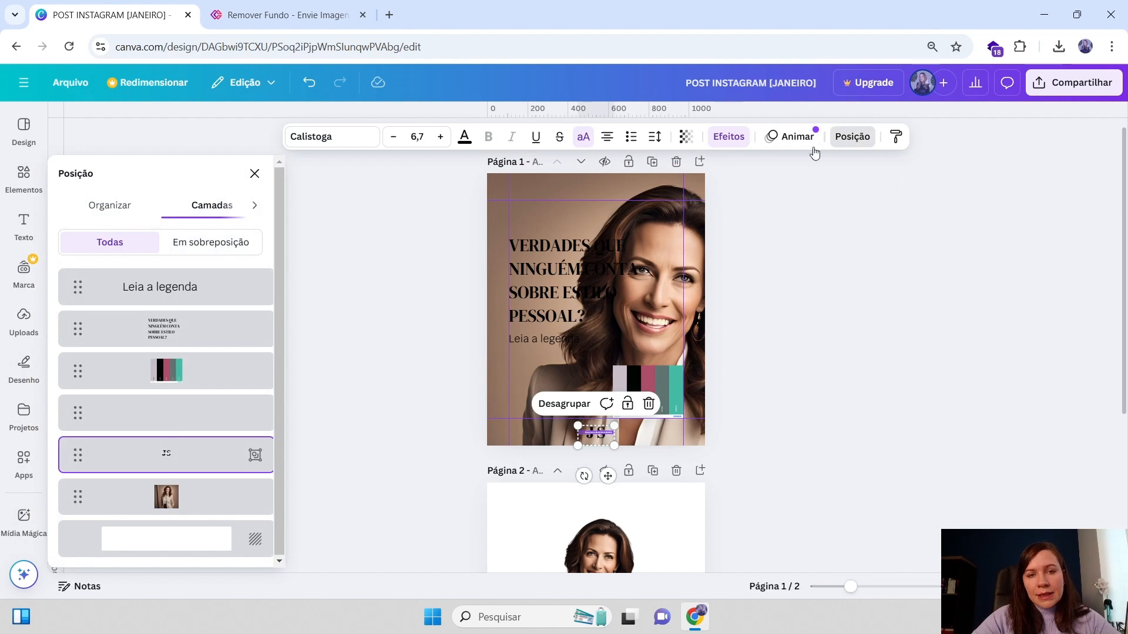
{"action": "left_click", "coordinate": [111, 206]}
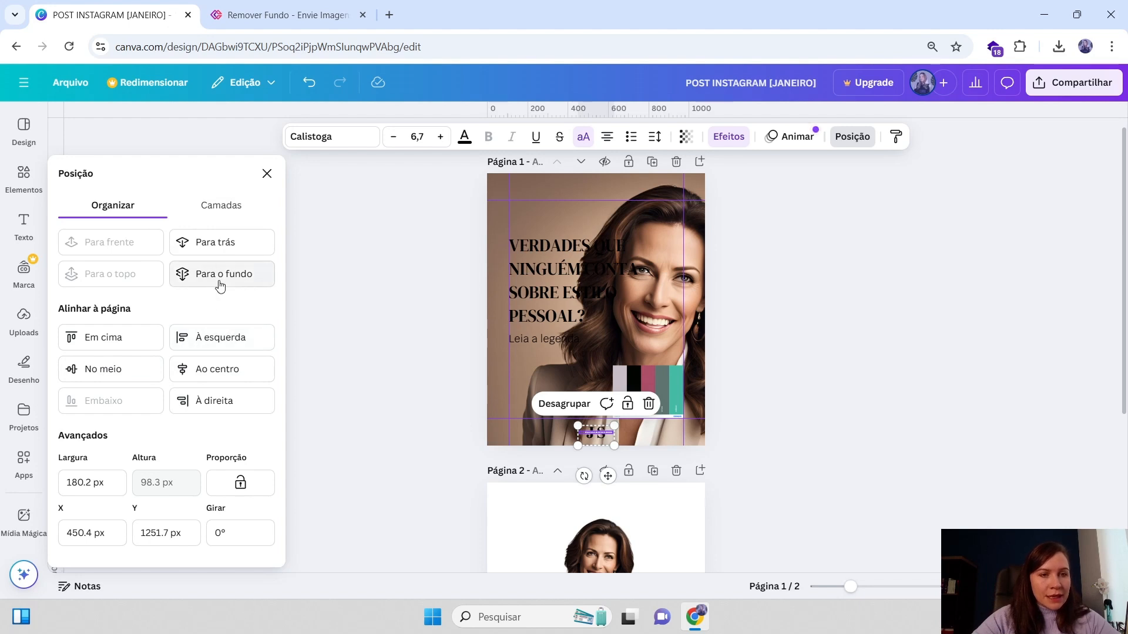
{"action": "left_click", "coordinate": [219, 371]}
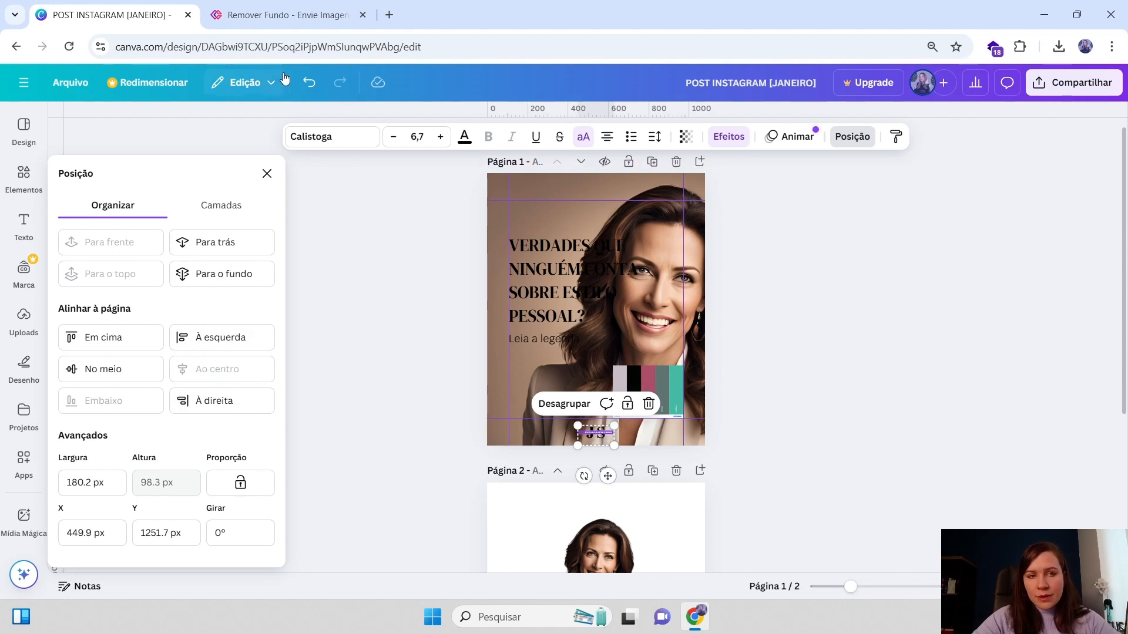
{"action": "left_click", "coordinate": [267, 173]}
{"action": "left_click", "coordinate": [757, 350]}
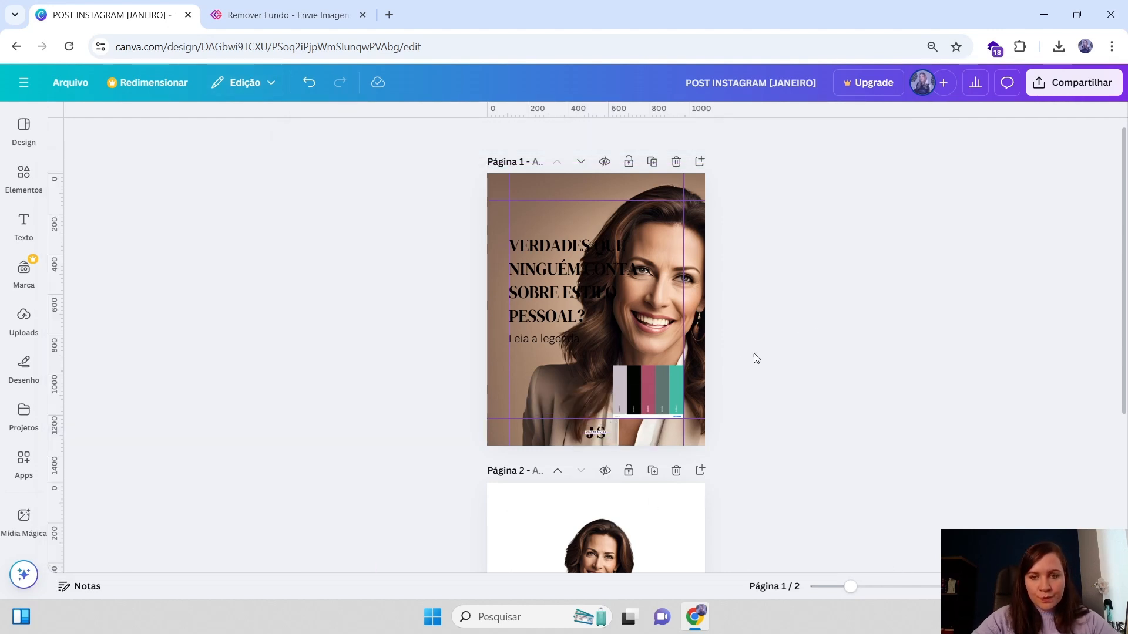
Nudge the color palette image slightly to the right
{"action": "left_click", "coordinate": [647, 396]}
{"action": "left_click_drag", "start_coordinate": [647, 396], "coordinate": [654, 393]}
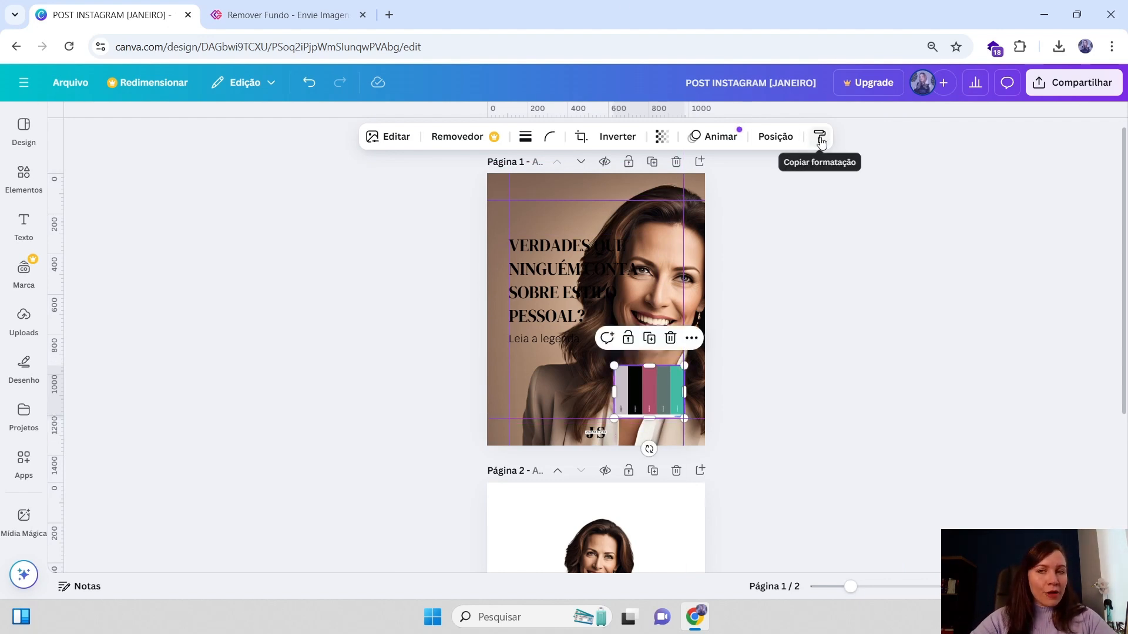
Try pink, teal and light grey from the photo's colors on the headline text before setting it back to black
{"action": "left_click", "coordinate": [563, 265]}
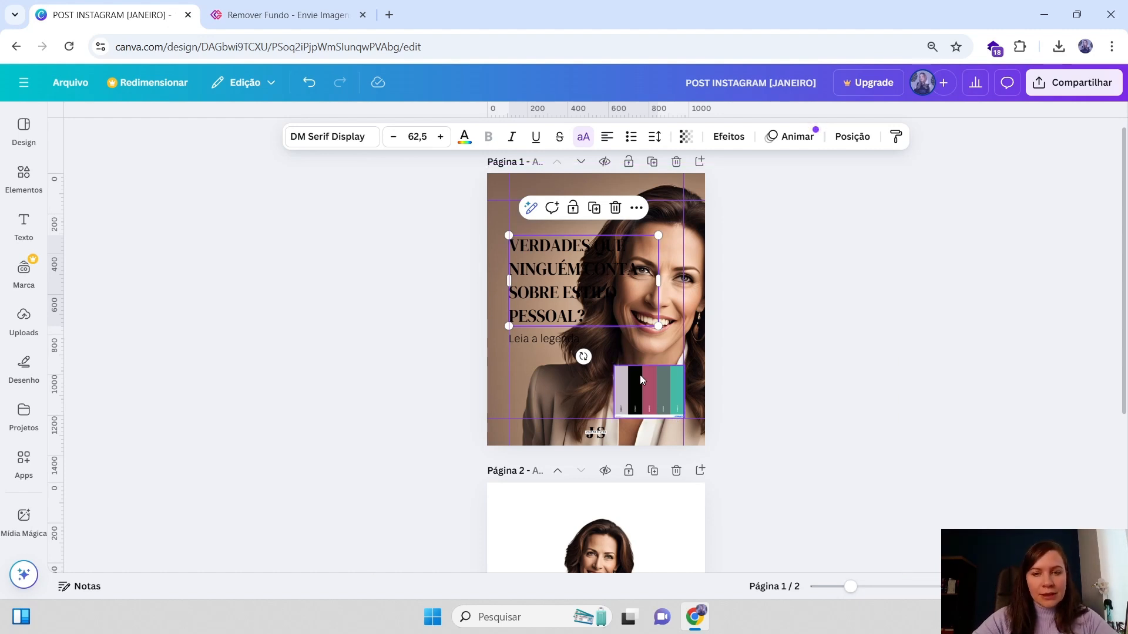
{"action": "left_click", "coordinate": [464, 144]}
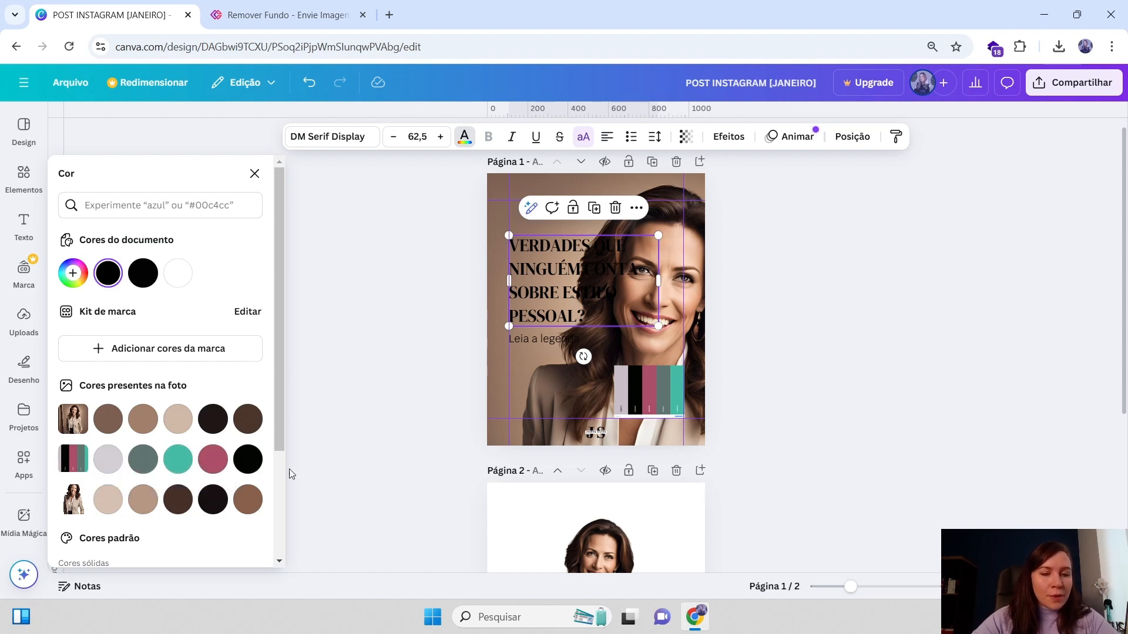
{"action": "left_click", "coordinate": [247, 458]}
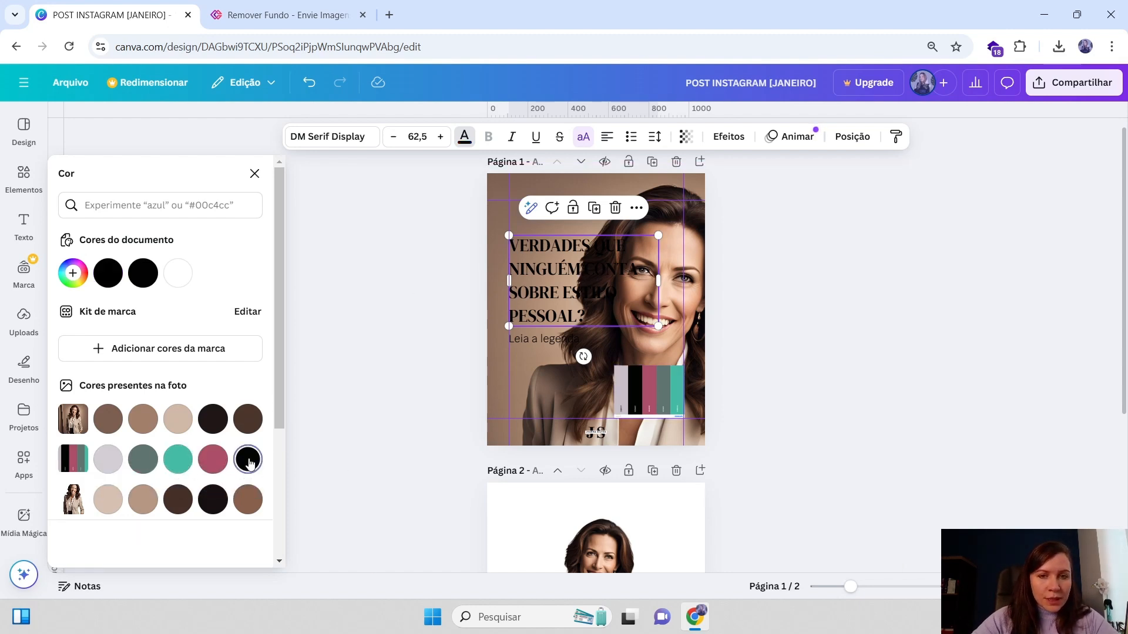
{"action": "left_click", "coordinate": [214, 460]}
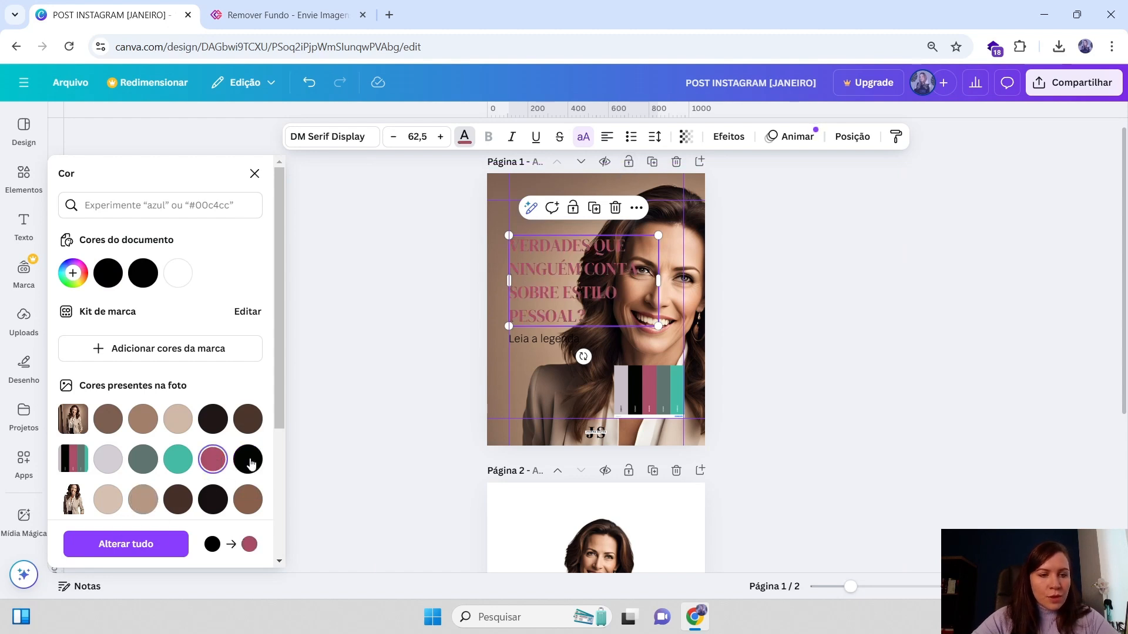
{"action": "left_click", "coordinate": [177, 461]}
{"action": "left_click", "coordinate": [139, 465]}
{"action": "left_click", "coordinate": [98, 466]}
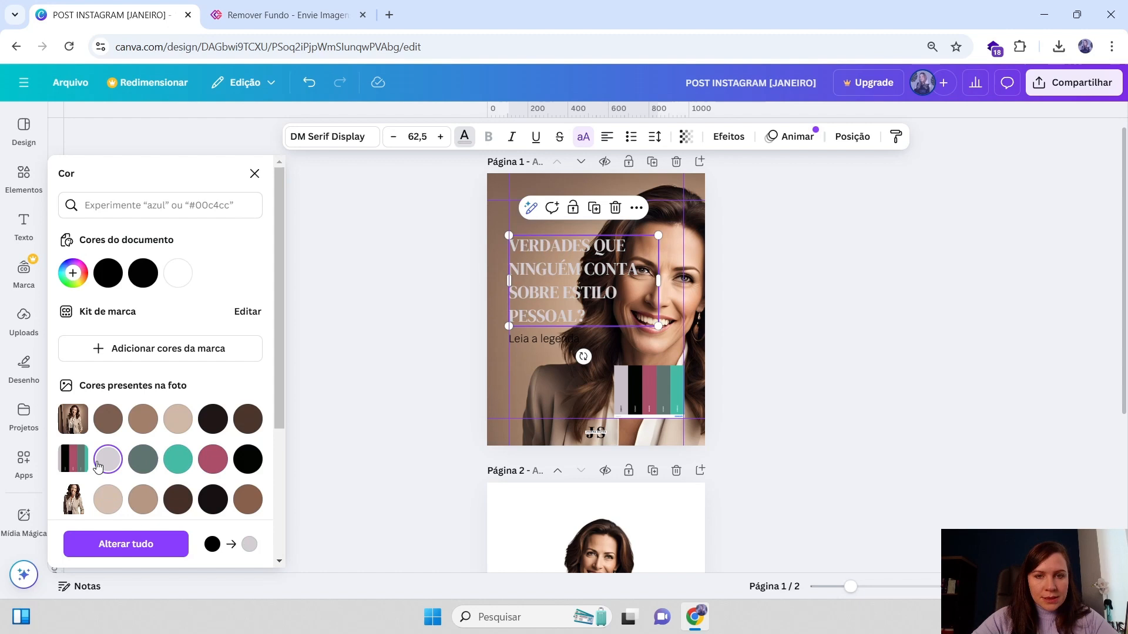
{"action": "left_click", "coordinate": [247, 461]}
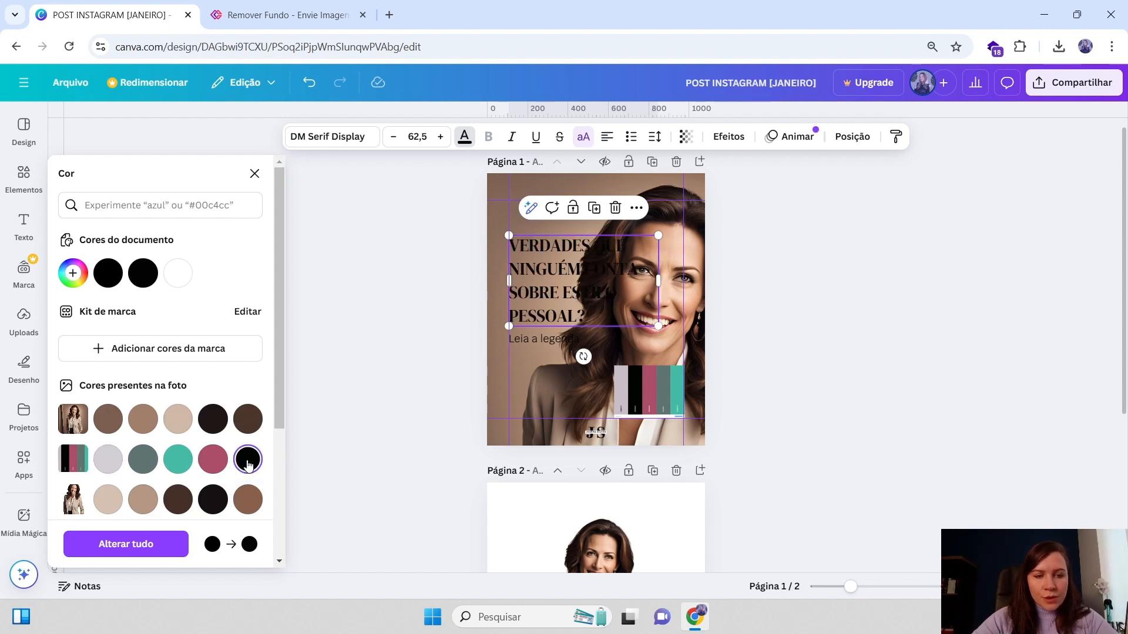
{"action": "left_click", "coordinate": [723, 205]}
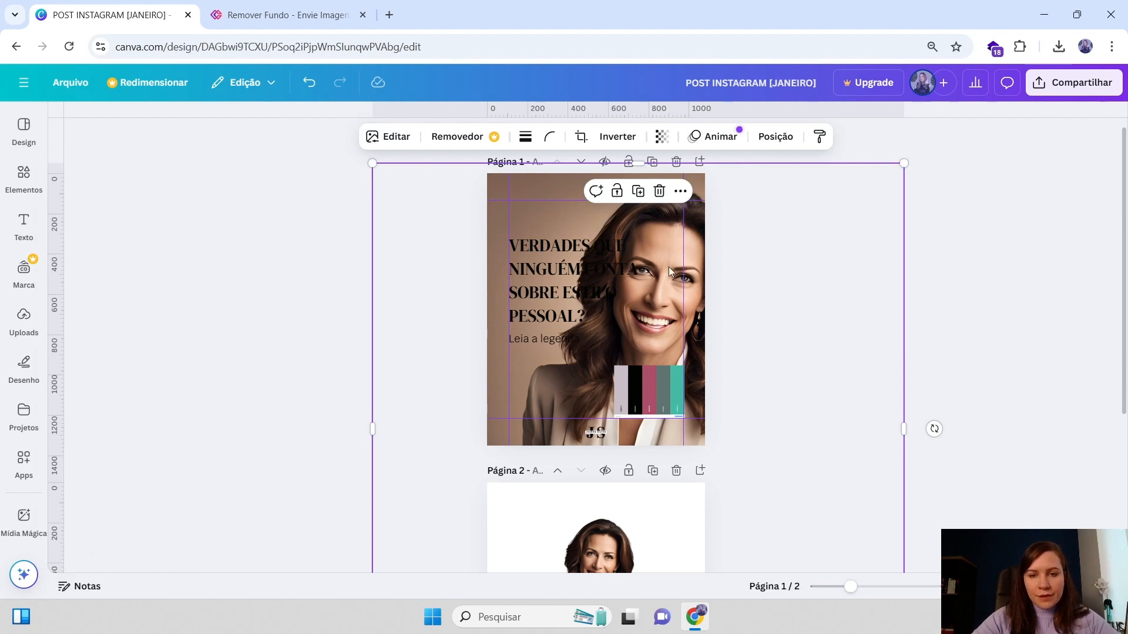
Move the color palette image from page 1 onto page 2, near its top right corner
{"action": "left_click", "coordinate": [653, 393]}
{"action": "mouse_move", "coordinate": [650, 396]}
{"action": "left_mouse_down"}
{"action": "mouse_move", "coordinate": [659, 405]}
{"action": "mouse_move", "coordinate": [638, 415]}
{"action": "left_mouse_up"}
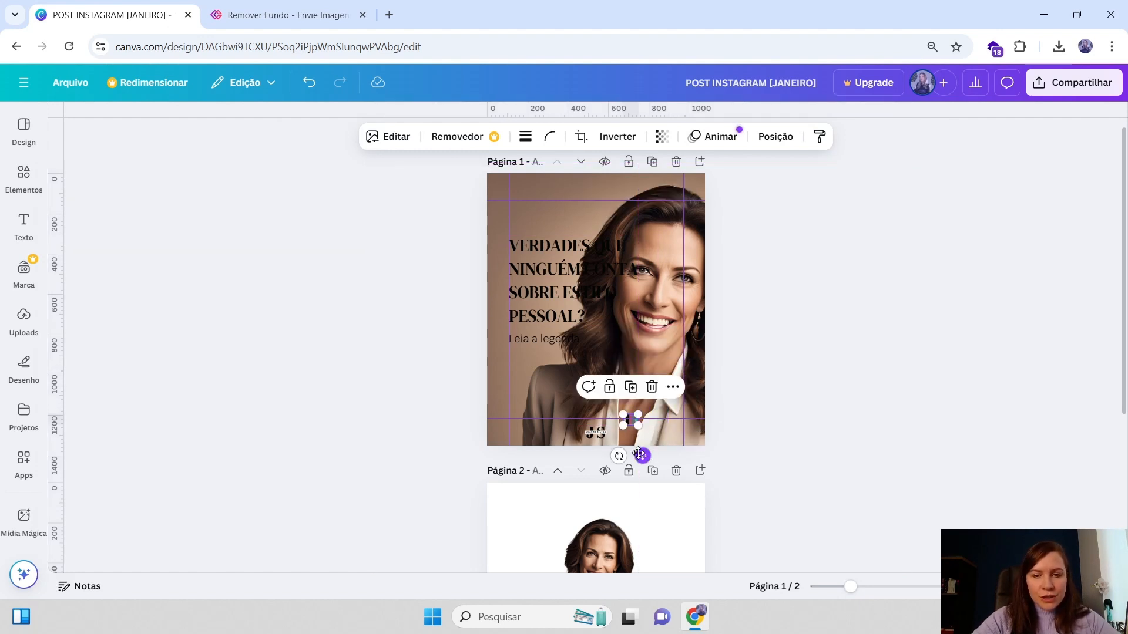
{"action": "left_click_drag", "start_coordinate": [639, 454], "coordinate": [659, 511]}
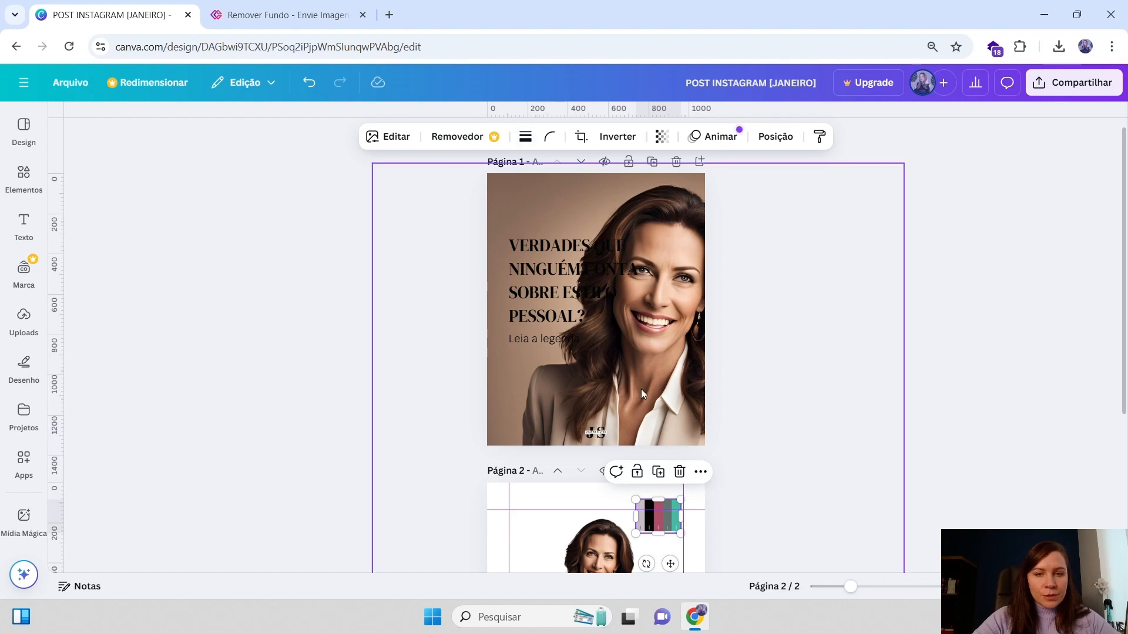
Paste a copy of the JS logo onto page 2 at its top left and nudge the palette image slightly up
{"action": "left_click", "coordinate": [534, 252]}
{"action": "left_click", "coordinate": [468, 140]}
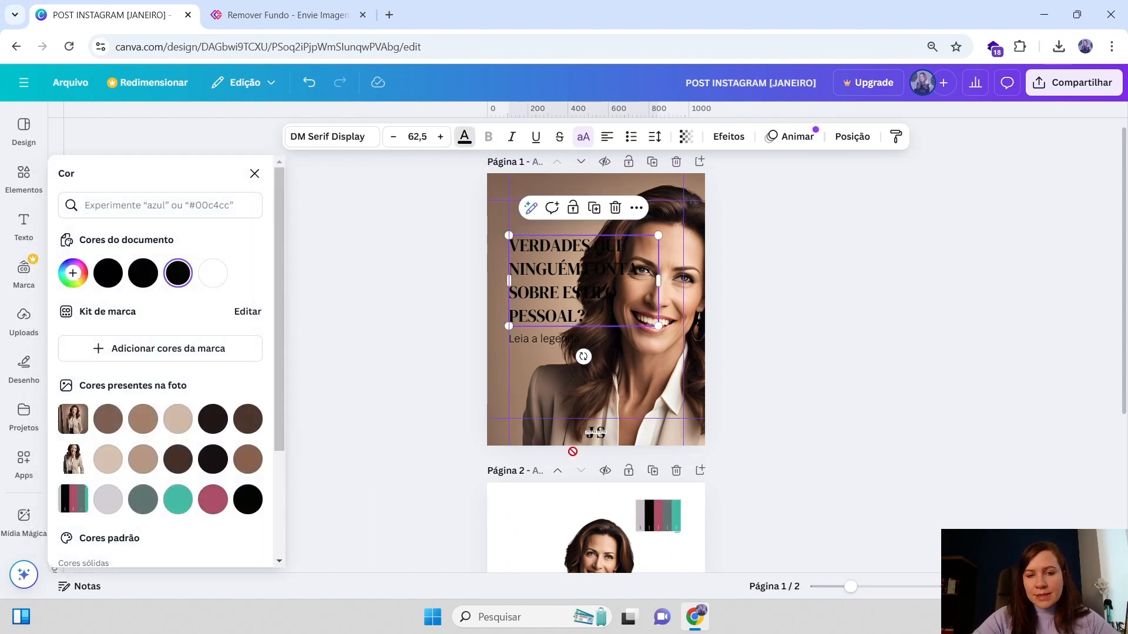
{"action": "scroll", "coordinate": [597, 288], "scroll_direction": "down", "scroll_amount": 3}
{"action": "left_click", "coordinate": [597, 288]}
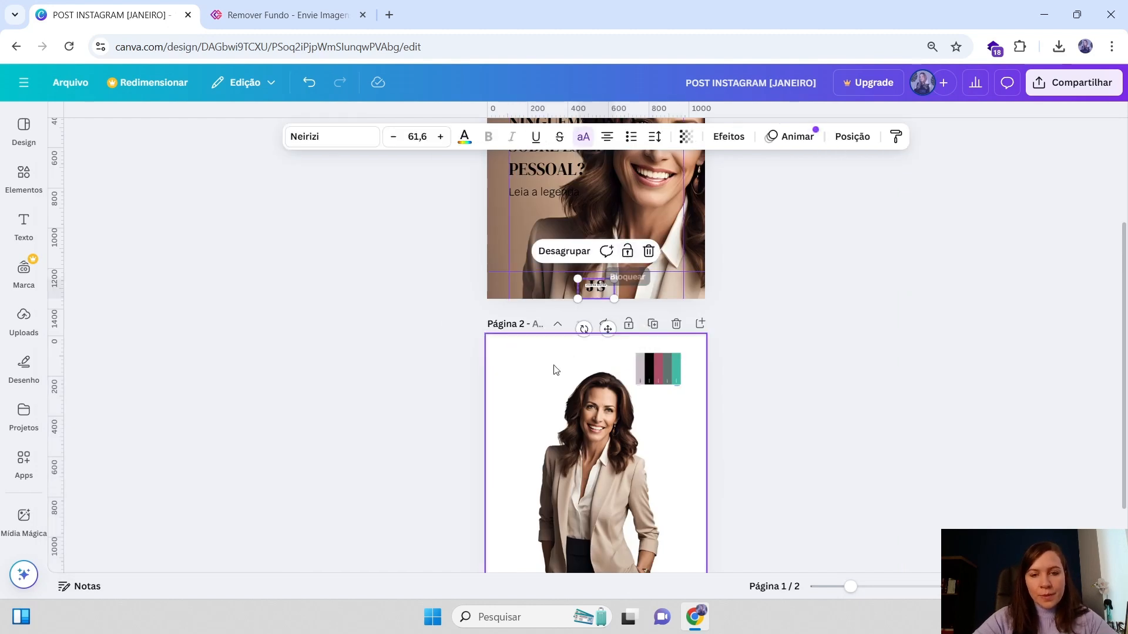
{"action": "left_click", "coordinate": [523, 355]}
{"action": "key", "text": "ctrl+v"}
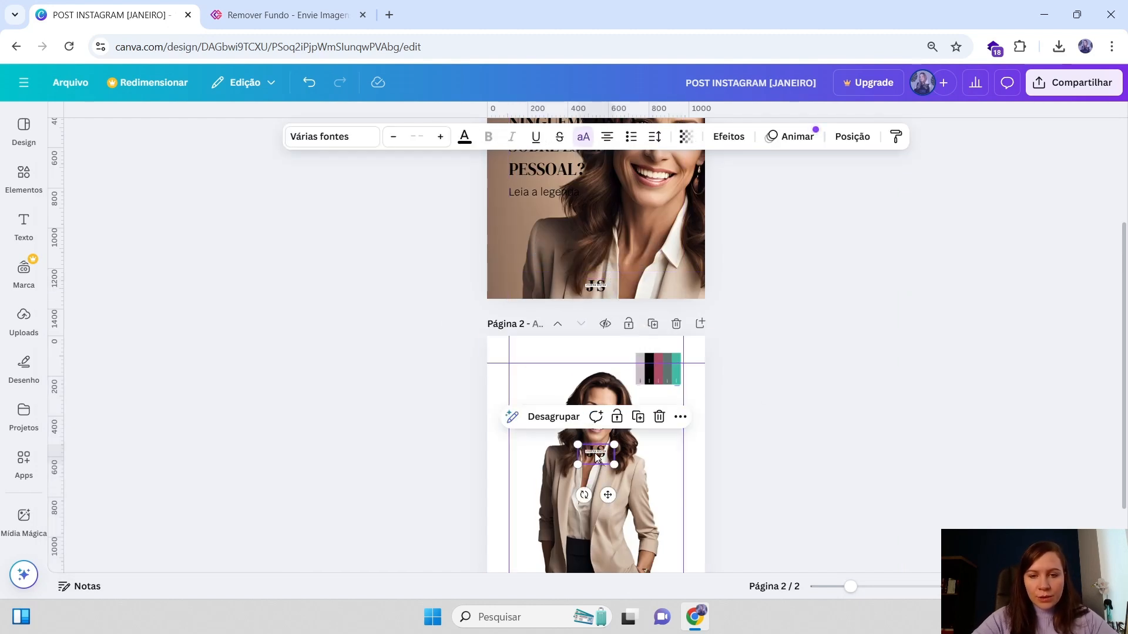
{"action": "left_click_drag", "start_coordinate": [595, 453], "coordinate": [533, 355]}
{"action": "left_click_drag", "start_coordinate": [659, 369], "coordinate": [664, 357]}
{"action": "scroll", "coordinate": [614, 290], "scroll_direction": "up", "scroll_amount": 1}
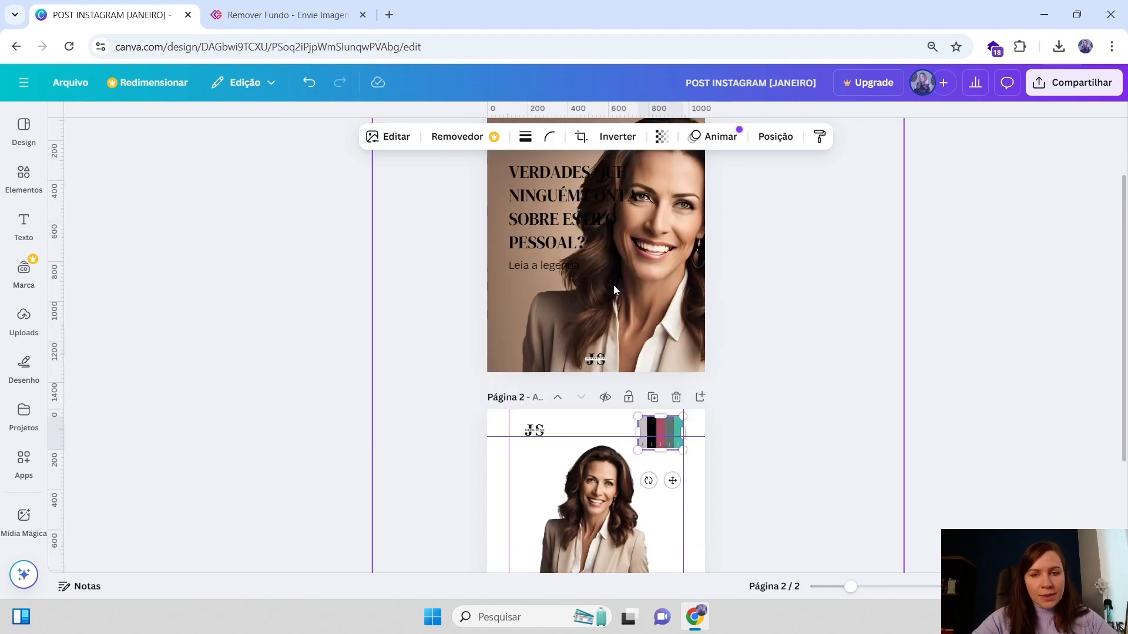
Shrink the page 1 background photo and shift it so the woman sits further right in the frame
{"action": "left_click", "coordinate": [597, 364]}
{"action": "left_click_drag", "start_coordinate": [598, 364], "coordinate": [598, 365]}
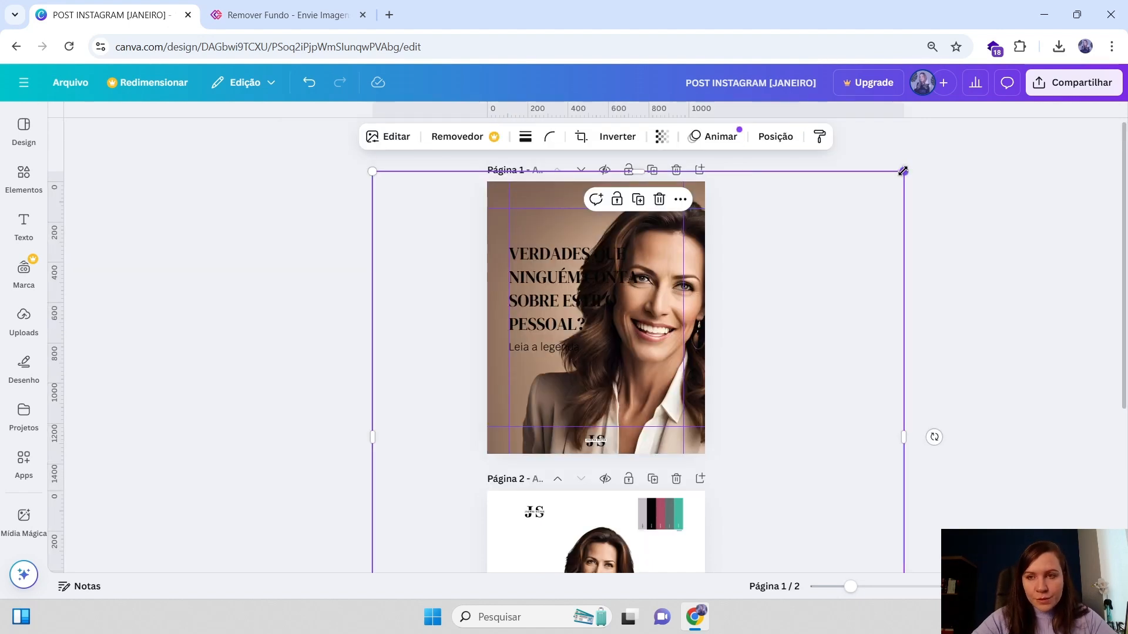
{"action": "left_click_drag", "start_coordinate": [905, 168], "coordinate": [822, 255]}
{"action": "left_click_drag", "start_coordinate": [671, 343], "coordinate": [720, 268]}
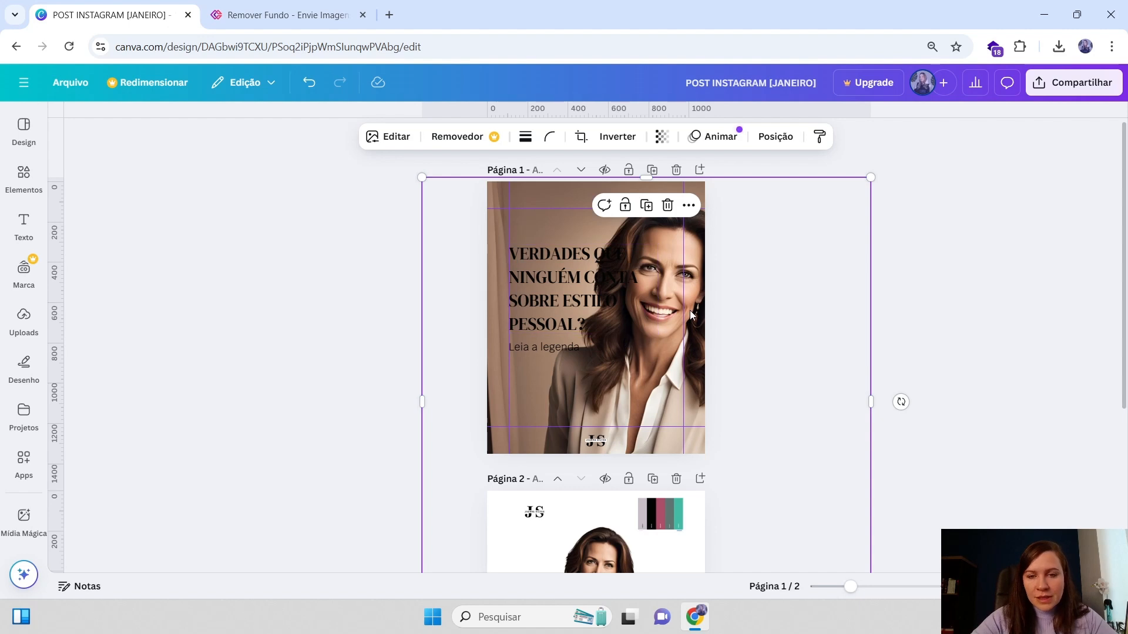
{"action": "left_click_drag", "start_coordinate": [870, 177], "coordinate": [839, 208]}
{"action": "left_click_drag", "start_coordinate": [732, 290], "coordinate": [756, 258]}
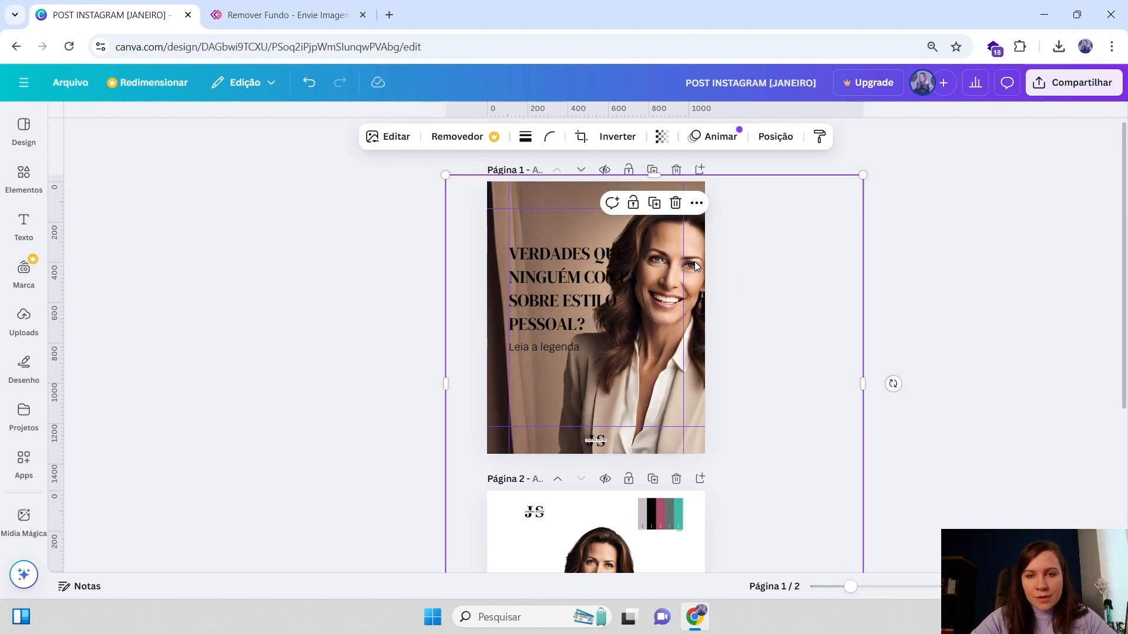
{"action": "left_click_drag", "start_coordinate": [695, 262], "coordinate": [531, 261]}
{"action": "scroll", "coordinate": [738, 272], "scroll_direction": "down", "scroll_amount": 3}
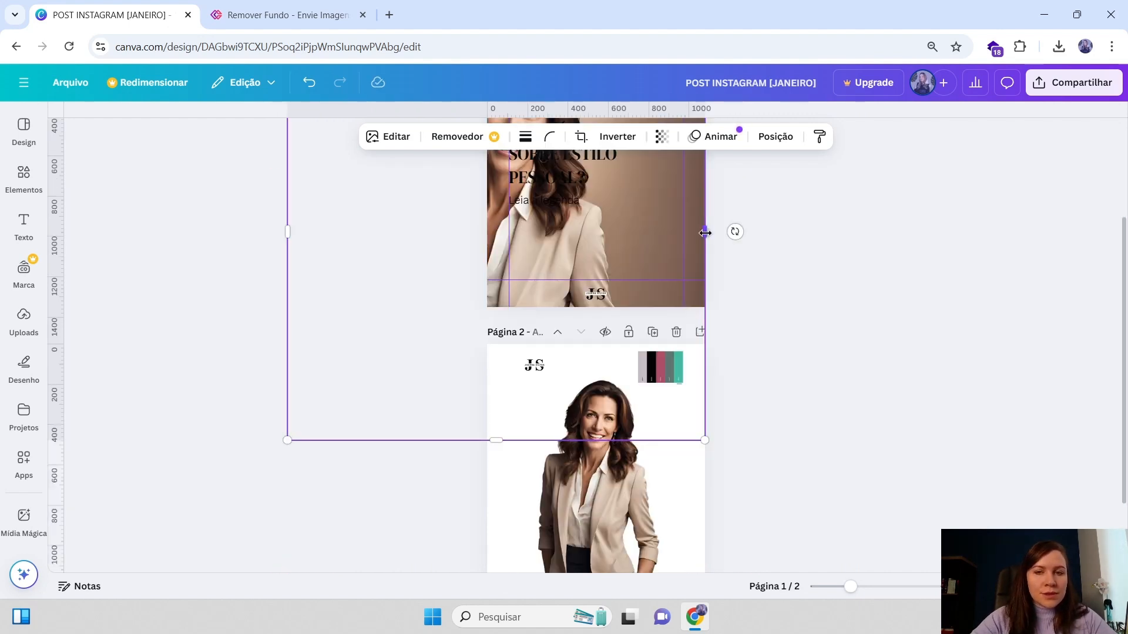
{"action": "left_click_drag", "start_coordinate": [705, 233], "coordinate": [858, 167]}
{"action": "scroll", "coordinate": [728, 231], "scroll_direction": "up", "scroll_amount": 3}
{"action": "left_click", "coordinate": [688, 179]}
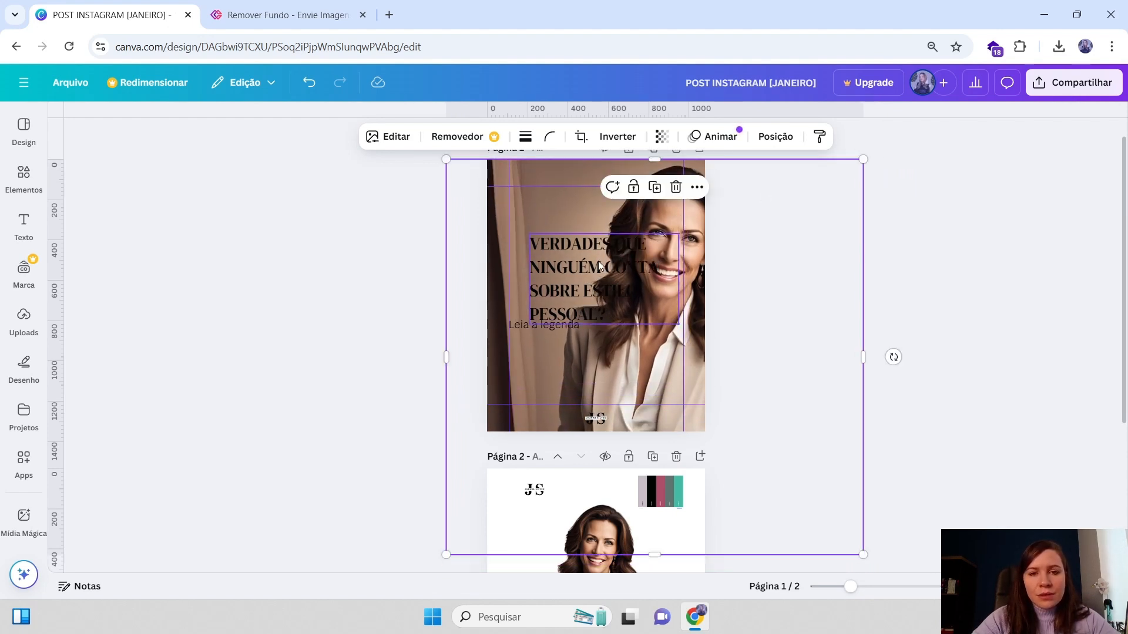
Move the headline and the "Leia a legenda" caption lower on page 1, keeping the caption under the headline
{"action": "left_click_drag", "start_coordinate": [597, 261], "coordinate": [582, 259]}
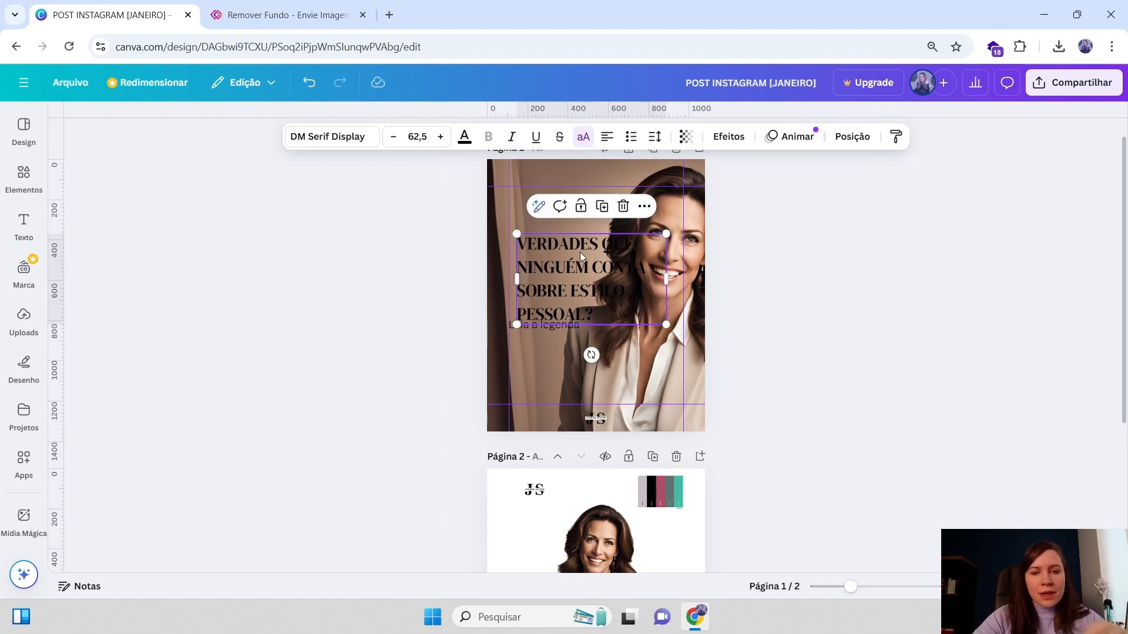
{"action": "left_click_drag", "start_coordinate": [580, 249], "coordinate": [573, 238]}
{"action": "left_click", "coordinate": [549, 329]}
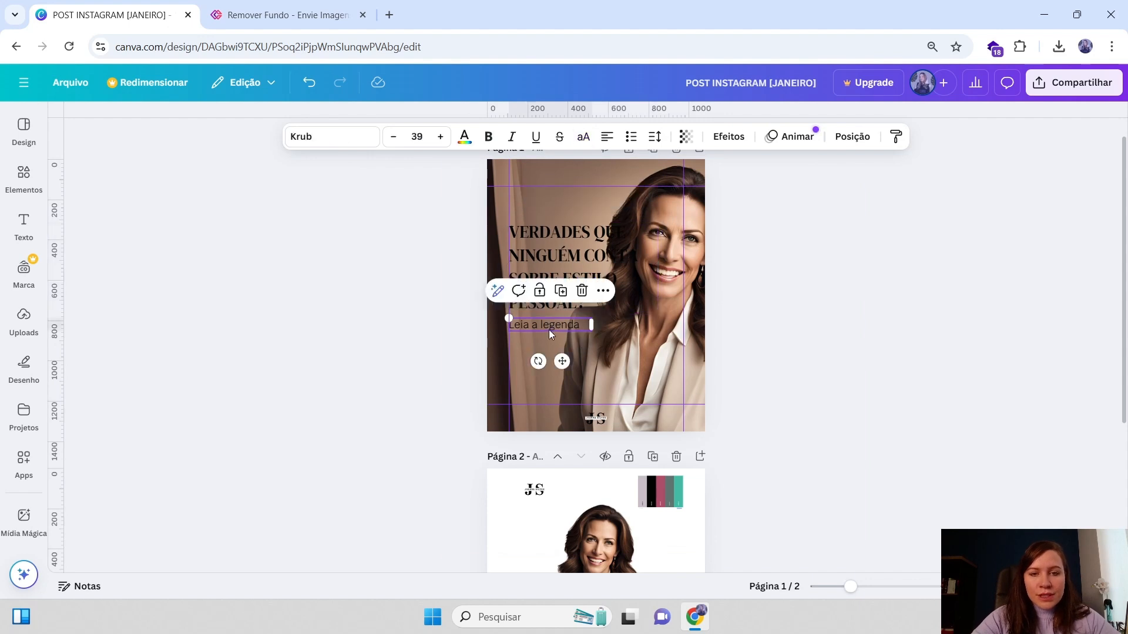
{"action": "left_click_drag", "start_coordinate": [548, 330], "coordinate": [549, 389]}
{"action": "left_click", "coordinate": [541, 263]}
{"action": "left_click_drag", "start_coordinate": [542, 263], "coordinate": [549, 317]}
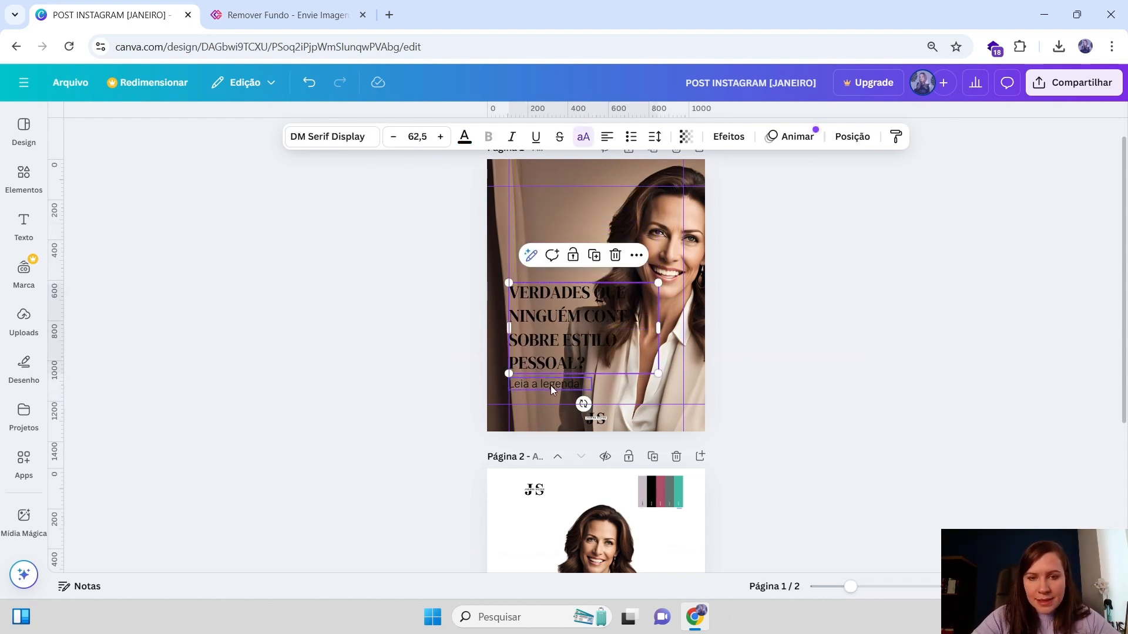
{"action": "left_click_drag", "start_coordinate": [551, 386], "coordinate": [551, 394]}
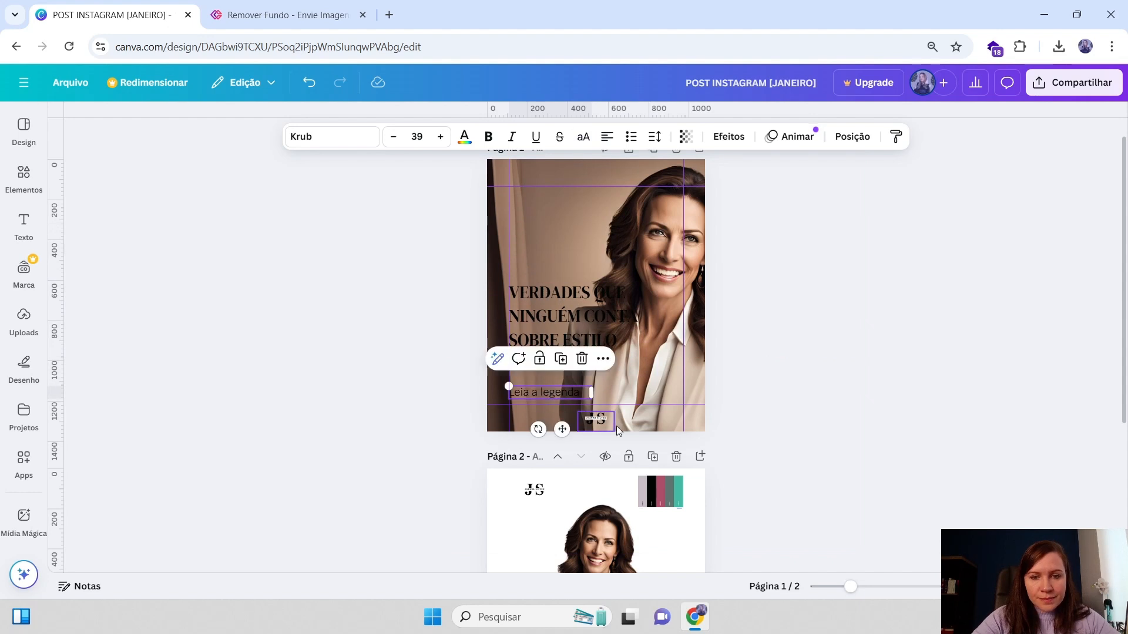
Shrink the page 1 background photo slightly further from its corner
{"action": "left_click", "coordinate": [568, 320]}
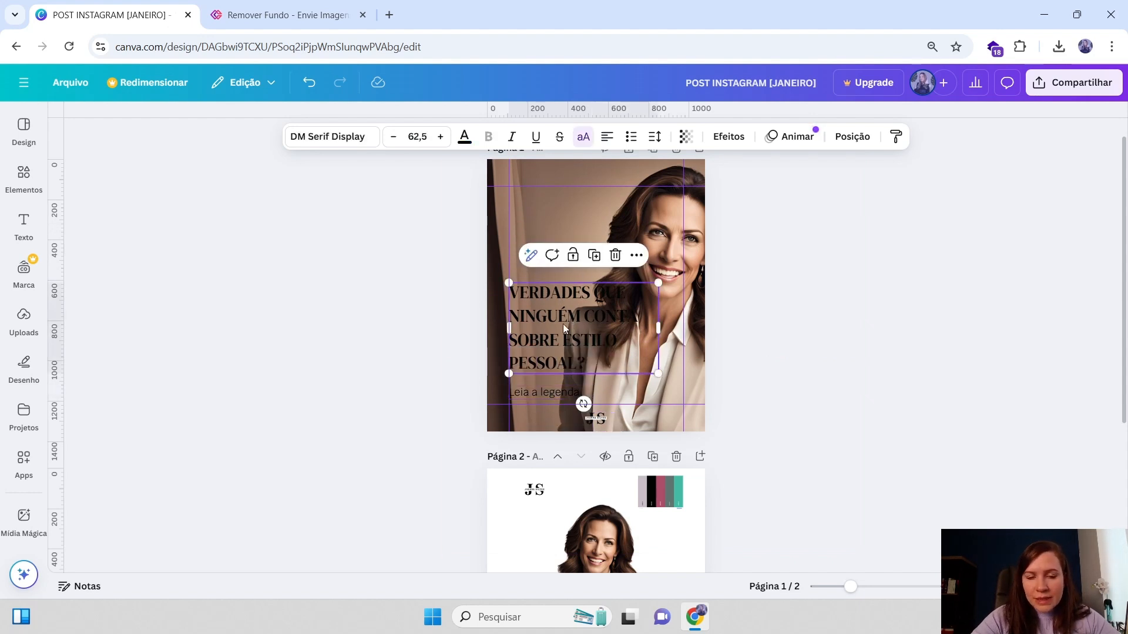
{"action": "left_click", "coordinate": [665, 249]}
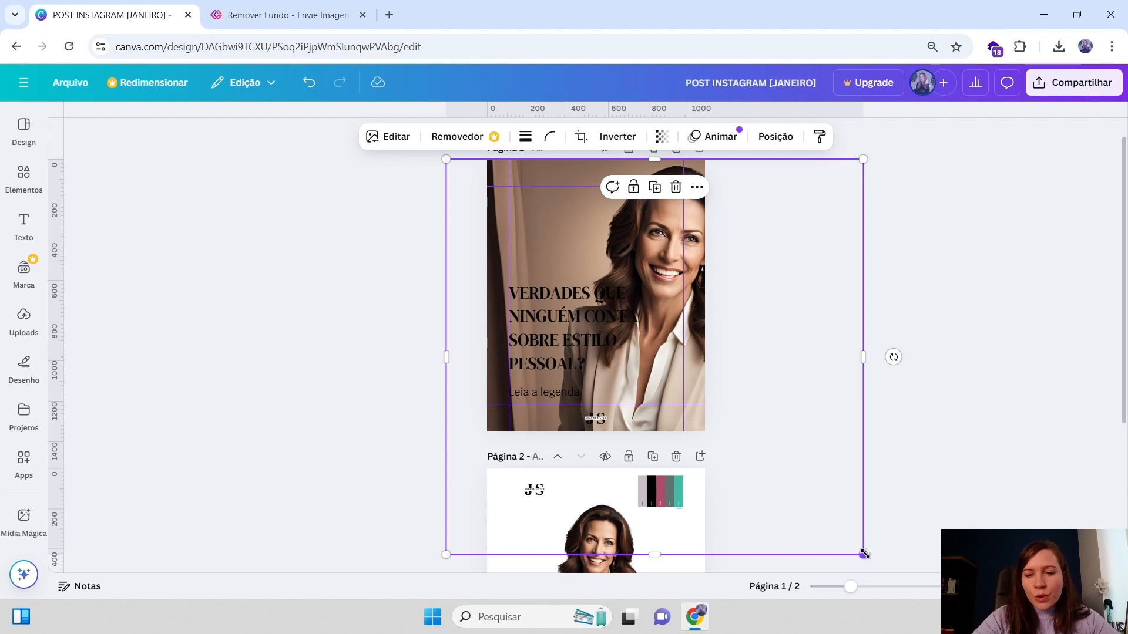
{"action": "left_click_drag", "start_coordinate": [863, 554], "coordinate": [819, 514]}
{"action": "mouse_move", "coordinate": [819, 158]}
{"action": "left_mouse_down"}
{"action": "mouse_move", "coordinate": [834, 154]}
{"action": "mouse_move", "coordinate": [827, 159]}
{"action": "left_mouse_up"}
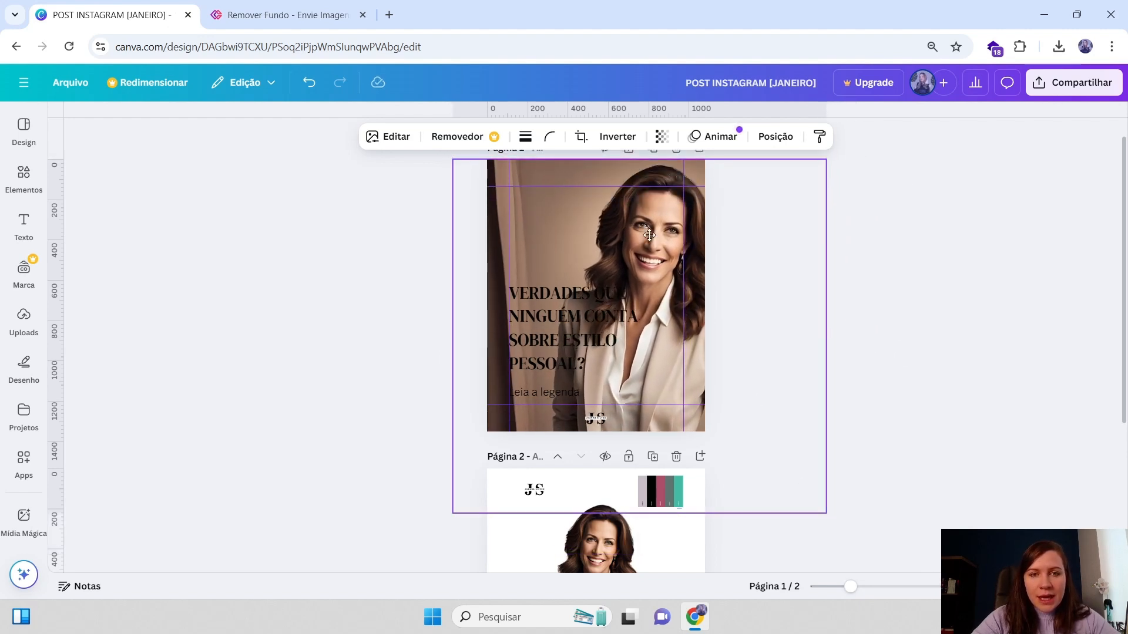
{"action": "left_click_drag", "start_coordinate": [649, 235], "coordinate": [647, 235]}
{"action": "left_click_drag", "start_coordinate": [825, 160], "coordinate": [824, 159]}
Nudge the "Leia a legenda" caption slightly up beneath the headline
{"action": "left_click", "coordinate": [584, 324]}
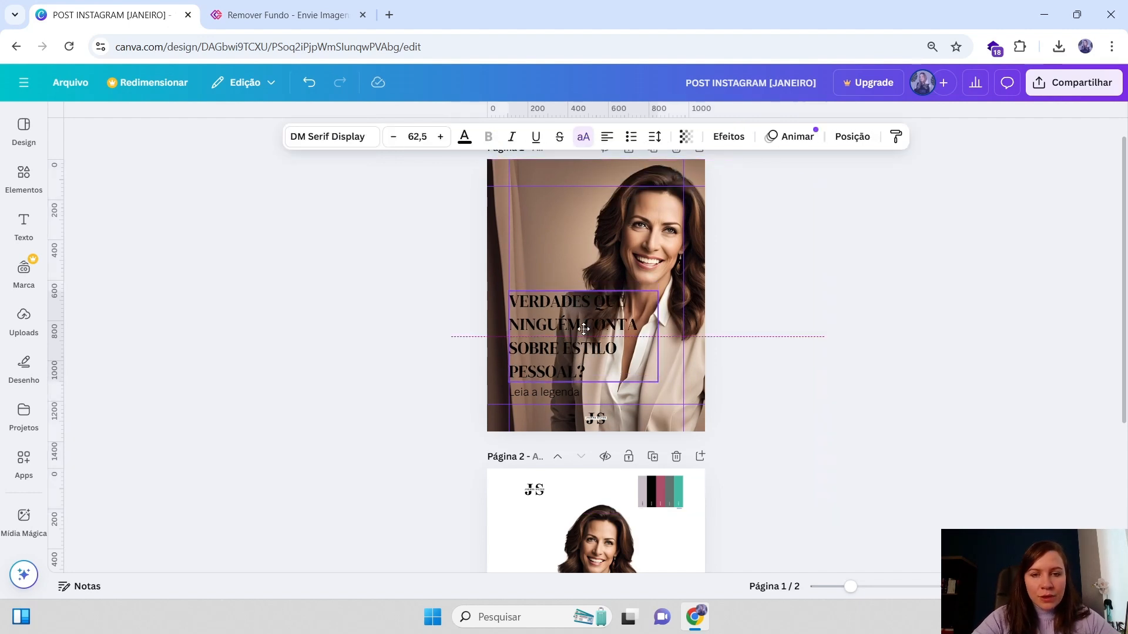
{"action": "left_click_drag", "start_coordinate": [540, 393], "coordinate": [539, 386]}
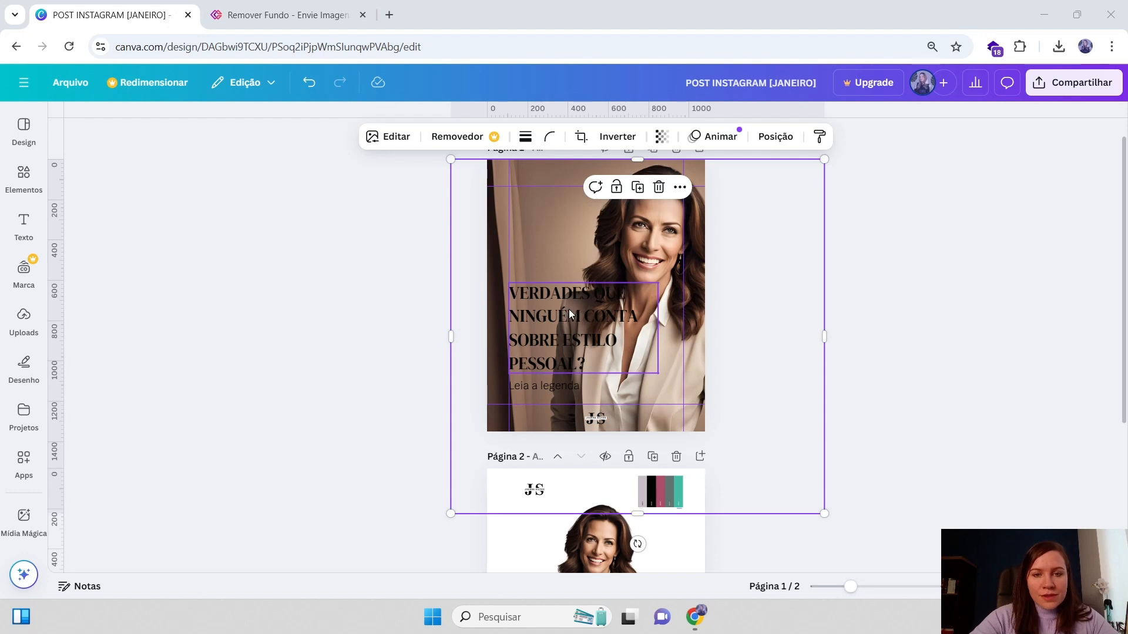
Try centered and right alignment on the headline, then return it to left alignment at its original spot
{"action": "left_click", "coordinate": [611, 316]}
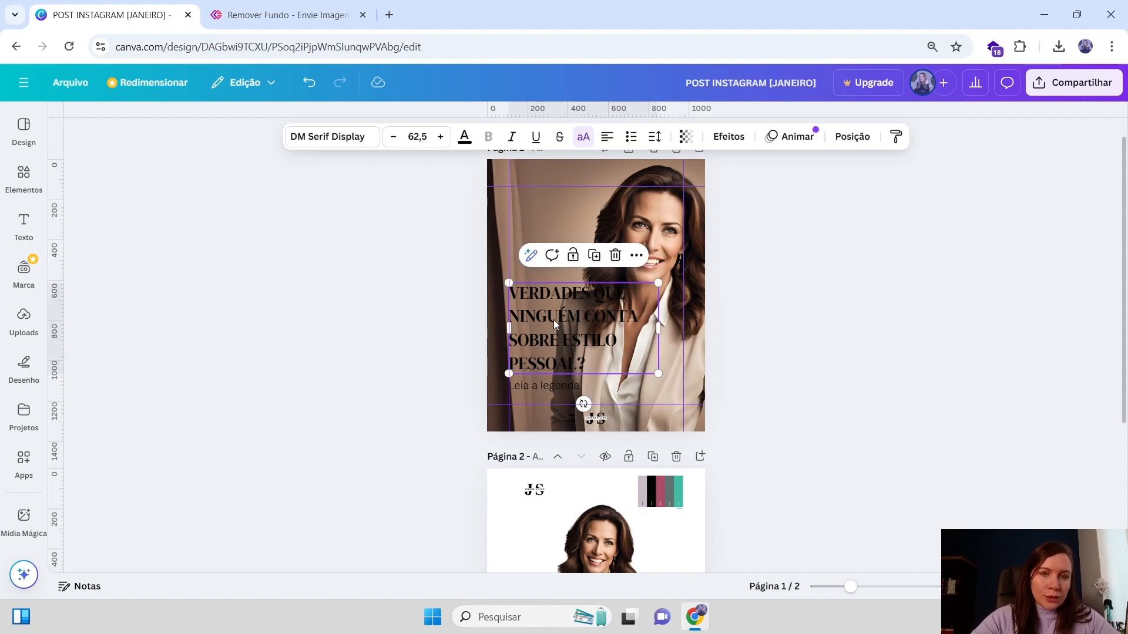
{"action": "left_click", "coordinate": [608, 137]}
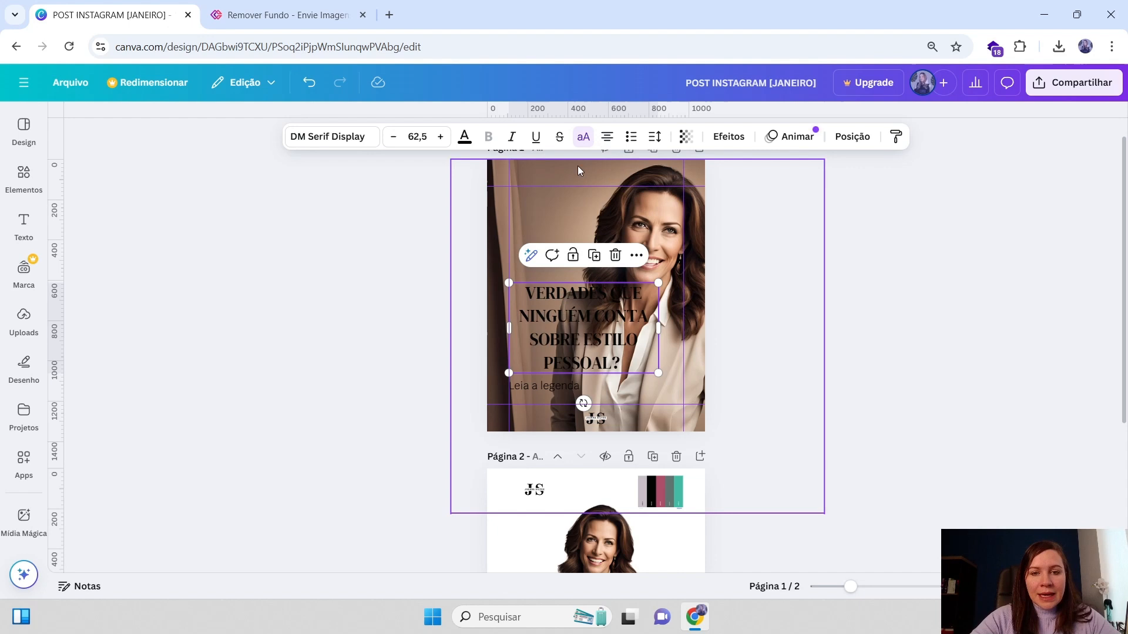
{"action": "left_click", "coordinate": [607, 138]}
{"action": "left_click", "coordinate": [608, 138]}
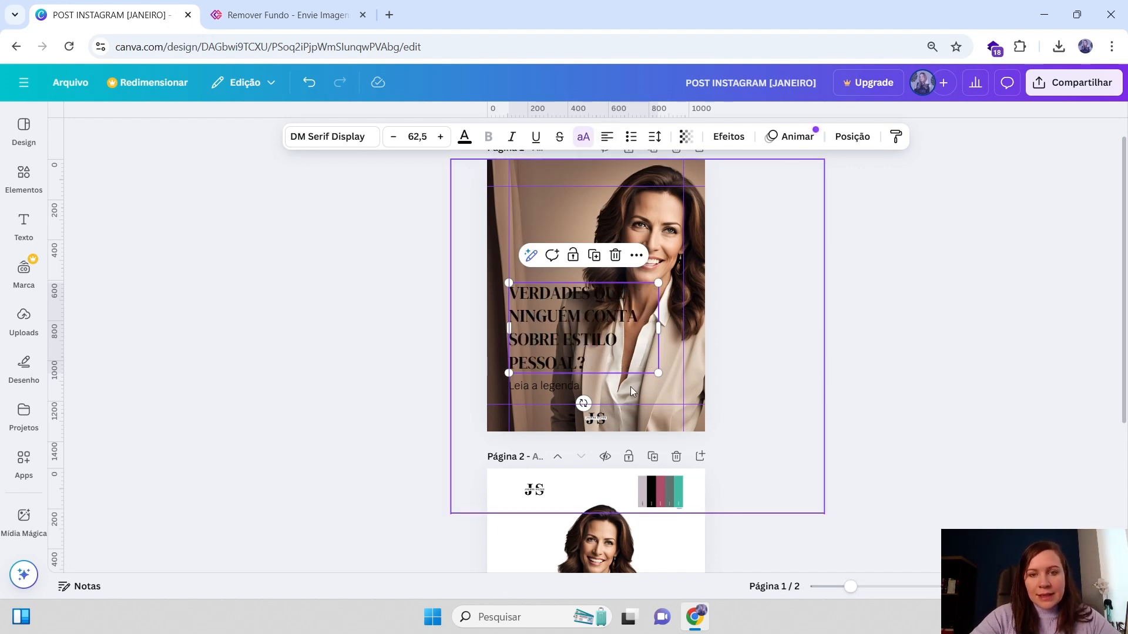
{"action": "left_click", "coordinate": [605, 137]}
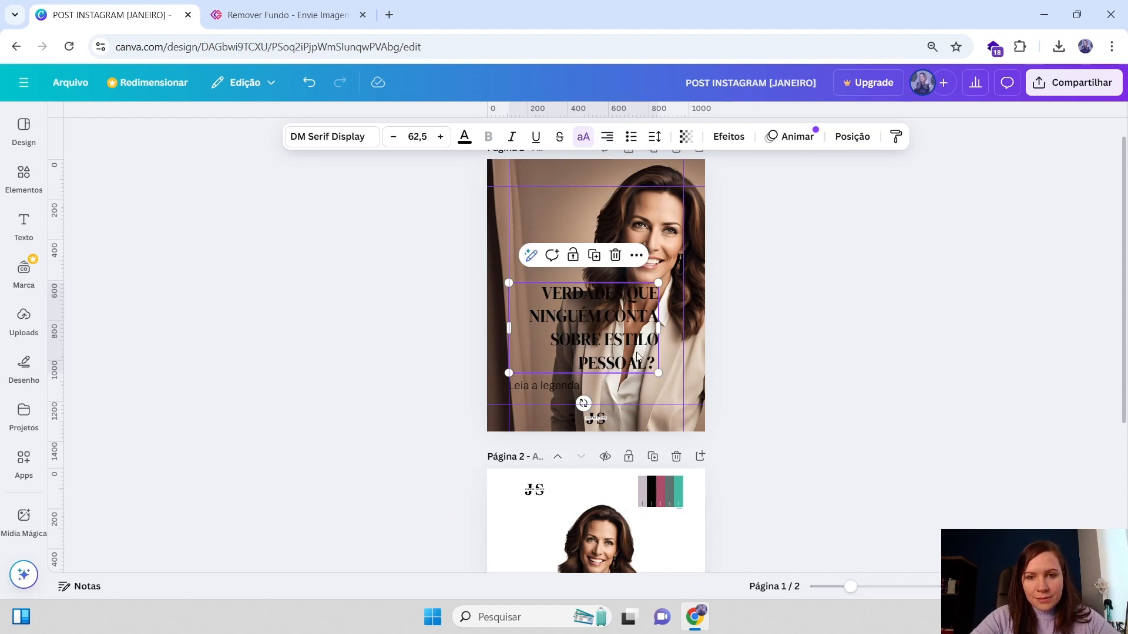
{"action": "left_click", "coordinate": [606, 137]}
{"action": "left_click_drag", "start_coordinate": [638, 337], "coordinate": [663, 336]}
{"action": "left_click", "coordinate": [607, 137]}
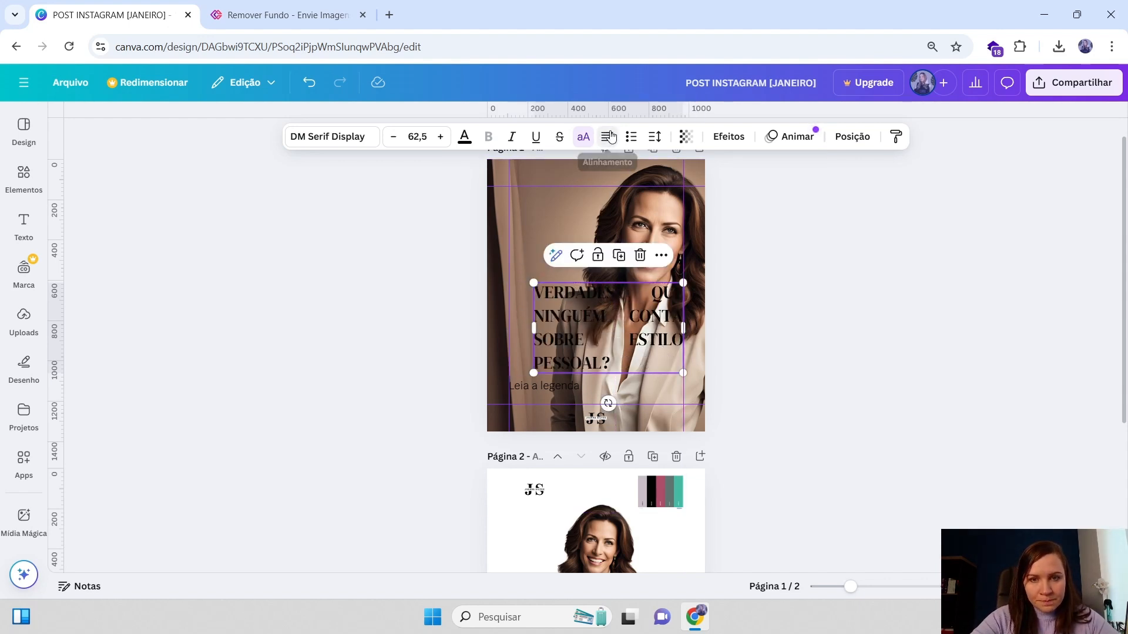
{"action": "left_click", "coordinate": [607, 137]}
{"action": "left_click", "coordinate": [607, 137]}
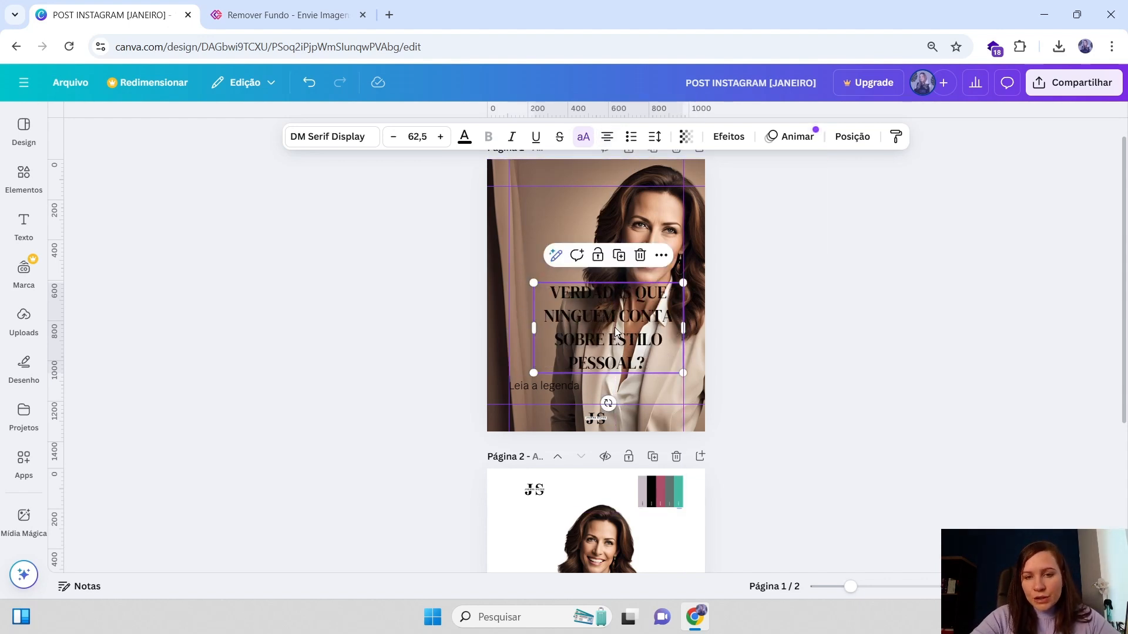
{"action": "left_click_drag", "start_coordinate": [615, 332], "coordinate": [608, 332]}
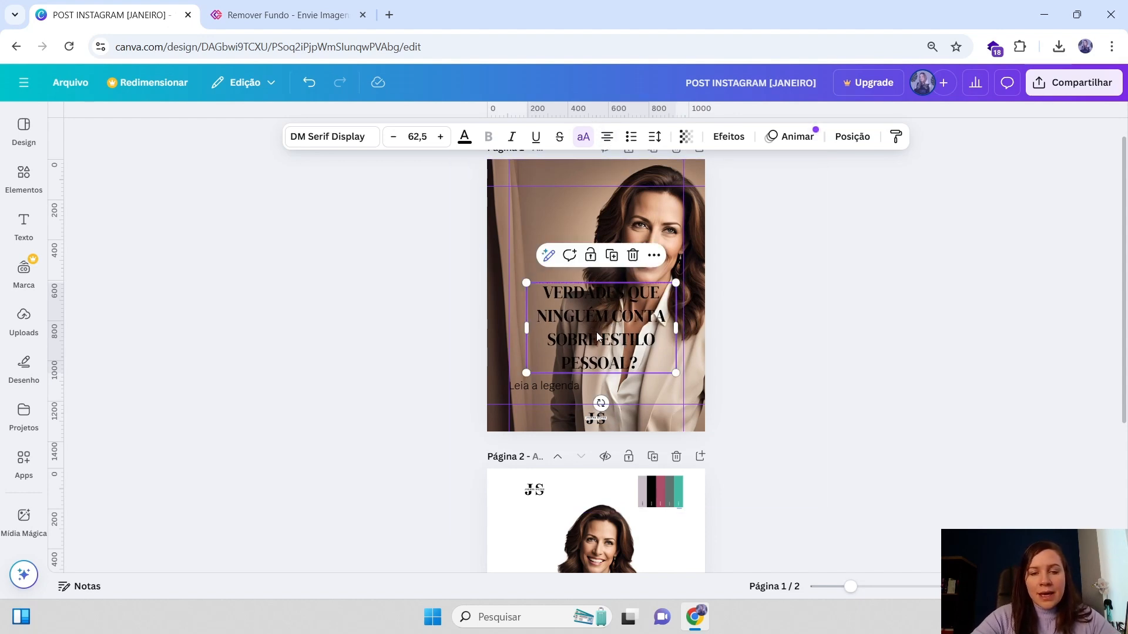
{"action": "left_click_drag", "start_coordinate": [596, 335], "coordinate": [596, 327]}
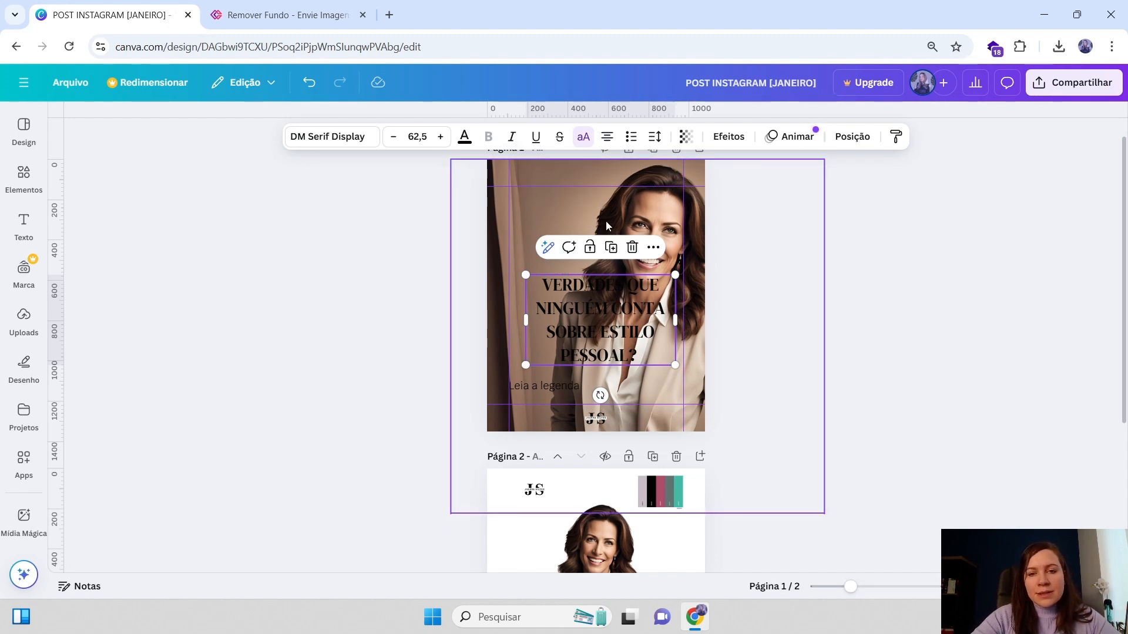
{"action": "left_click", "coordinate": [679, 202]}
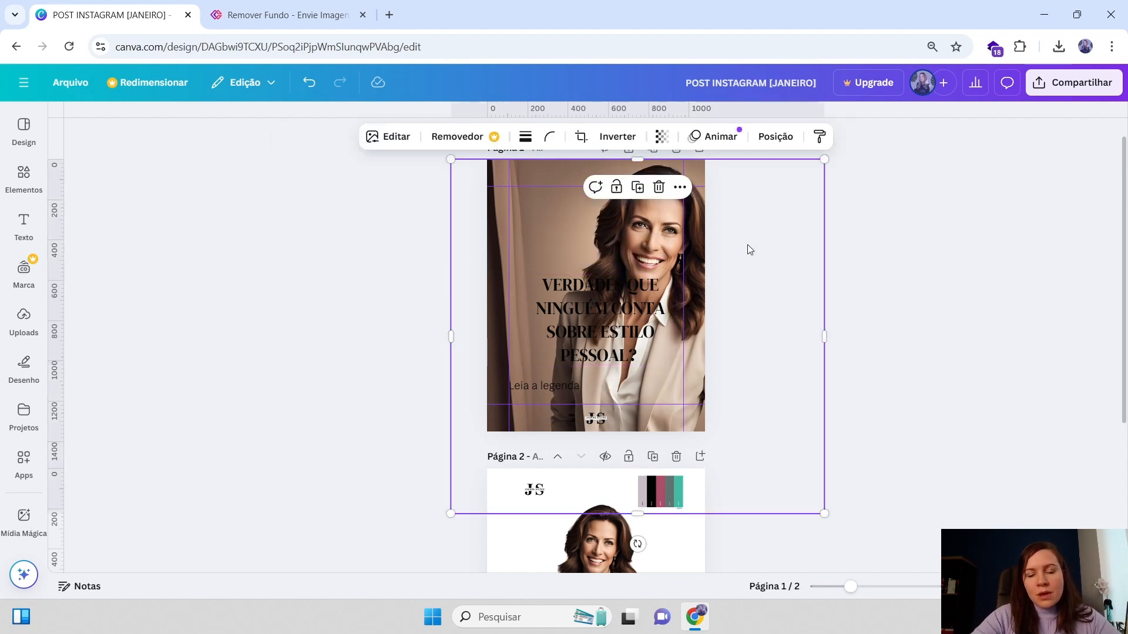
{"action": "left_click", "coordinate": [592, 319]}
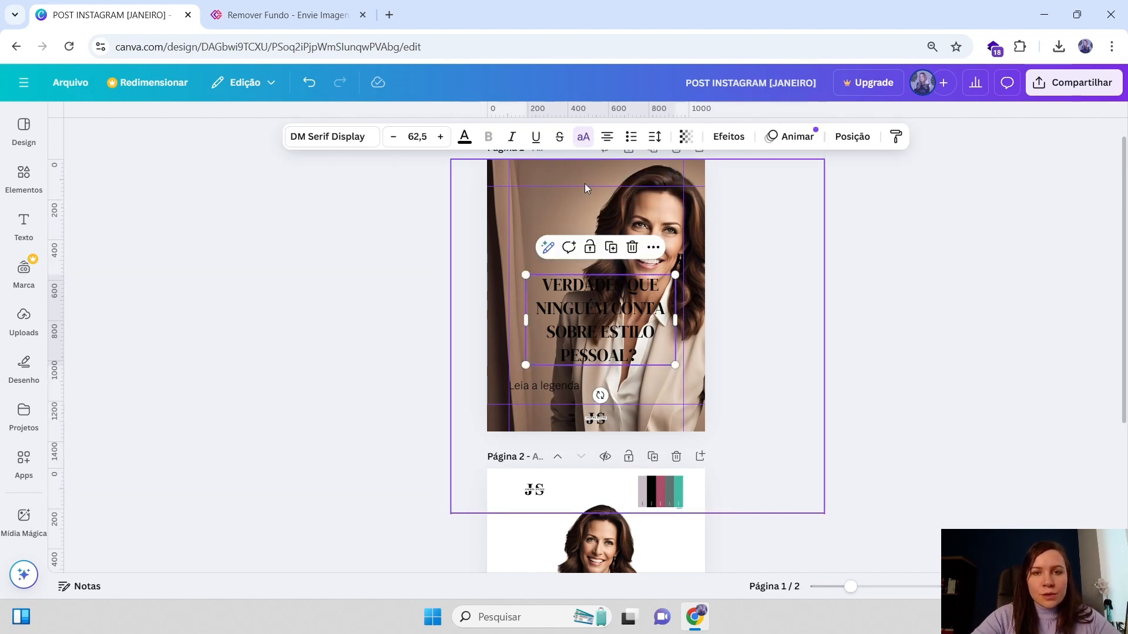
{"action": "left_click", "coordinate": [607, 137]}
{"action": "left_click_drag", "start_coordinate": [575, 315], "coordinate": [560, 317]}
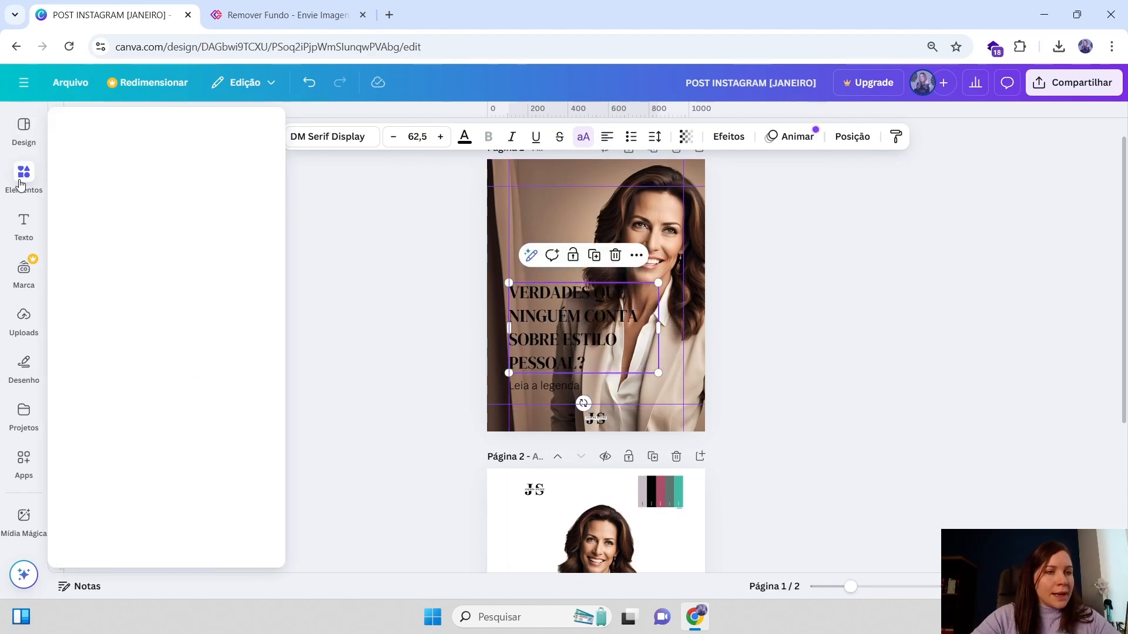
Search the elements library for light leaks
{"action": "left_click", "coordinate": [19, 181]}
{"action": "left_click", "coordinate": [141, 125]}
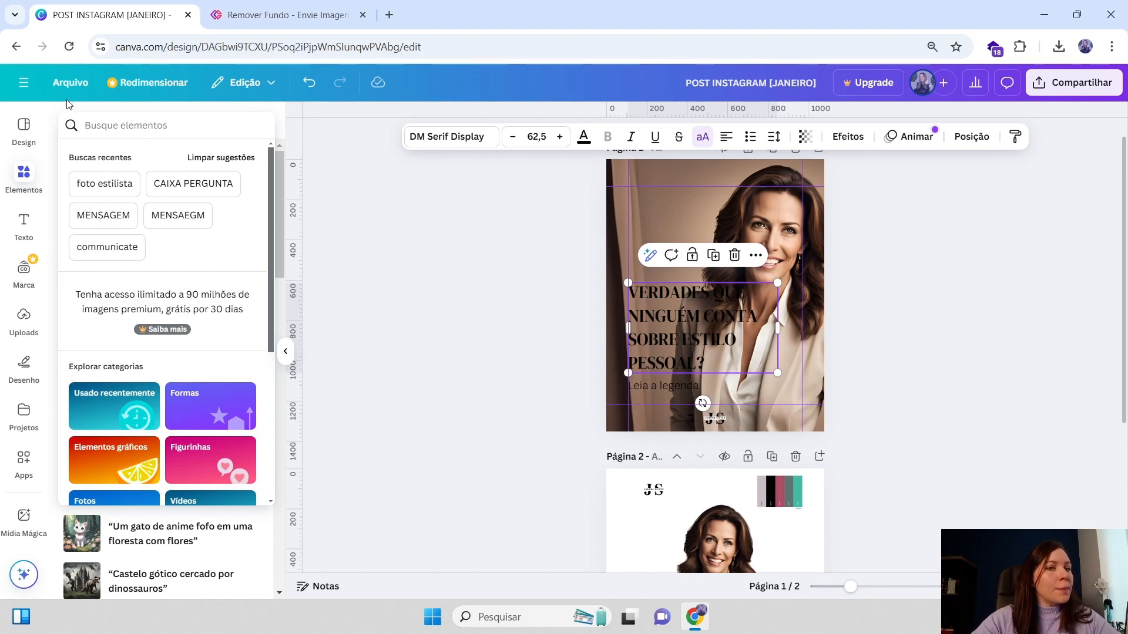
{"action": "left_click", "coordinate": [24, 178]}
{"action": "left_click", "coordinate": [106, 134]}
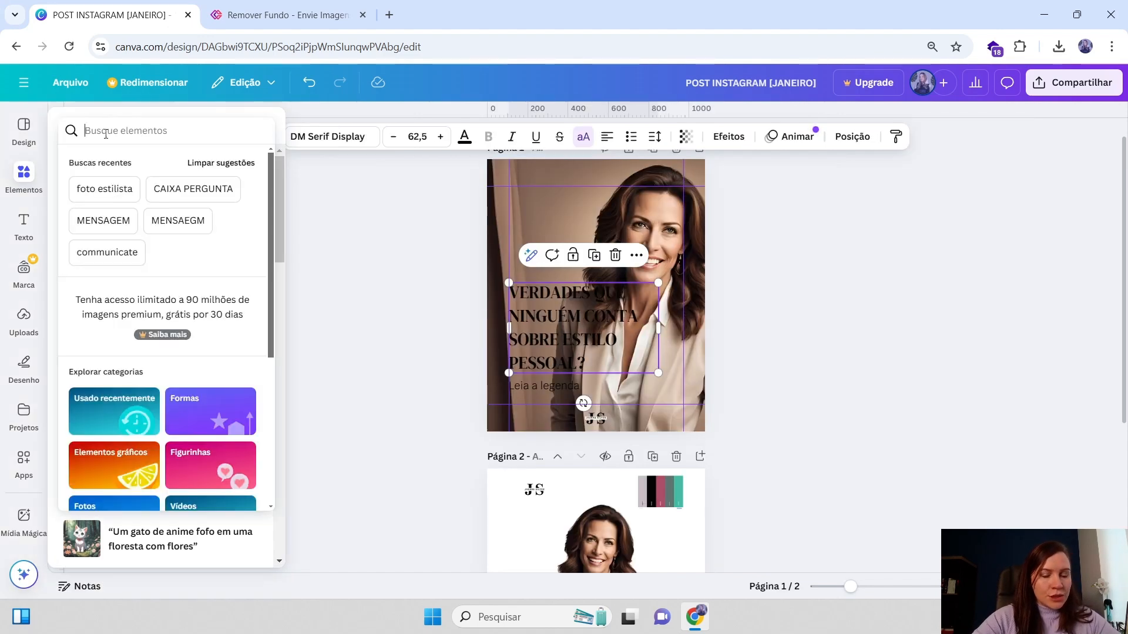
{"action": "type", "text": "light leaks"}
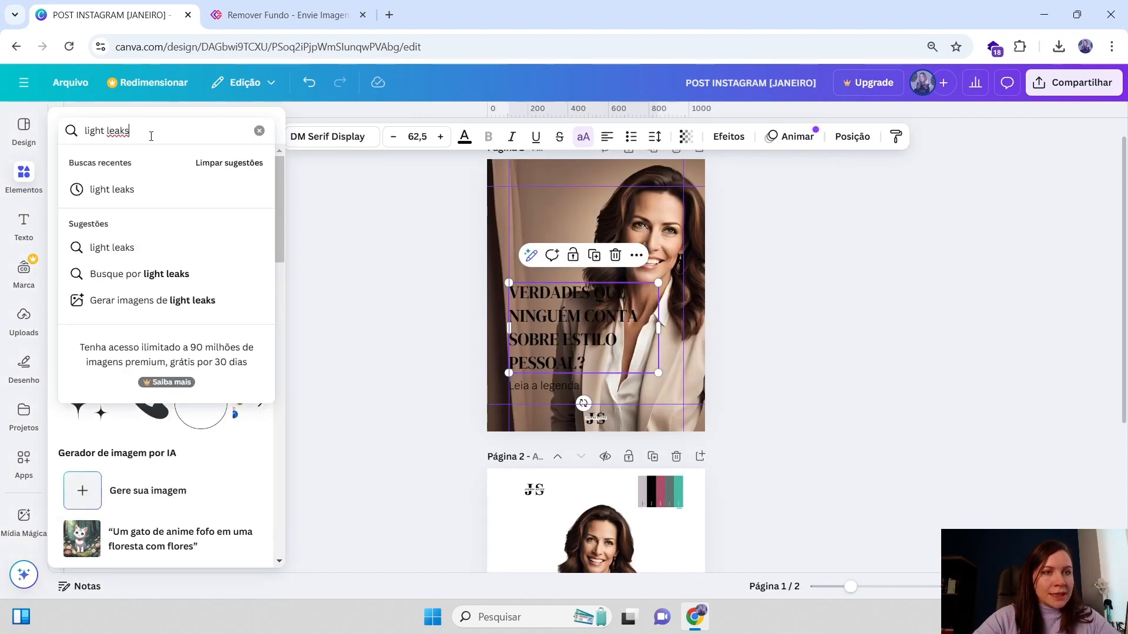
{"action": "key", "text": "Return"}
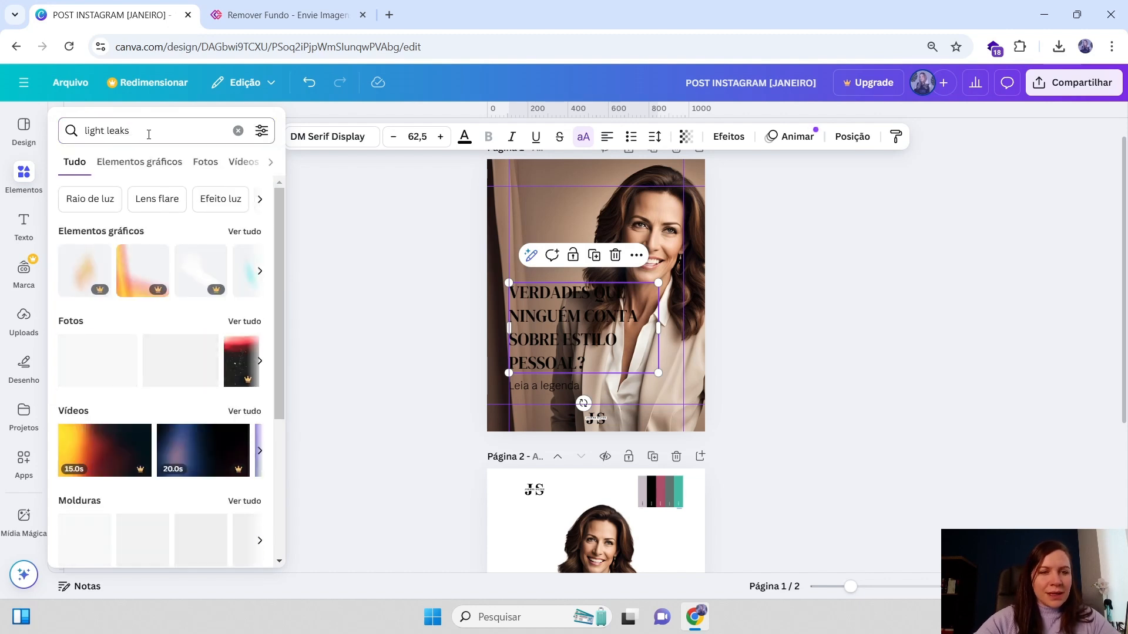
Add a light leak graphic to page 1, reposition it, then delete it
{"action": "left_click", "coordinate": [244, 231]}
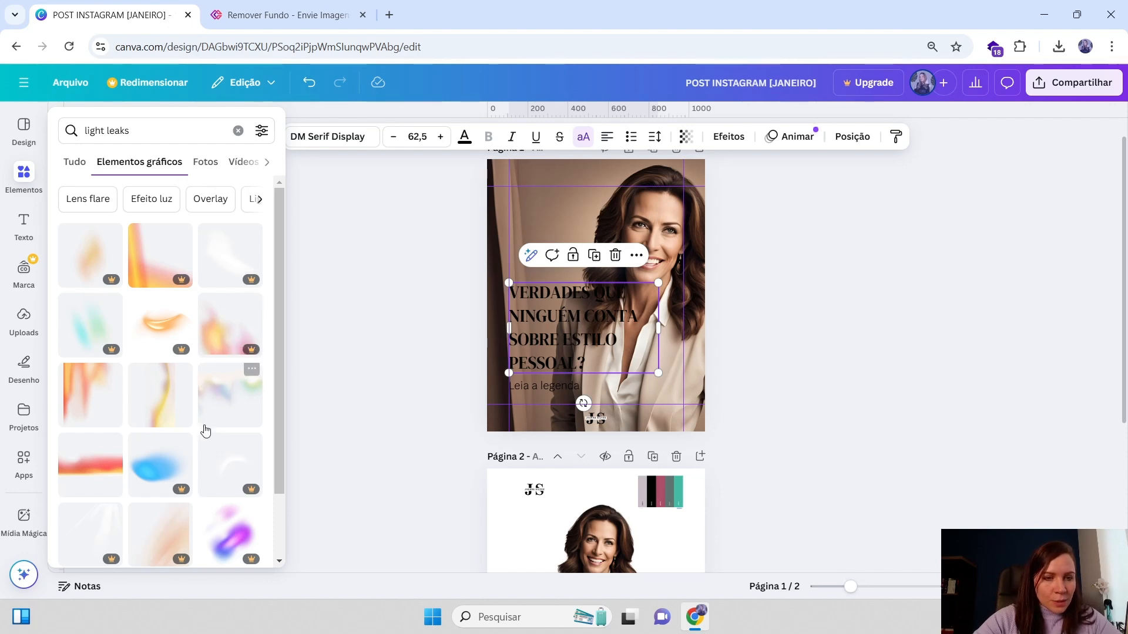
{"action": "scroll", "coordinate": [204, 430], "scroll_direction": "down", "scroll_amount": 5}
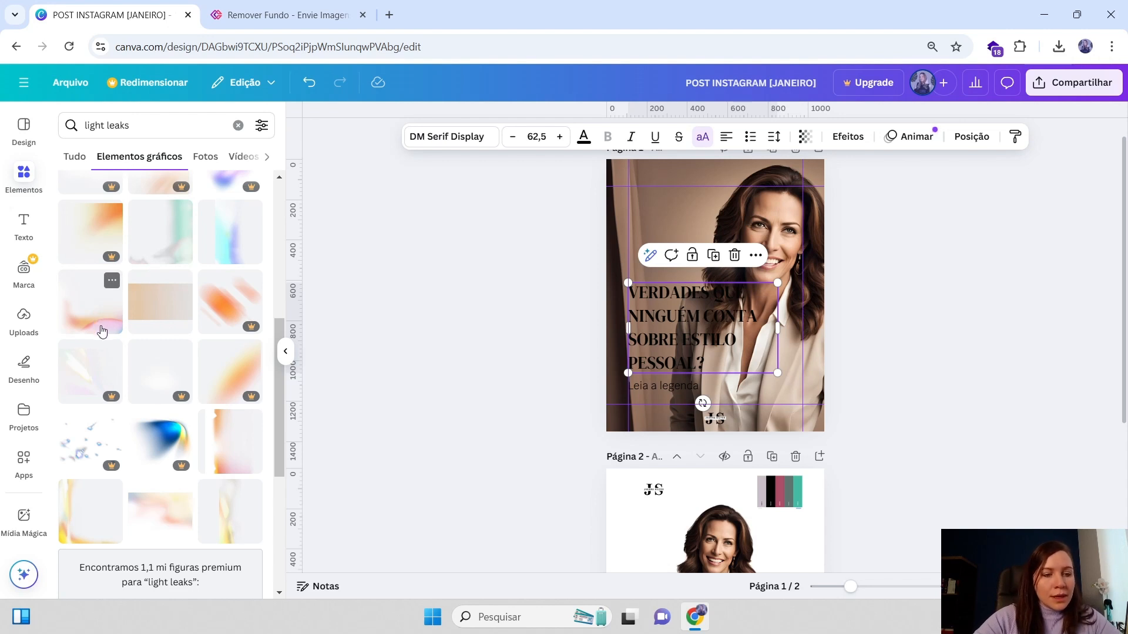
{"action": "scroll", "coordinate": [87, 294], "scroll_direction": "up", "scroll_amount": 5}
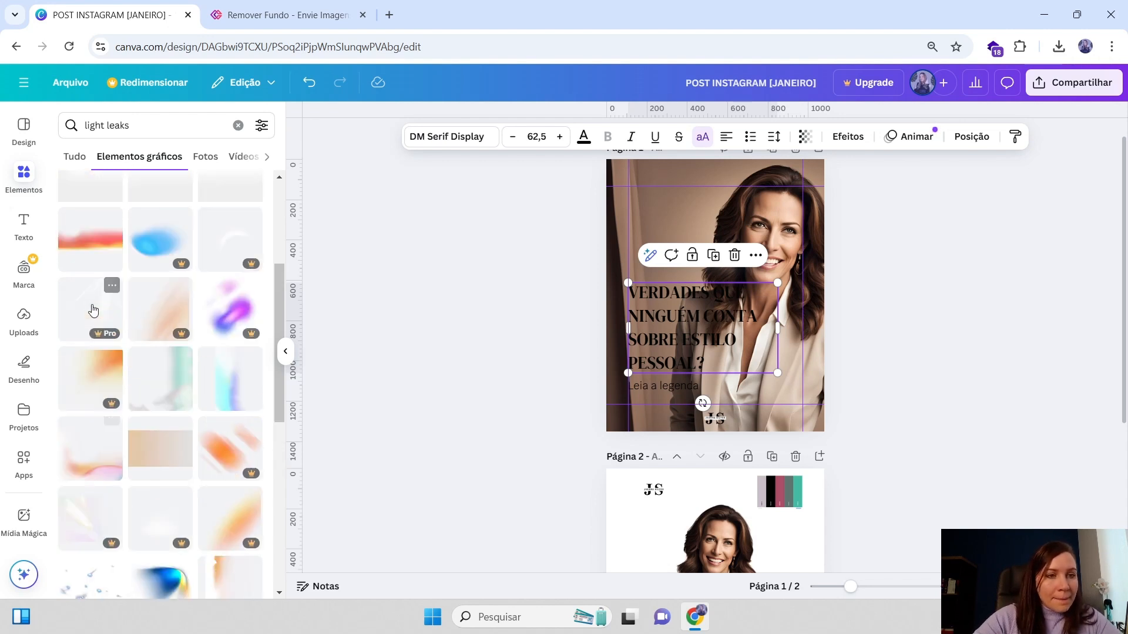
{"action": "scroll", "coordinate": [115, 327], "scroll_direction": "up", "scroll_amount": 2}
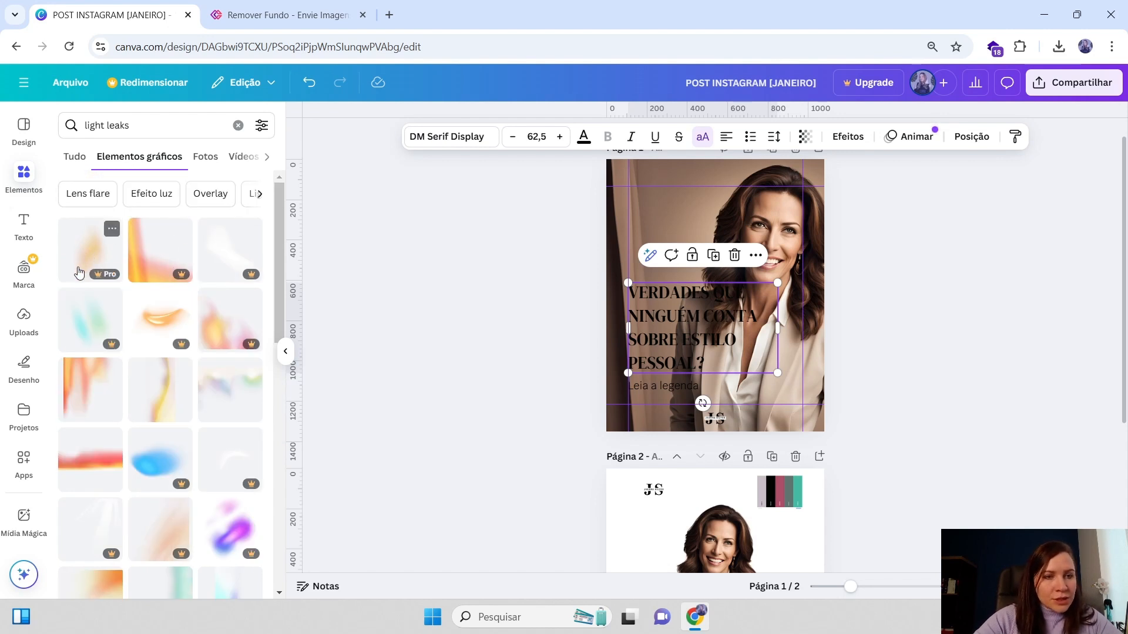
{"action": "left_click", "coordinate": [90, 250]}
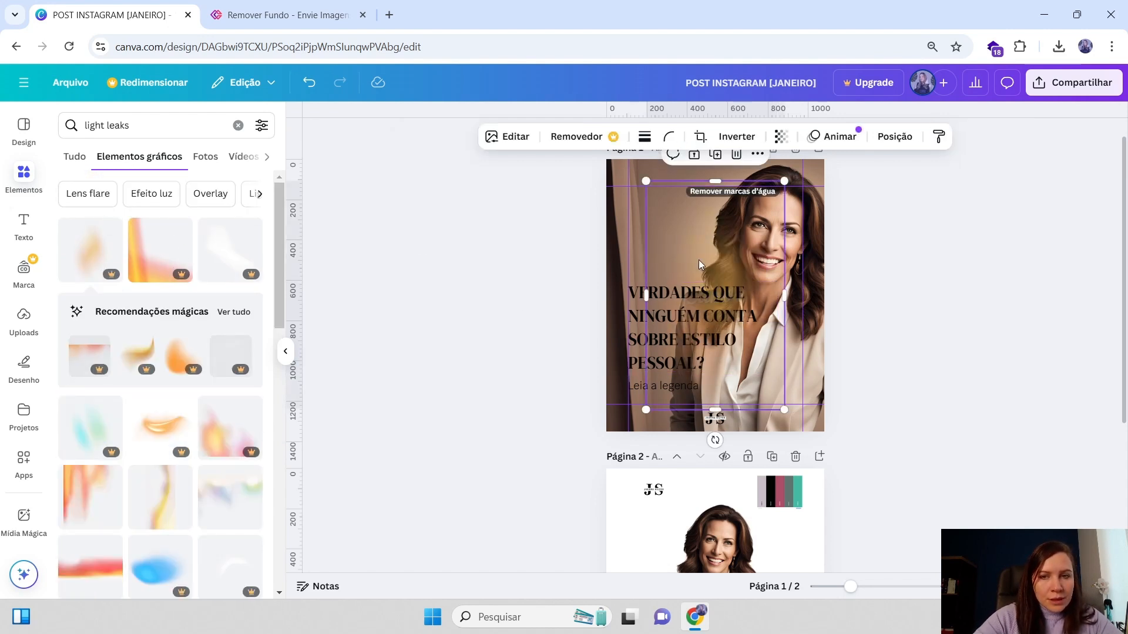
{"action": "left_click_drag", "start_coordinate": [700, 259], "coordinate": [663, 217]}
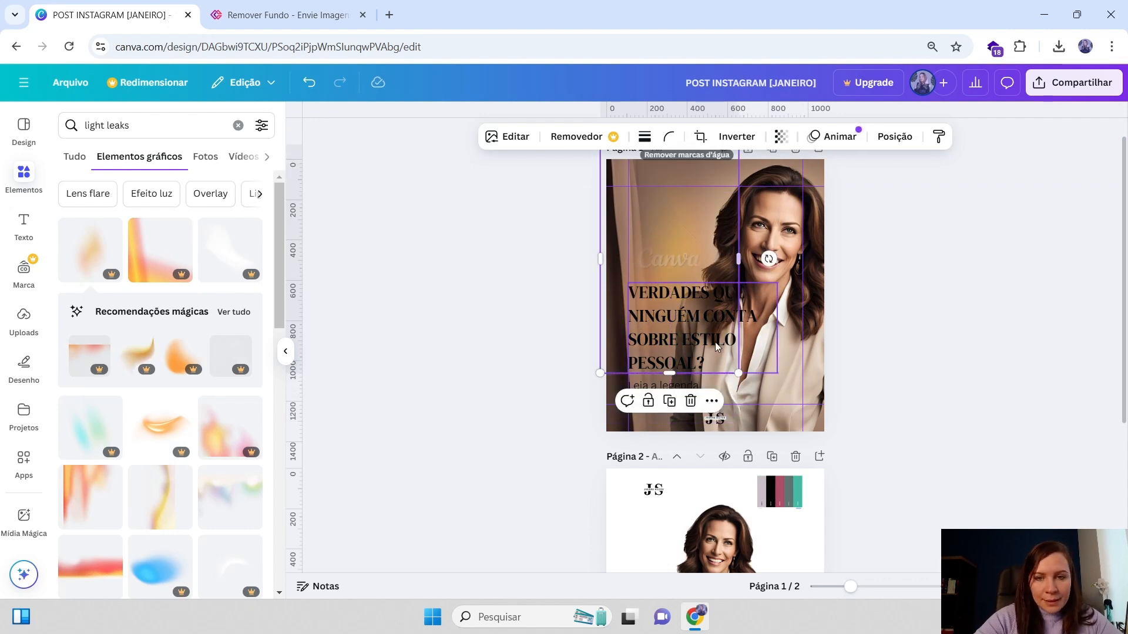
{"action": "left_click", "coordinate": [692, 401]}
Add another light leak graphic over page 1 and enlarge it across the left side of the photo
{"action": "scroll", "coordinate": [194, 352], "scroll_direction": "down", "scroll_amount": 6}
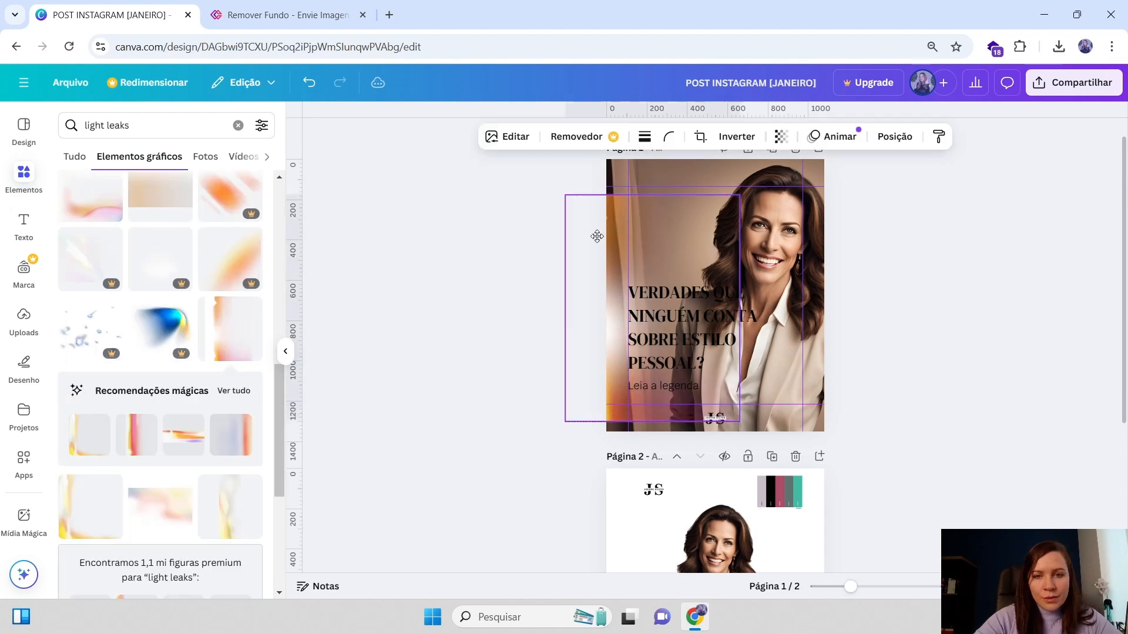
{"action": "left_click_drag", "start_coordinate": [597, 237], "coordinate": [592, 248]}
{"action": "left_click_drag", "start_coordinate": [734, 215], "coordinate": [785, 148]}
{"action": "left_click_drag", "start_coordinate": [682, 208], "coordinate": [644, 221]}
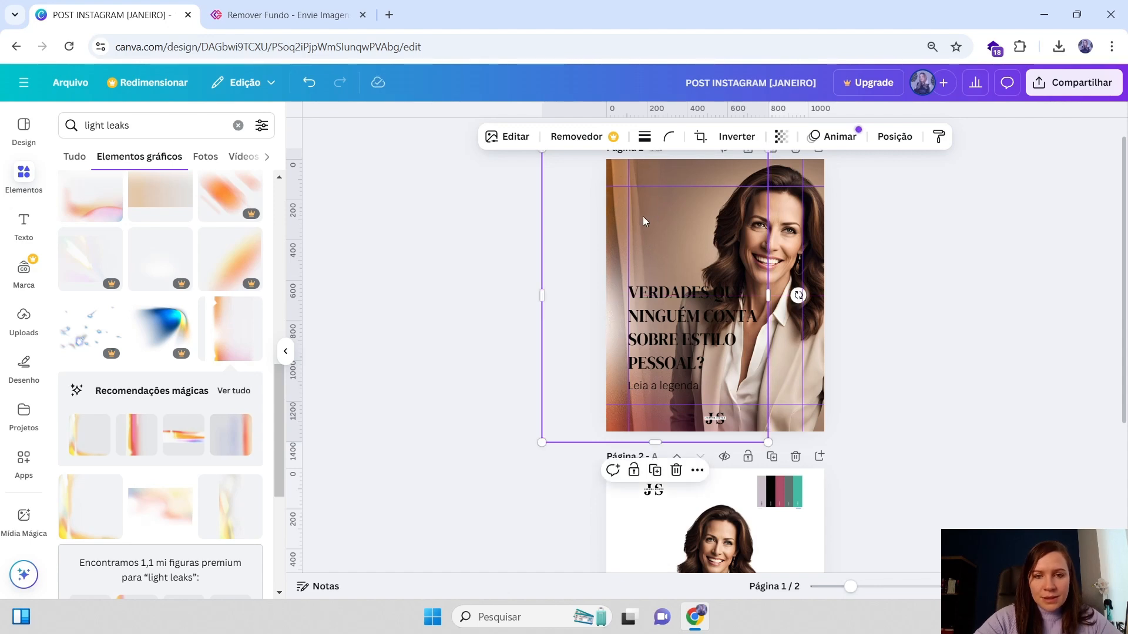
Browse further through the light leak graphics results
{"action": "scroll", "coordinate": [184, 434], "scroll_direction": "down", "scroll_amount": 10}
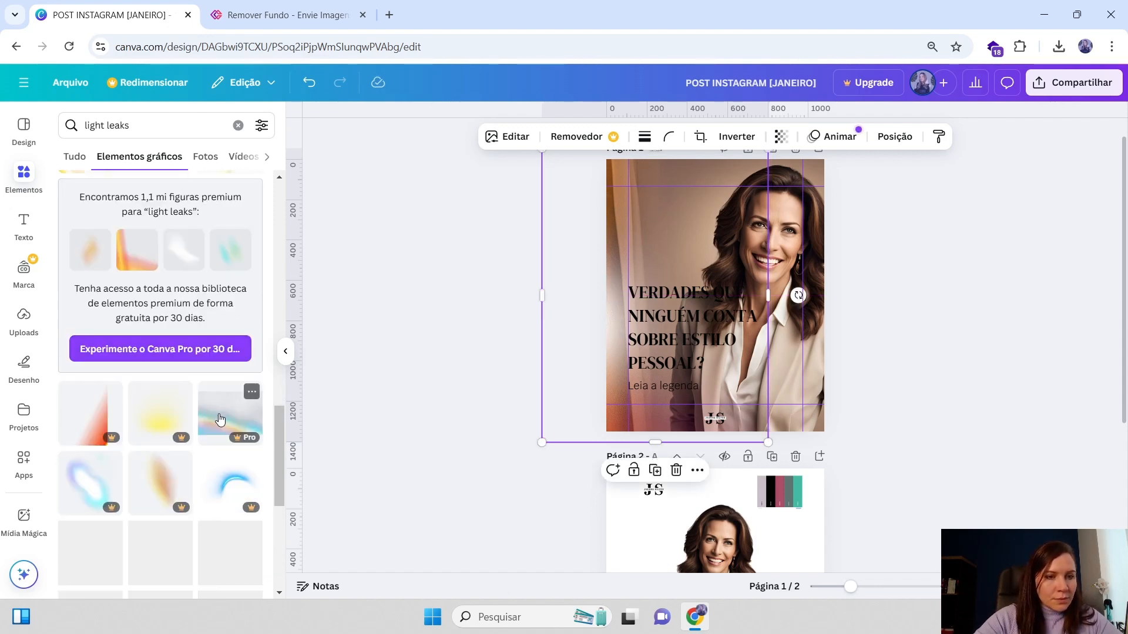
{"action": "scroll", "coordinate": [160, 421], "scroll_direction": "down", "scroll_amount": 8}
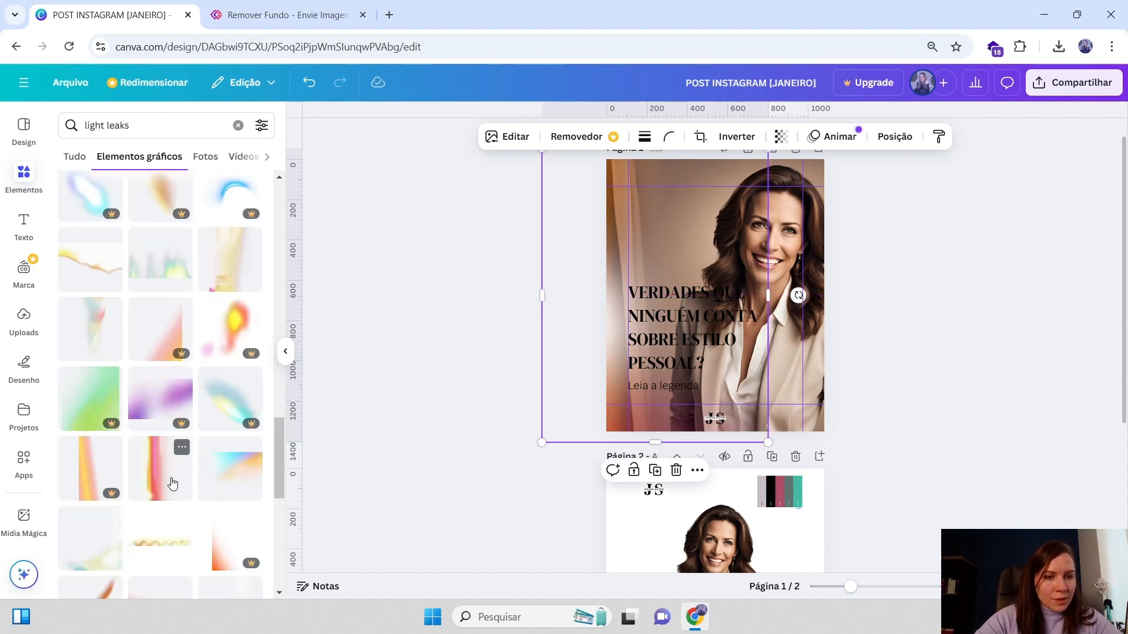
{"action": "scroll", "coordinate": [172, 470], "scroll_direction": "down", "scroll_amount": 4}
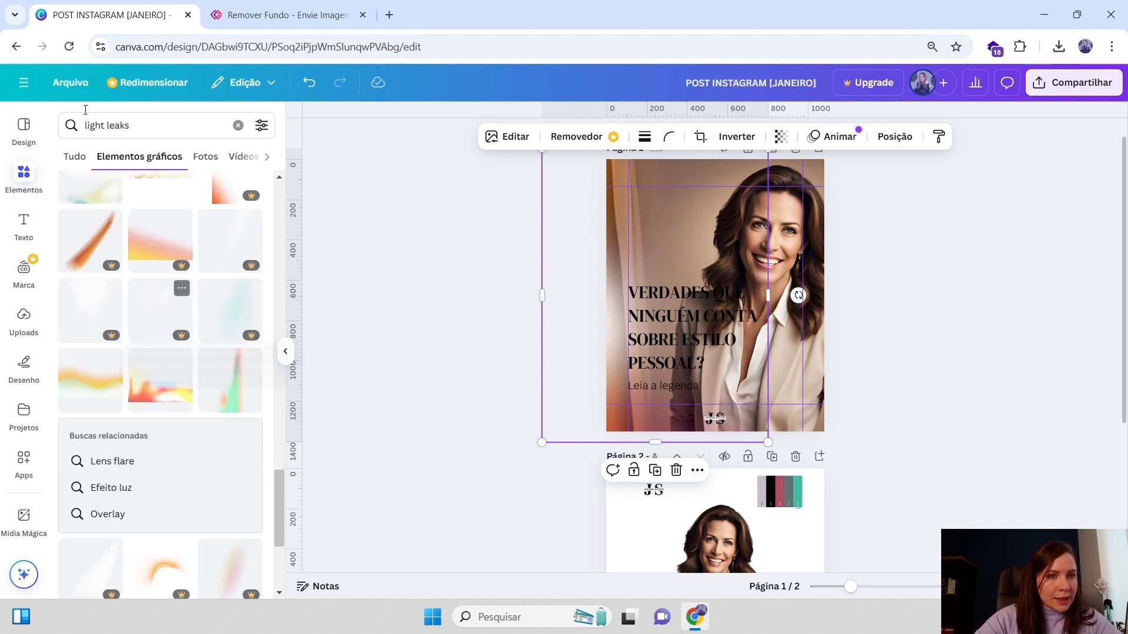
{"action": "left_click", "coordinate": [144, 126]}
{"action": "left_click", "coordinate": [146, 125]}
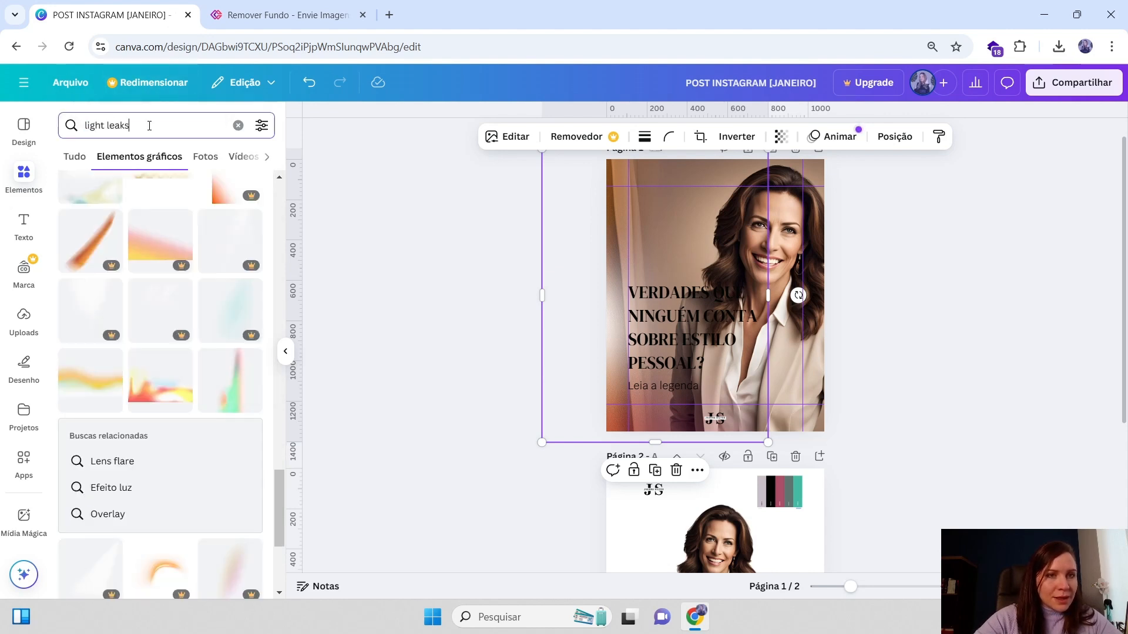
{"action": "scroll", "coordinate": [171, 320], "scroll_direction": "down", "scroll_amount": 4}
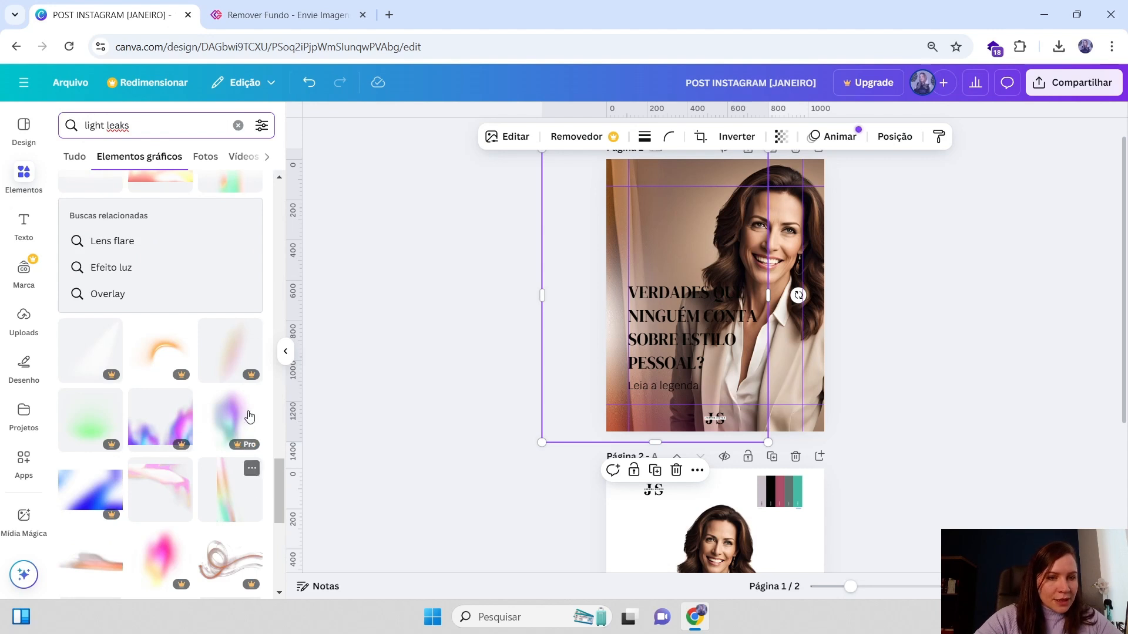
{"action": "scroll", "coordinate": [212, 434], "scroll_direction": "down", "scroll_amount": 10}
{"action": "scroll", "coordinate": [194, 441], "scroll_direction": "down", "scroll_amount": 3}
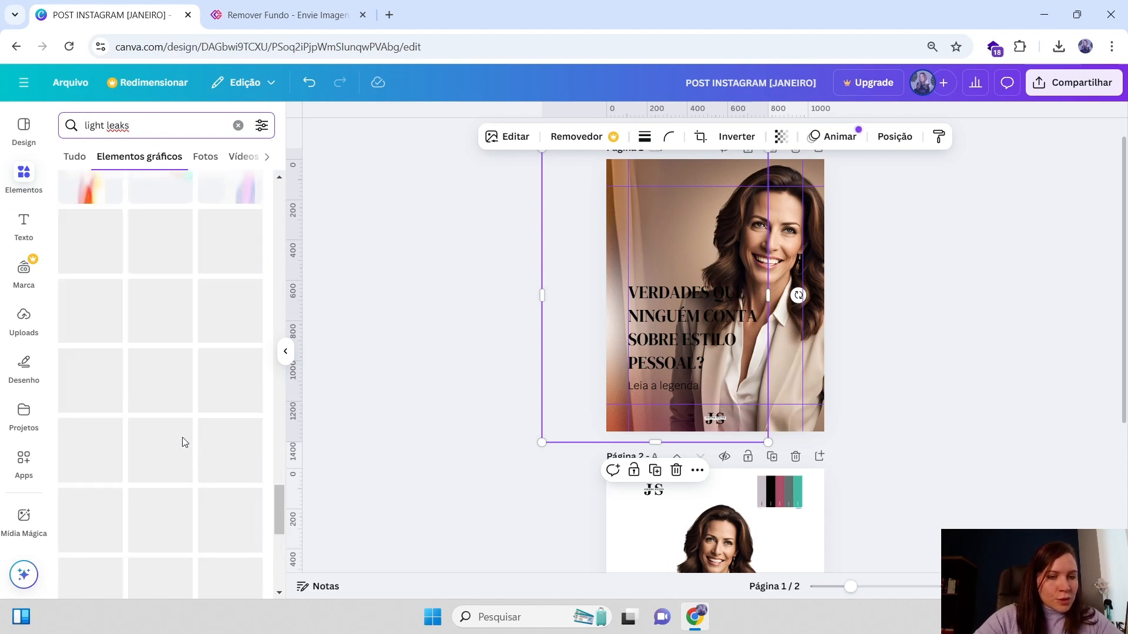
{"action": "scroll", "coordinate": [158, 446], "scroll_direction": "down", "scroll_amount": 2}
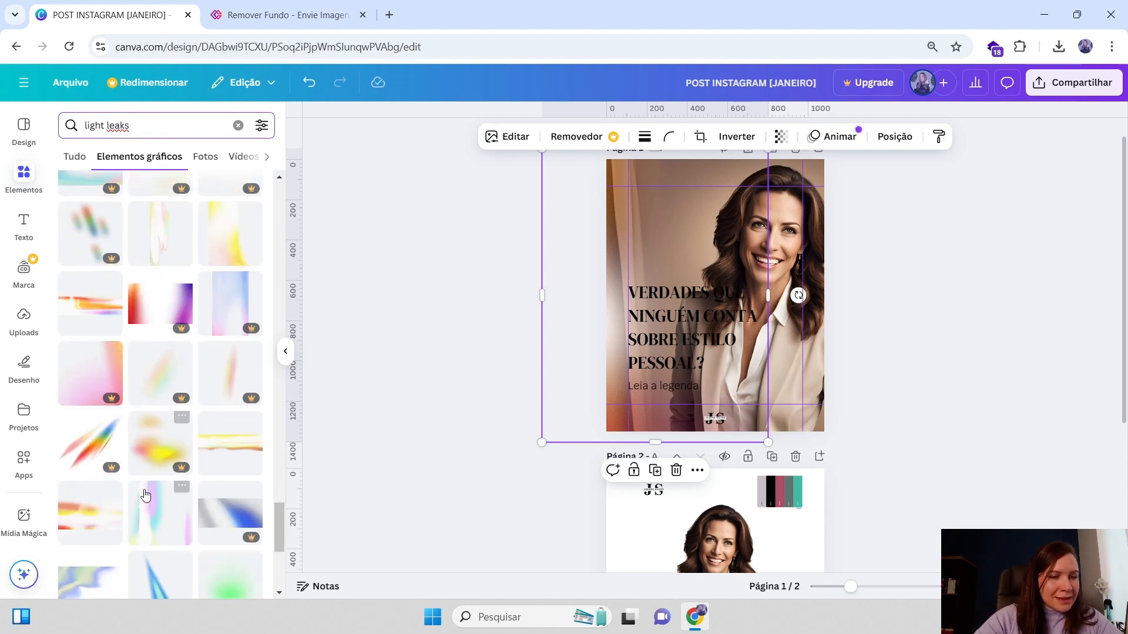
{"action": "scroll", "coordinate": [143, 427], "scroll_direction": "down", "scroll_amount": 1}
{"action": "scroll", "coordinate": [201, 411], "scroll_direction": "down", "scroll_amount": 7}
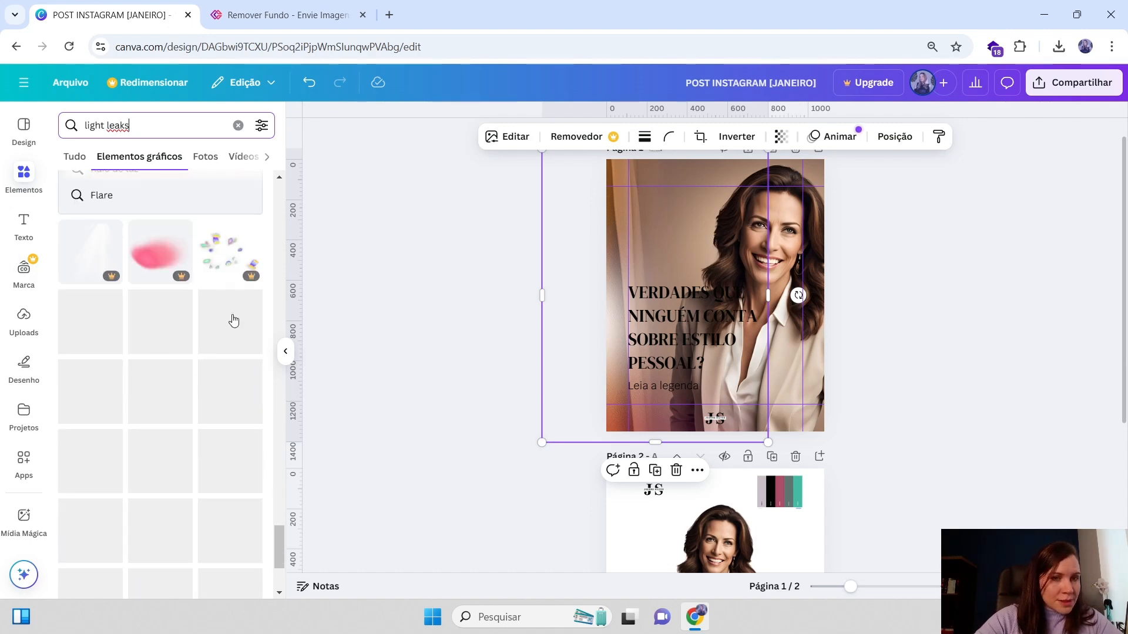
{"action": "scroll", "coordinate": [176, 306], "scroll_direction": "down", "scroll_amount": 5}
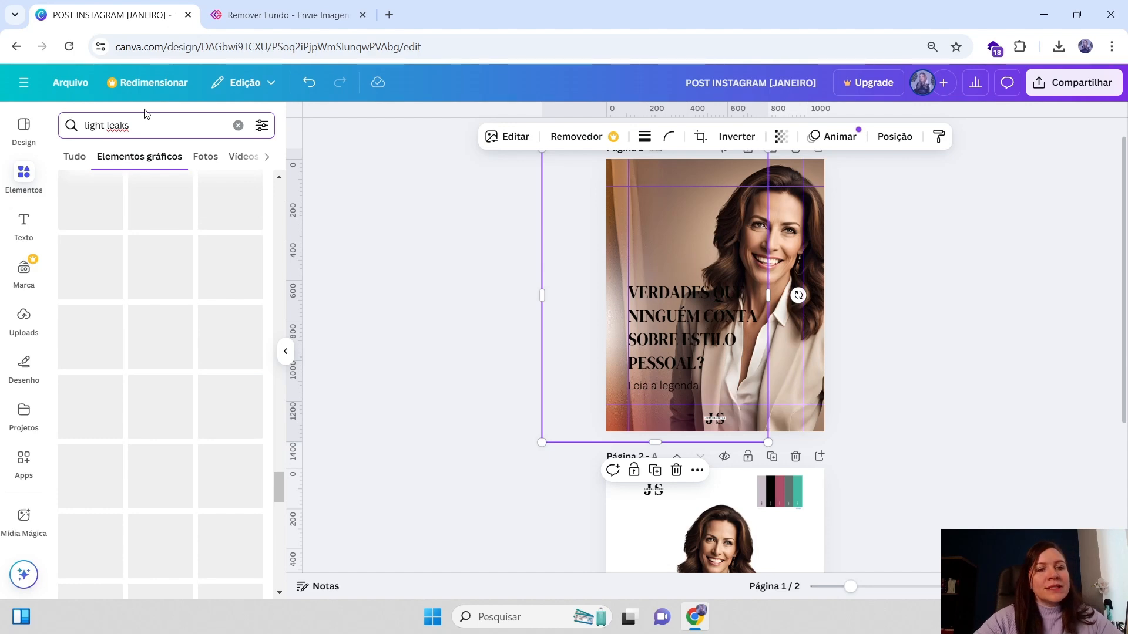
{"action": "scroll", "coordinate": [288, 489], "scroll_direction": "up", "scroll_amount": 15}
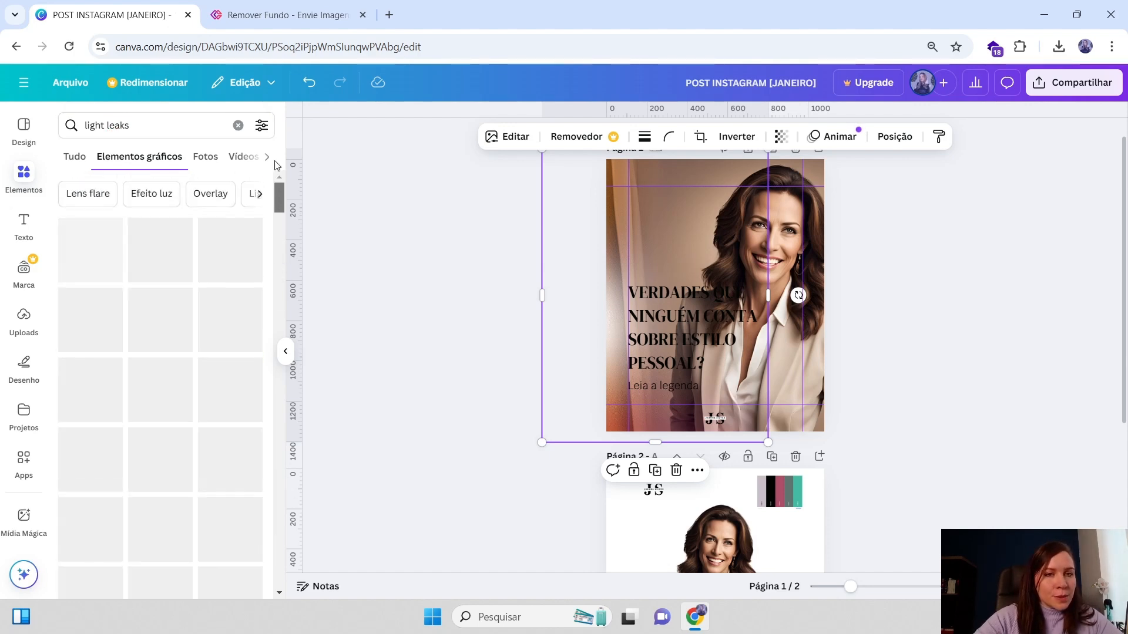
Search the elements library for blur and browse the graphics results
{"action": "left_click", "coordinate": [70, 124]}
{"action": "key", "text": "BackSpace"}
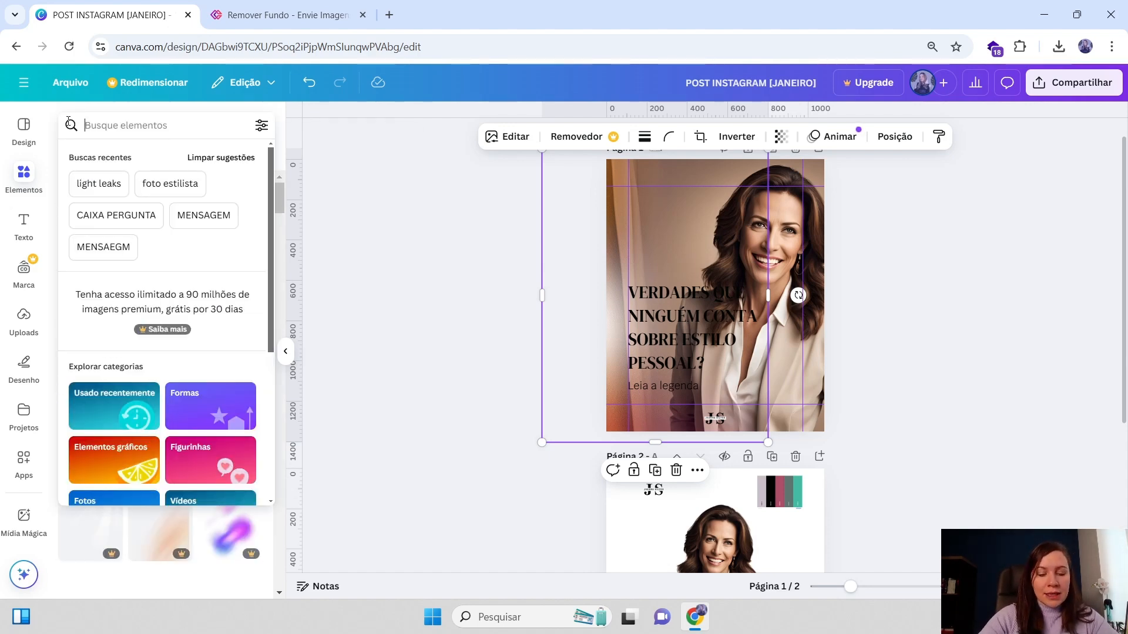
{"action": "type", "text": "blur"}
{"action": "key", "text": "Return"}
{"action": "scroll", "coordinate": [157, 256], "scroll_direction": "down", "scroll_amount": 8}
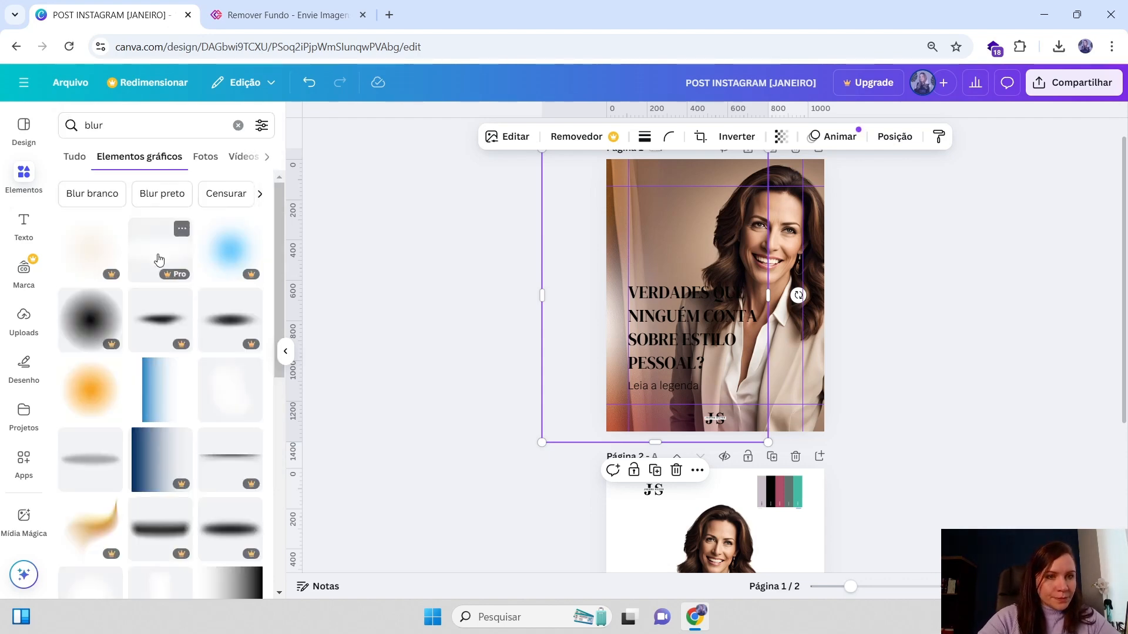
{"action": "scroll", "coordinate": [200, 446], "scroll_direction": "down", "scroll_amount": 8}
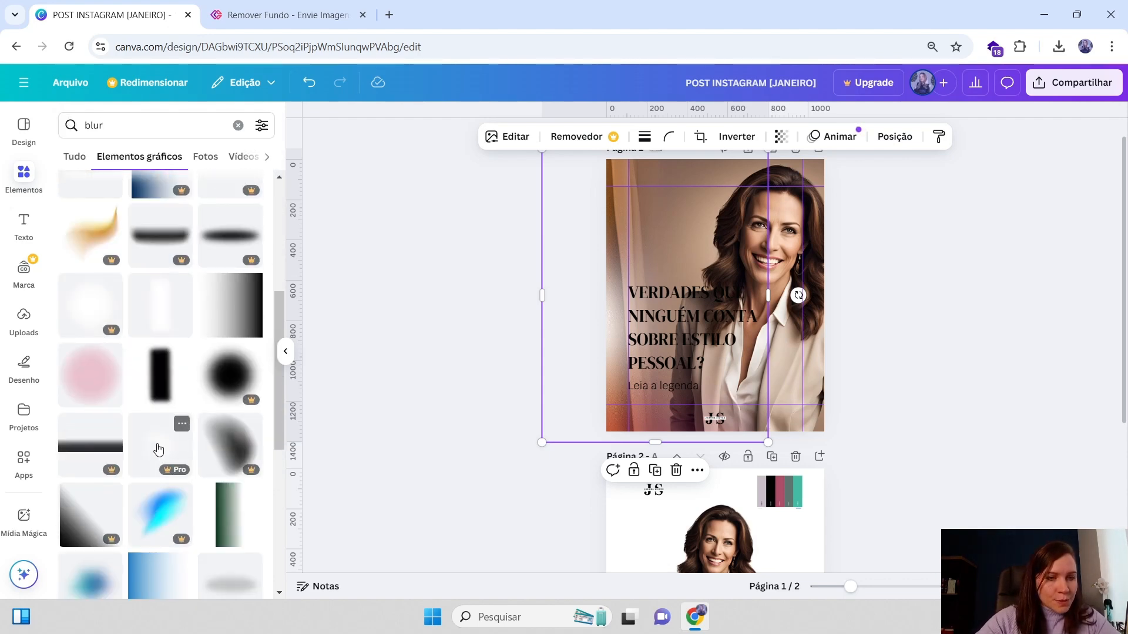
{"action": "scroll", "coordinate": [188, 461], "scroll_direction": "down", "scroll_amount": 2}
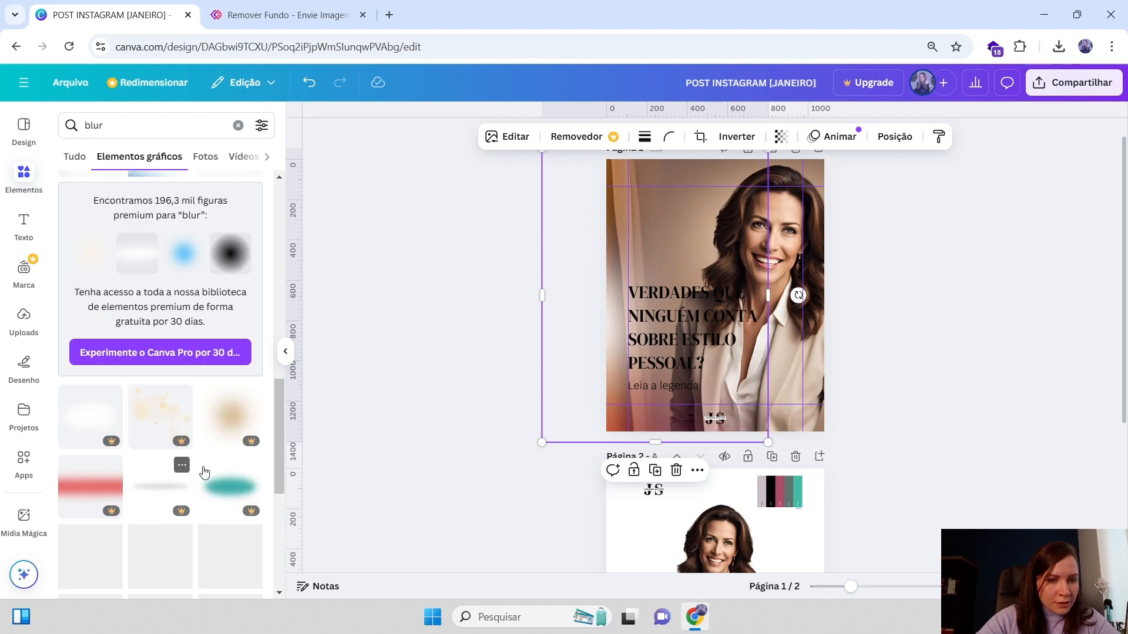
{"action": "scroll", "coordinate": [147, 479], "scroll_direction": "down", "scroll_amount": 3}
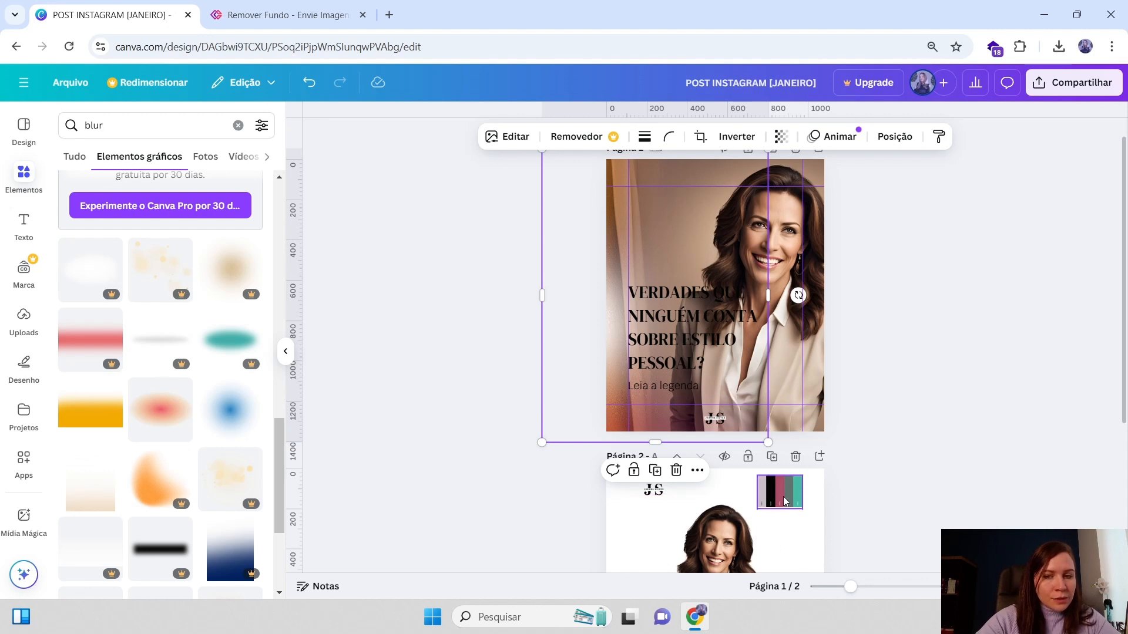
{"action": "scroll", "coordinate": [177, 470], "scroll_direction": "down", "scroll_amount": 6}
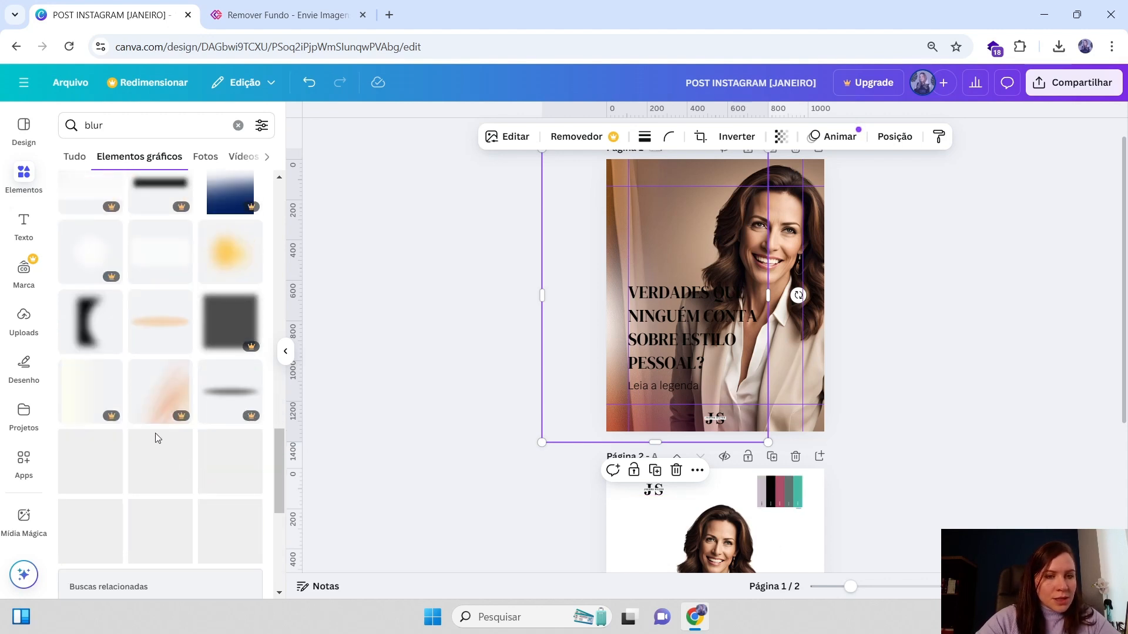
{"action": "scroll", "coordinate": [117, 458], "scroll_direction": "up", "scroll_amount": 2}
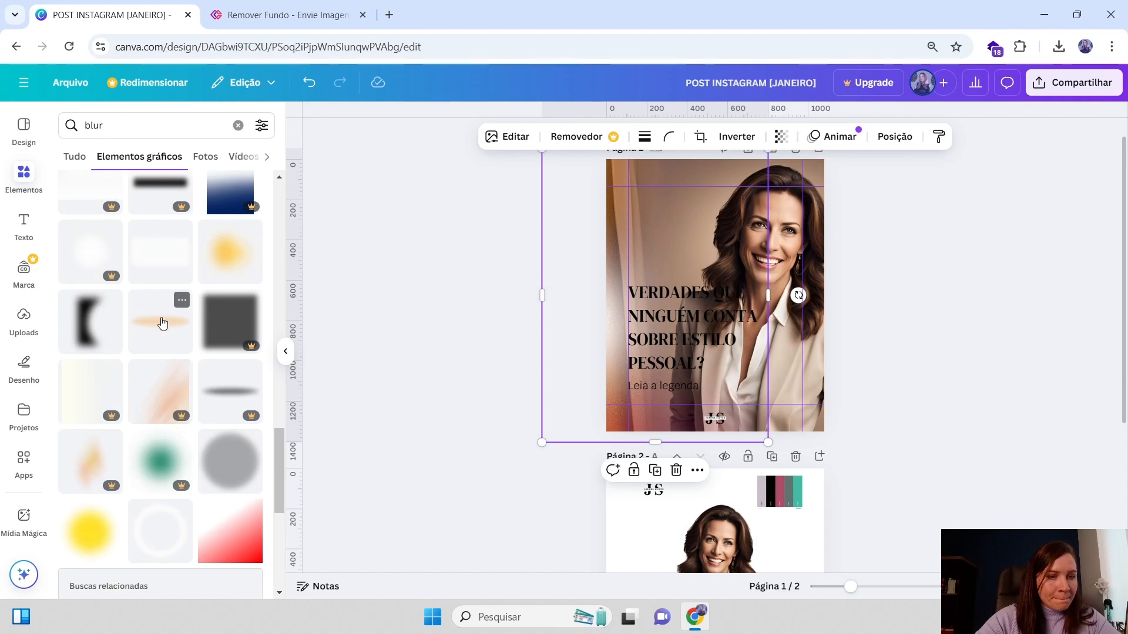
{"action": "scroll", "coordinate": [131, 413], "scroll_direction": "down", "scroll_amount": 1}
{"action": "scroll", "coordinate": [130, 413], "scroll_direction": "down", "scroll_amount": 10}
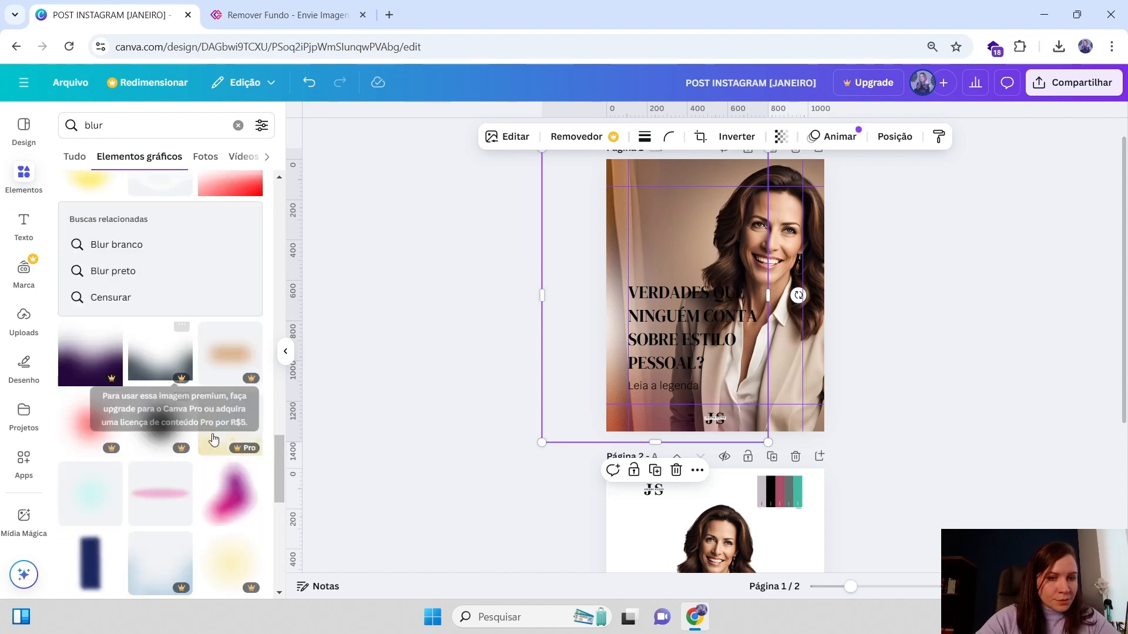
{"action": "scroll", "coordinate": [215, 372], "scroll_direction": "down", "scroll_amount": 6}
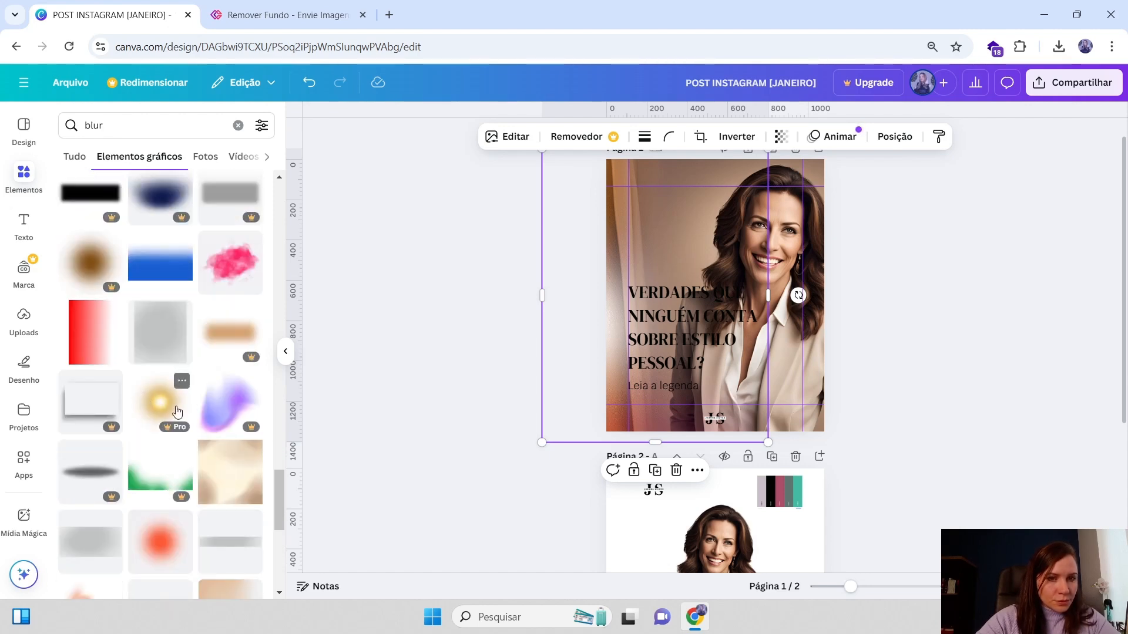
{"action": "scroll", "coordinate": [179, 415], "scroll_direction": "down", "scroll_amount": 8}
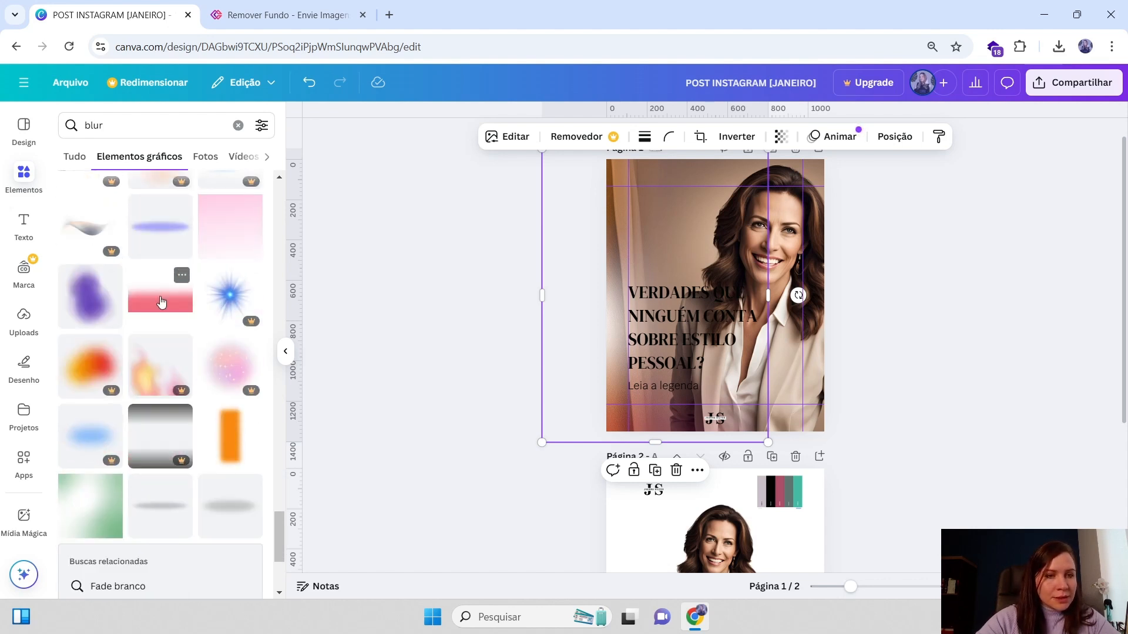
Add a pink gradient blur graphic and stretch it across the lower part of page 1
{"action": "left_click", "coordinate": [162, 302]}
{"action": "left_click_drag", "start_coordinate": [773, 317], "coordinate": [761, 417]}
{"action": "left_click_drag", "start_coordinate": [778, 356], "coordinate": [861, 316]}
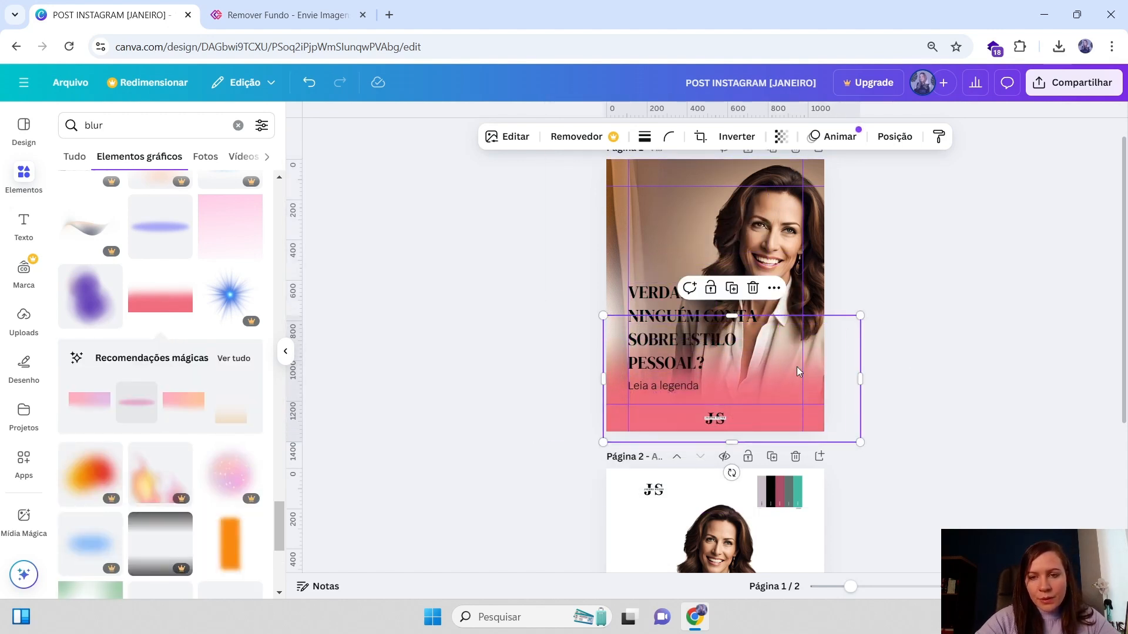
{"action": "left_click_drag", "start_coordinate": [799, 371], "coordinate": [794, 372]}
{"action": "left_click_drag", "start_coordinate": [720, 410], "coordinate": [715, 415]}
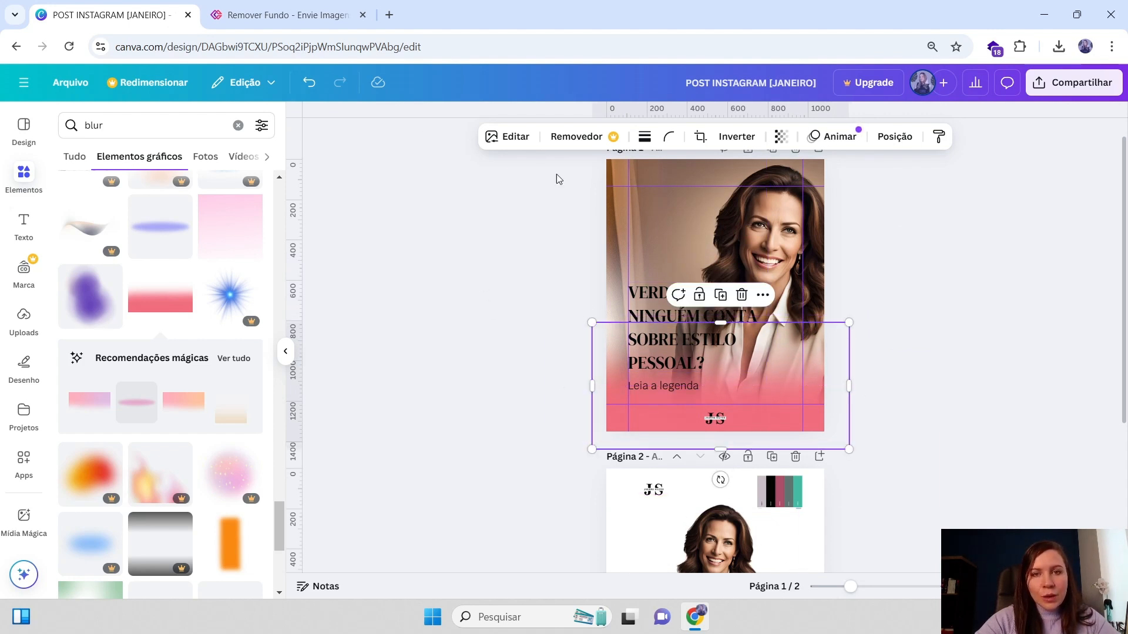
Apply the Astral filter to the pink gradient graphic
{"action": "left_click", "coordinate": [515, 138]}
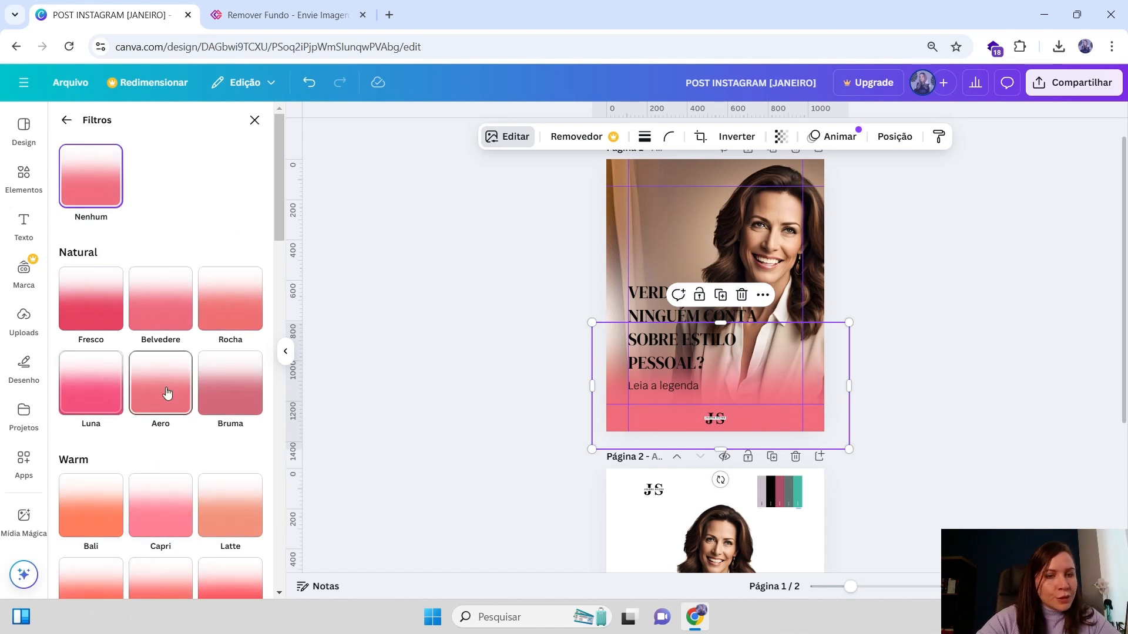
{"action": "scroll", "coordinate": [194, 412], "scroll_direction": "down", "scroll_amount": 1}
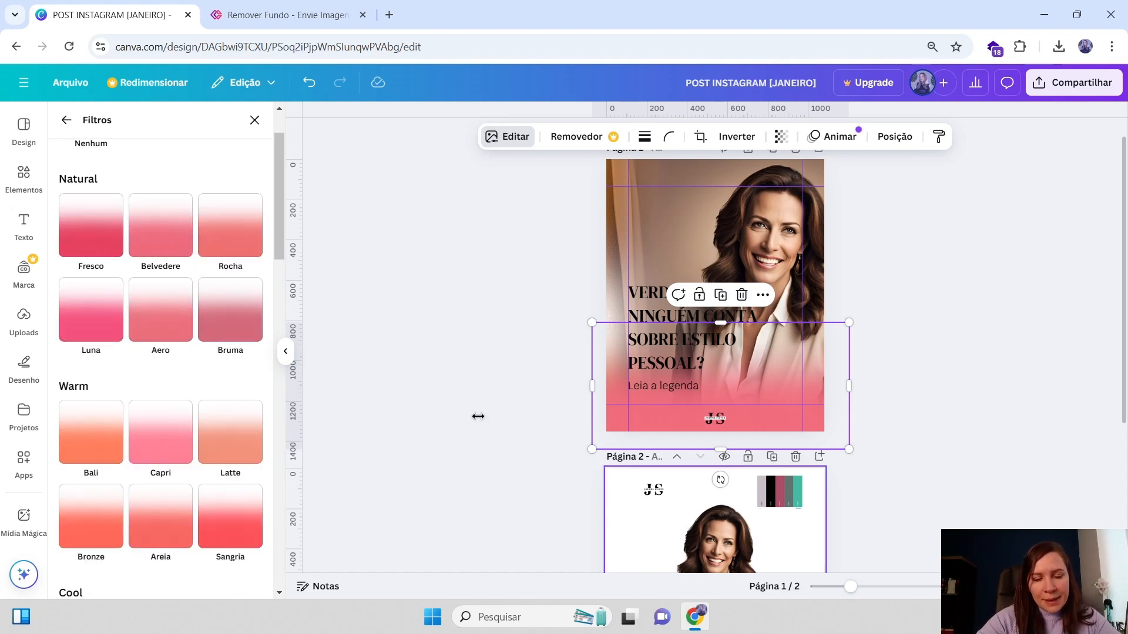
{"action": "scroll", "coordinate": [241, 529], "scroll_direction": "down", "scroll_amount": 2}
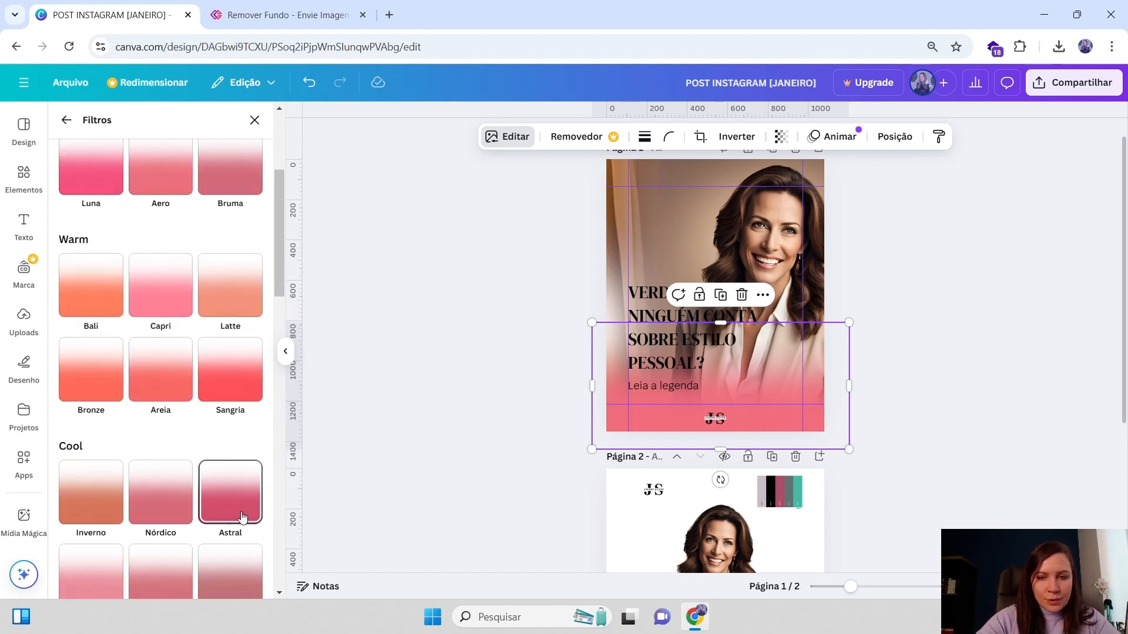
{"action": "left_click", "coordinate": [242, 514]}
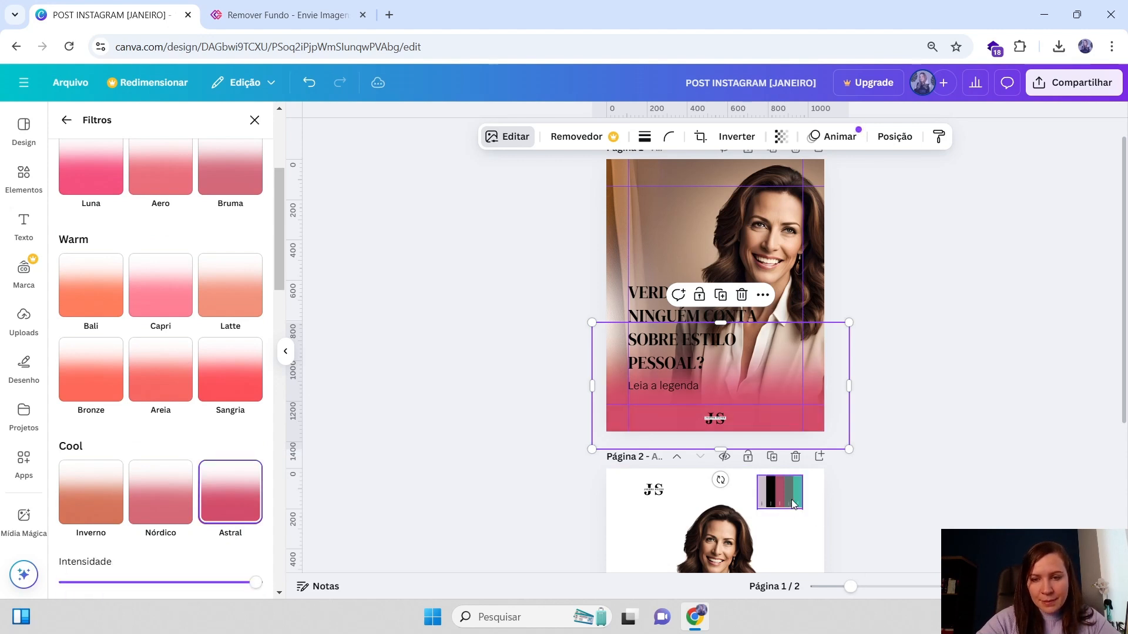
{"action": "left_click_drag", "start_coordinate": [791, 500], "coordinate": [779, 403]}
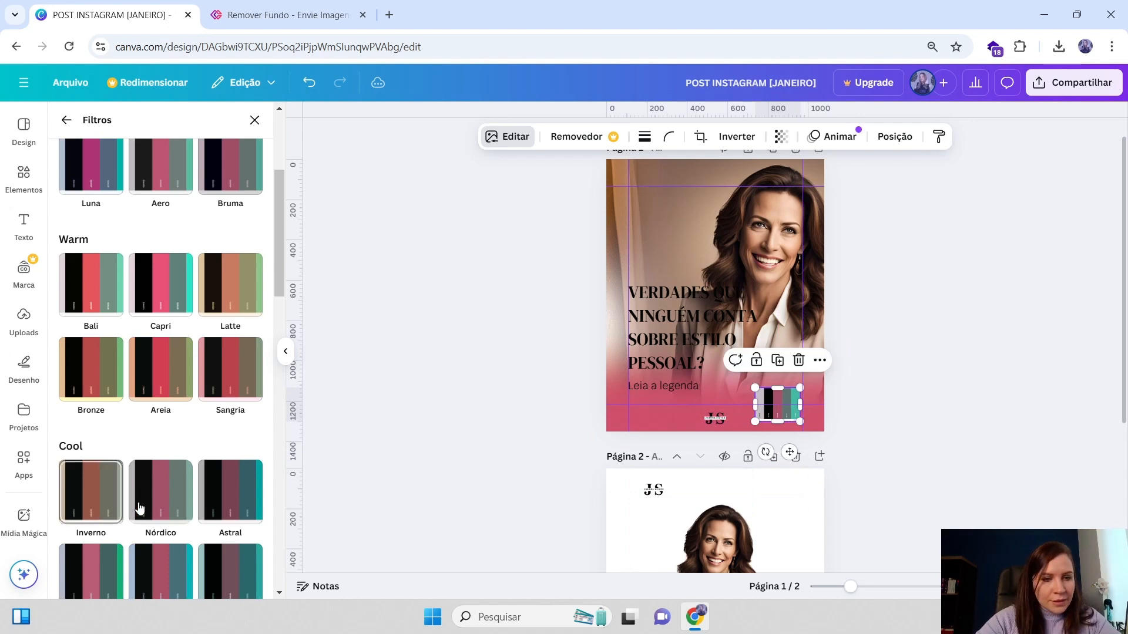
{"action": "scroll", "coordinate": [213, 286], "scroll_direction": "up", "scroll_amount": 3}
{"action": "scroll", "coordinate": [213, 287], "scroll_direction": "up", "scroll_amount": 2}
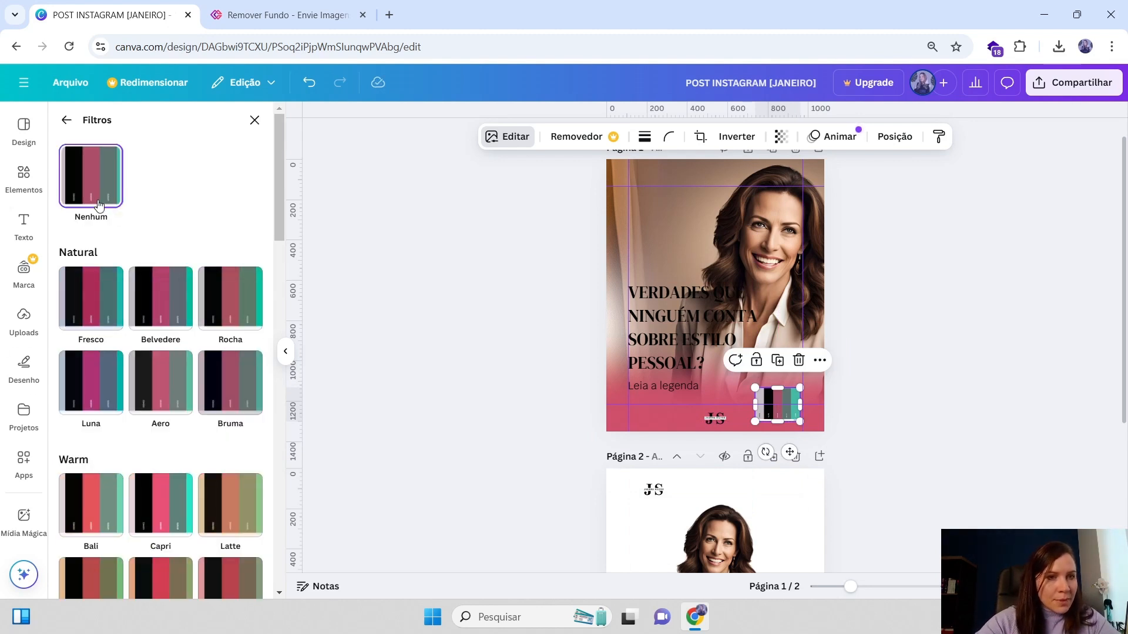
{"action": "left_click", "coordinate": [67, 121]}
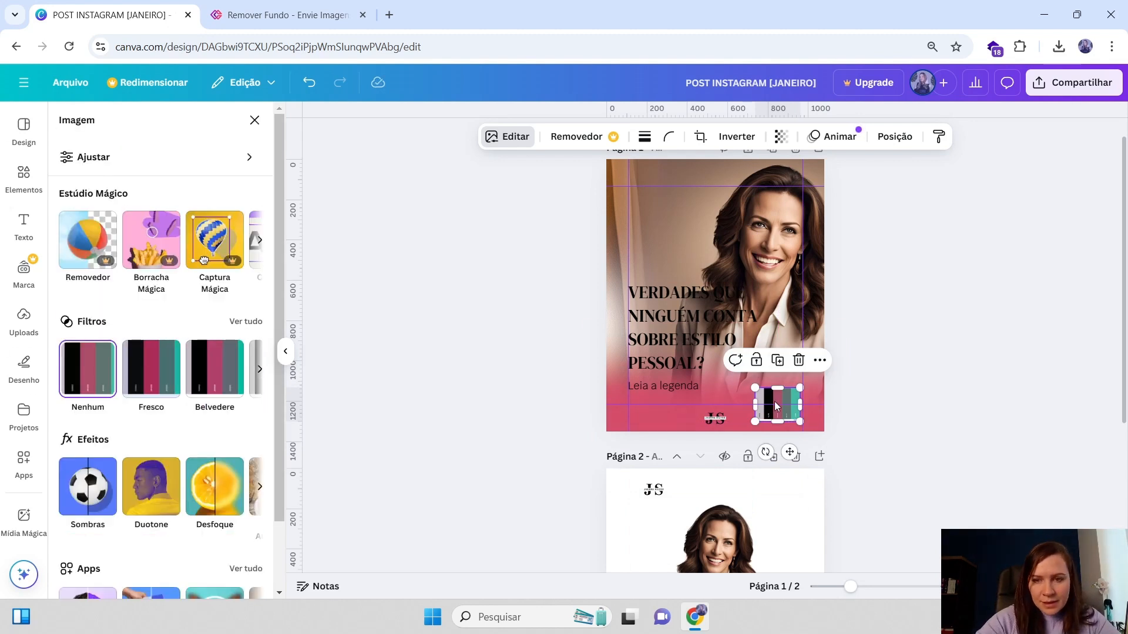
{"action": "left_click_drag", "start_coordinate": [776, 406], "coordinate": [779, 514]}
Reduce the Astral filter intensity on the pink gradient graphic
{"action": "left_click", "coordinate": [812, 386]}
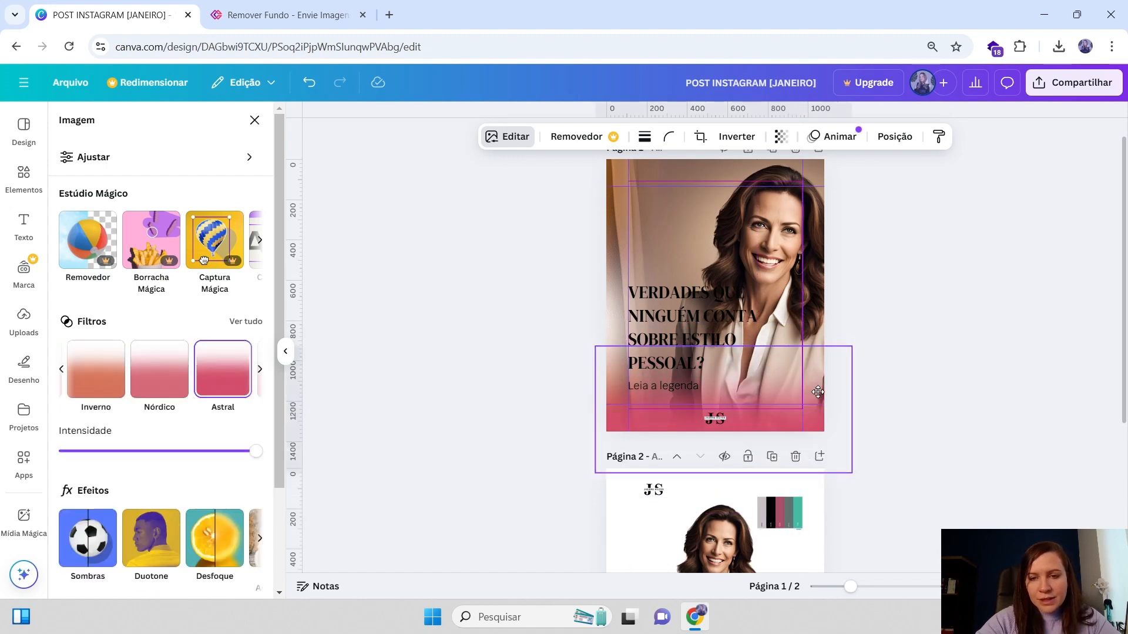
{"action": "mouse_move", "coordinate": [818, 392]}
{"action": "left_mouse_down"}
{"action": "mouse_move", "coordinate": [820, 414]}
{"action": "mouse_move", "coordinate": [817, 399]}
{"action": "left_mouse_up"}
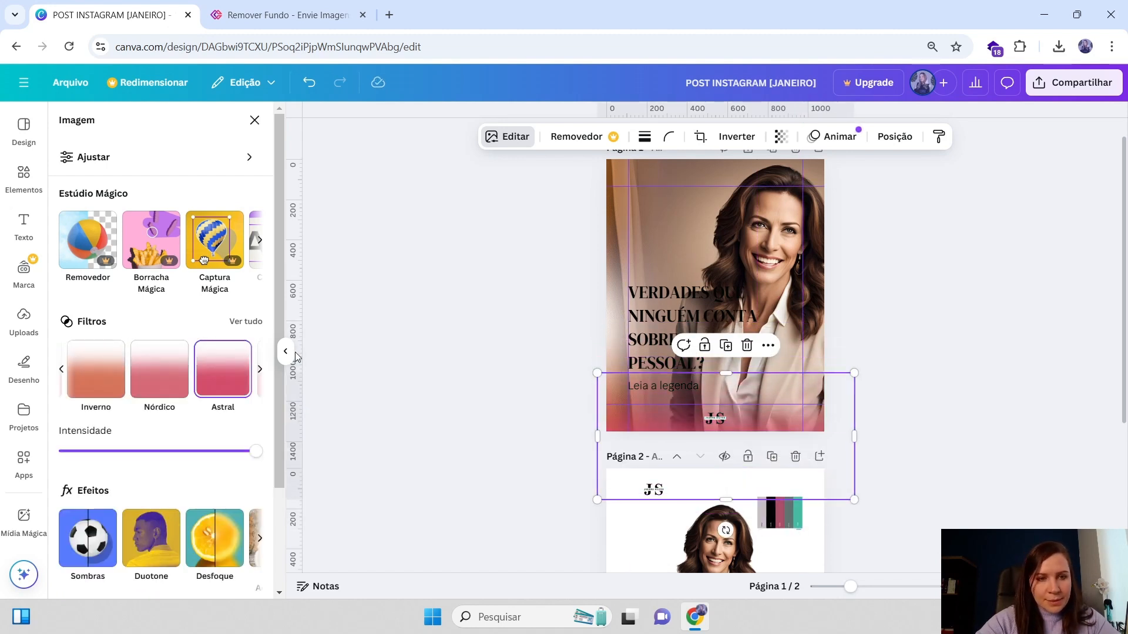
{"action": "left_click_drag", "start_coordinate": [251, 458], "coordinate": [196, 461]}
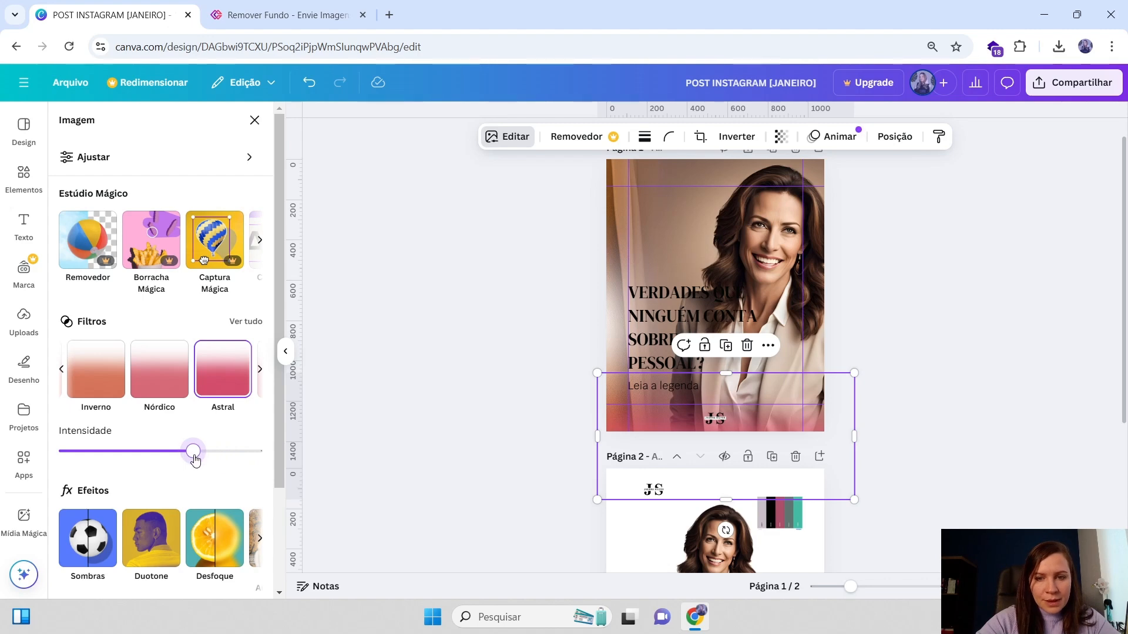
Widen the pink gradient graphic beyond both sides of page 1
{"action": "mouse_move", "coordinate": [625, 246]}
{"action": "left_mouse_down"}
{"action": "mouse_move", "coordinate": [589, 241]}
{"action": "mouse_move", "coordinate": [696, 238]}
{"action": "mouse_move", "coordinate": [618, 245]}
{"action": "left_mouse_up"}
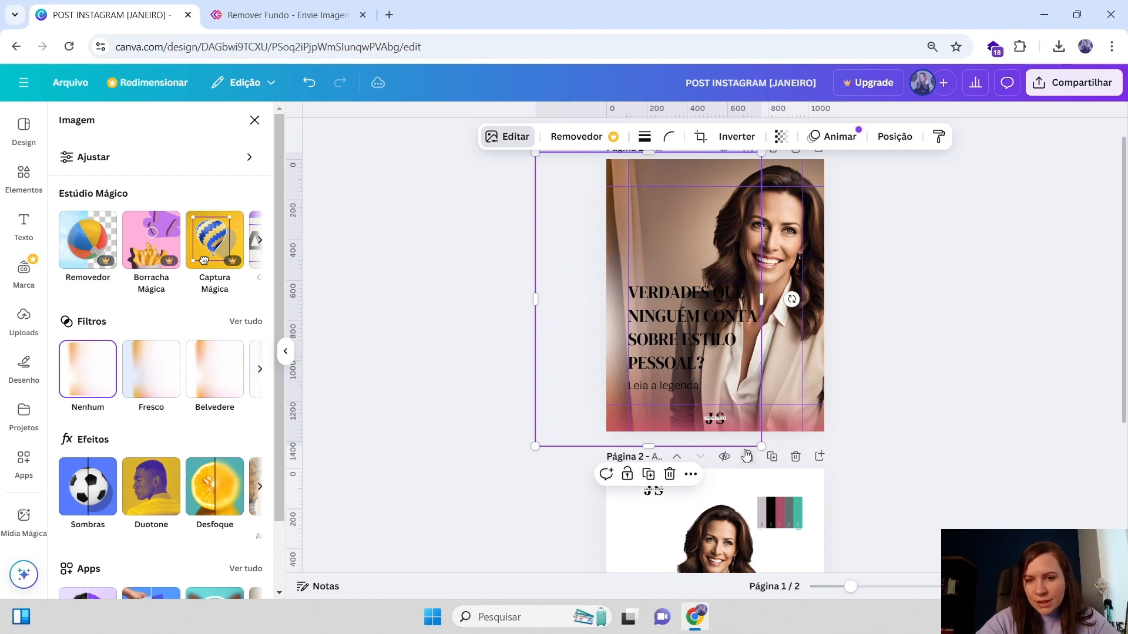
{"action": "left_click", "coordinate": [784, 414]}
{"action": "left_click_drag", "start_coordinate": [853, 373], "coordinate": [762, 365]}
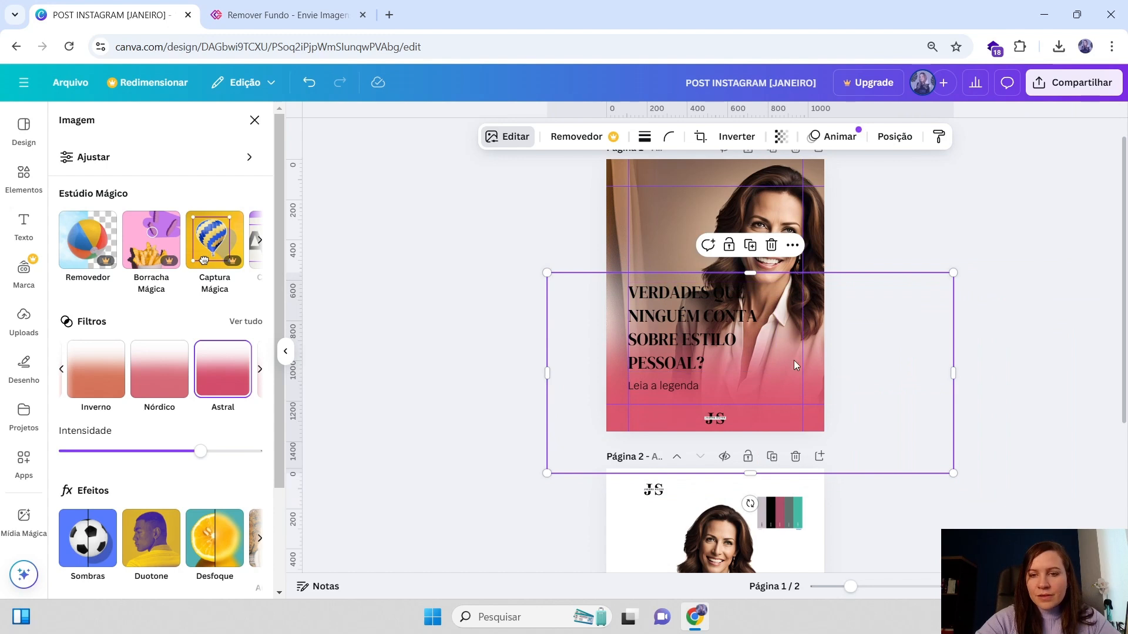
Rotate the pink gradient graphic to 90°
{"action": "left_click", "coordinate": [895, 138]}
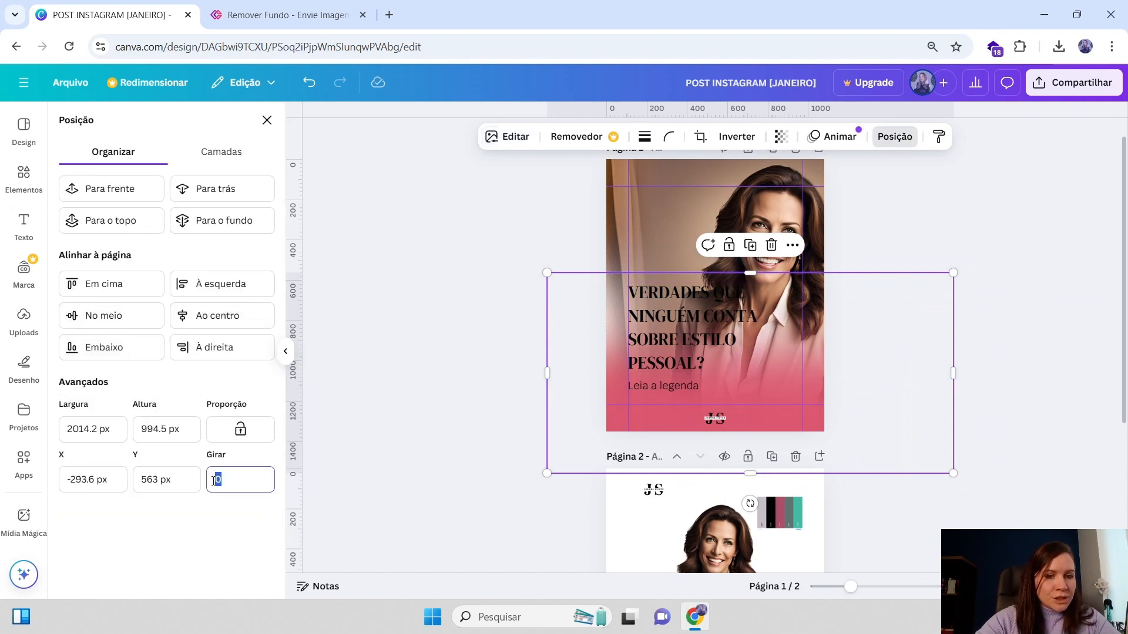
{"action": "type", "text": "90"}
{"action": "key", "text": "Return"}
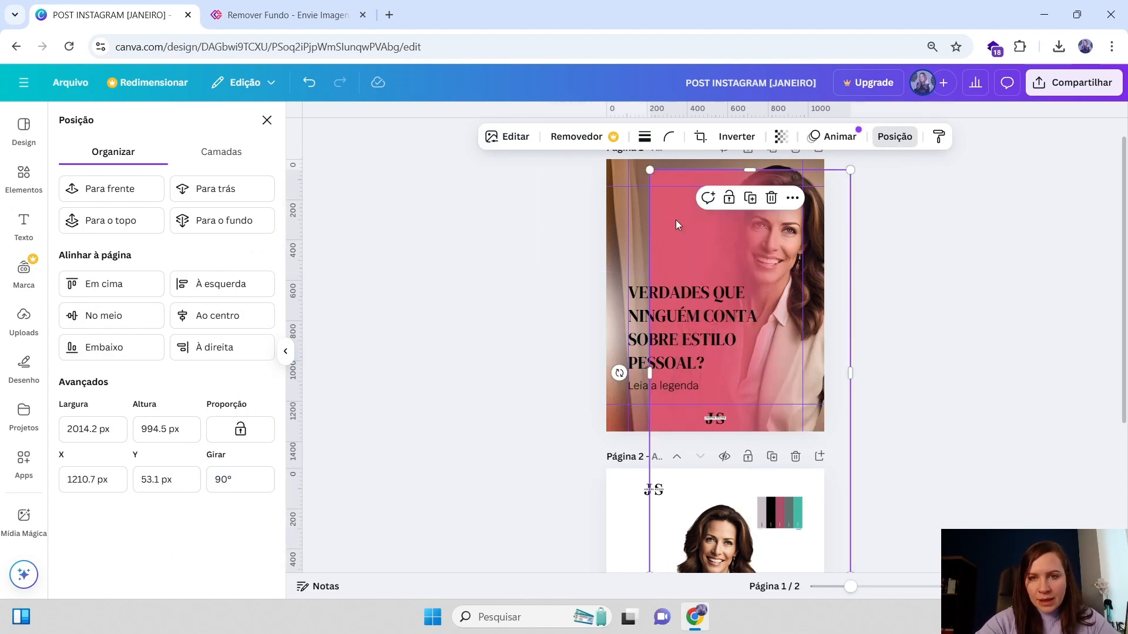
Move and enlarge the rotated pink gradient so it covers all of page 1
{"action": "left_click_drag", "start_coordinate": [677, 222], "coordinate": [552, 185]}
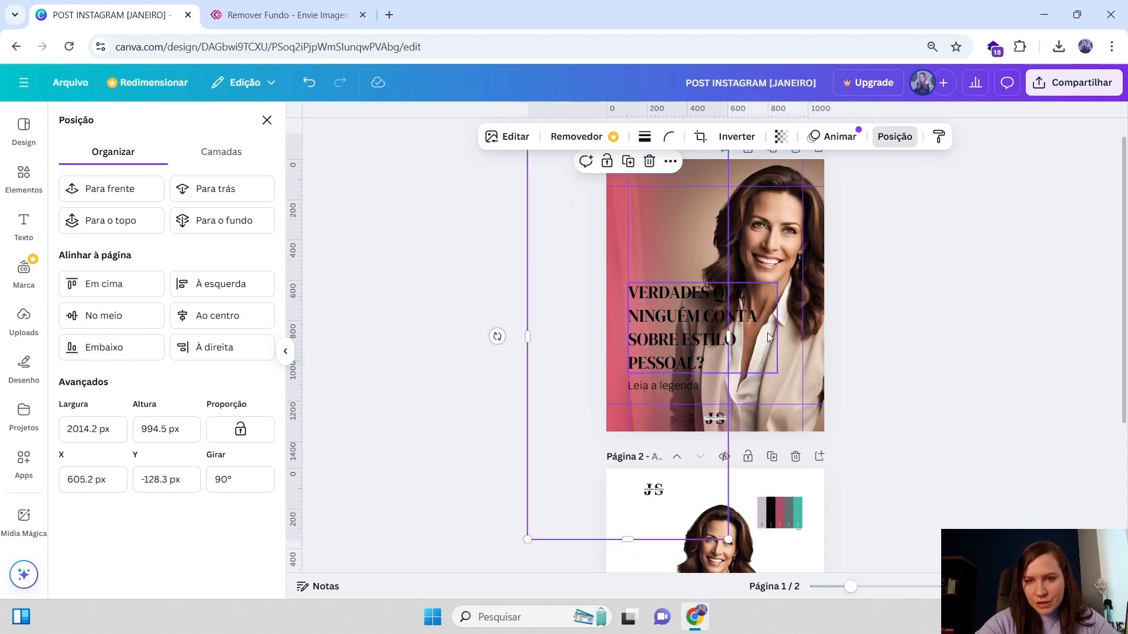
{"action": "scroll", "coordinate": [724, 480], "scroll_direction": "down", "scroll_amount": 1}
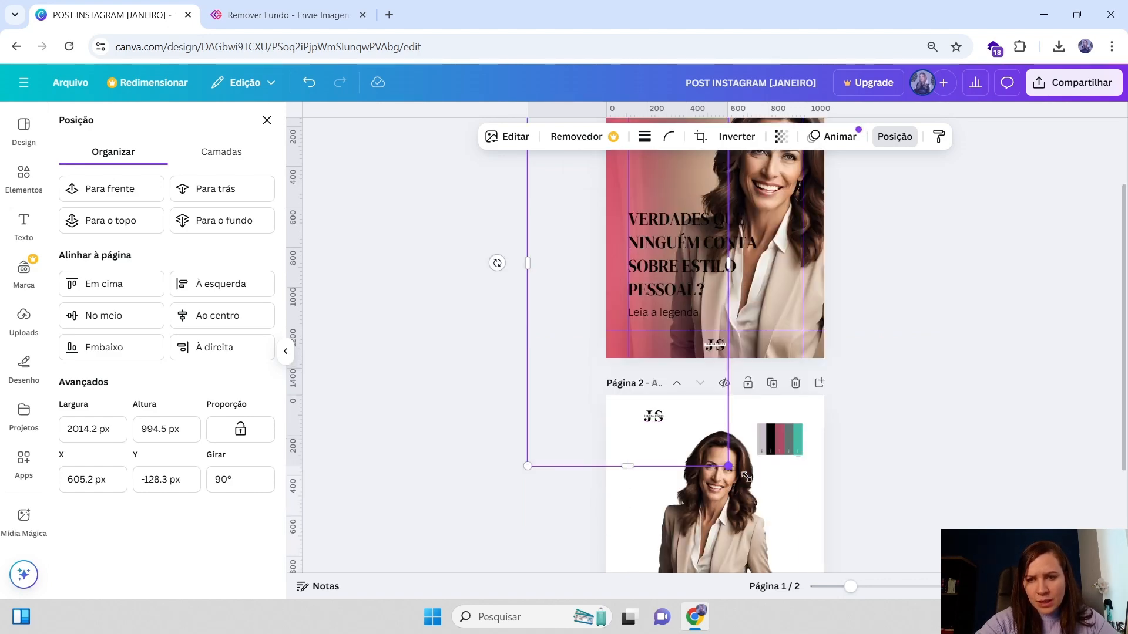
{"action": "left_click_drag", "start_coordinate": [729, 467], "coordinate": [996, 630]}
{"action": "scroll", "coordinate": [700, 311], "scroll_direction": "up", "scroll_amount": 1}
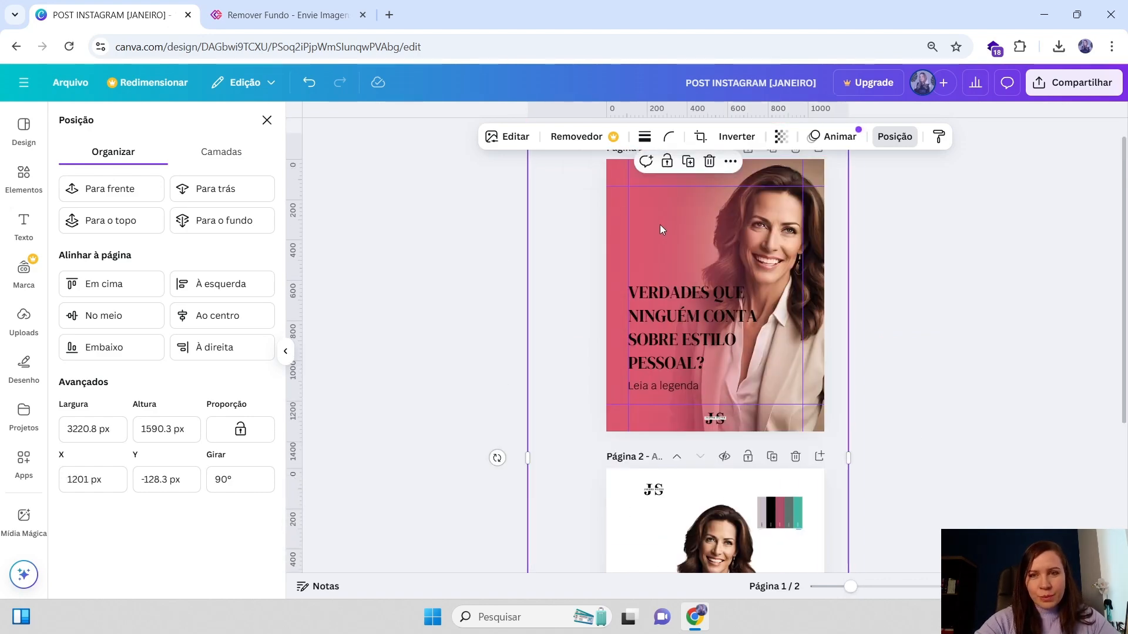
{"action": "left_click_drag", "start_coordinate": [661, 230], "coordinate": [669, 203]}
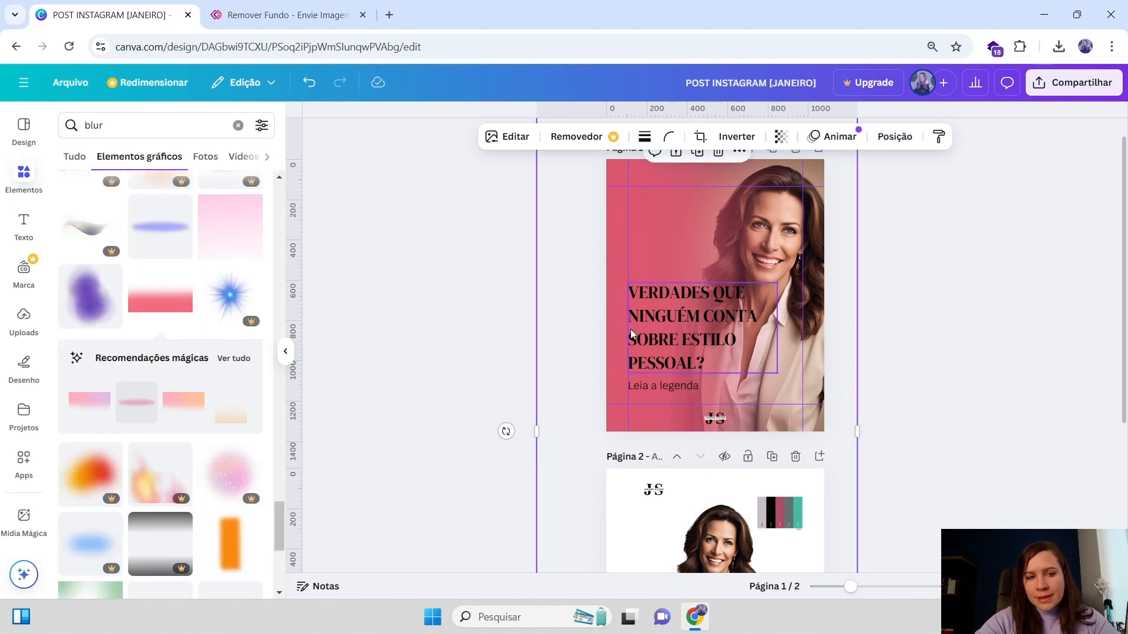
{"action": "left_click", "coordinate": [885, 408]}
{"action": "left_click", "coordinate": [685, 204]}
{"action": "left_click", "coordinate": [711, 319]}
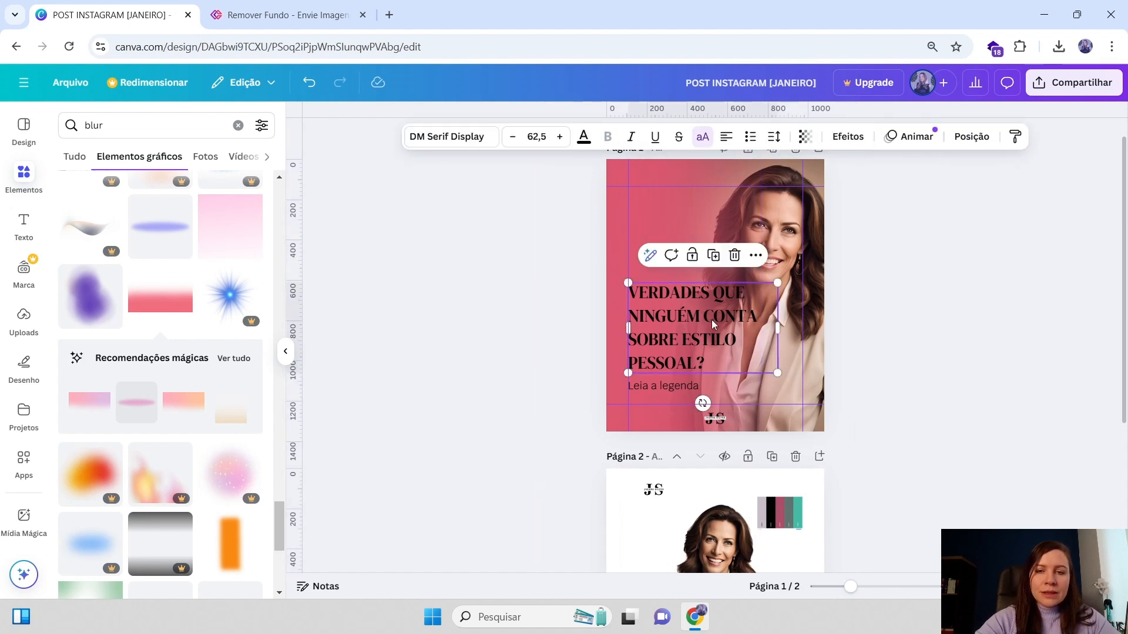
{"action": "key", "text": "Escape"}
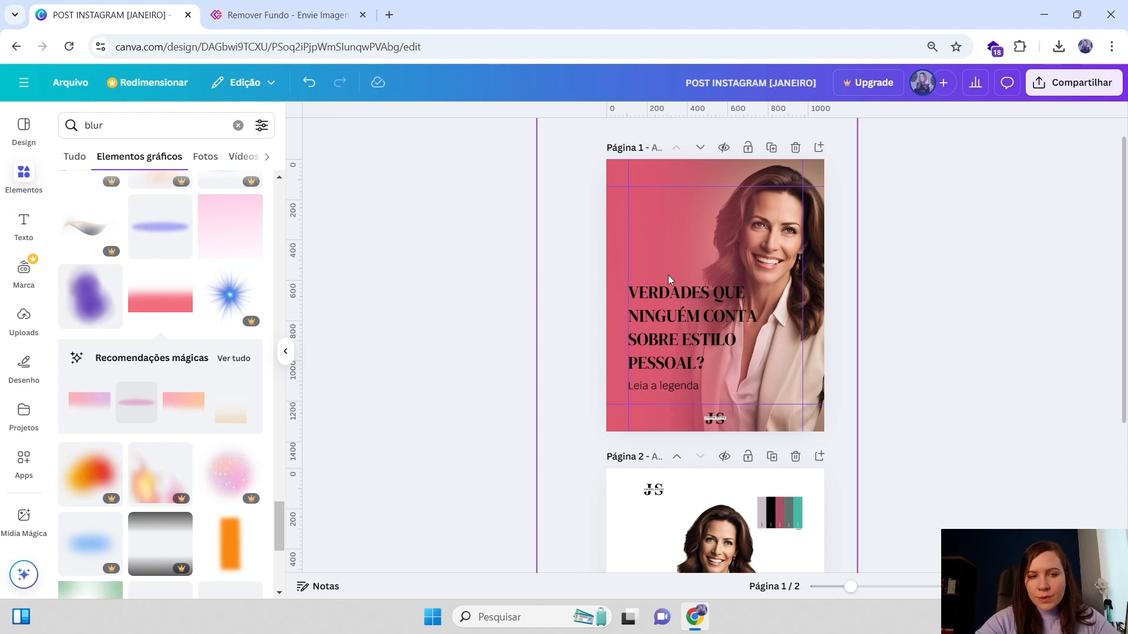
{"action": "left_click", "coordinate": [693, 316]}
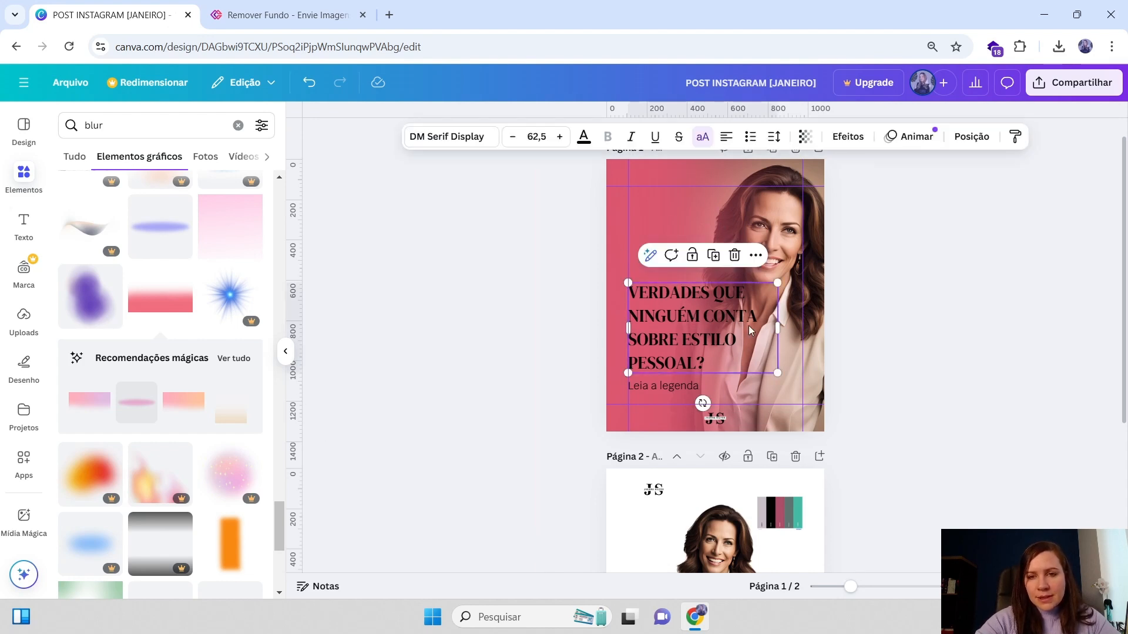
Remove the pink gradient overlay from page 1 and open all magic recommendation graphics
{"action": "left_click", "coordinate": [648, 183]}
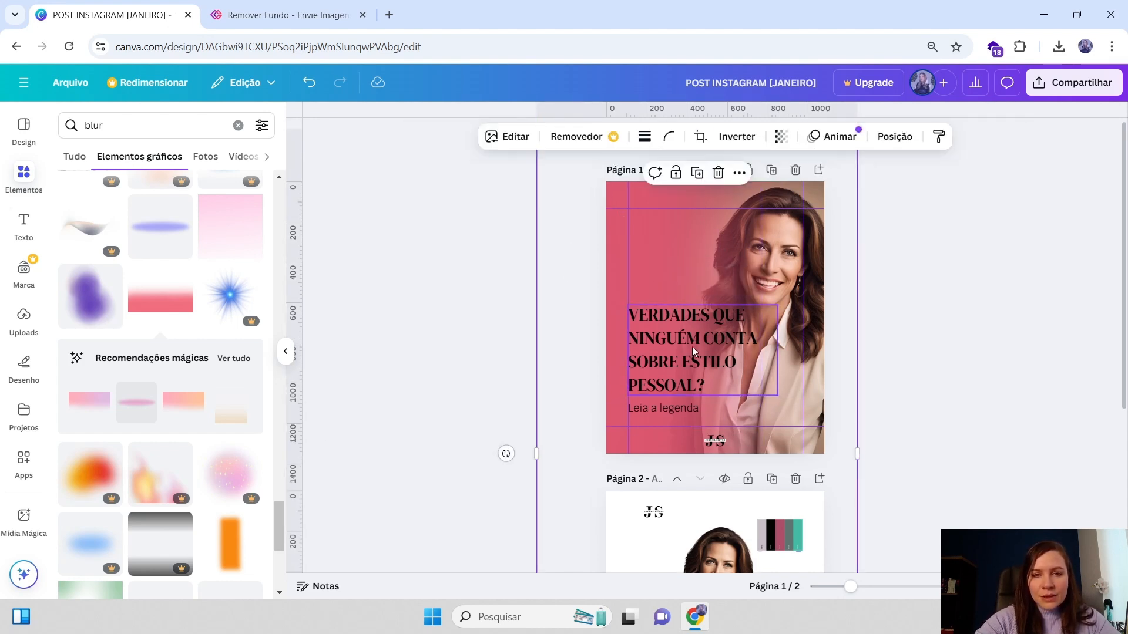
{"action": "left_click", "coordinate": [235, 359]}
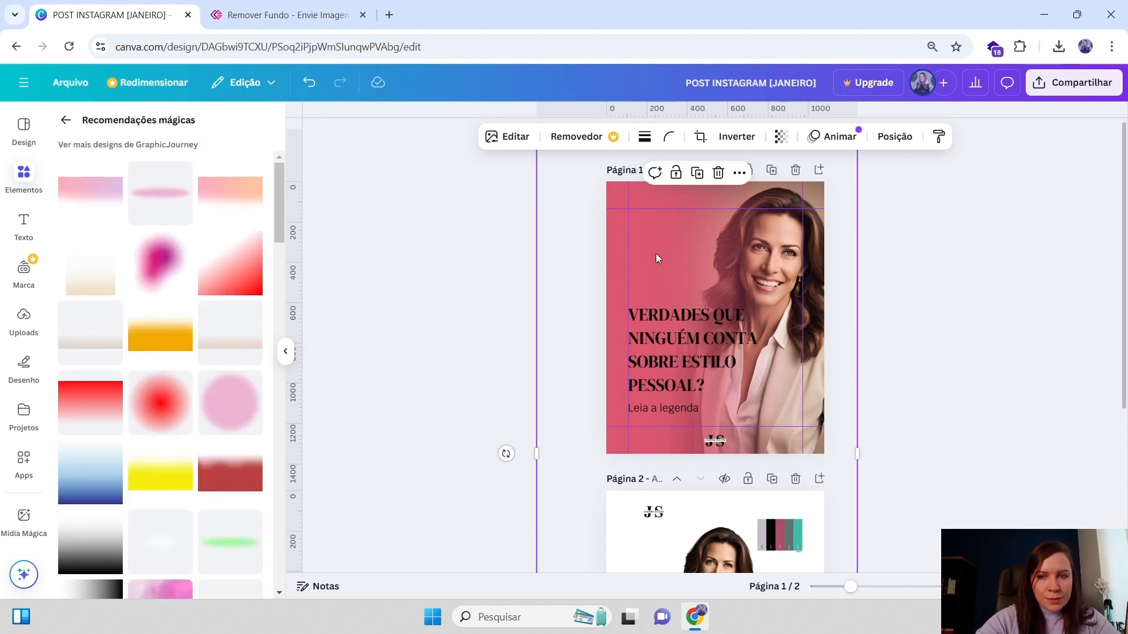
{"action": "left_click_drag", "start_coordinate": [619, 259], "coordinate": [665, 263]}
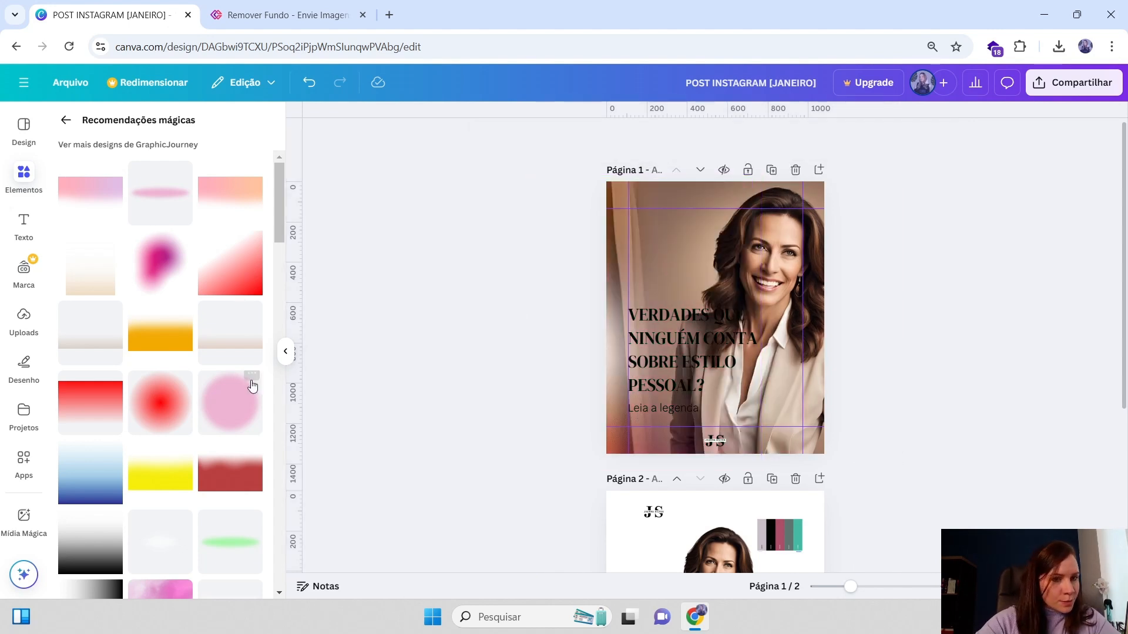
{"action": "left_click", "coordinate": [90, 284]}
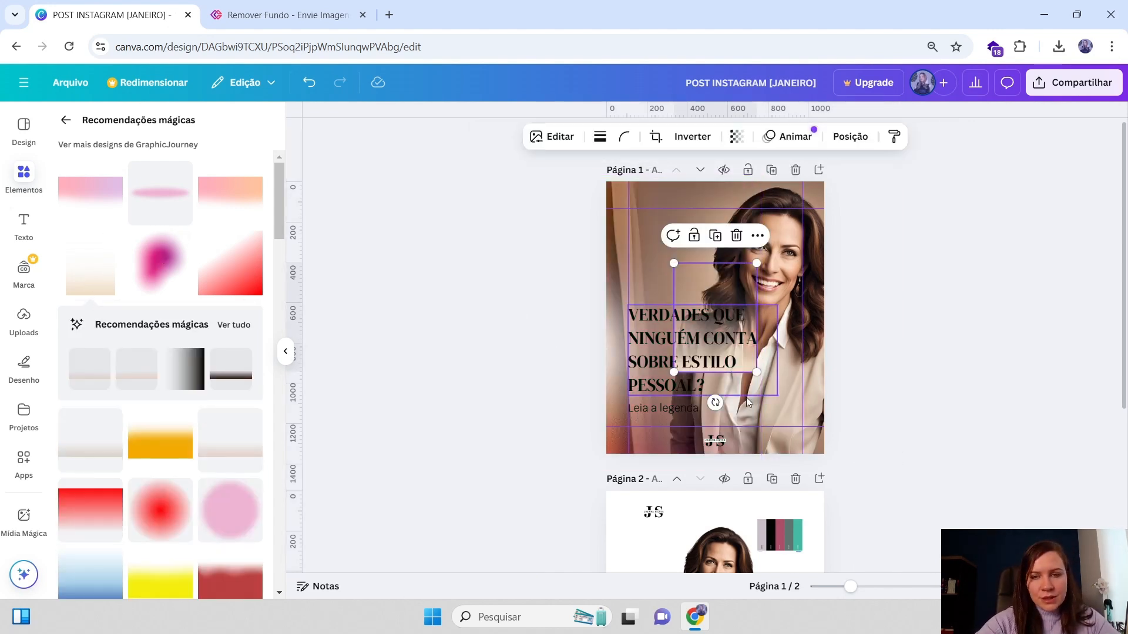
{"action": "left_click_drag", "start_coordinate": [720, 298], "coordinate": [779, 393]}
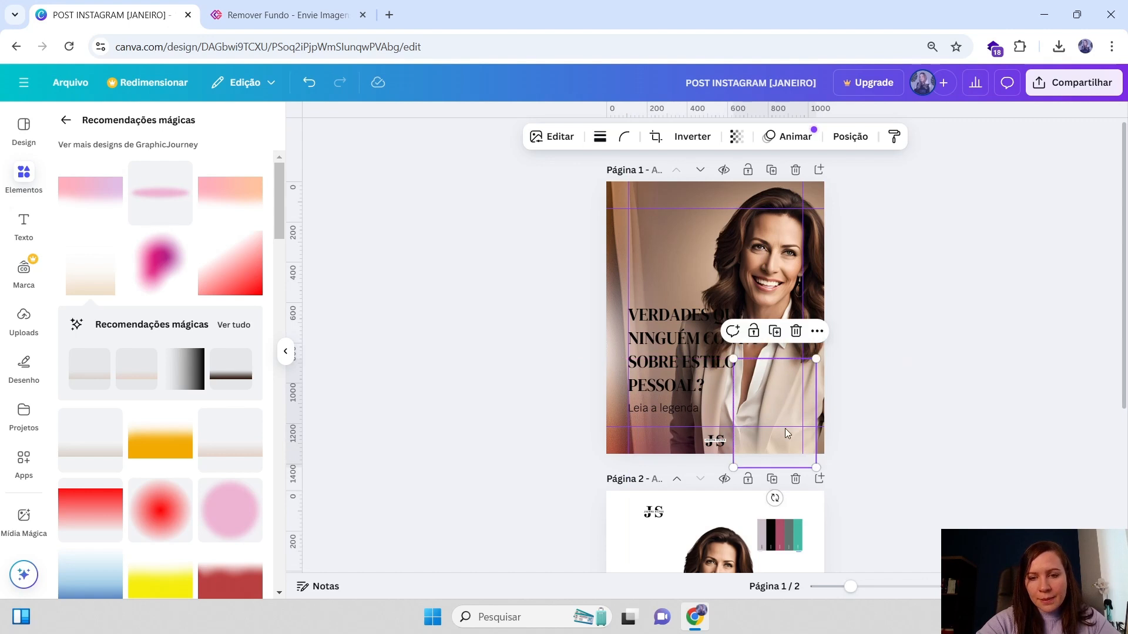
{"action": "left_click", "coordinate": [797, 332]}
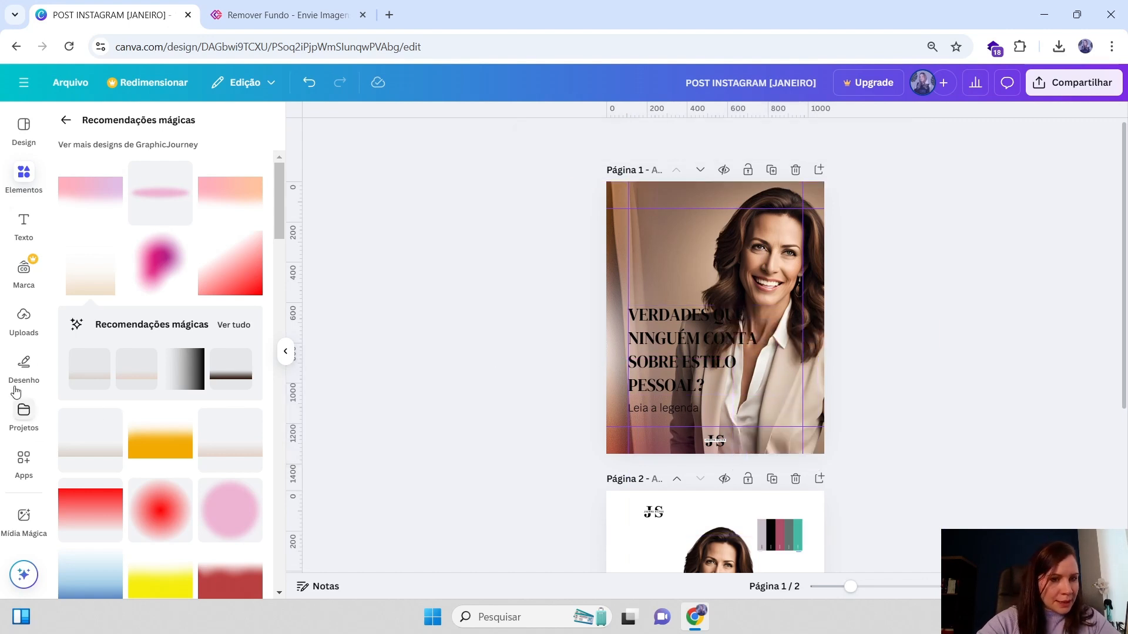
Browse the magic recommendation graphics for a soft gradient overlay
{"action": "scroll", "coordinate": [235, 362], "scroll_direction": "down", "scroll_amount": 2}
{"action": "left_click", "coordinate": [239, 253]}
{"action": "scroll", "coordinate": [166, 327], "scroll_direction": "down", "scroll_amount": 6}
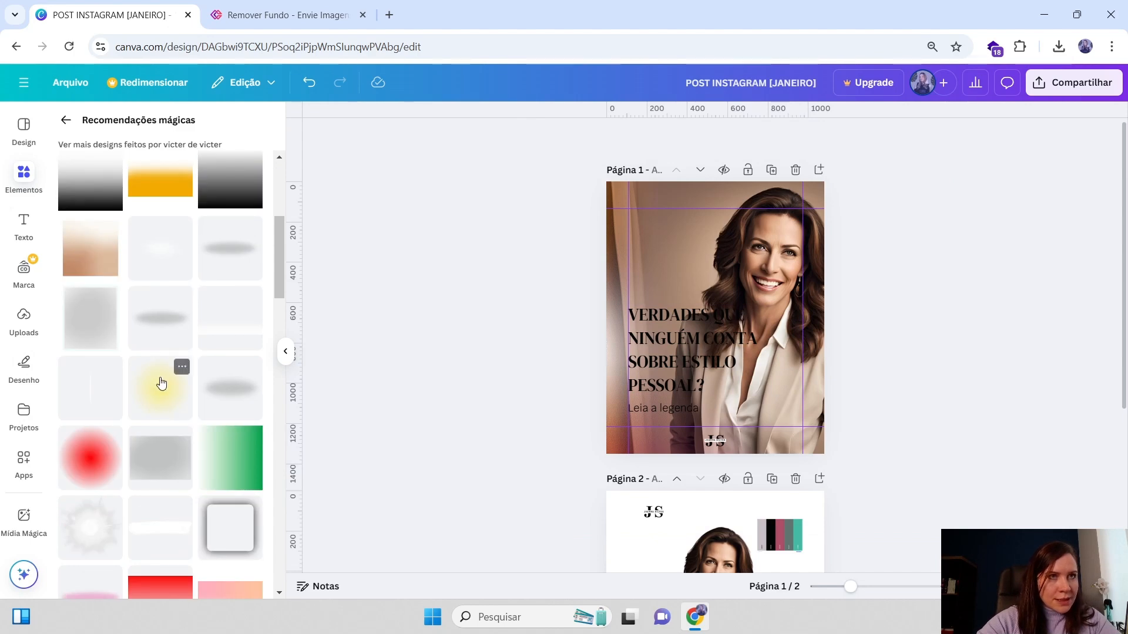
{"action": "scroll", "coordinate": [171, 411], "scroll_direction": "down", "scroll_amount": 5}
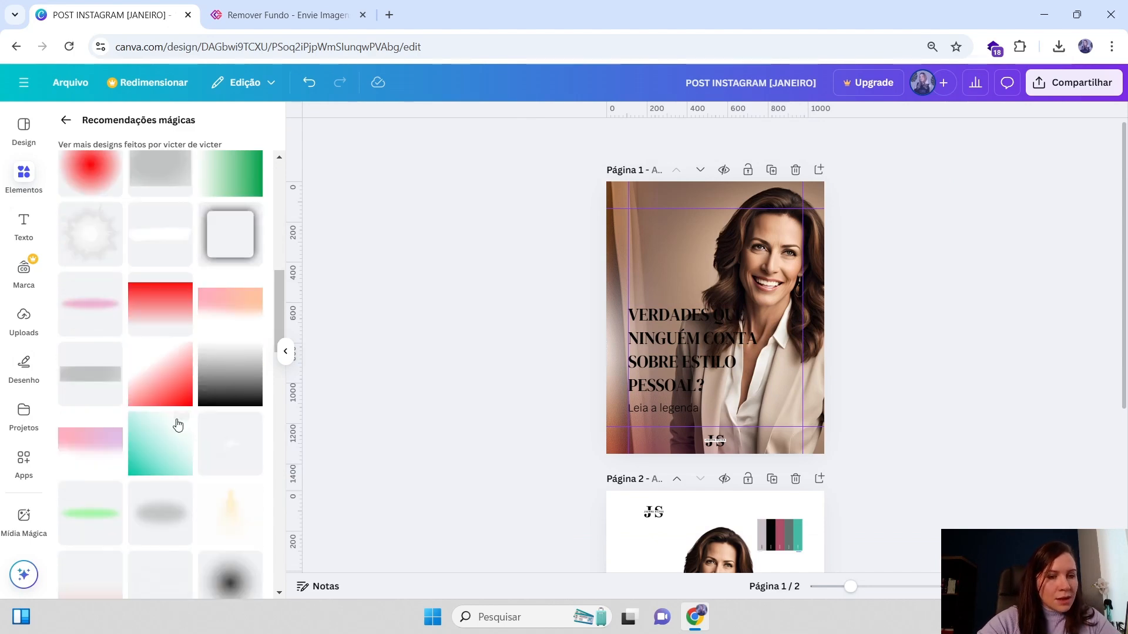
{"action": "scroll", "coordinate": [179, 424], "scroll_direction": "down", "scroll_amount": 6}
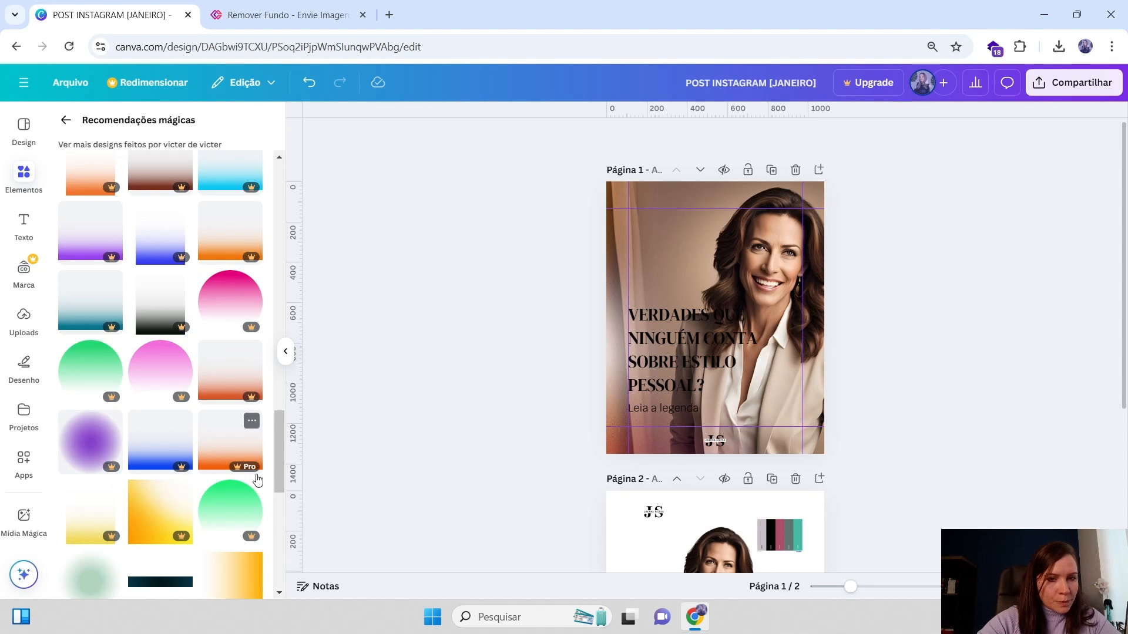
{"action": "left_click_drag", "start_coordinate": [280, 464], "coordinate": [289, 175]}
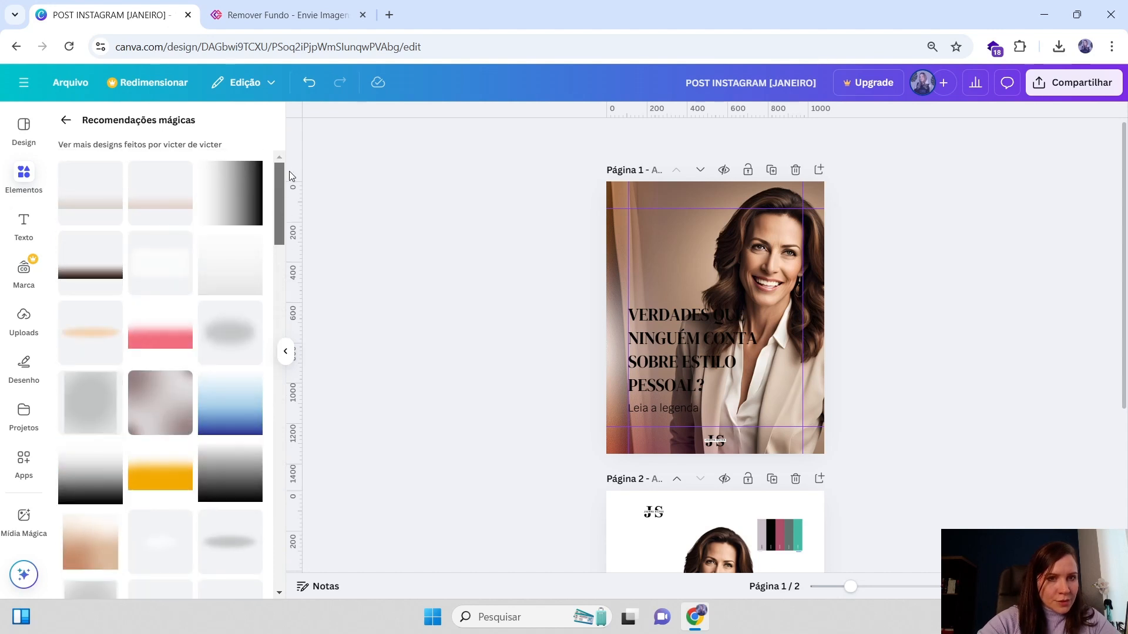
Add a soft beige gradient graphic and stretch it across the lower half of page 1
{"action": "left_click", "coordinate": [155, 200]}
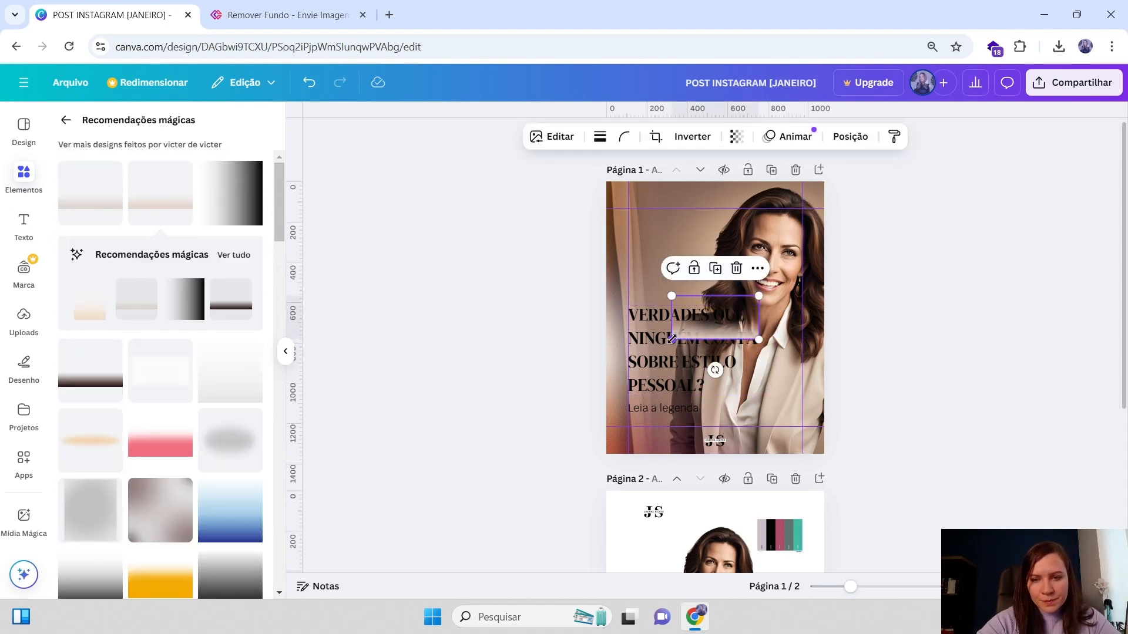
{"action": "left_click_drag", "start_coordinate": [675, 341], "coordinate": [511, 446]}
{"action": "left_click_drag", "start_coordinate": [602, 405], "coordinate": [635, 447]}
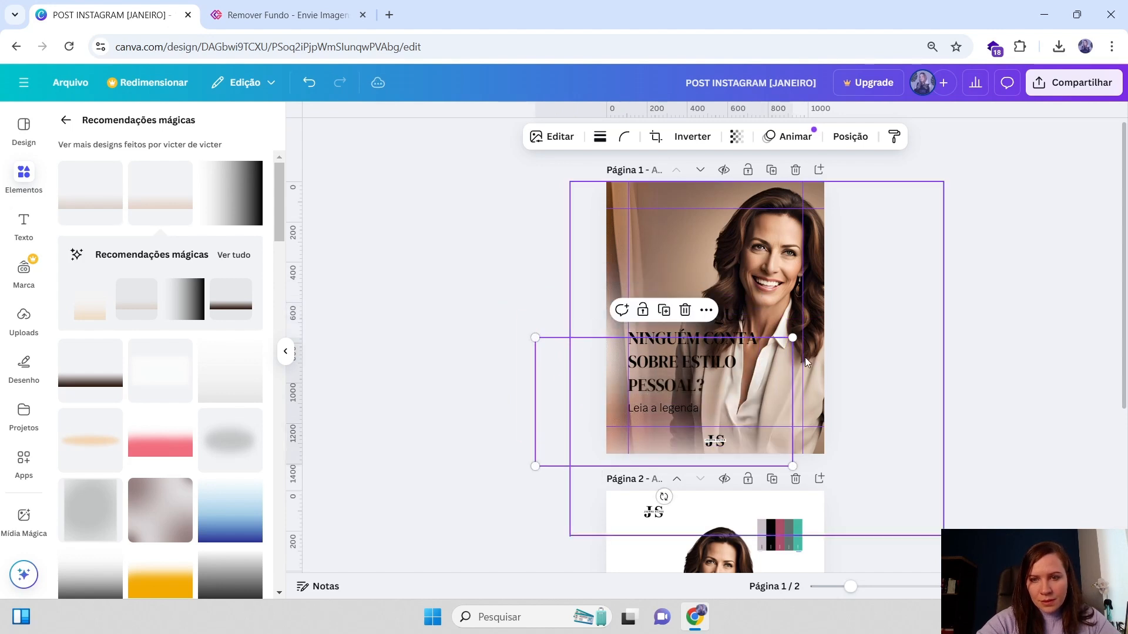
{"action": "left_click_drag", "start_coordinate": [797, 334], "coordinate": [888, 269]}
{"action": "left_click_drag", "start_coordinate": [823, 317], "coordinate": [837, 309]}
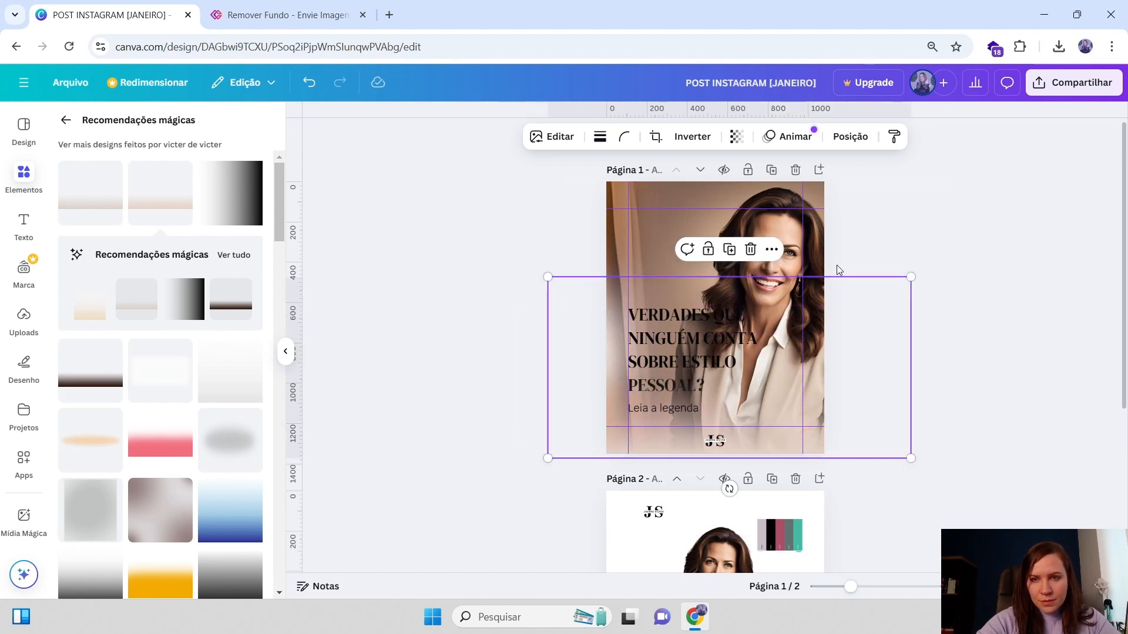
Search the elements library for blur verde and browse the graphics results
{"action": "left_click", "coordinate": [66, 121]}
{"action": "left_click", "coordinate": [113, 125]}
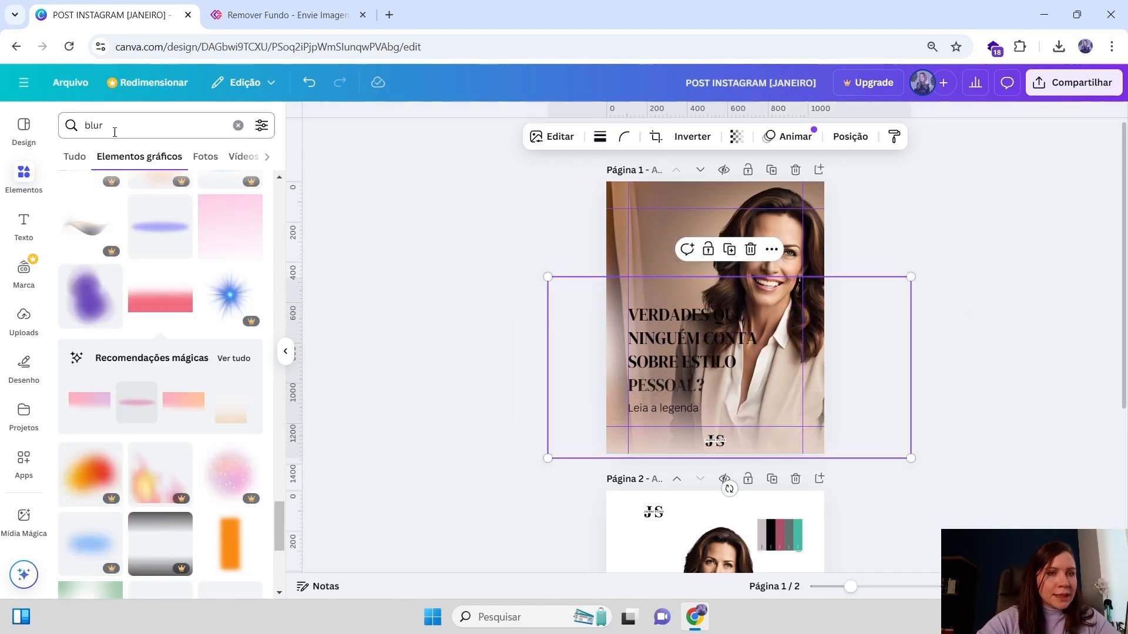
{"action": "type", "text": "verde"}
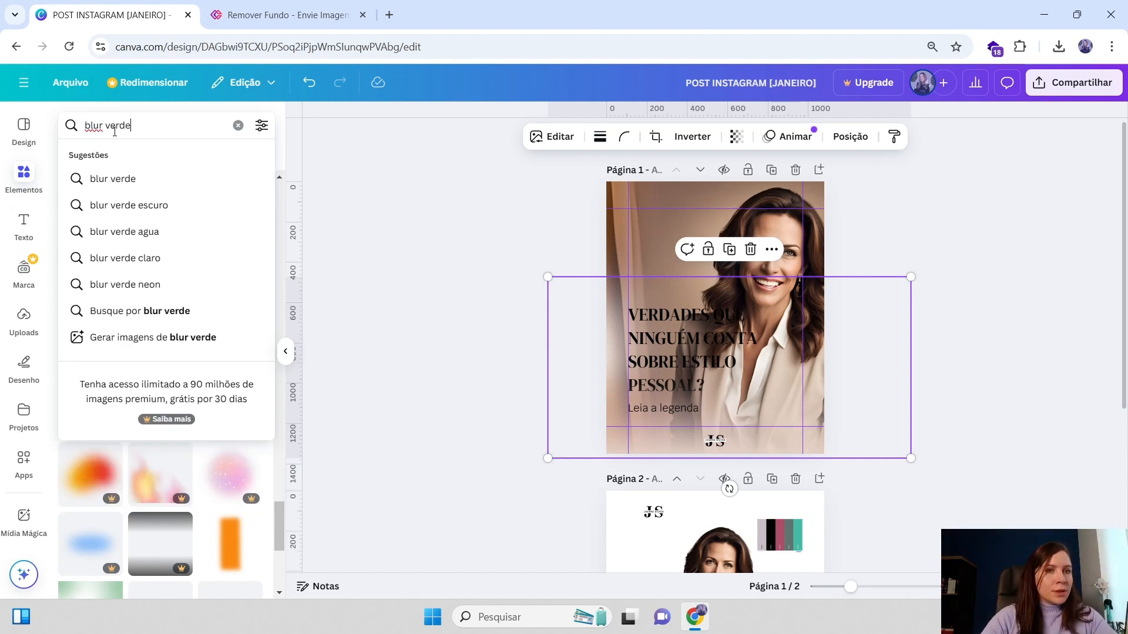
{"action": "key", "text": "Return"}
{"action": "scroll", "coordinate": [245, 458], "scroll_direction": "down", "scroll_amount": 4}
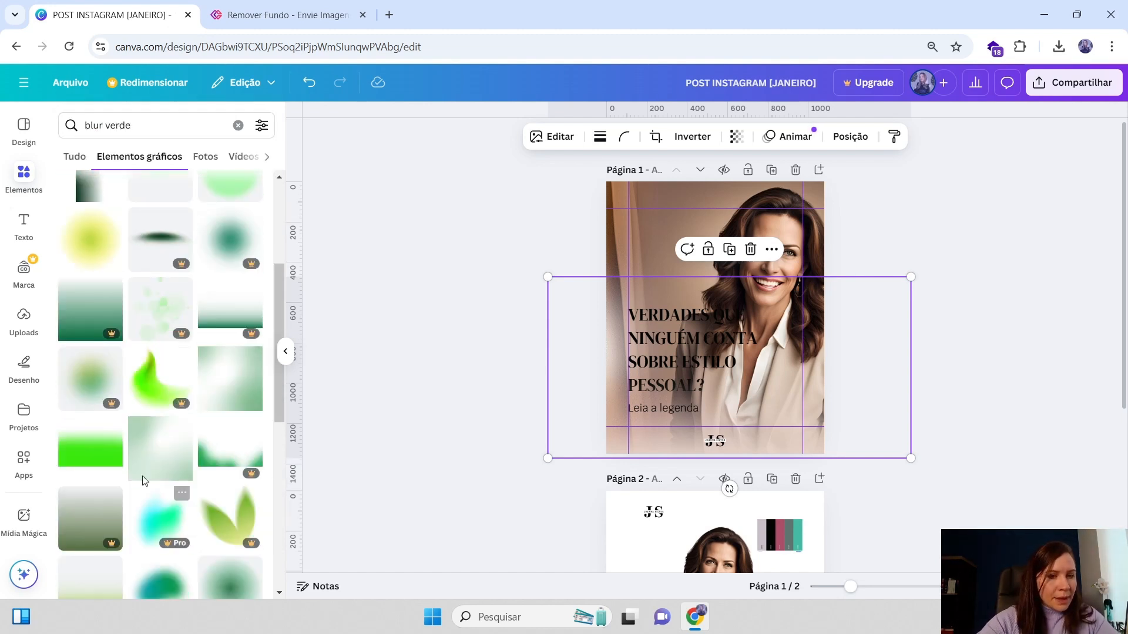
{"action": "scroll", "coordinate": [794, 541], "scroll_direction": "down", "scroll_amount": 1}
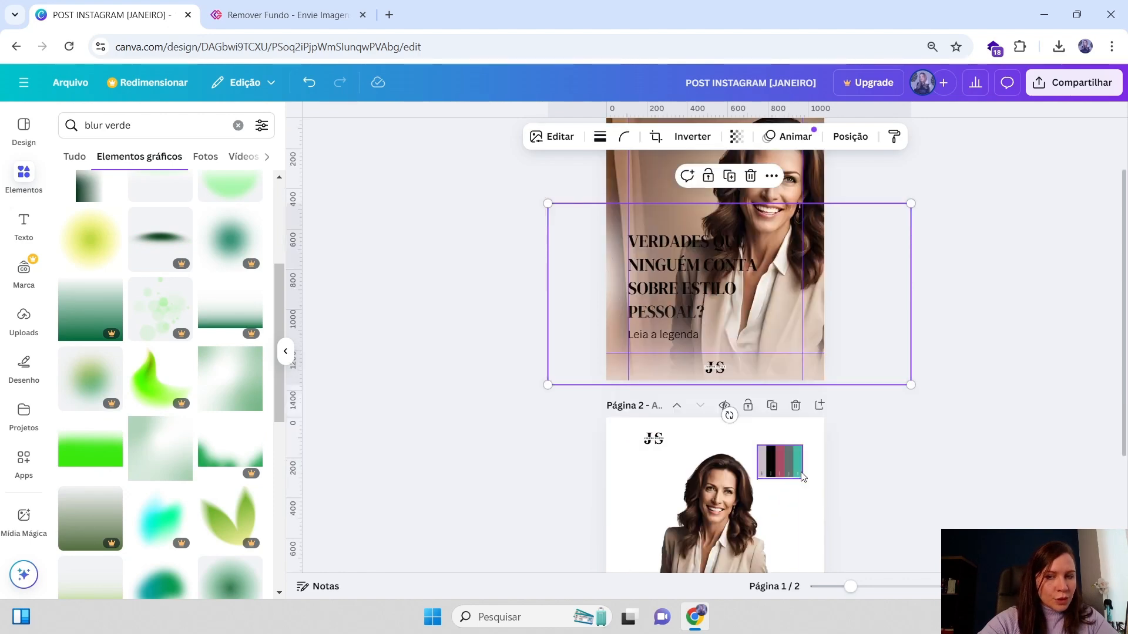
{"action": "scroll", "coordinate": [120, 473], "scroll_direction": "down", "scroll_amount": 10}
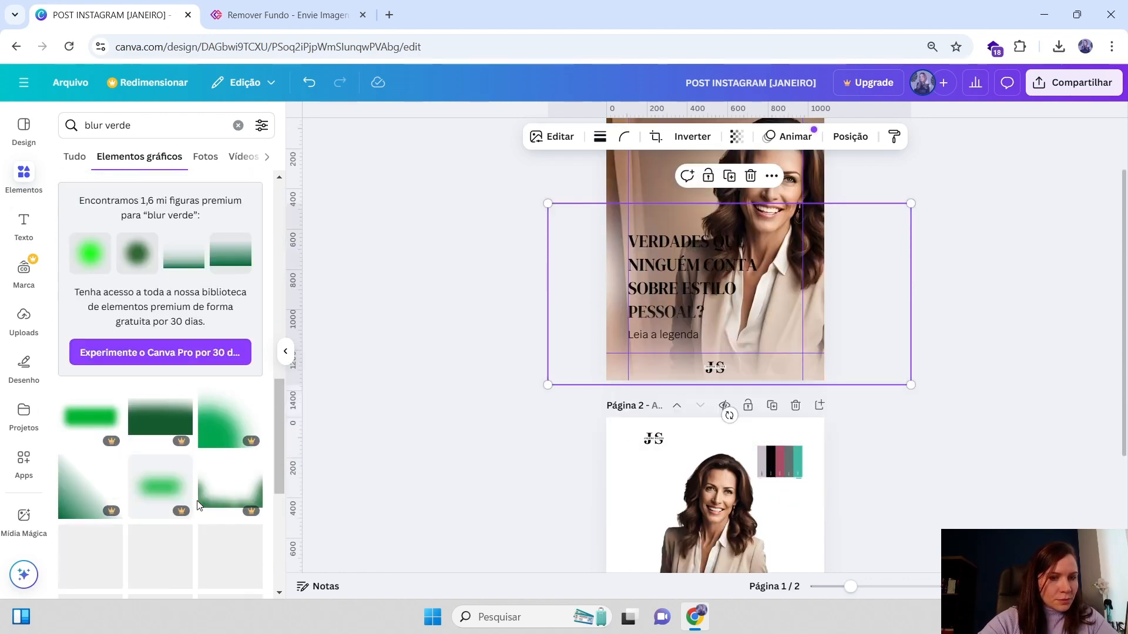
Add a grey blur graphic from the results and stretch it over the lower part of page 1
{"action": "scroll", "coordinate": [176, 459], "scroll_direction": "down", "scroll_amount": 6}
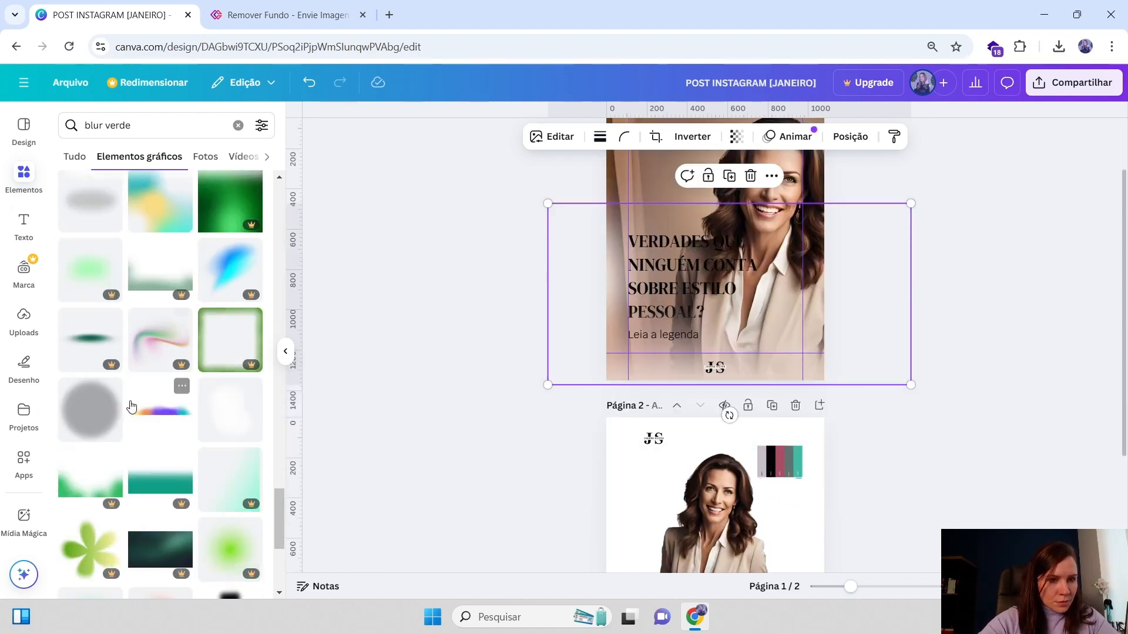
{"action": "left_click", "coordinate": [85, 208]}
{"action": "left_click_drag", "start_coordinate": [732, 259], "coordinate": [783, 360]}
{"action": "scroll", "coordinate": [188, 341], "scroll_direction": "up", "scroll_amount": 1}
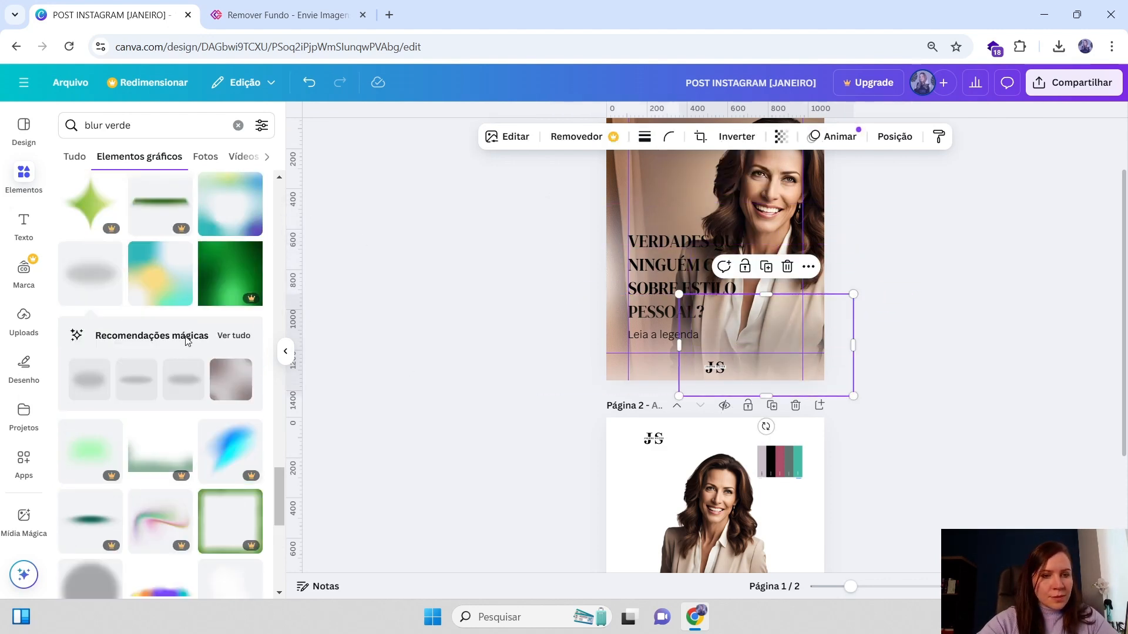
Search the elements library for blur cinza
{"action": "double_click", "coordinate": [107, 125]}
{"action": "type", "text": "c"}
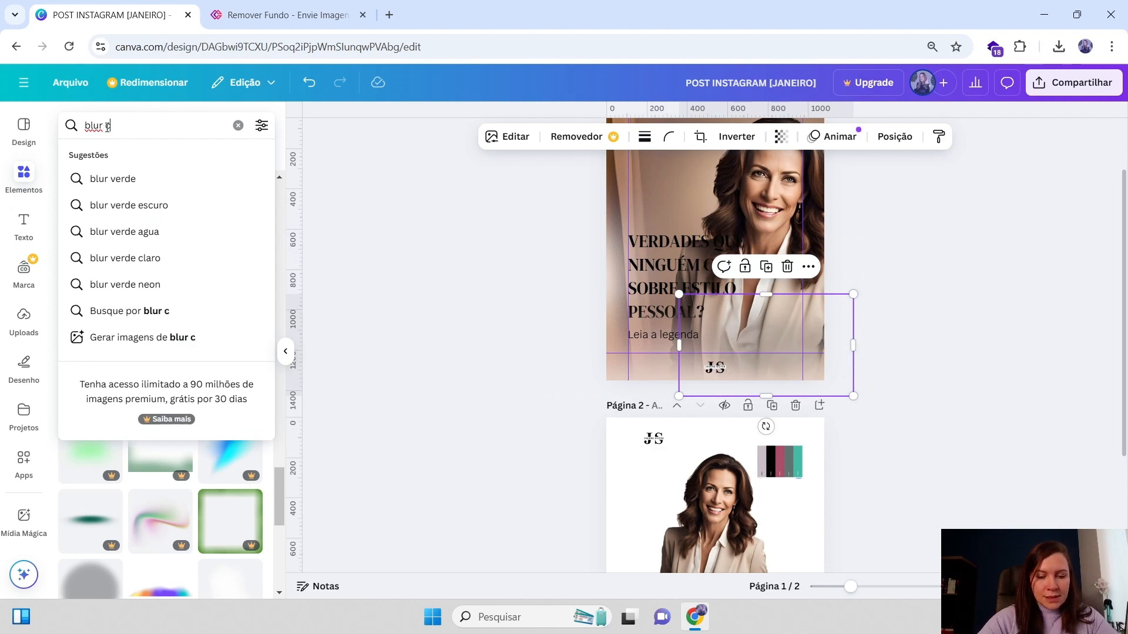
{"action": "type", "text": "inza"}
{"action": "key", "text": "Return"}
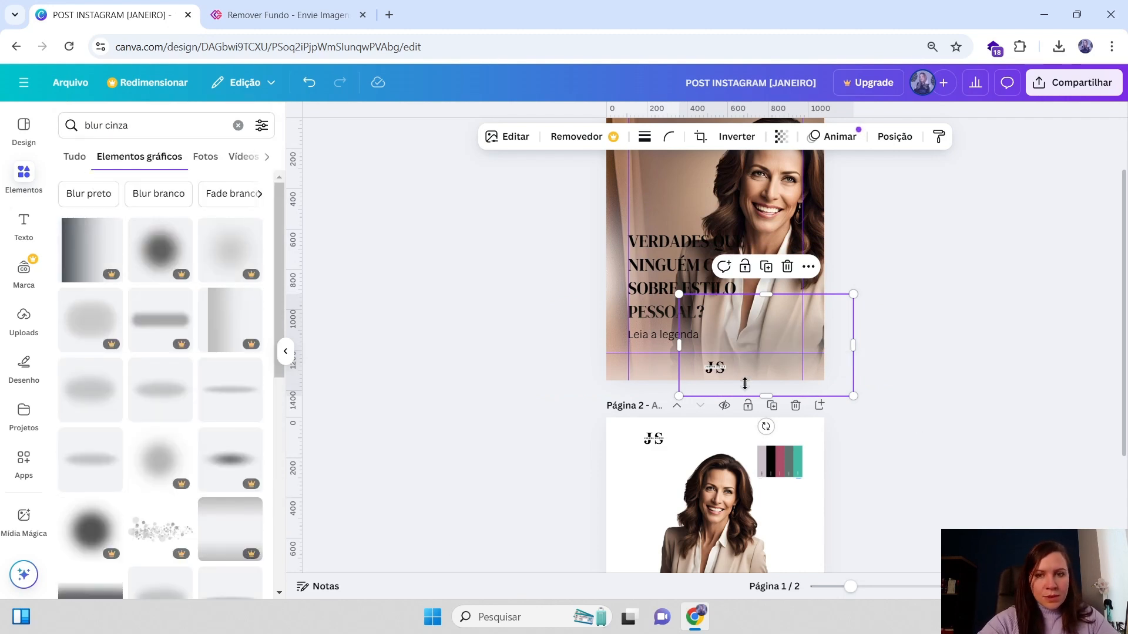
Move the grey blur graphic toward the lower left corner of page 1
{"action": "left_click_drag", "start_coordinate": [767, 340], "coordinate": [658, 356]}
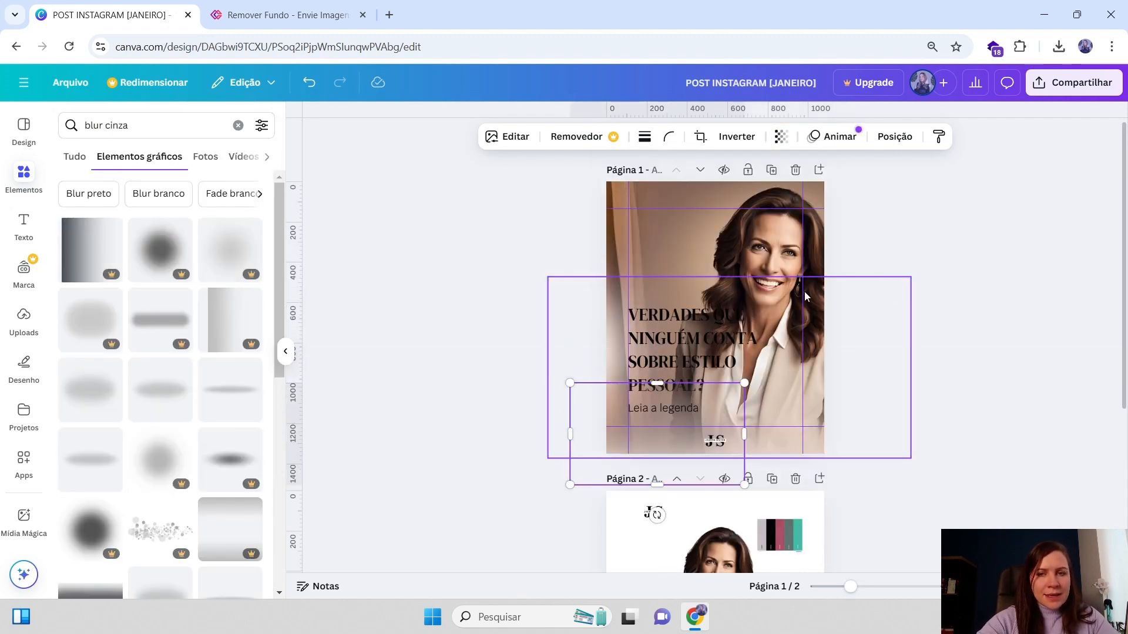
{"action": "scroll", "coordinate": [658, 355], "scroll_direction": "up", "scroll_amount": 2}
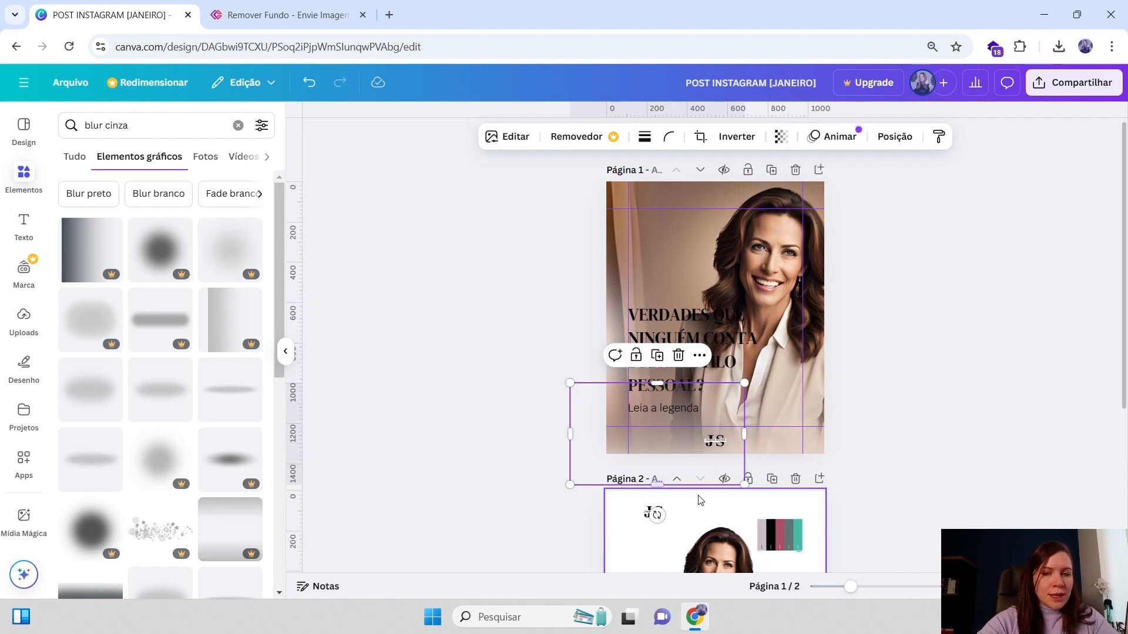
{"action": "left_click_drag", "start_coordinate": [667, 434], "coordinate": [675, 434]}
{"action": "left_click", "coordinate": [682, 353]}
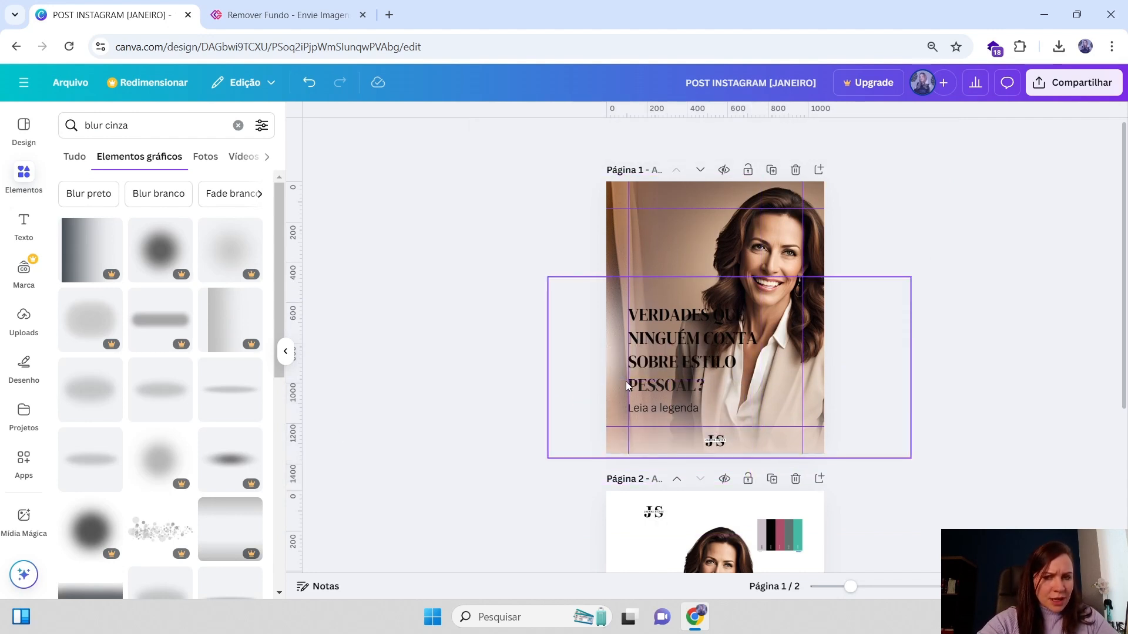
Delete the grey blur graphic and the gradient overlay from page 1
{"action": "left_click", "coordinate": [789, 427]}
{"action": "key", "text": "Delete"}
{"action": "left_click", "coordinate": [796, 433]}
{"action": "key", "text": "Delete"}
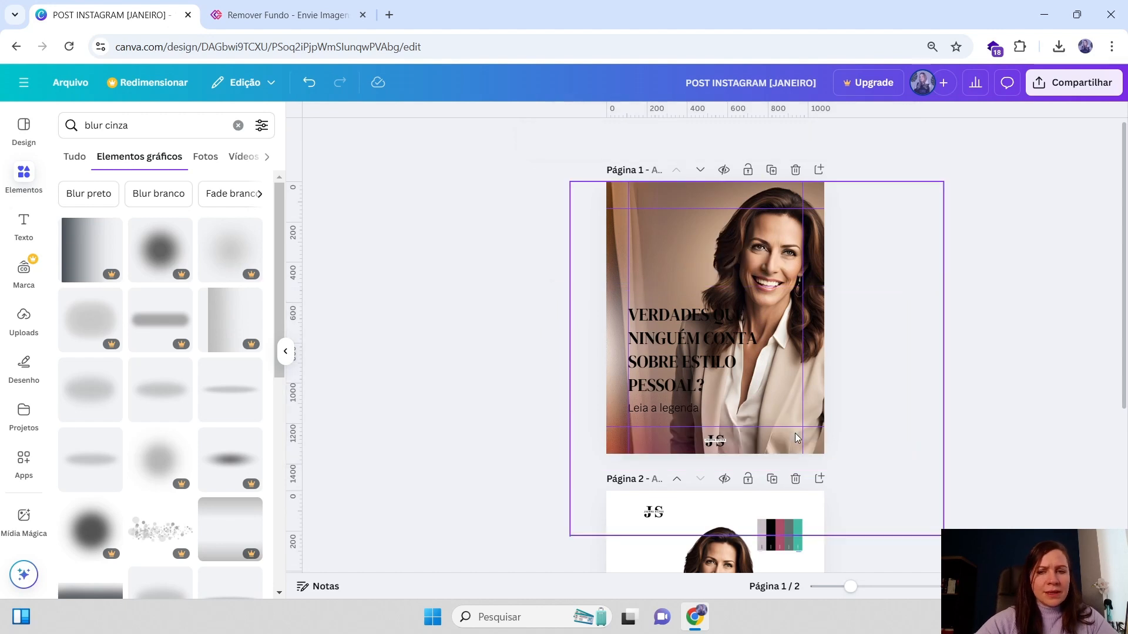
Browse the blur cinza graphics results for a suitable soft blur
{"action": "scroll", "coordinate": [164, 438], "scroll_direction": "down", "scroll_amount": 4}
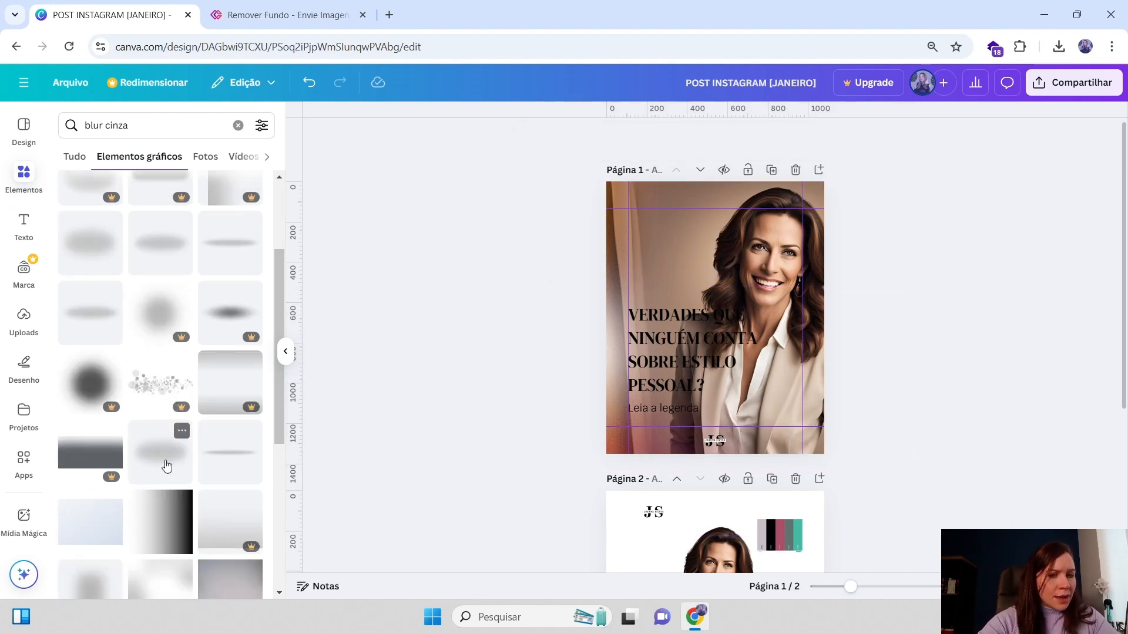
{"action": "scroll", "coordinate": [168, 459], "scroll_direction": "down", "scroll_amount": 4}
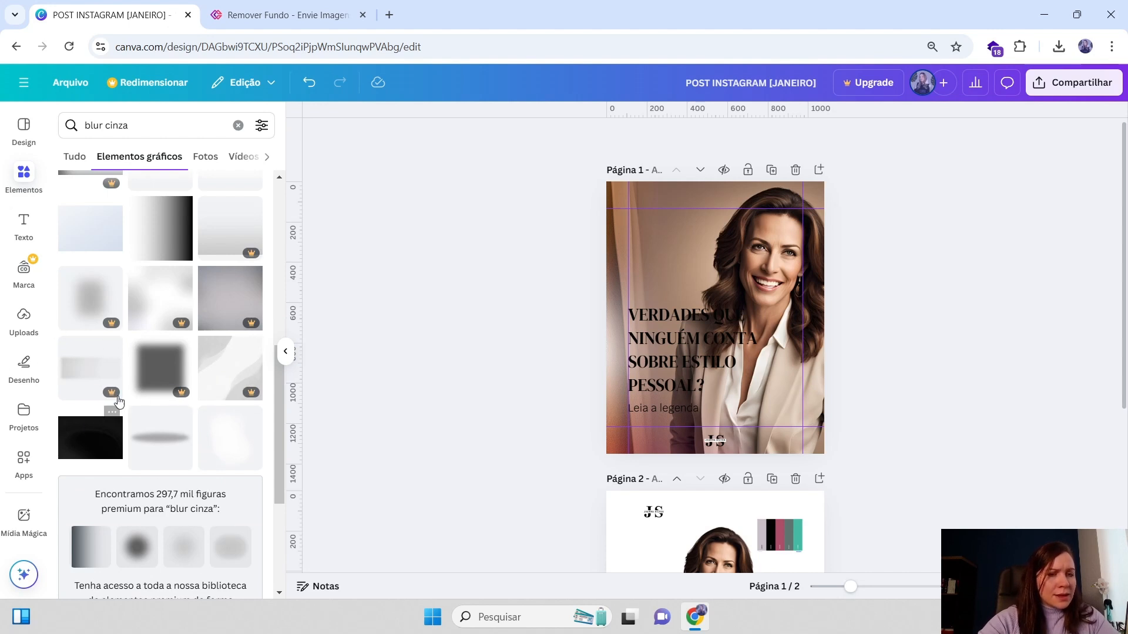
{"action": "scroll", "coordinate": [118, 401], "scroll_direction": "up", "scroll_amount": 3}
{"action": "scroll", "coordinate": [227, 315], "scroll_direction": "up", "scroll_amount": 3}
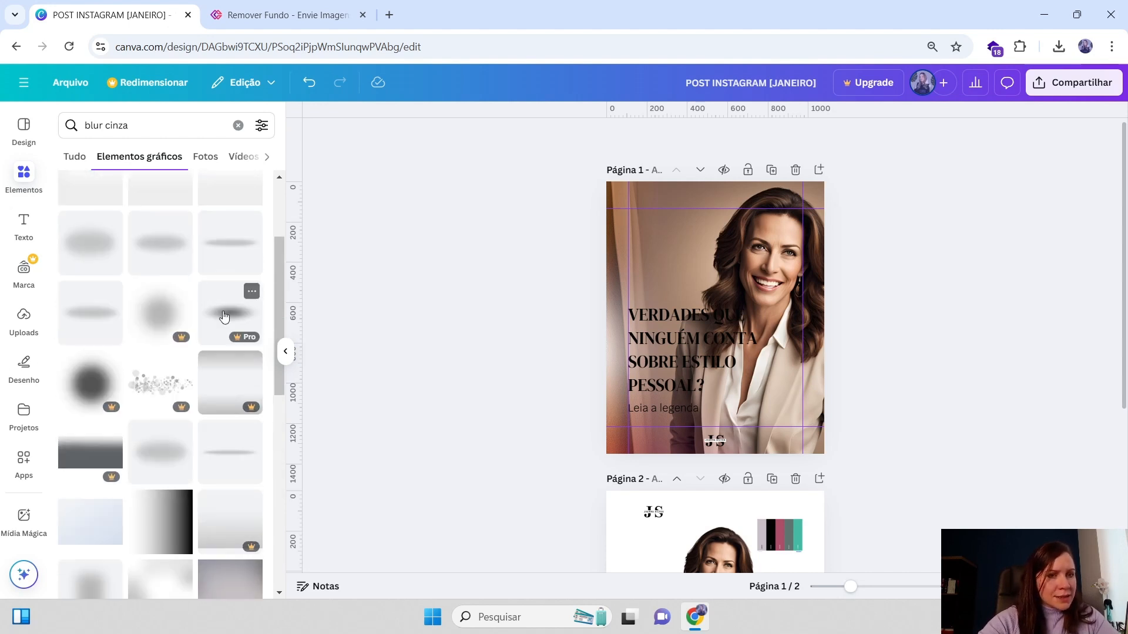
{"action": "scroll", "coordinate": [219, 316], "scroll_direction": "up", "scroll_amount": 3}
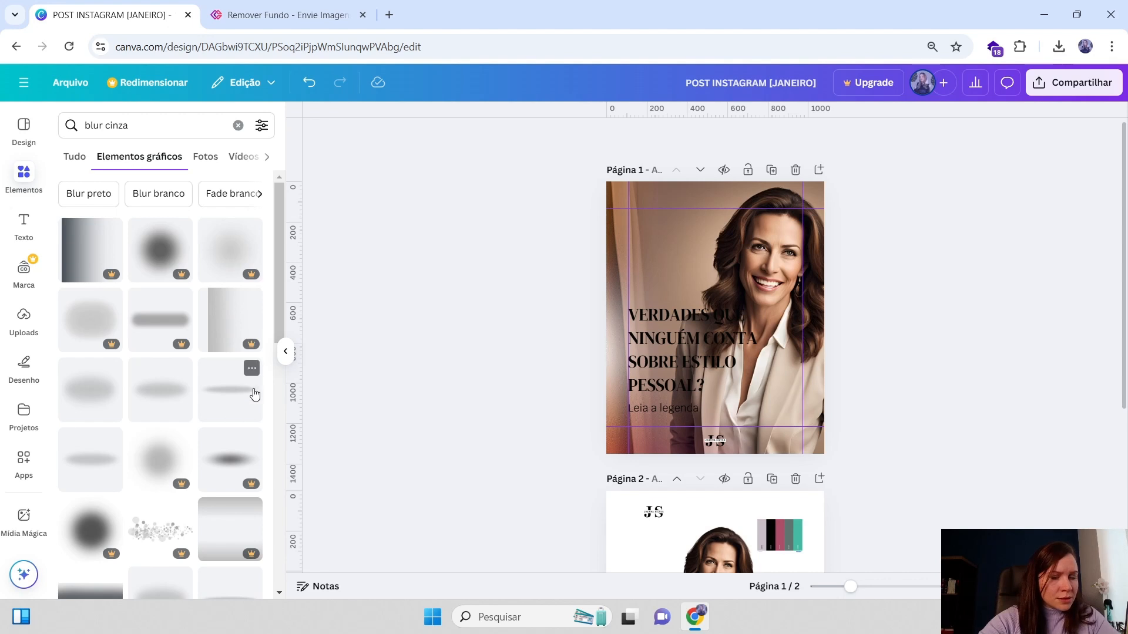
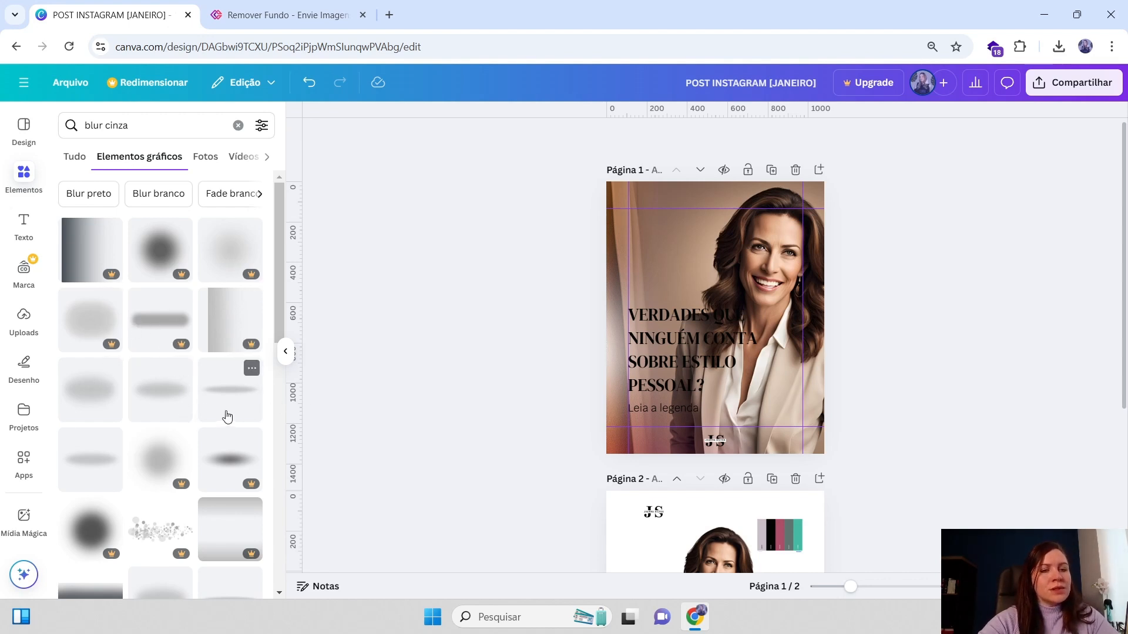
Scroll further through the grey blur graphics looking for an alternative effect
{"action": "scroll", "coordinate": [228, 416], "scroll_direction": "down", "scroll_amount": 10}
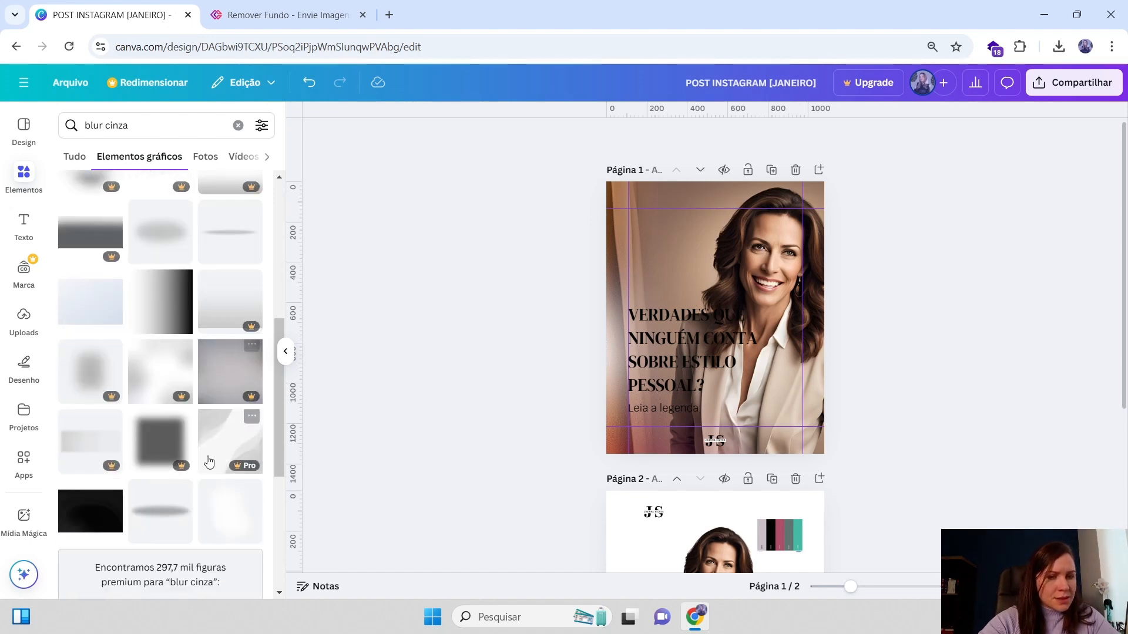
{"action": "scroll", "coordinate": [249, 442], "scroll_direction": "down", "scroll_amount": 8}
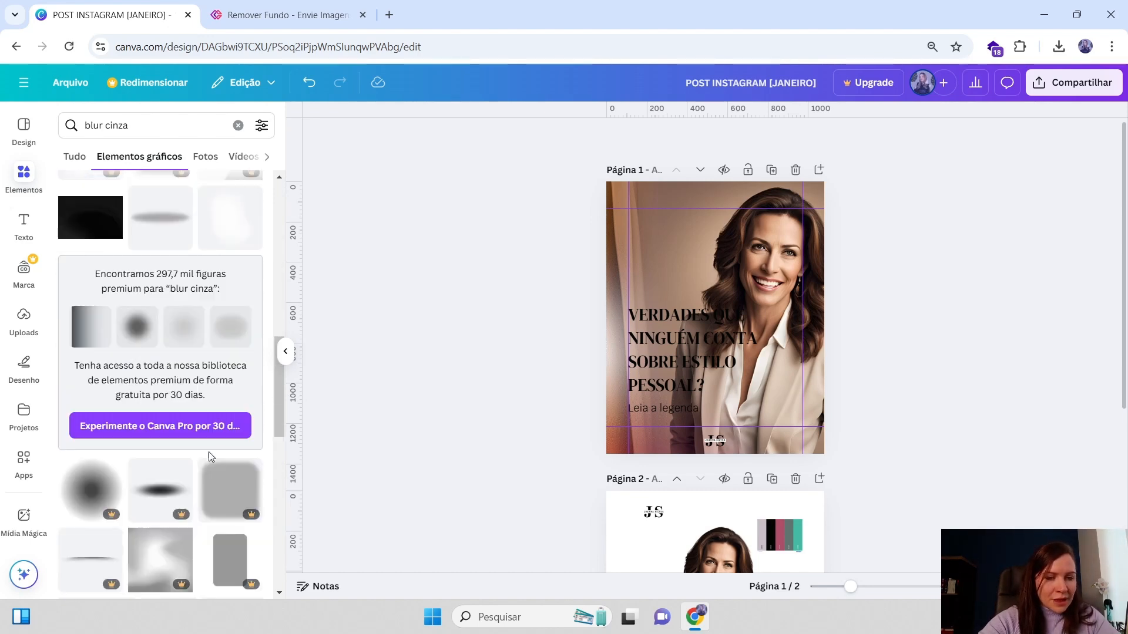
{"action": "scroll", "coordinate": [172, 426], "scroll_direction": "down", "scroll_amount": 2}
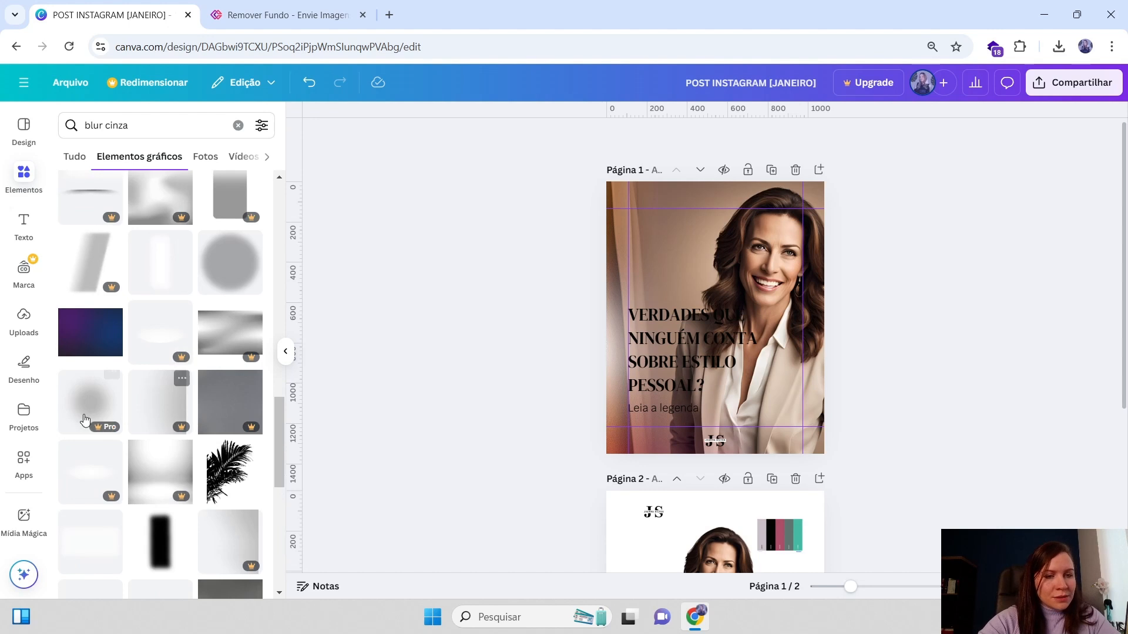
{"action": "scroll", "coordinate": [183, 444], "scroll_direction": "down", "scroll_amount": 2}
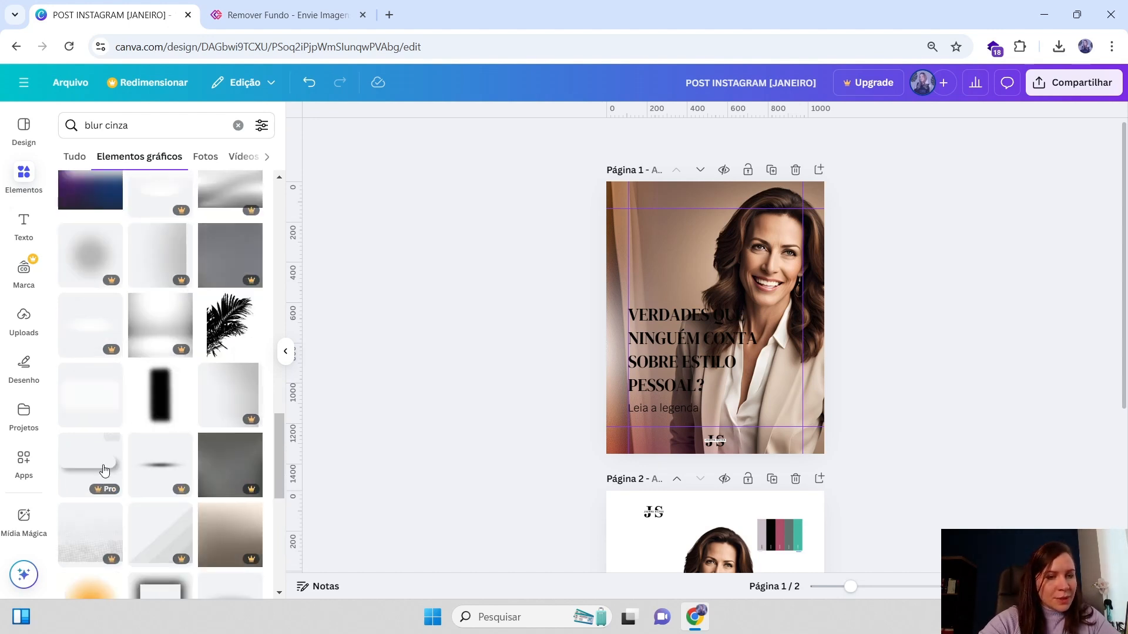
{"action": "scroll", "coordinate": [166, 461], "scroll_direction": "down", "scroll_amount": 2}
{"action": "scroll", "coordinate": [164, 461], "scroll_direction": "down", "scroll_amount": 2}
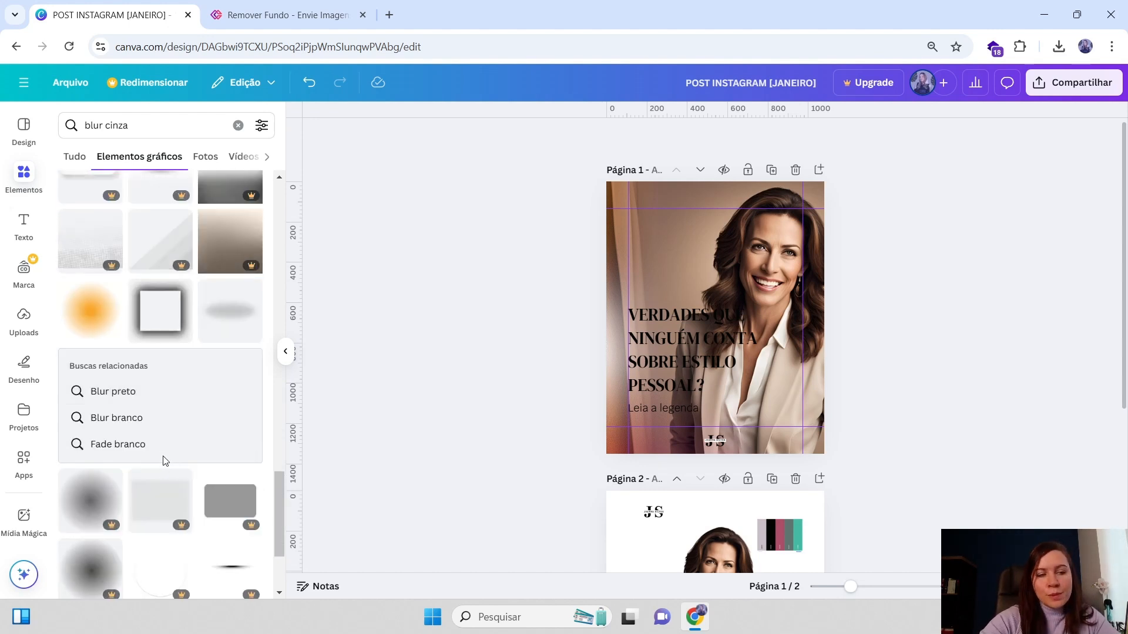
{"action": "scroll", "coordinate": [168, 459], "scroll_direction": "down", "scroll_amount": 4}
{"action": "scroll", "coordinate": [231, 384], "scroll_direction": "down", "scroll_amount": 8}
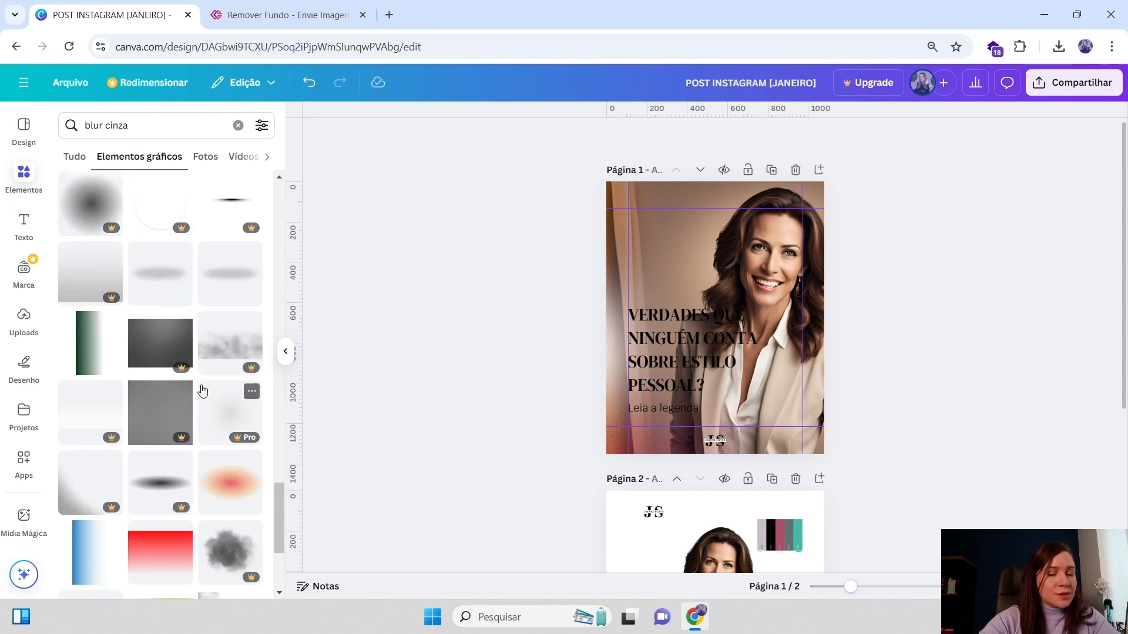
{"action": "scroll", "coordinate": [164, 435], "scroll_direction": "down", "scroll_amount": 7}
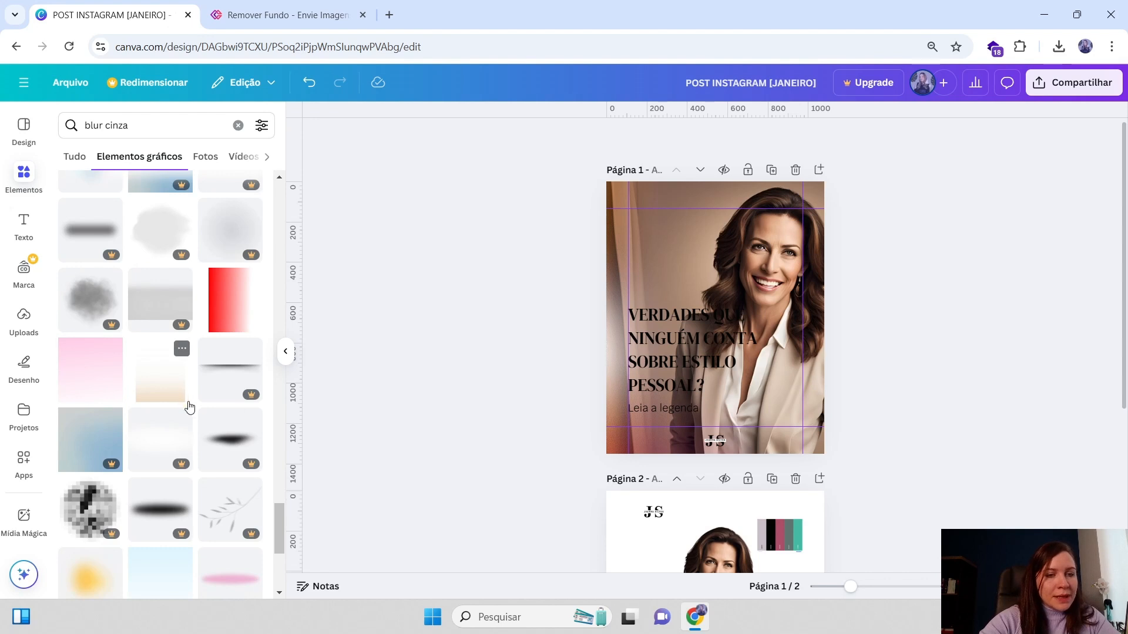
{"action": "scroll", "coordinate": [165, 391], "scroll_direction": "up", "scroll_amount": 4}
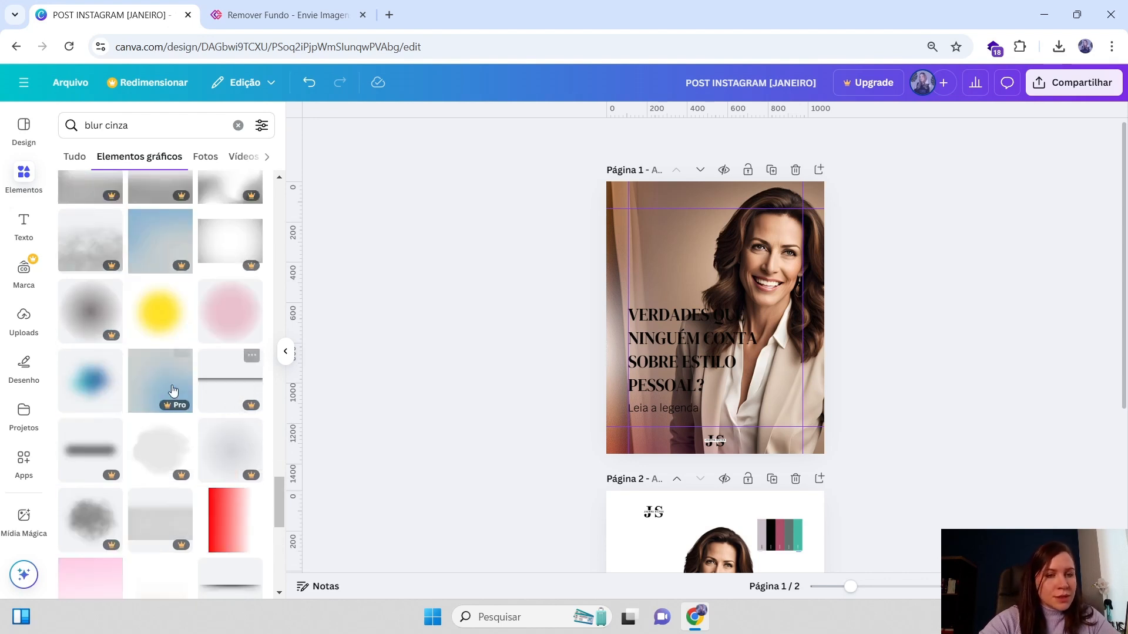
{"action": "scroll", "coordinate": [219, 344], "scroll_direction": "up", "scroll_amount": 5}
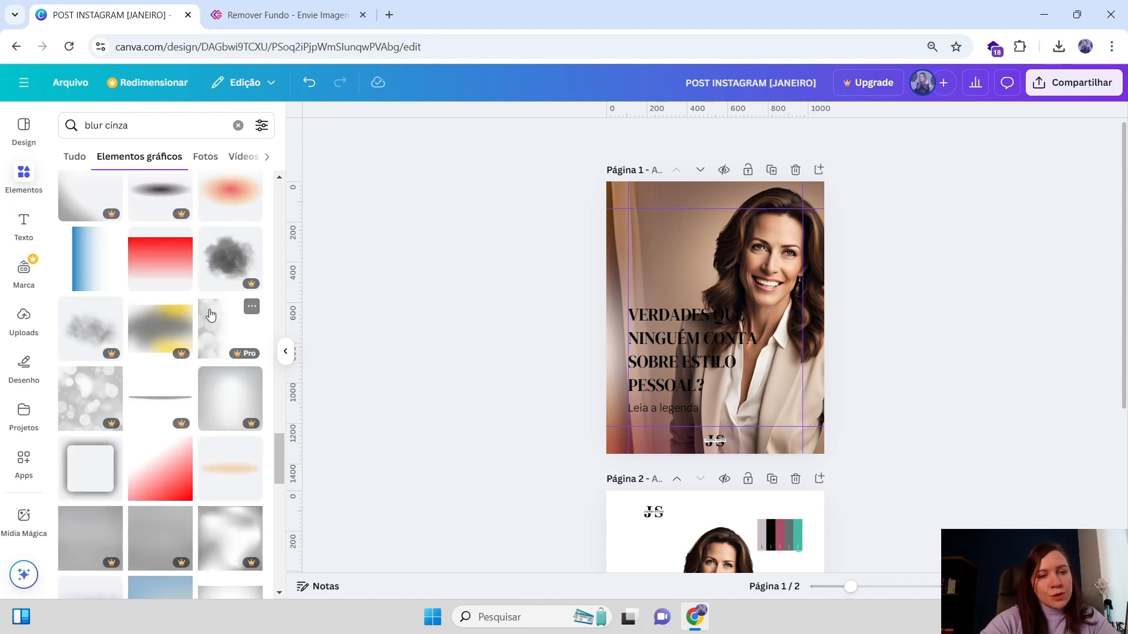
{"action": "scroll", "coordinate": [209, 347], "scroll_direction": "up", "scroll_amount": 1}
{"action": "scroll", "coordinate": [209, 347], "scroll_direction": "up", "scroll_amount": 4}
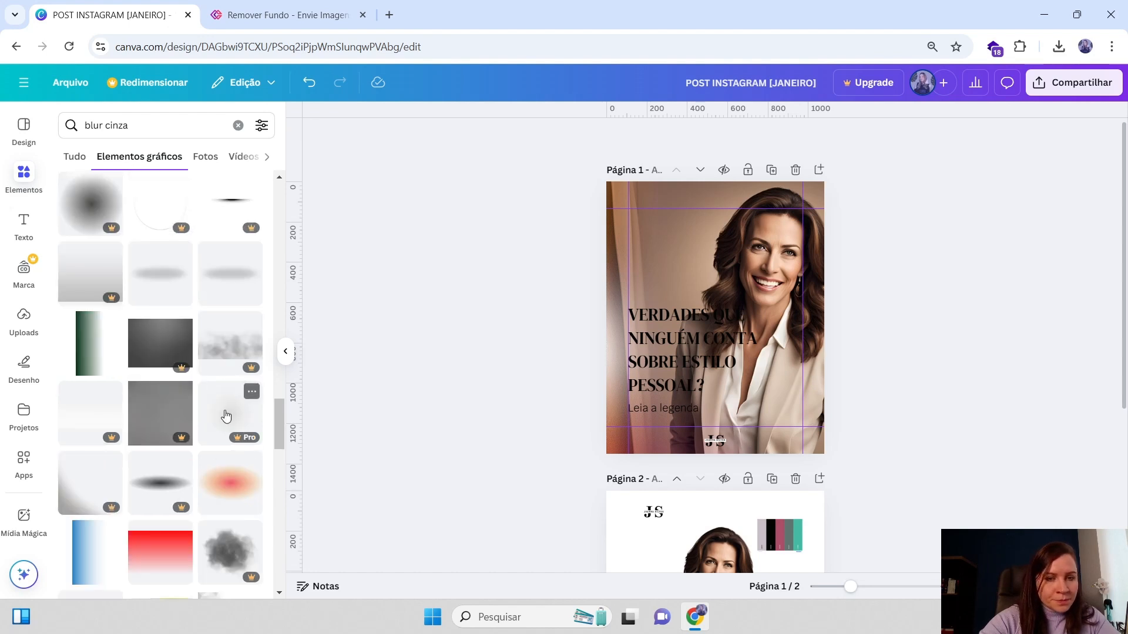
{"action": "scroll", "coordinate": [176, 400], "scroll_direction": "up", "scroll_amount": 8}
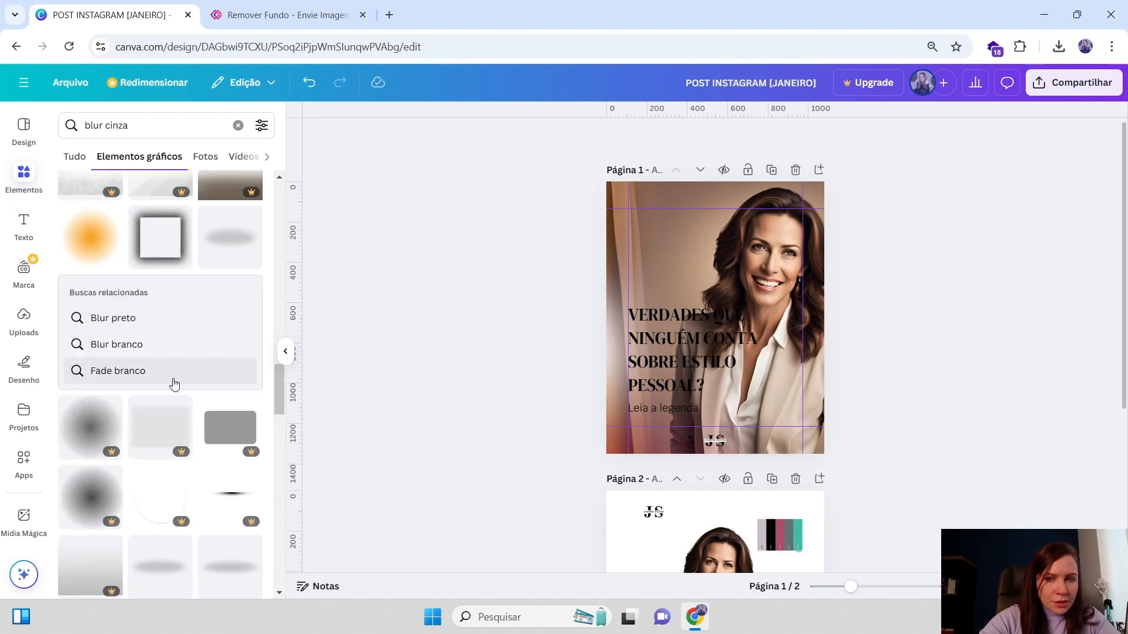
{"action": "scroll", "coordinate": [180, 381], "scroll_direction": "up", "scroll_amount": 5}
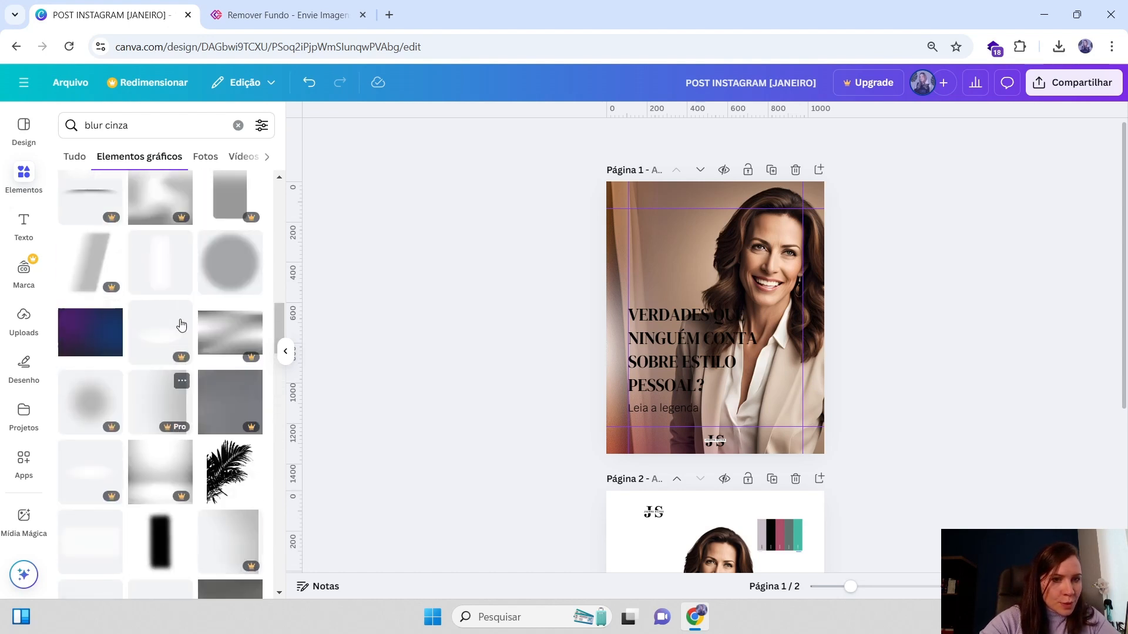
{"action": "scroll", "coordinate": [182, 334], "scroll_direction": "up", "scroll_amount": 1}
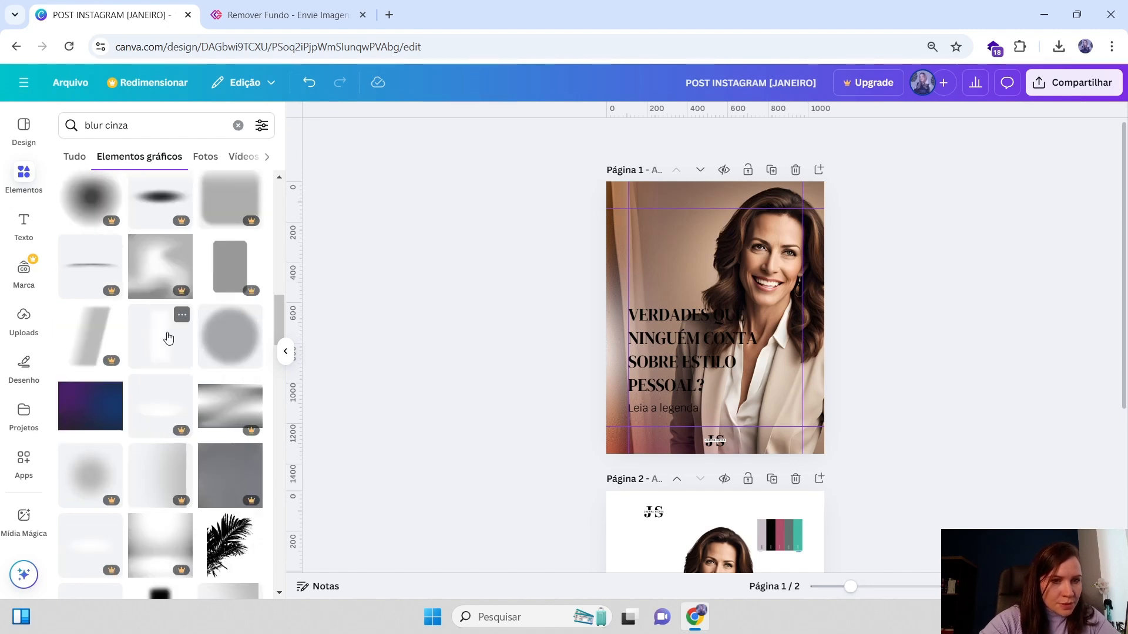
{"action": "scroll", "coordinate": [168, 338], "scroll_direction": "up", "scroll_amount": 3}
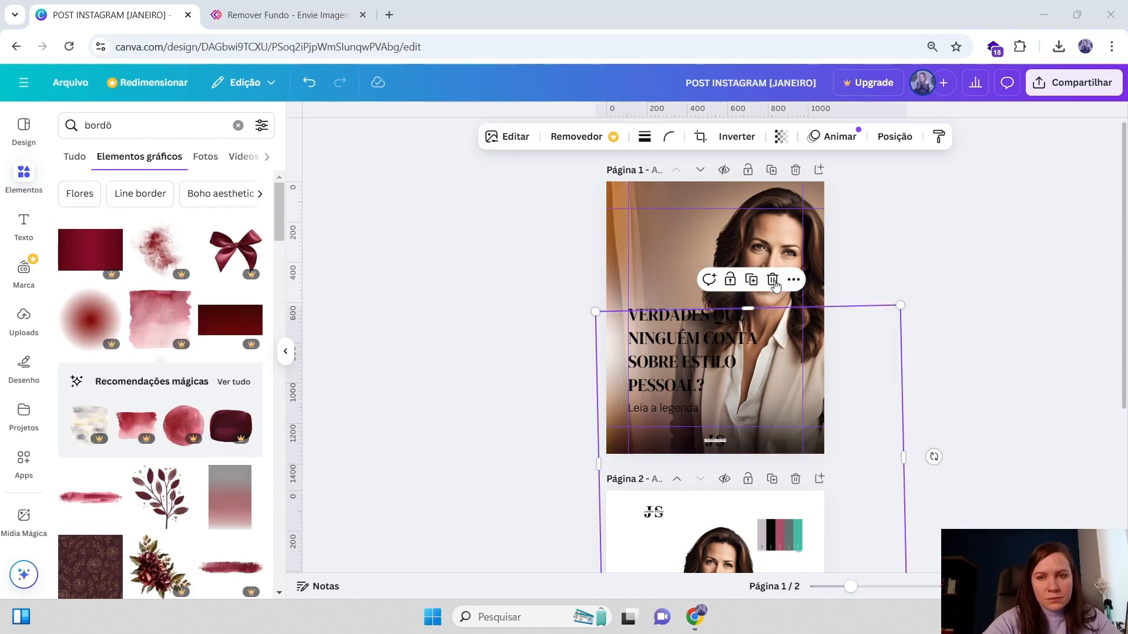
Search the elements library for blur preto
{"action": "left_click", "coordinate": [86, 126]}
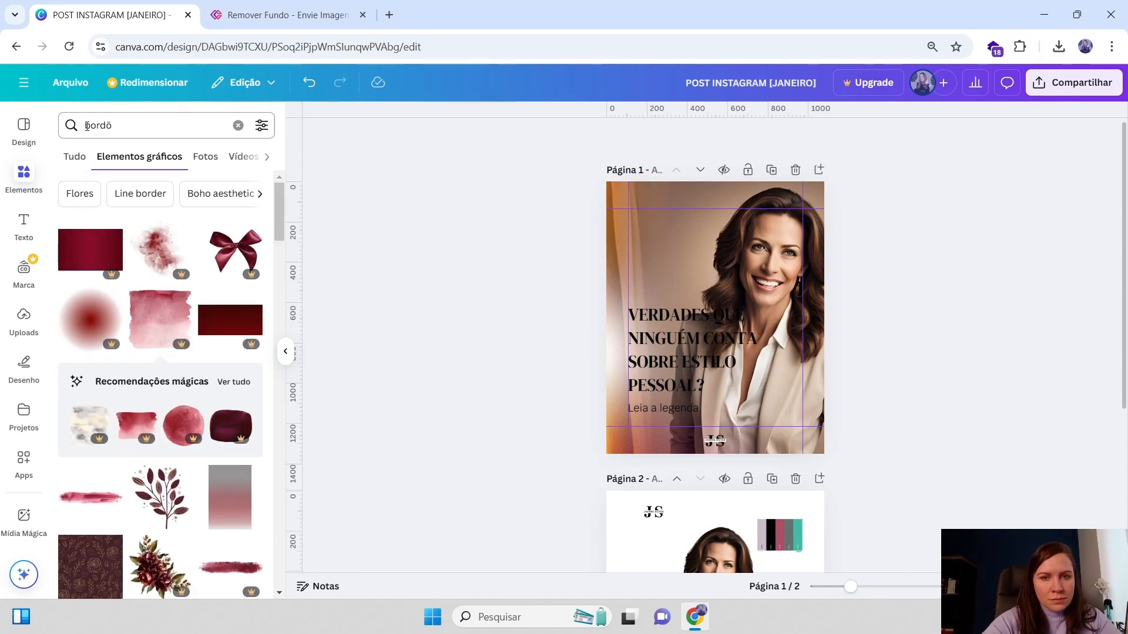
{"action": "left_click", "coordinate": [146, 130]}
{"action": "type", "text": "bl"}
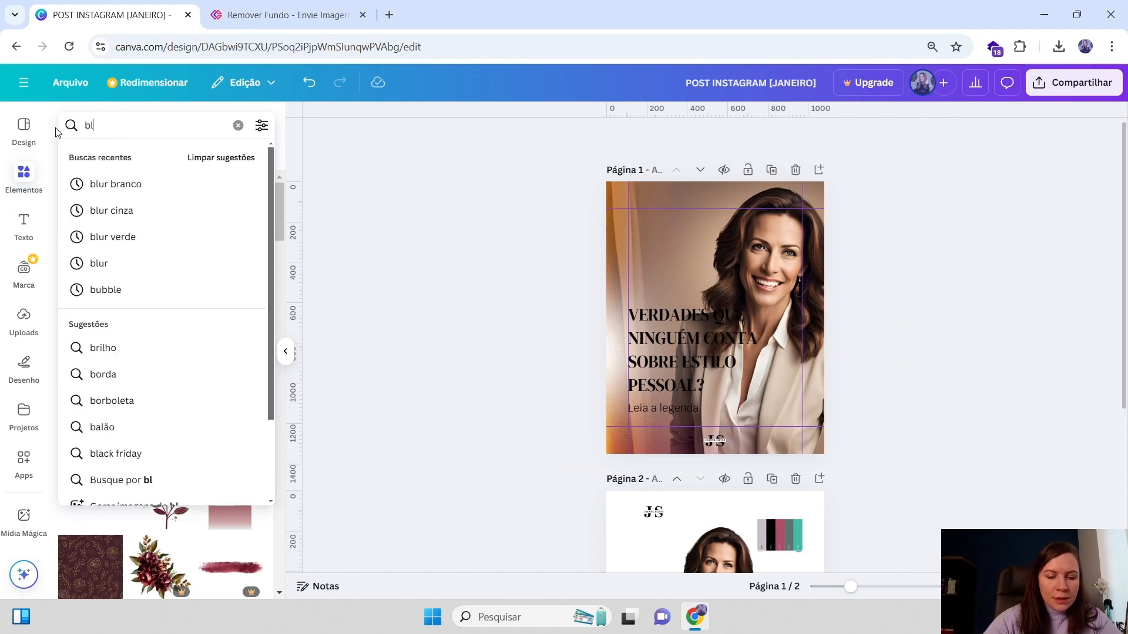
{"action": "type", "text": "ur preto"}
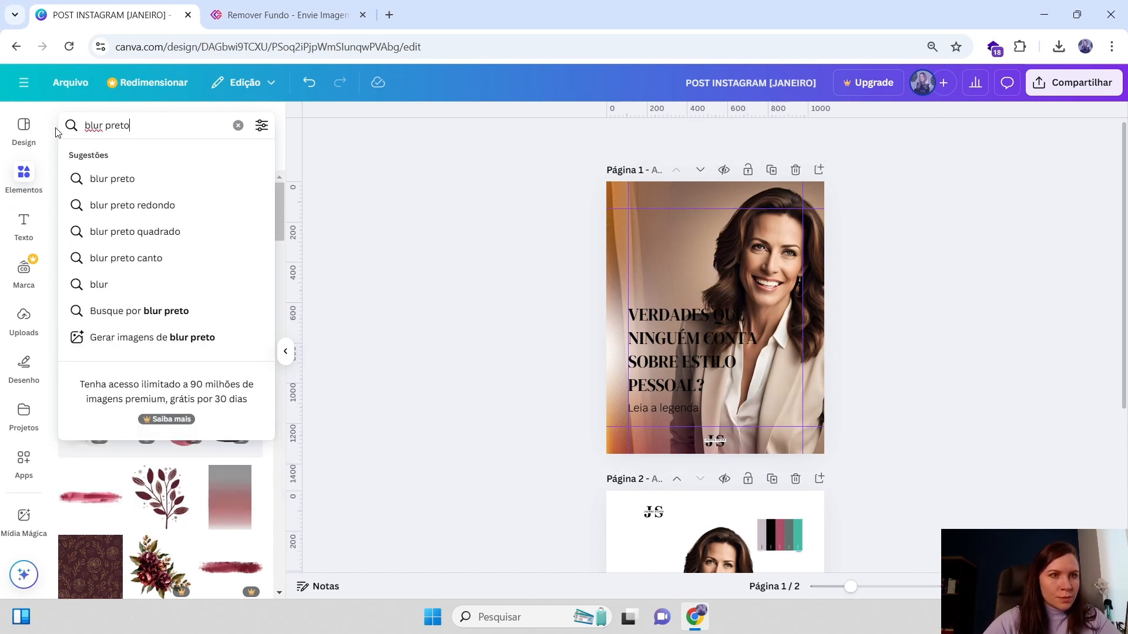
{"action": "key", "text": "Return"}
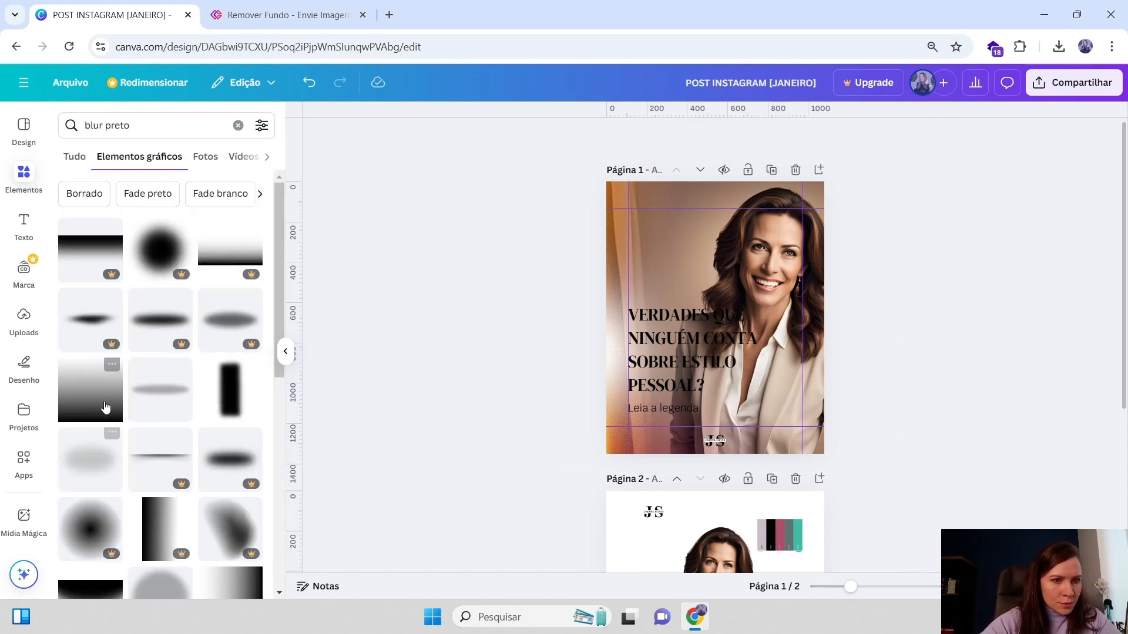
Add the black gradient graphic to page 1 and stretch it across the page
{"action": "left_click", "coordinate": [105, 406]}
{"action": "left_click_drag", "start_coordinate": [745, 361], "coordinate": [808, 367]}
{"action": "left_click_drag", "start_coordinate": [837, 281], "coordinate": [926, 198]}
{"action": "left_click", "coordinate": [859, 247]}
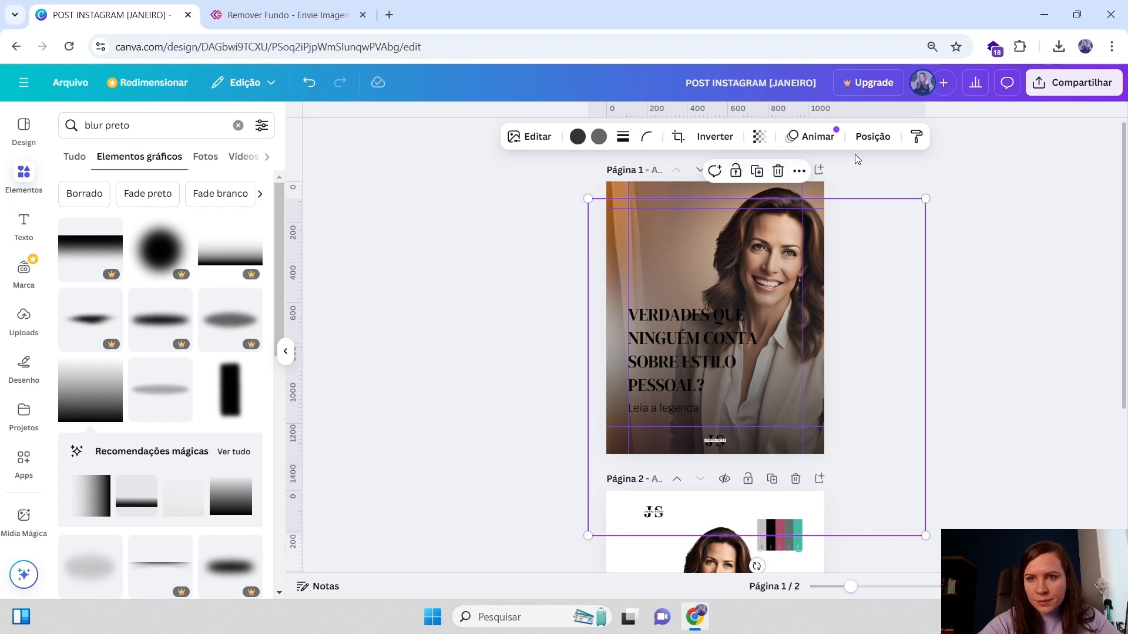
Check the layer order, then stretch the black gradient further past page 1's upper right corner
{"action": "left_click", "coordinate": [874, 141]}
{"action": "left_click", "coordinate": [221, 154]}
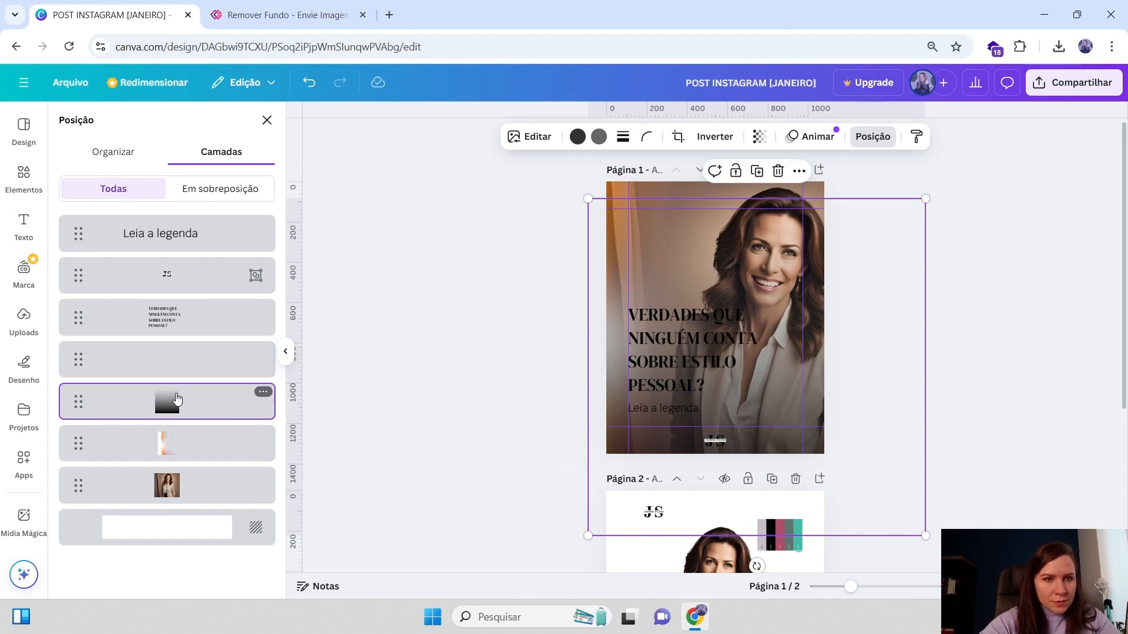
{"action": "left_click", "coordinate": [271, 307]}
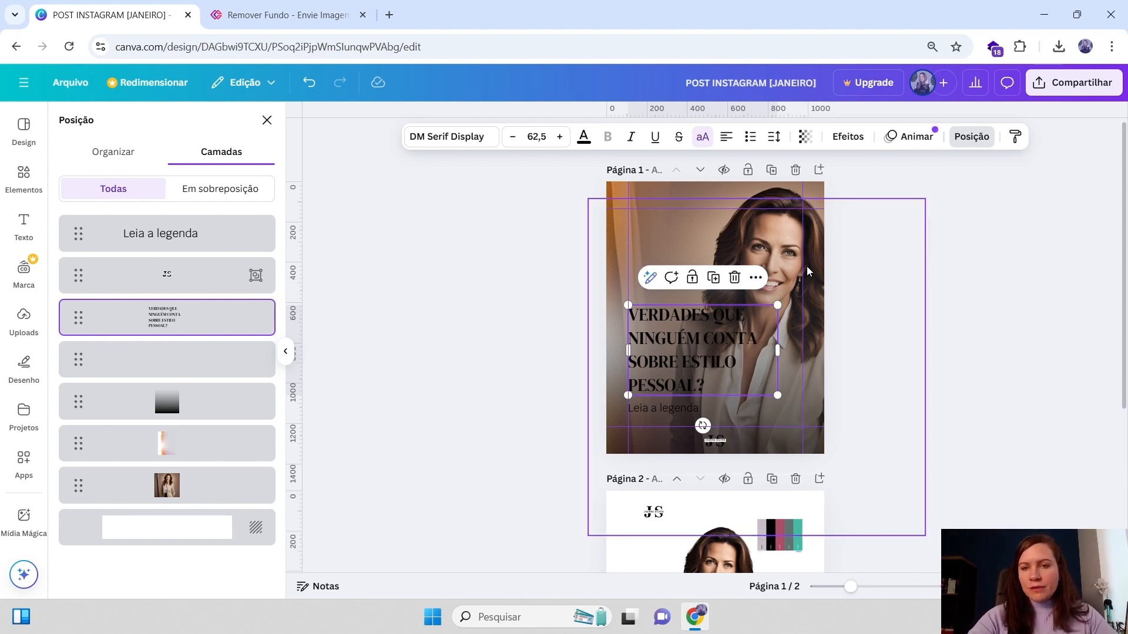
{"action": "left_click", "coordinate": [872, 242]}
{"action": "left_click_drag", "start_coordinate": [927, 199], "coordinate": [952, 176]}
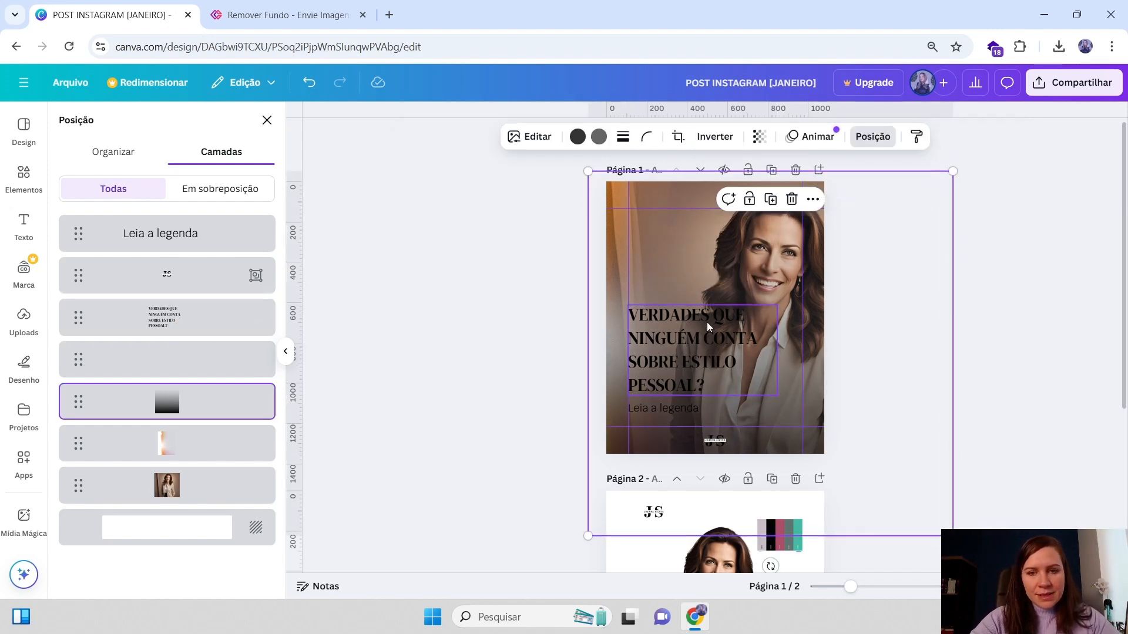
Open the headline's text colour options and bring the colour palette graphic from page 2 onto page 1
{"action": "left_click", "coordinate": [662, 344]}
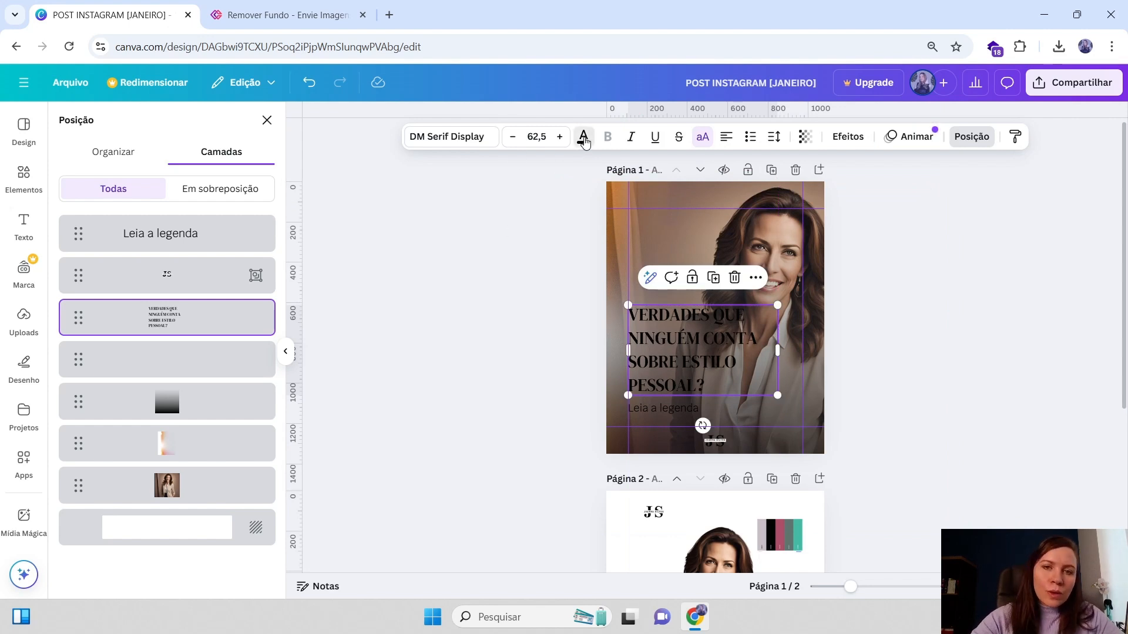
{"action": "left_click", "coordinate": [584, 137]}
{"action": "scroll", "coordinate": [183, 430], "scroll_direction": "down", "scroll_amount": 1}
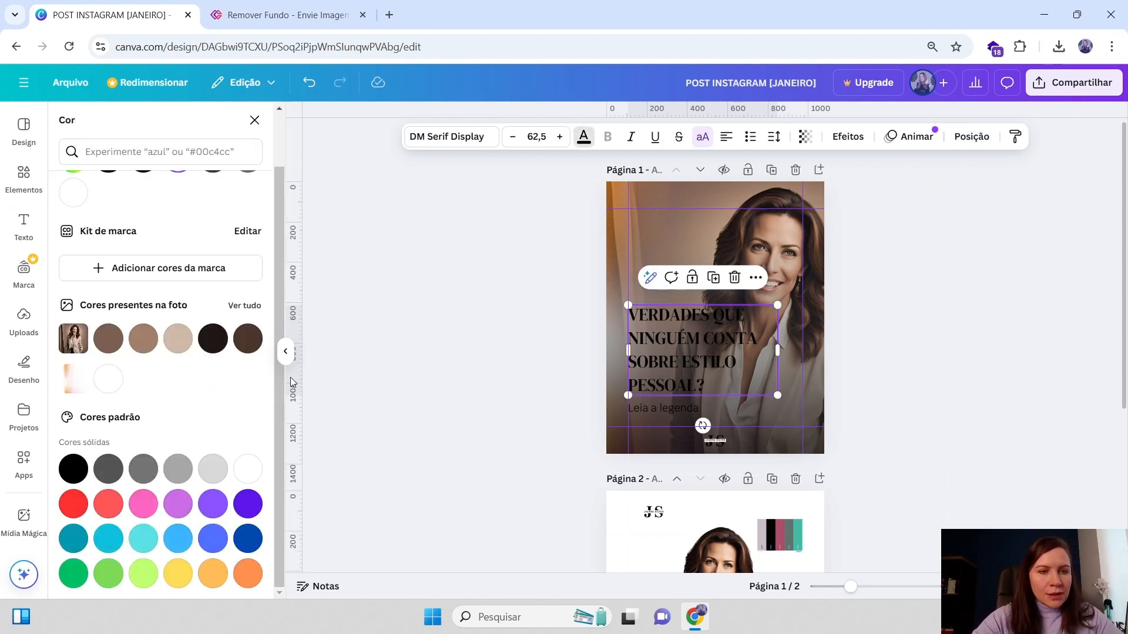
{"action": "scroll", "coordinate": [167, 352], "scroll_direction": "up", "scroll_amount": 1}
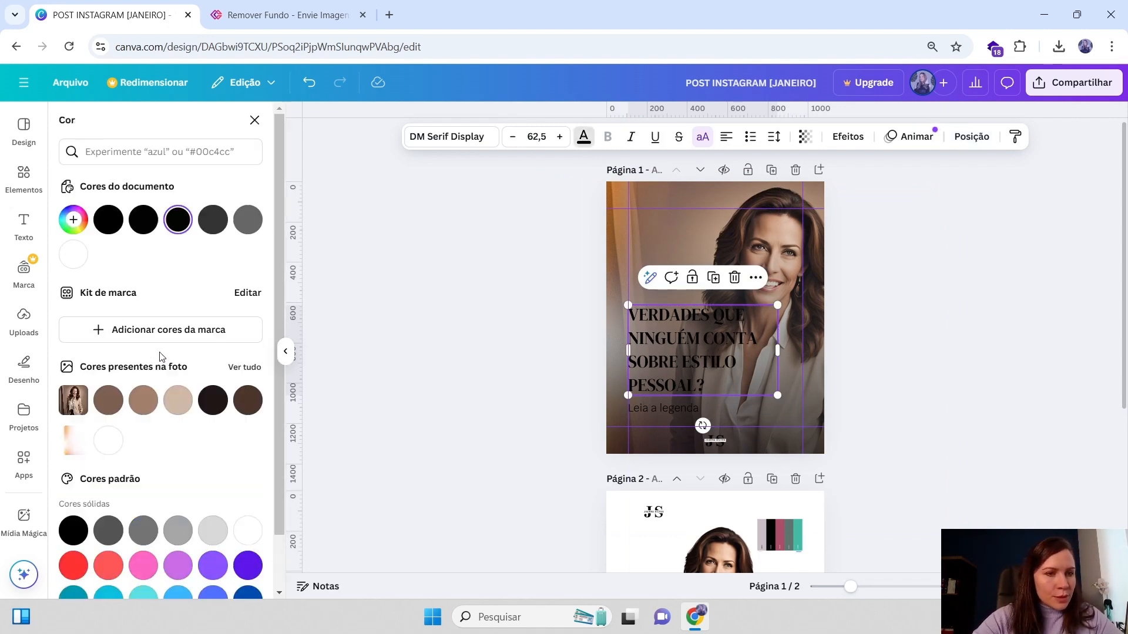
{"action": "left_click", "coordinate": [854, 438]}
{"action": "left_click_drag", "start_coordinate": [799, 473], "coordinate": [799, 347]}
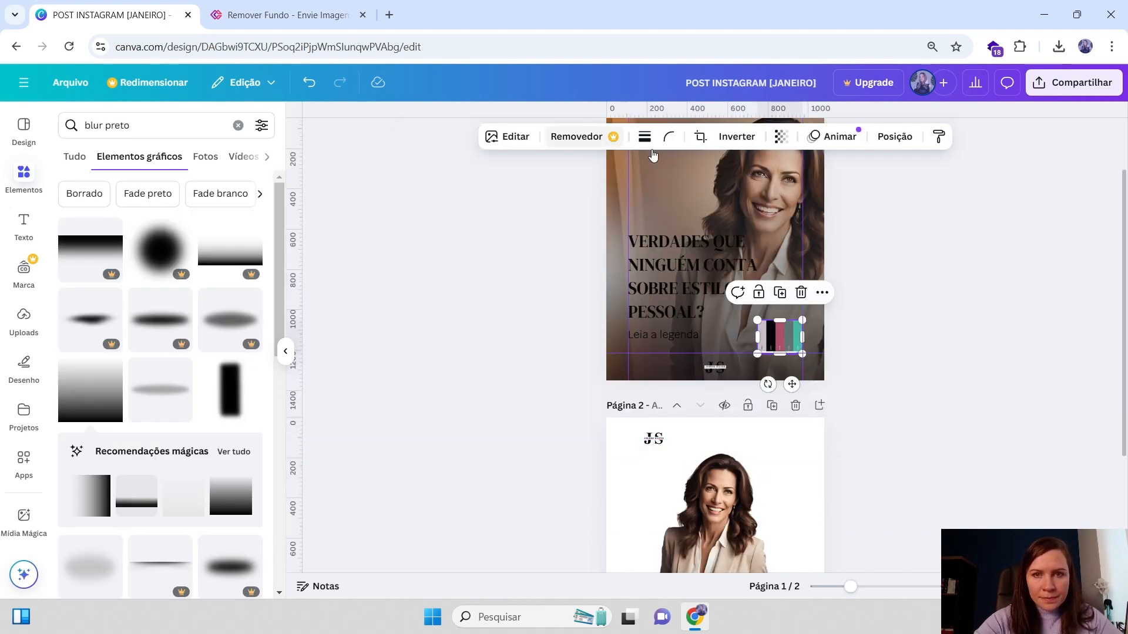
Set the headline's text colour to the light grey #d5cfd5 taken from the palette
{"action": "left_click", "coordinate": [713, 207]}
{"action": "left_click", "coordinate": [696, 244]}
{"action": "left_click", "coordinate": [583, 140]}
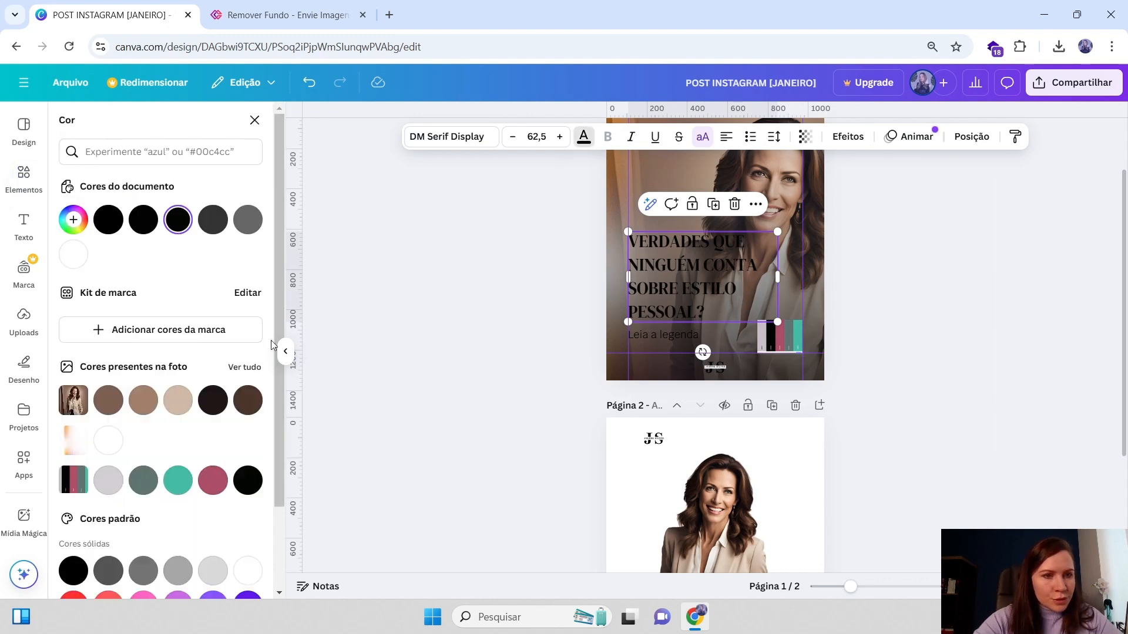
{"action": "left_click", "coordinate": [103, 488]}
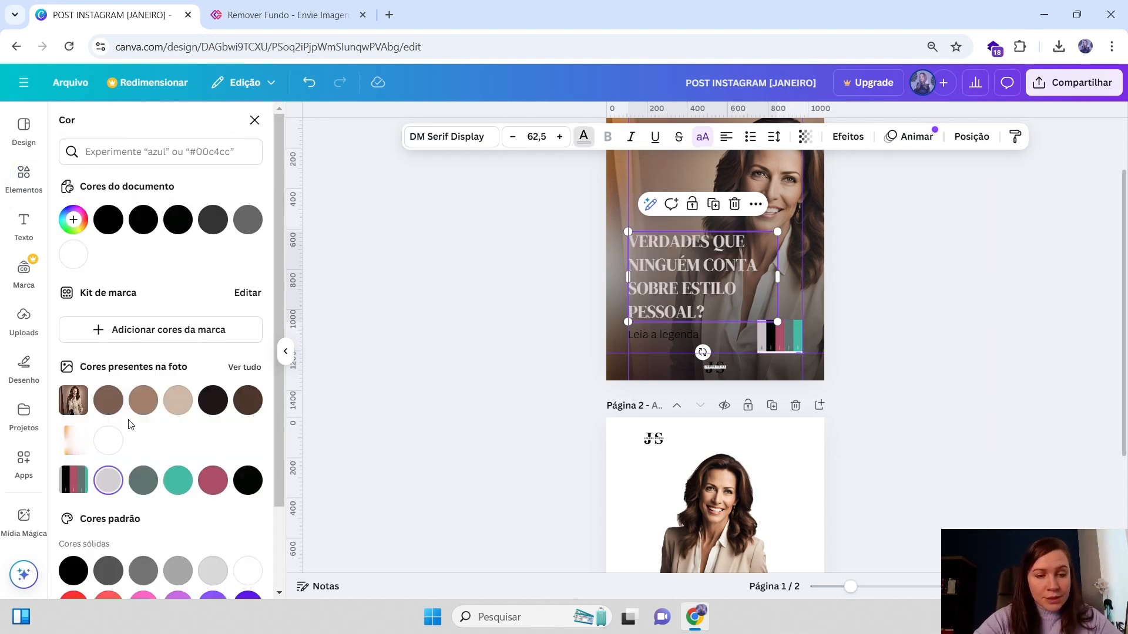
{"action": "left_click", "coordinate": [147, 485]}
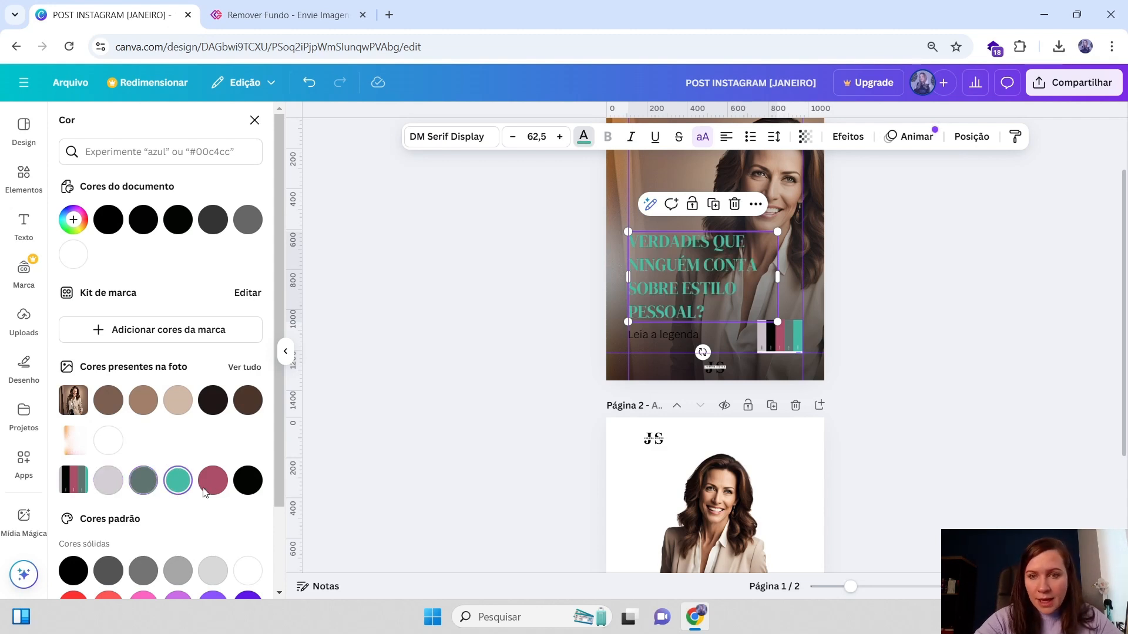
{"action": "left_click", "coordinate": [246, 481]}
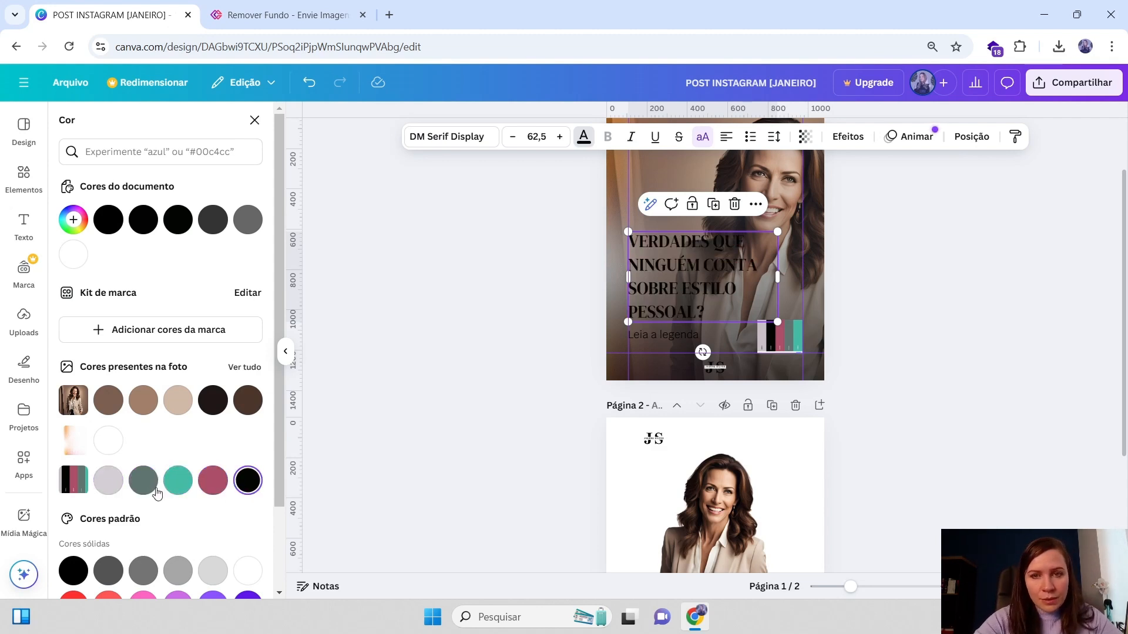
{"action": "left_click", "coordinate": [108, 480]}
{"action": "key", "text": "Escape"}
{"action": "left_click", "coordinate": [847, 255]}
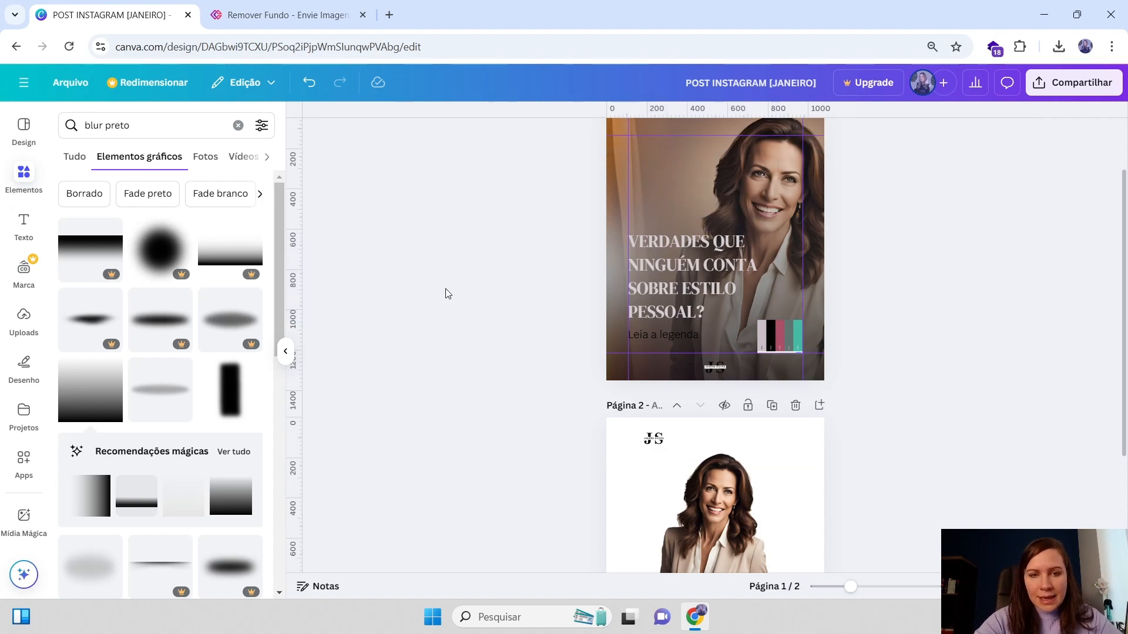
Clear the element search and return the colour palette graphic to page 2
{"action": "left_click", "coordinate": [637, 174]}
{"action": "left_click", "coordinate": [238, 125]}
{"action": "scroll", "coordinate": [763, 352], "scroll_direction": "up", "scroll_amount": 2}
{"action": "left_click_drag", "start_coordinate": [787, 408], "coordinate": [774, 387]}
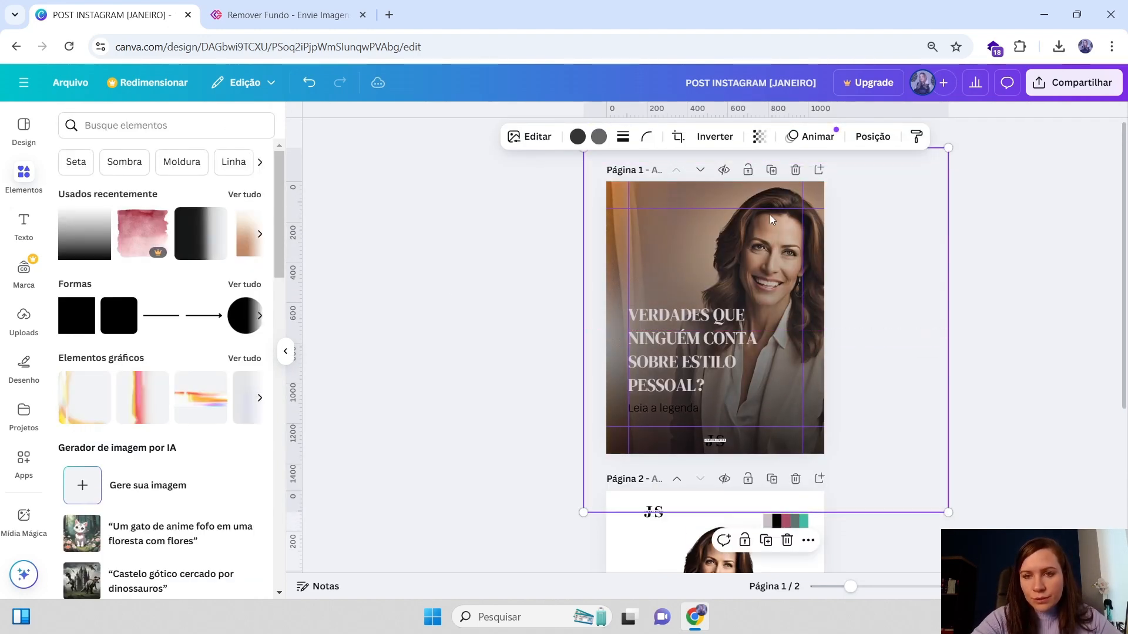
{"action": "left_click", "coordinate": [777, 242]}
{"action": "left_click", "coordinate": [956, 262]}
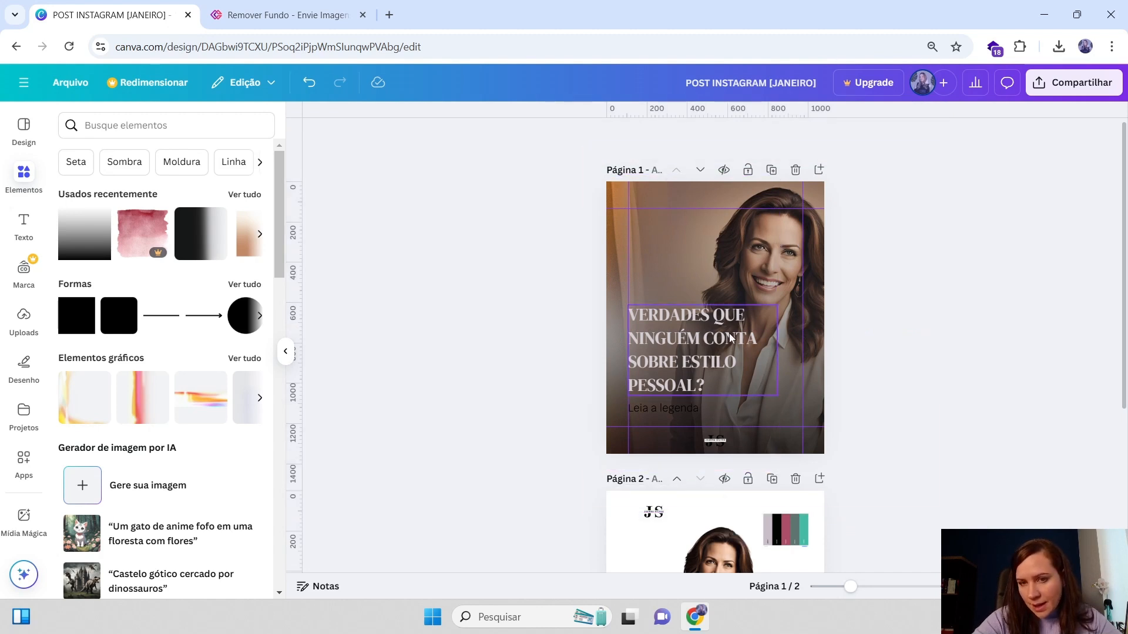
Select the caption 'Leia a legenda' and give it the same light grey text colour as the headline
{"action": "left_click", "coordinate": [733, 338]}
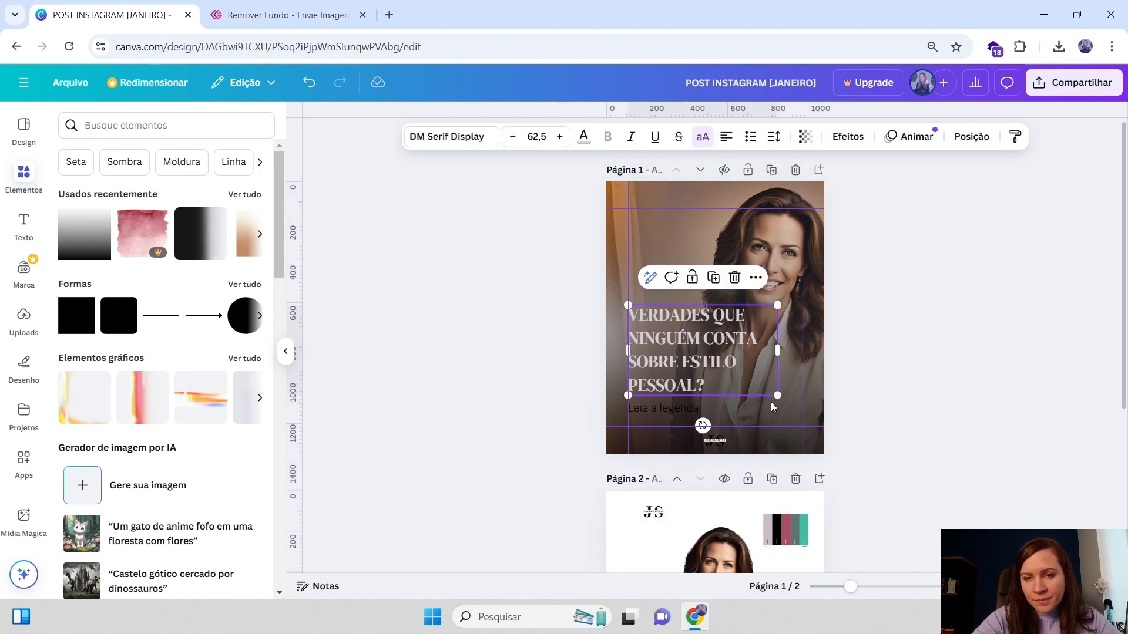
{"action": "left_click", "coordinate": [658, 408]}
{"action": "left_click_drag", "start_coordinate": [658, 408], "coordinate": [657, 414]}
{"action": "left_click", "coordinate": [678, 385]}
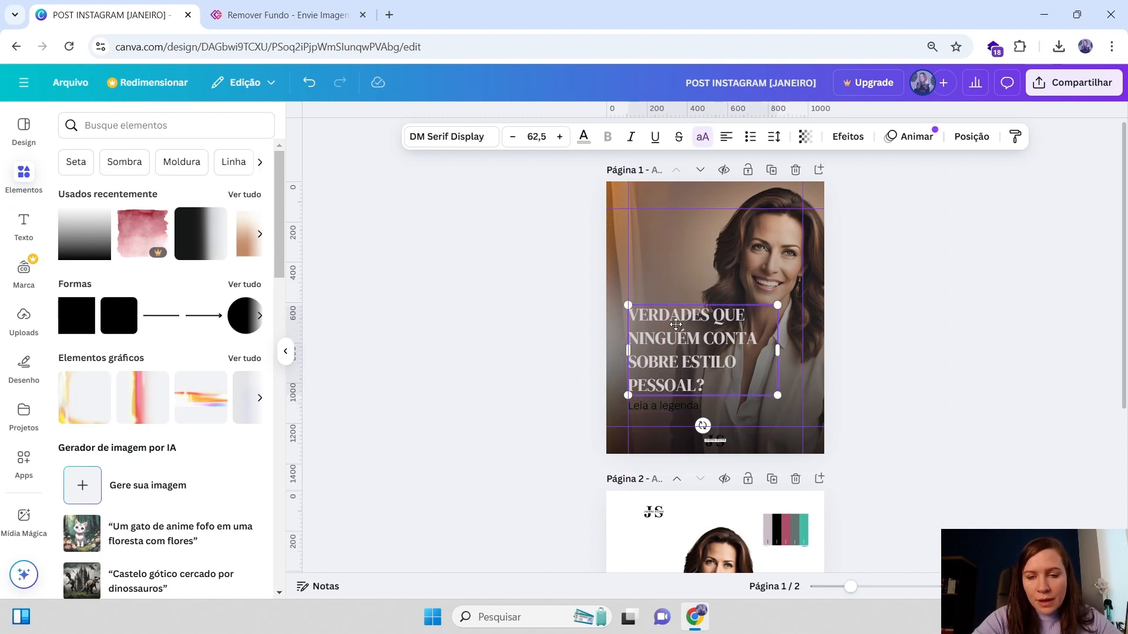
{"action": "left_click", "coordinate": [681, 404]}
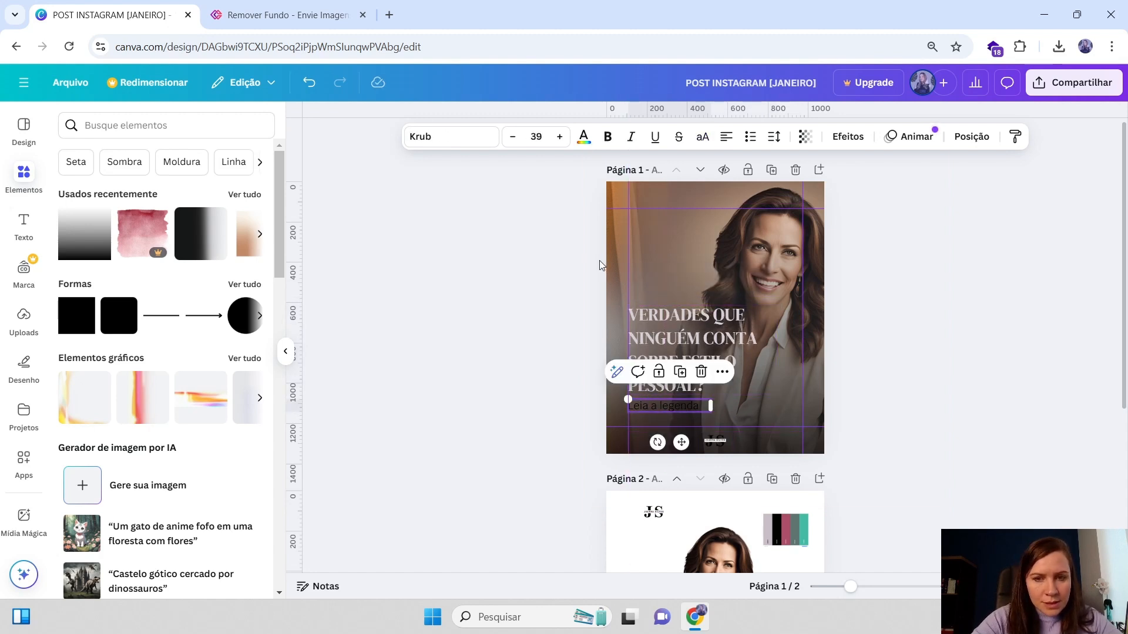
{"action": "left_click", "coordinate": [583, 137]}
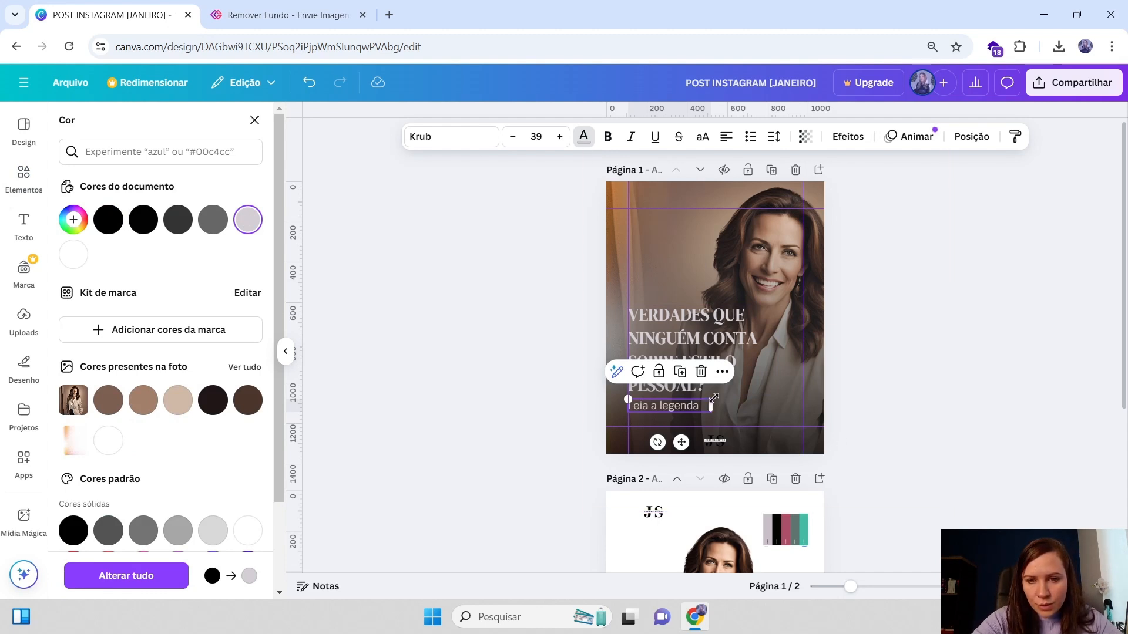
{"action": "left_click", "coordinate": [681, 330], "text": "shift"}
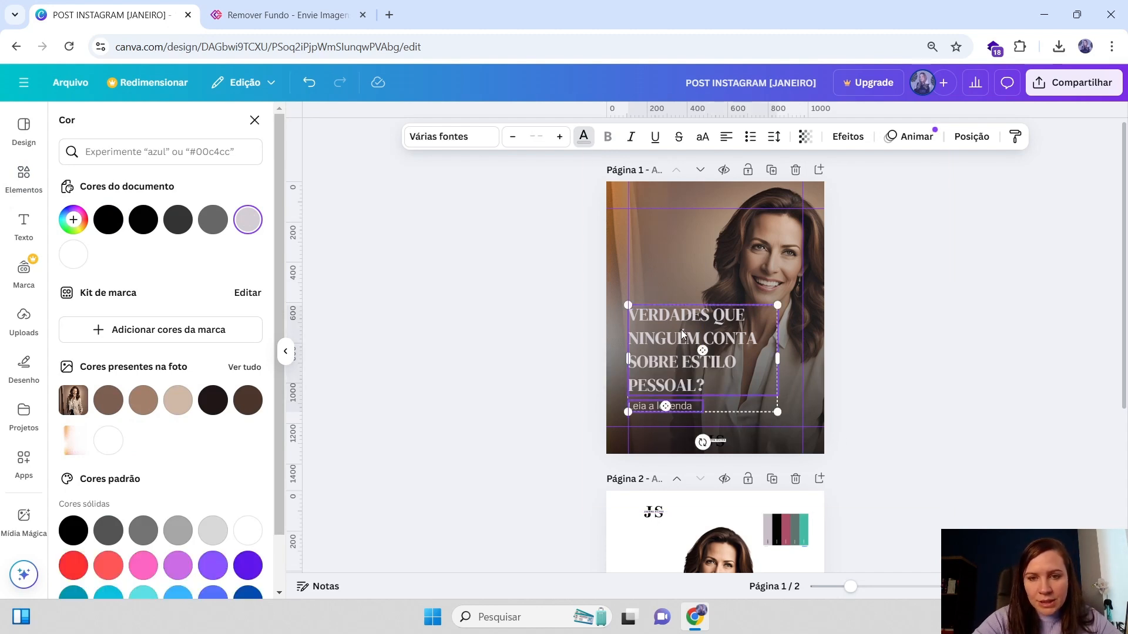
Examine the small logo at the bottom of page 1 and the JS logo on page 2
{"action": "left_click", "coordinate": [717, 441]}
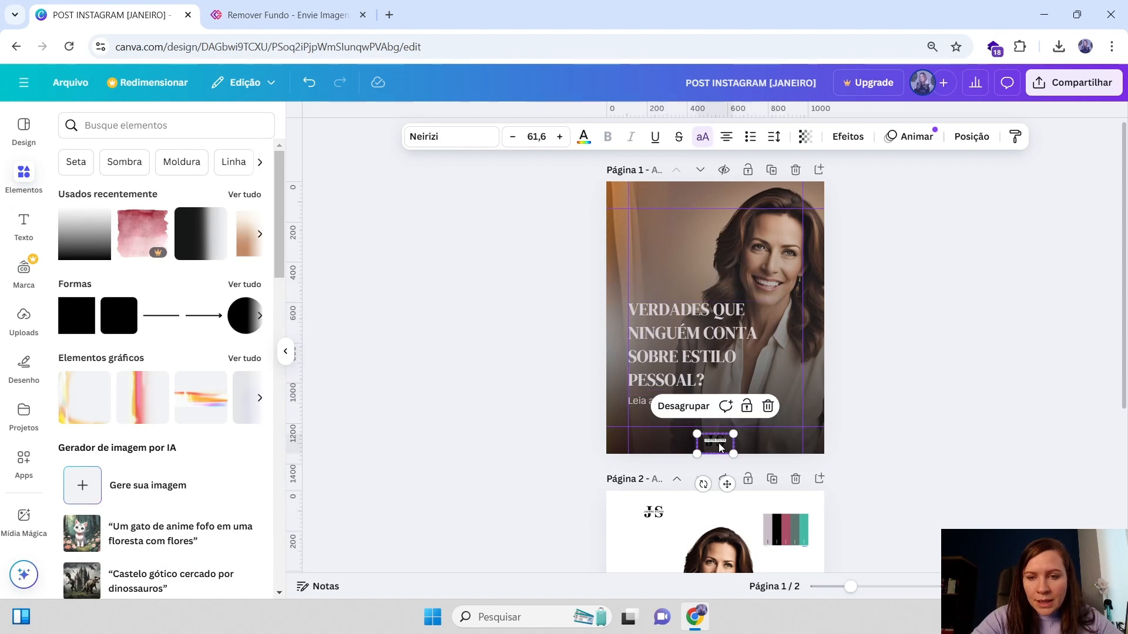
{"action": "scroll", "coordinate": [809, 365], "scroll_direction": "down", "scroll_amount": 1}
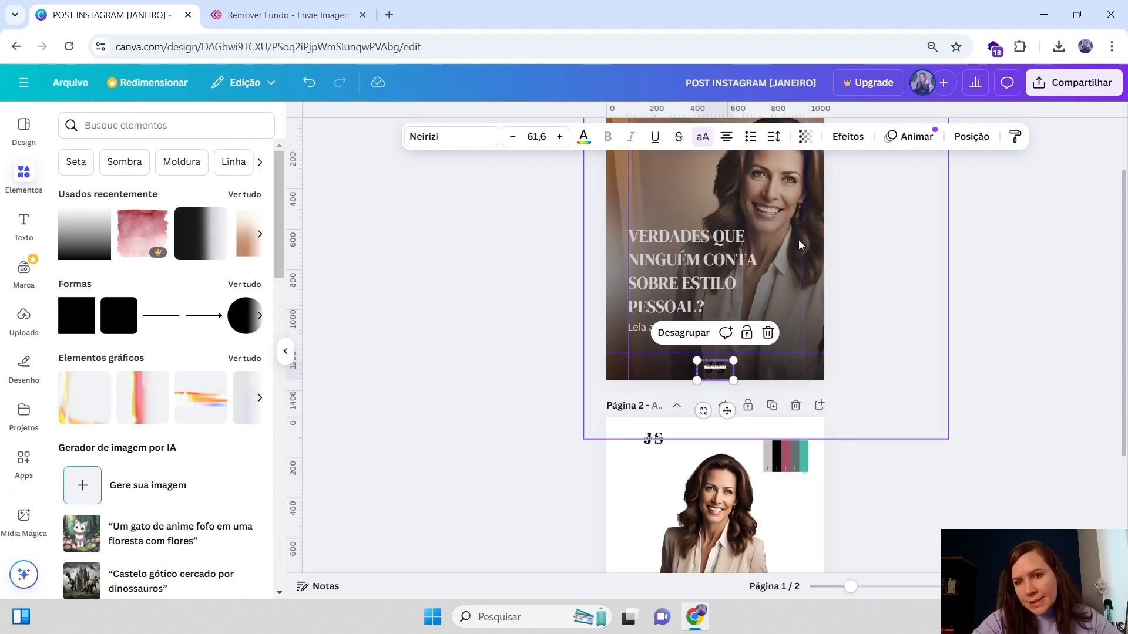
{"action": "scroll", "coordinate": [739, 343], "scroll_direction": "down", "scroll_amount": 1}
{"action": "scroll", "coordinate": [740, 344], "scroll_direction": "down", "scroll_amount": 1}
{"action": "left_click", "coordinate": [694, 285]}
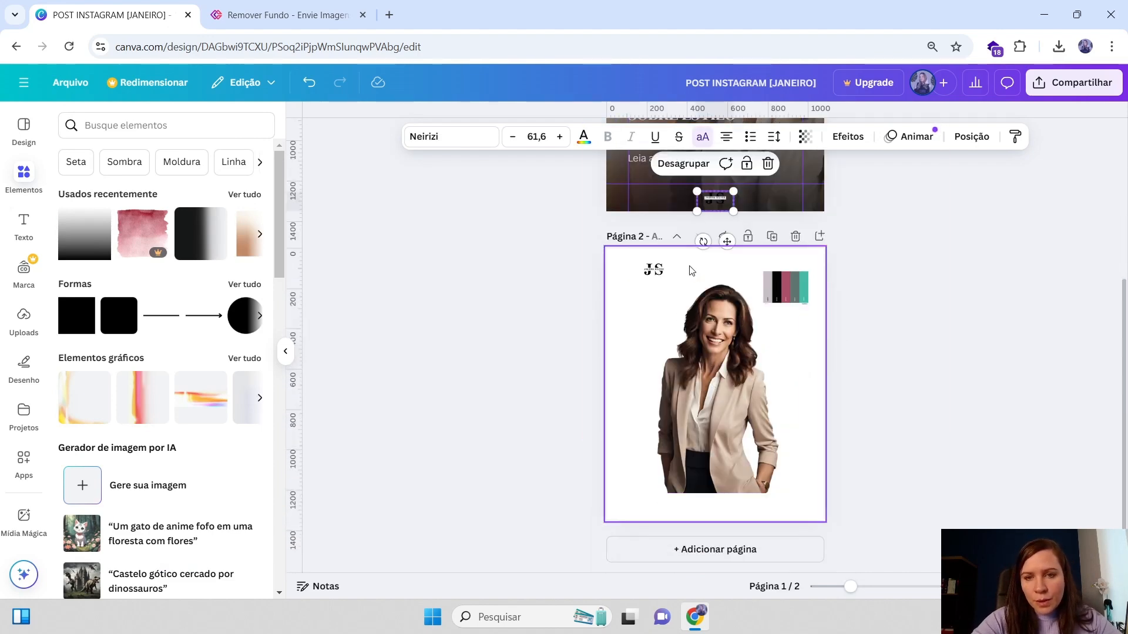
{"action": "scroll", "coordinate": [683, 322], "scroll_direction": "up", "scroll_amount": 2}
{"action": "scroll", "coordinate": [684, 323], "scroll_direction": "up", "scroll_amount": 1}
{"action": "left_click", "coordinate": [704, 416]}
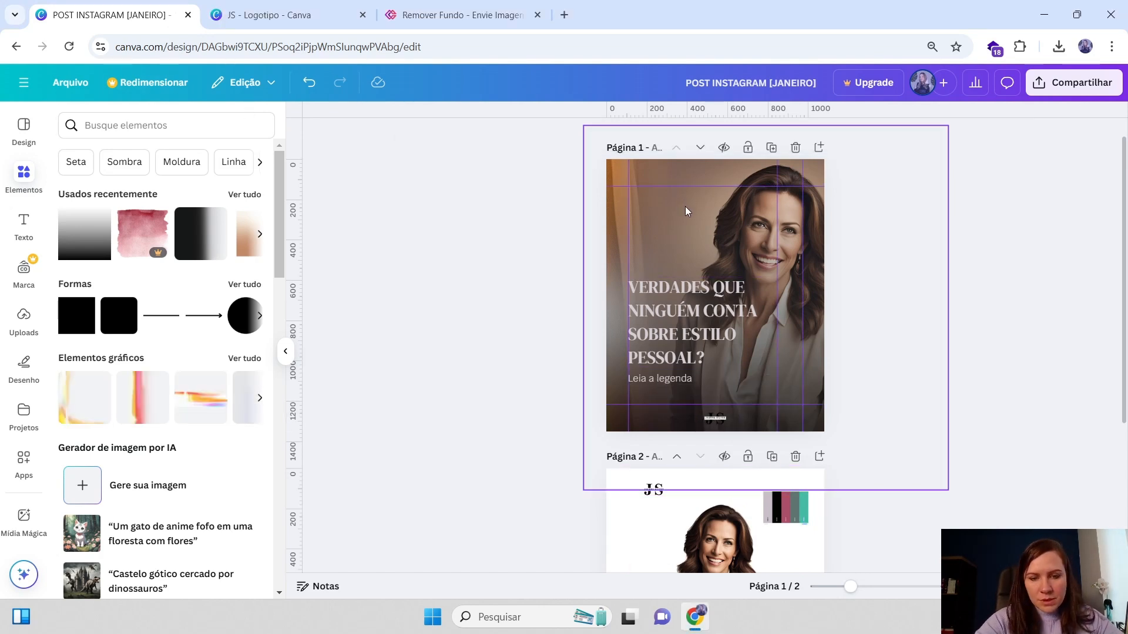
Paste the copied JS logo onto page 1, move it to the bottom edge and shrink it
{"action": "left_click", "coordinate": [687, 212]}
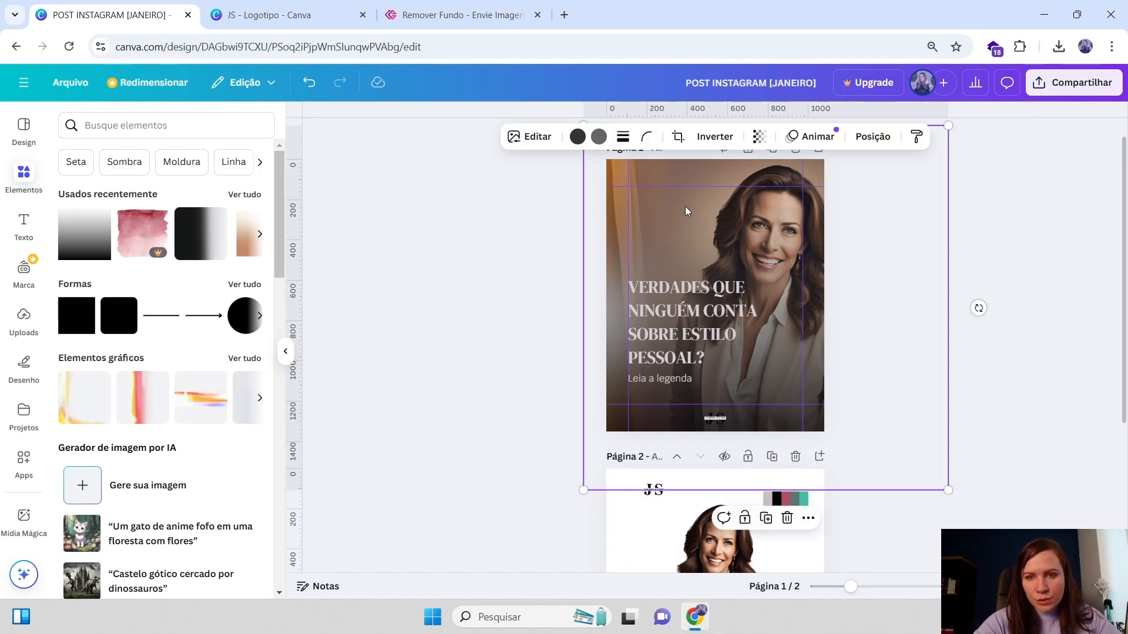
{"action": "key", "text": "ctrl+v"}
{"action": "left_click_drag", "start_coordinate": [664, 222], "coordinate": [777, 427]}
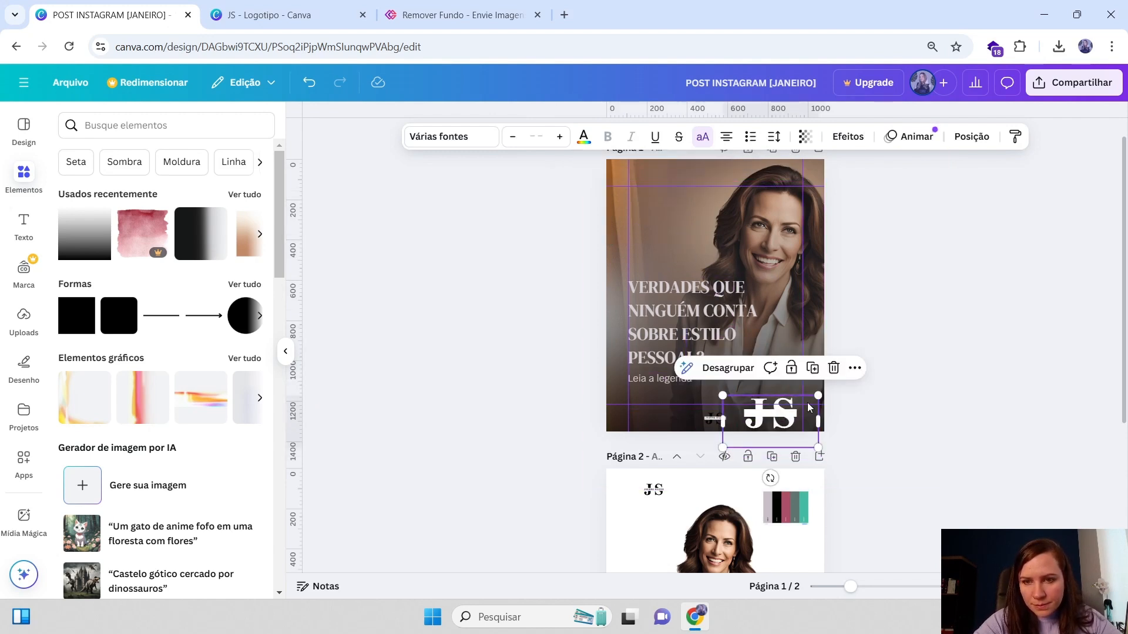
{"action": "left_click_drag", "start_coordinate": [820, 397], "coordinate": [784, 407]}
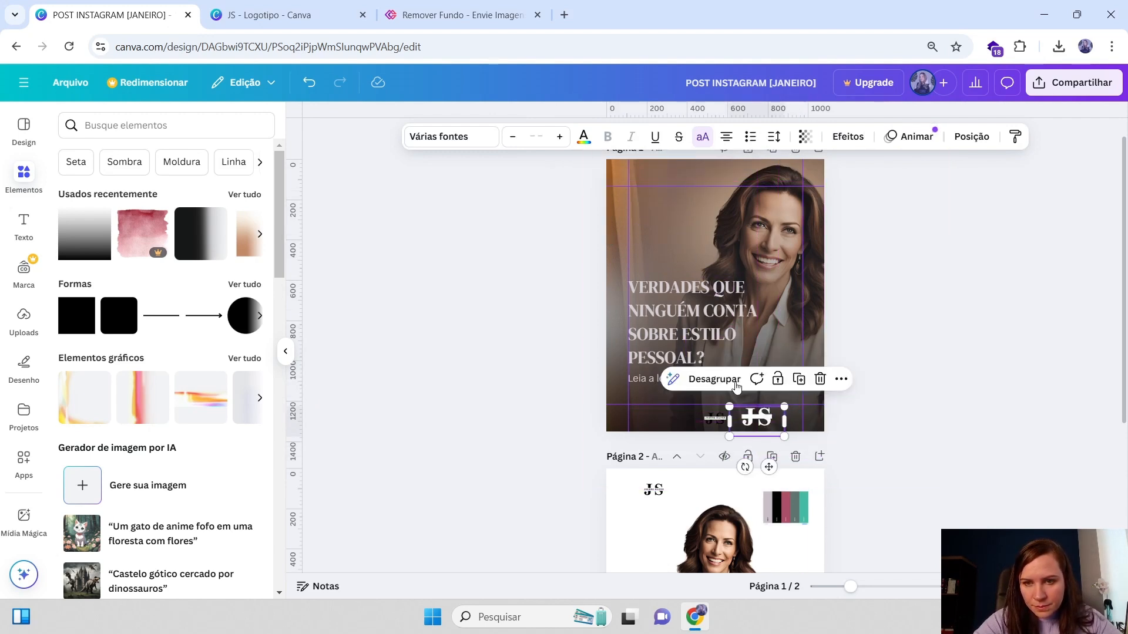
Ungroup the pasted logo and set its small name text colour to black
{"action": "left_click", "coordinate": [716, 379]}
{"action": "left_click", "coordinate": [920, 376]}
{"action": "left_click", "coordinate": [760, 418]}
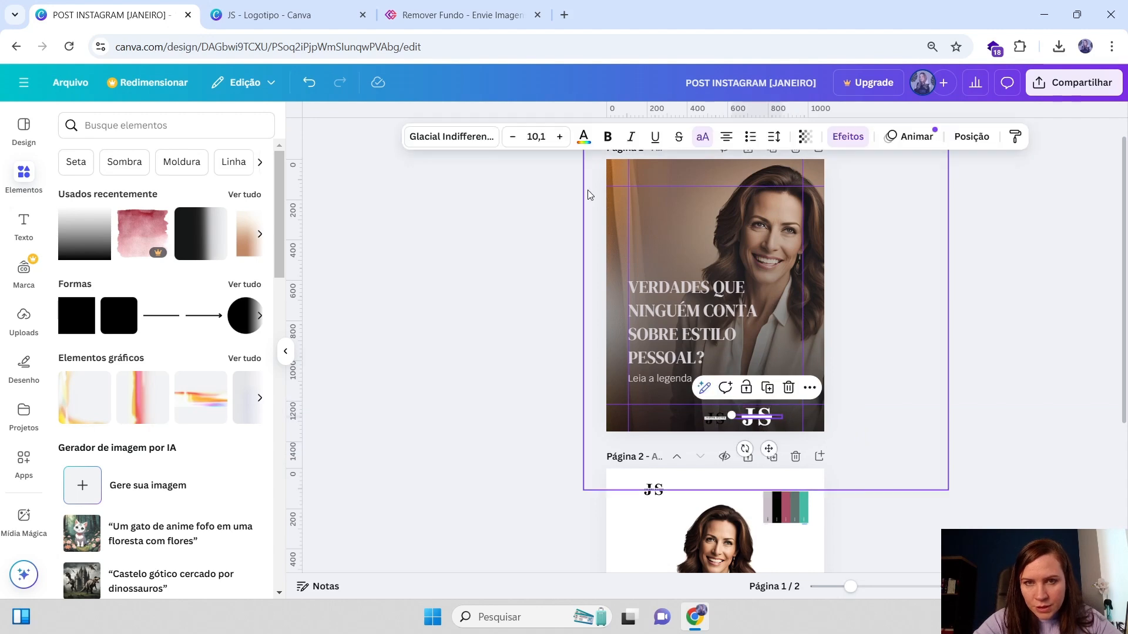
{"action": "left_click", "coordinate": [584, 136]}
{"action": "left_click", "coordinate": [108, 220]}
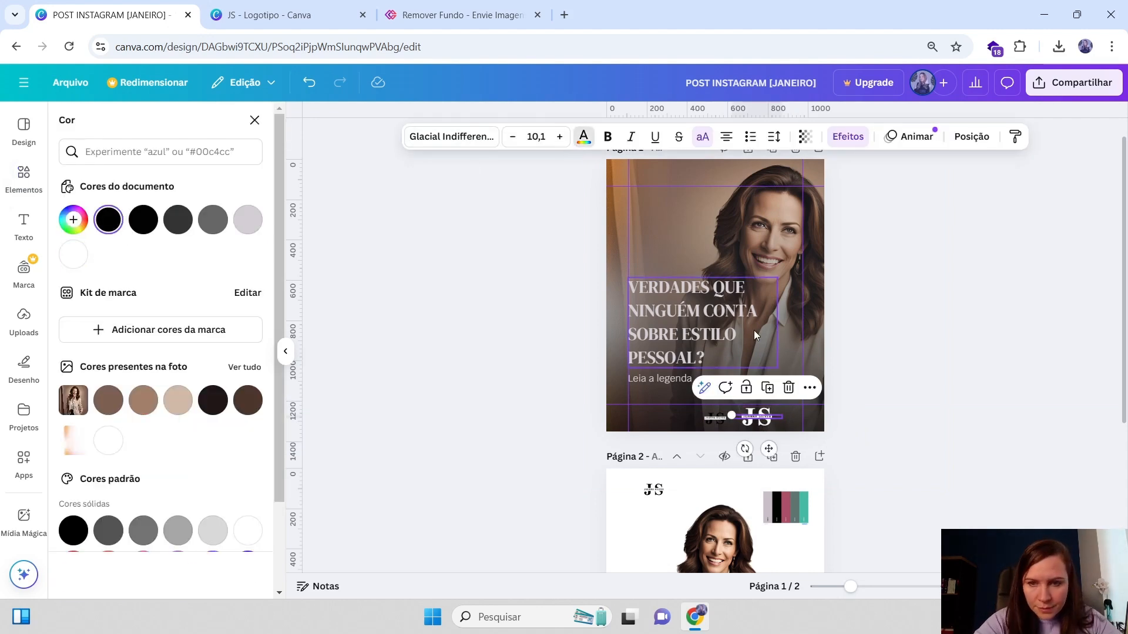
Delete the old logo element from the bottom of page 1 and reselect the JS monogram
{"action": "left_click", "coordinate": [713, 423]}
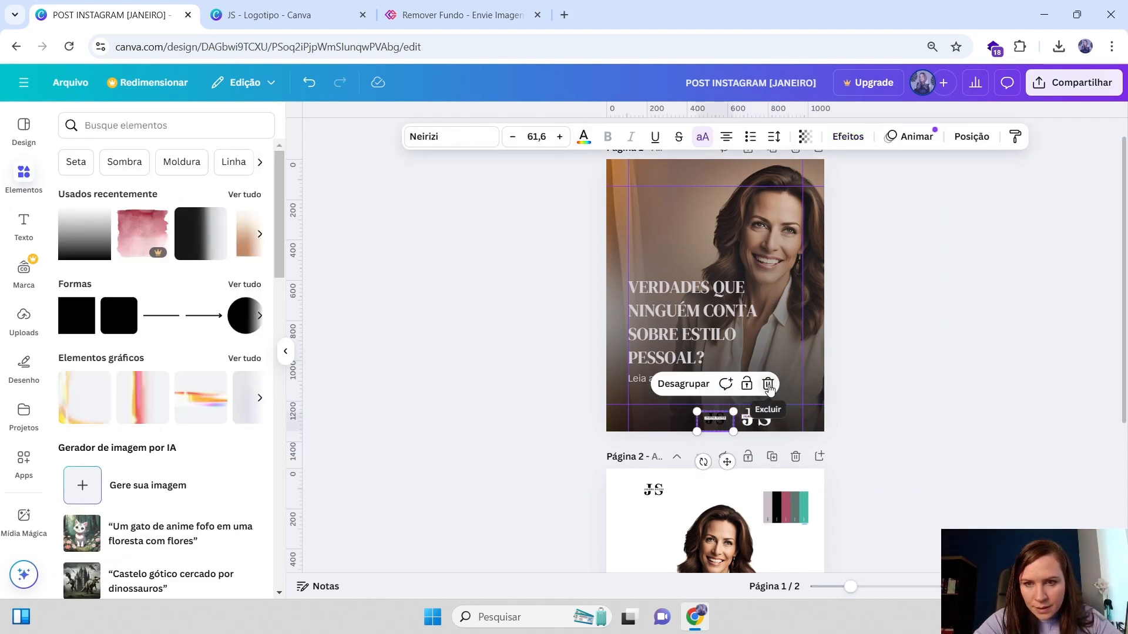
{"action": "left_click", "coordinate": [766, 386]}
{"action": "left_click_drag", "start_coordinate": [876, 422], "coordinate": [765, 421]}
{"action": "left_click", "coordinate": [881, 396]}
{"action": "left_click", "coordinate": [756, 420]}
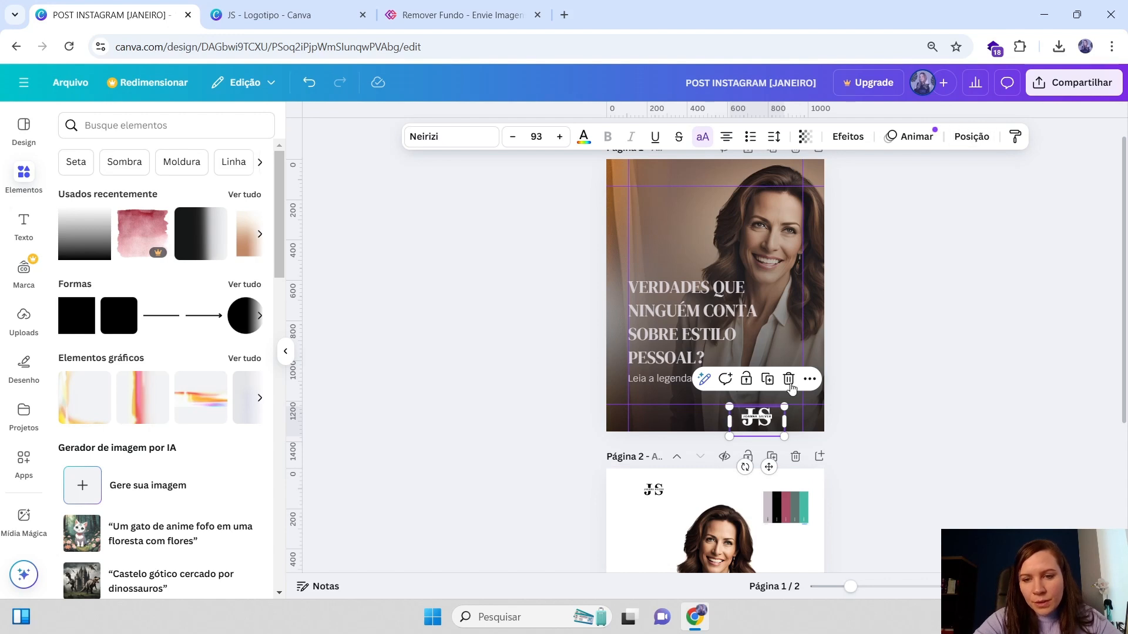
{"action": "left_click", "coordinate": [972, 139]}
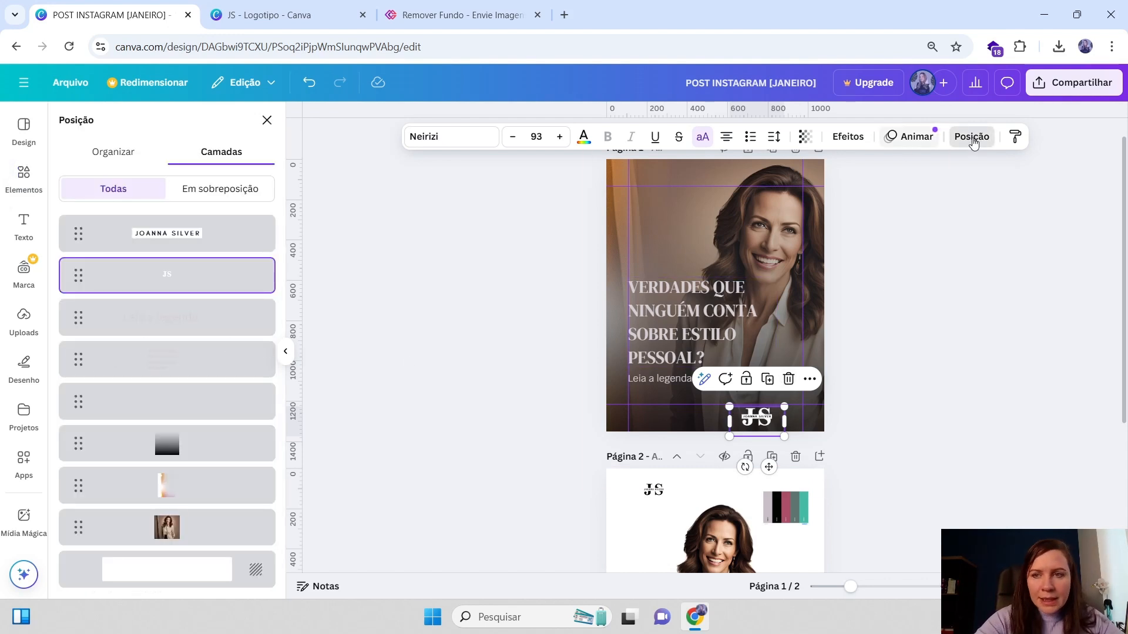
{"action": "left_click", "coordinate": [189, 248]}
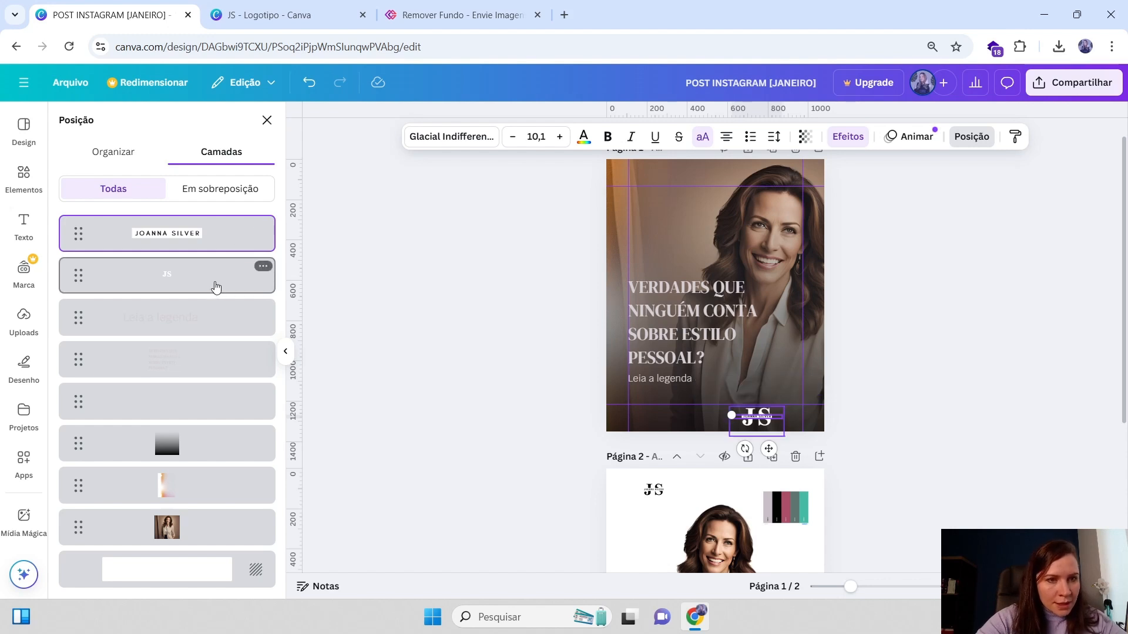
{"action": "left_click", "coordinate": [217, 287], "text": "shift"}
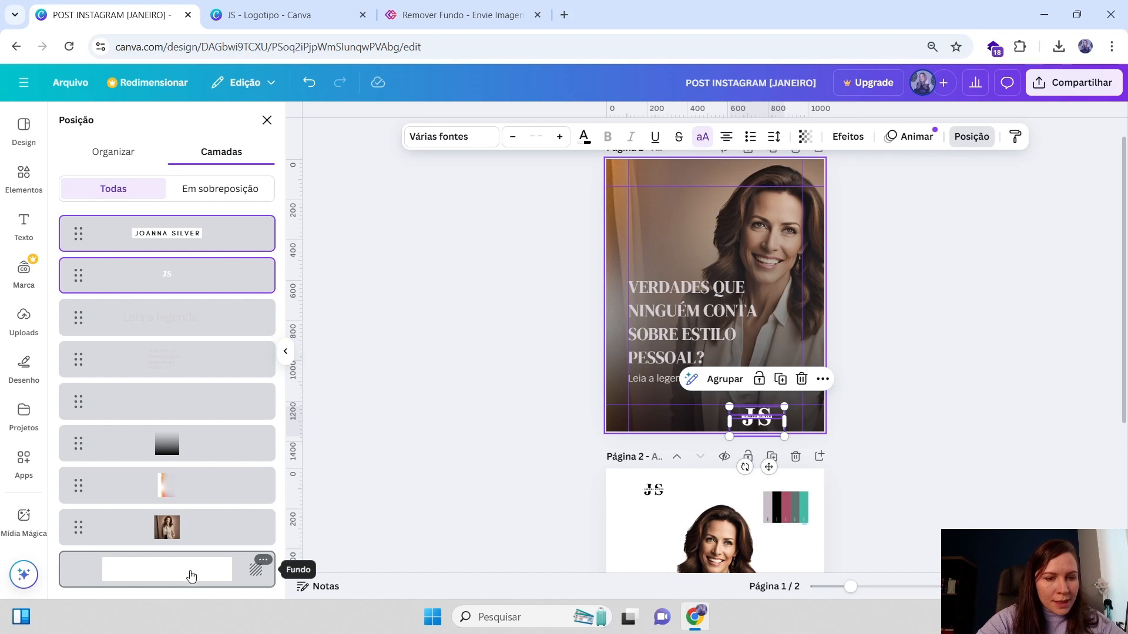
{"action": "left_click", "coordinate": [191, 577]}
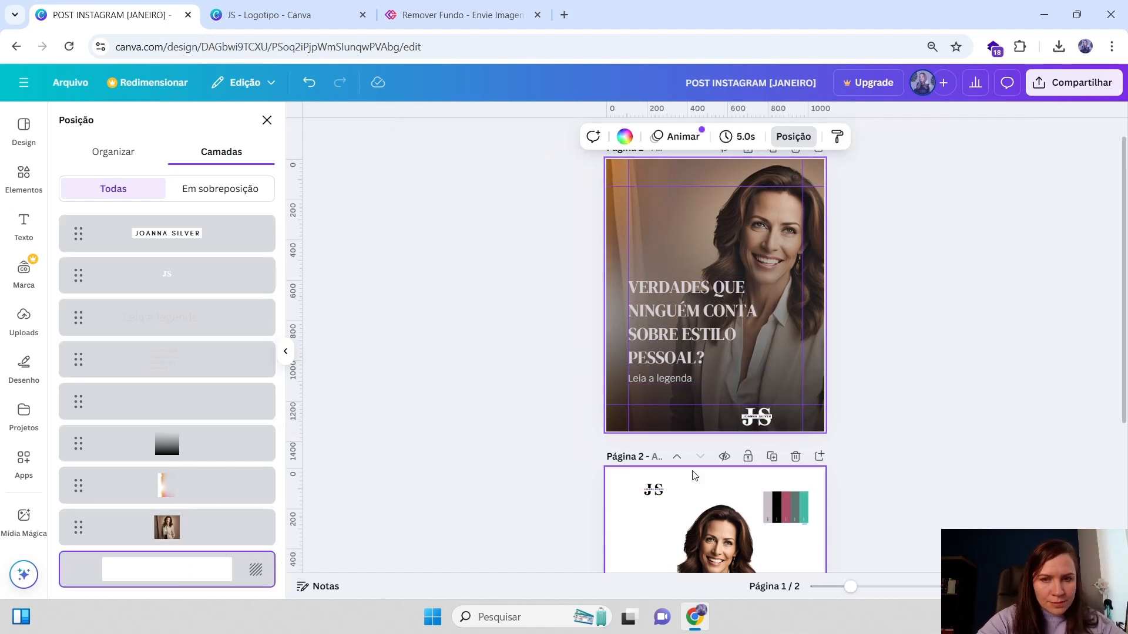
{"action": "left_click", "coordinate": [187, 249]}
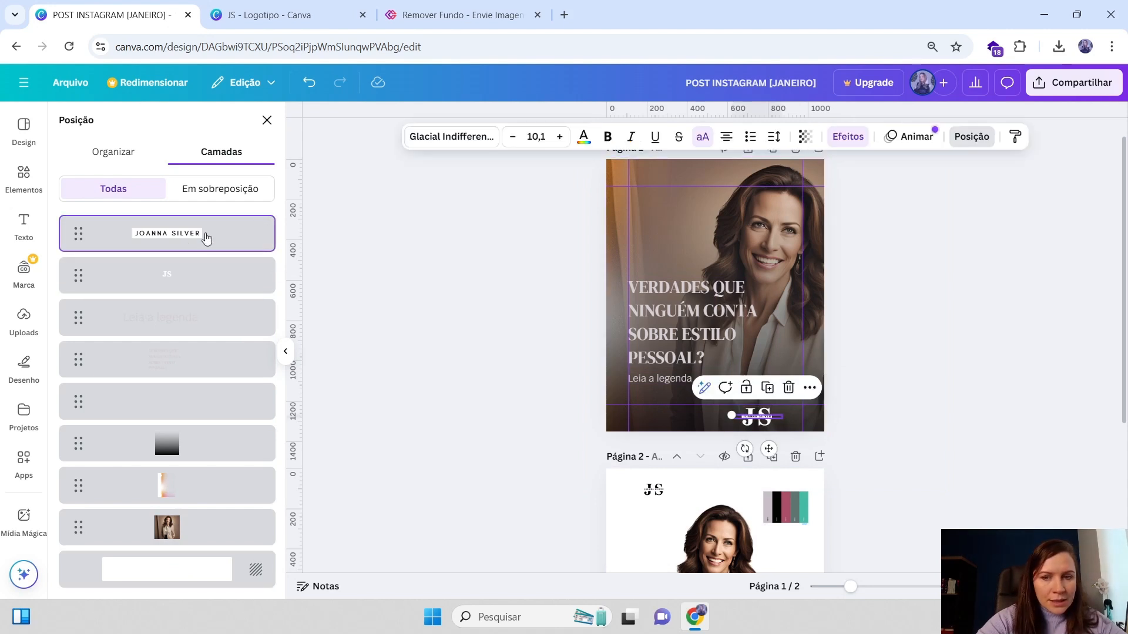
{"action": "left_click", "coordinate": [191, 278], "text": "shift"}
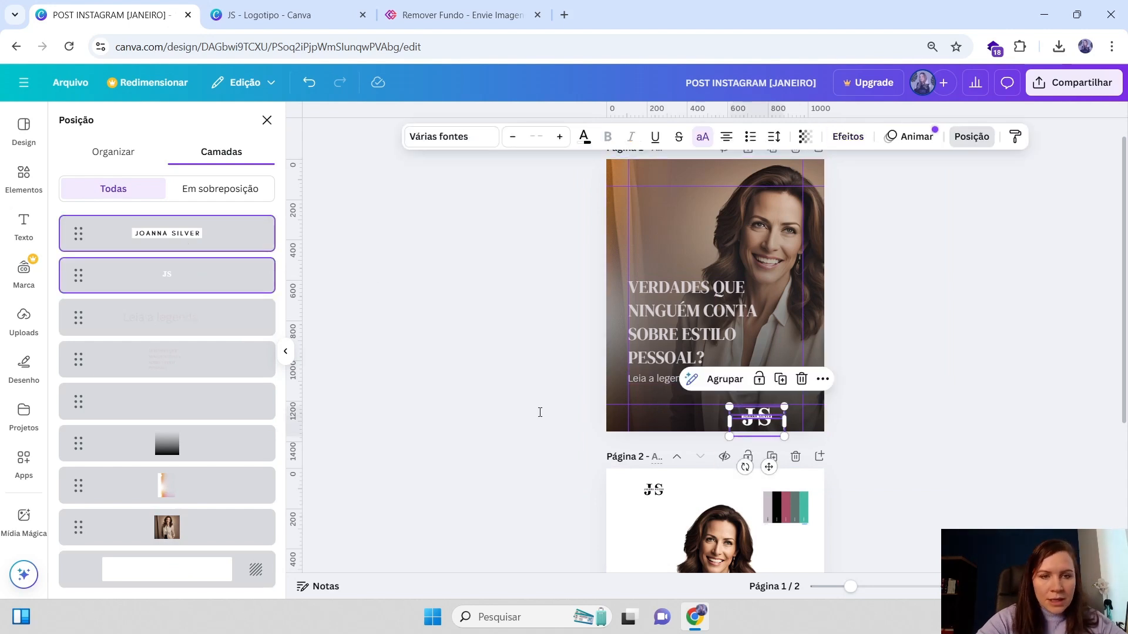
{"action": "left_click", "coordinate": [722, 380]}
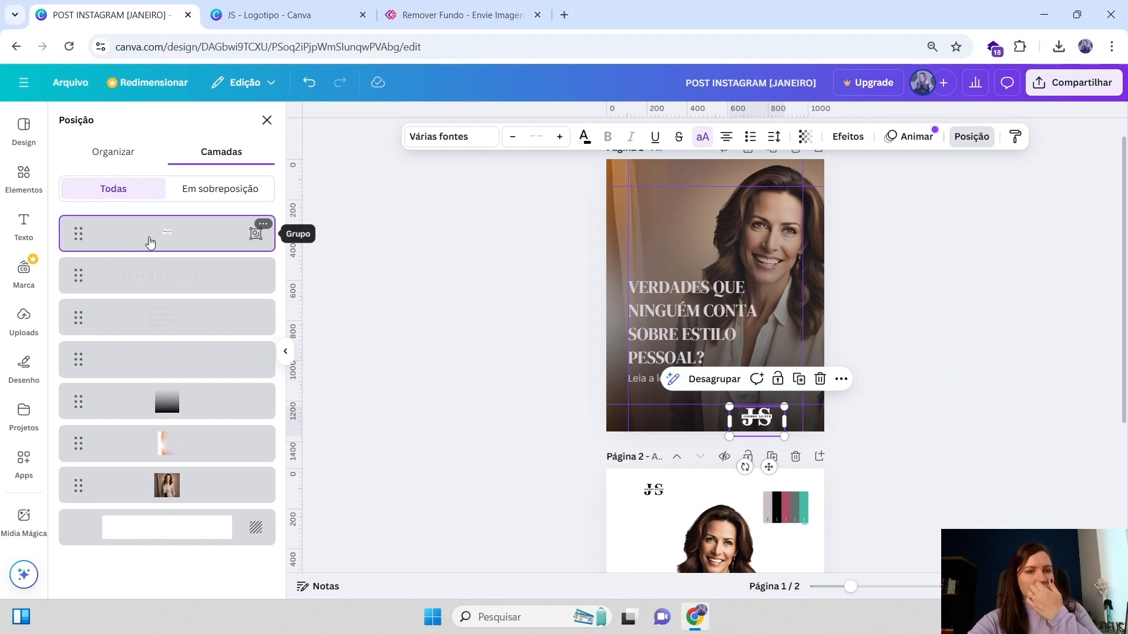
{"action": "left_click_drag", "start_coordinate": [756, 418], "coordinate": [640, 173]}
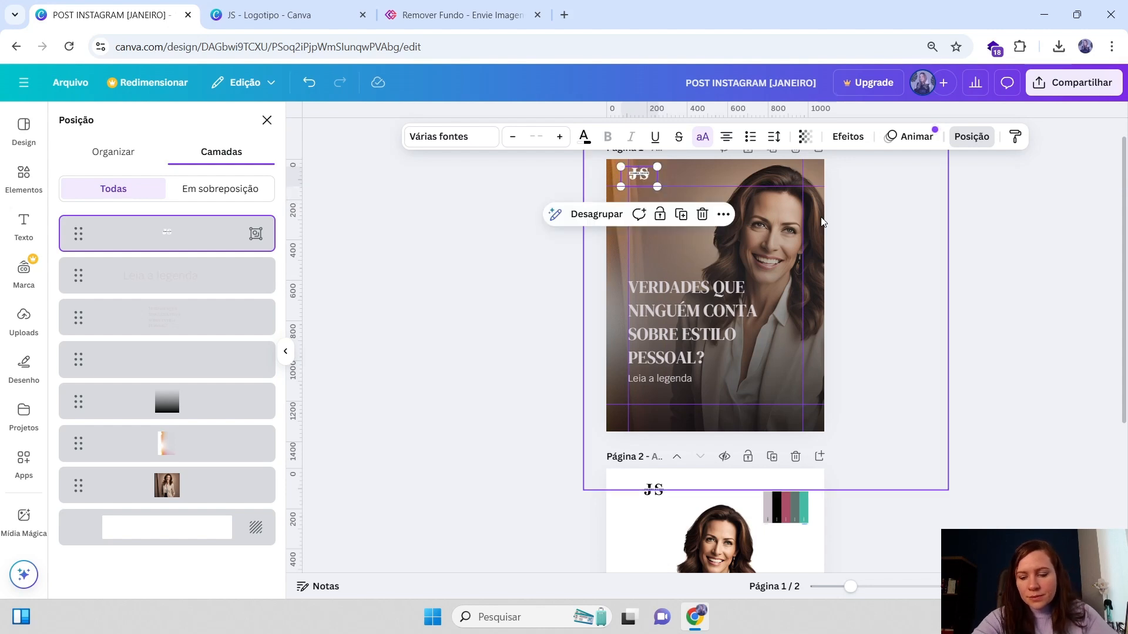
{"action": "left_click", "coordinate": [893, 218]}
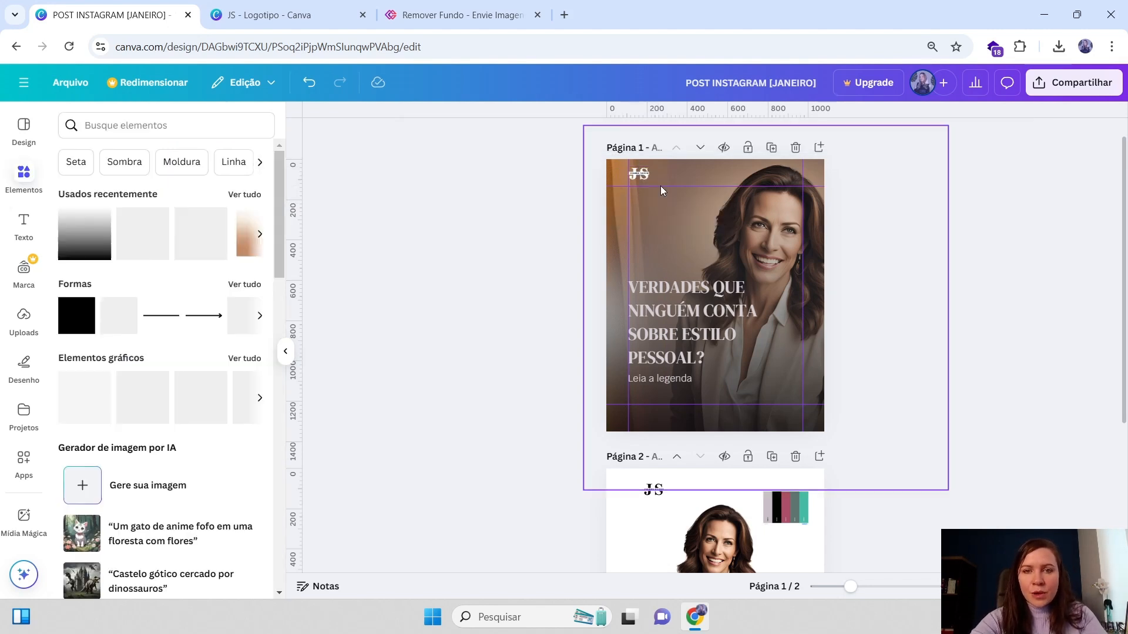
Nudge the JS logo slightly down and left within page 1's upper left corner
{"action": "left_click", "coordinate": [653, 167]}
{"action": "left_click", "coordinate": [653, 170]}
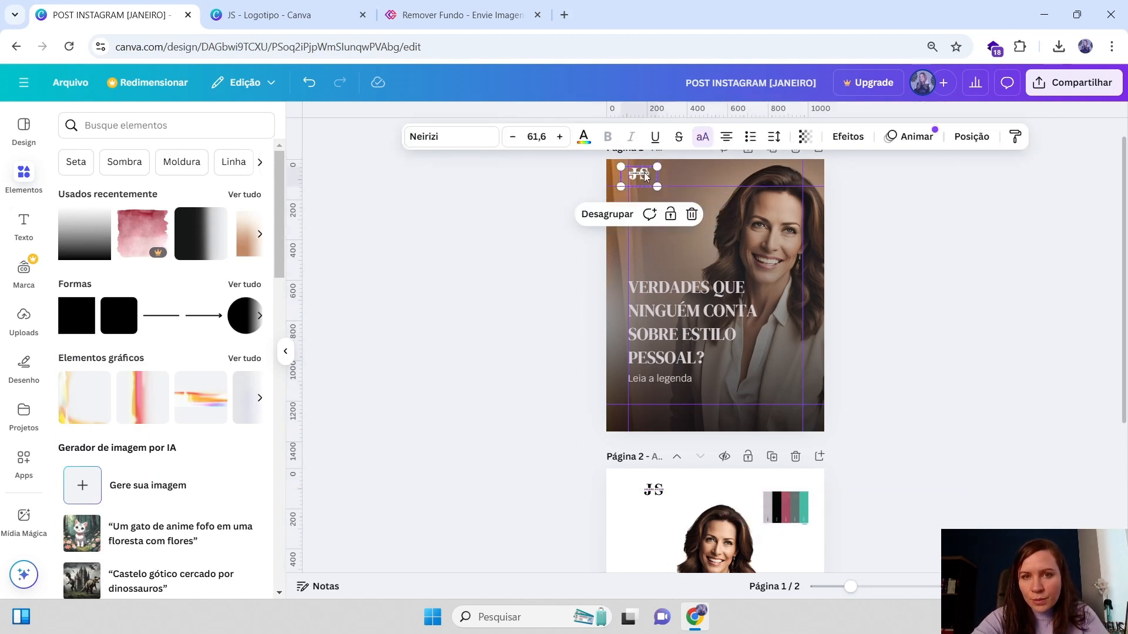
{"action": "left_click_drag", "start_coordinate": [646, 175], "coordinate": [641, 180]}
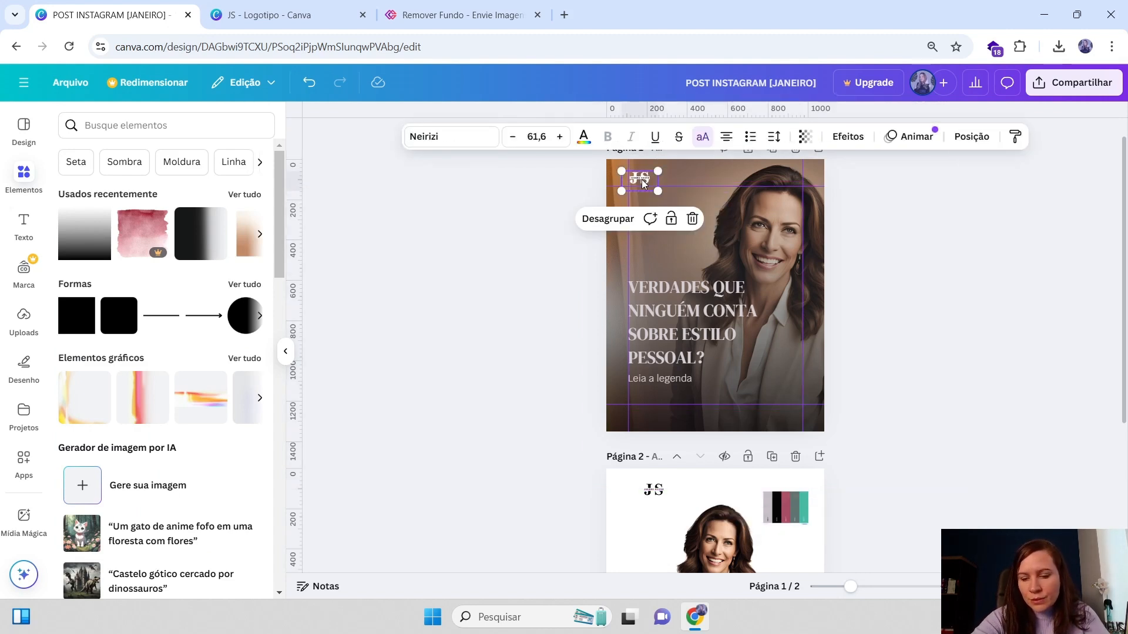
{"action": "left_click", "coordinate": [1002, 205]}
{"action": "left_click", "coordinate": [647, 180]}
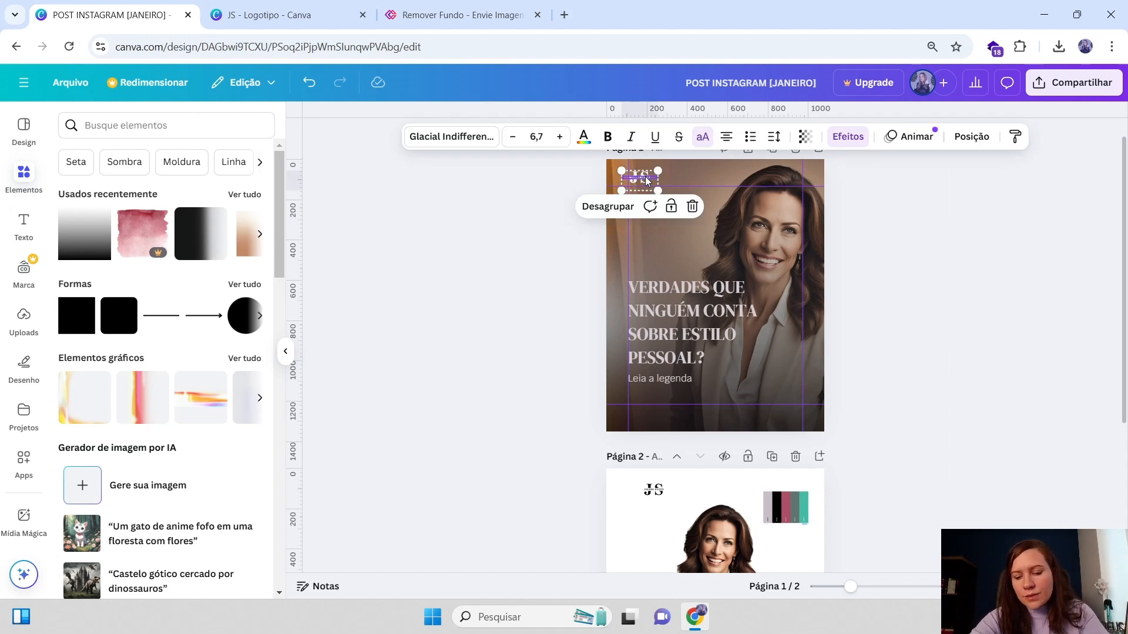
{"action": "left_click", "coordinate": [918, 235]}
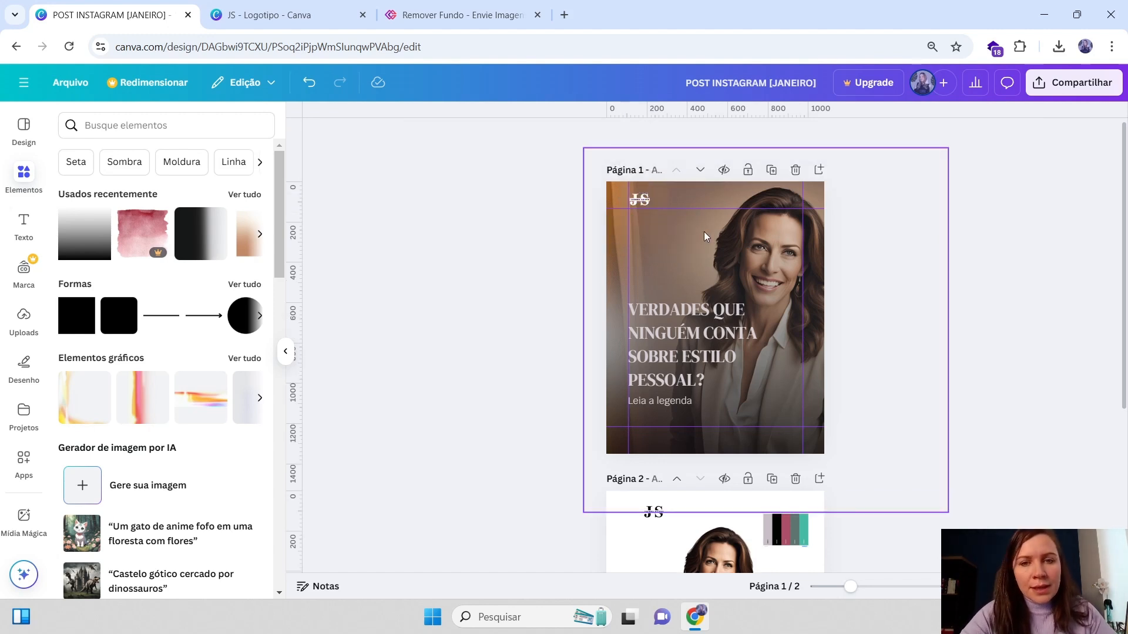
Delete the empty text layer from page 1 using the layers list
{"action": "left_click", "coordinate": [687, 347]}
{"action": "left_click", "coordinate": [804, 325]}
{"action": "key", "text": "Escape"}
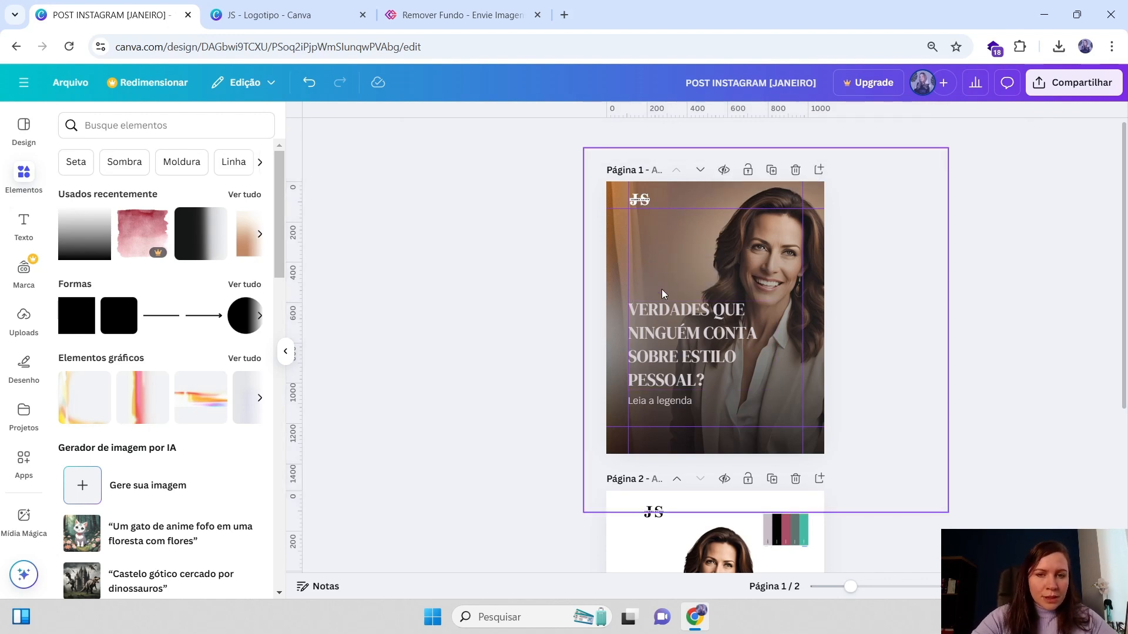
{"action": "left_click", "coordinate": [708, 243]}
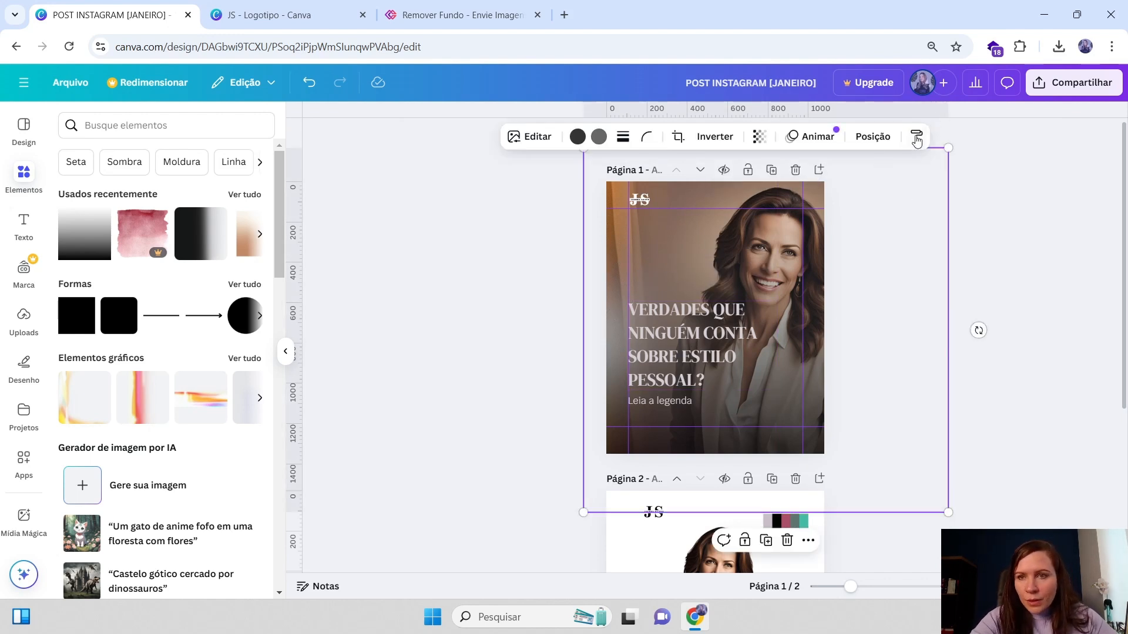
{"action": "left_click", "coordinate": [873, 137]}
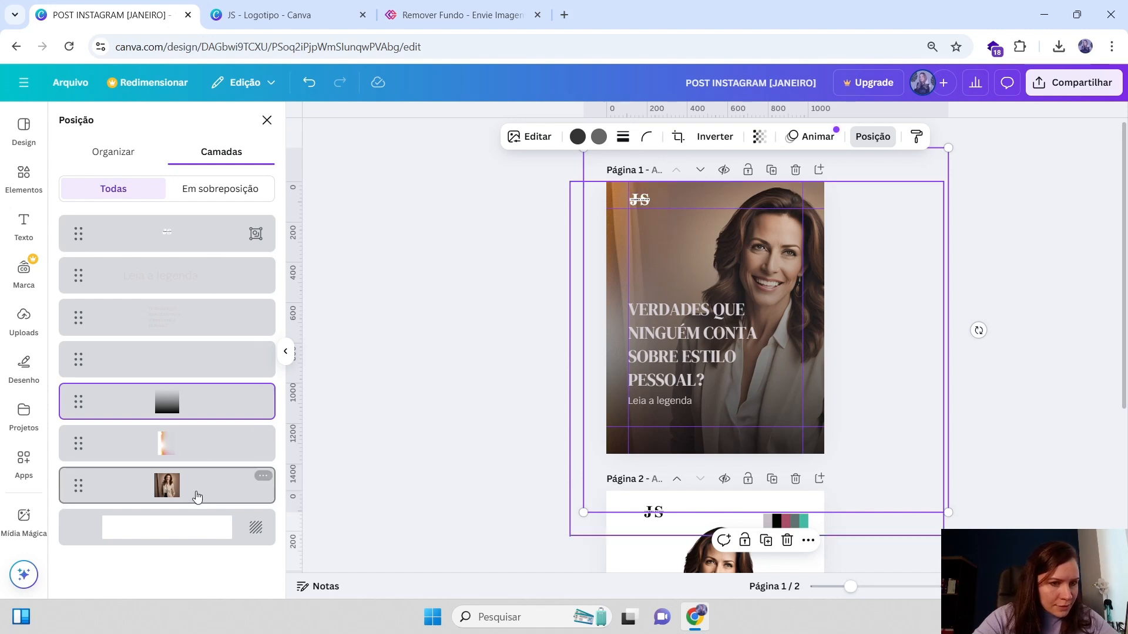
{"action": "left_click", "coordinate": [189, 365]}
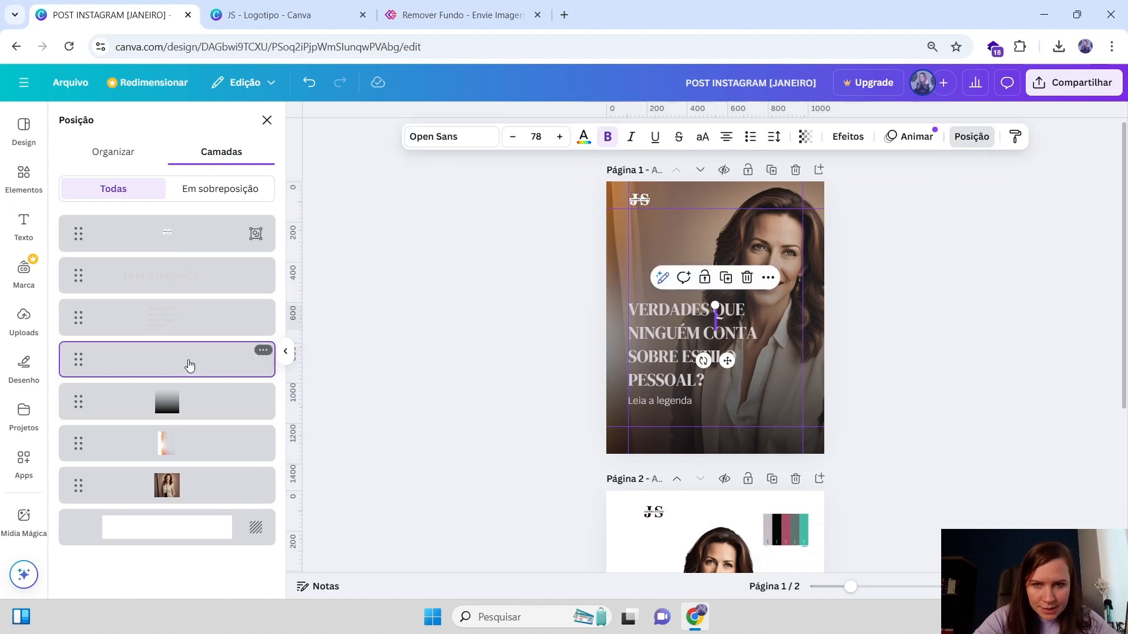
{"action": "key", "text": "Delete"}
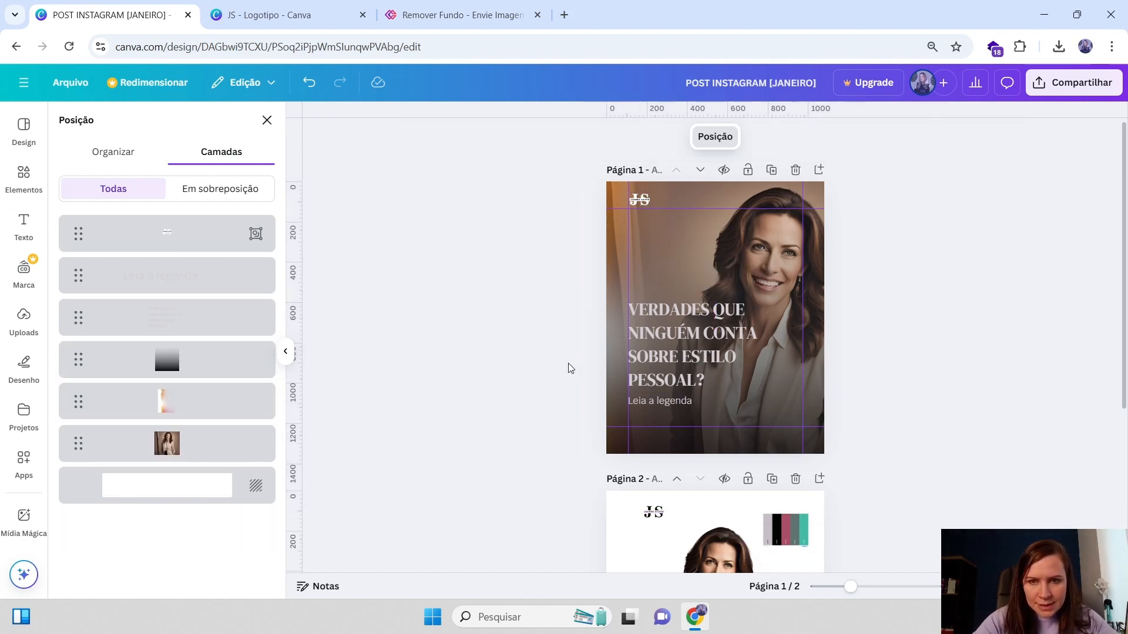
{"action": "left_click", "coordinate": [757, 346]}
{"action": "left_click", "coordinate": [971, 136]}
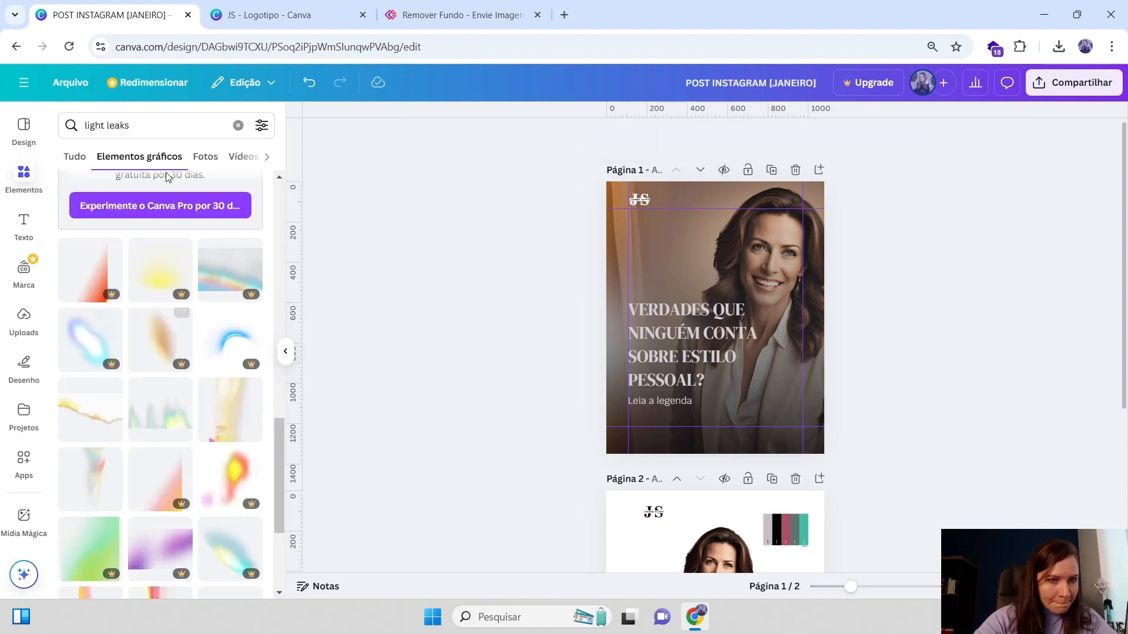
Search the elements for "brilho" and try adding a glow graphic to page 1
{"action": "left_click_drag", "start_coordinate": [154, 126], "coordinate": [27, 128]}
{"action": "key", "text": "BackSpace"}
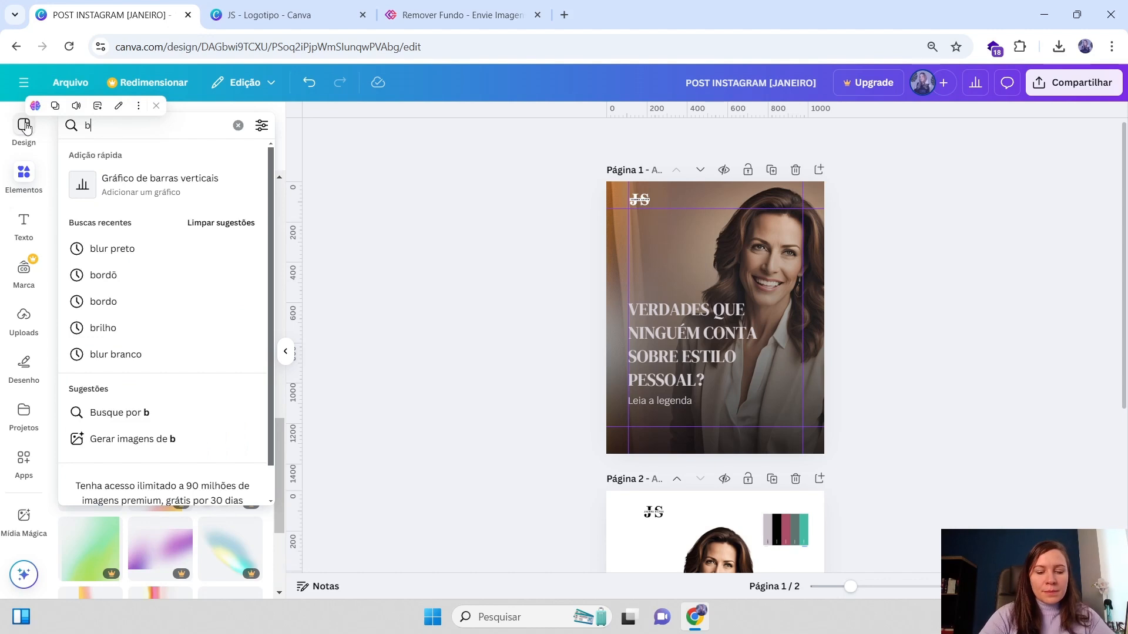
{"action": "type", "text": "brilho"}
{"action": "key", "text": "Return"}
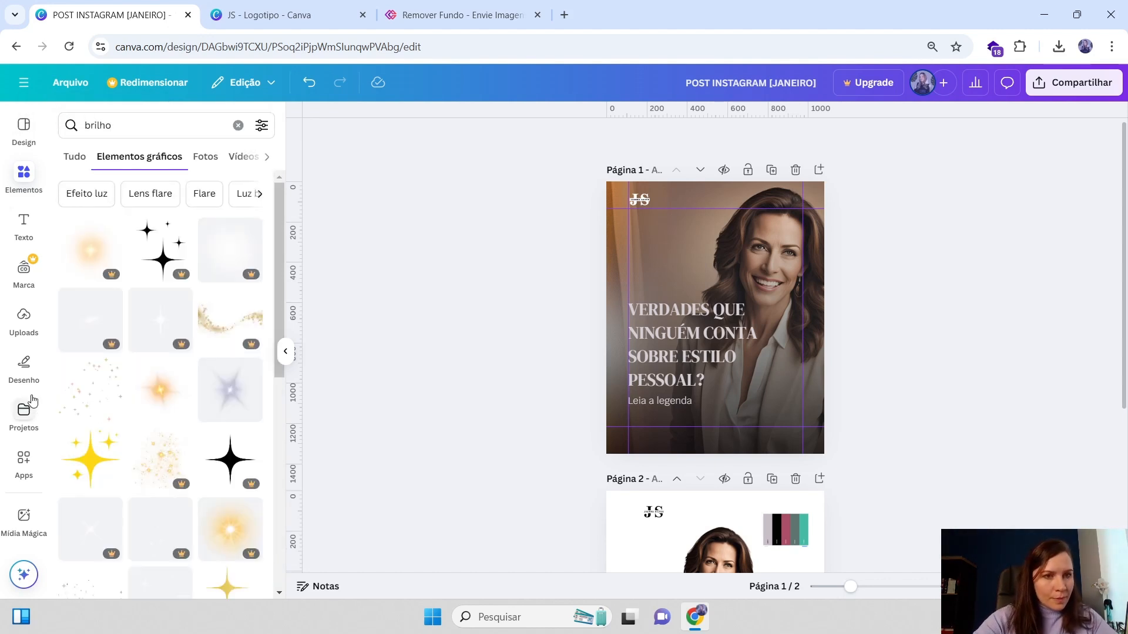
{"action": "scroll", "coordinate": [179, 400], "scroll_direction": "down", "scroll_amount": 3}
{"action": "scroll", "coordinate": [181, 418], "scroll_direction": "down", "scroll_amount": 5}
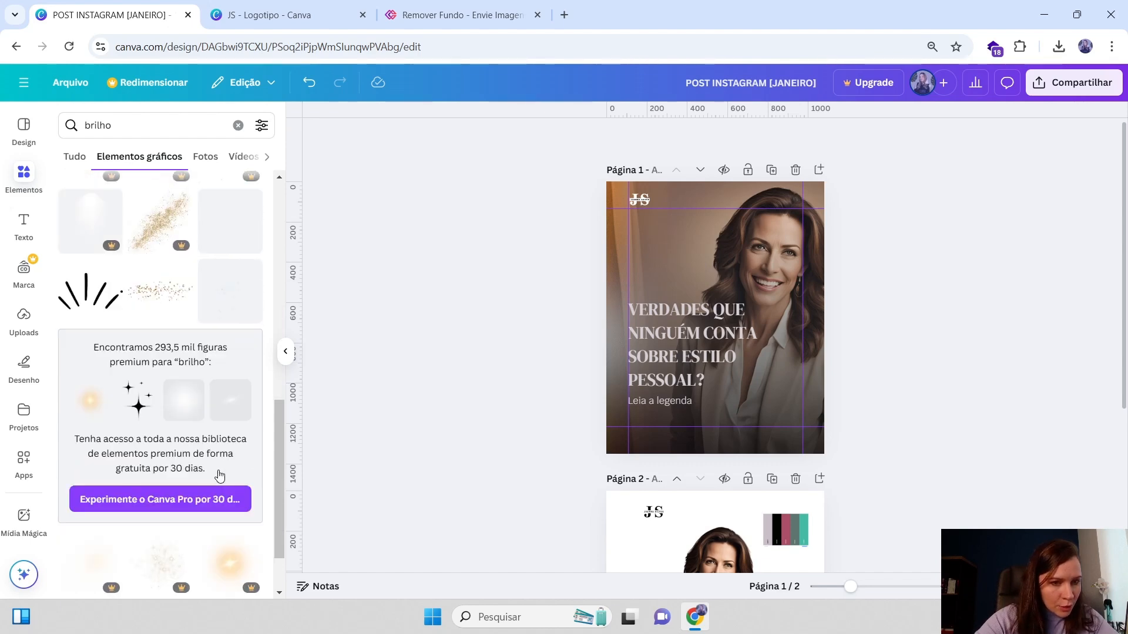
{"action": "scroll", "coordinate": [221, 473], "scroll_direction": "down", "scroll_amount": 5}
{"action": "left_click", "coordinate": [103, 421]}
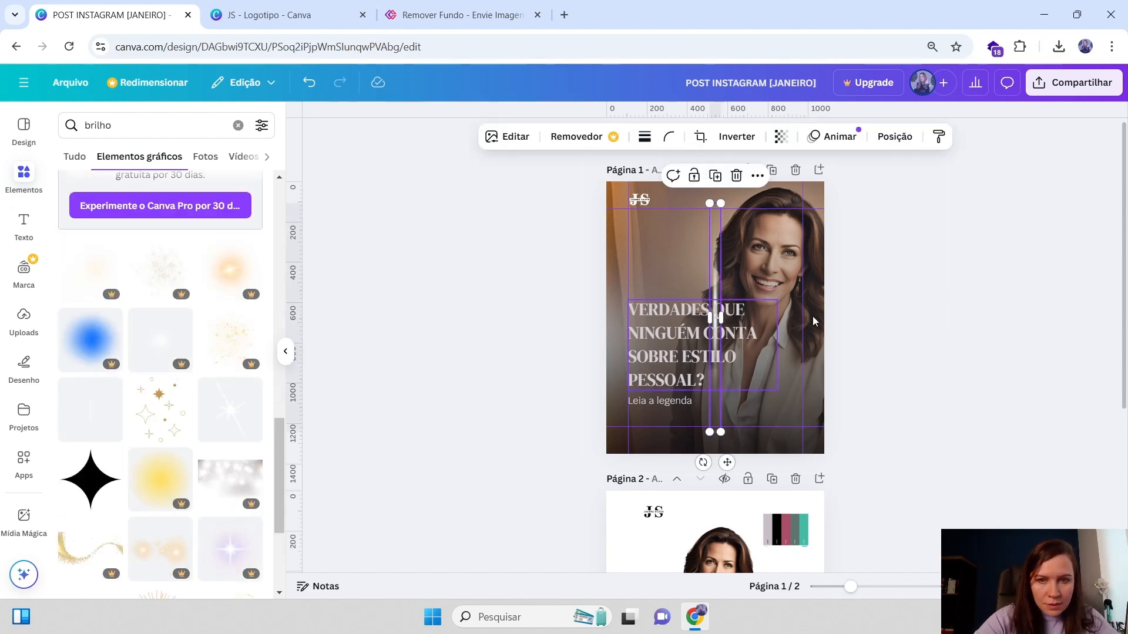
{"action": "left_click", "coordinate": [466, 255]}
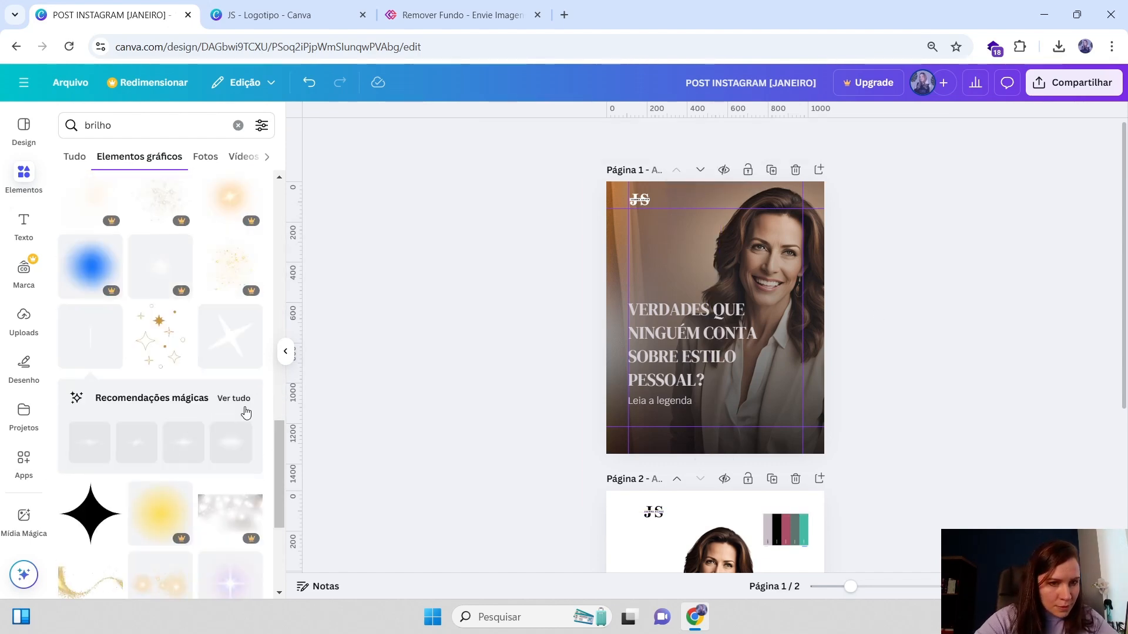
Open the magic recommendations, add the Lens Flare Light graphic to page 1 and shrink it beside the title
{"action": "left_click", "coordinate": [235, 399]}
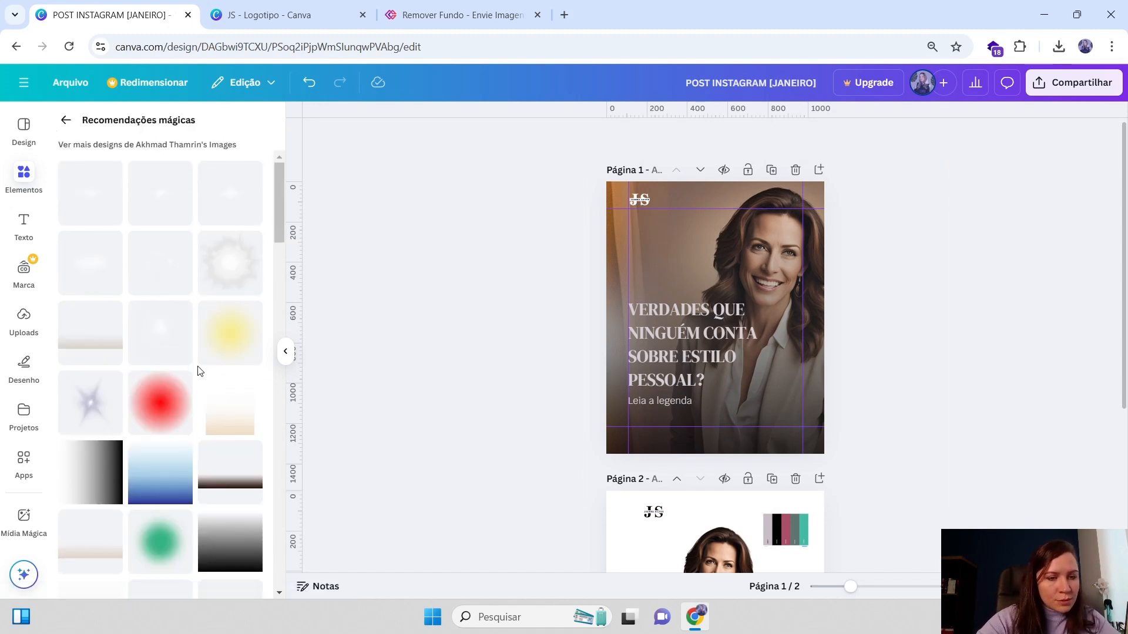
{"action": "scroll", "coordinate": [176, 346], "scroll_direction": "down", "scroll_amount": 1}
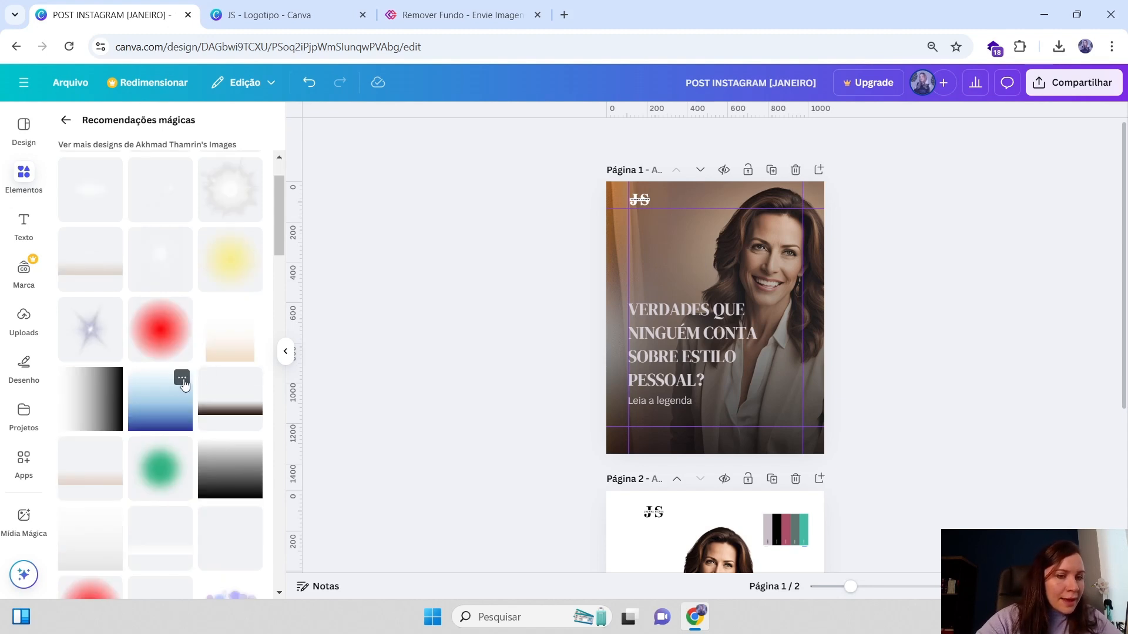
{"action": "scroll", "coordinate": [192, 397], "scroll_direction": "down", "scroll_amount": 2}
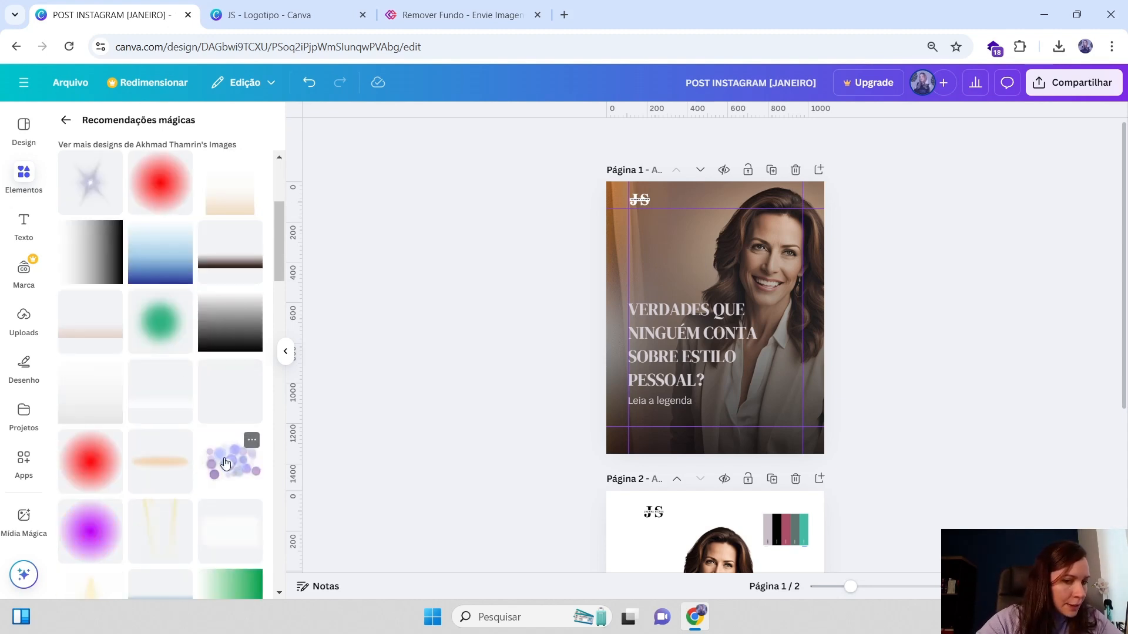
{"action": "scroll", "coordinate": [146, 436], "scroll_direction": "up", "scroll_amount": 3}
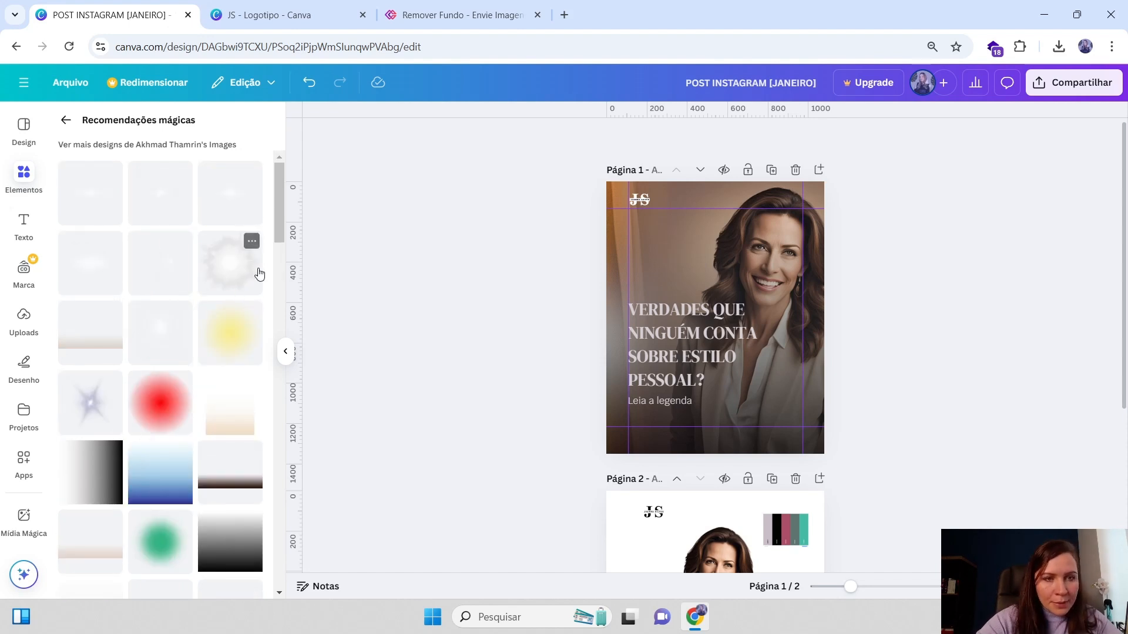
{"action": "left_click", "coordinate": [182, 173]}
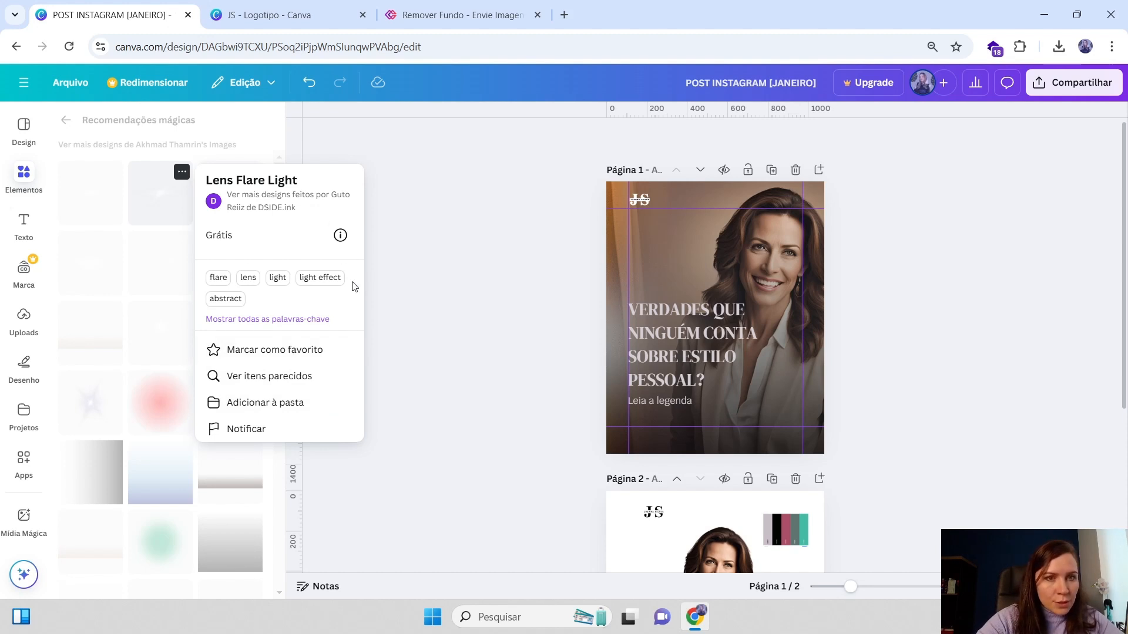
{"action": "left_click", "coordinate": [427, 334]}
{"action": "left_click", "coordinate": [172, 333]}
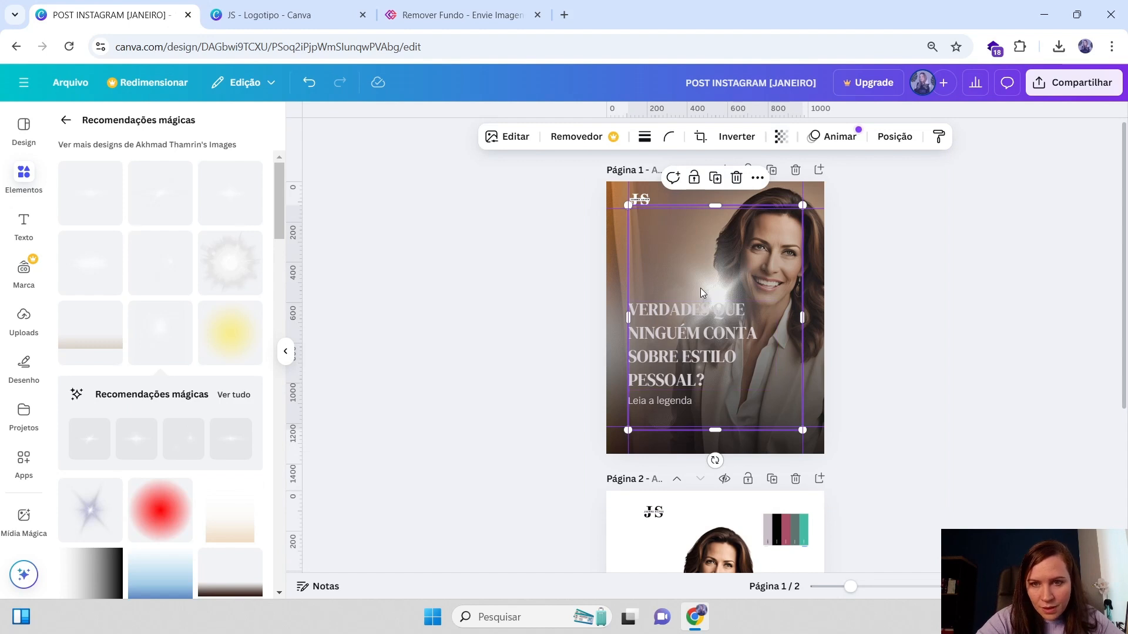
{"action": "left_click_drag", "start_coordinate": [700, 288], "coordinate": [720, 321]}
{"action": "left_click_drag", "start_coordinate": [825, 456], "coordinate": [712, 310]}
{"action": "left_click_drag", "start_coordinate": [681, 264], "coordinate": [805, 360]}
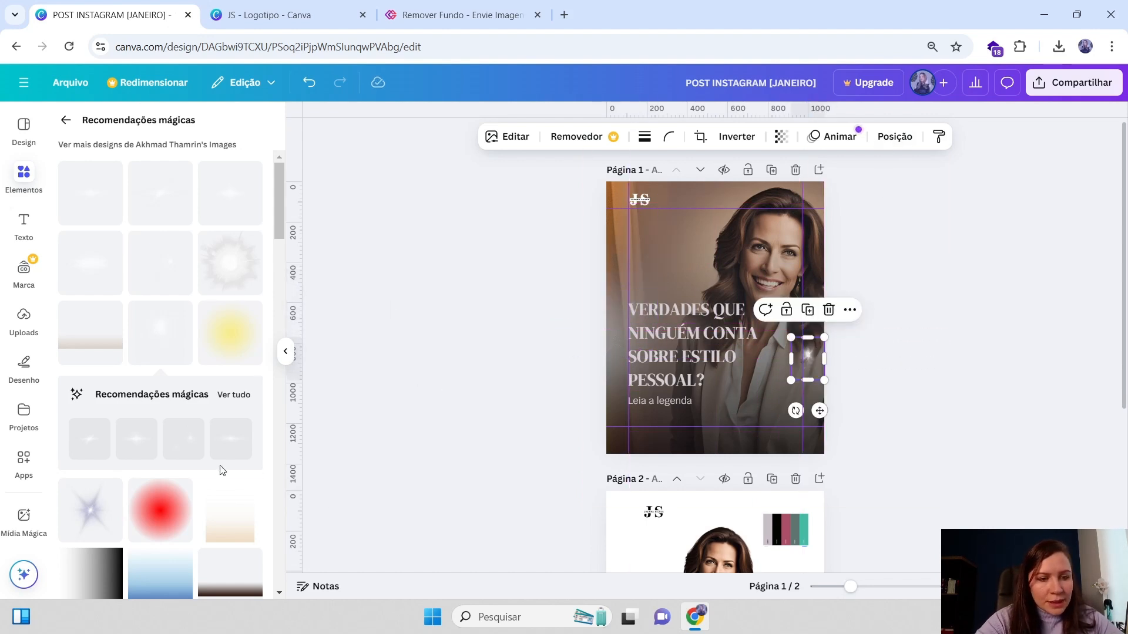
Move the lens flare layer below the dark gradient layer in the layers list
{"action": "scroll", "coordinate": [176, 490], "scroll_direction": "down", "scroll_amount": 6}
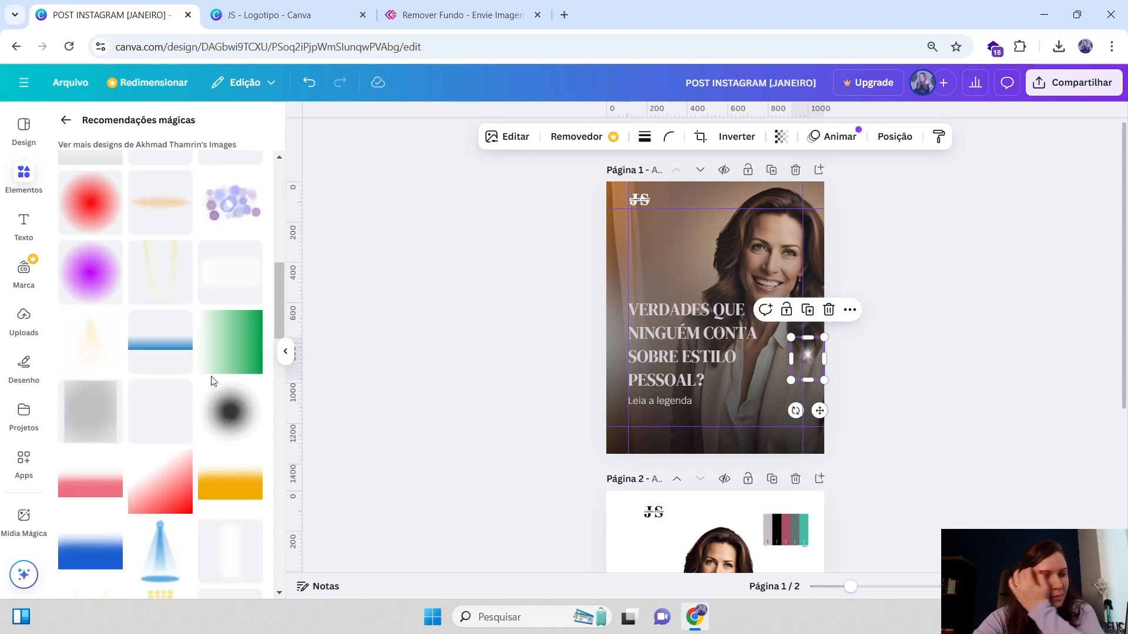
{"action": "left_click", "coordinate": [894, 136]}
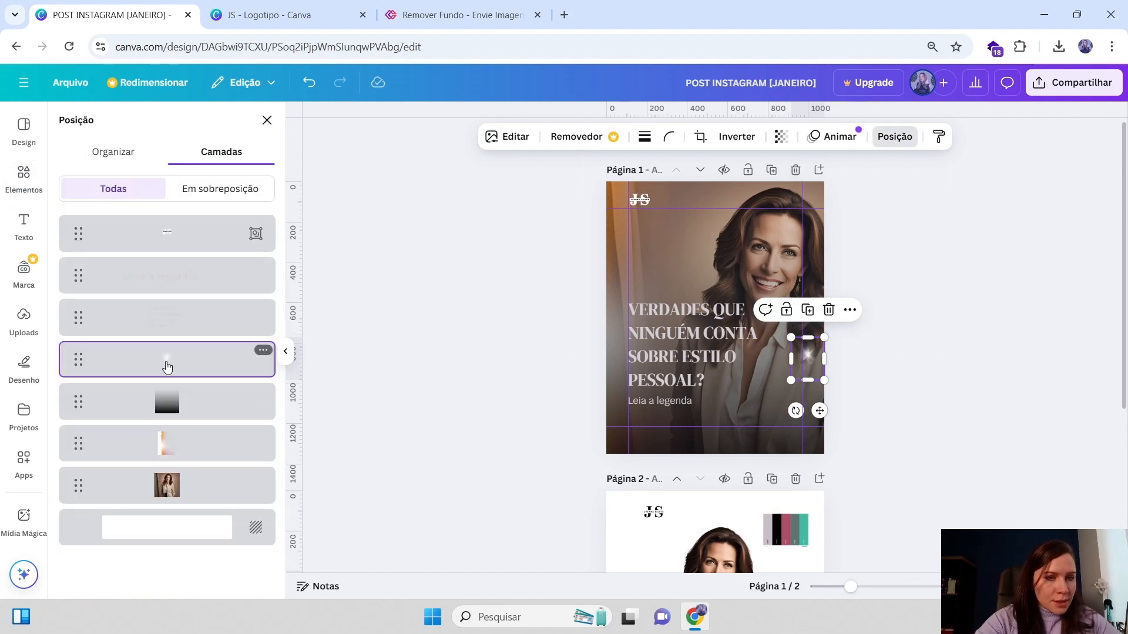
{"action": "left_click_drag", "start_coordinate": [167, 368], "coordinate": [172, 435]}
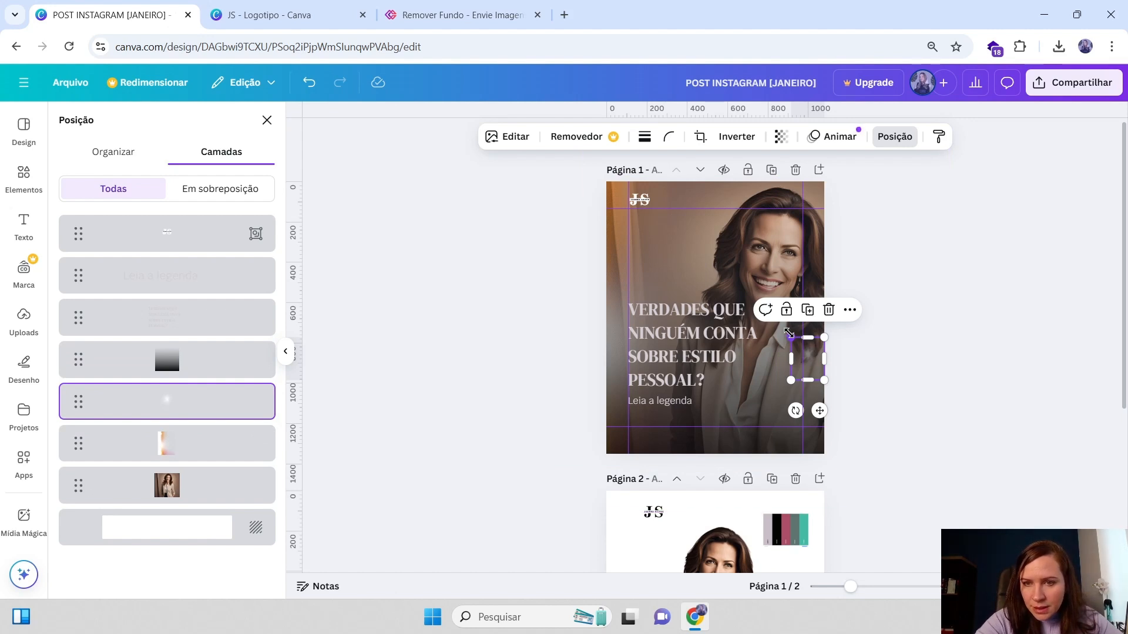
Reposition the lens flare around page 1 several times, then delete it
{"action": "left_click_drag", "start_coordinate": [790, 337], "coordinate": [796, 291]}
{"action": "key", "text": "ctrl+plus"}
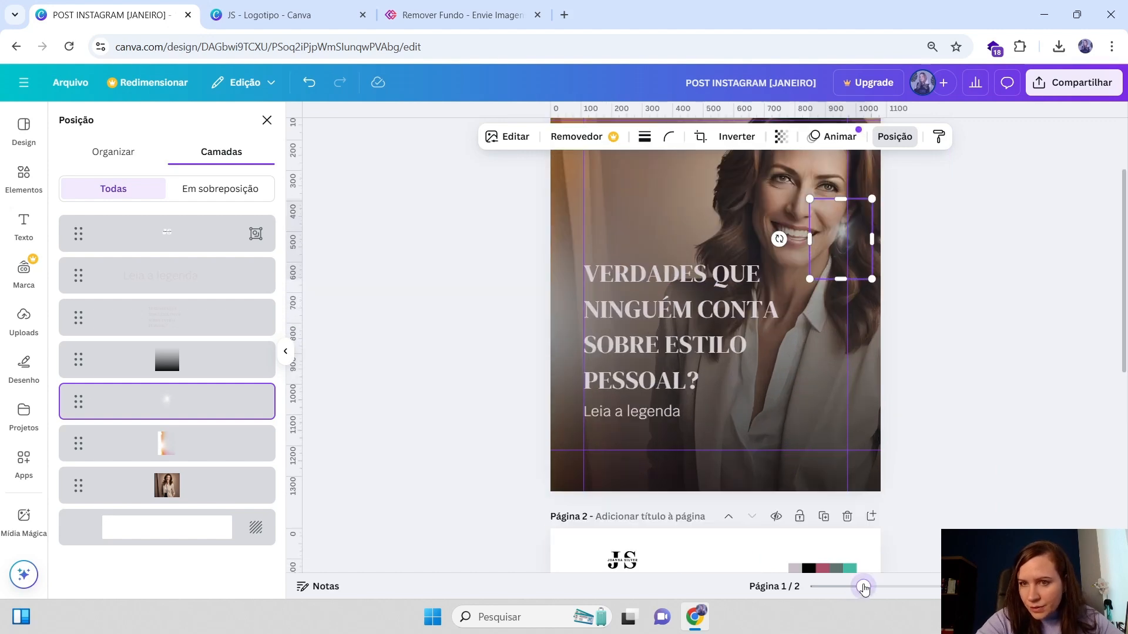
{"action": "left_click_drag", "start_coordinate": [840, 233], "coordinate": [587, 416]}
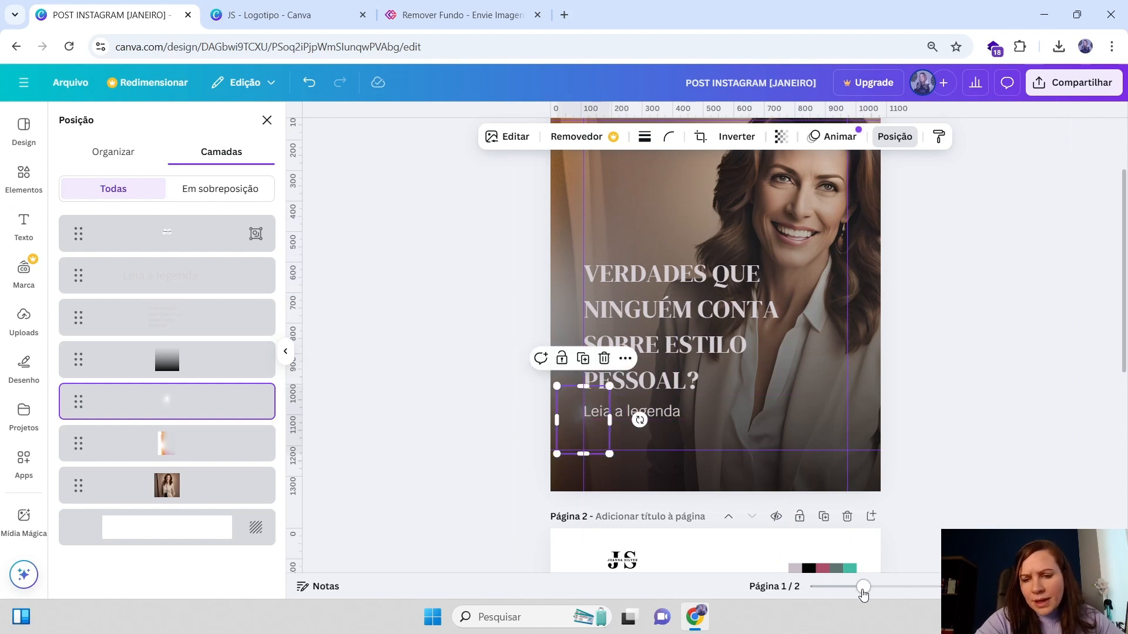
{"action": "left_click_drag", "start_coordinate": [863, 587], "coordinate": [847, 587]}
{"action": "left_click_drag", "start_coordinate": [654, 403], "coordinate": [806, 310]}
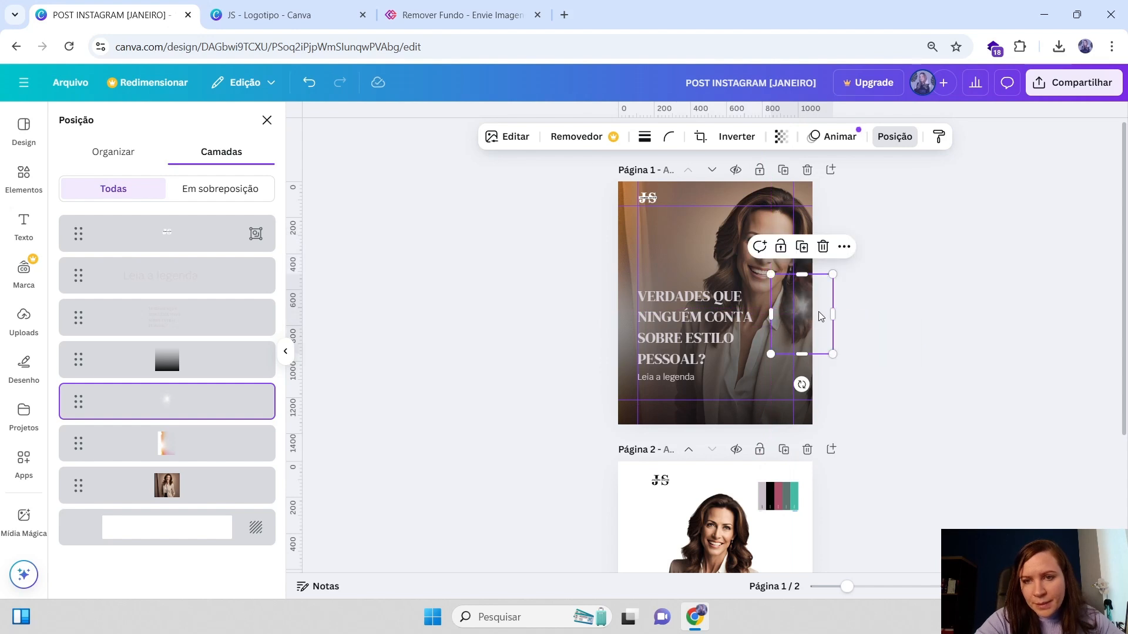
{"action": "left_click_drag", "start_coordinate": [833, 273], "coordinate": [730, 297]}
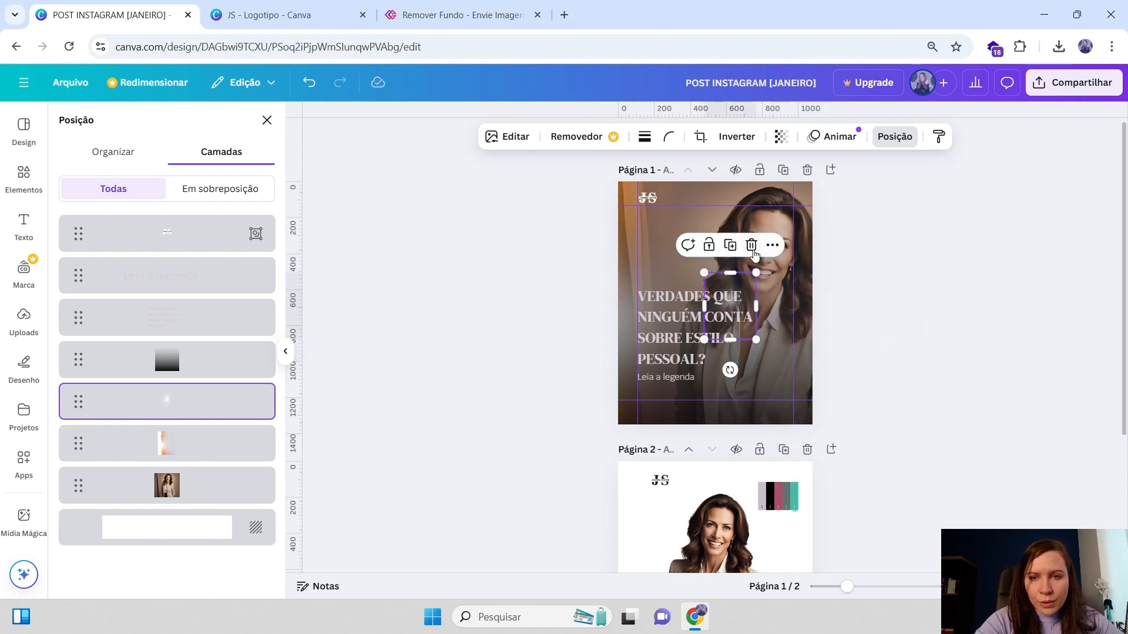
{"action": "key", "text": "Delete"}
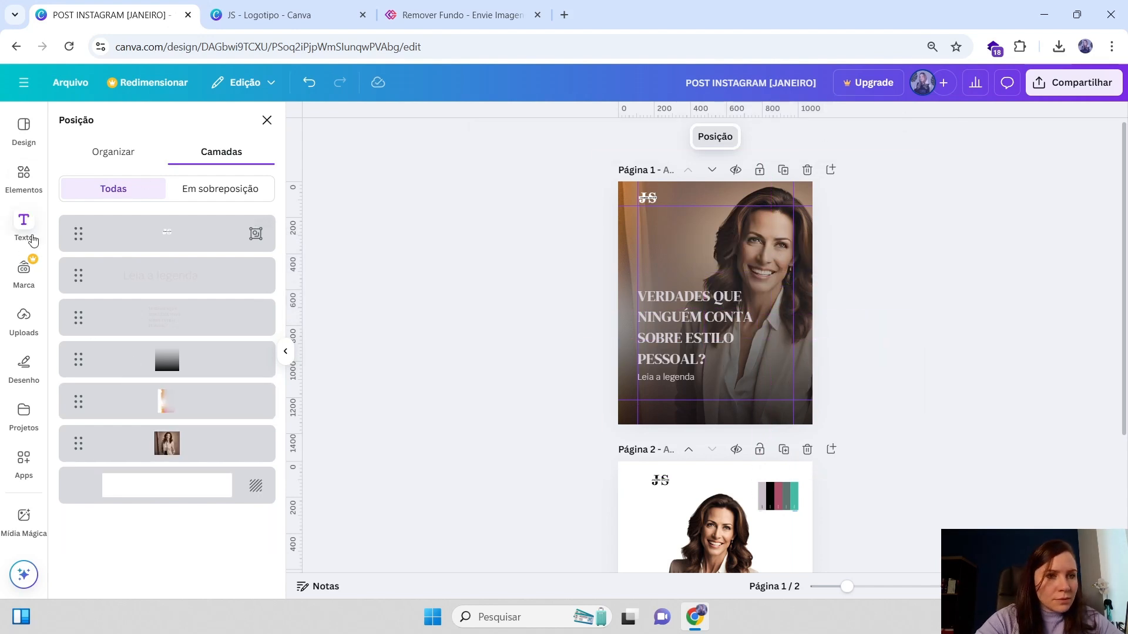
Search the elements for "brilho verde" and filter the results to graphics
{"action": "left_click", "coordinate": [24, 176]}
{"action": "left_click", "coordinate": [145, 128]}
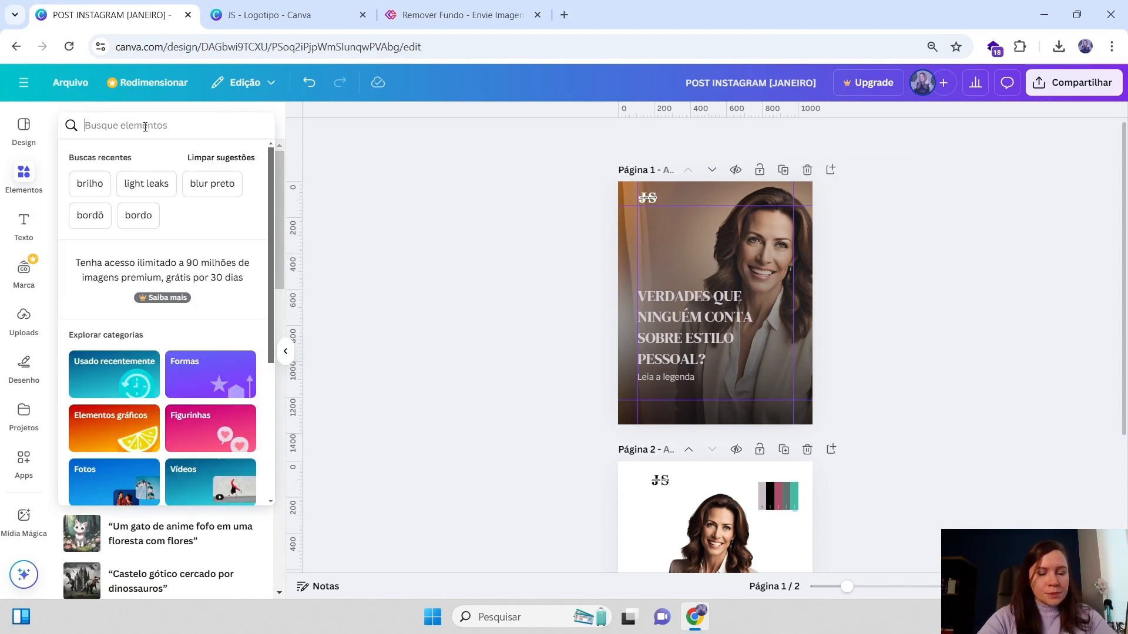
{"action": "type", "text": "brilho verde"}
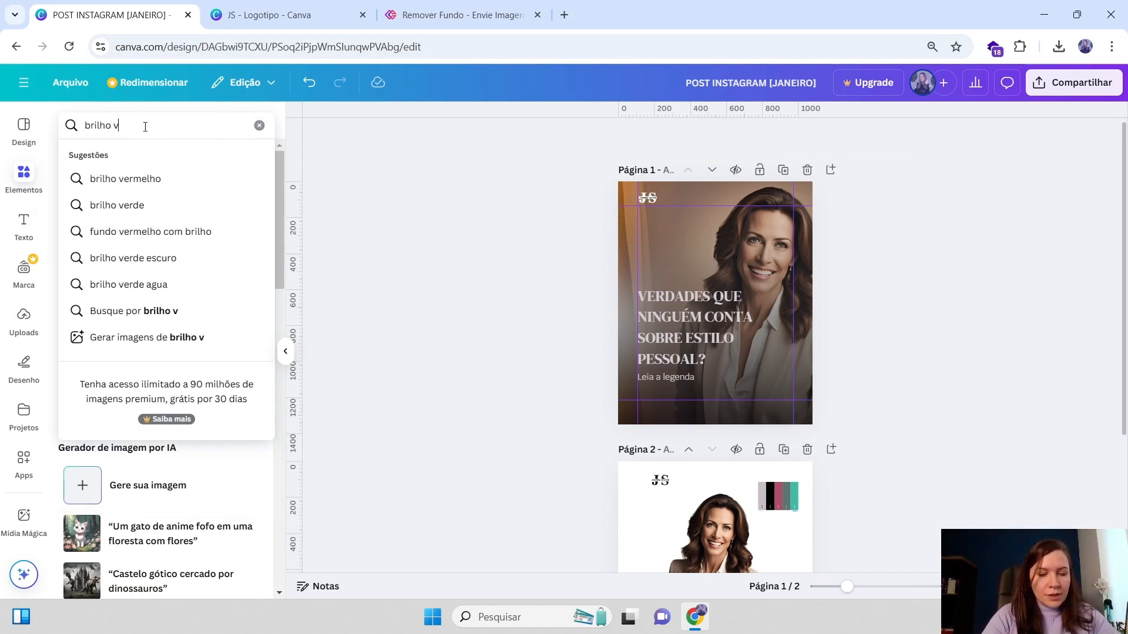
{"action": "key", "text": "Return"}
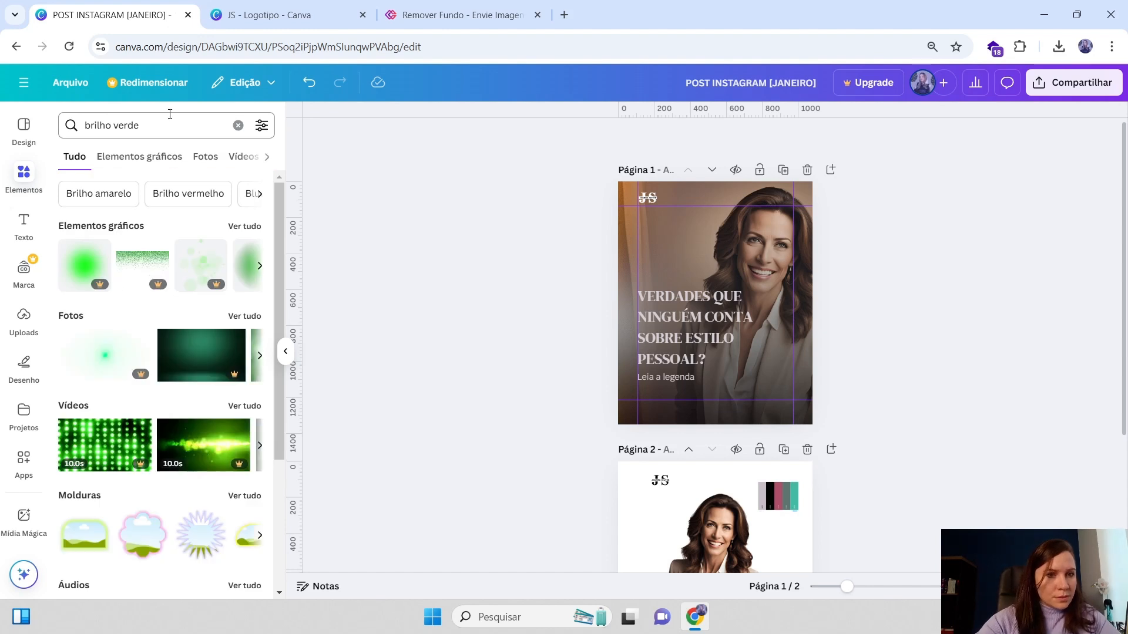
{"action": "left_click", "coordinate": [243, 228]}
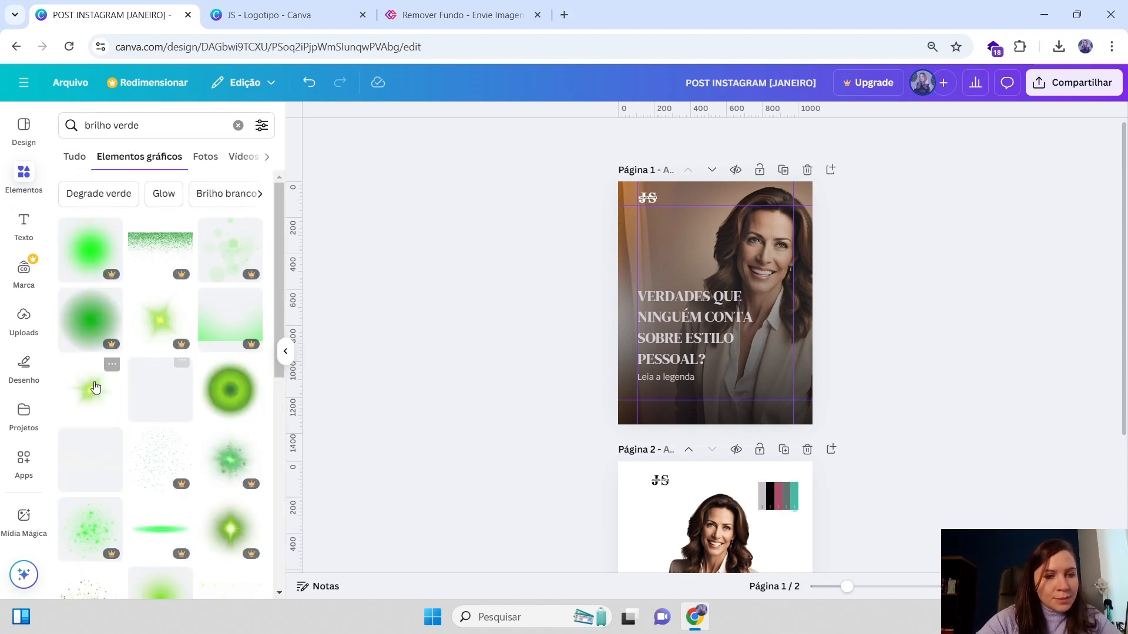
Browse the green glow graphic results
{"action": "scroll", "coordinate": [188, 431], "scroll_direction": "down", "scroll_amount": 1}
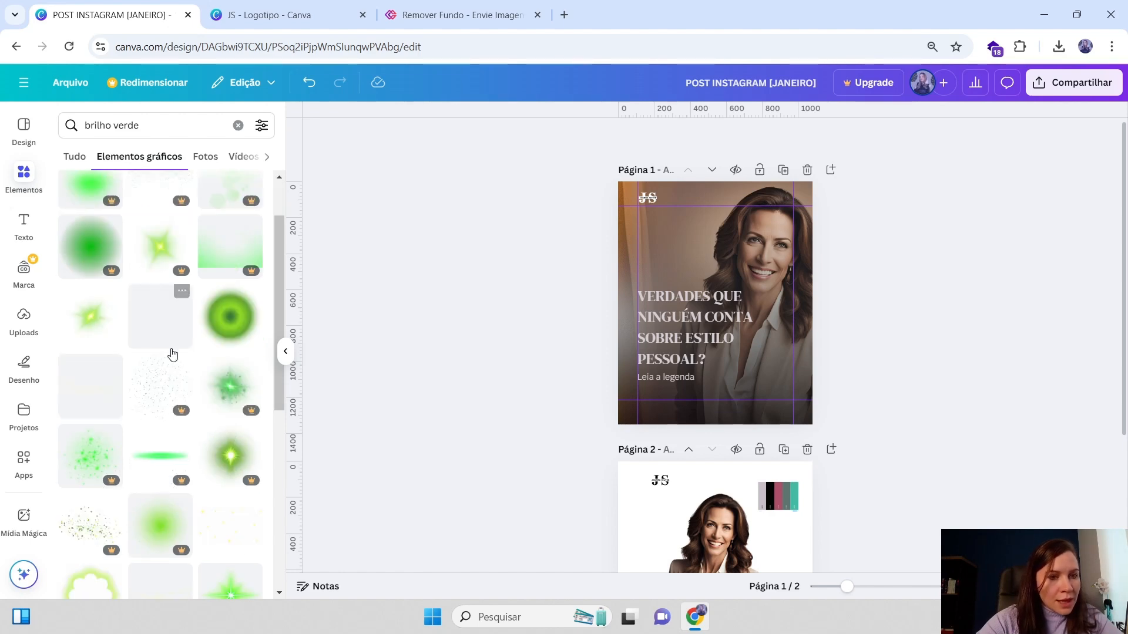
{"action": "scroll", "coordinate": [193, 388], "scroll_direction": "down", "scroll_amount": 7}
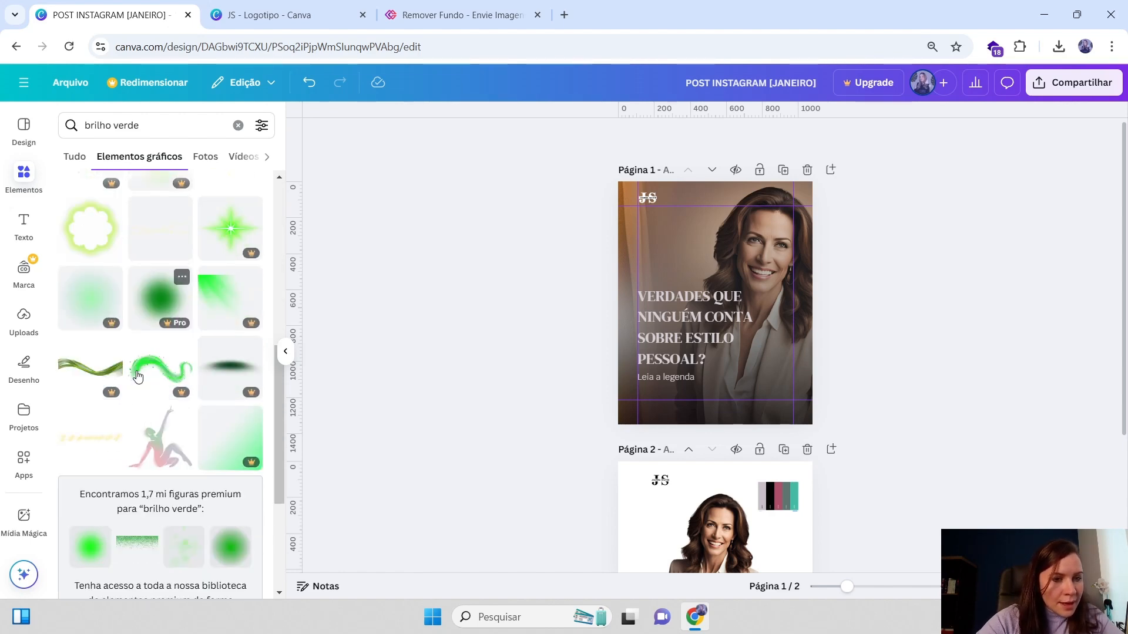
{"action": "scroll", "coordinate": [194, 376], "scroll_direction": "down", "scroll_amount": 1}
{"action": "scroll", "coordinate": [174, 374], "scroll_direction": "down", "scroll_amount": 5}
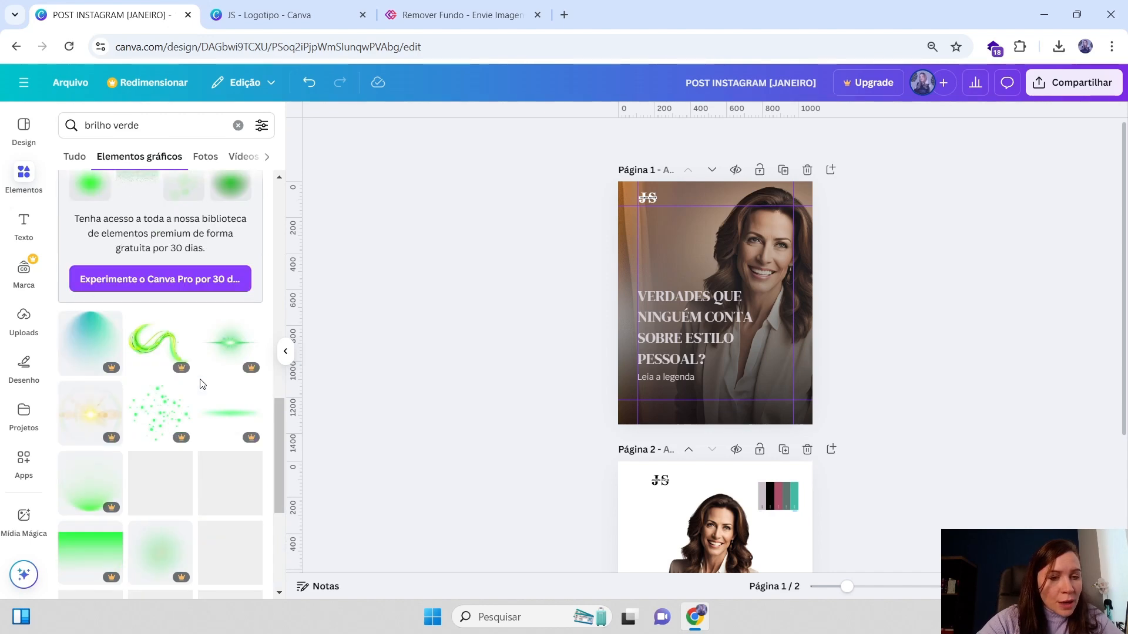
{"action": "scroll", "coordinate": [167, 412], "scroll_direction": "down", "scroll_amount": 6}
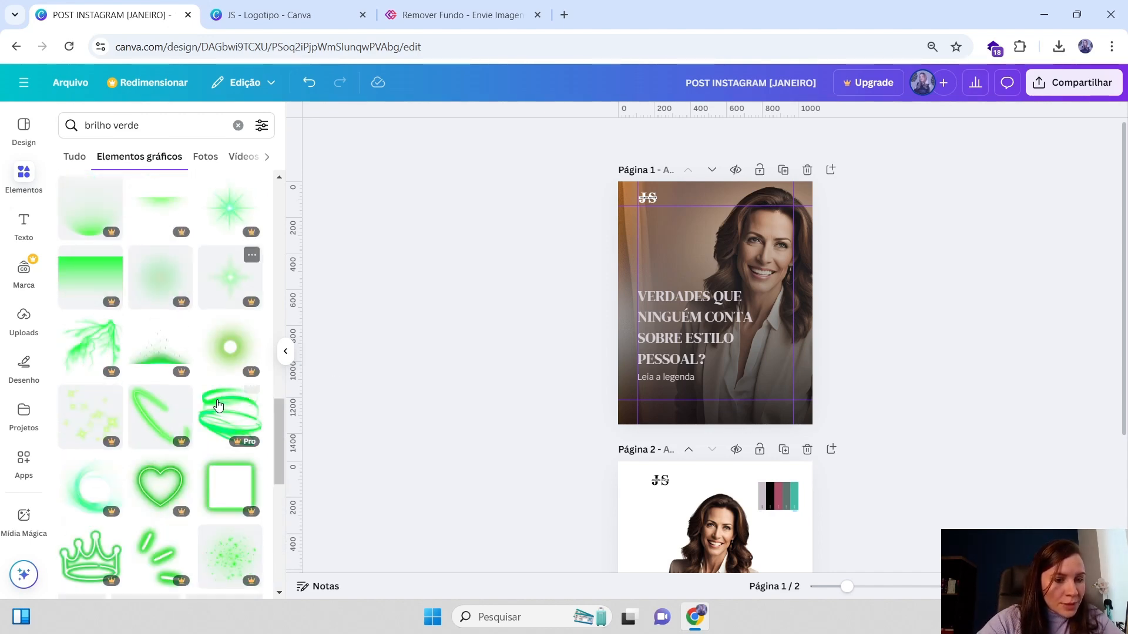
{"action": "scroll", "coordinate": [175, 403], "scroll_direction": "down", "scroll_amount": 4}
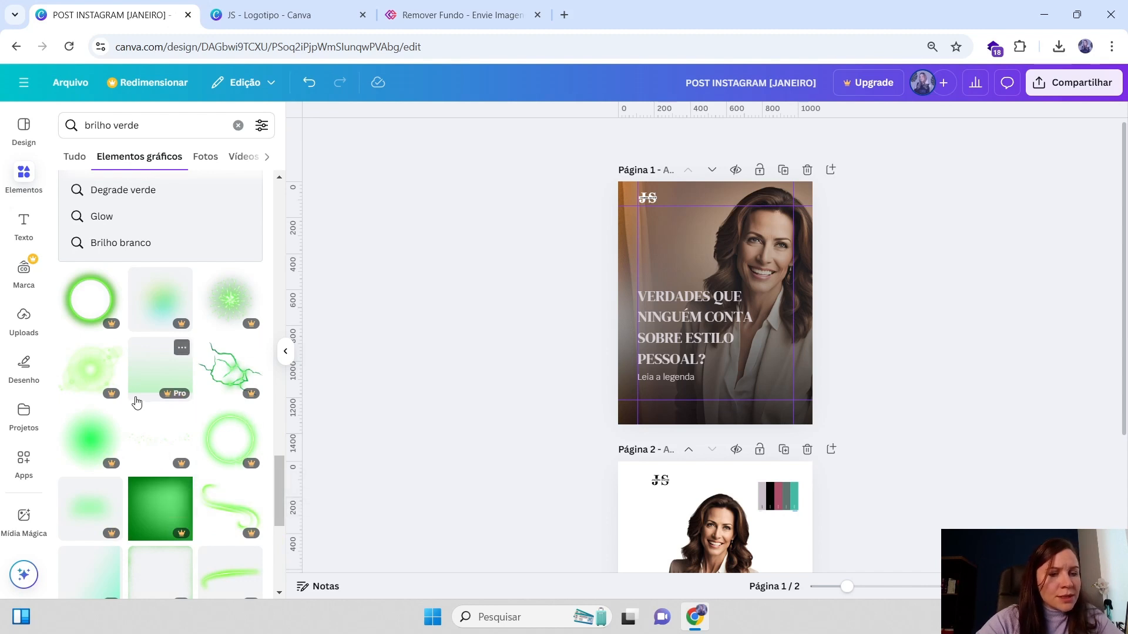
{"action": "scroll", "coordinate": [129, 411], "scroll_direction": "down", "scroll_amount": 3}
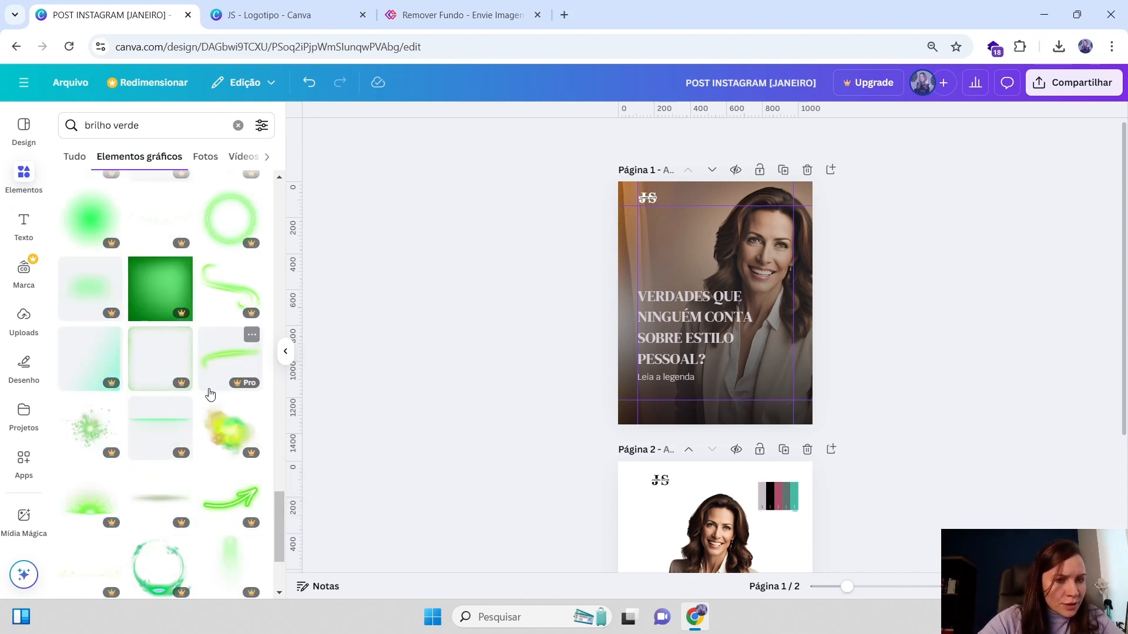
{"action": "scroll", "coordinate": [257, 468], "scroll_direction": "down", "scroll_amount": 5}
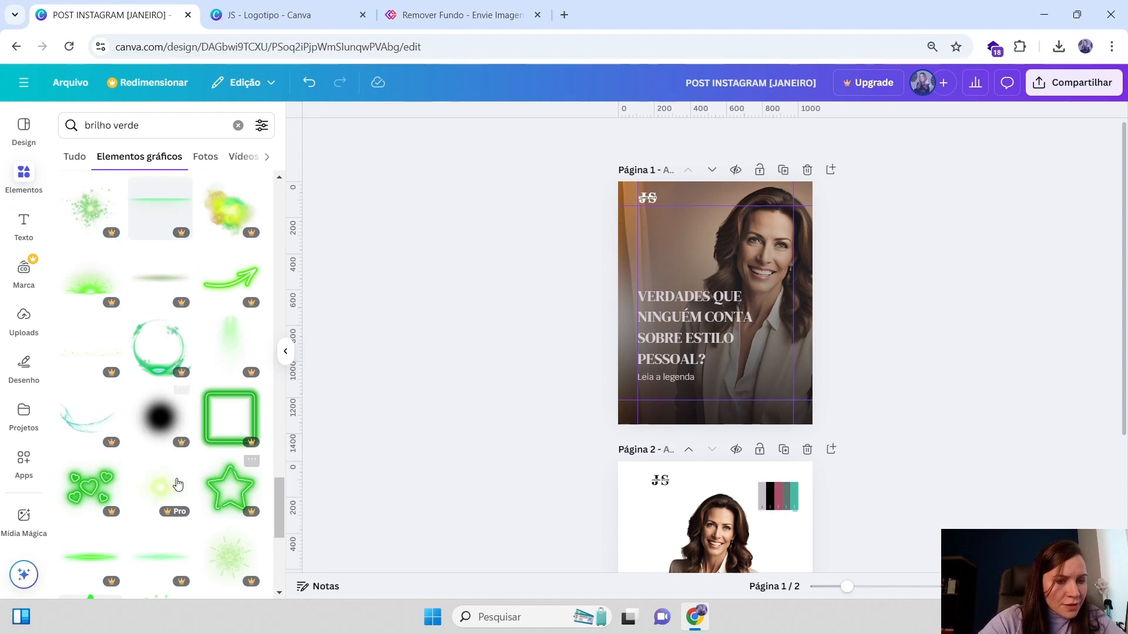
{"action": "scroll", "coordinate": [200, 530], "scroll_direction": "down", "scroll_amount": 2}
{"action": "scroll", "coordinate": [247, 390], "scroll_direction": "down", "scroll_amount": 2}
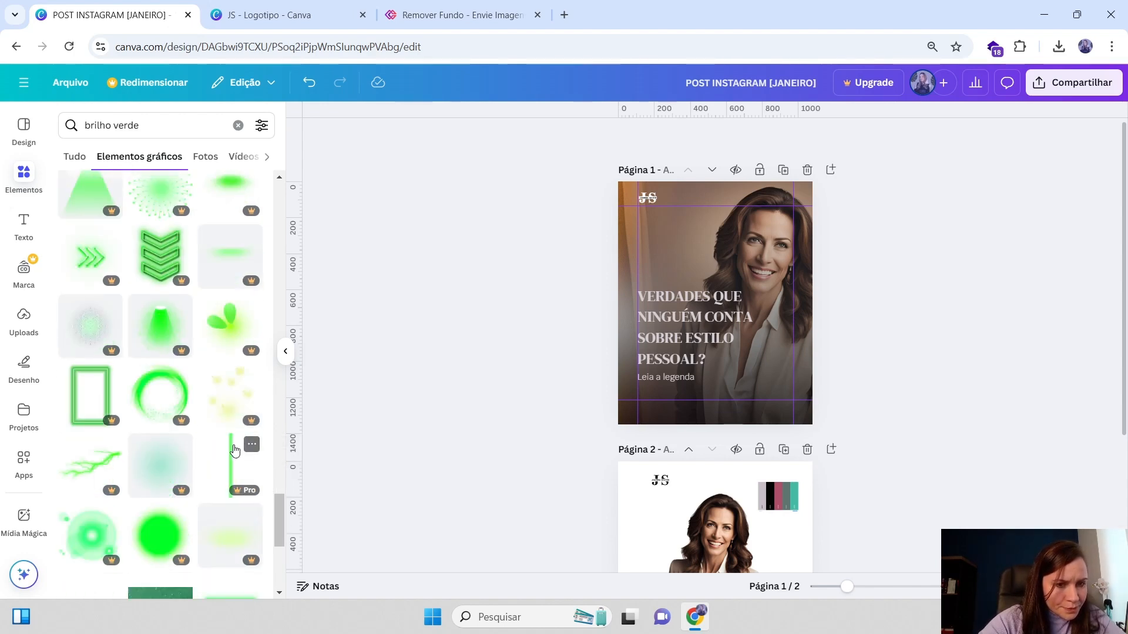
{"action": "scroll", "coordinate": [181, 383], "scroll_direction": "up", "scroll_amount": 5}
{"action": "scroll", "coordinate": [182, 383], "scroll_direction": "up", "scroll_amount": 10}
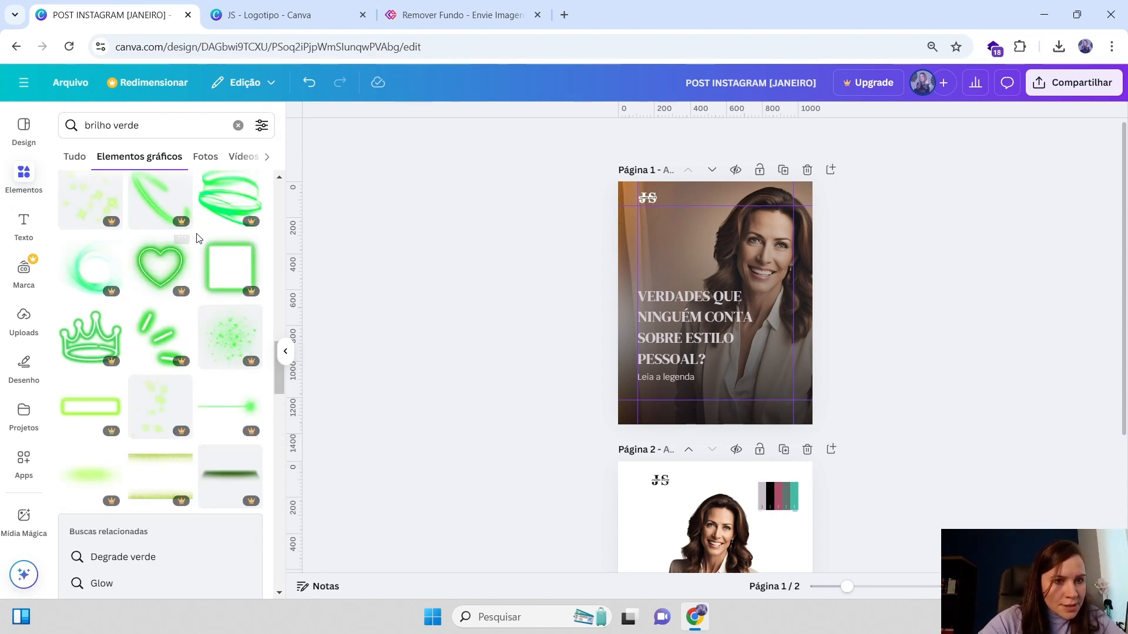
{"action": "scroll", "coordinate": [161, 211], "scroll_direction": "up", "scroll_amount": 5}
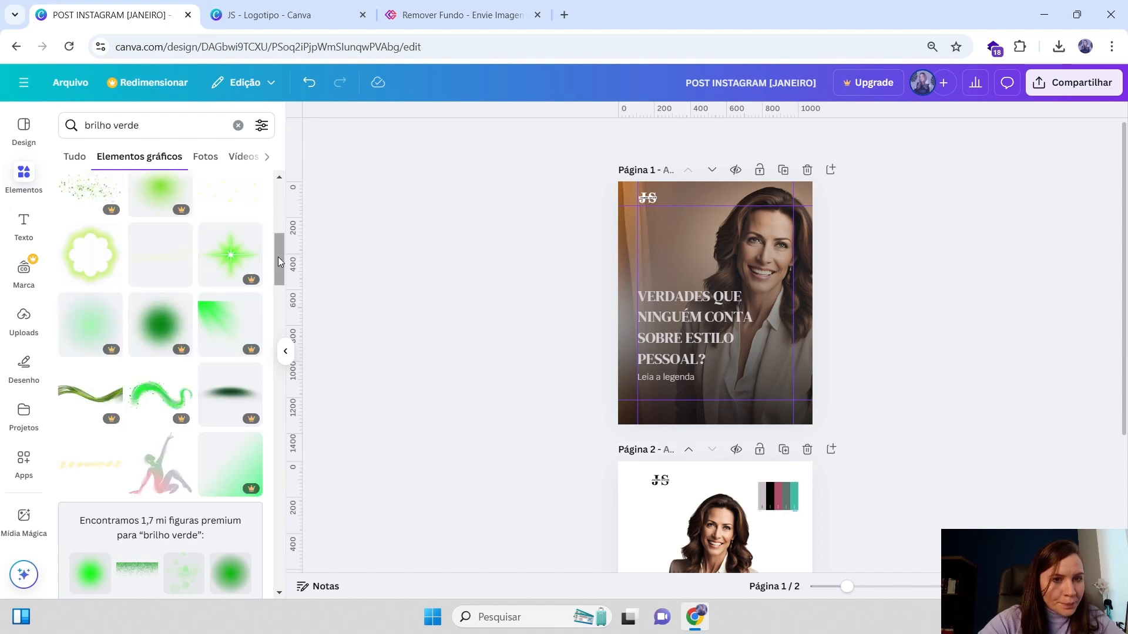
{"action": "left_click_drag", "start_coordinate": [278, 257], "coordinate": [279, 152]}
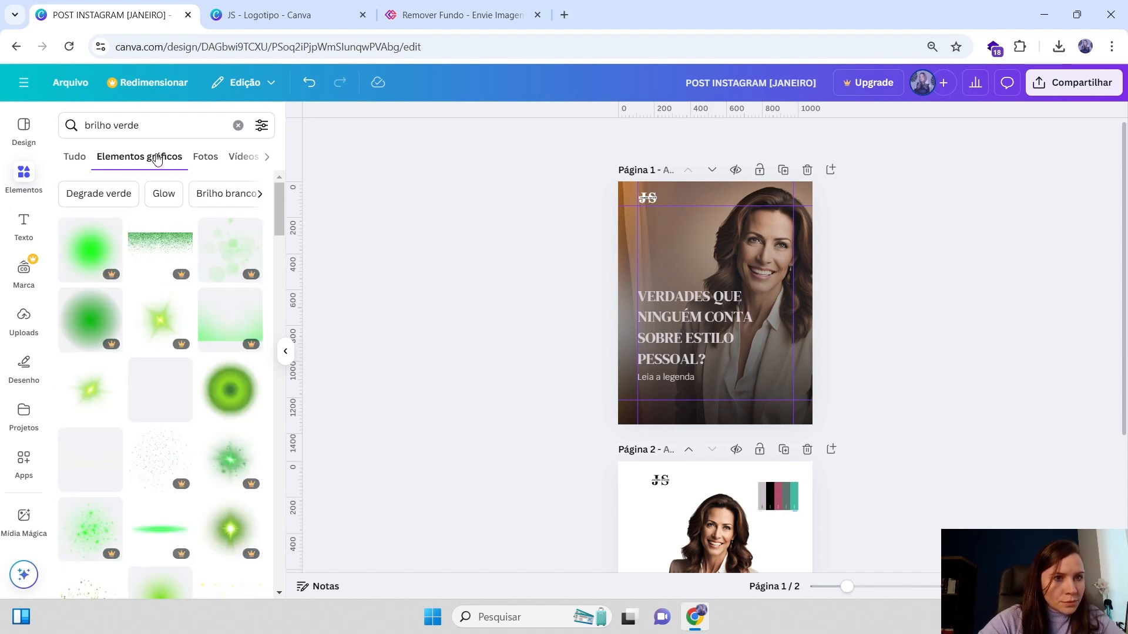
Undo the last change and delete the lens flare layer from page 1's layers list
{"action": "left_click", "coordinate": [140, 125]}
{"action": "key", "text": "ctrl+z"}
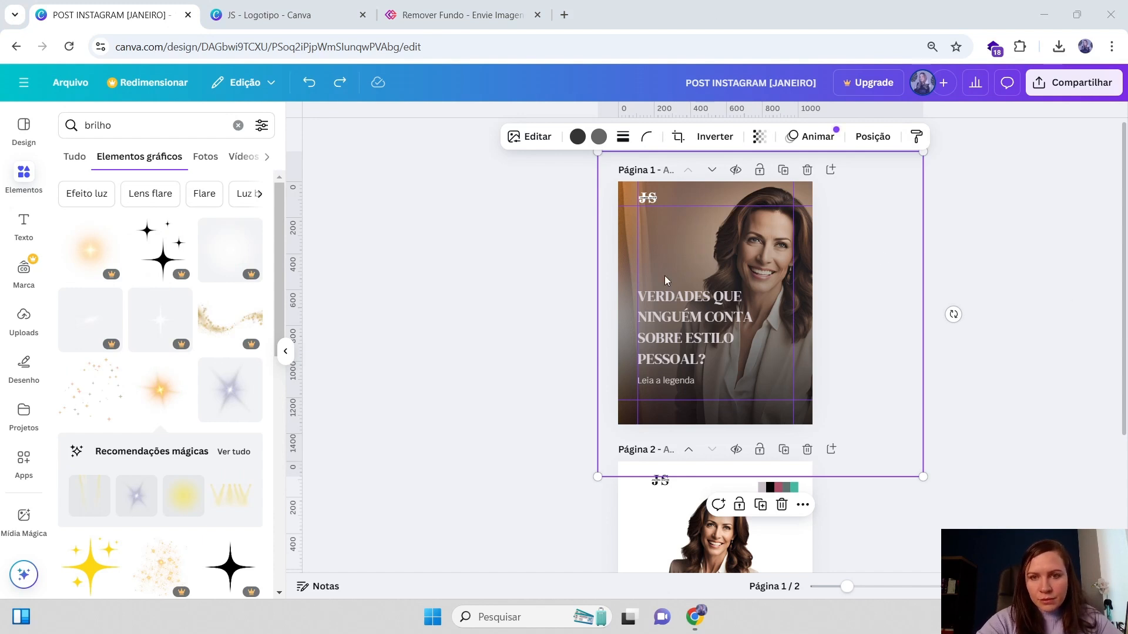
{"action": "left_click", "coordinate": [872, 137]}
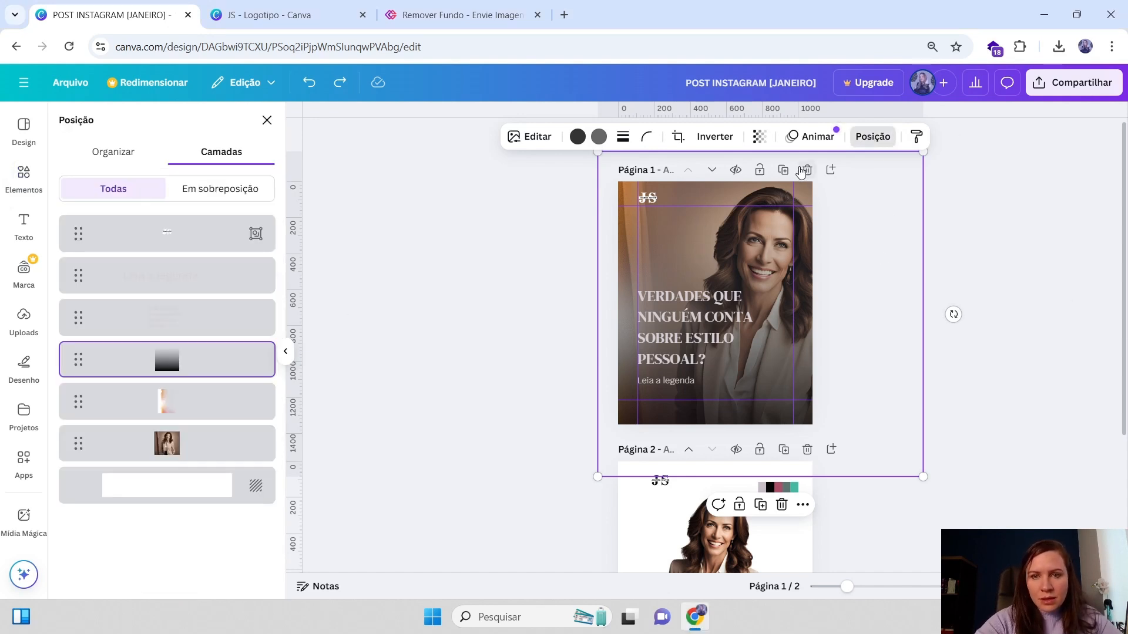
{"action": "left_click", "coordinate": [171, 407]}
{"action": "key", "text": "Delete"}
Set page 1's background color to the pink #ab4e69 from the photo colors
{"action": "left_click", "coordinate": [439, 350]}
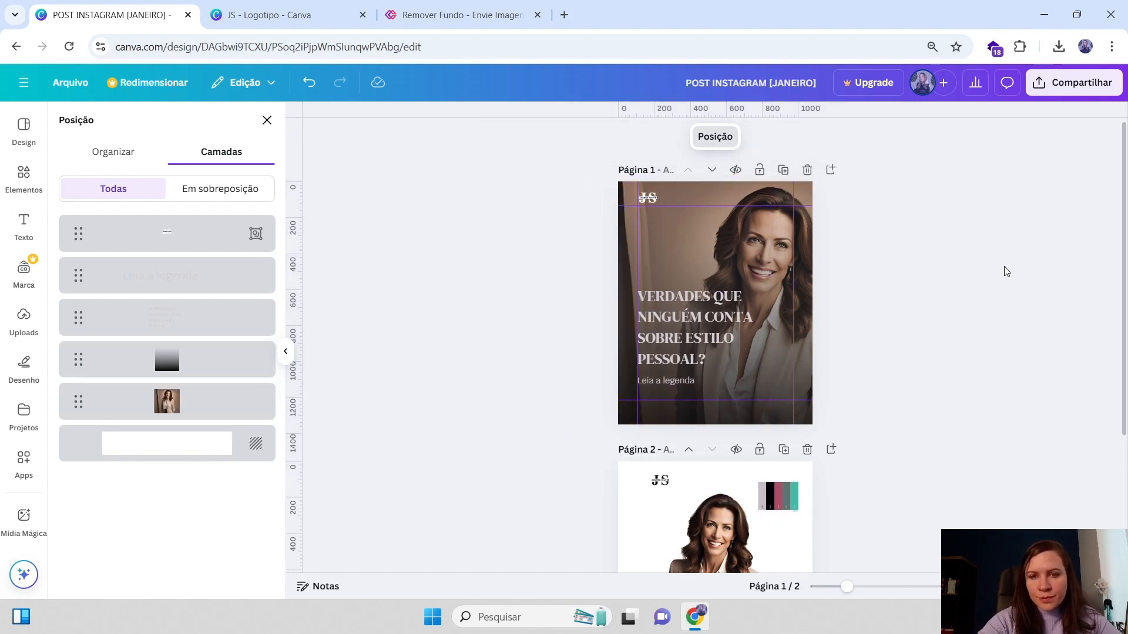
{"action": "left_click", "coordinate": [681, 318]}
{"action": "left_click_drag", "start_coordinate": [681, 318], "coordinate": [682, 321]}
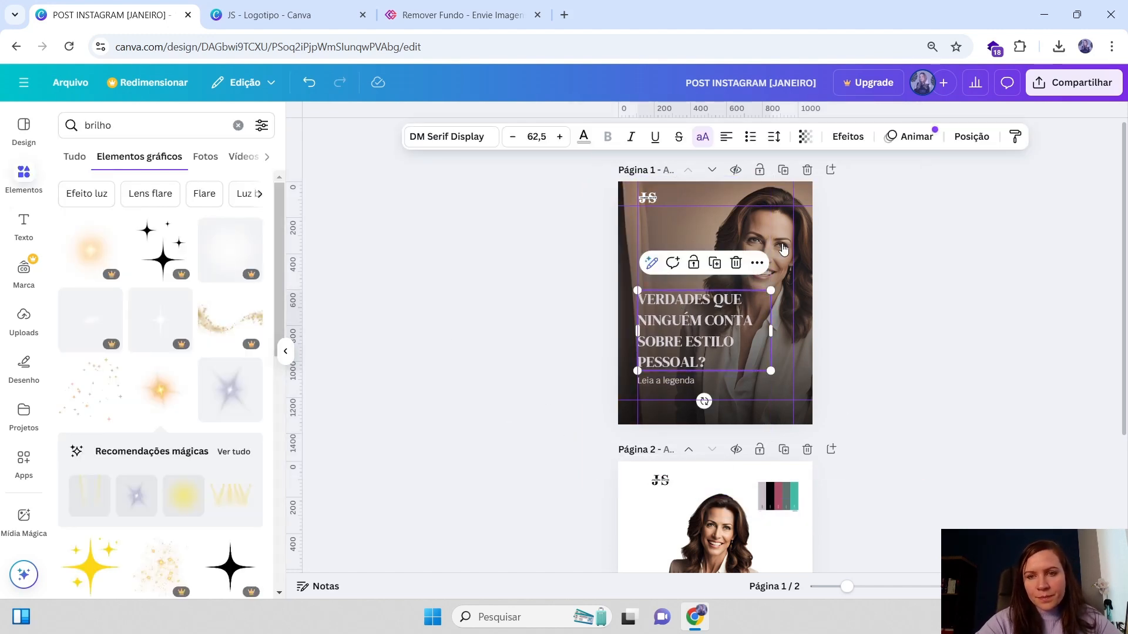
{"action": "left_click", "coordinate": [786, 245]}
{"action": "left_click", "coordinate": [869, 140]}
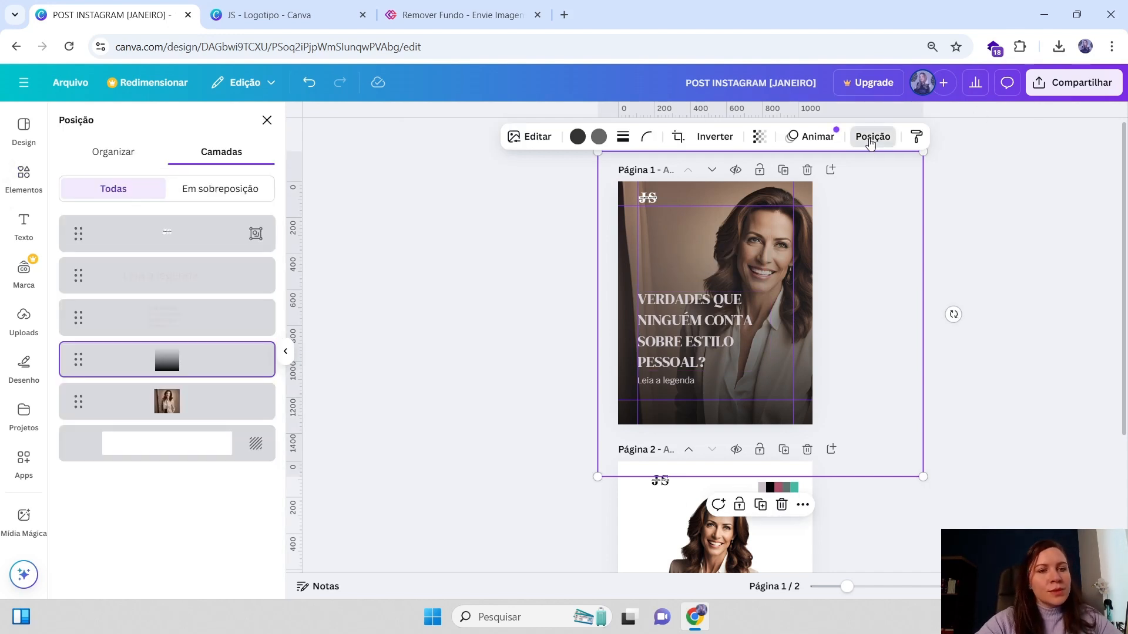
{"action": "left_click", "coordinate": [156, 456]}
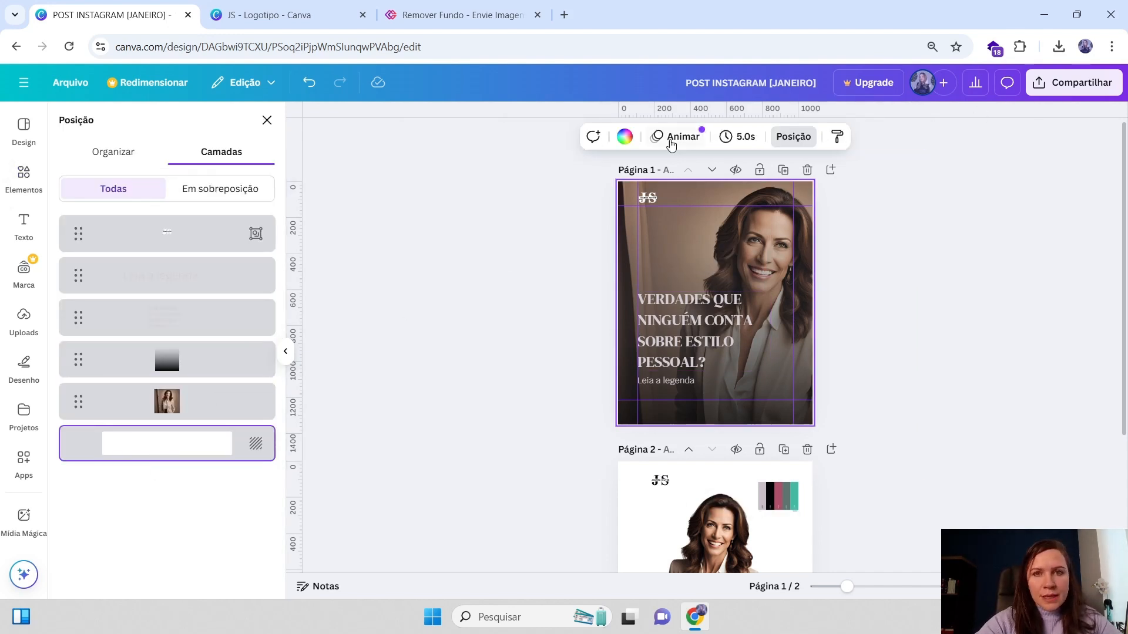
{"action": "left_click", "coordinate": [625, 137]}
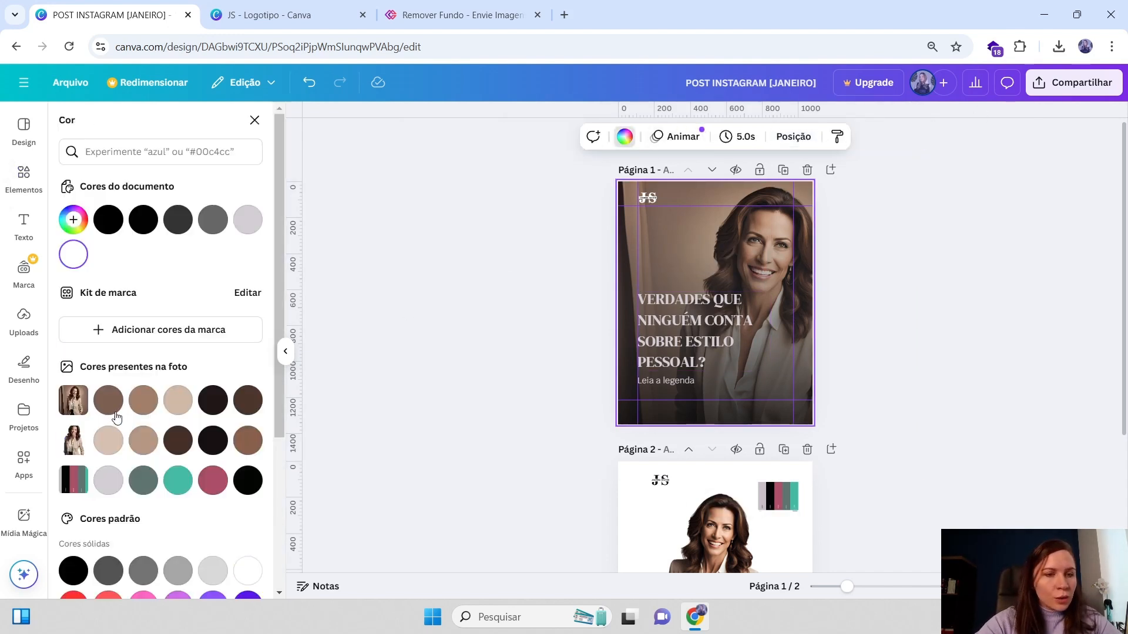
{"action": "left_click", "coordinate": [215, 483]}
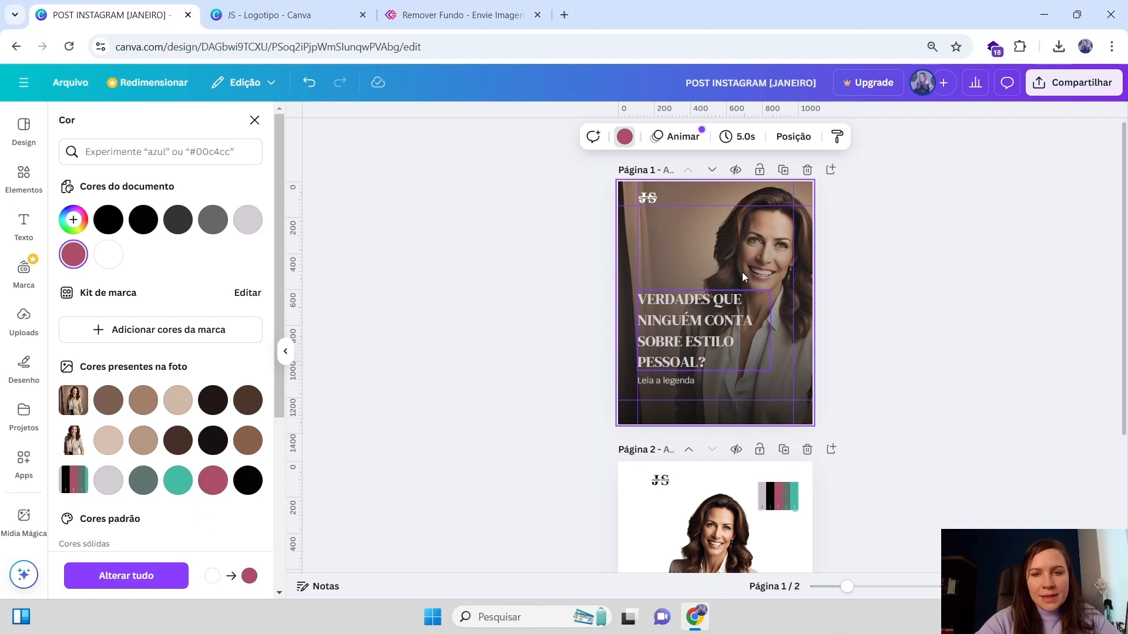
Select the photo layer on page 1 and set its transparency to 65
{"action": "left_click", "coordinate": [749, 235]}
{"action": "left_click", "coordinate": [873, 136]}
{"action": "left_click", "coordinate": [192, 452]}
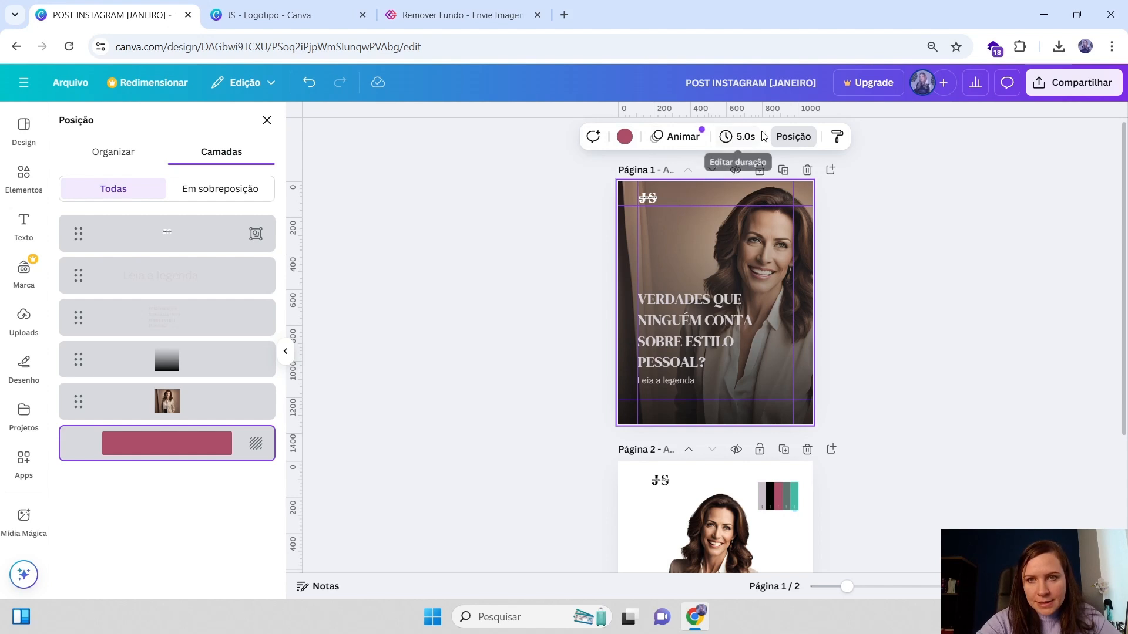
{"action": "left_click", "coordinate": [68, 417]}
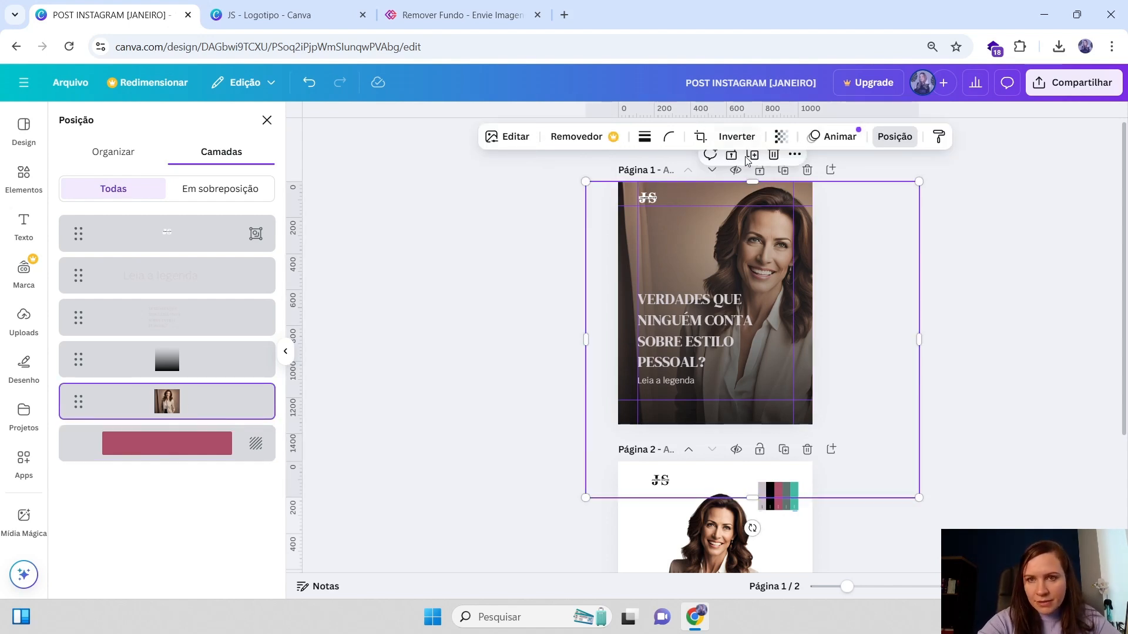
{"action": "left_click", "coordinate": [782, 136]}
{"action": "left_click_drag", "start_coordinate": [810, 198], "coordinate": [779, 198]}
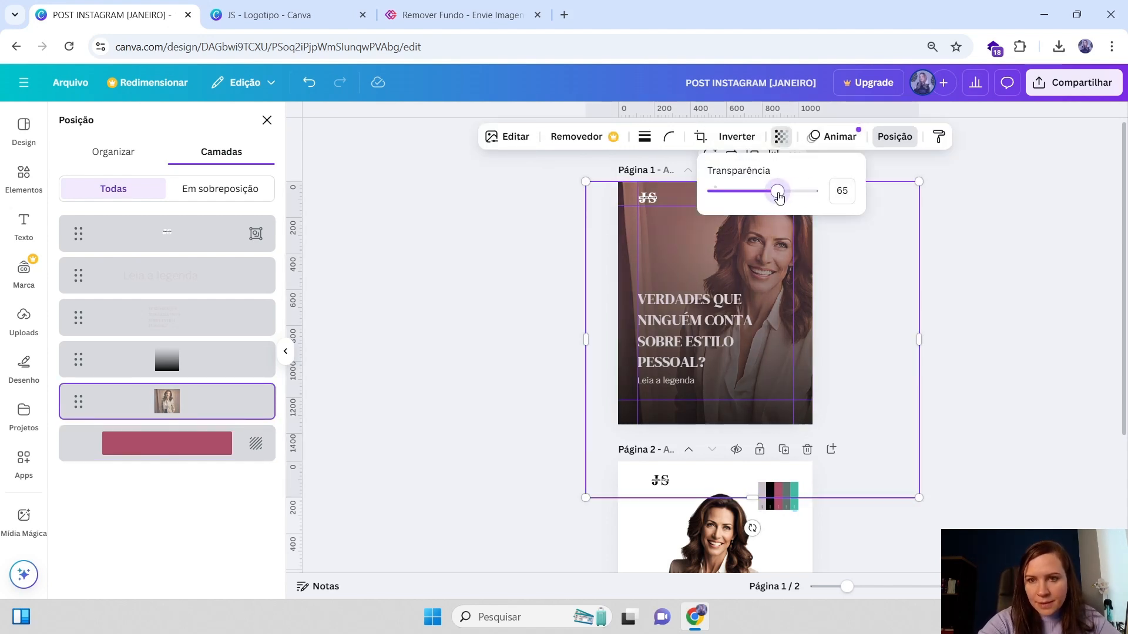
{"action": "left_click", "coordinate": [875, 313]}
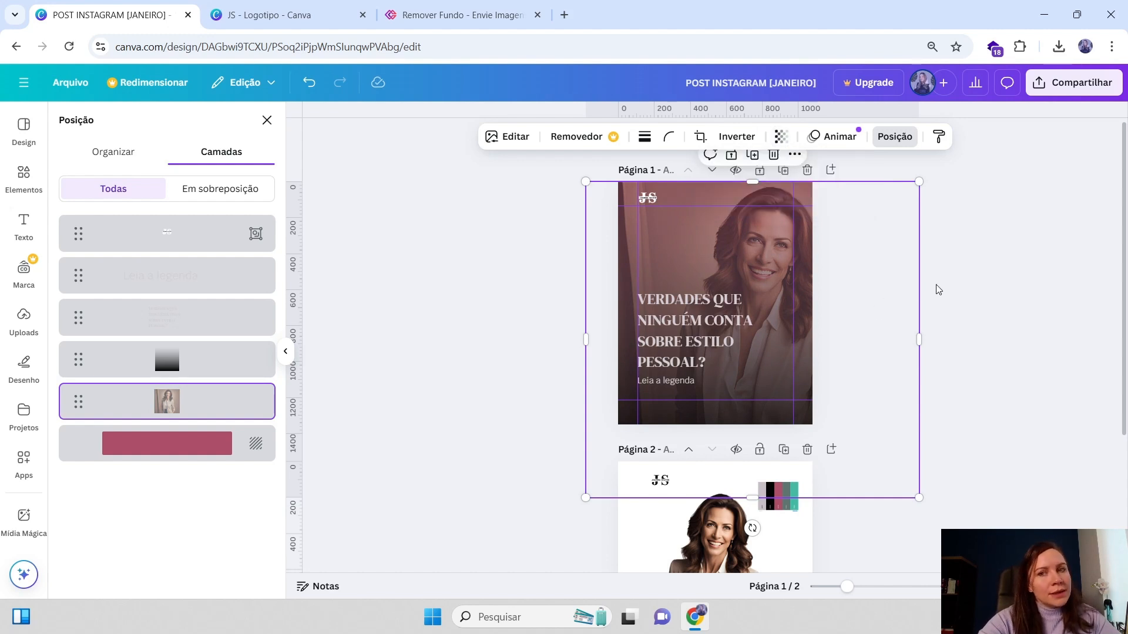
{"action": "left_click", "coordinate": [935, 286]}
{"action": "left_click", "coordinate": [699, 228]}
{"action": "left_click", "coordinate": [954, 232]}
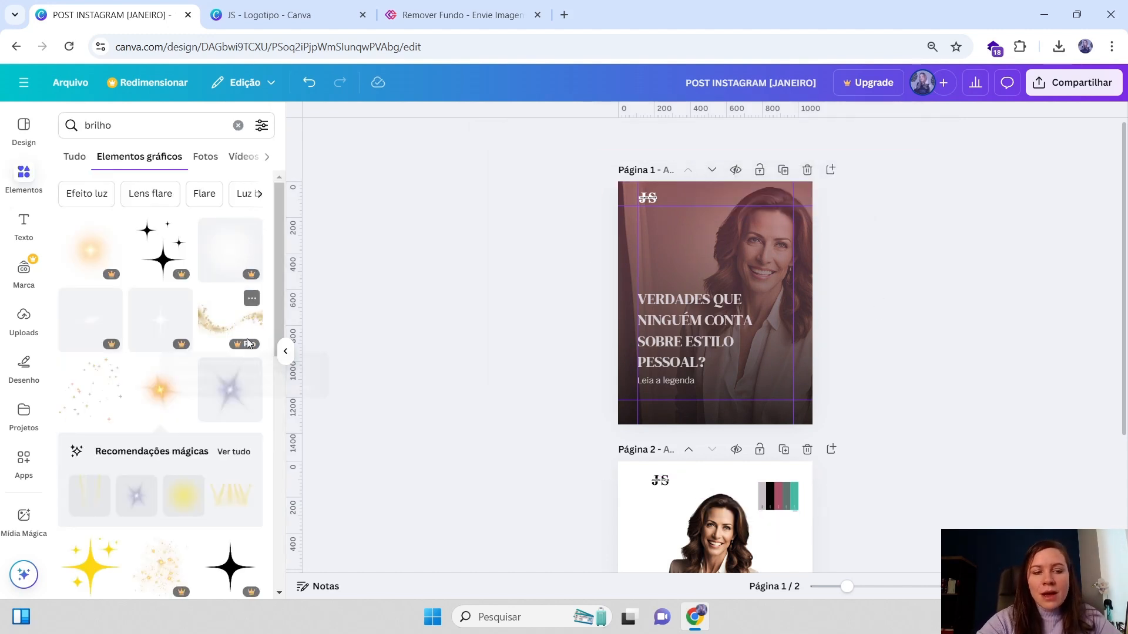
{"action": "left_click", "coordinate": [845, 260]}
{"action": "left_click", "coordinate": [953, 312]}
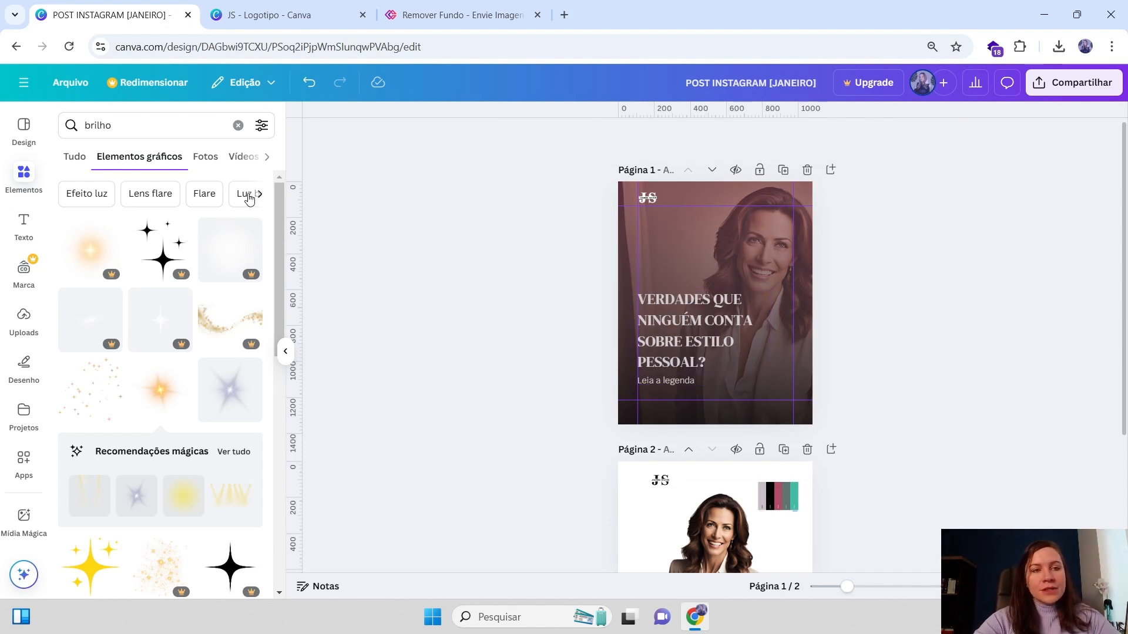
Search the elements for "setas"
{"action": "left_click_drag", "start_coordinate": [127, 131], "coordinate": [39, 141]}
{"action": "key", "text": "BackSpace"}
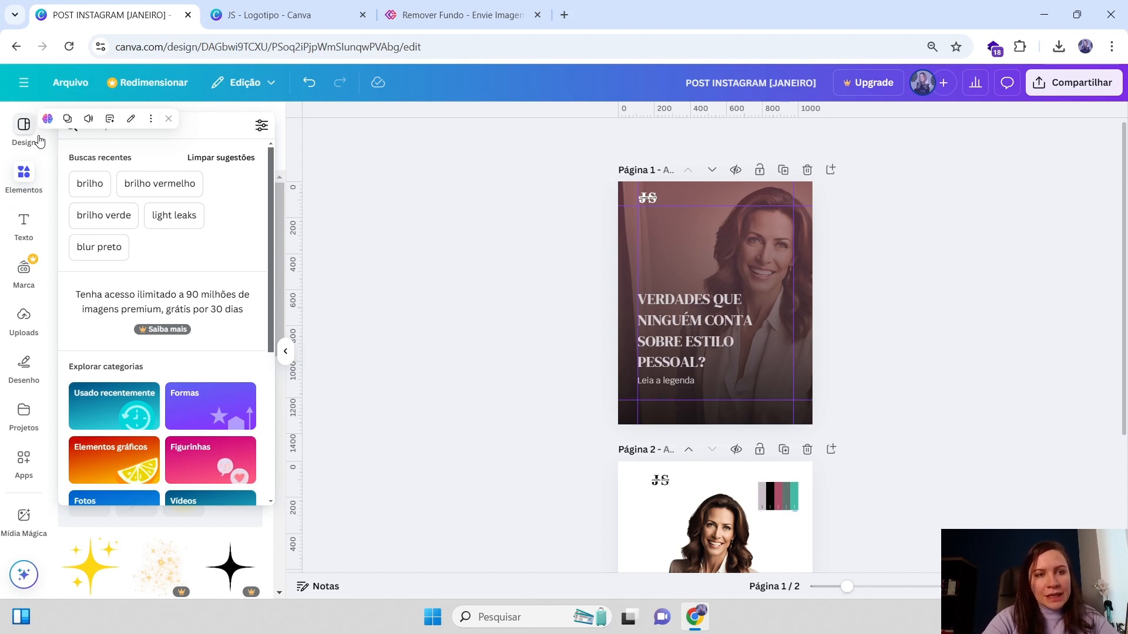
{"action": "left_click", "coordinate": [89, 187]}
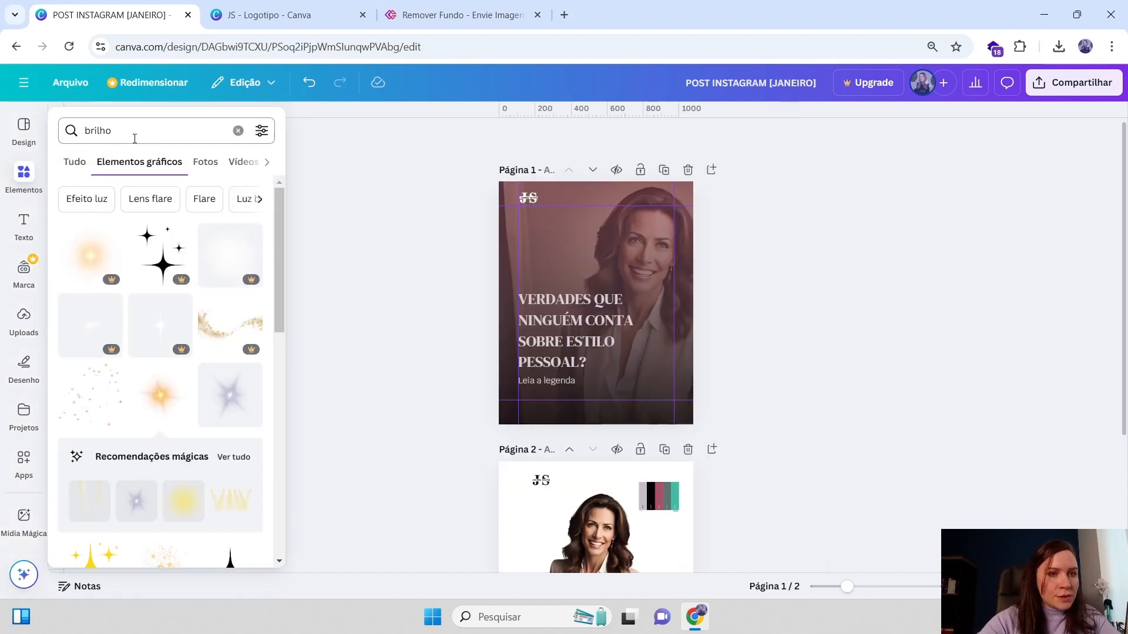
{"action": "left_click_drag", "start_coordinate": [133, 131], "coordinate": [59, 129]}
{"action": "key", "text": "BackSpace"}
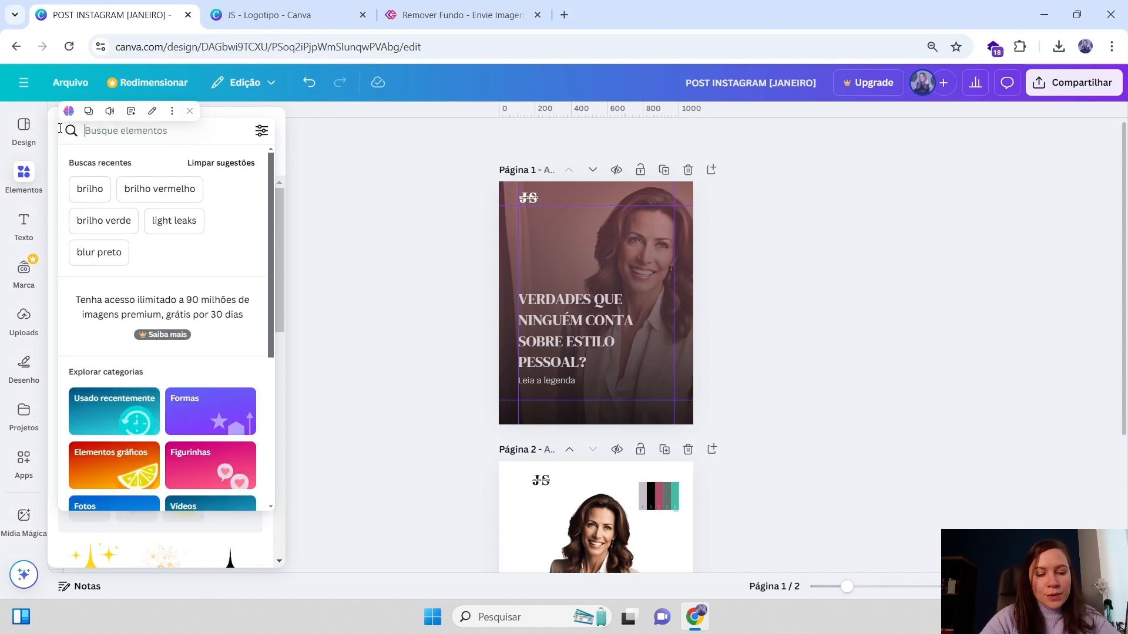
{"action": "type", "text": "setas"}
{"action": "key", "text": "Return"}
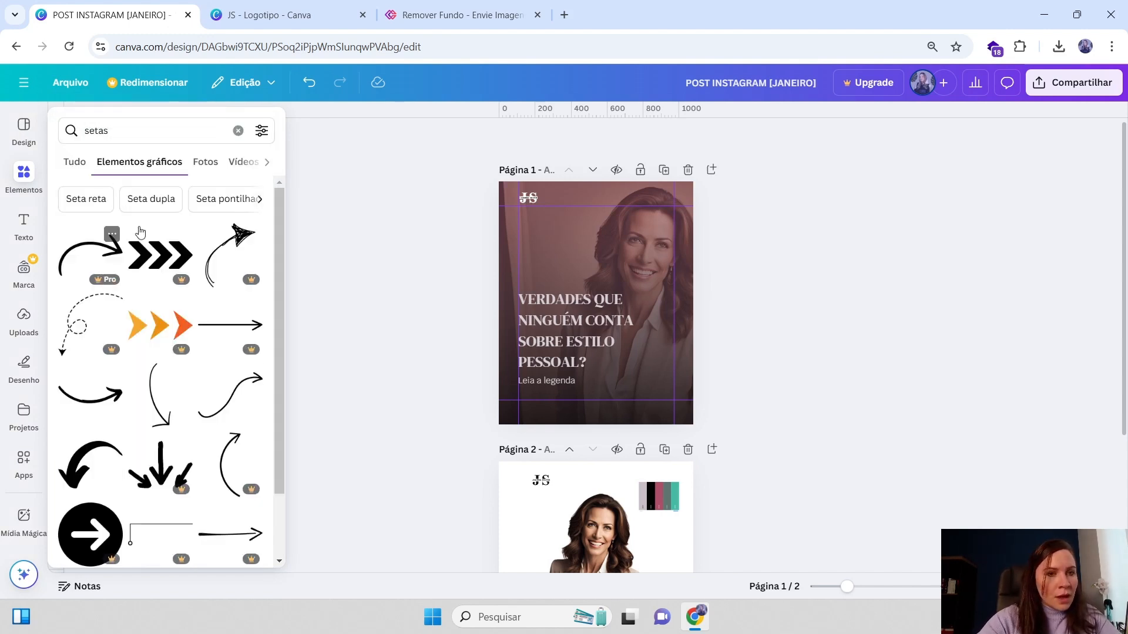
Browse the arrow graphic results for a suitable arrow
{"action": "scroll", "coordinate": [140, 231], "scroll_direction": "down", "scroll_amount": 6}
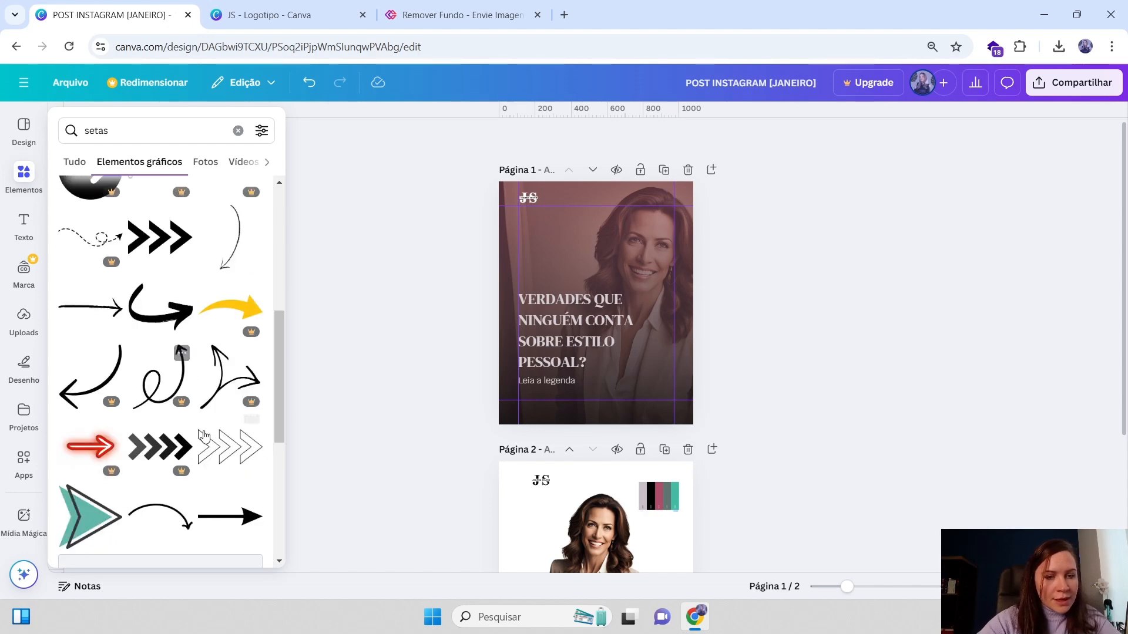
{"action": "scroll", "coordinate": [203, 436], "scroll_direction": "down", "scroll_amount": 10}
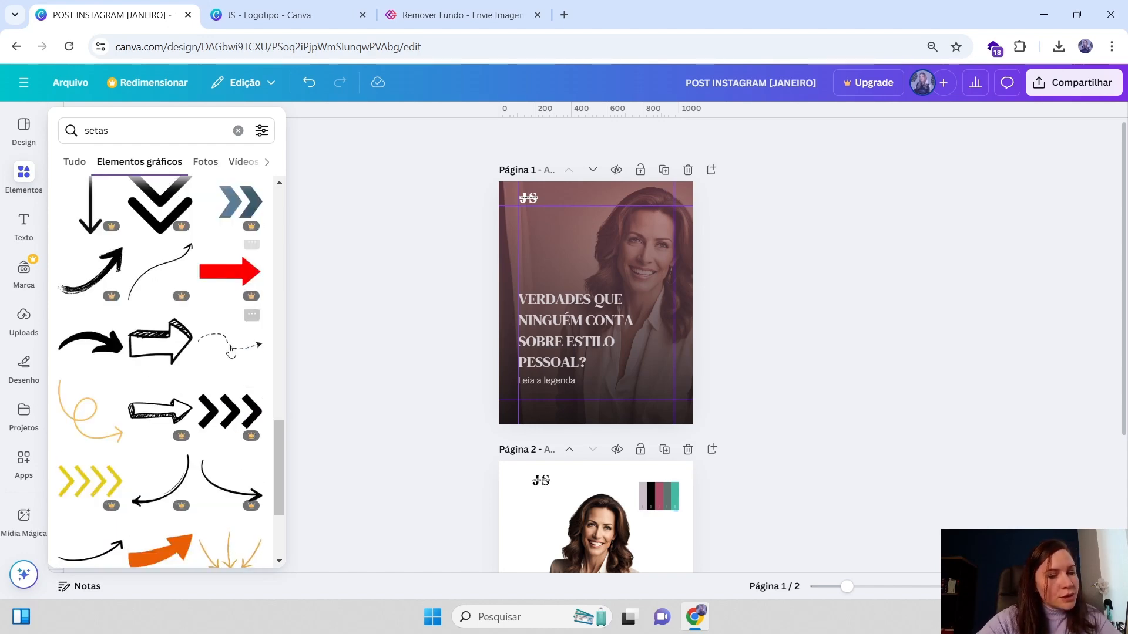
{"action": "scroll", "coordinate": [214, 276], "scroll_direction": "up", "scroll_amount": 4}
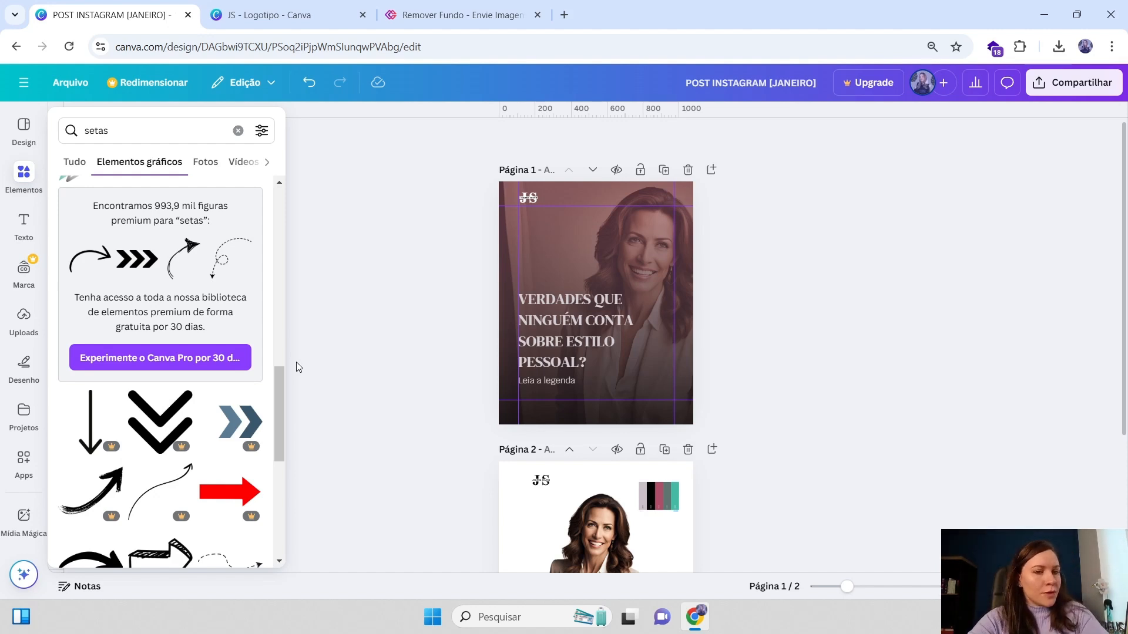
{"action": "scroll", "coordinate": [177, 365], "scroll_direction": "up", "scroll_amount": 5}
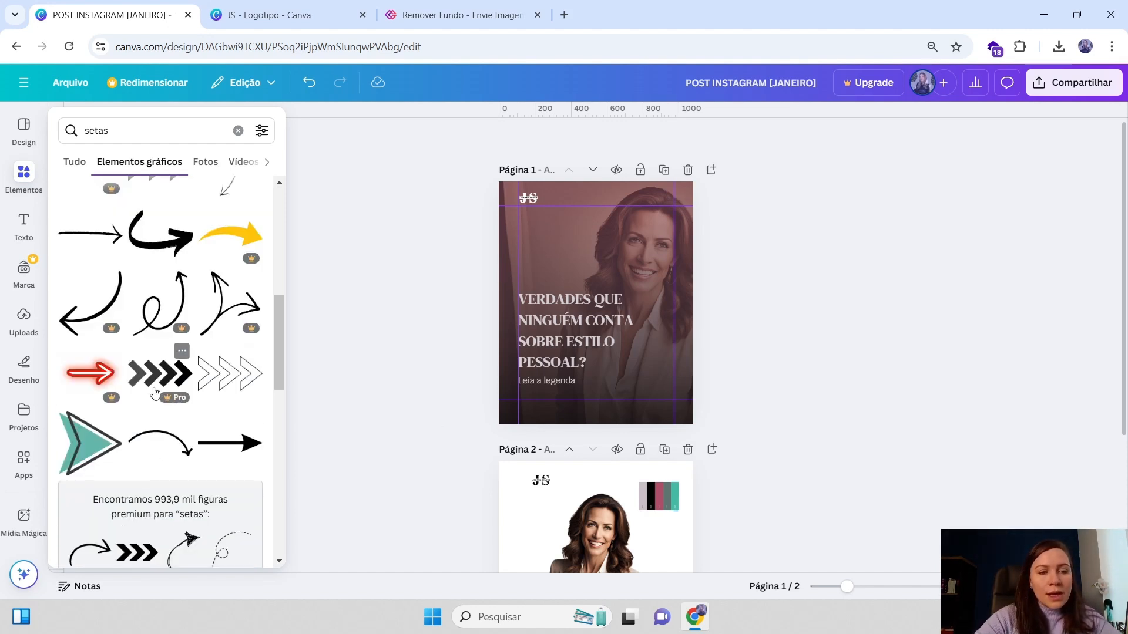
{"action": "left_click", "coordinate": [323, 344]}
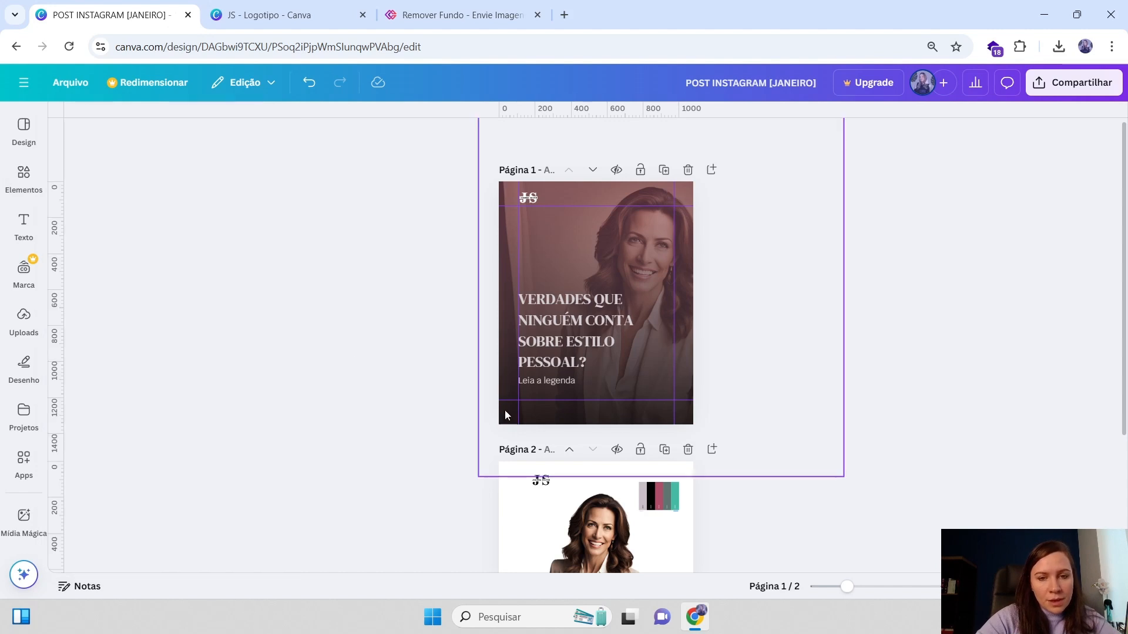
{"action": "left_click", "coordinate": [607, 347]}
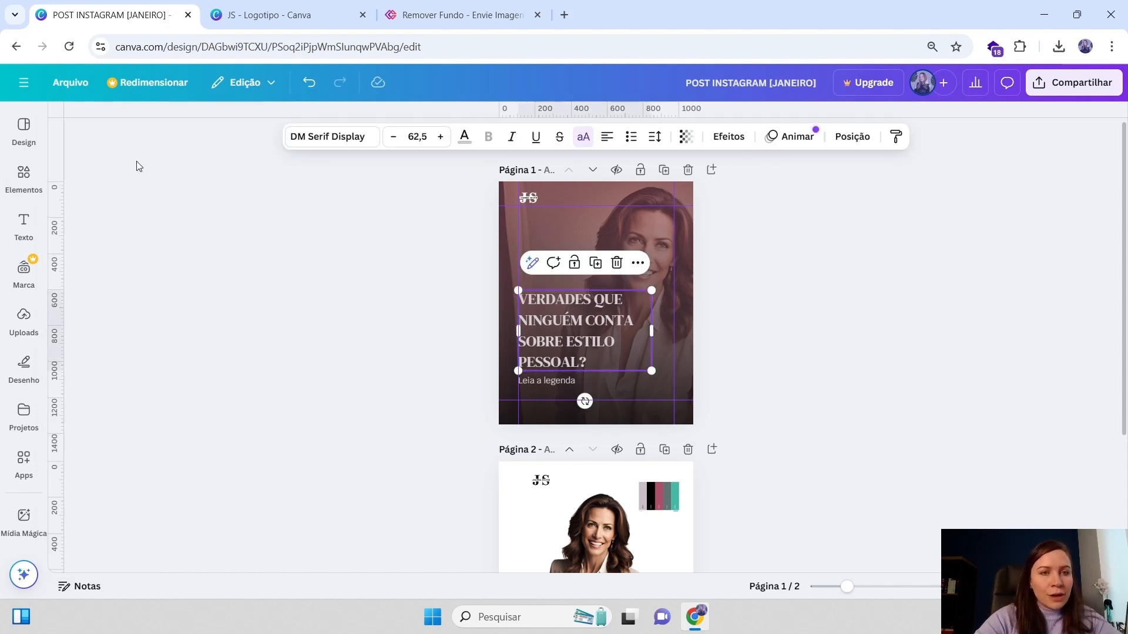
{"action": "left_click", "coordinate": [818, 350]}
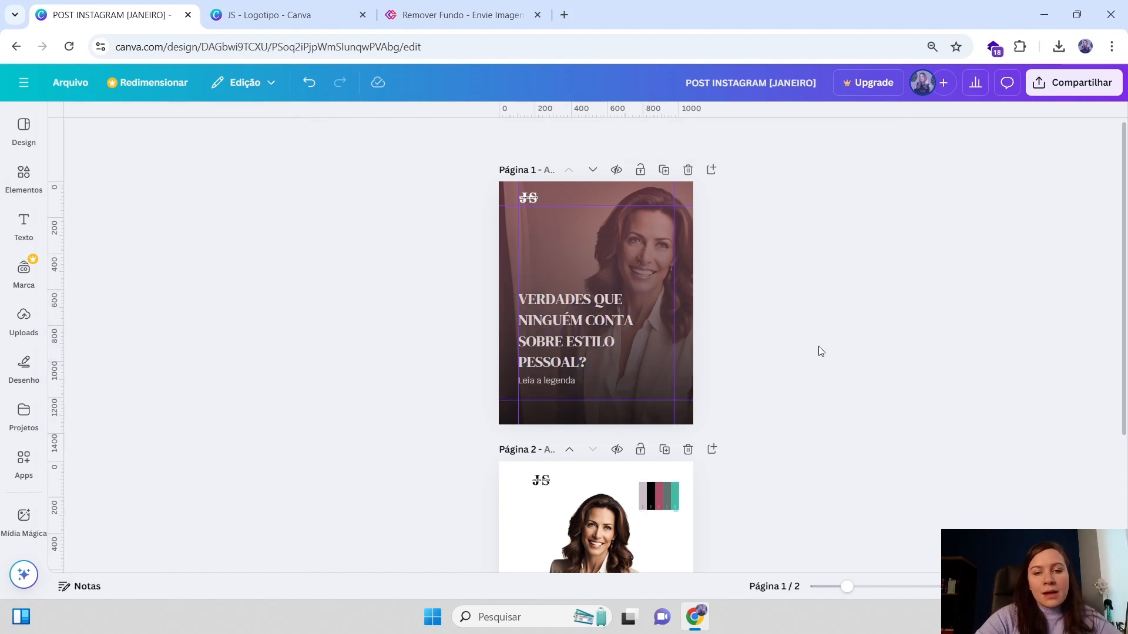
{"action": "left_click", "coordinate": [579, 367]}
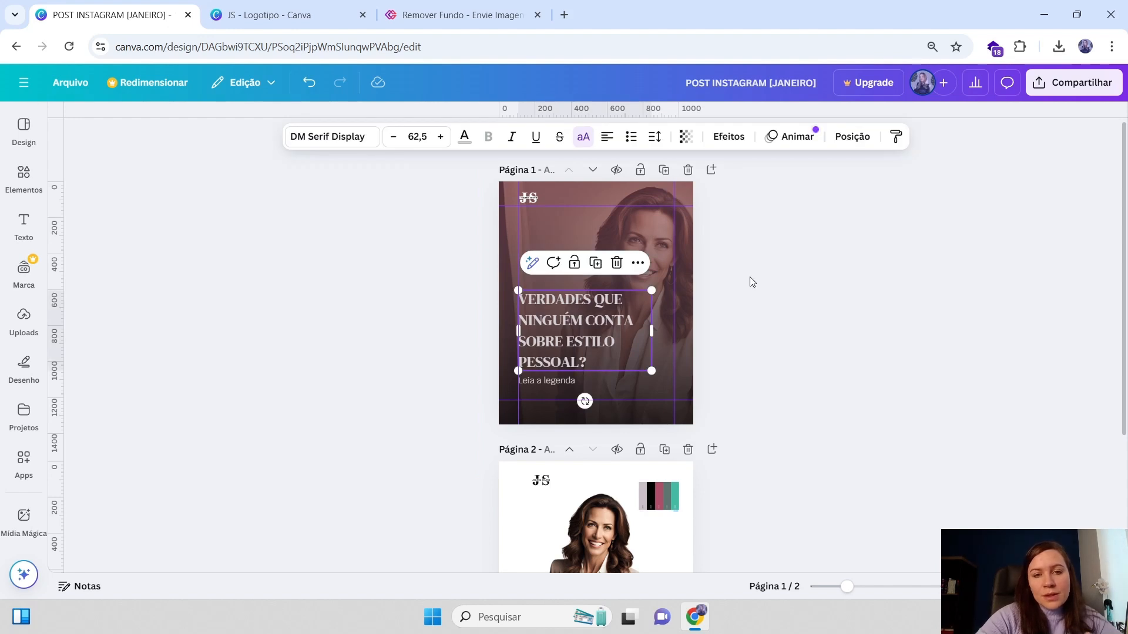
{"action": "left_click", "coordinate": [23, 173]}
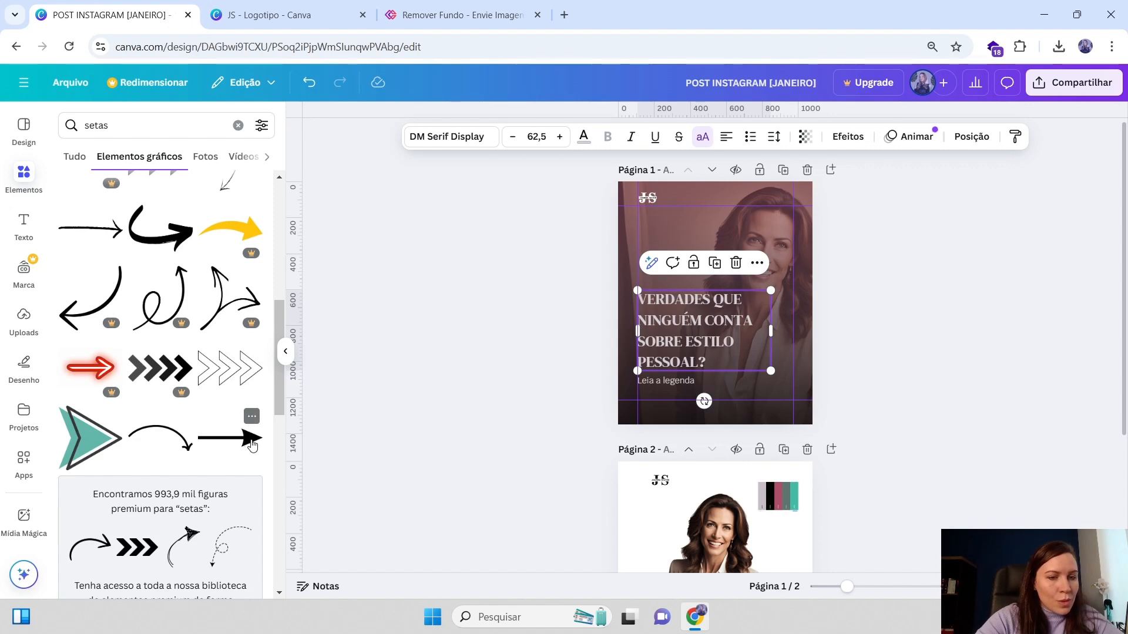
{"action": "scroll", "coordinate": [247, 378], "scroll_direction": "up", "scroll_amount": 5}
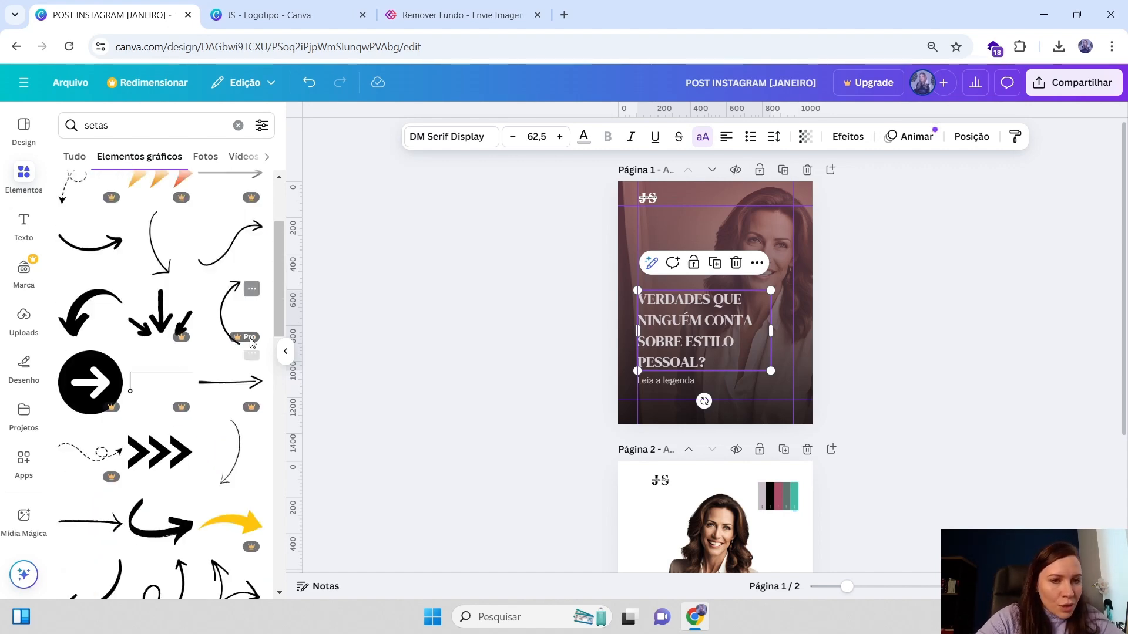
{"action": "scroll", "coordinate": [232, 278], "scroll_direction": "up", "scroll_amount": 3}
{"action": "scroll", "coordinate": [194, 353], "scroll_direction": "down", "scroll_amount": 8}
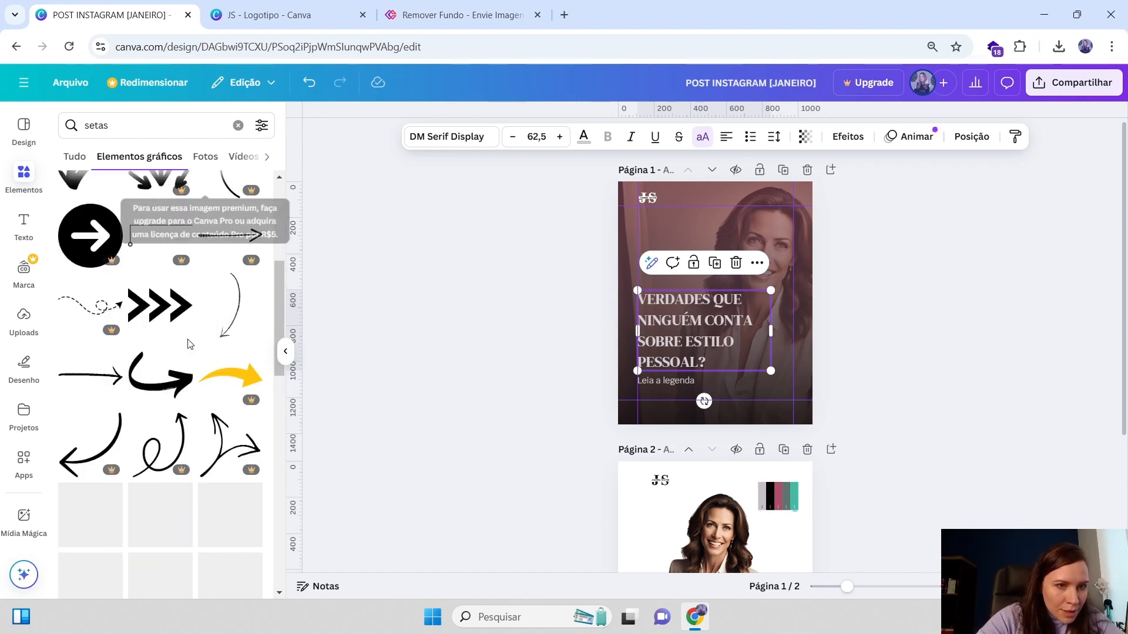
{"action": "scroll", "coordinate": [179, 405], "scroll_direction": "down", "scroll_amount": 8}
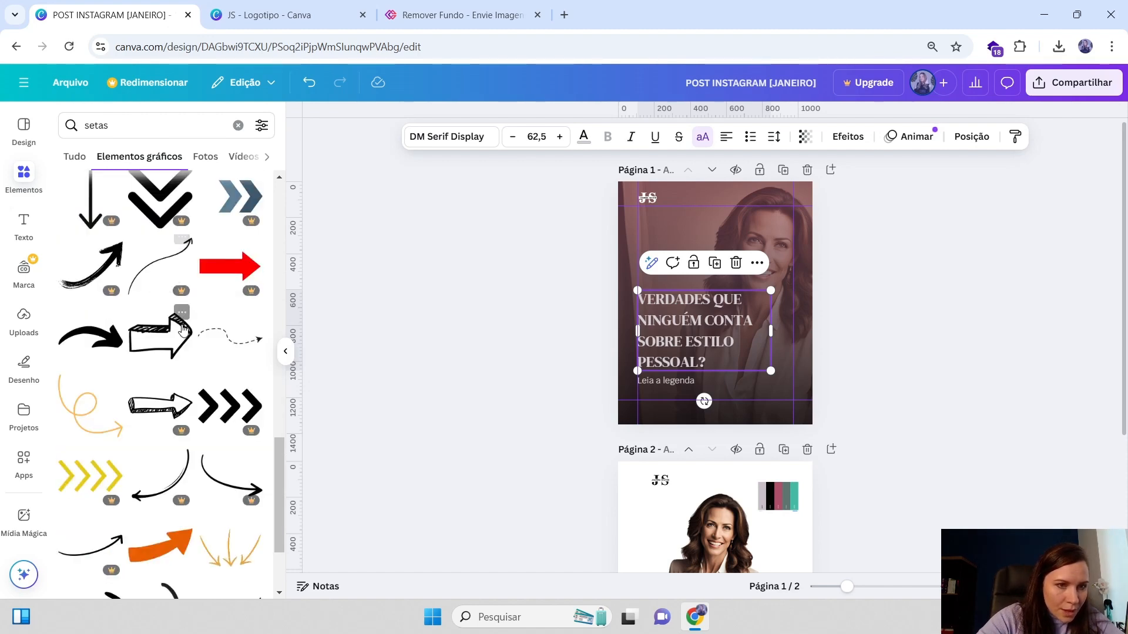
{"action": "scroll", "coordinate": [213, 385], "scroll_direction": "down", "scroll_amount": 10}
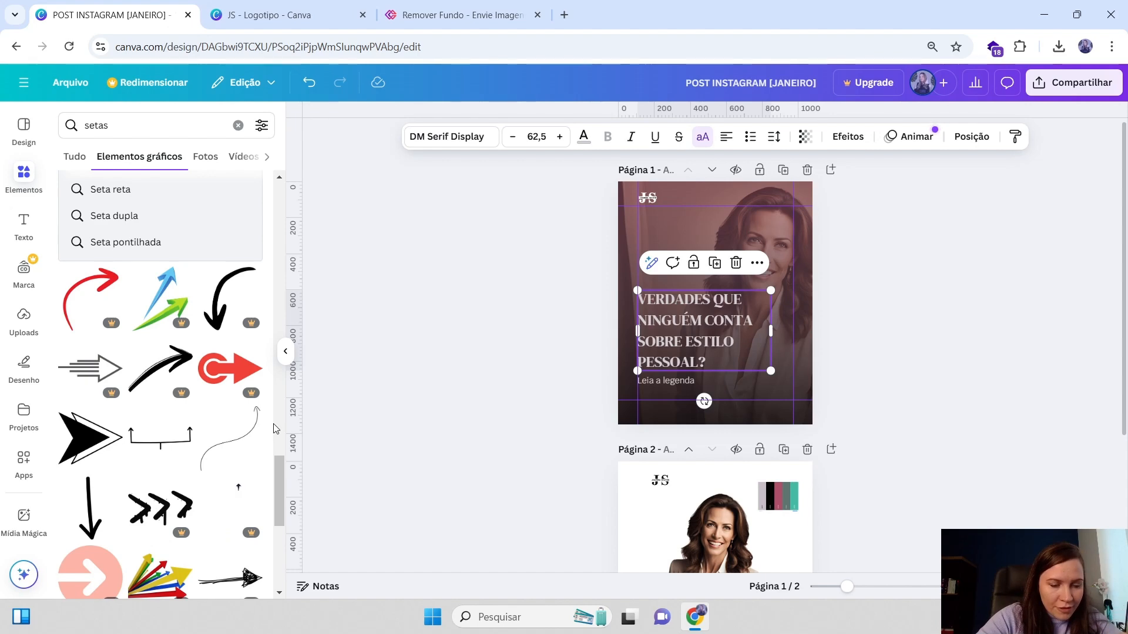
{"action": "scroll", "coordinate": [234, 461], "scroll_direction": "down", "scroll_amount": 6}
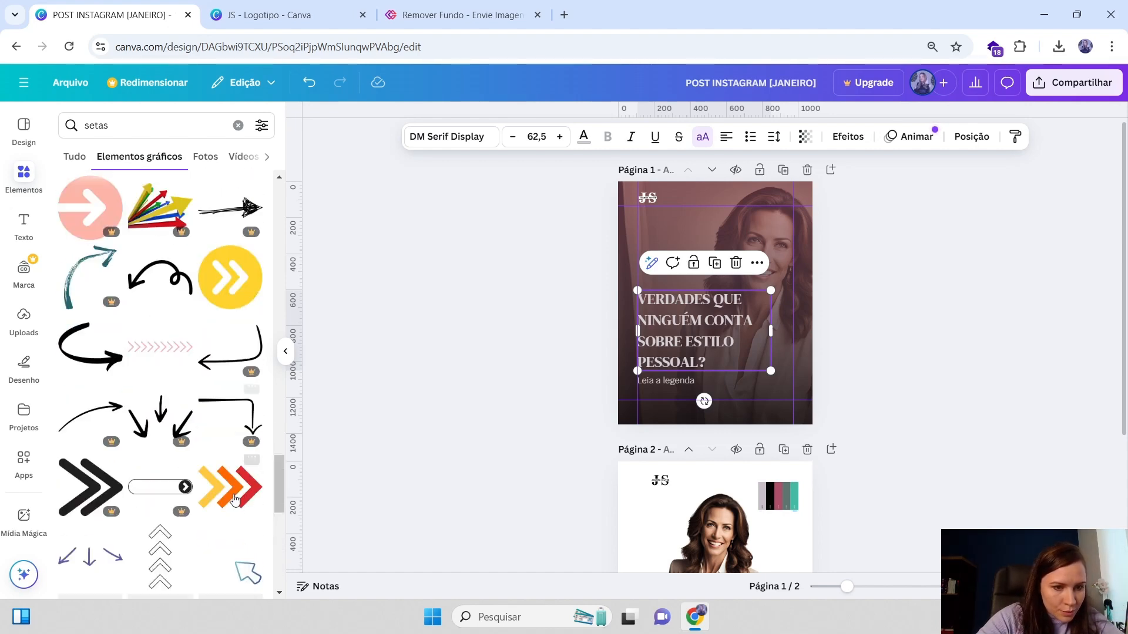
{"action": "scroll", "coordinate": [234, 499], "scroll_direction": "down", "scroll_amount": 5}
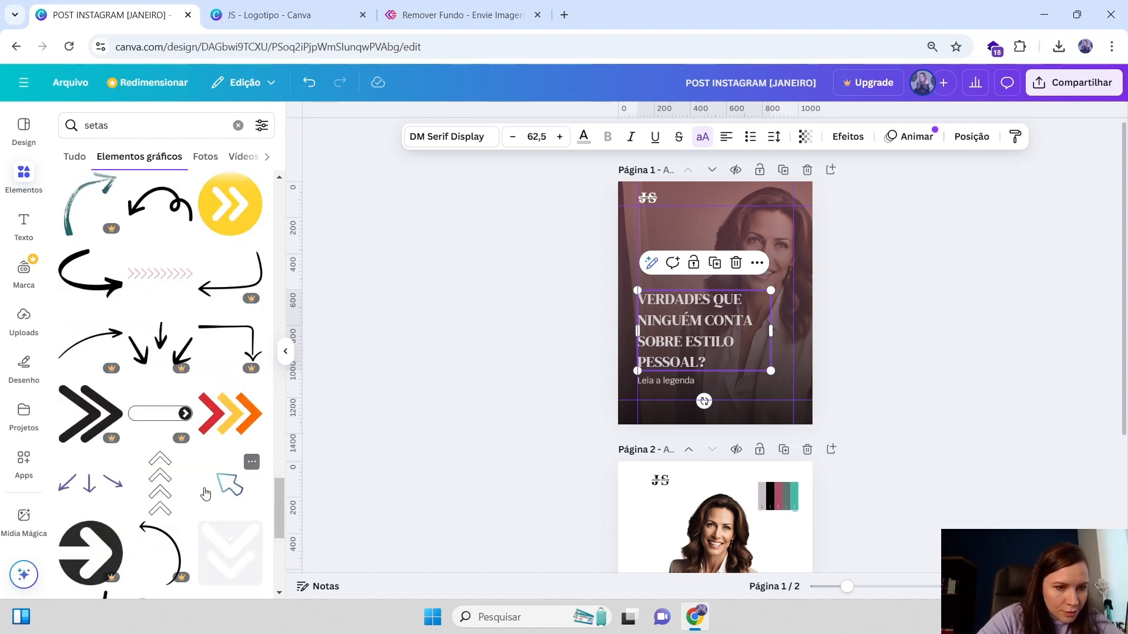
Search the elements for "arrasta para o lado" and browse the results
{"action": "left_click", "coordinate": [102, 125]}
{"action": "type", "text": "arras"}
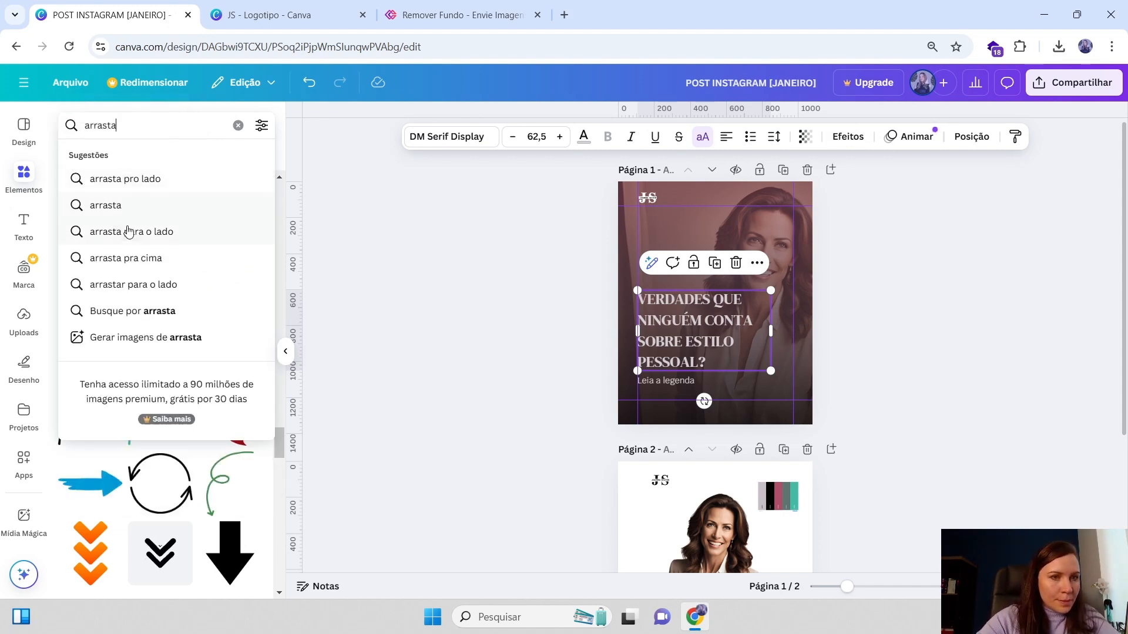
{"action": "left_click", "coordinate": [129, 231]}
{"action": "scroll", "coordinate": [253, 255], "scroll_direction": "down", "scroll_amount": 4}
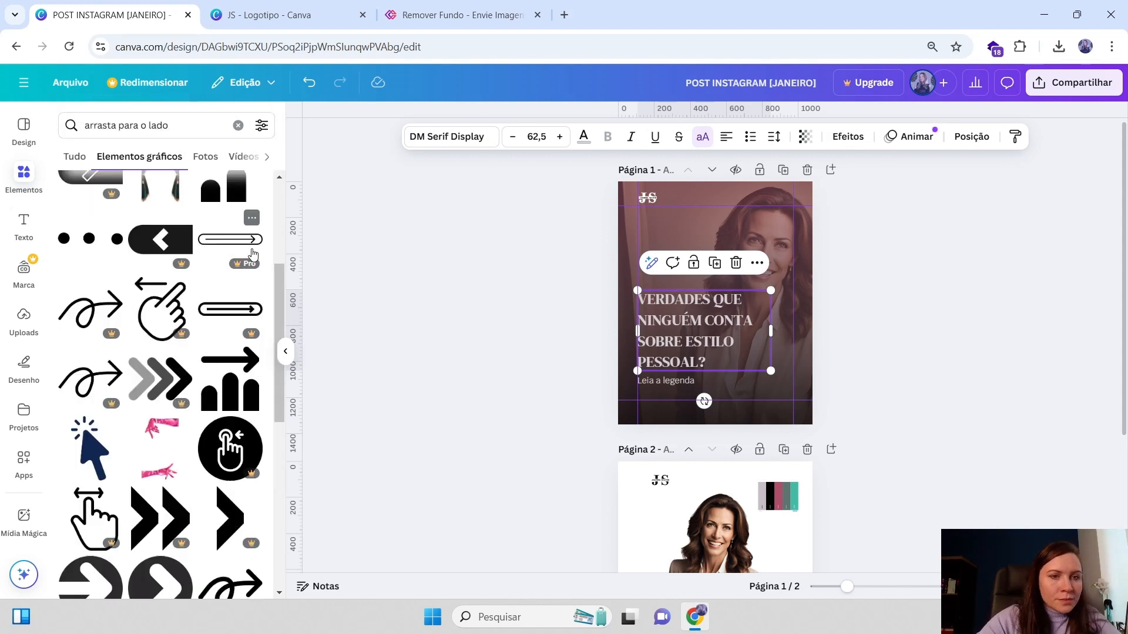
Search the elements for "seta" and add a thin straight arrow to page 1
{"action": "scroll", "coordinate": [254, 352], "scroll_direction": "down", "scroll_amount": 6}
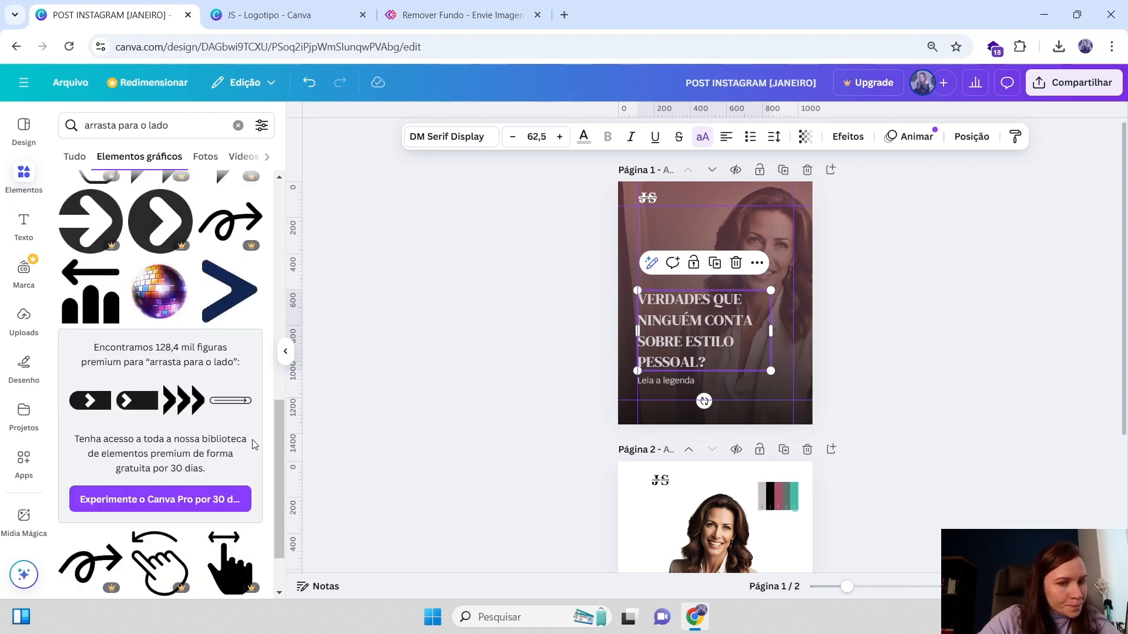
{"action": "scroll", "coordinate": [254, 445], "scroll_direction": "down", "scroll_amount": 5}
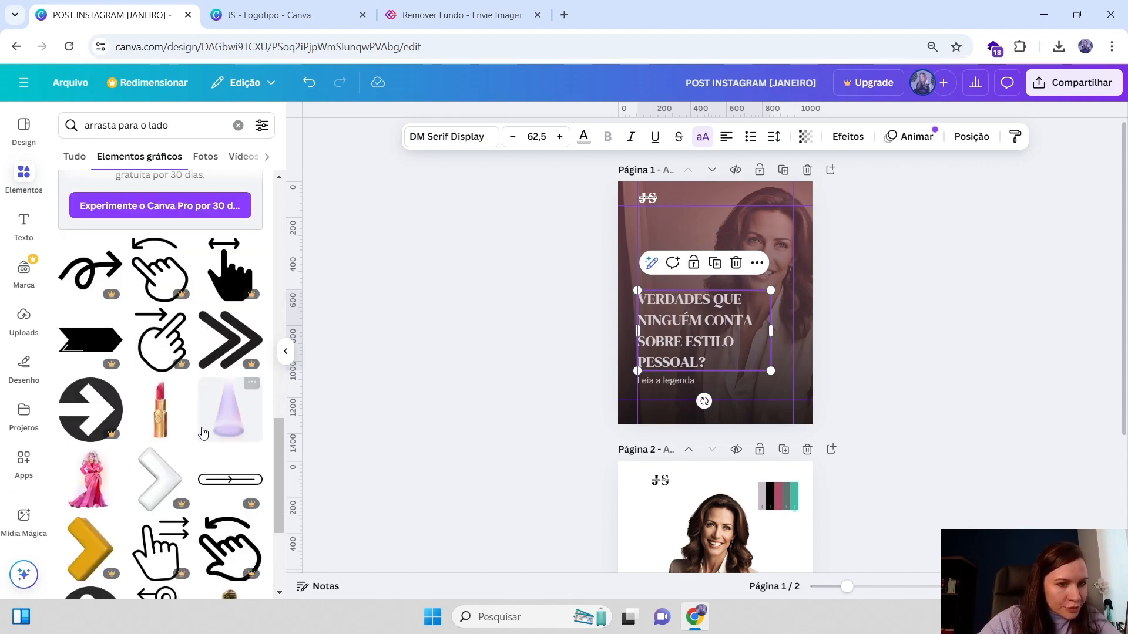
{"action": "scroll", "coordinate": [202, 433], "scroll_direction": "down", "scroll_amount": 10}
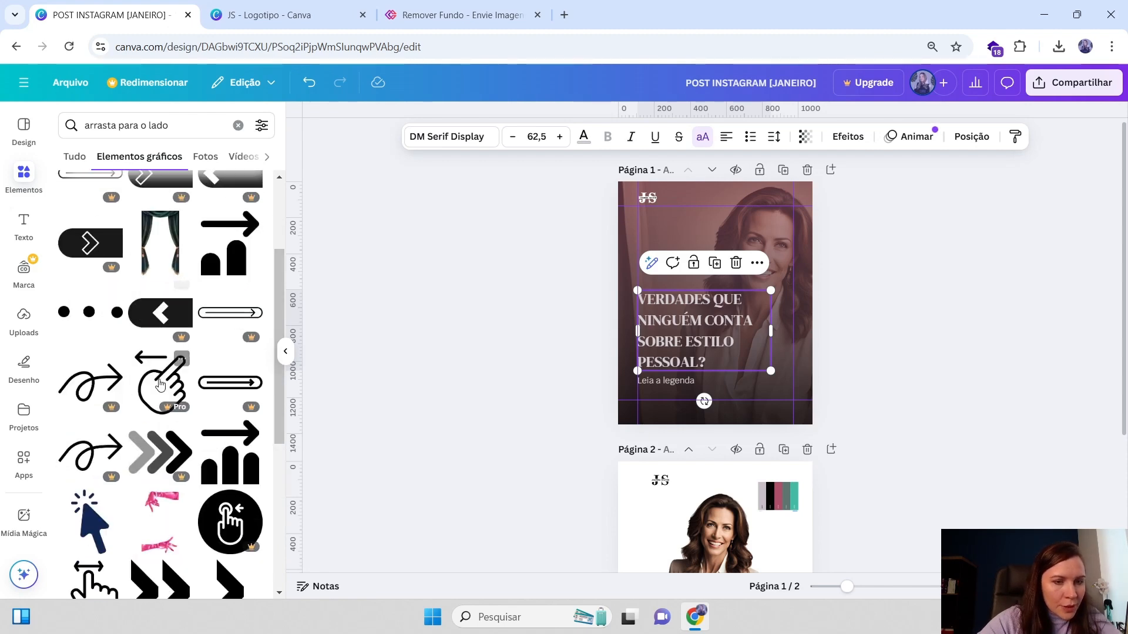
{"action": "scroll", "coordinate": [160, 385], "scroll_direction": "up", "scroll_amount": 3}
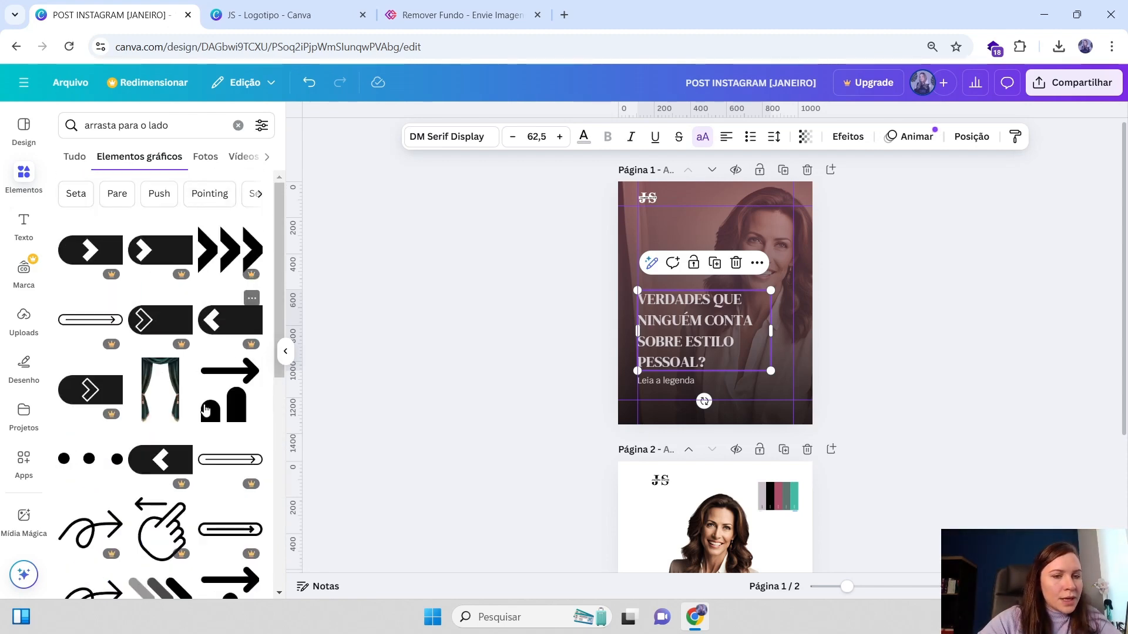
{"action": "left_click_drag", "start_coordinate": [168, 125], "coordinate": [43, 125]}
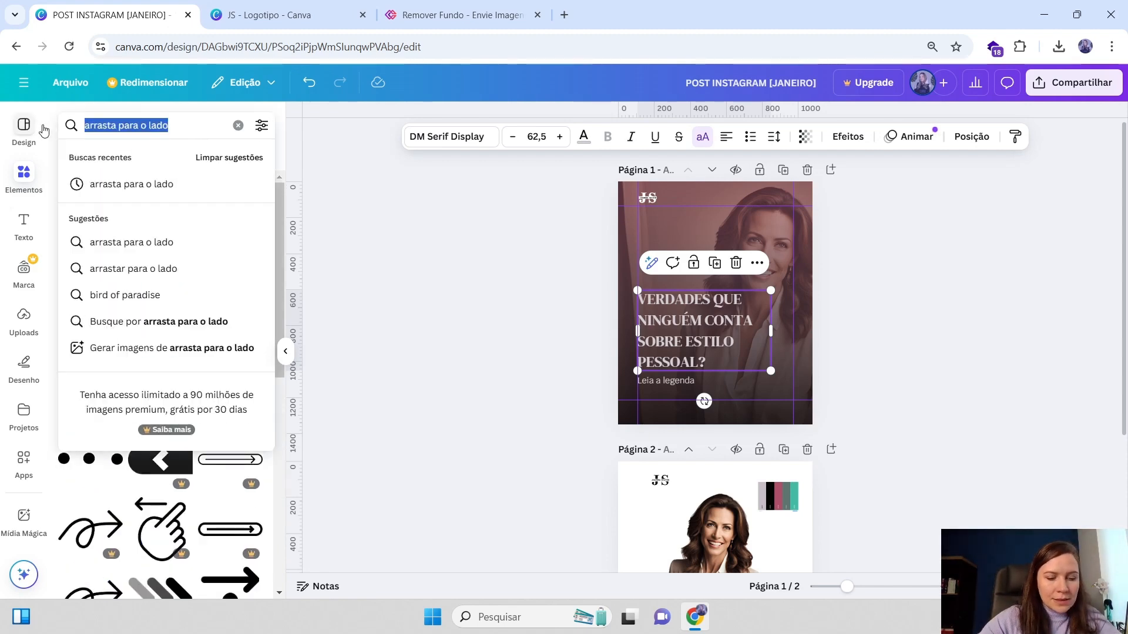
{"action": "type", "text": "seta"}
{"action": "key", "text": "Return"}
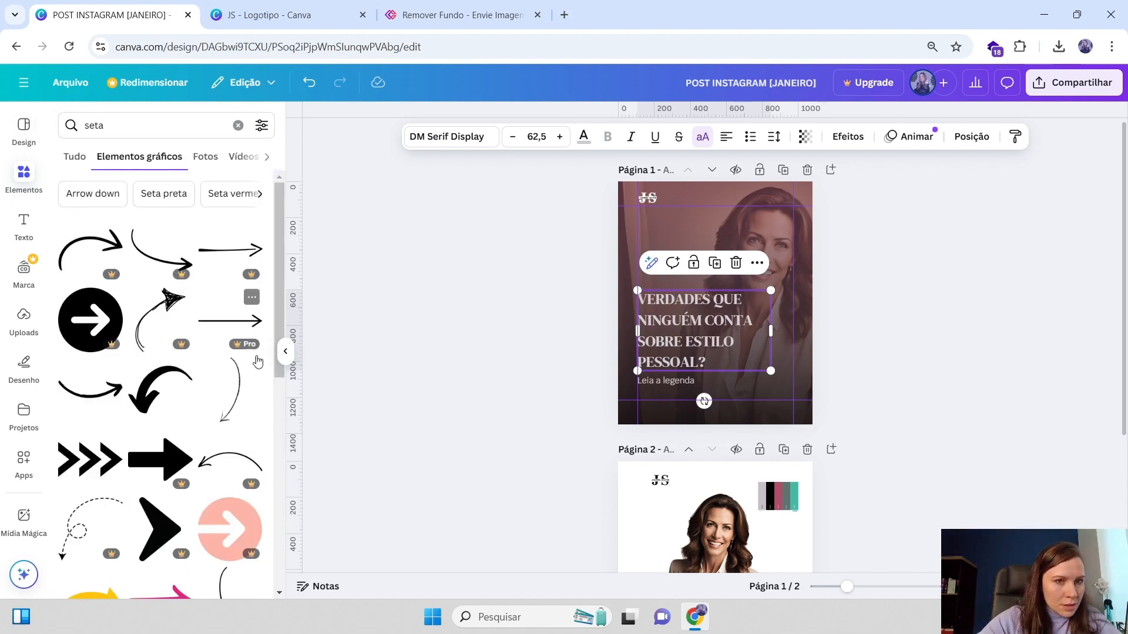
{"action": "scroll", "coordinate": [230, 421], "scroll_direction": "down", "scroll_amount": 2}
{"action": "scroll", "coordinate": [218, 497], "scroll_direction": "down", "scroll_amount": 4}
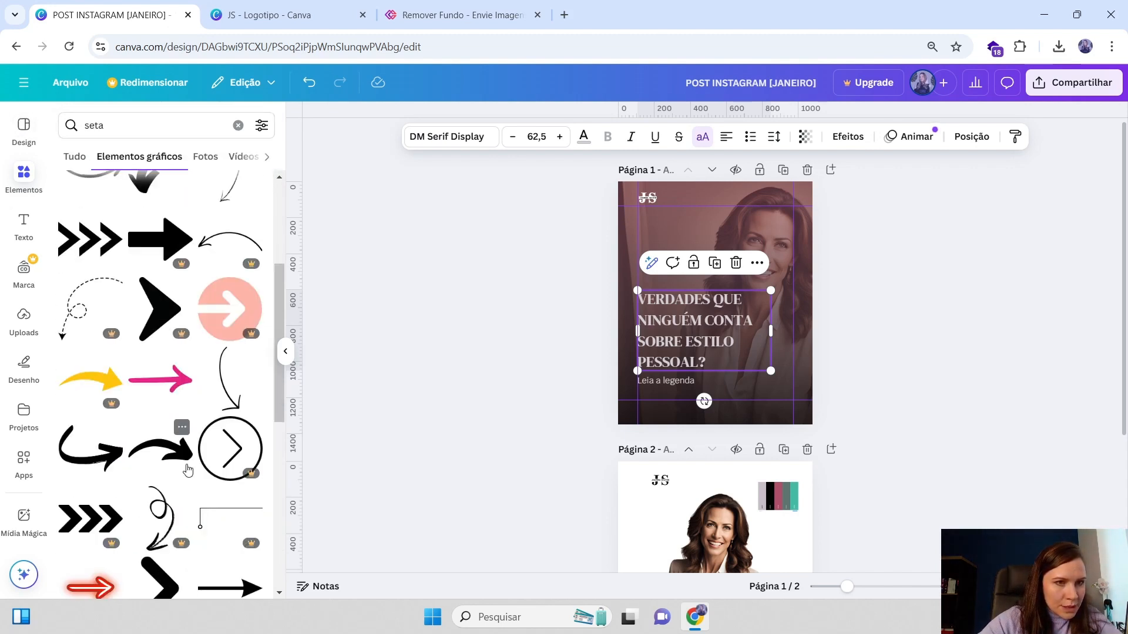
{"action": "scroll", "coordinate": [232, 510], "scroll_direction": "down", "scroll_amount": 3}
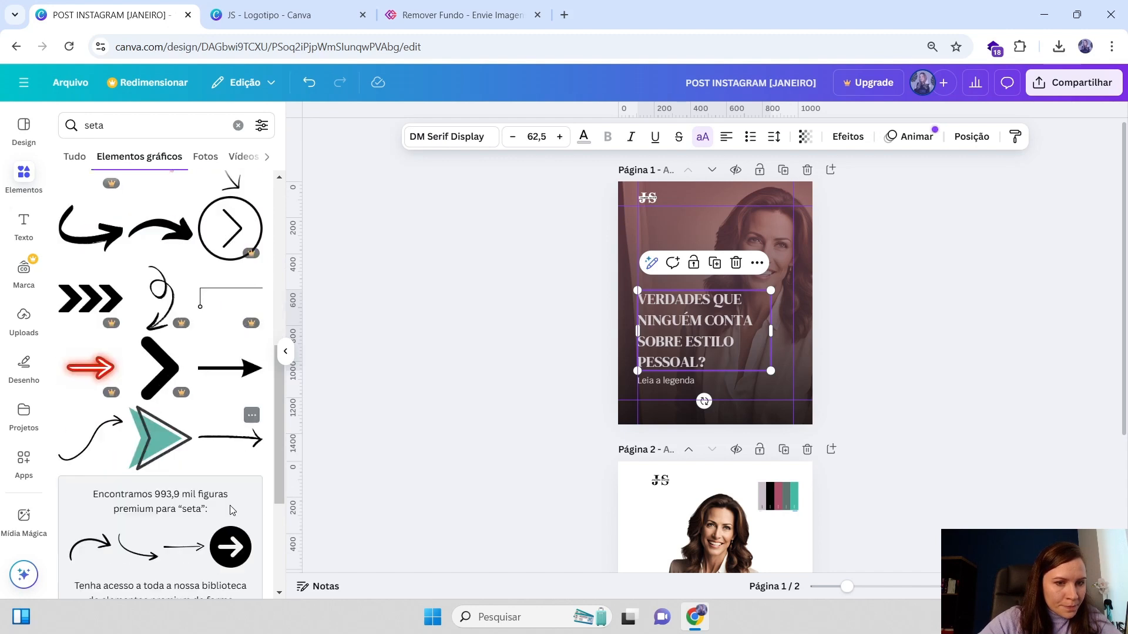
{"action": "left_click", "coordinate": [230, 368]}
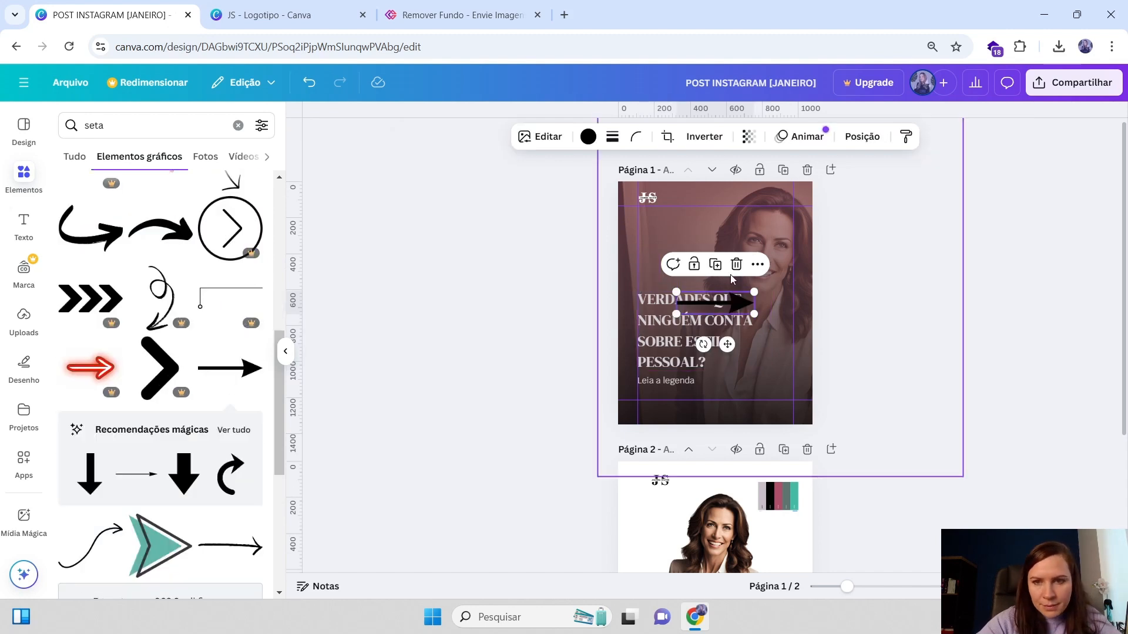
Shrink the arrow, place it beside "Leia a legenda" and colour it light grey
{"action": "left_click_drag", "start_coordinate": [755, 294], "coordinate": [689, 308]}
{"action": "left_click_drag", "start_coordinate": [699, 339], "coordinate": [719, 409]}
{"action": "left_click", "coordinate": [588, 137]}
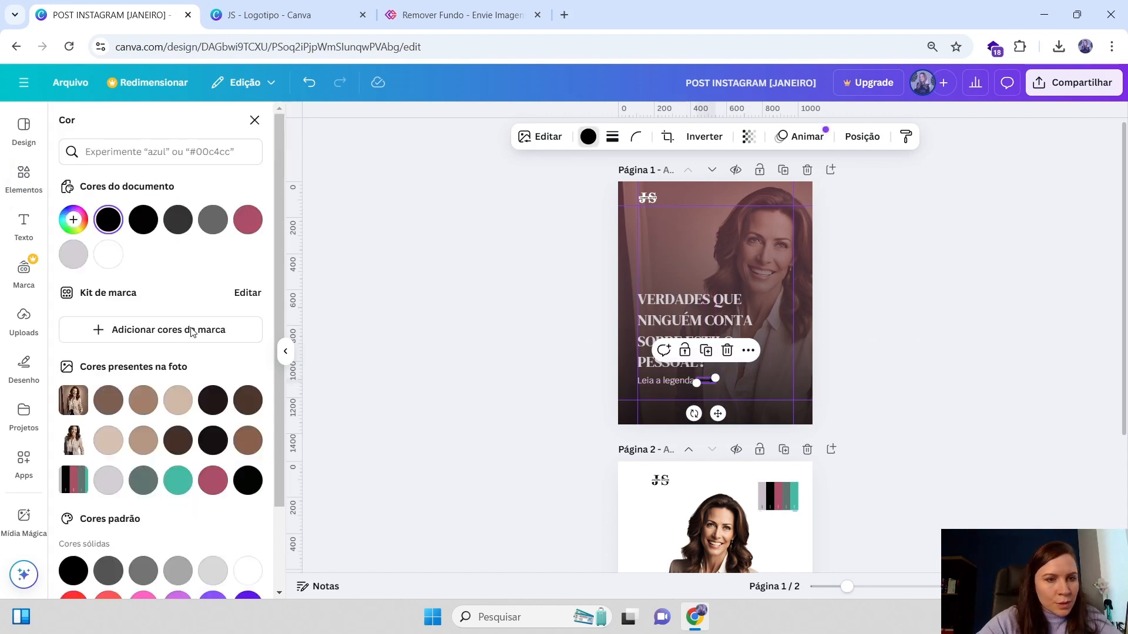
{"action": "left_click", "coordinate": [108, 480]}
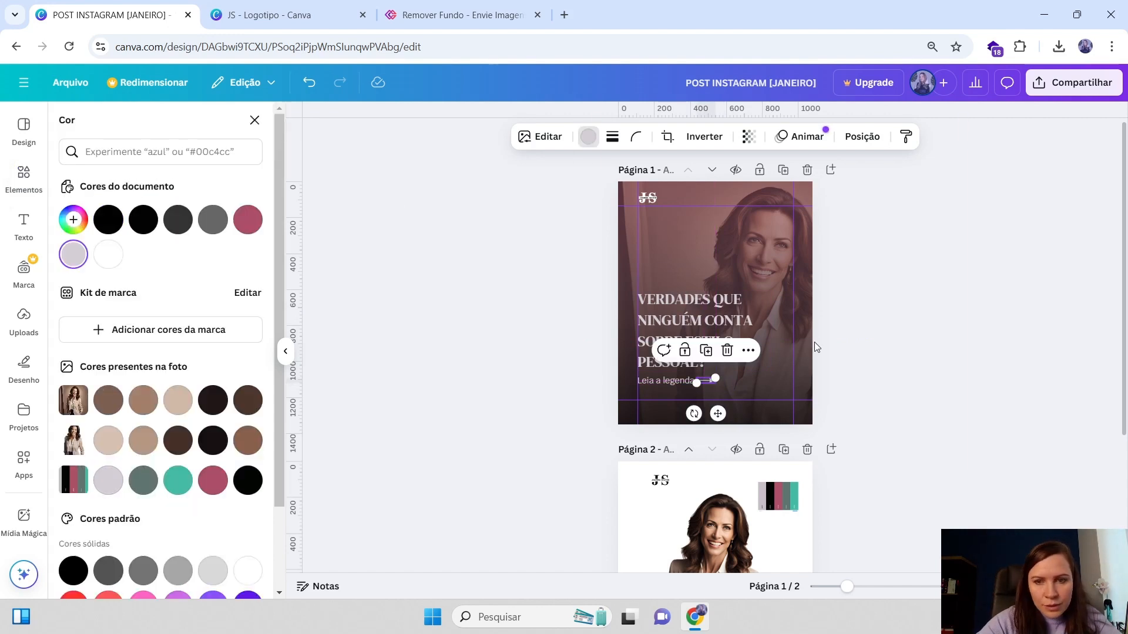
Rotate the arrow to 90° so it points downward
{"action": "left_click", "coordinate": [862, 137]}
{"action": "left_click", "coordinate": [230, 189]}
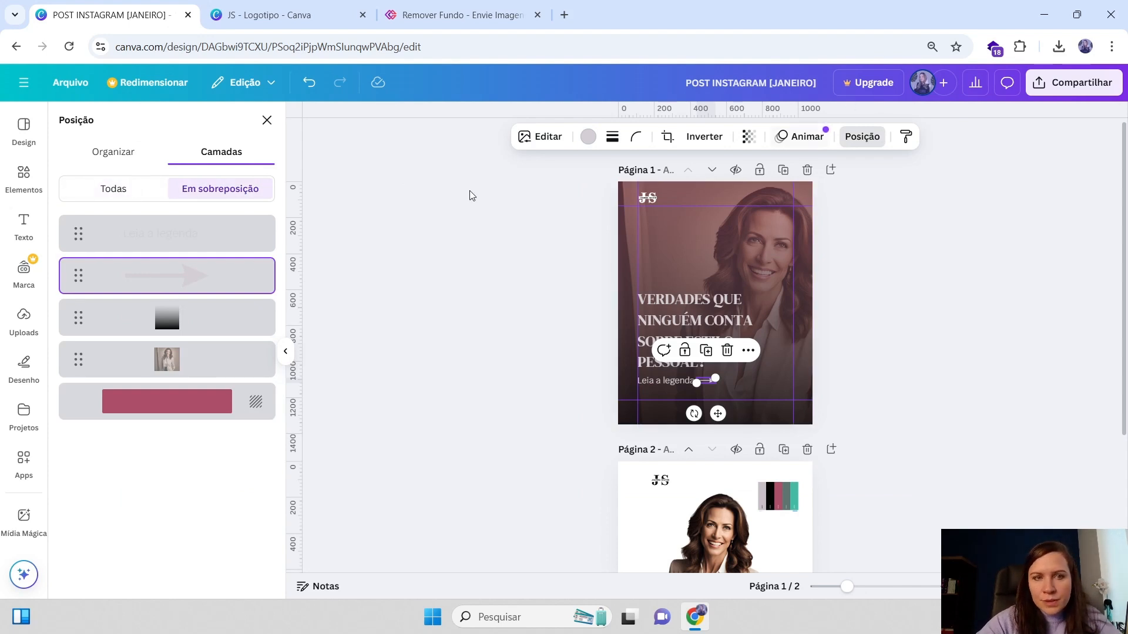
{"action": "left_click", "coordinate": [114, 154]}
{"action": "left_click", "coordinate": [228, 480]}
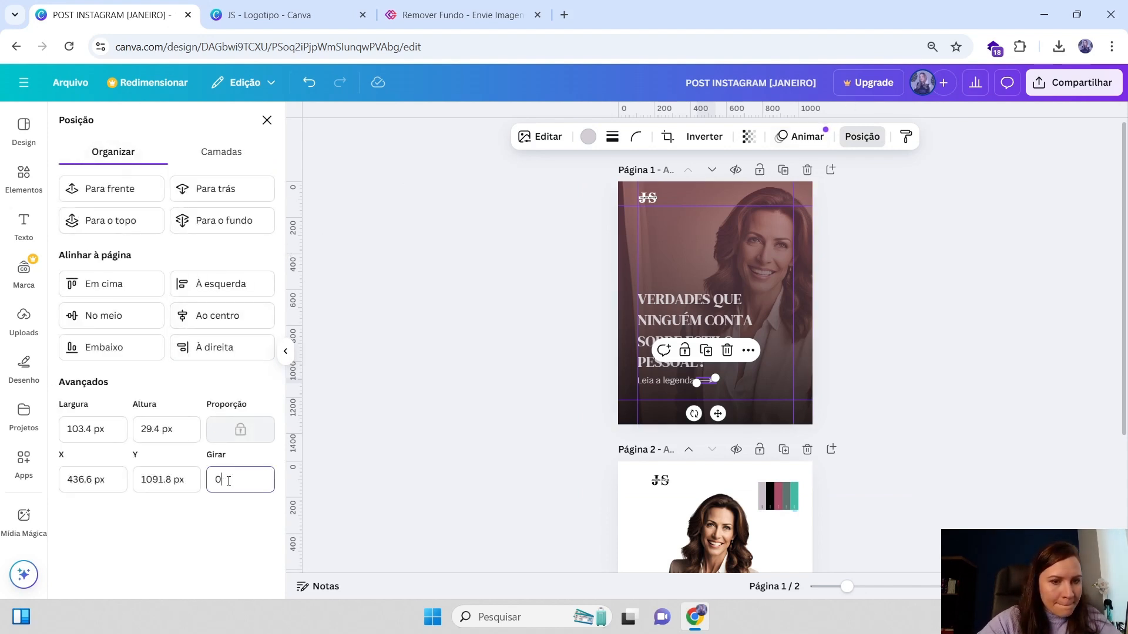
{"action": "double_click", "coordinate": [228, 481]}
{"action": "type", "text": "90"}
{"action": "key", "text": "Return"}
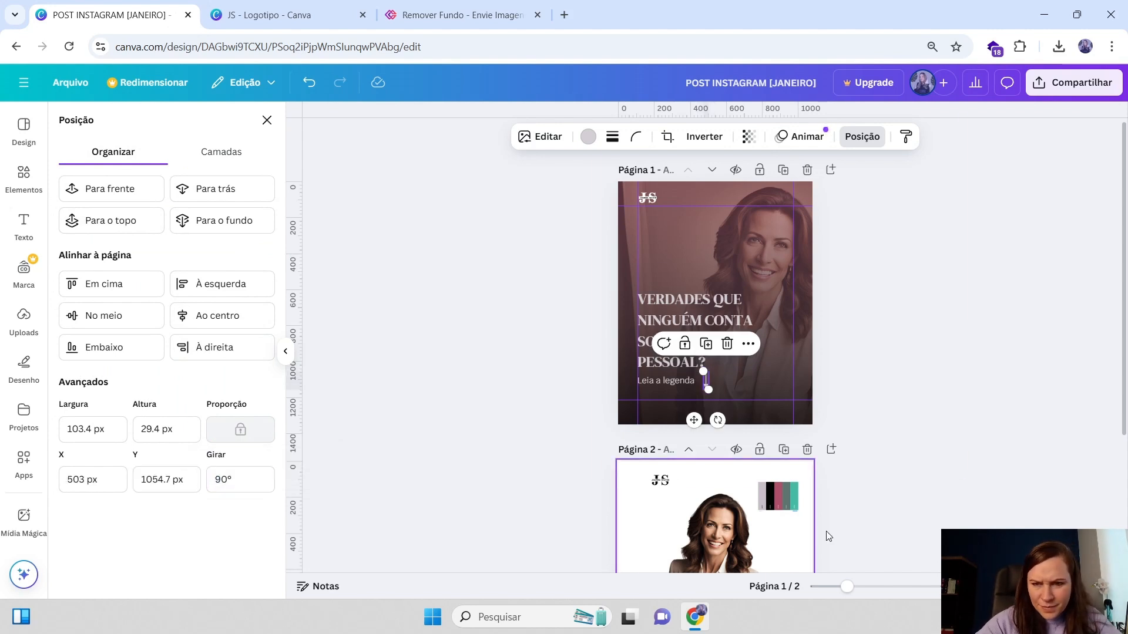
Resize and reposition the down arrow so it sits right after "Leia a legenda"
{"action": "left_click", "coordinate": [859, 352]}
{"action": "left_click", "coordinate": [963, 552]}
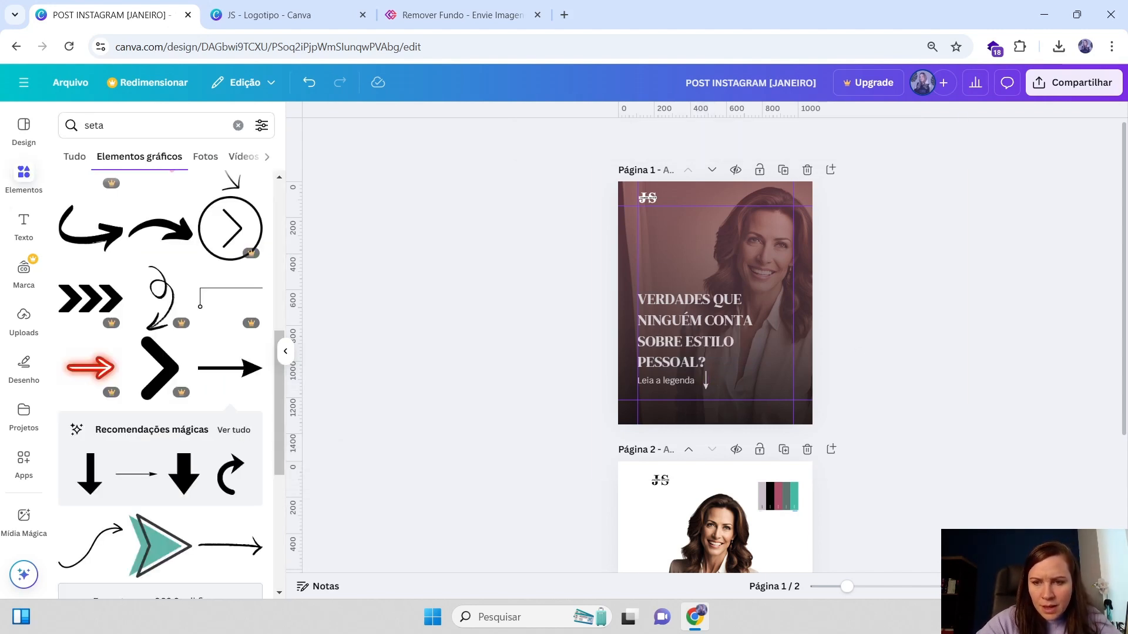
{"action": "left_click", "coordinate": [238, 125]}
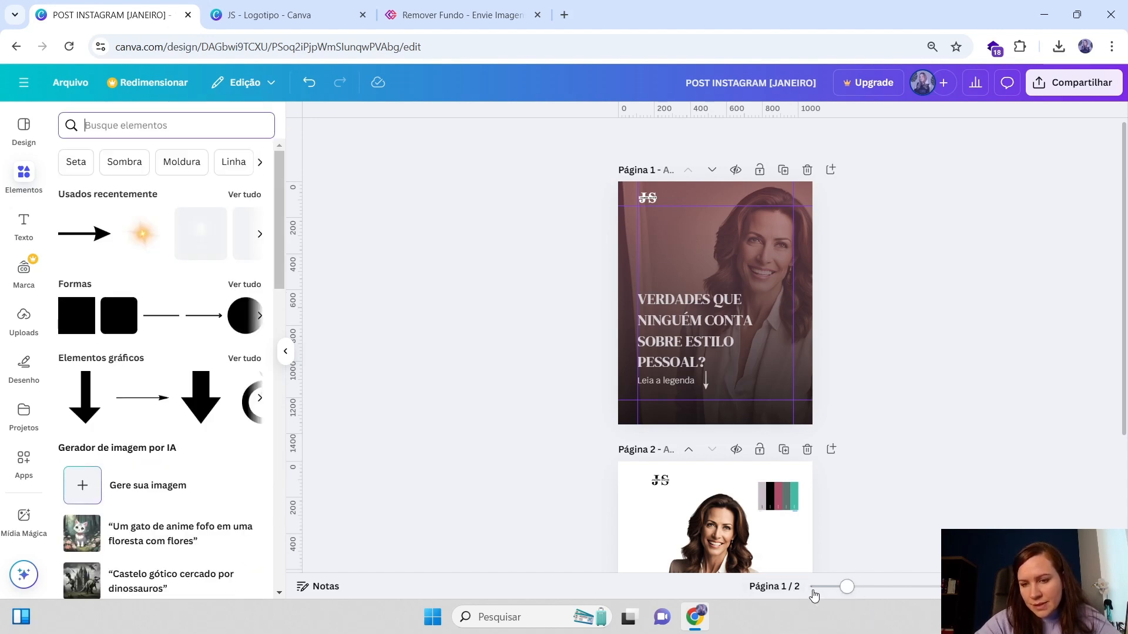
{"action": "left_click_drag", "start_coordinate": [847, 589], "coordinate": [879, 587]}
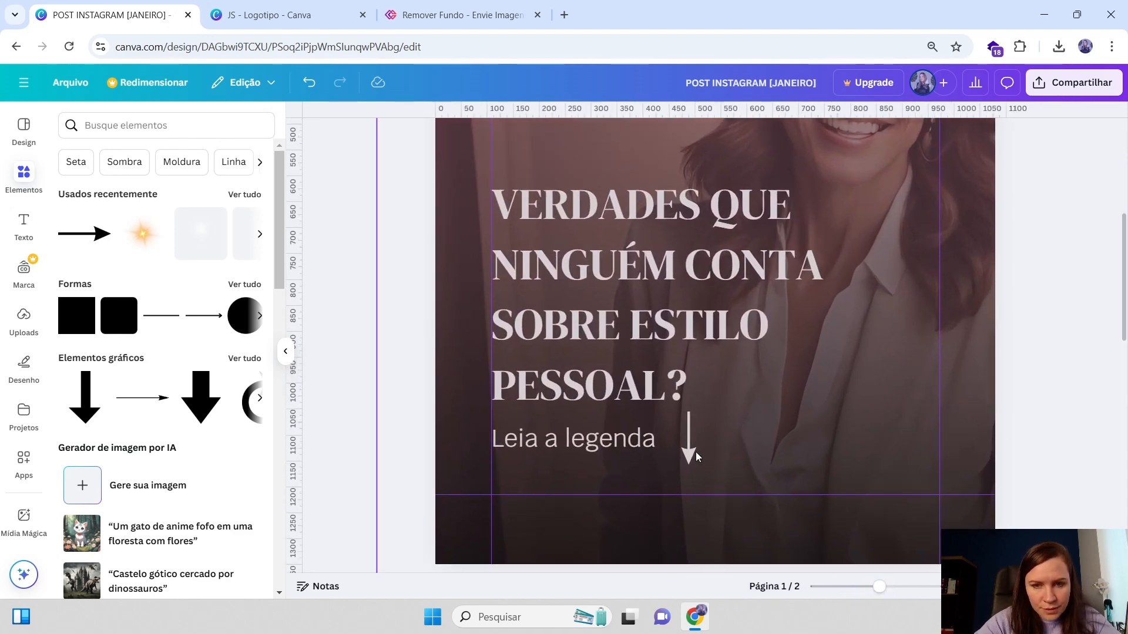
{"action": "left_click", "coordinate": [690, 436]}
{"action": "left_click_drag", "start_coordinate": [696, 414], "coordinate": [667, 430]}
{"action": "left_click_drag", "start_coordinate": [658, 481], "coordinate": [655, 476]}
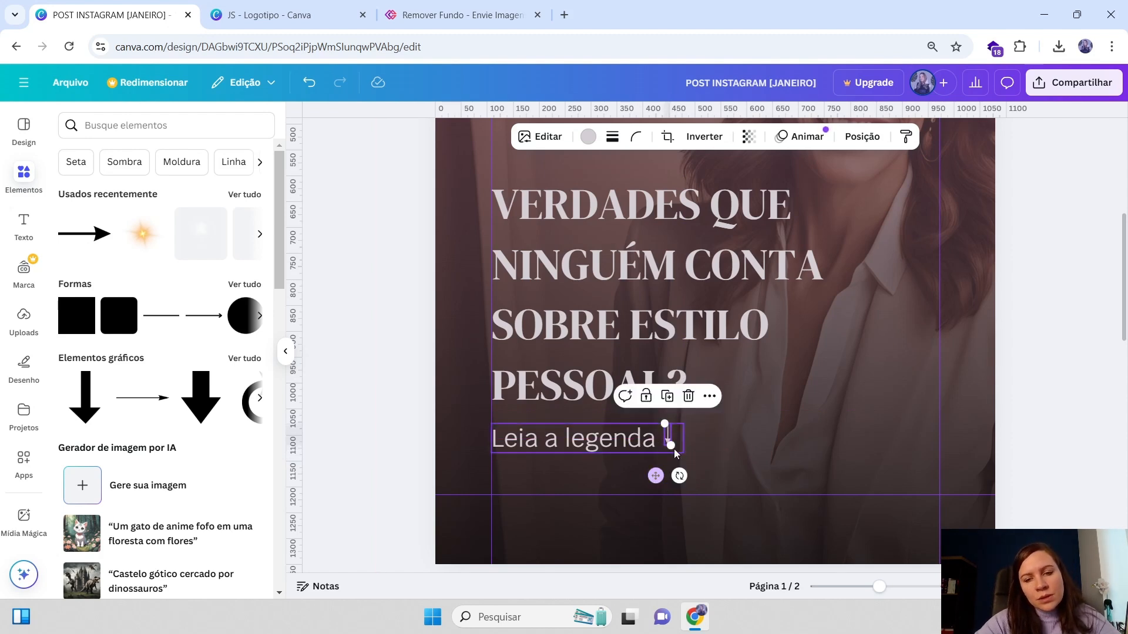
{"action": "left_click_drag", "start_coordinate": [664, 424], "coordinate": [674, 445]}
{"action": "left_click_drag", "start_coordinate": [880, 587], "coordinate": [849, 586]}
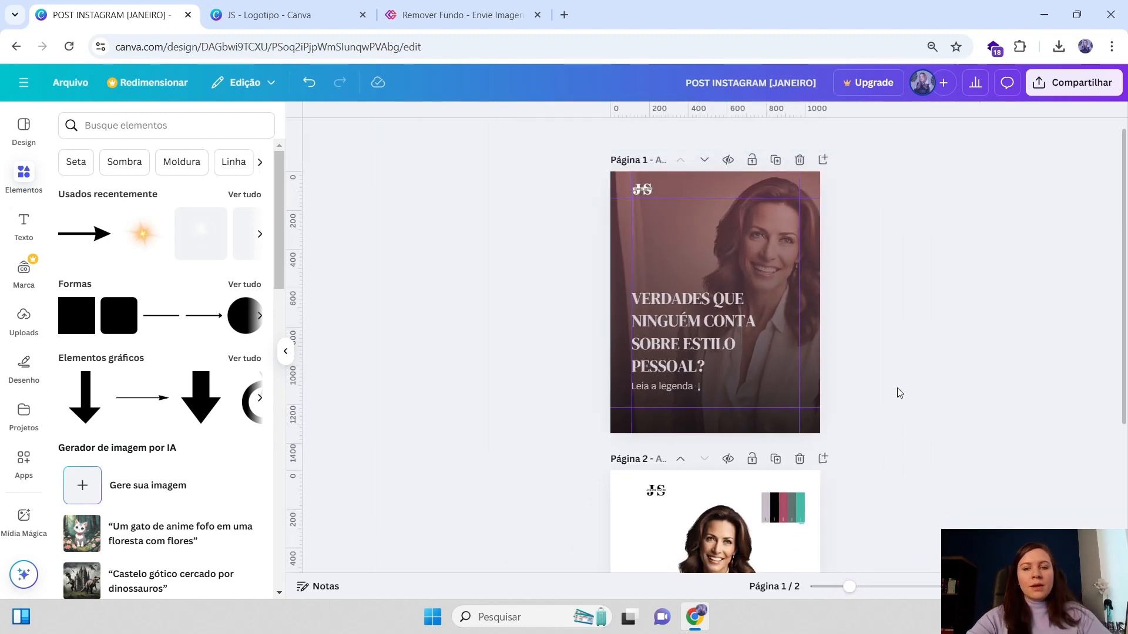
Review page 1's layout by selecting the title, logo, caption and background in turn
{"action": "scroll", "coordinate": [806, 320], "scroll_direction": "down", "scroll_amount": 2}
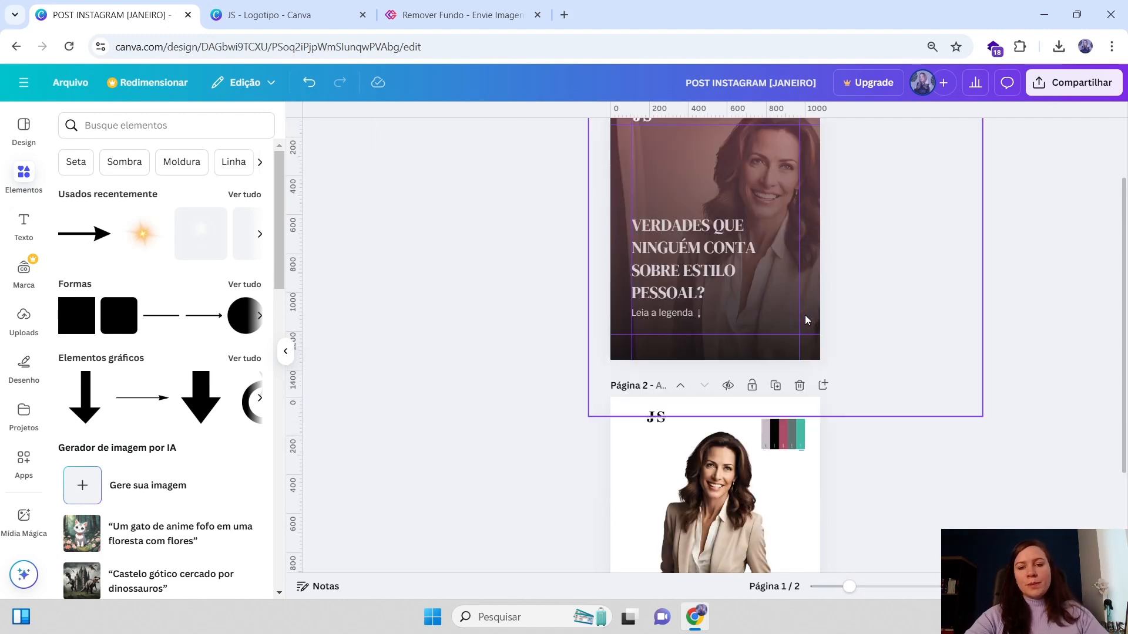
{"action": "scroll", "coordinate": [823, 297], "scroll_direction": "up", "scroll_amount": 2}
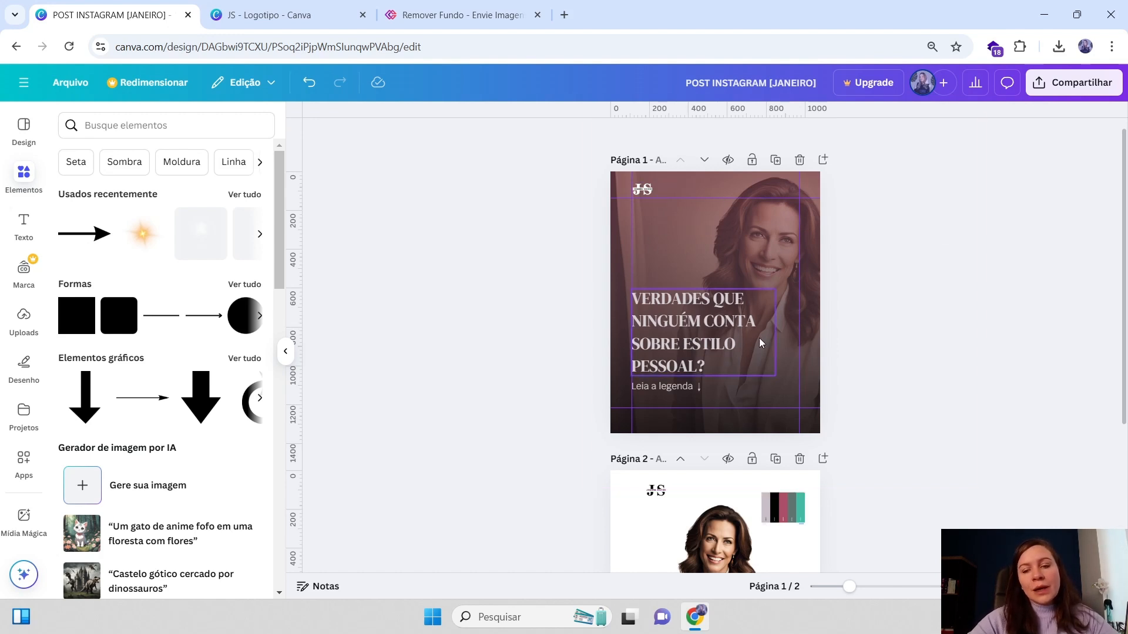
{"action": "left_click", "coordinate": [755, 403]}
{"action": "left_click", "coordinate": [644, 192]}
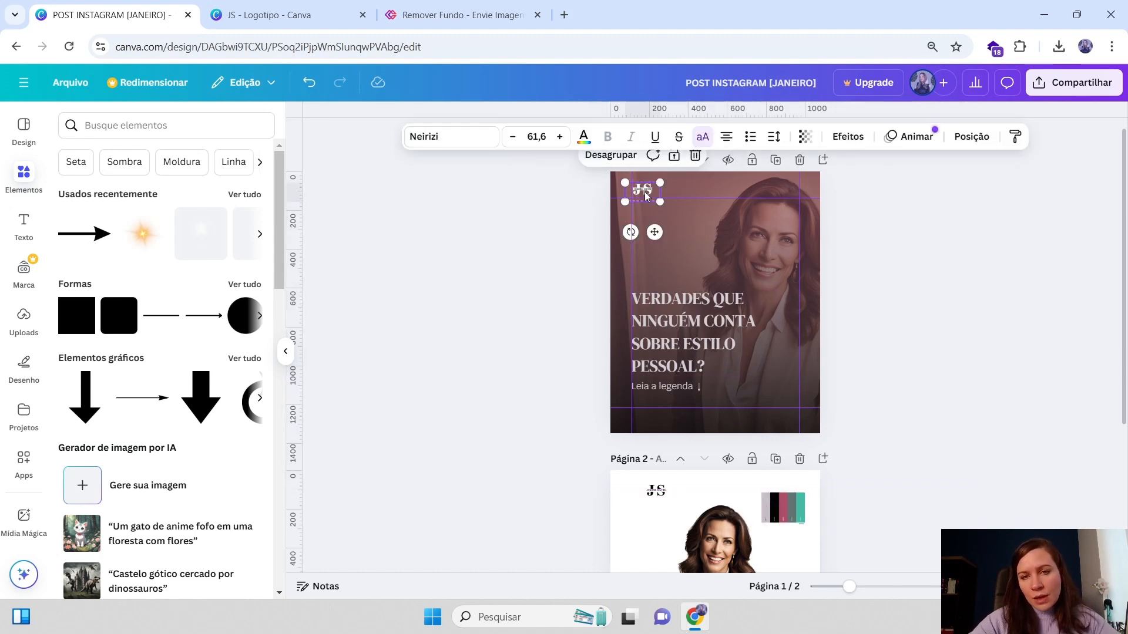
{"action": "left_click", "coordinate": [685, 323]}
{"action": "left_click", "coordinate": [969, 340]}
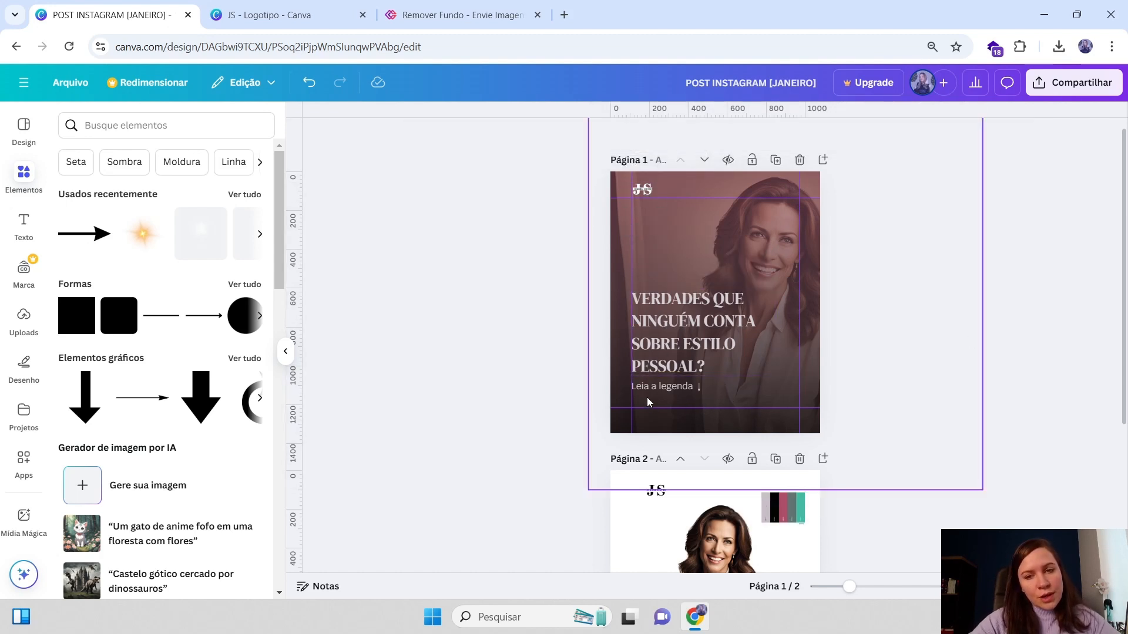
{"action": "left_click", "coordinate": [649, 389]}
{"action": "left_click", "coordinate": [1008, 281]}
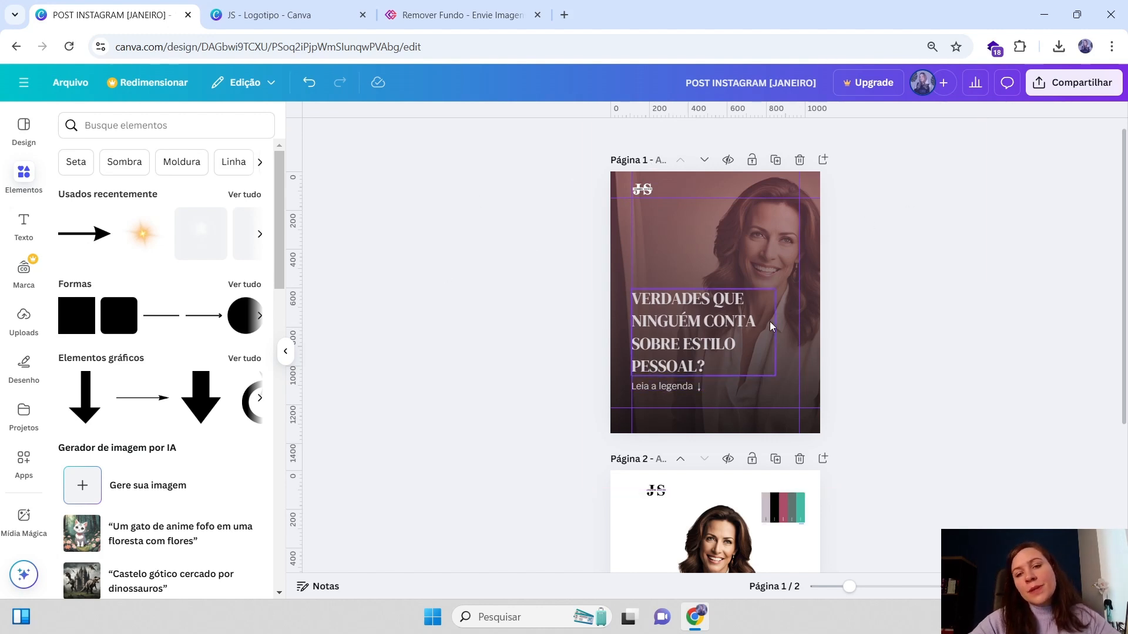
{"action": "left_click", "coordinate": [768, 240]}
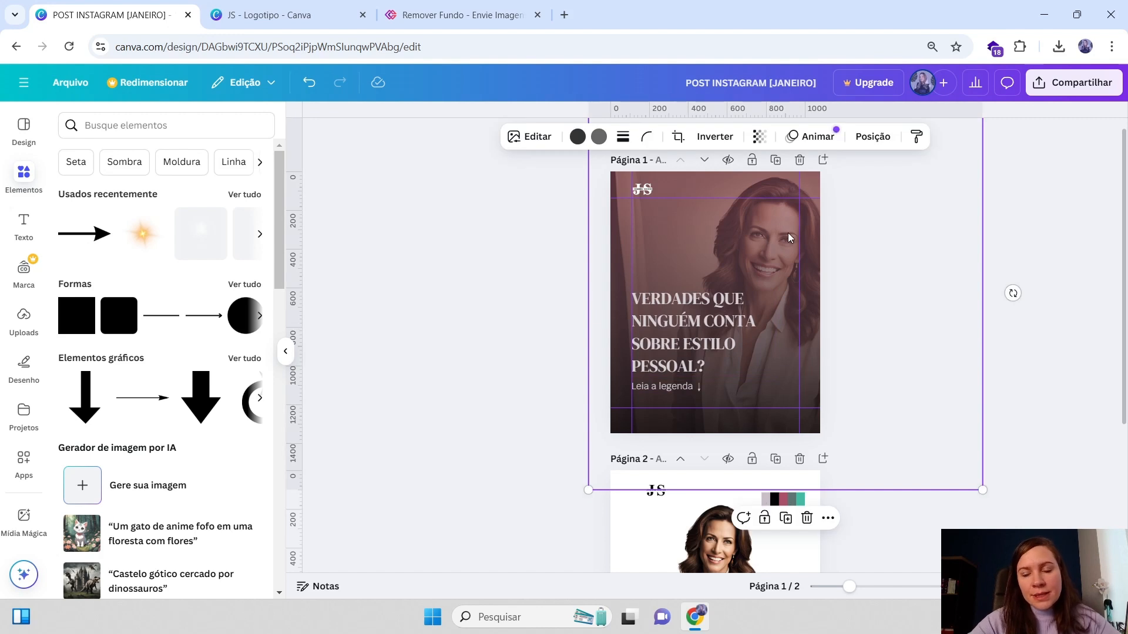
{"action": "left_click", "coordinate": [839, 253]}
{"action": "left_click", "coordinate": [752, 242]}
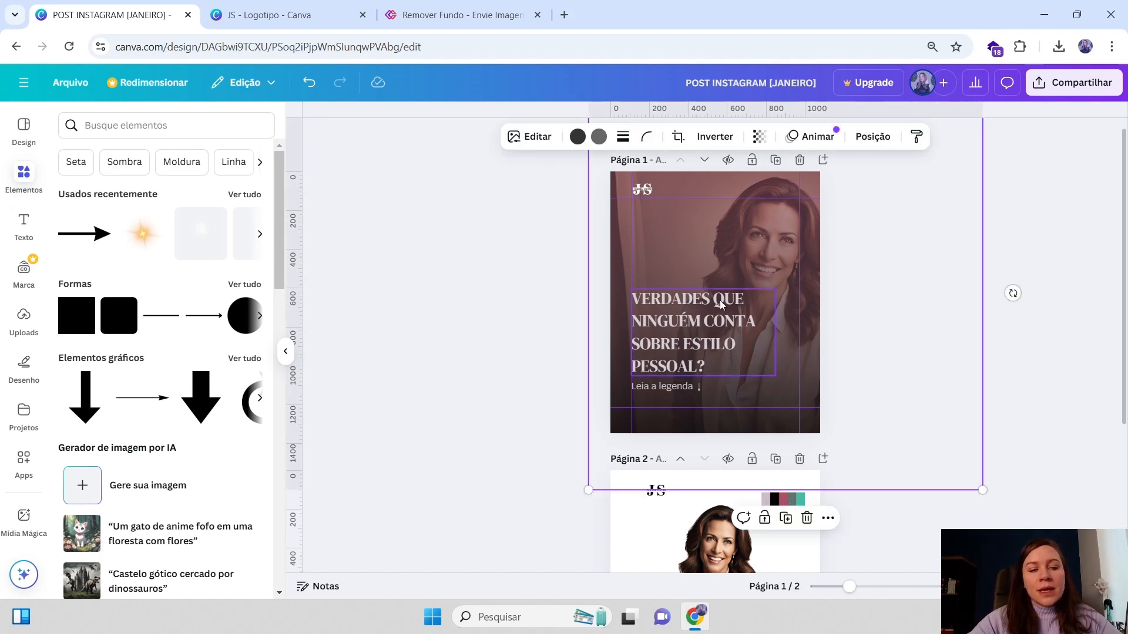
{"action": "left_click", "coordinate": [721, 320]}
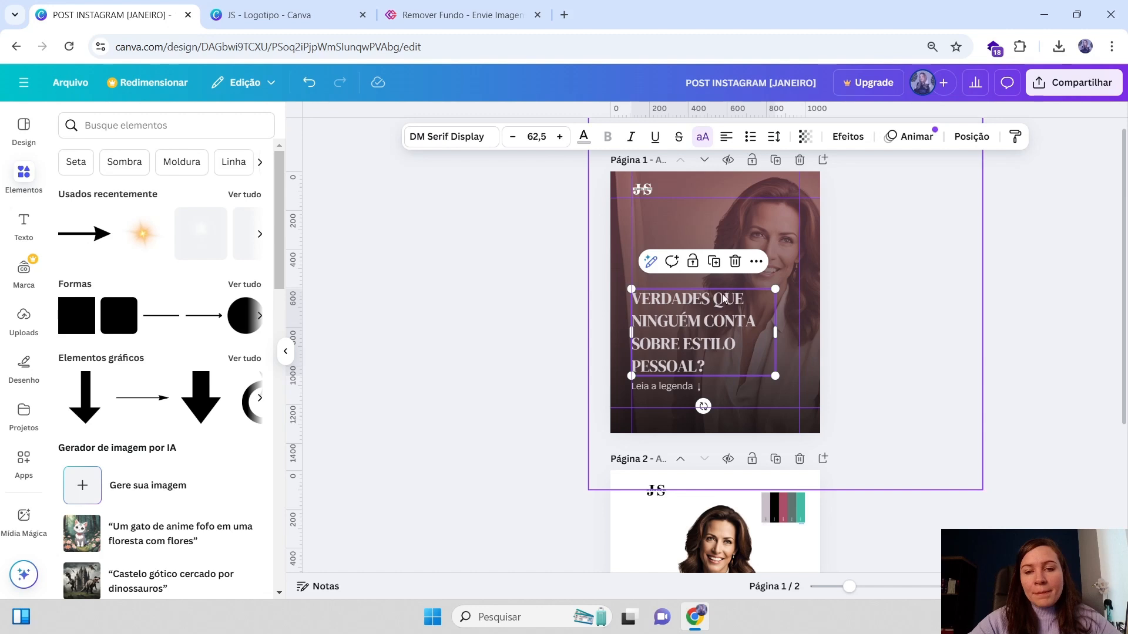
{"action": "left_click", "coordinate": [854, 293]}
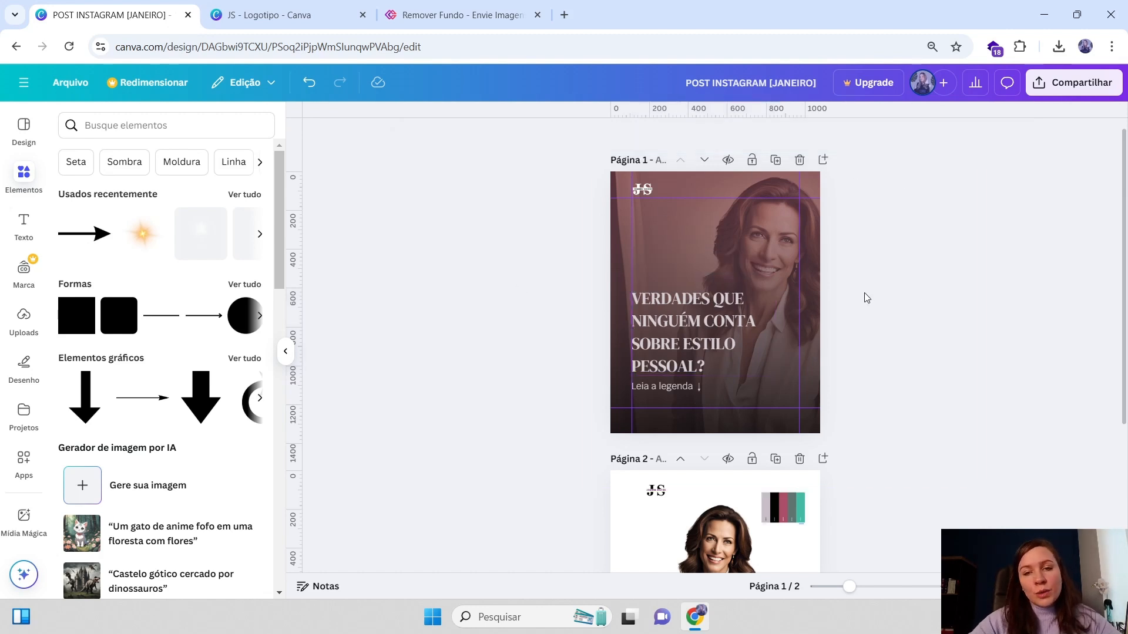
{"action": "left_click", "coordinate": [712, 322]}
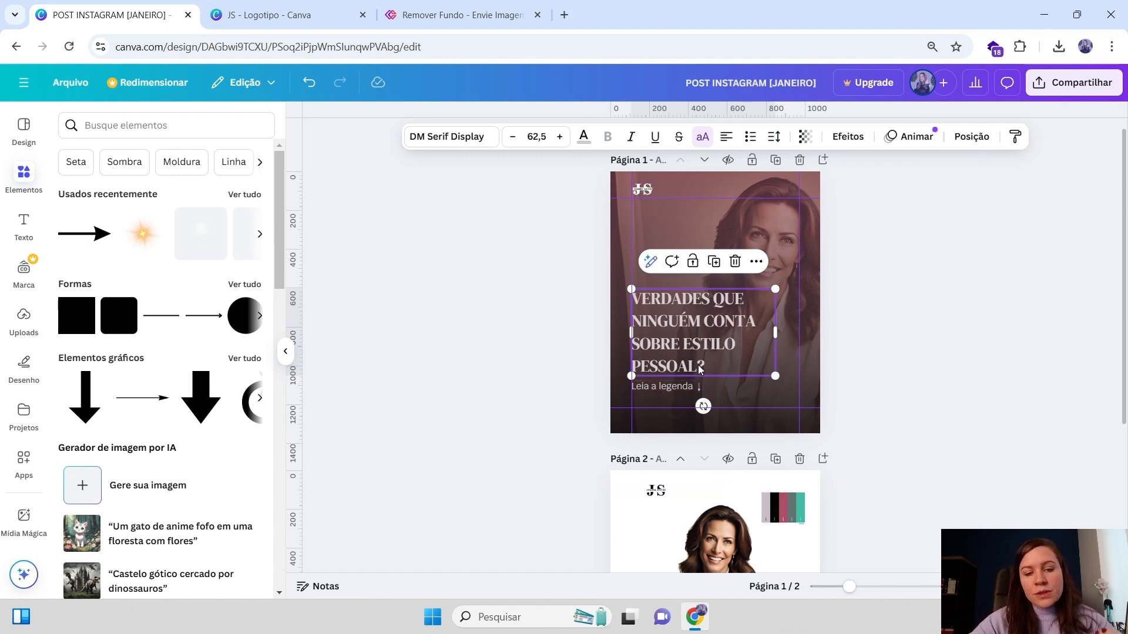
{"action": "left_click", "coordinate": [924, 292]}
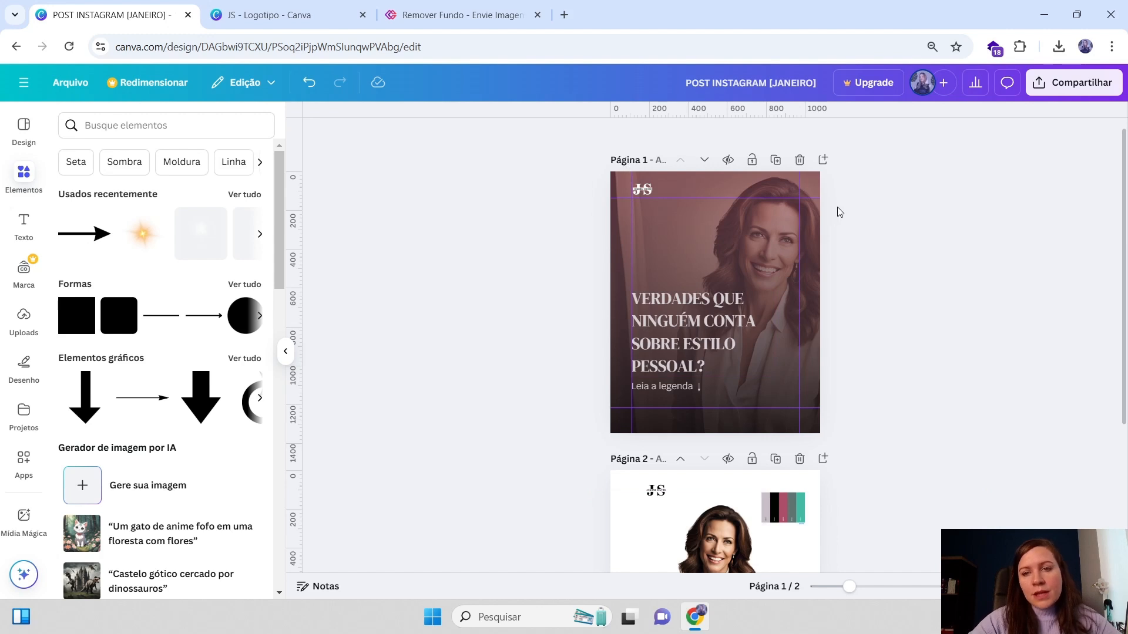
{"action": "left_click", "coordinate": [640, 192]}
{"action": "left_click", "coordinate": [679, 340]}
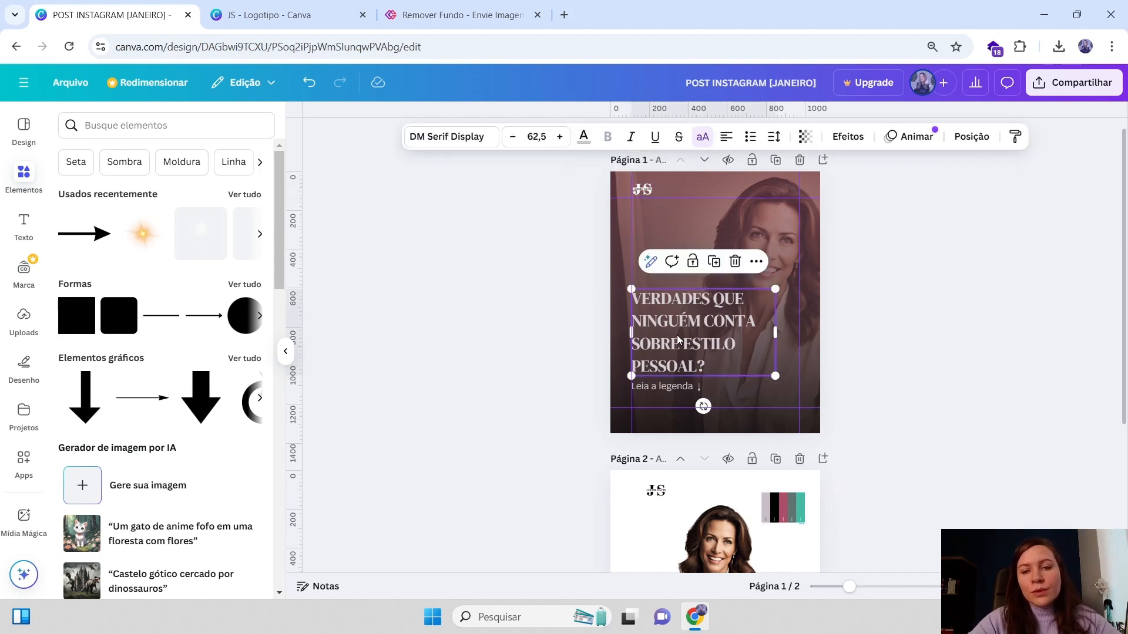
{"action": "left_click", "coordinate": [862, 242]}
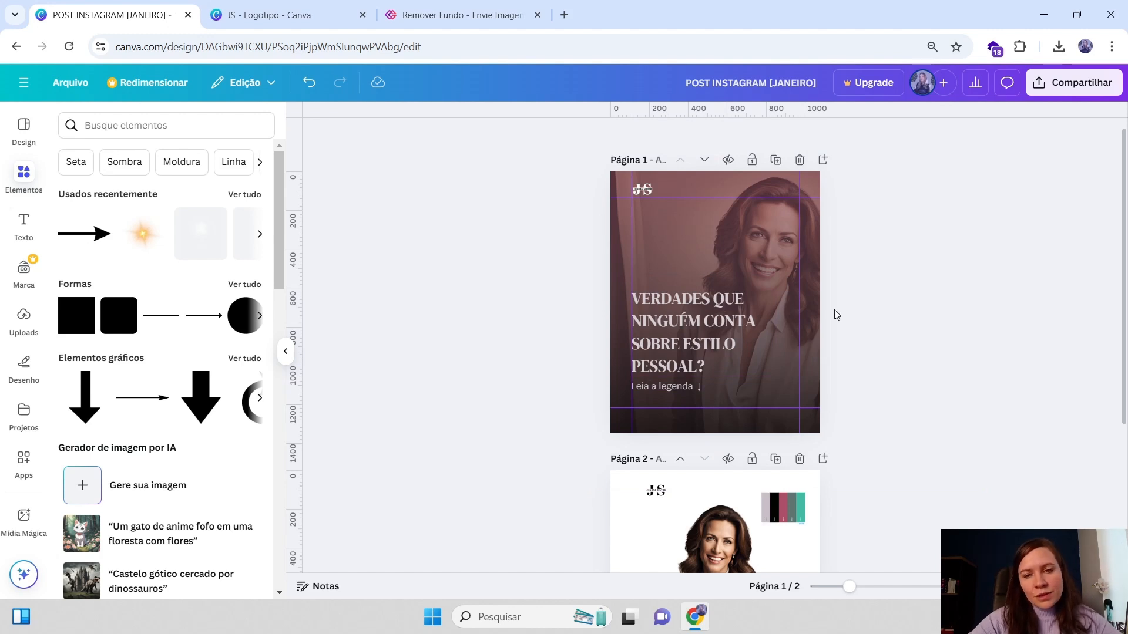
{"action": "left_click", "coordinate": [793, 264]}
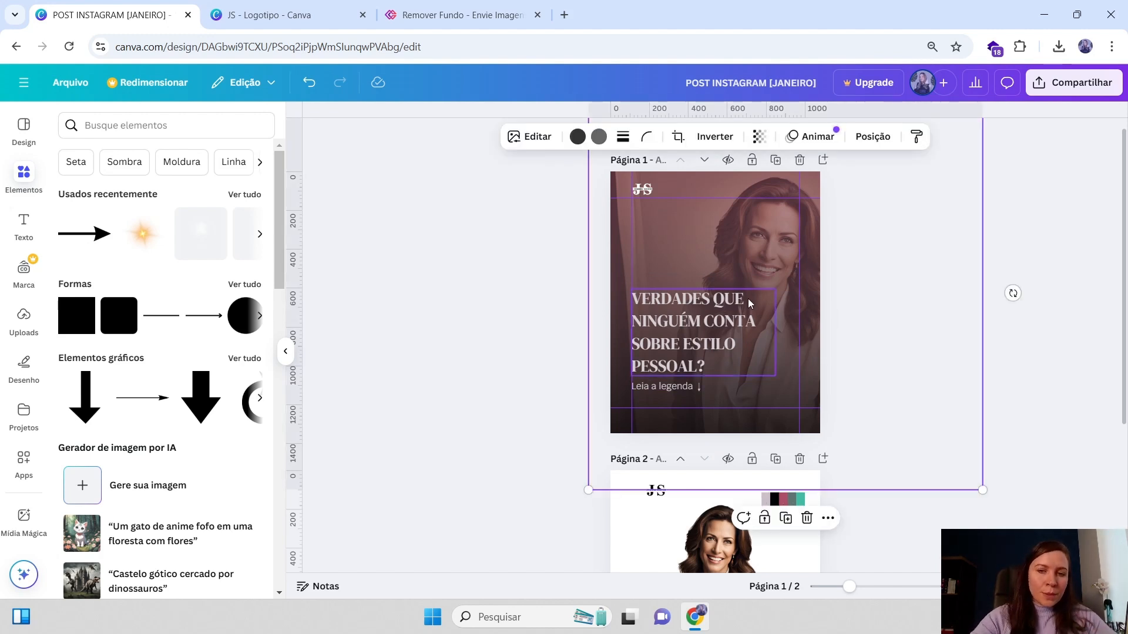
Scroll to page 2 and enlarge and reposition the cutout photo of the woman within the page
{"action": "scroll", "coordinate": [767, 264], "scroll_direction": "down", "scroll_amount": 1}
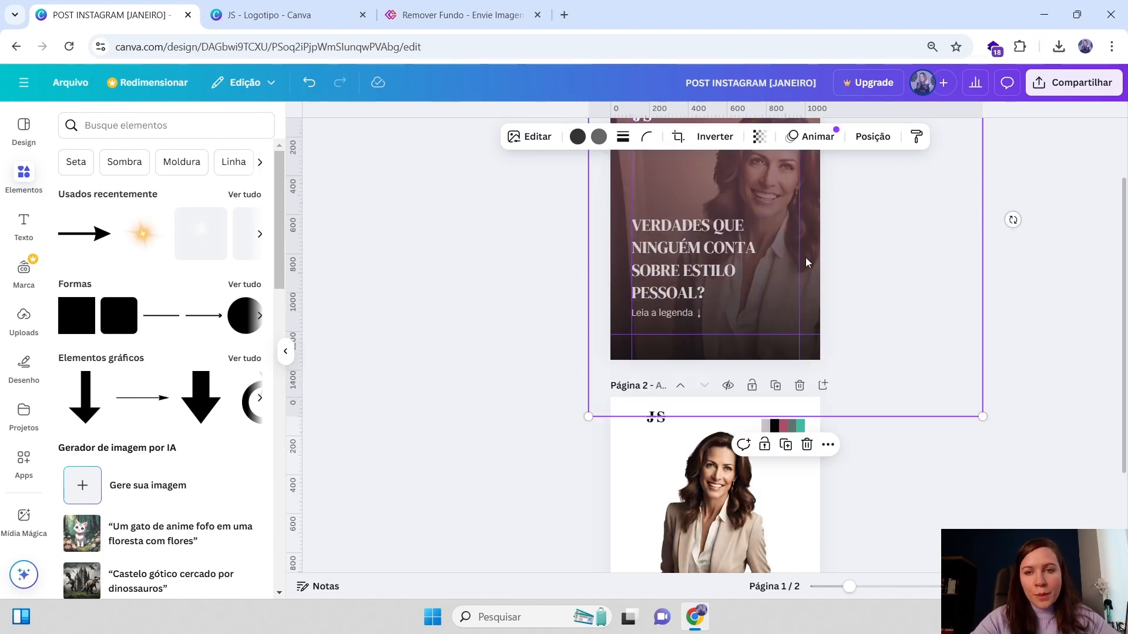
{"action": "scroll", "coordinate": [763, 265], "scroll_direction": "down", "scroll_amount": 2}
{"action": "left_click", "coordinate": [710, 419]}
{"action": "left_click_drag", "start_coordinate": [710, 419], "coordinate": [703, 424]}
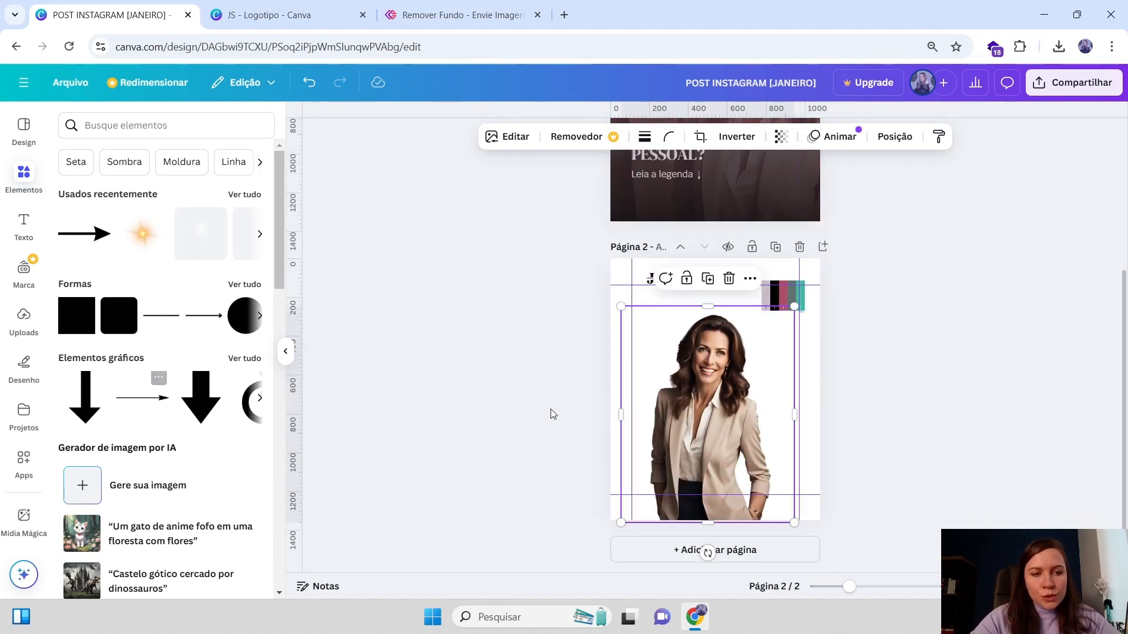
{"action": "left_click_drag", "start_coordinate": [662, 423], "coordinate": [672, 429]}
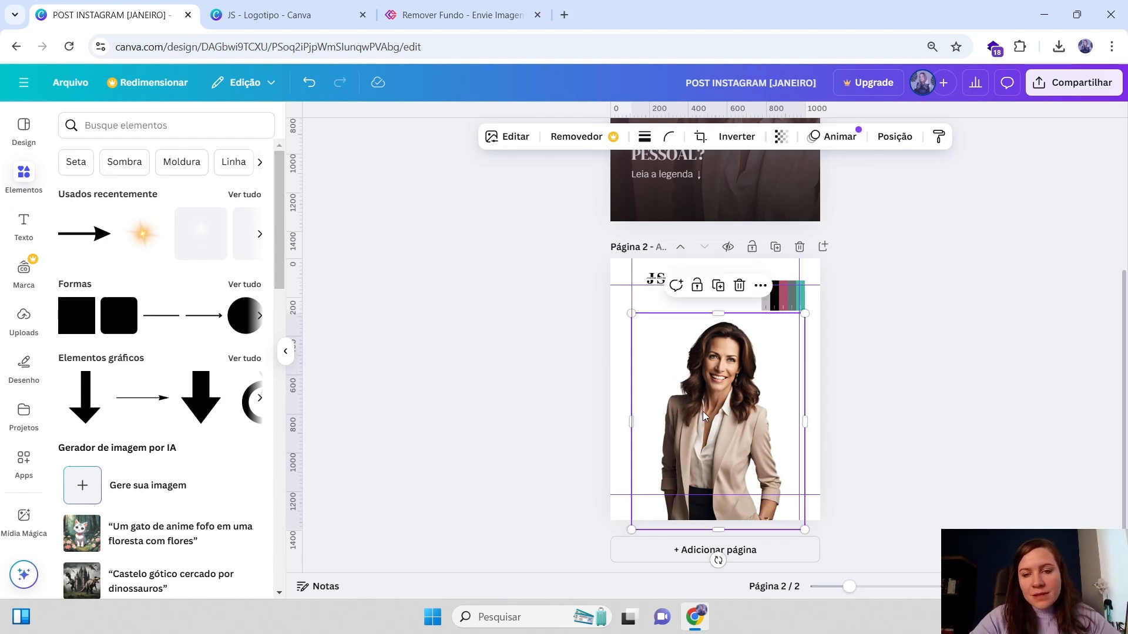
{"action": "left_click_drag", "start_coordinate": [804, 313], "coordinate": [829, 308]}
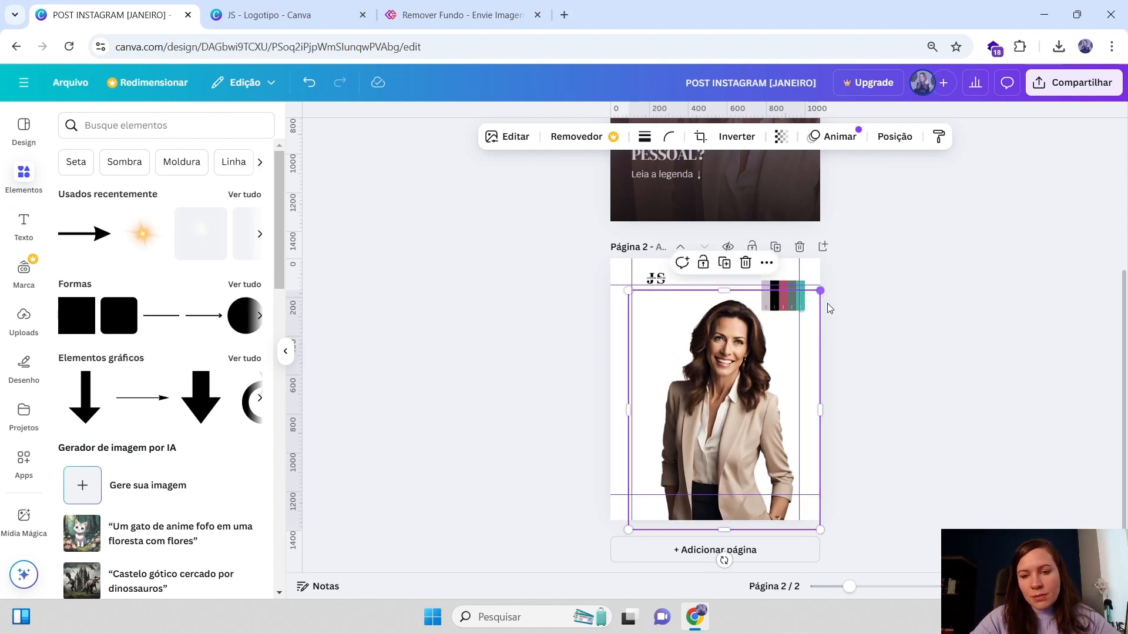
{"action": "left_click_drag", "start_coordinate": [743, 386], "coordinate": [734, 387]}
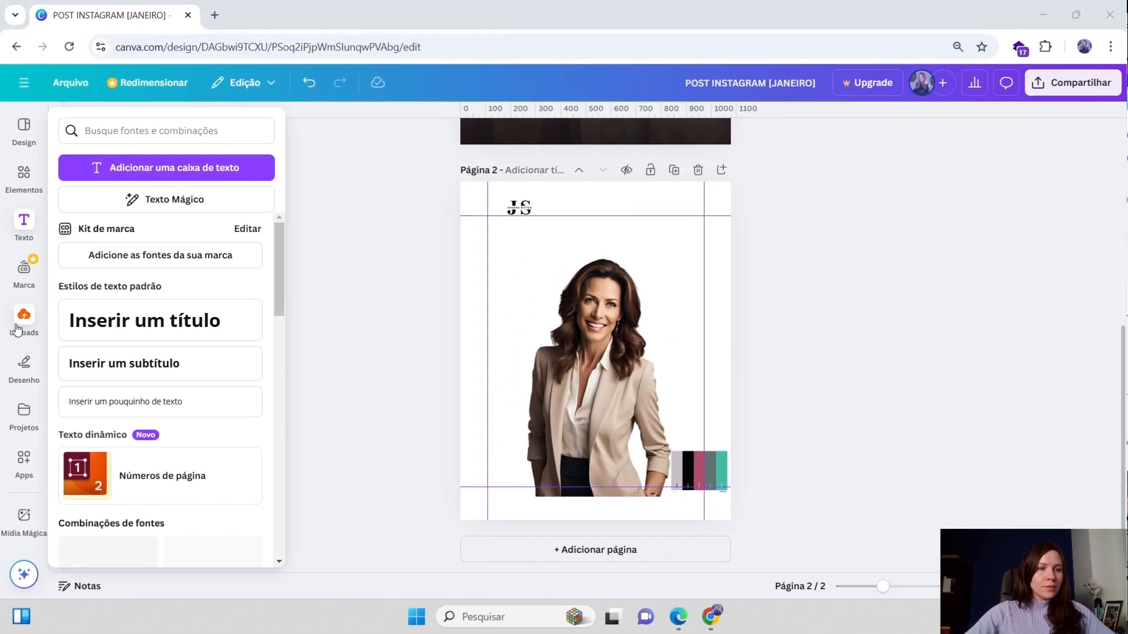
Look through the Text, Uploads, Projects and Apps panels, including the Discover and Your apps tabs
{"action": "left_click", "coordinate": [24, 411]}
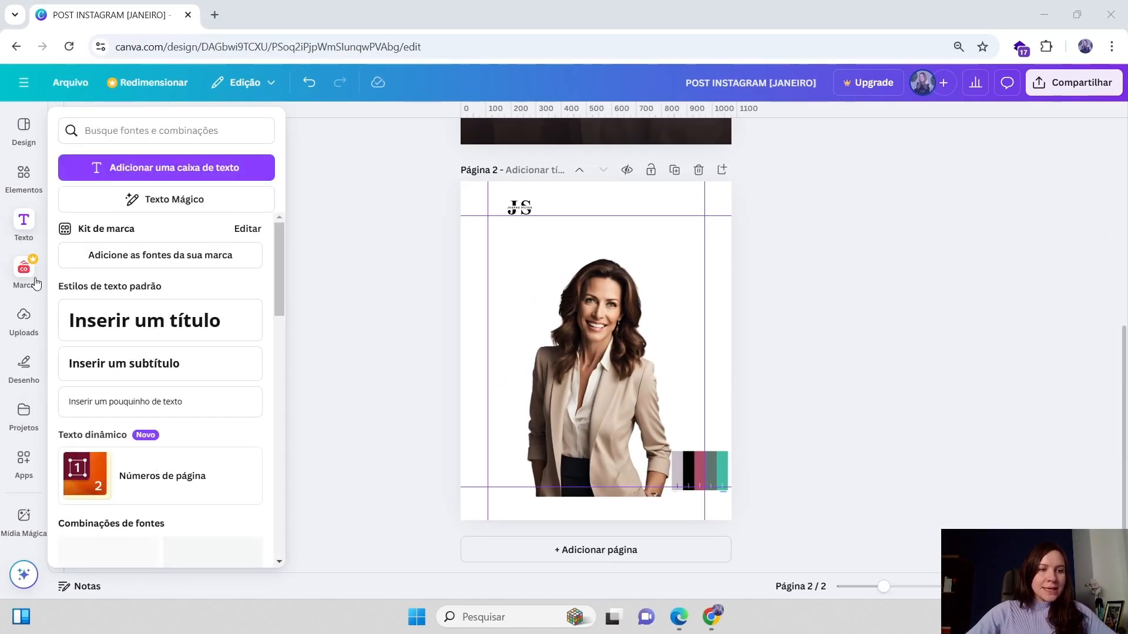
{"action": "left_click", "coordinate": [24, 470]}
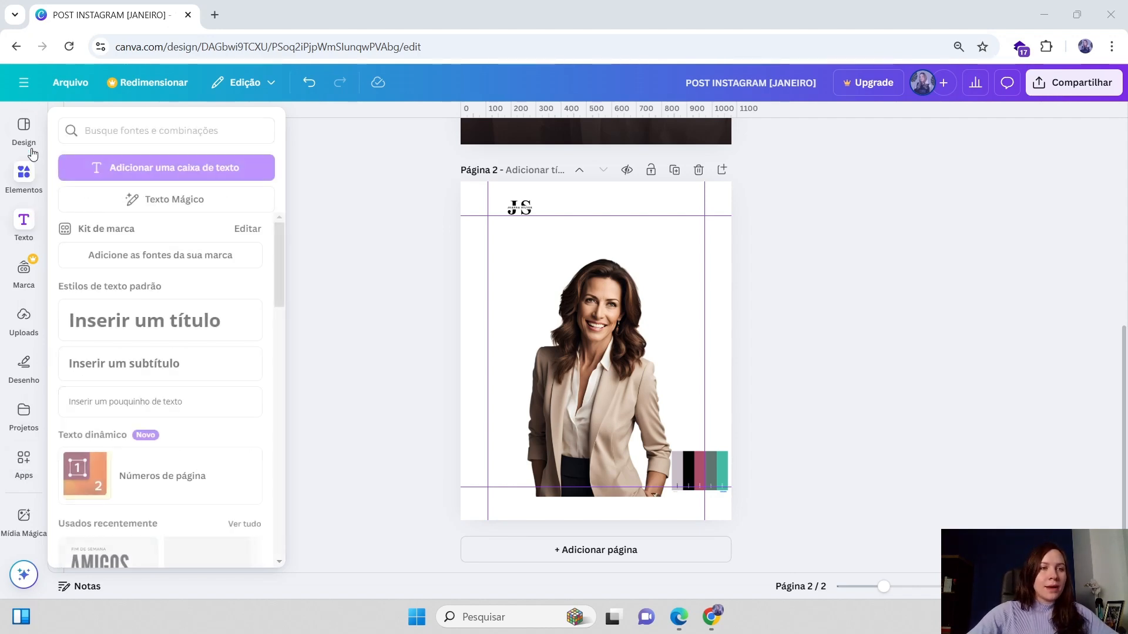
{"action": "left_click", "coordinate": [22, 329]}
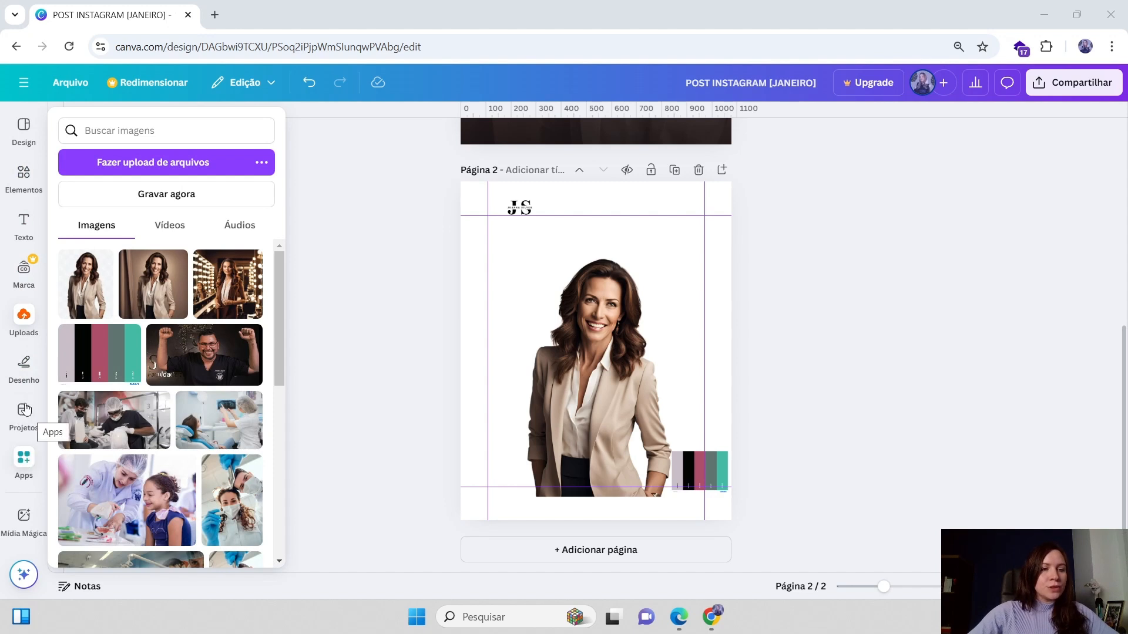
{"action": "left_click", "coordinate": [25, 410]}
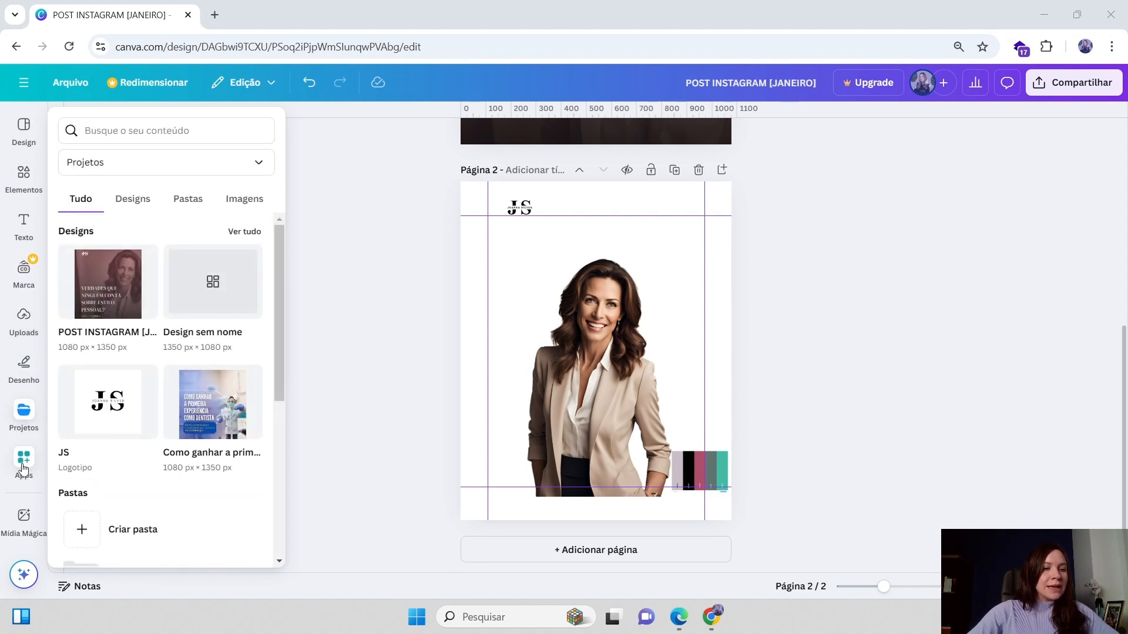
{"action": "left_click", "coordinate": [24, 463]}
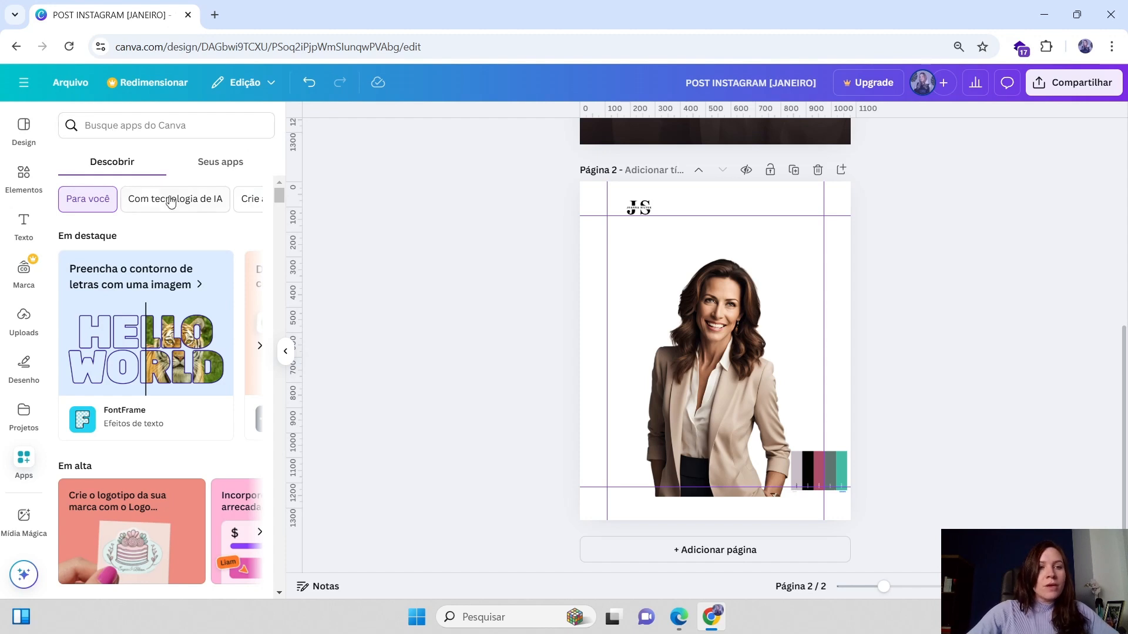
{"action": "left_click", "coordinate": [214, 169]}
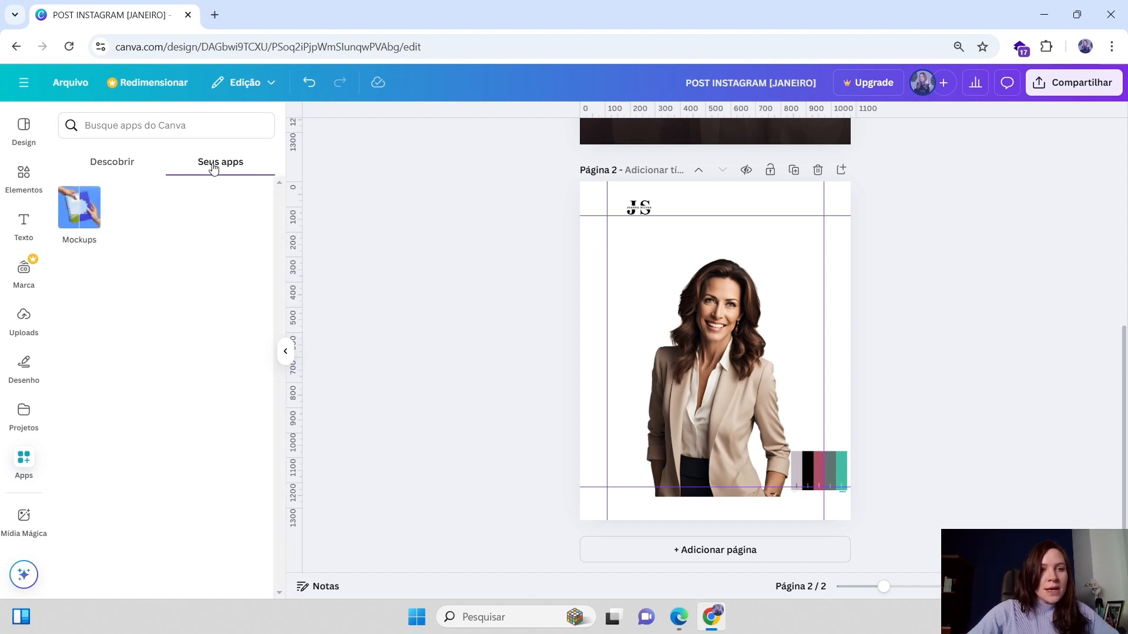
{"action": "left_click", "coordinate": [121, 171]}
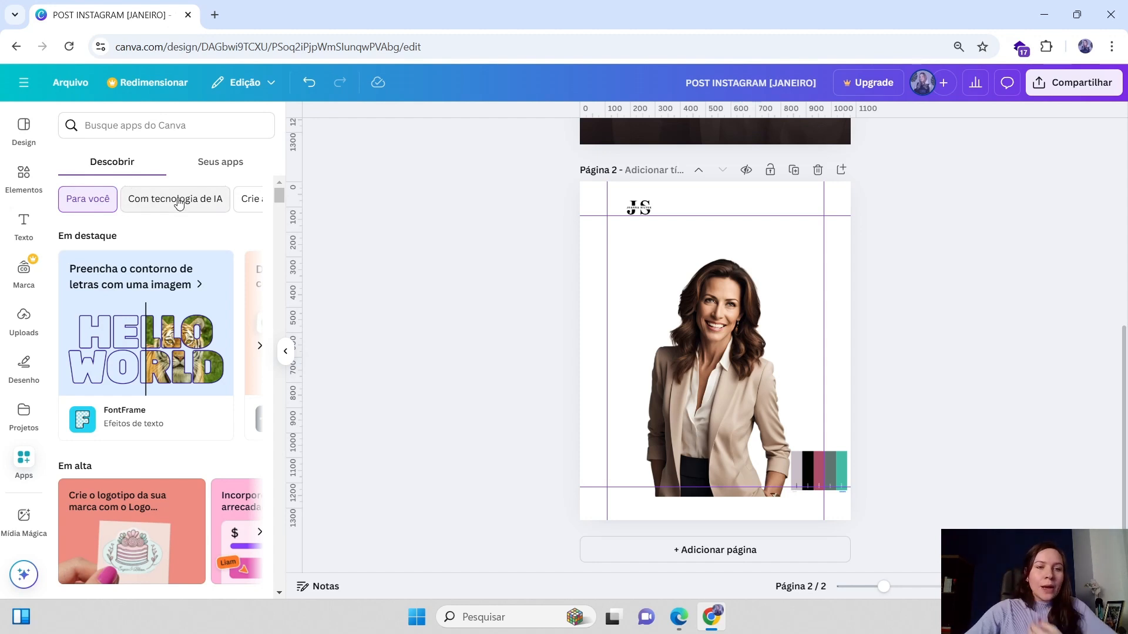
Browse the featured and trending apps in the Apps library
{"action": "scroll", "coordinate": [244, 197], "scroll_direction": "down", "scroll_amount": 1}
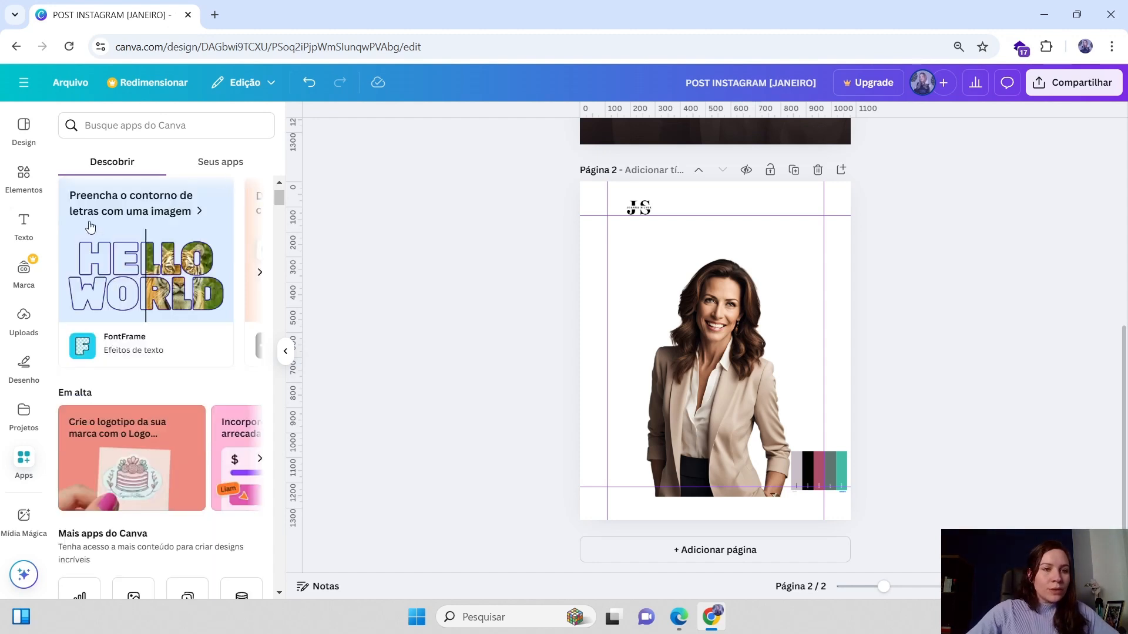
{"action": "scroll", "coordinate": [105, 225], "scroll_direction": "up", "scroll_amount": 1}
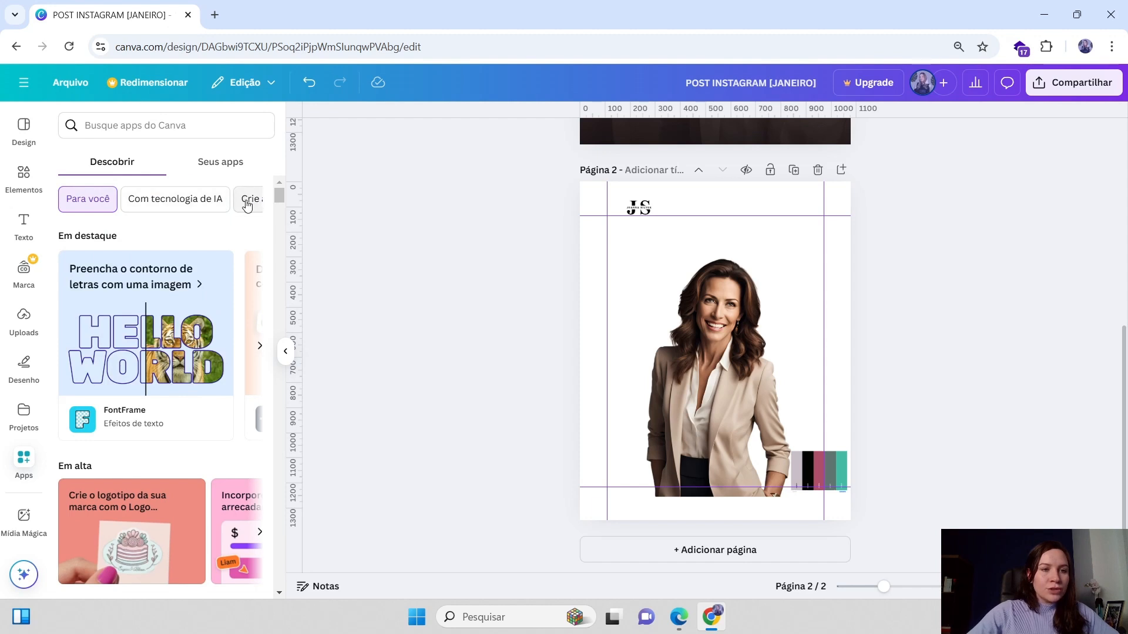
{"action": "scroll", "coordinate": [157, 268], "scroll_direction": "down", "scroll_amount": 1}
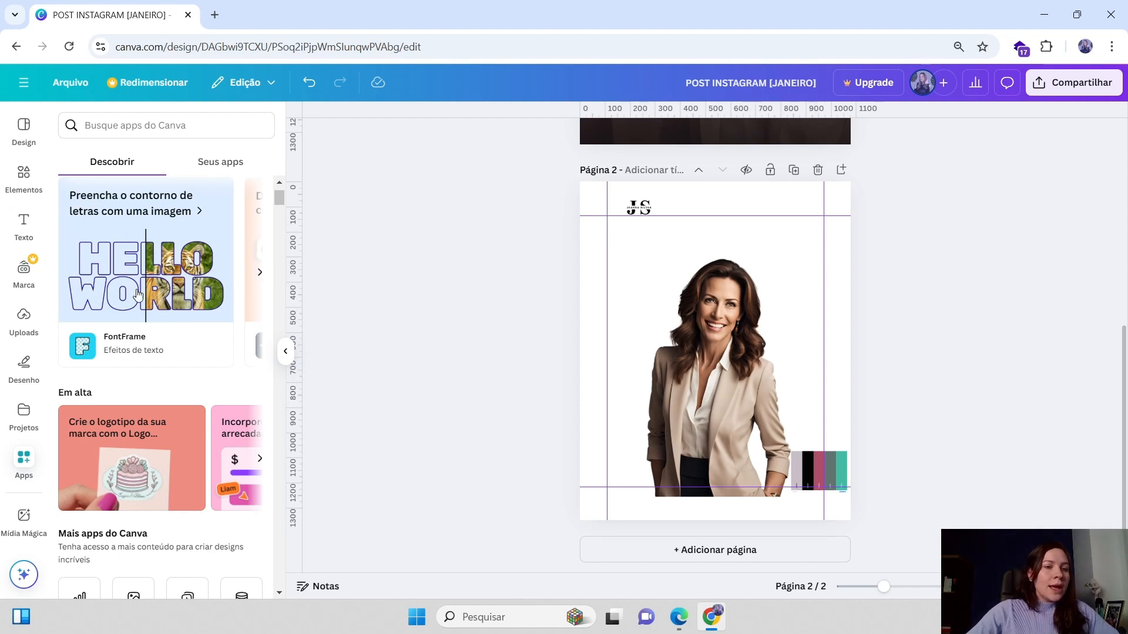
{"action": "scroll", "coordinate": [126, 283], "scroll_direction": "up", "scroll_amount": 1}
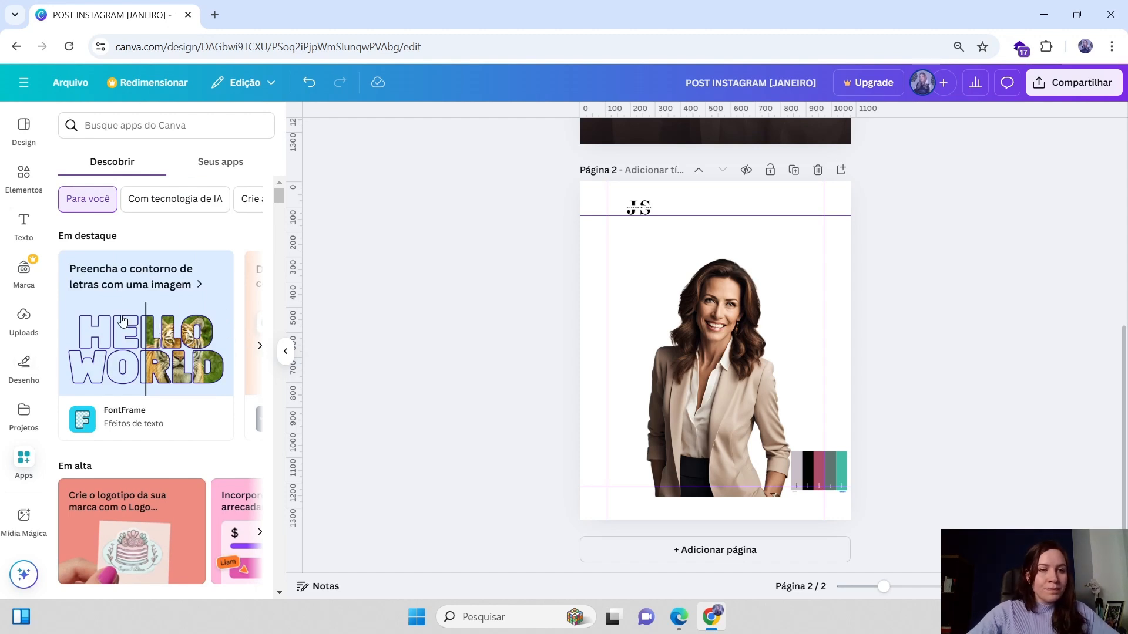
{"action": "left_click", "coordinate": [260, 350]}
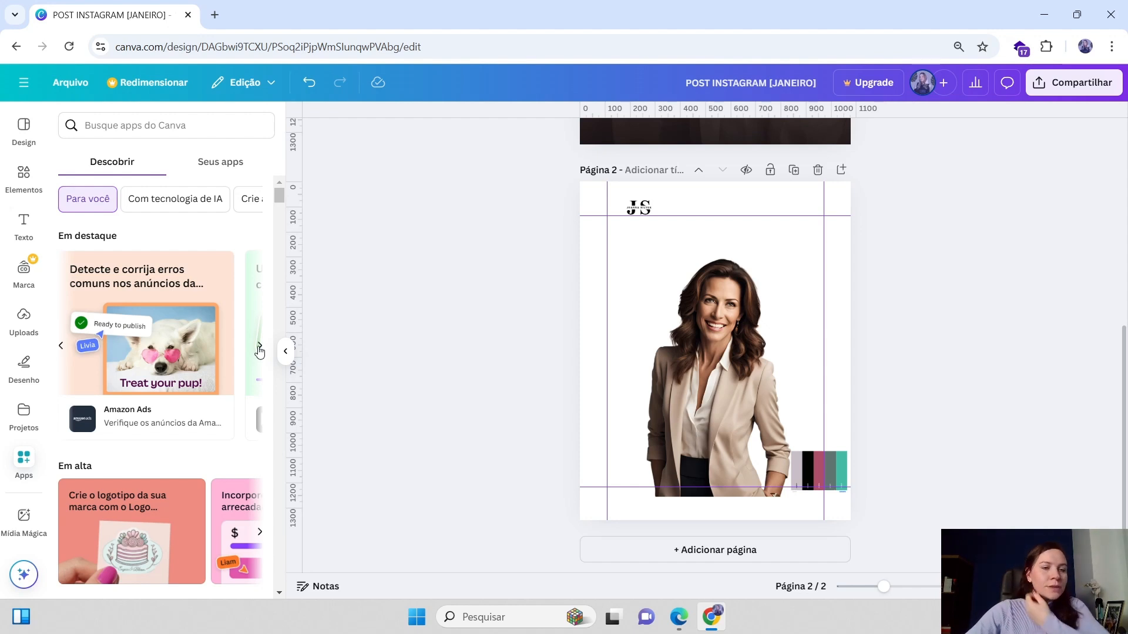
{"action": "left_click", "coordinate": [260, 351]}
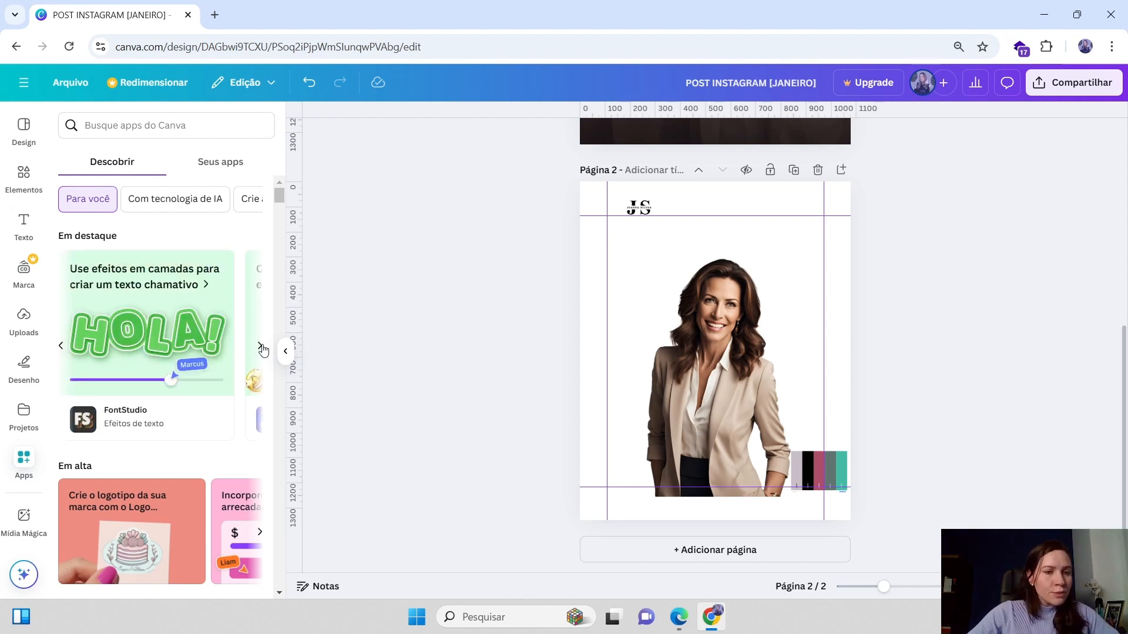
{"action": "left_click", "coordinate": [260, 350]}
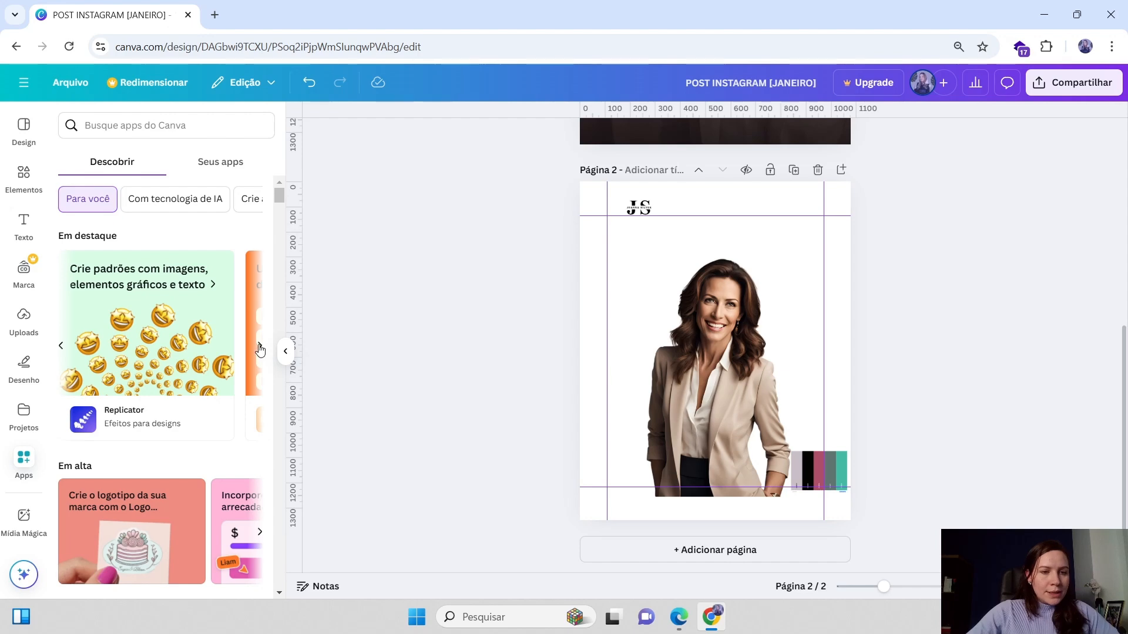
{"action": "left_click", "coordinate": [261, 351]}
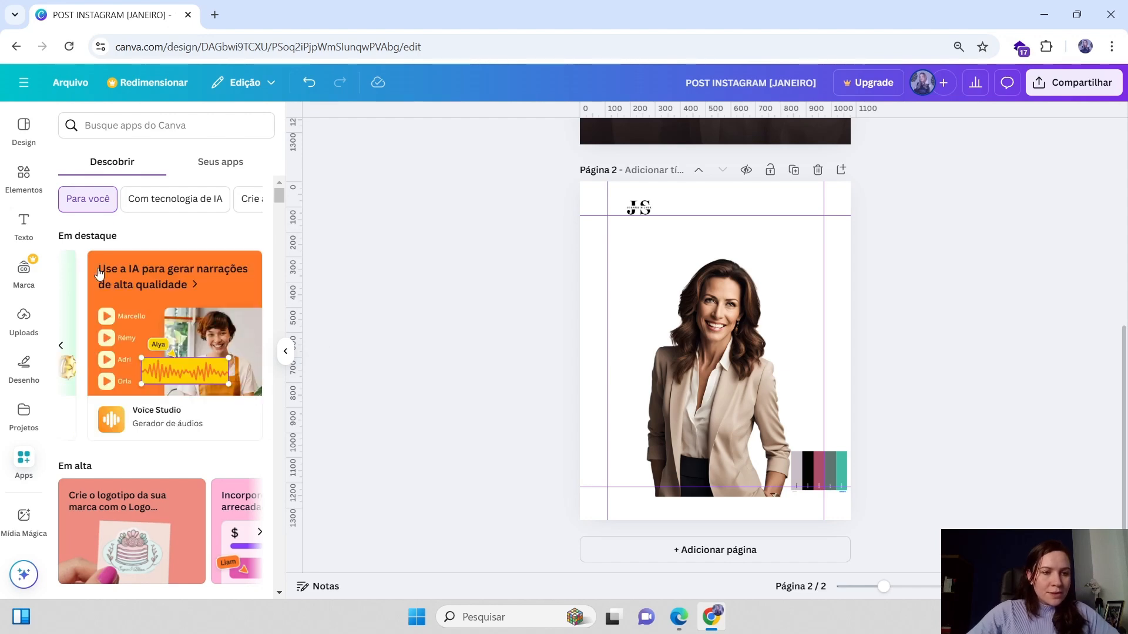
{"action": "scroll", "coordinate": [140, 333], "scroll_direction": "down", "scroll_amount": 3}
{"action": "scroll", "coordinate": [136, 331], "scroll_direction": "up", "scroll_amount": 3}
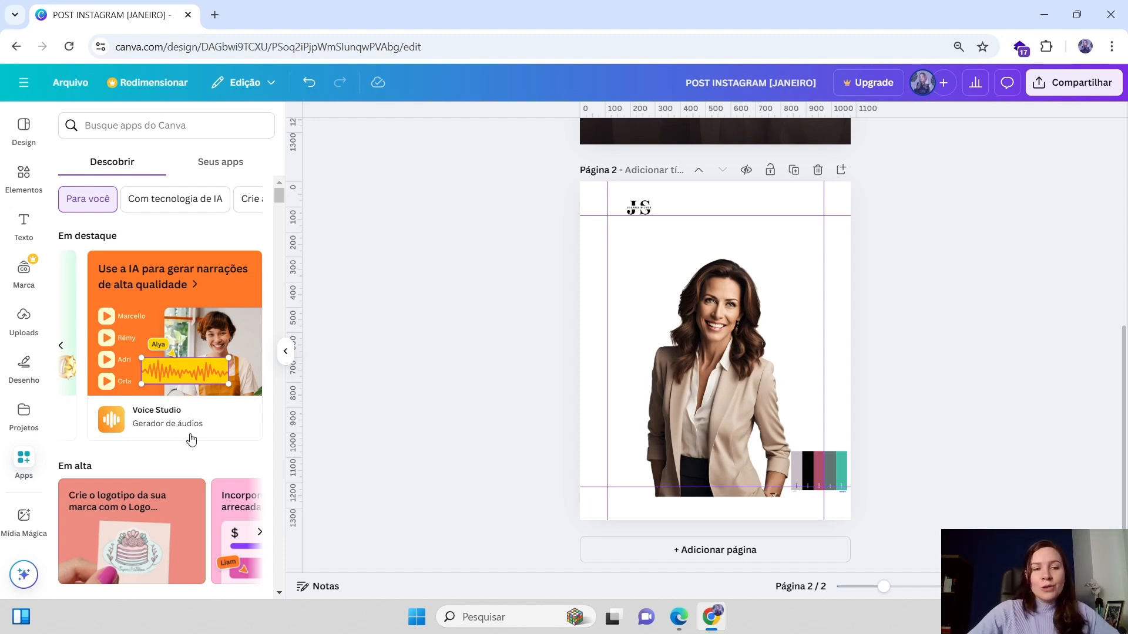
{"action": "scroll", "coordinate": [161, 376], "scroll_direction": "down", "scroll_amount": 3}
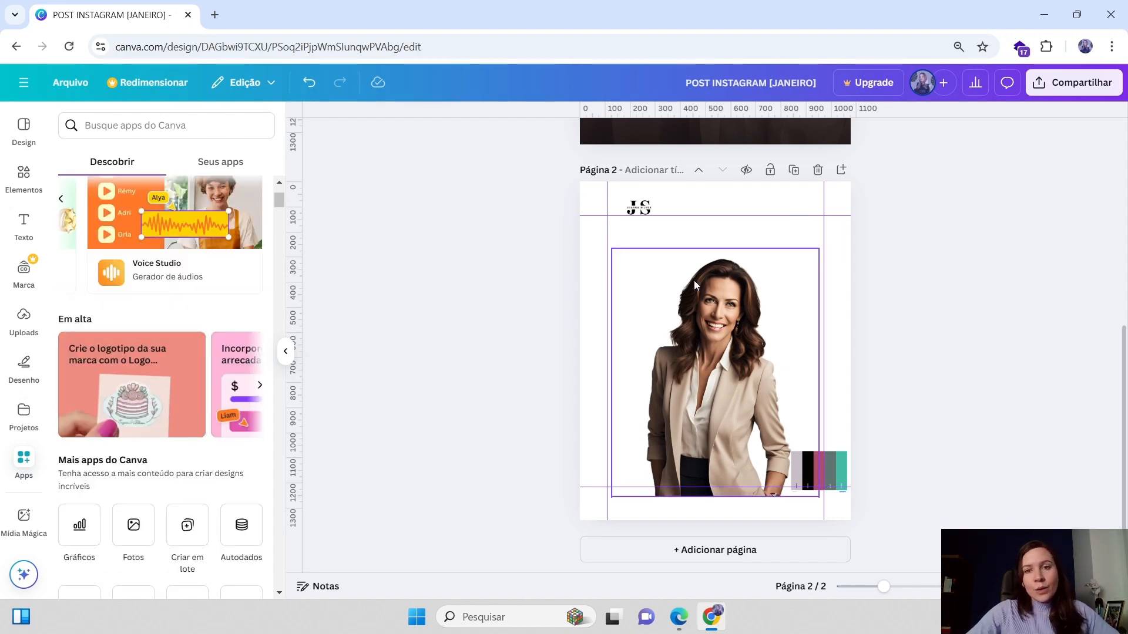
{"action": "scroll", "coordinate": [696, 276], "scroll_direction": "up", "scroll_amount": 5}
{"action": "scroll", "coordinate": [720, 286], "scroll_direction": "down", "scroll_amount": 5}
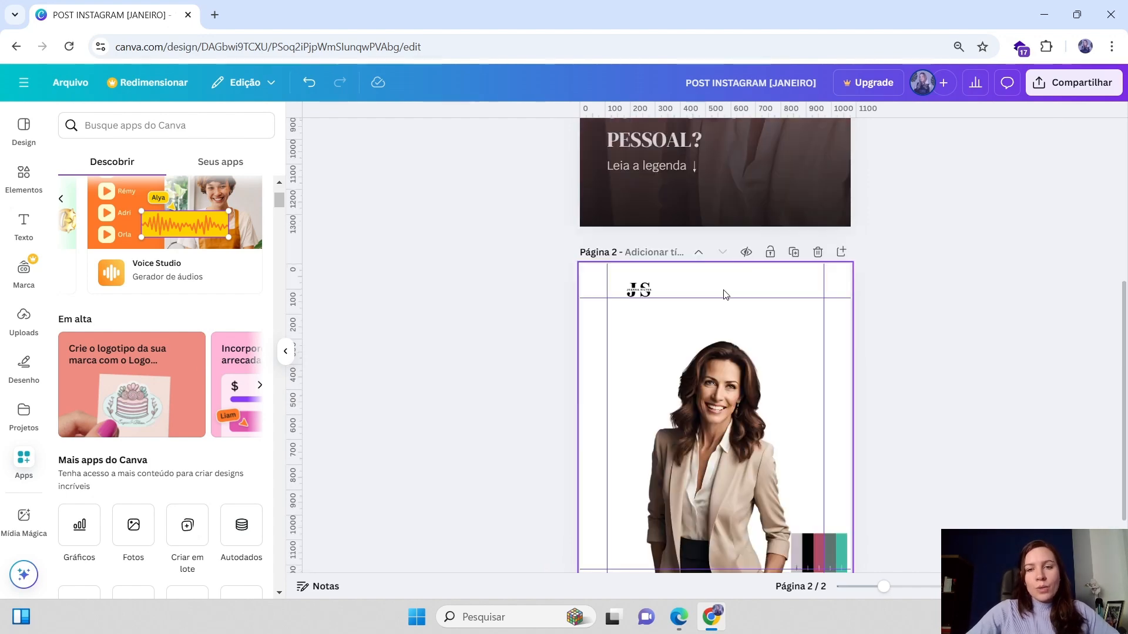
{"action": "scroll", "coordinate": [734, 373], "scroll_direction": "down", "scroll_amount": 2}
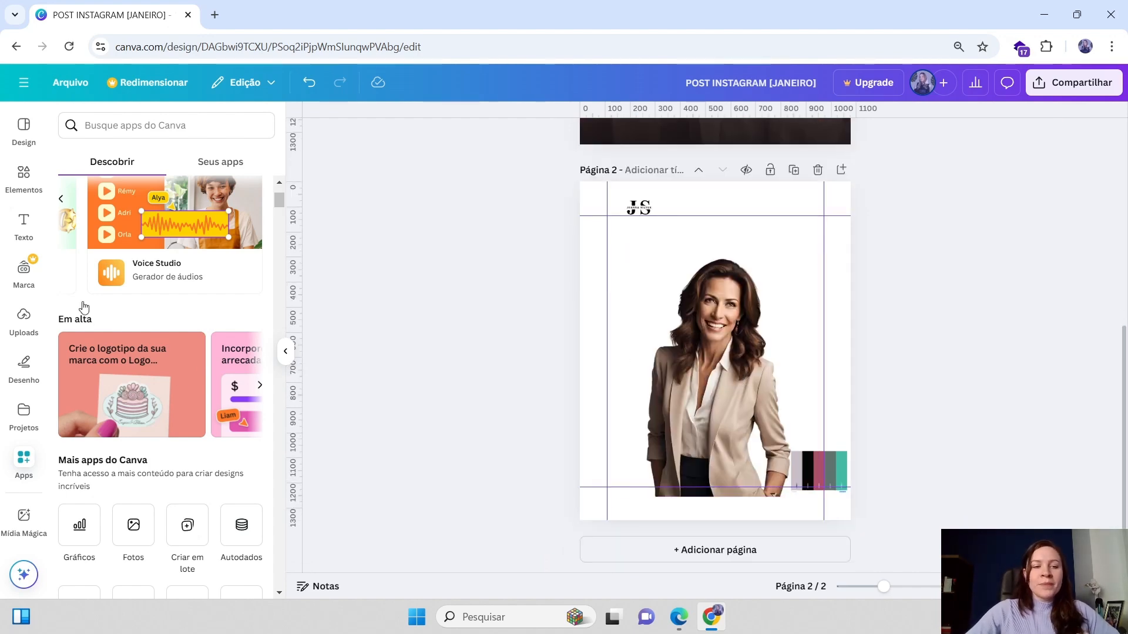
{"action": "scroll", "coordinate": [178, 383], "scroll_direction": "down", "scroll_amount": 1}
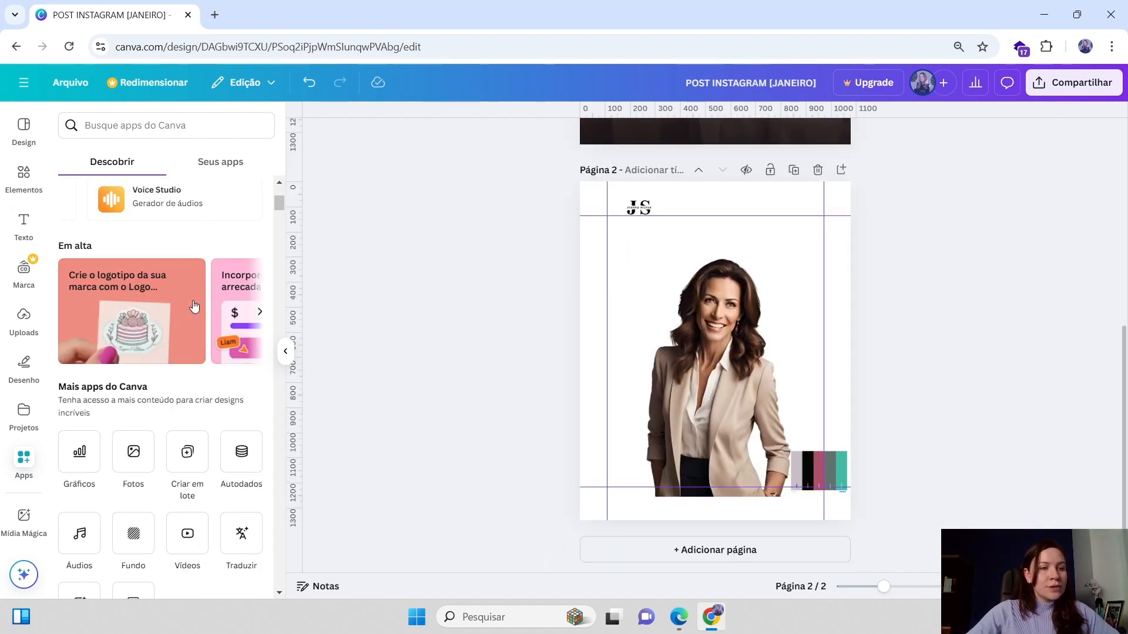
{"action": "scroll", "coordinate": [156, 338], "scroll_direction": "down", "scroll_amount": 1}
{"action": "scroll", "coordinate": [118, 347], "scroll_direction": "up", "scroll_amount": 2}
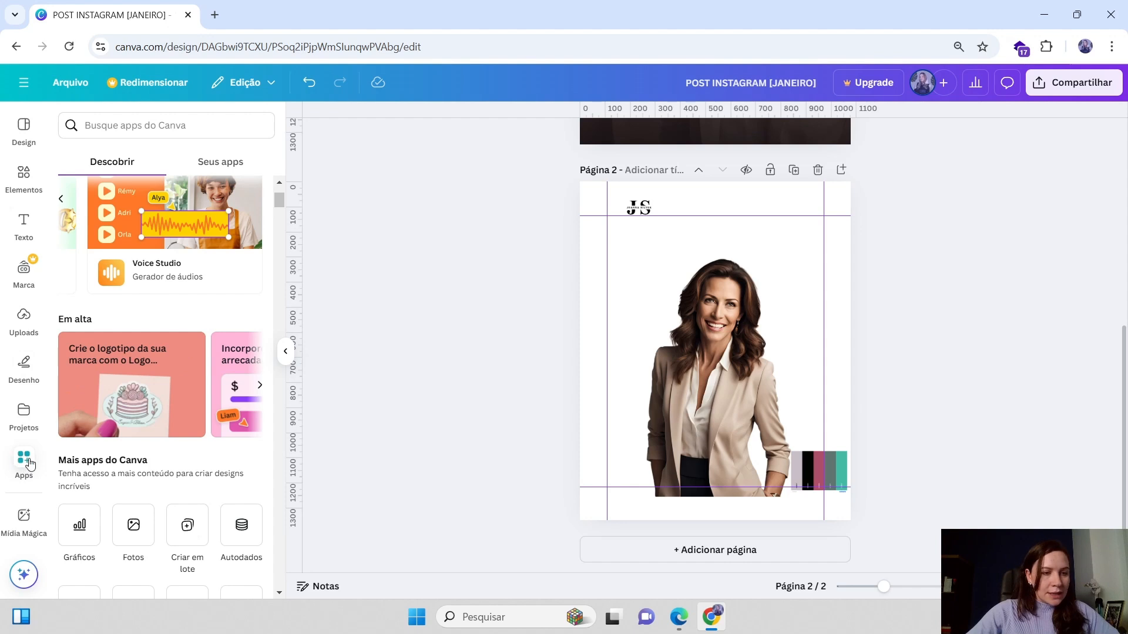
{"action": "scroll", "coordinate": [262, 398], "scroll_direction": "down", "scroll_amount": 5}
Nudge the cutout photo slightly right and upward on page 2
{"action": "left_click", "coordinate": [700, 353]}
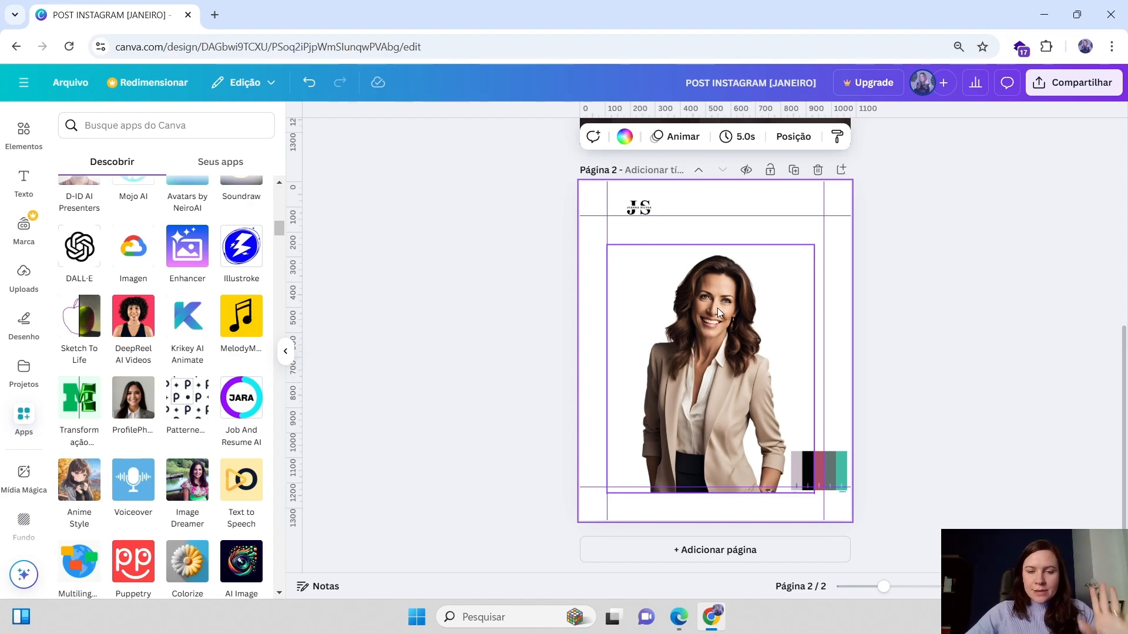
{"action": "scroll", "coordinate": [711, 175], "scroll_direction": "up", "scroll_amount": 3}
{"action": "scroll", "coordinate": [705, 264], "scroll_direction": "down", "scroll_amount": 3}
{"action": "left_click", "coordinate": [697, 350]}
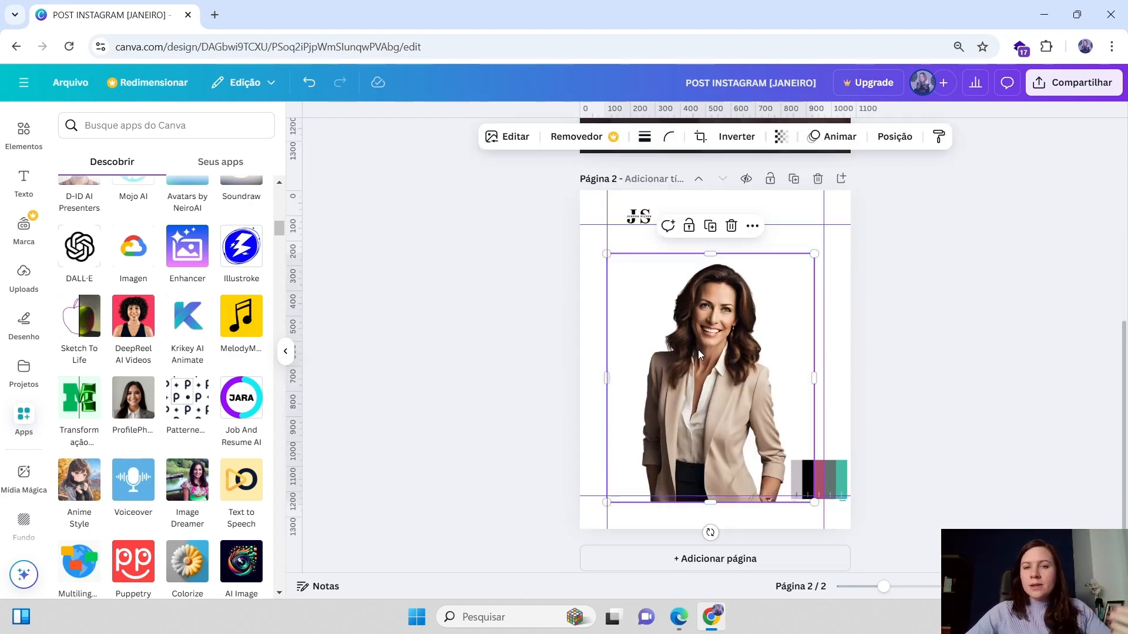
{"action": "left_click_drag", "start_coordinate": [712, 376], "coordinate": [717, 376]}
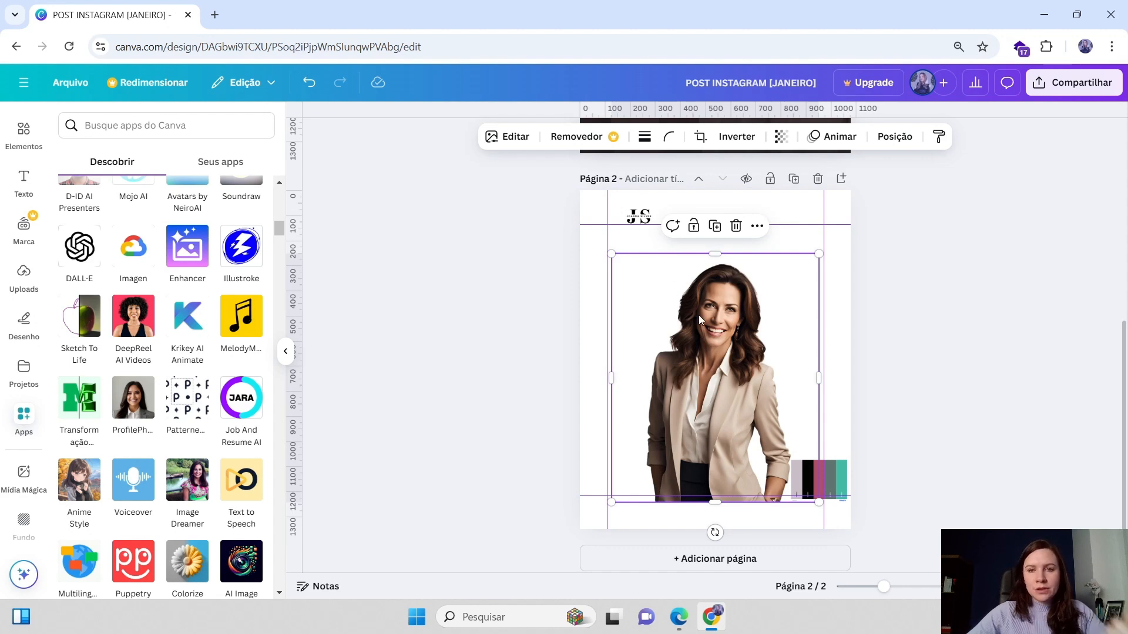
{"action": "mouse_move", "coordinate": [729, 365]}
{"action": "left_mouse_down"}
{"action": "mouse_move", "coordinate": [727, 393]}
{"action": "mouse_move", "coordinate": [730, 357]}
{"action": "left_mouse_up"}
Shift the colour palette strip slightly left on page 2
{"action": "left_click", "coordinate": [820, 479]}
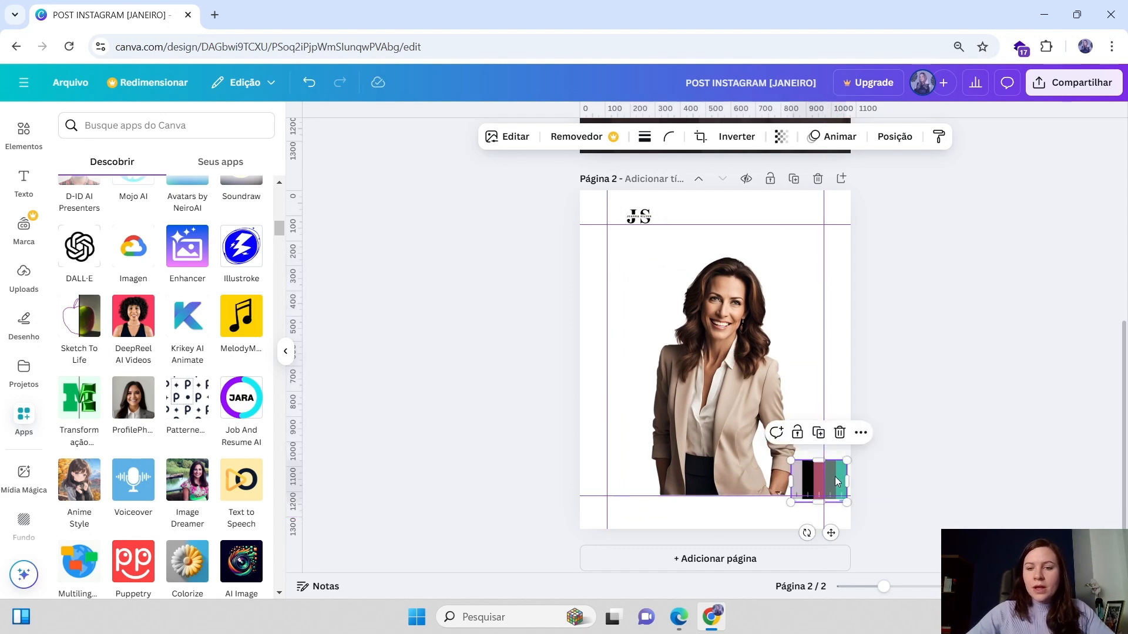
{"action": "left_click_drag", "start_coordinate": [820, 479], "coordinate": [811, 479]}
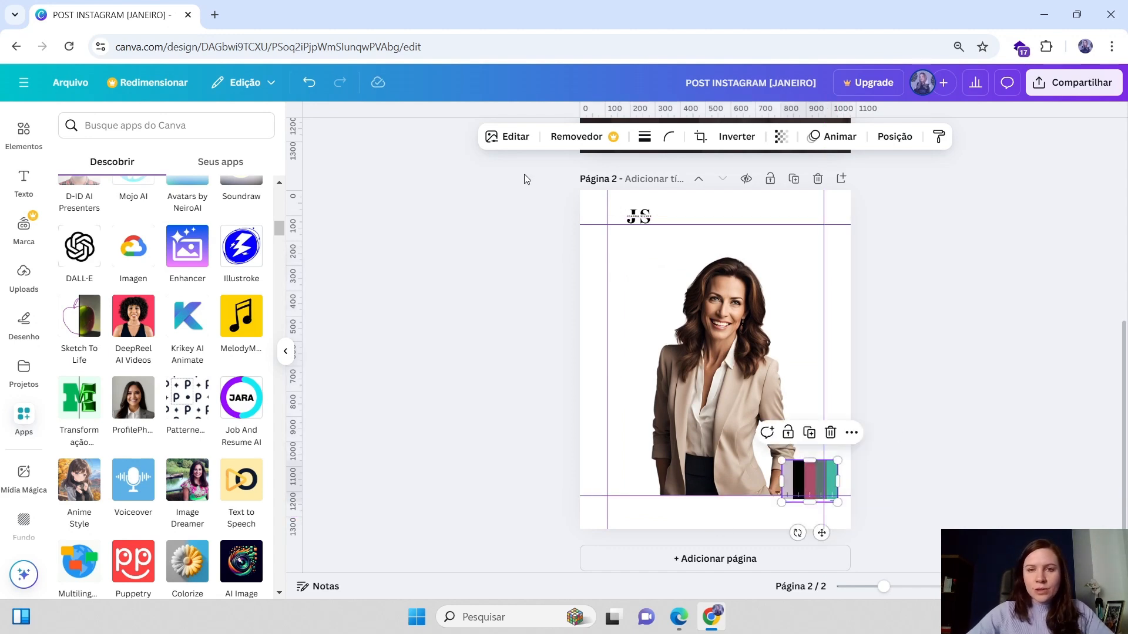
Shrink the cutout photo from its top-right corner so it sits lower on page 2
{"action": "left_click", "coordinate": [645, 218]}
{"action": "left_click", "coordinate": [816, 272]}
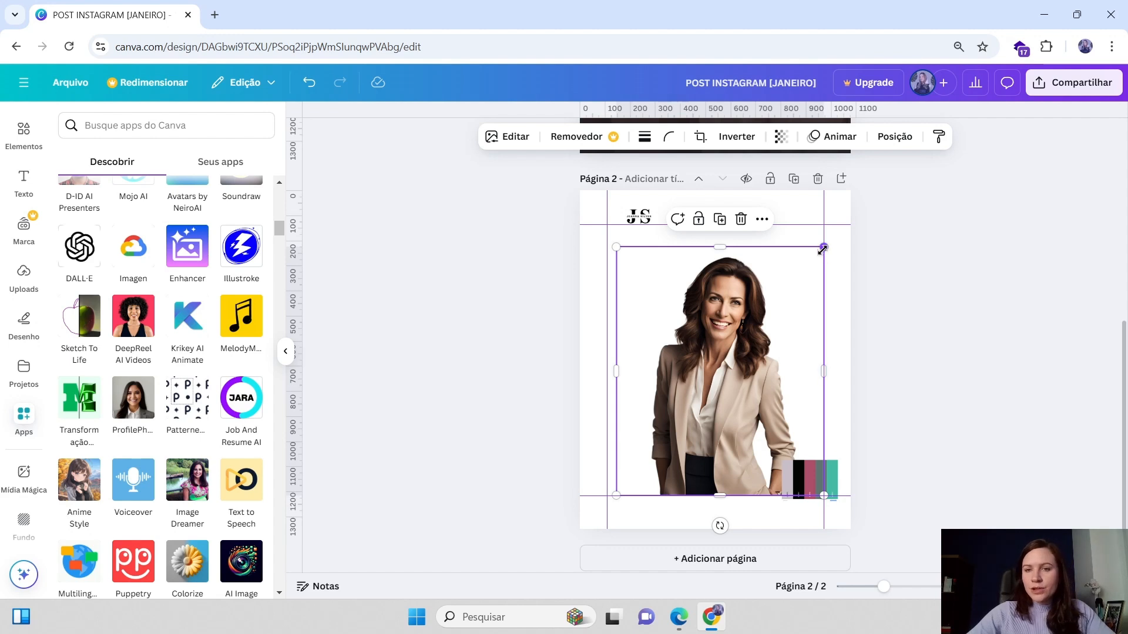
{"action": "left_click_drag", "start_coordinate": [823, 247], "coordinate": [801, 274]}
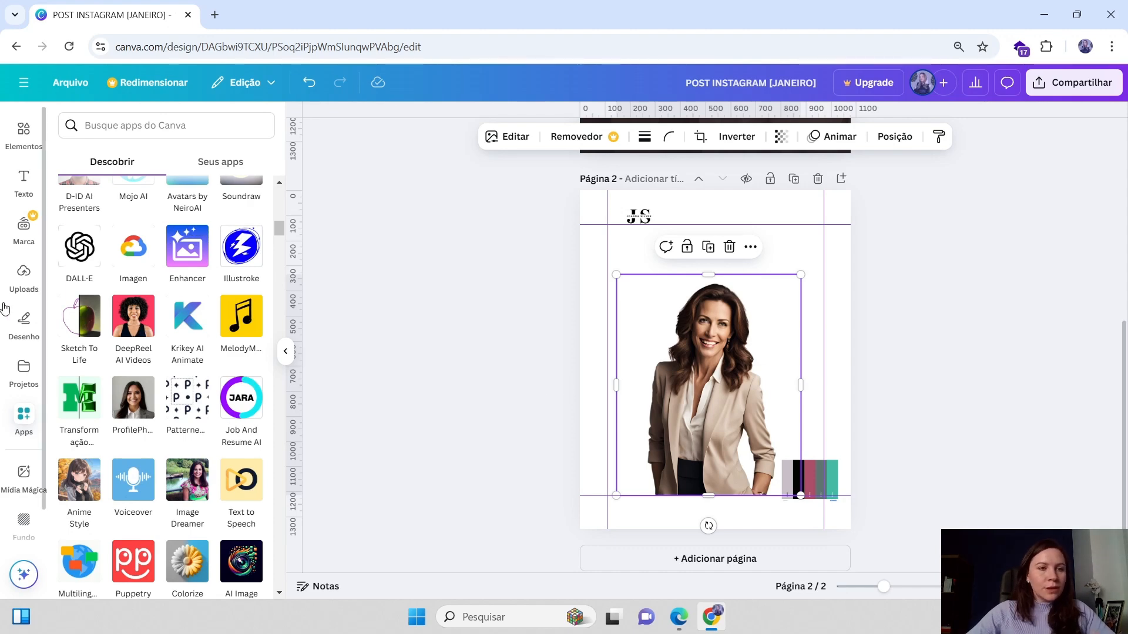
Duplicate the headline text on page 1 and move the copy onto page 2
{"action": "left_click", "coordinate": [30, 187]}
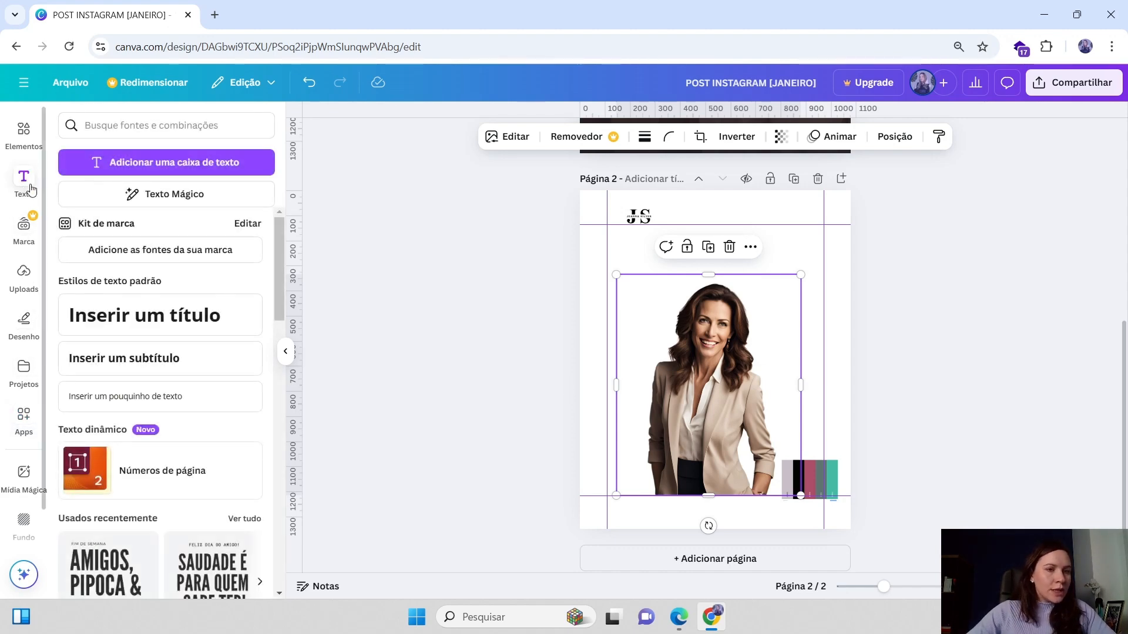
{"action": "scroll", "coordinate": [795, 349], "scroll_direction": "up", "scroll_amount": 1}
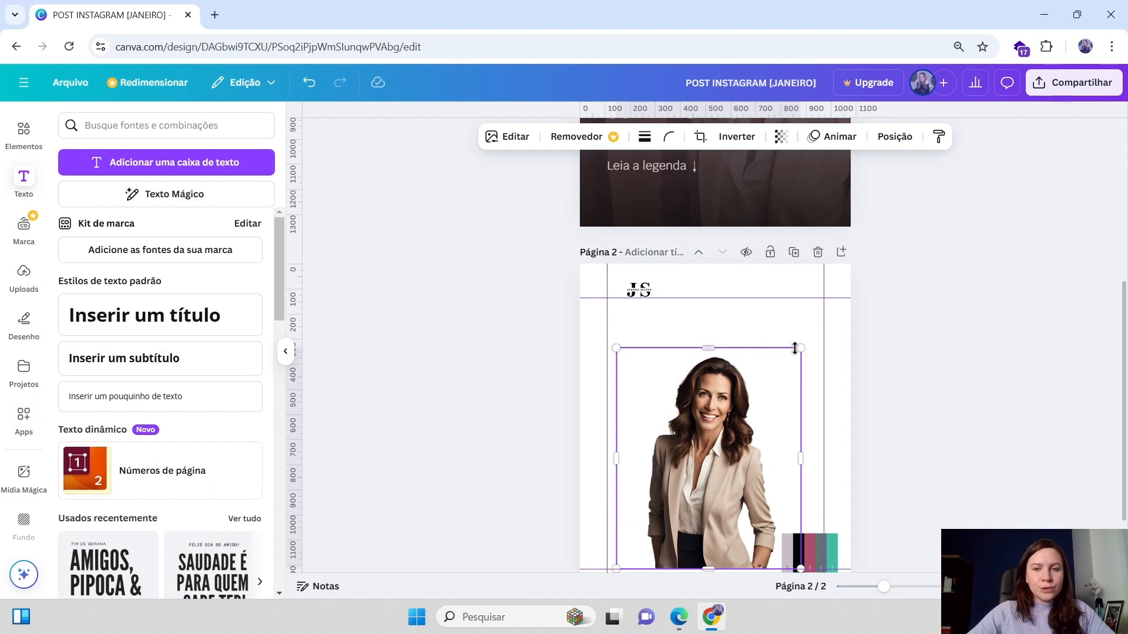
{"action": "scroll", "coordinate": [712, 368], "scroll_direction": "up", "scroll_amount": 4}
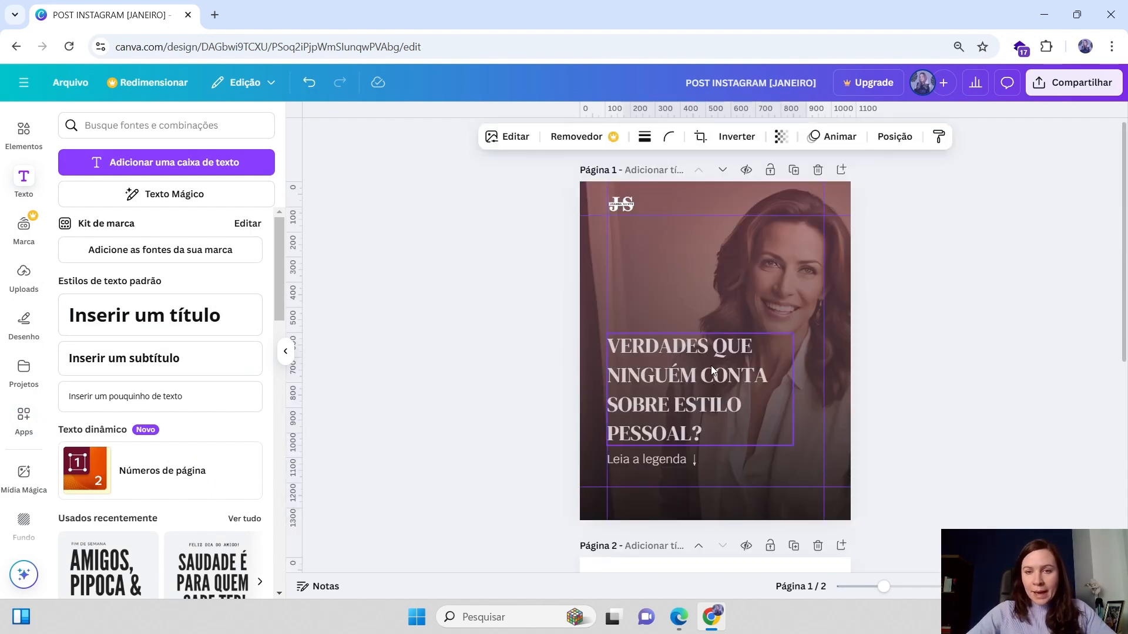
{"action": "left_click", "coordinate": [657, 355]}
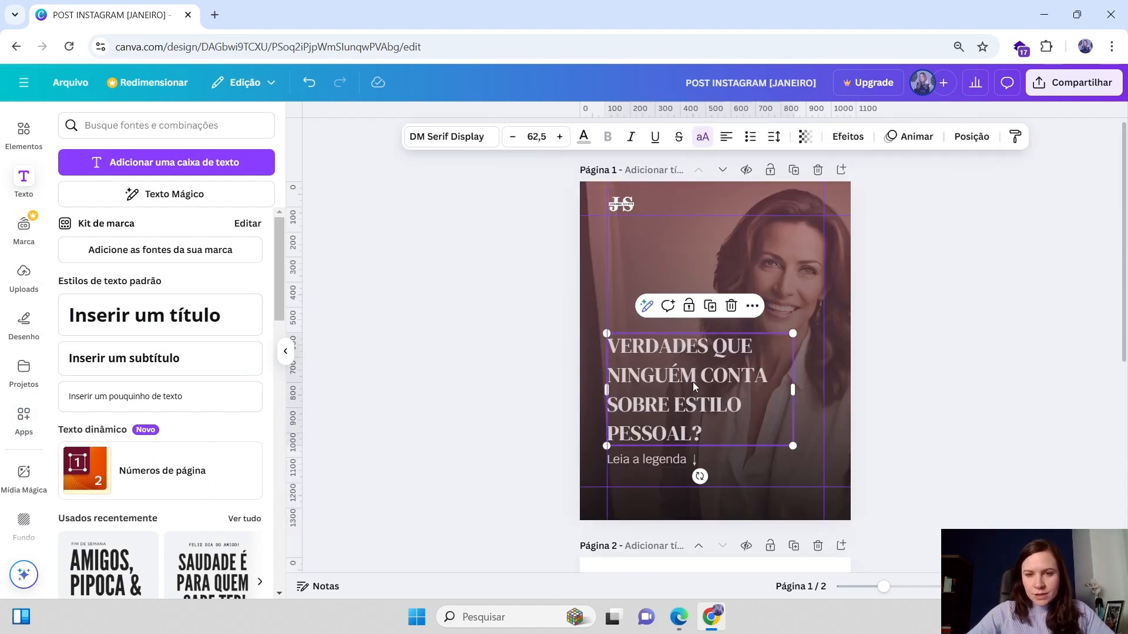
{"action": "scroll", "coordinate": [693, 382], "scroll_direction": "down", "scroll_amount": 1}
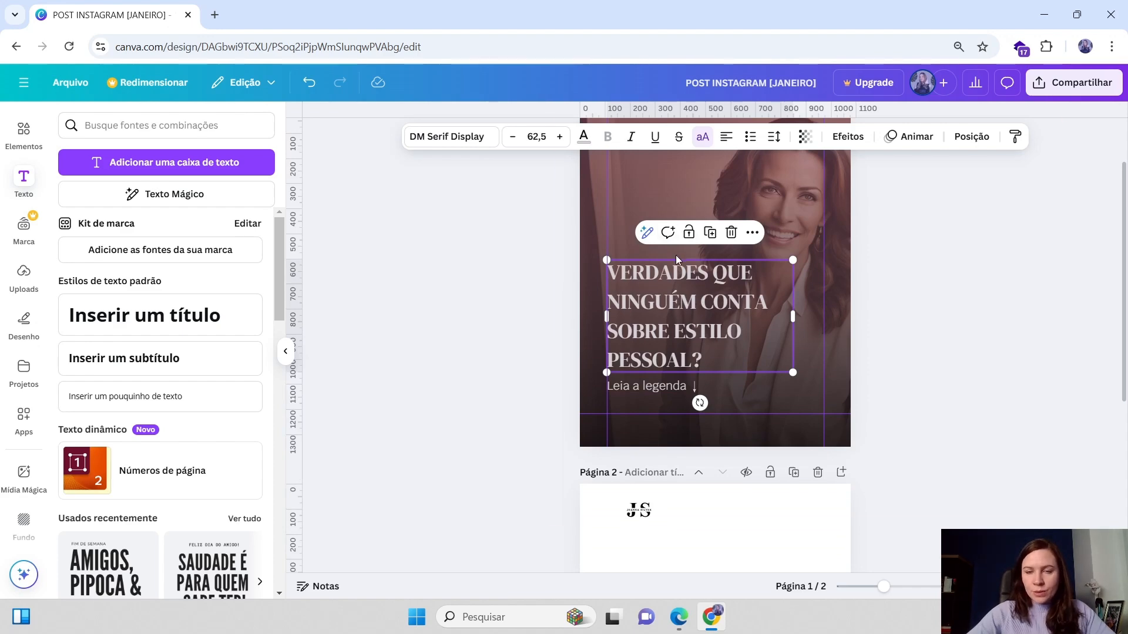
{"action": "left_click", "coordinate": [712, 235]}
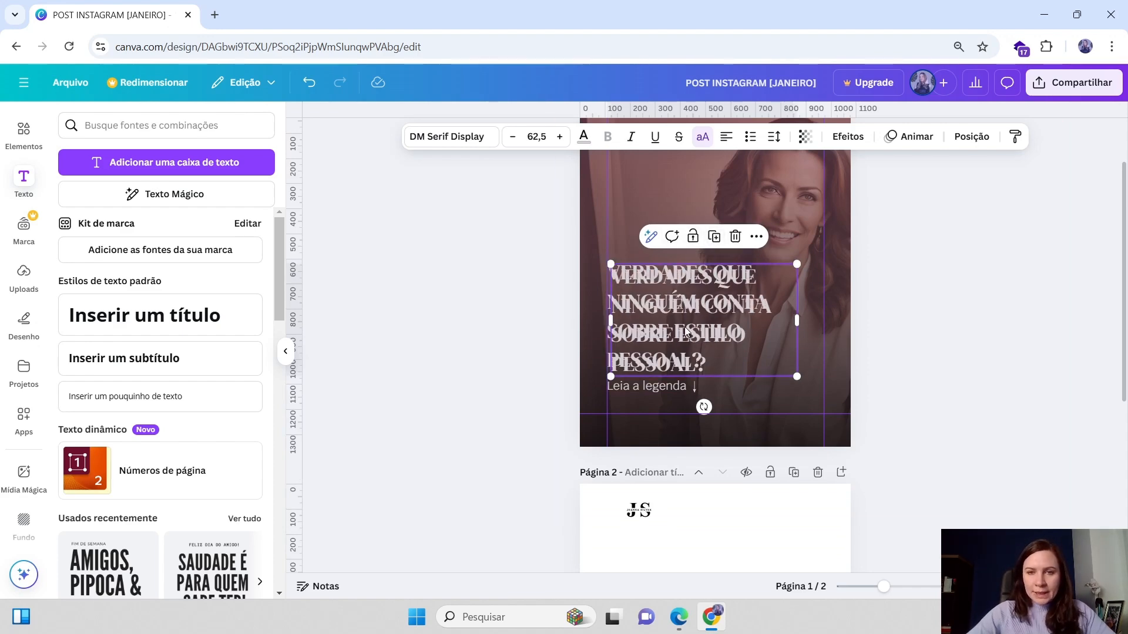
{"action": "mouse_move", "coordinate": [687, 321]}
{"action": "left_mouse_down"}
{"action": "mouse_move", "coordinate": [688, 401]}
{"action": "mouse_move", "coordinate": [682, 305]}
{"action": "left_mouse_up"}
{"action": "scroll", "coordinate": [687, 399], "scroll_direction": "down", "scroll_amount": 4}
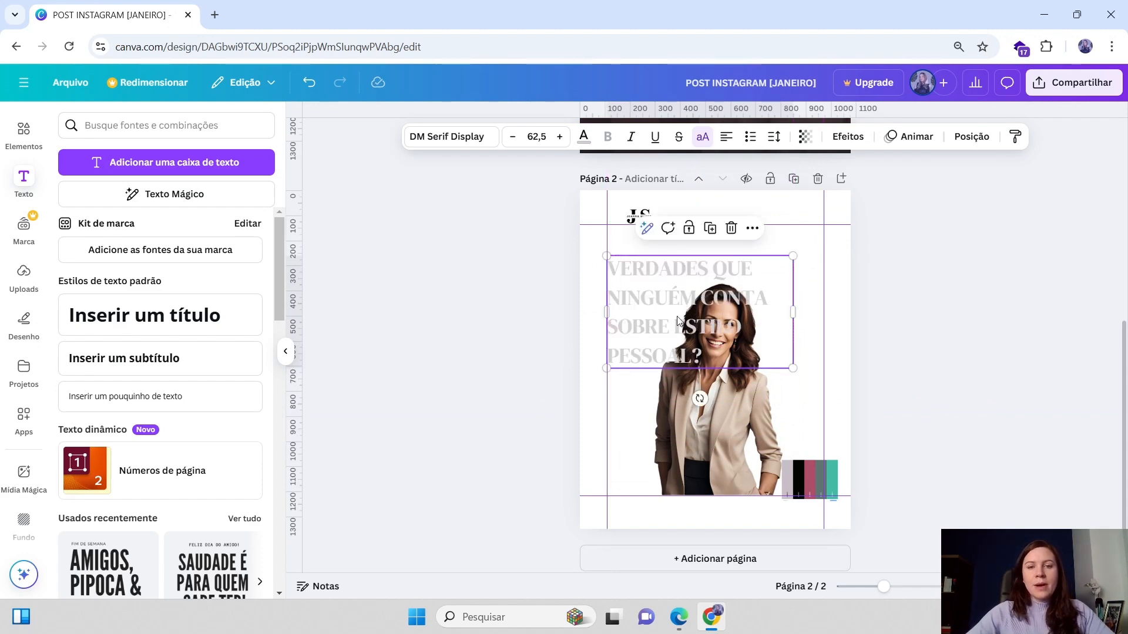
{"action": "scroll", "coordinate": [735, 280], "scroll_direction": "up", "scroll_amount": 2}
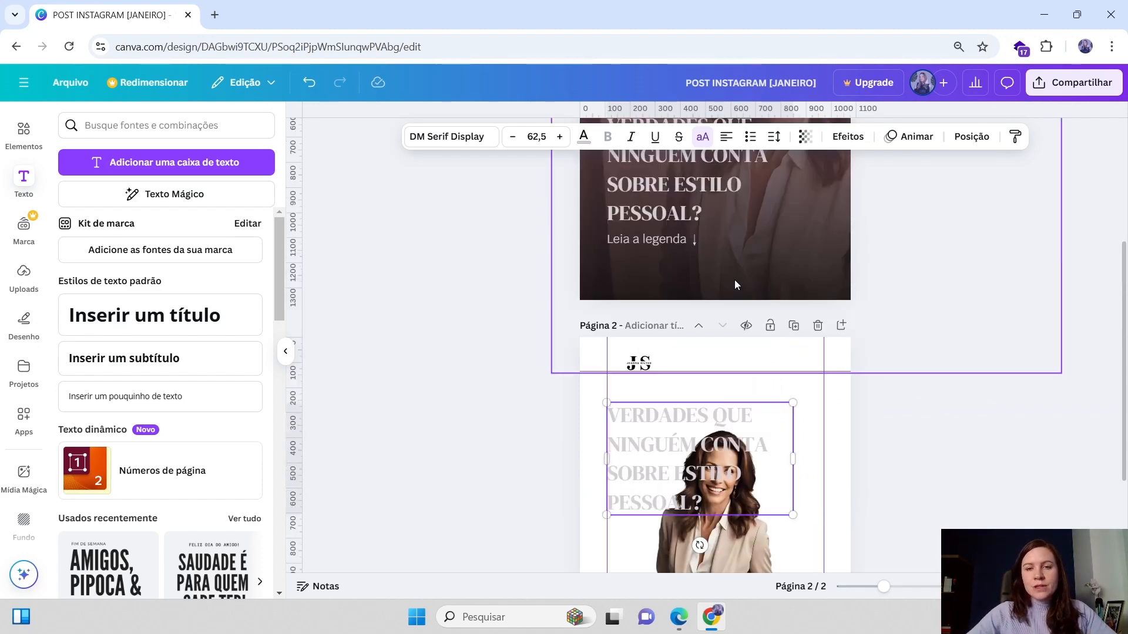
{"action": "scroll", "coordinate": [711, 317], "scroll_direction": "down", "scroll_amount": 2}
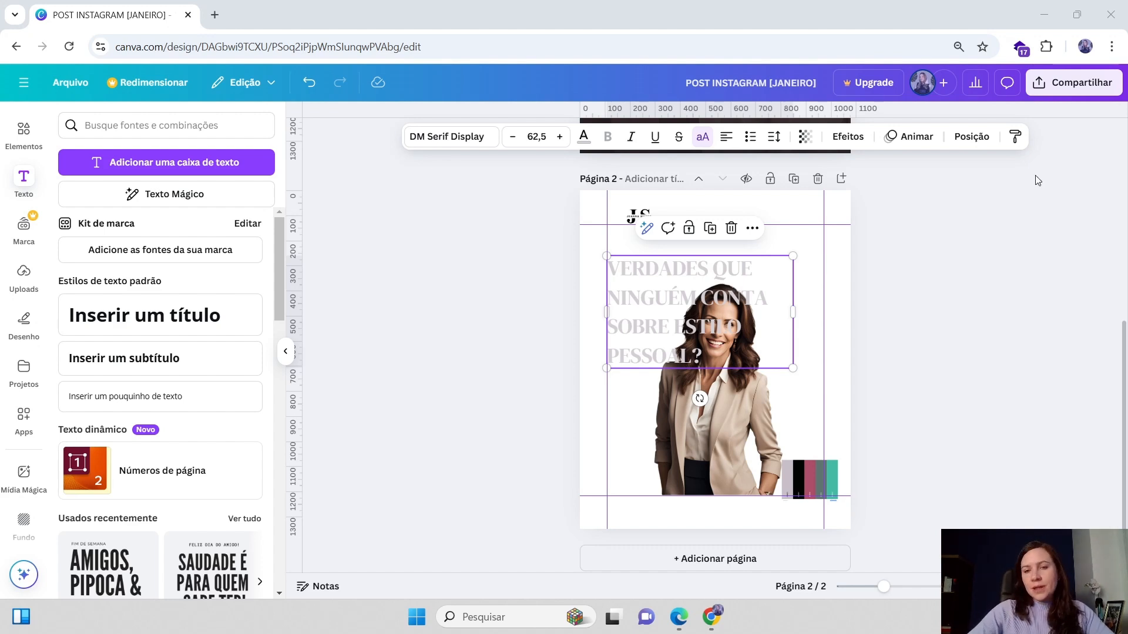
Replace the copied headline on page 2 with the pasted text "COMO INTRODUZIR CORES NO SEU LOOK?"
{"action": "left_click", "coordinate": [675, 300]}
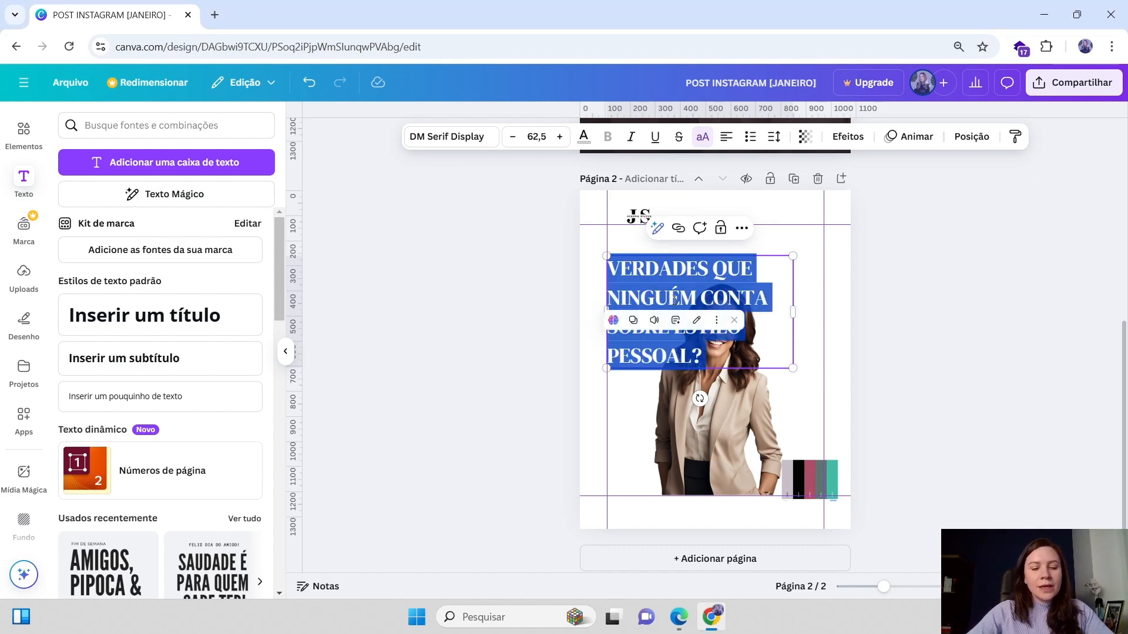
{"action": "type", "text": "COMO INTRODUZIR CORES NO SEU LOOK?"}
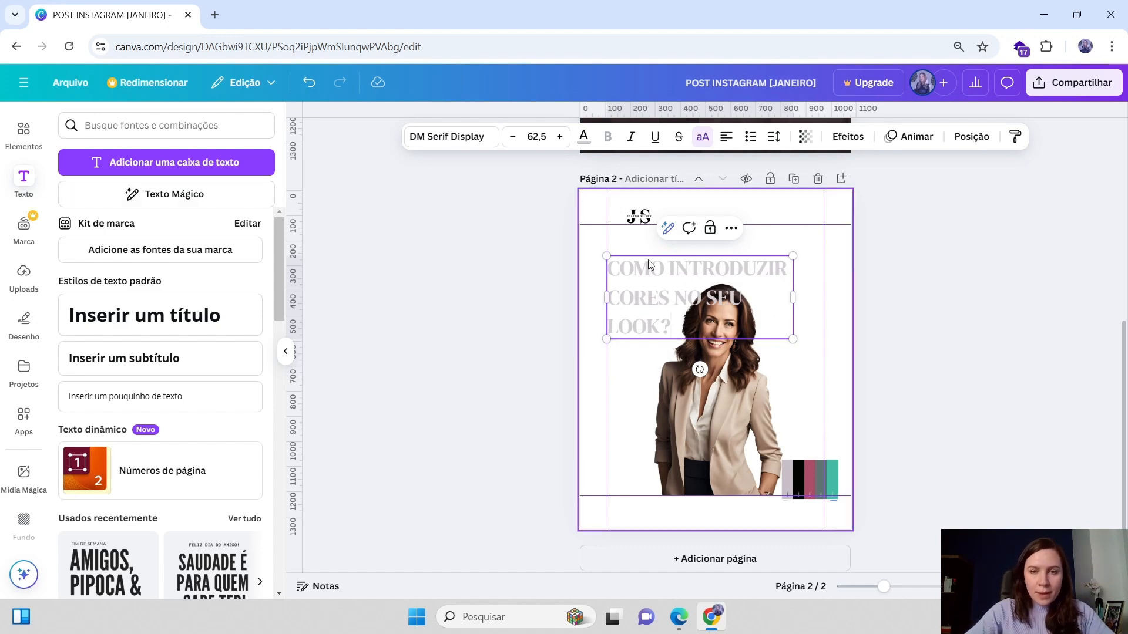
{"action": "left_click", "coordinate": [880, 252]}
Shrink the cutout photo from its top-left corner to about 629 × 754 px on page 2
{"action": "left_click", "coordinate": [692, 306]}
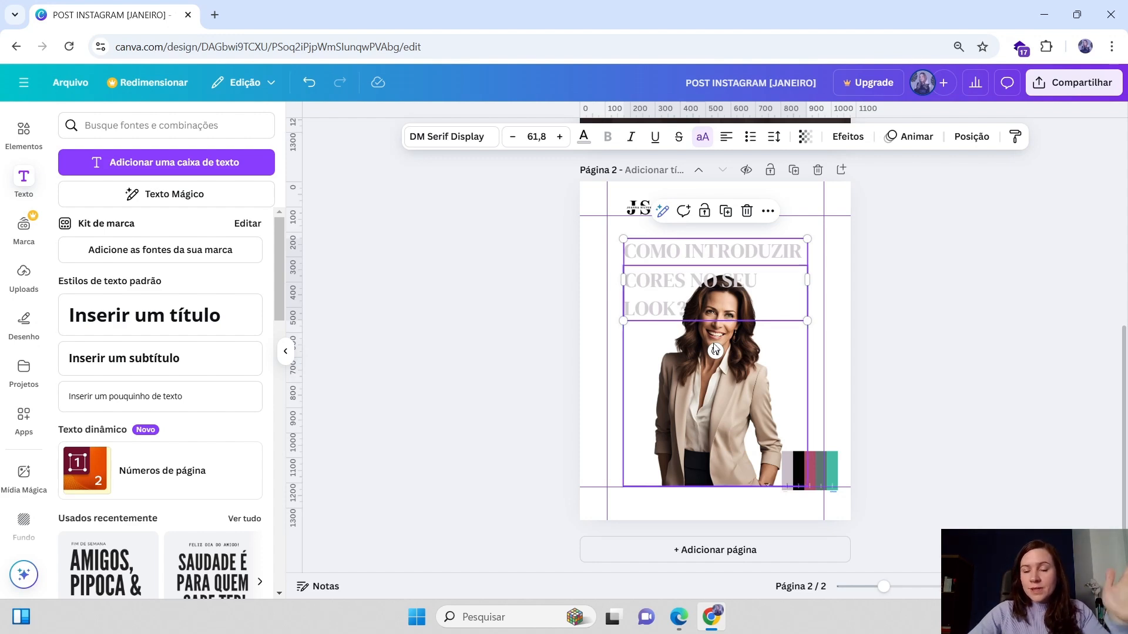
{"action": "left_click", "coordinate": [701, 401]}
{"action": "left_click_drag", "start_coordinate": [624, 265], "coordinate": [650, 298]}
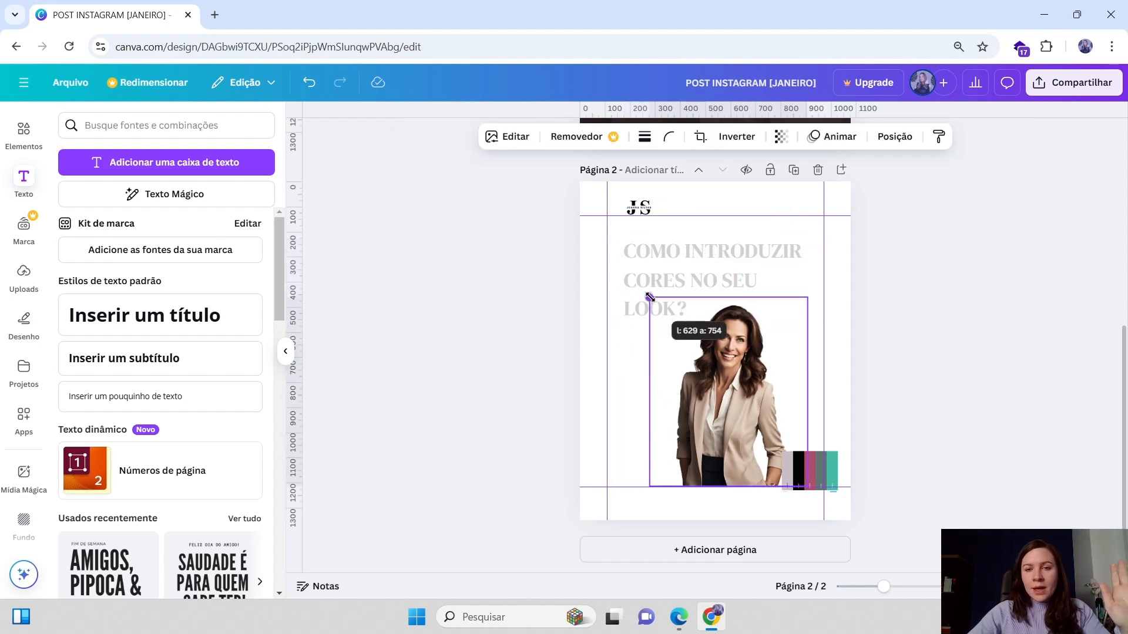
{"action": "left_click", "coordinate": [650, 297]}
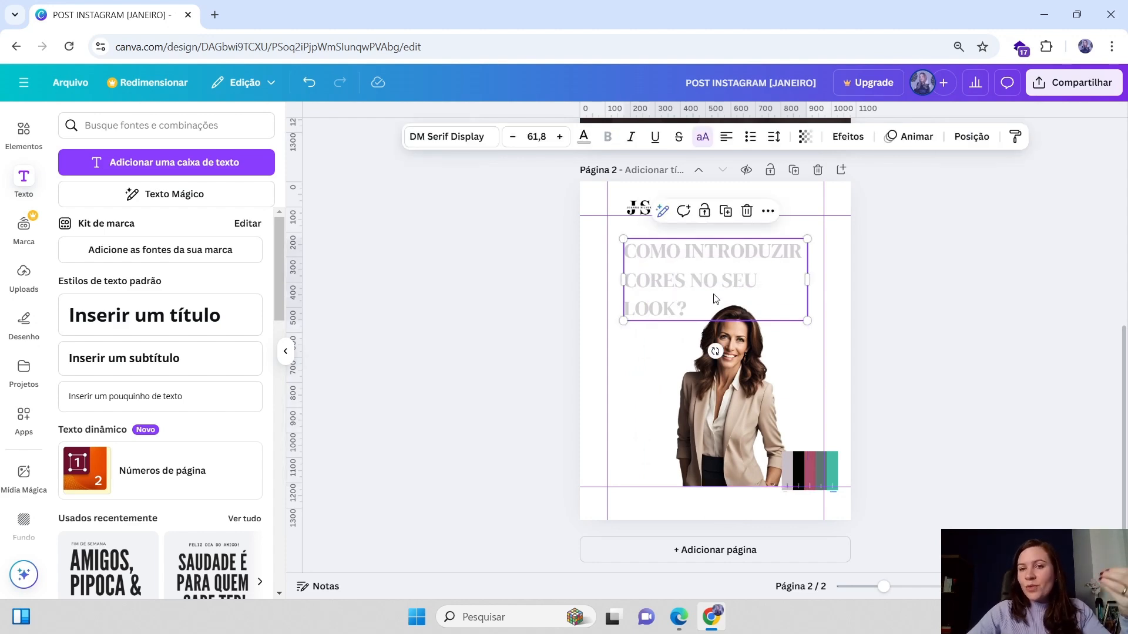
Move the page 2 headline slightly down and widen its text box so it fits on two lines
{"action": "left_click", "coordinate": [671, 274]}
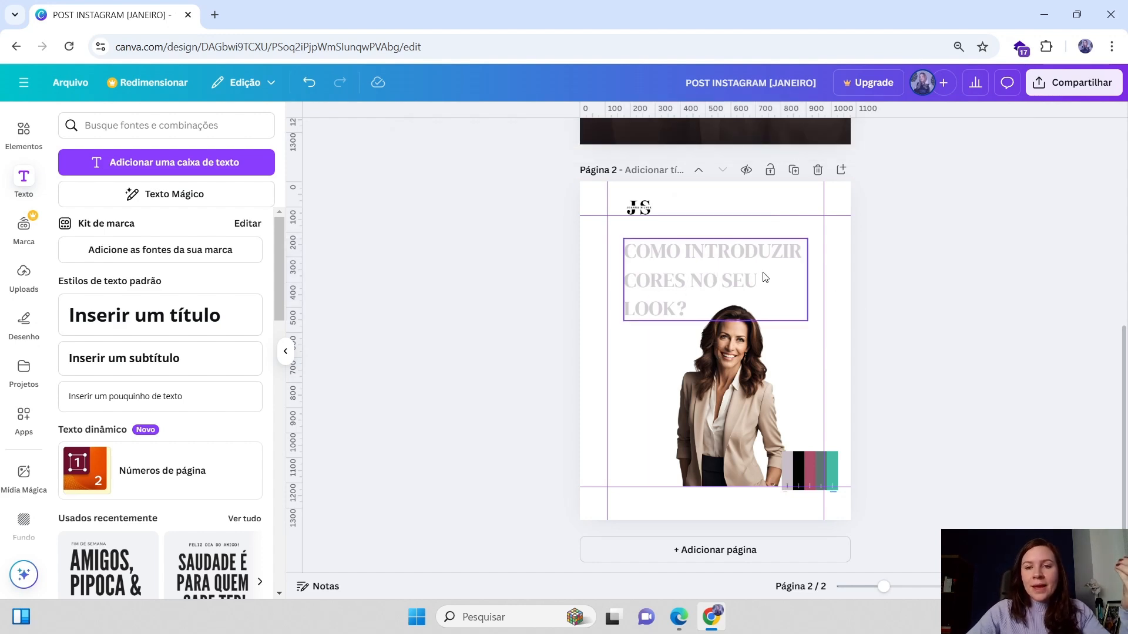
{"action": "left_click", "coordinate": [860, 302]}
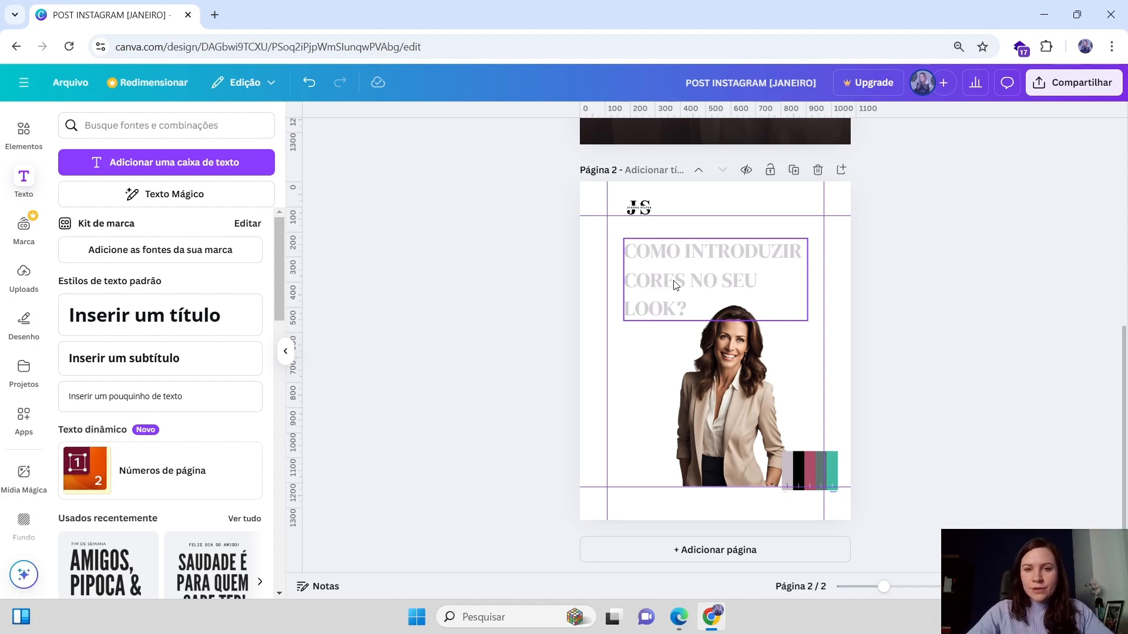
{"action": "left_click_drag", "start_coordinate": [715, 271], "coordinate": [715, 286]}
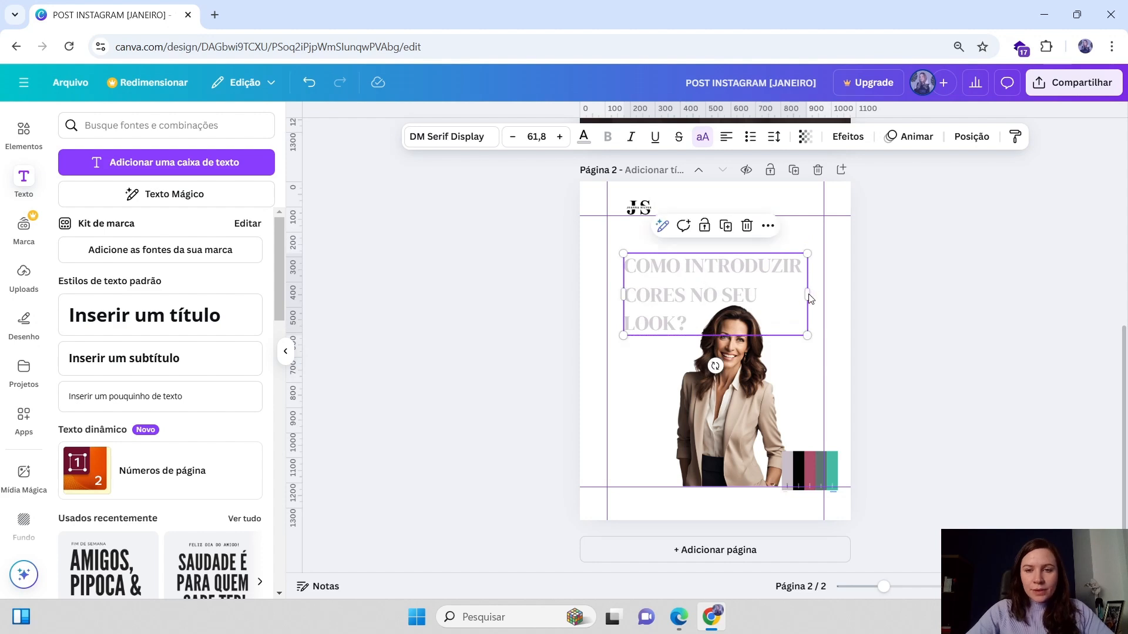
{"action": "left_click_drag", "start_coordinate": [808, 296], "coordinate": [783, 284]}
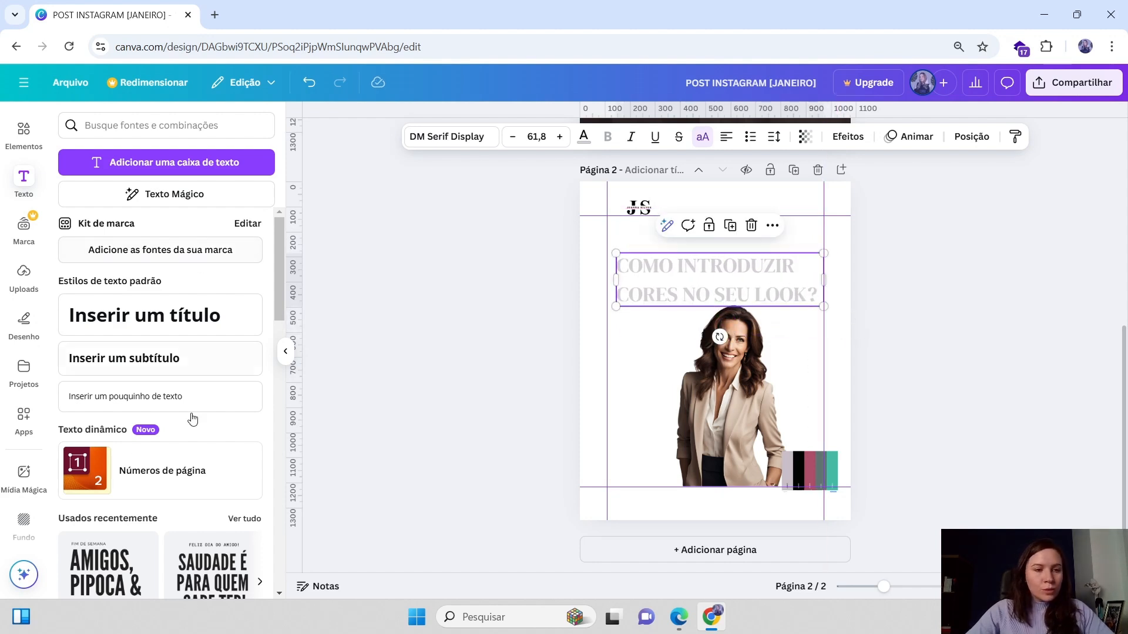
Open the PatternedAI app from the Apps library
{"action": "left_click", "coordinate": [25, 419]}
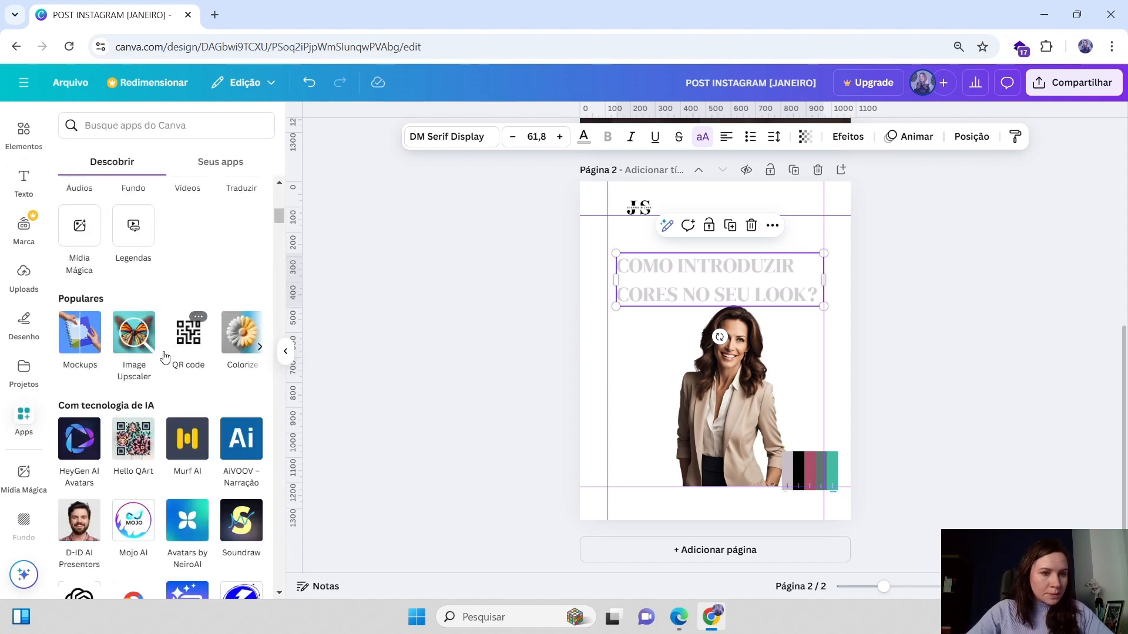
{"action": "scroll", "coordinate": [95, 369], "scroll_direction": "down", "scroll_amount": 6}
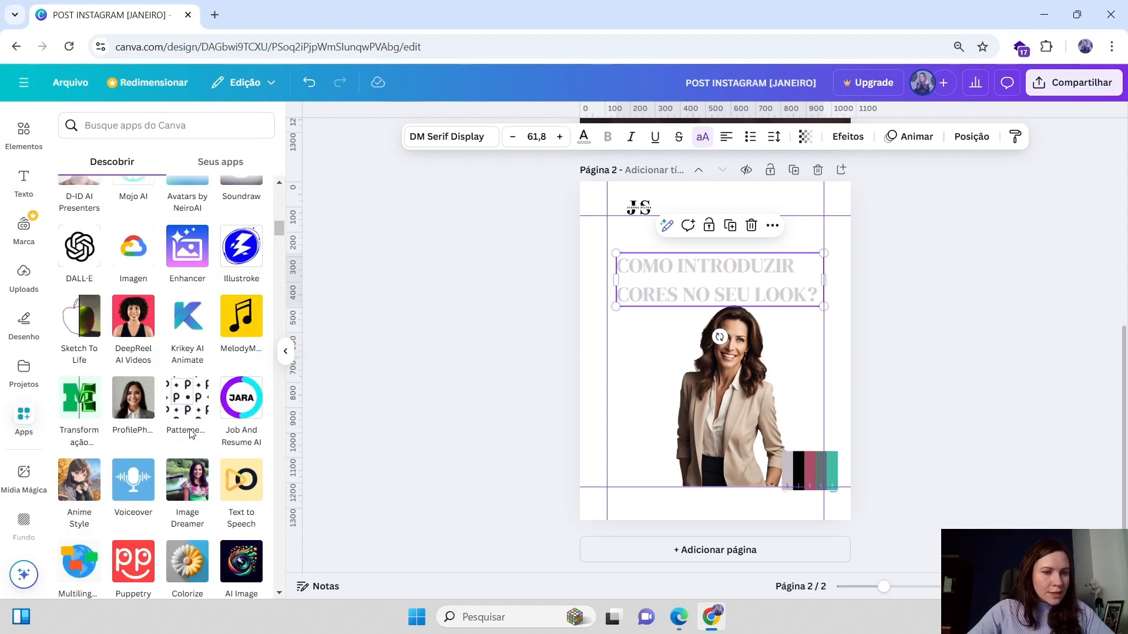
{"action": "left_click", "coordinate": [189, 406]}
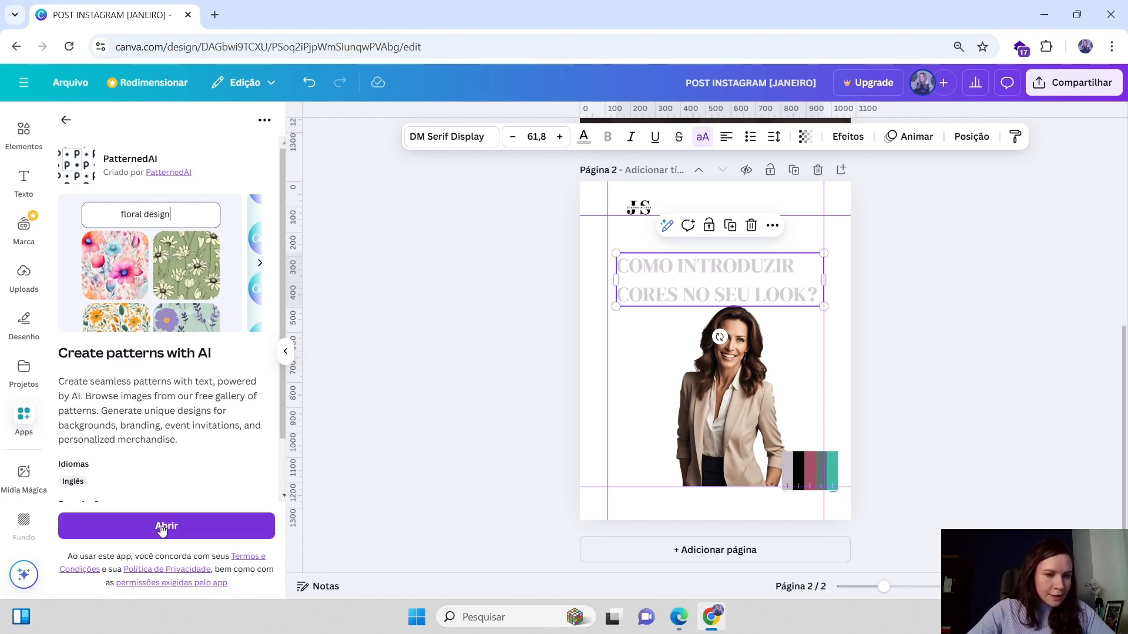
{"action": "left_click", "coordinate": [176, 529]}
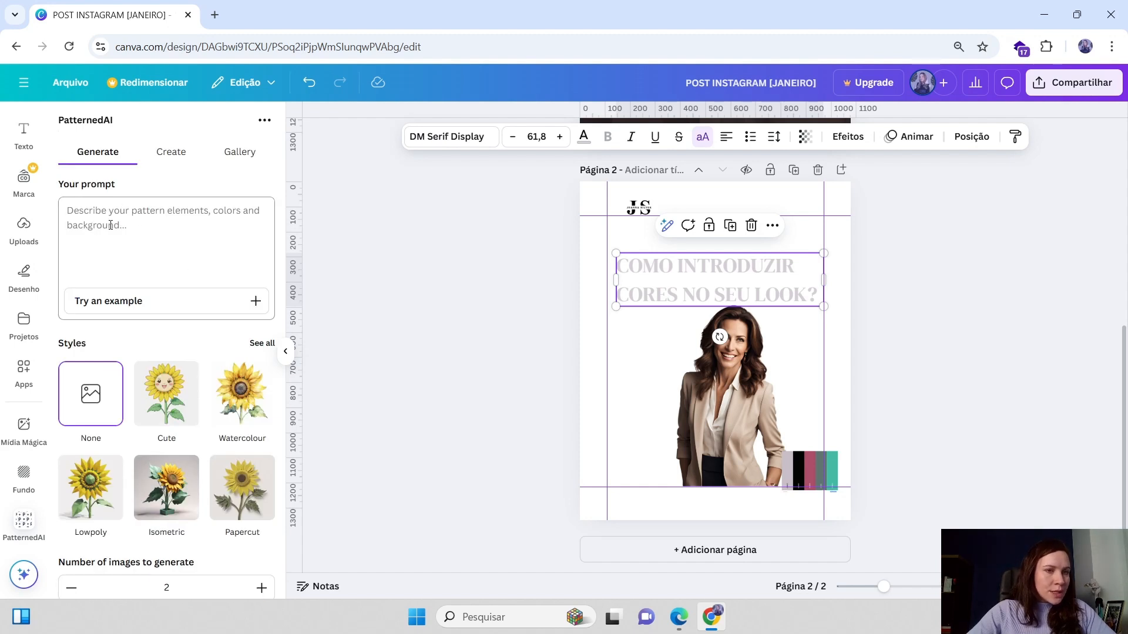
Explore PatternedAI's Generate, Create and Gallery options for making a pattern
{"action": "left_click", "coordinate": [108, 220]}
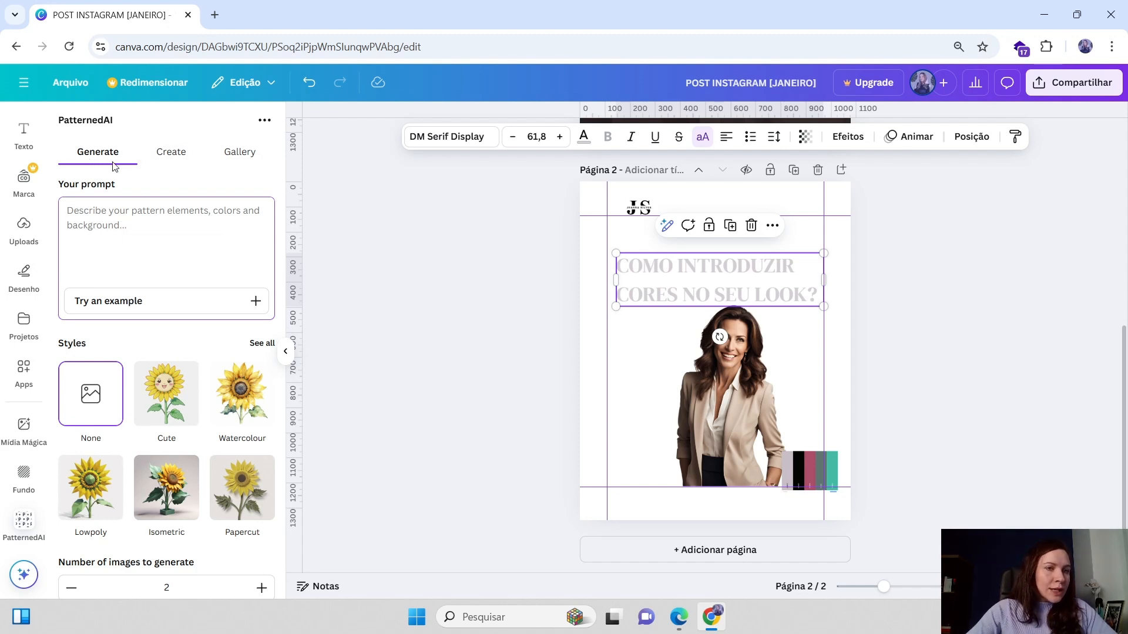
{"action": "left_click", "coordinate": [170, 154]}
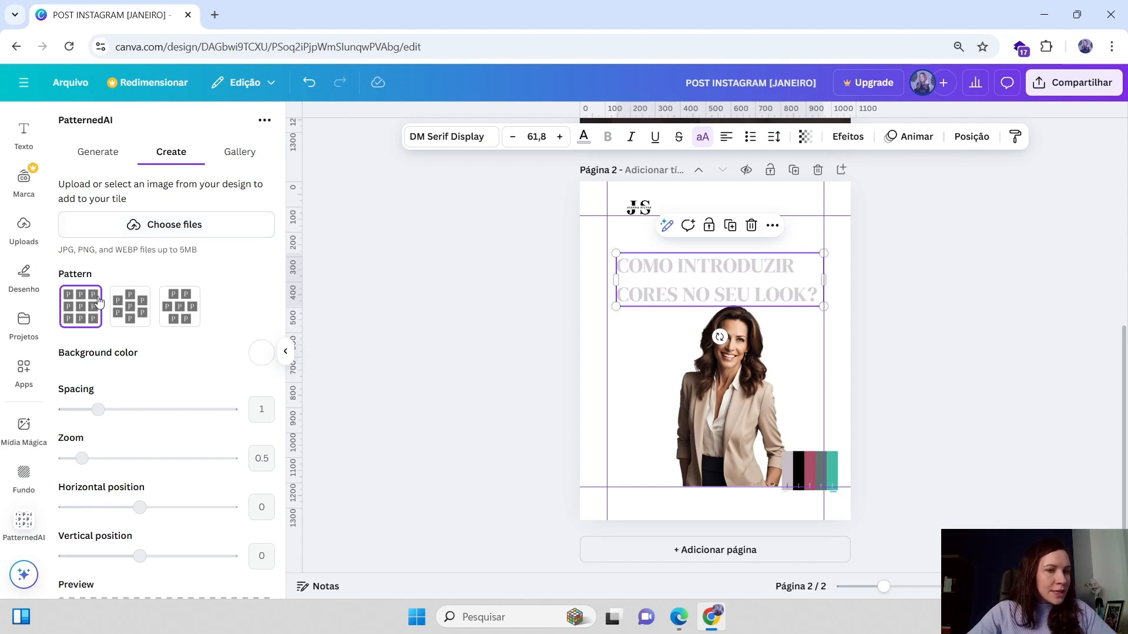
{"action": "left_click", "coordinate": [642, 211]}
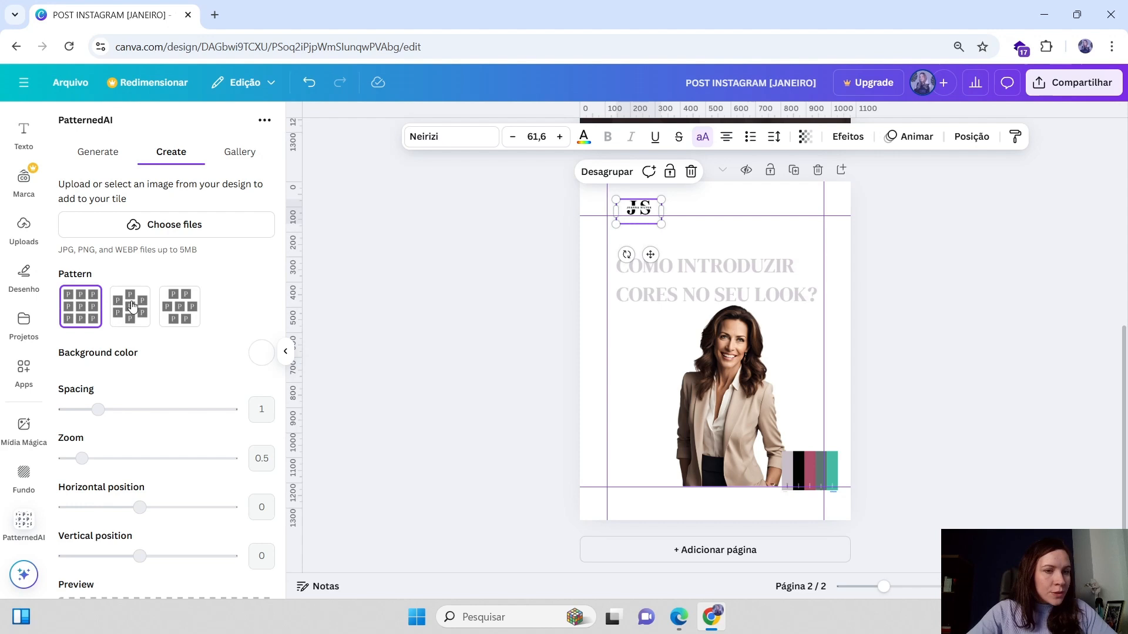
{"action": "scroll", "coordinate": [101, 412], "scroll_direction": "down", "scroll_amount": 3}
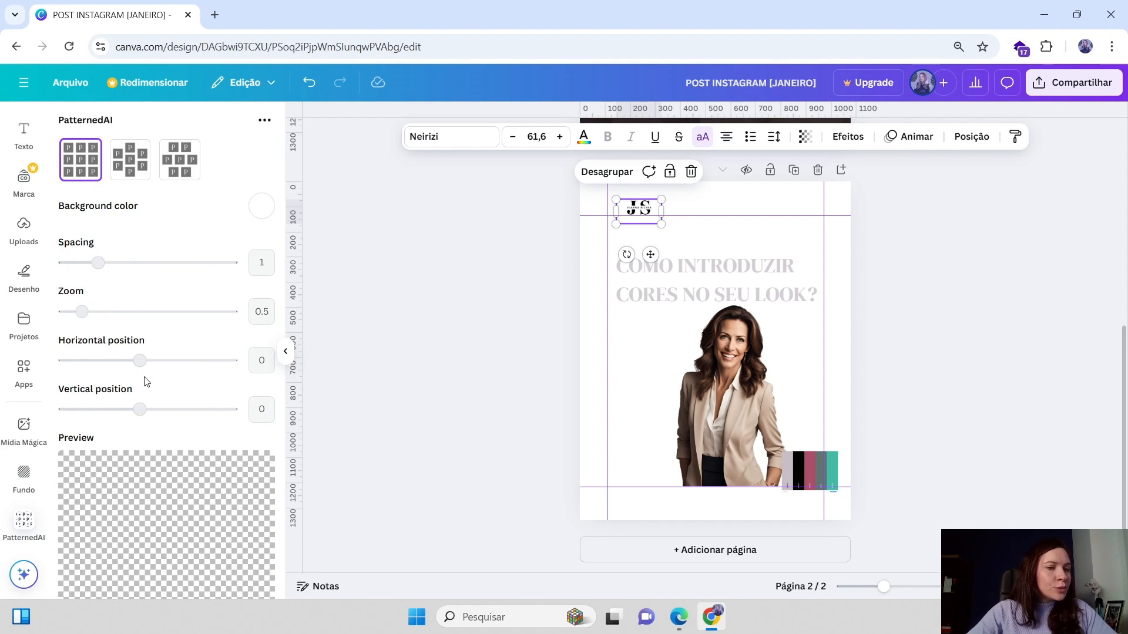
{"action": "scroll", "coordinate": [125, 462], "scroll_direction": "down", "scroll_amount": 3}
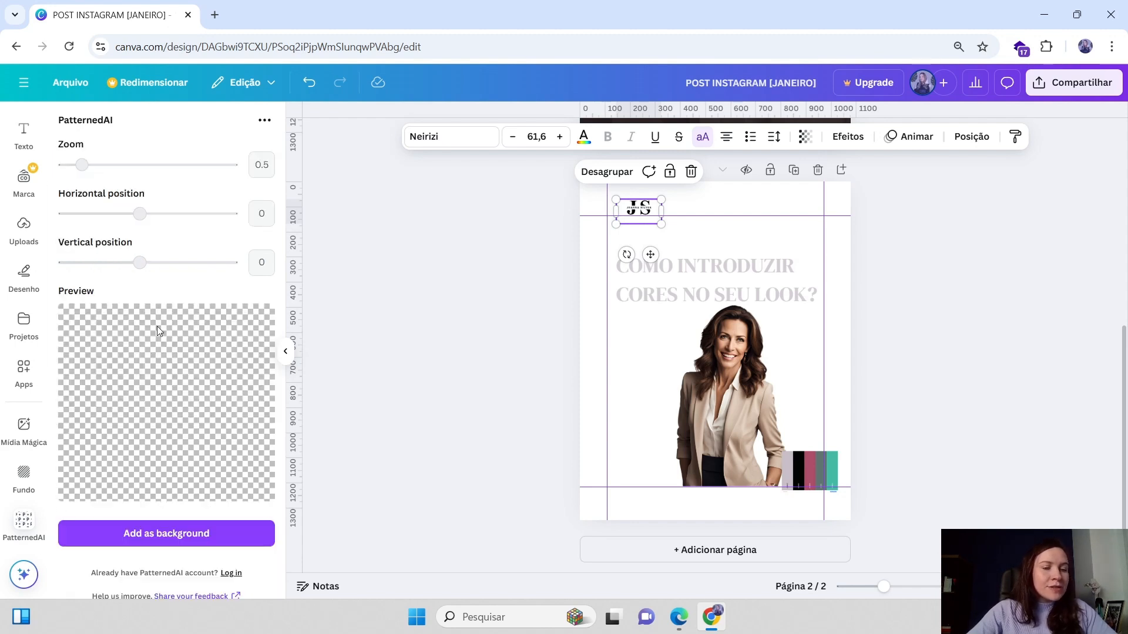
{"action": "scroll", "coordinate": [168, 405], "scroll_direction": "up", "scroll_amount": 4}
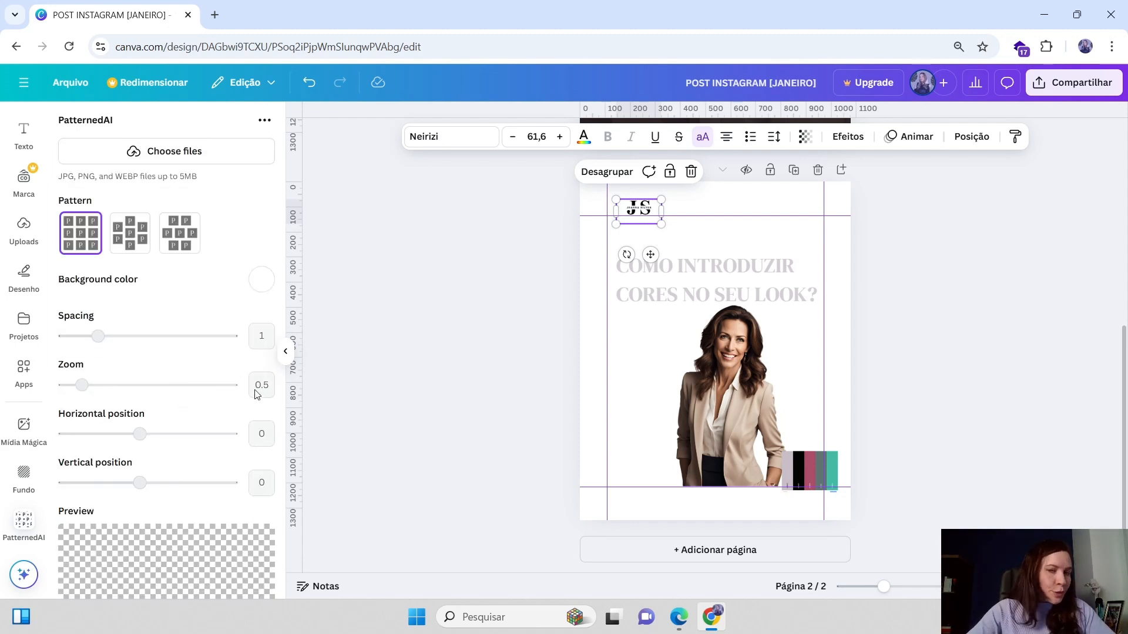
{"action": "scroll", "coordinate": [283, 303], "scroll_direction": "up", "scroll_amount": 2}
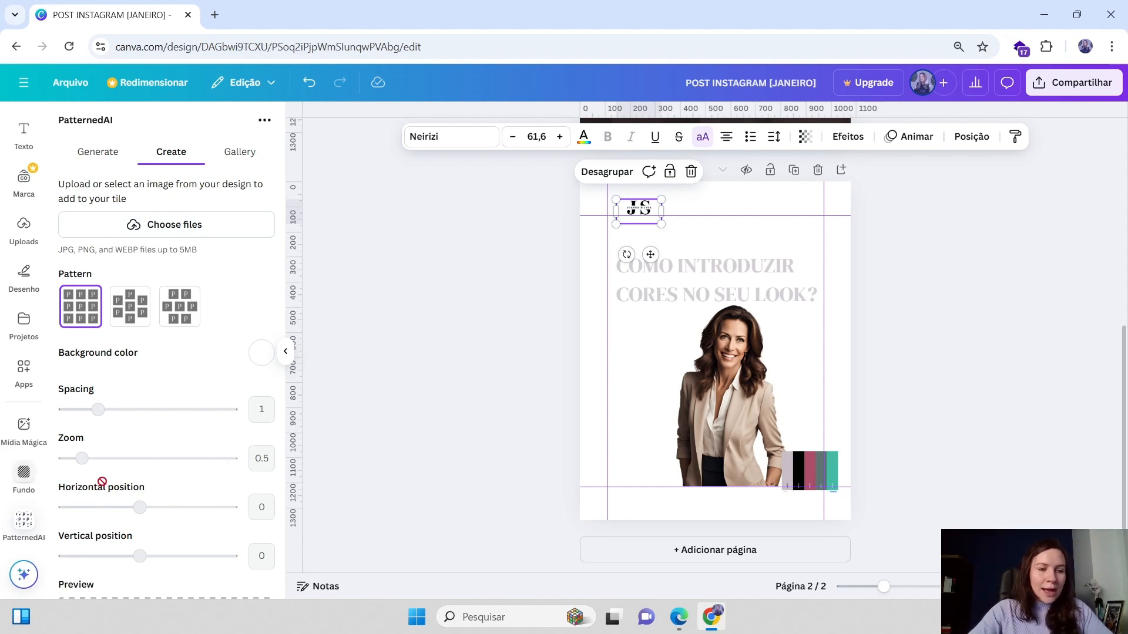
{"action": "scroll", "coordinate": [209, 379], "scroll_direction": "down", "scroll_amount": 2}
{"action": "scroll", "coordinate": [194, 383], "scroll_direction": "up", "scroll_amount": 2}
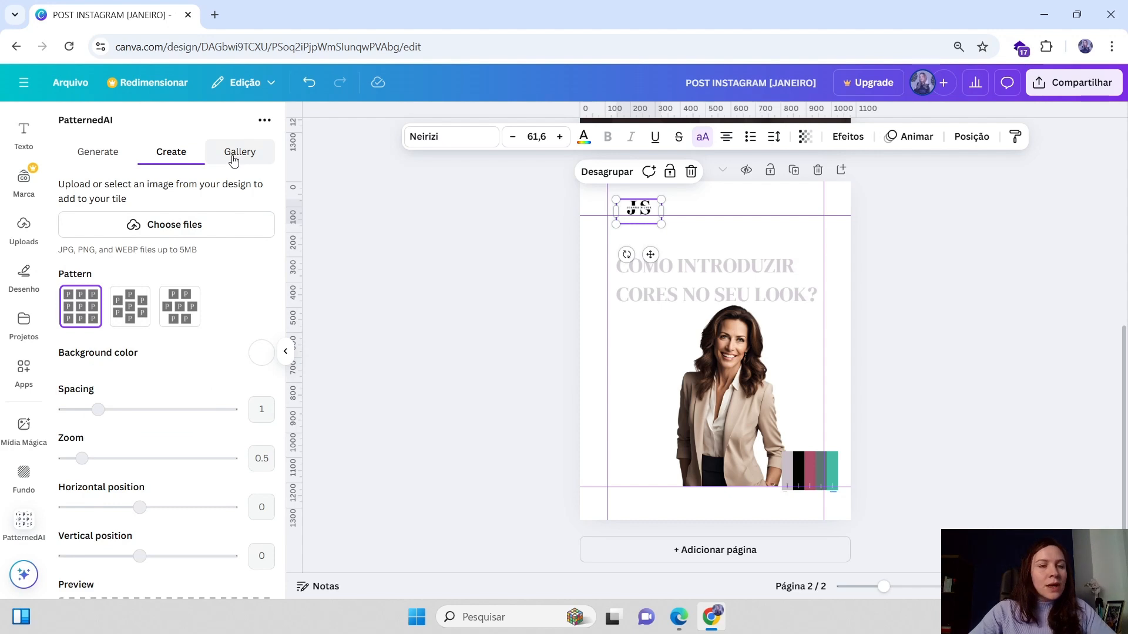
{"action": "left_click", "coordinate": [727, 284]}
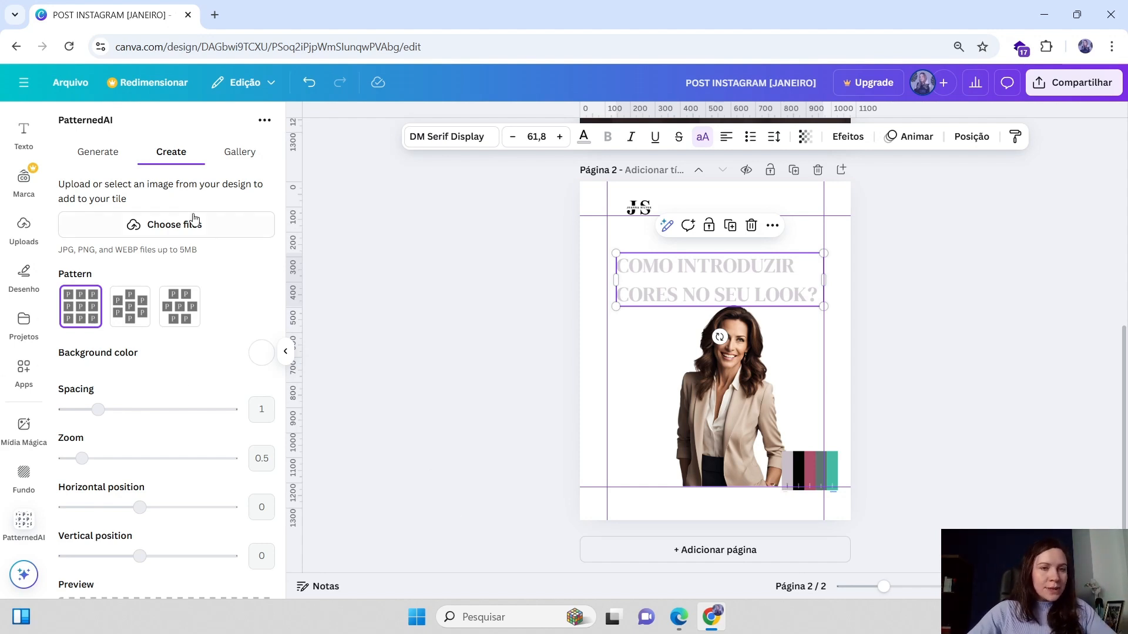
{"action": "left_click", "coordinate": [257, 152]}
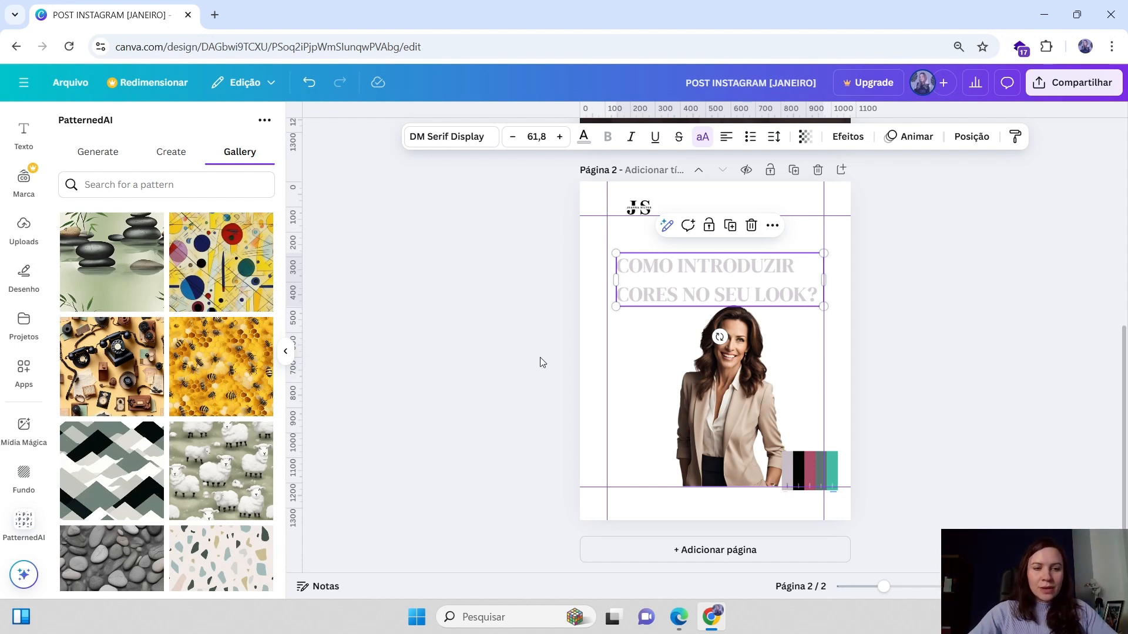
Nudge the cutout photo slightly left and scroll through the PatternedAI gallery of patterns
{"action": "left_click_drag", "start_coordinate": [716, 382], "coordinate": [703, 382]}
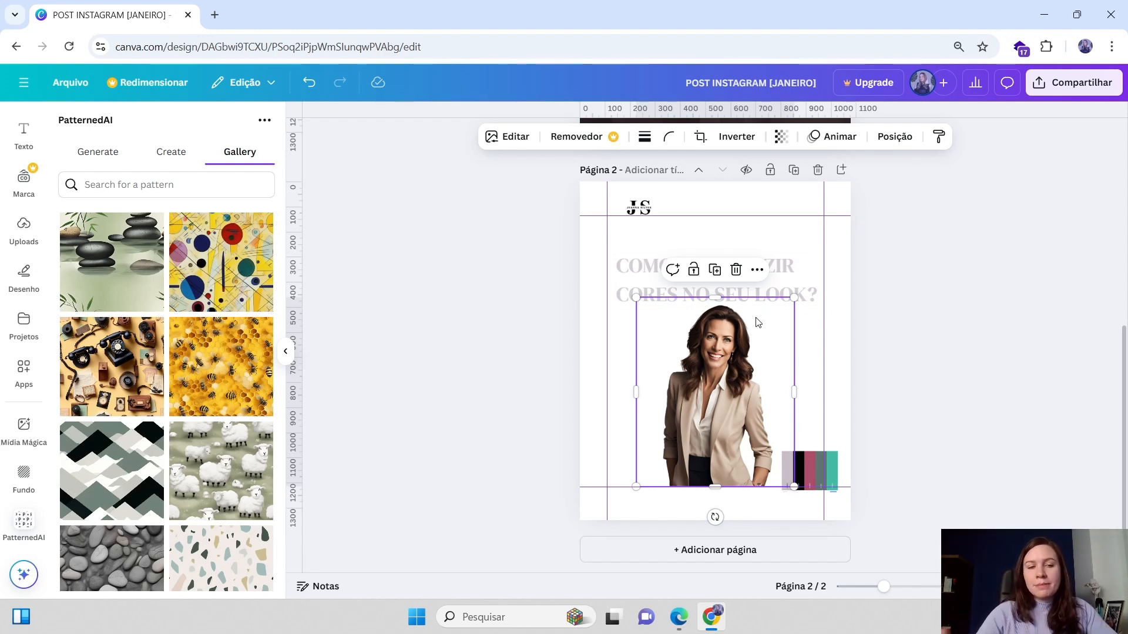
{"action": "scroll", "coordinate": [161, 360], "scroll_direction": "down", "scroll_amount": 10}
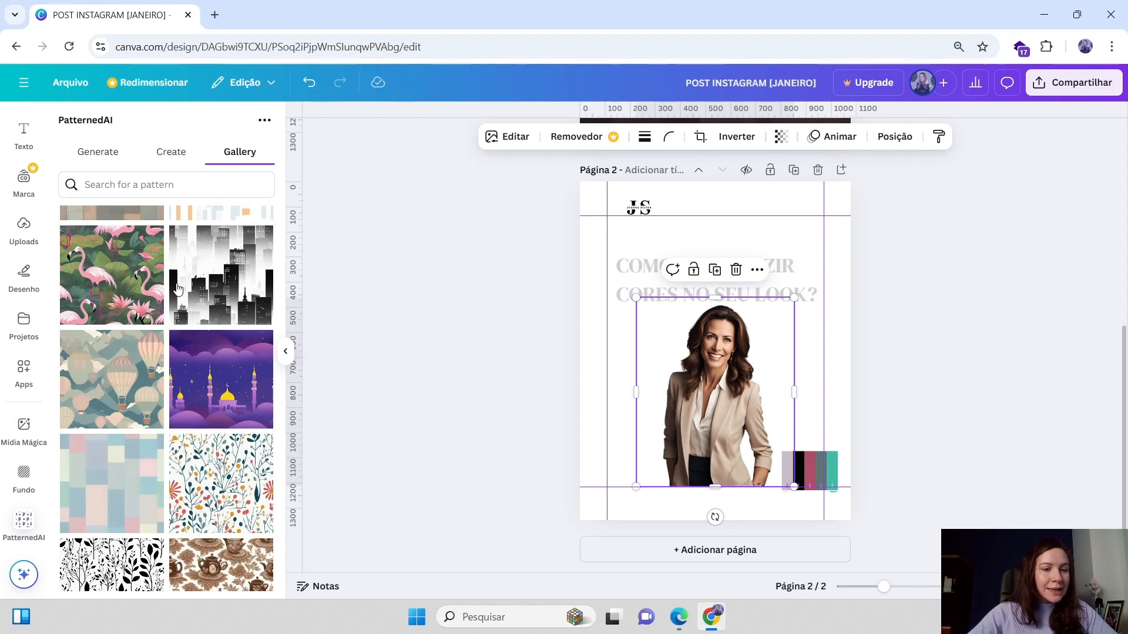
{"action": "scroll", "coordinate": [163, 362], "scroll_direction": "down", "scroll_amount": 6}
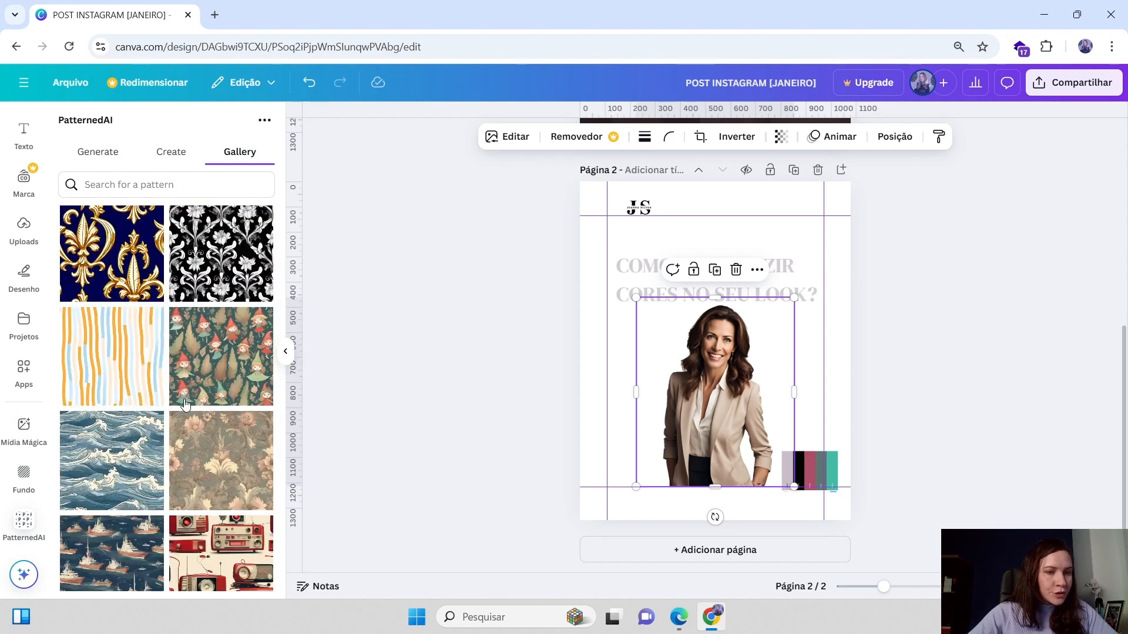
{"action": "scroll", "coordinate": [185, 405], "scroll_direction": "down", "scroll_amount": 8}
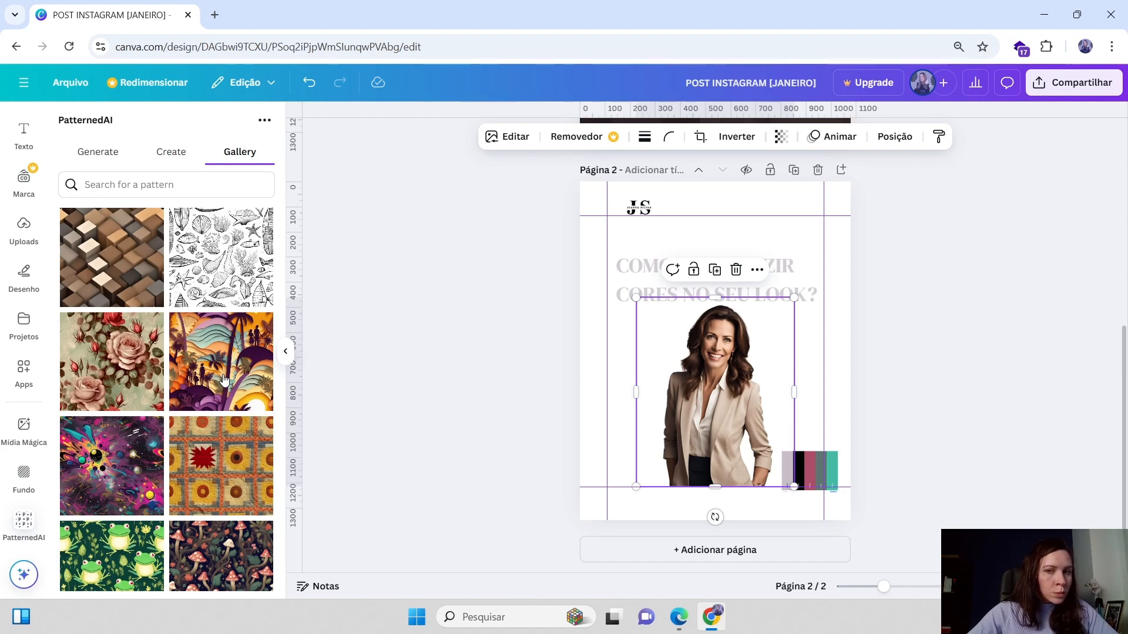
{"action": "scroll", "coordinate": [224, 380], "scroll_direction": "down", "scroll_amount": 3}
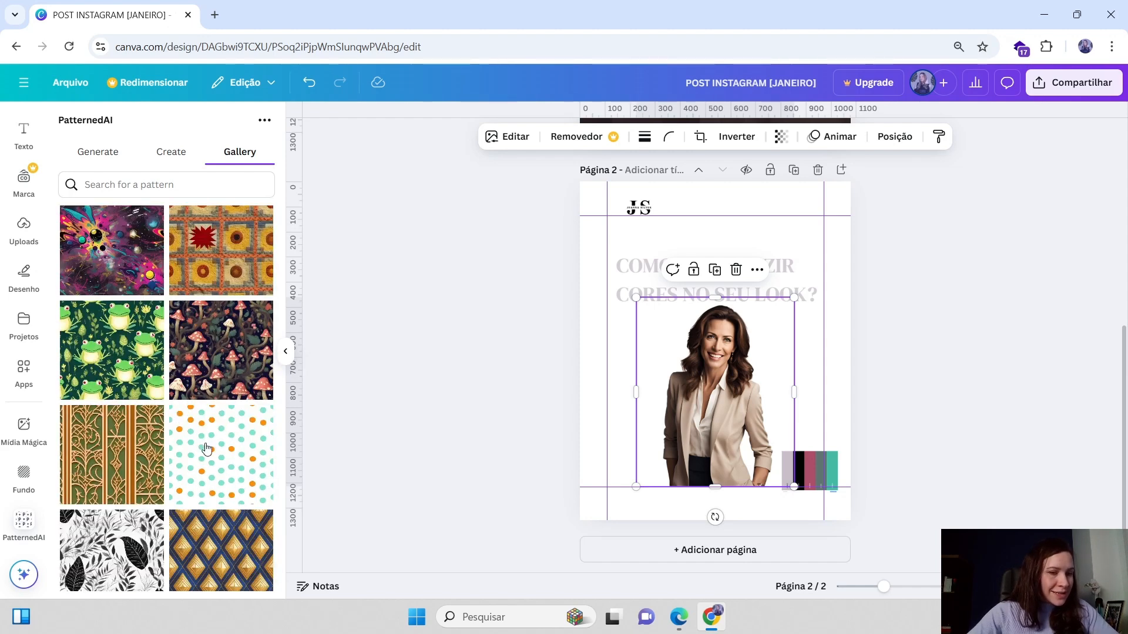
{"action": "scroll", "coordinate": [207, 448], "scroll_direction": "down", "scroll_amount": 5}
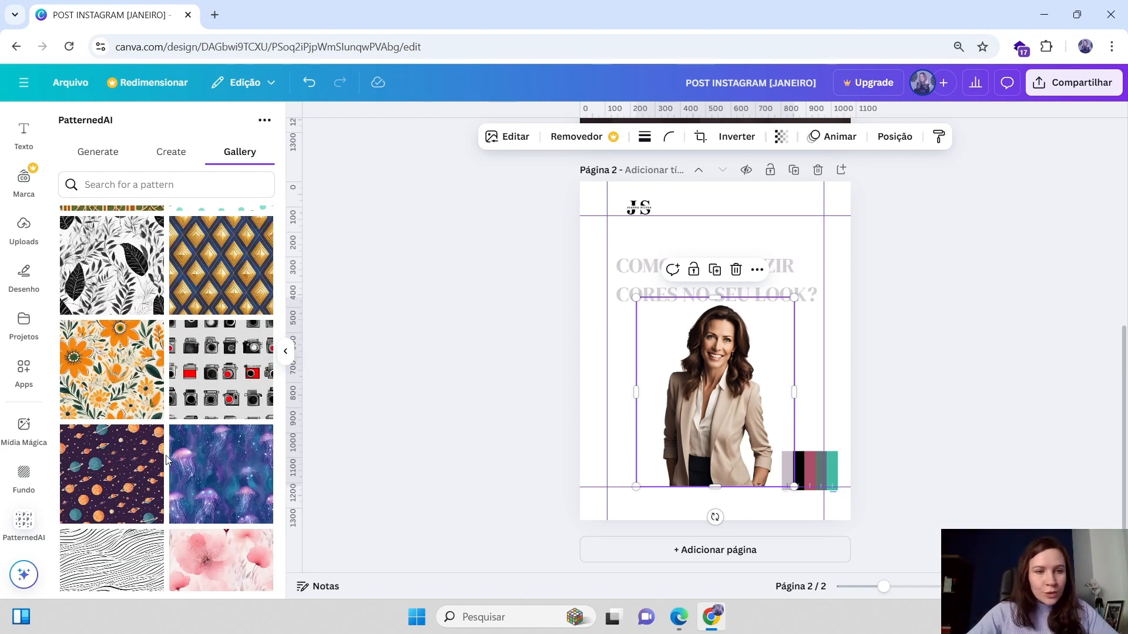
Add the orange flower pattern to page 2 and shrink it from its corner to a small block
{"action": "left_click", "coordinate": [96, 375]}
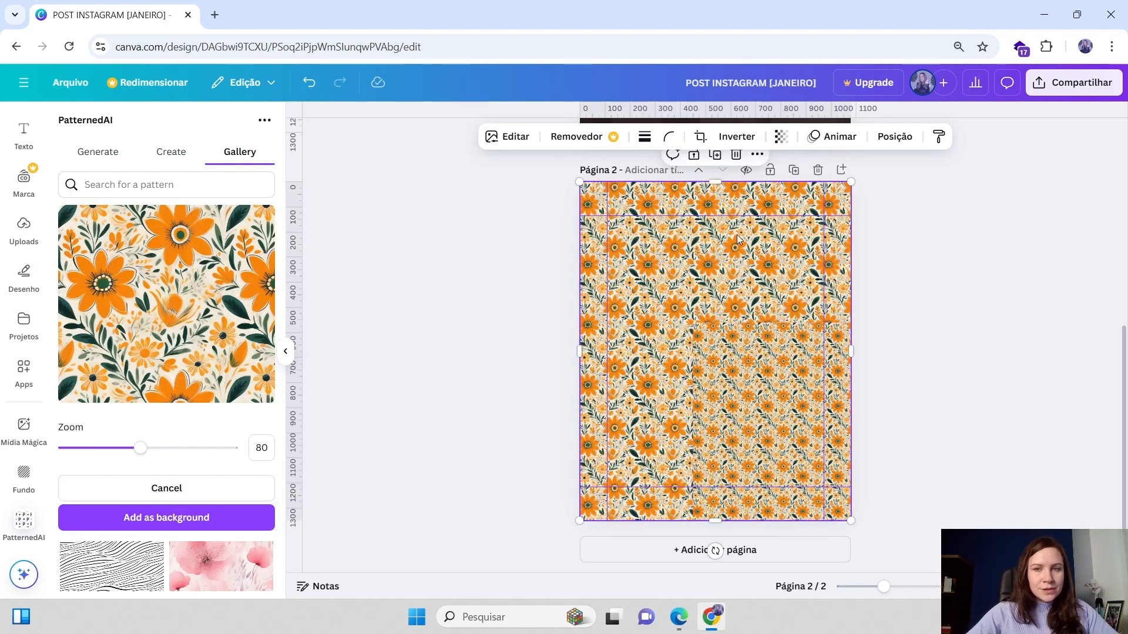
{"action": "left_click", "coordinate": [736, 157]}
{"action": "left_click_drag", "start_coordinate": [827, 512], "coordinate": [647, 329]}
Reposition the flower pattern block beside the headline, to the left of the cutout photo
{"action": "left_click_drag", "start_coordinate": [632, 291], "coordinate": [639, 320]}
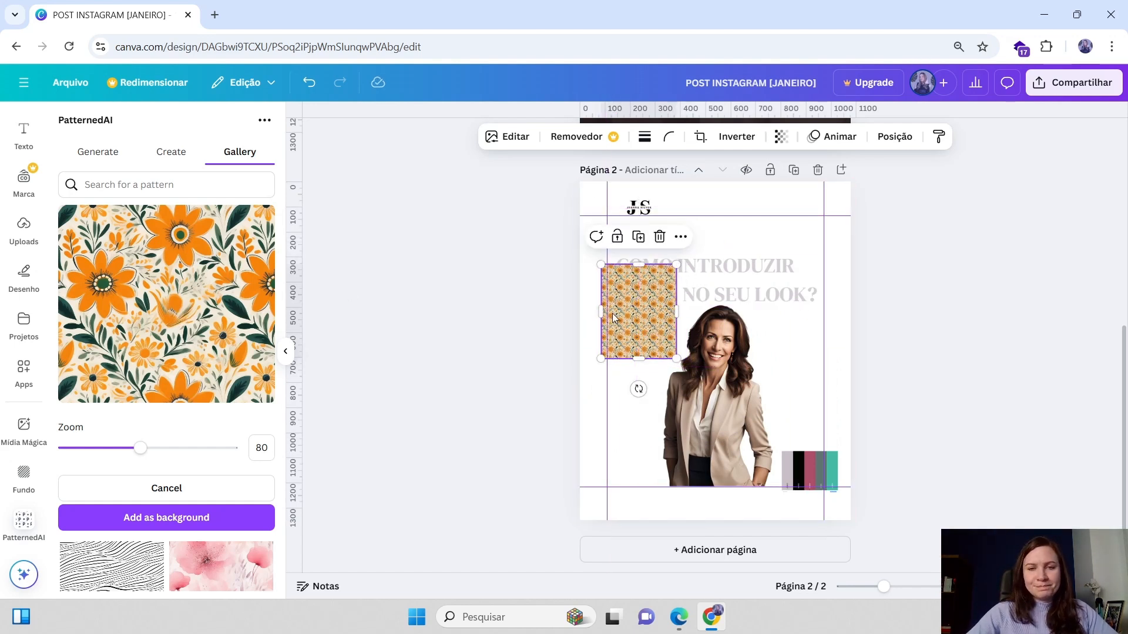
{"action": "left_click_drag", "start_coordinate": [614, 317], "coordinate": [629, 333]}
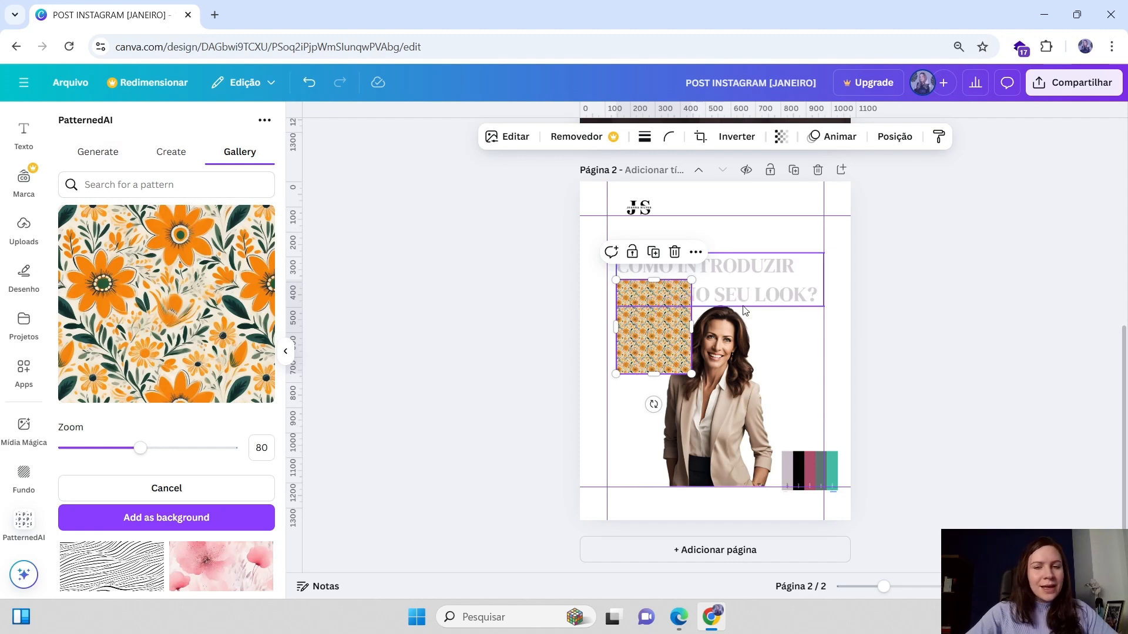
{"action": "left_click_drag", "start_coordinate": [647, 332], "coordinate": [655, 305]}
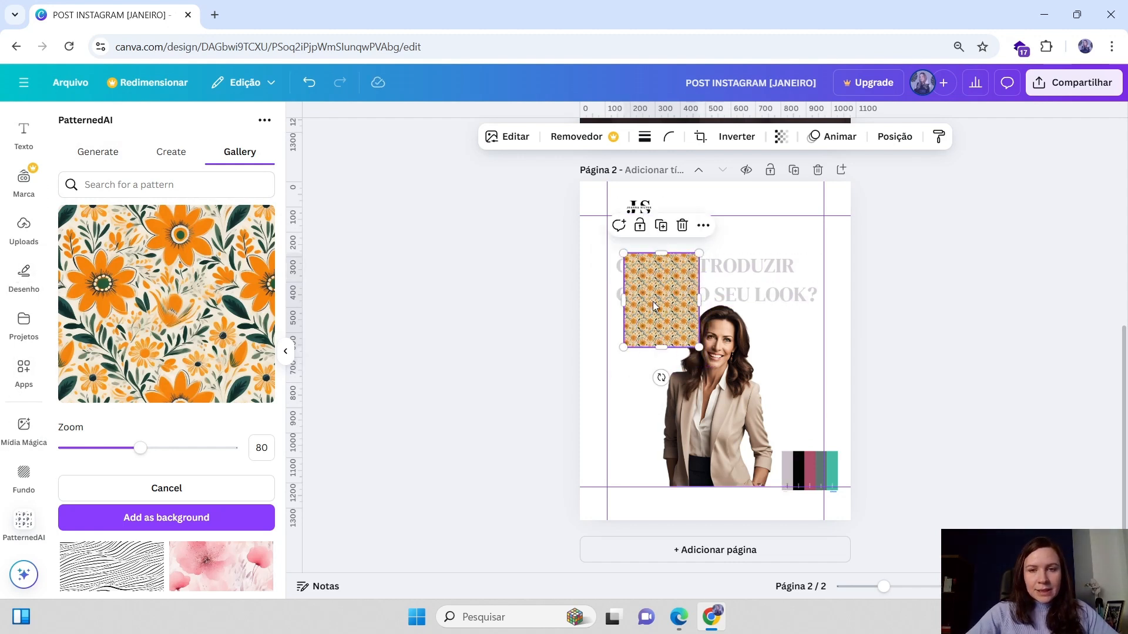
{"action": "left_click_drag", "start_coordinate": [654, 303], "coordinate": [655, 337]}
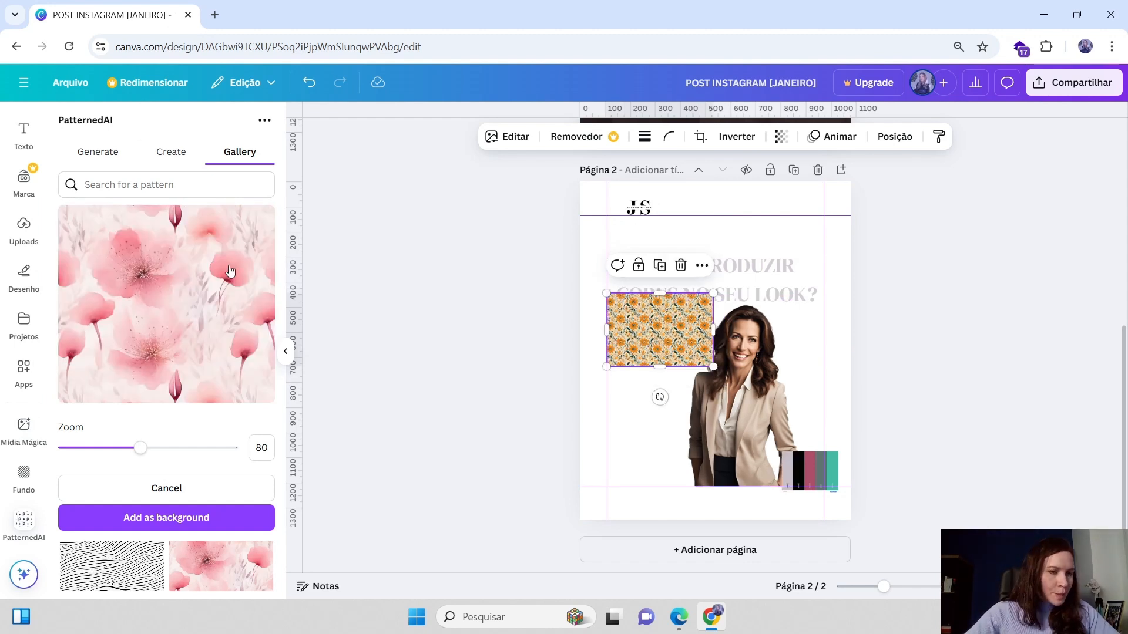
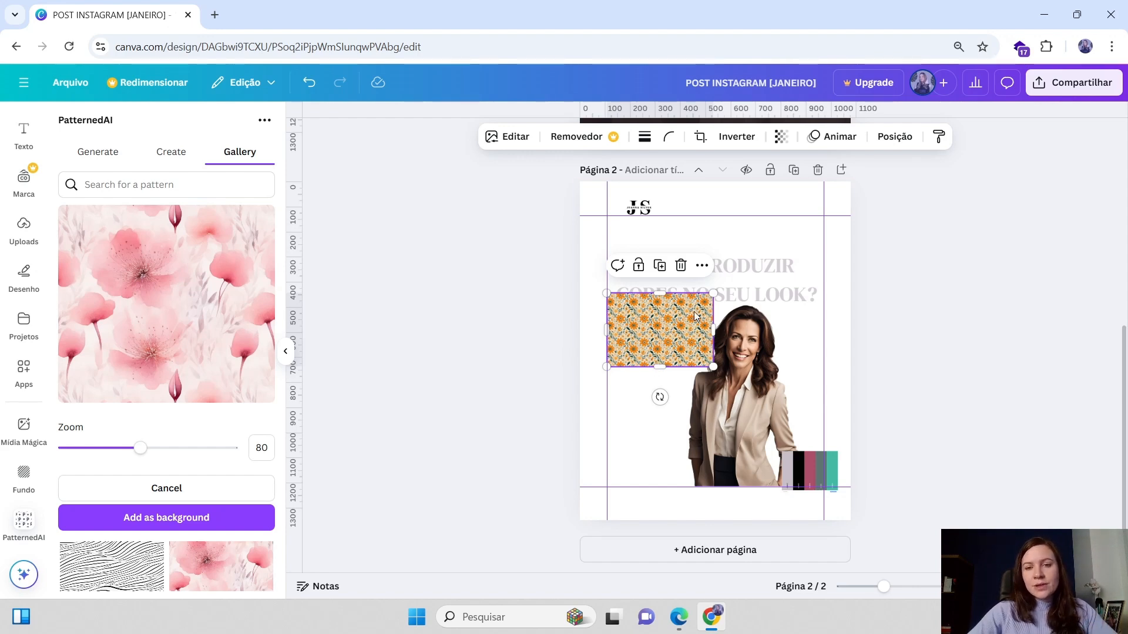
Nudge the orange flower pattern block slightly up and to the right beside the headline
{"action": "scroll", "coordinate": [656, 321], "scroll_direction": "up", "scroll_amount": 6}
{"action": "scroll", "coordinate": [700, 347], "scroll_direction": "down", "scroll_amount": 4}
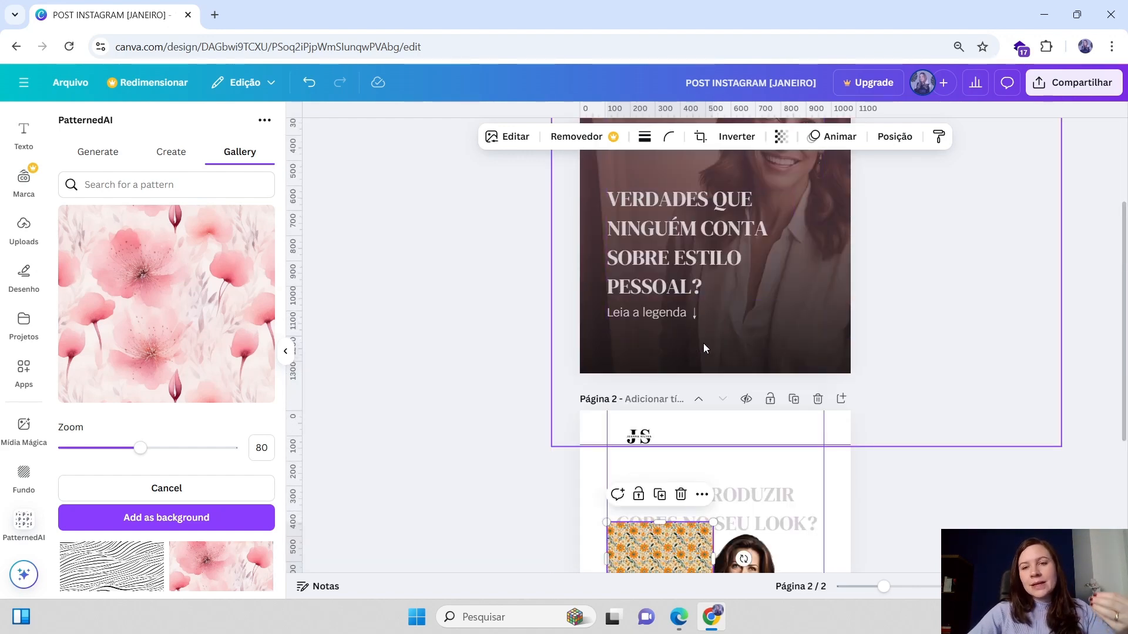
{"action": "scroll", "coordinate": [703, 344], "scroll_direction": "up", "scroll_amount": 4}
{"action": "scroll", "coordinate": [721, 326], "scroll_direction": "down", "scroll_amount": 5}
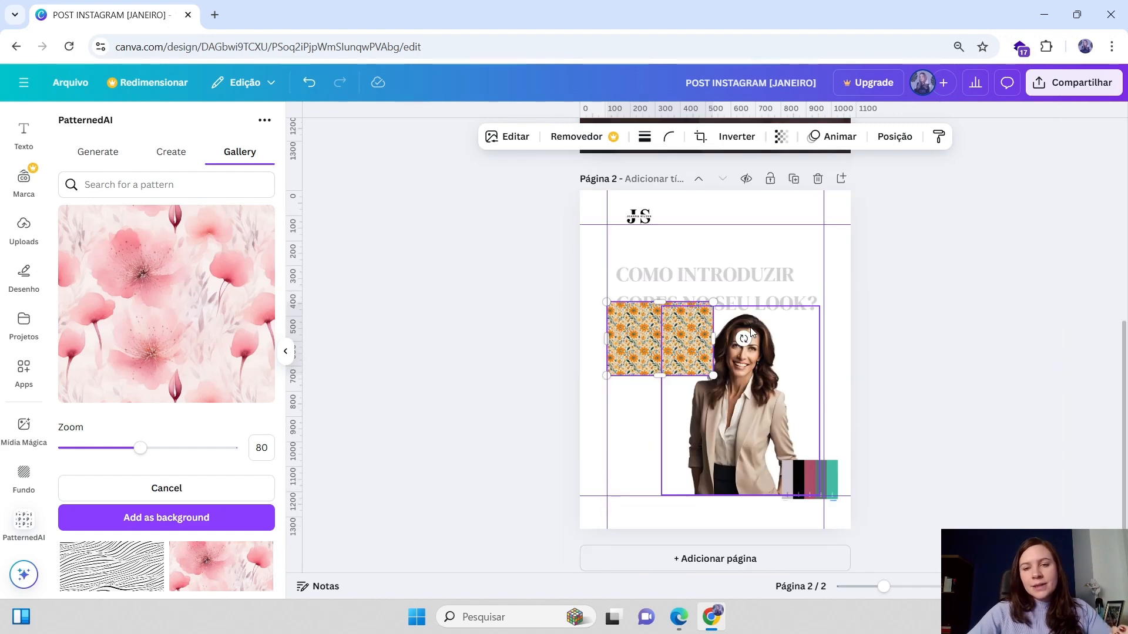
{"action": "left_click_drag", "start_coordinate": [641, 329], "coordinate": [645, 325]}
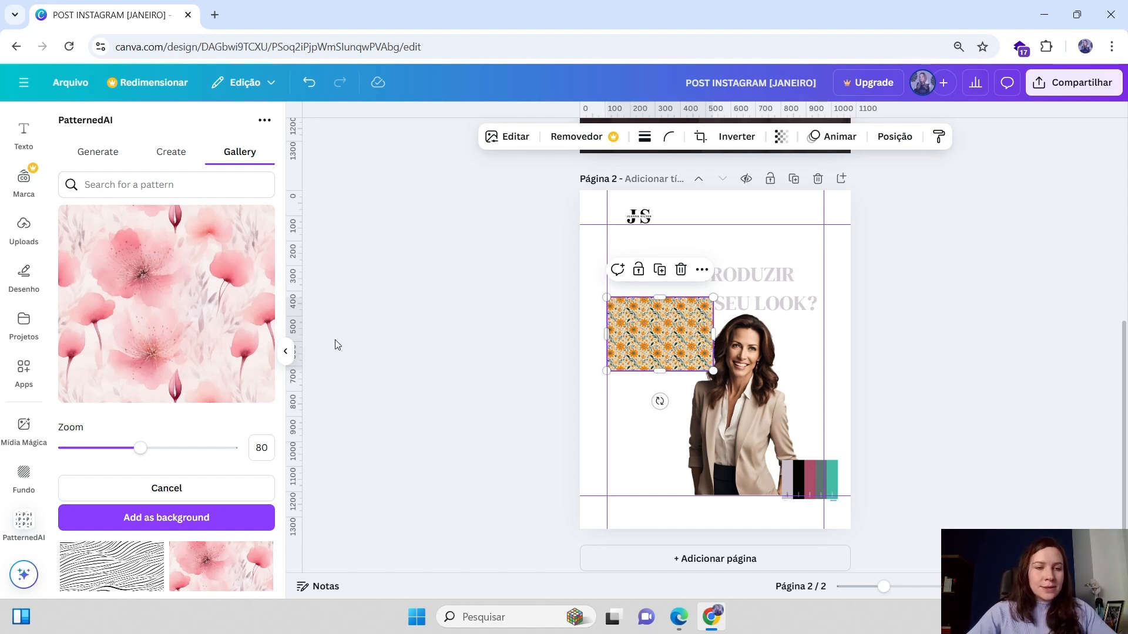
Add the pink flower pattern to page 2, shrink it to a small block and place it below the orange flower block
{"action": "left_click", "coordinate": [177, 514]}
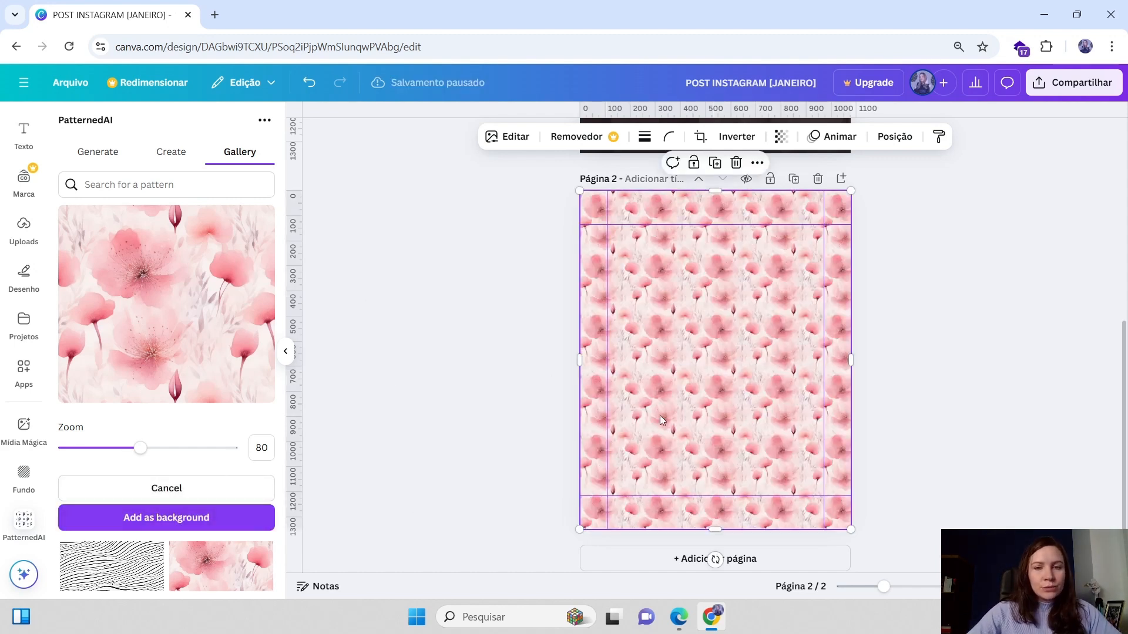
{"action": "left_click_drag", "start_coordinate": [578, 192], "coordinate": [761, 415]}
{"action": "left_click_drag", "start_coordinate": [785, 486], "coordinate": [656, 376]}
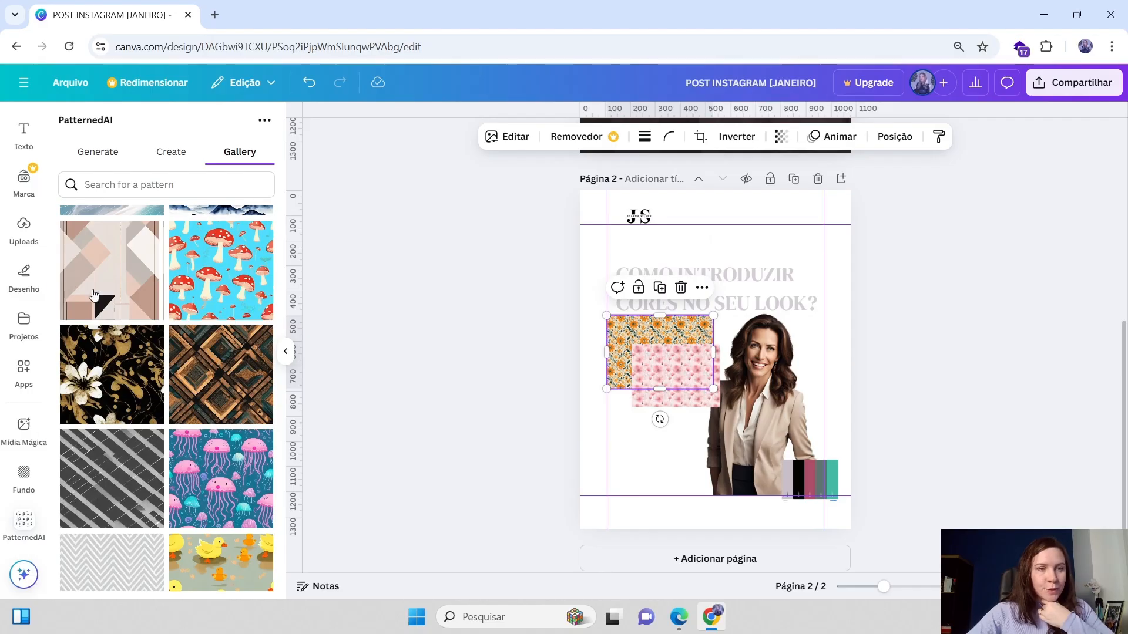
Add the beige geometric diamond pattern to page 2 with its zoom set to 135
{"action": "left_click", "coordinate": [116, 271]}
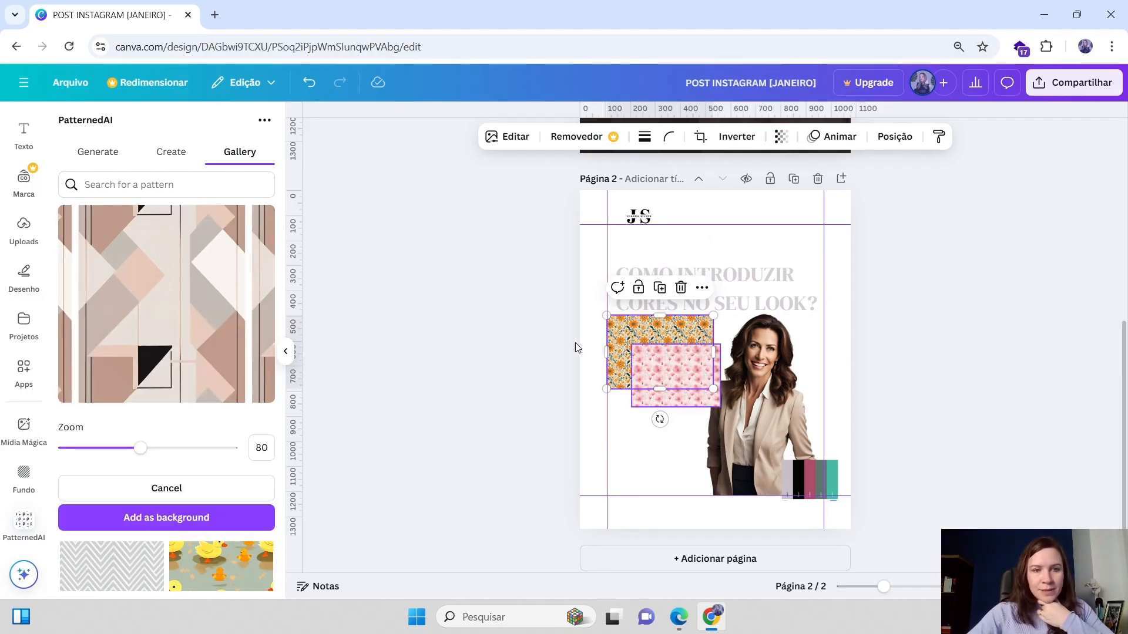
{"action": "left_click", "coordinate": [217, 514]}
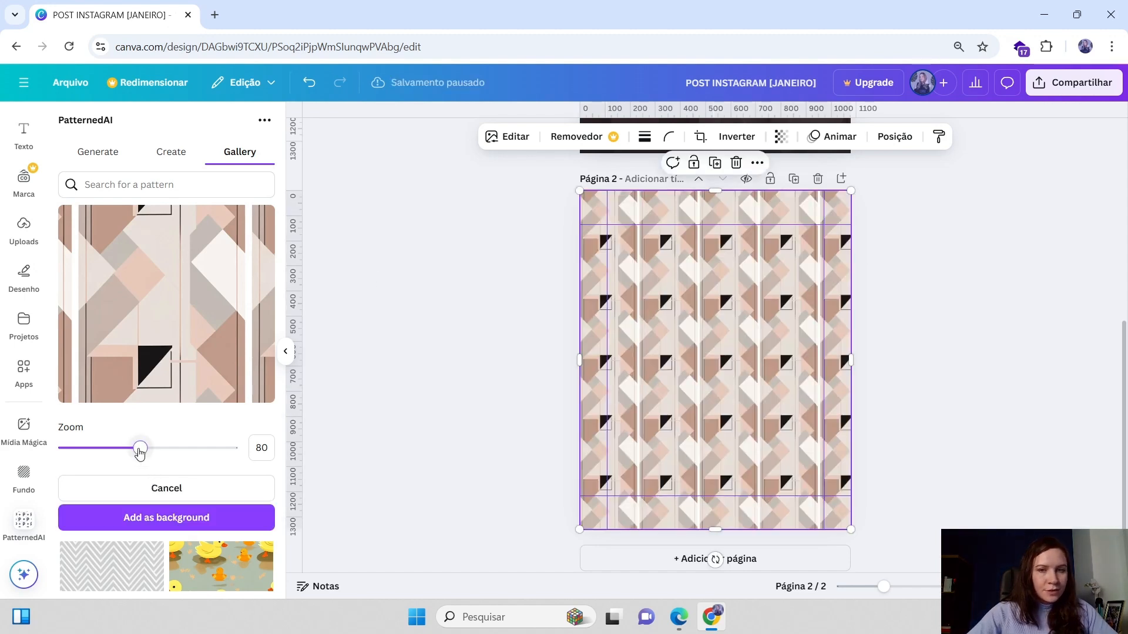
{"action": "left_click_drag", "start_coordinate": [139, 451], "coordinate": [226, 446]}
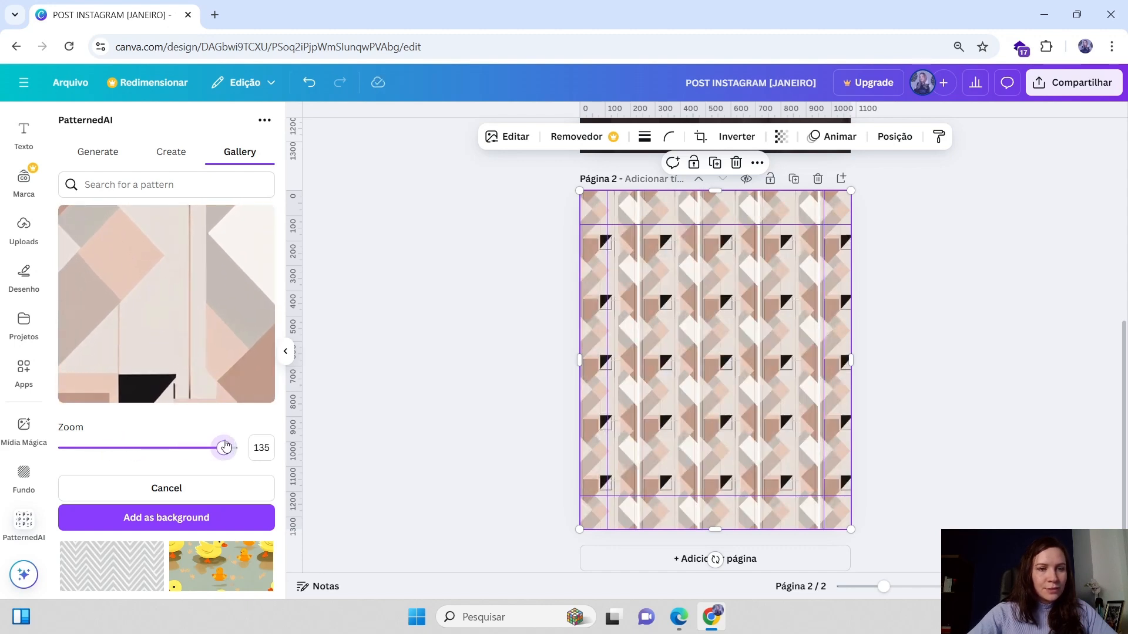
{"action": "left_click", "coordinate": [162, 518]}
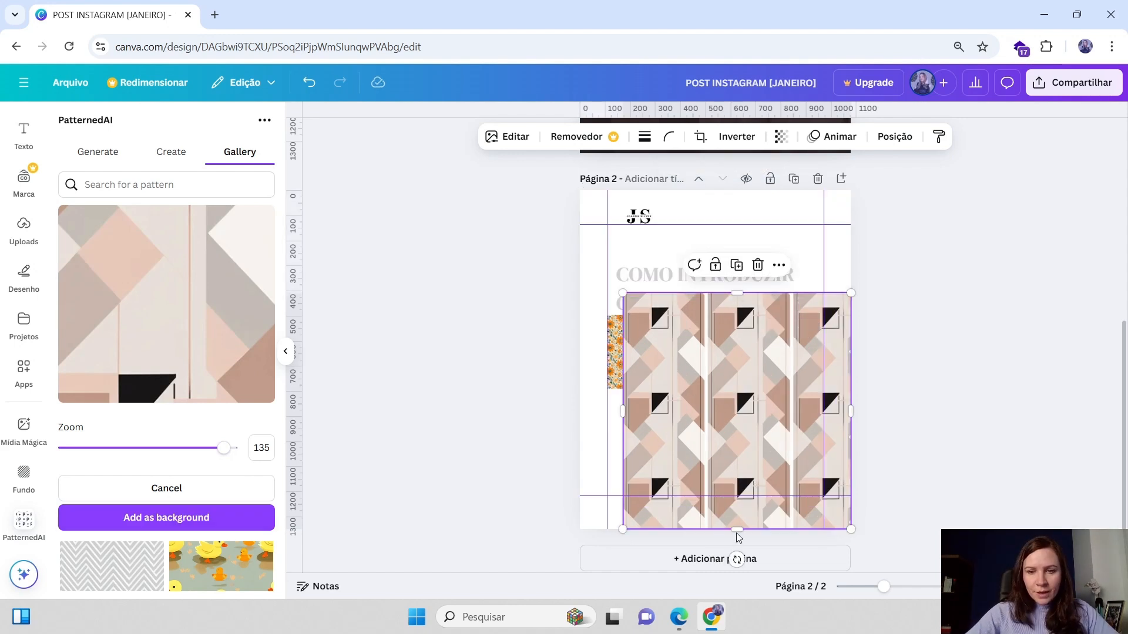
Shrink the geometric pattern to a small block and move it to the page's upper-left corner
{"action": "left_click_drag", "start_coordinate": [738, 537], "coordinate": [738, 378]}
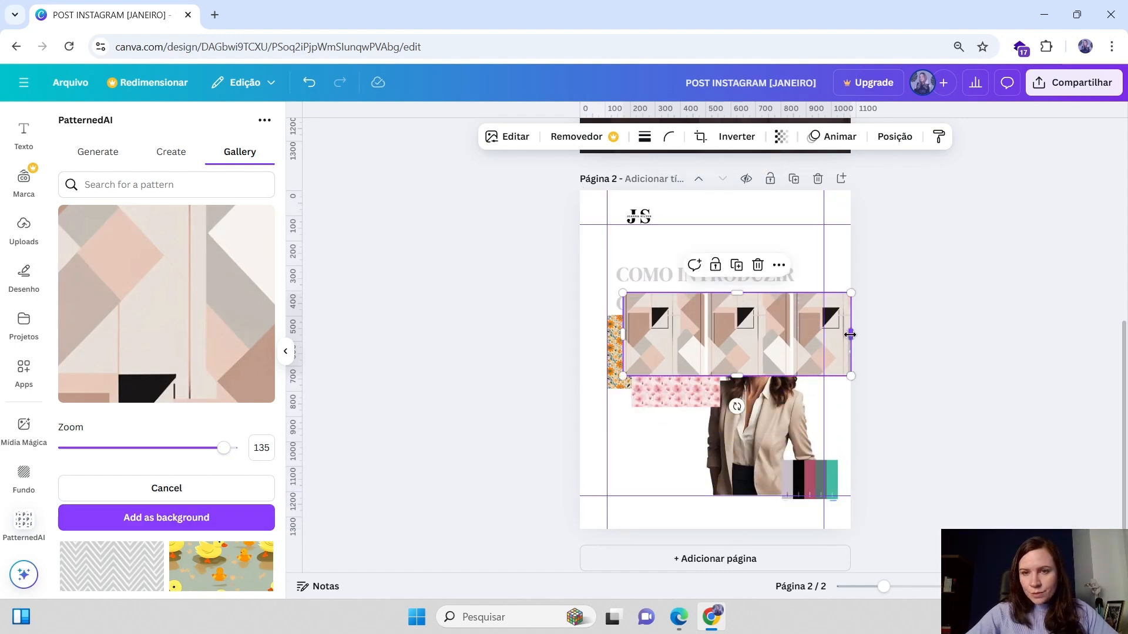
{"action": "left_click_drag", "start_coordinate": [850, 335], "coordinate": [703, 390]}
{"action": "left_click_drag", "start_coordinate": [739, 430], "coordinate": [732, 423]}
{"action": "left_click_drag", "start_coordinate": [677, 379], "coordinate": [578, 295]}
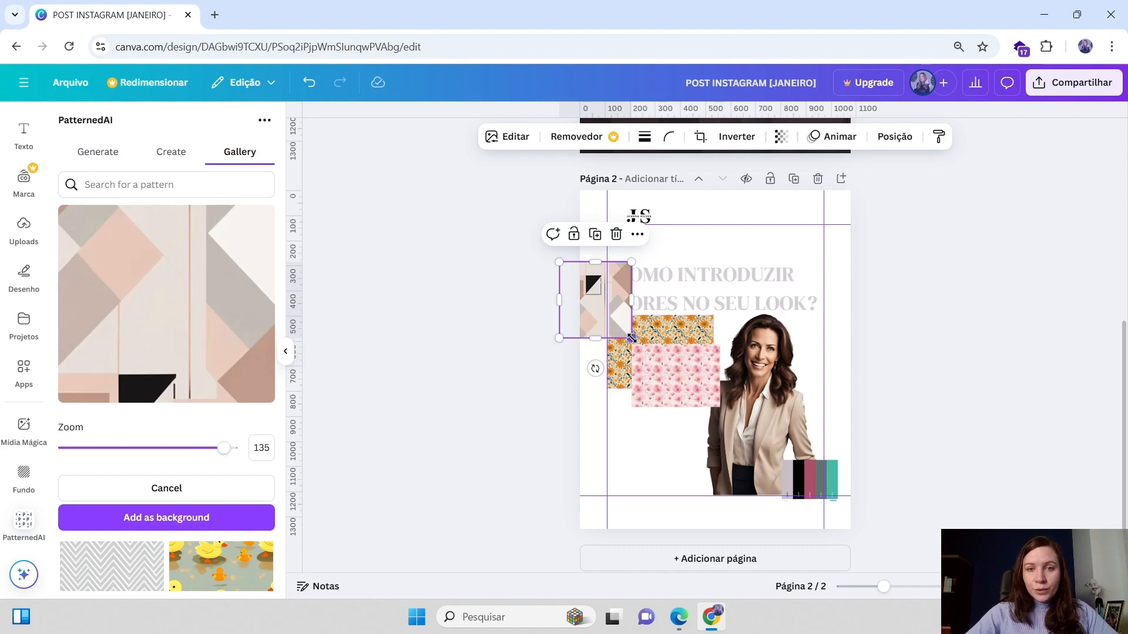
{"action": "left_click_drag", "start_coordinate": [631, 339], "coordinate": [645, 353]}
{"action": "left_click_drag", "start_coordinate": [606, 306], "coordinate": [612, 269]}
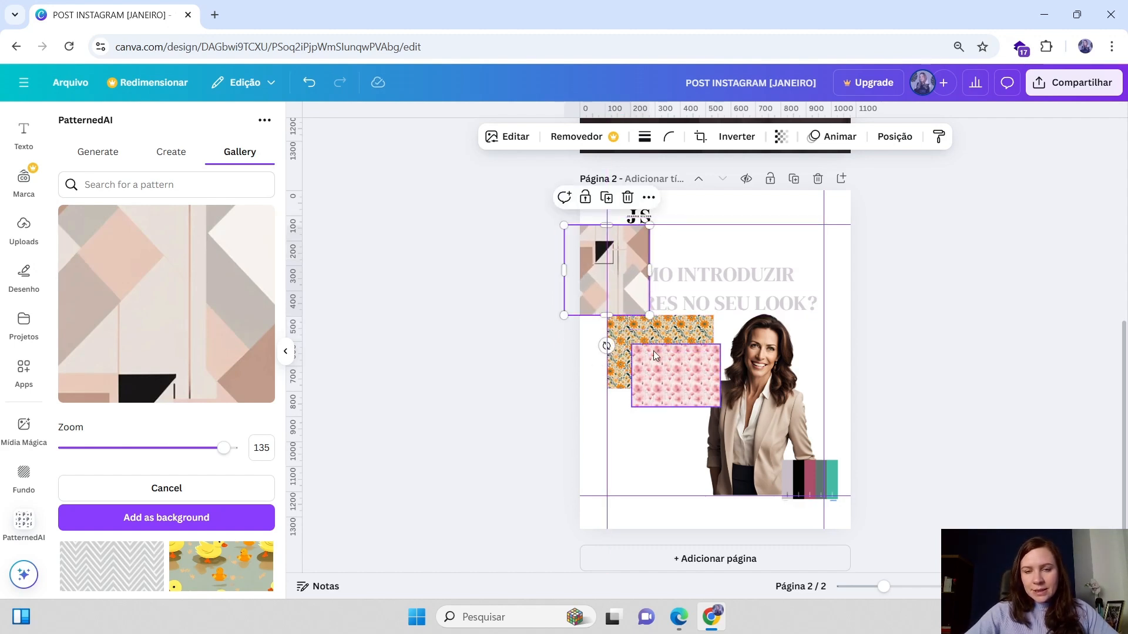
Move the orange and pink flower blocks up toward the headline, left of the cutout photo
{"action": "left_click_drag", "start_coordinate": [700, 345], "coordinate": [696, 305]}
{"action": "mouse_move", "coordinate": [688, 386]}
{"action": "left_mouse_down"}
{"action": "mouse_move", "coordinate": [626, 330]}
{"action": "mouse_move", "coordinate": [656, 340]}
{"action": "mouse_move", "coordinate": [643, 297]}
{"action": "mouse_move", "coordinate": [633, 359]}
{"action": "mouse_move", "coordinate": [624, 339]}
{"action": "mouse_move", "coordinate": [653, 378]}
{"action": "mouse_move", "coordinate": [698, 378]}
{"action": "left_mouse_up"}
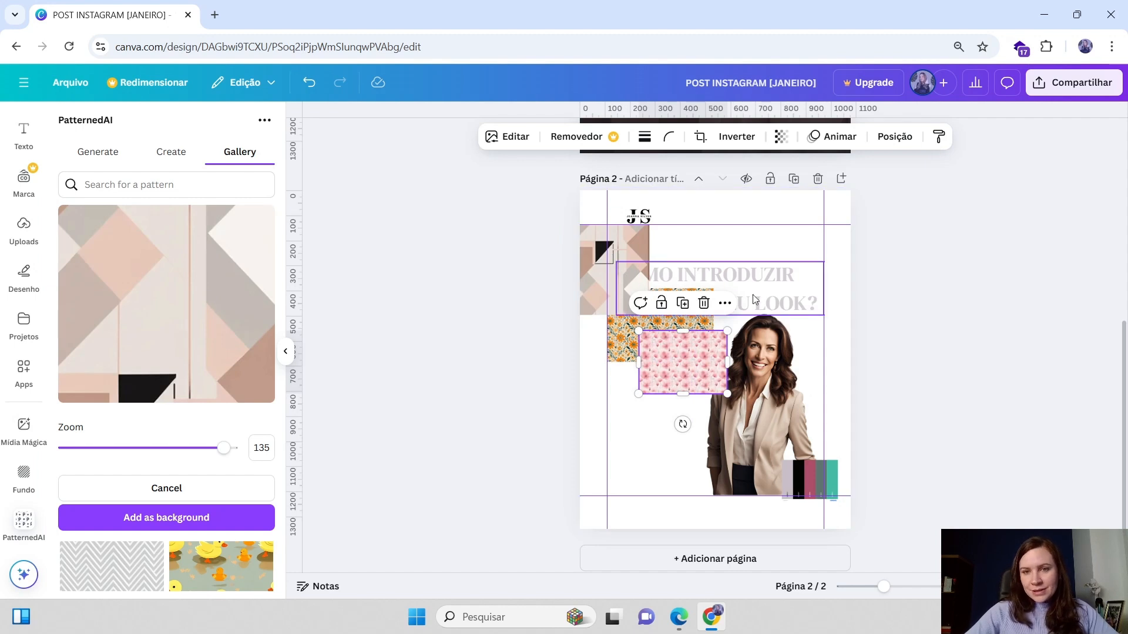
{"action": "left_click", "coordinate": [741, 277]}
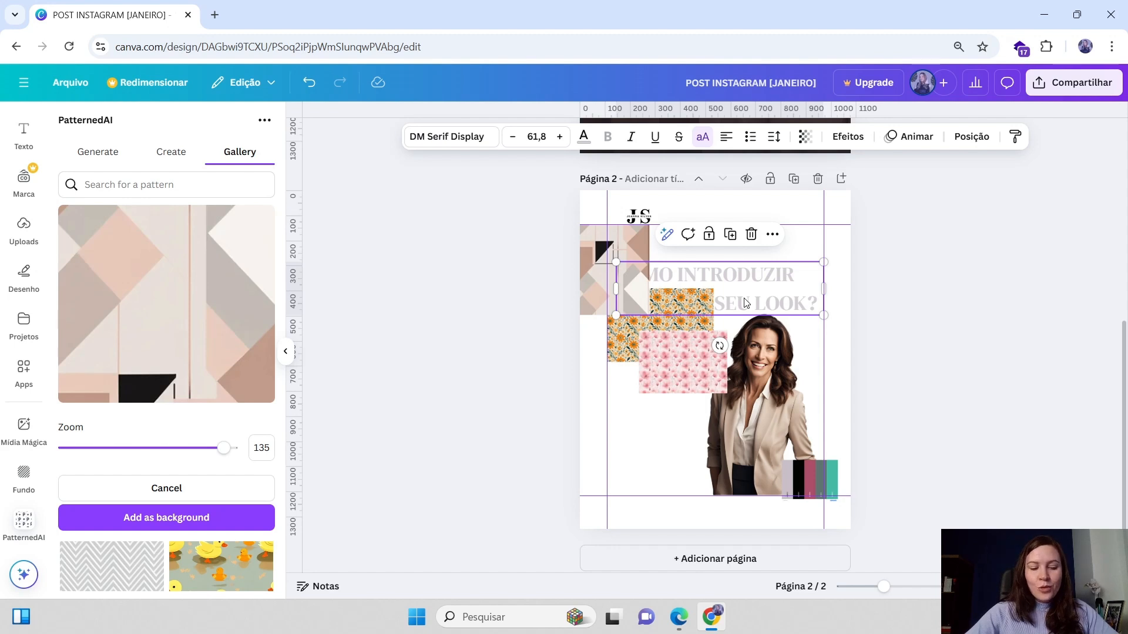
{"action": "left_click", "coordinate": [877, 322]}
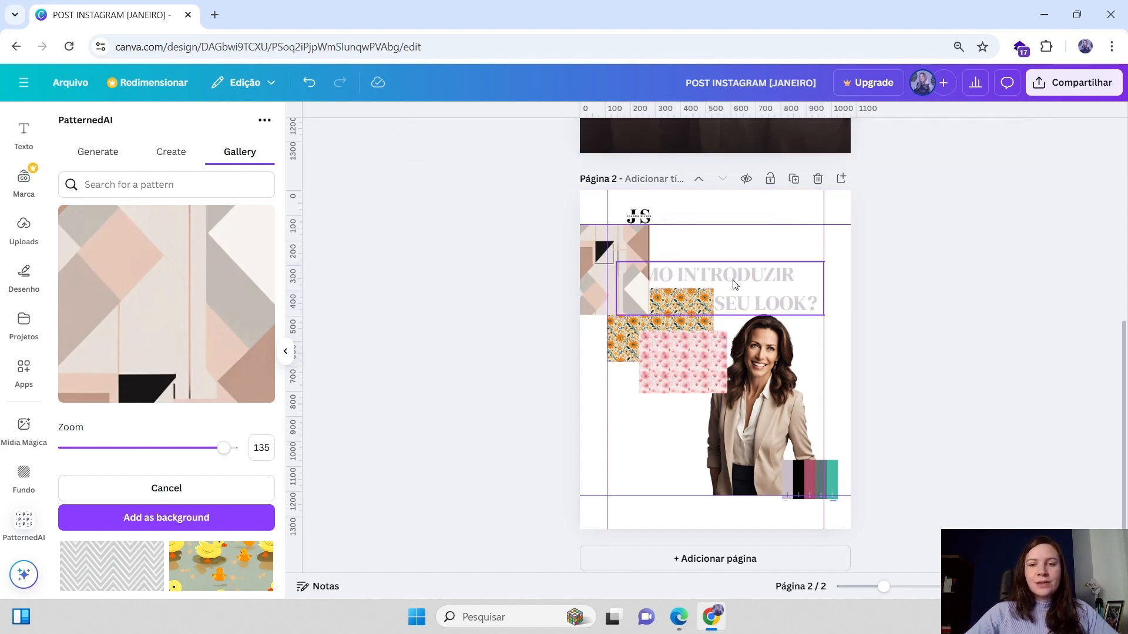
{"action": "left_click", "coordinate": [760, 296]}
{"action": "left_click_drag", "start_coordinate": [771, 287], "coordinate": [771, 289]}
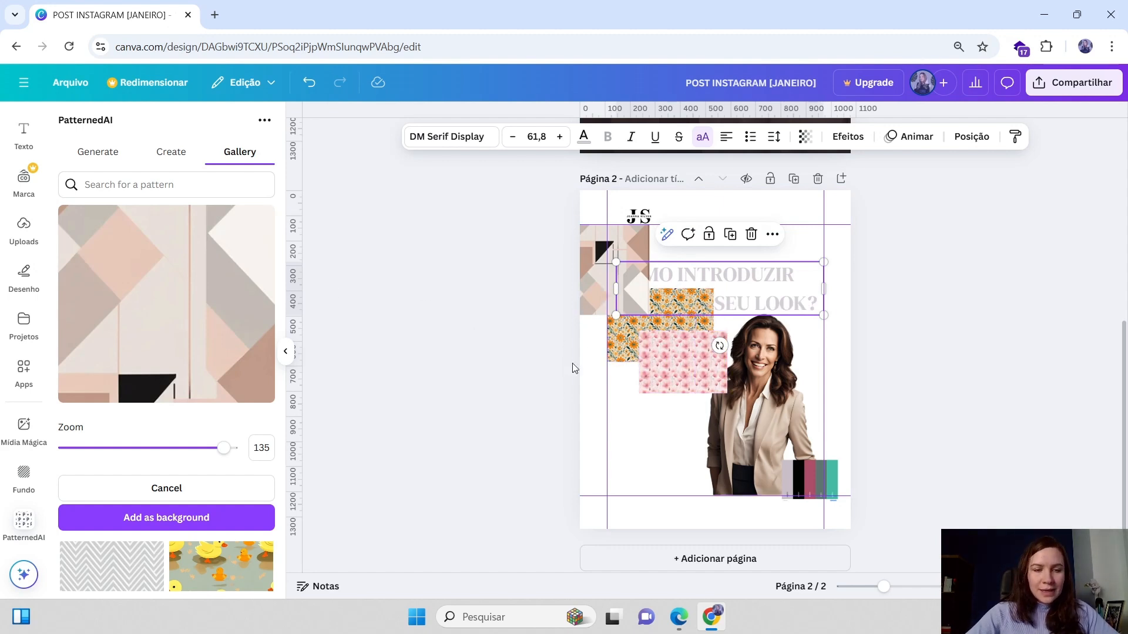
Resize and reposition the pink flower block just below the orange one, beside the cutout photo
{"action": "scroll", "coordinate": [576, 364], "scroll_direction": "down", "scroll_amount": 1}
{"action": "left_click", "coordinate": [668, 366]}
{"action": "left_click_drag", "start_coordinate": [667, 366], "coordinate": [867, 497]}
{"action": "left_click_drag", "start_coordinate": [866, 418], "coordinate": [735, 420]}
{"action": "left_click_drag", "start_coordinate": [686, 499], "coordinate": [695, 363]}
{"action": "left_click_drag", "start_coordinate": [742, 324], "coordinate": [688, 359]}
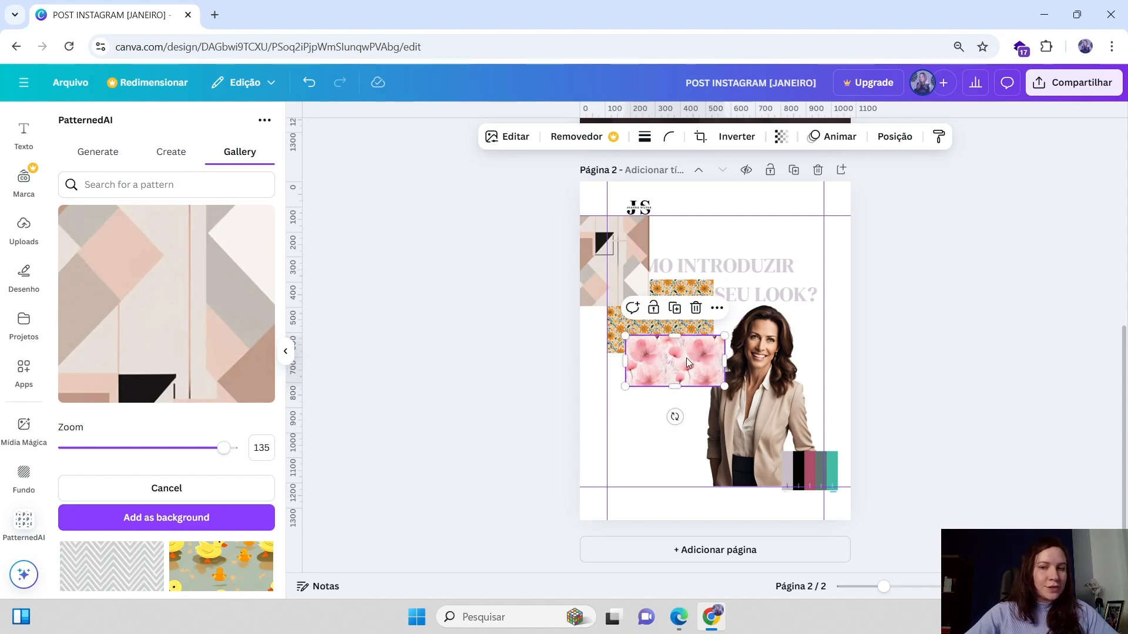
Browse the pattern gallery and add the colourful rectangle block pattern to page 2
{"action": "left_click", "coordinate": [163, 157]}
{"action": "left_click", "coordinate": [239, 154]}
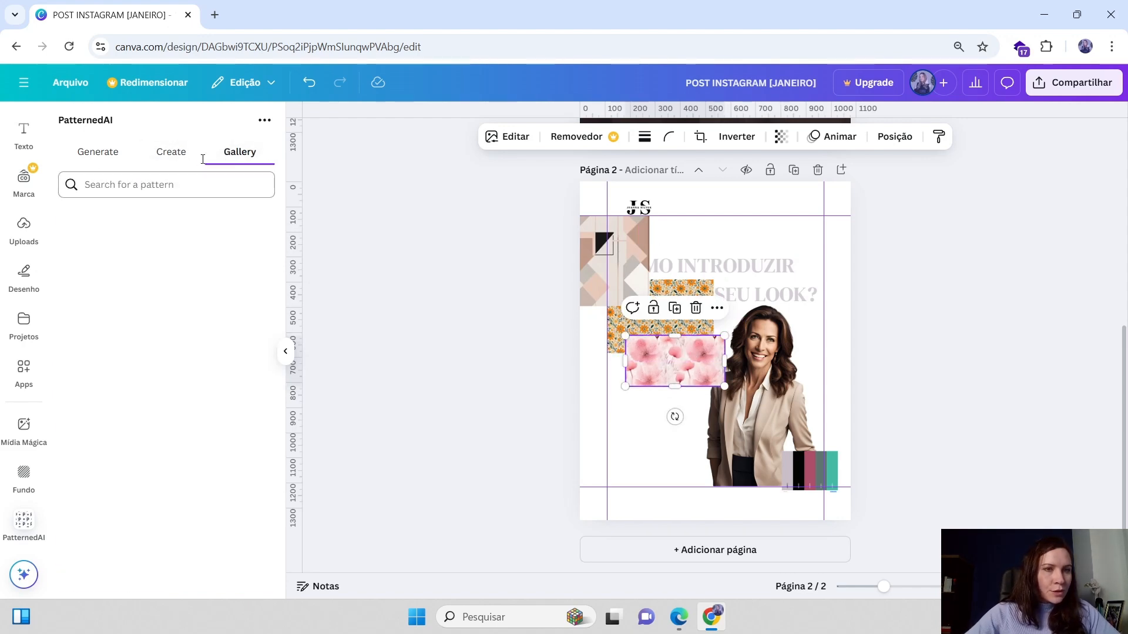
{"action": "scroll", "coordinate": [185, 264], "scroll_direction": "down", "scroll_amount": 5}
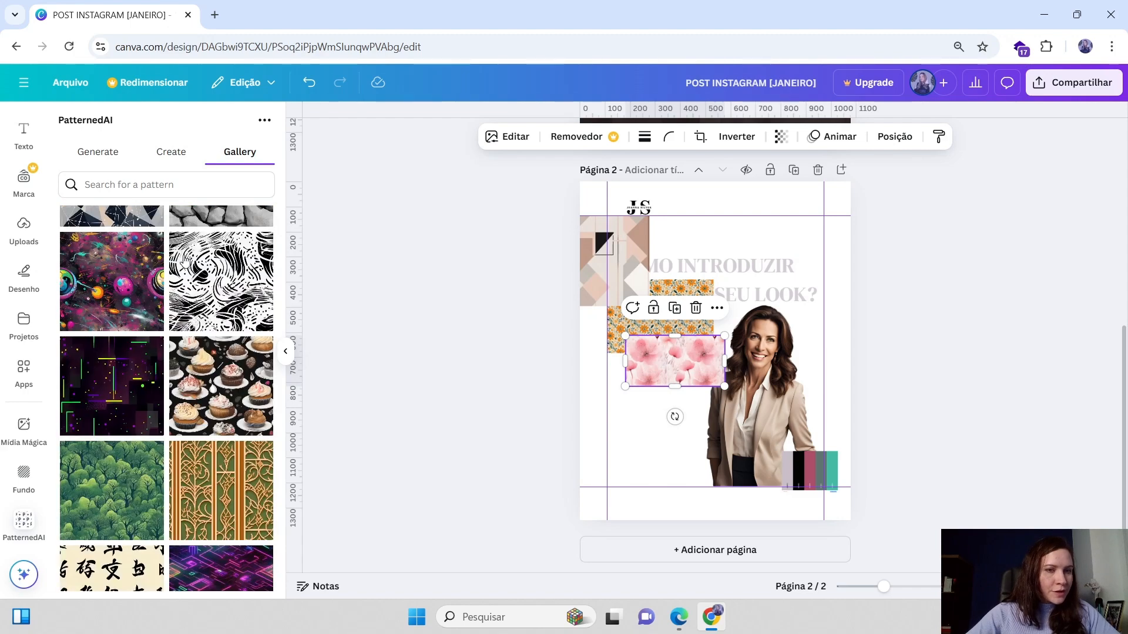
{"action": "scroll", "coordinate": [185, 264], "scroll_direction": "down", "scroll_amount": 15}
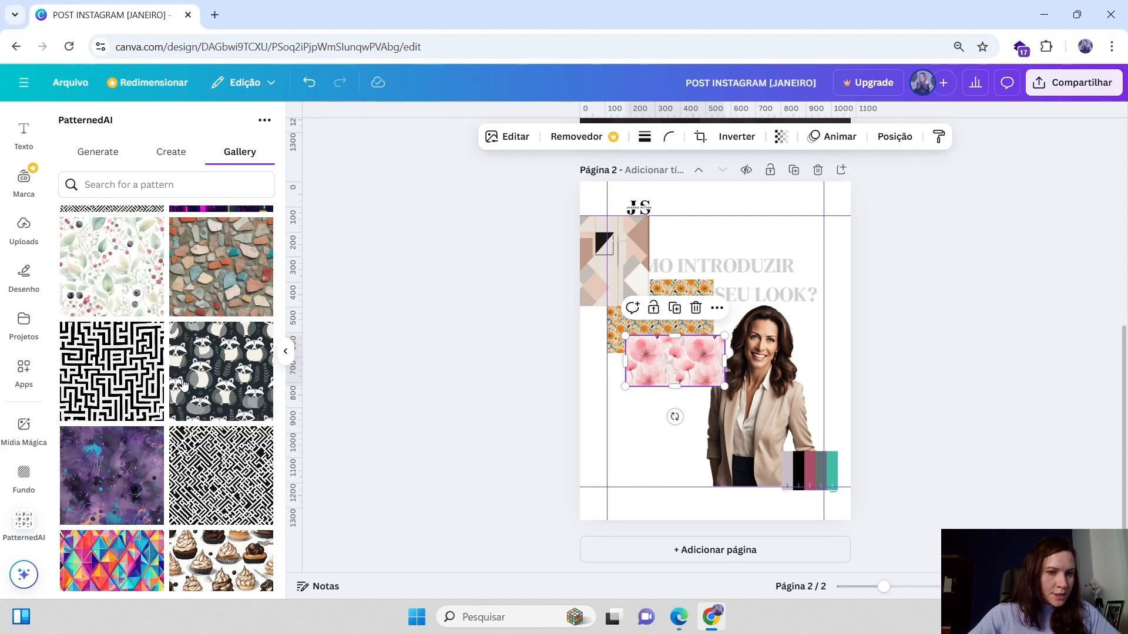
{"action": "scroll", "coordinate": [183, 385], "scroll_direction": "down", "scroll_amount": 10}
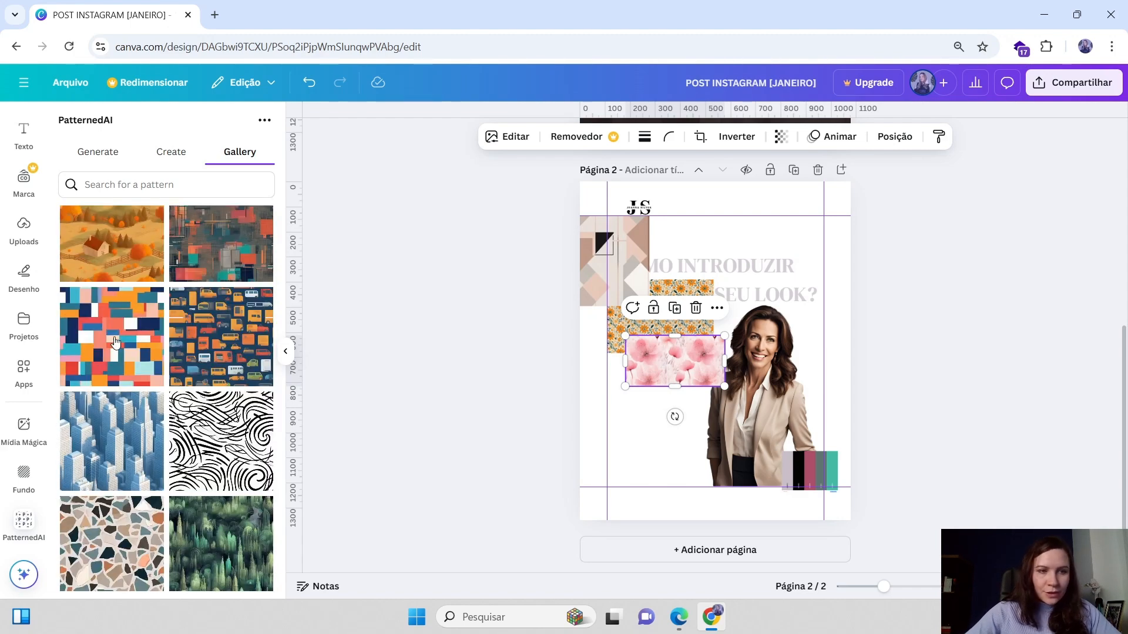
{"action": "left_click", "coordinate": [117, 336]}
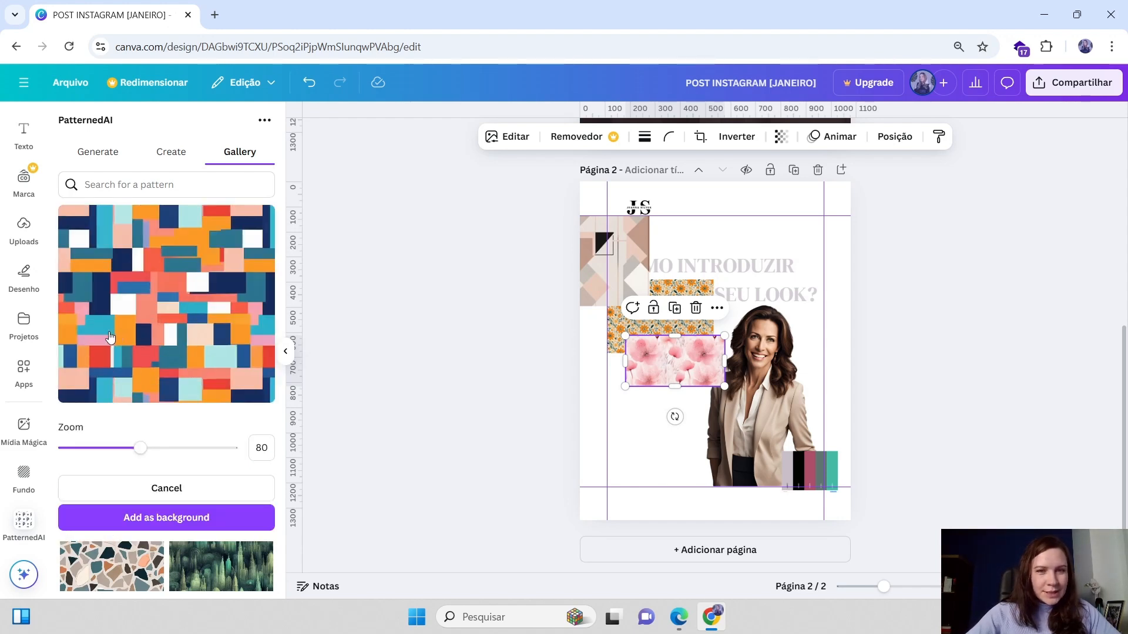
{"action": "left_click", "coordinate": [161, 529]}
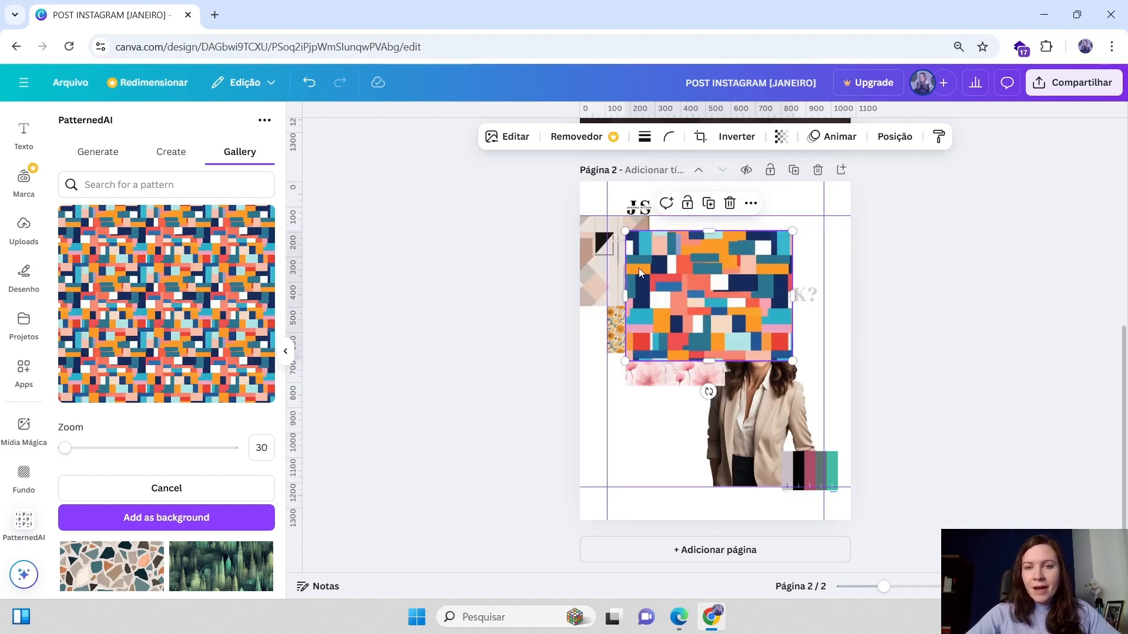
Shrink the colourful block pattern and arrange it with the flower blocks around the headline's left side
{"action": "left_click_drag", "start_coordinate": [646, 274], "coordinate": [646, 248]}
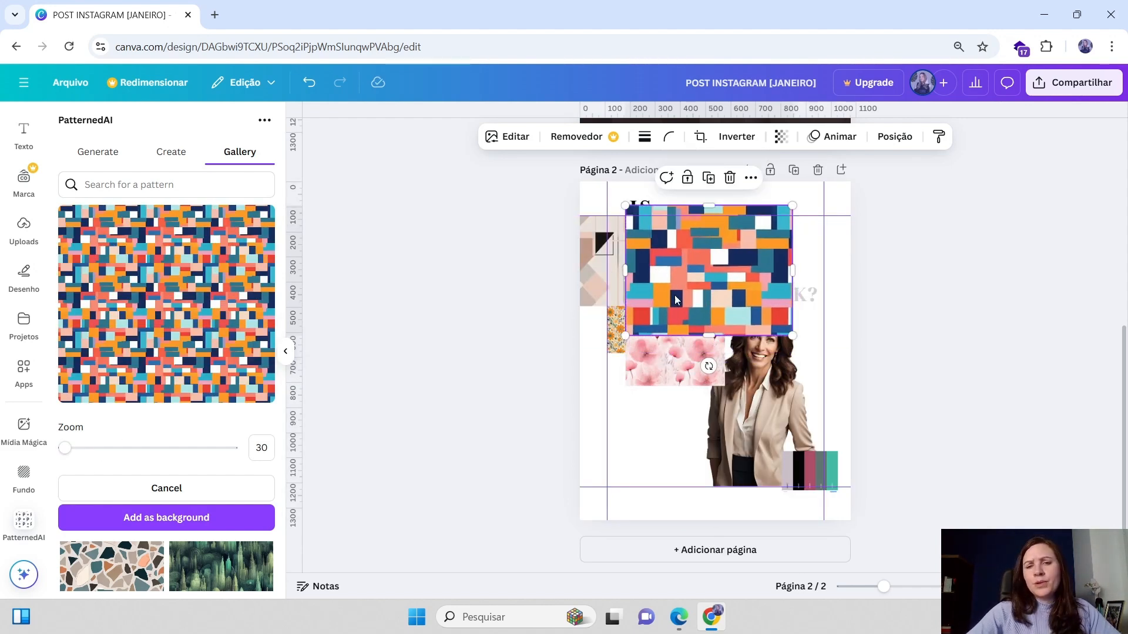
{"action": "left_click_drag", "start_coordinate": [613, 327], "coordinate": [750, 346]}
{"action": "left_click", "coordinate": [710, 272]}
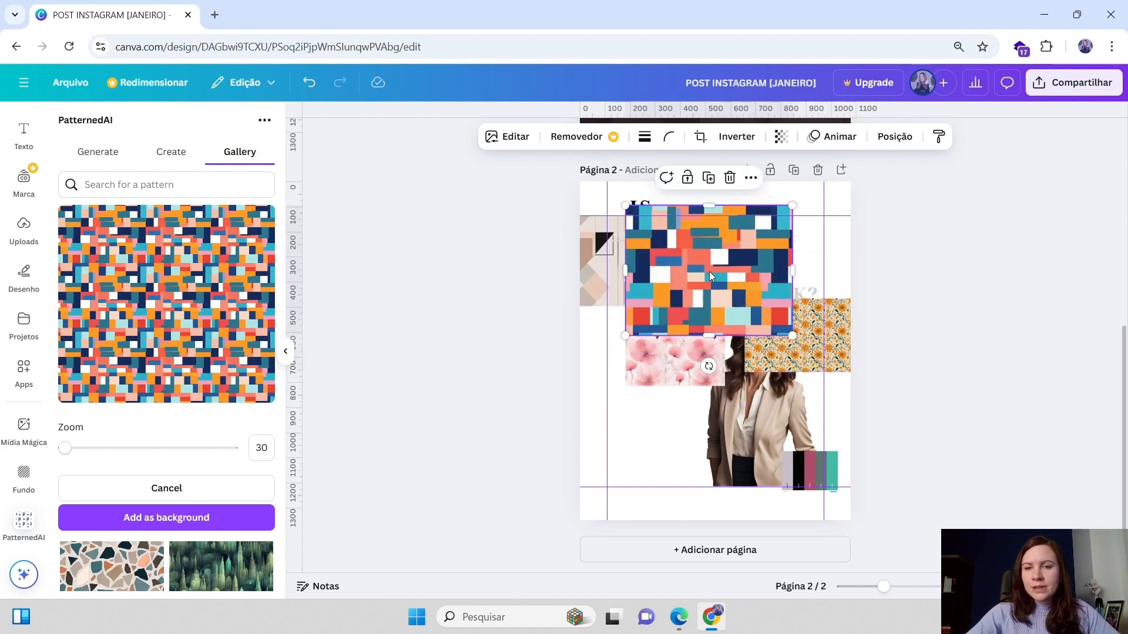
{"action": "left_click_drag", "start_coordinate": [710, 273], "coordinate": [715, 276]}
{"action": "left_click_drag", "start_coordinate": [796, 209], "coordinate": [727, 242]}
{"action": "left_click_drag", "start_coordinate": [798, 335], "coordinate": [633, 323]}
{"action": "left_click_drag", "start_coordinate": [677, 366], "coordinate": [698, 347]}
Cut and paste the cutout photo to bring it in front of the patterns, then nudge it up-left
{"action": "left_click", "coordinate": [739, 404]}
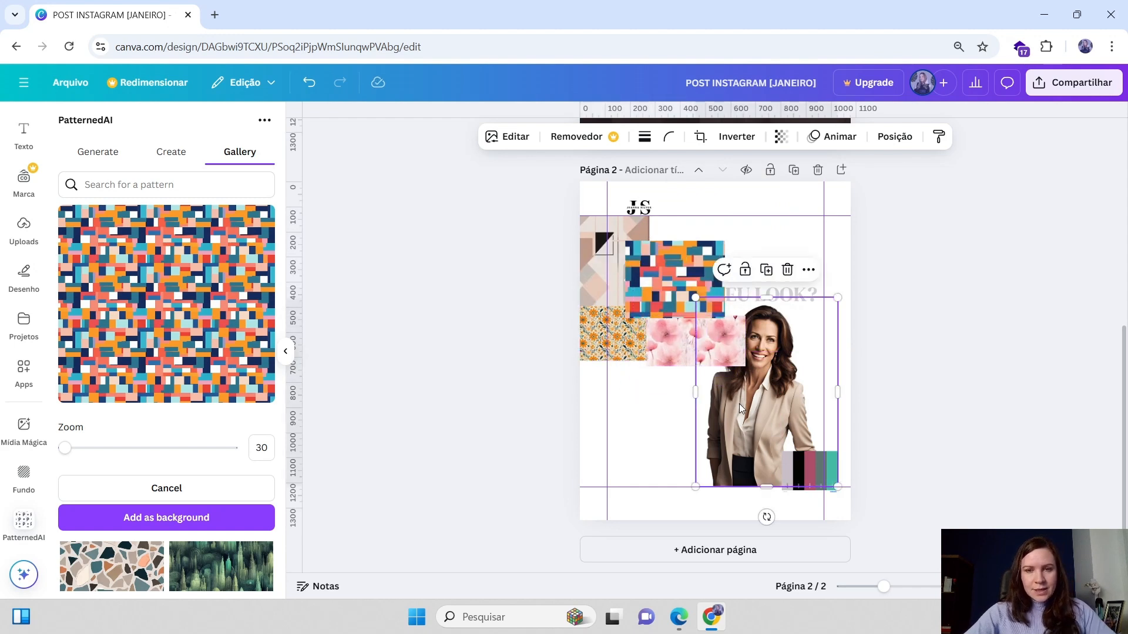
{"action": "key", "text": "ctrl+x"}
{"action": "key", "text": "ctrl+v"}
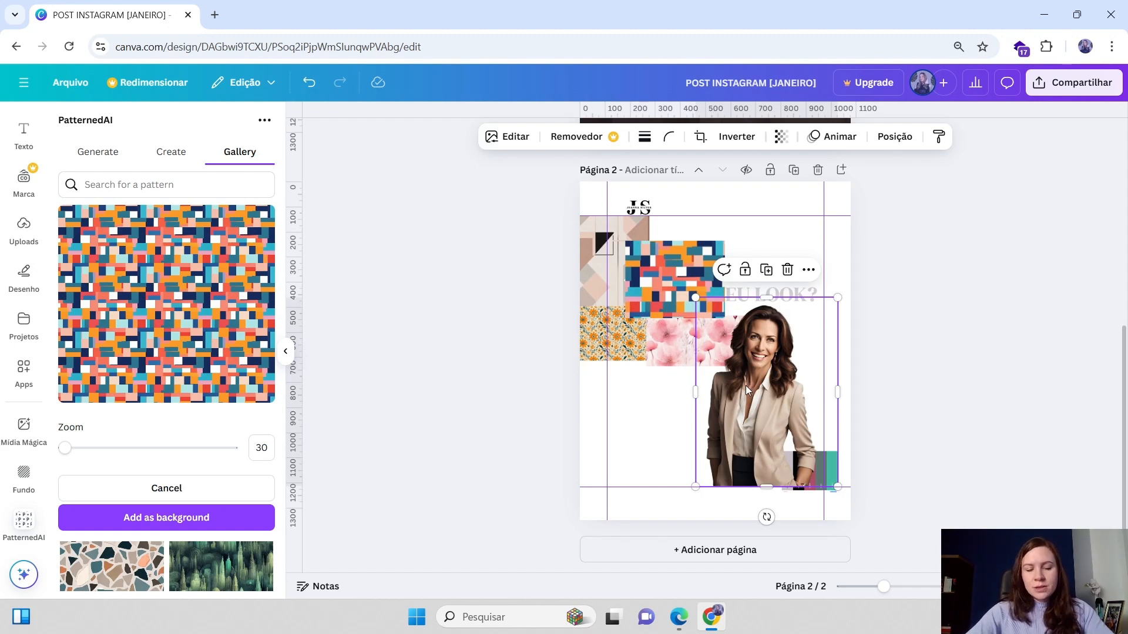
{"action": "left_click_drag", "start_coordinate": [755, 379], "coordinate": [741, 369]}
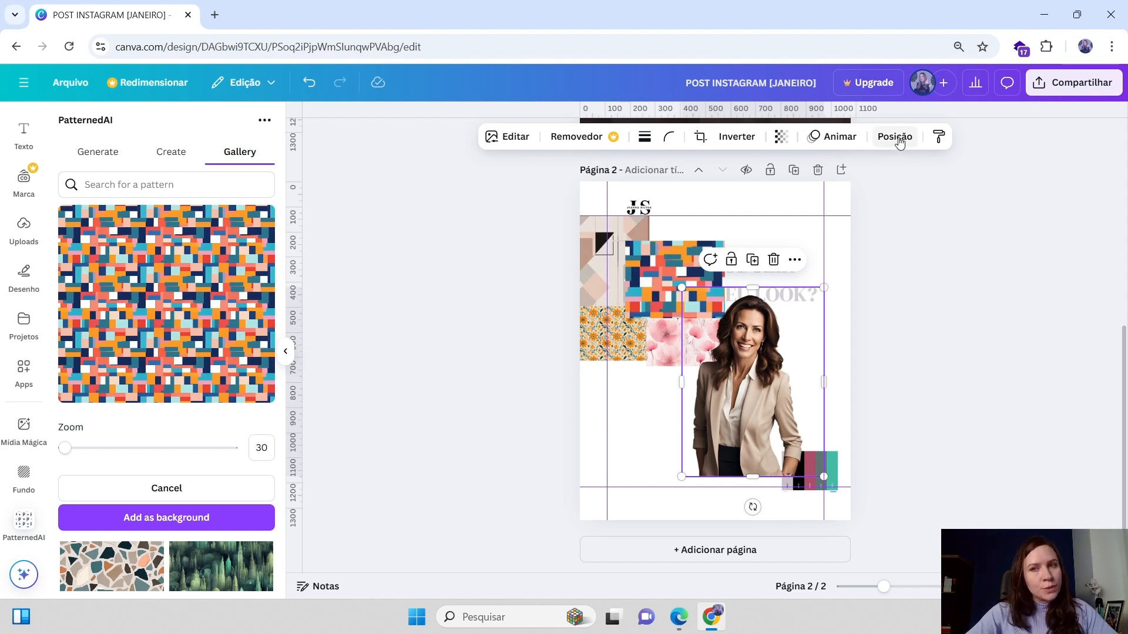
Browse the pattern gallery and add the green chevron pattern to page 2
{"action": "left_click", "coordinate": [171, 152]}
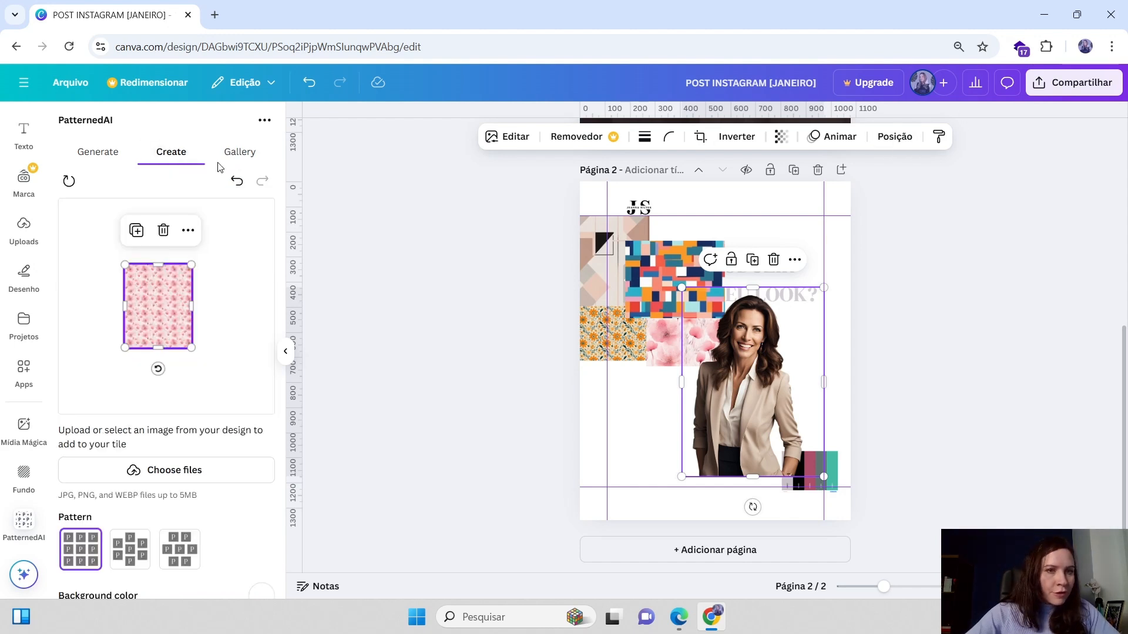
{"action": "left_click", "coordinate": [236, 154]}
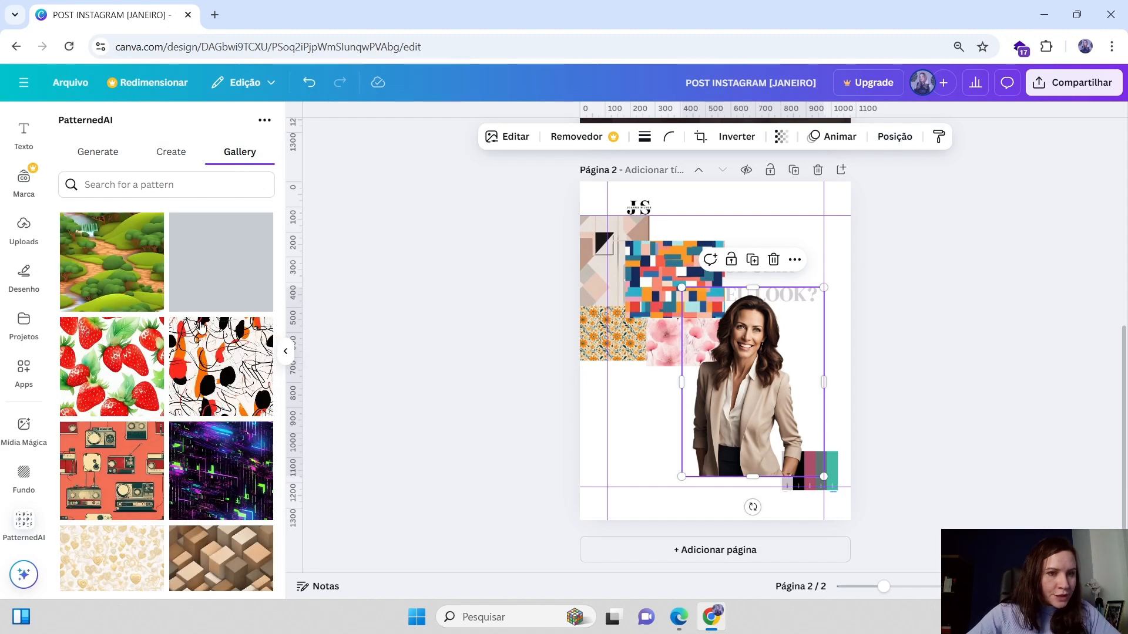
{"action": "scroll", "coordinate": [192, 335], "scroll_direction": "down", "scroll_amount": 3}
{"action": "scroll", "coordinate": [164, 346], "scroll_direction": "down", "scroll_amount": 10}
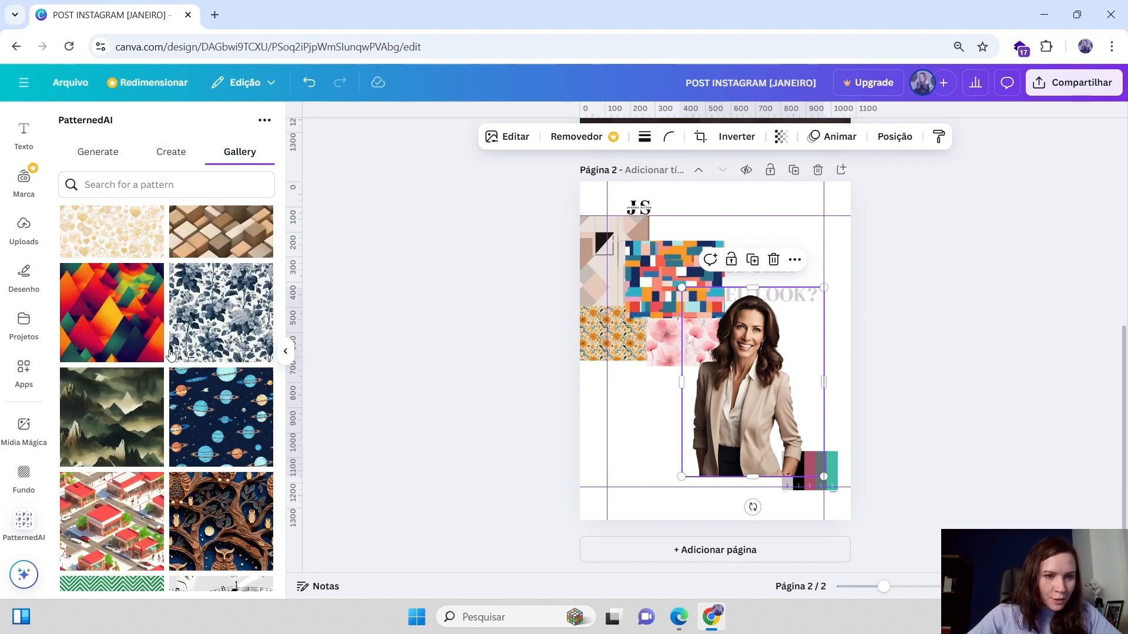
{"action": "scroll", "coordinate": [178, 367], "scroll_direction": "down", "scroll_amount": 3}
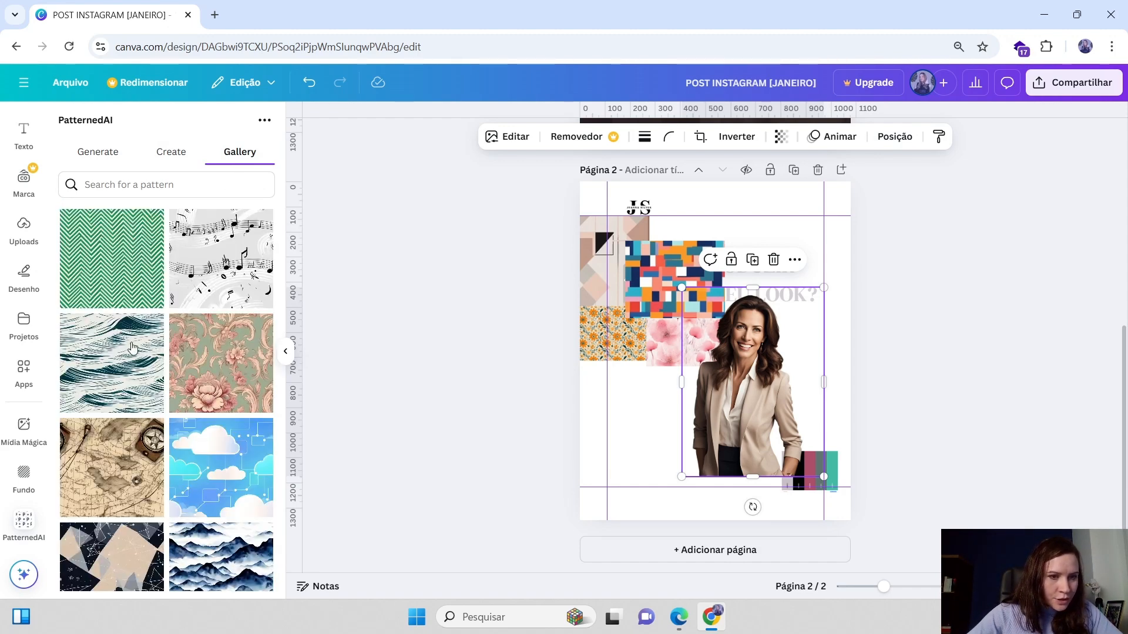
{"action": "scroll", "coordinate": [133, 348], "scroll_direction": "down", "scroll_amount": 1}
{"action": "scroll", "coordinate": [194, 376], "scroll_direction": "up", "scroll_amount": 2}
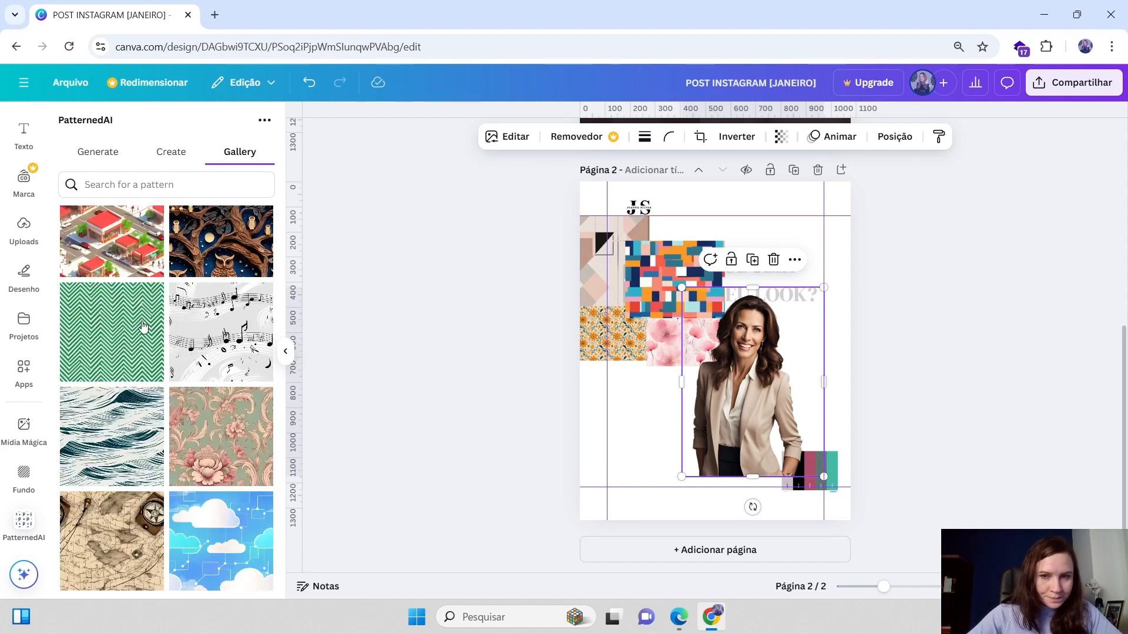
{"action": "left_click", "coordinate": [115, 329]}
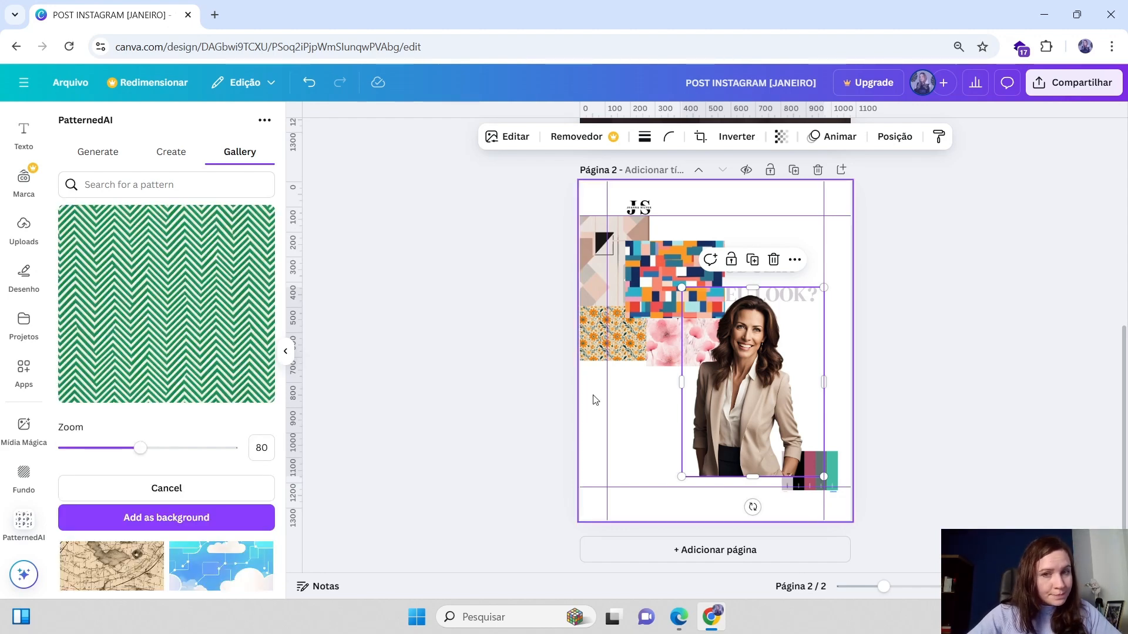
{"action": "left_click", "coordinate": [154, 518]}
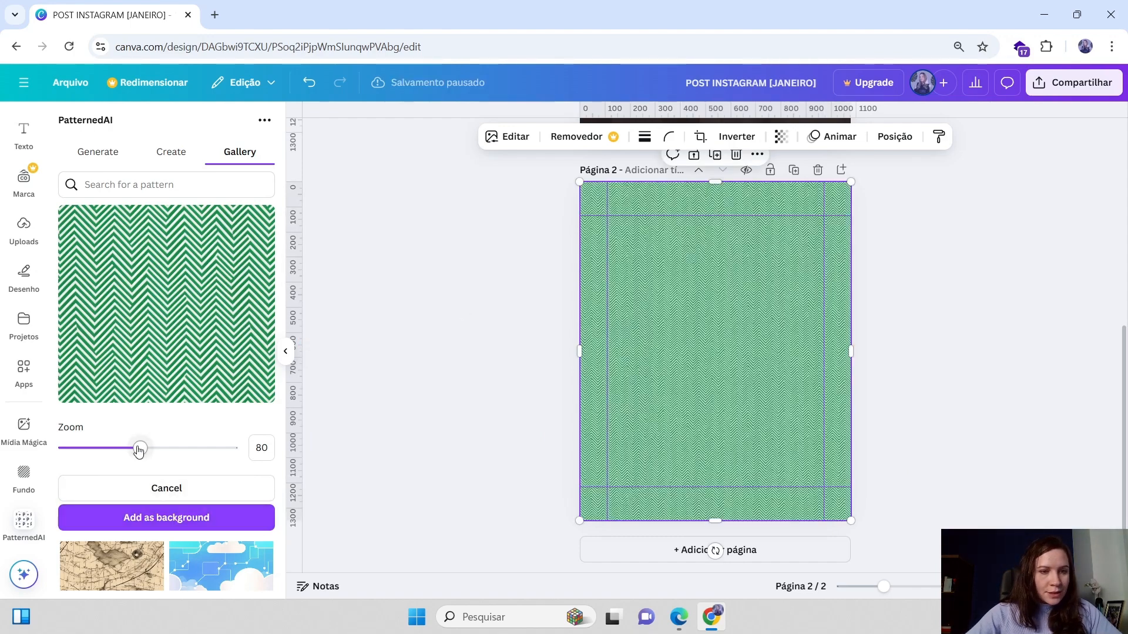
Set the green chevron pattern's zoom to 42, then shrink it into a small horizontal strip near the headline
{"action": "left_click_drag", "start_coordinate": [139, 448], "coordinate": [82, 448]}
{"action": "left_click", "coordinate": [155, 524]}
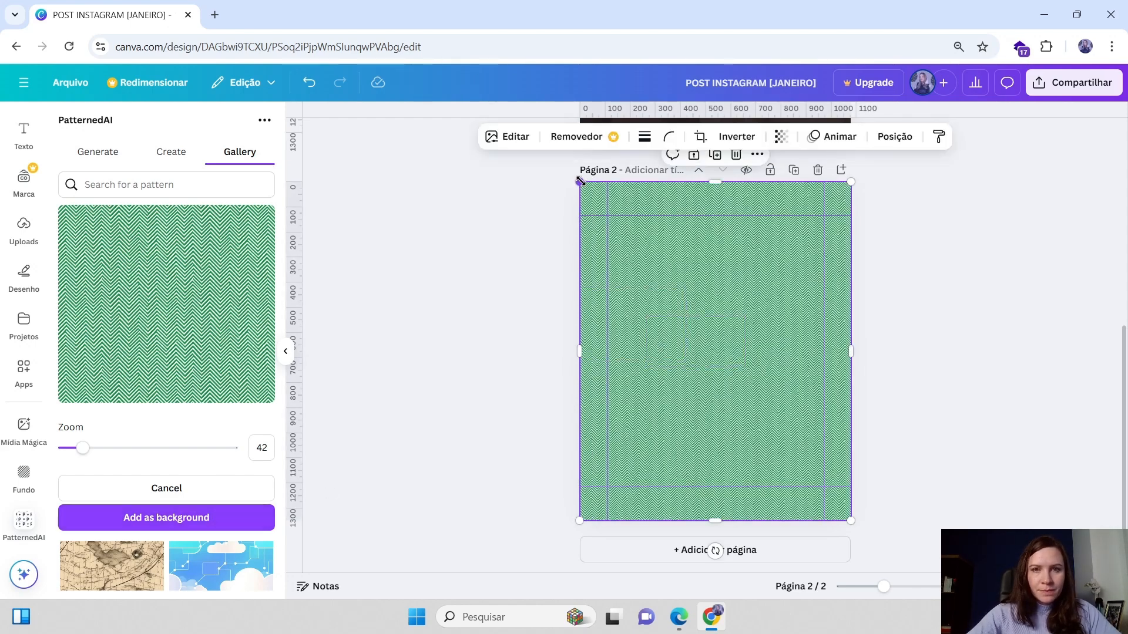
{"action": "left_click_drag", "start_coordinate": [580, 181], "coordinate": [741, 382]}
{"action": "left_click_drag", "start_coordinate": [772, 432], "coordinate": [667, 343]}
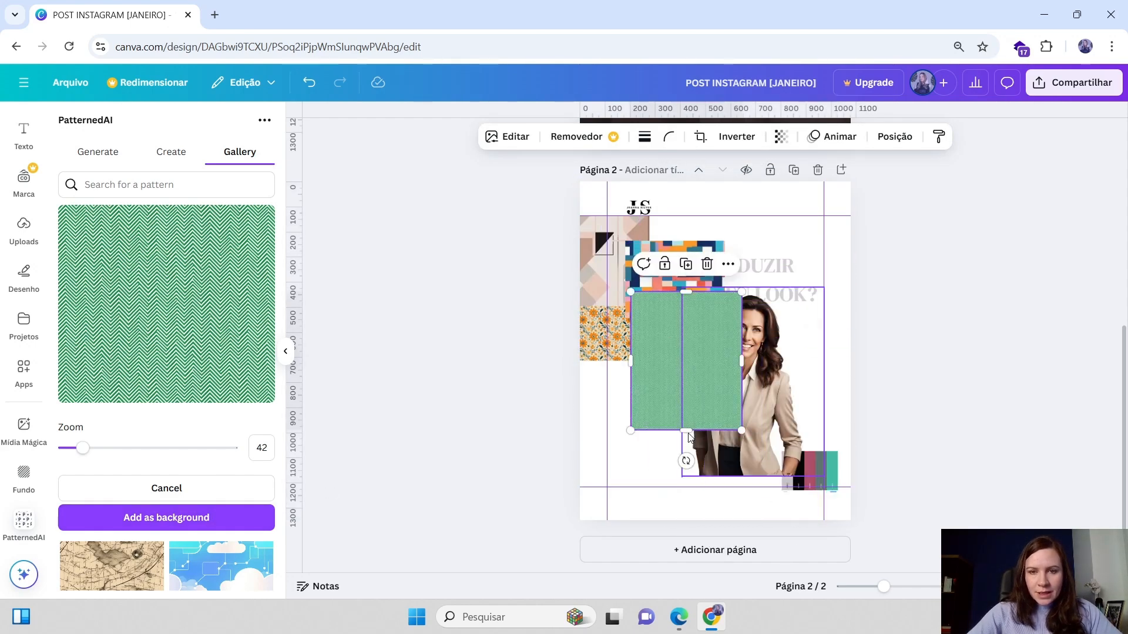
{"action": "left_click_drag", "start_coordinate": [689, 436], "coordinate": [753, 308]}
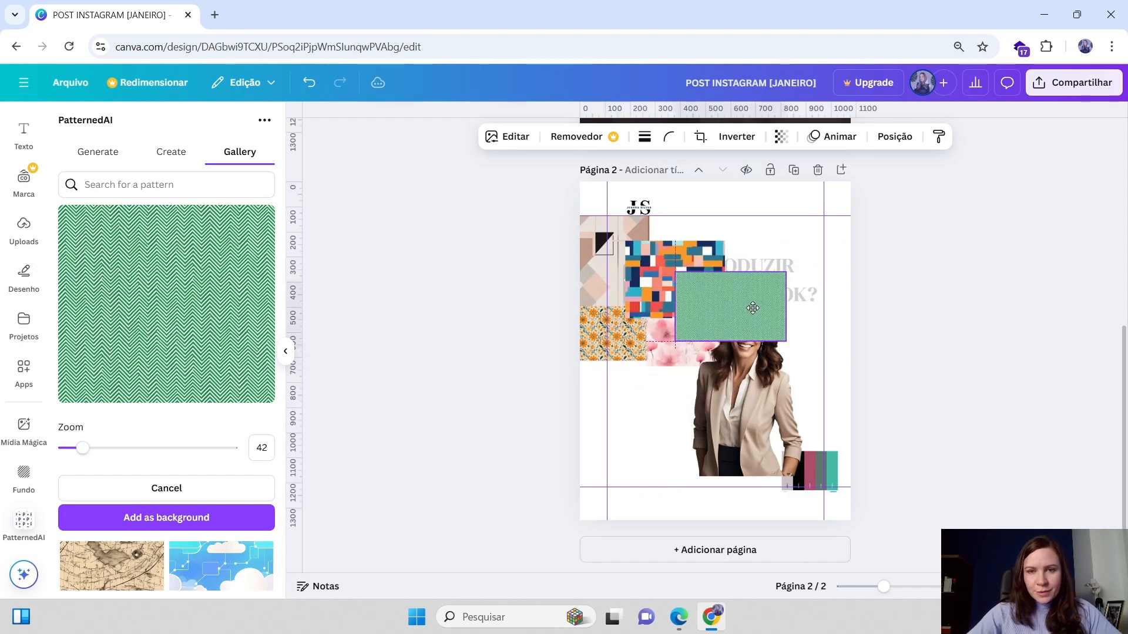
Move the green strip to the page's left edge and rearrange the pattern blocks and cutout photo into the collage
{"action": "left_click", "coordinate": [609, 348]}
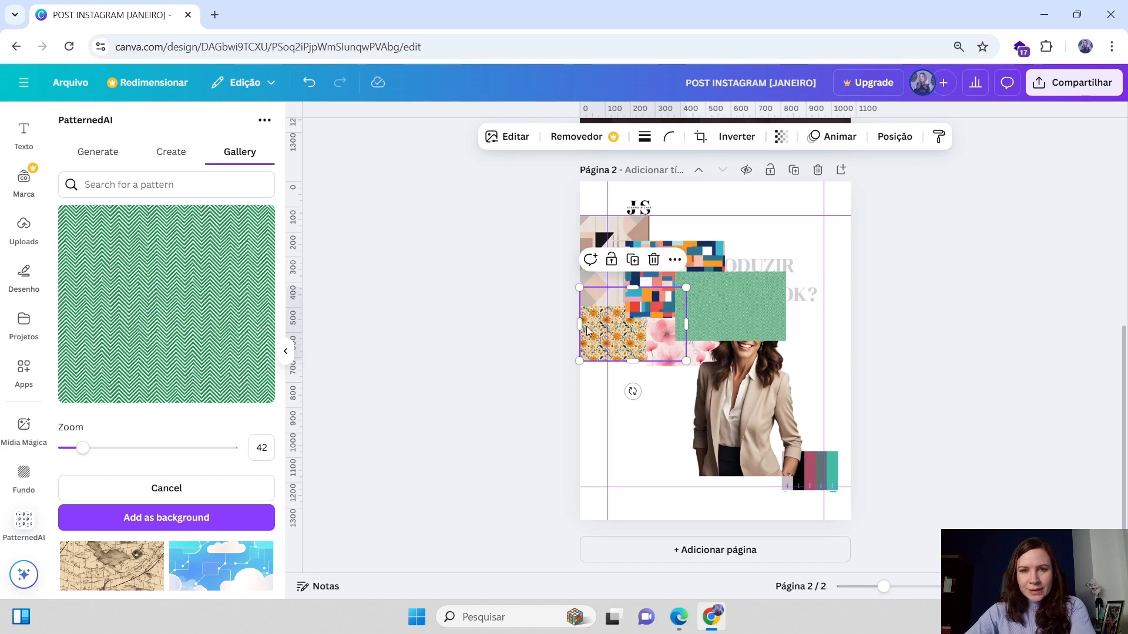
{"action": "left_click_drag", "start_coordinate": [720, 323], "coordinate": [630, 336]}
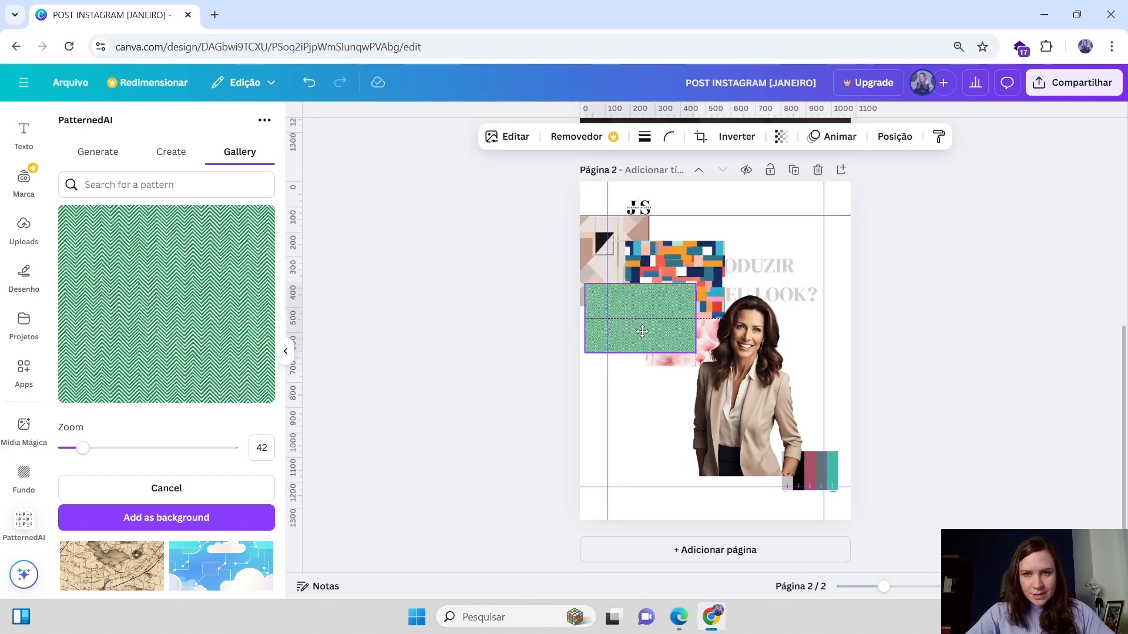
{"action": "left_click_drag", "start_coordinate": [711, 262], "coordinate": [692, 280]}
{"action": "left_click_drag", "start_coordinate": [587, 251], "coordinate": [756, 302]}
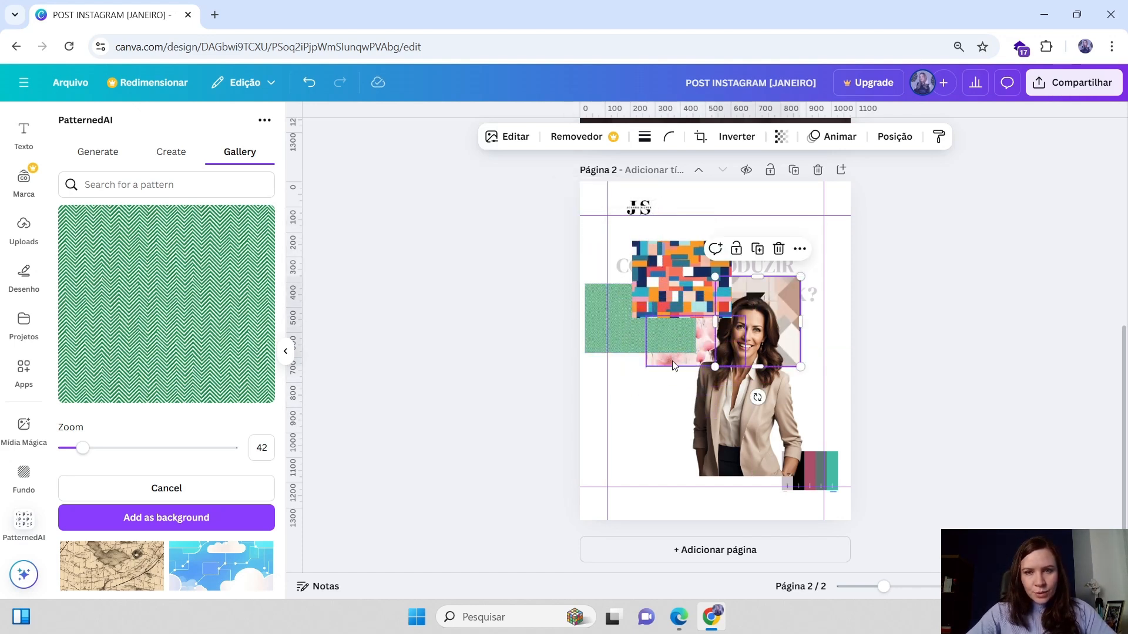
{"action": "mouse_move", "coordinate": [672, 361]}
{"action": "left_mouse_down"}
{"action": "mouse_move", "coordinate": [642, 390]}
{"action": "mouse_move", "coordinate": [680, 344]}
{"action": "mouse_move", "coordinate": [678, 364]}
{"action": "left_mouse_up"}
{"action": "left_click", "coordinate": [778, 283]}
{"action": "left_click_drag", "start_coordinate": [778, 308], "coordinate": [745, 303]}
{"action": "left_click_drag", "start_coordinate": [766, 394], "coordinate": [781, 390]}
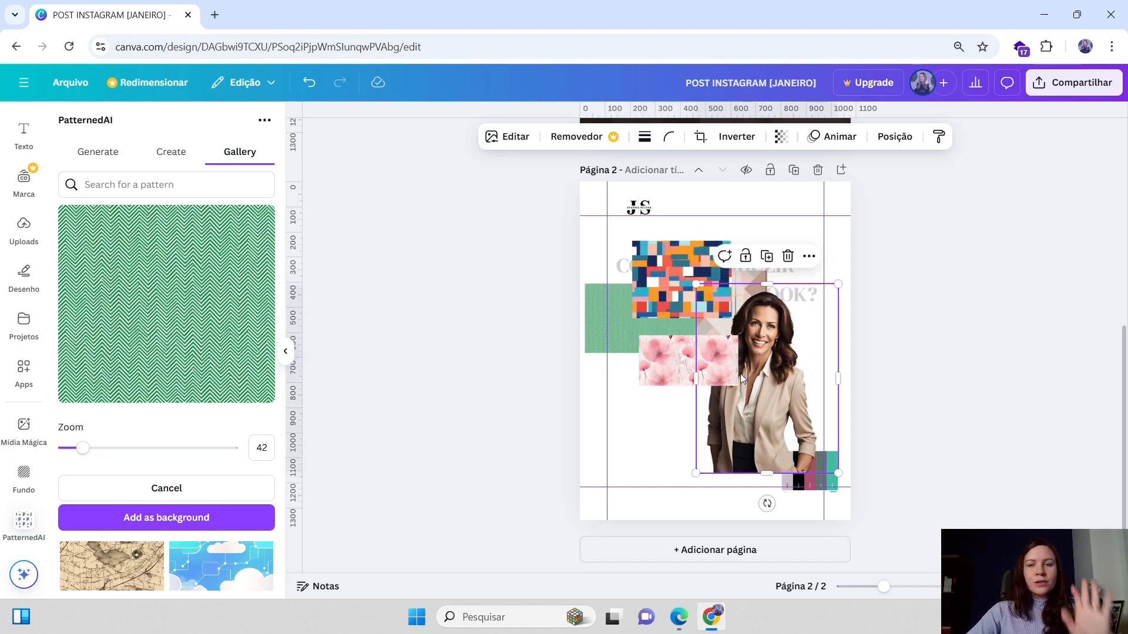
{"action": "left_click", "coordinate": [665, 286]}
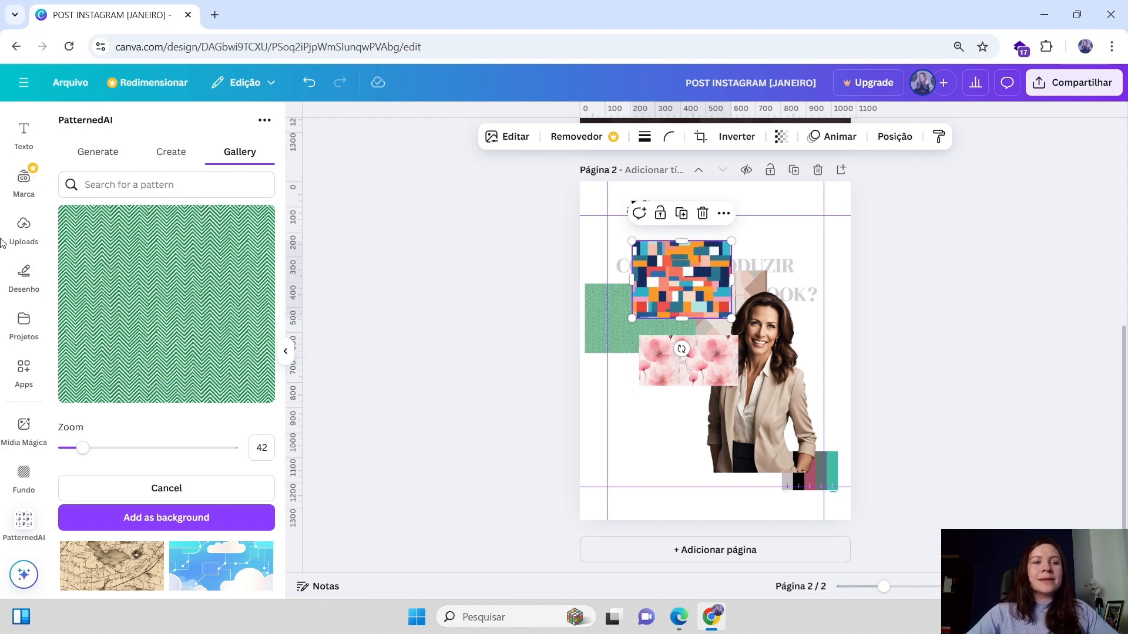
Browse the design styles and font combinations in the Design panel
{"action": "scroll", "coordinate": [24, 176], "scroll_direction": "up", "scroll_amount": 2}
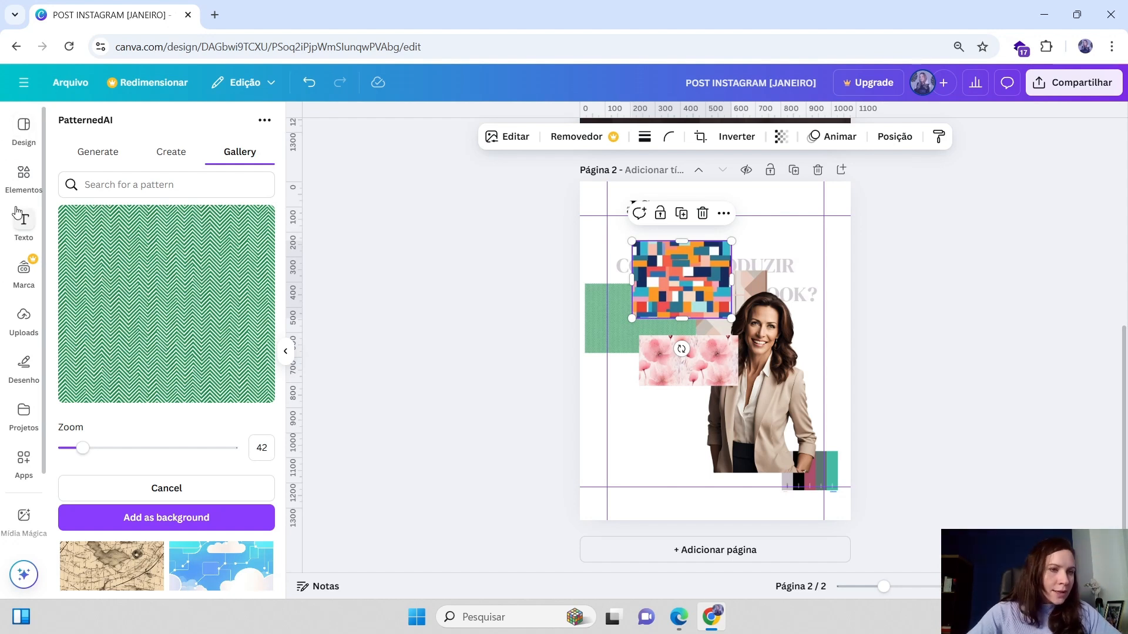
{"action": "left_click", "coordinate": [24, 127]}
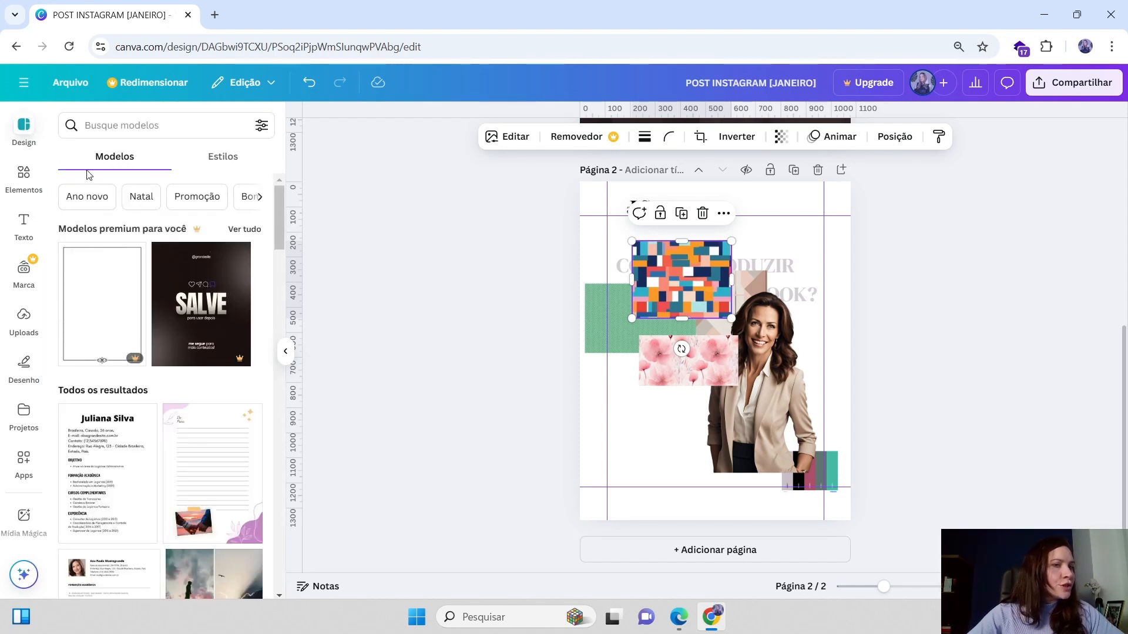
{"action": "left_click", "coordinate": [222, 158]}
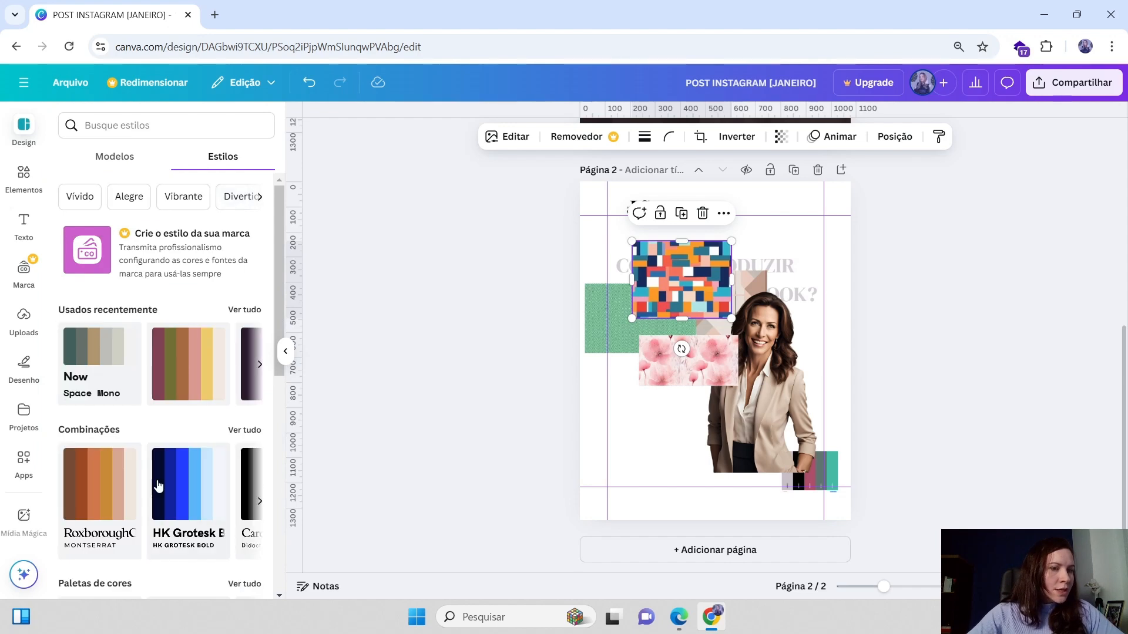
{"action": "scroll", "coordinate": [199, 408], "scroll_direction": "down", "scroll_amount": 4}
{"action": "scroll", "coordinate": [188, 411], "scroll_direction": "down", "scroll_amount": 5}
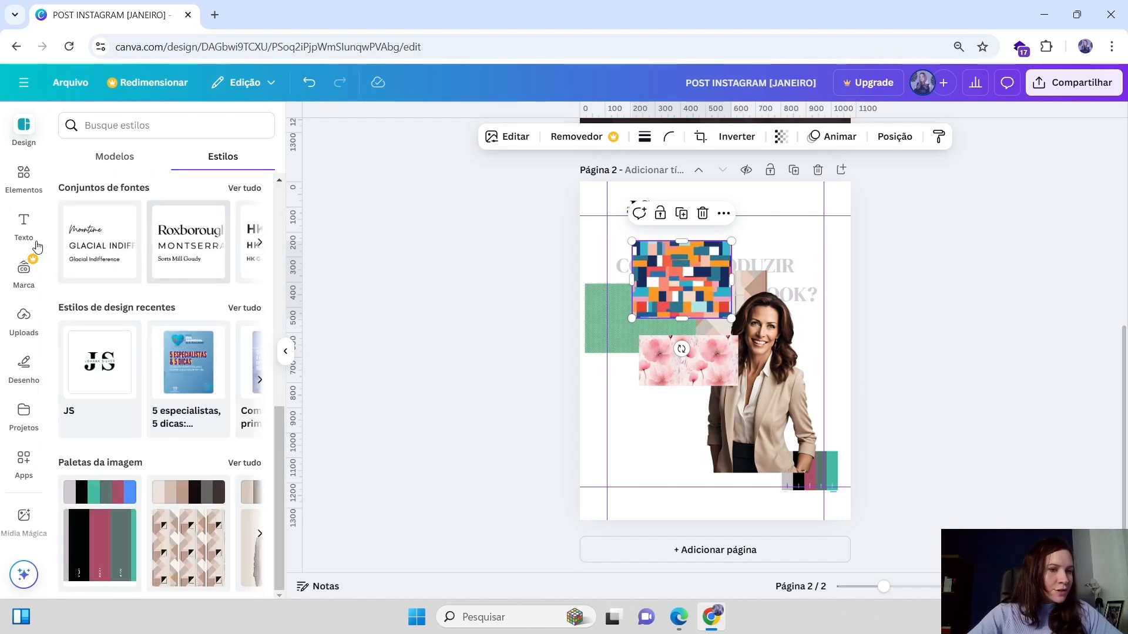
{"action": "scroll", "coordinate": [118, 265], "scroll_direction": "up", "scroll_amount": 5}
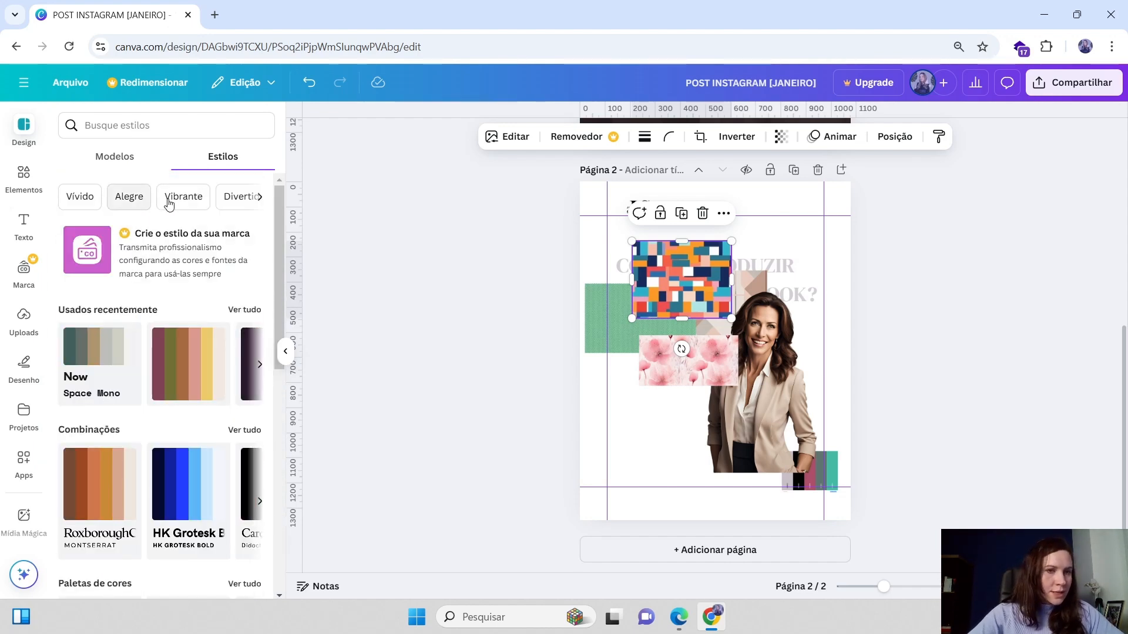
{"action": "left_click", "coordinate": [118, 159]}
Search templates for imagem pessoal and scroll through the results
{"action": "left_click", "coordinate": [153, 127]}
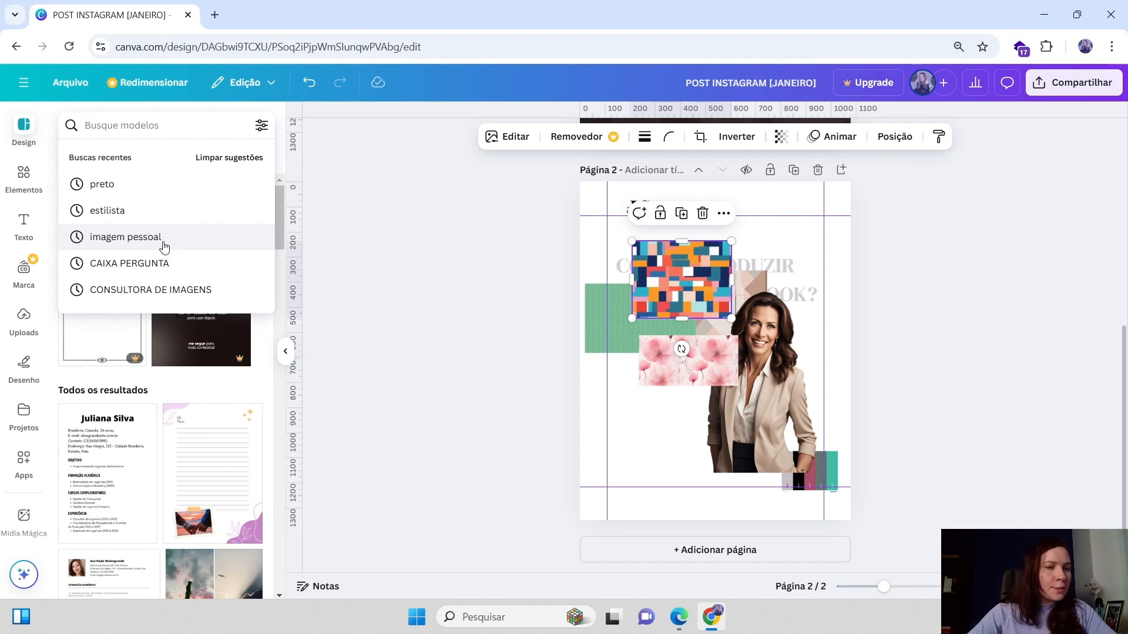
{"action": "left_click", "coordinate": [125, 238]}
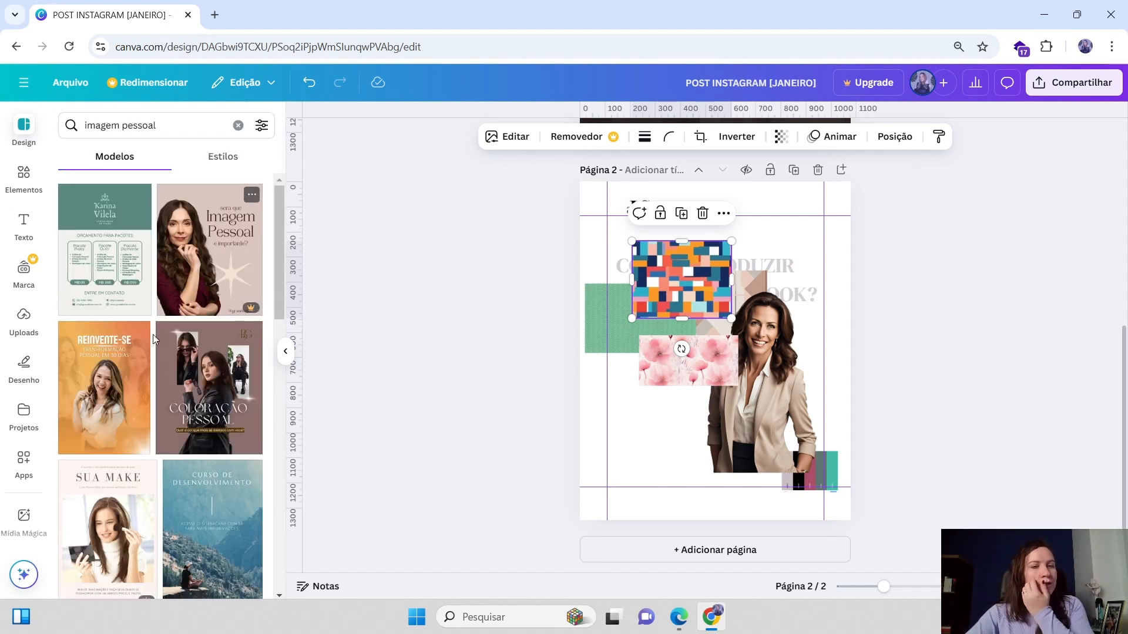
{"action": "scroll", "coordinate": [148, 360], "scroll_direction": "down", "scroll_amount": 5}
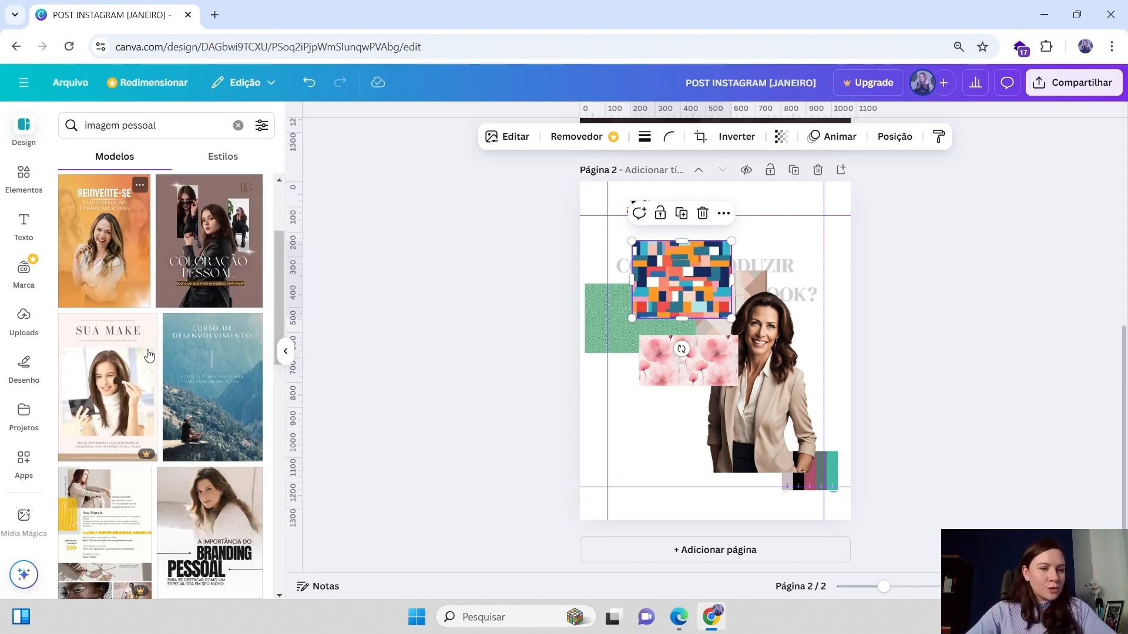
{"action": "scroll", "coordinate": [148, 355], "scroll_direction": "down", "scroll_amount": 8}
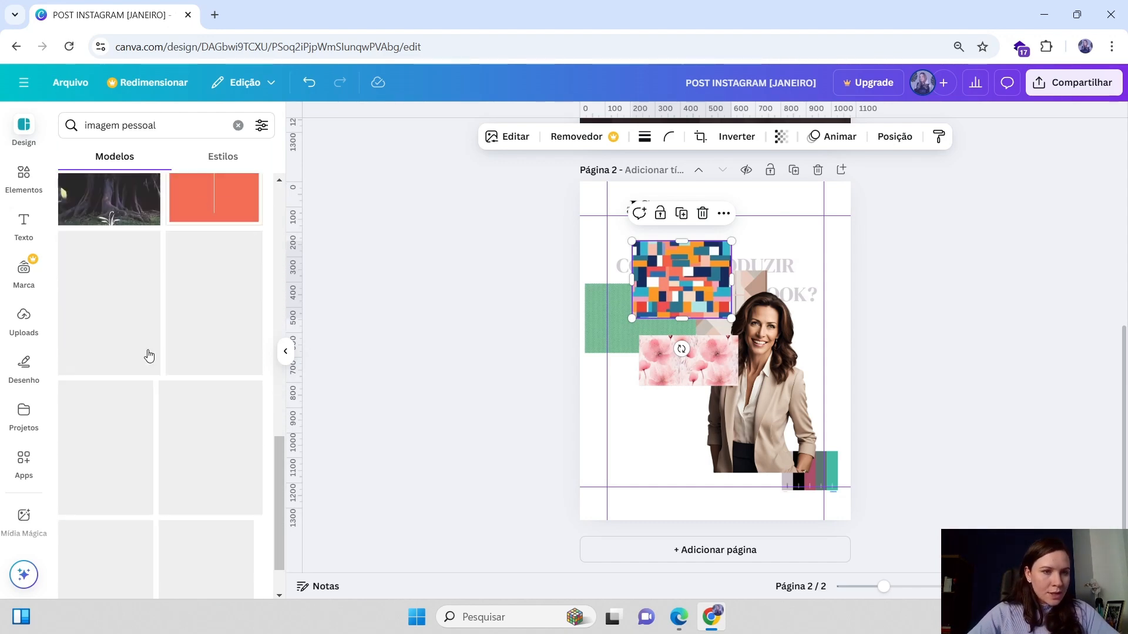
{"action": "scroll", "coordinate": [202, 275], "scroll_direction": "down", "scroll_amount": 6}
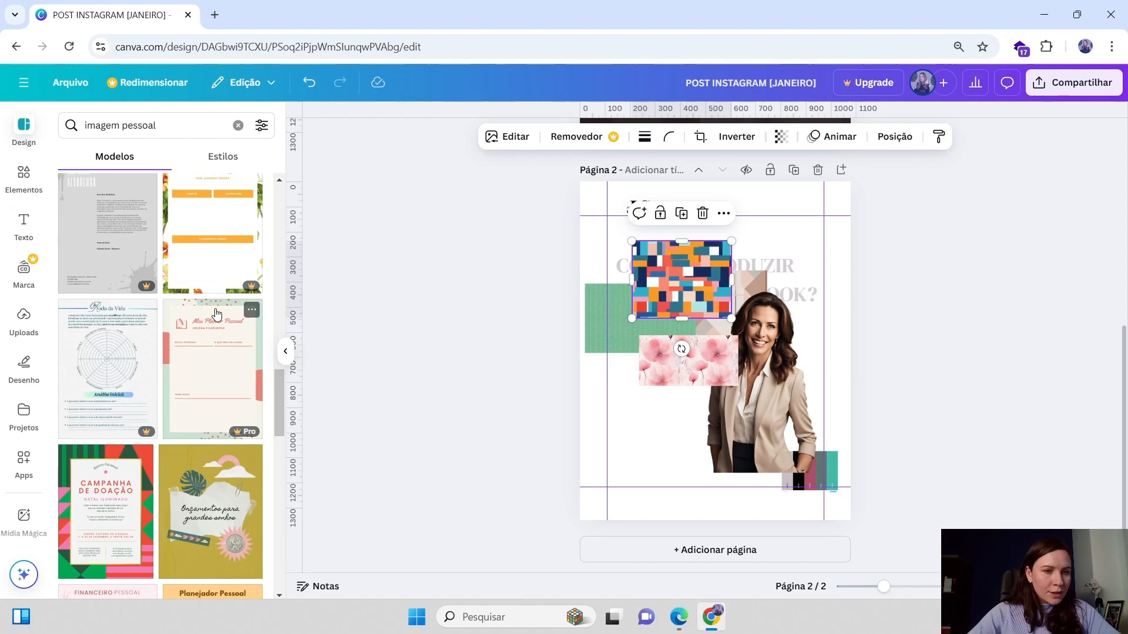
{"action": "scroll", "coordinate": [212, 369], "scroll_direction": "down", "scroll_amount": 3}
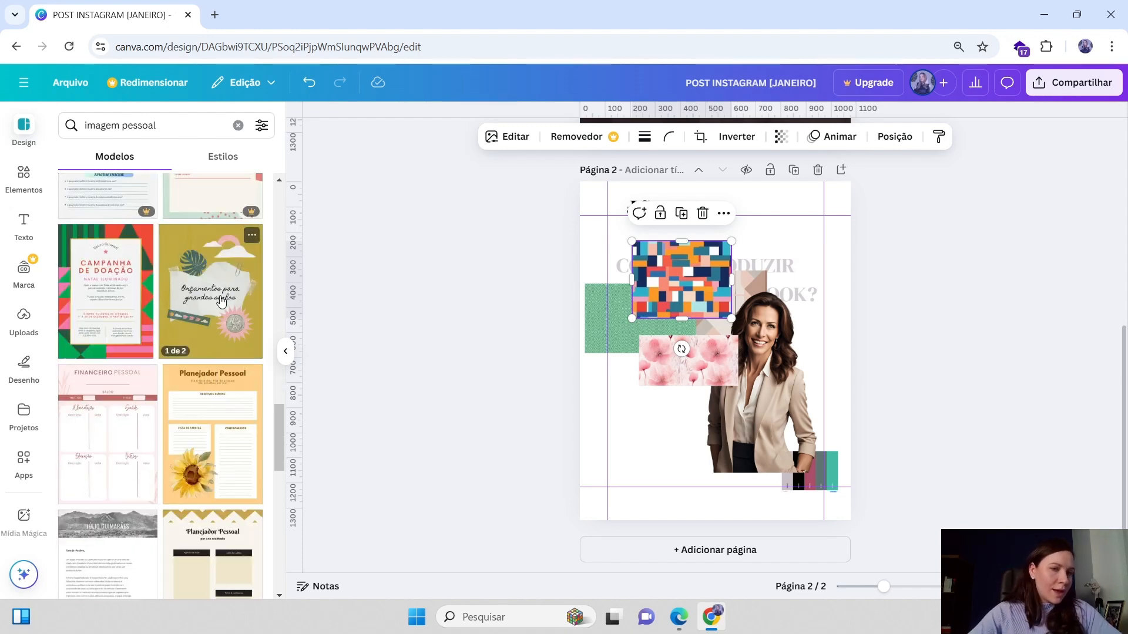
{"action": "scroll", "coordinate": [215, 286], "scroll_direction": "down", "scroll_amount": 2}
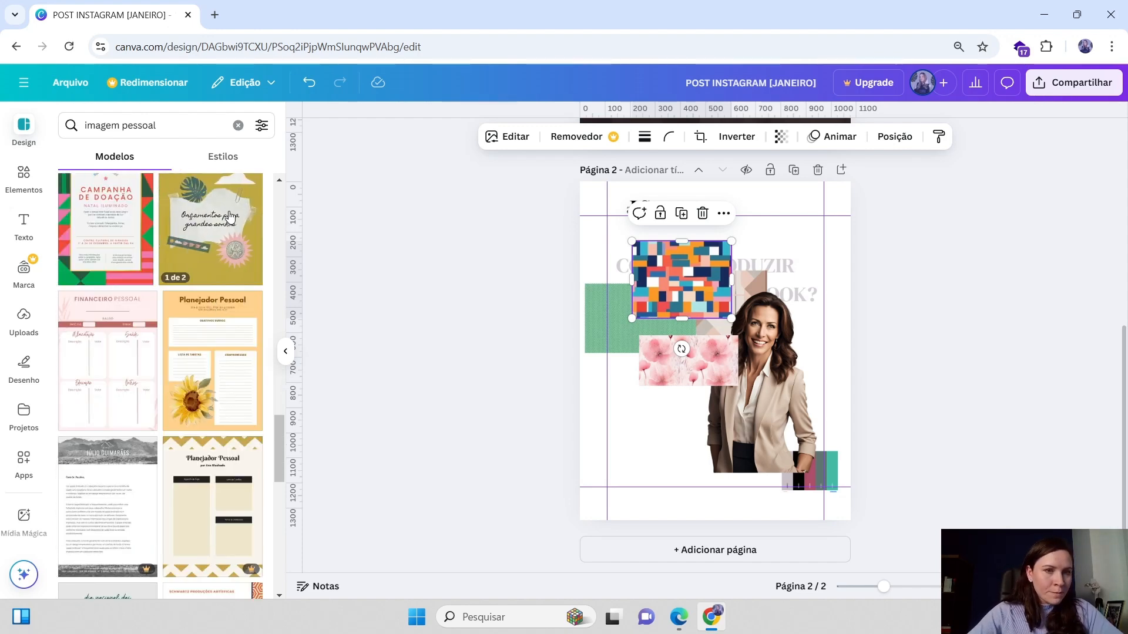
{"action": "scroll", "coordinate": [225, 238], "scroll_direction": "down", "scroll_amount": 2}
{"action": "scroll", "coordinate": [220, 244], "scroll_direction": "down", "scroll_amount": 2}
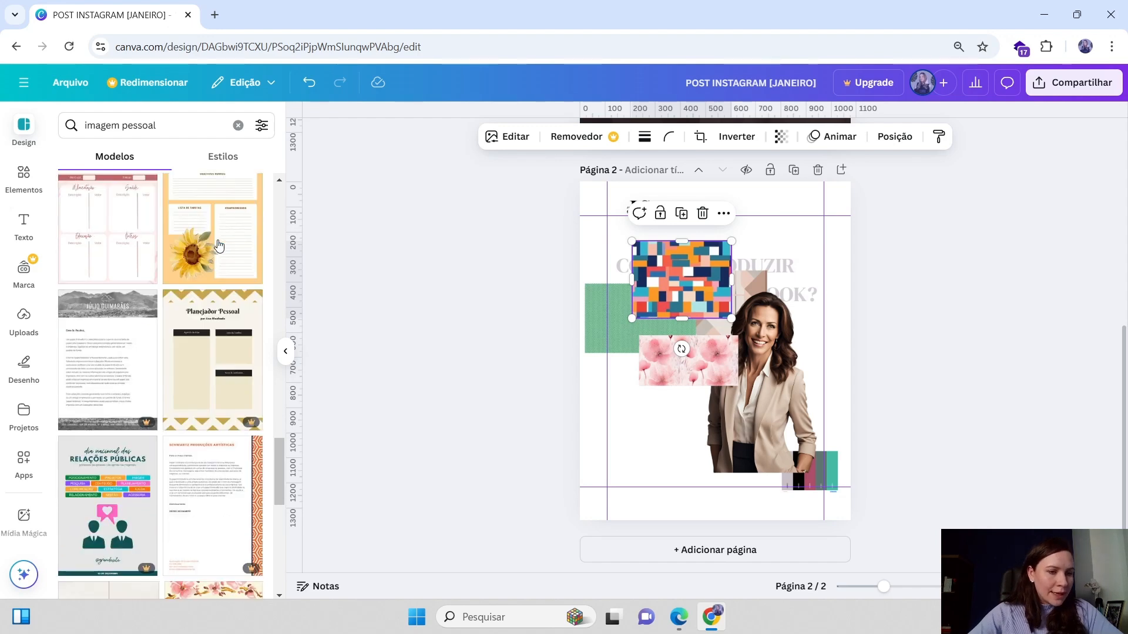
{"action": "scroll", "coordinate": [221, 245], "scroll_direction": "up", "scroll_amount": 2}
{"action": "scroll", "coordinate": [204, 262], "scroll_direction": "up", "scroll_amount": 3}
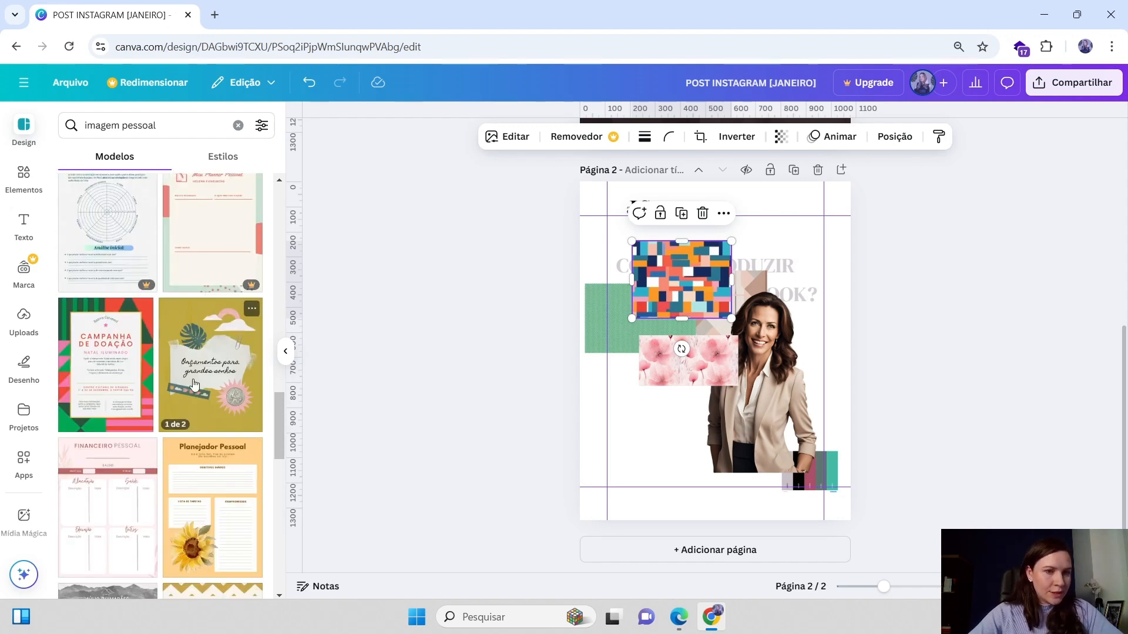
{"action": "scroll", "coordinate": [219, 412], "scroll_direction": "up", "scroll_amount": 4}
Search templates for colagens and scroll through the results
{"action": "left_click", "coordinate": [78, 125]}
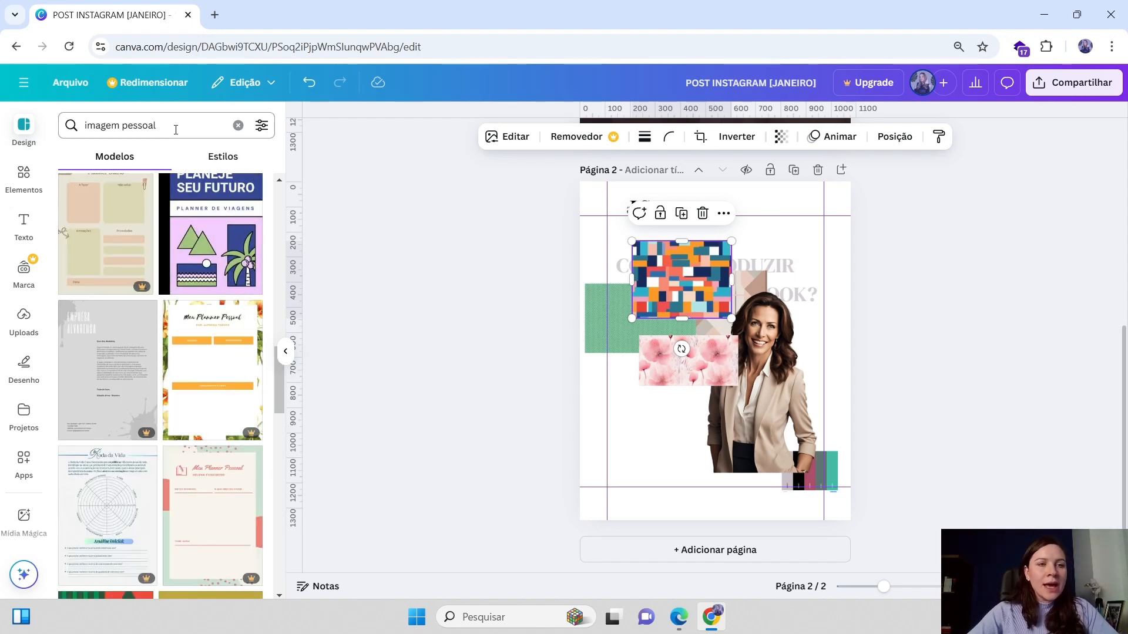
{"action": "key", "text": "BackSpace"}
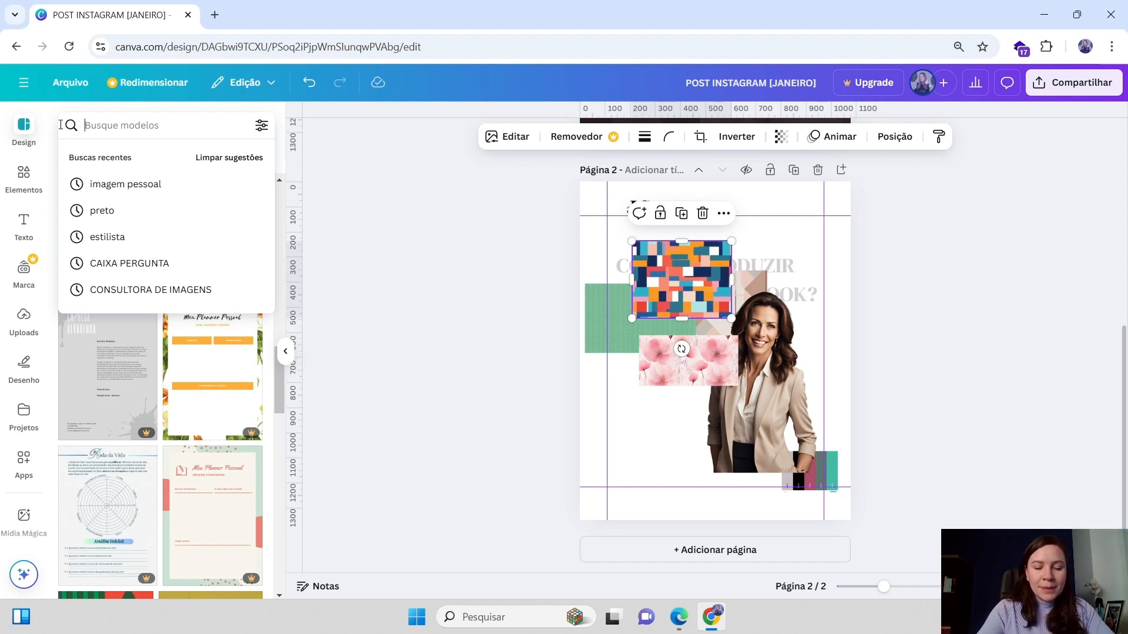
{"action": "type", "text": "c"}
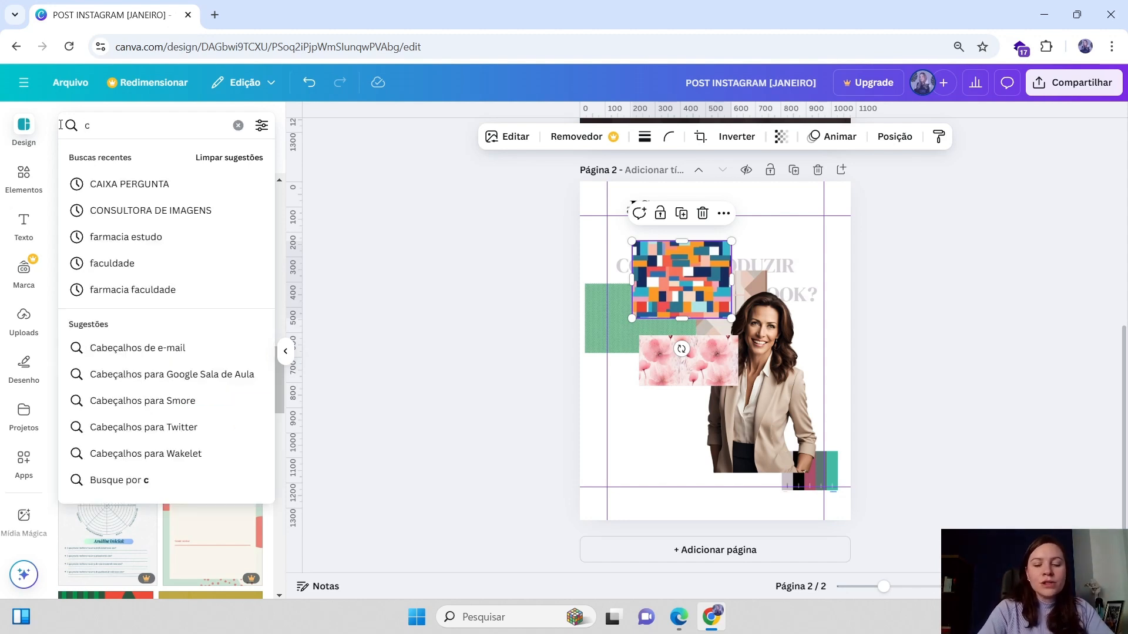
{"action": "type", "text": "olagens"}
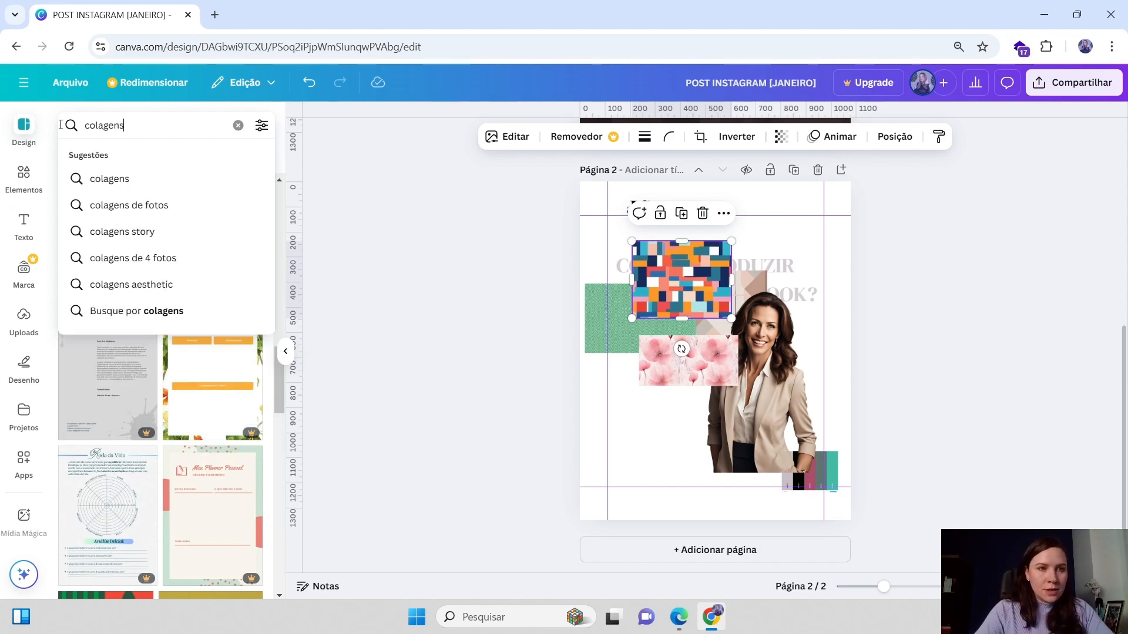
{"action": "key", "text": "Return"}
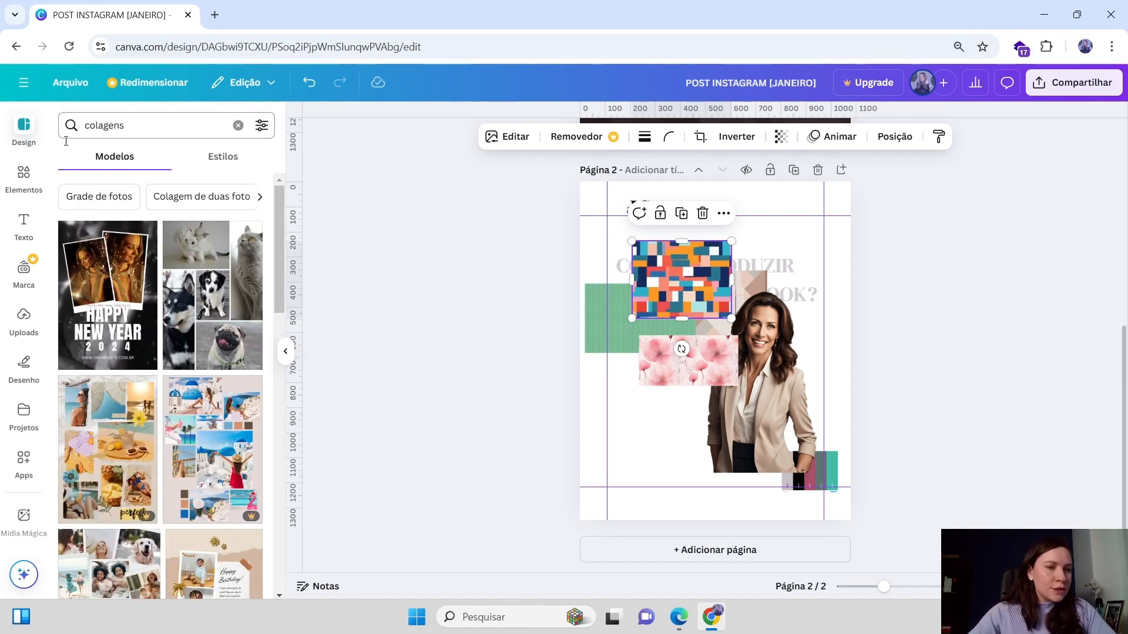
{"action": "scroll", "coordinate": [141, 235], "scroll_direction": "down", "scroll_amount": 3}
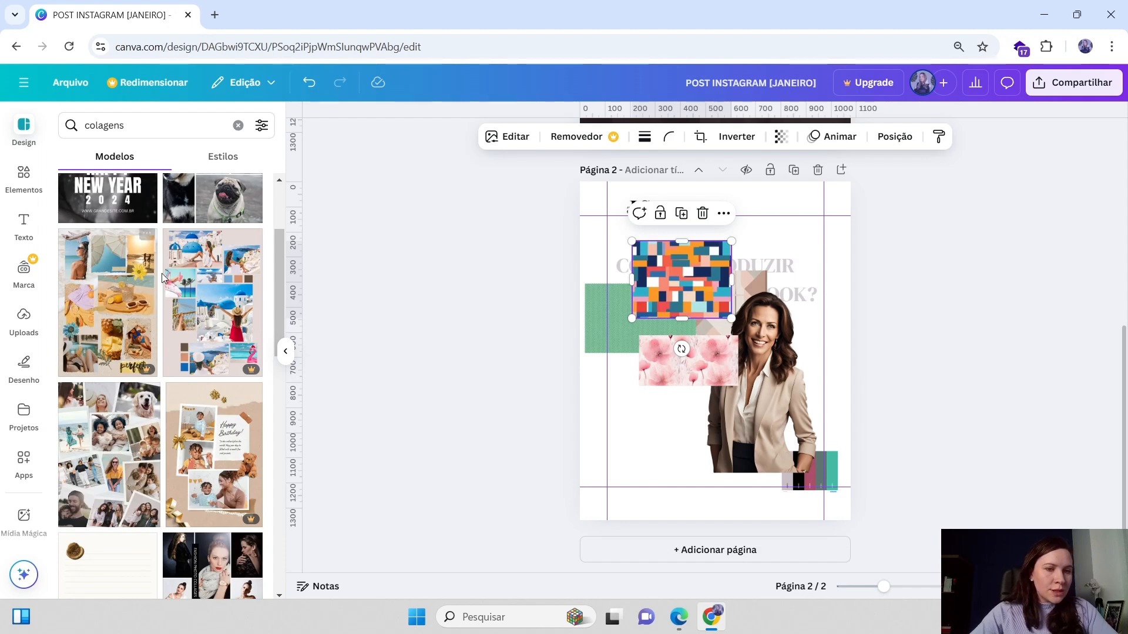
{"action": "scroll", "coordinate": [161, 273], "scroll_direction": "down", "scroll_amount": 3}
{"action": "scroll", "coordinate": [236, 300], "scroll_direction": "down", "scroll_amount": 5}
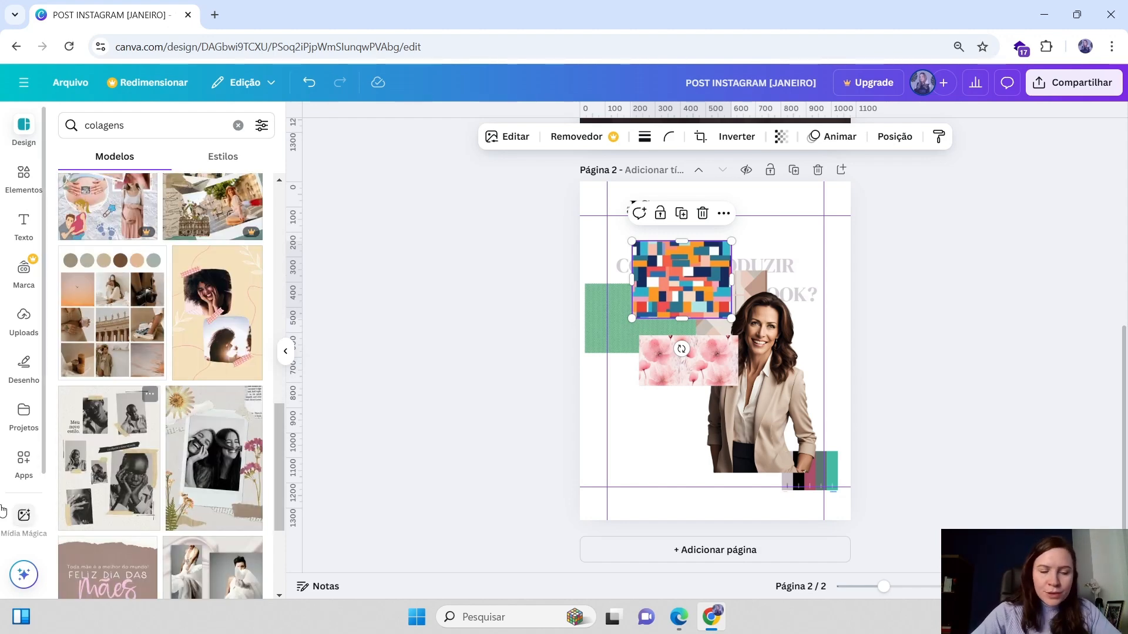
{"action": "scroll", "coordinate": [220, 440], "scroll_direction": "down", "scroll_amount": 2}
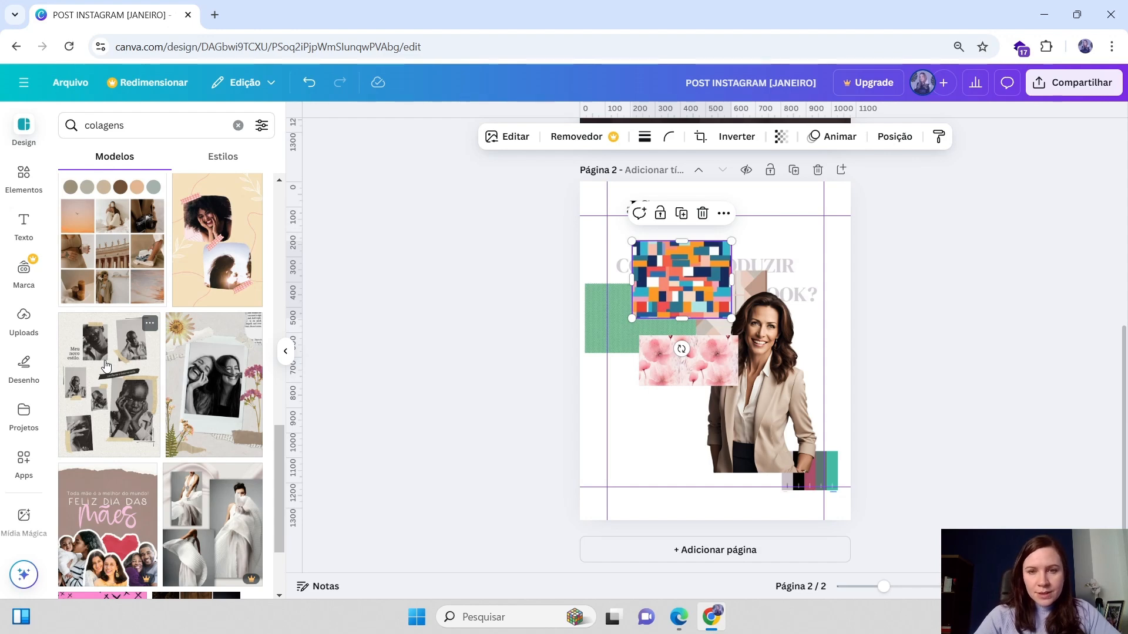
{"action": "scroll", "coordinate": [228, 340], "scroll_direction": "down", "scroll_amount": 5}
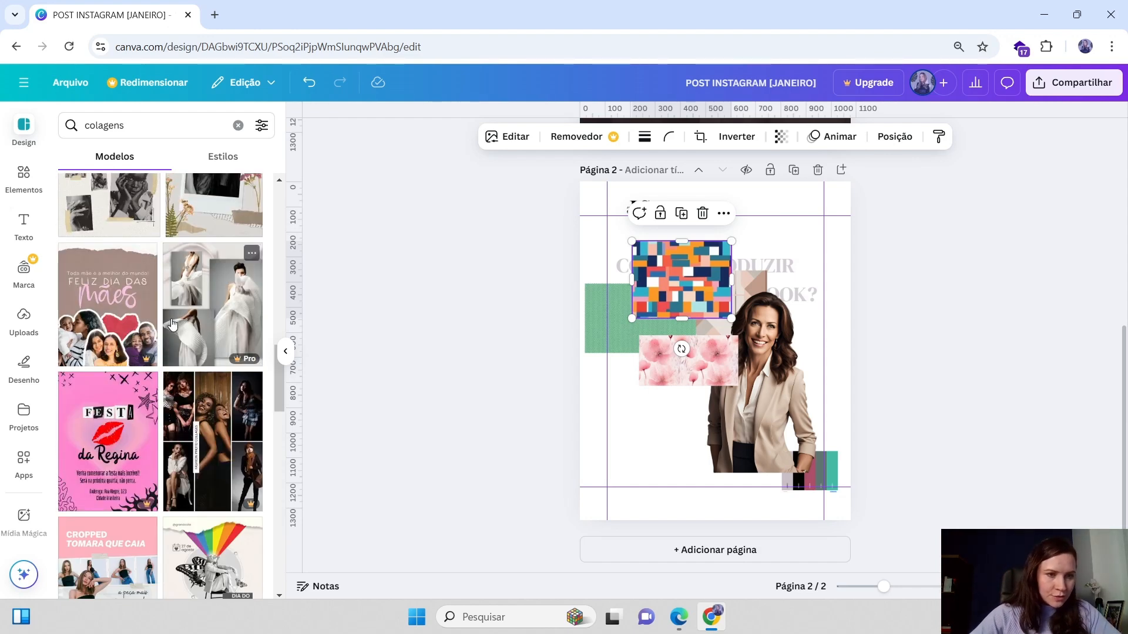
{"action": "scroll", "coordinate": [180, 266], "scroll_direction": "down", "scroll_amount": 10}
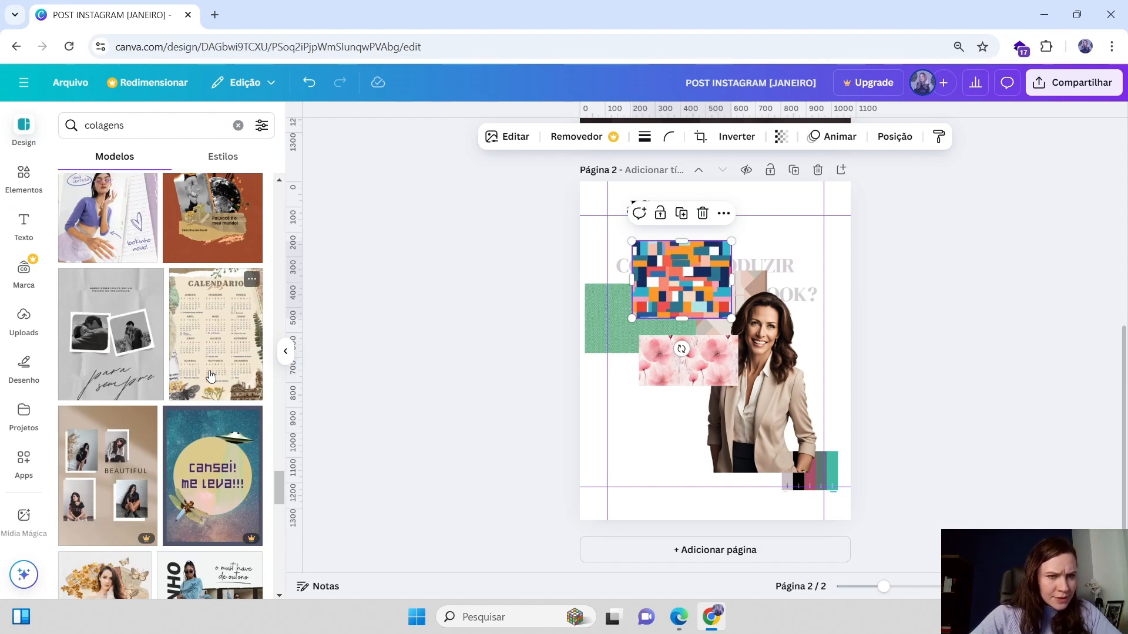
{"action": "scroll", "coordinate": [212, 376], "scroll_direction": "down", "scroll_amount": 1}
{"action": "scroll", "coordinate": [147, 364], "scroll_direction": "up", "scroll_amount": 3}
{"action": "scroll", "coordinate": [79, 355], "scroll_direction": "down", "scroll_amount": 1}
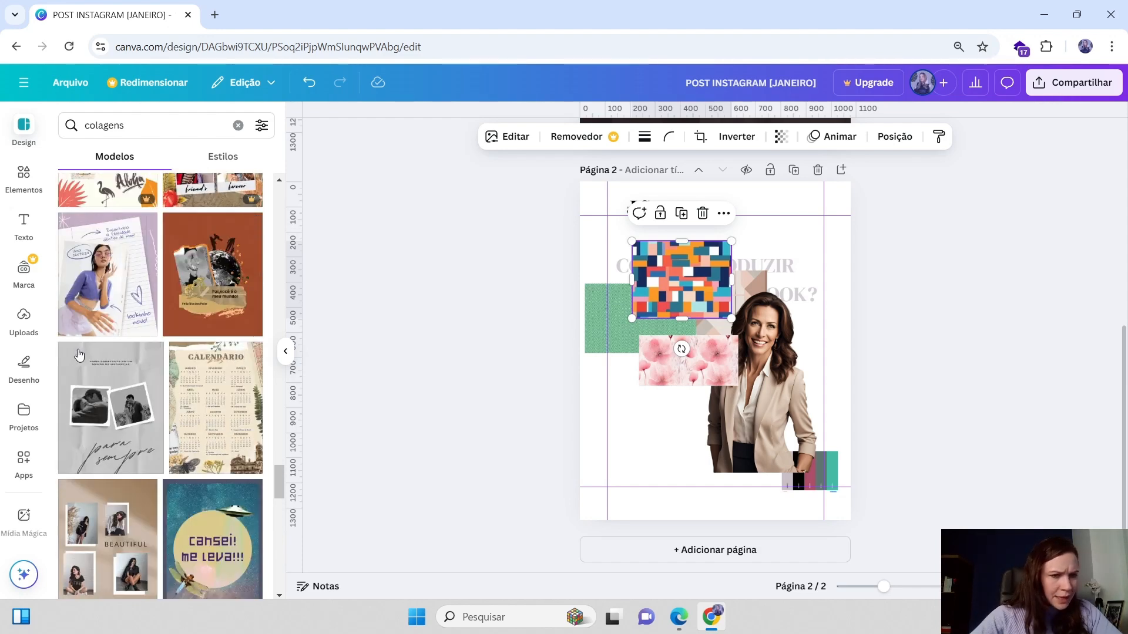
{"action": "scroll", "coordinate": [94, 371], "scroll_direction": "down", "scroll_amount": 3}
{"action": "scroll", "coordinate": [125, 389], "scroll_direction": "down", "scroll_amount": 3}
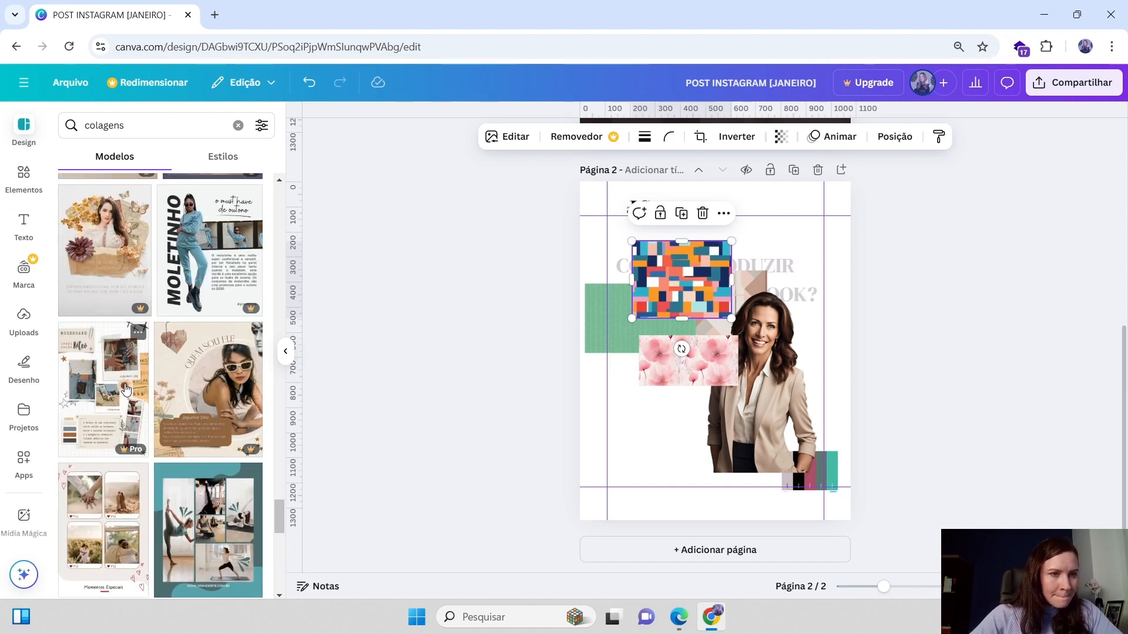
{"action": "scroll", "coordinate": [175, 403], "scroll_direction": "down", "scroll_amount": 2}
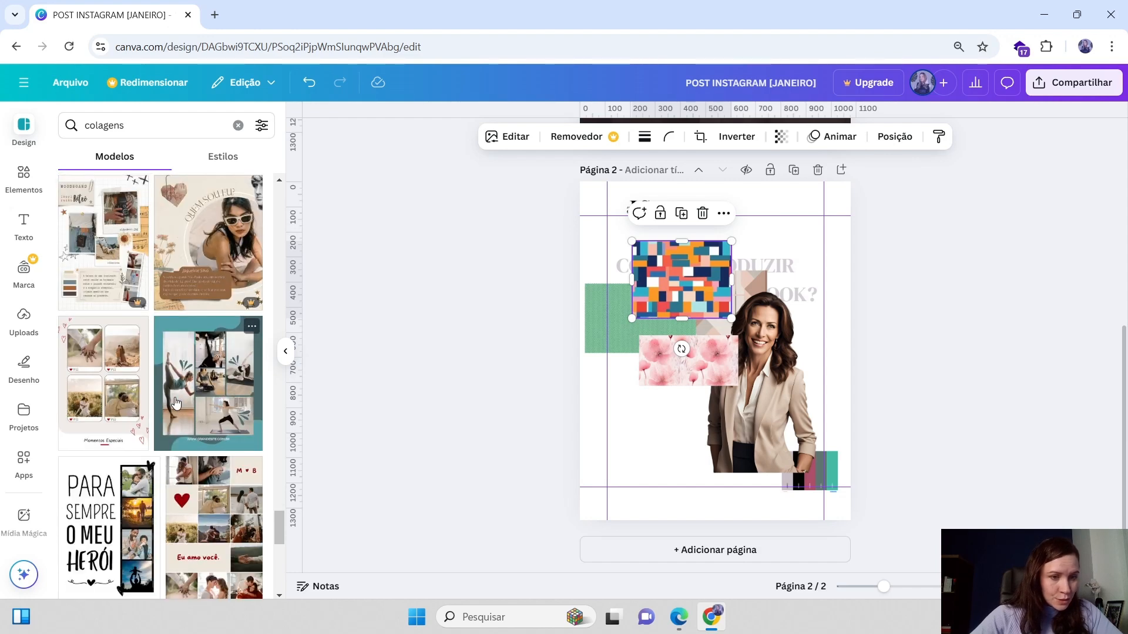
{"action": "scroll", "coordinate": [177, 352], "scroll_direction": "down", "scroll_amount": 2}
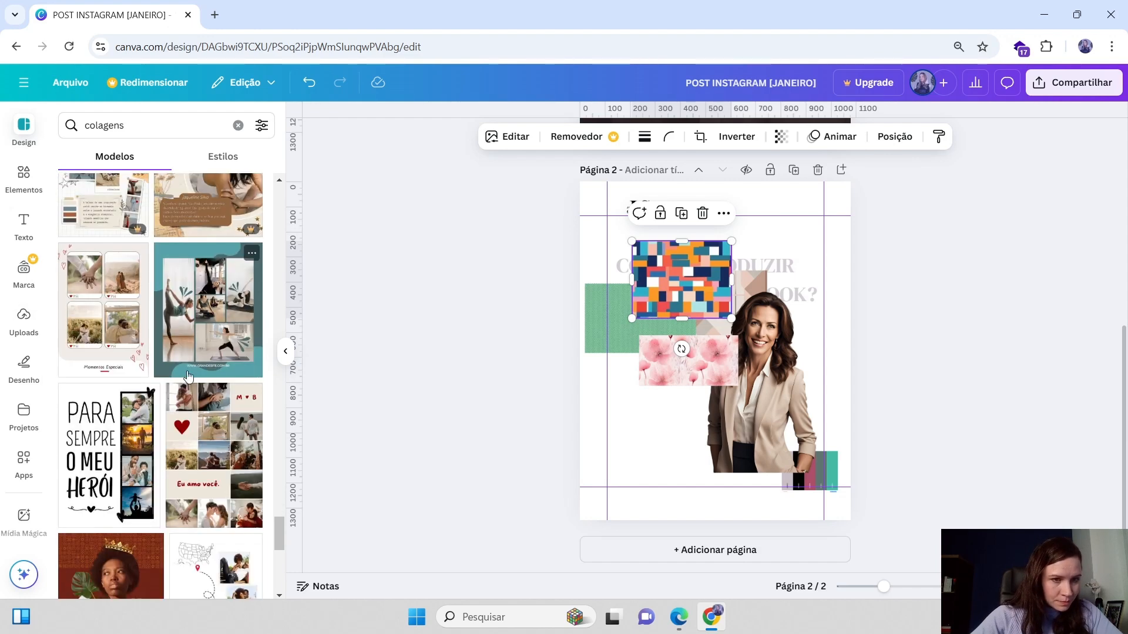
{"action": "scroll", "coordinate": [192, 349], "scroll_direction": "up", "scroll_amount": 5}
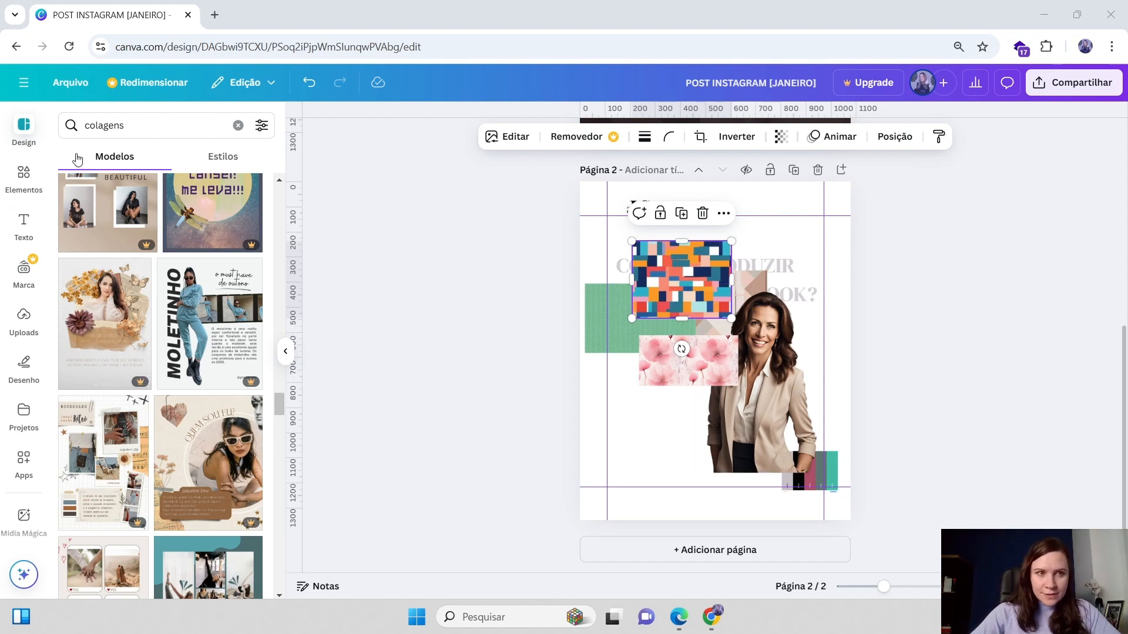
Add a third page and replace it with the yellow Post instagram dia da consciência negra colagem artístico amarelo template
{"action": "left_click", "coordinate": [841, 170]}
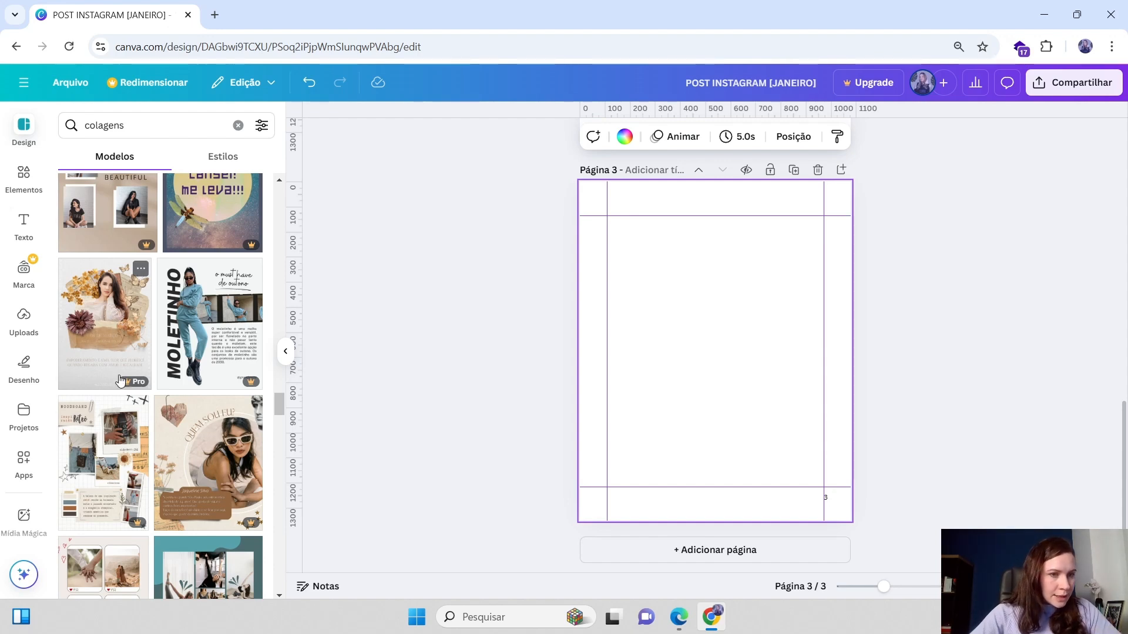
{"action": "scroll", "coordinate": [121, 341], "scroll_direction": "down", "scroll_amount": 2}
{"action": "scroll", "coordinate": [125, 293], "scroll_direction": "down", "scroll_amount": 2}
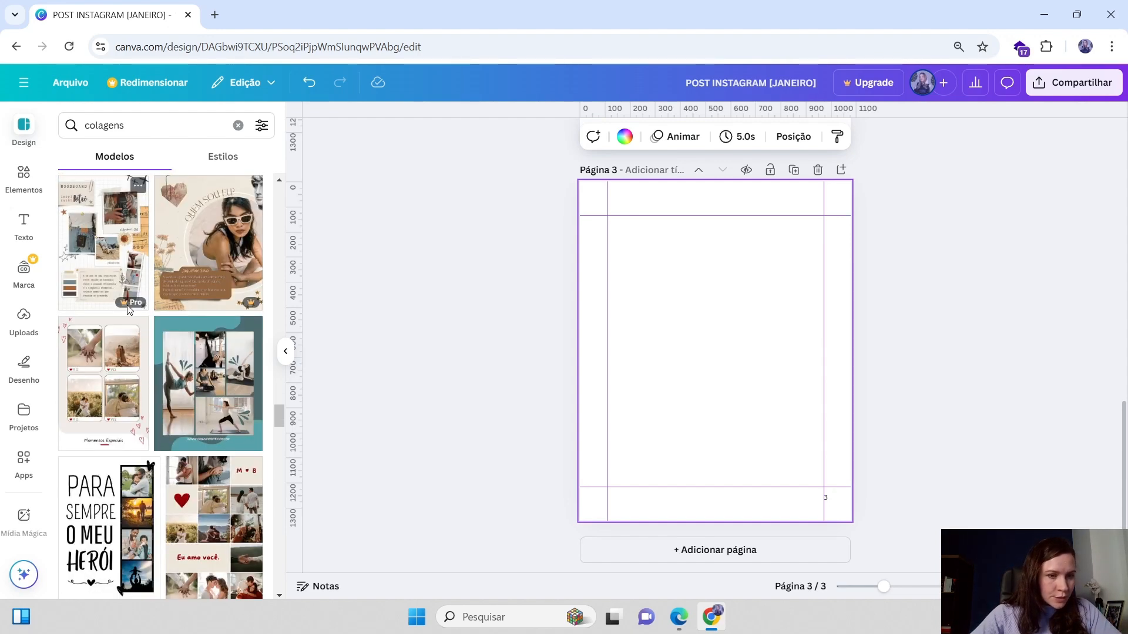
{"action": "scroll", "coordinate": [146, 356], "scroll_direction": "down", "scroll_amount": 5}
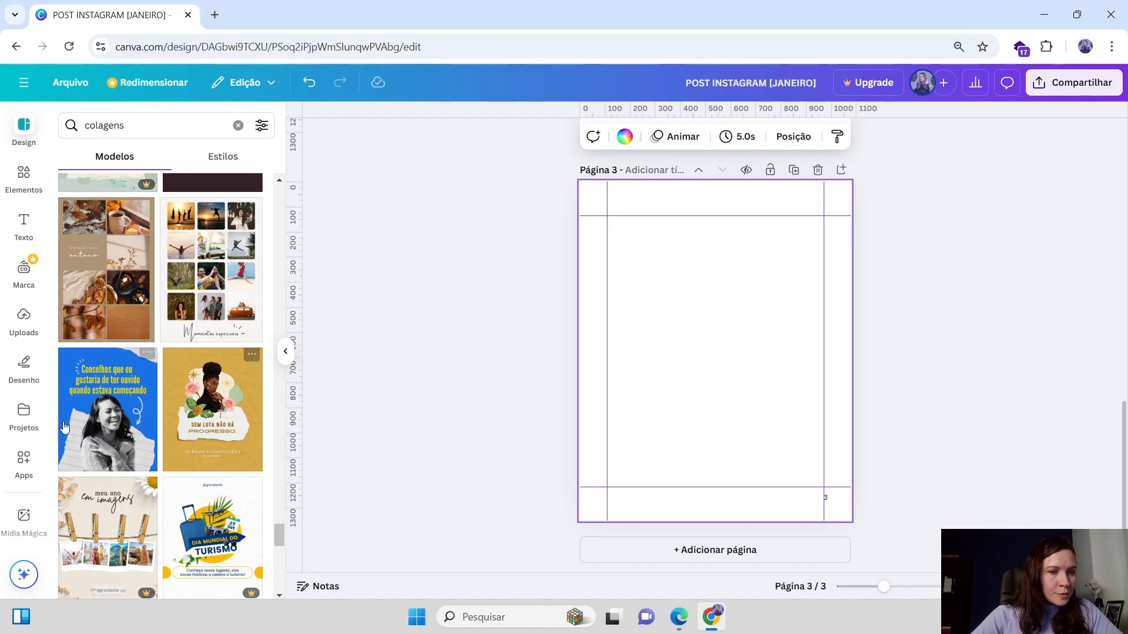
{"action": "left_click", "coordinate": [219, 407]}
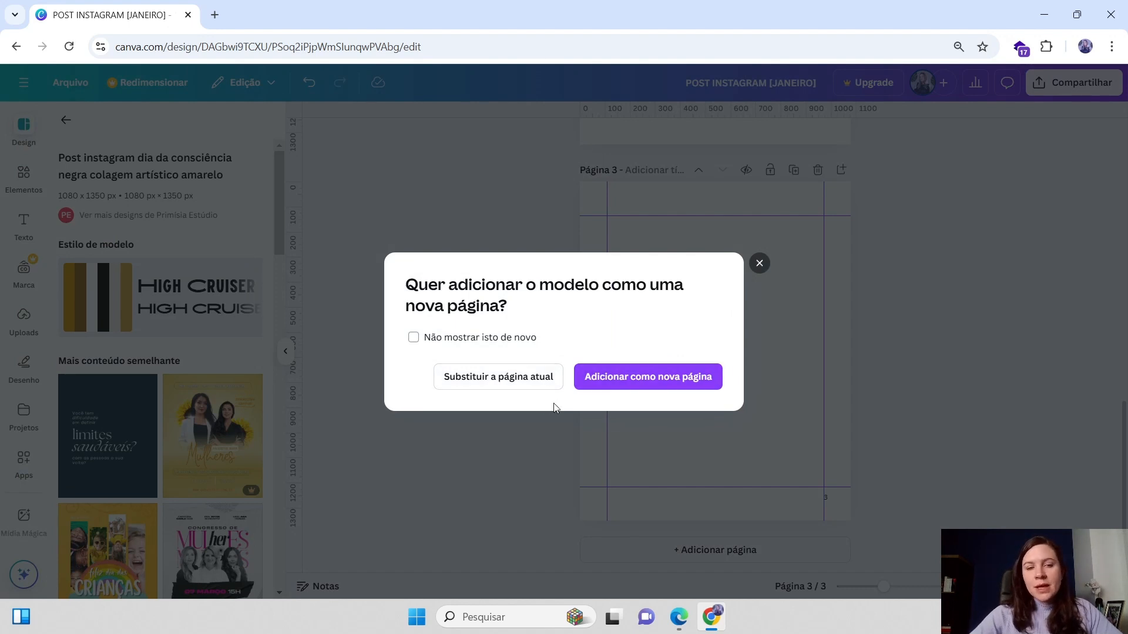
{"action": "left_click", "coordinate": [493, 379]}
Compare page 2 with the new template page by moving between them
{"action": "scroll", "coordinate": [756, 353], "scroll_direction": "up", "scroll_amount": 5}
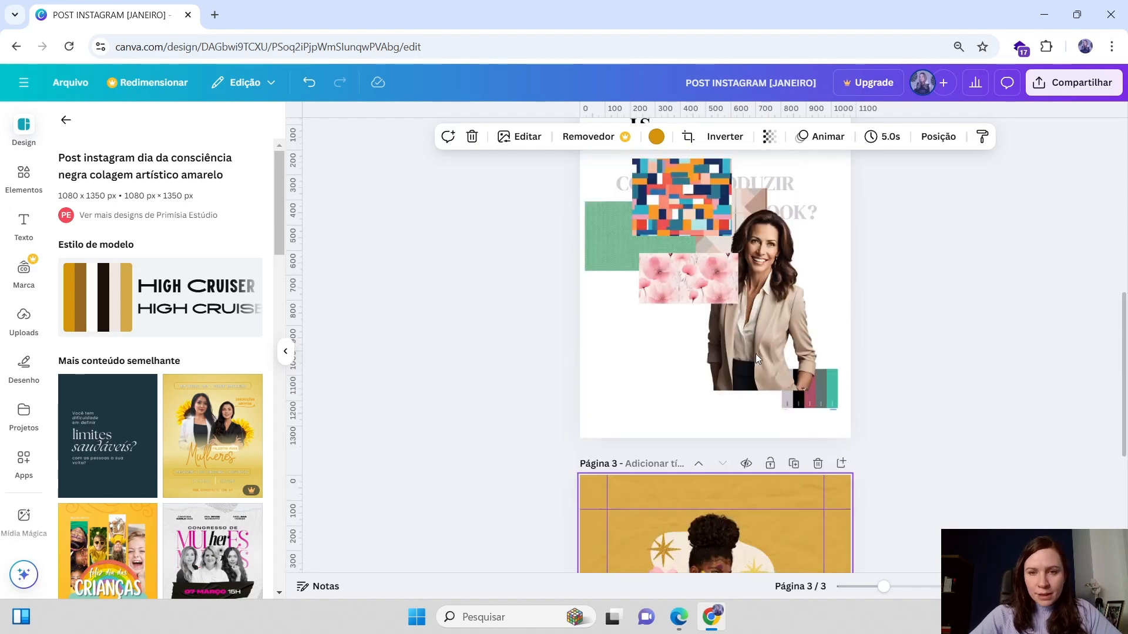
{"action": "scroll", "coordinate": [756, 354], "scroll_direction": "up", "scroll_amount": 4}
{"action": "scroll", "coordinate": [755, 359], "scroll_direction": "down", "scroll_amount": 3}
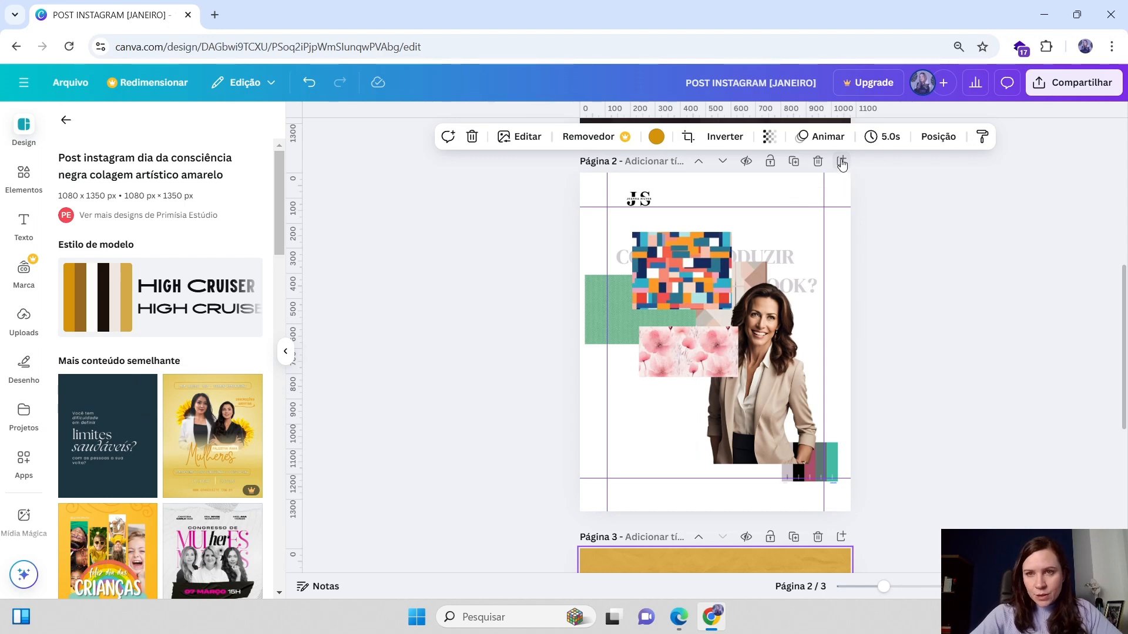
{"action": "scroll", "coordinate": [695, 471], "scroll_direction": "down", "scroll_amount": 5}
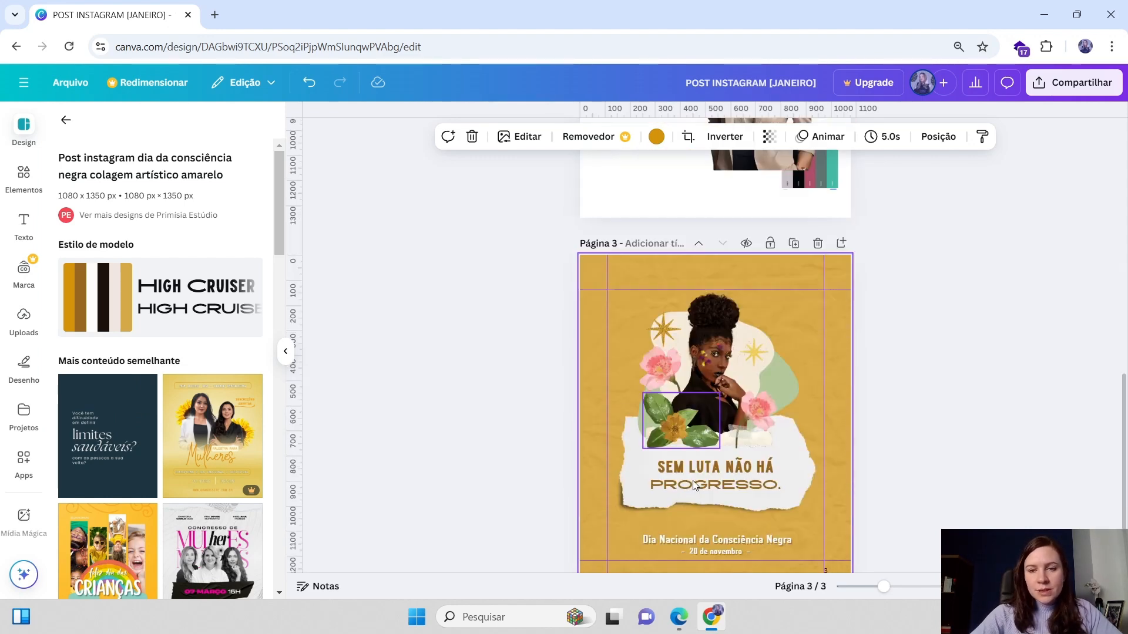
{"action": "scroll", "coordinate": [647, 373], "scroll_direction": "up", "scroll_amount": 4}
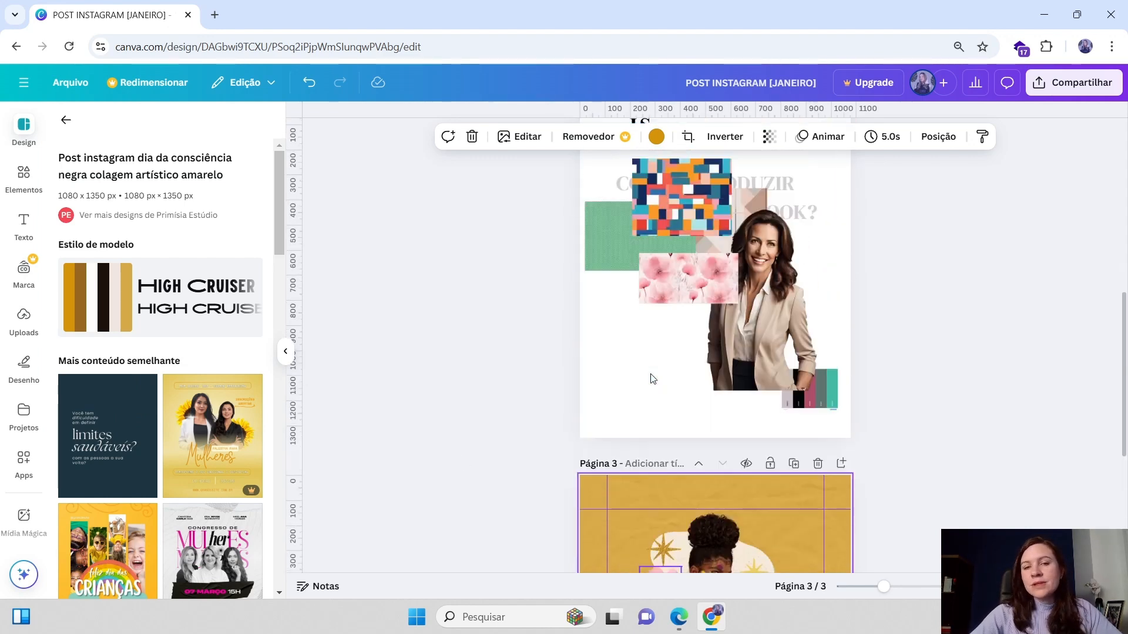
{"action": "scroll", "coordinate": [714, 309], "scroll_direction": "down", "scroll_amount": 5}
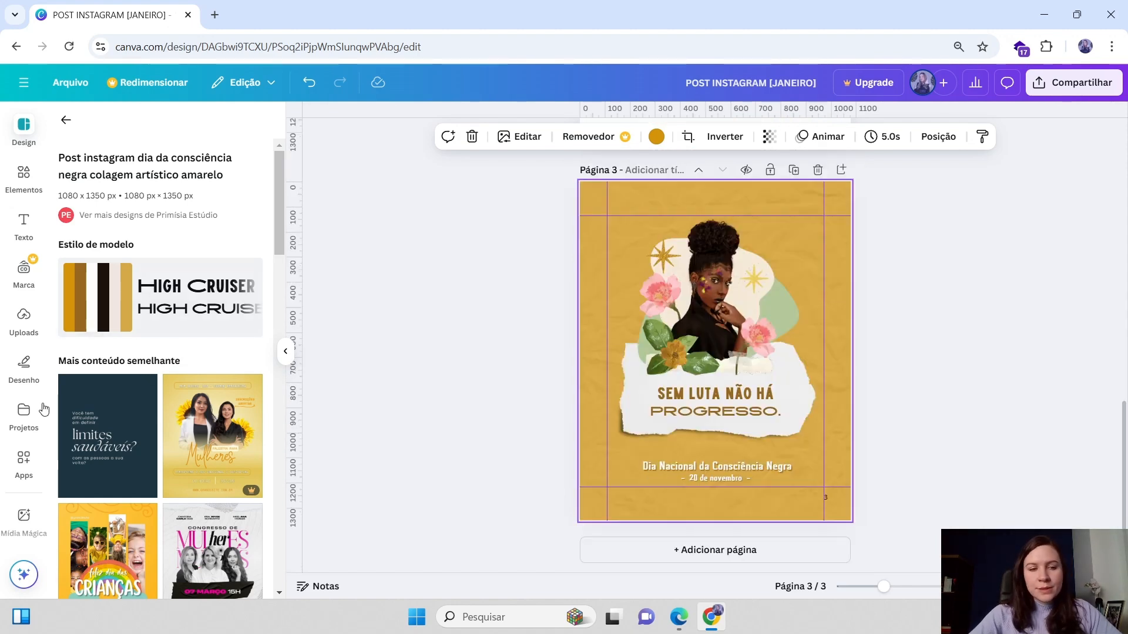
{"action": "scroll", "coordinate": [92, 392], "scroll_direction": "down", "scroll_amount": 5}
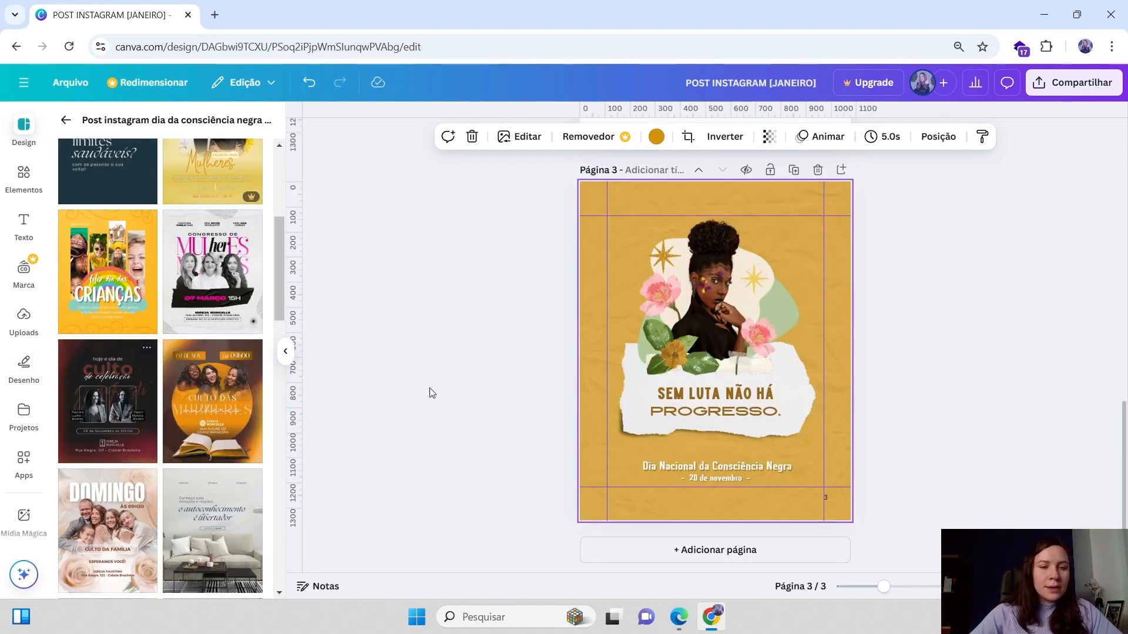
{"action": "scroll", "coordinate": [305, 435], "scroll_direction": "up", "scroll_amount": 4}
{"action": "scroll", "coordinate": [722, 379], "scroll_direction": "up", "scroll_amount": 4}
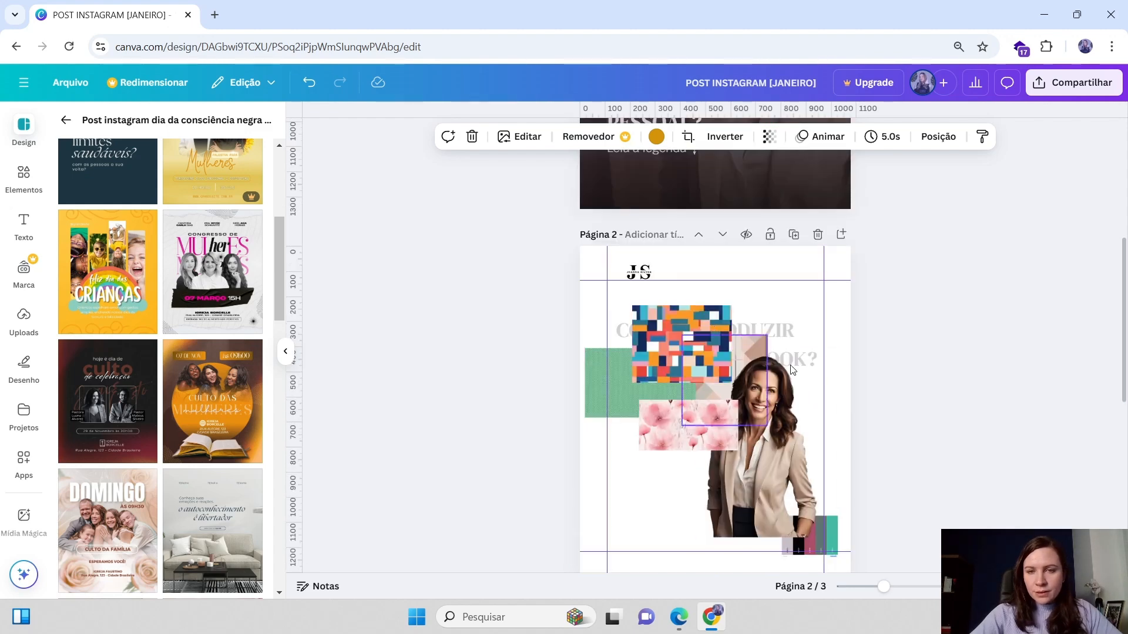
{"action": "scroll", "coordinate": [722, 379], "scroll_direction": "down", "scroll_amount": 5}
{"action": "scroll", "coordinate": [721, 385], "scroll_direction": "down", "scroll_amount": 1}
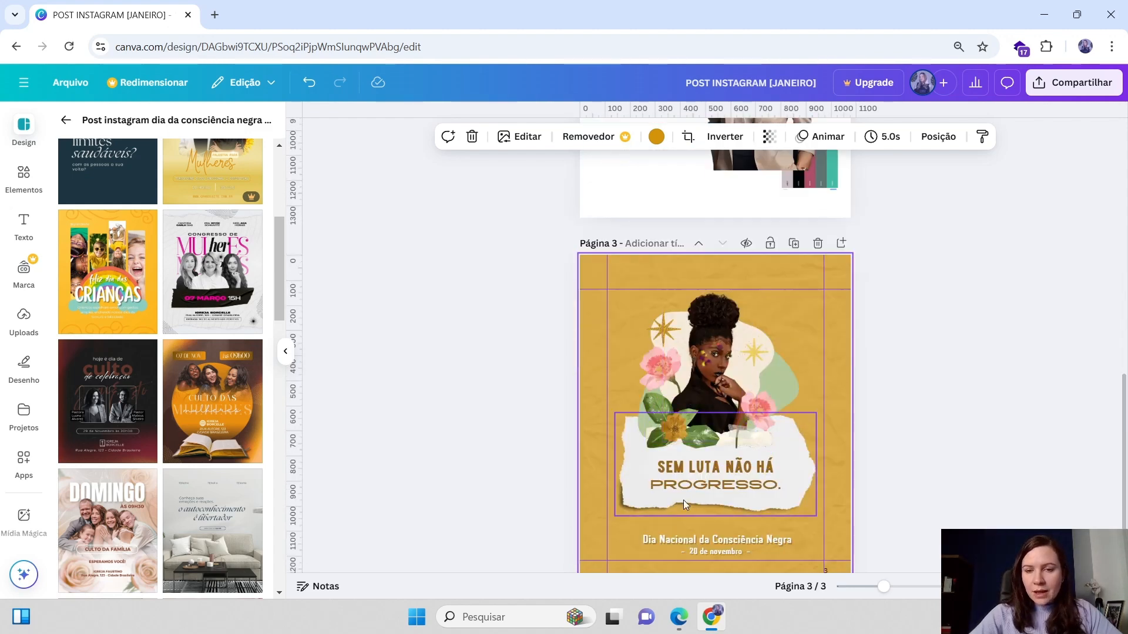
Move the torn paper element from the template page up onto page 2
{"action": "left_click", "coordinate": [669, 510]}
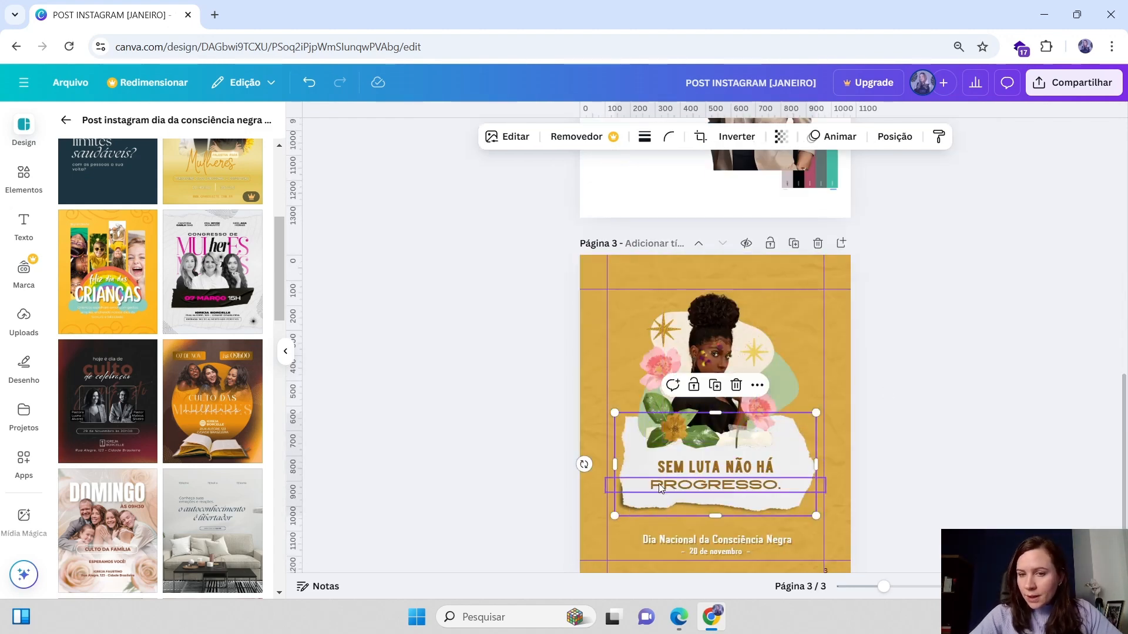
{"action": "left_click_drag", "start_coordinate": [804, 449], "coordinate": [790, 473]}
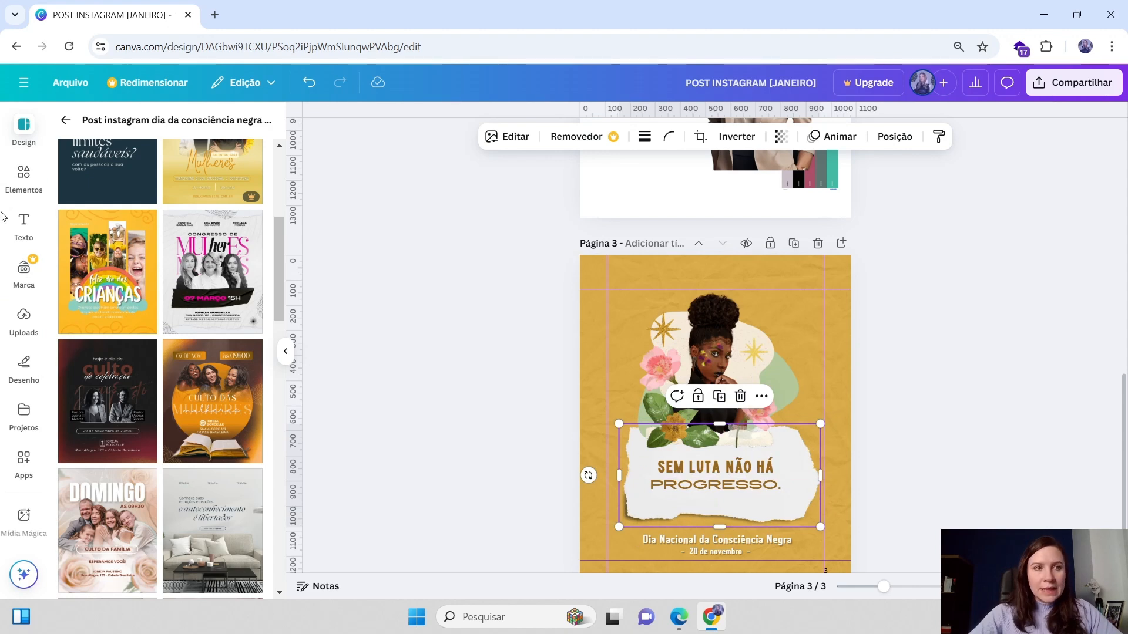
{"action": "left_click_drag", "start_coordinate": [729, 516], "coordinate": [726, 252]}
{"action": "scroll", "coordinate": [734, 501], "scroll_direction": "up", "scroll_amount": 2}
{"action": "scroll", "coordinate": [749, 513], "scroll_direction": "down", "scroll_amount": 1}
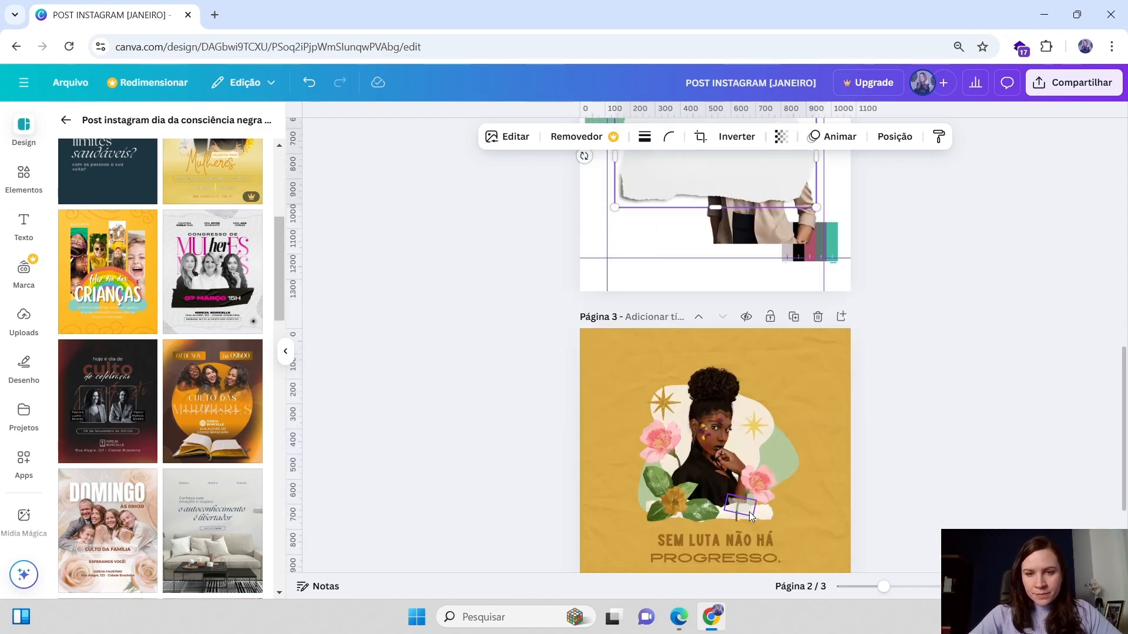
{"action": "scroll", "coordinate": [752, 492], "scroll_direction": "down", "scroll_amount": 2}
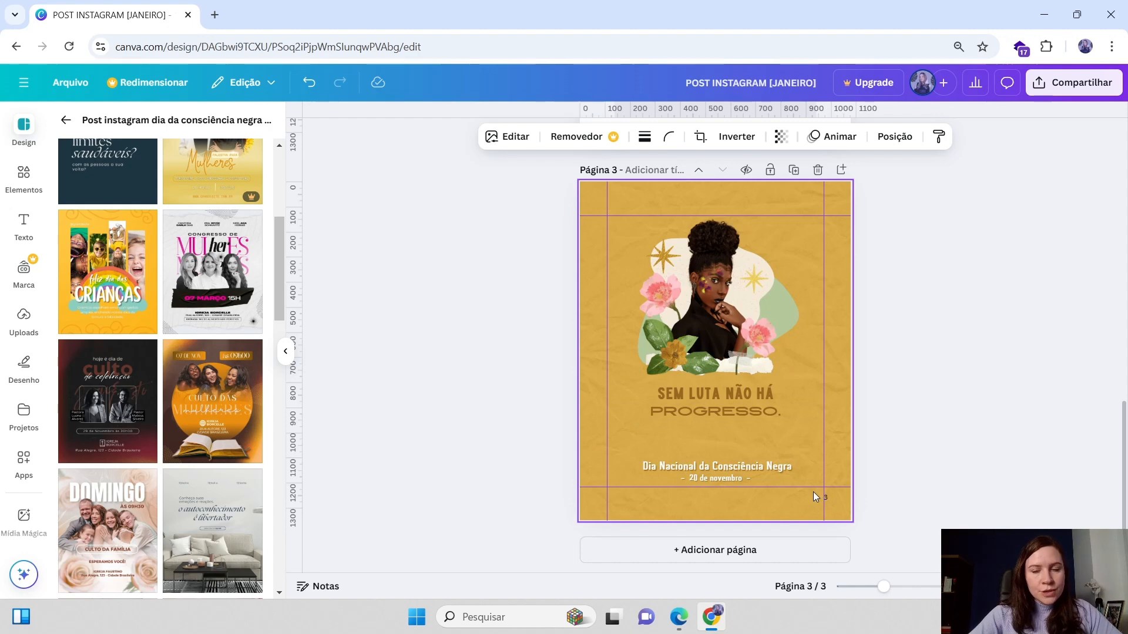
Group the leaf and flower cutout pieces on the yellow template page into one element
{"action": "left_click", "coordinate": [659, 255]}
{"action": "left_click_drag", "start_coordinate": [659, 255], "coordinate": [639, 340]}
{"action": "scroll", "coordinate": [651, 243], "scroll_direction": "up", "scroll_amount": 5}
{"action": "scroll", "coordinate": [671, 374], "scroll_direction": "down", "scroll_amount": 6}
{"action": "left_click", "coordinate": [680, 365]}
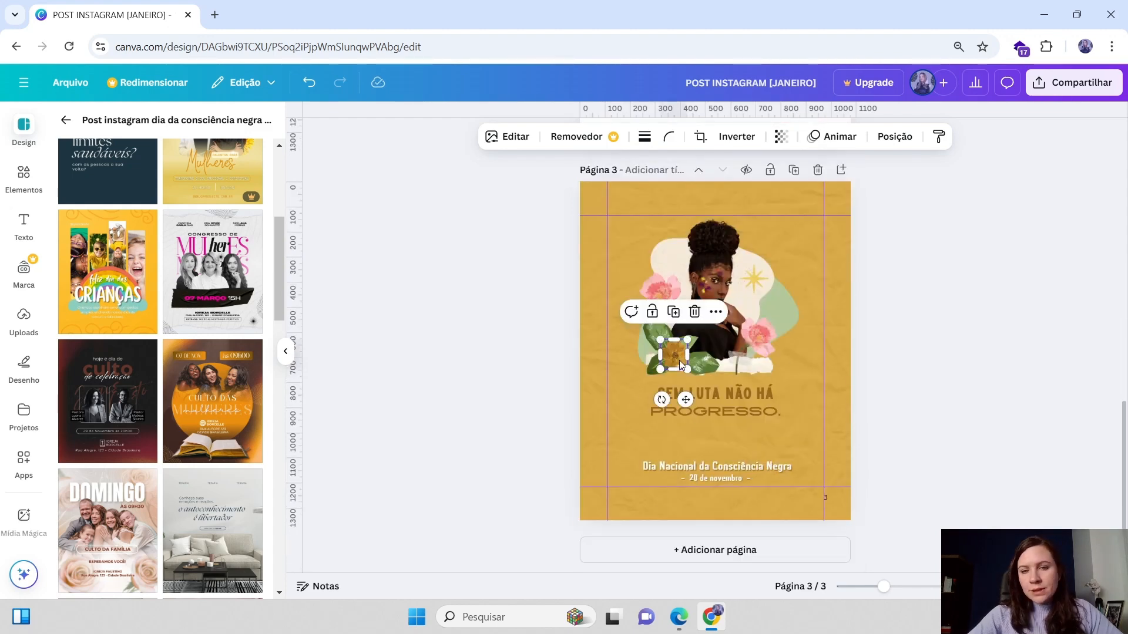
{"action": "left_click", "coordinate": [705, 364], "text": "shift"}
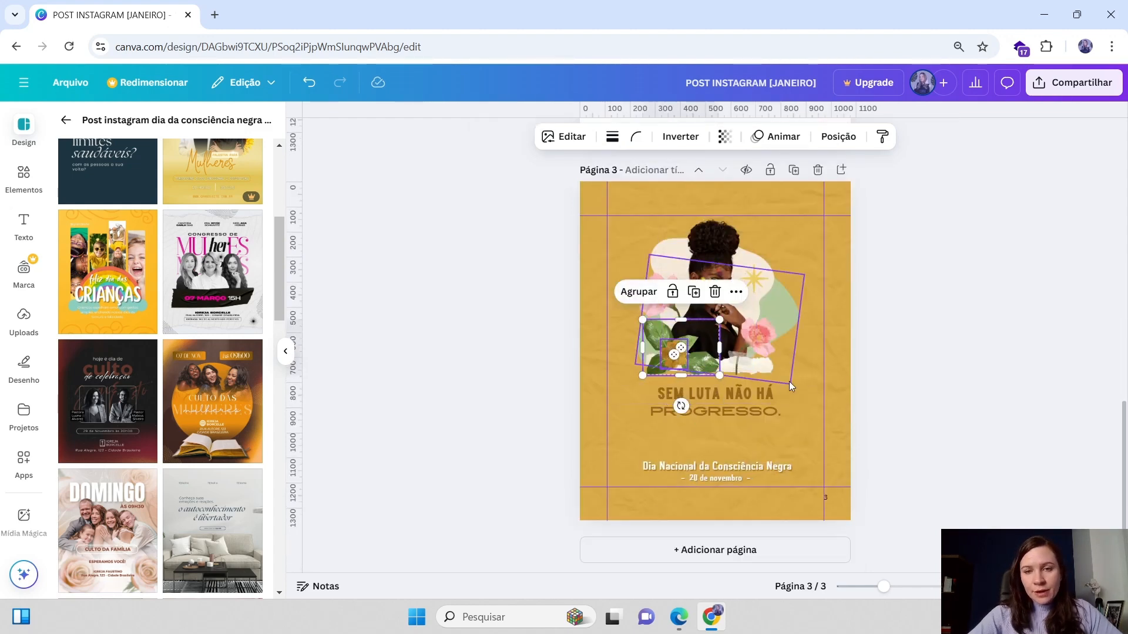
{"action": "left_click", "coordinate": [789, 382]}
{"action": "left_click", "coordinate": [674, 360]}
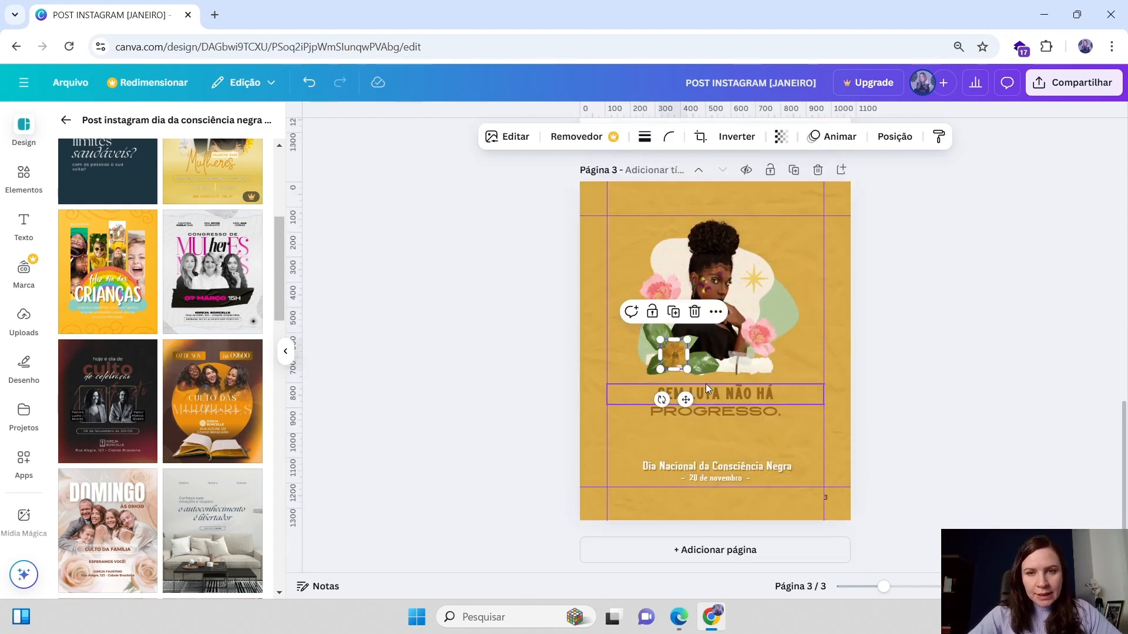
{"action": "left_click", "coordinate": [714, 367], "text": "shift"}
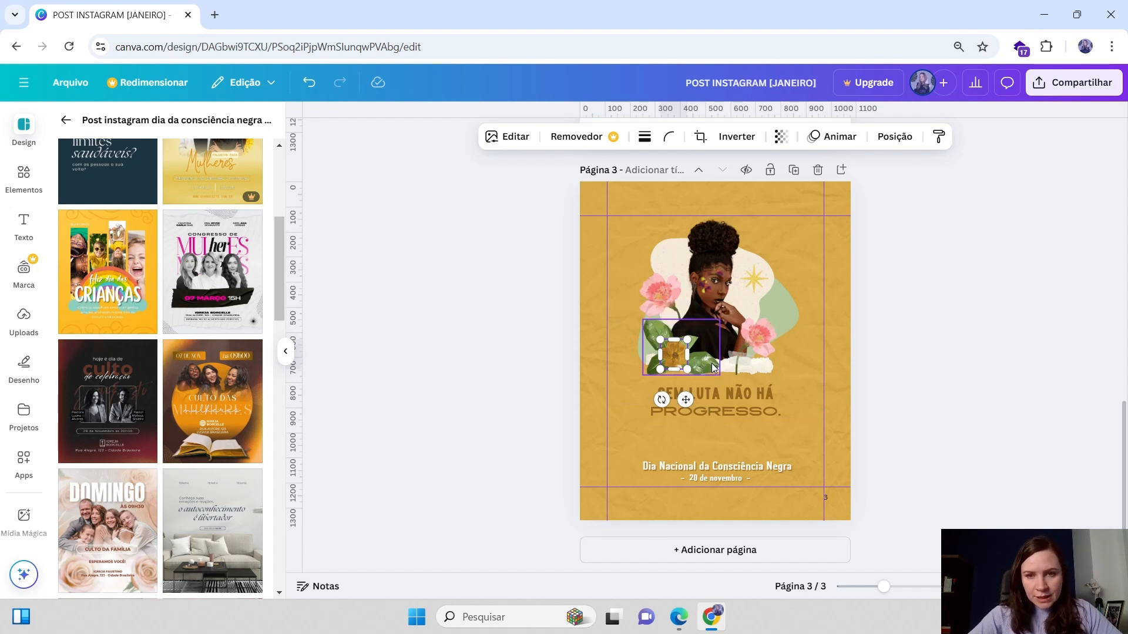
{"action": "left_click", "coordinate": [639, 294]}
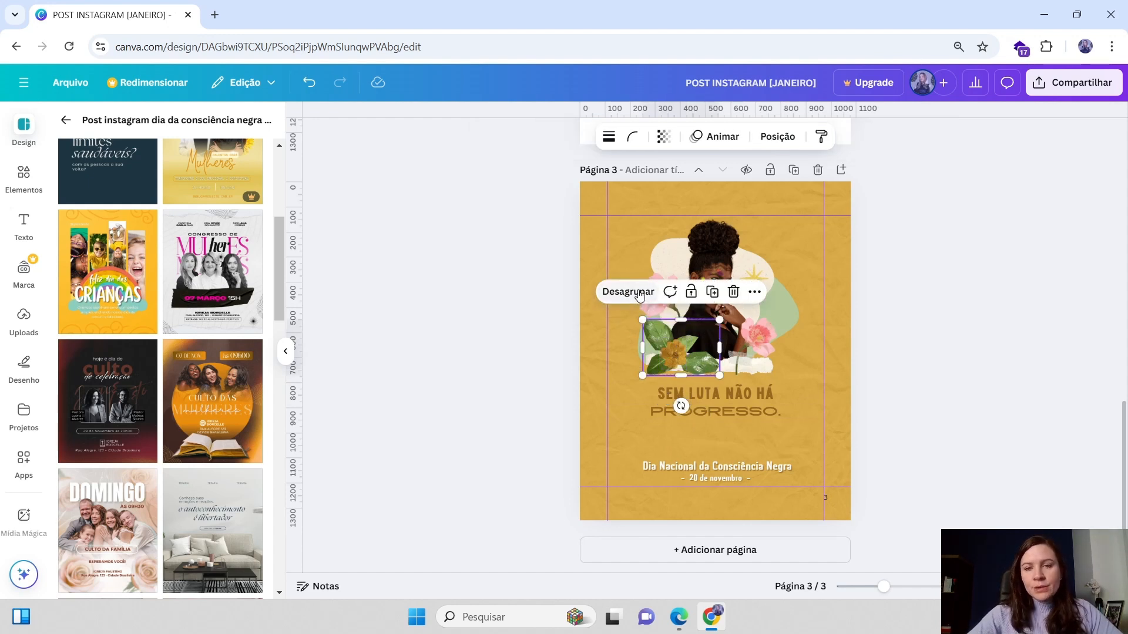
{"action": "left_click_drag", "start_coordinate": [668, 356], "coordinate": [660, 361]}
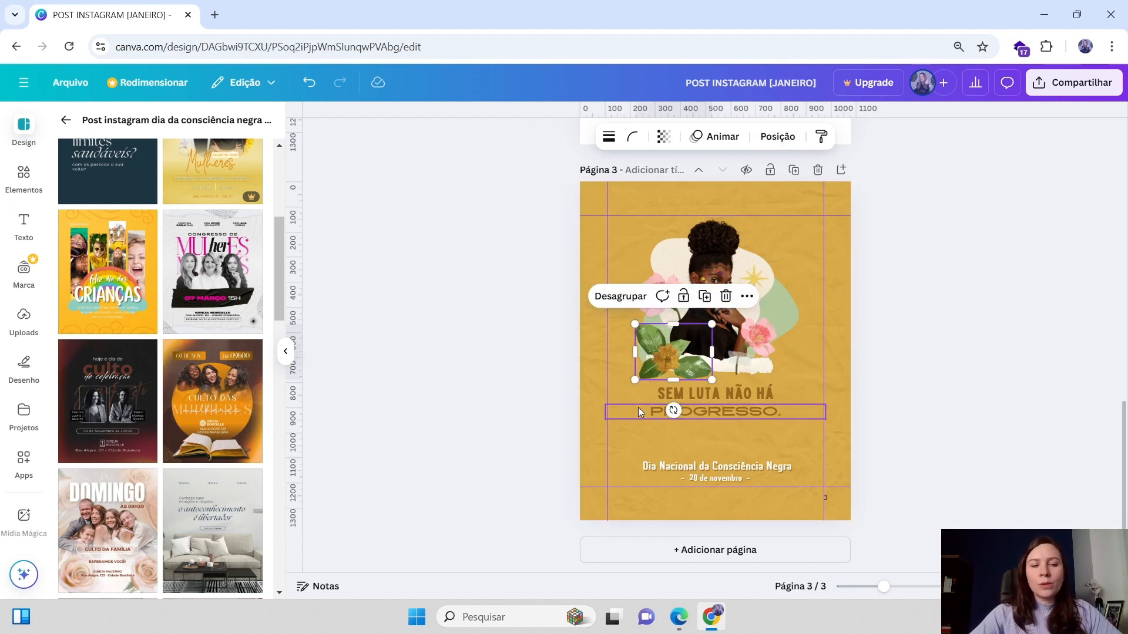
Move the leaf group onto page 2 and delete the yellow template page
{"action": "left_click_drag", "start_coordinate": [671, 348], "coordinate": [634, 419]}
{"action": "scroll", "coordinate": [653, 411], "scroll_direction": "down", "scroll_amount": 6}
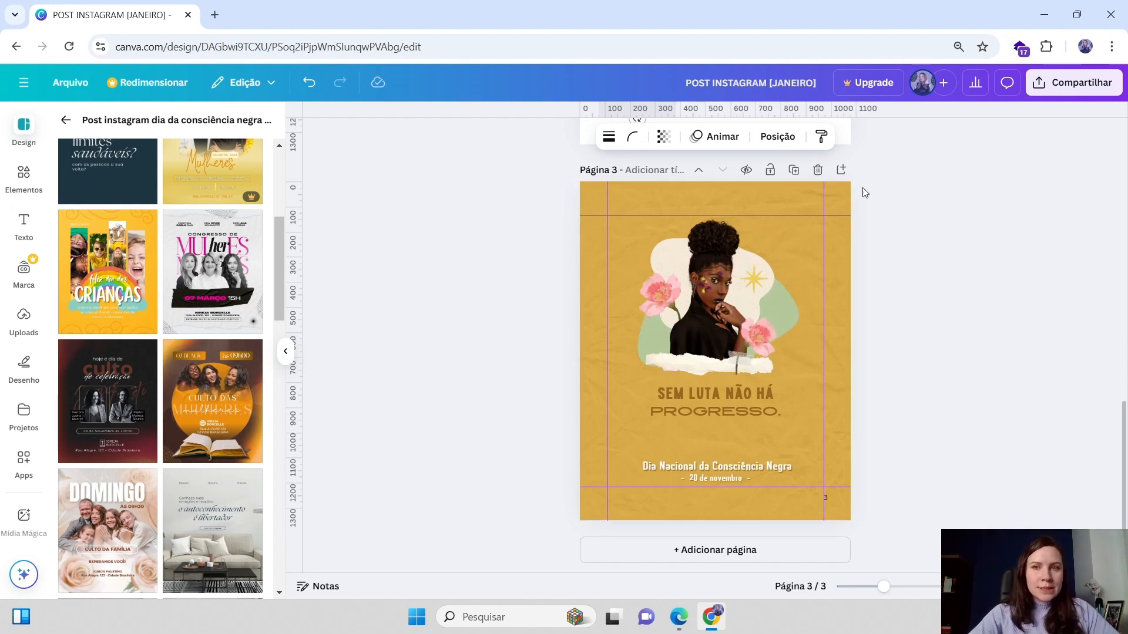
{"action": "left_click", "coordinate": [818, 170]}
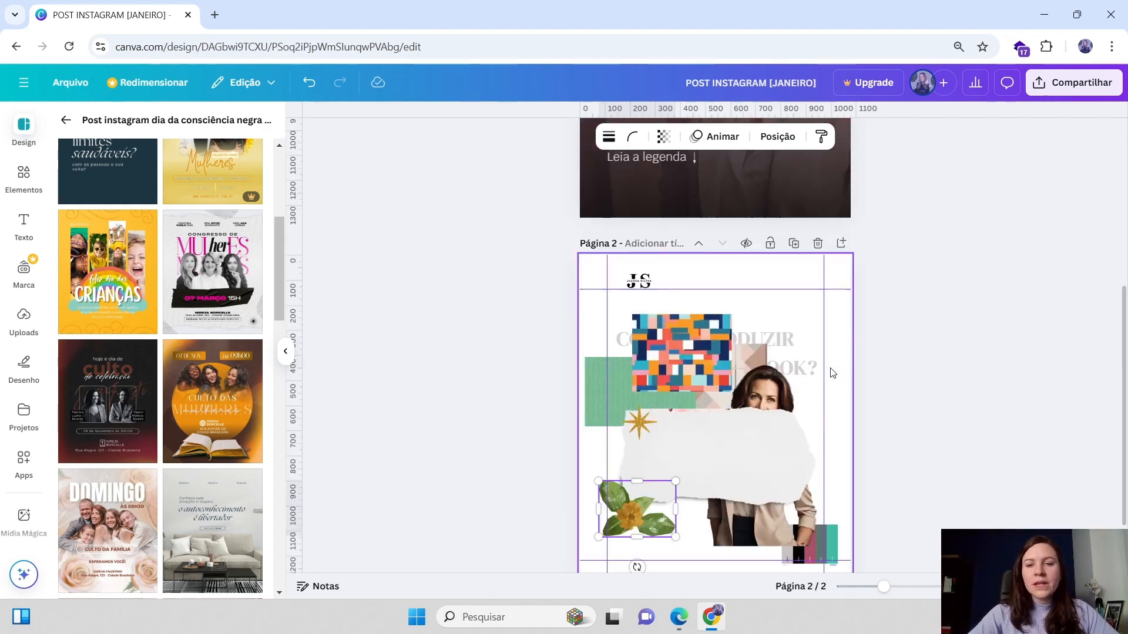
Reposition the torn paper cutout slightly on page 2
{"action": "mouse_move", "coordinate": [759, 359]}
{"action": "left_mouse_down"}
{"action": "mouse_move", "coordinate": [730, 365]}
{"action": "mouse_move", "coordinate": [738, 353]}
{"action": "left_mouse_up"}
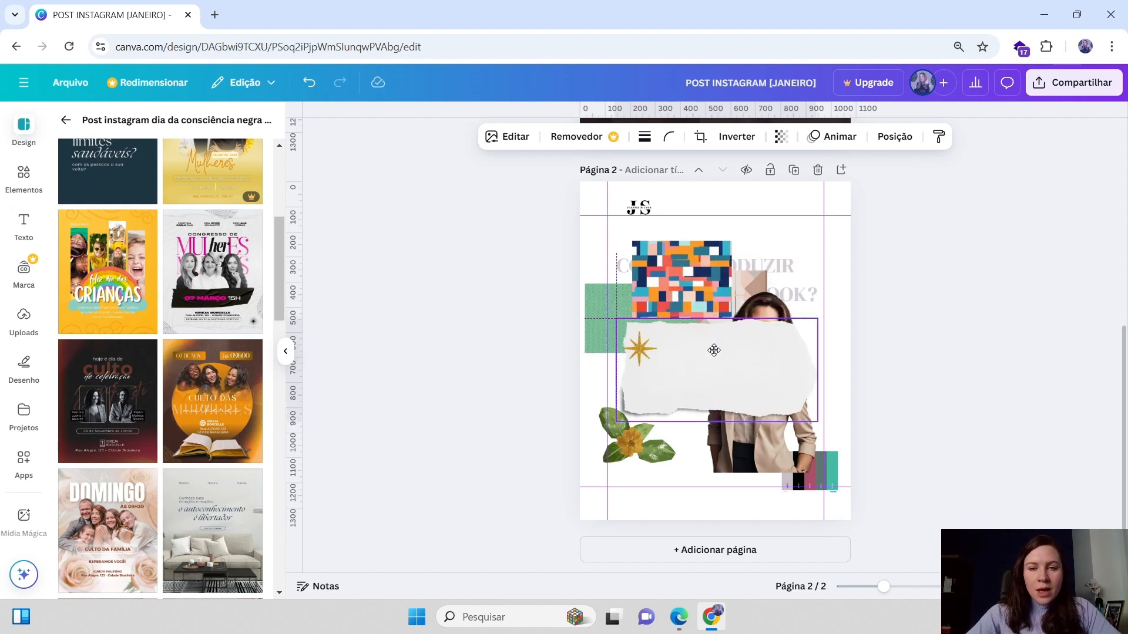
{"action": "left_click_drag", "start_coordinate": [712, 351], "coordinate": [712, 357]}
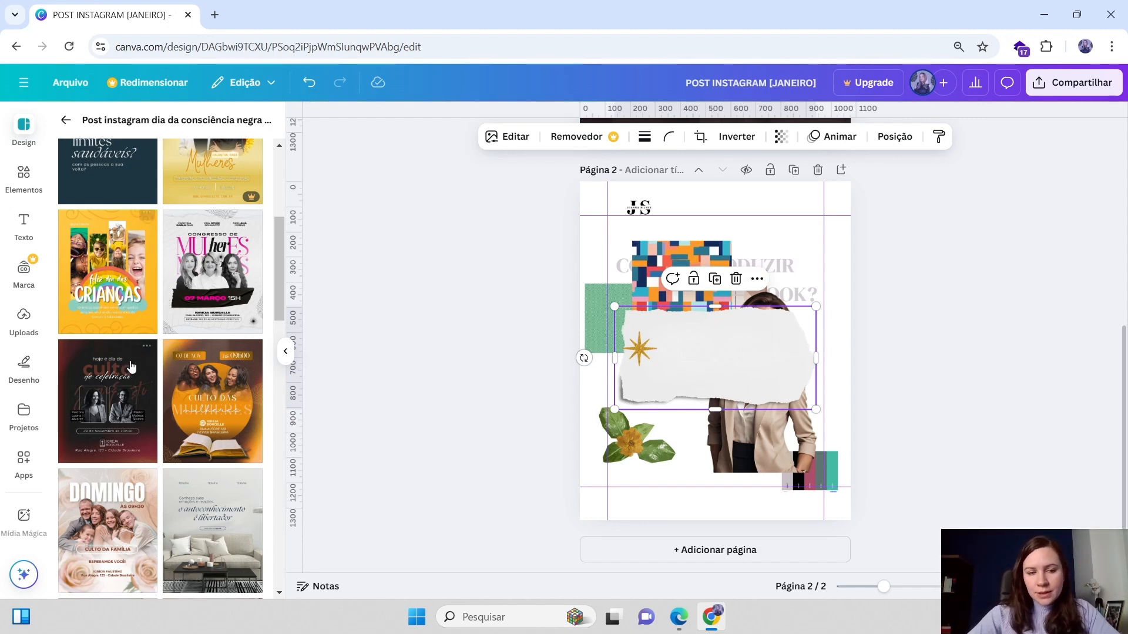
{"action": "scroll", "coordinate": [124, 377], "scroll_direction": "down", "scroll_amount": 5}
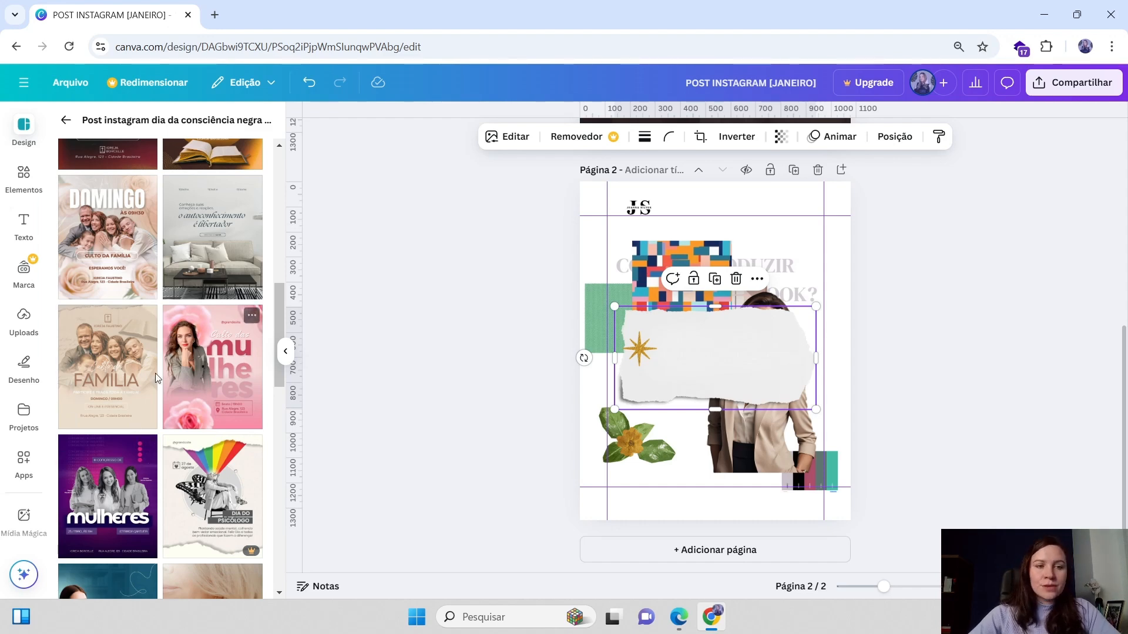
{"action": "scroll", "coordinate": [155, 378], "scroll_direction": "down", "scroll_amount": 12}
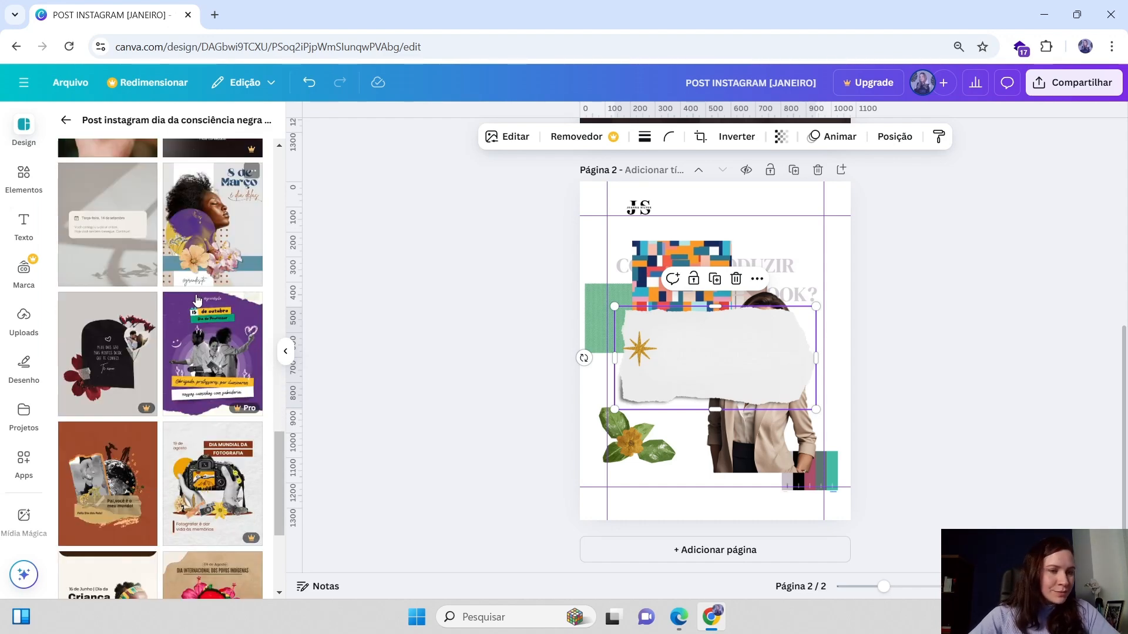
{"action": "scroll", "coordinate": [197, 300], "scroll_direction": "down", "scroll_amount": 4}
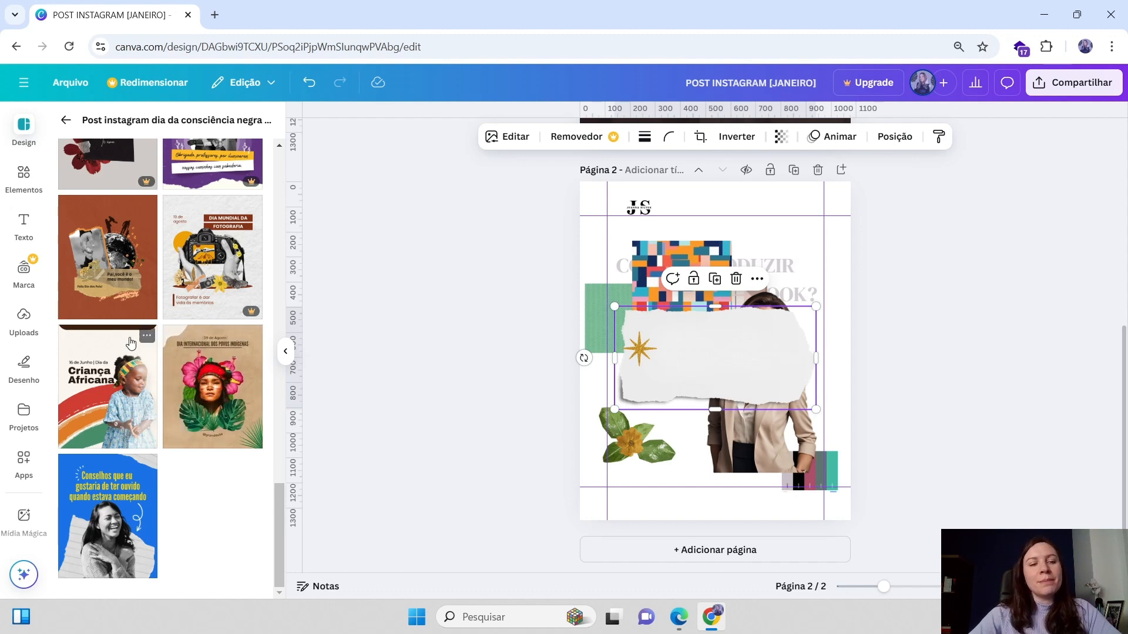
Move the gold star up beside the green block and nudge the torn paper into place
{"action": "left_click_drag", "start_coordinate": [639, 349], "coordinate": [634, 320]}
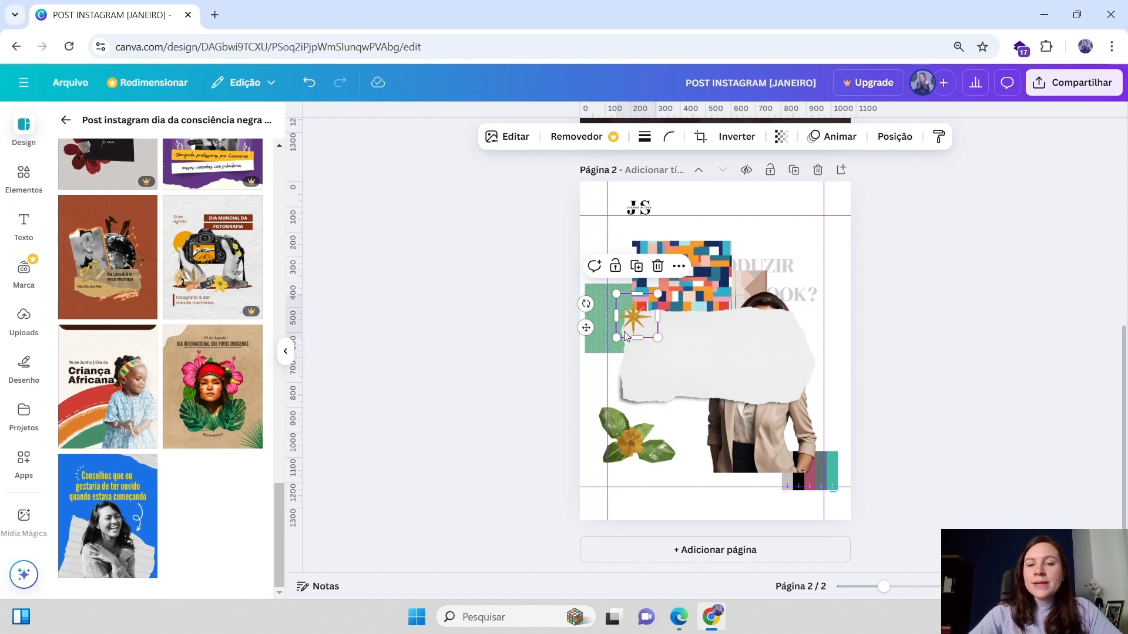
{"action": "left_click_drag", "start_coordinate": [689, 353], "coordinate": [710, 361]}
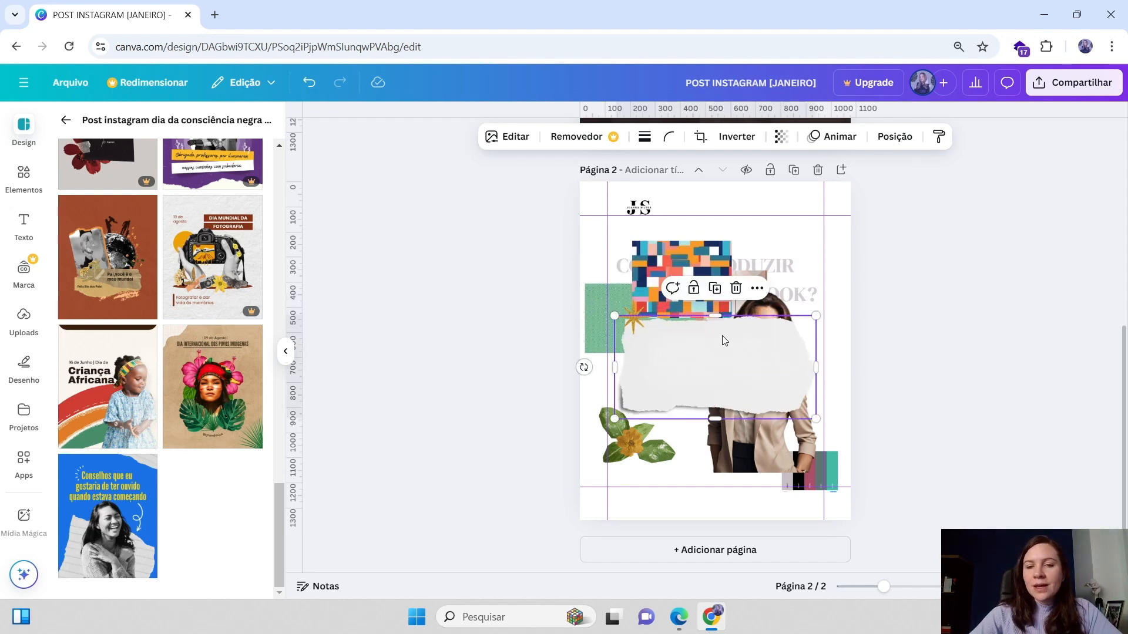
{"action": "left_click_drag", "start_coordinate": [759, 368], "coordinate": [761, 363]}
Shift the woman's photo slightly down and to the right
{"action": "left_click", "coordinate": [764, 460]}
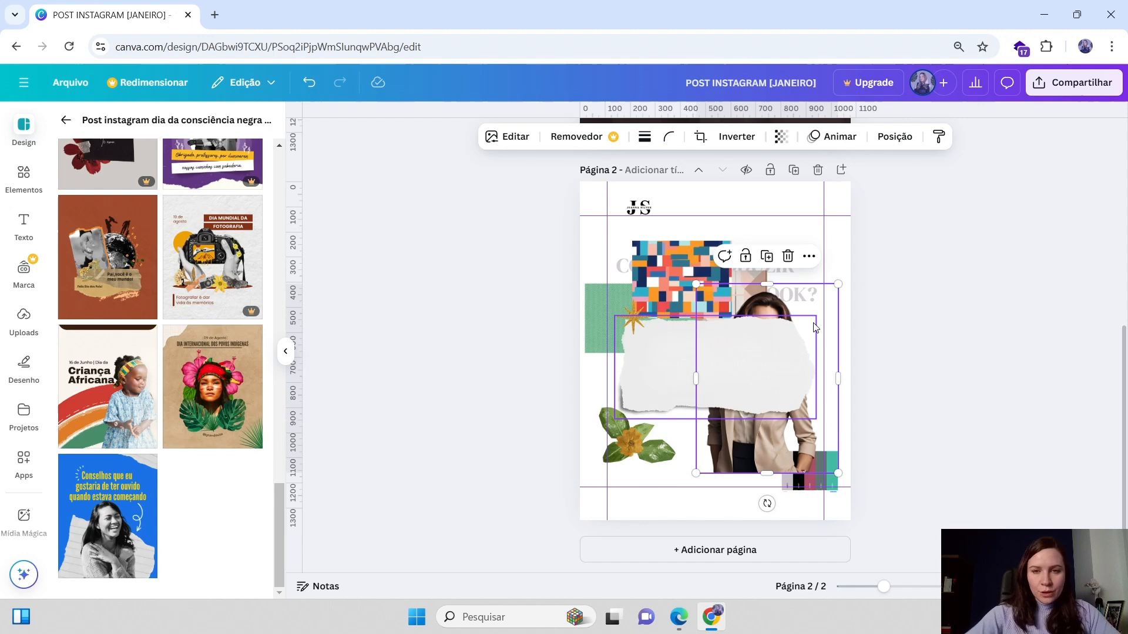
{"action": "scroll", "coordinate": [209, 405], "scroll_direction": "up", "scroll_amount": 2}
{"action": "left_click", "coordinate": [24, 178]}
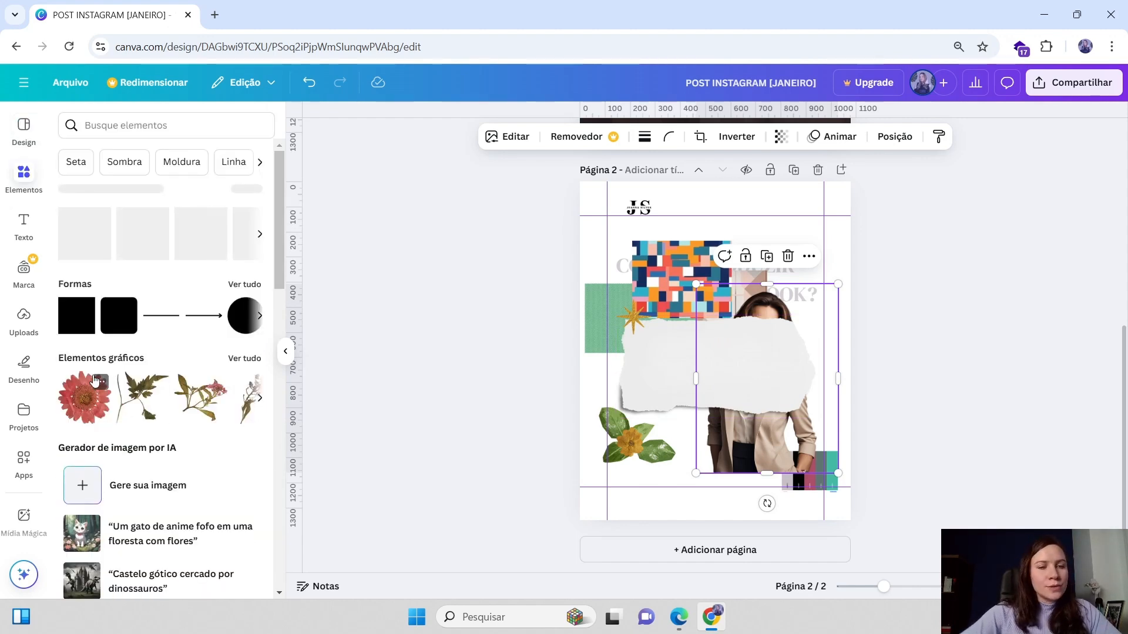
{"action": "left_click_drag", "start_coordinate": [750, 353], "coordinate": [758, 366]}
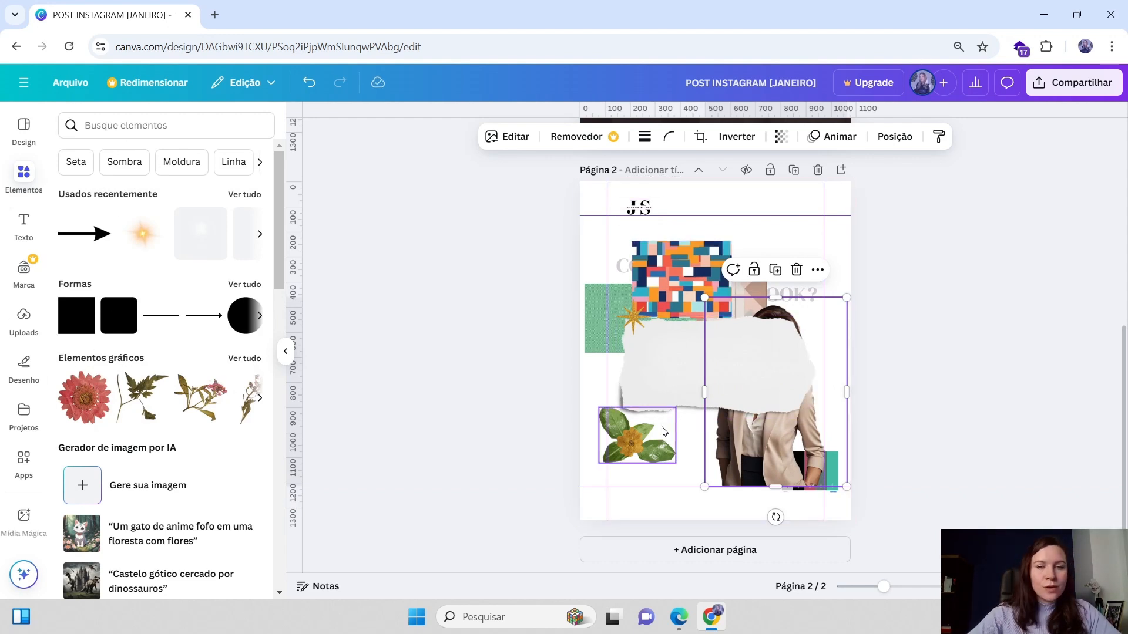
Browse the graphic elements and the paper frame collections in the Elements library
{"action": "left_click", "coordinate": [630, 460]}
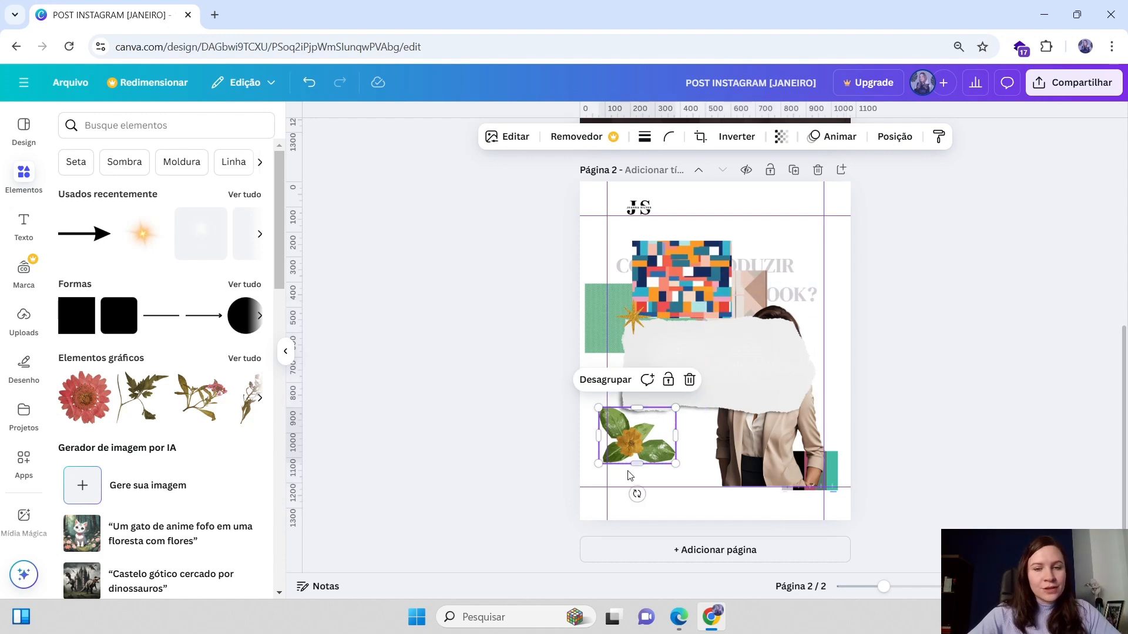
{"action": "left_click", "coordinate": [253, 360]}
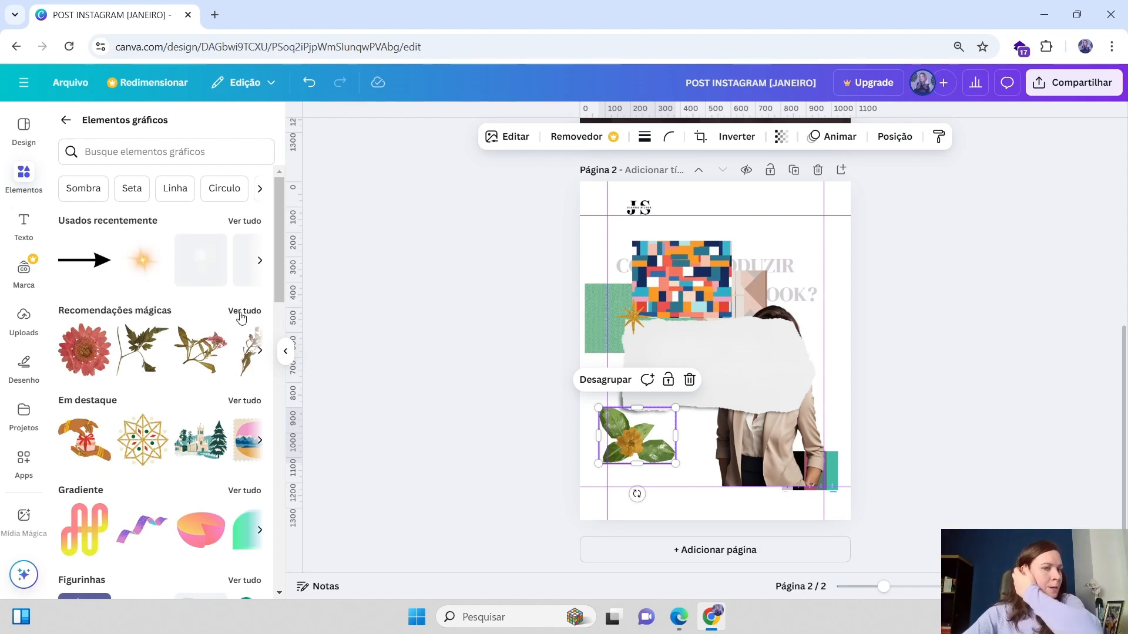
{"action": "left_click", "coordinate": [164, 151]}
{"action": "left_click", "coordinate": [743, 355]}
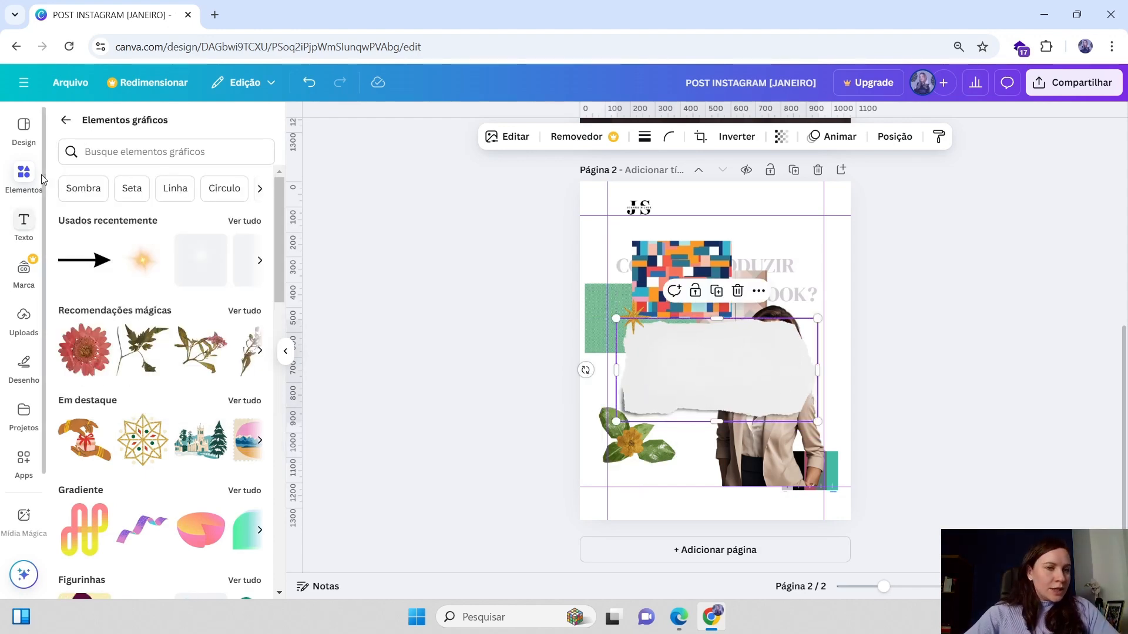
{"action": "left_click", "coordinate": [24, 175]}
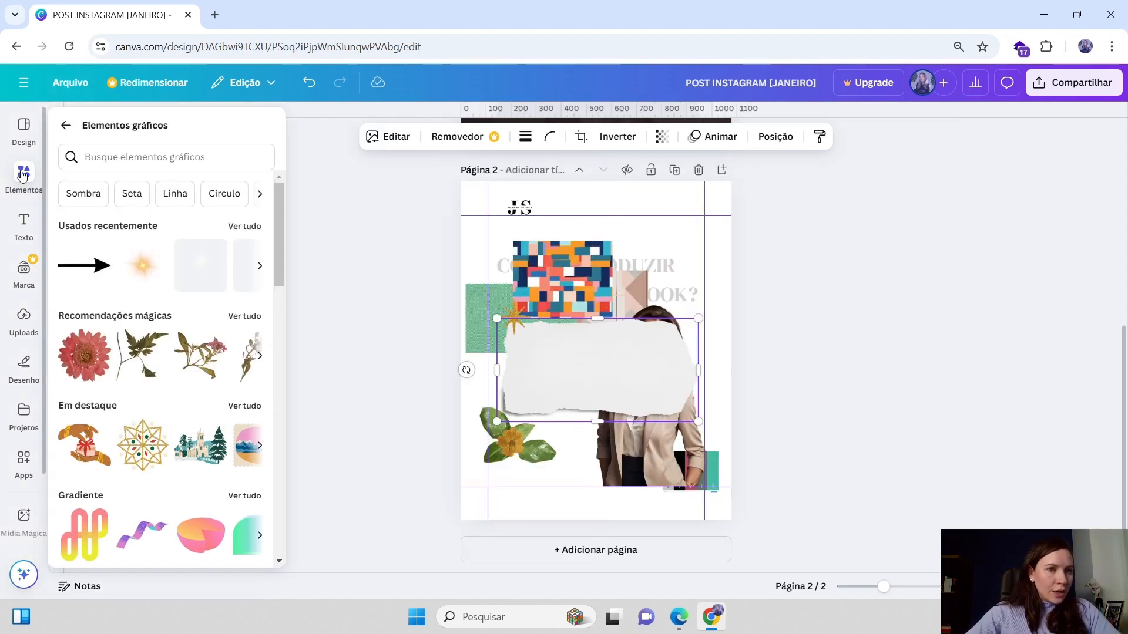
{"action": "left_click", "coordinate": [67, 126]}
{"action": "left_click", "coordinate": [23, 234]}
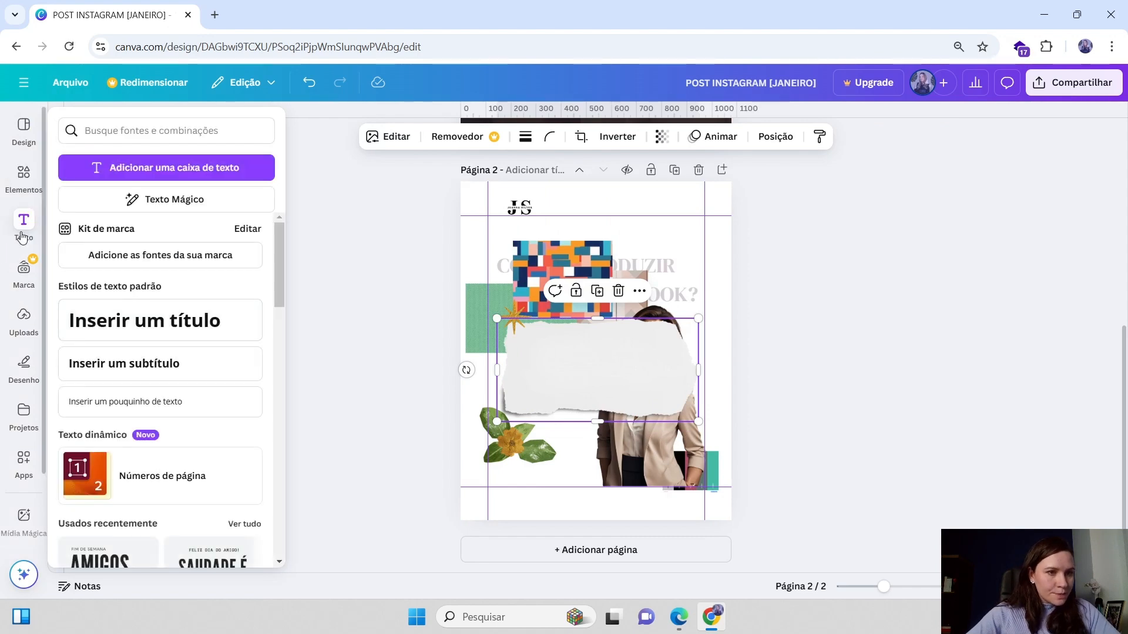
{"action": "left_click", "coordinate": [23, 175]}
{"action": "scroll", "coordinate": [146, 353], "scroll_direction": "down", "scroll_amount": 10}
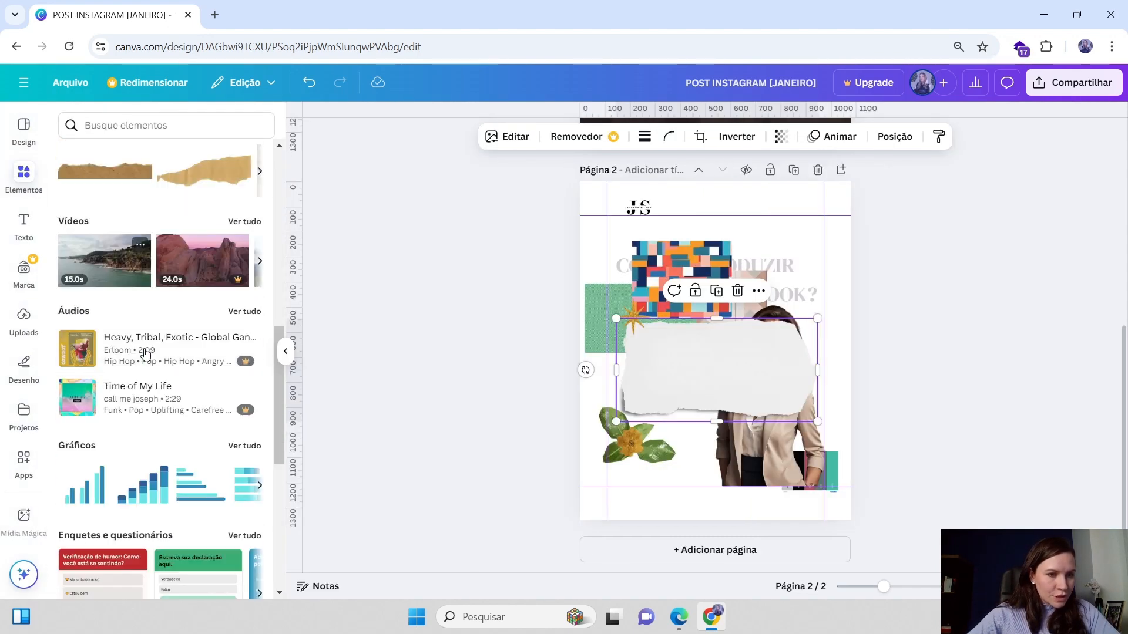
{"action": "scroll", "coordinate": [146, 353], "scroll_direction": "down", "scroll_amount": 5}
{"action": "scroll", "coordinate": [153, 335], "scroll_direction": "up", "scroll_amount": 7}
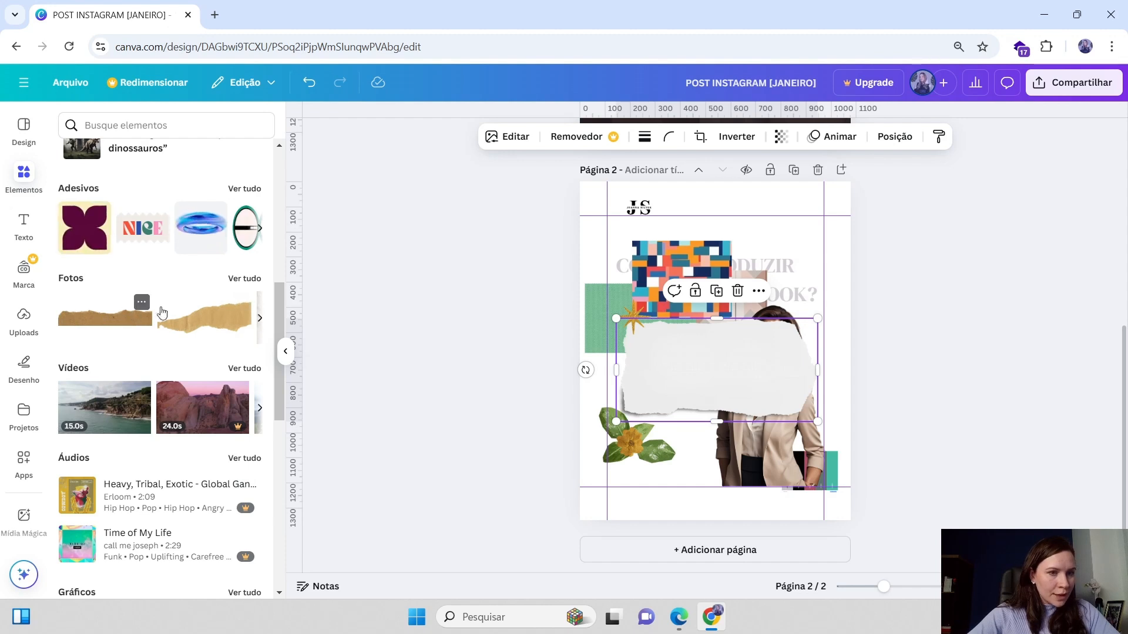
{"action": "scroll", "coordinate": [59, 364], "scroll_direction": "down", "scroll_amount": 5}
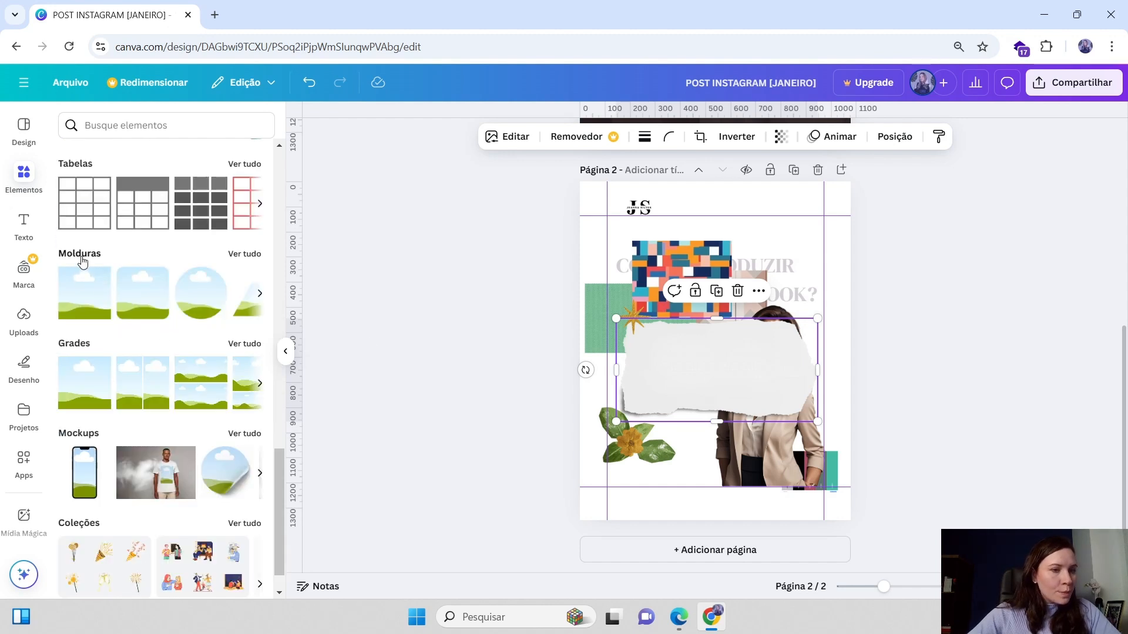
{"action": "left_click", "coordinate": [245, 255]}
{"action": "scroll", "coordinate": [141, 352], "scroll_direction": "down", "scroll_amount": 3}
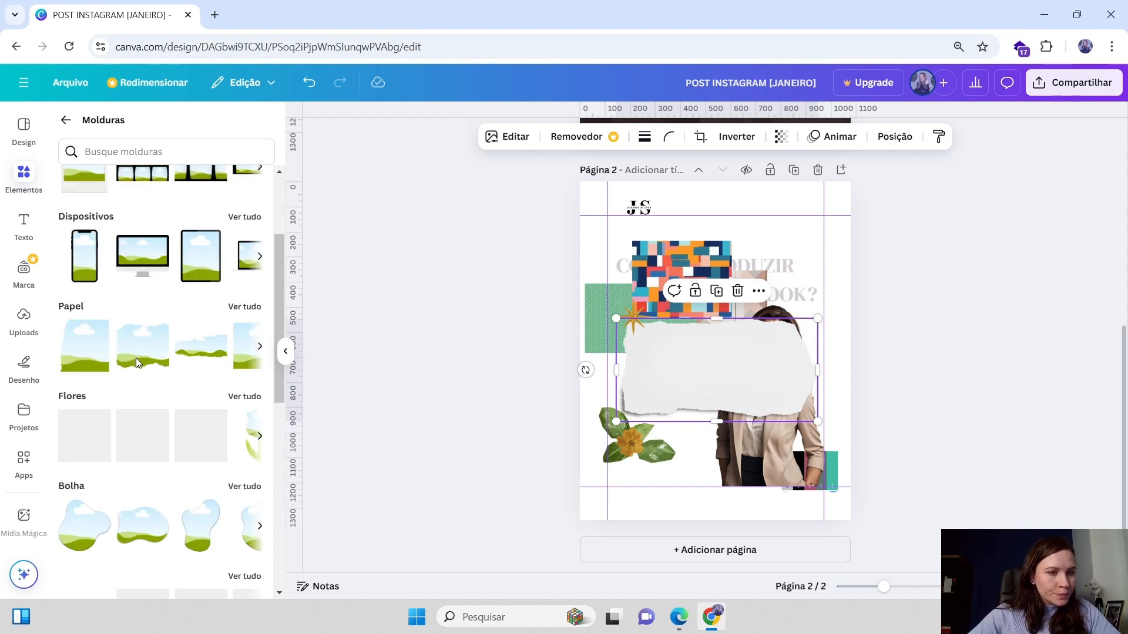
{"action": "scroll", "coordinate": [135, 359], "scroll_direction": "up", "scroll_amount": 3}
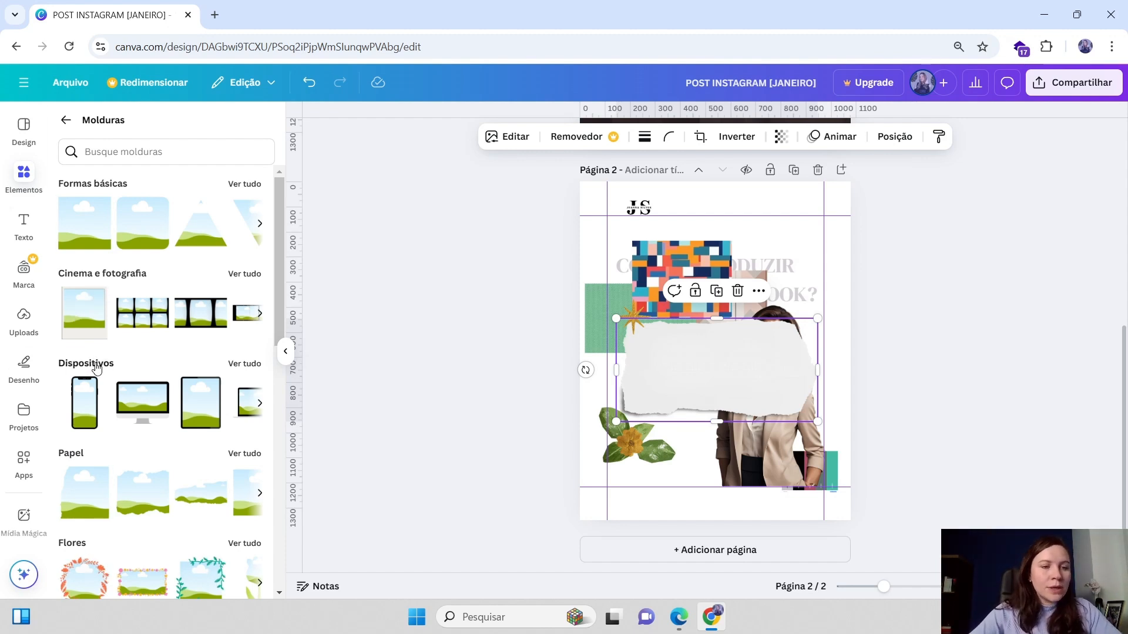
{"action": "scroll", "coordinate": [210, 411], "scroll_direction": "down", "scroll_amount": 1}
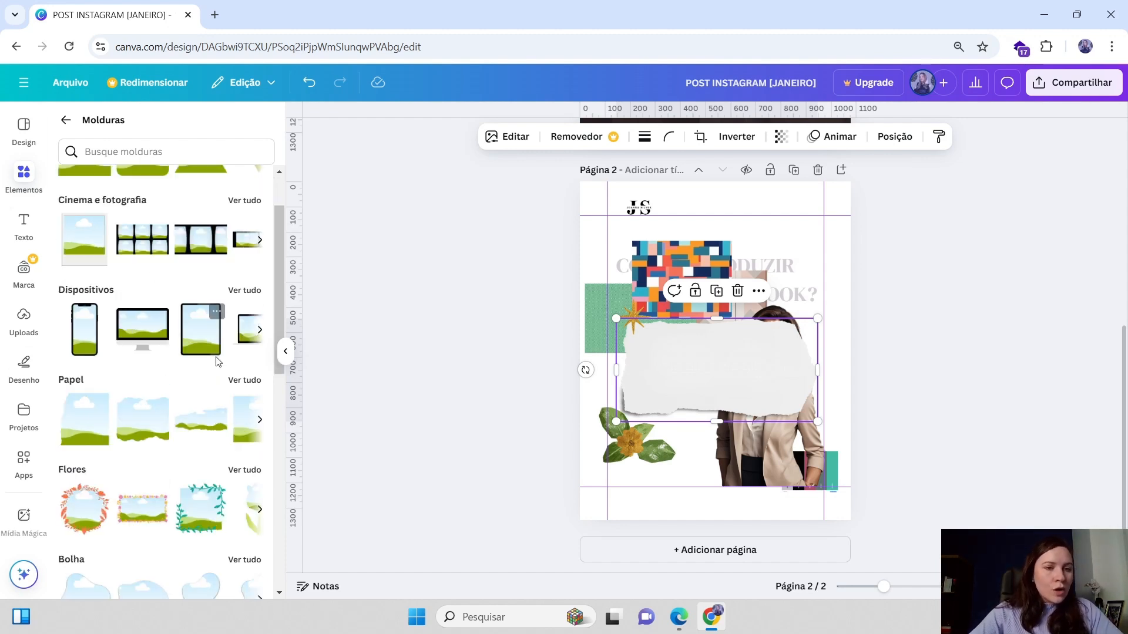
{"action": "scroll", "coordinate": [174, 450], "scroll_direction": "down", "scroll_amount": 2}
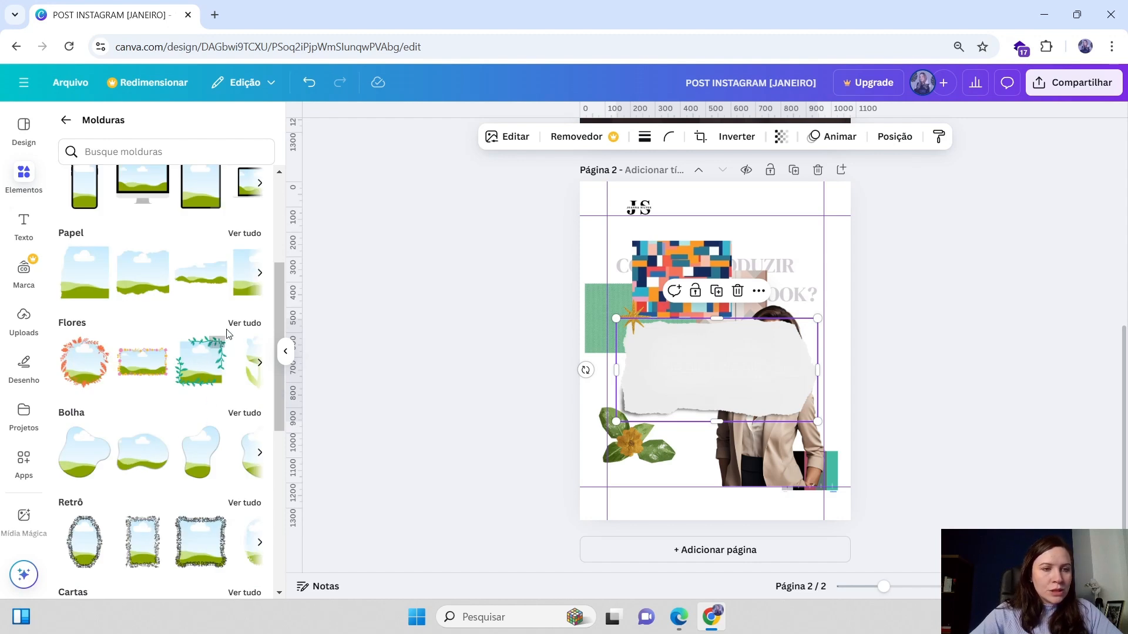
{"action": "scroll", "coordinate": [151, 291], "scroll_direction": "up", "scroll_amount": 1}
{"action": "left_click", "coordinate": [247, 305]}
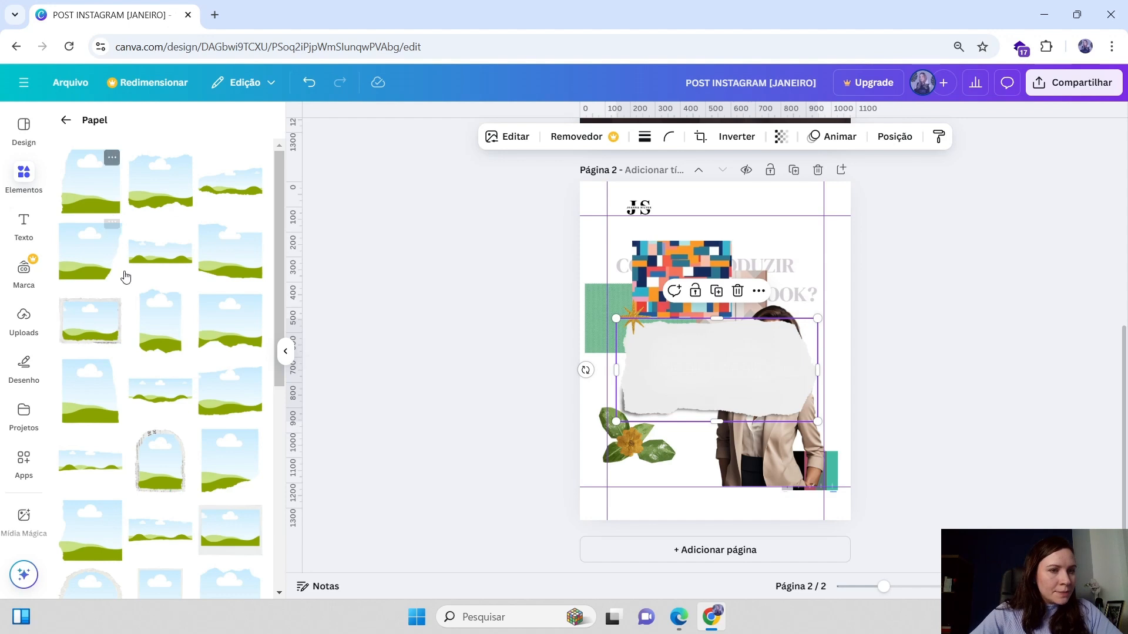
{"action": "scroll", "coordinate": [177, 443], "scroll_direction": "down", "scroll_amount": 8}
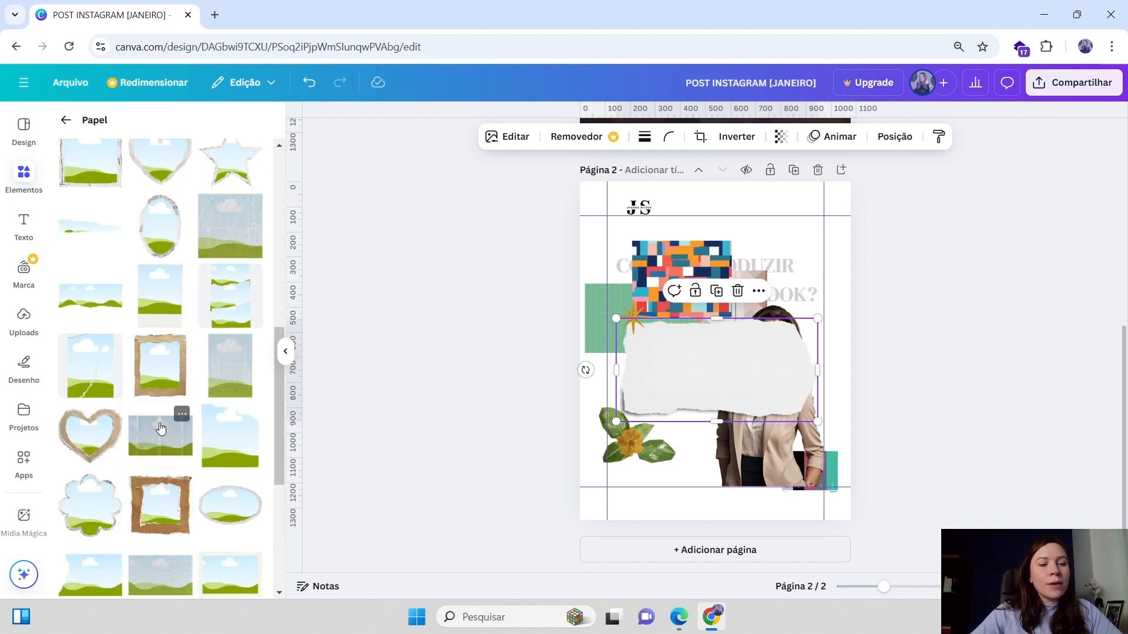
Move the torn paper down to the page bottom and shift the pattern block and beige shape up-left
{"action": "left_click_drag", "start_coordinate": [685, 370], "coordinate": [685, 458]}
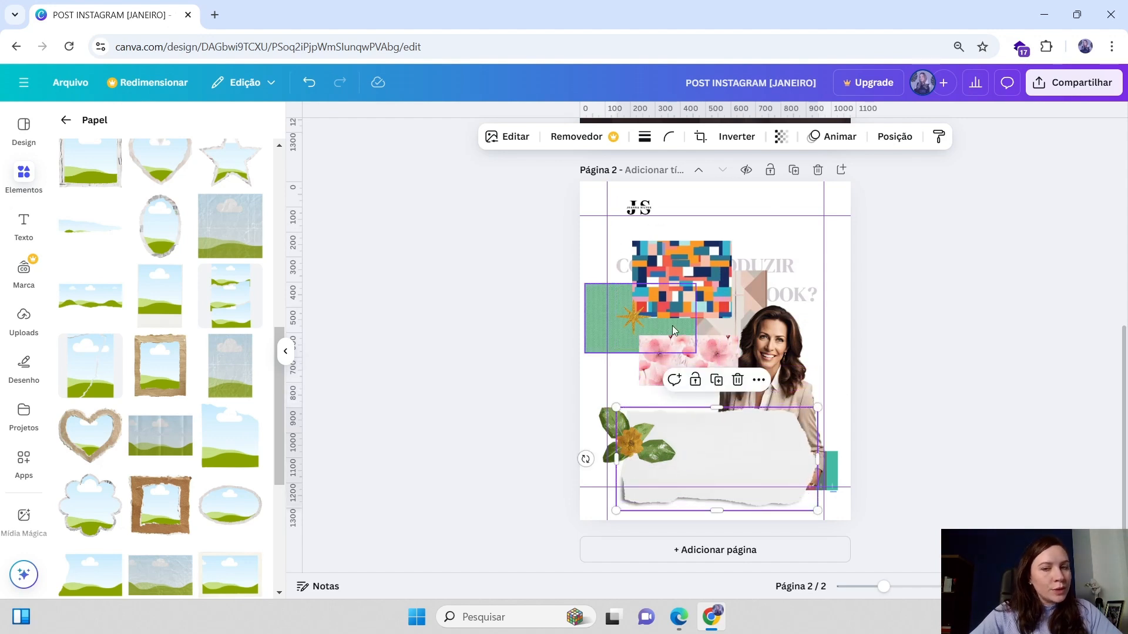
{"action": "left_click_drag", "start_coordinate": [676, 294], "coordinate": [649, 276]}
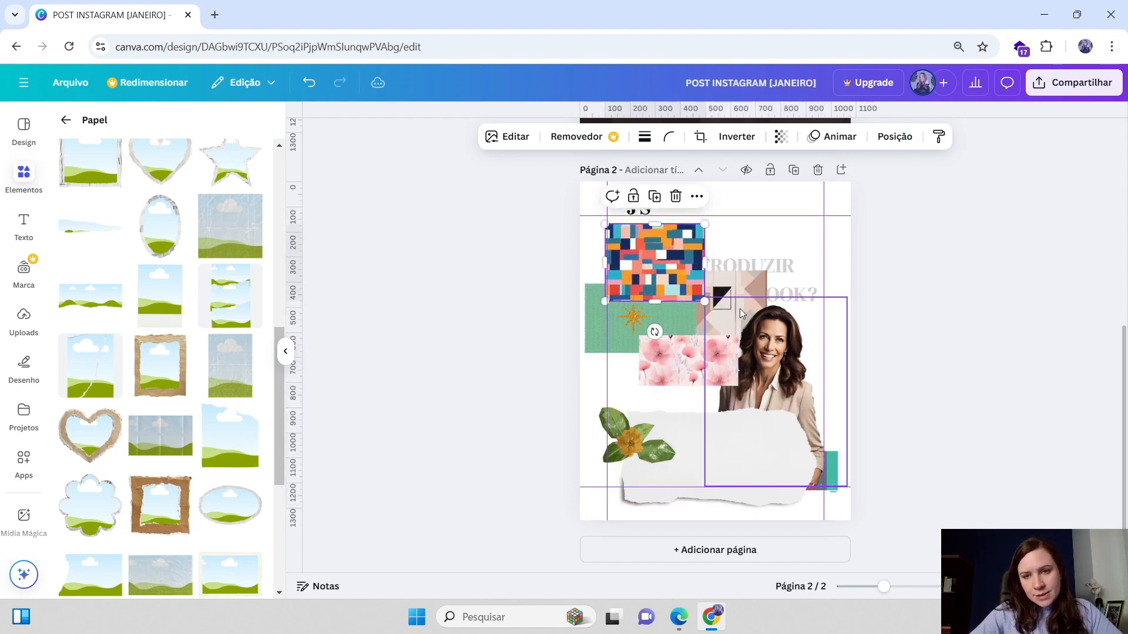
{"action": "left_click_drag", "start_coordinate": [726, 293], "coordinate": [702, 279]}
{"action": "left_click_drag", "start_coordinate": [645, 242], "coordinate": [642, 229]}
Move the woman's photo down and right toward the lower-right corner
{"action": "left_click_drag", "start_coordinate": [766, 365], "coordinate": [792, 387]}
{"action": "left_click", "coordinate": [723, 283]}
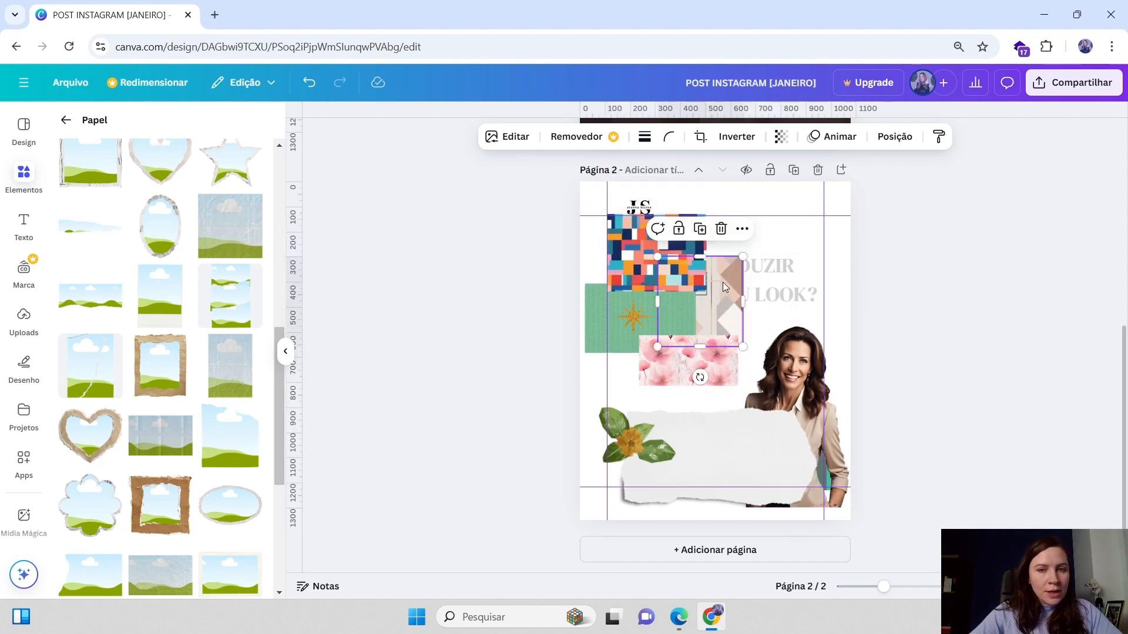
Nudge the beige geometric shape slightly right and move the headline text slightly up
{"action": "left_click_drag", "start_coordinate": [724, 286], "coordinate": [748, 290]}
{"action": "scroll", "coordinate": [175, 414], "scroll_direction": "down", "scroll_amount": 5}
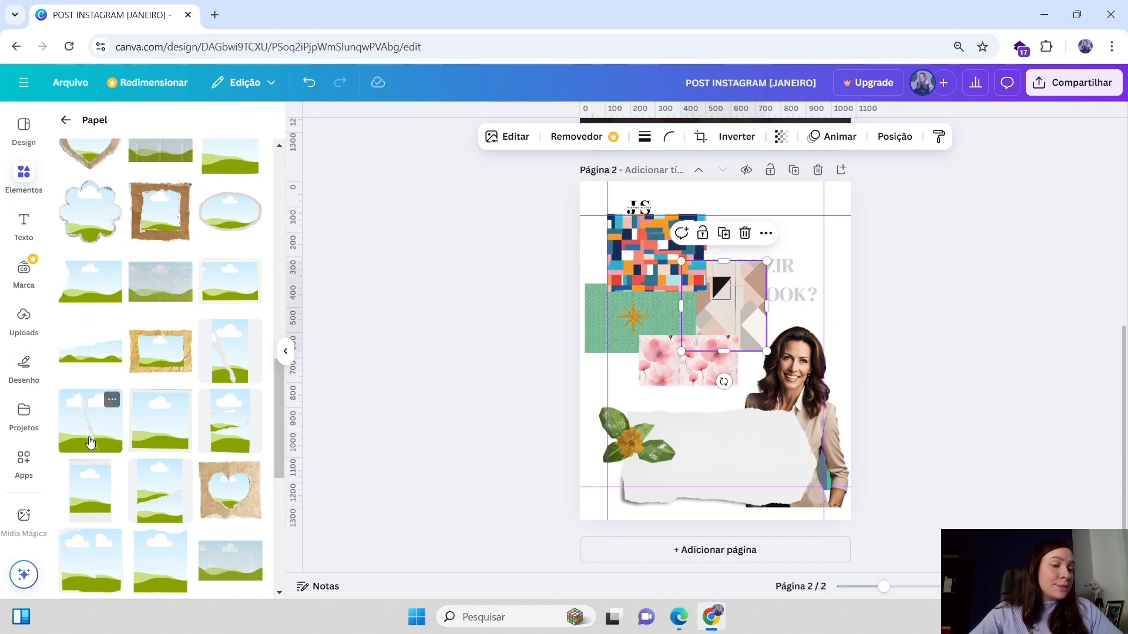
{"action": "scroll", "coordinate": [141, 449], "scroll_direction": "down", "scroll_amount": 5}
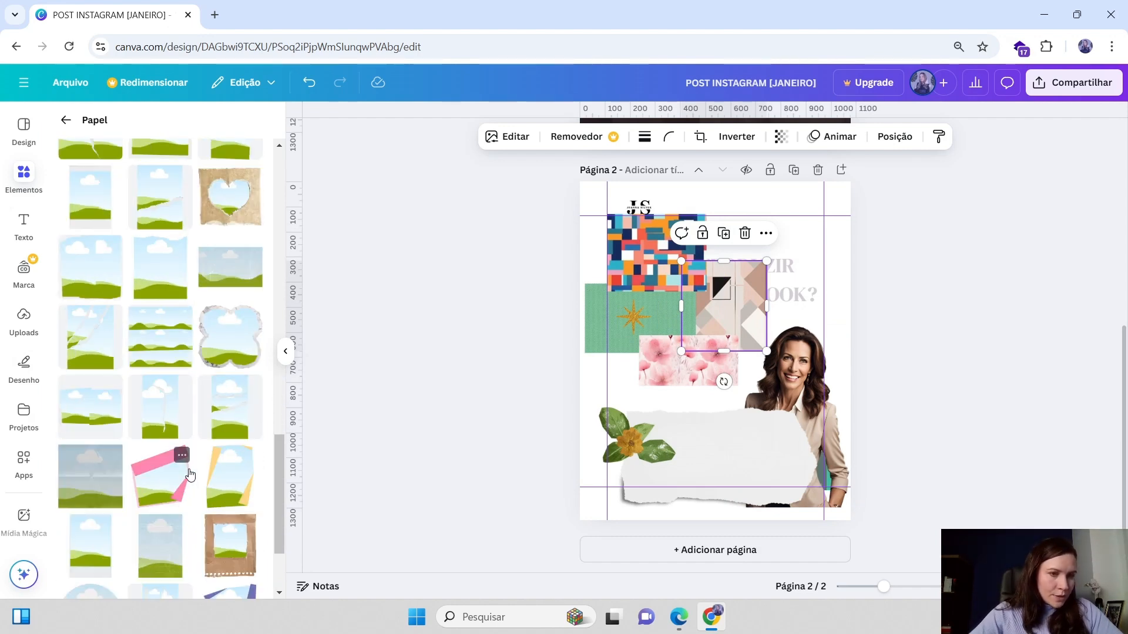
{"action": "scroll", "coordinate": [181, 465], "scroll_direction": "down", "scroll_amount": 4}
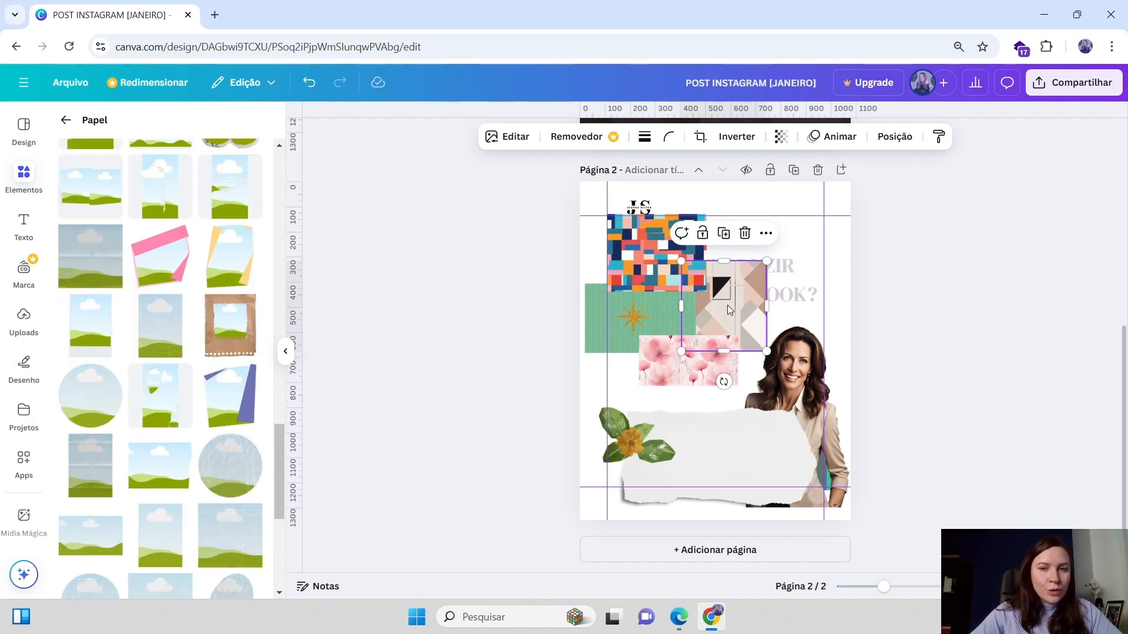
{"action": "left_click_drag", "start_coordinate": [782, 266], "coordinate": [793, 244]}
Browse the paper frame collection for suitable photo frames
{"action": "scroll", "coordinate": [189, 431], "scroll_direction": "down", "scroll_amount": 3}
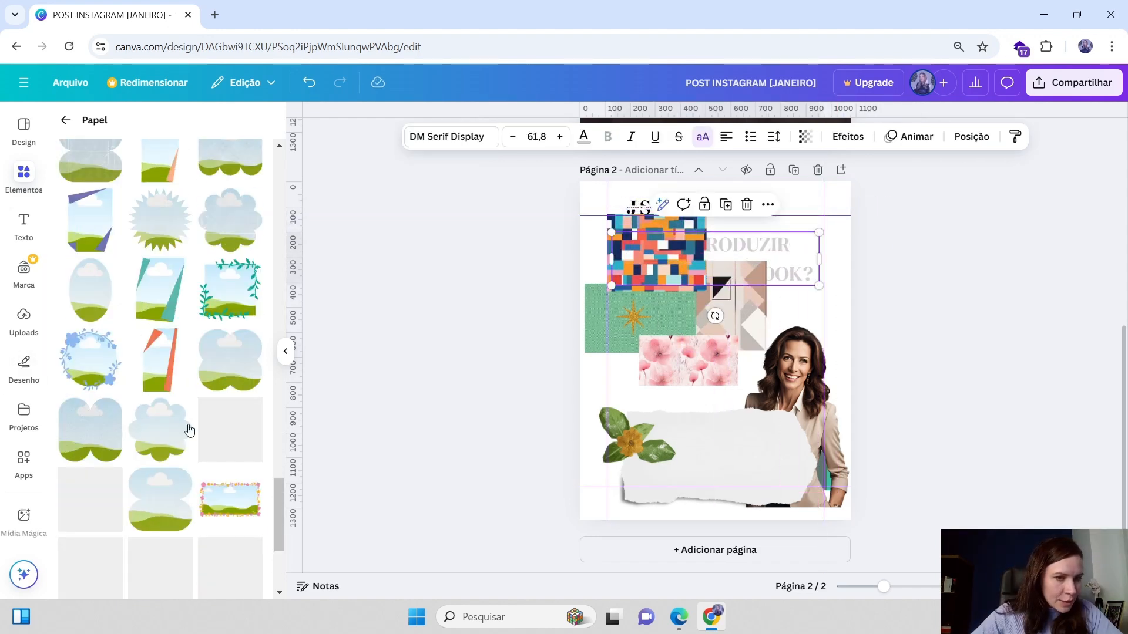
{"action": "scroll", "coordinate": [189, 431], "scroll_direction": "down", "scroll_amount": 4}
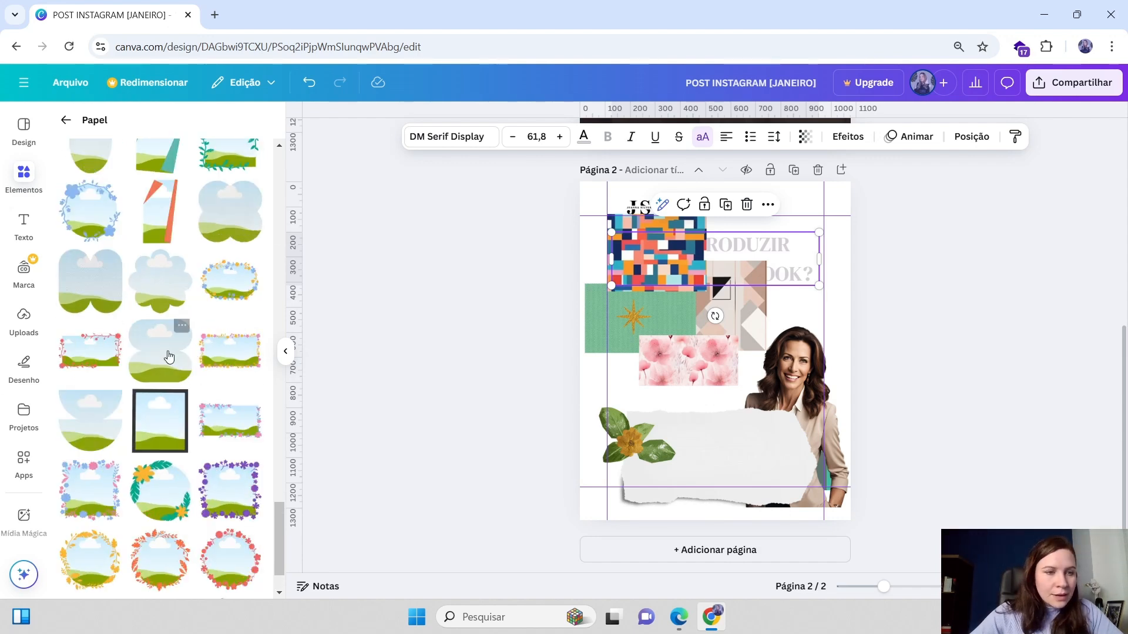
{"action": "scroll", "coordinate": [162, 368], "scroll_direction": "up", "scroll_amount": 3}
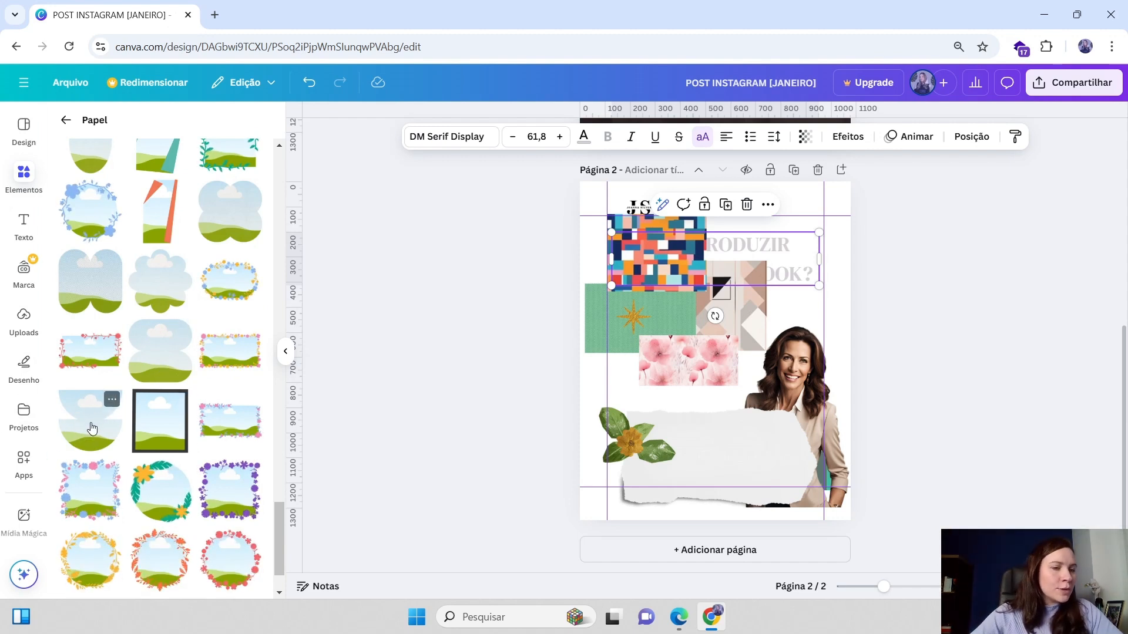
{"action": "scroll", "coordinate": [78, 427], "scroll_direction": "down", "scroll_amount": 3}
{"action": "scroll", "coordinate": [94, 341], "scroll_direction": "up", "scroll_amount": 15}
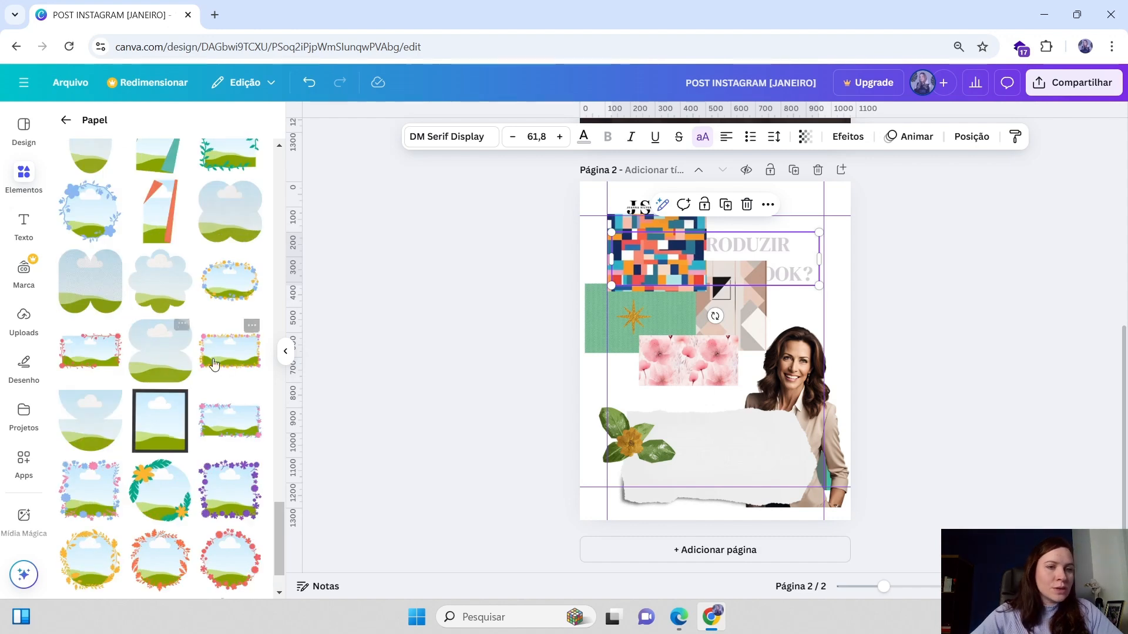
{"action": "scroll", "coordinate": [233, 382], "scroll_direction": "up", "scroll_amount": 10}
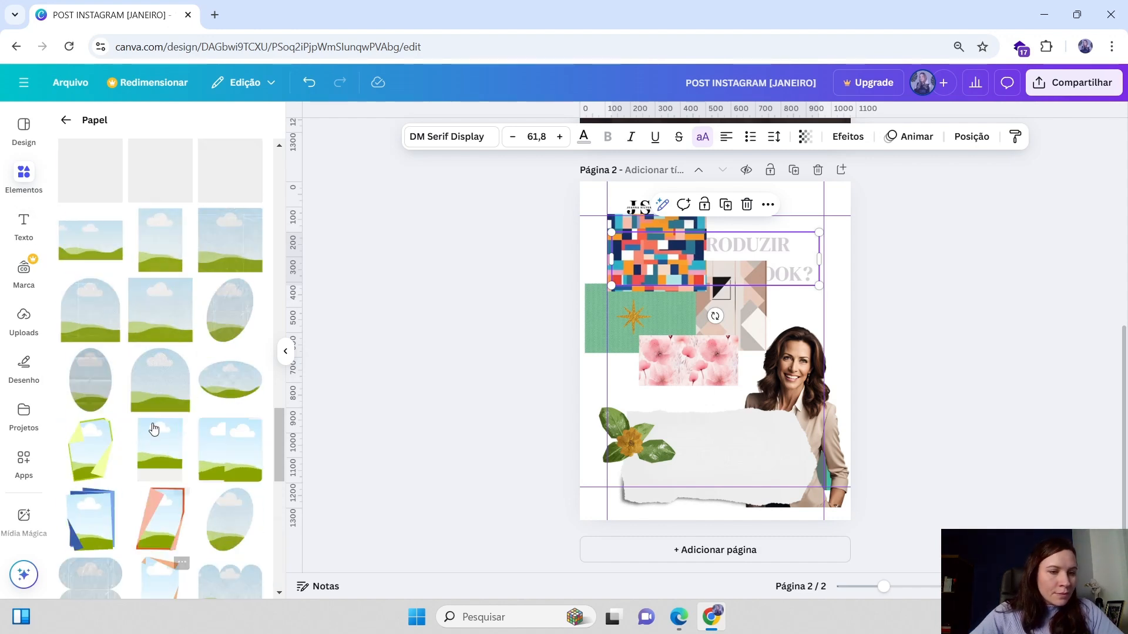
{"action": "scroll", "coordinate": [173, 404], "scroll_direction": "up", "scroll_amount": 3}
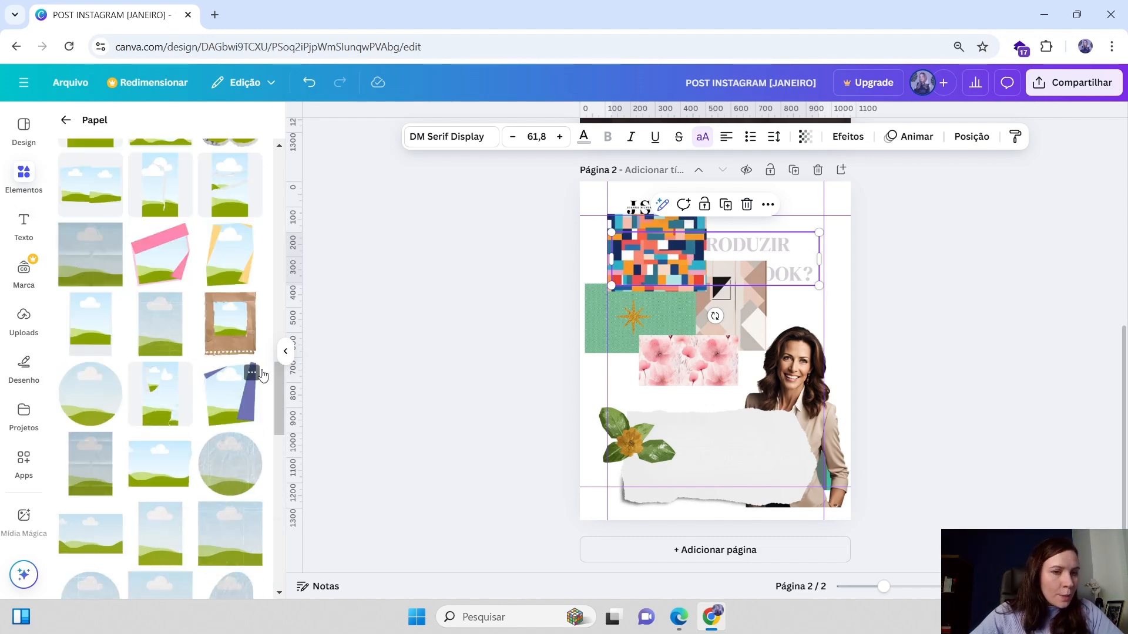
{"action": "scroll", "coordinate": [175, 322], "scroll_direction": "up", "scroll_amount": 5}
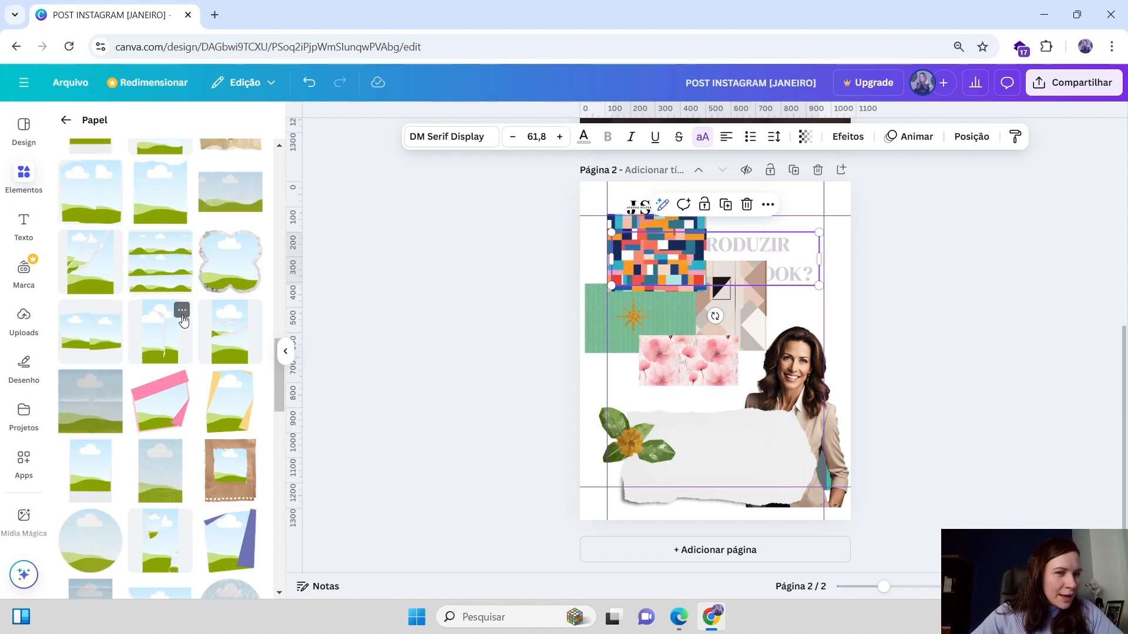
{"action": "scroll", "coordinate": [181, 314], "scroll_direction": "up", "scroll_amount": 4}
{"action": "scroll", "coordinate": [181, 313], "scroll_direction": "up", "scroll_amount": 6}
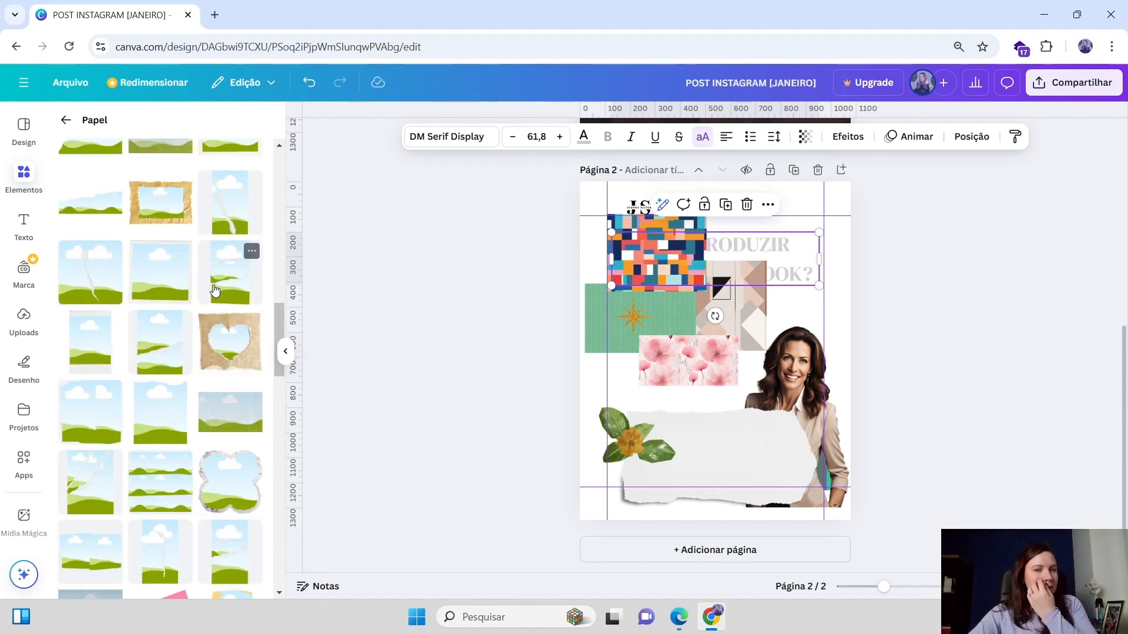
{"action": "scroll", "coordinate": [177, 318], "scroll_direction": "up", "scroll_amount": 5}
{"action": "scroll", "coordinate": [156, 302], "scroll_direction": "down", "scroll_amount": 15}
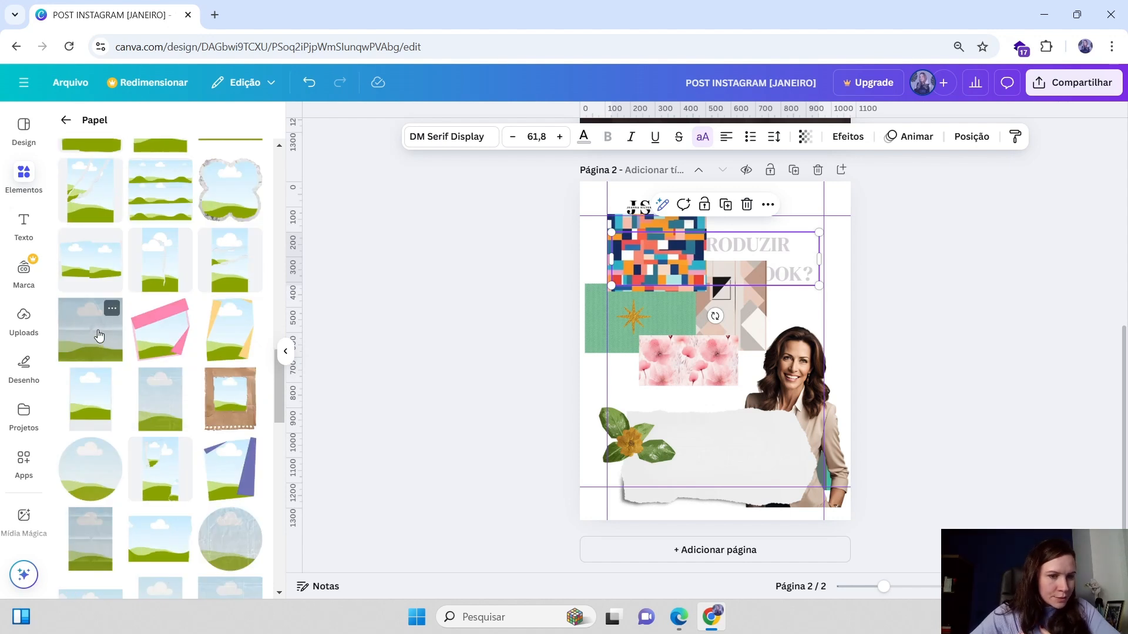
Add a square paper frame and a circular frame, and fill the circular frame with the colourful pattern
{"action": "left_click", "coordinate": [99, 336]}
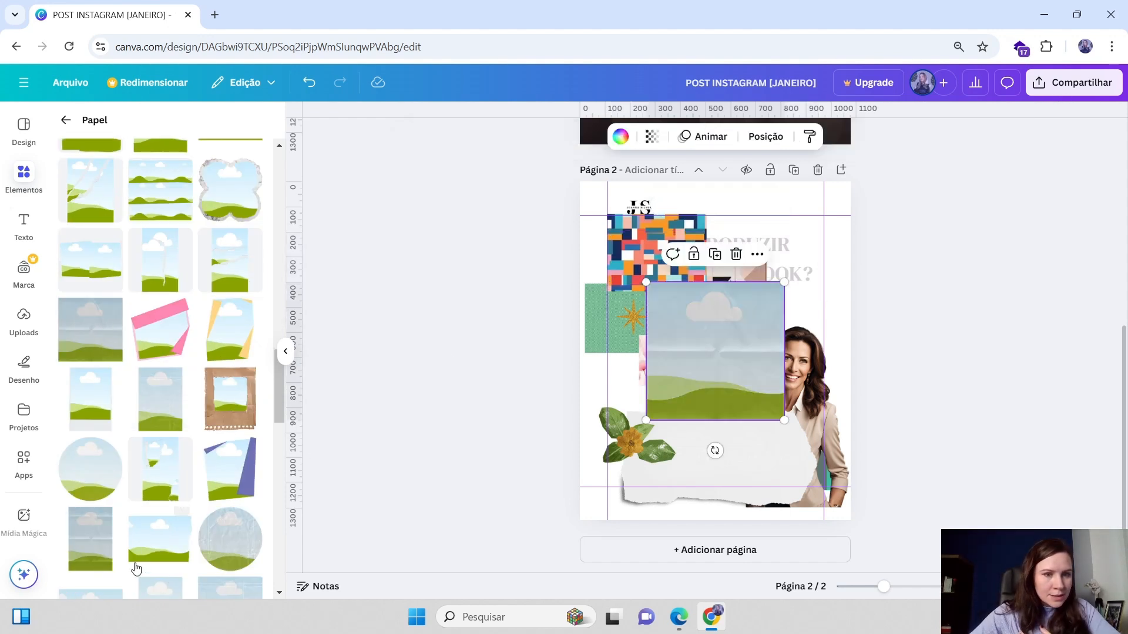
{"action": "left_click", "coordinate": [217, 542]}
{"action": "left_click_drag", "start_coordinate": [696, 328], "coordinate": [766, 236]}
{"action": "left_click", "coordinate": [677, 348]}
{"action": "left_click_drag", "start_coordinate": [676, 351], "coordinate": [651, 360]}
{"action": "left_click", "coordinate": [711, 269]}
{"action": "left_click_drag", "start_coordinate": [711, 269], "coordinate": [731, 251]}
{"action": "left_click_drag", "start_coordinate": [795, 227], "coordinate": [756, 235]}
{"action": "left_click_drag", "start_coordinate": [817, 193], "coordinate": [663, 262]}
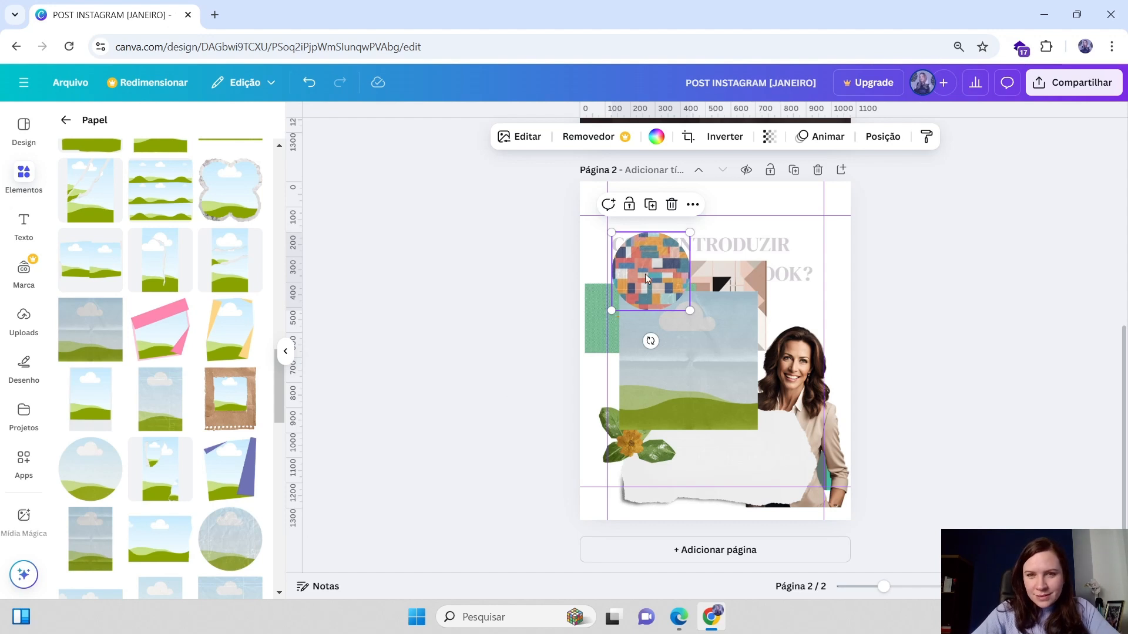
Fill the square frame with the green pattern and rearrange the pink flowers and beige shape around it
{"action": "left_click_drag", "start_coordinate": [645, 273], "coordinate": [653, 255]}
{"action": "left_click_drag", "start_coordinate": [676, 374], "coordinate": [714, 390]}
{"action": "left_click_drag", "start_coordinate": [611, 347], "coordinate": [694, 328]}
{"action": "left_click_drag", "start_coordinate": [776, 398], "coordinate": [765, 387]}
{"action": "mouse_move", "coordinate": [720, 351]}
{"action": "left_mouse_down"}
{"action": "mouse_move", "coordinate": [714, 365]}
{"action": "mouse_move", "coordinate": [710, 338]}
{"action": "left_mouse_up"}
{"action": "left_click_drag", "start_coordinate": [636, 316], "coordinate": [741, 260]}
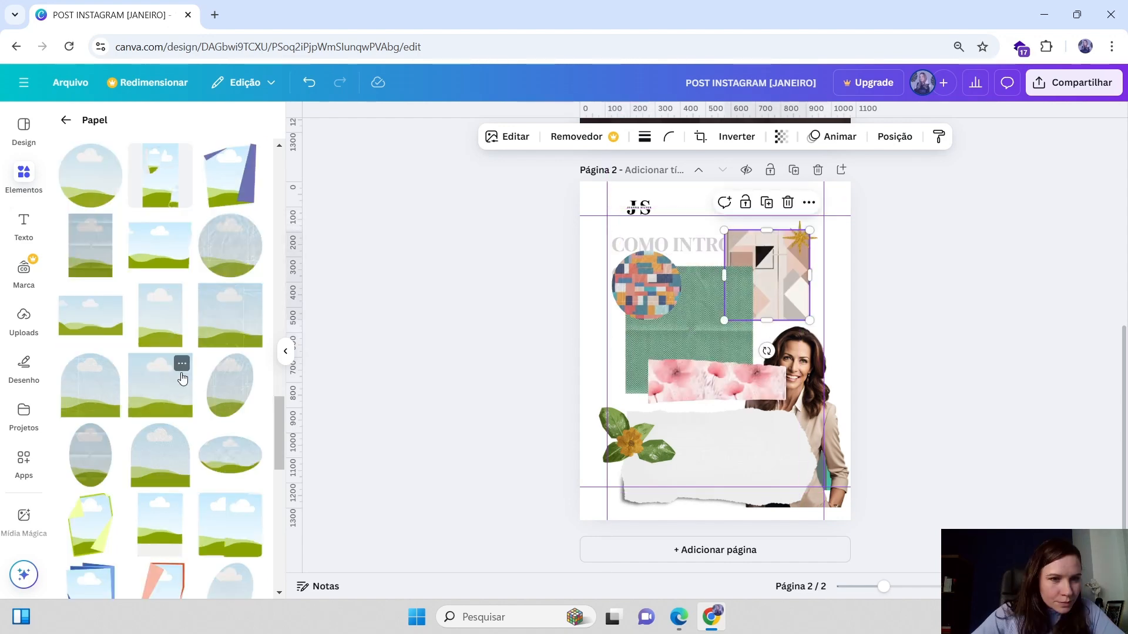
Add an oval paper frame, fill it with the beige geometric shape, and shrink it beside the circle
{"action": "left_click_drag", "start_coordinate": [244, 393], "coordinate": [683, 329]}
{"action": "left_click_drag", "start_coordinate": [766, 275], "coordinate": [733, 337]}
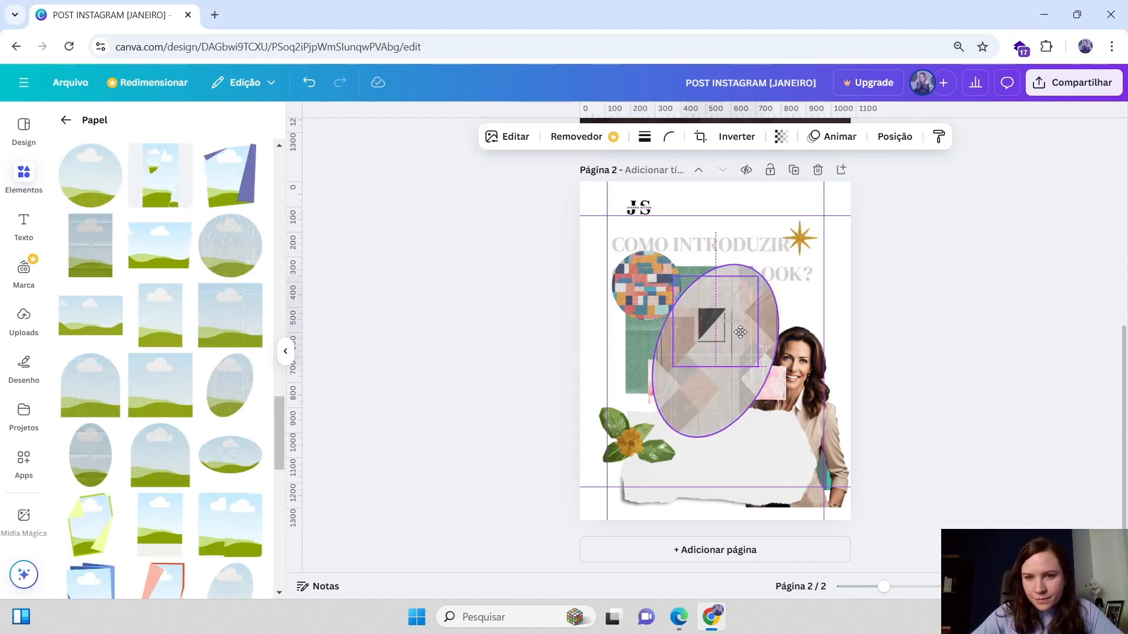
{"action": "left_click_drag", "start_coordinate": [791, 421], "coordinate": [745, 343]}
{"action": "left_click_drag", "start_coordinate": [701, 291], "coordinate": [646, 345]}
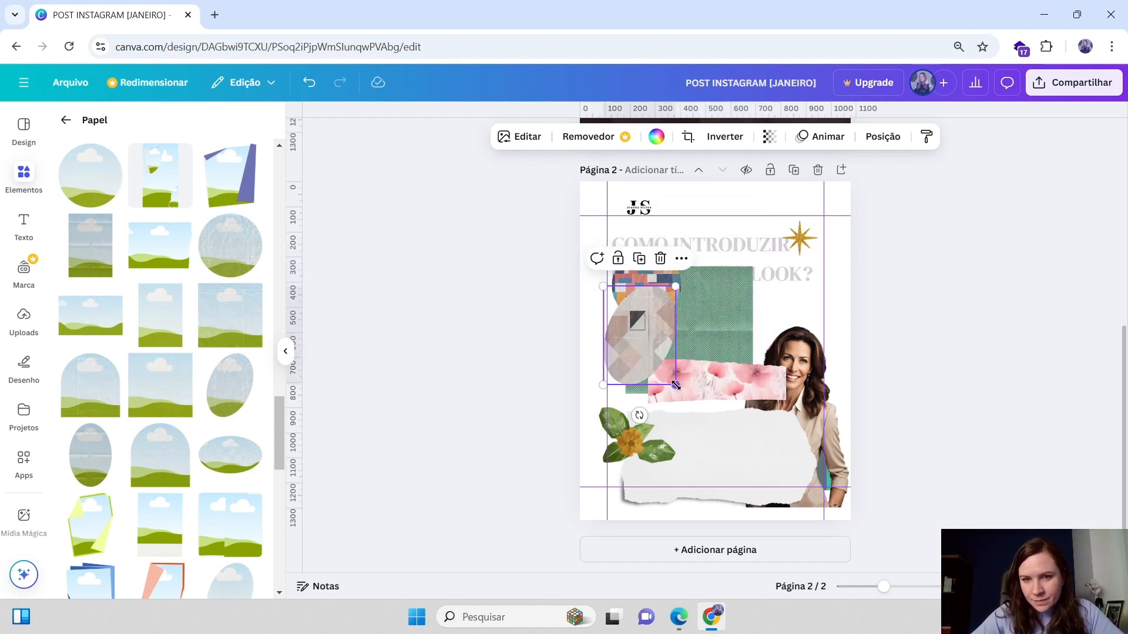
{"action": "left_click_drag", "start_coordinate": [675, 385], "coordinate": [645, 353]}
Move the woman's photo to the centre of the collage and resize the green square frame behind her
{"action": "left_click_drag", "start_coordinate": [814, 366], "coordinate": [825, 284]}
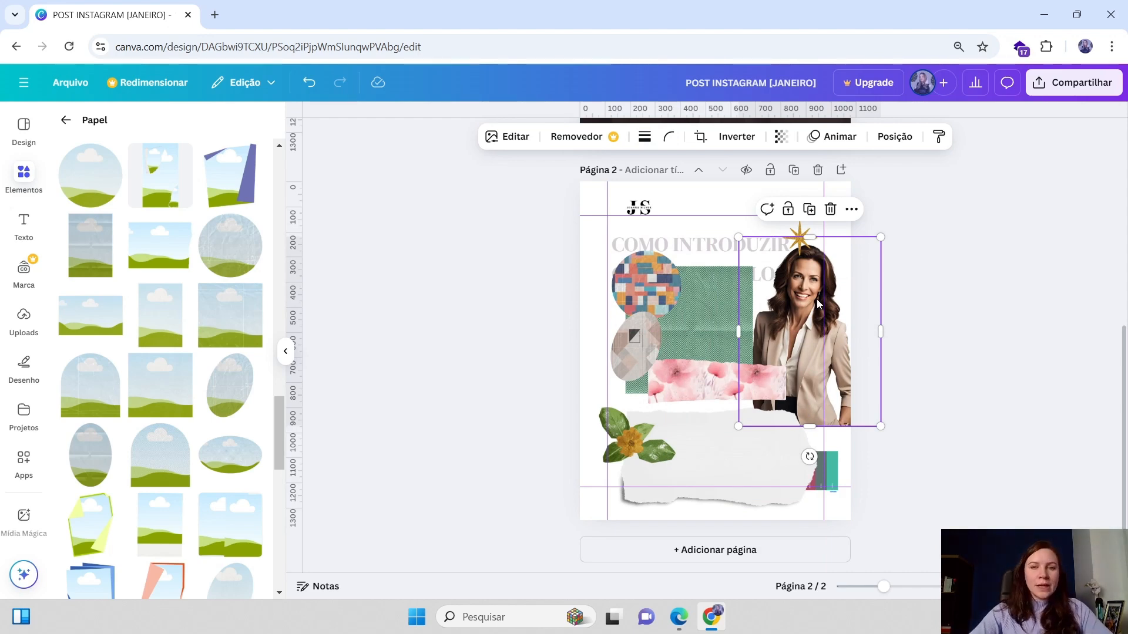
{"action": "left_click", "coordinate": [721, 307]}
{"action": "left_click_drag", "start_coordinate": [797, 329], "coordinate": [819, 315]}
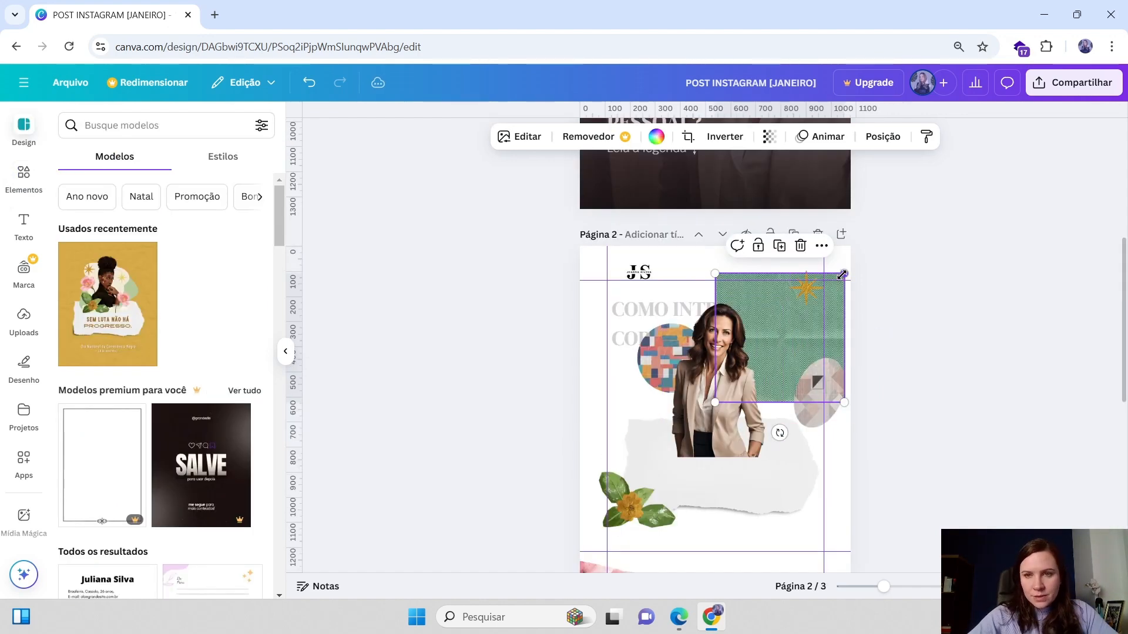
{"action": "left_click_drag", "start_coordinate": [843, 275], "coordinate": [815, 313]}
{"action": "left_click_drag", "start_coordinate": [818, 391], "coordinate": [803, 365]}
{"action": "mouse_move", "coordinate": [805, 283]}
{"action": "left_mouse_down"}
{"action": "mouse_move", "coordinate": [805, 305]}
{"action": "mouse_move", "coordinate": [815, 298]}
{"action": "mouse_move", "coordinate": [805, 306]}
{"action": "left_mouse_up"}
{"action": "left_click", "coordinate": [877, 279]}
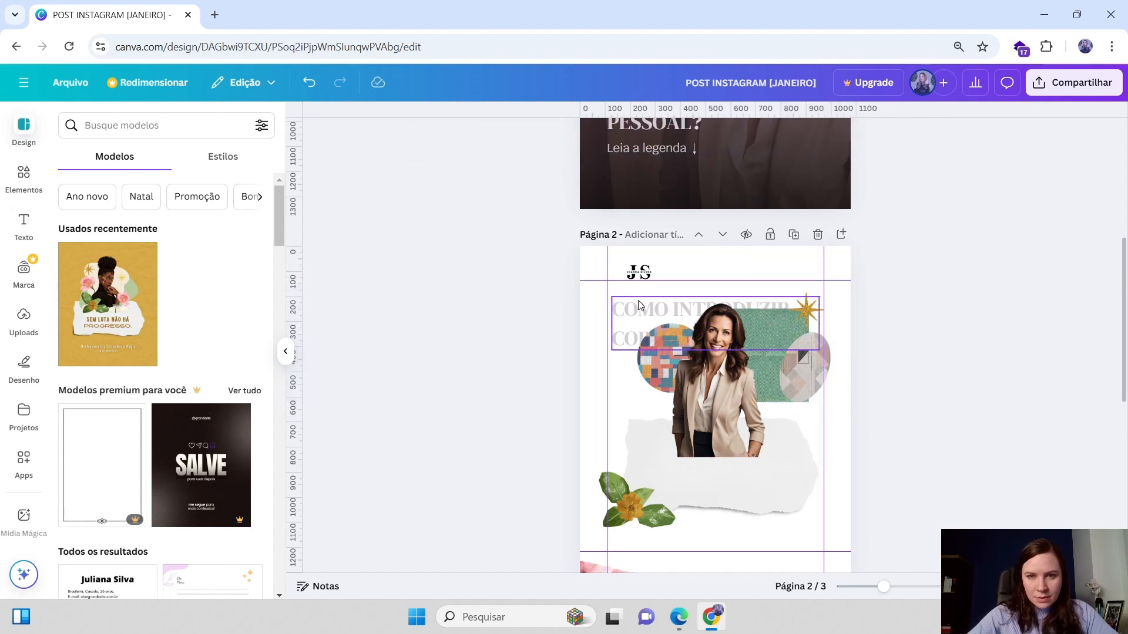
Move the headline text onto the torn paper and shift the leaf-and-flower group up beside the photo
{"action": "left_click_drag", "start_coordinate": [637, 303], "coordinate": [647, 466]}
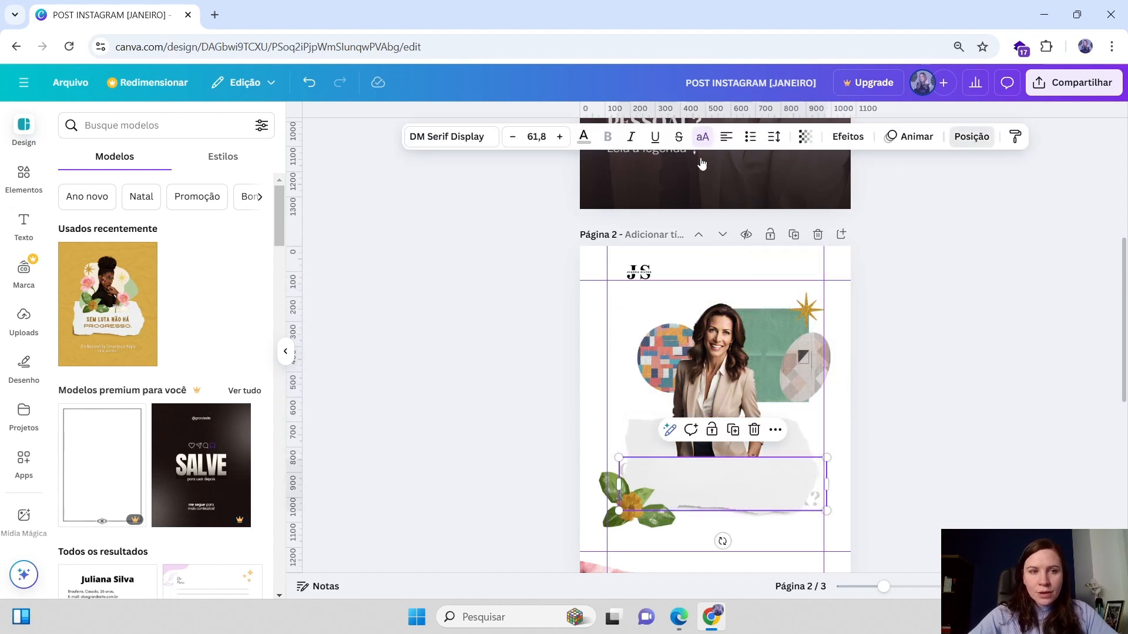
{"action": "scroll", "coordinate": [167, 444], "scroll_direction": "down", "scroll_amount": 2}
{"action": "left_click_drag", "start_coordinate": [170, 483], "coordinate": [171, 399]}
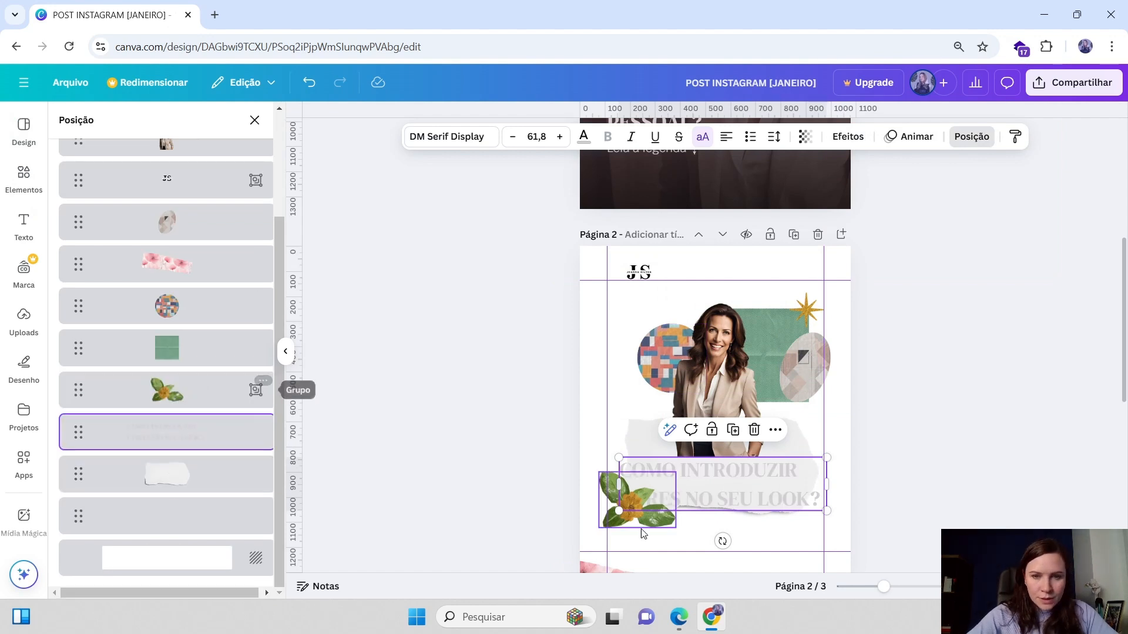
{"action": "left_click_drag", "start_coordinate": [639, 517], "coordinate": [663, 428]}
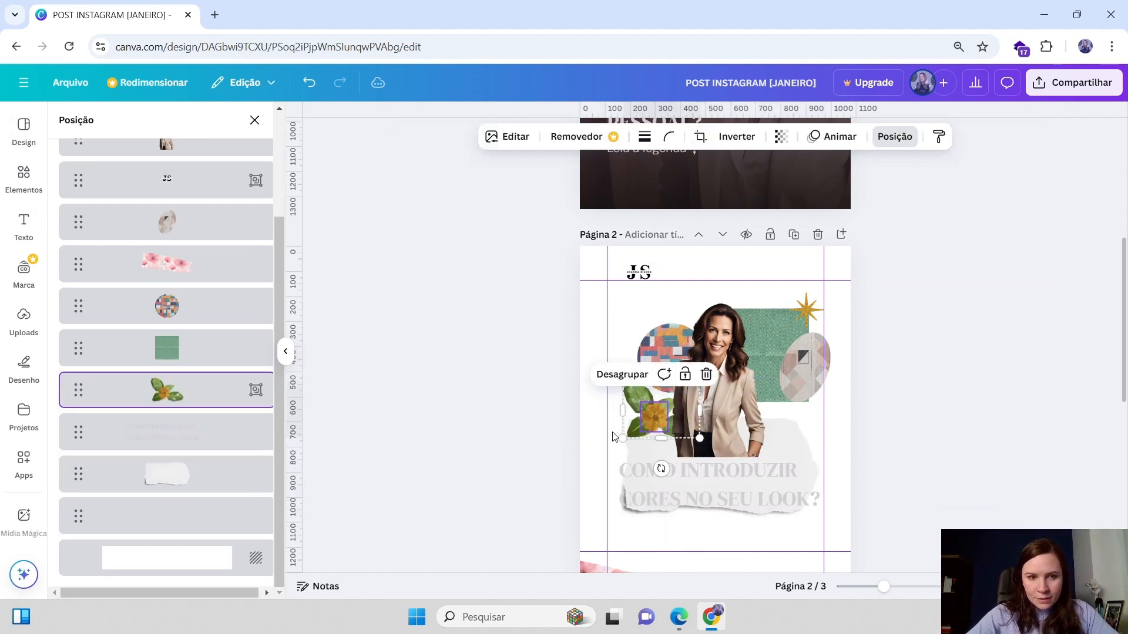
Reorder the layers so the torn paper and then the headline text sit above the woman's photo
{"action": "left_click", "coordinate": [168, 474]}
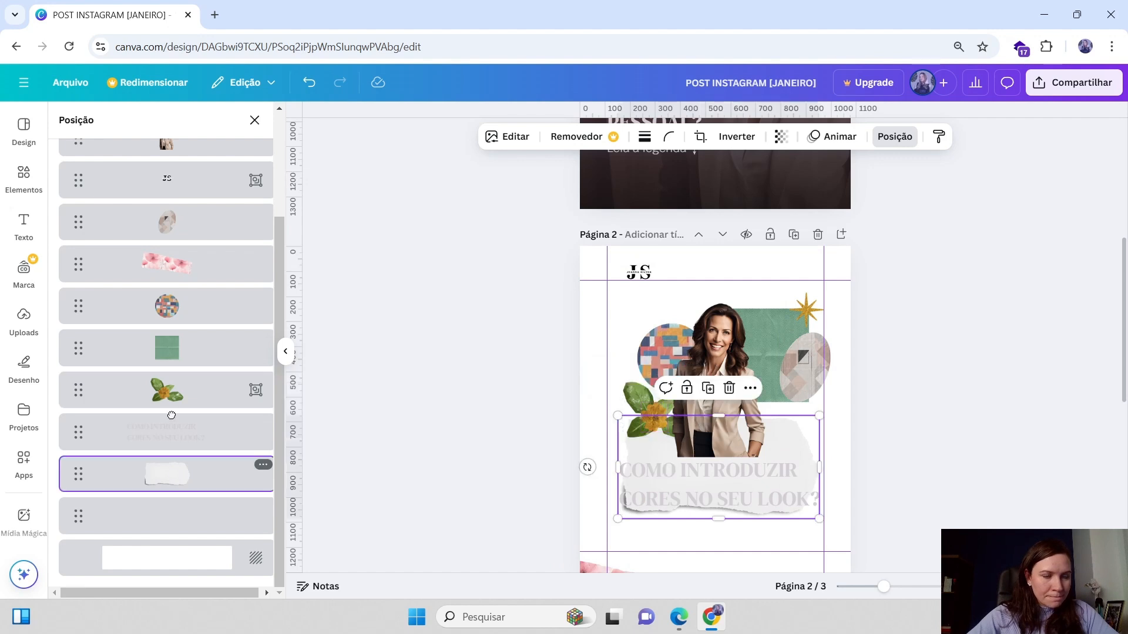
{"action": "left_click_drag", "start_coordinate": [172, 415], "coordinate": [167, 276]}
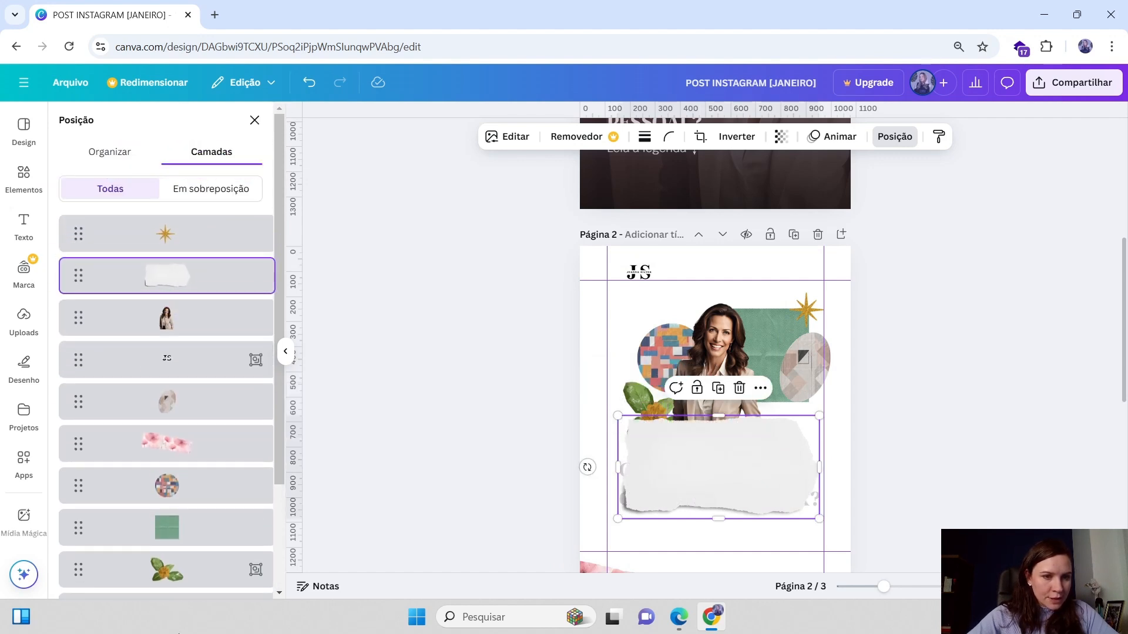
{"action": "scroll", "coordinate": [166, 468], "scroll_direction": "down", "scroll_amount": 3}
{"action": "scroll", "coordinate": [177, 242], "scroll_direction": "up", "scroll_amount": 3}
{"action": "scroll", "coordinate": [165, 405], "scroll_direction": "down", "scroll_amount": 3}
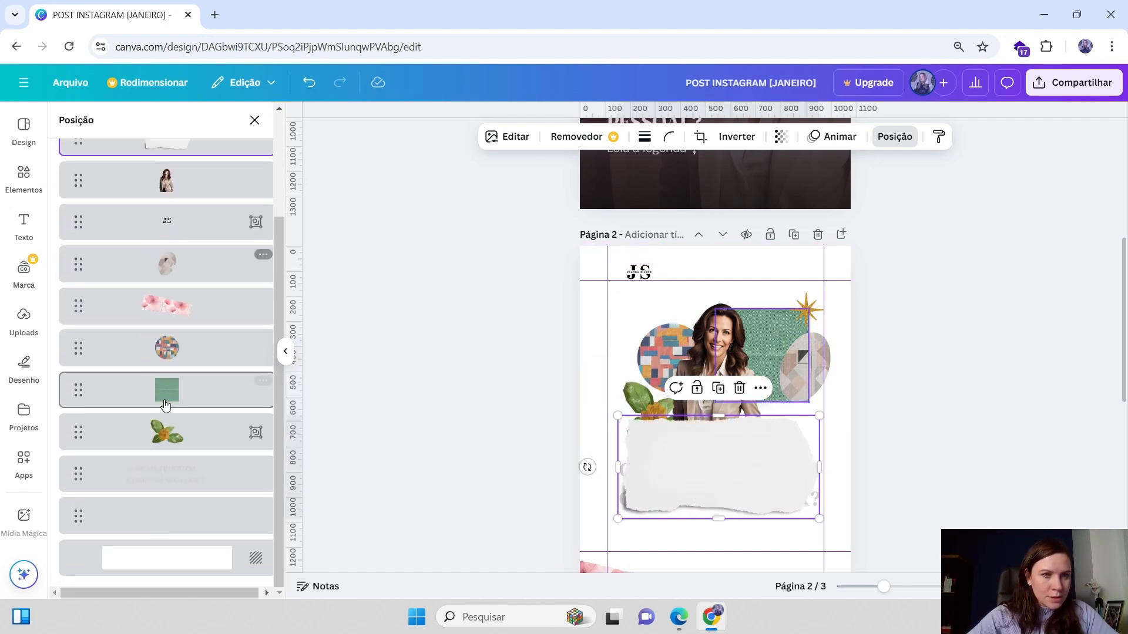
{"action": "left_click_drag", "start_coordinate": [166, 474], "coordinate": [170, 266]}
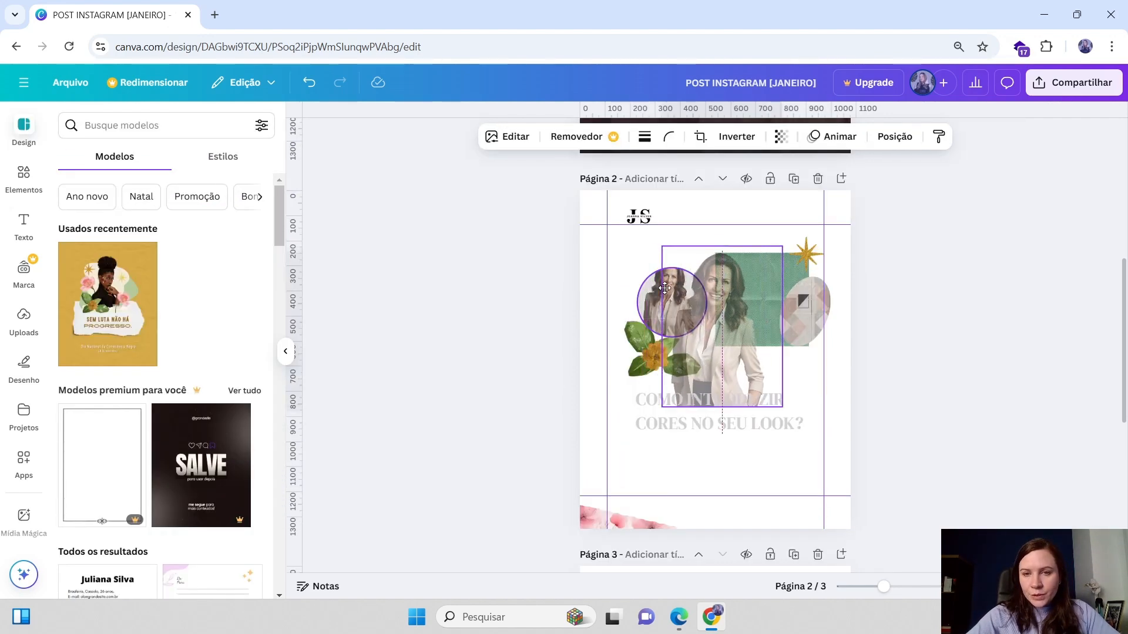
Reposition the woman's photo over the green frame, just above the headline
{"action": "left_click_drag", "start_coordinate": [723, 329], "coordinate": [721, 392]}
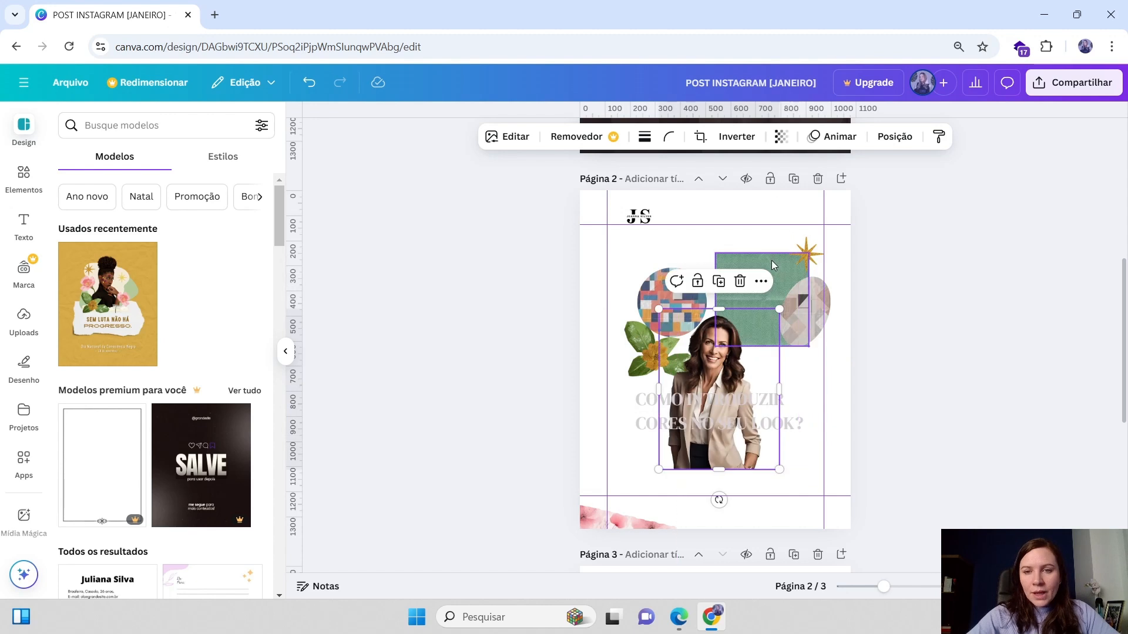
{"action": "left_click_drag", "start_coordinate": [764, 320], "coordinate": [760, 275]}
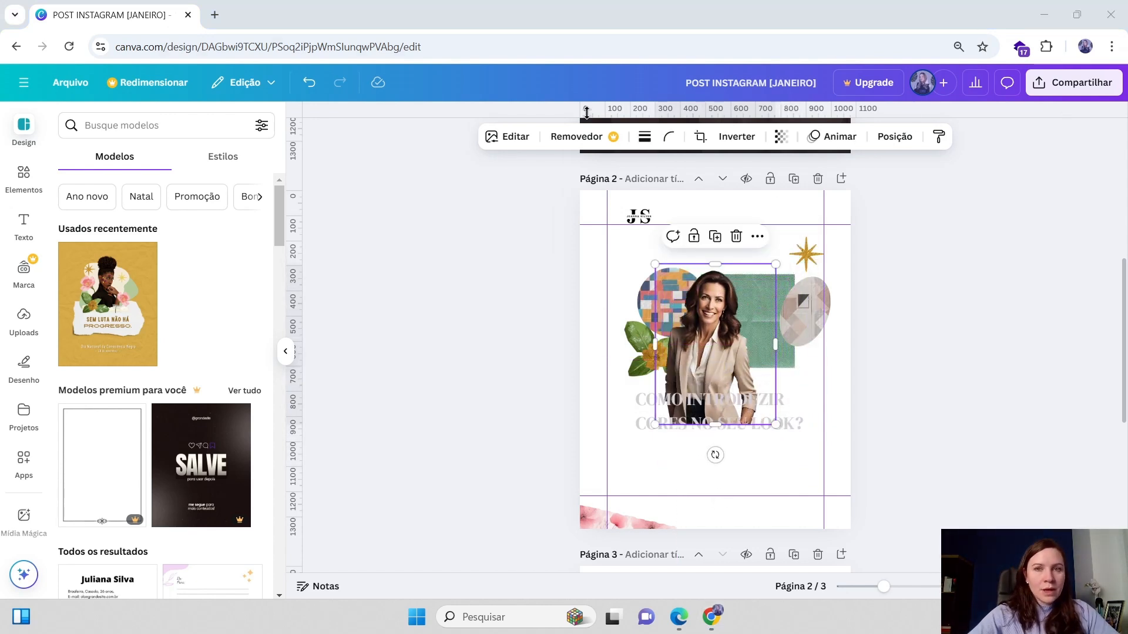
Search the templates for "moodboard moda" and browse the results
{"action": "left_click", "coordinate": [232, 128]}
{"action": "type", "text": "moo"}
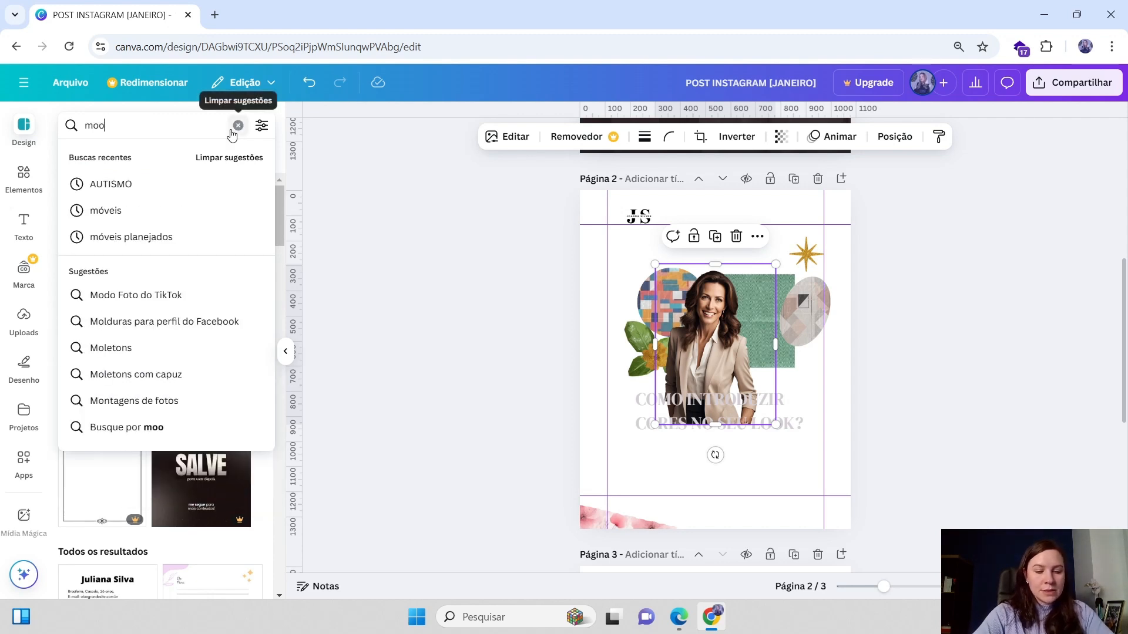
{"action": "type", "text": "dboard"}
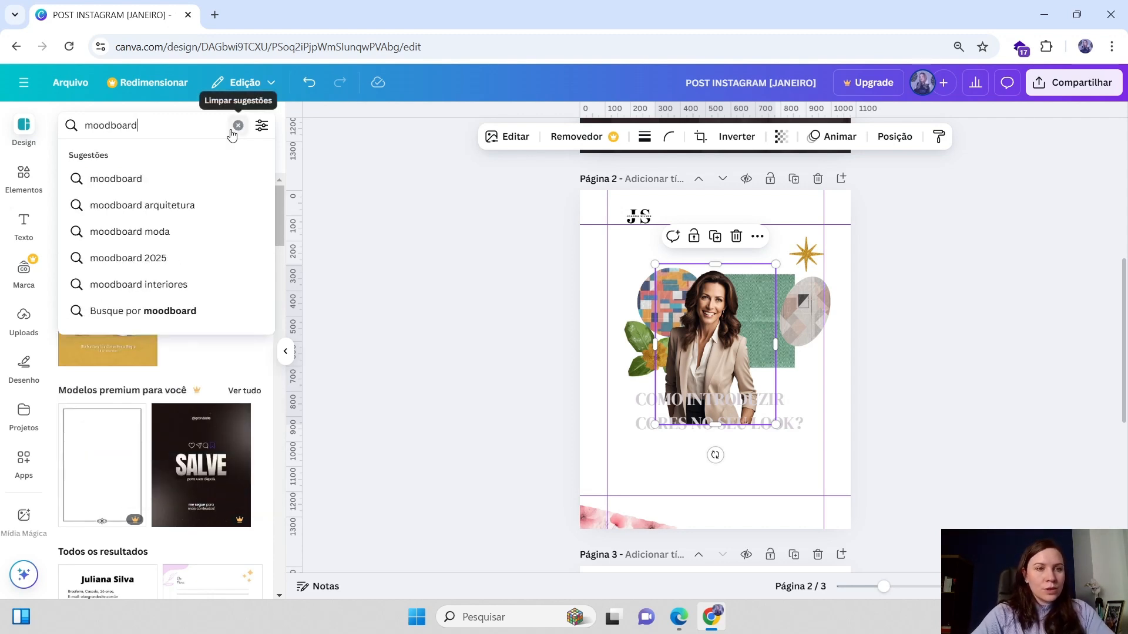
{"action": "left_click", "coordinate": [156, 233]}
{"action": "scroll", "coordinate": [177, 294], "scroll_direction": "down", "scroll_amount": 10}
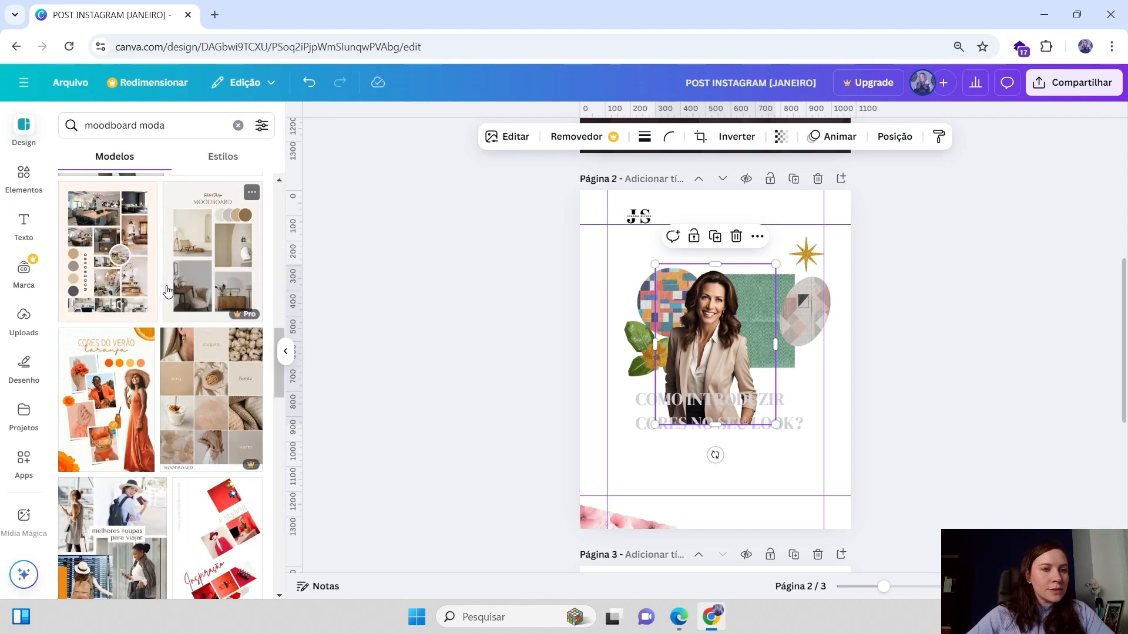
{"action": "scroll", "coordinate": [125, 385], "scroll_direction": "down", "scroll_amount": 6}
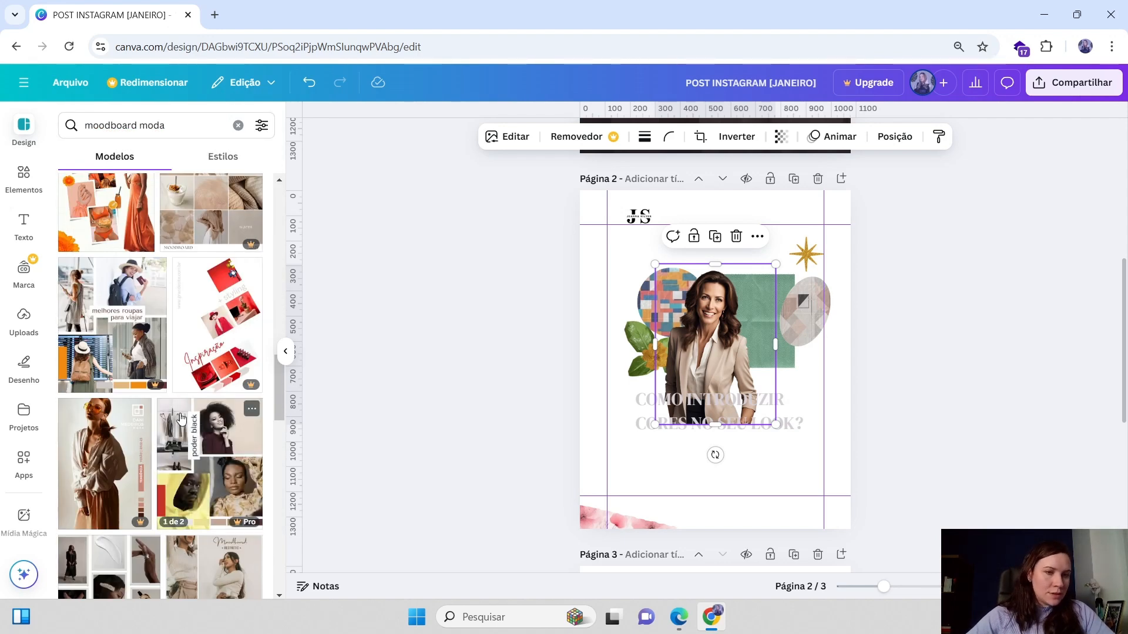
{"action": "scroll", "coordinate": [237, 400], "scroll_direction": "down", "scroll_amount": 4}
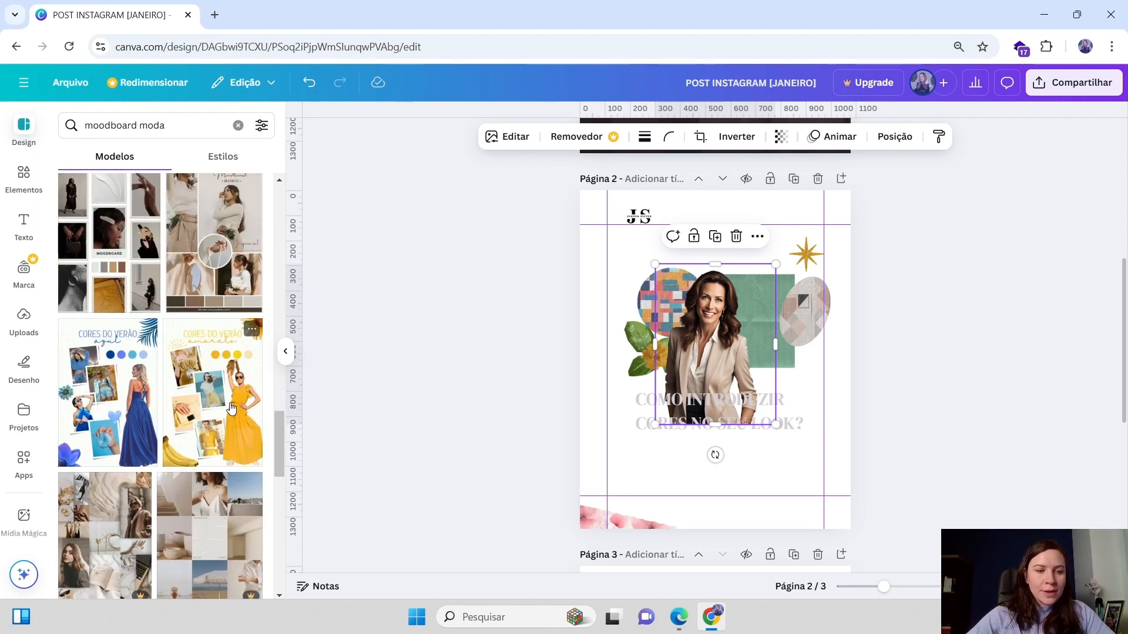
{"action": "scroll", "coordinate": [203, 325], "scroll_direction": "down", "scroll_amount": 6}
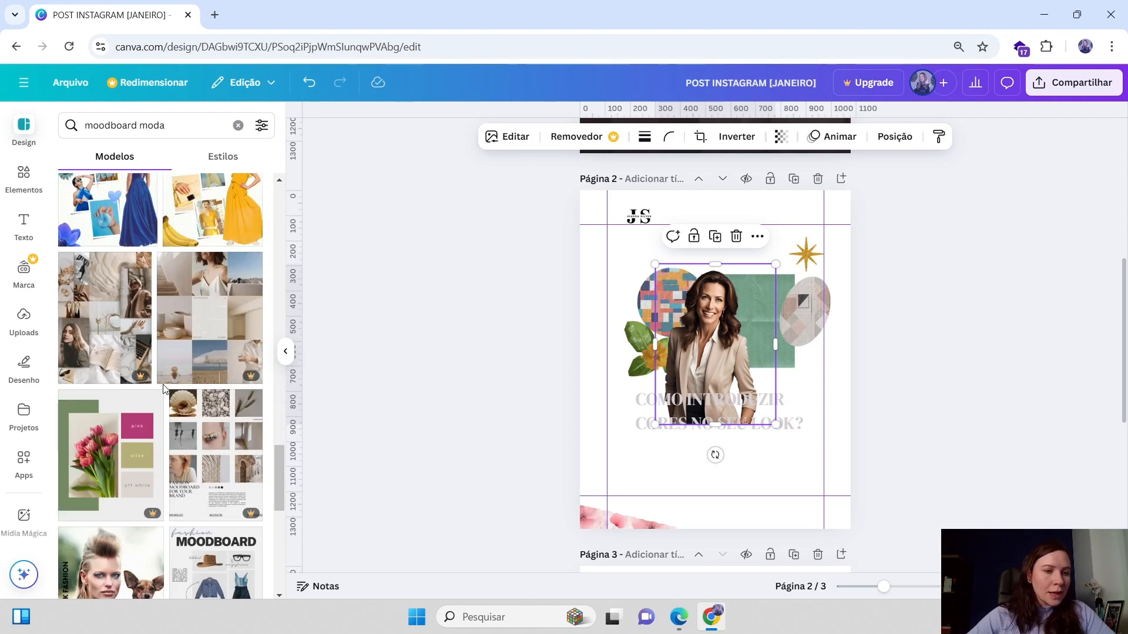
Scroll through the moodboard moda template results to look for collage layouts
{"action": "scroll", "coordinate": [253, 385], "scroll_direction": "down", "scroll_amount": 5}
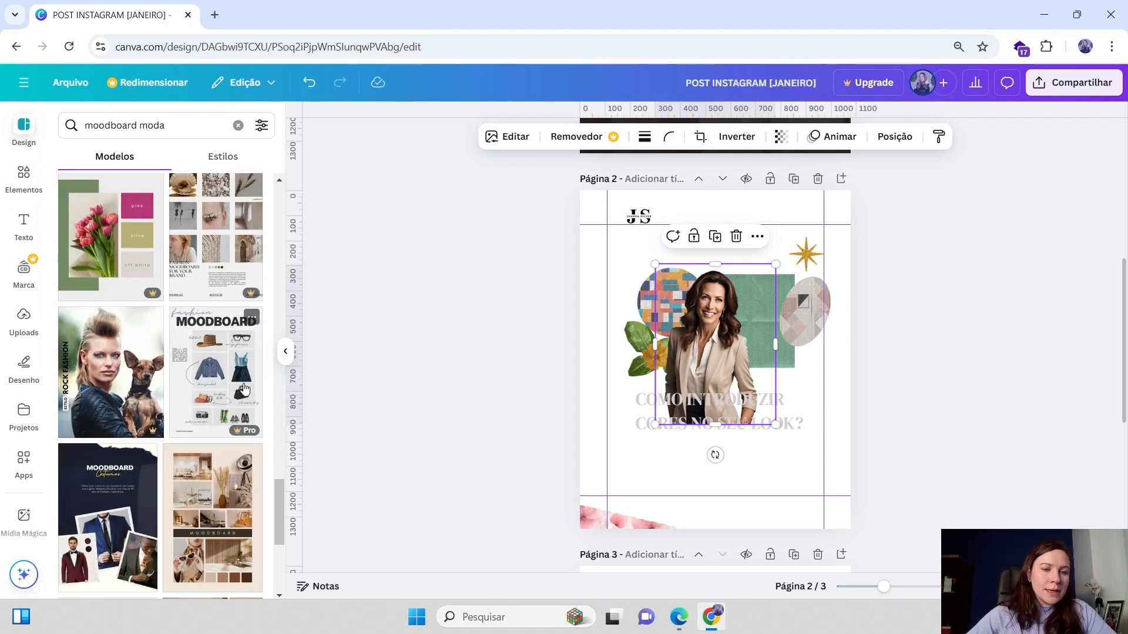
{"action": "scroll", "coordinate": [246, 389], "scroll_direction": "down", "scroll_amount": 3}
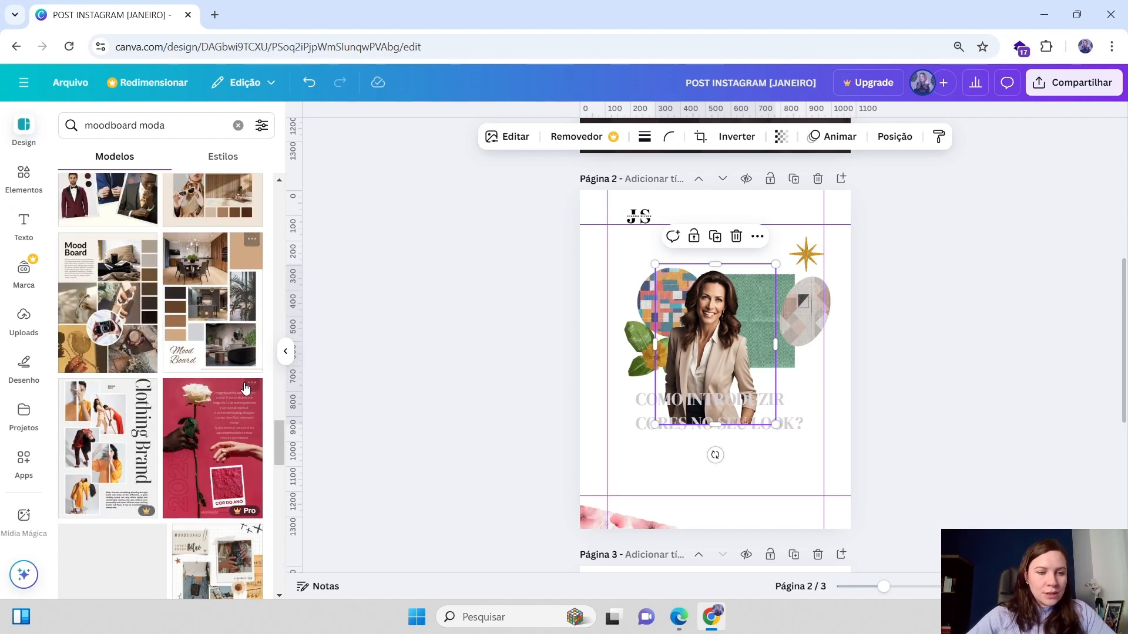
{"action": "scroll", "coordinate": [246, 388], "scroll_direction": "down", "scroll_amount": 6}
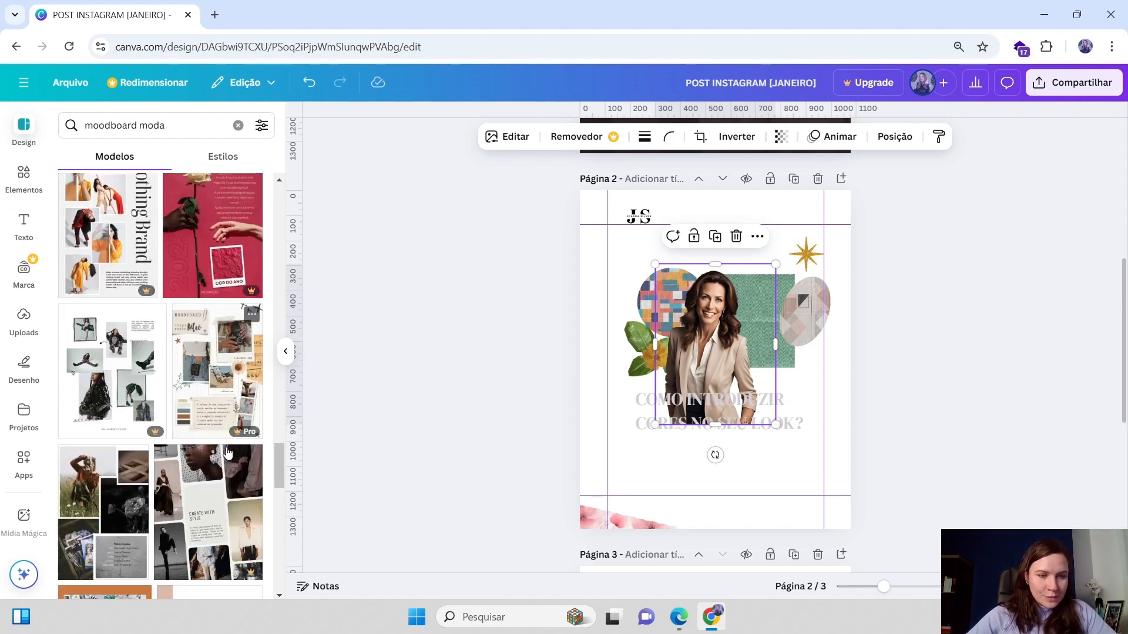
{"action": "scroll", "coordinate": [180, 451], "scroll_direction": "down", "scroll_amount": 3}
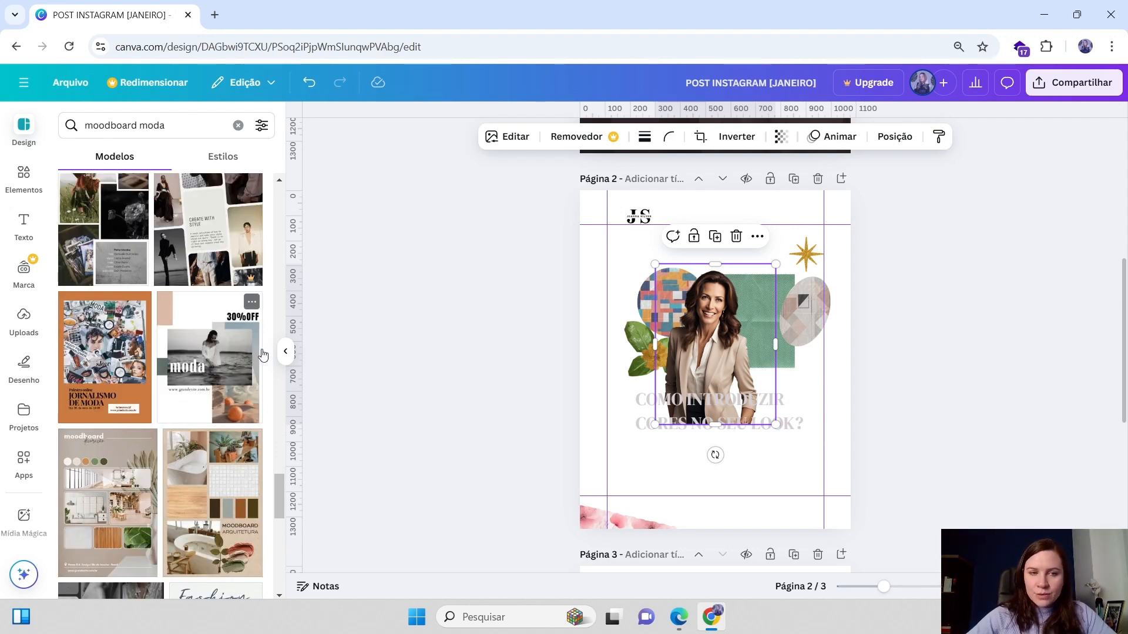
{"action": "scroll", "coordinate": [204, 381], "scroll_direction": "down", "scroll_amount": 3}
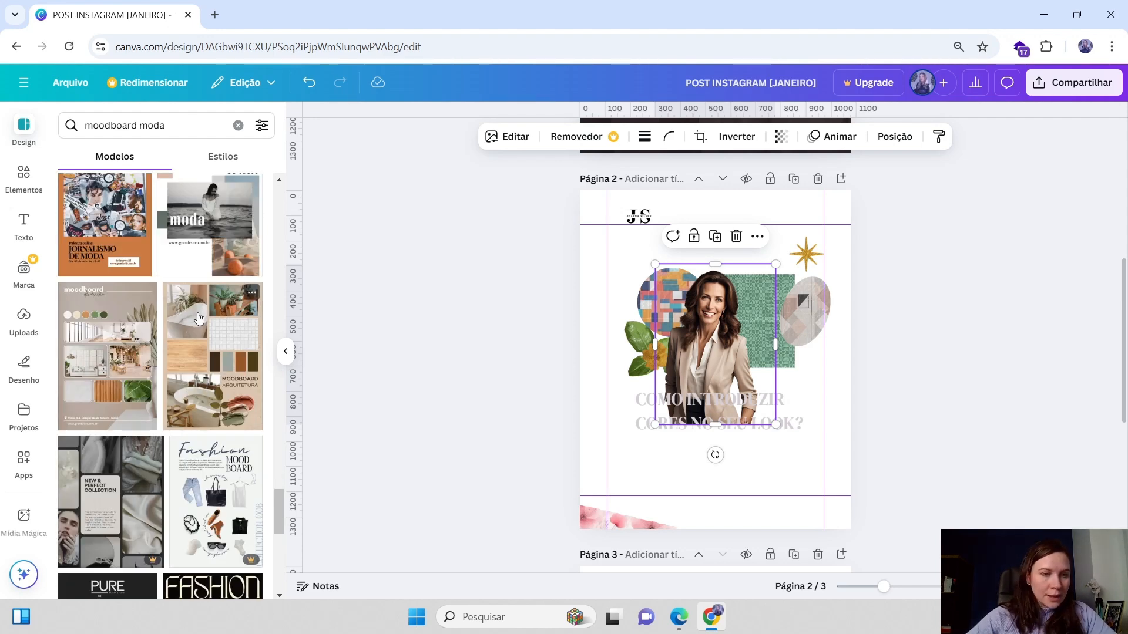
{"action": "scroll", "coordinate": [199, 324], "scroll_direction": "down", "scroll_amount": 1}
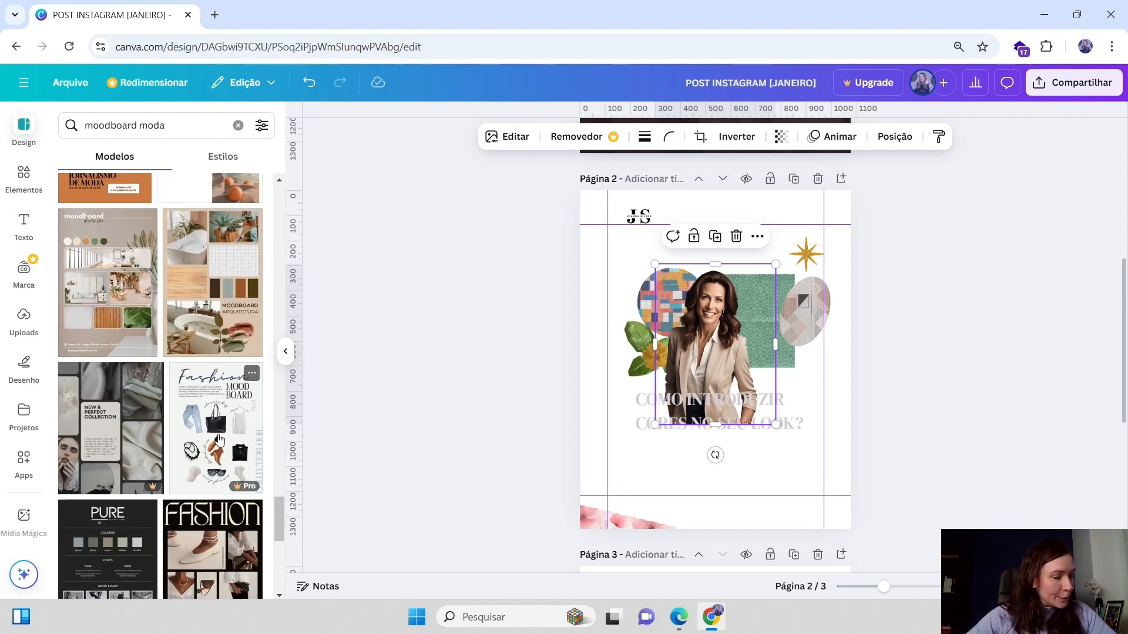
{"action": "scroll", "coordinate": [218, 440], "scroll_direction": "down", "scroll_amount": 1}
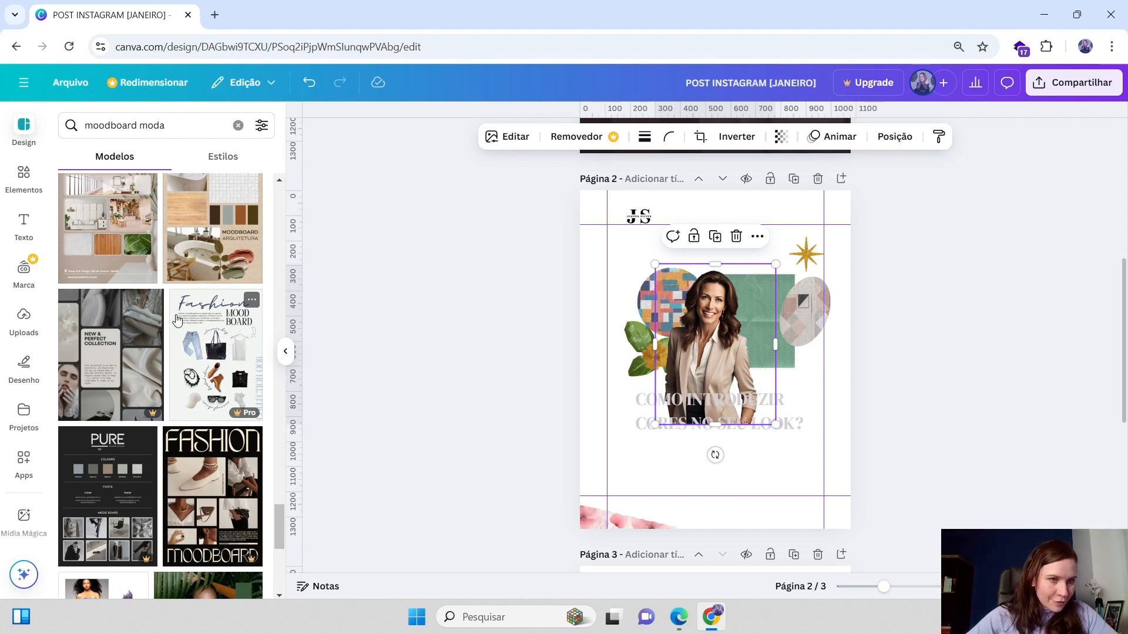
{"action": "scroll", "coordinate": [188, 380], "scroll_direction": "down", "scroll_amount": 1}
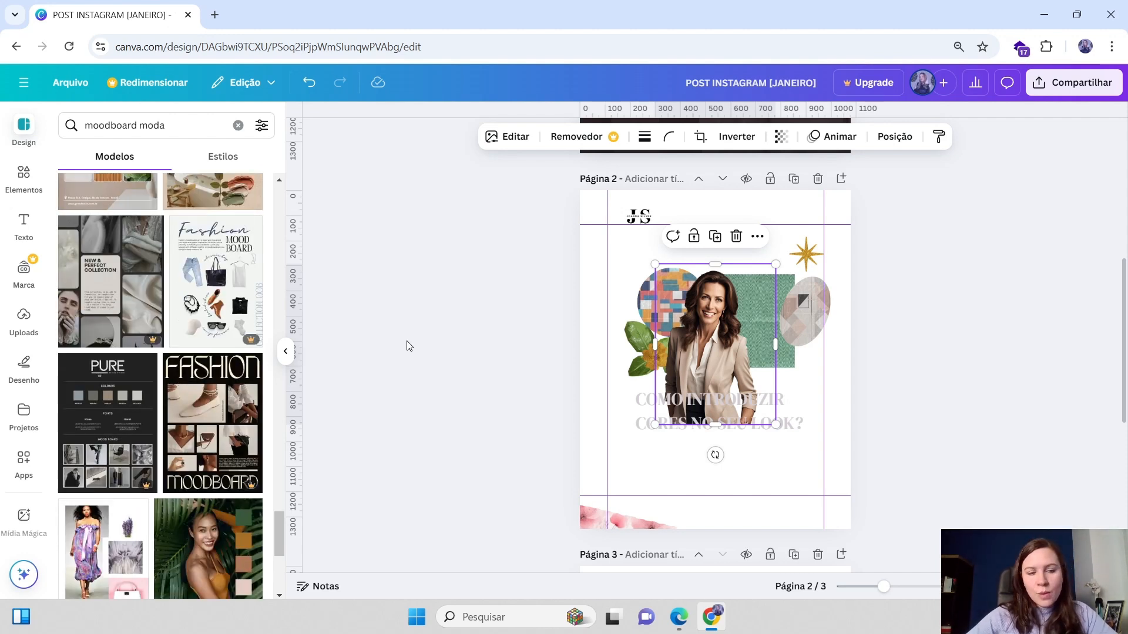
{"action": "scroll", "coordinate": [197, 297], "scroll_direction": "up", "scroll_amount": 1}
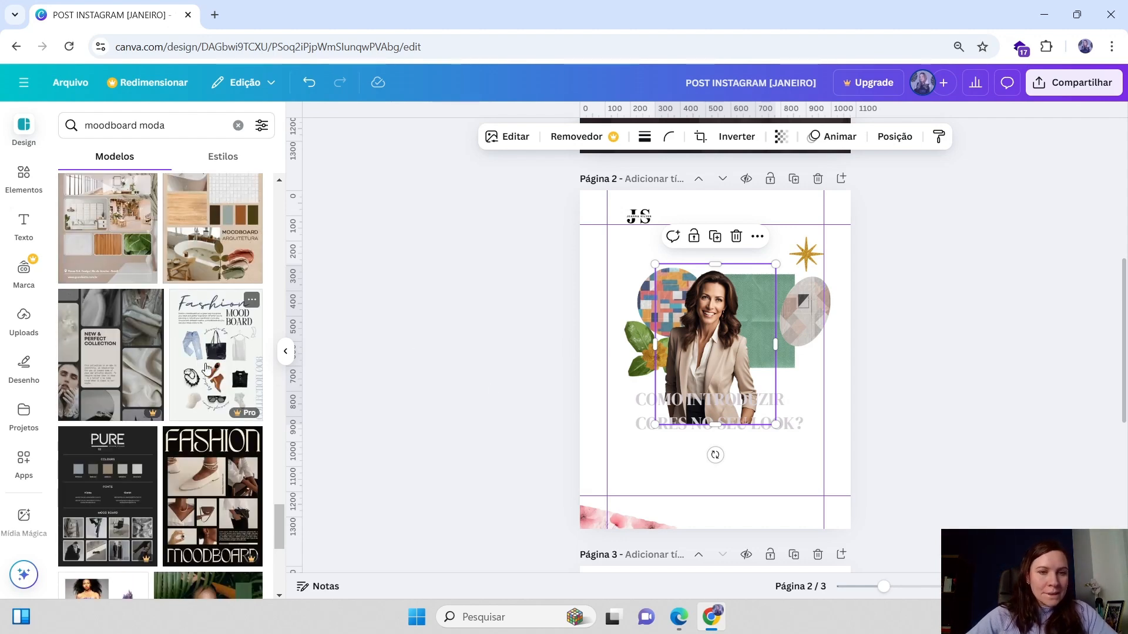
Move the woman's photo to the lower right corner and reposition the green paper block beside it
{"action": "left_click_drag", "start_coordinate": [714, 354], "coordinate": [706, 378]}
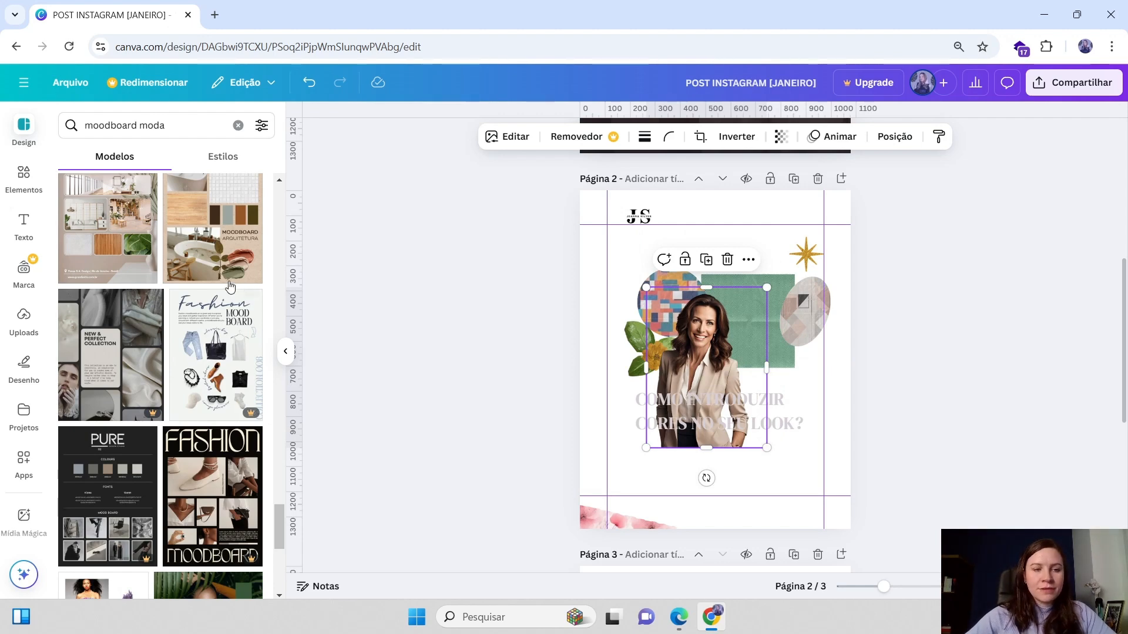
{"action": "scroll", "coordinate": [214, 329], "scroll_direction": "up", "scroll_amount": 4}
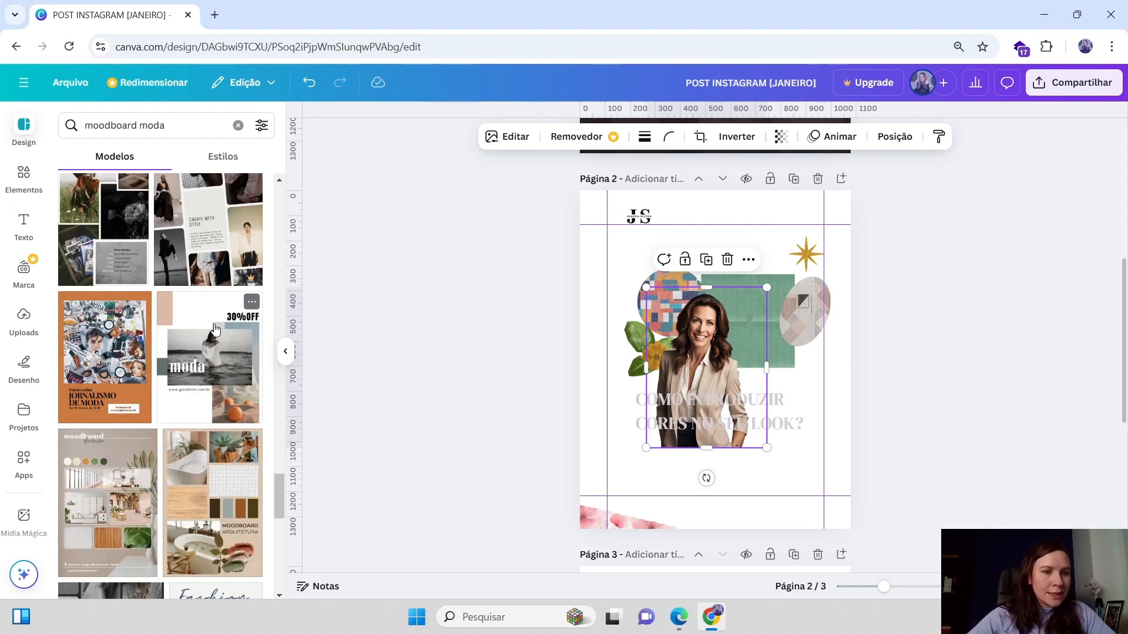
{"action": "left_click", "coordinate": [775, 288]}
{"action": "left_click_drag", "start_coordinate": [774, 288], "coordinate": [701, 287]}
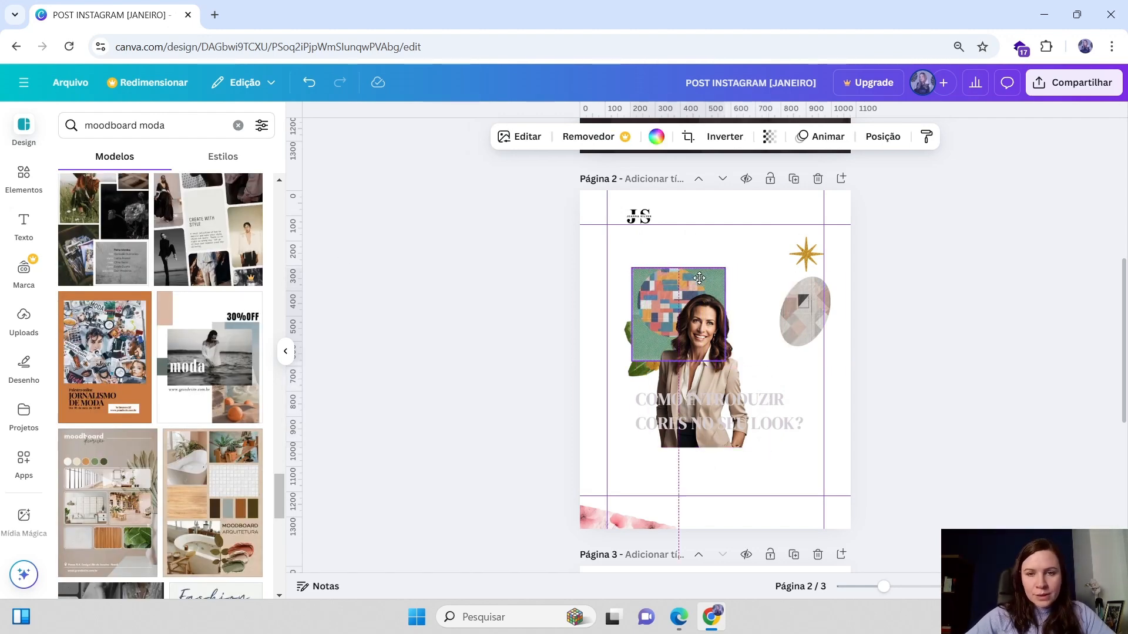
{"action": "left_click_drag", "start_coordinate": [703, 377], "coordinate": [807, 471]}
{"action": "left_click_drag", "start_coordinate": [674, 355], "coordinate": [732, 392]}
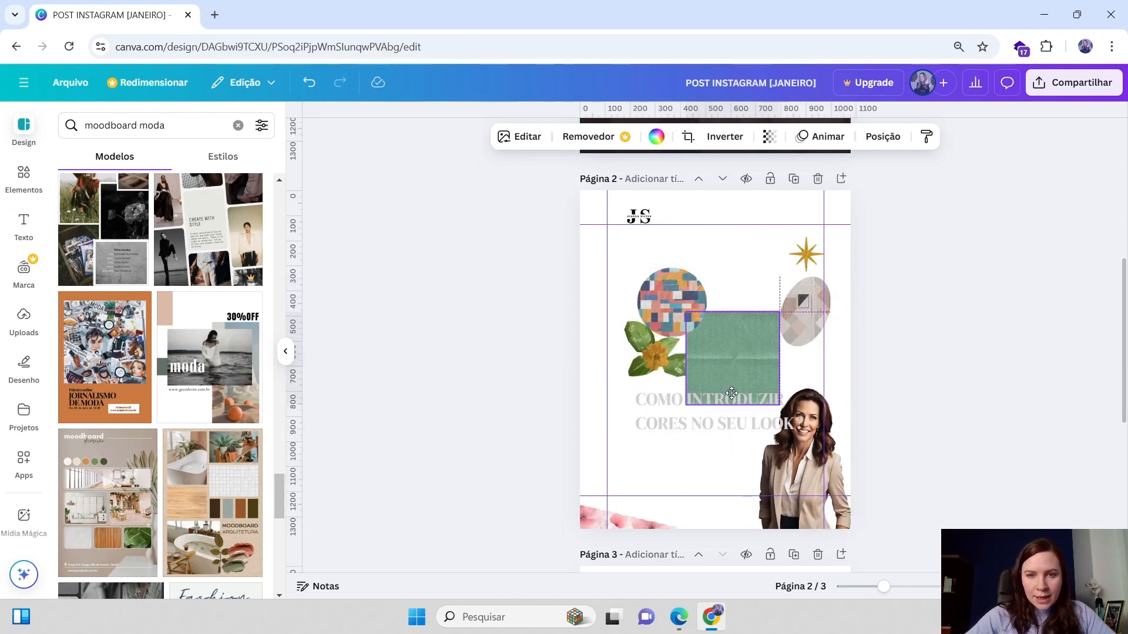
Spread the collage pieces: leaves to the bottom left, mosaic circle to the top left, star and oval to the top right
{"action": "left_click_drag", "start_coordinate": [651, 370], "coordinate": [594, 524]}
{"action": "left_click_drag", "start_coordinate": [672, 302], "coordinate": [599, 226]}
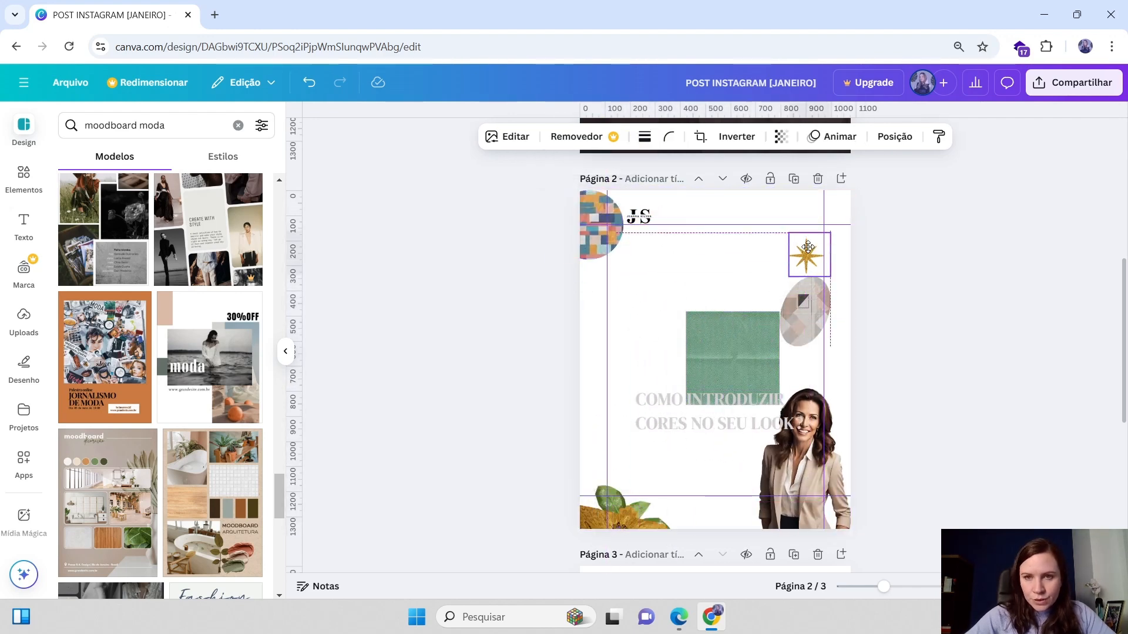
{"action": "left_click_drag", "start_coordinate": [806, 254], "coordinate": [844, 186]}
{"action": "left_click_drag", "start_coordinate": [815, 299], "coordinate": [799, 220]}
{"action": "left_click_drag", "start_coordinate": [782, 330], "coordinate": [713, 285]}
{"action": "left_click_drag", "start_coordinate": [694, 331], "coordinate": [707, 324]}
{"action": "left_click_drag", "start_coordinate": [723, 380], "coordinate": [742, 400]}
{"action": "left_click_drag", "start_coordinate": [698, 346], "coordinate": [718, 342]}
{"action": "left_click_drag", "start_coordinate": [586, 244], "coordinate": [632, 253]}
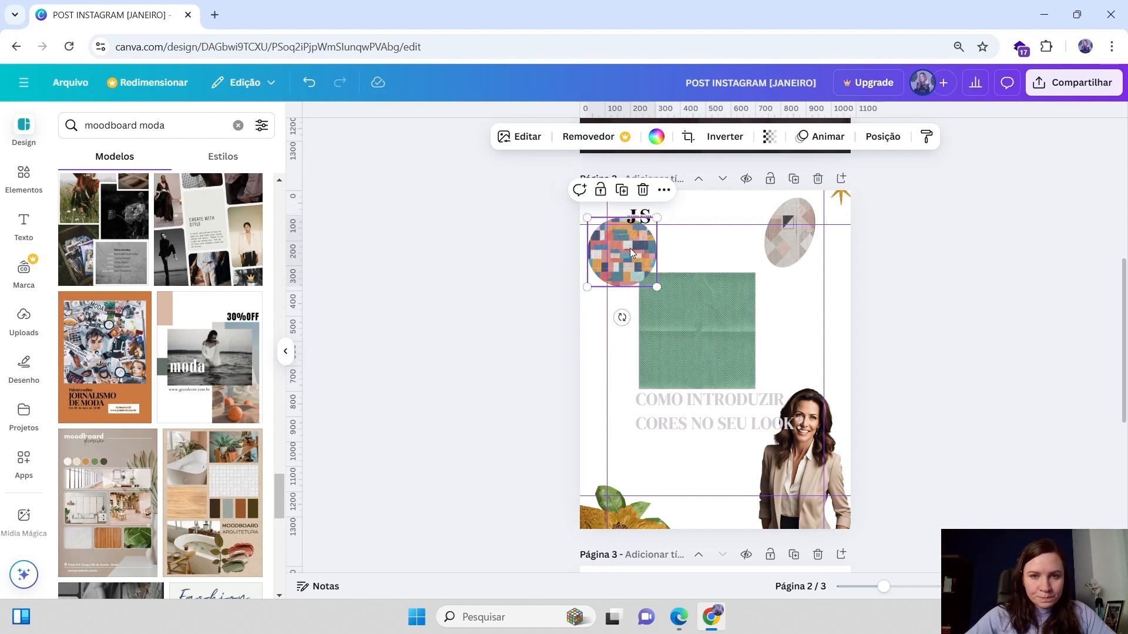
{"action": "left_click_drag", "start_coordinate": [804, 202], "coordinate": [803, 222]}
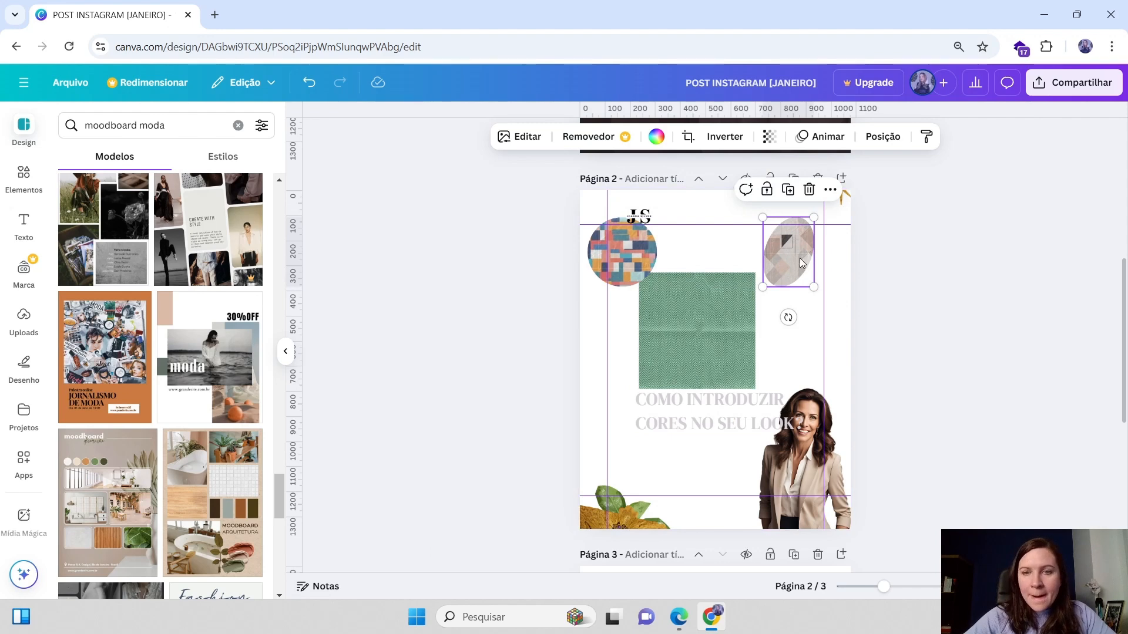
Detach the pattern image from the oval frame, shrink it into the top left corner, and delete the empty frame
{"action": "left_click", "coordinate": [830, 189]}
{"action": "scroll", "coordinate": [893, 497], "scroll_direction": "down", "scroll_amount": 1}
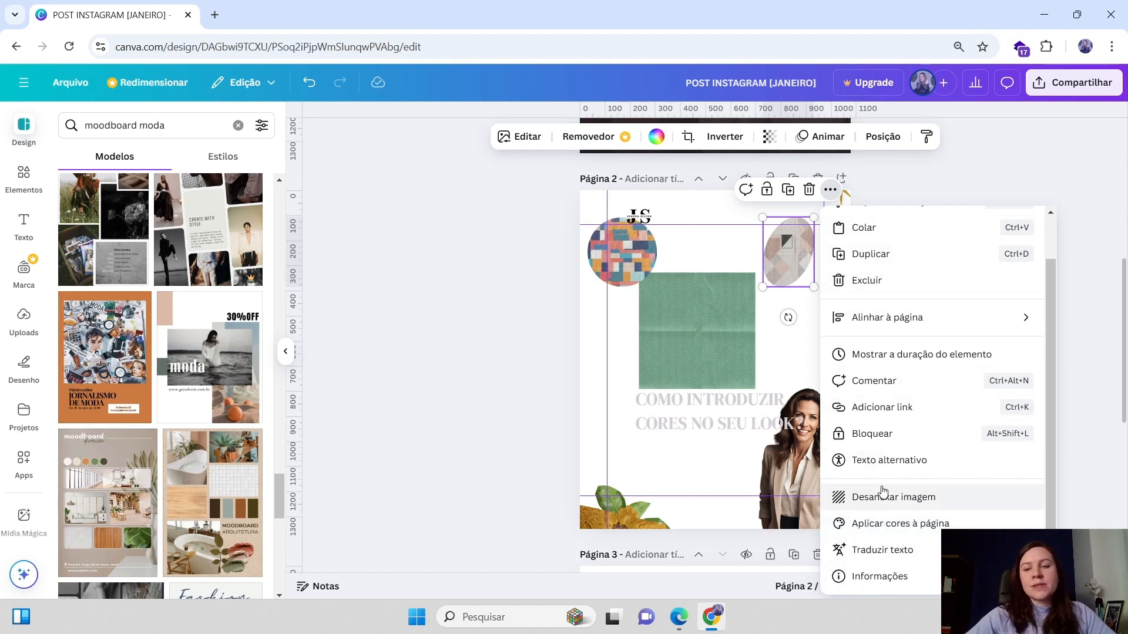
{"action": "left_click", "coordinate": [878, 506]}
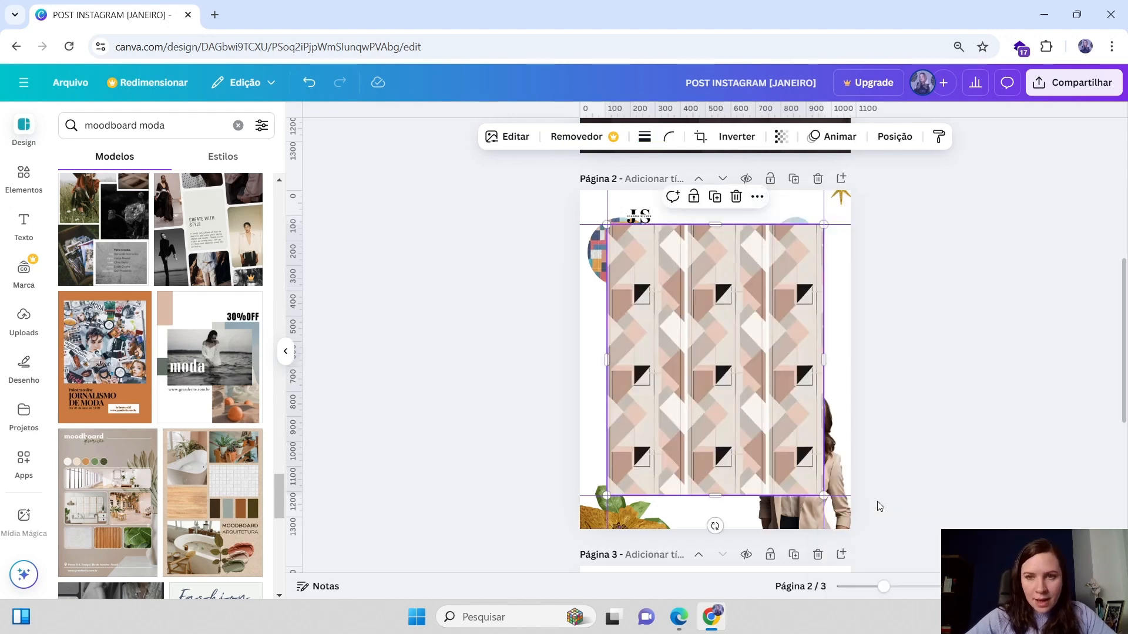
{"action": "left_click_drag", "start_coordinate": [823, 225], "coordinate": [779, 281]}
{"action": "left_click", "coordinate": [790, 239]}
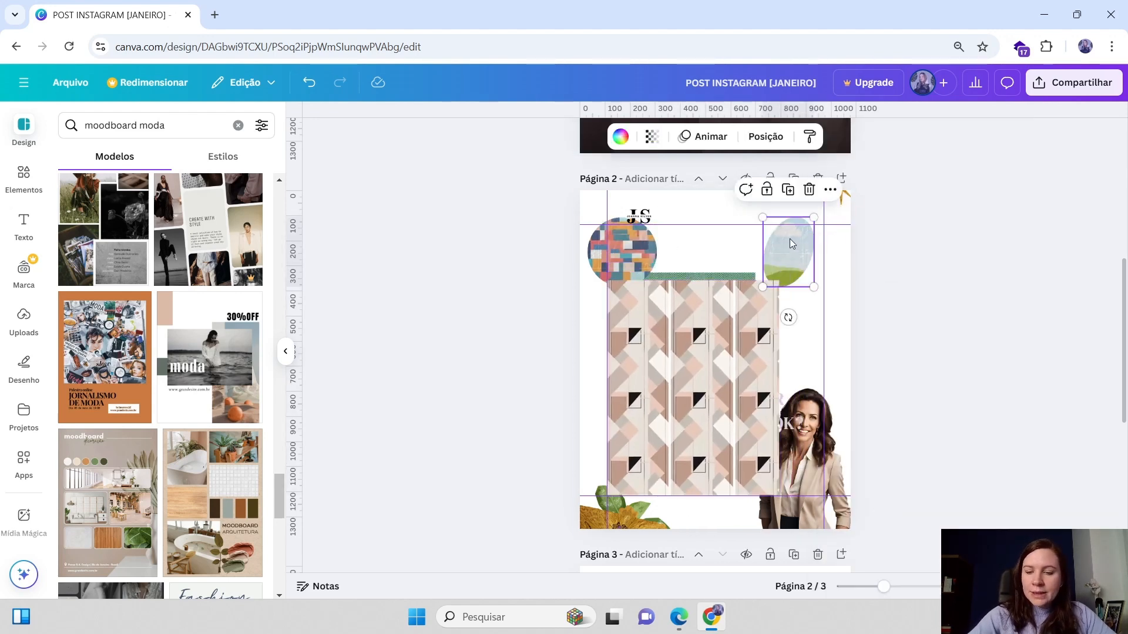
{"action": "key", "text": "Delete"}
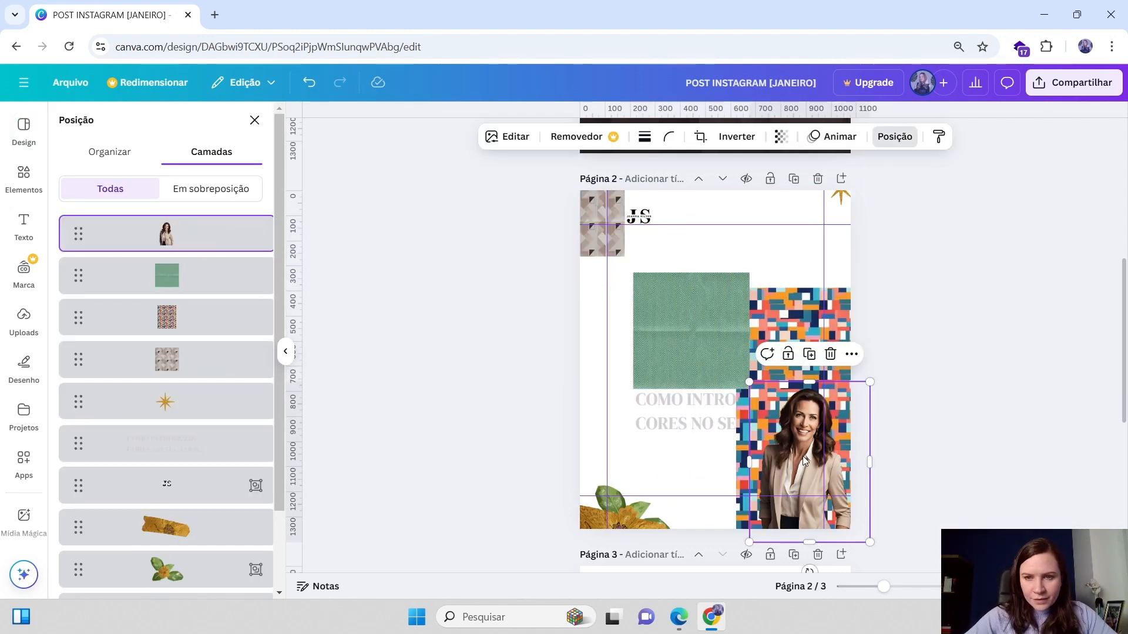
Enlarge the colorful mosaic pattern along the right edge behind the woman's photo
{"action": "left_click_drag", "start_coordinate": [805, 453], "coordinate": [755, 319]}
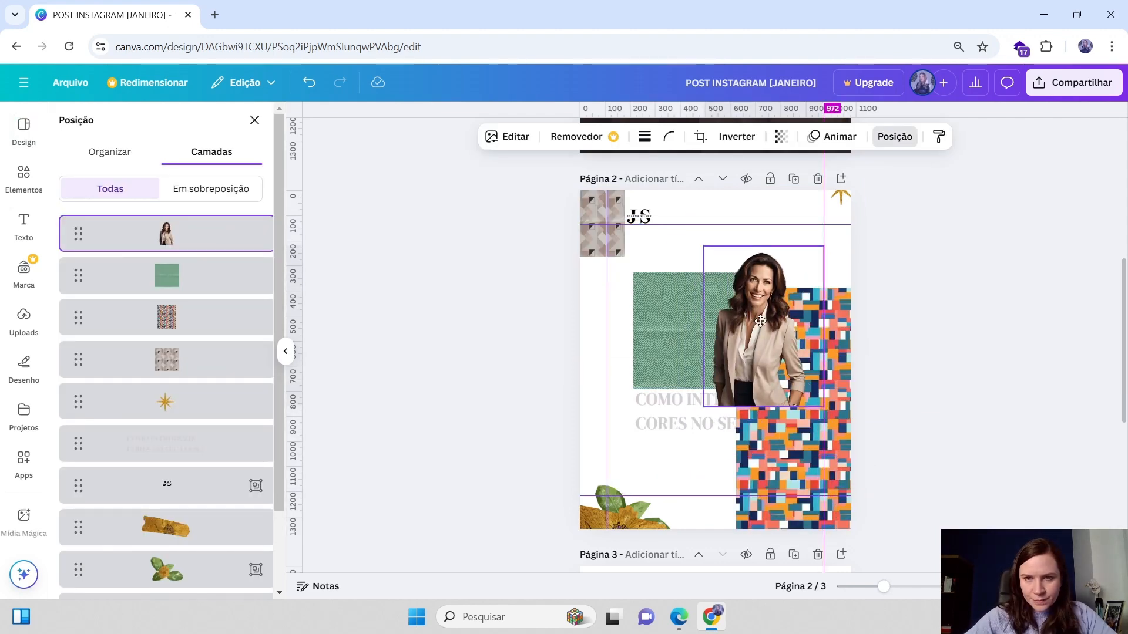
{"action": "left_click", "coordinate": [834, 329]}
{"action": "scroll", "coordinate": [897, 522], "scroll_direction": "down", "scroll_amount": 2}
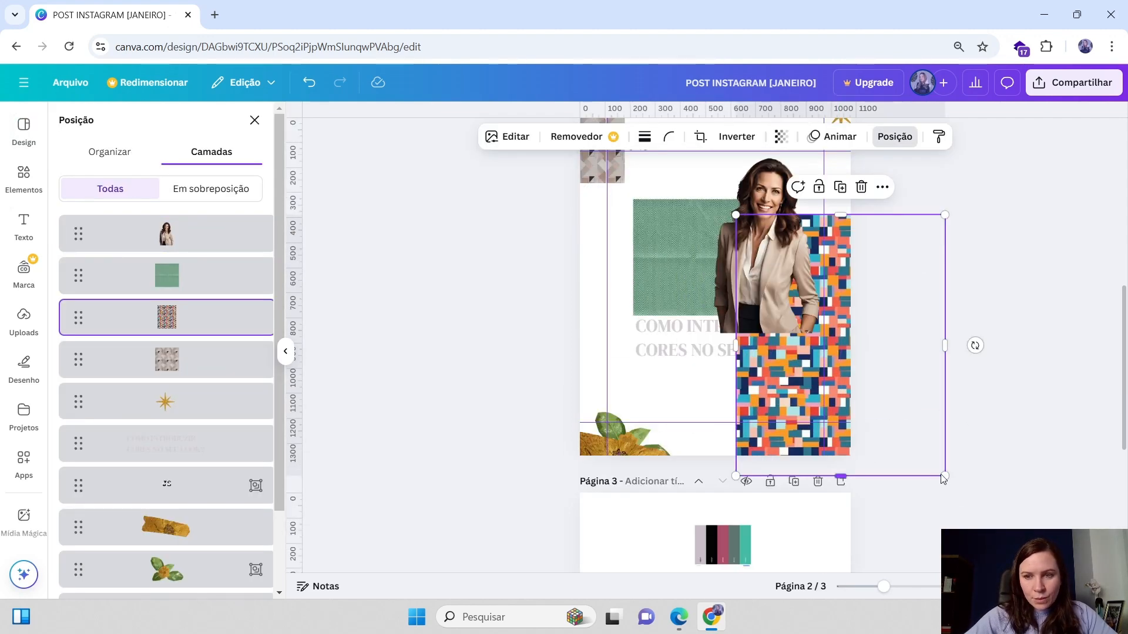
{"action": "left_click_drag", "start_coordinate": [942, 479], "coordinate": [1066, 631]}
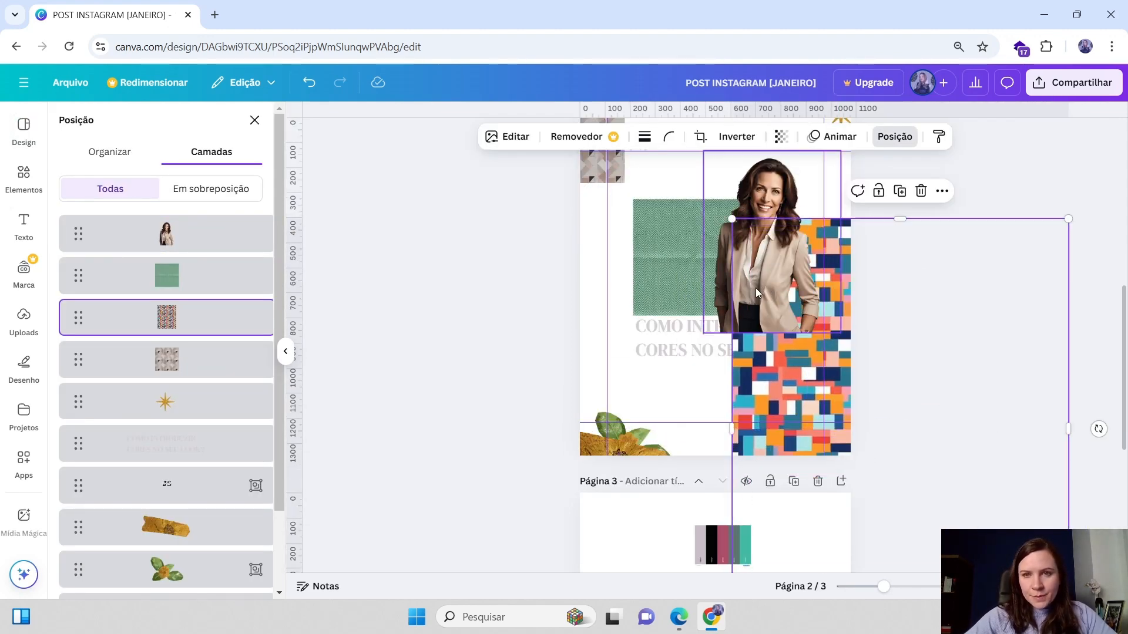
{"action": "scroll", "coordinate": [756, 289], "scroll_direction": "up", "scroll_amount": 1}
{"action": "left_click_drag", "start_coordinate": [785, 317], "coordinate": [780, 315]}
{"action": "scroll", "coordinate": [780, 315], "scroll_direction": "up", "scroll_amount": 3}
{"action": "scroll", "coordinate": [781, 315], "scroll_direction": "down", "scroll_amount": 4}
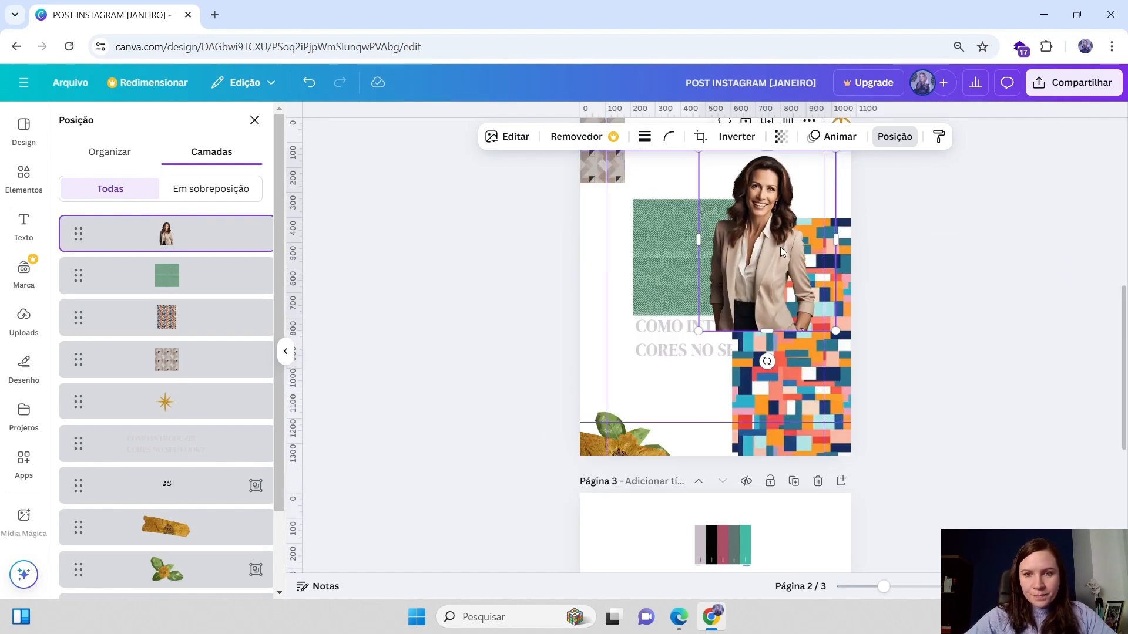
{"action": "left_click_drag", "start_coordinate": [781, 252], "coordinate": [781, 262]}
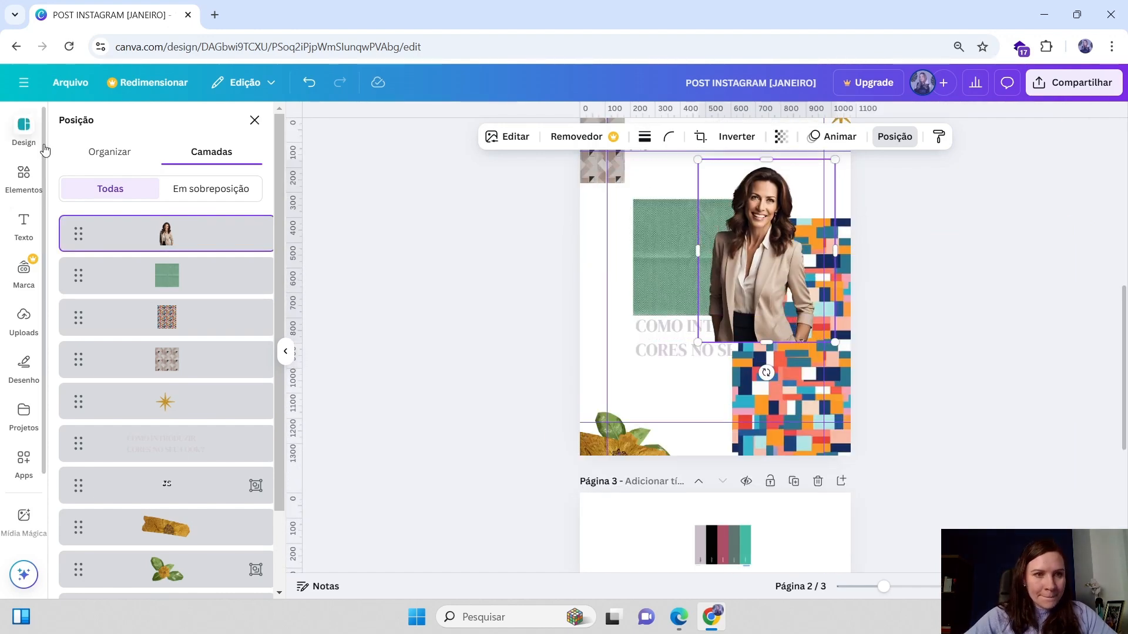
Search the templates again for "moodboard moda" and browse the results
{"action": "left_click", "coordinate": [44, 148]}
{"action": "left_click", "coordinate": [130, 133]}
{"action": "type", "text": "mood"}
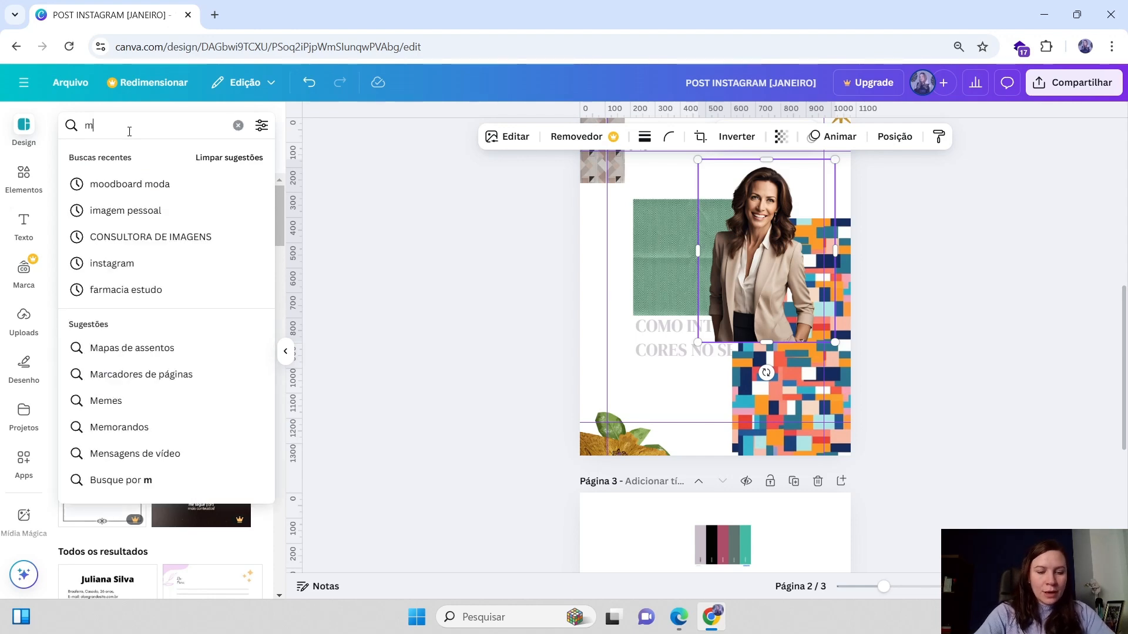
{"action": "left_click", "coordinate": [123, 182]}
{"action": "scroll", "coordinate": [209, 361], "scroll_direction": "down", "scroll_amount": 5}
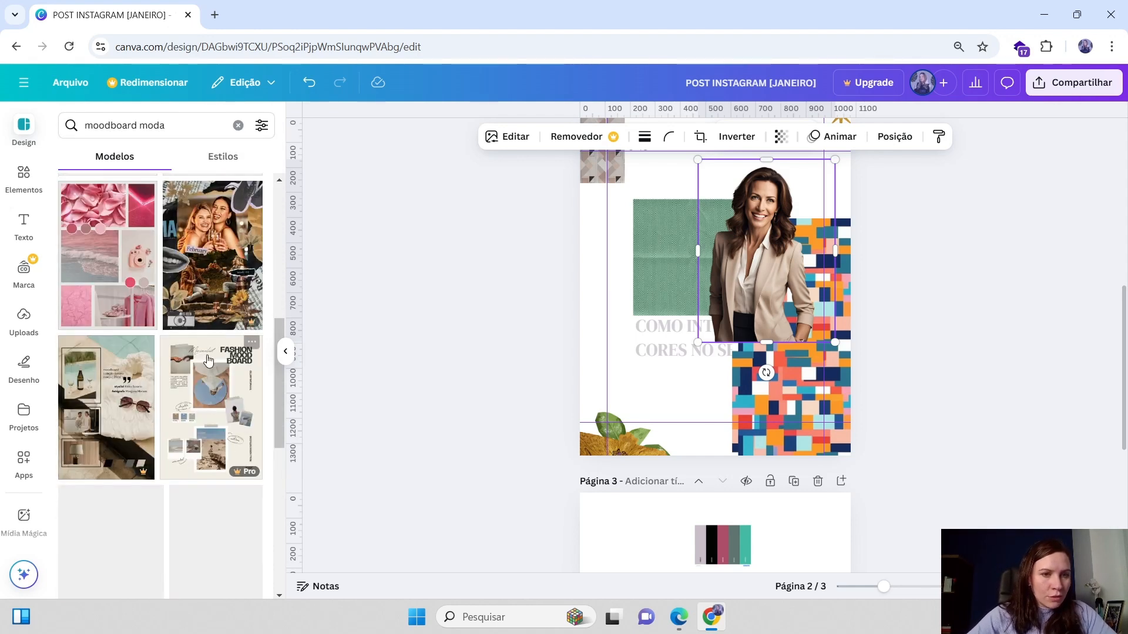
{"action": "scroll", "coordinate": [201, 353], "scroll_direction": "down", "scroll_amount": 10}
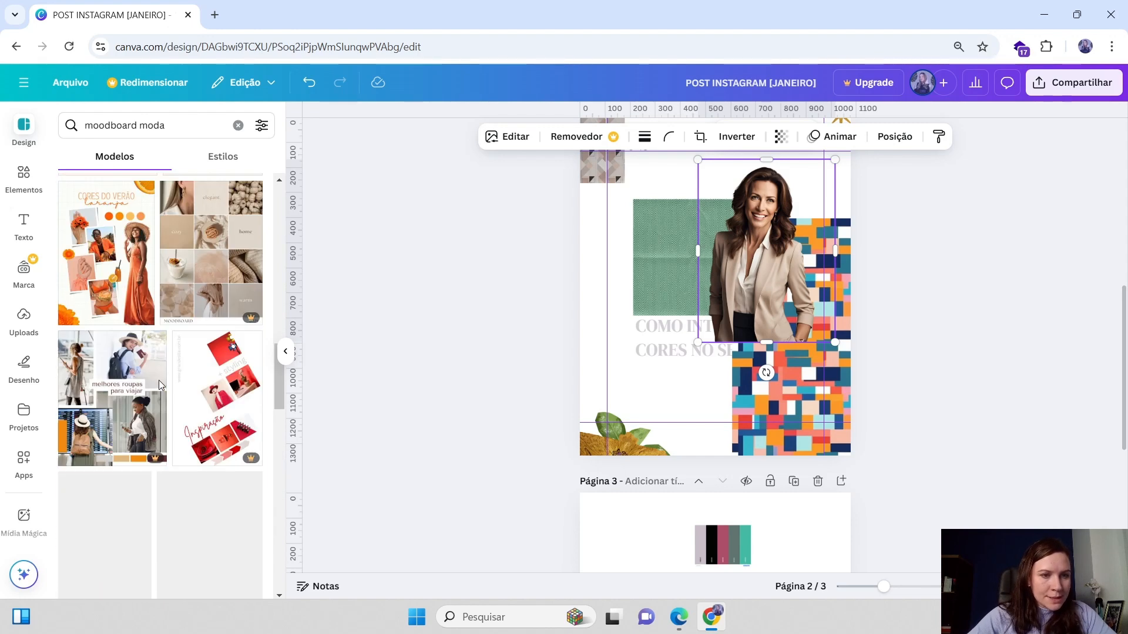
{"action": "scroll", "coordinate": [188, 365], "scroll_direction": "down", "scroll_amount": 10}
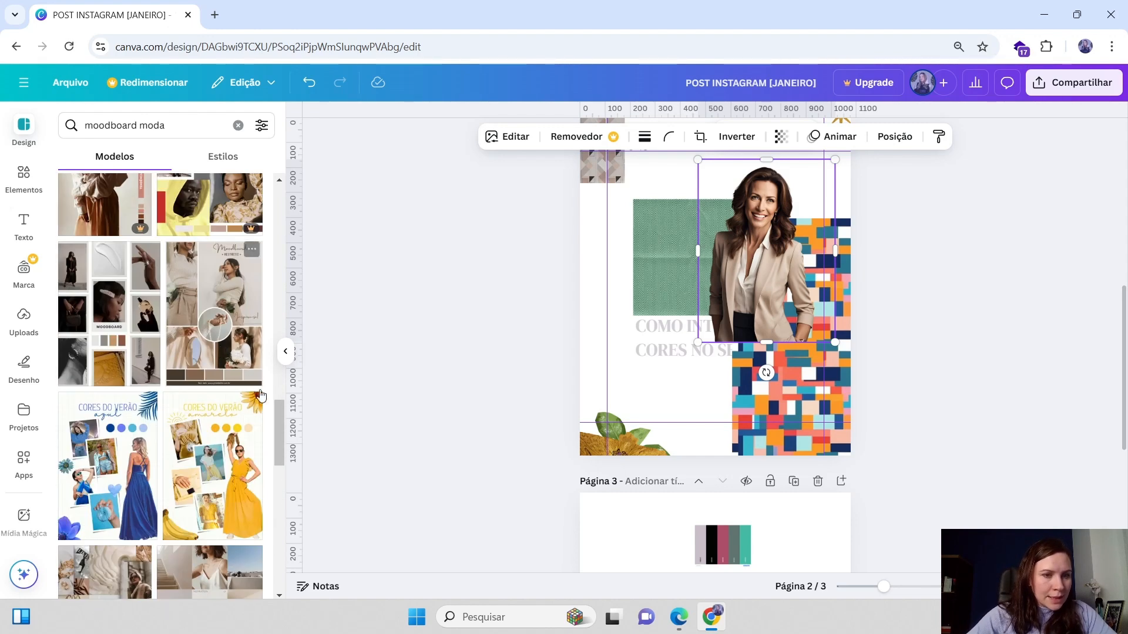
{"action": "scroll", "coordinate": [223, 417], "scroll_direction": "down", "scroll_amount": 10}
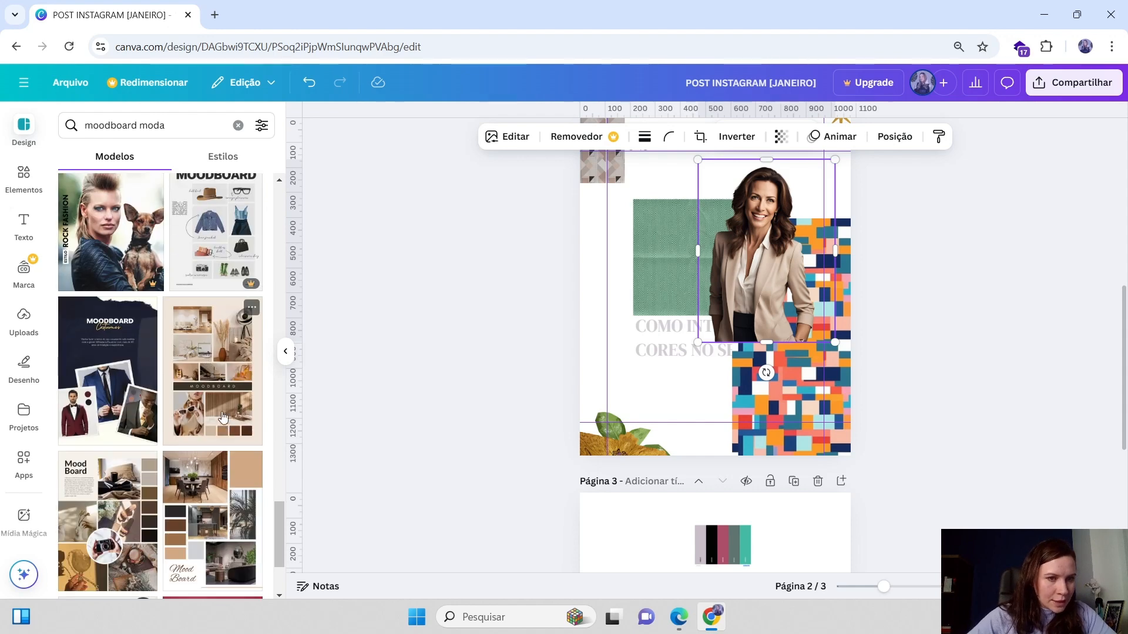
{"action": "scroll", "coordinate": [223, 417], "scroll_direction": "down", "scroll_amount": 5}
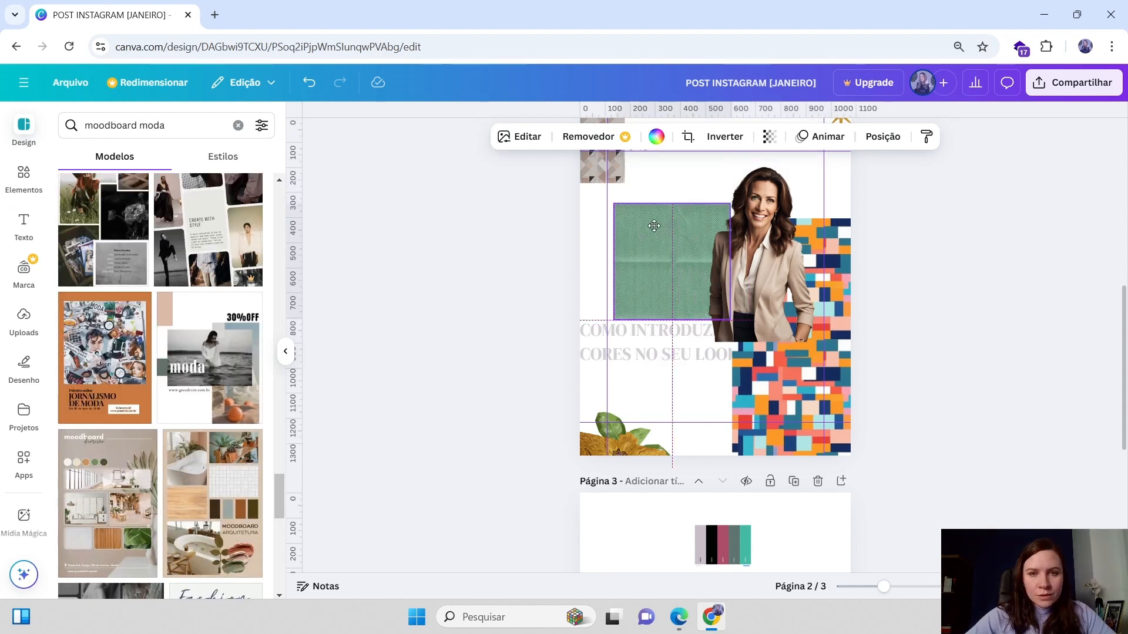
Enlarge the green paper block so it covers the left area behind the photo
{"action": "left_click_drag", "start_coordinate": [655, 226], "coordinate": [650, 226]}
{"action": "left_click_drag", "start_coordinate": [728, 324], "coordinate": [778, 375]}
{"action": "mouse_move", "coordinate": [674, 272]}
{"action": "left_mouse_down"}
{"action": "mouse_move", "coordinate": [674, 257]}
{"action": "mouse_move", "coordinate": [667, 266]}
{"action": "left_mouse_up"}
Move the headline up onto the green paper and nudge the woman's photo to the right
{"action": "left_click_drag", "start_coordinate": [582, 347], "coordinate": [599, 389]}
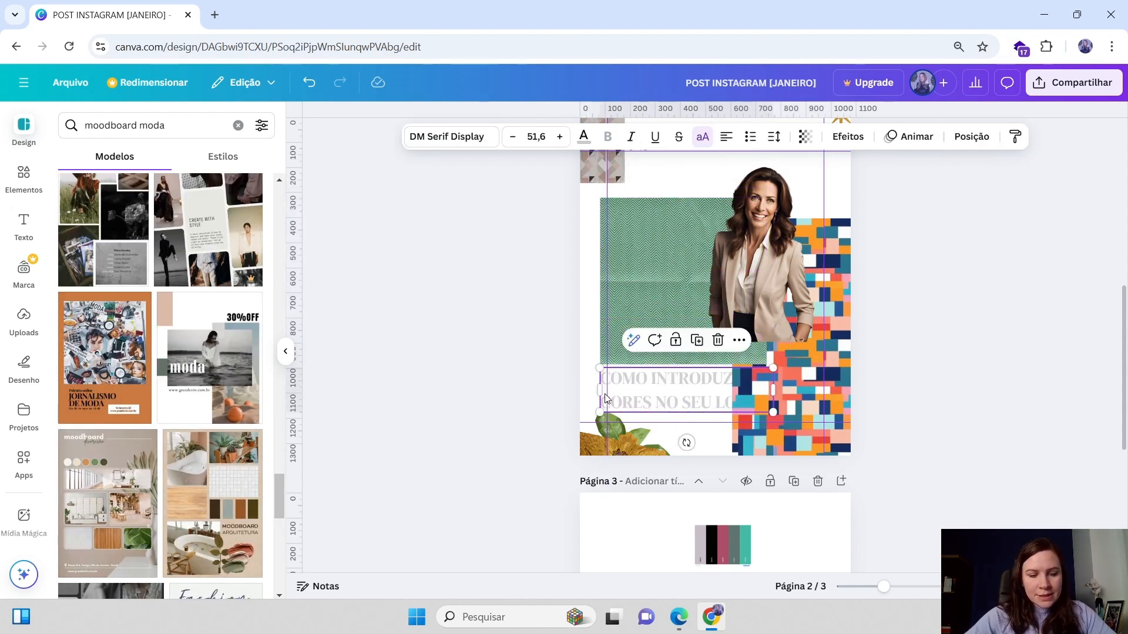
{"action": "left_click_drag", "start_coordinate": [671, 390], "coordinate": [671, 334]}
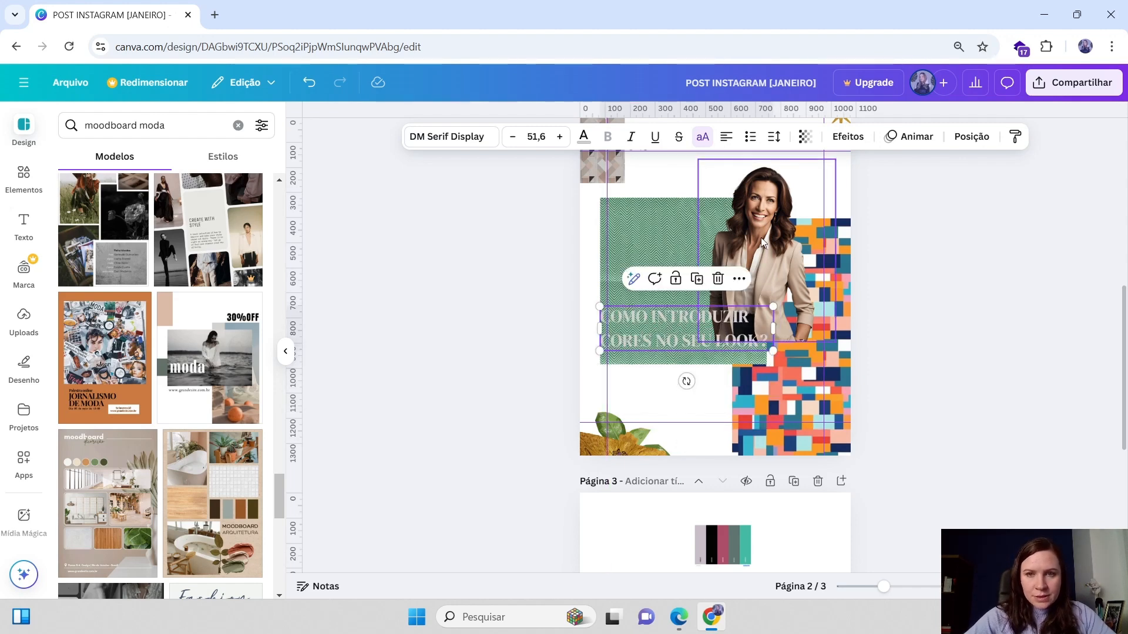
{"action": "left_click_drag", "start_coordinate": [762, 242], "coordinate": [777, 245]}
Delete the leaf-and-flower group from the bottom left corner
{"action": "left_click", "coordinate": [627, 435]}
{"action": "left_click", "coordinate": [627, 435]}
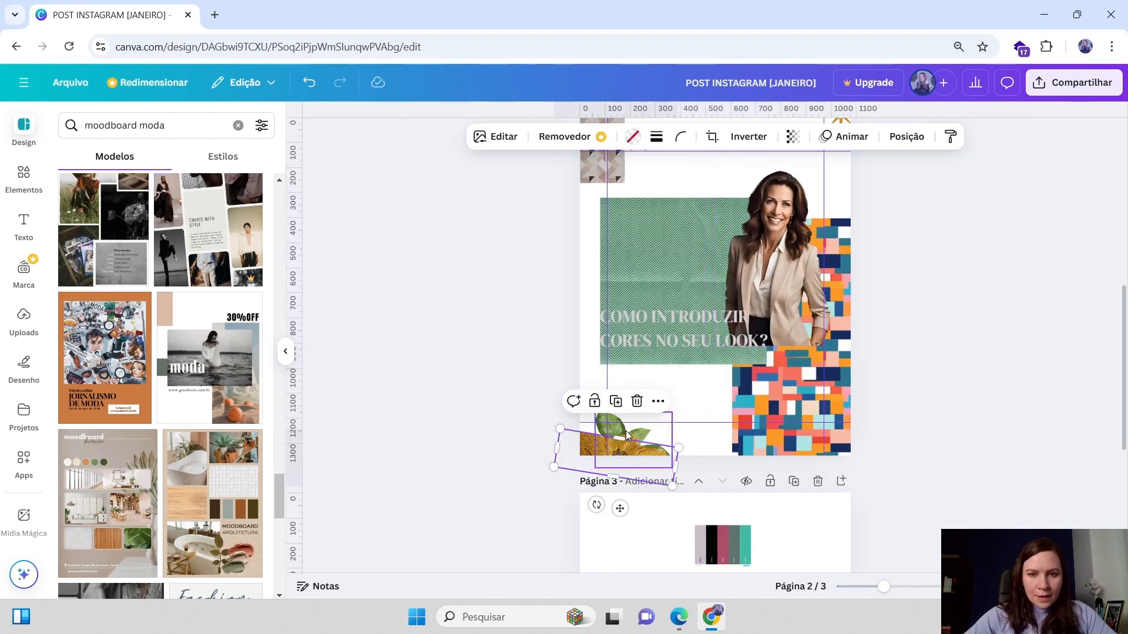
{"action": "left_click_drag", "start_coordinate": [627, 434], "coordinate": [614, 357]}
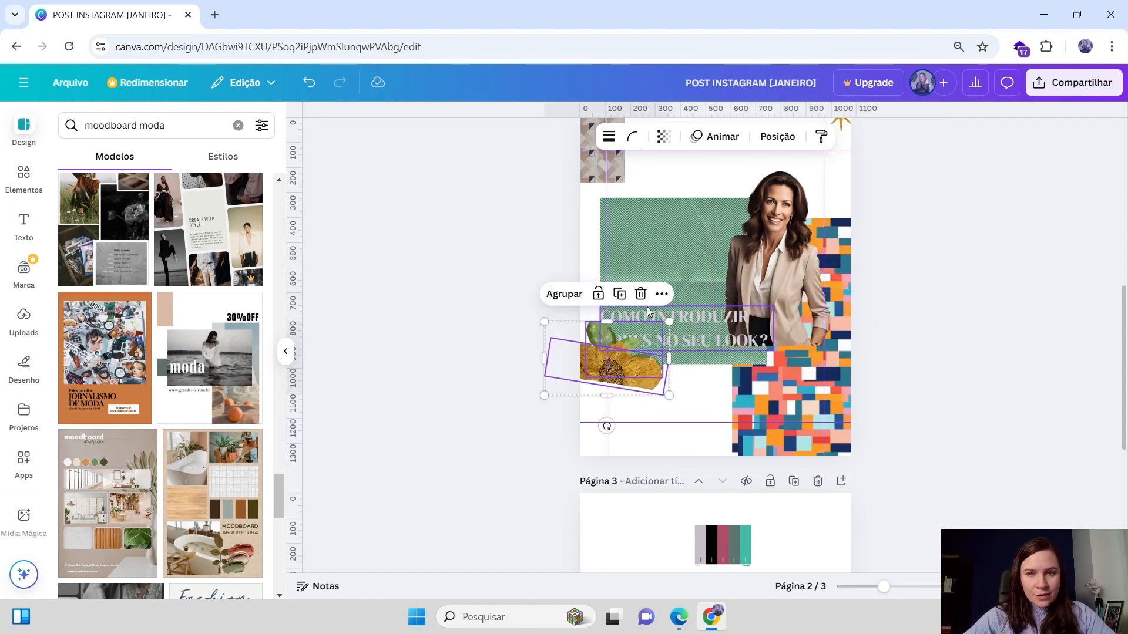
{"action": "key", "text": "Delete"}
Move the JS logo from the top to the bottom left corner of the post
{"action": "scroll", "coordinate": [811, 366], "scroll_direction": "up", "scroll_amount": 1}
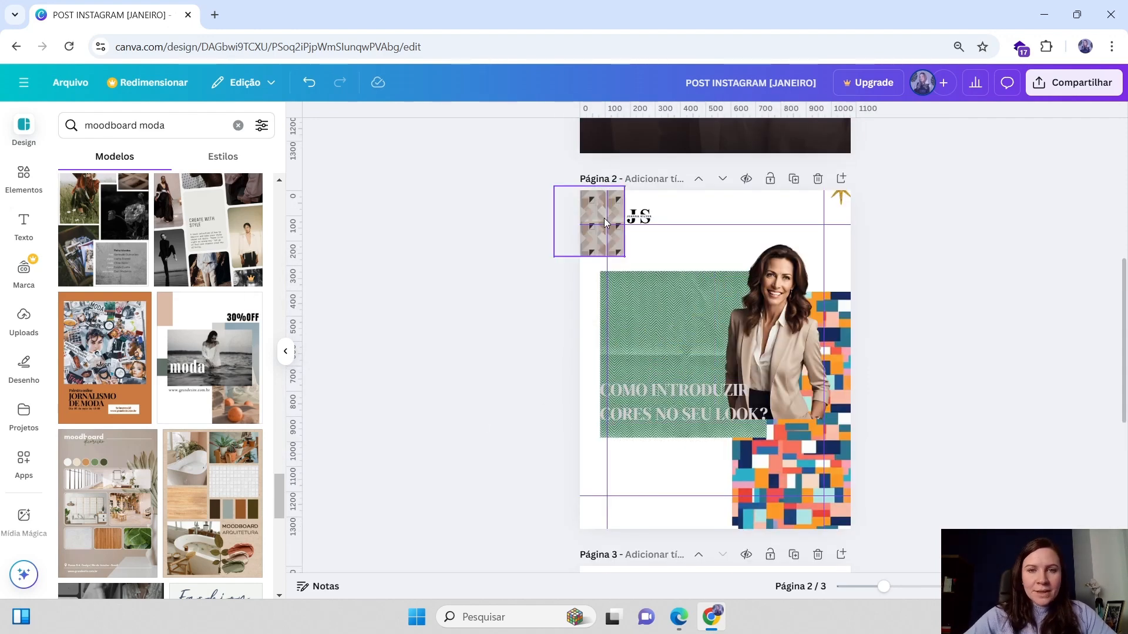
{"action": "left_click_drag", "start_coordinate": [635, 215], "coordinate": [634, 509]}
{"action": "scroll", "coordinate": [645, 451], "scroll_direction": "down", "scroll_amount": 1}
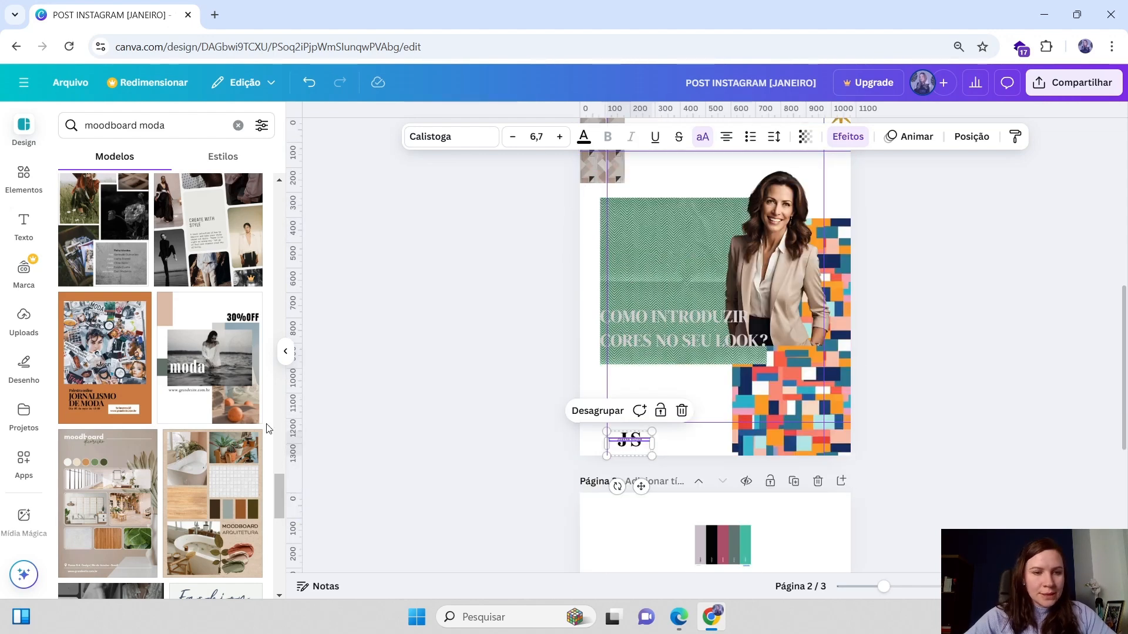
Nudge the headline slightly lower on the green paper block
{"action": "scroll", "coordinate": [890, 333], "scroll_direction": "up", "scroll_amount": 2}
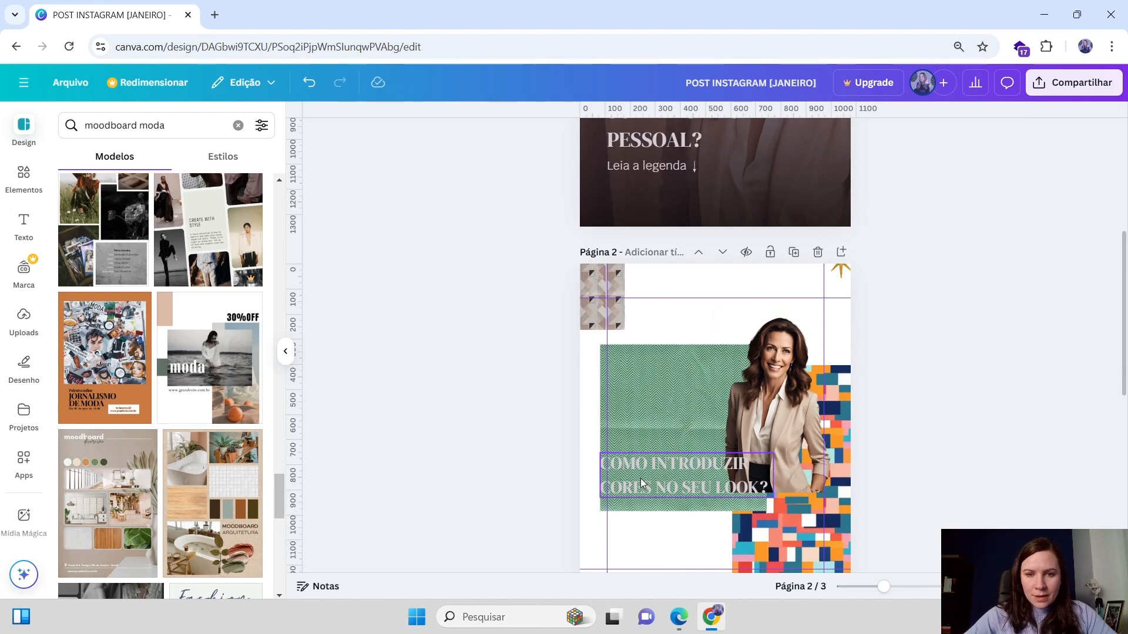
{"action": "left_click", "coordinate": [758, 437]}
{"action": "left_click_drag", "start_coordinate": [766, 482], "coordinate": [767, 502]}
{"action": "scroll", "coordinate": [804, 360], "scroll_direction": "down", "scroll_amount": 2}
{"action": "mouse_move", "coordinate": [853, 185]}
{"action": "left_mouse_down"}
{"action": "mouse_move", "coordinate": [864, 193]}
{"action": "mouse_move", "coordinate": [862, 176]}
{"action": "mouse_move", "coordinate": [857, 186]}
{"action": "left_mouse_up"}
{"action": "left_click", "coordinate": [650, 356]}
{"action": "left_click", "coordinate": [1088, 305]}
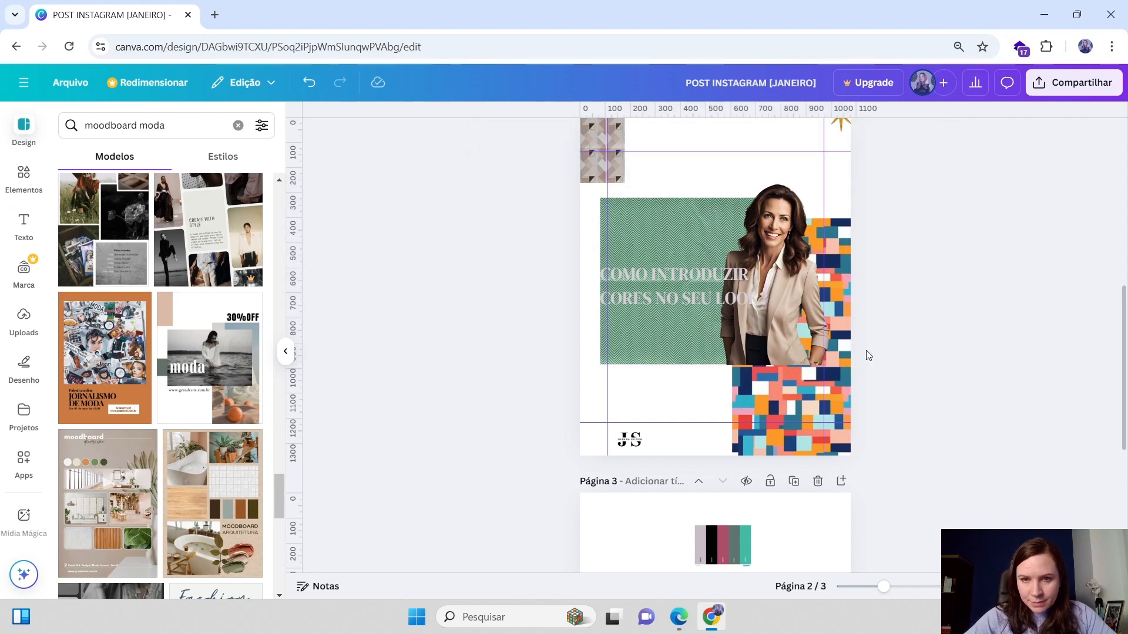
Try to move the woman's photo, then undo the move
{"action": "left_click", "coordinate": [687, 335]}
{"action": "left_click", "coordinate": [784, 317]}
{"action": "scroll", "coordinate": [776, 529], "scroll_direction": "down", "scroll_amount": 1}
{"action": "left_click_drag", "start_coordinate": [883, 586], "coordinate": [911, 587]}
{"action": "left_click_drag", "start_coordinate": [819, 195], "coordinate": [857, 207]}
{"action": "key", "text": "ctrl+z"}
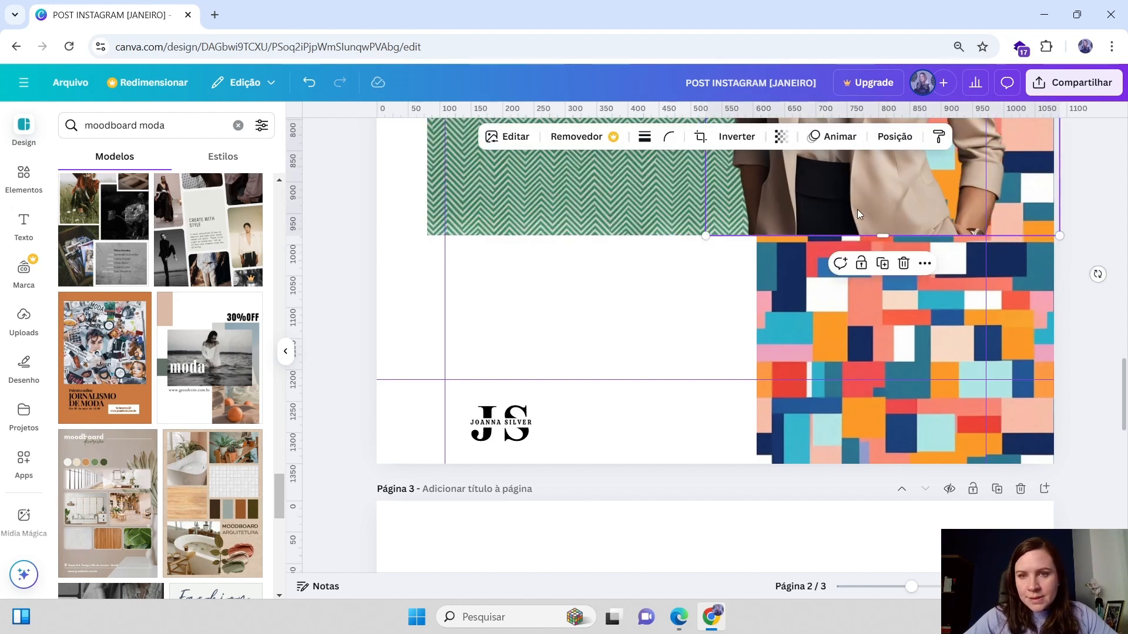
{"action": "left_click", "coordinate": [755, 325]}
{"action": "scroll", "coordinate": [898, 532], "scroll_direction": "down", "scroll_amount": 5}
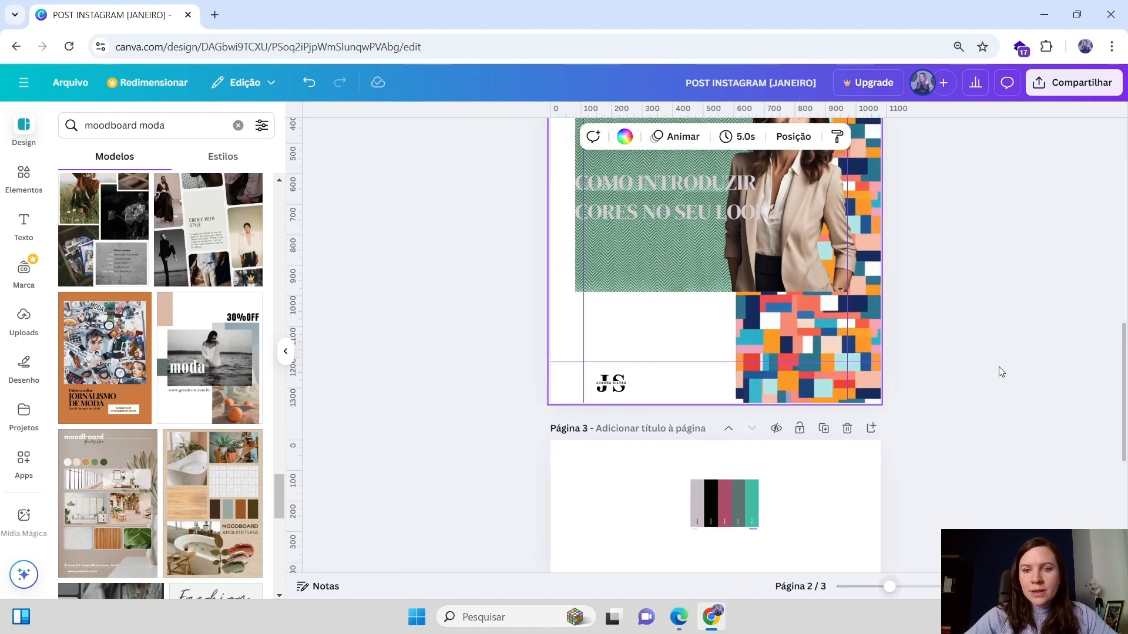
{"action": "left_click", "coordinate": [752, 357]}
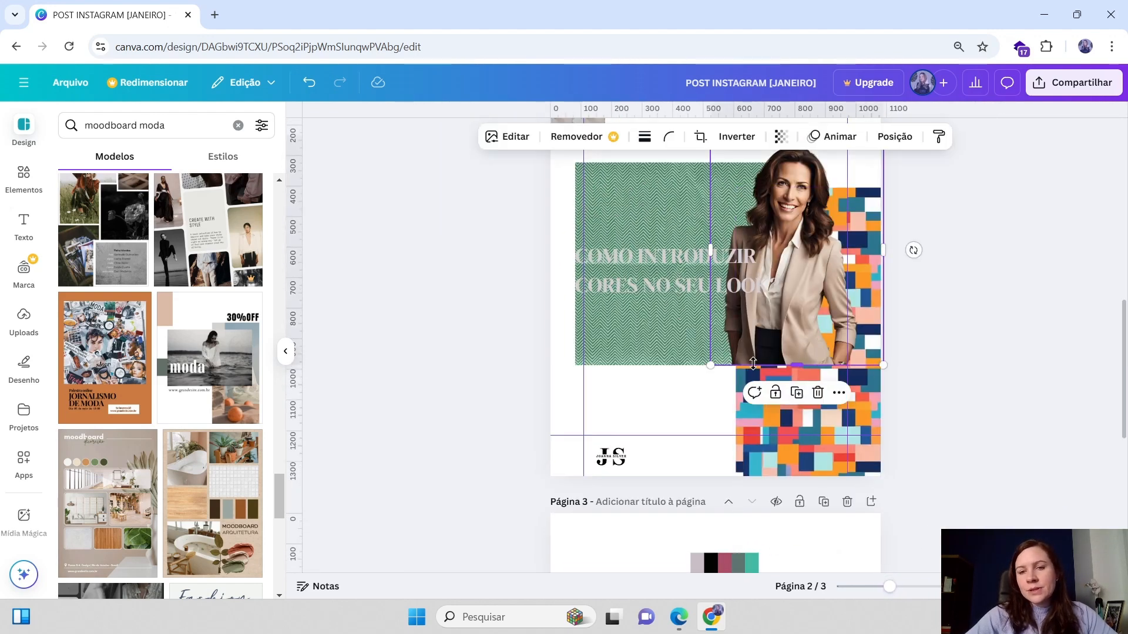
{"action": "key", "text": "Escape"}
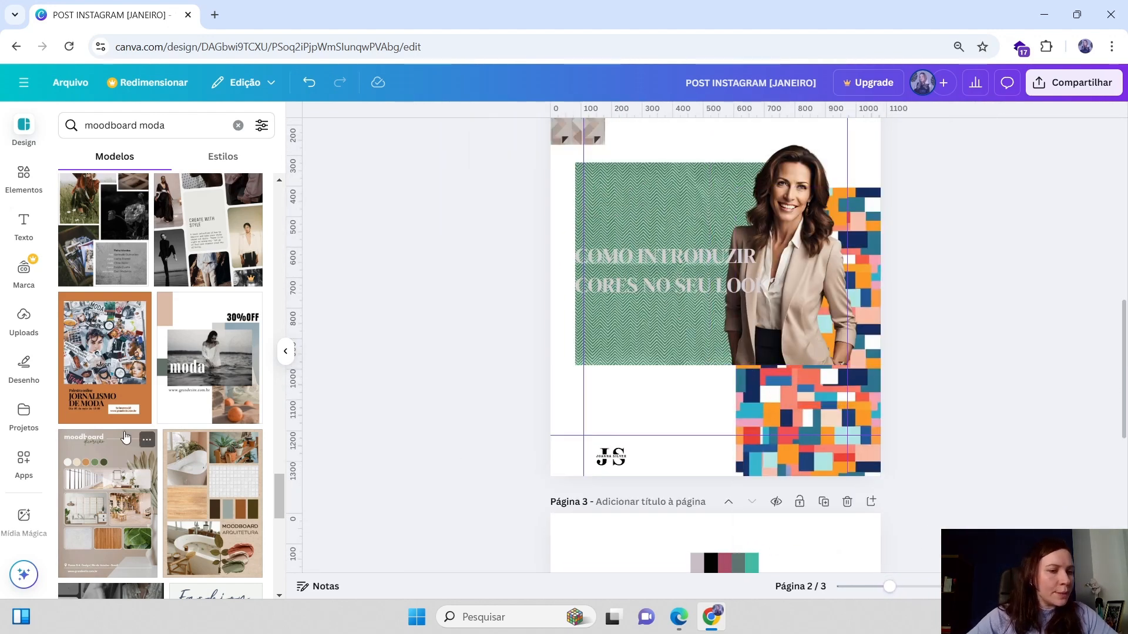
Add a new page and apply the 'Montagem de Fotos Moodboard com Frase Delicado Rosa' template to it
{"action": "scroll", "coordinate": [134, 406], "scroll_direction": "down", "scroll_amount": 10}
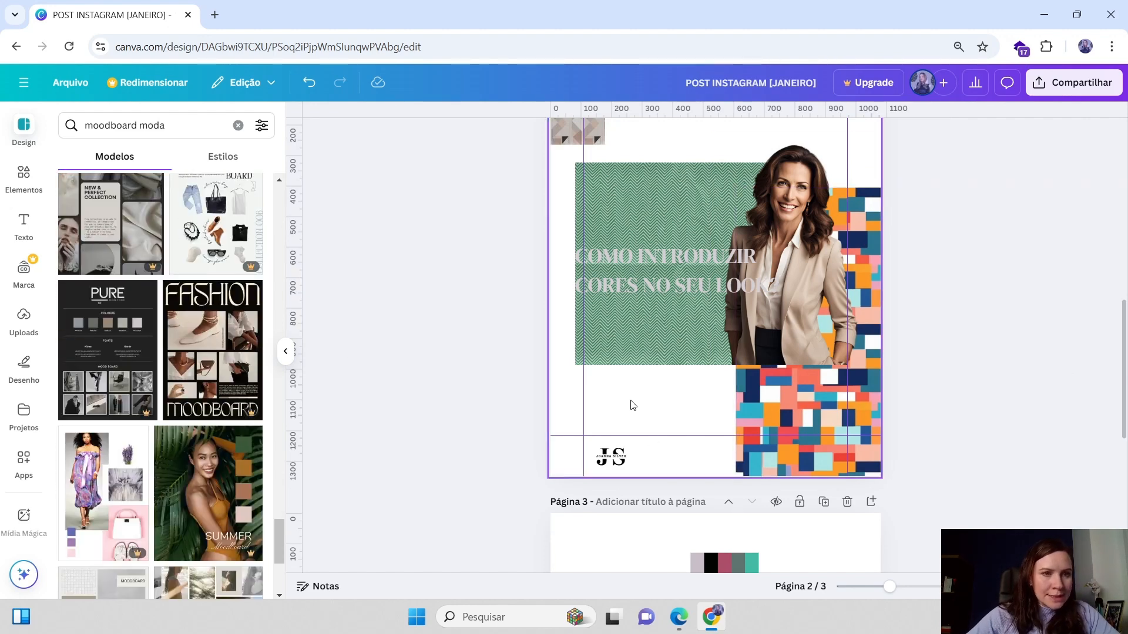
{"action": "scroll", "coordinate": [69, 267], "scroll_direction": "down", "scroll_amount": 5}
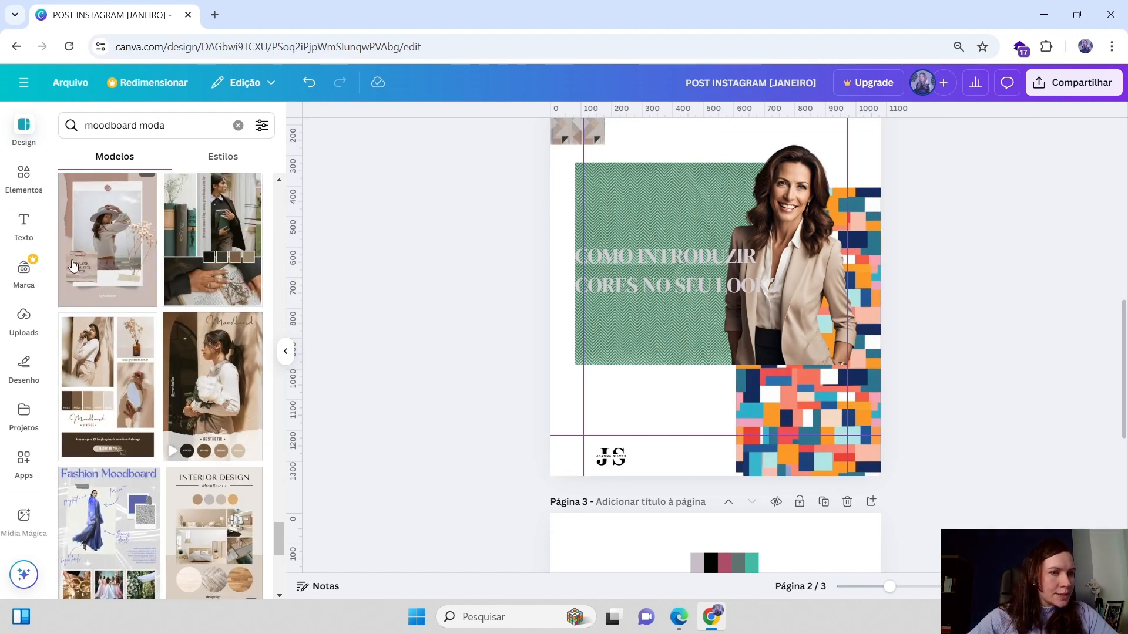
{"action": "scroll", "coordinate": [734, 473], "scroll_direction": "down", "scroll_amount": 5}
{"action": "scroll", "coordinate": [758, 376], "scroll_direction": "up", "scroll_amount": 3}
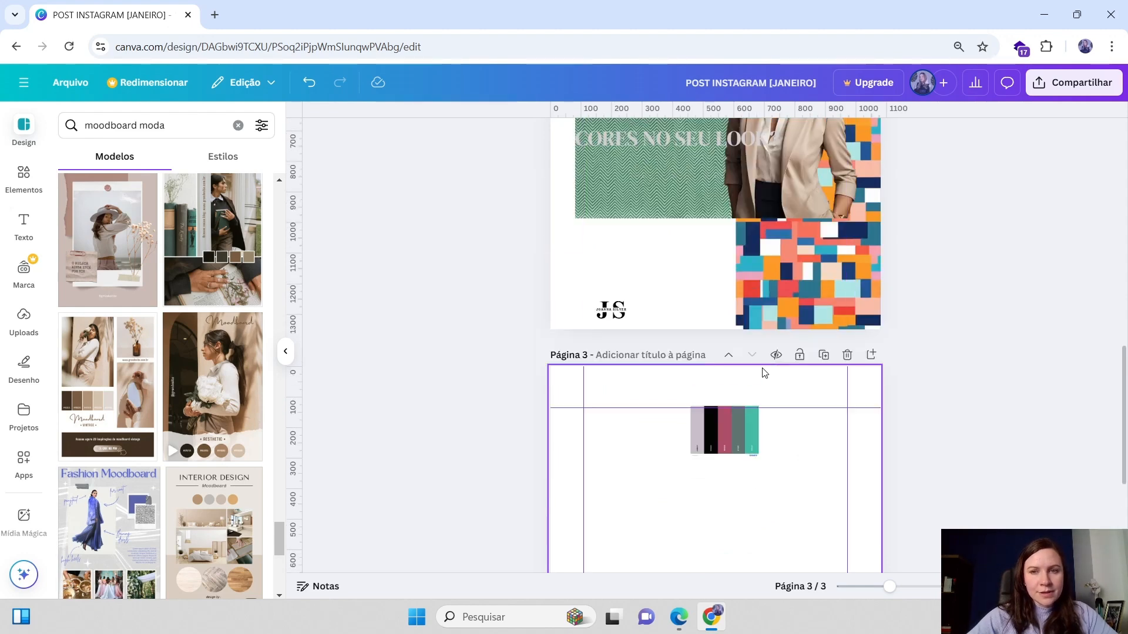
{"action": "left_click", "coordinate": [875, 356]}
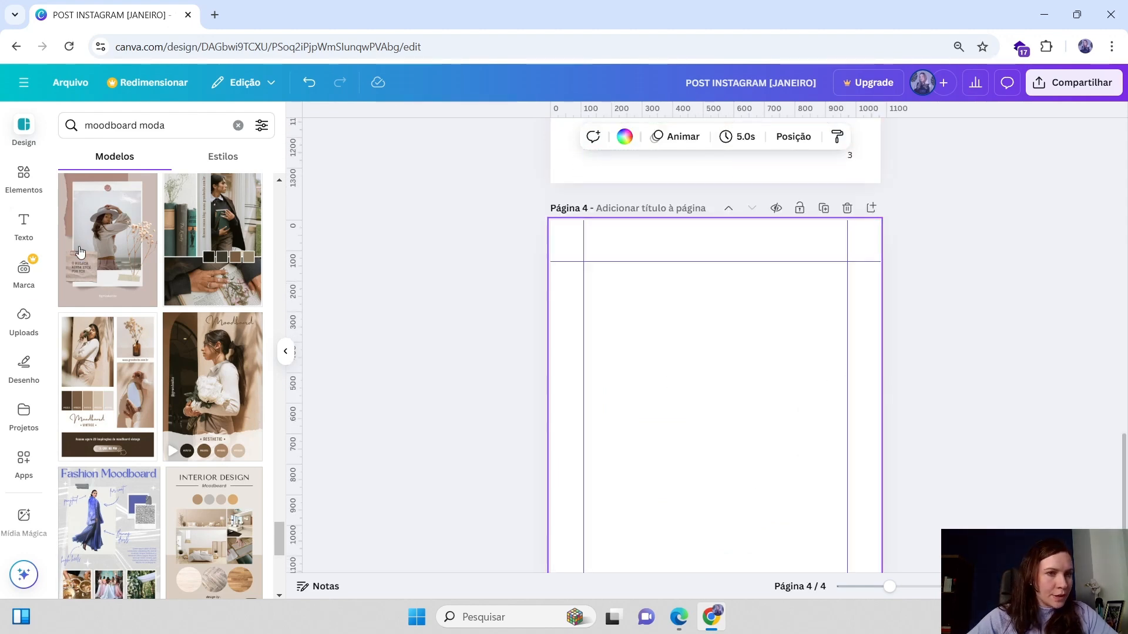
{"action": "left_click", "coordinate": [80, 251]}
{"action": "left_click", "coordinate": [511, 385]}
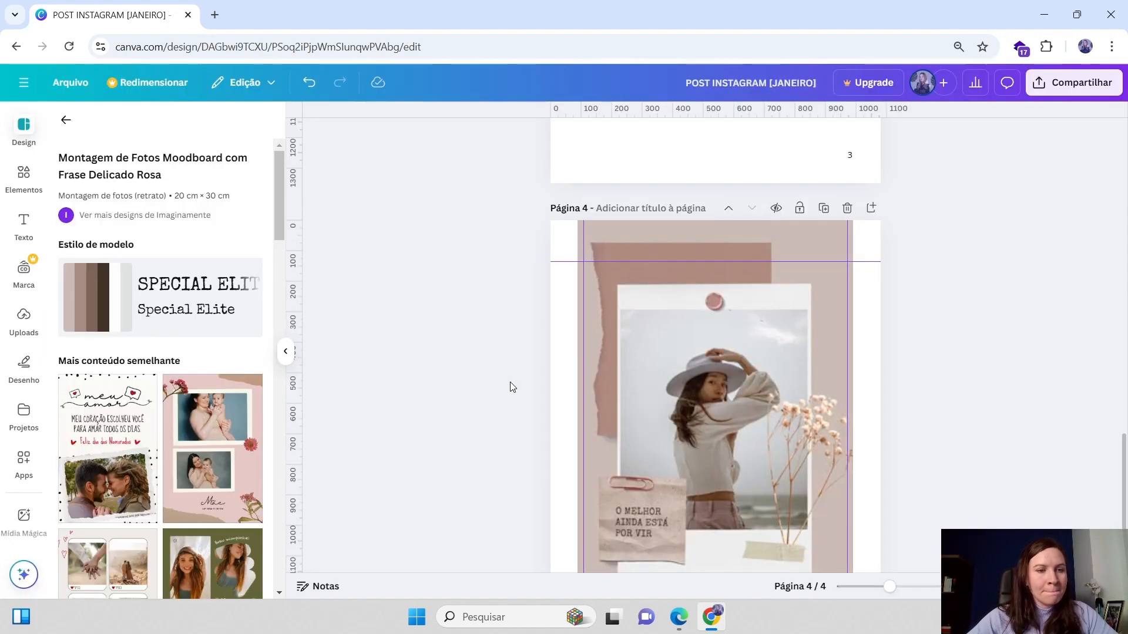
Copy the clipped paper note from the template page, paste it onto the post, then resize and place it
{"action": "scroll", "coordinate": [693, 506], "scroll_direction": "down", "scroll_amount": 2}
{"action": "left_click", "coordinate": [646, 407]}
{"action": "left_click", "coordinate": [640, 373]}
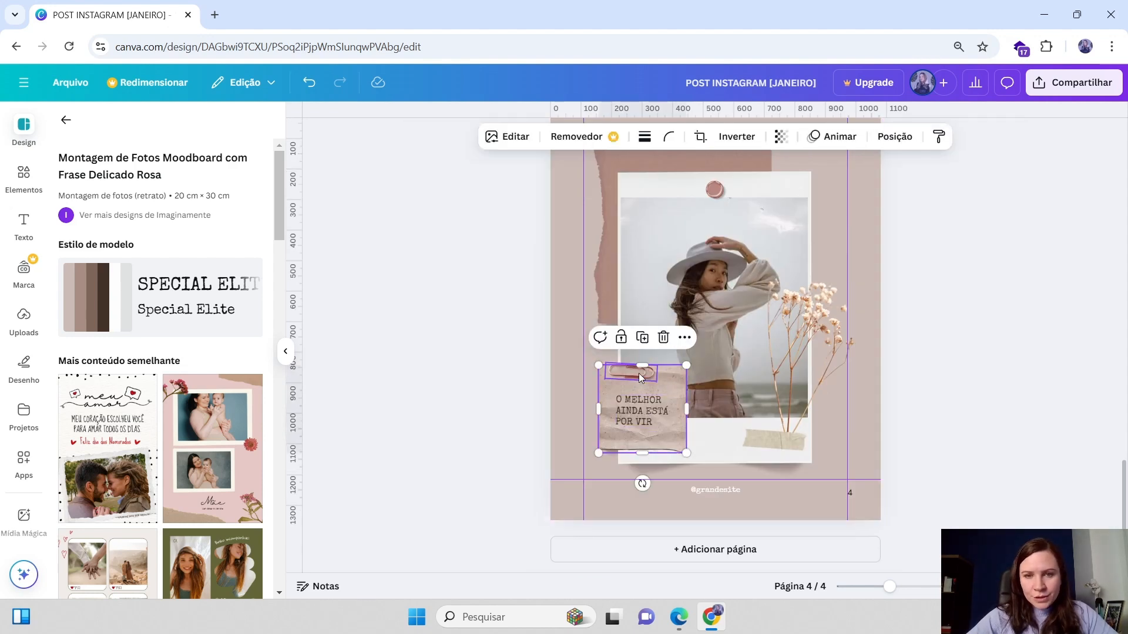
{"action": "left_click", "coordinate": [483, 393]}
{"action": "left_click", "coordinate": [643, 372]}
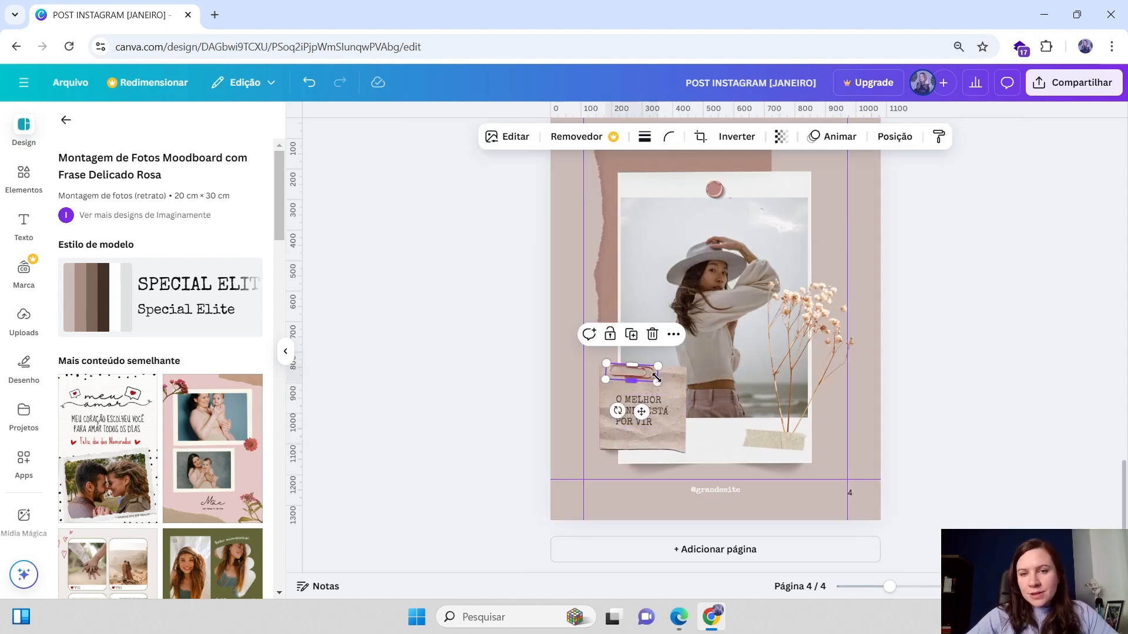
{"action": "left_click", "coordinate": [671, 380], "text": "shift"}
{"action": "left_click_drag", "start_coordinate": [653, 381], "coordinate": [652, 380]}
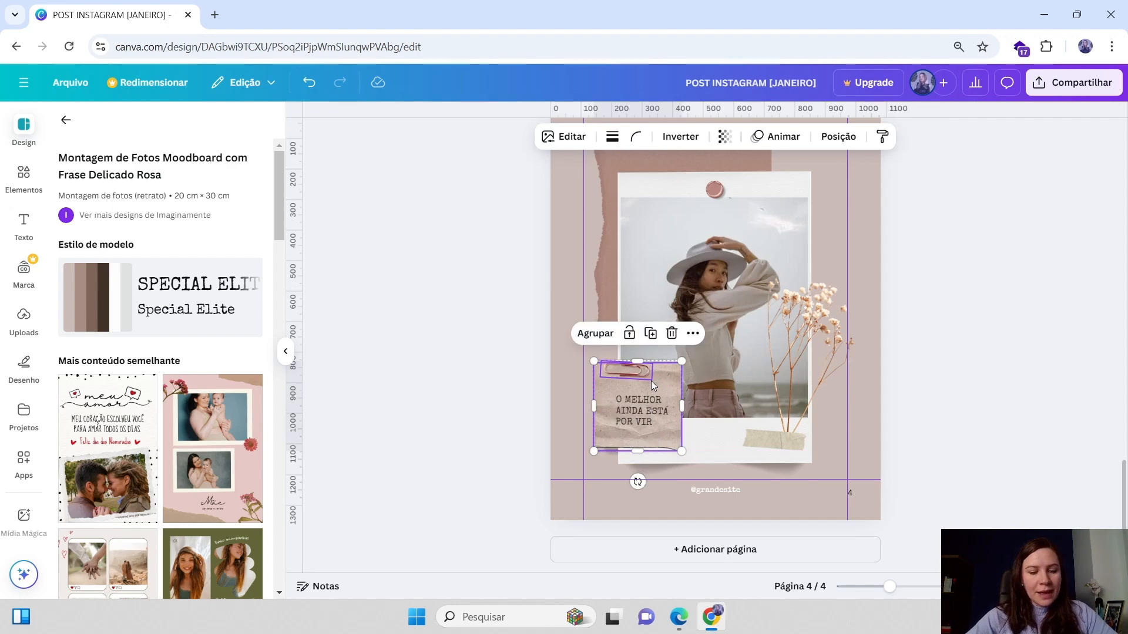
{"action": "scroll", "coordinate": [720, 368], "scroll_direction": "up", "scroll_amount": 15}
{"action": "scroll", "coordinate": [721, 365], "scroll_direction": "down", "scroll_amount": 2}
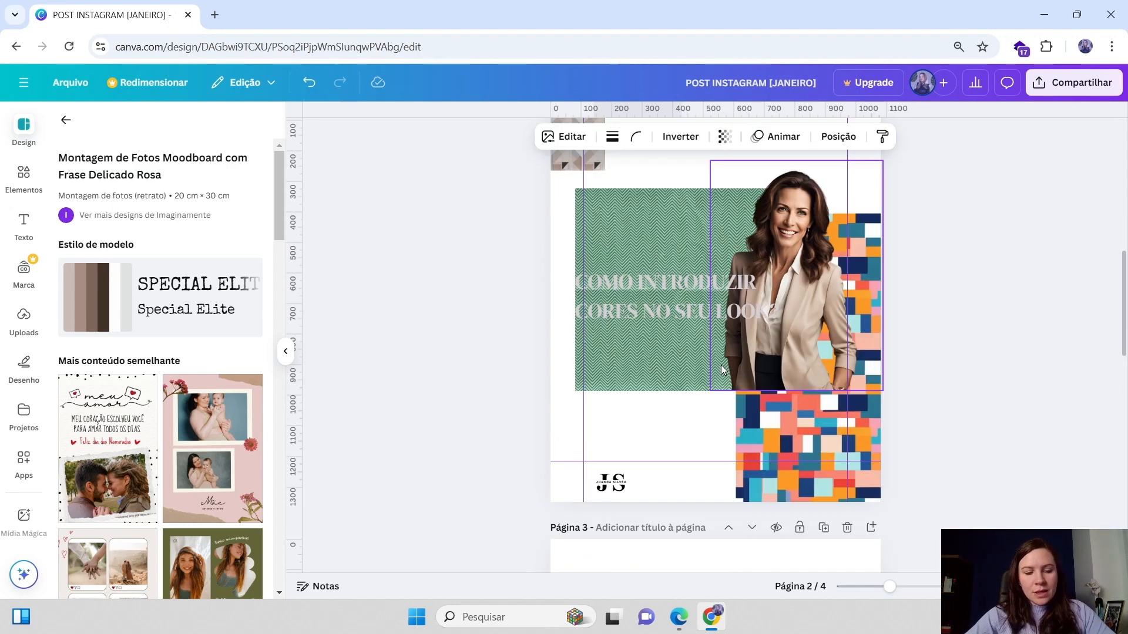
{"action": "key", "text": "ctrl+v"}
{"action": "left_click_drag", "start_coordinate": [684, 343], "coordinate": [707, 319]}
{"action": "left_click_drag", "start_coordinate": [657, 369], "coordinate": [633, 391]}
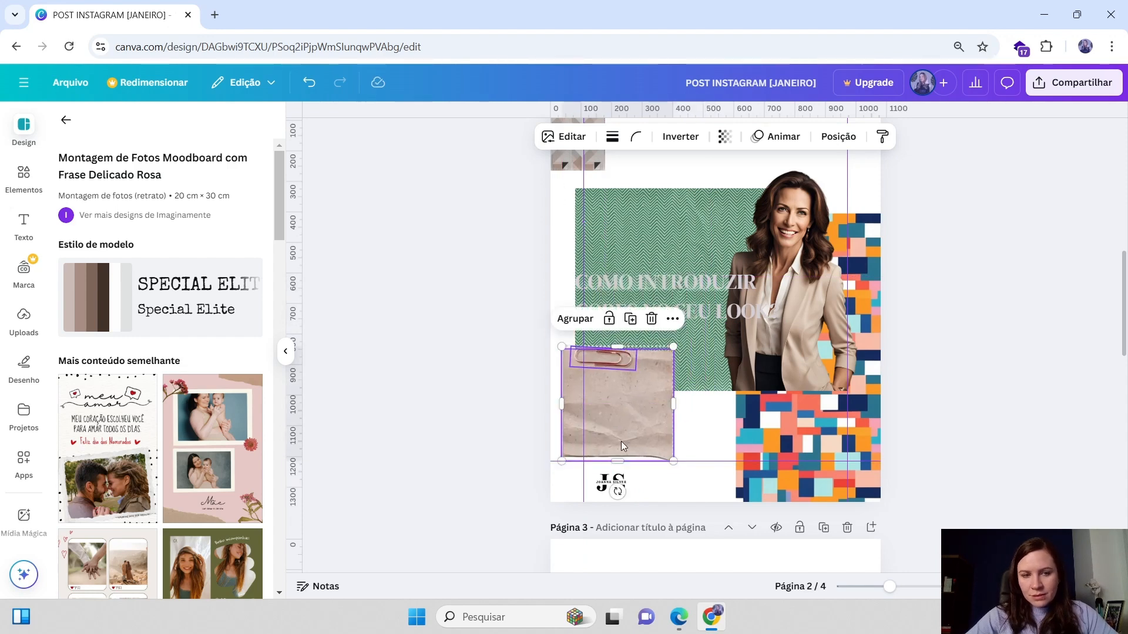
{"action": "scroll", "coordinate": [625, 445], "scroll_direction": "down", "scroll_amount": 1}
{"action": "scroll", "coordinate": [629, 447], "scroll_direction": "up", "scroll_amount": 2}
{"action": "left_click_drag", "start_coordinate": [606, 467], "coordinate": [695, 420]}
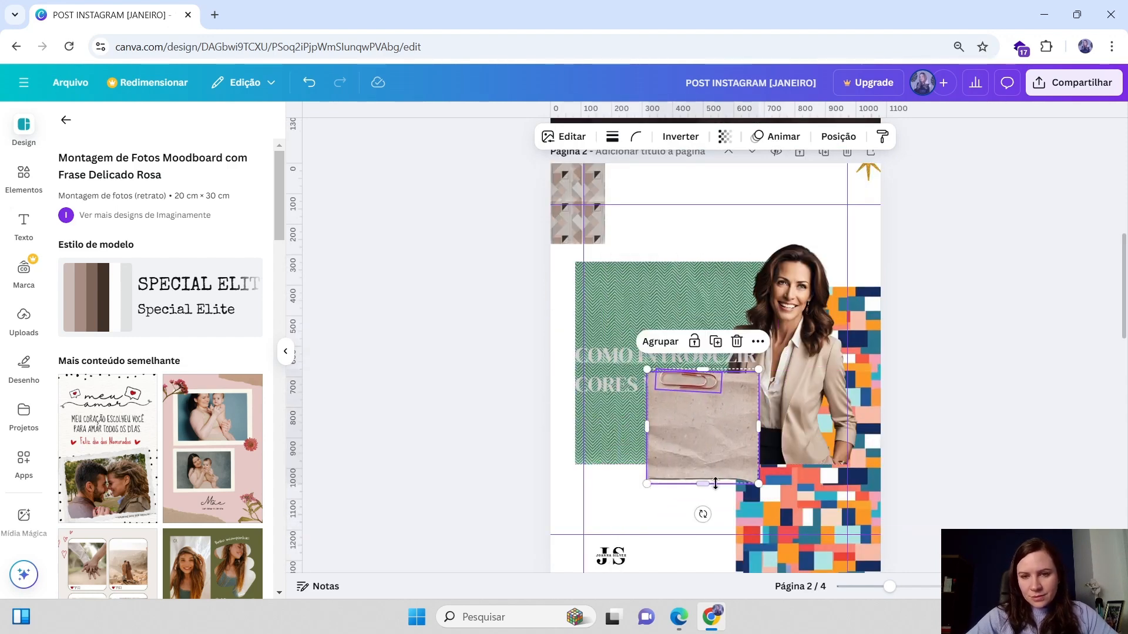
{"action": "left_click_drag", "start_coordinate": [715, 458], "coordinate": [657, 459]}
Narrow the headline's text box so it wraps onto four lines and reposition it on the green paper
{"action": "left_click", "coordinate": [680, 342]}
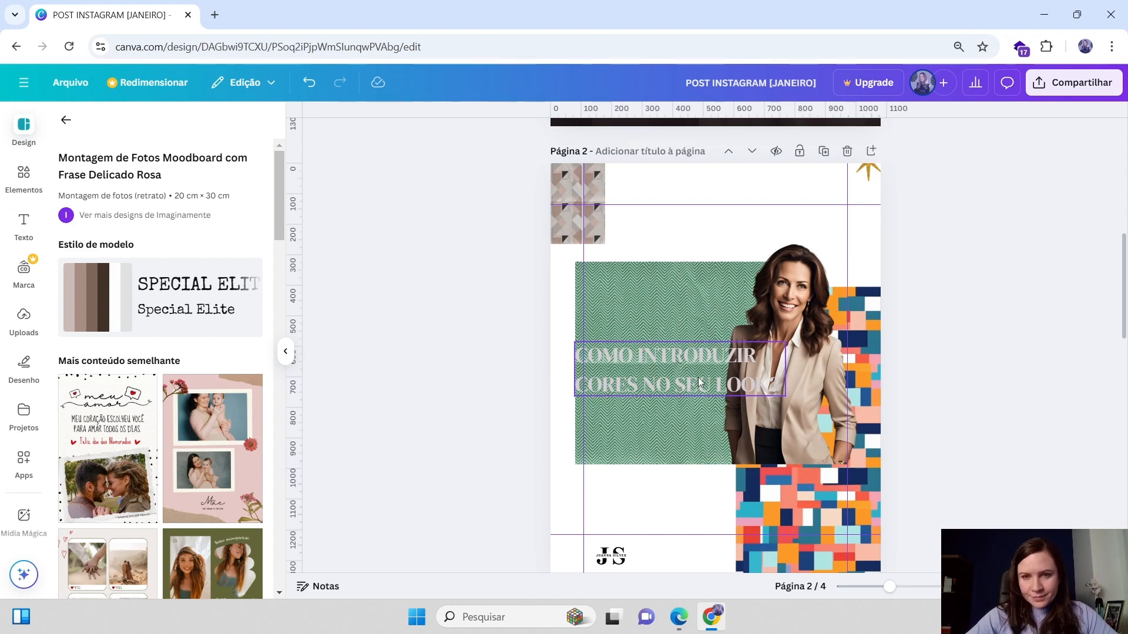
{"action": "left_click", "coordinate": [682, 364]}
{"action": "left_click_drag", "start_coordinate": [757, 370], "coordinate": [733, 370]}
{"action": "left_click_drag", "start_coordinate": [685, 429], "coordinate": [740, 454]}
{"action": "left_click_drag", "start_coordinate": [691, 406], "coordinate": [691, 396]}
{"action": "left_click", "coordinate": [959, 317]}
{"action": "scroll", "coordinate": [959, 317], "scroll_direction": "down", "scroll_amount": 3}
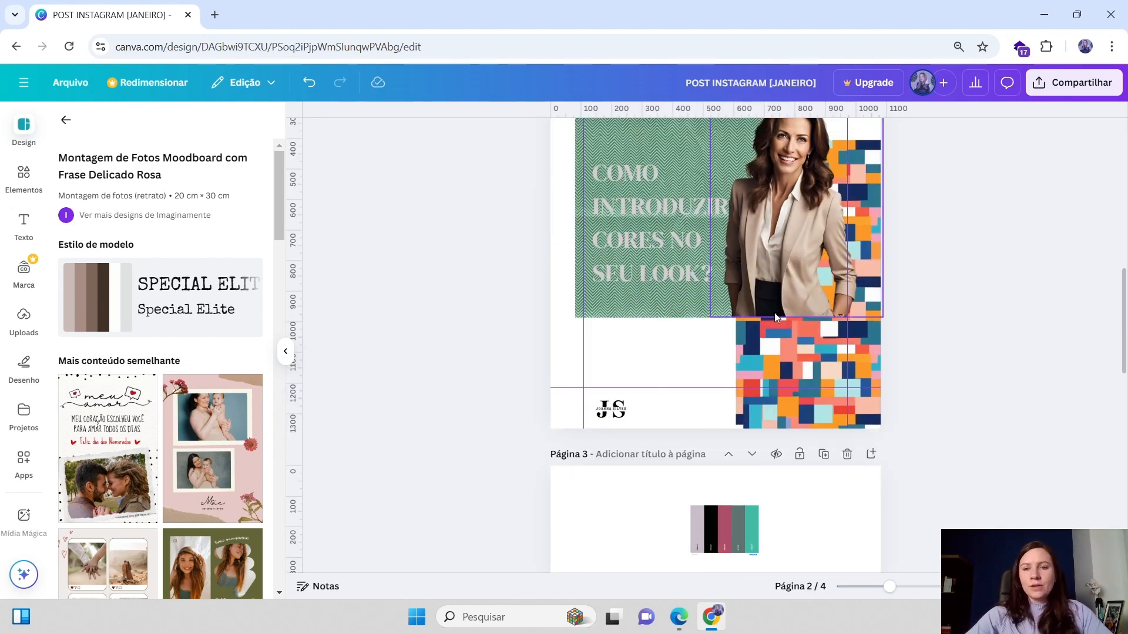
{"action": "left_click", "coordinate": [775, 312]}
{"action": "scroll", "coordinate": [902, 294], "scroll_direction": "down", "scroll_amount": 1}
{"action": "scroll", "coordinate": [893, 295], "scroll_direction": "up", "scroll_amount": 2}
{"action": "scroll", "coordinate": [892, 294], "scroll_direction": "down", "scroll_amount": 1}
{"action": "left_click", "coordinate": [893, 298]}
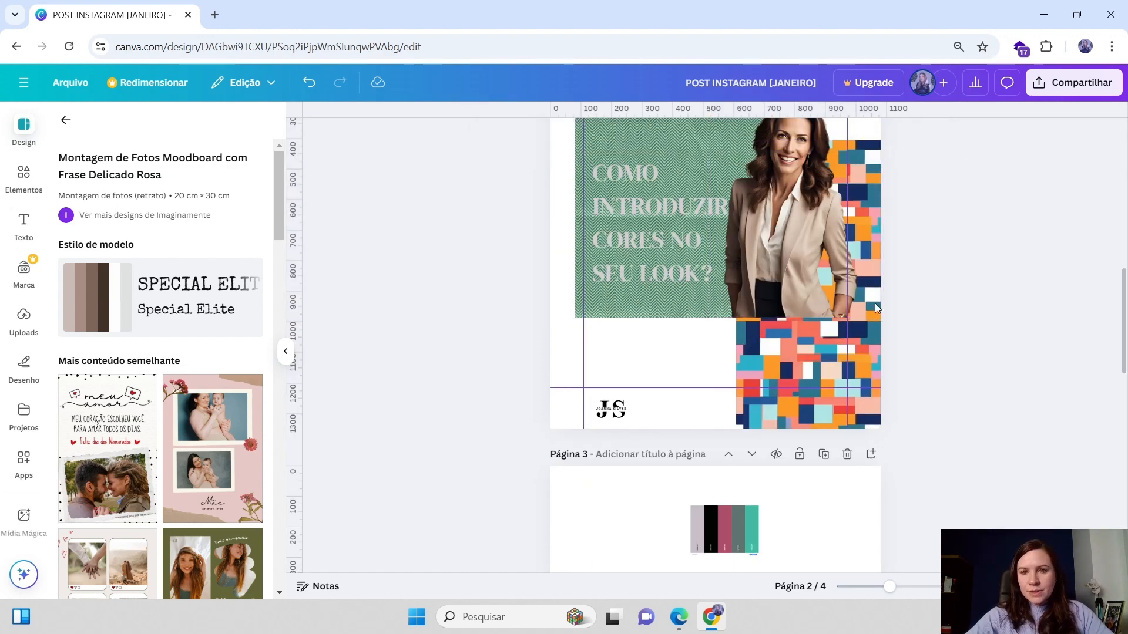
{"action": "scroll", "coordinate": [822, 377], "scroll_direction": "up", "scroll_amount": 1}
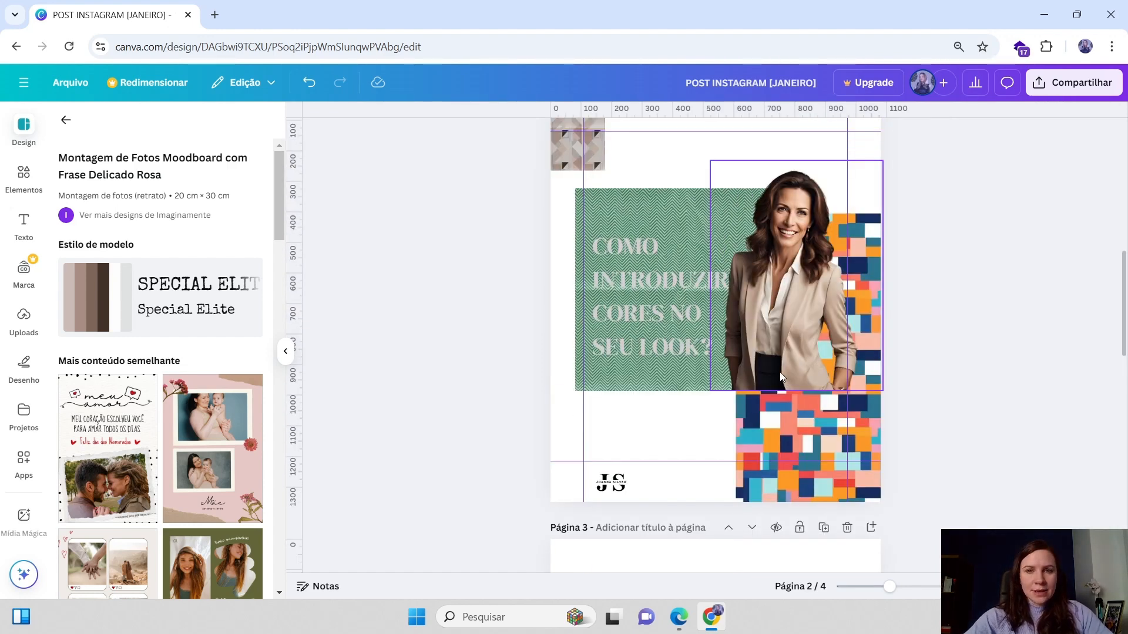
{"action": "scroll", "coordinate": [780, 377], "scroll_direction": "up", "scroll_amount": 1}
Change the headline text colour to black #000000
{"action": "left_click", "coordinate": [664, 365]}
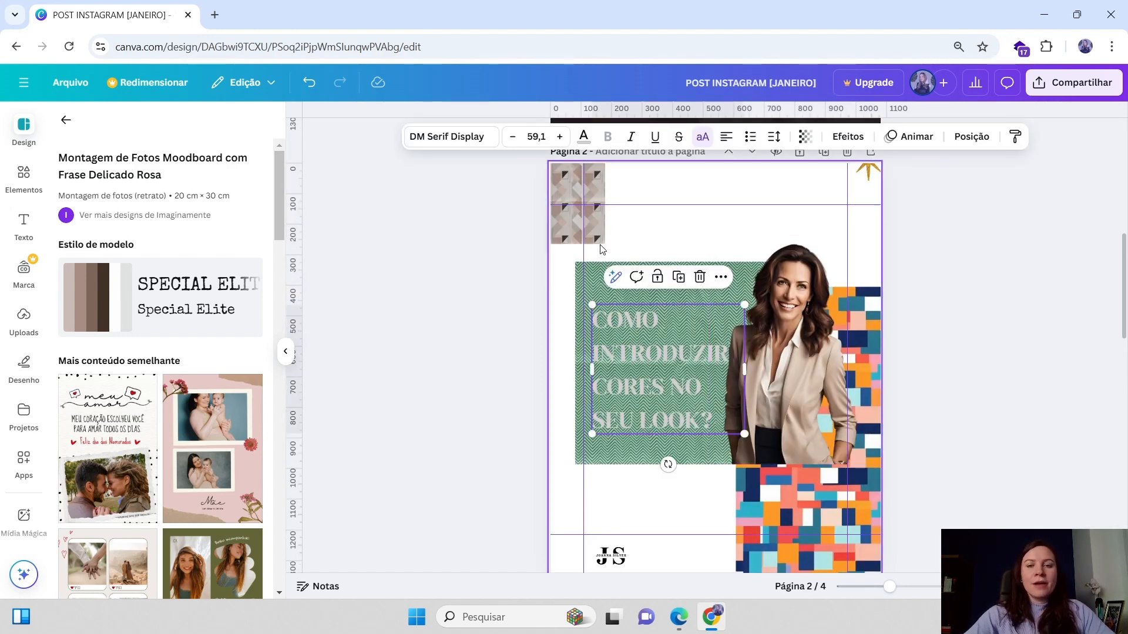
{"action": "left_click", "coordinate": [583, 136]}
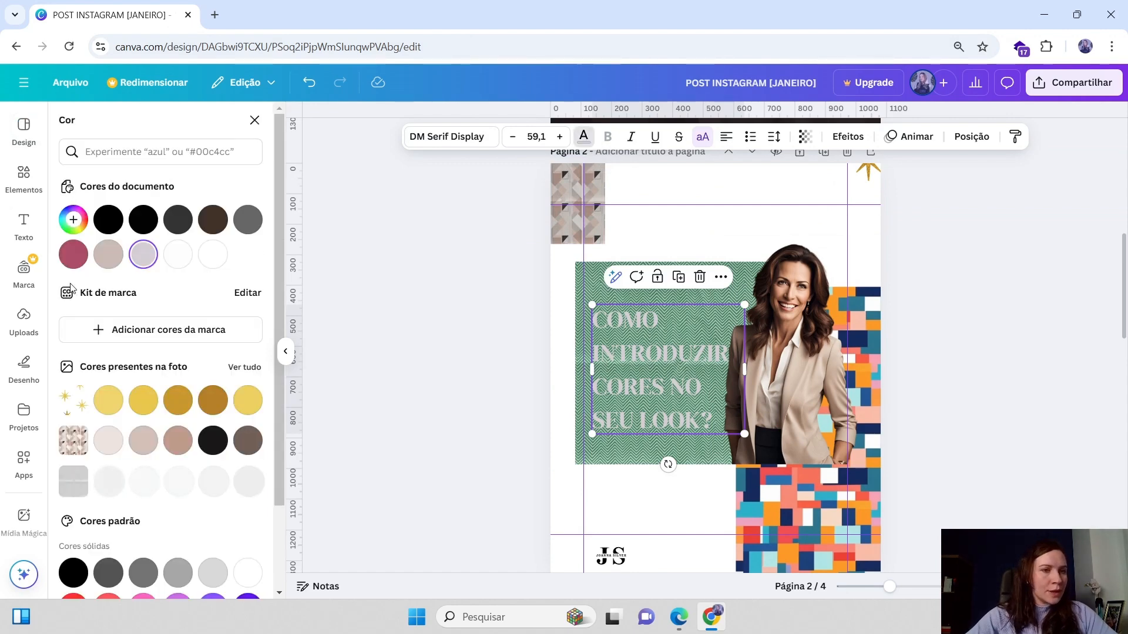
{"action": "left_click", "coordinate": [113, 225]}
{"action": "left_click_drag", "start_coordinate": [634, 363], "coordinate": [634, 357]}
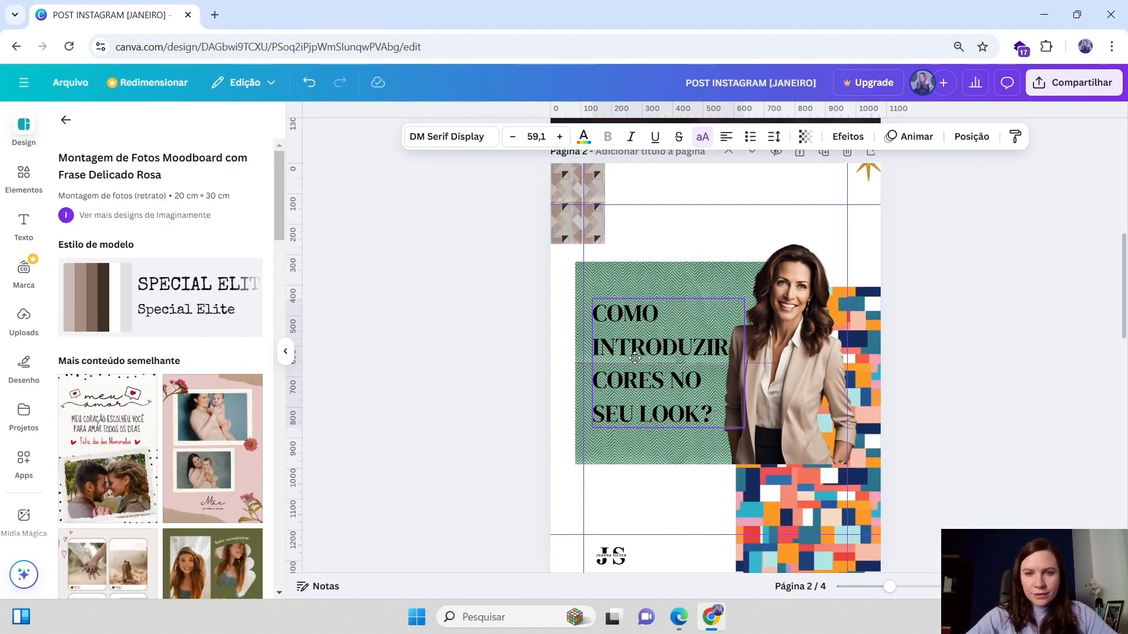
{"action": "left_click", "coordinate": [1042, 306]}
Move the gold star from the top right corner down onto the right side of the photo
{"action": "scroll", "coordinate": [1042, 306], "scroll_direction": "down", "scroll_amount": 1}
{"action": "left_click_drag", "start_coordinate": [867, 242], "coordinate": [829, 548]}
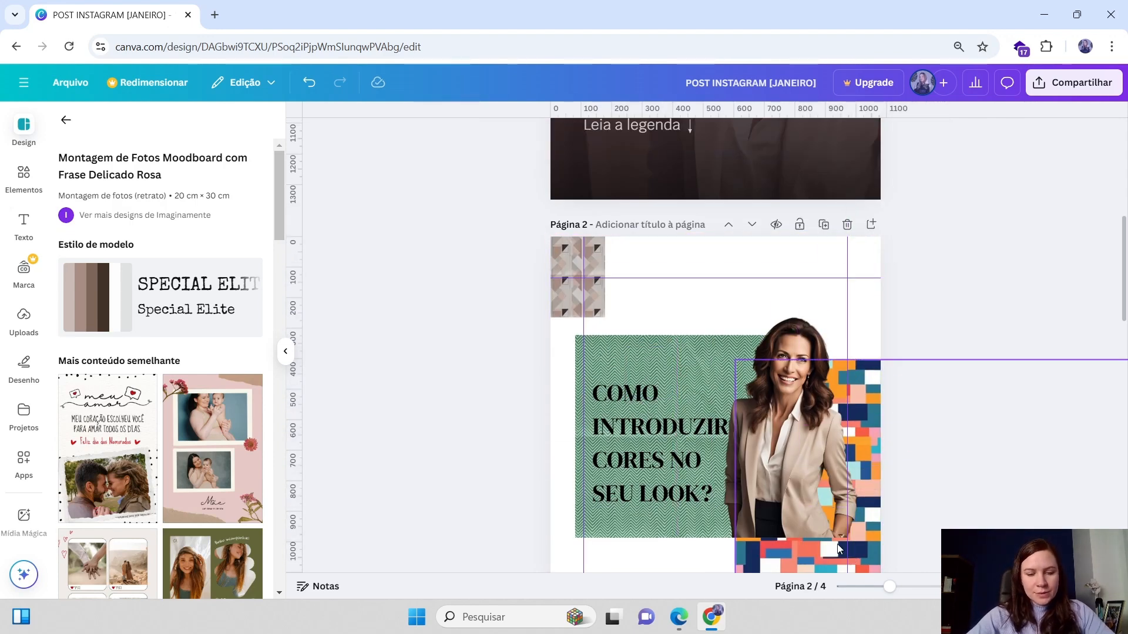
{"action": "scroll", "coordinate": [911, 470], "scroll_direction": "down", "scroll_amount": 2}
{"action": "mouse_move", "coordinate": [827, 463]}
{"action": "left_mouse_down"}
{"action": "mouse_move", "coordinate": [709, 405]}
{"action": "mouse_move", "coordinate": [559, 259]}
{"action": "mouse_move", "coordinate": [558, 325]}
{"action": "mouse_move", "coordinate": [740, 333]}
{"action": "mouse_move", "coordinate": [837, 353]}
{"action": "mouse_move", "coordinate": [846, 362]}
{"action": "mouse_move", "coordinate": [609, 322]}
{"action": "mouse_move", "coordinate": [587, 312]}
{"action": "mouse_move", "coordinate": [557, 249]}
{"action": "mouse_move", "coordinate": [573, 226]}
{"action": "mouse_move", "coordinate": [585, 261]}
{"action": "mouse_move", "coordinate": [676, 329]}
{"action": "mouse_move", "coordinate": [837, 331]}
{"action": "mouse_move", "coordinate": [837, 350]}
{"action": "left_mouse_up"}
{"action": "scroll", "coordinate": [954, 350], "scroll_direction": "down", "scroll_amount": 3}
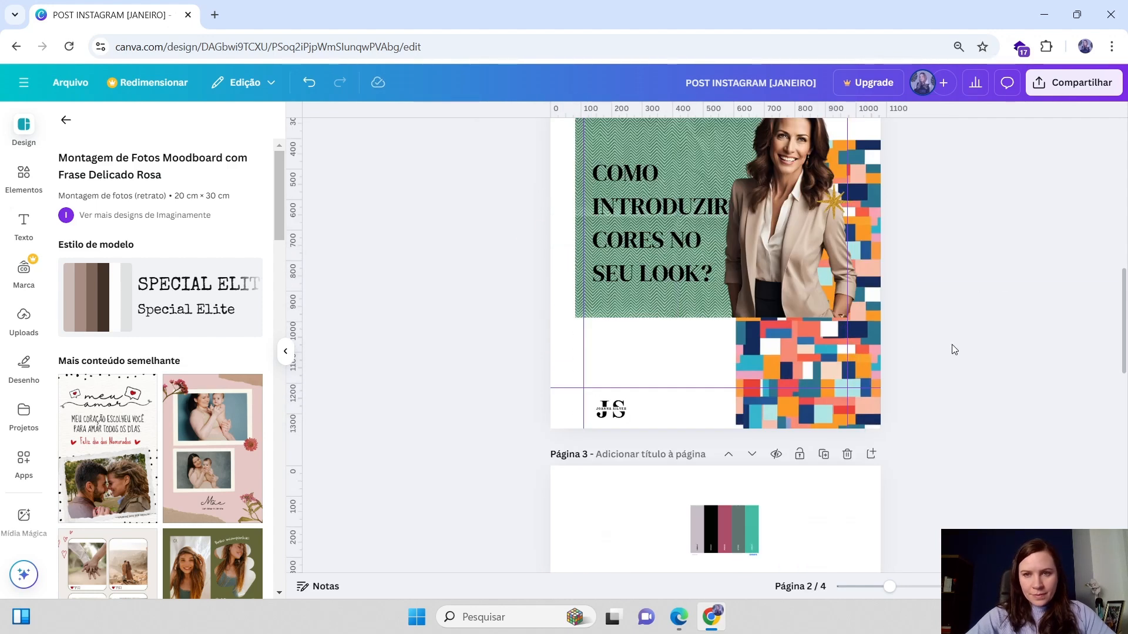
Set the post's page background to the dark rose document colour
{"action": "scroll", "coordinate": [463, 433], "scroll_direction": "up", "scroll_amount": 5}
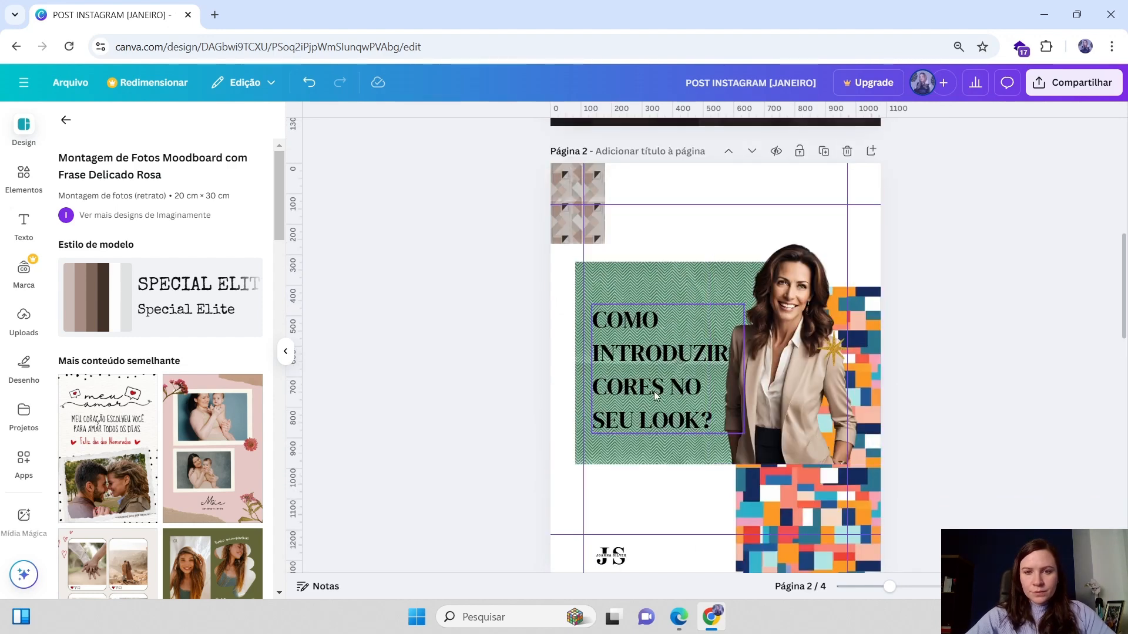
{"action": "left_click", "coordinate": [668, 375]}
{"action": "left_click", "coordinate": [742, 187]}
{"action": "left_click", "coordinate": [623, 141]}
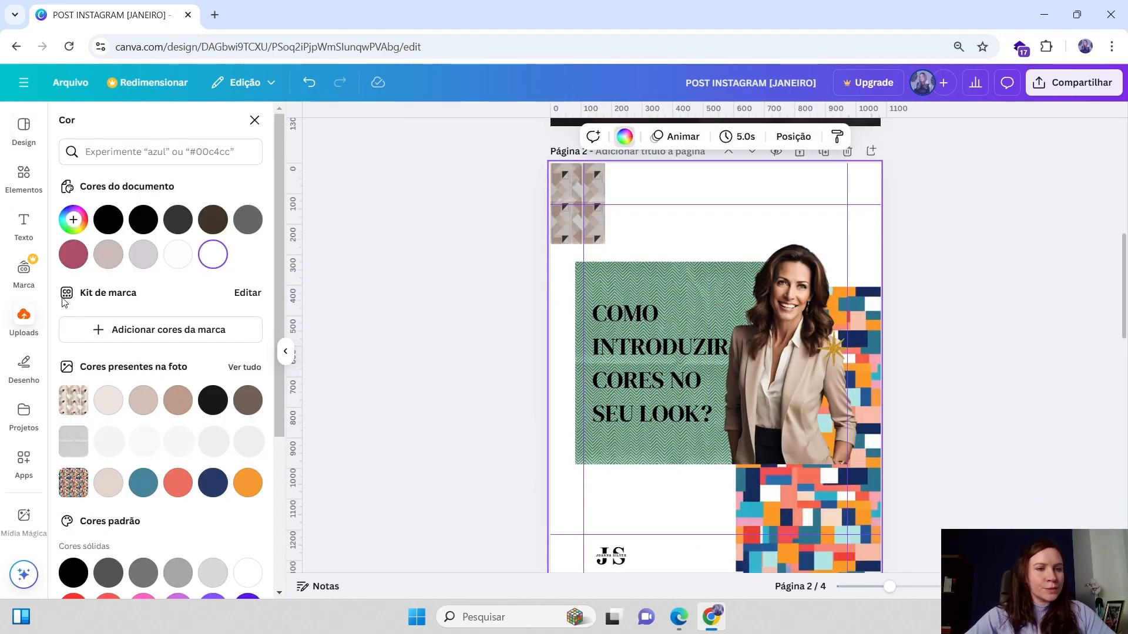
{"action": "left_click", "coordinate": [73, 252]}
{"action": "left_click", "coordinate": [963, 288]}
{"action": "scroll", "coordinate": [964, 288], "scroll_direction": "up", "scroll_amount": 5}
{"action": "scroll", "coordinate": [963, 288], "scroll_direction": "down", "scroll_amount": 10}
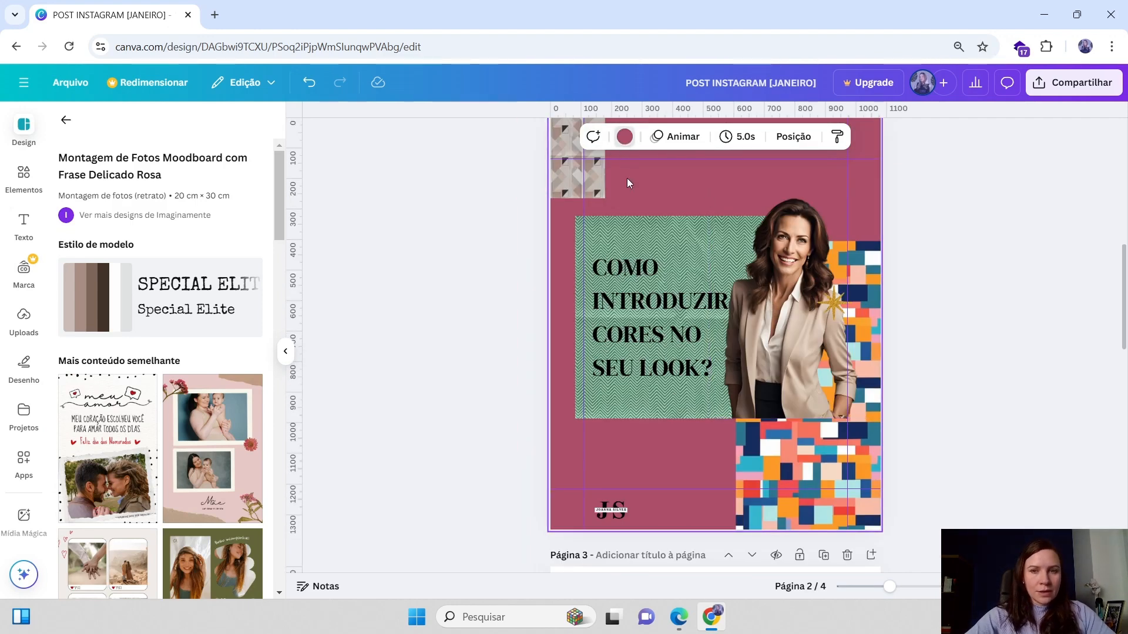
Drag the colour palette strip from page 3 onto the bottom of the post
{"action": "left_click", "coordinate": [624, 138]}
{"action": "scroll", "coordinate": [816, 443], "scroll_direction": "down", "scroll_amount": 4}
{"action": "left_click_drag", "start_coordinate": [727, 323], "coordinate": [692, 191]}
{"action": "scroll", "coordinate": [685, 228], "scroll_direction": "up", "scroll_amount": 2}
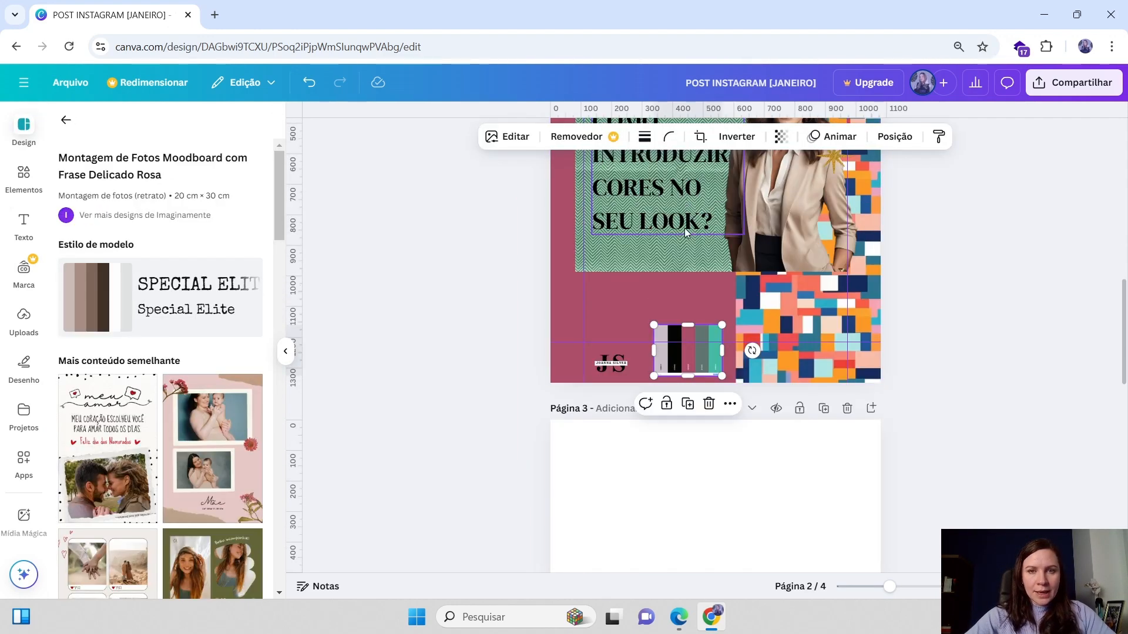
{"action": "scroll", "coordinate": [685, 228], "scroll_direction": "up", "scroll_amount": 6}
Change the post's page background to the light lavender grey document colour
{"action": "left_click", "coordinate": [686, 353]}
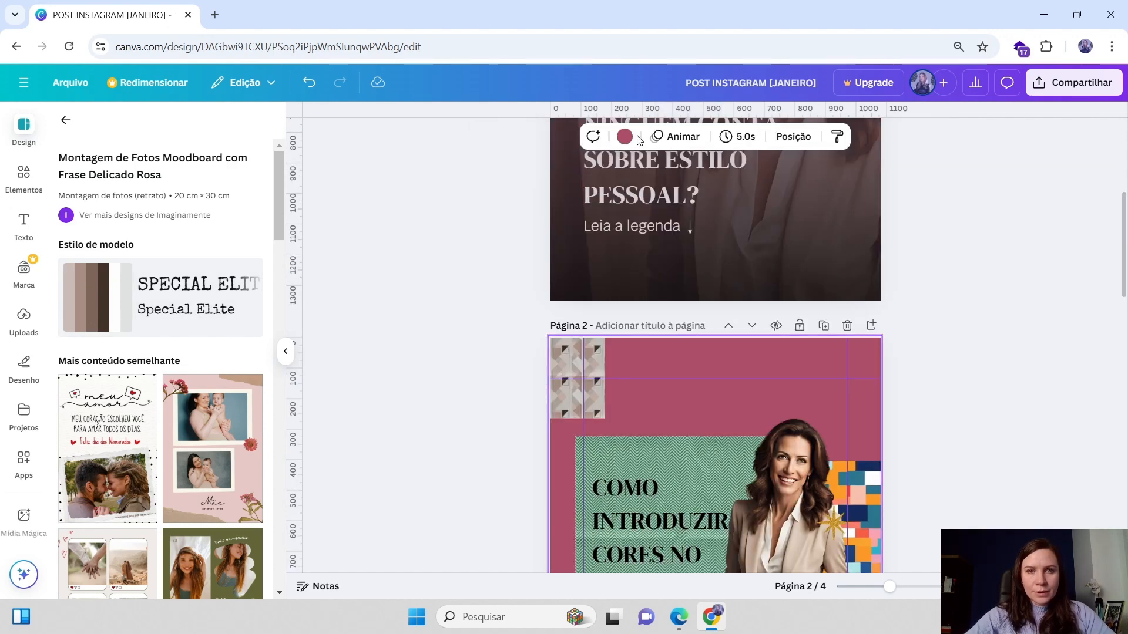
{"action": "left_click", "coordinate": [625, 136]}
{"action": "scroll", "coordinate": [116, 339], "scroll_direction": "down", "scroll_amount": 2}
{"action": "scroll", "coordinate": [148, 343], "scroll_direction": "up", "scroll_amount": 2}
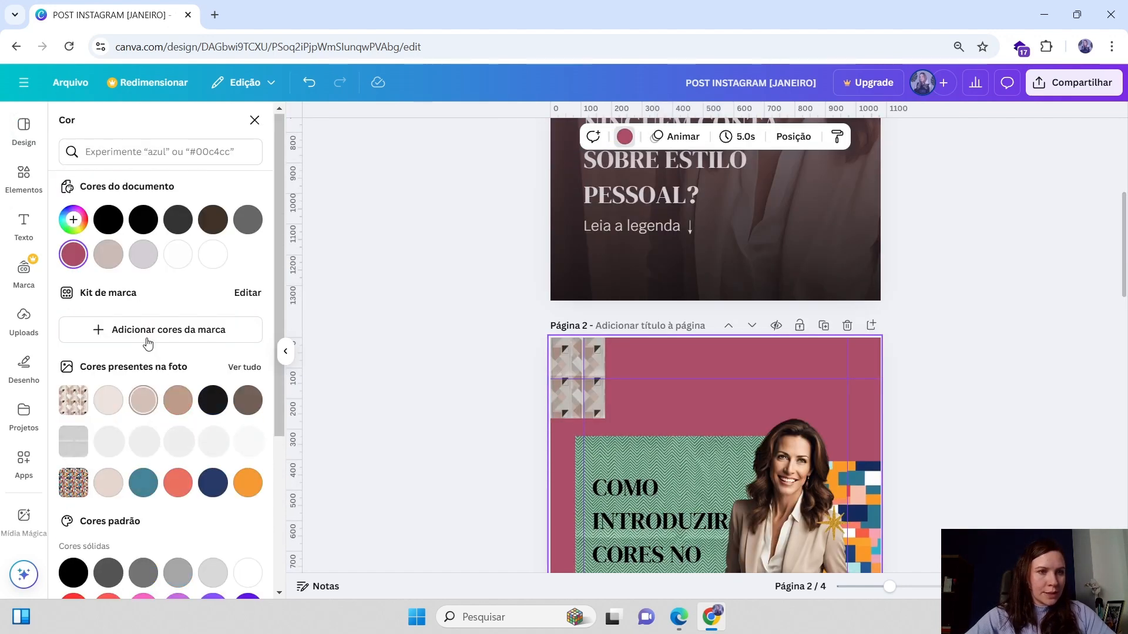
{"action": "left_click", "coordinate": [151, 259]}
{"action": "scroll", "coordinate": [861, 372], "scroll_direction": "down", "scroll_amount": 4}
{"action": "scroll", "coordinate": [861, 372], "scroll_direction": "up", "scroll_amount": 10}
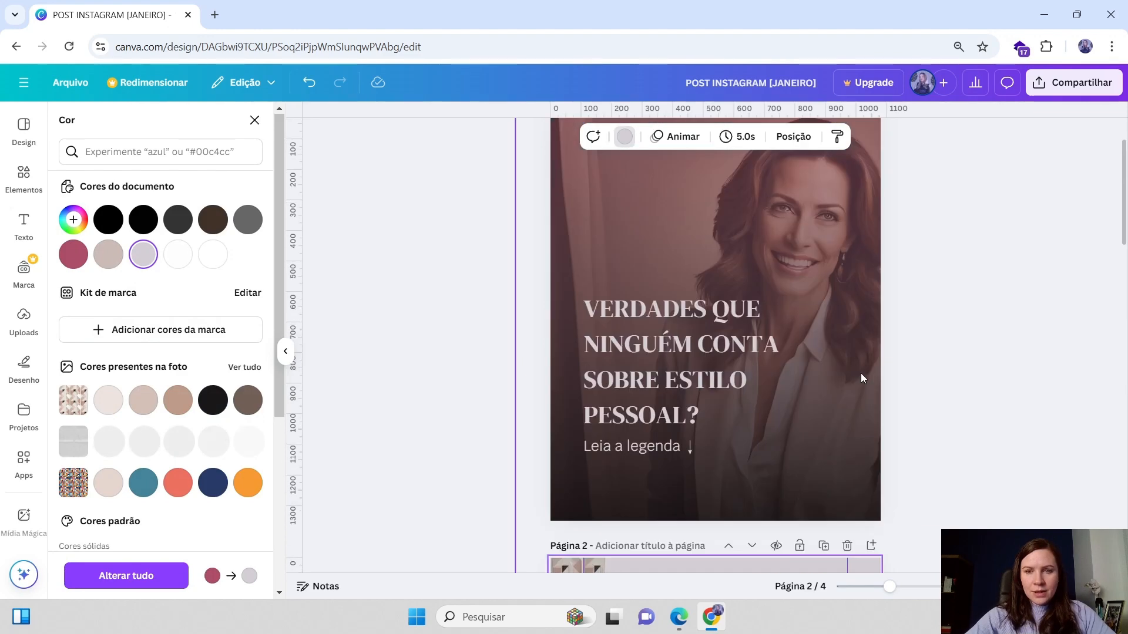
Move the colour palette strip back onto page 3
{"action": "scroll", "coordinate": [861, 372], "scroll_direction": "down", "scroll_amount": 6}
{"action": "scroll", "coordinate": [862, 373], "scroll_direction": "down", "scroll_amount": 5}
{"action": "scroll", "coordinate": [862, 372], "scroll_direction": "up", "scroll_amount": 3}
{"action": "left_click", "coordinate": [822, 407]}
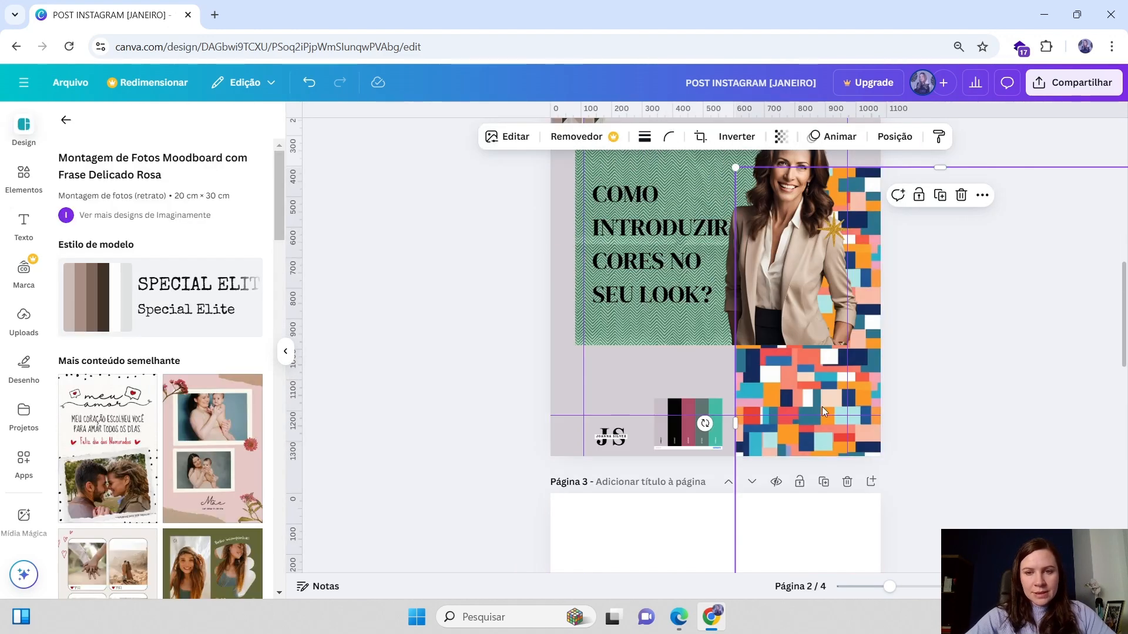
{"action": "left_click", "coordinate": [681, 418]}
{"action": "left_click_drag", "start_coordinate": [681, 418], "coordinate": [674, 537]}
Delete the multicoloured pattern block from the post
{"action": "left_click", "coordinate": [851, 393]}
{"action": "key", "text": "Delete"}
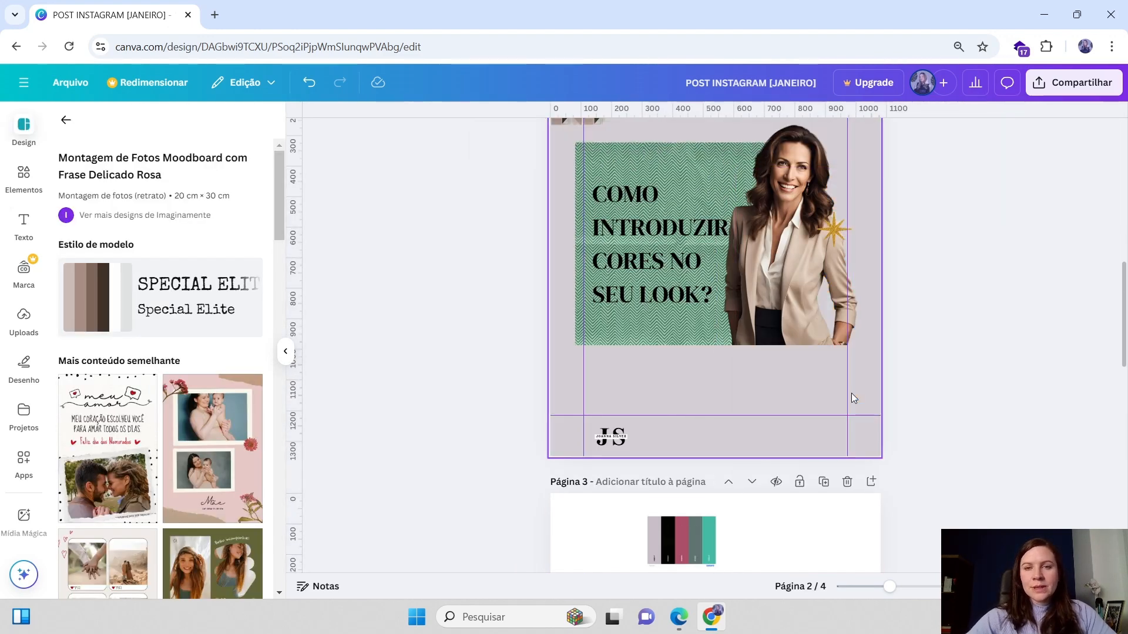
Move the small geometric triangle pattern block from the top corner to the post's right edge beside the woman's photo
{"action": "scroll", "coordinate": [1025, 348], "scroll_direction": "up", "scroll_amount": 3}
{"action": "left_click", "coordinate": [833, 376]}
{"action": "scroll", "coordinate": [1007, 323], "scroll_direction": "up", "scroll_amount": 2}
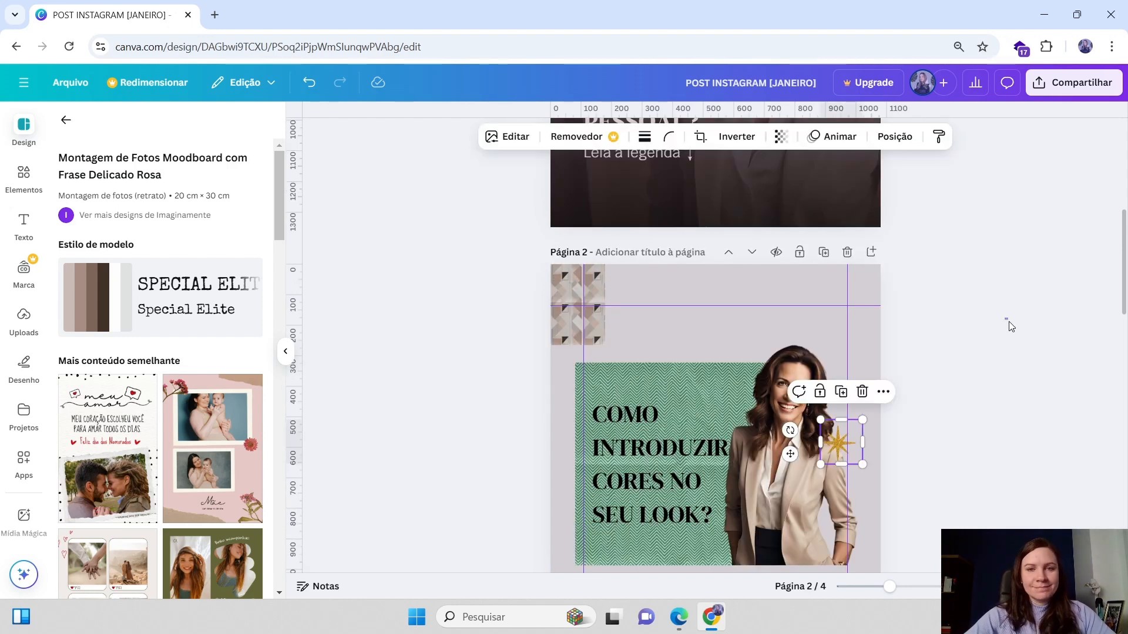
{"action": "left_click", "coordinate": [1007, 323]}
{"action": "scroll", "coordinate": [1007, 323], "scroll_direction": "down", "scroll_amount": 4}
{"action": "left_click", "coordinate": [583, 149]}
{"action": "left_click_drag", "start_coordinate": [582, 149], "coordinate": [863, 351]}
{"action": "mouse_move", "coordinate": [885, 313]}
{"action": "left_mouse_down"}
{"action": "mouse_move", "coordinate": [931, 254]}
{"action": "mouse_move", "coordinate": [901, 297]}
{"action": "mouse_move", "coordinate": [881, 296]}
{"action": "left_mouse_up"}
{"action": "left_click", "coordinate": [869, 361]}
{"action": "key", "text": "Escape"}
{"action": "mouse_move", "coordinate": [873, 351]}
{"action": "left_mouse_down"}
{"action": "mouse_move", "coordinate": [883, 352]}
{"action": "mouse_move", "coordinate": [853, 359]}
{"action": "left_mouse_up"}
{"action": "key", "text": "ctrl+z"}
{"action": "left_click", "coordinate": [870, 360]}
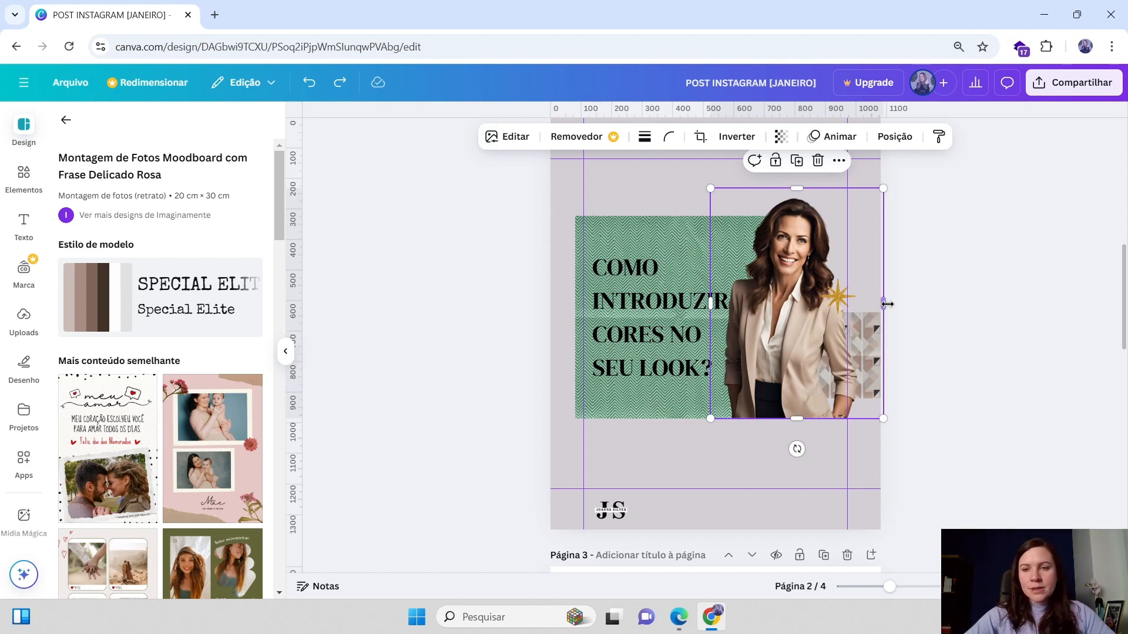
Resize the triangle pattern block to about 324 × 324 and tuck it behind the photo's right edge
{"action": "mouse_move", "coordinate": [887, 304]}
{"action": "left_mouse_down"}
{"action": "mouse_move", "coordinate": [849, 340]}
{"action": "mouse_move", "coordinate": [901, 301]}
{"action": "left_mouse_up"}
{"action": "left_click", "coordinate": [926, 341]}
{"action": "left_click", "coordinate": [859, 352]}
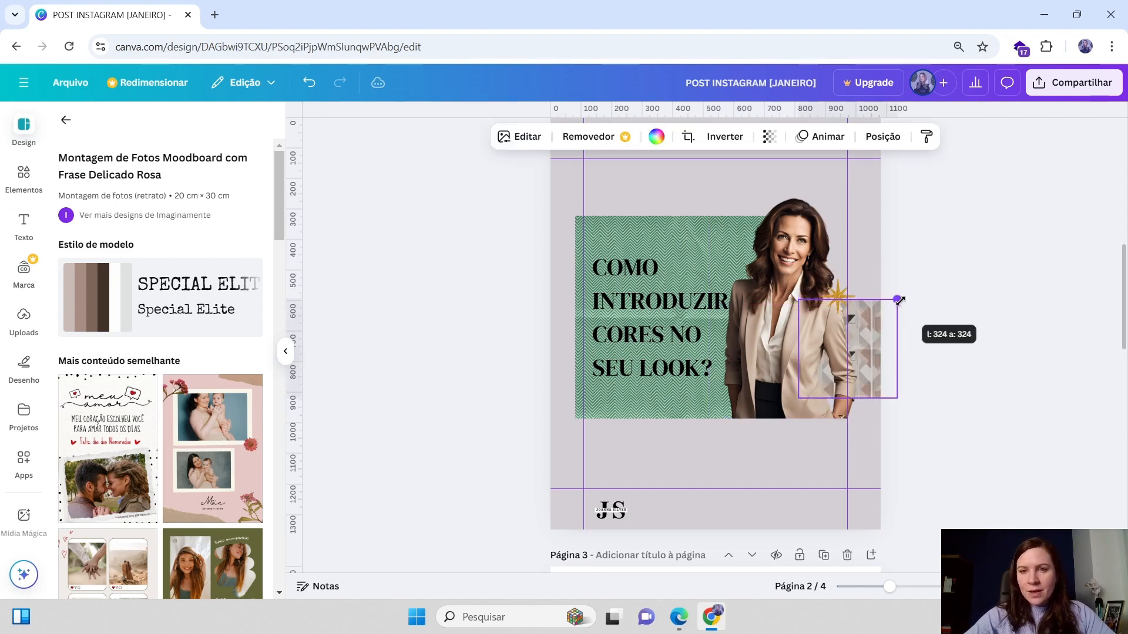
{"action": "left_click", "coordinate": [921, 307]}
{"action": "left_click", "coordinate": [838, 303]}
{"action": "left_click", "coordinate": [979, 249]}
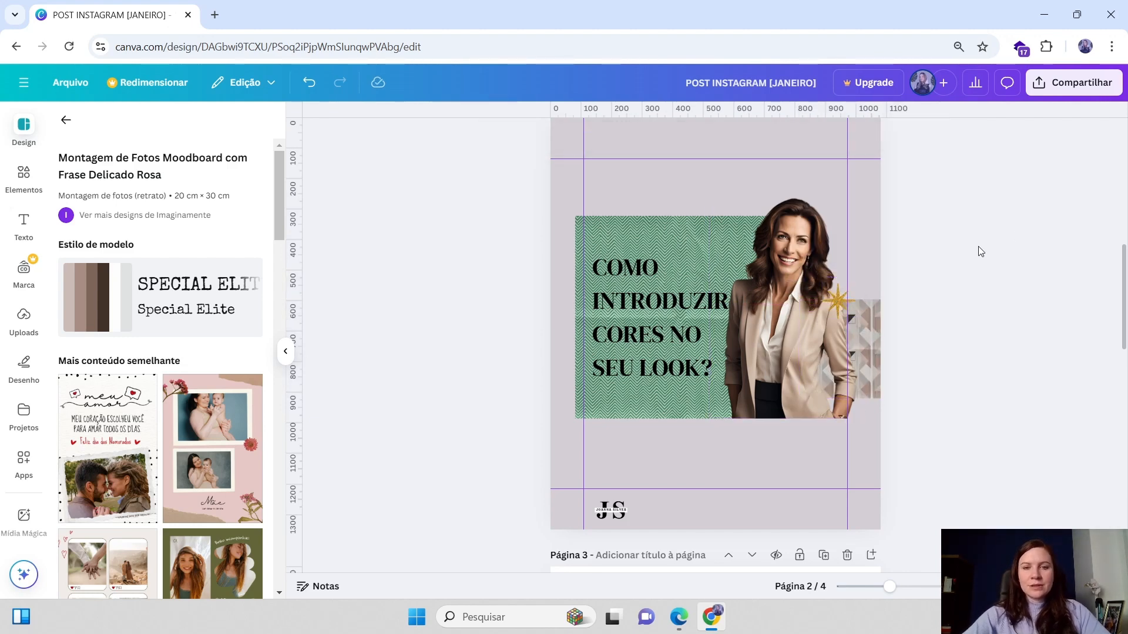
Resize and reposition the green textured block behind the title so it lines up with the left margin guide
{"action": "scroll", "coordinate": [987, 258], "scroll_direction": "up", "scroll_amount": 1}
{"action": "left_click", "coordinate": [606, 300]}
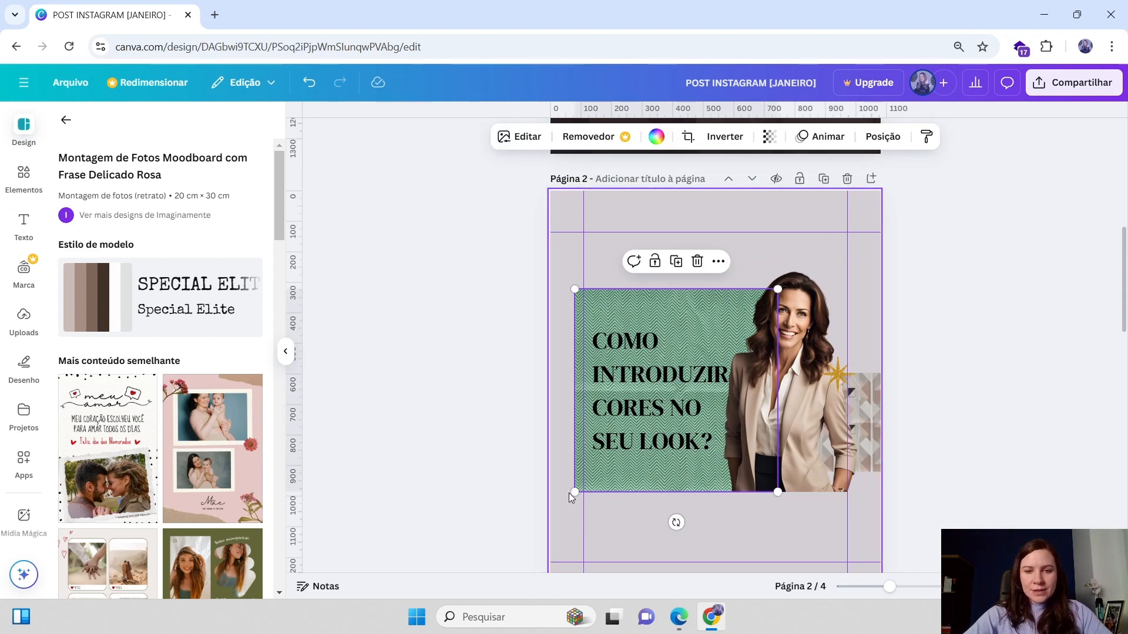
{"action": "left_click_drag", "start_coordinate": [574, 491], "coordinate": [602, 467]}
{"action": "left_click", "coordinate": [683, 323]}
{"action": "left_click", "coordinate": [659, 284]}
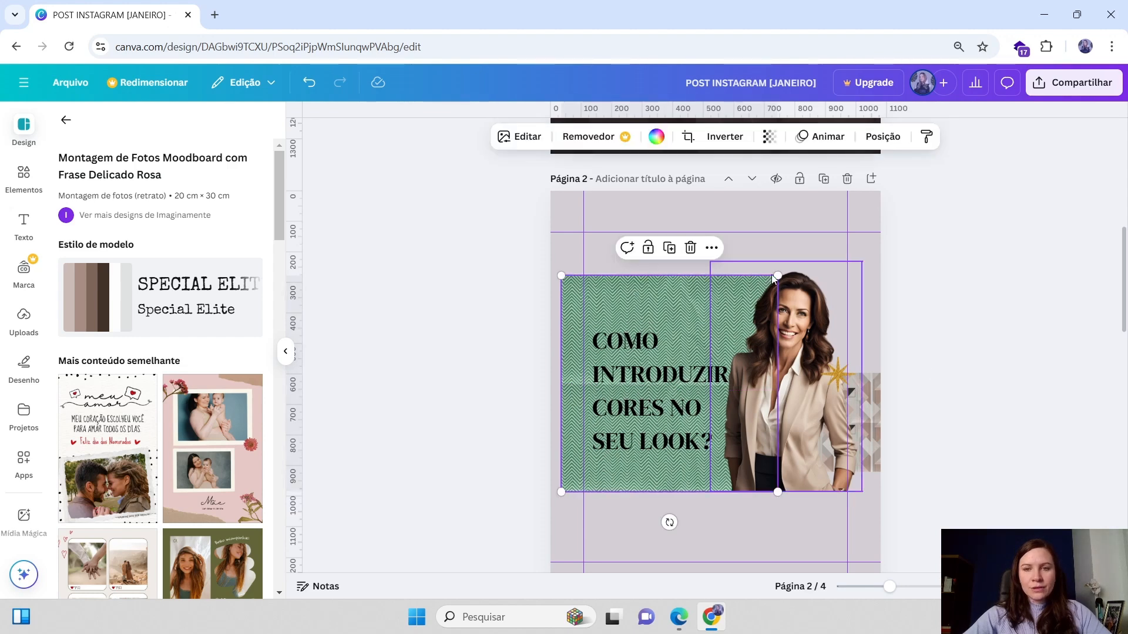
{"action": "left_click_drag", "start_coordinate": [771, 273], "coordinate": [768, 294]}
{"action": "left_click_drag", "start_coordinate": [662, 307], "coordinate": [682, 305]}
{"action": "left_click", "coordinate": [534, 338]}
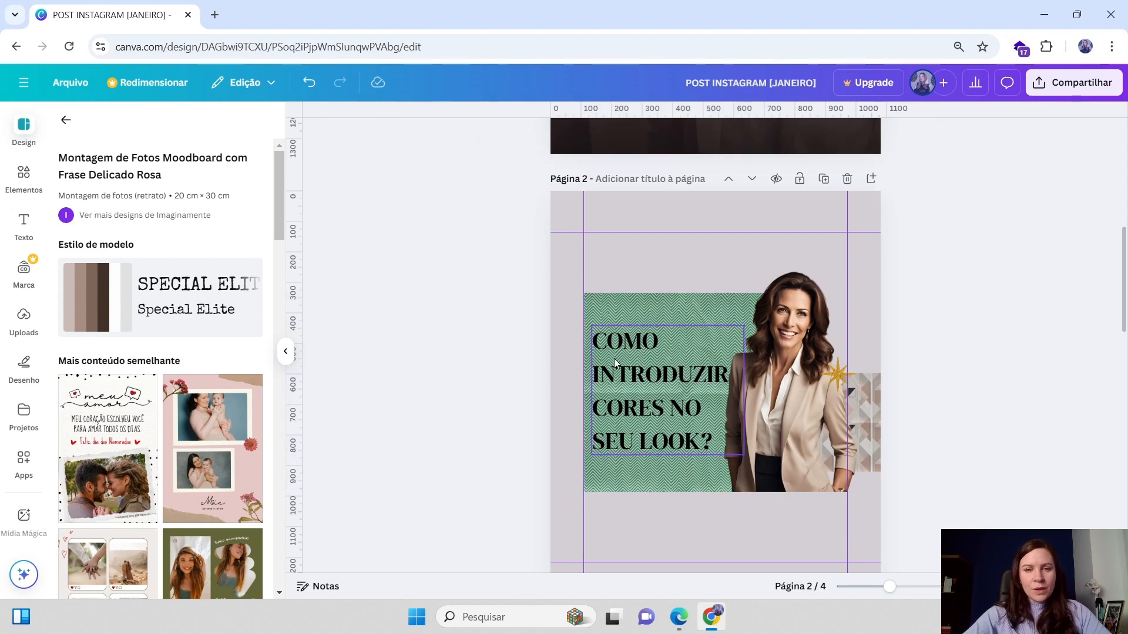
Nudge the green textured block and the title text slightly left to align with the left margin
{"action": "mouse_move", "coordinate": [614, 359]}
{"action": "left_mouse_down"}
{"action": "mouse_move", "coordinate": [624, 359]}
{"action": "mouse_move", "coordinate": [614, 347]}
{"action": "left_mouse_up"}
{"action": "left_click", "coordinate": [905, 372]}
{"action": "left_click", "coordinate": [894, 379]}
{"action": "left_click", "coordinate": [1087, 336]}
{"action": "scroll", "coordinate": [664, 301], "scroll_direction": "down", "scroll_amount": 2}
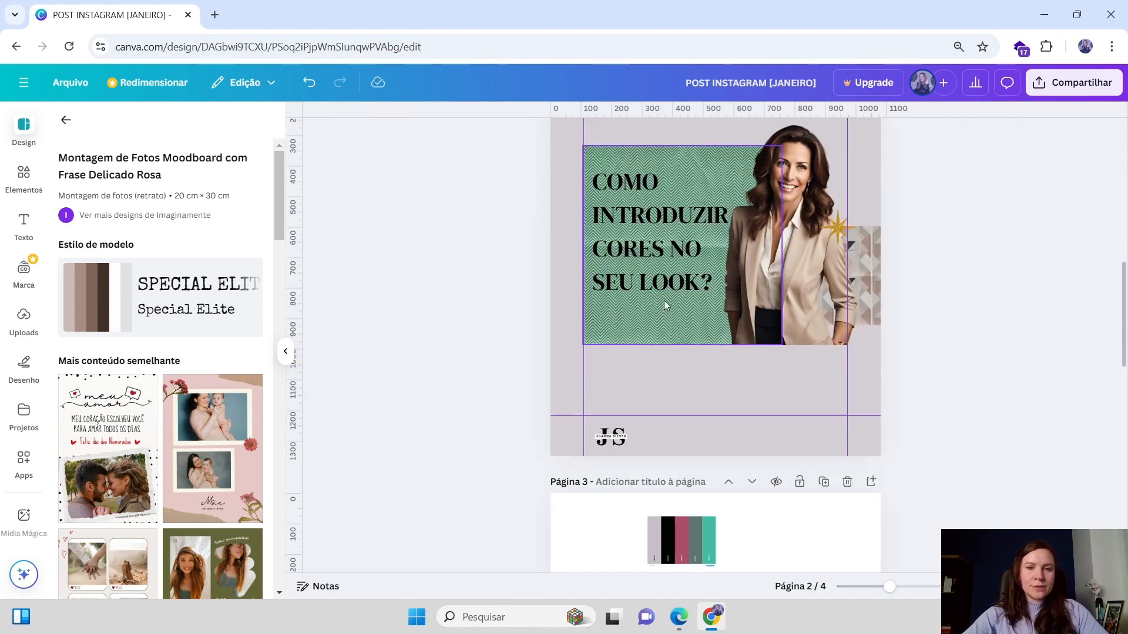
{"action": "left_click_drag", "start_coordinate": [621, 167], "coordinate": [606, 166]}
{"action": "left_click", "coordinate": [917, 250]}
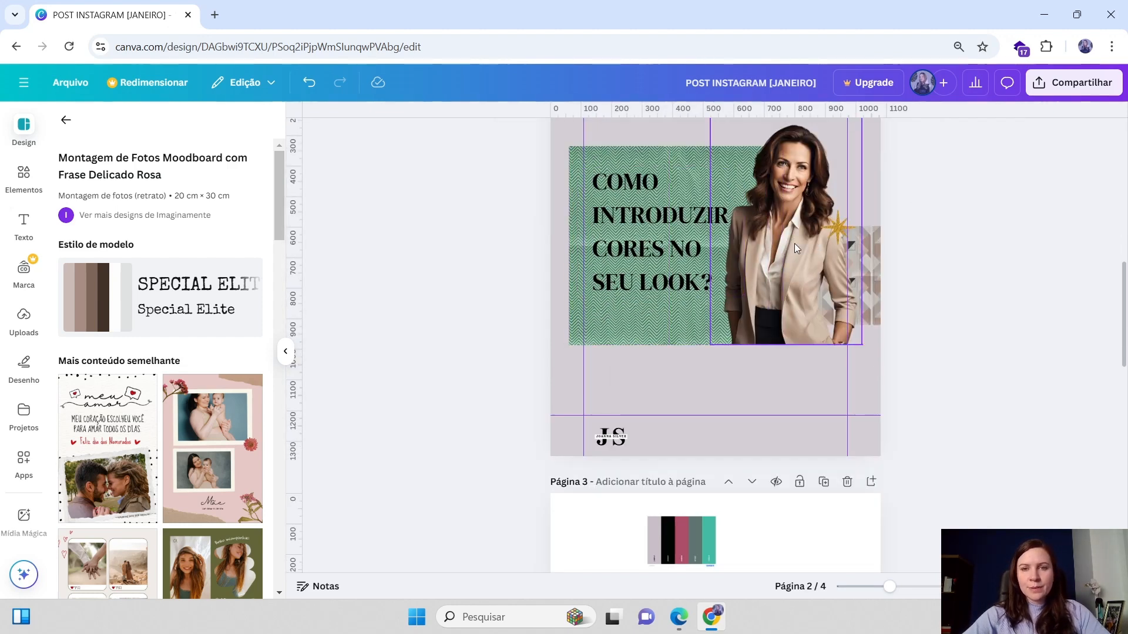
{"action": "left_click", "coordinate": [701, 225]}
{"action": "left_click_drag", "start_coordinate": [701, 225], "coordinate": [692, 225]}
{"action": "left_click", "coordinate": [1038, 239]}
{"action": "scroll", "coordinate": [681, 190], "scroll_direction": "up", "scroll_amount": 2}
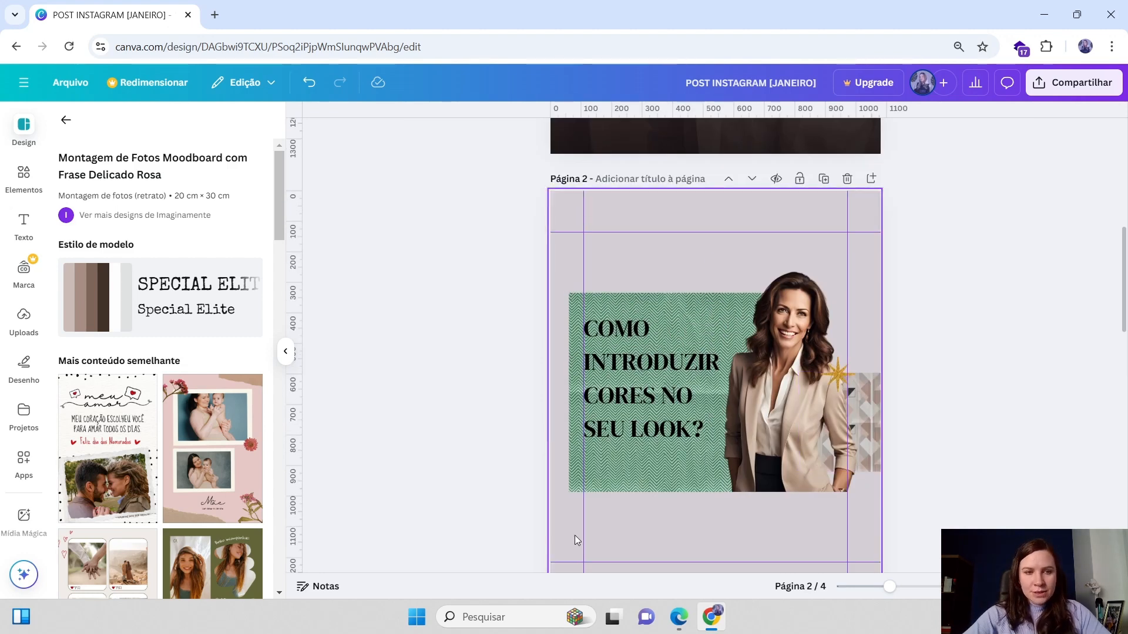
{"action": "scroll", "coordinate": [628, 219], "scroll_direction": "down", "scroll_amount": 2}
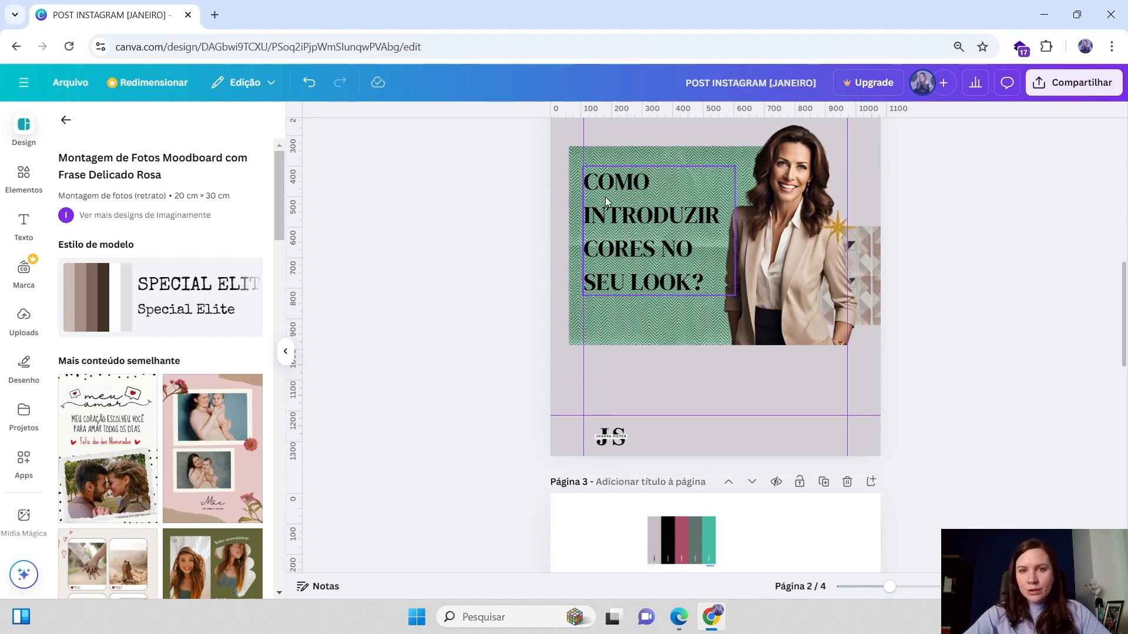
{"action": "left_click", "coordinate": [606, 201]}
{"action": "left_click", "coordinate": [1002, 336]}
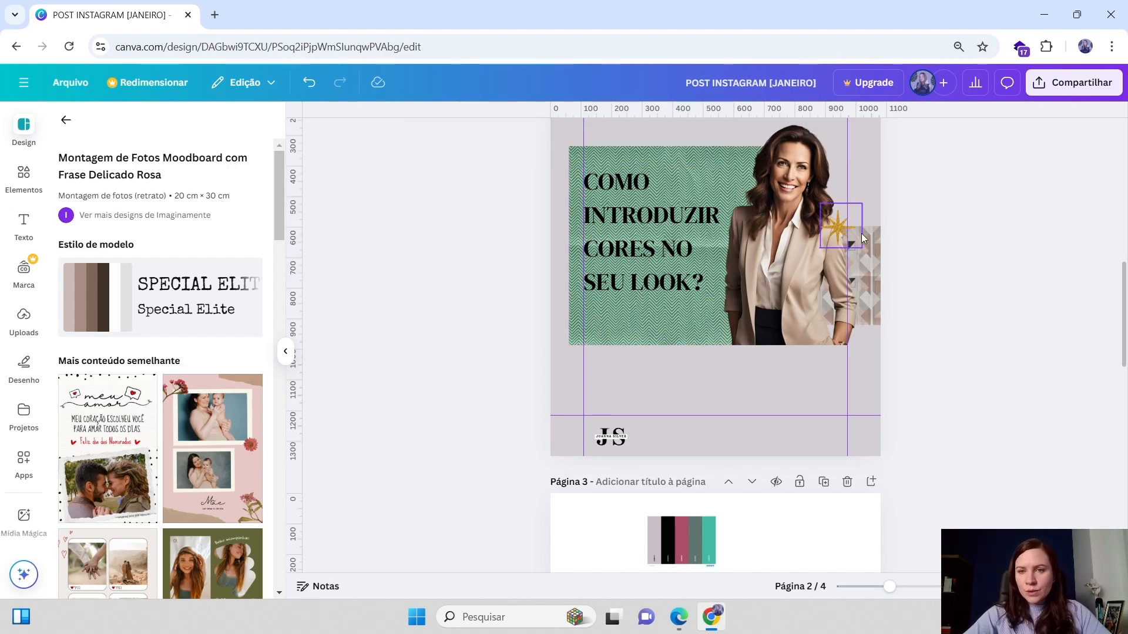
{"action": "left_click", "coordinate": [825, 243]}
{"action": "left_click_drag", "start_coordinate": [840, 228], "coordinate": [592, 171]}
{"action": "left_click", "coordinate": [1045, 203]}
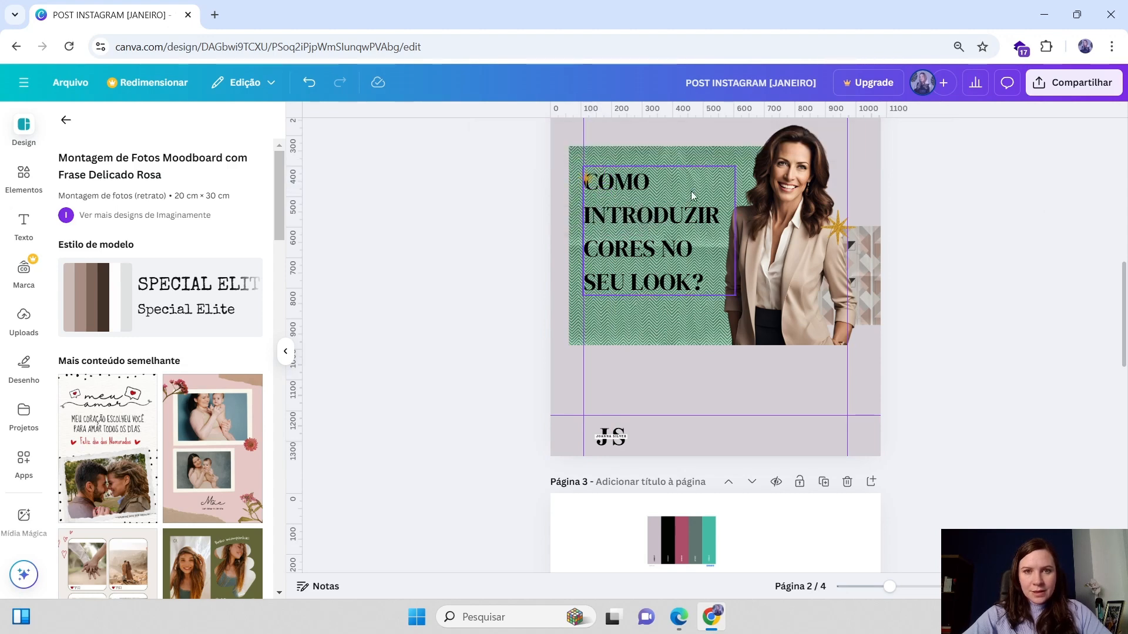
{"action": "left_click", "coordinate": [588, 183]}
{"action": "key", "text": "Delete"}
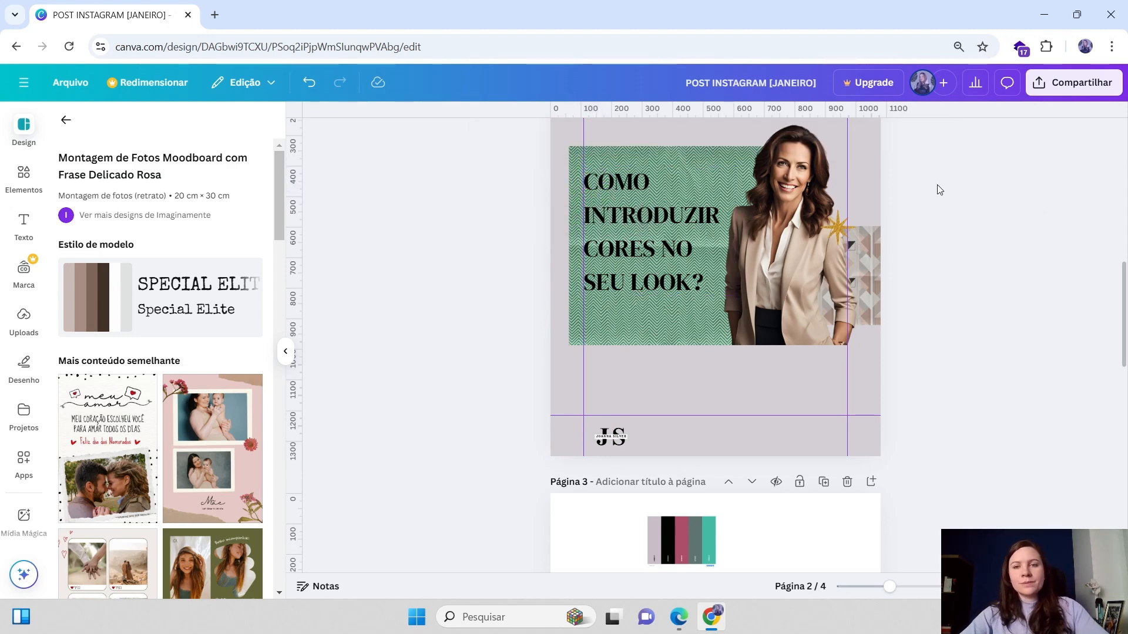
{"action": "scroll", "coordinate": [1016, 241], "scroll_direction": "up", "scroll_amount": 5}
{"action": "scroll", "coordinate": [1017, 241], "scroll_direction": "down", "scroll_amount": 5}
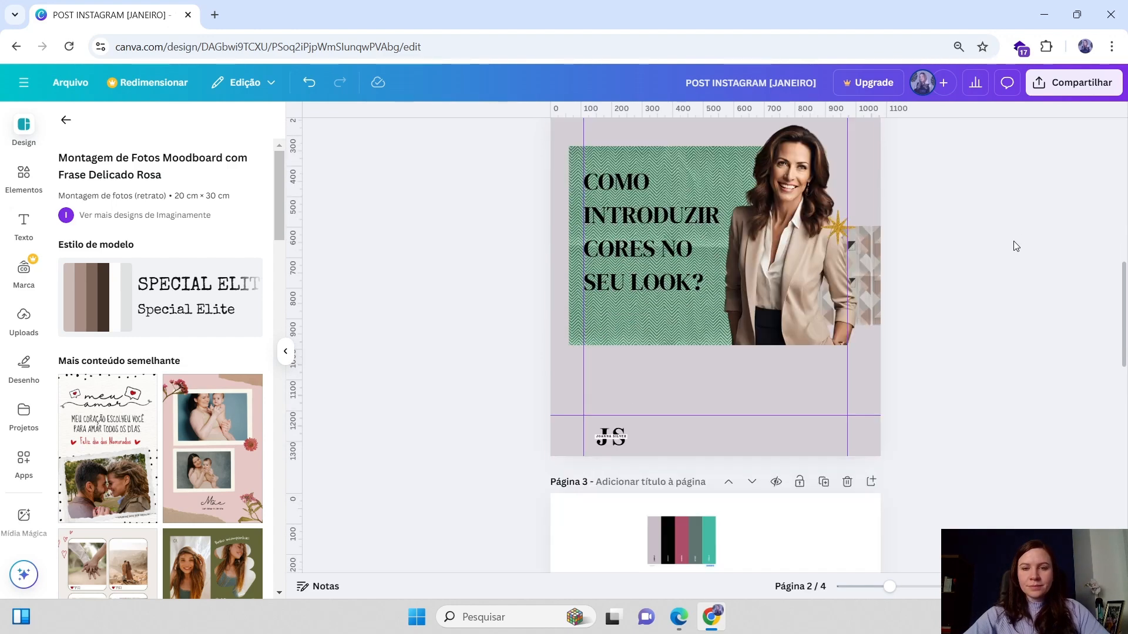
{"action": "left_click", "coordinate": [611, 438]}
{"action": "left_click", "coordinate": [1018, 300]}
{"action": "scroll", "coordinate": [1018, 301], "scroll_direction": "up", "scroll_amount": 1}
{"action": "left_click", "coordinate": [838, 301]}
{"action": "left_click", "coordinate": [1028, 295]}
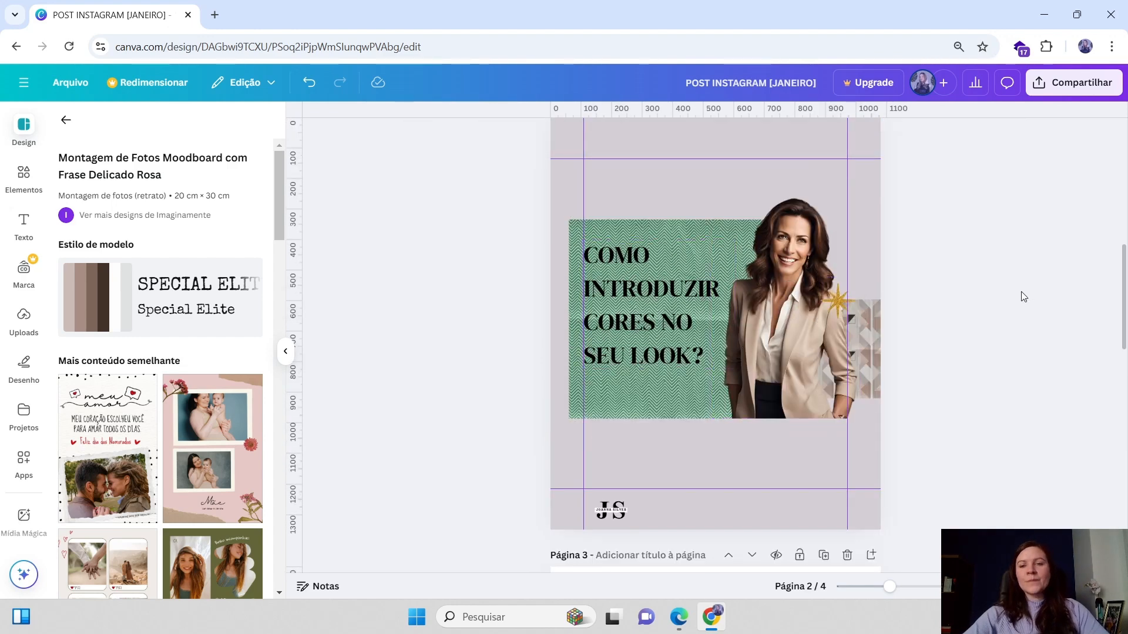
Search the elements library for light leaks and open the graphics results
{"action": "left_click", "coordinate": [9, 186]}
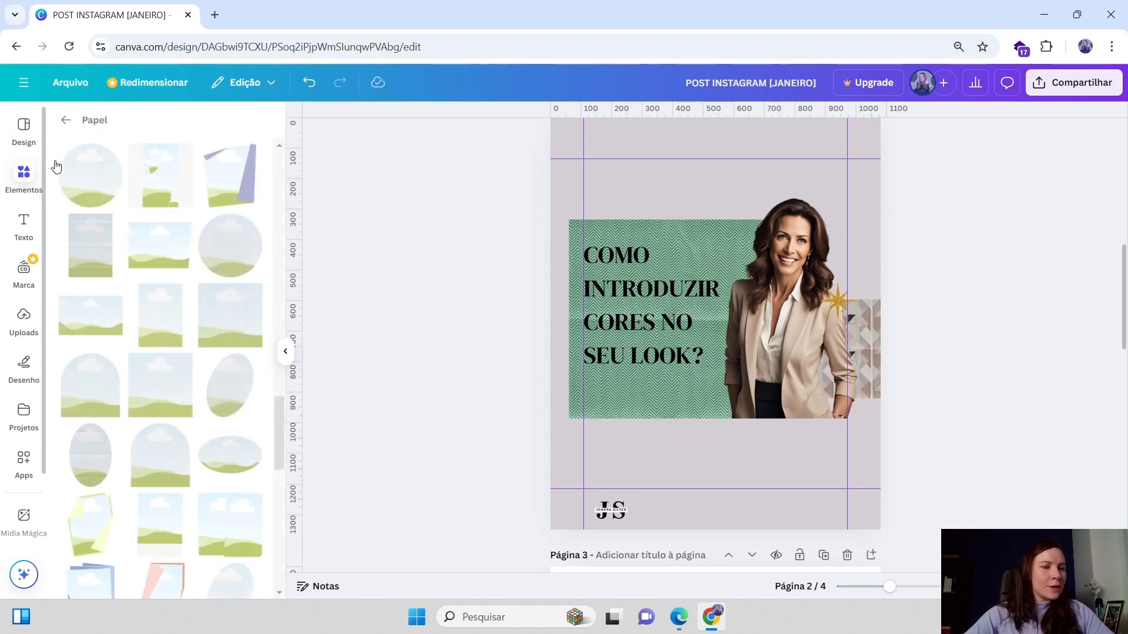
{"action": "left_click", "coordinate": [66, 122]}
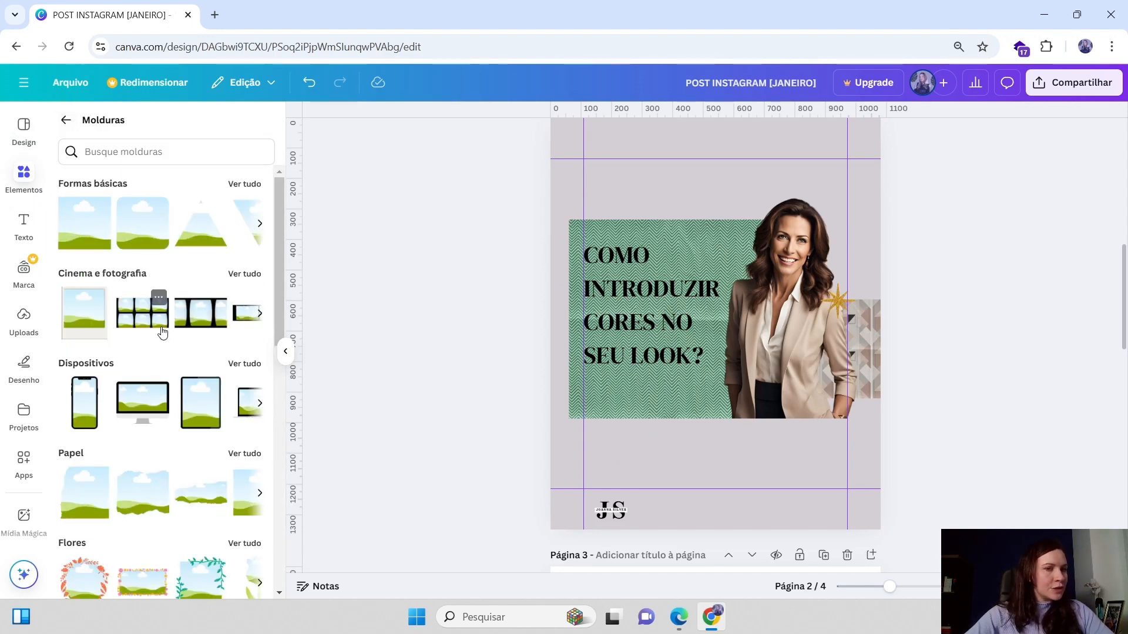
{"action": "left_click", "coordinate": [65, 123]}
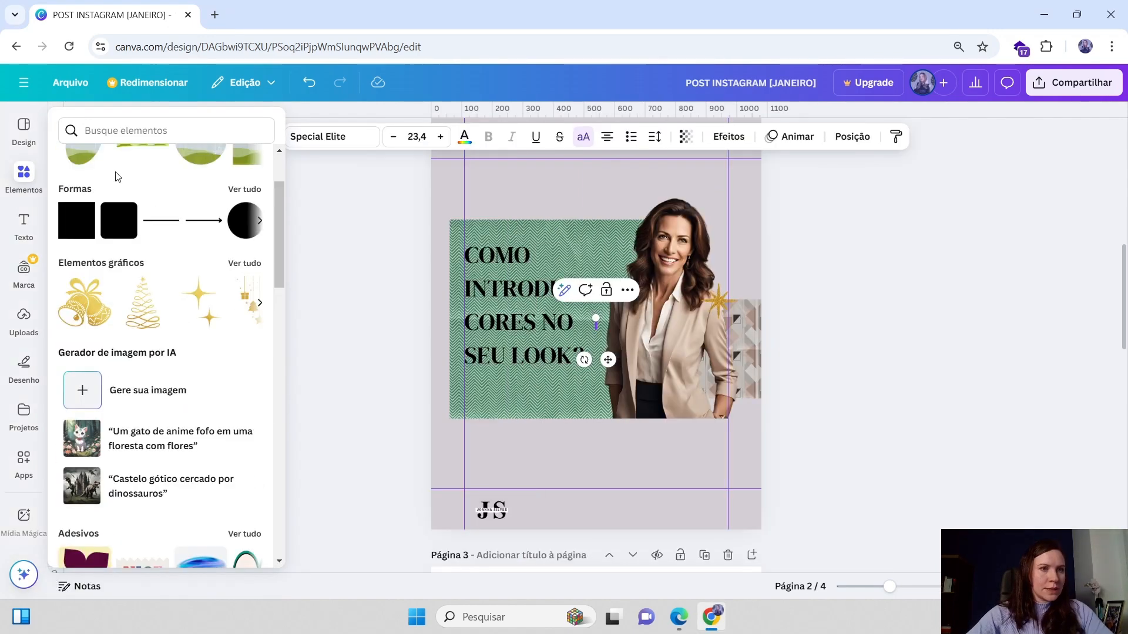
{"action": "left_click", "coordinate": [88, 125]}
{"action": "type", "text": "light leaks"}
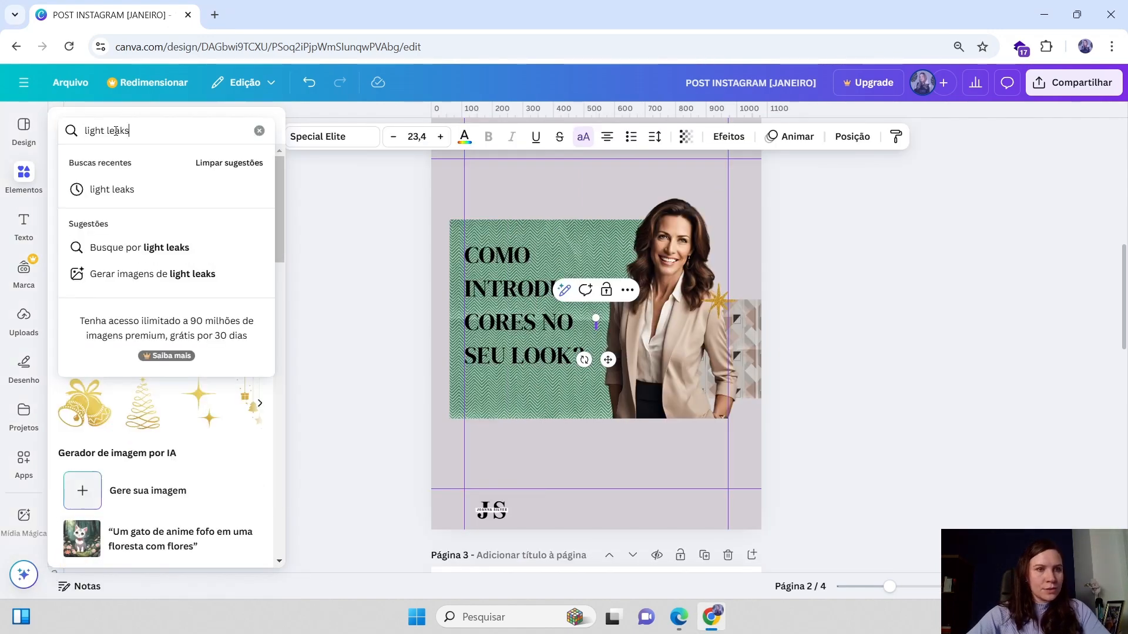
{"action": "left_click", "coordinate": [121, 186]}
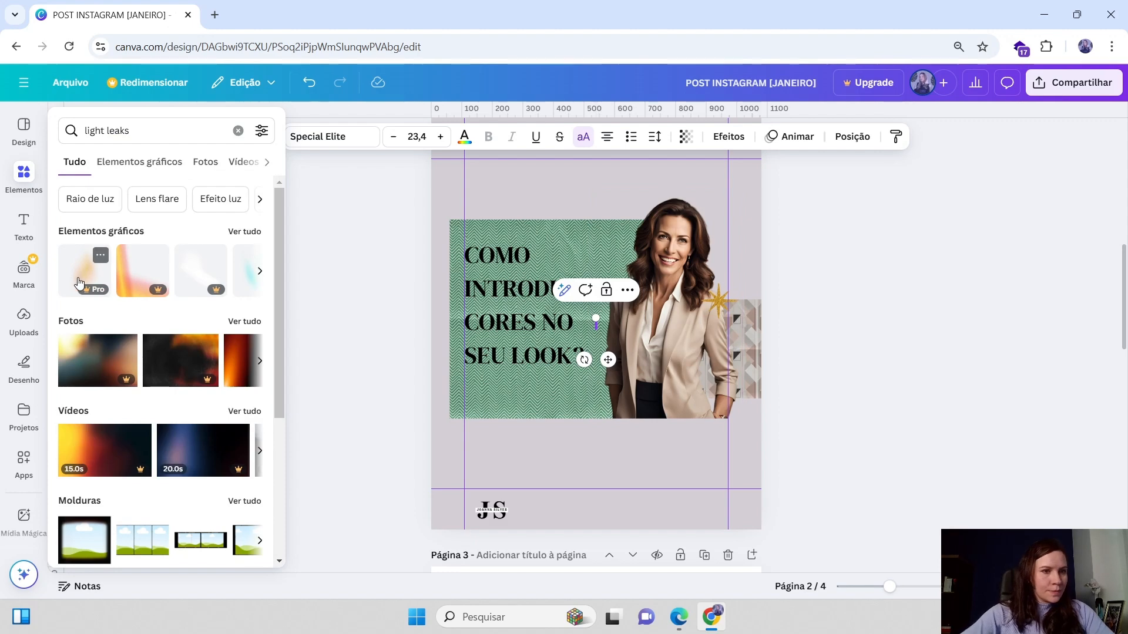
{"action": "left_click", "coordinate": [244, 232]}
{"action": "scroll", "coordinate": [177, 431], "scroll_direction": "down", "scroll_amount": 5}
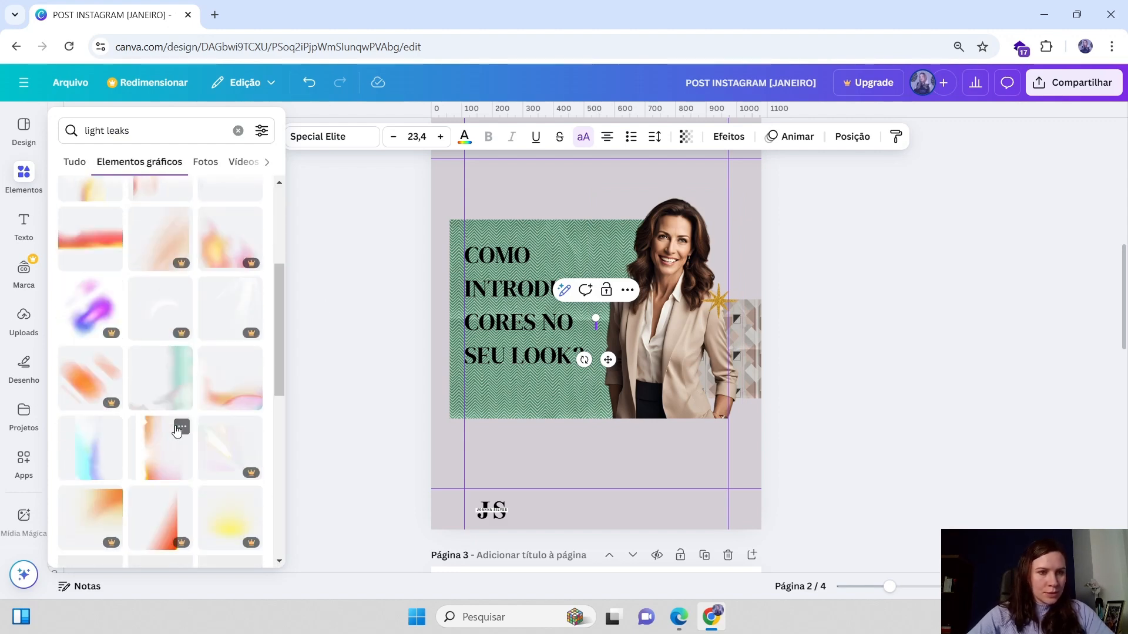
Browse the light leaks graphics results
{"action": "left_click", "coordinate": [93, 245]}
{"action": "left_click_drag", "start_coordinate": [700, 355], "coordinate": [750, 565]}
{"action": "left_click", "coordinate": [663, 463]}
{"action": "left_click", "coordinate": [23, 176]}
{"action": "scroll", "coordinate": [171, 328], "scroll_direction": "down", "scroll_amount": 5}
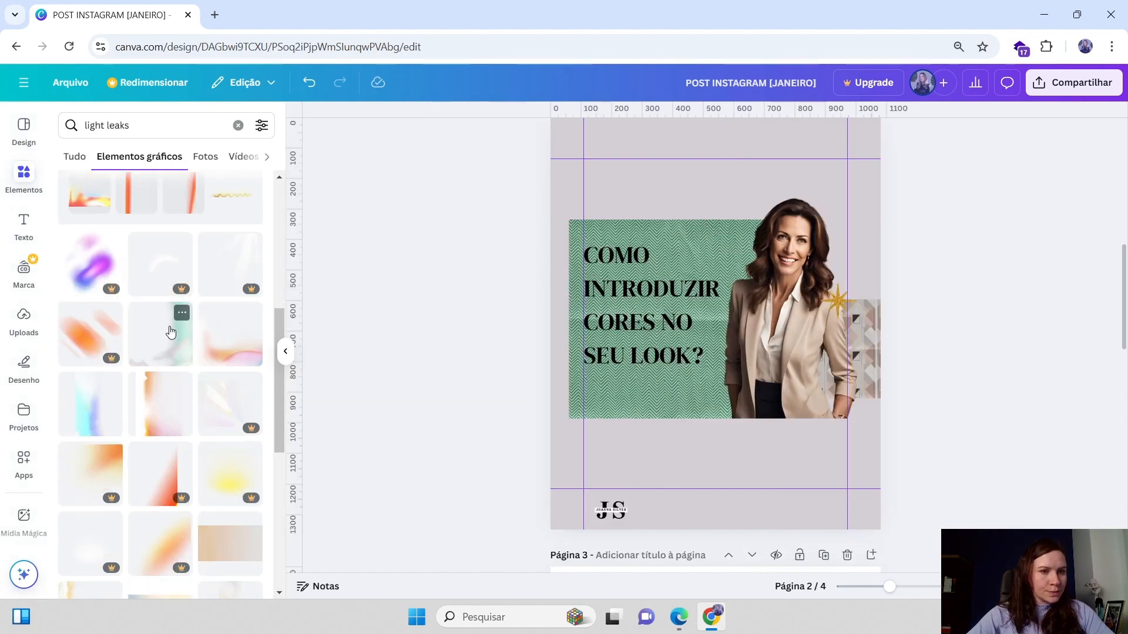
{"action": "scroll", "coordinate": [199, 443], "scroll_direction": "down", "scroll_amount": 5}
{"action": "scroll", "coordinate": [198, 443], "scroll_direction": "up", "scroll_amount": 6}
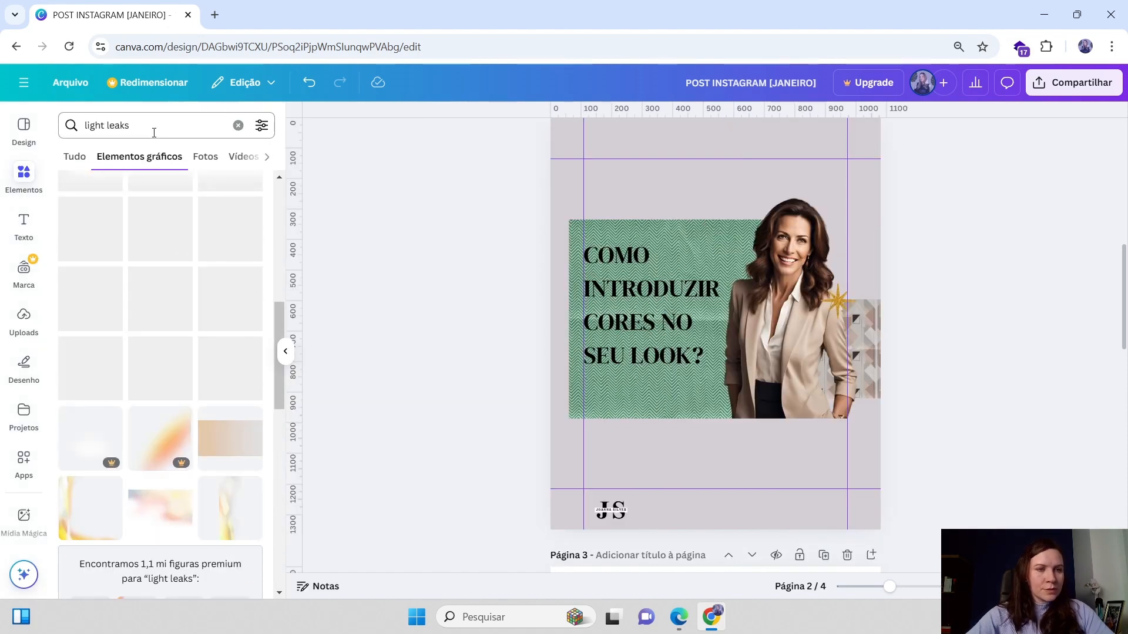
Search the graphics for blur and add the soft cyan blur element to the post
{"action": "left_click", "coordinate": [156, 126]}
{"action": "type", "text": "blur"}
{"action": "key", "text": "Return"}
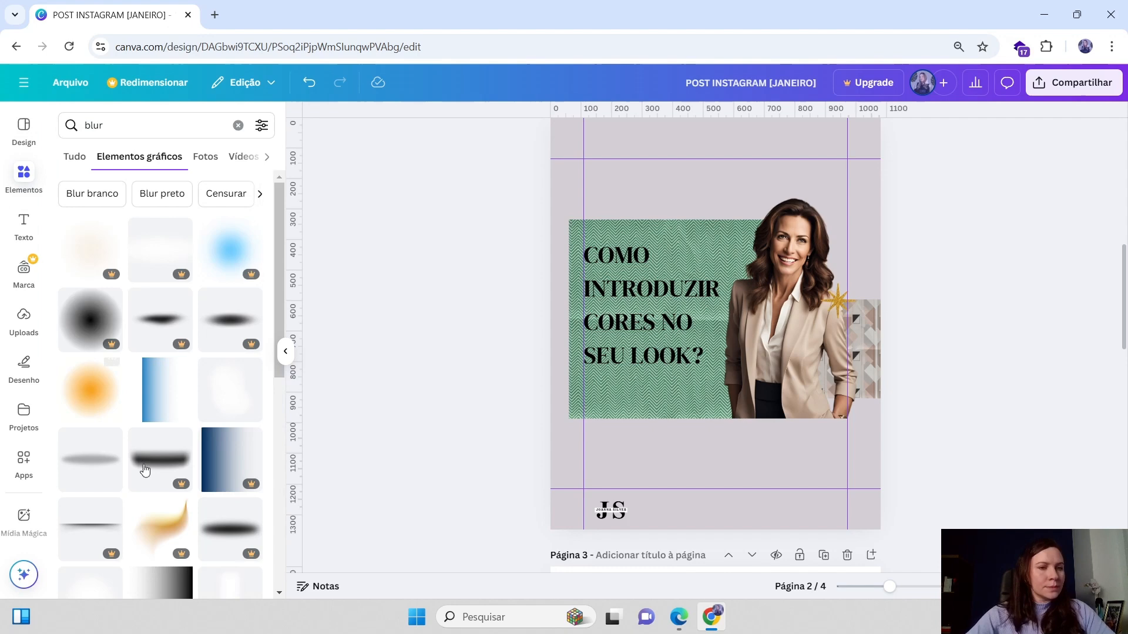
{"action": "scroll", "coordinate": [117, 333], "scroll_direction": "down", "scroll_amount": 3}
{"action": "scroll", "coordinate": [163, 406], "scroll_direction": "down", "scroll_amount": 3}
{"action": "left_click", "coordinate": [230, 458]}
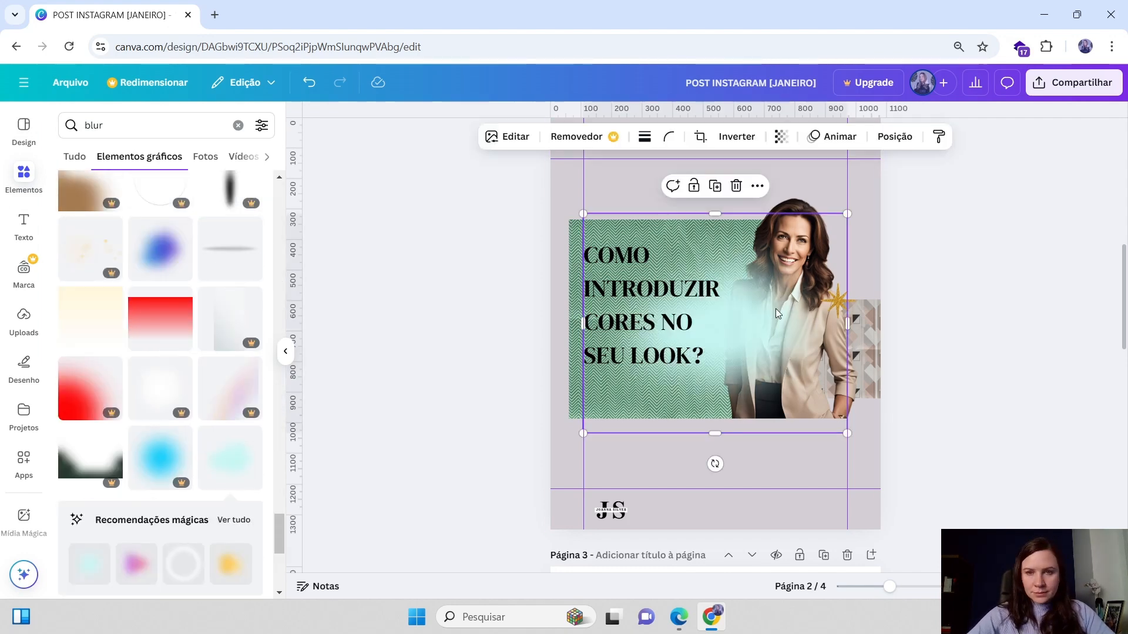
Move and resize the cyan blur over the lower right of the woman's photo
{"action": "left_click_drag", "start_coordinate": [775, 309], "coordinate": [805, 388]}
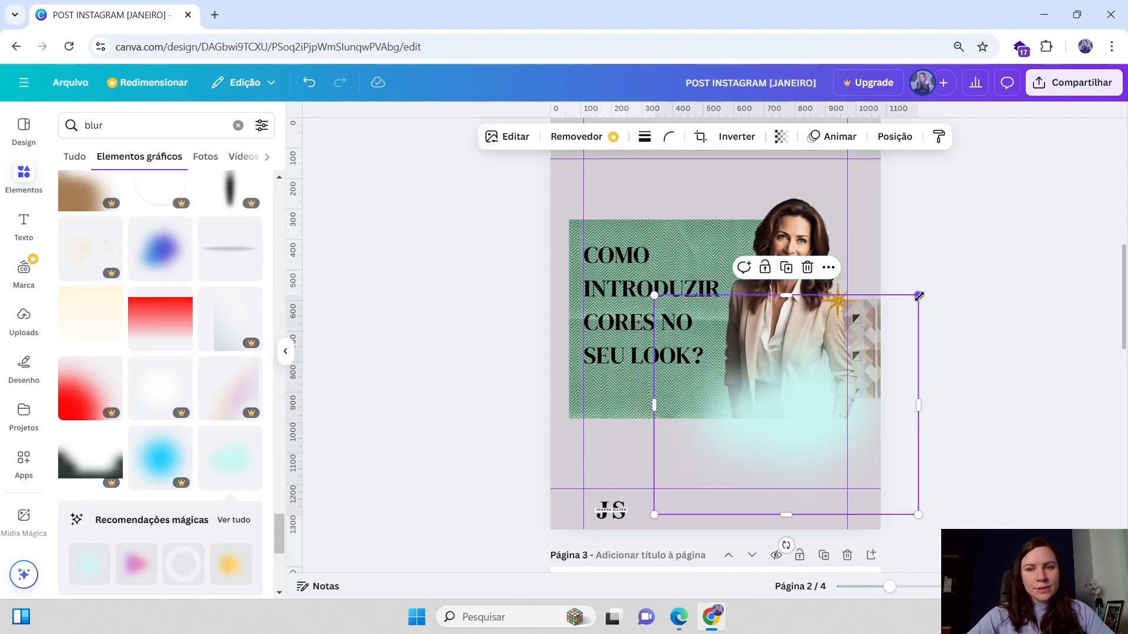
{"action": "left_click_drag", "start_coordinate": [919, 296], "coordinate": [891, 320]}
{"action": "left_click_drag", "start_coordinate": [788, 446], "coordinate": [812, 409]}
{"action": "left_click", "coordinate": [955, 358]}
{"action": "left_click", "coordinate": [810, 411]}
{"action": "left_click_drag", "start_coordinate": [911, 311], "coordinate": [881, 337]}
{"action": "left_click_drag", "start_coordinate": [774, 427], "coordinate": [799, 418]}
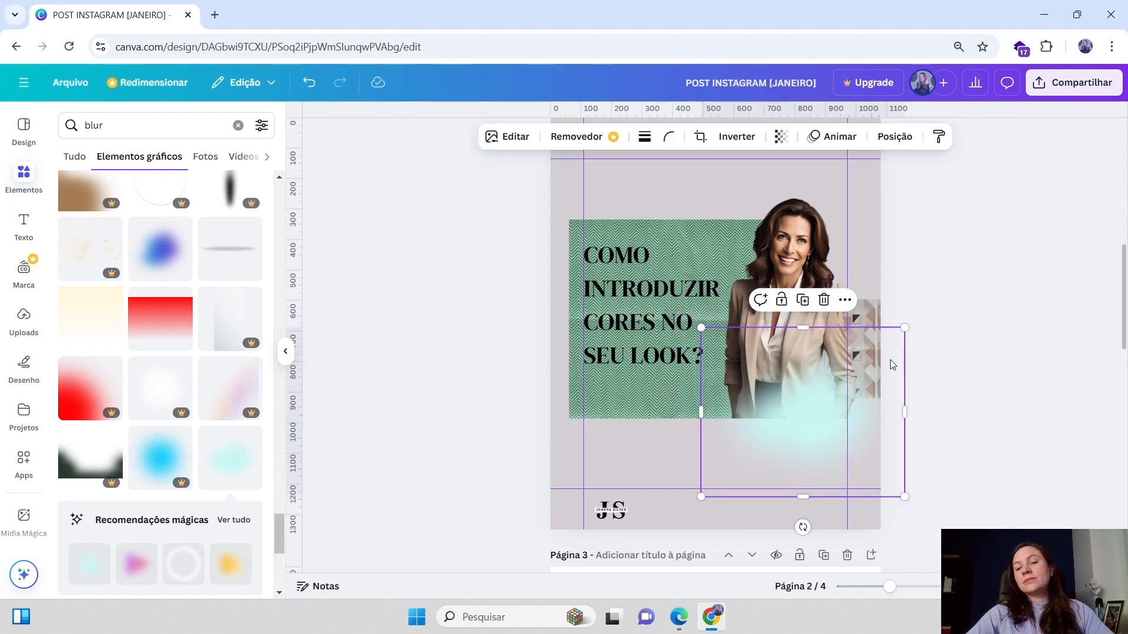
{"action": "scroll", "coordinate": [890, 364], "scroll_direction": "up", "scroll_amount": 5}
{"action": "scroll", "coordinate": [807, 432], "scroll_direction": "down", "scroll_amount": 5}
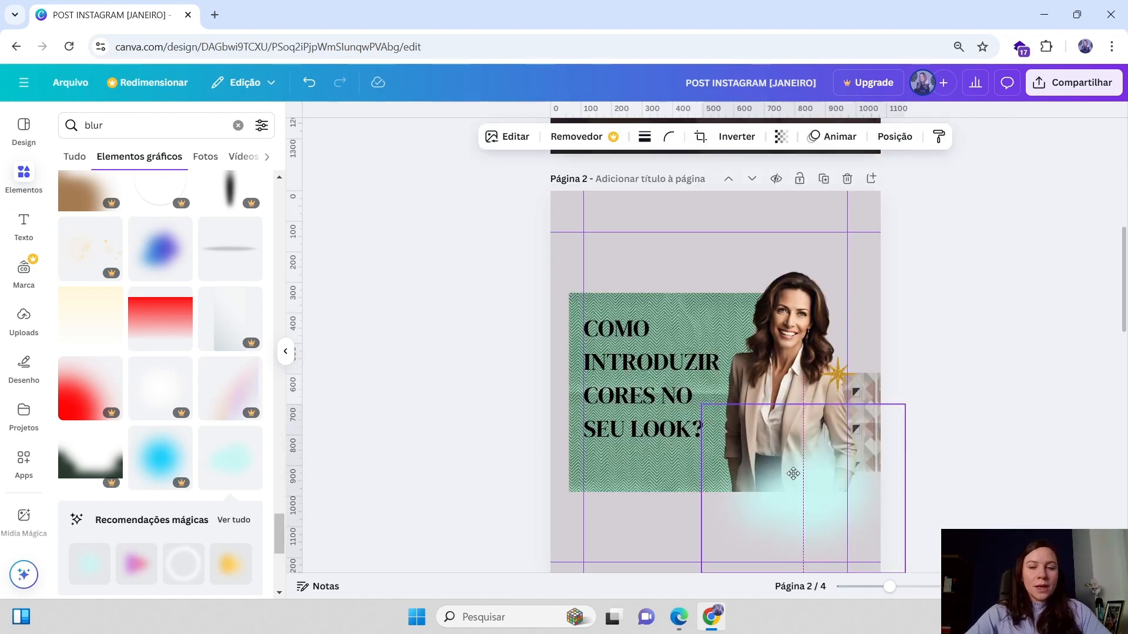
Remove the blur graphic from the post
{"action": "left_click", "coordinate": [816, 371]}
{"action": "scroll", "coordinate": [146, 432], "scroll_direction": "down", "scroll_amount": 4}
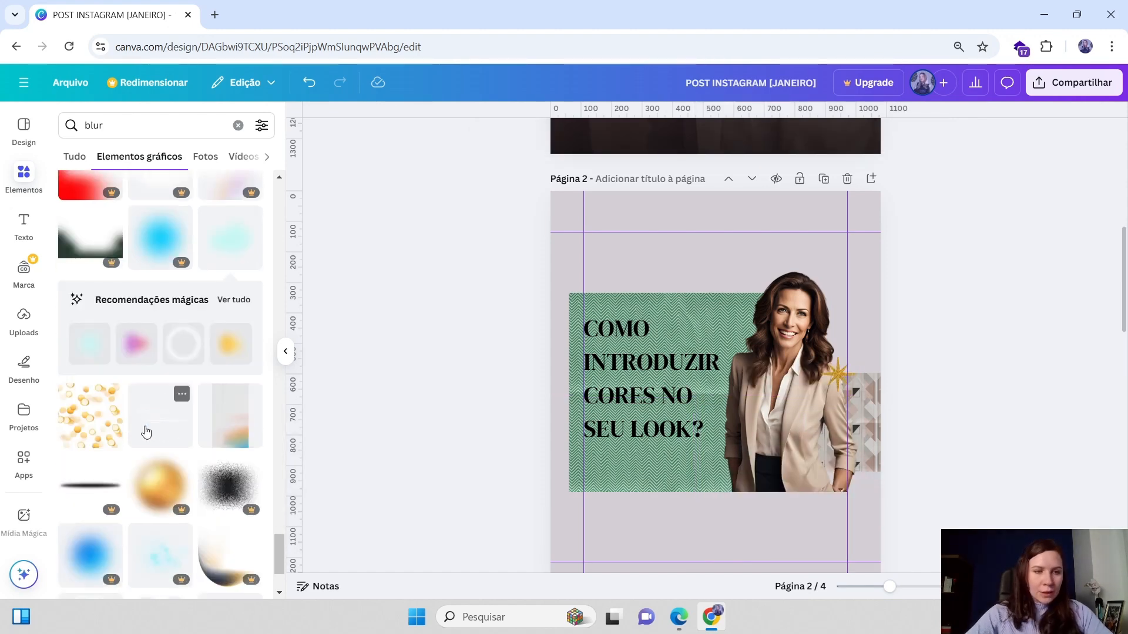
{"action": "scroll", "coordinate": [146, 432], "scroll_direction": "down", "scroll_amount": 2}
{"action": "left_click", "coordinate": [241, 291]}
{"action": "left_click_drag", "start_coordinate": [730, 515], "coordinate": [813, 550]}
{"action": "scroll", "coordinate": [815, 537], "scroll_direction": "down", "scroll_amount": 2}
{"action": "key", "text": "Delete"}
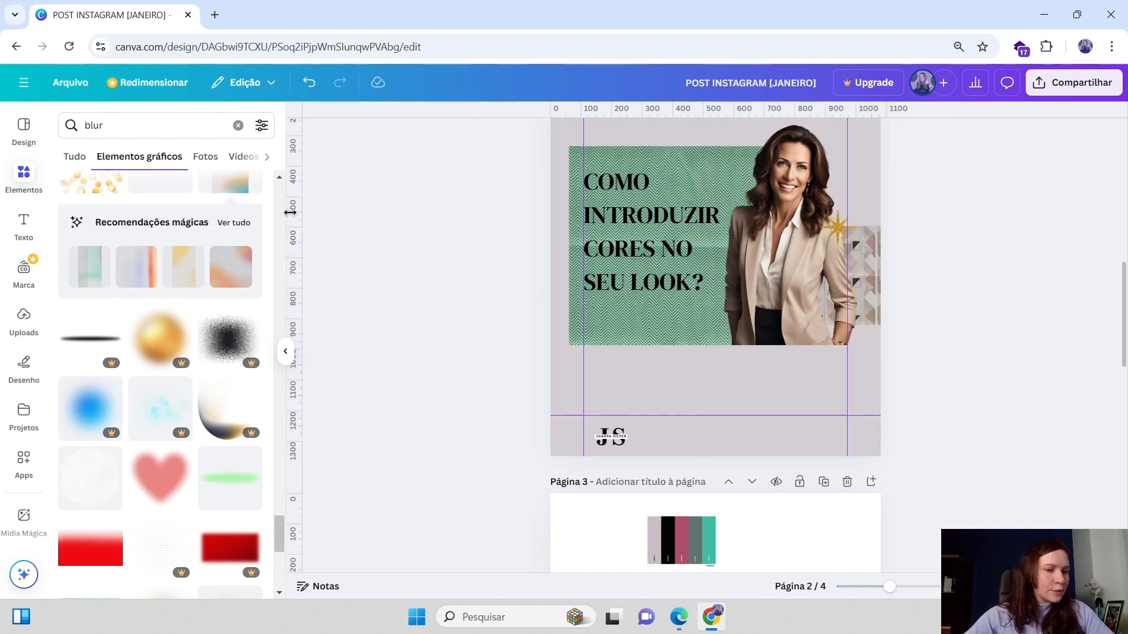
Browse further down the blur graphics results
{"action": "scroll", "coordinate": [126, 385], "scroll_direction": "down", "scroll_amount": 4}
{"action": "scroll", "coordinate": [236, 473], "scroll_direction": "down", "scroll_amount": 6}
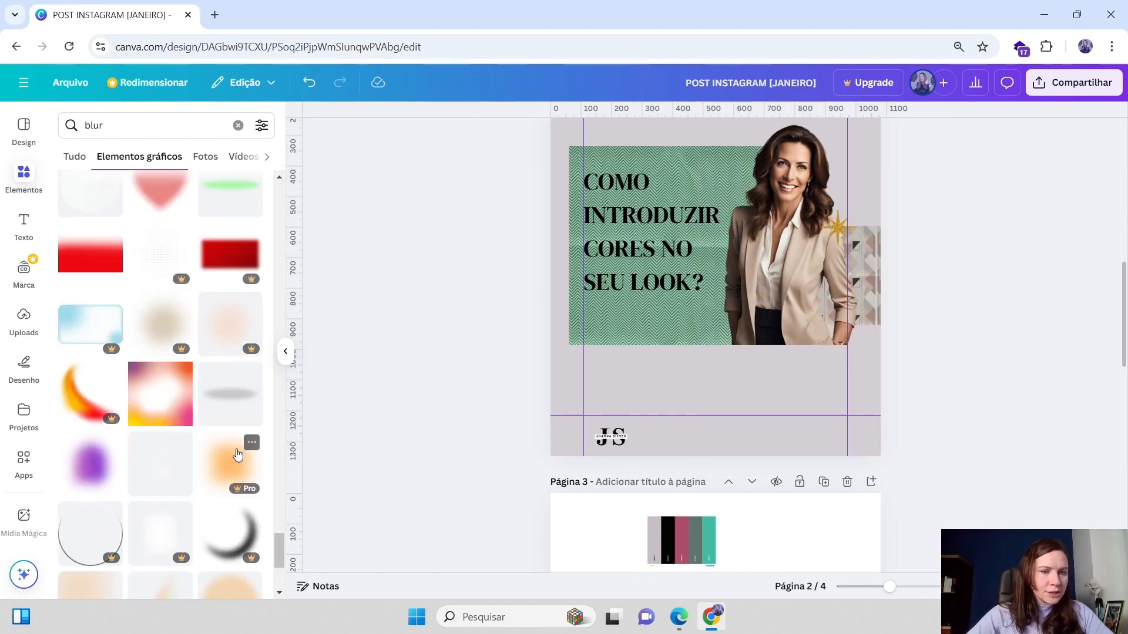
{"action": "scroll", "coordinate": [142, 333], "scroll_direction": "down", "scroll_amount": 10}
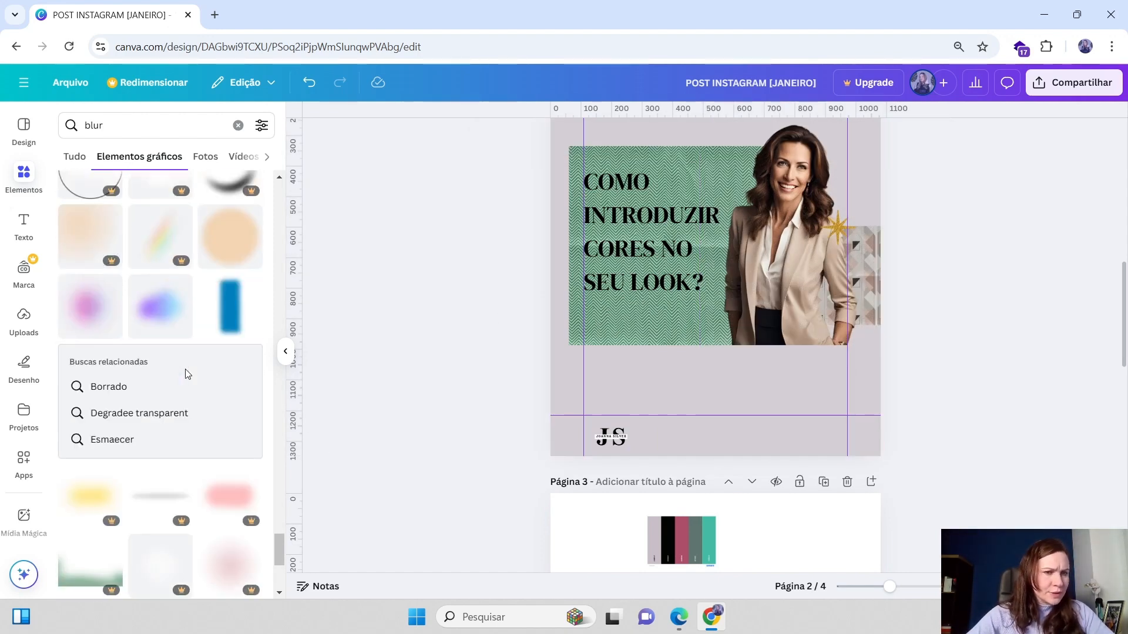
{"action": "scroll", "coordinate": [147, 429], "scroll_direction": "down", "scroll_amount": 3}
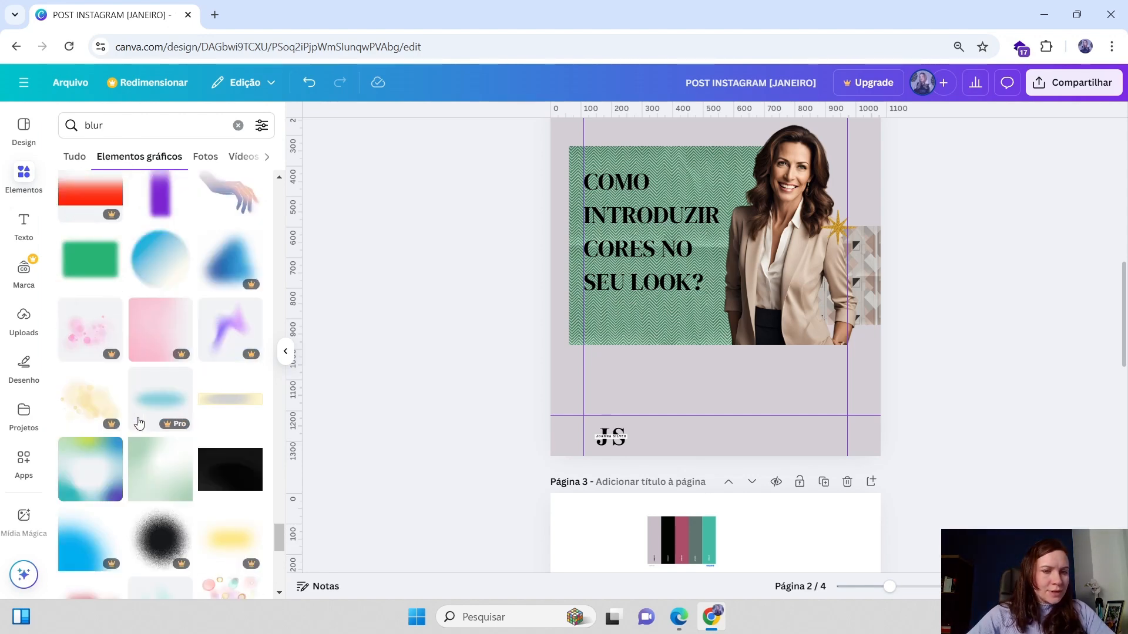
{"action": "scroll", "coordinate": [159, 445], "scroll_direction": "down", "scroll_amount": 3}
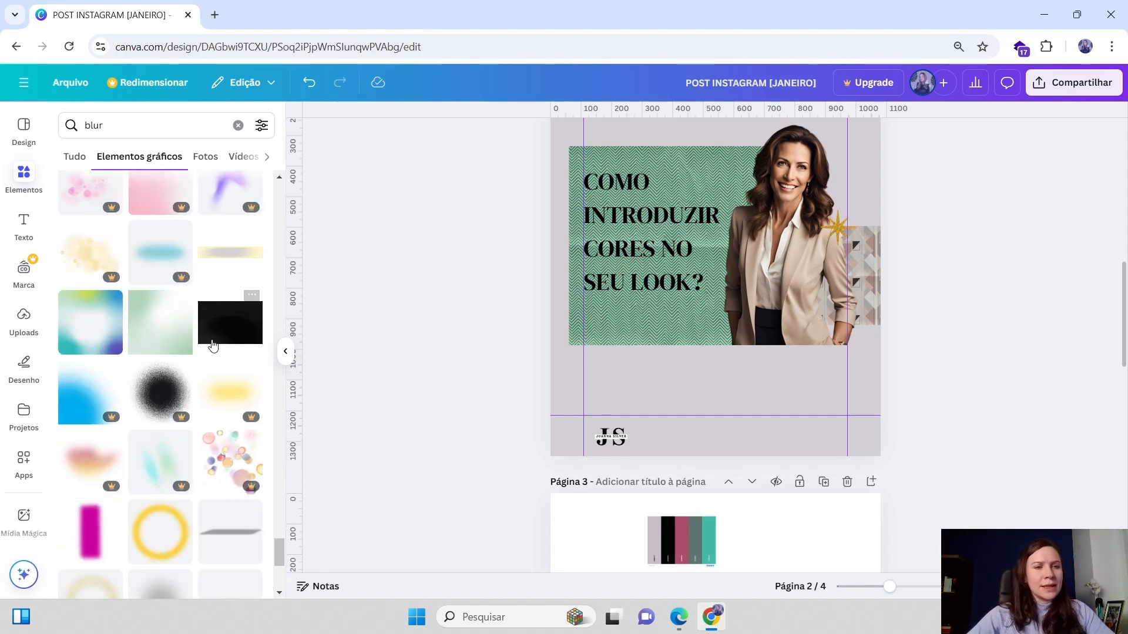
Scroll through the rest of the blur graphics results to the end of the list
{"action": "scroll", "coordinate": [202, 368], "scroll_direction": "down", "scroll_amount": 7}
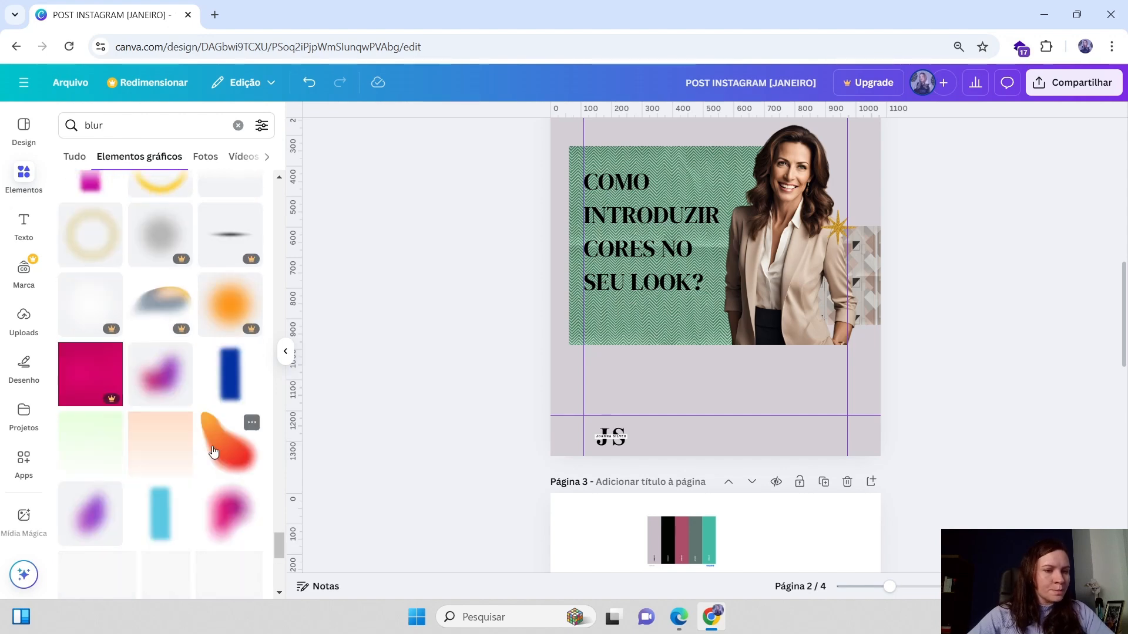
{"action": "scroll", "coordinate": [153, 453], "scroll_direction": "down", "scroll_amount": 3}
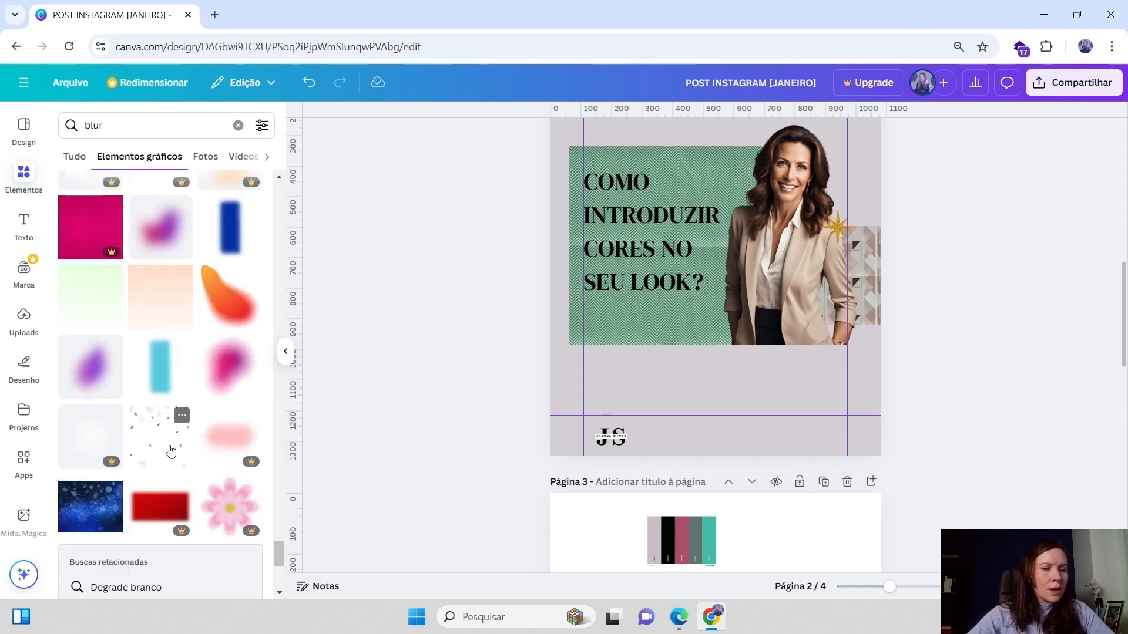
{"action": "scroll", "coordinate": [205, 445], "scroll_direction": "down", "scroll_amount": 4}
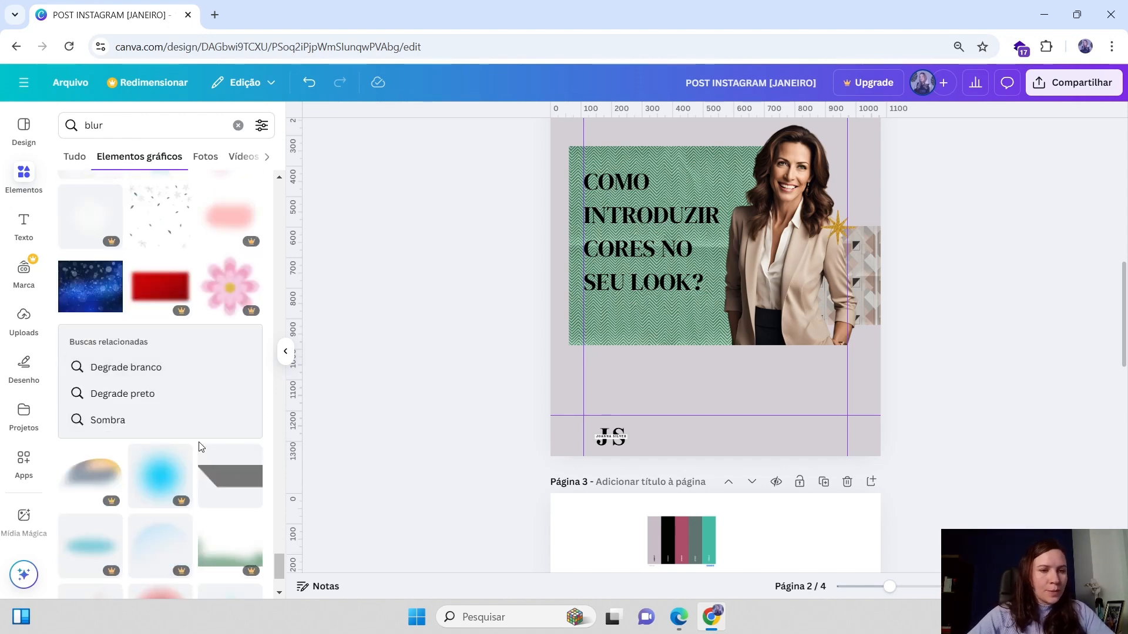
{"action": "scroll", "coordinate": [201, 447], "scroll_direction": "down", "scroll_amount": 4}
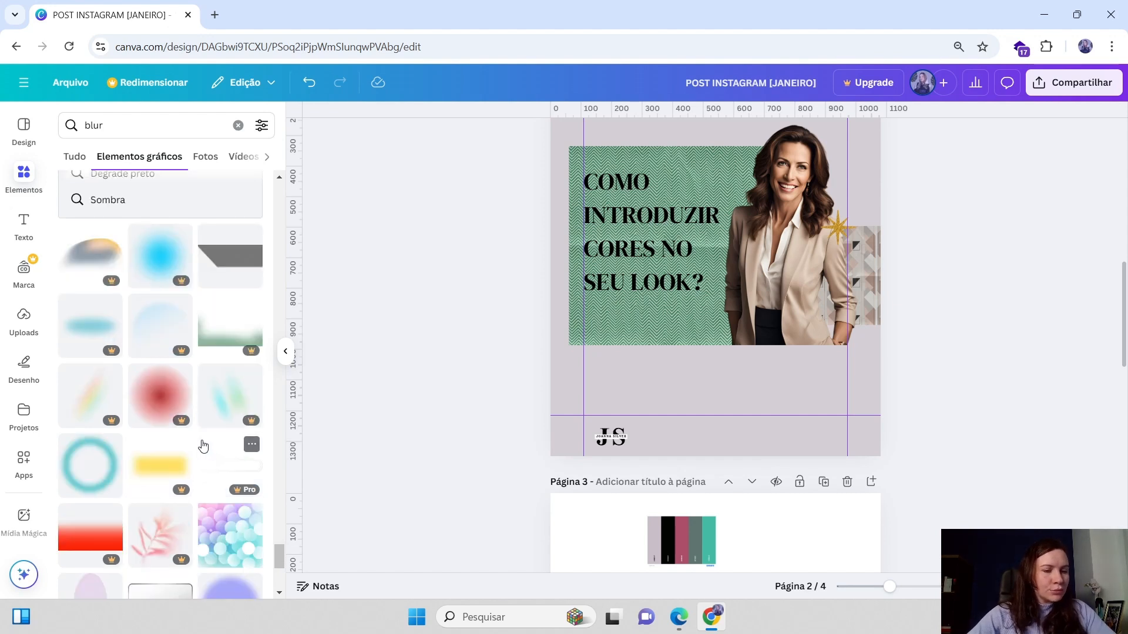
{"action": "scroll", "coordinate": [203, 447], "scroll_direction": "down", "scroll_amount": 3}
{"action": "scroll", "coordinate": [224, 444], "scroll_direction": "down", "scroll_amount": 4}
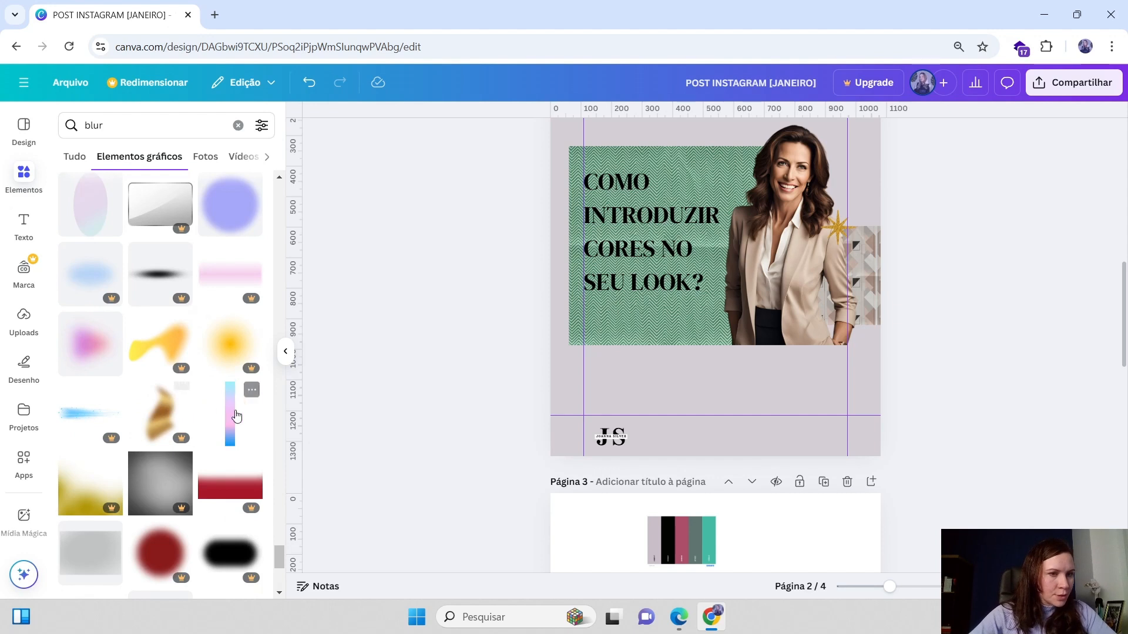
{"action": "scroll", "coordinate": [162, 353], "scroll_direction": "down", "scroll_amount": 4}
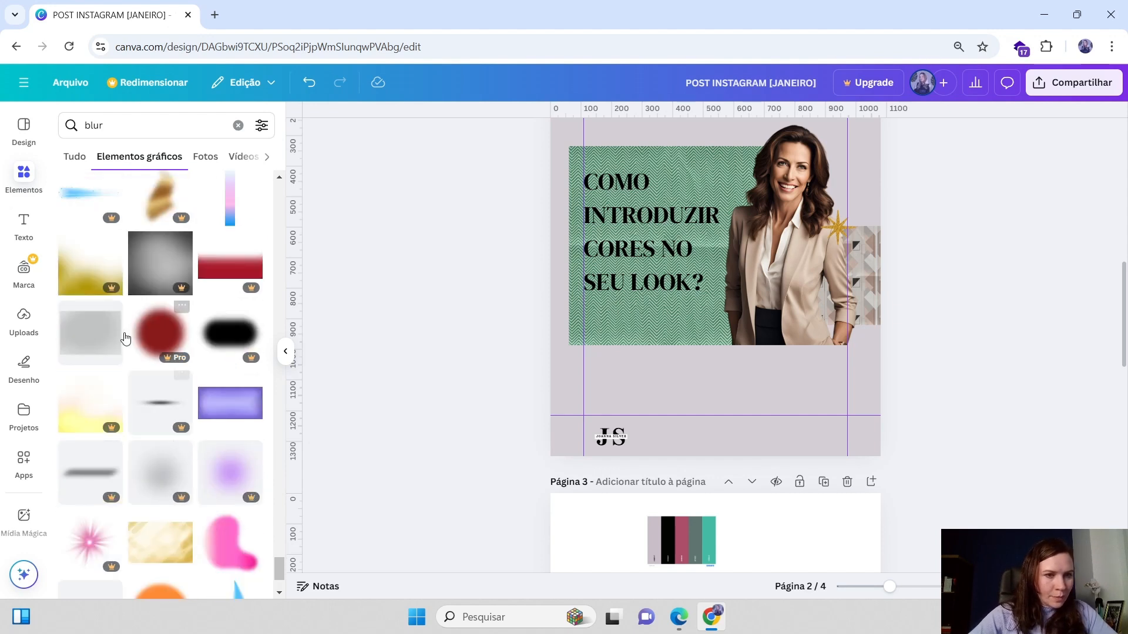
{"action": "scroll", "coordinate": [221, 448], "scroll_direction": "down", "scroll_amount": 3}
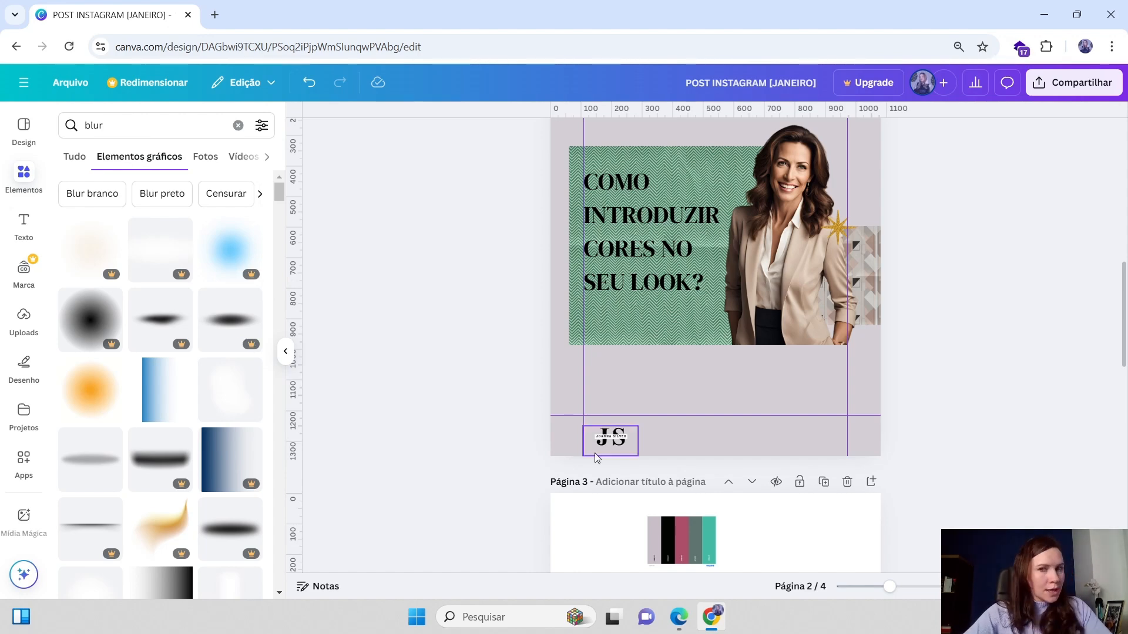
{"action": "scroll", "coordinate": [326, 329], "scroll_direction": "up", "scroll_amount": 3}
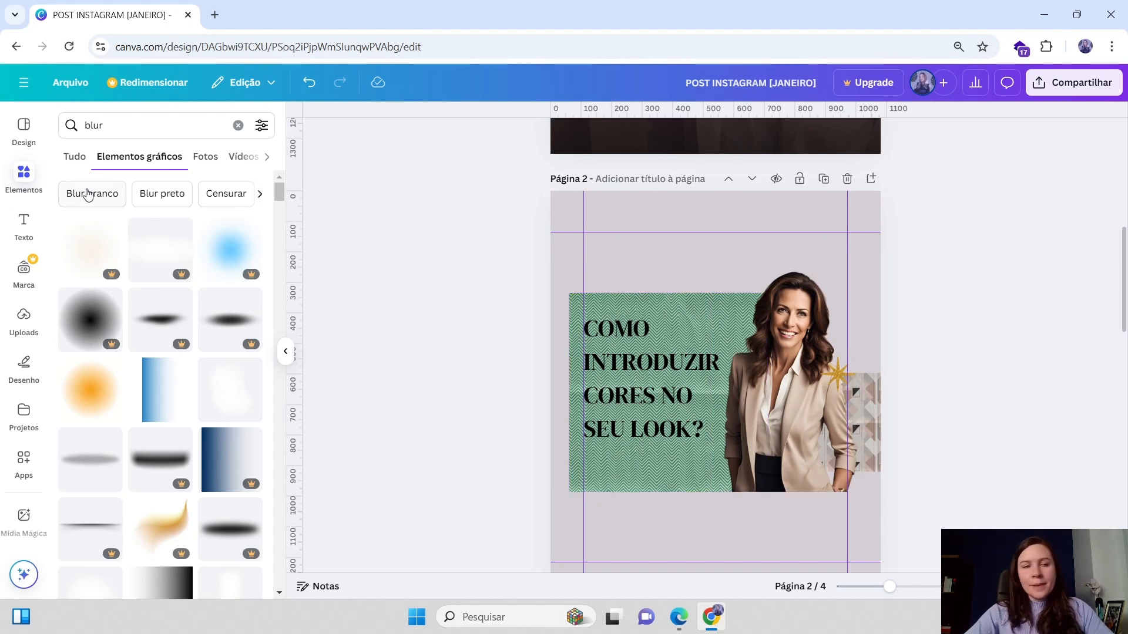
Search the graphics for MEMPHIS and browse the geometric results
{"action": "left_click", "coordinate": [139, 126]}
{"action": "key", "text": "BackSpace"}
{"action": "type", "text": "m"}
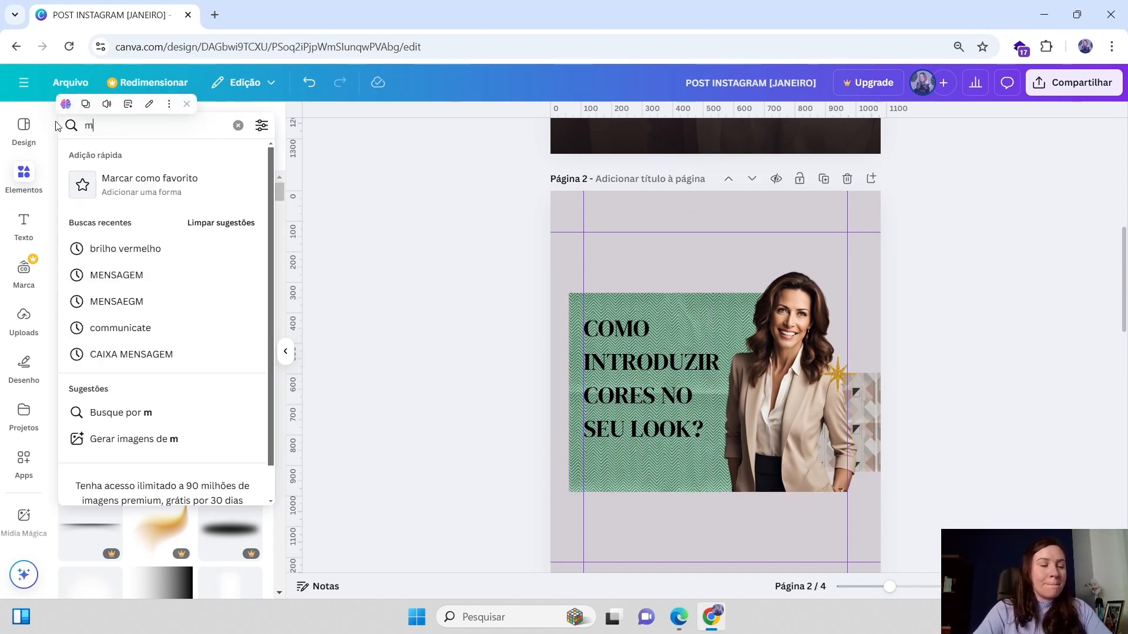
{"action": "type", "text": "emp"}
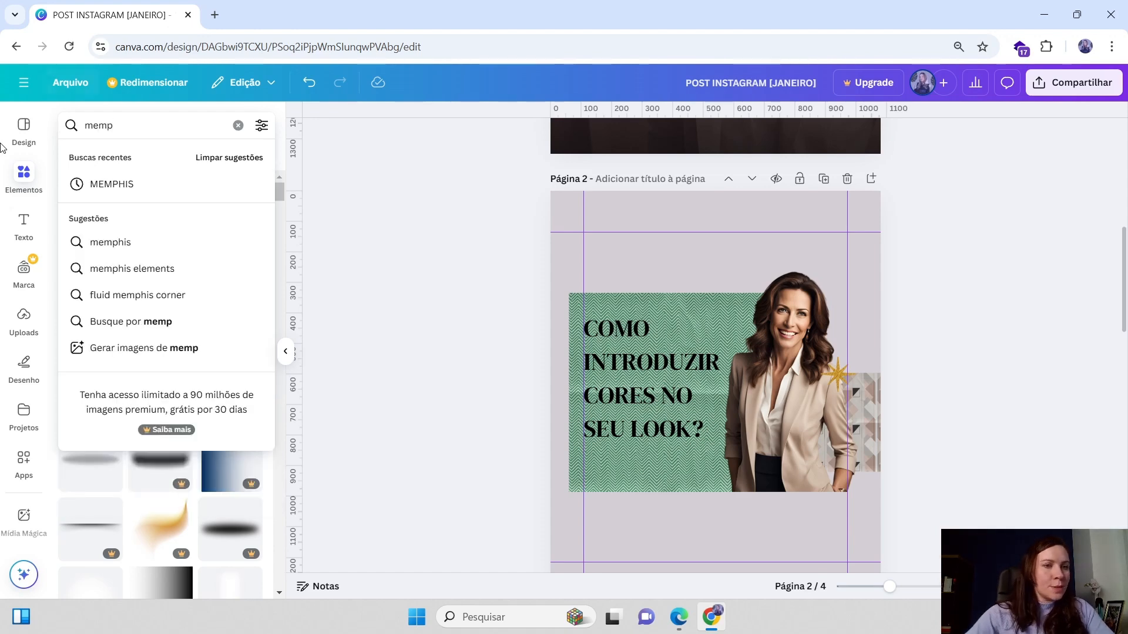
{"action": "left_click", "coordinate": [134, 185]}
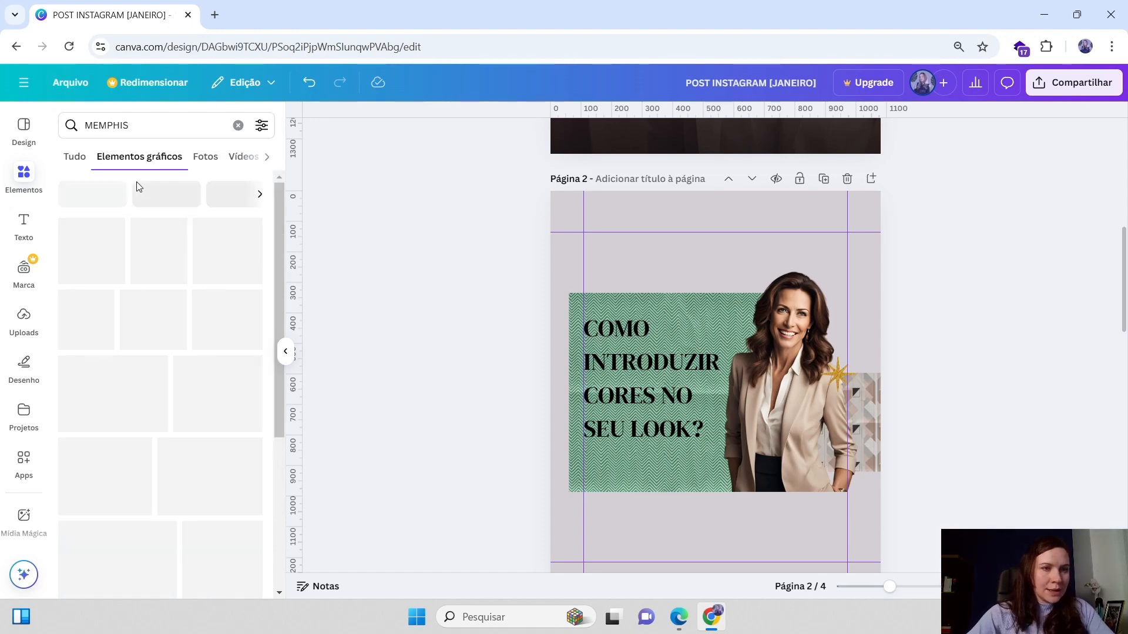
{"action": "scroll", "coordinate": [117, 383], "scroll_direction": "down", "scroll_amount": 6}
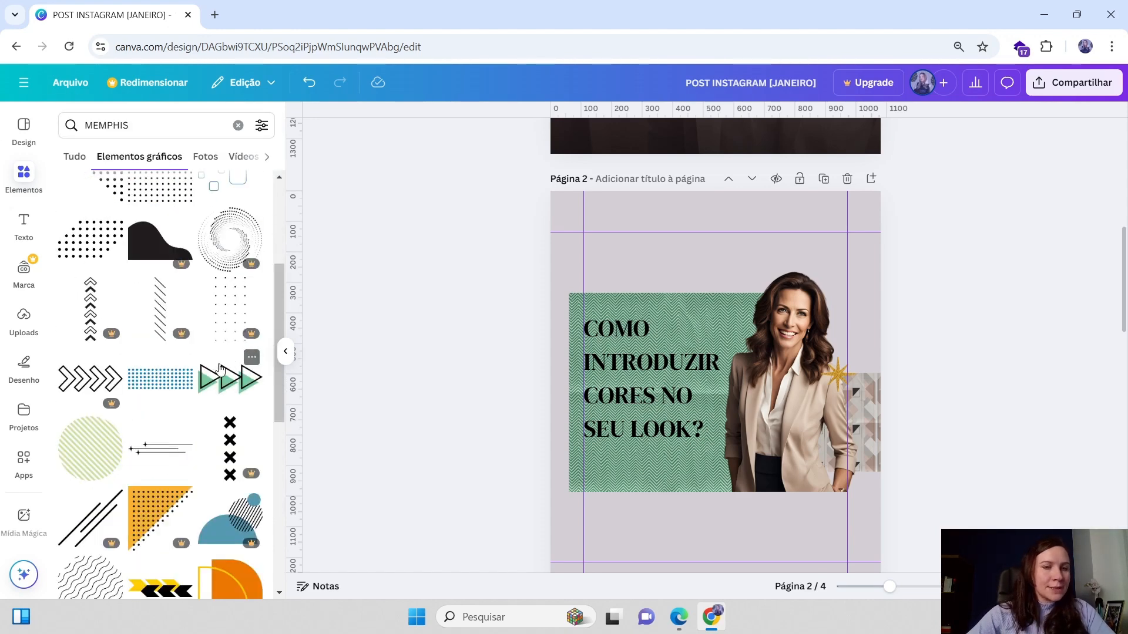
{"action": "scroll", "coordinate": [149, 434], "scroll_direction": "down", "scroll_amount": 8}
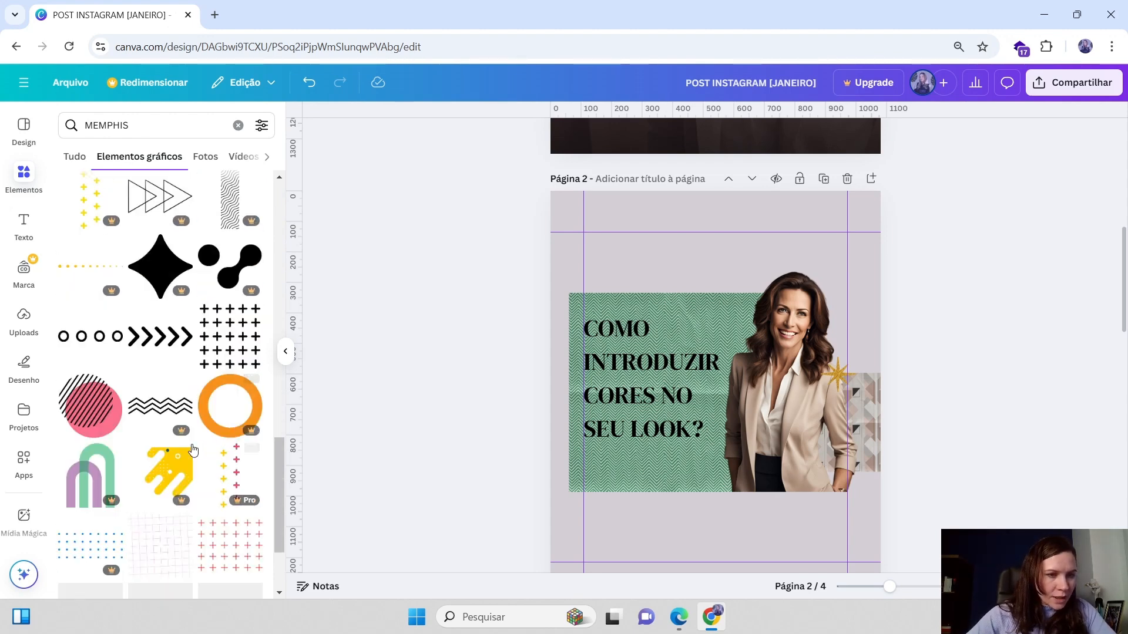
{"action": "scroll", "coordinate": [206, 487], "scroll_direction": "down", "scroll_amount": 1}
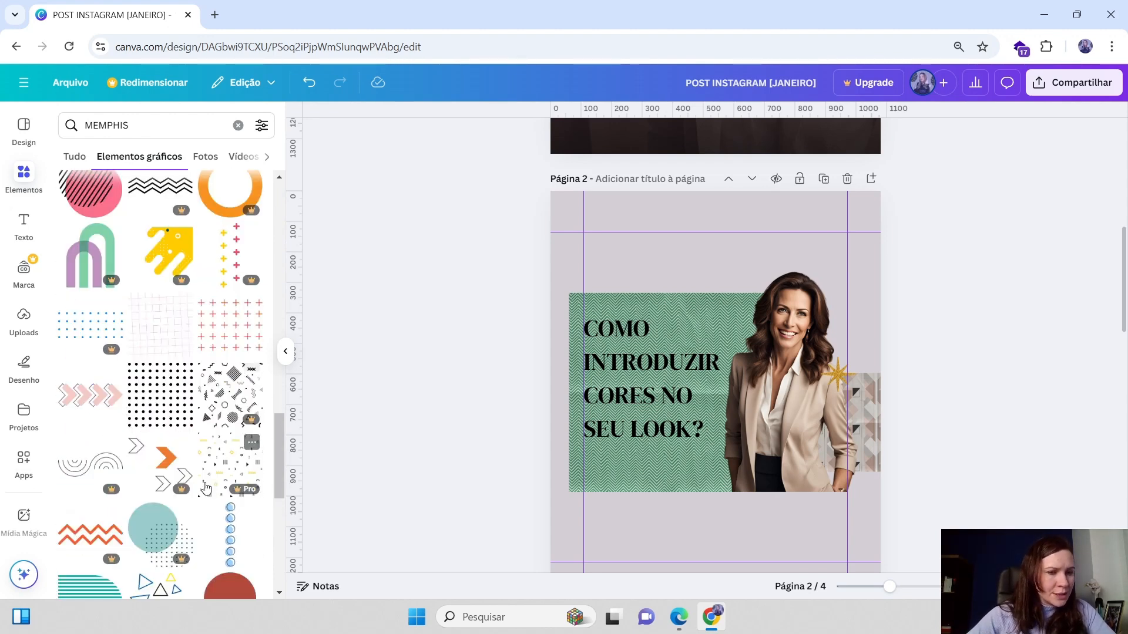
{"action": "scroll", "coordinate": [167, 457], "scroll_direction": "down", "scroll_amount": 2}
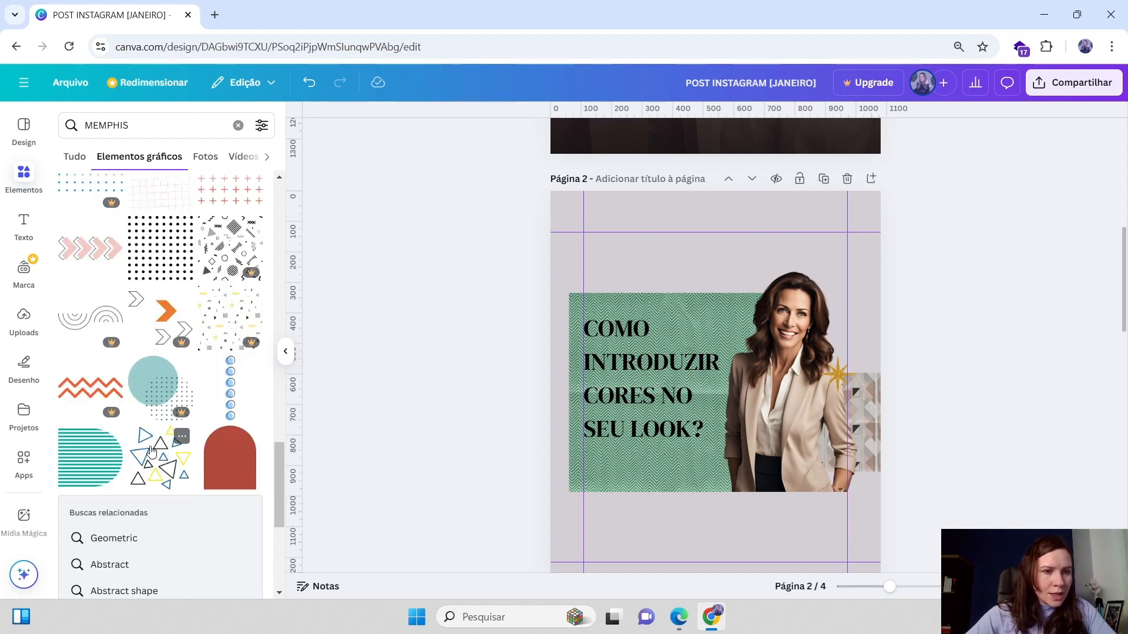
{"action": "scroll", "coordinate": [118, 423], "scroll_direction": "down", "scroll_amount": 3}
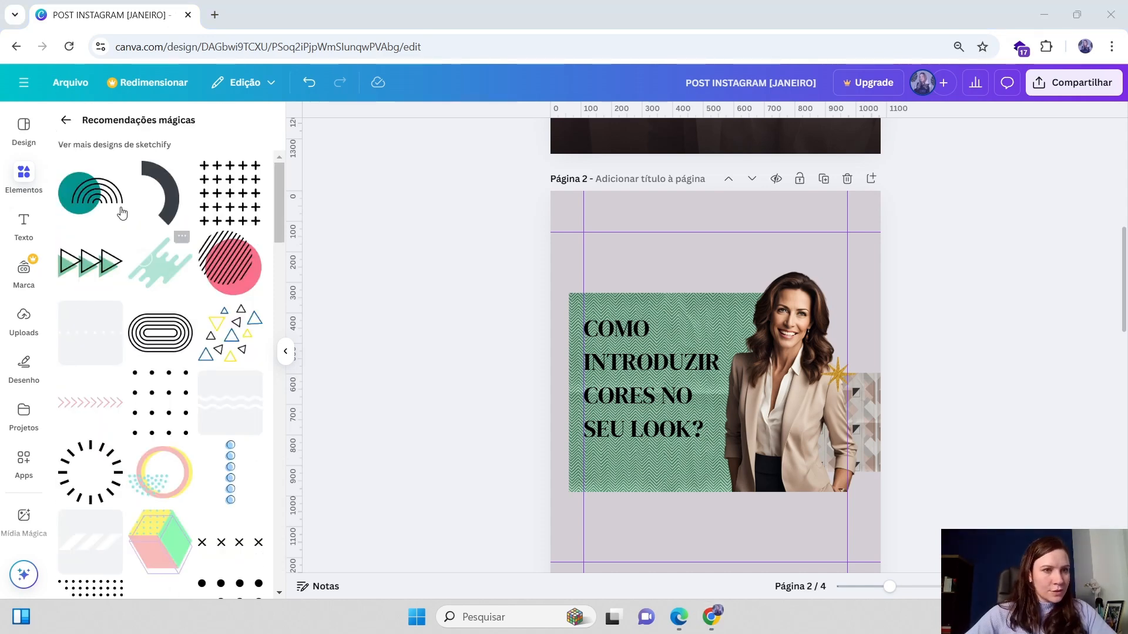
Add the teal circle with black arcs graphic and move it to the page's top-left corner
{"action": "left_click", "coordinate": [93, 201]}
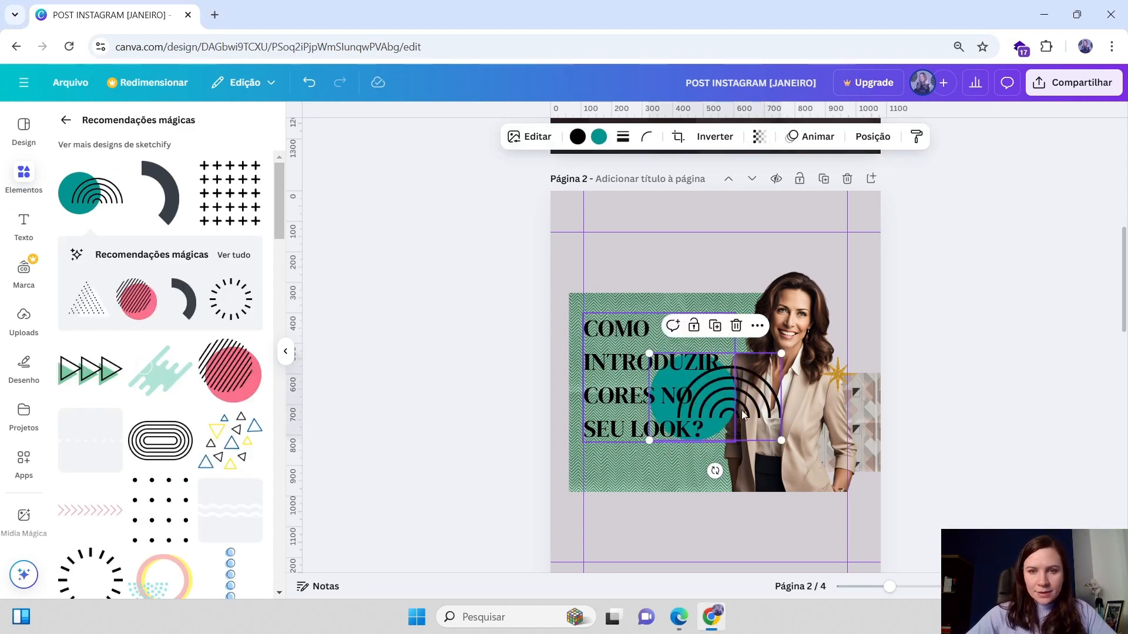
{"action": "left_click_drag", "start_coordinate": [754, 427], "coordinate": [577, 163]}
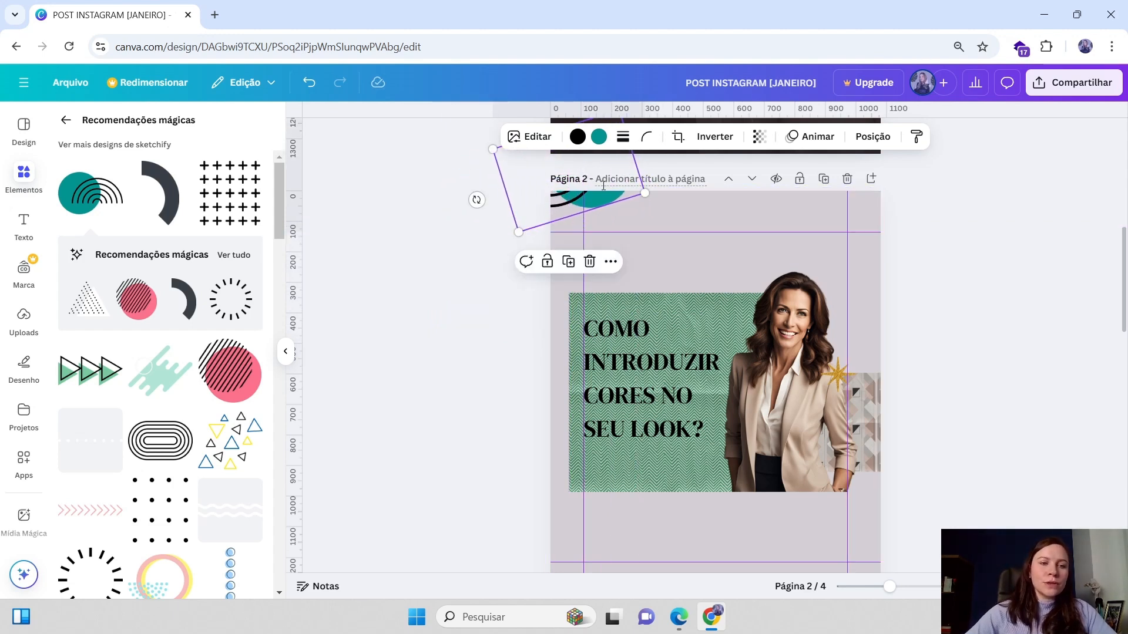
{"action": "left_click", "coordinate": [877, 270]}
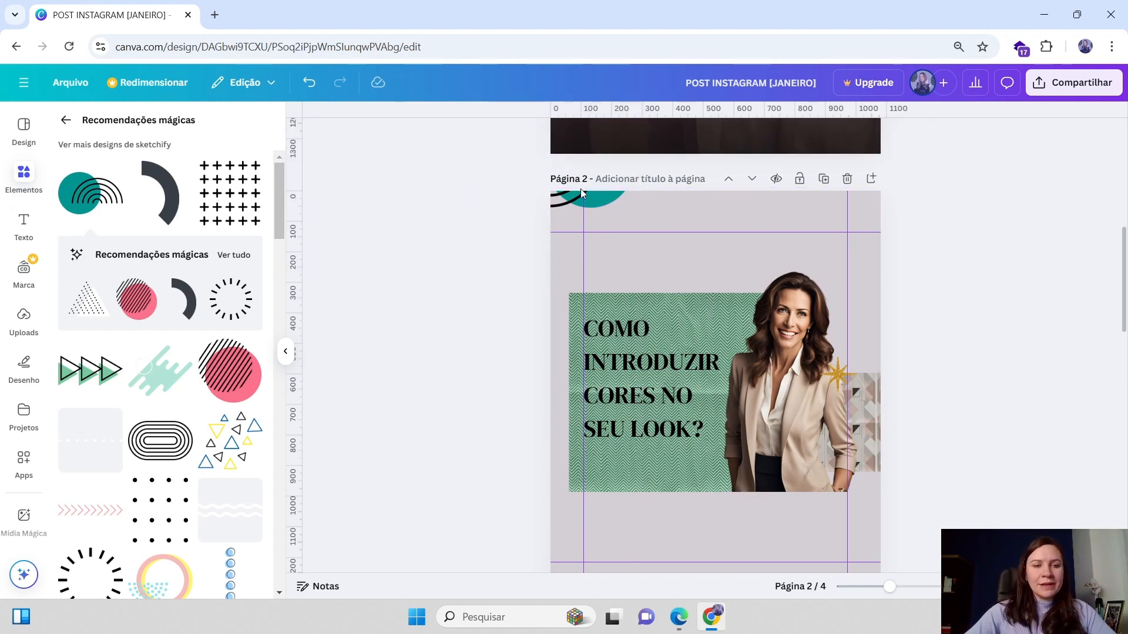
Add the black dot grid graphic to the post and delete the teal arc circle graphic
{"action": "scroll", "coordinate": [582, 194], "scroll_direction": "down", "scroll_amount": 1}
{"action": "scroll", "coordinate": [584, 122], "scroll_direction": "up", "scroll_amount": 2}
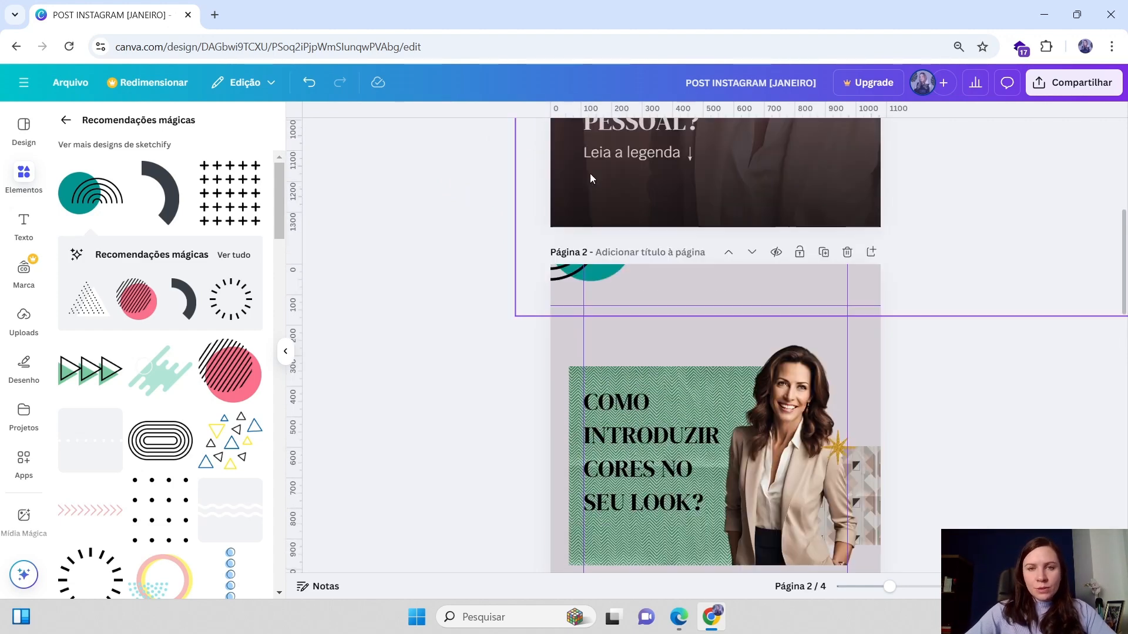
{"action": "left_click", "coordinate": [575, 268]}
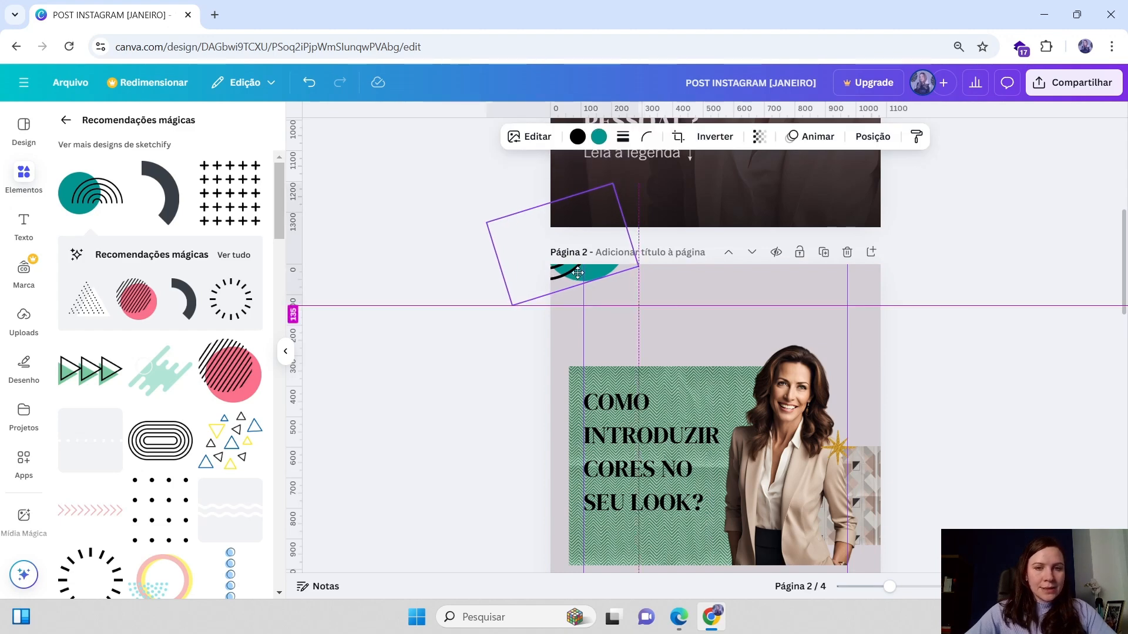
{"action": "scroll", "coordinate": [171, 445], "scroll_direction": "down", "scroll_amount": 2}
{"action": "left_click", "coordinate": [168, 368]}
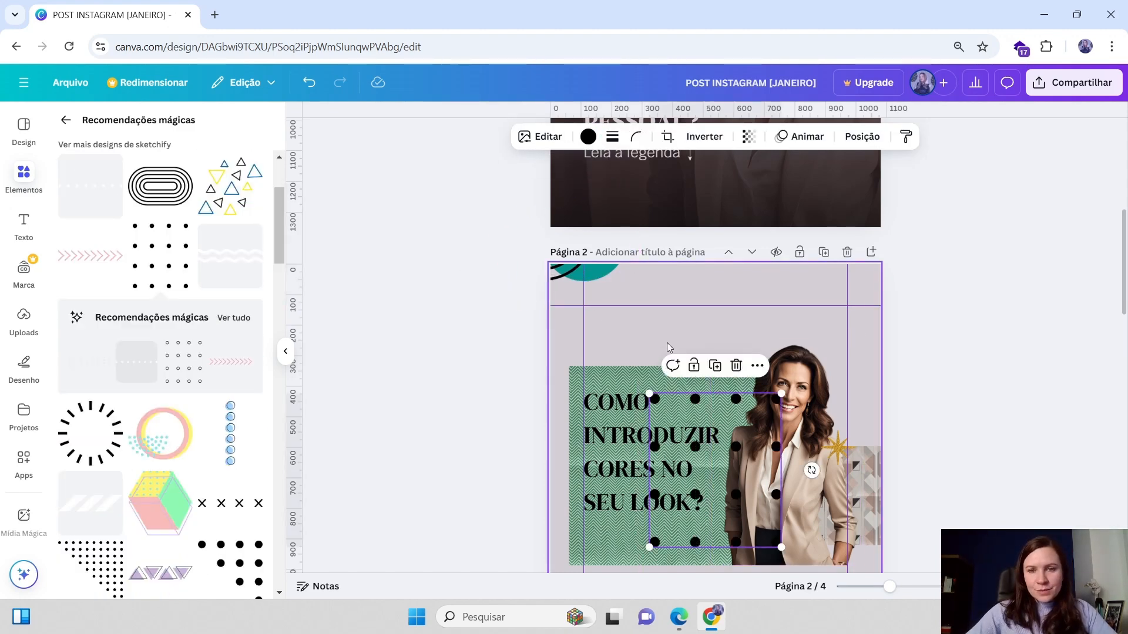
{"action": "key", "text": "Delete"}
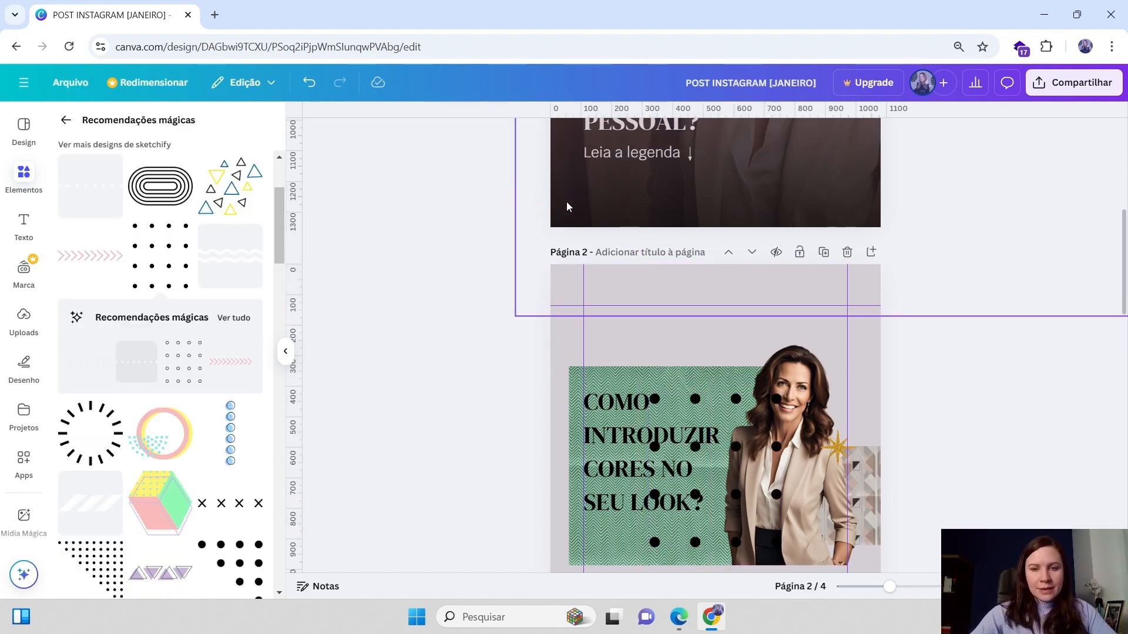
Move the dot grid to the page's upper right corner, partly beyond the edge above the photo
{"action": "left_click_drag", "start_coordinate": [745, 392], "coordinate": [910, 290]}
{"action": "scroll", "coordinate": [862, 268], "scroll_direction": "down", "scroll_amount": 1}
{"action": "left_click_drag", "start_coordinate": [841, 274], "coordinate": [837, 265]}
{"action": "scroll", "coordinate": [666, 299], "scroll_direction": "down", "scroll_amount": 2}
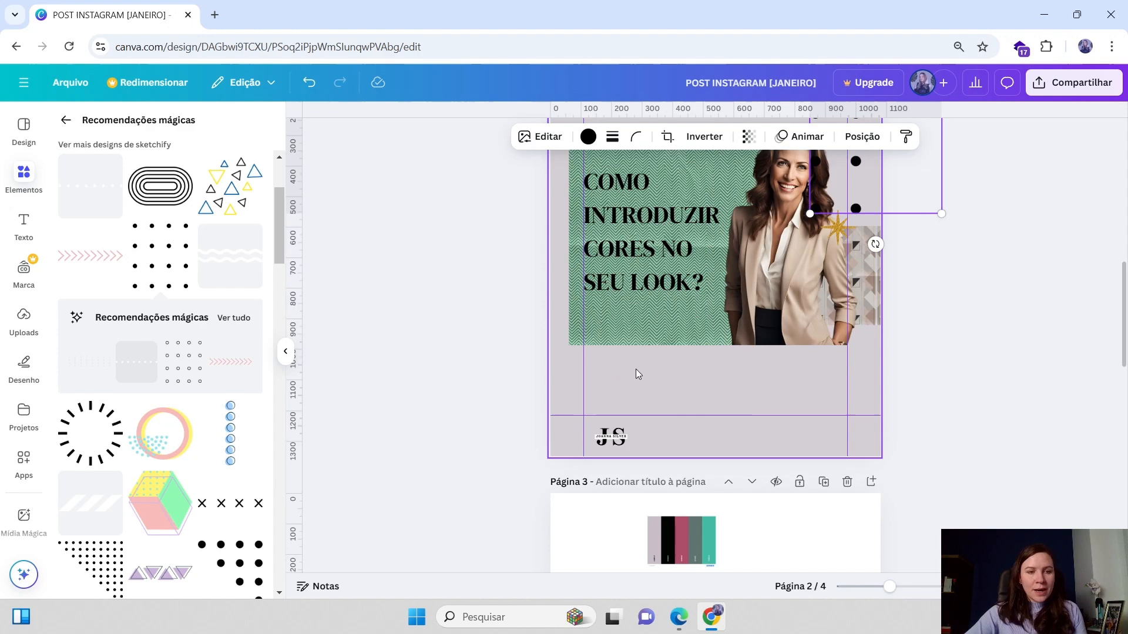
{"action": "scroll", "coordinate": [912, 367], "scroll_direction": "up", "scroll_amount": 1}
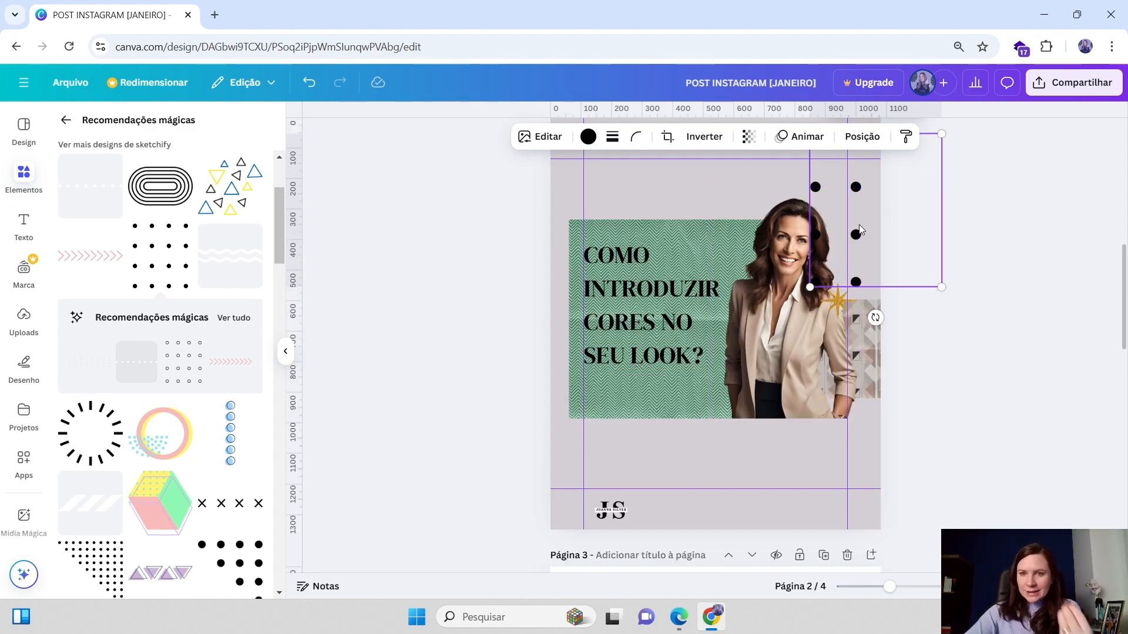
{"action": "left_click", "coordinate": [661, 287]}
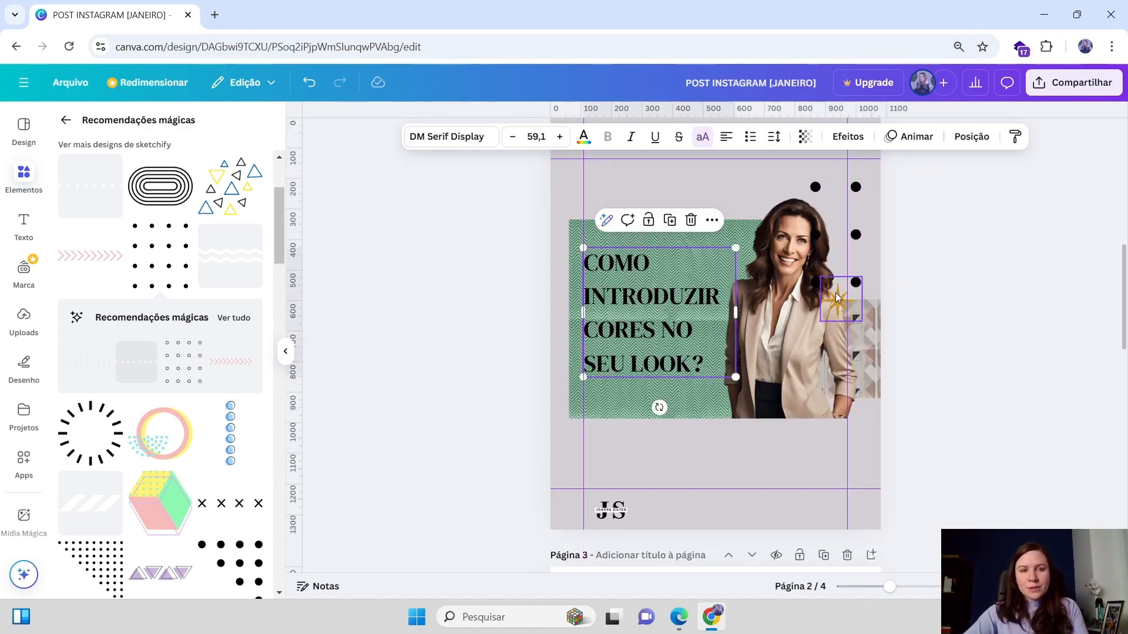
{"action": "scroll", "coordinate": [175, 517], "scroll_direction": "down", "scroll_amount": 1}
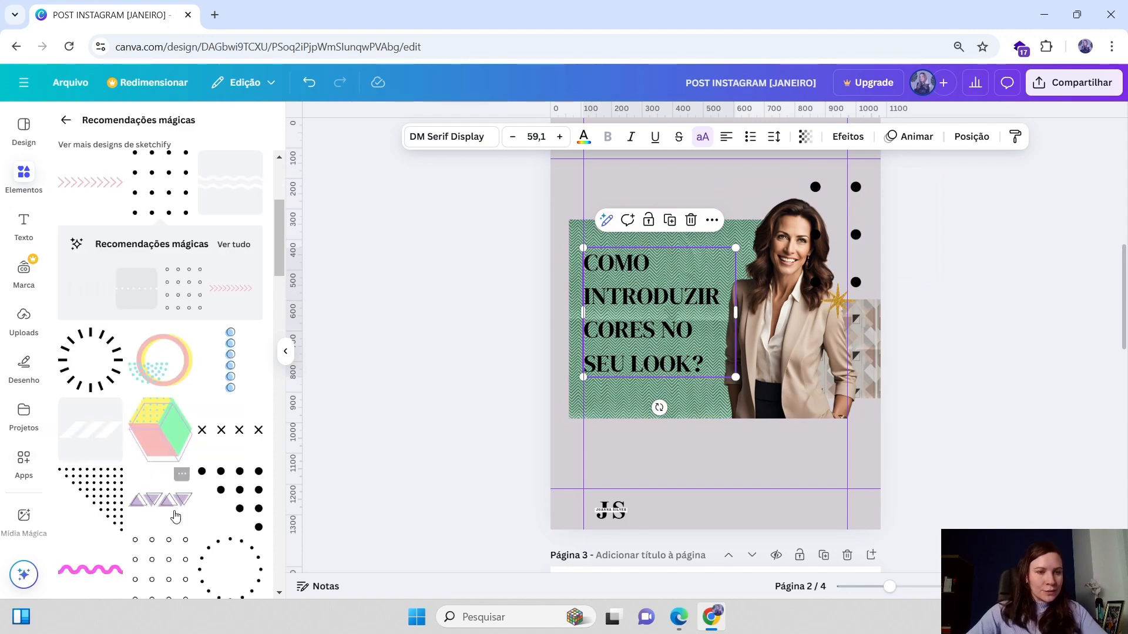
{"action": "scroll", "coordinate": [175, 516], "scroll_direction": "down", "scroll_amount": 3}
{"action": "scroll", "coordinate": [460, 414], "scroll_direction": "down", "scroll_amount": 1}
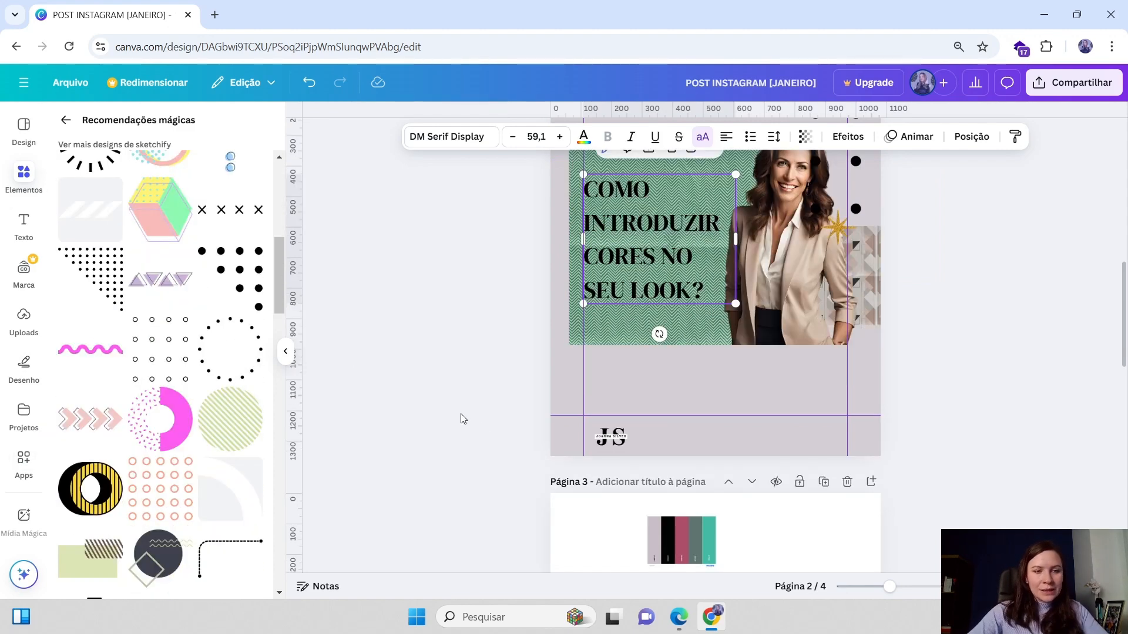
{"action": "scroll", "coordinate": [460, 414], "scroll_direction": "up", "scroll_amount": 3}
Recolour the dot grid with the document's mauve pink colour
{"action": "left_click", "coordinate": [868, 385]}
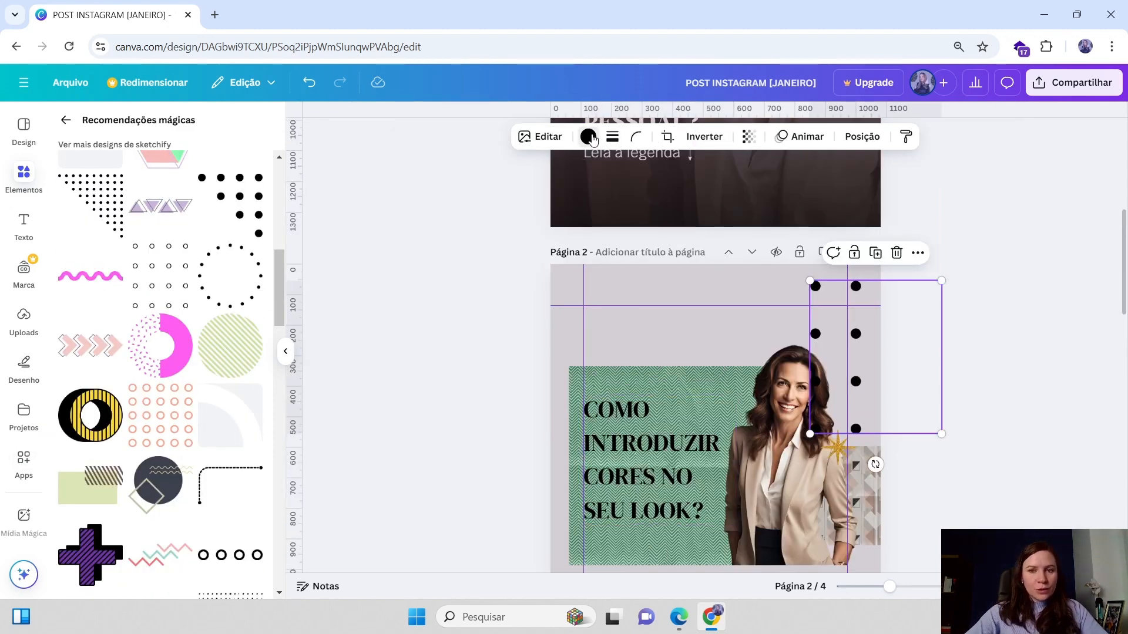
{"action": "left_click", "coordinate": [588, 136]}
{"action": "left_click", "coordinate": [73, 254]}
{"action": "scroll", "coordinate": [855, 340], "scroll_direction": "up", "scroll_amount": 1}
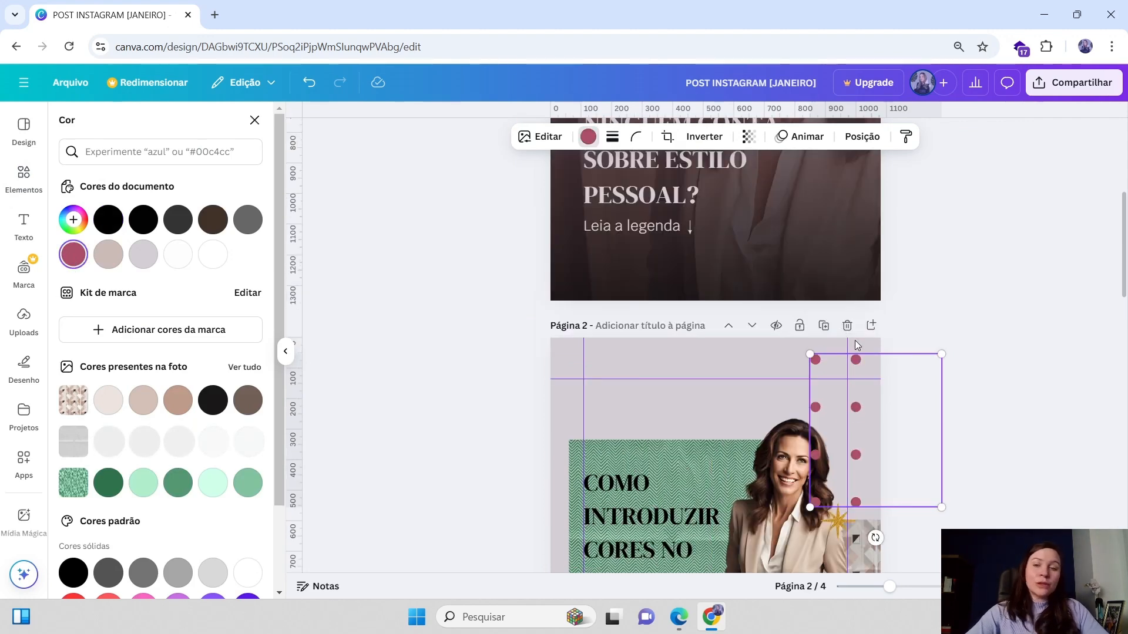
{"action": "scroll", "coordinate": [749, 274], "scroll_direction": "up", "scroll_amount": 4}
{"action": "scroll", "coordinate": [768, 259], "scroll_direction": "down", "scroll_amount": 5}
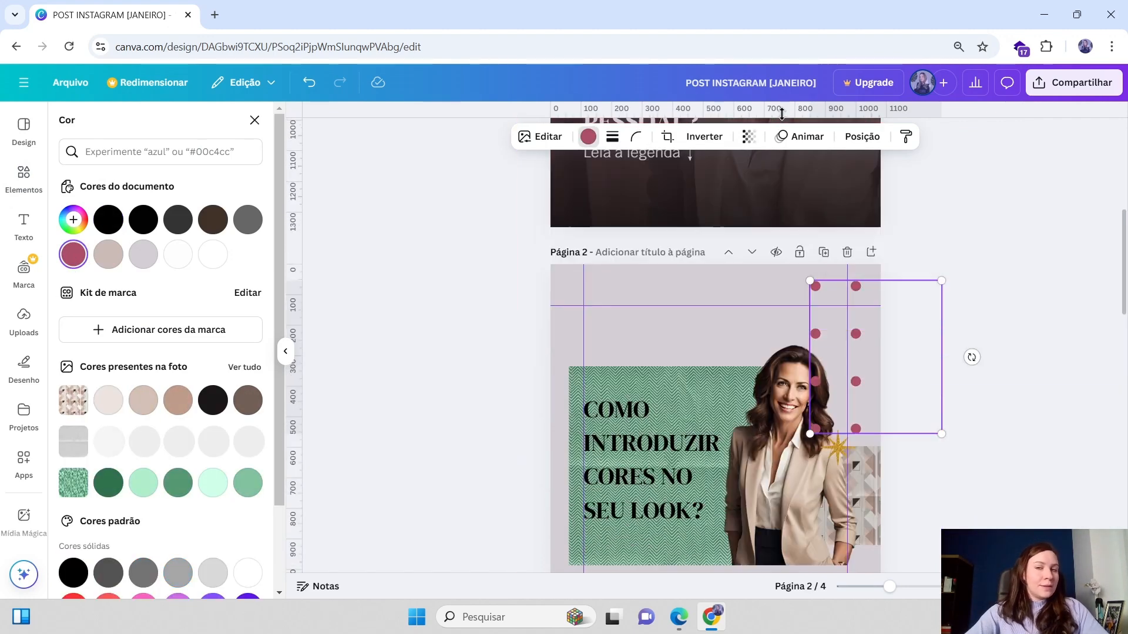
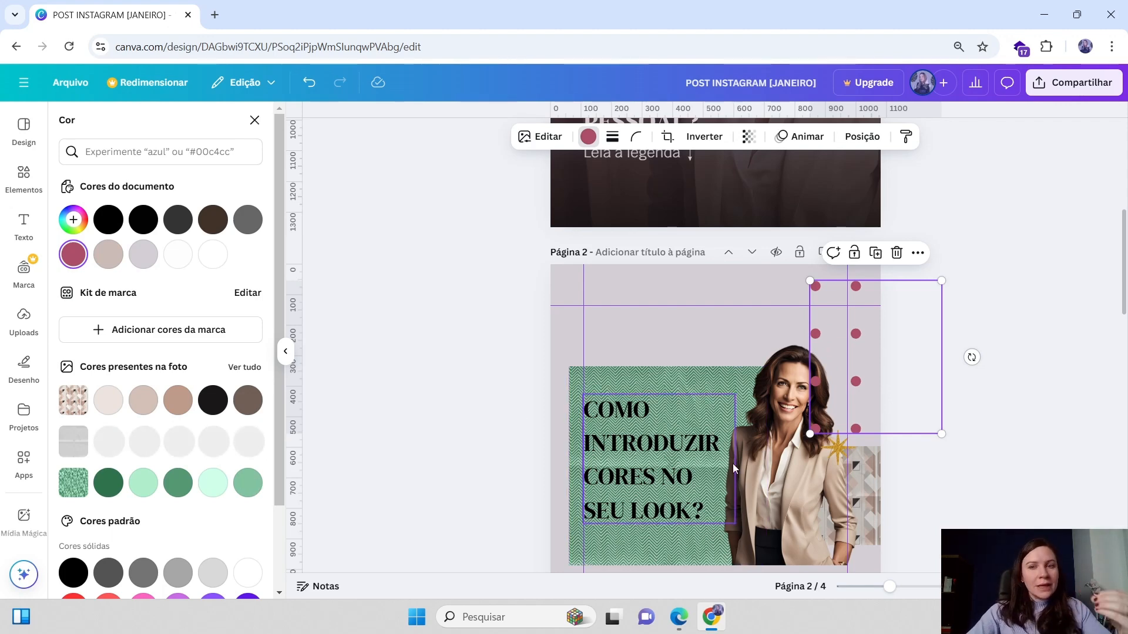
Move the dotted pattern's layer below the woman's photo on page 2
{"action": "scroll", "coordinate": [862, 354], "scroll_direction": "up", "scroll_amount": 6}
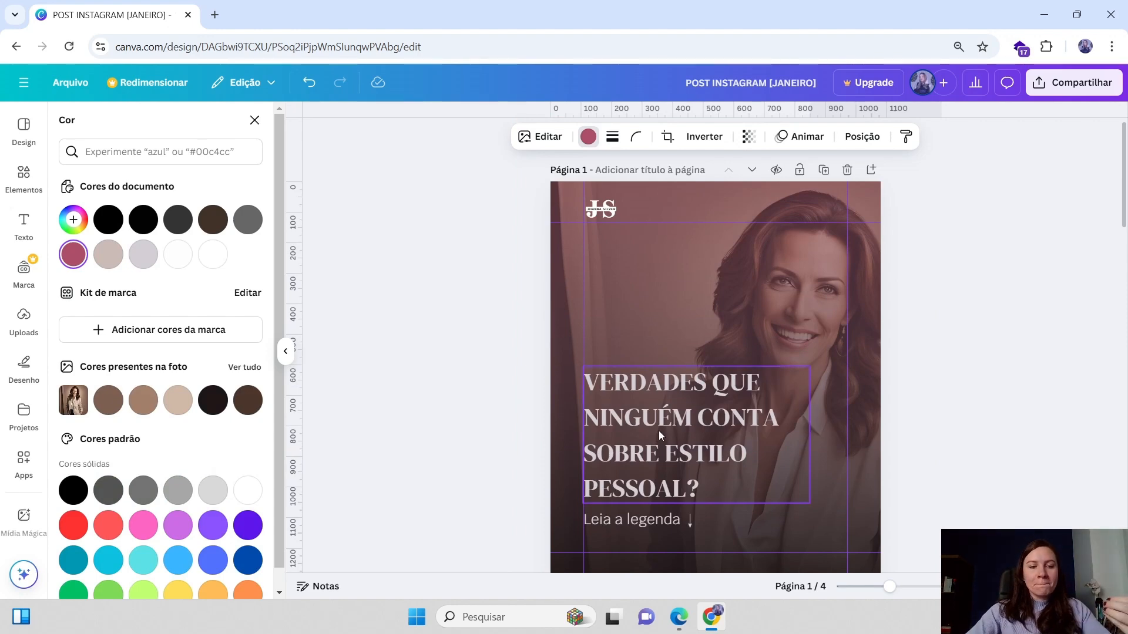
{"action": "scroll", "coordinate": [802, 376], "scroll_direction": "down", "scroll_amount": 4}
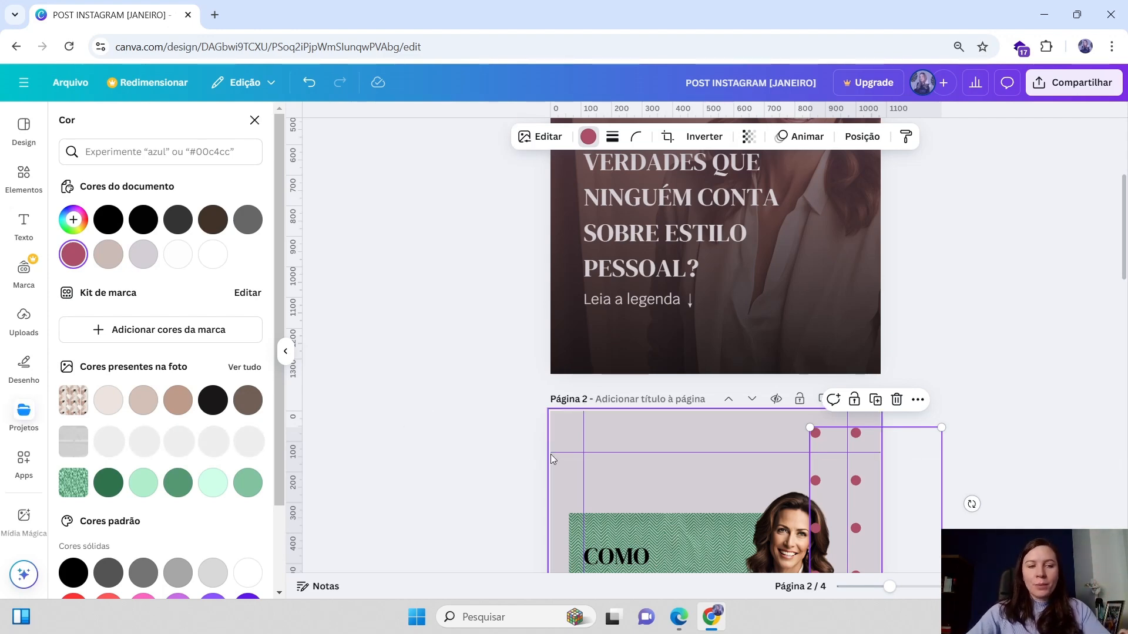
{"action": "scroll", "coordinate": [174, 338], "scroll_direction": "down", "scroll_amount": 2}
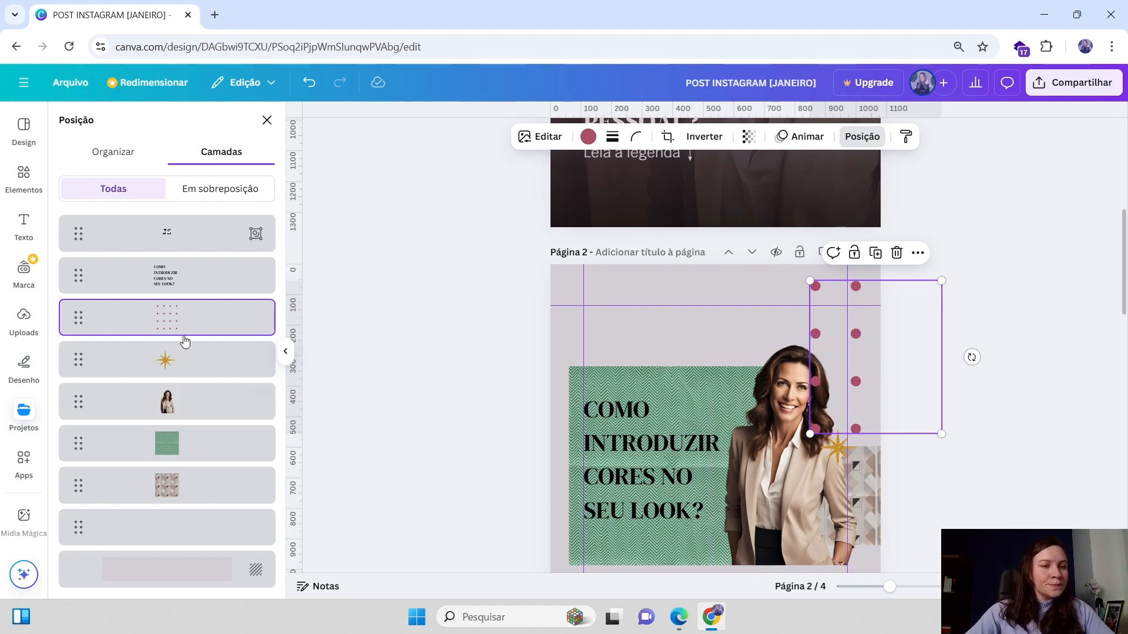
{"action": "left_click_drag", "start_coordinate": [183, 321], "coordinate": [181, 409]}
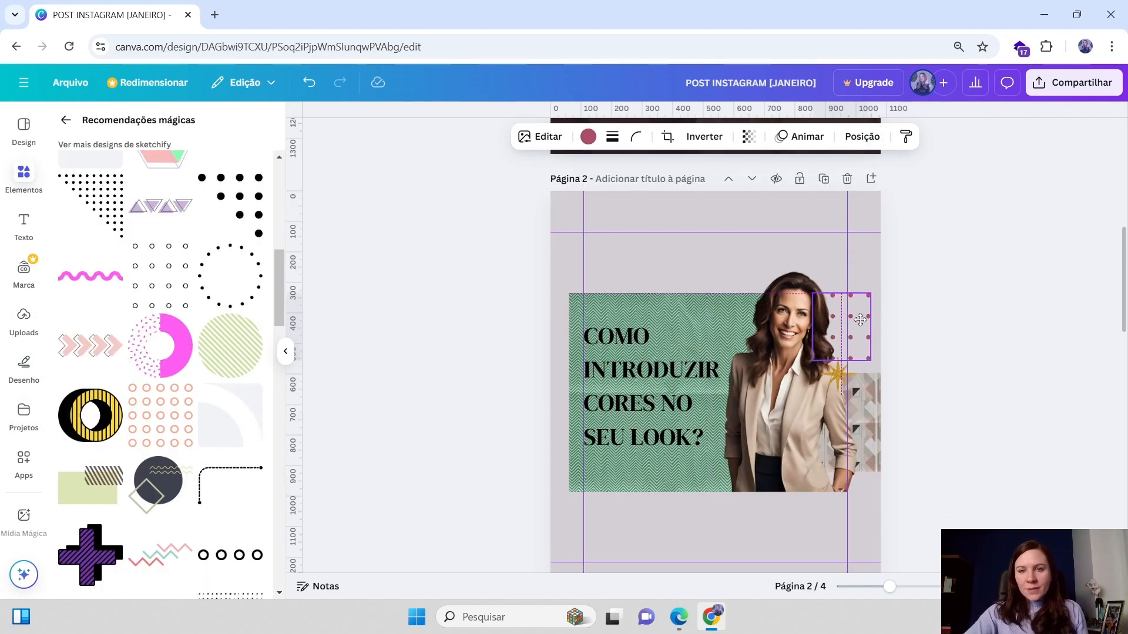
Shrink the dotted pattern and move it toward the lower-right part of page 2
{"action": "left_click_drag", "start_coordinate": [854, 329], "coordinate": [893, 497]}
{"action": "left_click", "coordinate": [928, 498]}
{"action": "scroll", "coordinate": [925, 496], "scroll_direction": "down", "scroll_amount": 2}
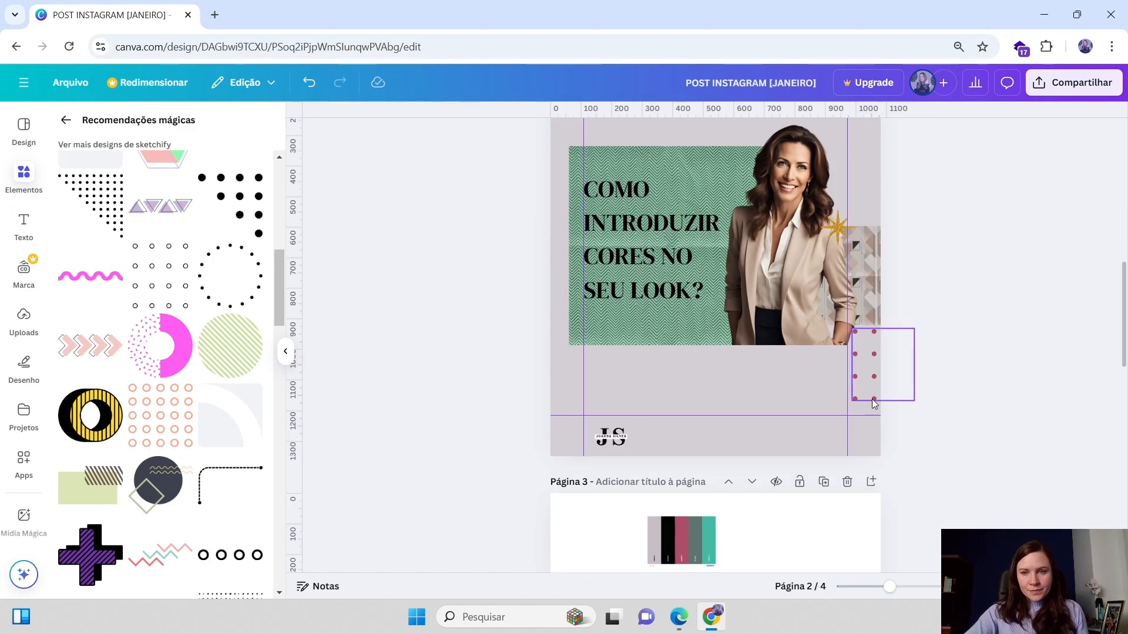
{"action": "left_click_drag", "start_coordinate": [872, 379], "coordinate": [866, 460]}
{"action": "left_click", "coordinate": [942, 385]}
{"action": "scroll", "coordinate": [889, 517], "scroll_direction": "up", "scroll_amount": 3}
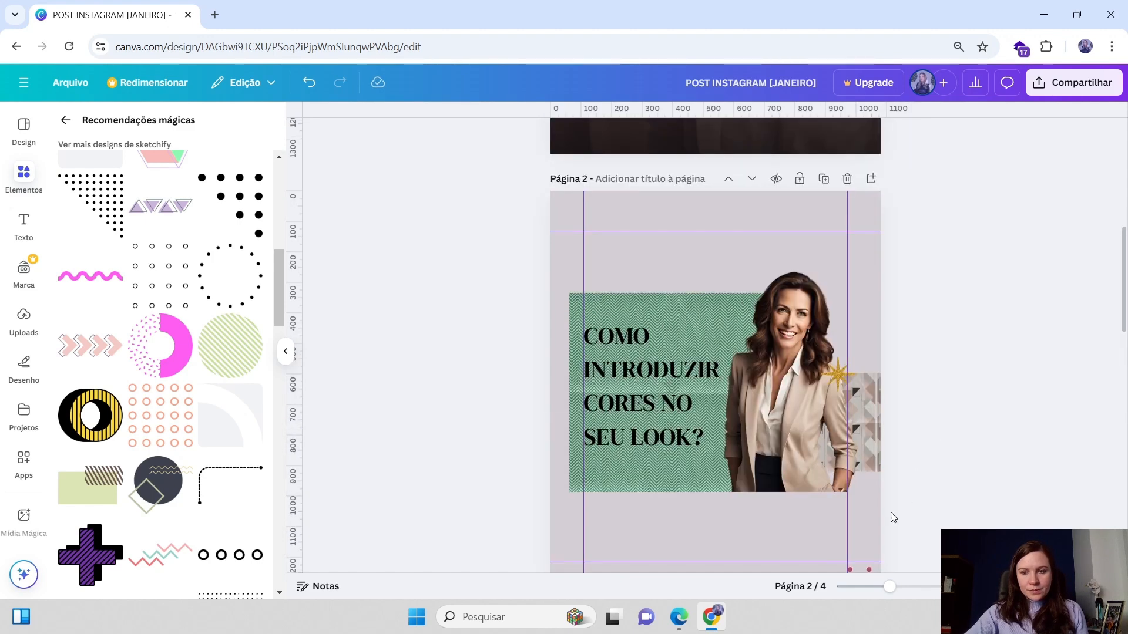
Place the dotted pattern beside the woman's shoulder, behind her, and adjust its size
{"action": "scroll", "coordinate": [872, 411], "scroll_direction": "down", "scroll_amount": 3}
{"action": "left_click_drag", "start_coordinate": [863, 367], "coordinate": [834, 325]}
{"action": "scroll", "coordinate": [872, 276], "scroll_direction": "up", "scroll_amount": 3}
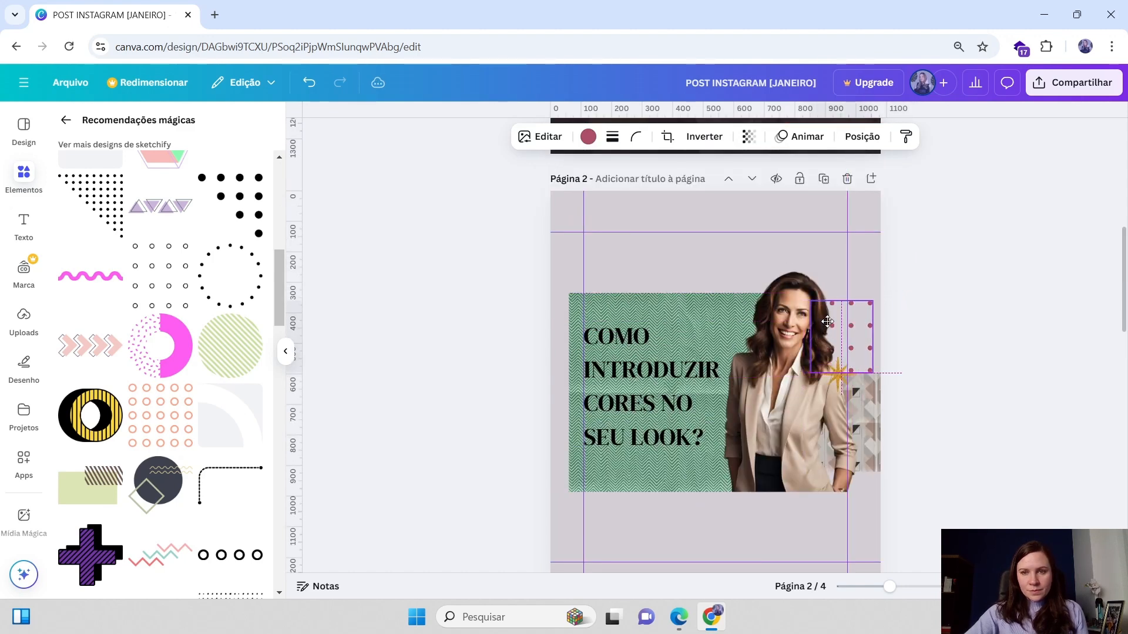
{"action": "left_click", "coordinate": [1042, 244]}
{"action": "left_click", "coordinate": [856, 319]}
{"action": "left_click", "coordinate": [874, 318]}
{"action": "left_click_drag", "start_coordinate": [879, 300], "coordinate": [859, 326]}
{"action": "left_click", "coordinate": [1008, 290]}
{"action": "scroll", "coordinate": [1008, 290], "scroll_direction": "down", "scroll_amount": 5}
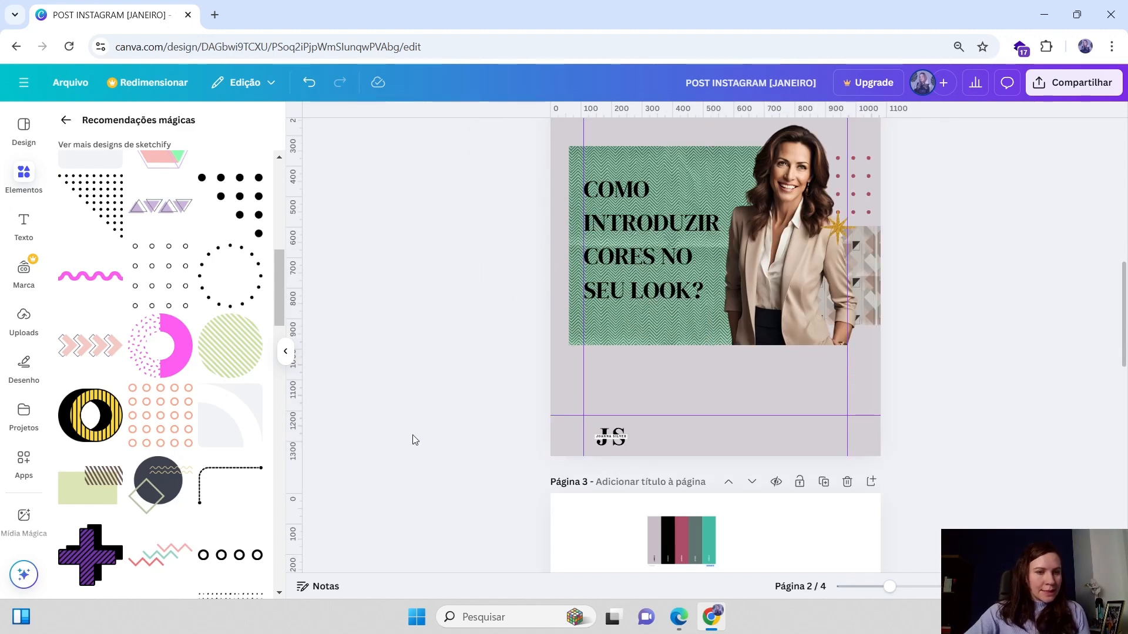
Add the yellow square-with-outline graphic to page 2 and move it to the left edge beside the title
{"action": "scroll", "coordinate": [195, 400], "scroll_direction": "down", "scroll_amount": 4}
{"action": "scroll", "coordinate": [176, 500], "scroll_direction": "down", "scroll_amount": 1}
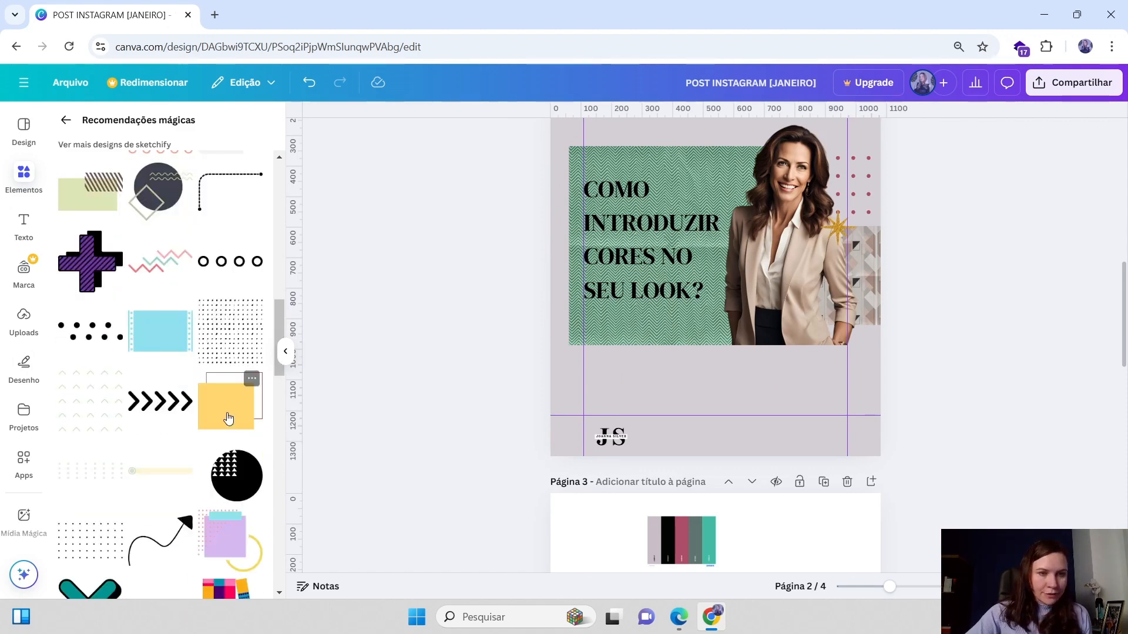
{"action": "left_click", "coordinate": [226, 405]}
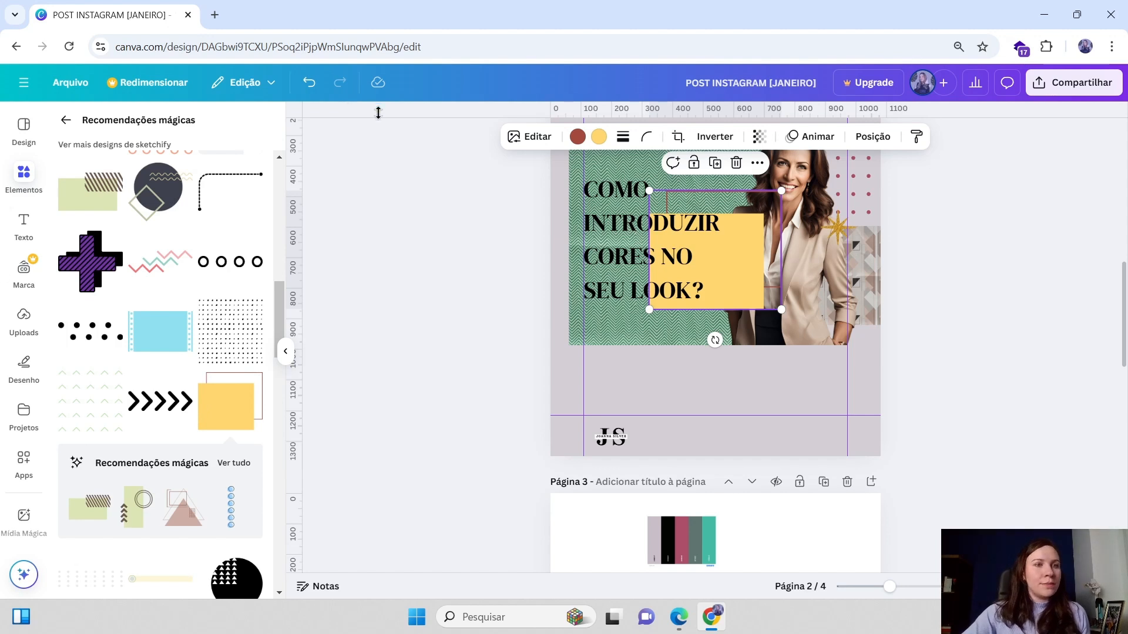
{"action": "left_click_drag", "start_coordinate": [746, 273], "coordinate": [624, 281]}
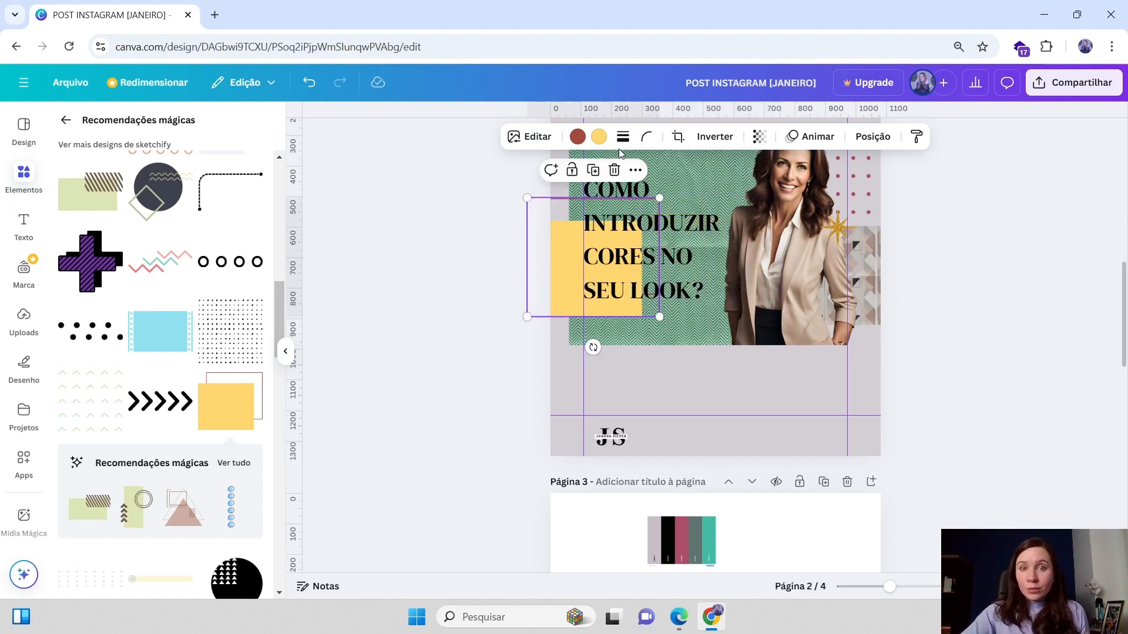
Recolour the square graphic's fill black and push it partly off the page's left edge
{"action": "left_click", "coordinate": [599, 138]}
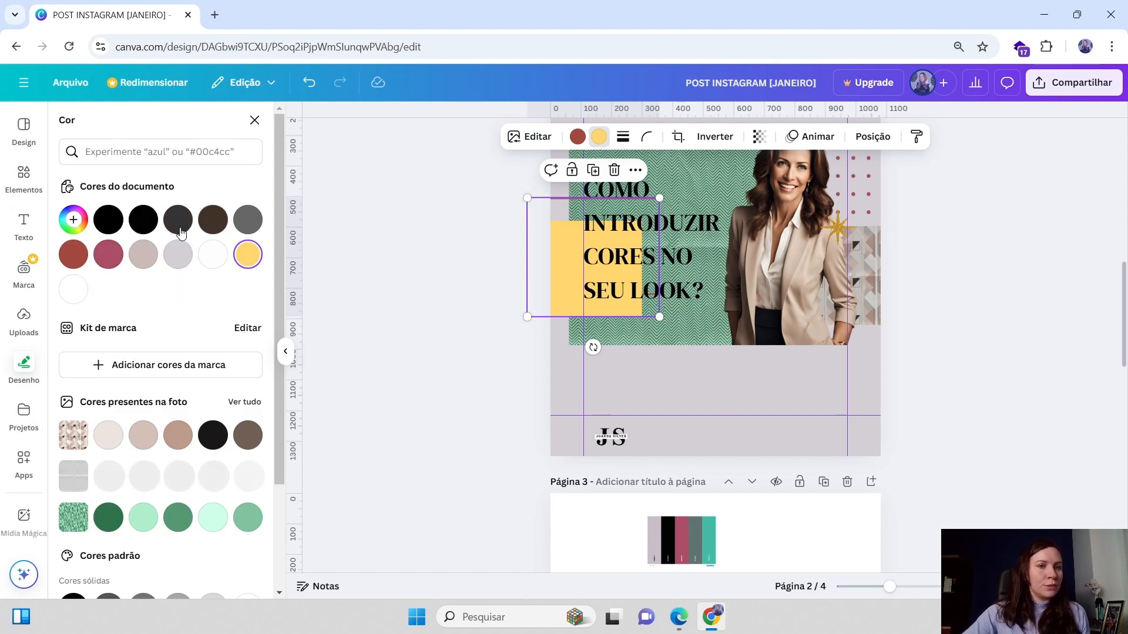
{"action": "left_click", "coordinate": [136, 225]}
{"action": "left_click_drag", "start_coordinate": [596, 285], "coordinate": [519, 274]}
Resize the black graphic smaller and align it along the page's left edge beside the title
{"action": "scroll", "coordinate": [680, 399], "scroll_direction": "up", "scroll_amount": 3}
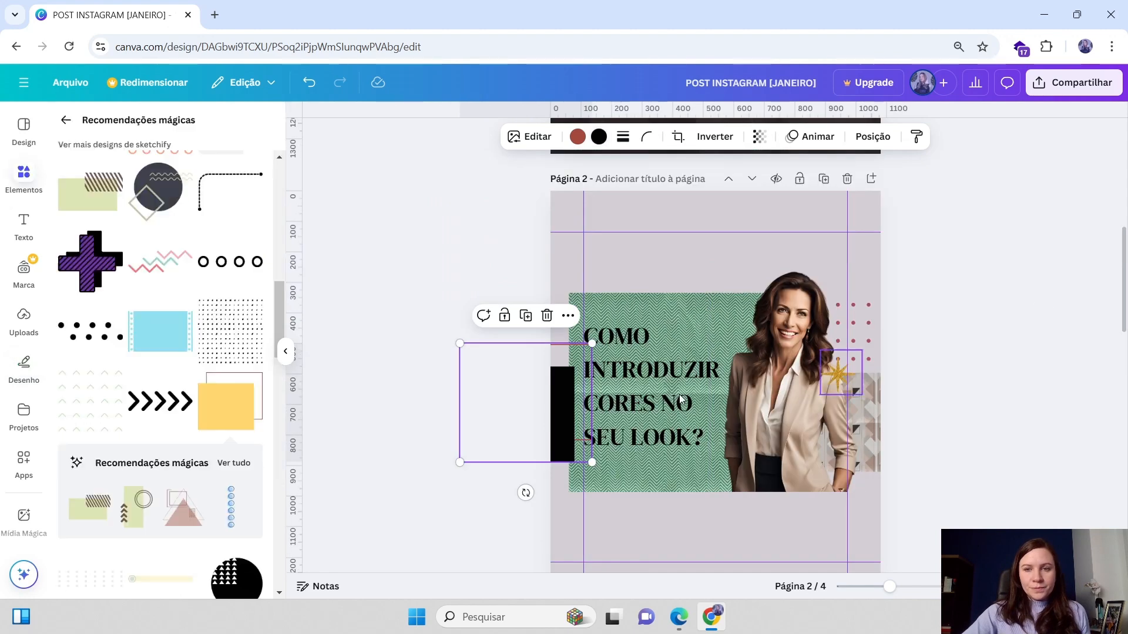
{"action": "left_click_drag", "start_coordinate": [591, 343], "coordinate": [575, 362]}
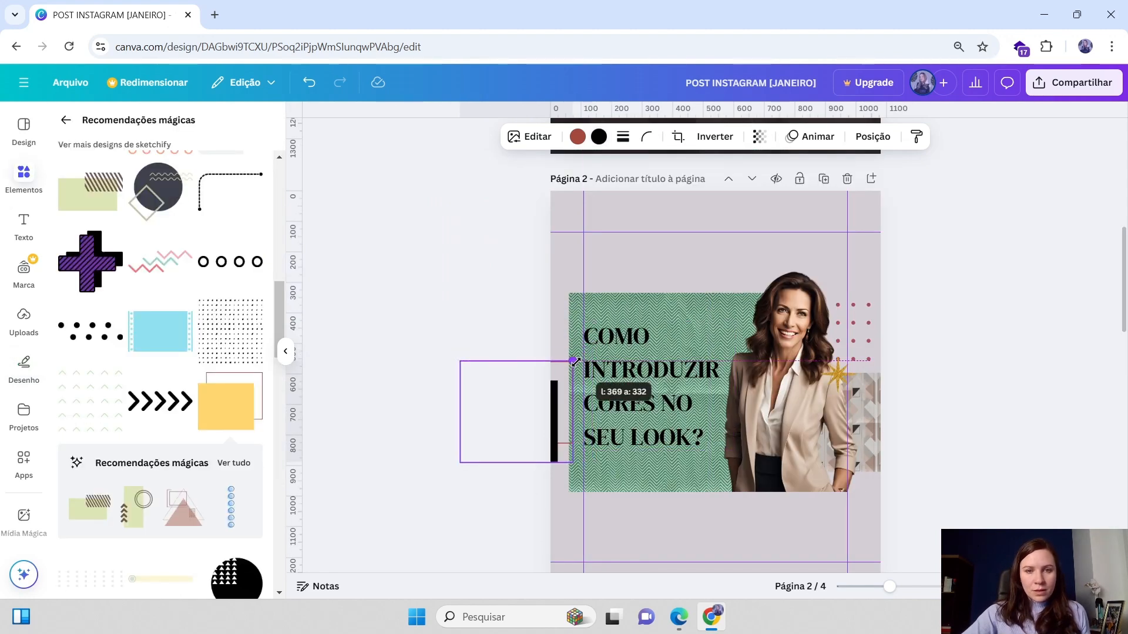
{"action": "left_click", "coordinate": [939, 311]}
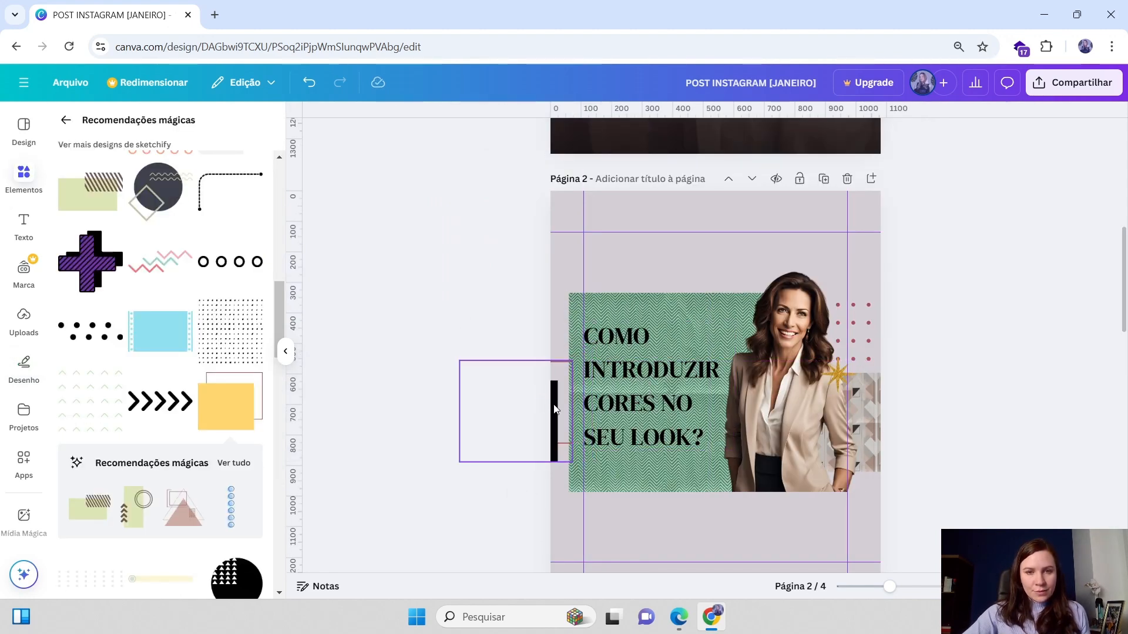
{"action": "left_click_drag", "start_coordinate": [554, 408], "coordinate": [560, 383]}
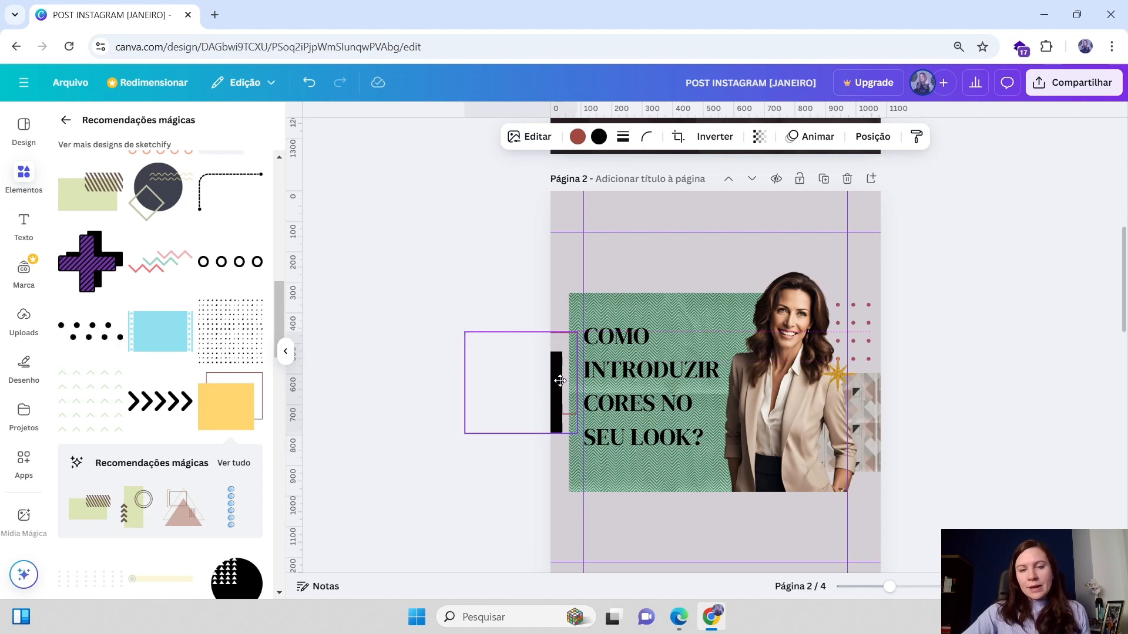
{"action": "left_click", "coordinate": [994, 279]}
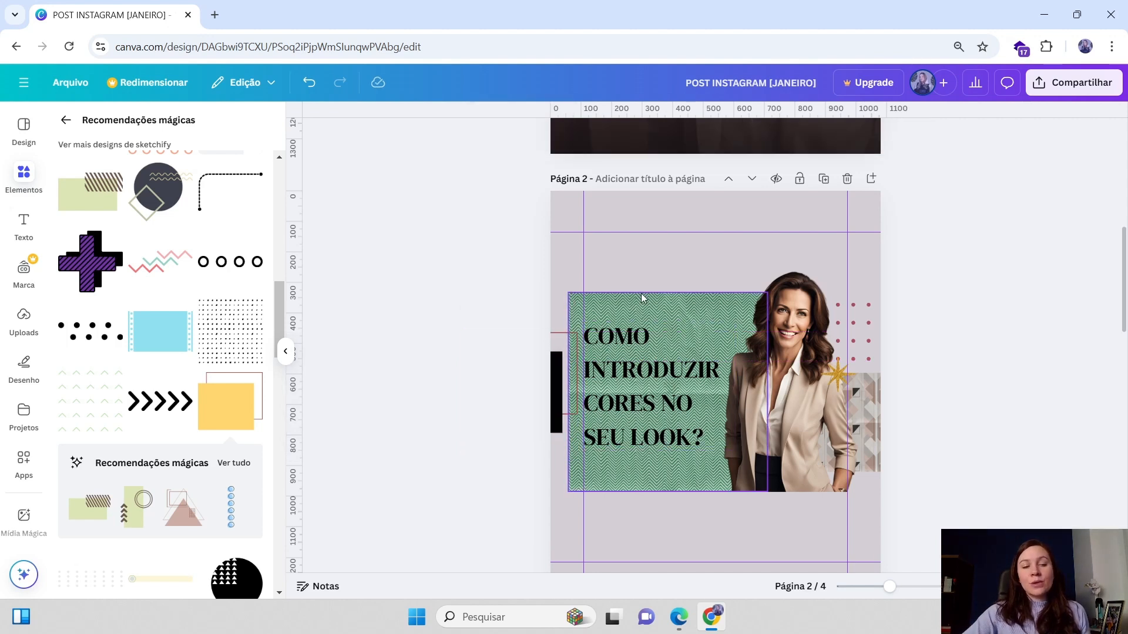
{"action": "left_click_drag", "start_coordinate": [555, 361], "coordinate": [553, 362]}
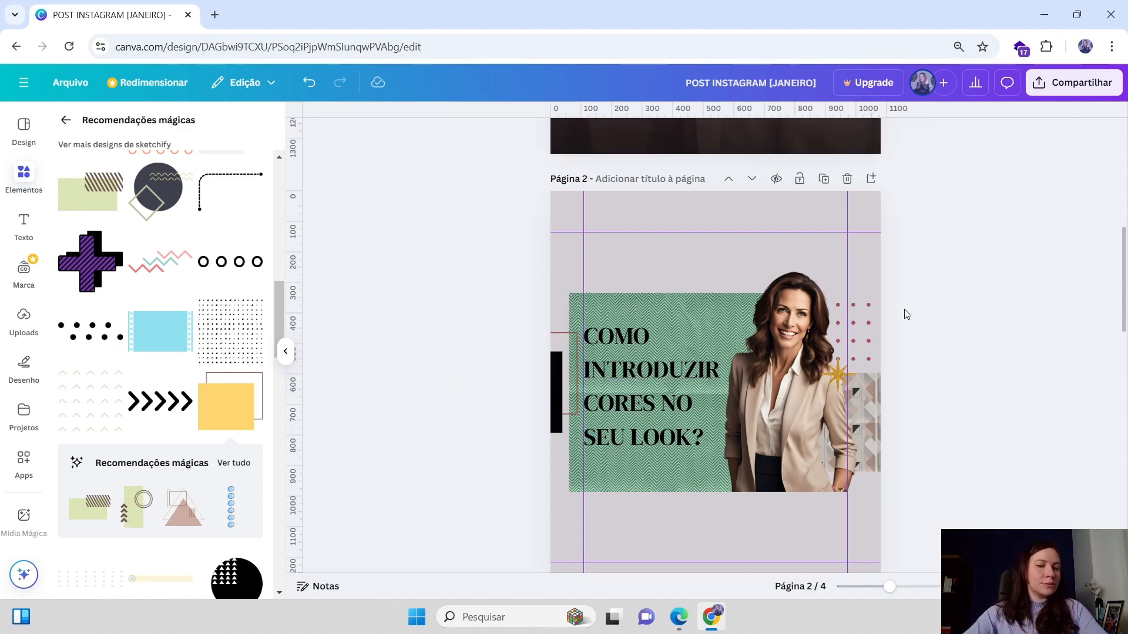
Add another yellow square-with-outline graphic to page 1 and move it to the left edge beside the headline
{"action": "scroll", "coordinate": [905, 313], "scroll_direction": "down", "scroll_amount": 2}
{"action": "left_click_drag", "start_coordinate": [567, 297], "coordinate": [567, 296]}
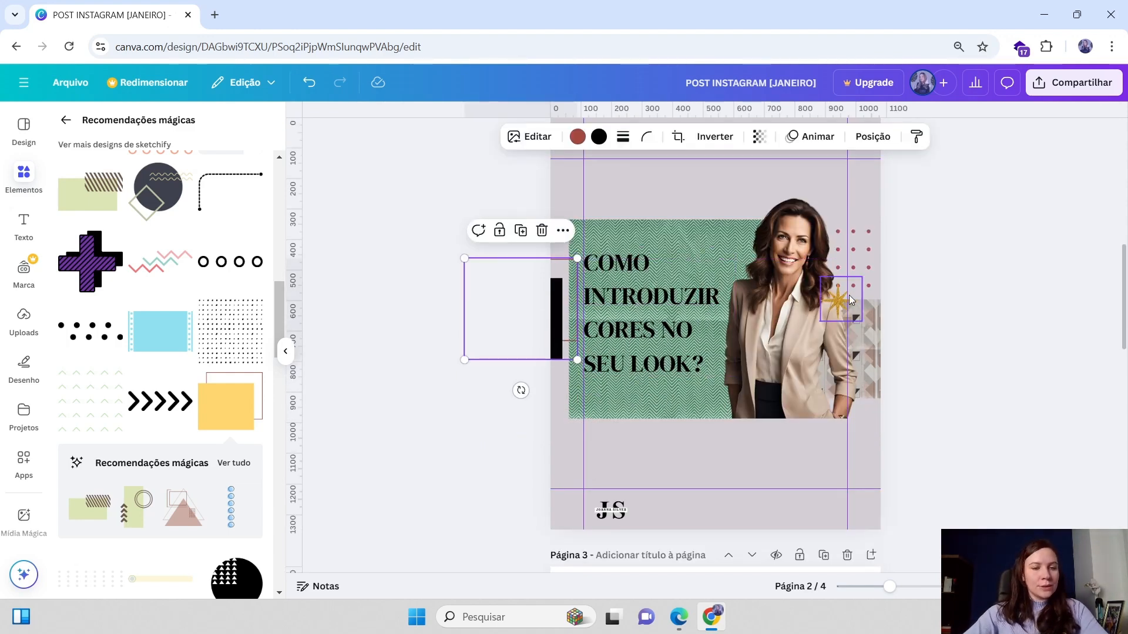
{"action": "scroll", "coordinate": [571, 369], "scroll_direction": "down", "scroll_amount": 4}
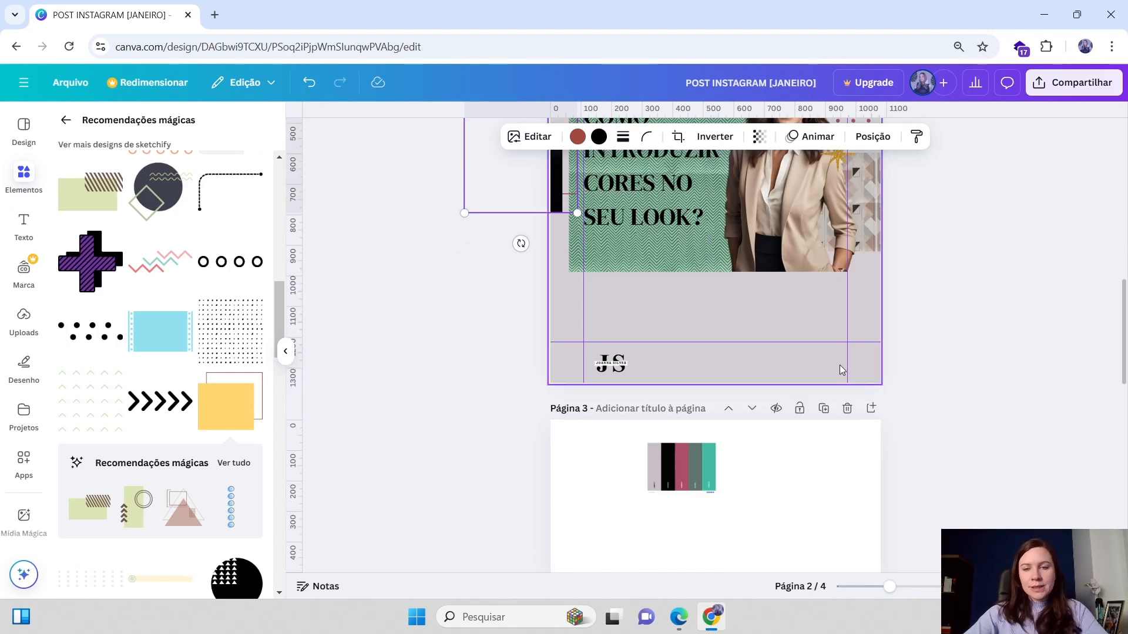
{"action": "scroll", "coordinate": [897, 351], "scroll_direction": "up", "scroll_amount": 12}
{"action": "scroll", "coordinate": [897, 352], "scroll_direction": "down", "scroll_amount": 5}
{"action": "scroll", "coordinate": [897, 352], "scroll_direction": "up", "scroll_amount": 3}
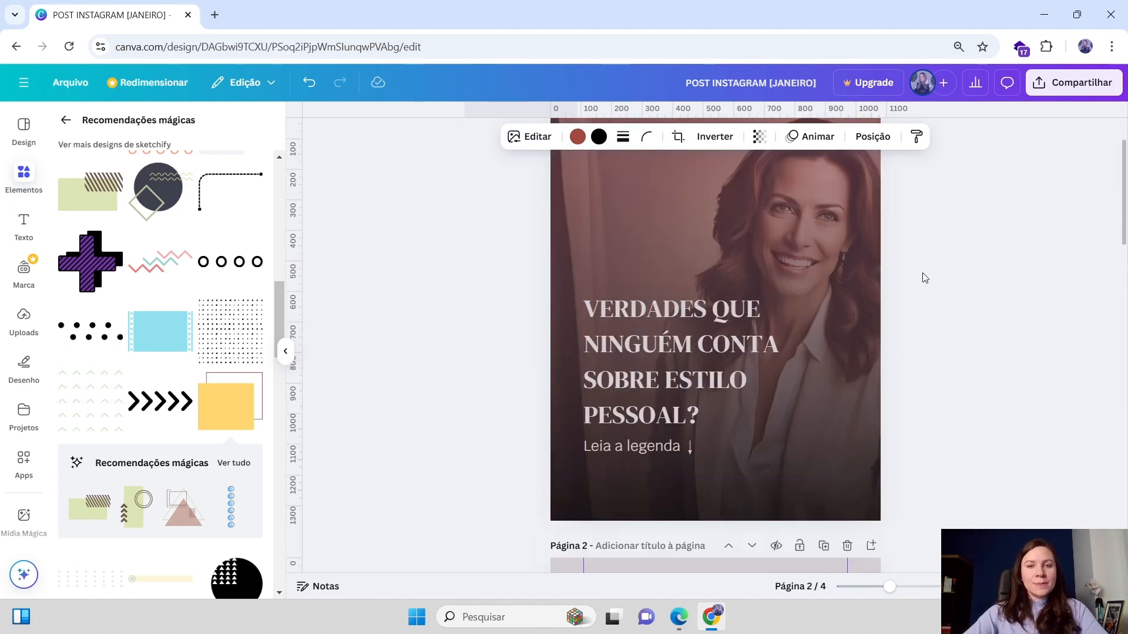
{"action": "left_click", "coordinate": [204, 395]}
{"action": "left_click_drag", "start_coordinate": [720, 302], "coordinate": [541, 292]}
{"action": "scroll", "coordinate": [999, 249], "scroll_direction": "down", "scroll_amount": 3}
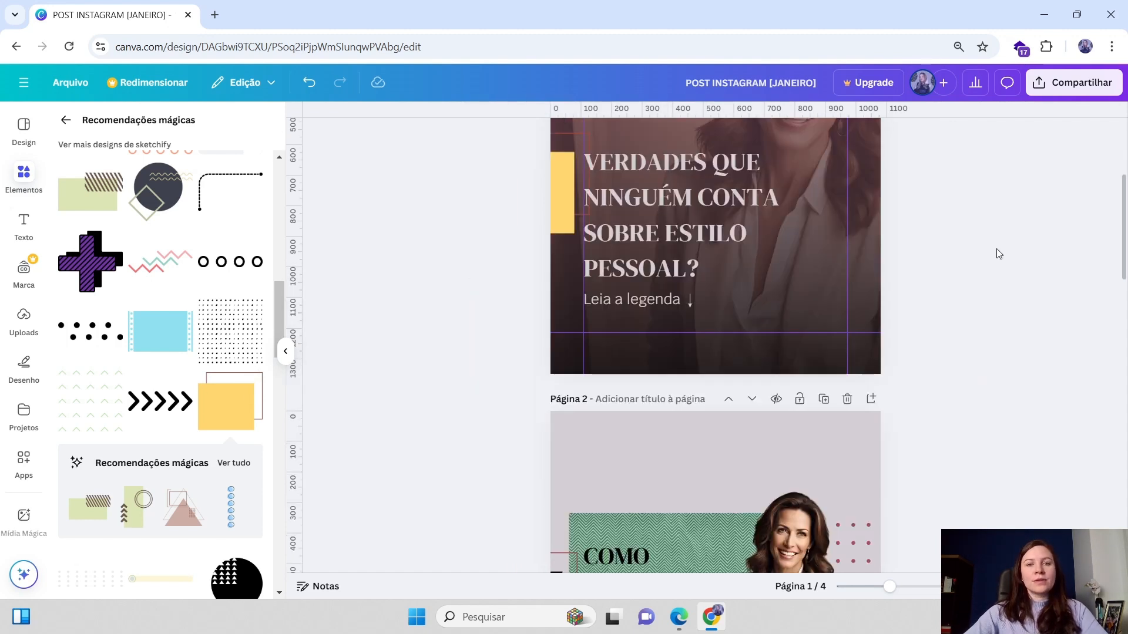
{"action": "left_click", "coordinate": [569, 196]}
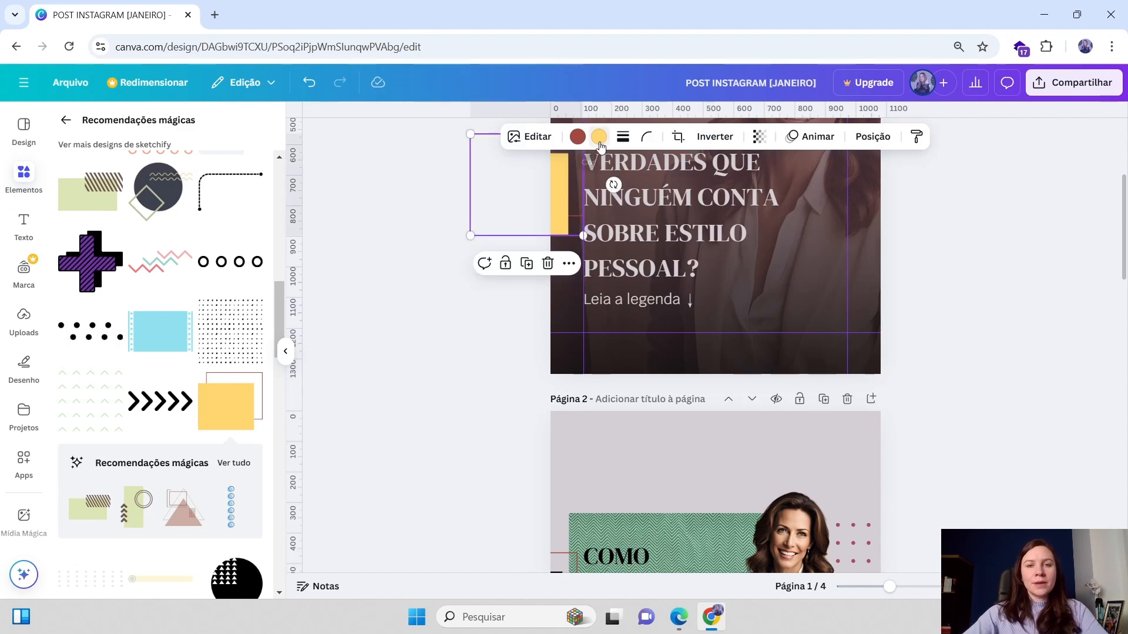
{"action": "left_click", "coordinate": [598, 137]}
{"action": "scroll", "coordinate": [216, 323], "scroll_direction": "down", "scroll_amount": 1}
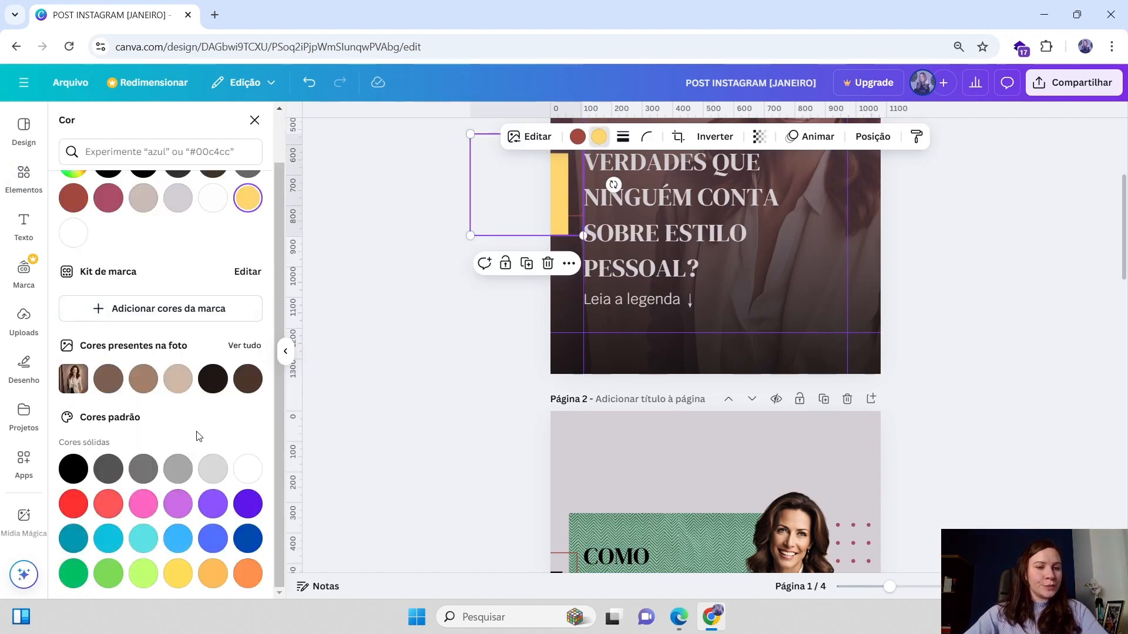
{"action": "scroll", "coordinate": [217, 324], "scroll_direction": "up", "scroll_amount": 1}
{"action": "scroll", "coordinate": [928, 291], "scroll_direction": "down", "scroll_amount": 2}
Move the colour palette image from page 3 to the lower-right corner of page 1
{"action": "scroll", "coordinate": [855, 372], "scroll_direction": "down", "scroll_amount": 6}
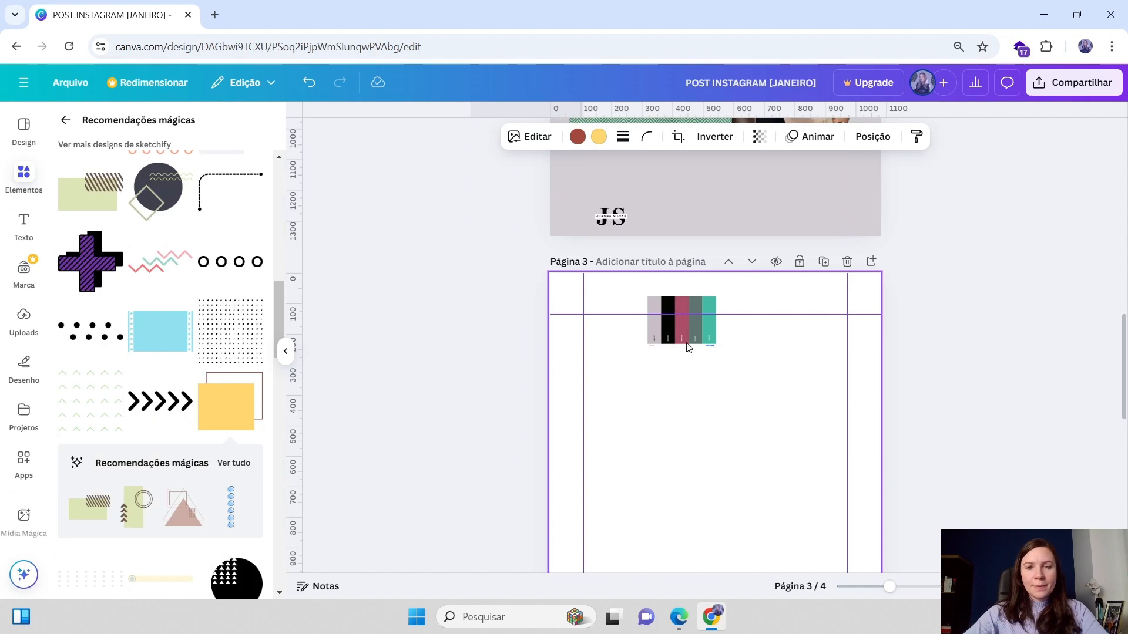
{"action": "left_click", "coordinate": [688, 335]}
{"action": "scroll", "coordinate": [709, 297], "scroll_direction": "up", "scroll_amount": 3}
{"action": "left_click_drag", "start_coordinate": [688, 333], "coordinate": [814, 347]}
Recolour page 1's square graphic fill with the palette's grey-green
{"action": "scroll", "coordinate": [708, 297], "scroll_direction": "up", "scroll_amount": 5}
{"action": "scroll", "coordinate": [537, 258], "scroll_direction": "up", "scroll_amount": 2}
{"action": "left_click", "coordinate": [561, 324]}
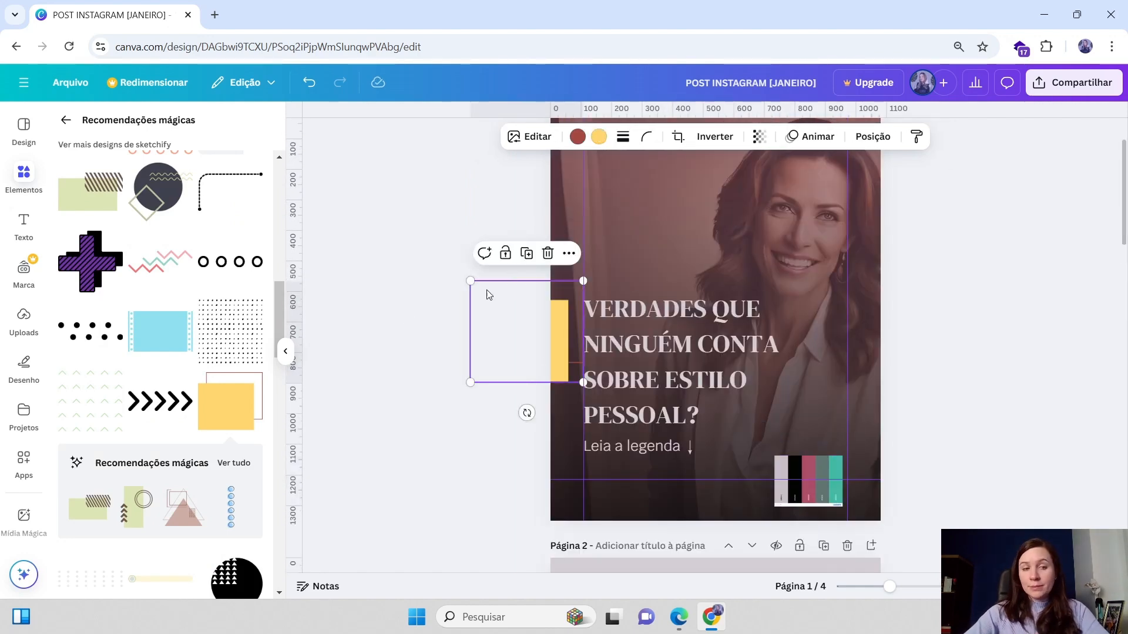
{"action": "left_click", "coordinate": [598, 137]}
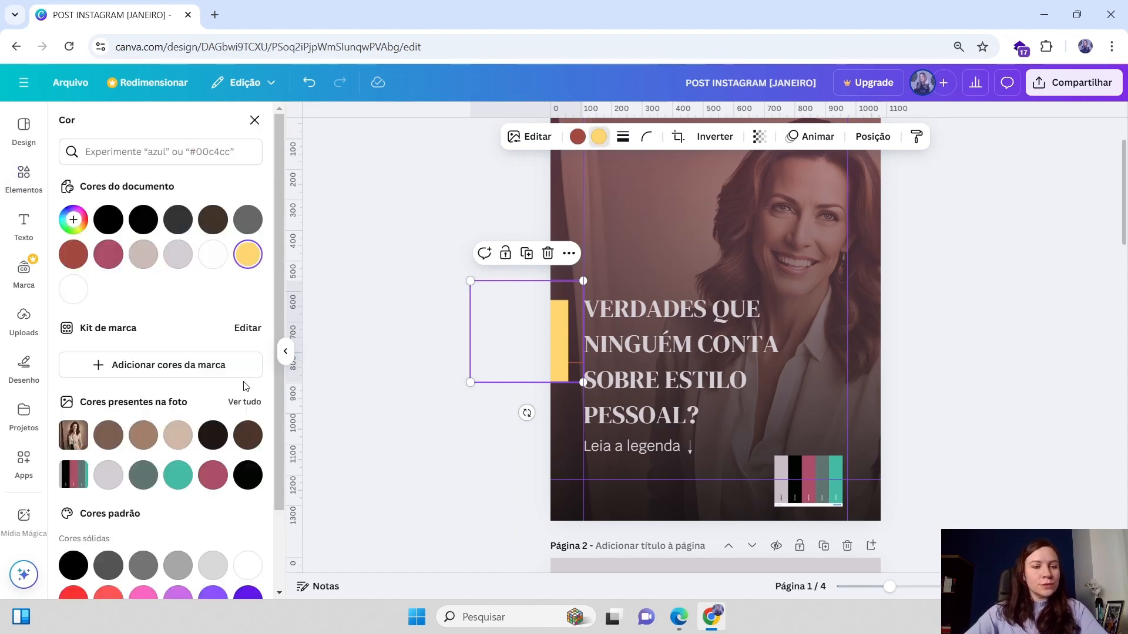
{"action": "left_click", "coordinate": [144, 476]}
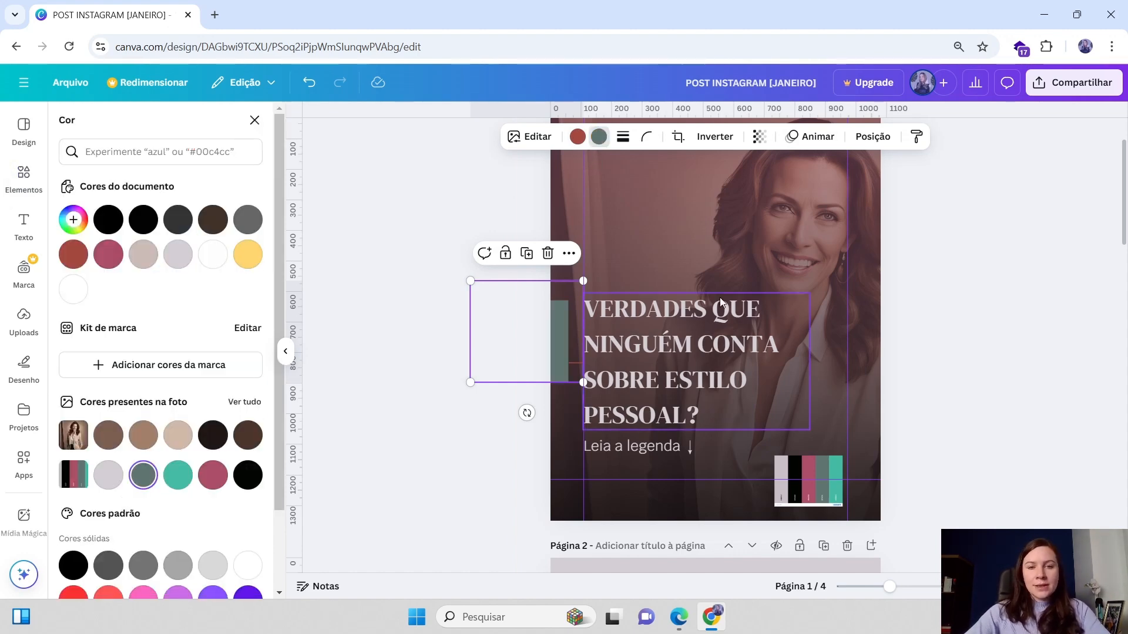
Set the square graphic's outline colour to the berry pink from the document colours
{"action": "left_click", "coordinate": [578, 138]}
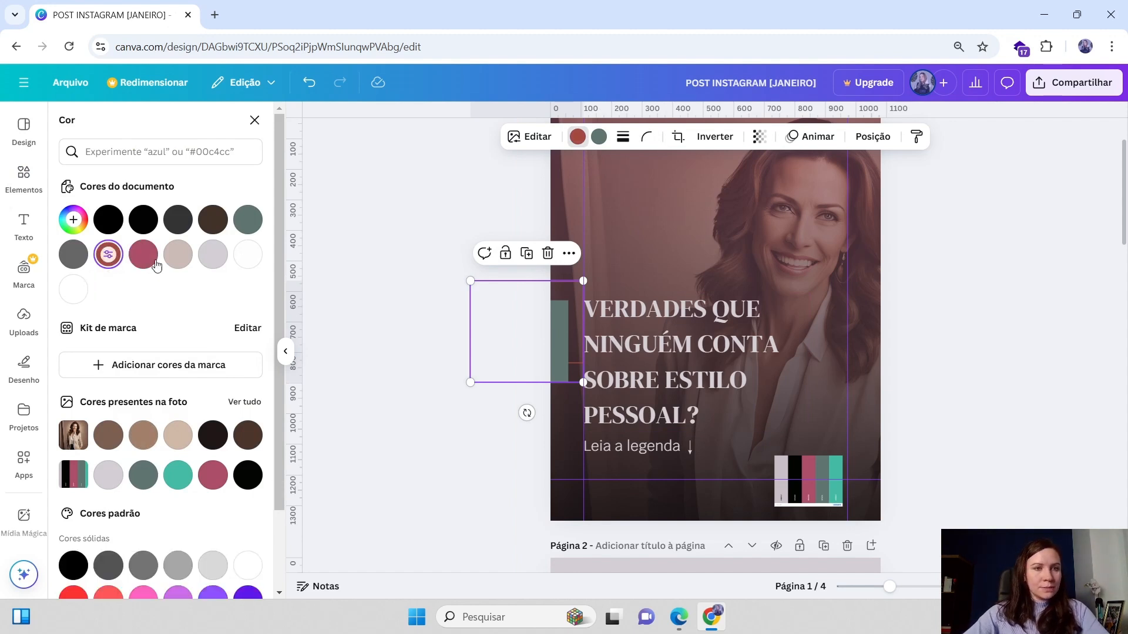
{"action": "left_click", "coordinate": [136, 265]}
{"action": "left_click", "coordinate": [1021, 232]}
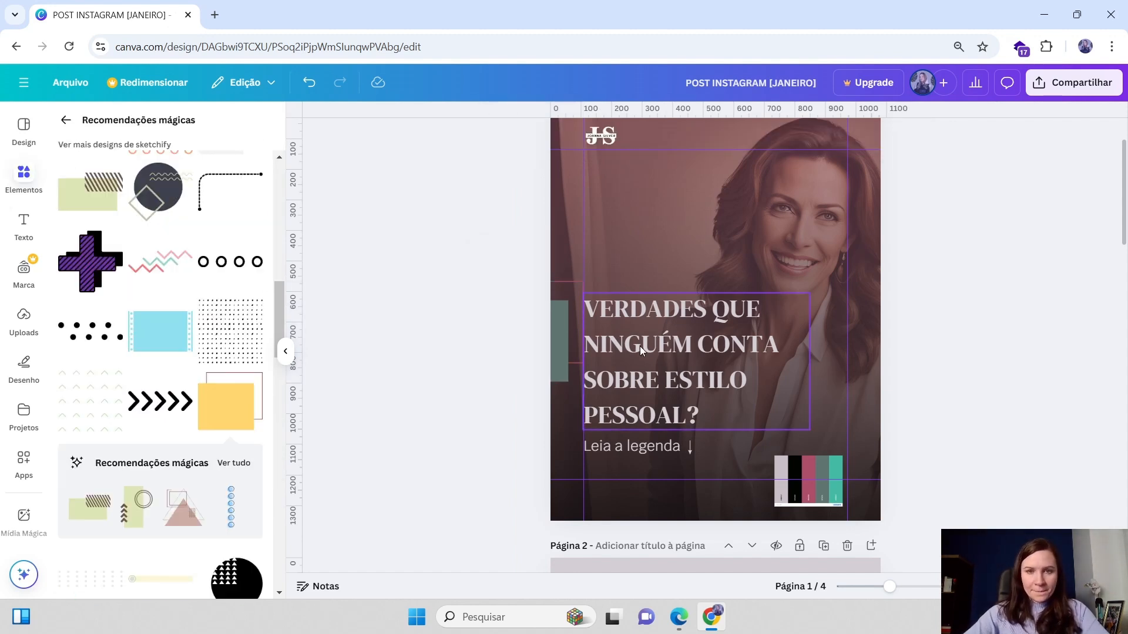
Nudge the grey-green graphic slightly lower along the page's left edge
{"action": "left_click_drag", "start_coordinate": [576, 333], "coordinate": [576, 345]}
{"action": "left_click", "coordinate": [968, 270]}
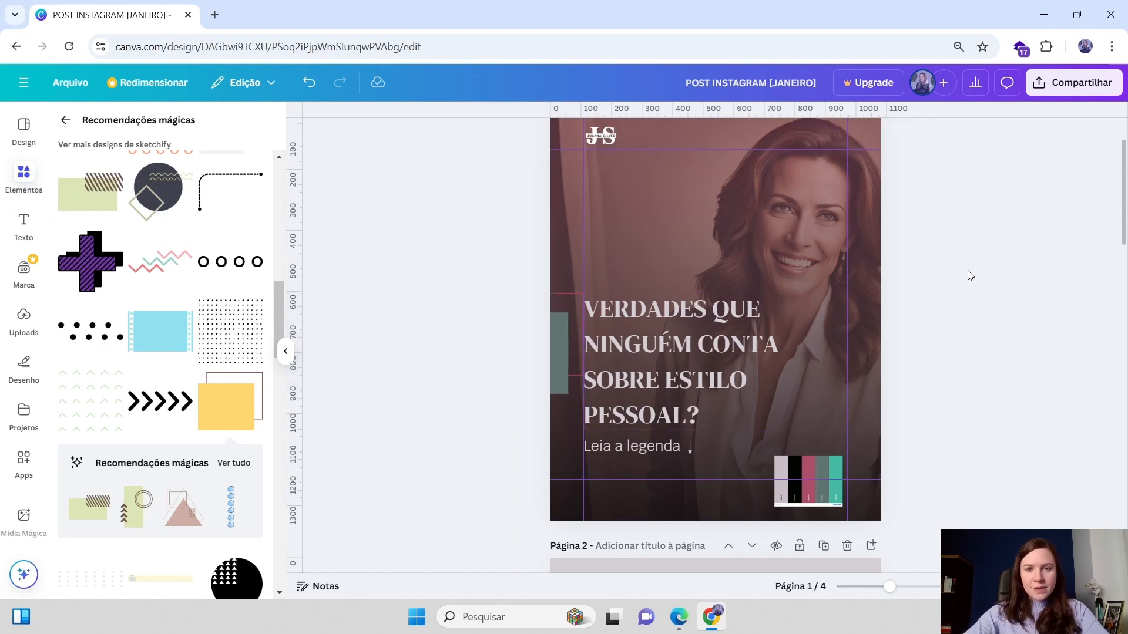
Try placing the grey-green graphic over the headline's upper-left corner
{"action": "scroll", "coordinate": [991, 265], "scroll_direction": "down", "scroll_amount": 2}
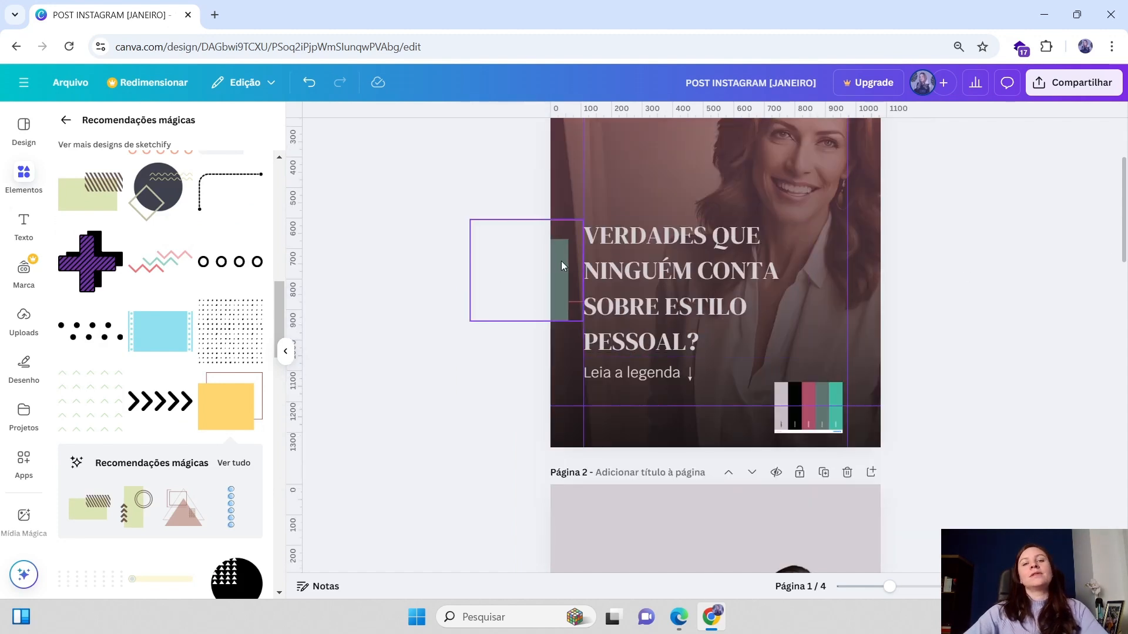
{"action": "left_click_drag", "start_coordinate": [562, 265], "coordinate": [626, 187]}
{"action": "left_click", "coordinate": [1016, 222]}
{"action": "left_click", "coordinate": [1062, 229]}
{"action": "left_click", "coordinate": [1007, 189]}
Return the graphic to the page's left edge beside the headline, trim its size and nudge it down
{"action": "scroll", "coordinate": [823, 235], "scroll_direction": "up", "scroll_amount": 3}
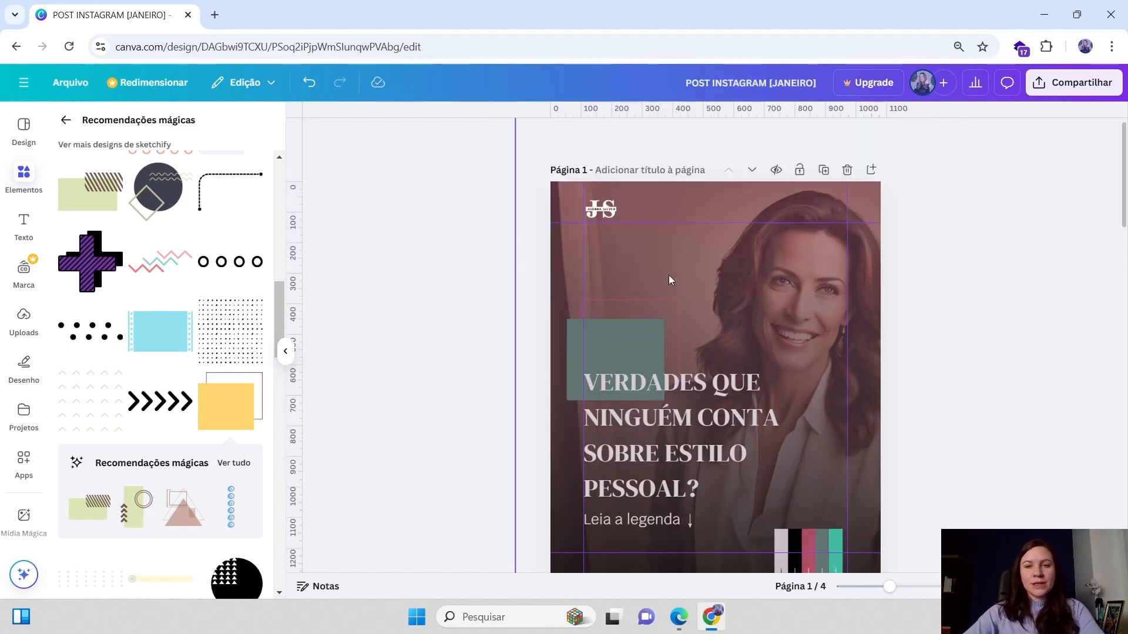
{"action": "left_click_drag", "start_coordinate": [600, 356], "coordinate": [518, 417]}
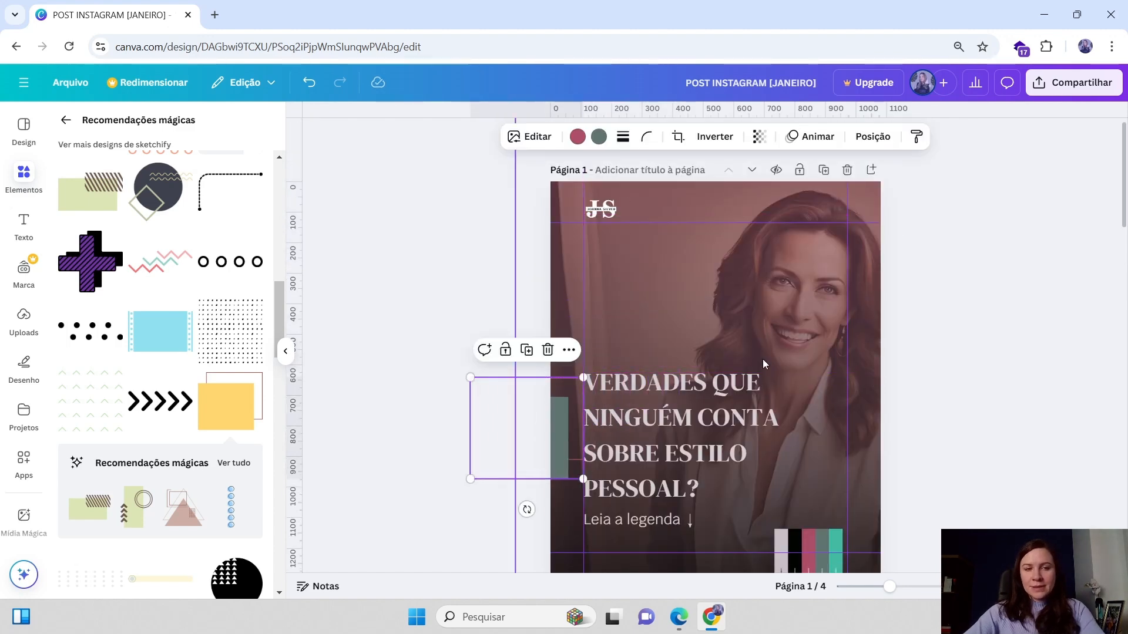
{"action": "scroll", "coordinate": [527, 470], "scroll_direction": "down", "scroll_amount": 1}
{"action": "left_click_drag", "start_coordinate": [564, 325], "coordinate": [563, 332]}
{"action": "left_click_drag", "start_coordinate": [471, 301], "coordinate": [477, 305]}
{"action": "left_click_drag", "start_coordinate": [549, 343], "coordinate": [545, 341]}
{"action": "left_click", "coordinate": [930, 249]}
{"action": "left_click", "coordinate": [564, 351]}
{"action": "key", "text": "Down"}
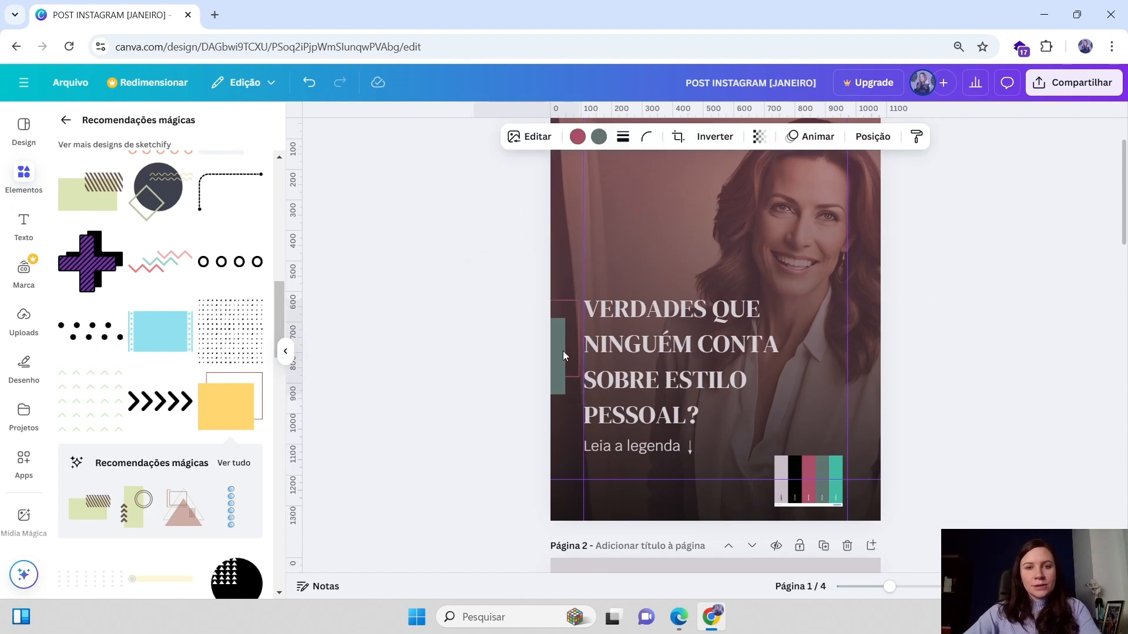
Move the colour-palette swatch image away from the cover page's lower-right corner
{"action": "left_click", "coordinate": [1115, 288]}
{"action": "left_click_drag", "start_coordinate": [821, 479], "coordinate": [767, 410]}
{"action": "scroll", "coordinate": [884, 439], "scroll_direction": "down", "scroll_amount": 1}
{"action": "scroll", "coordinate": [881, 437], "scroll_direction": "down", "scroll_amount": 7}
{"action": "scroll", "coordinate": [1058, 320], "scroll_direction": "up", "scroll_amount": 5}
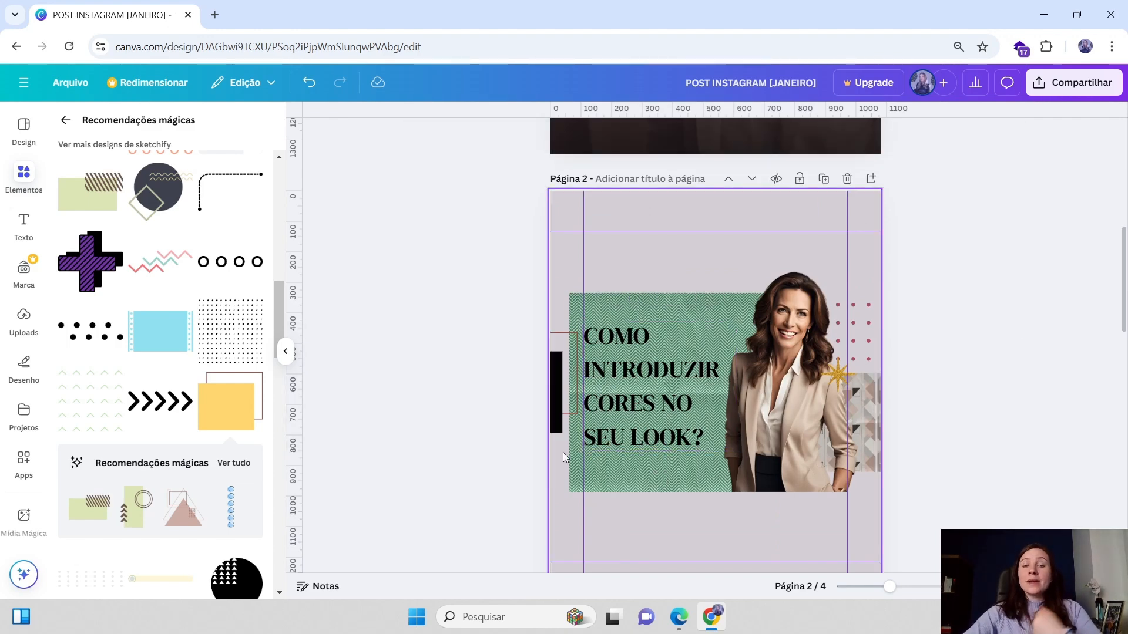
{"action": "scroll", "coordinate": [709, 393], "scroll_direction": "up", "scroll_amount": 3}
Copy the cover's 'Leia a legenda' caption and paste it into the lower-right corner of page 2
{"action": "left_click", "coordinate": [633, 301]}
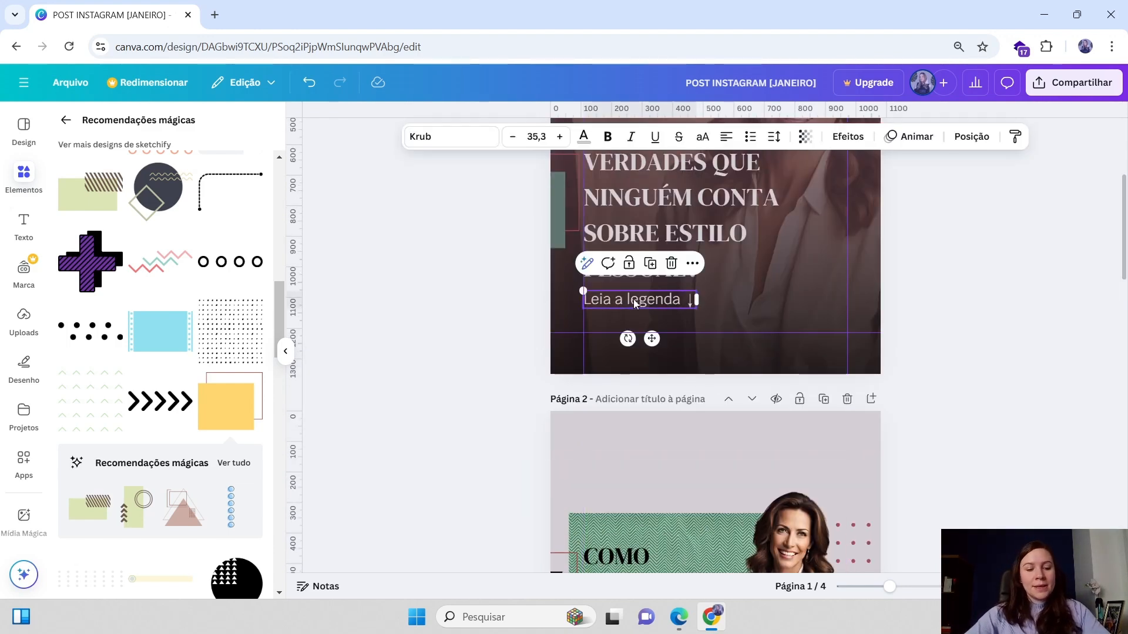
{"action": "key", "text": "ctrl+c"}
{"action": "scroll", "coordinate": [633, 298], "scroll_direction": "down", "scroll_amount": 6}
{"action": "key", "text": "ctrl+v"}
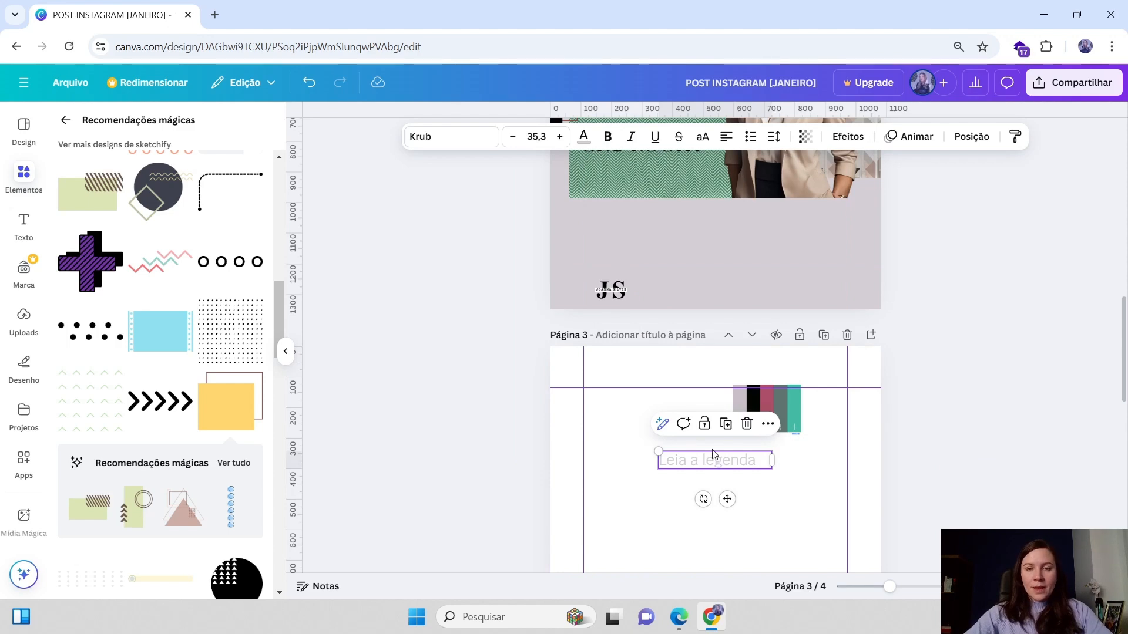
{"action": "scroll", "coordinate": [675, 294], "scroll_direction": "up", "scroll_amount": 4}
{"action": "left_click_drag", "start_coordinate": [714, 460], "coordinate": [787, 508]}
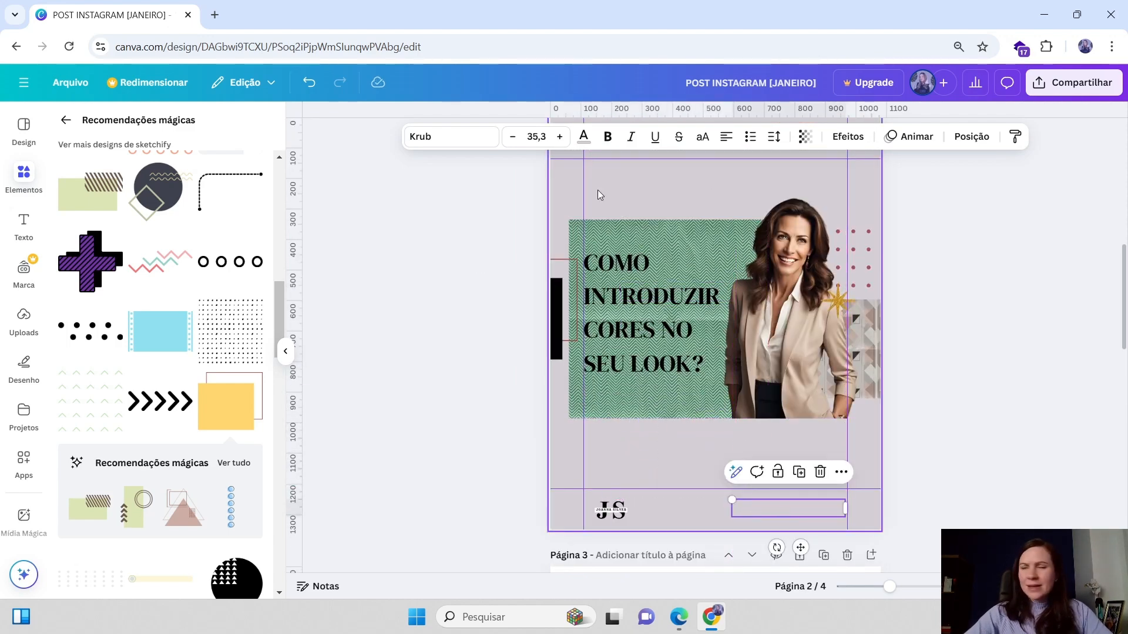
Try colouring the pasted caption berry pink from the document colours, and nudge it slightly right
{"action": "left_click", "coordinate": [583, 137]}
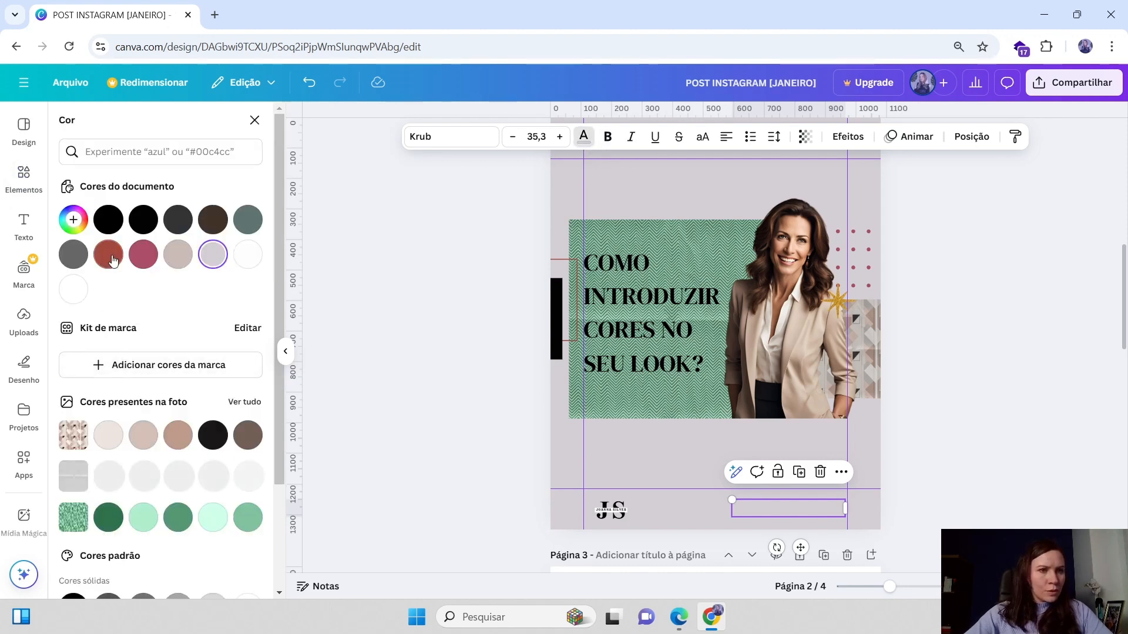
{"action": "left_click", "coordinate": [144, 255]}
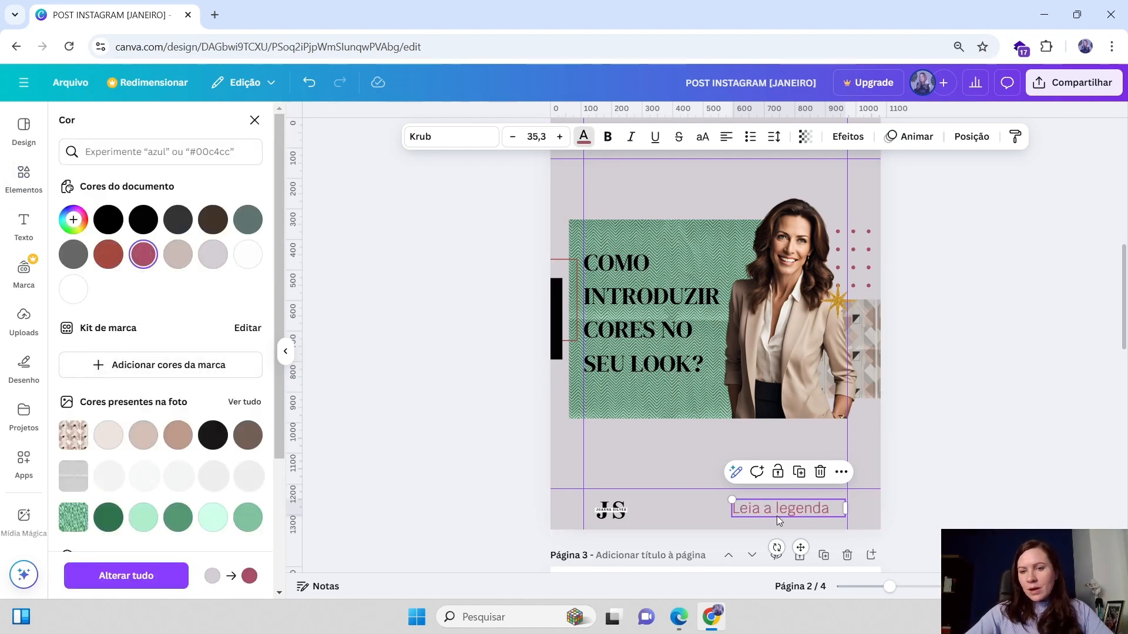
{"action": "left_click_drag", "start_coordinate": [776, 516], "coordinate": [794, 522]}
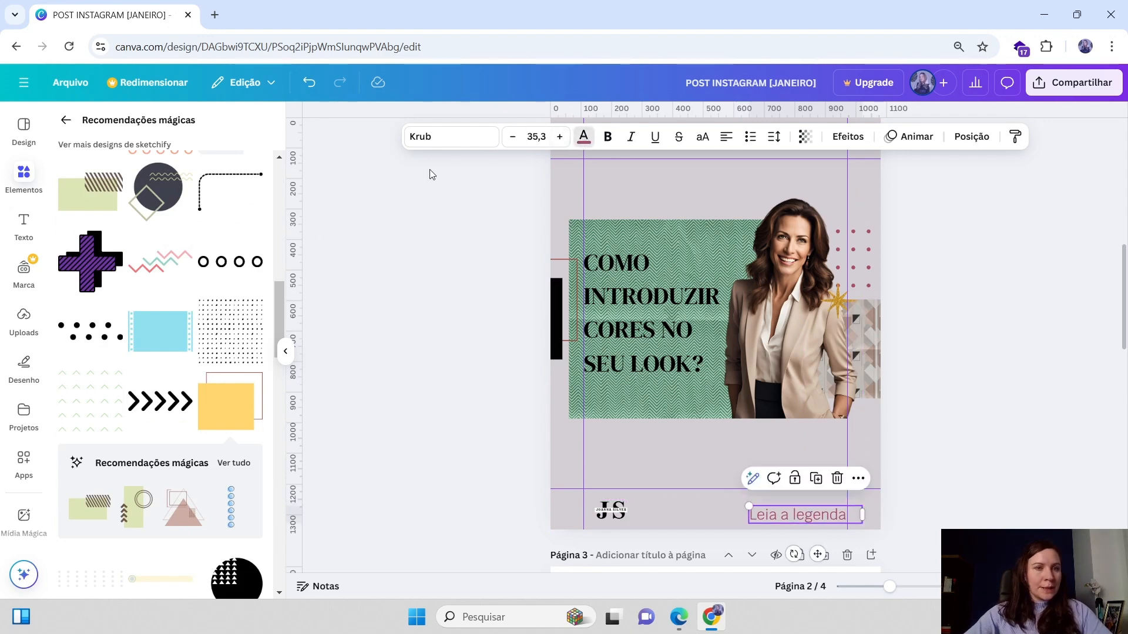
Replace the page 2 caption text with 'Passo a passo na legenda'
{"action": "scroll", "coordinate": [872, 345], "scroll_direction": "up", "scroll_amount": 1}
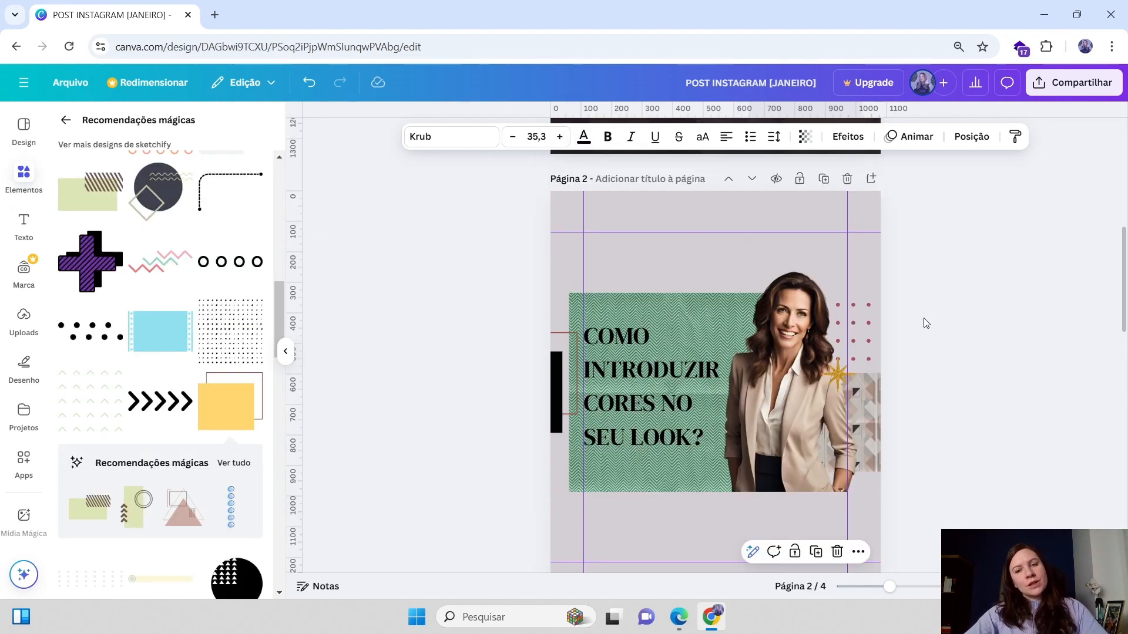
{"action": "scroll", "coordinate": [926, 323], "scroll_direction": "down", "scroll_amount": 2}
{"action": "left_click", "coordinate": [799, 438]}
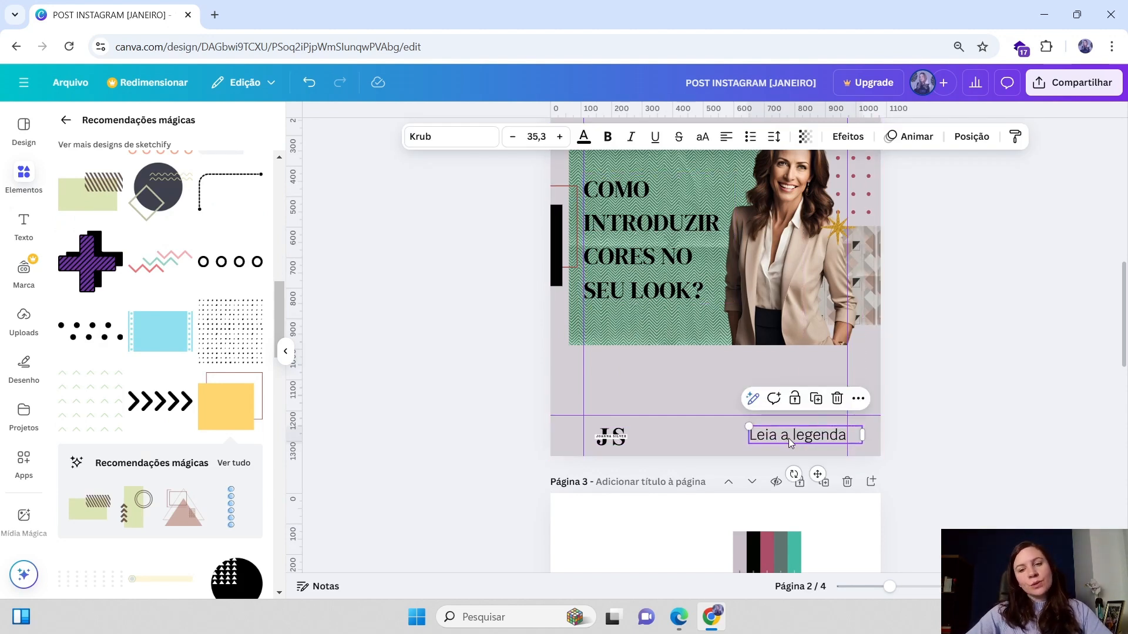
{"action": "left_click", "coordinate": [788, 438]}
{"action": "key", "text": "Escape"}
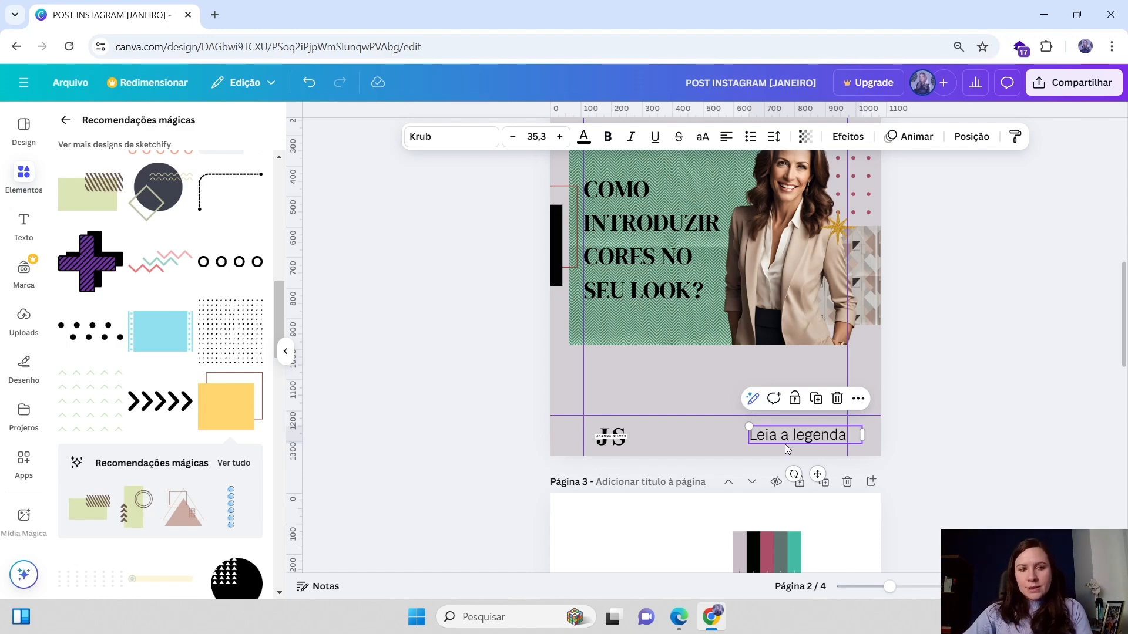
{"action": "scroll", "coordinate": [786, 447], "scroll_direction": "up", "scroll_amount": 1}
{"action": "double_click", "coordinate": [814, 509]}
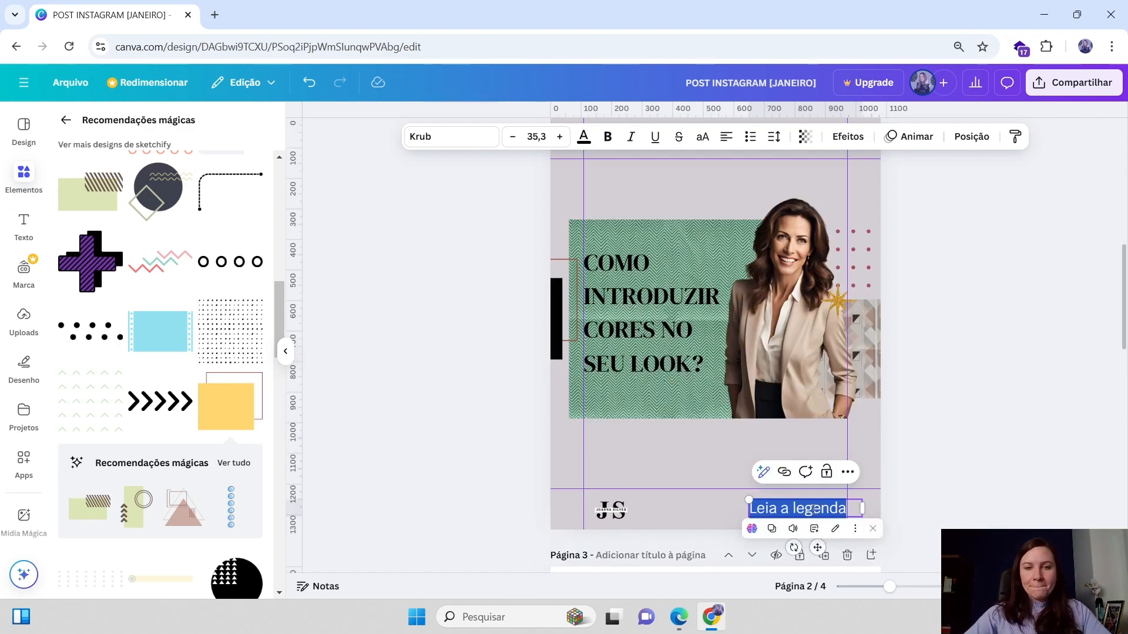
{"action": "type", "text": "Passo a pas"}
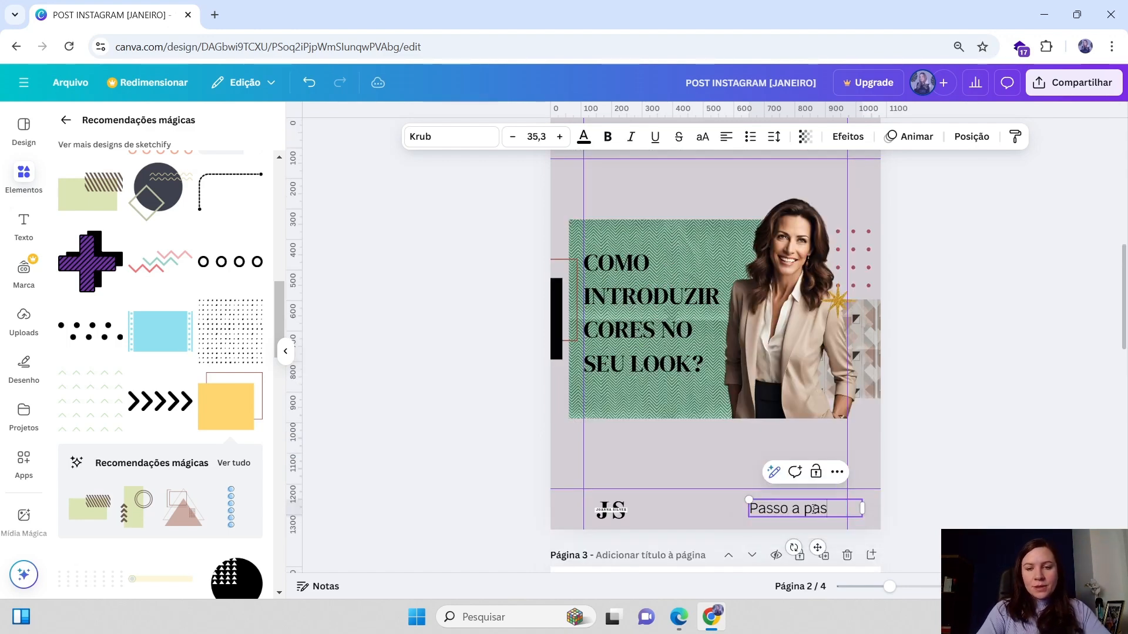
{"action": "type", "text": "so na legenda"}
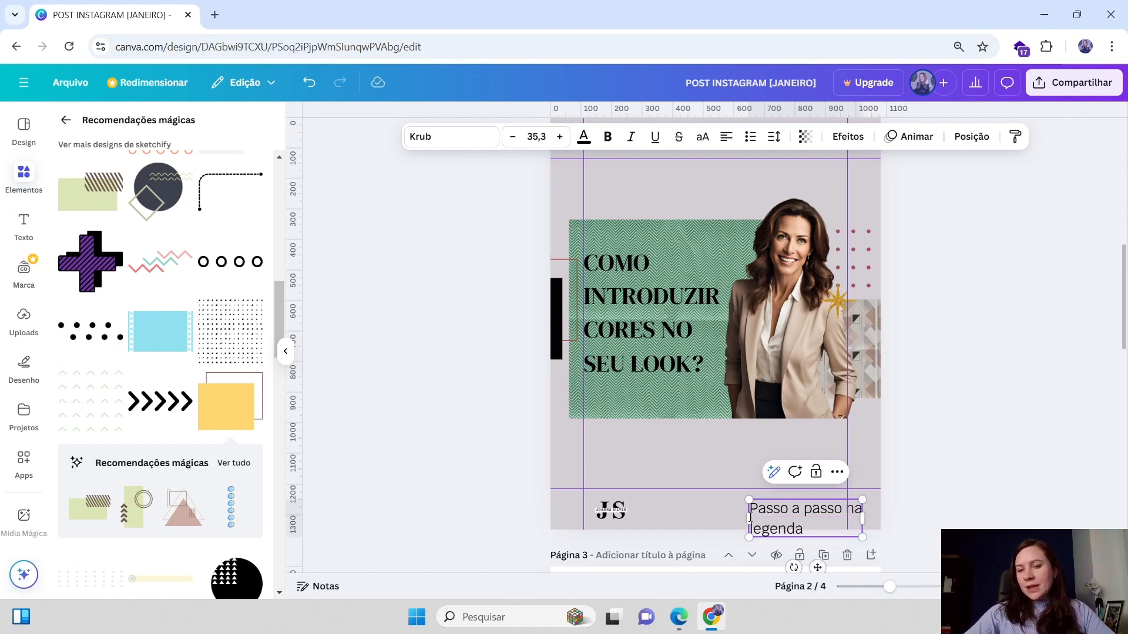
Resize the caption box so the text shrinks to 26.1 and fits on one line at the page's bottom right
{"action": "left_click_drag", "start_coordinate": [749, 518], "coordinate": [733, 503]}
{"action": "key", "text": "Escape"}
{"action": "left_click", "coordinate": [782, 515]}
{"action": "left_click_drag", "start_coordinate": [829, 516], "coordinate": [819, 514]}
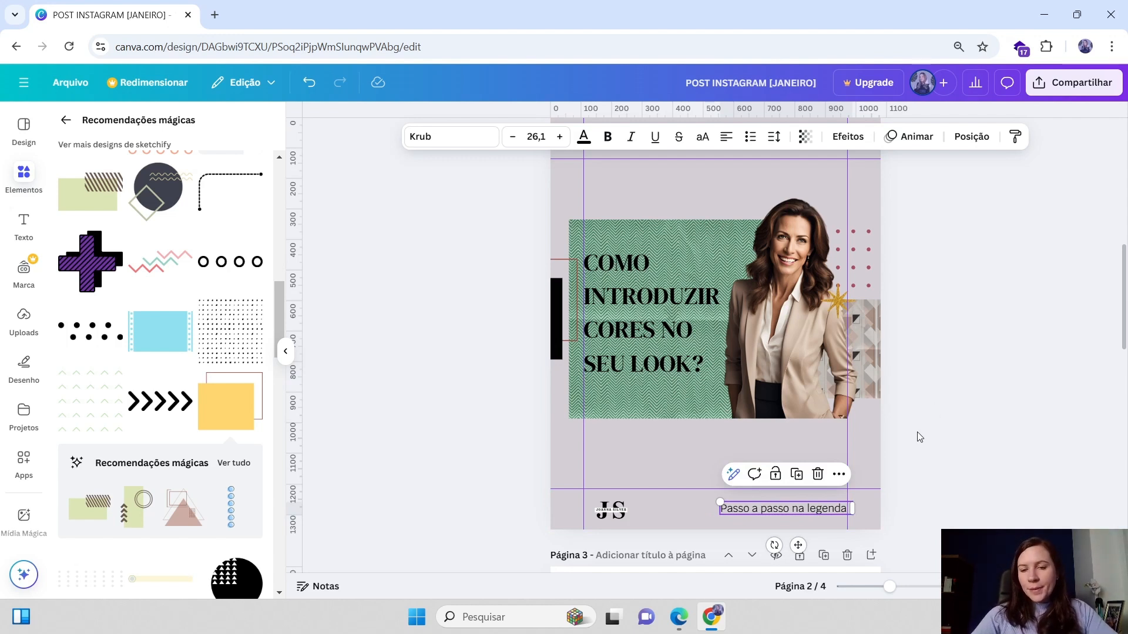
{"action": "left_click", "coordinate": [964, 413]}
{"action": "left_click", "coordinate": [734, 510]}
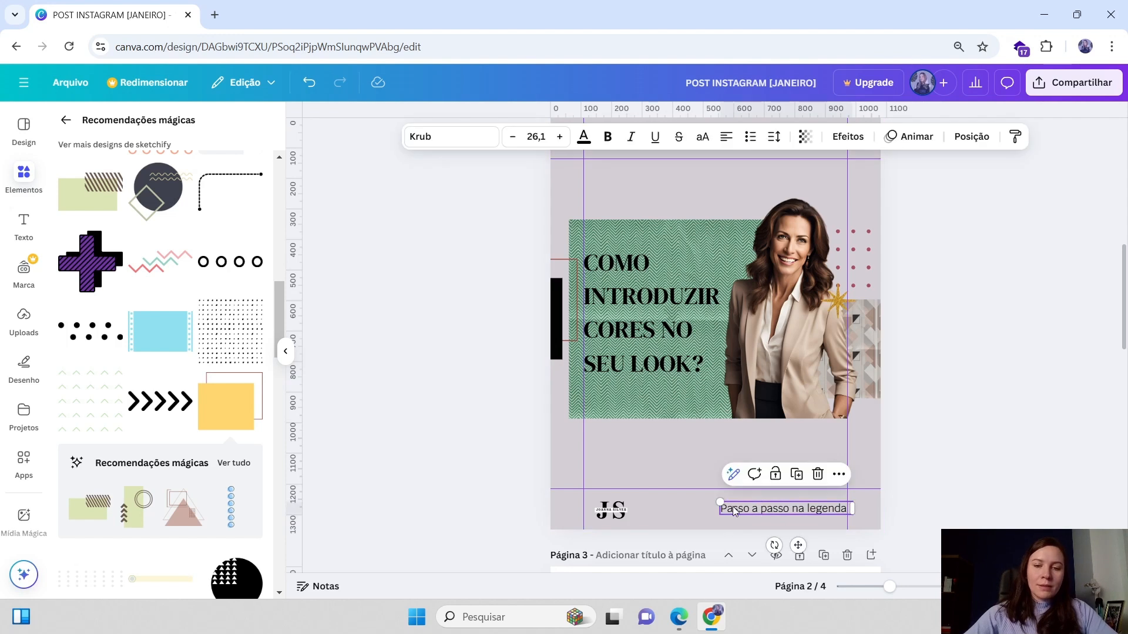
{"action": "left_click_drag", "start_coordinate": [720, 502], "coordinate": [720, 503]}
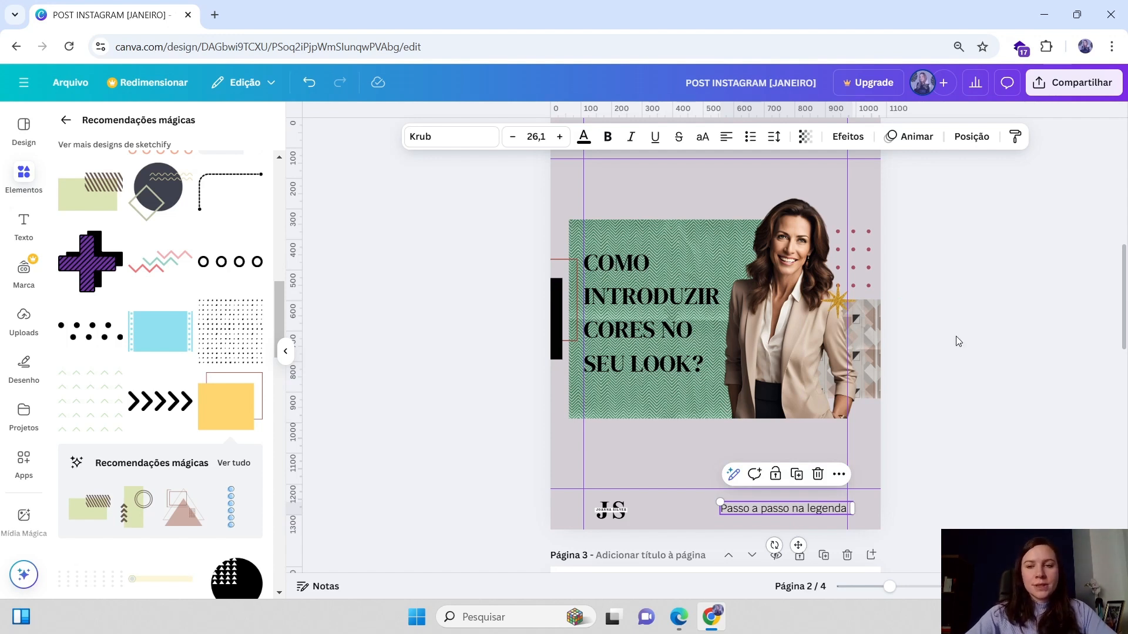
{"action": "left_click", "coordinate": [945, 352]}
{"action": "left_click", "coordinate": [769, 516]}
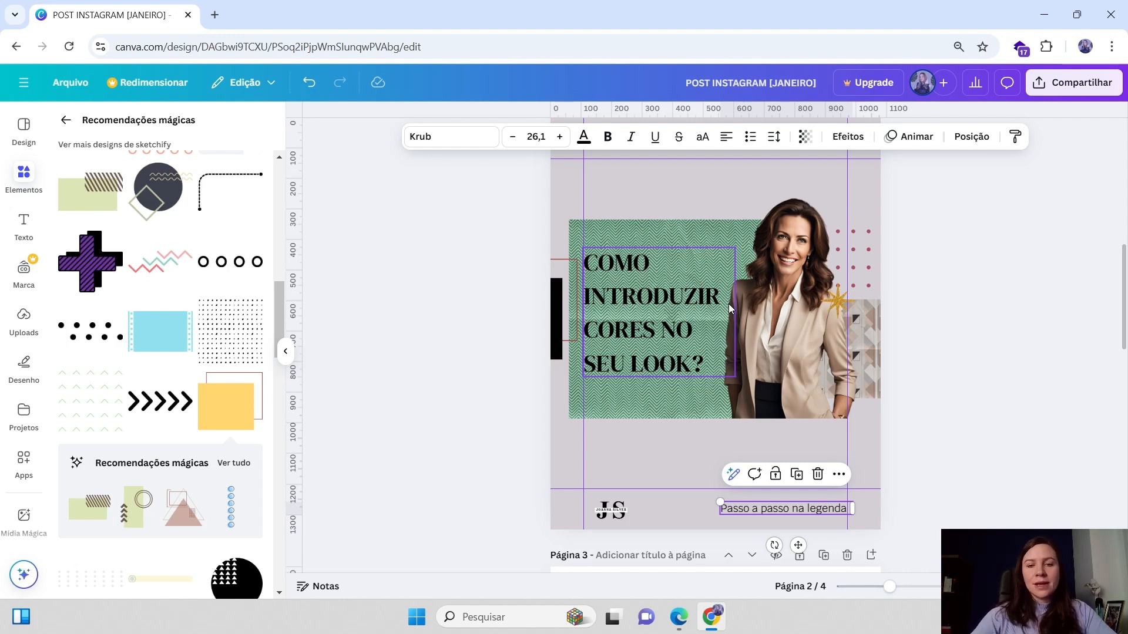
{"action": "left_click", "coordinate": [686, 362]}
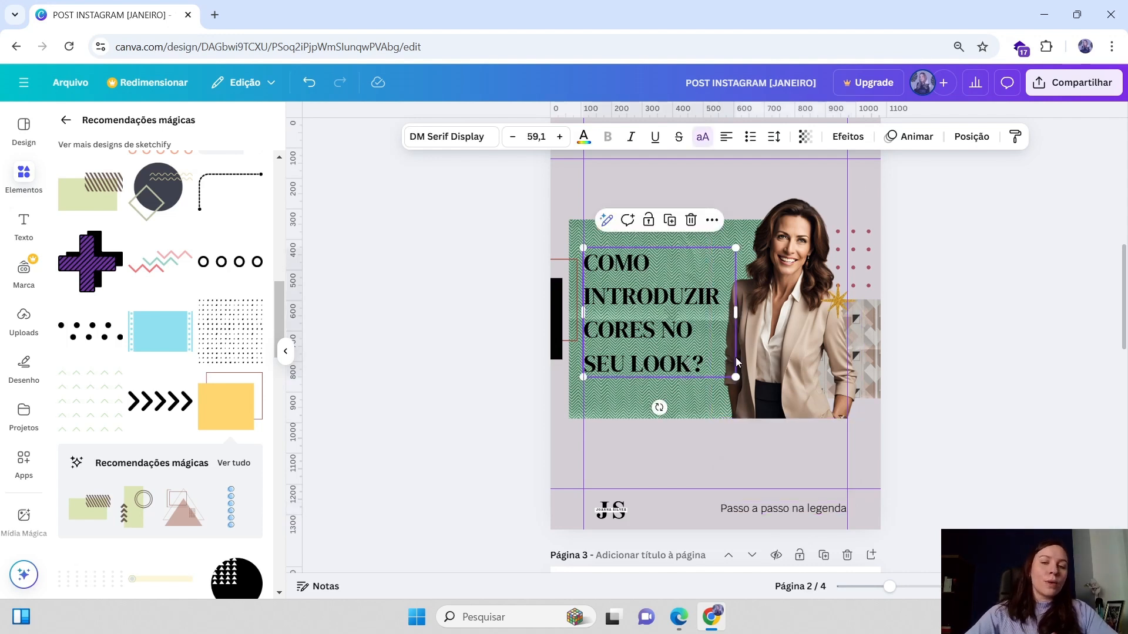
{"action": "left_click", "coordinate": [871, 334]}
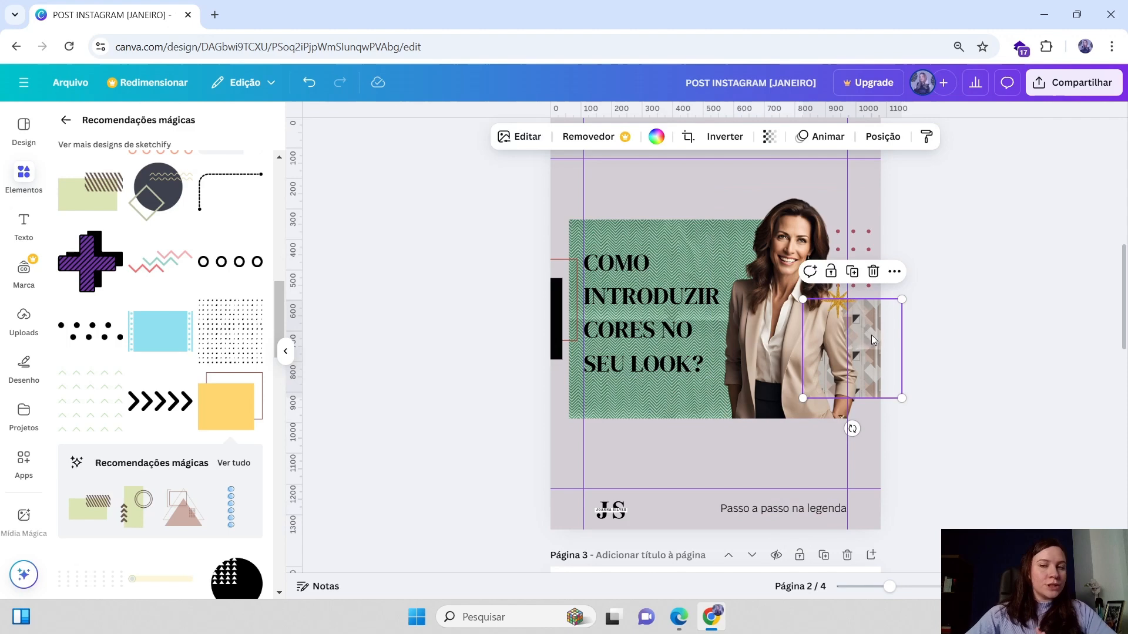
{"action": "left_click", "coordinate": [979, 323]}
{"action": "left_click", "coordinate": [701, 313]}
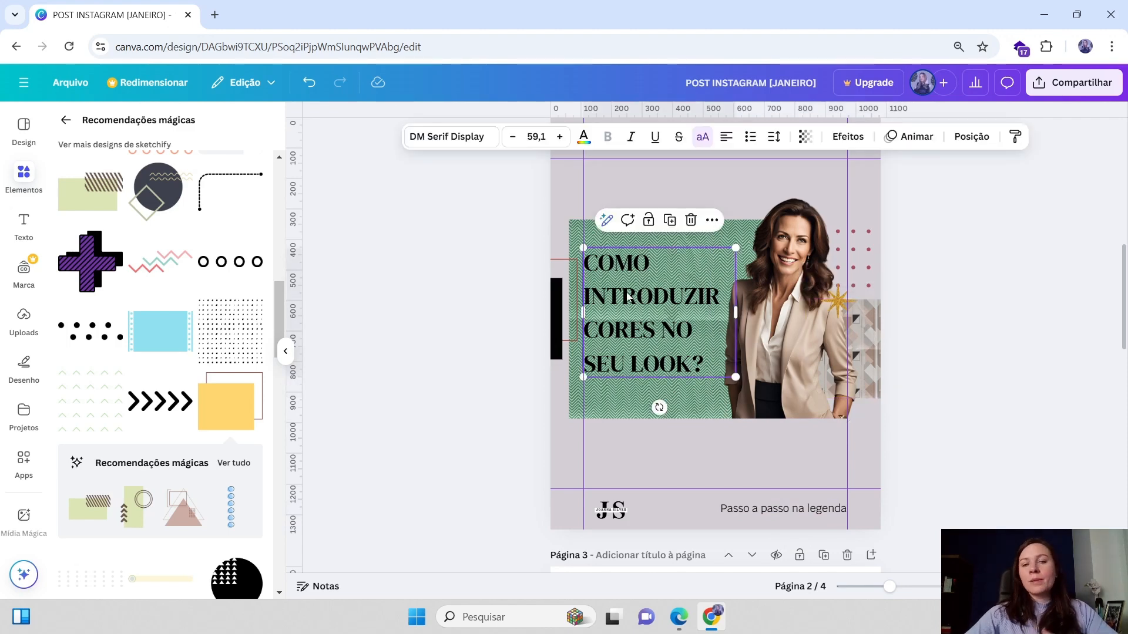
{"action": "left_click", "coordinate": [1012, 350]}
{"action": "scroll", "coordinate": [983, 348], "scroll_direction": "down", "scroll_amount": 2}
{"action": "scroll", "coordinate": [983, 348], "scroll_direction": "up", "scroll_amount": 2}
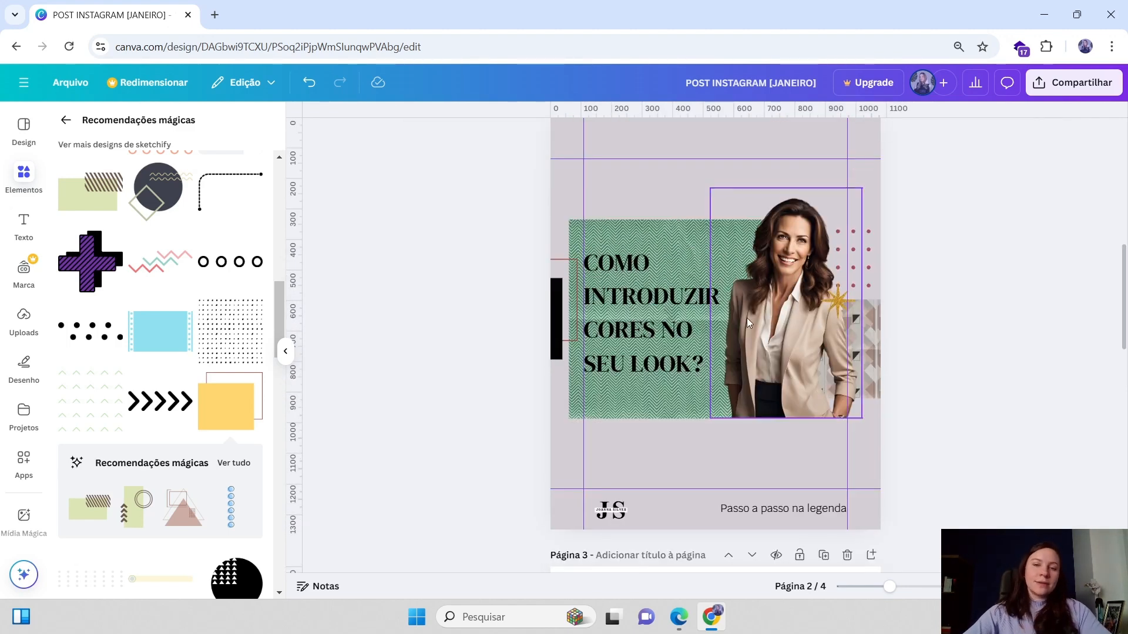
{"action": "scroll", "coordinate": [773, 429], "scroll_direction": "down", "scroll_amount": 3}
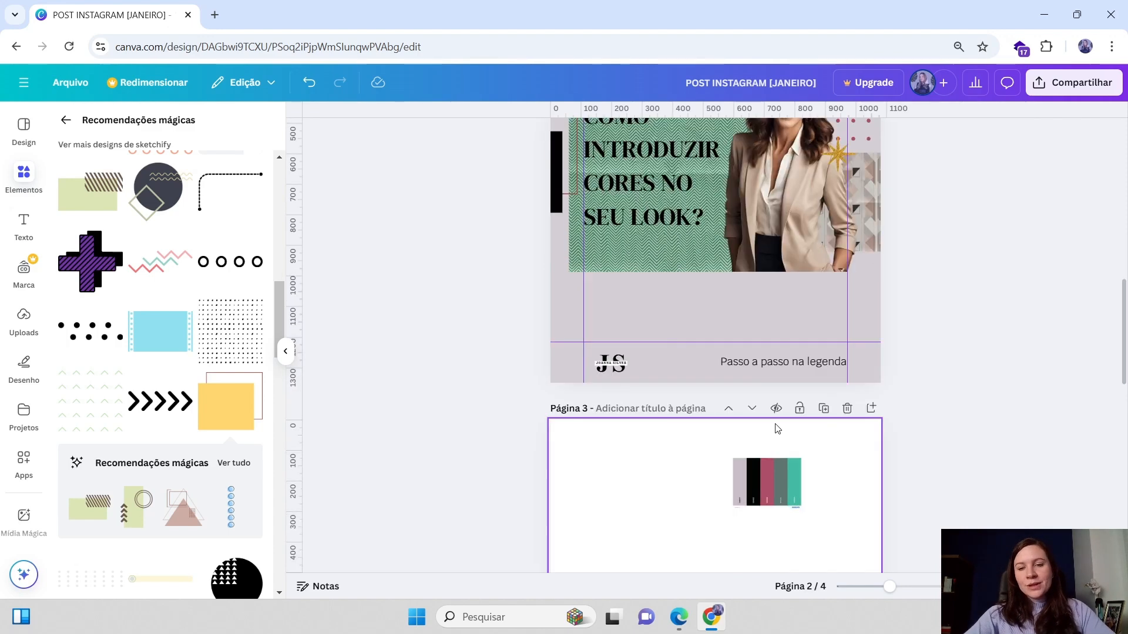
{"action": "left_click", "coordinate": [751, 363]}
{"action": "left_click_drag", "start_coordinate": [751, 364], "coordinate": [750, 364]}
{"action": "left_click", "coordinate": [1004, 334]}
{"action": "left_click", "coordinate": [821, 363]}
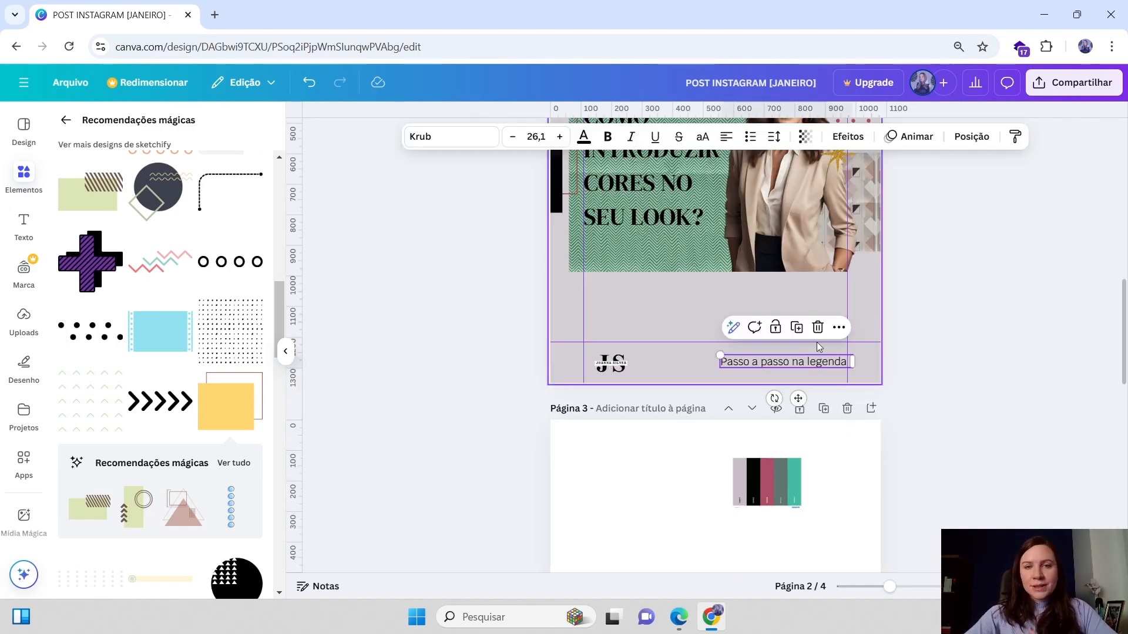
{"action": "left_click", "coordinate": [964, 385]}
Scroll between the cover and page 2 to review the design
{"action": "scroll", "coordinate": [965, 385], "scroll_direction": "up", "scroll_amount": 1}
{"action": "scroll", "coordinate": [965, 384], "scroll_direction": "up", "scroll_amount": 2}
{"action": "scroll", "coordinate": [878, 465], "scroll_direction": "up", "scroll_amount": 2}
{"action": "scroll", "coordinate": [878, 464], "scroll_direction": "down", "scroll_amount": 7}
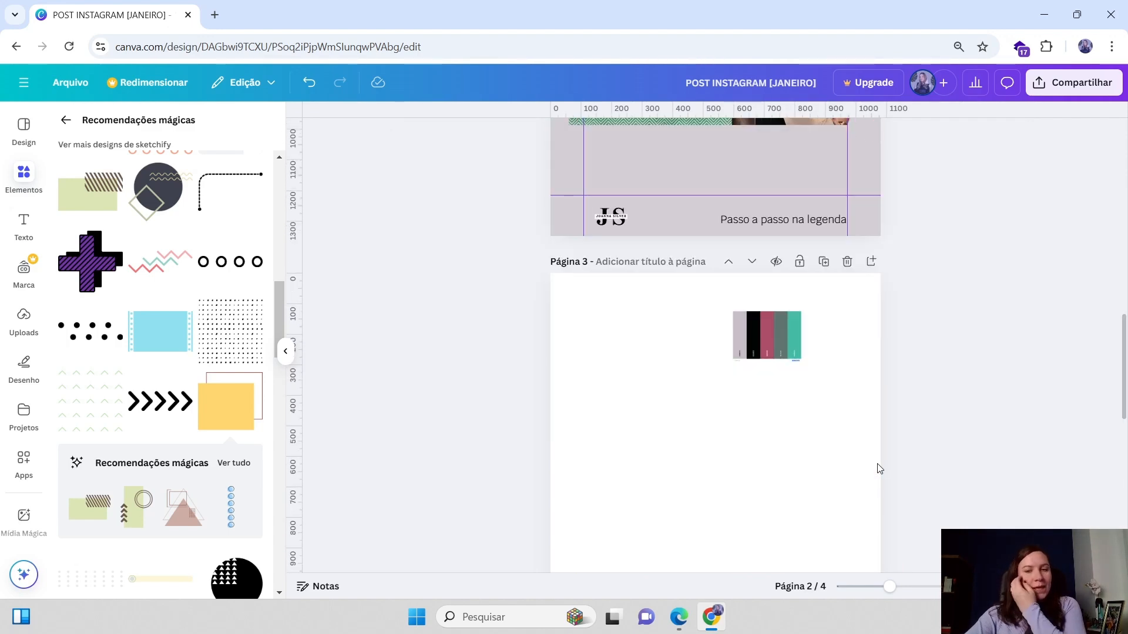
{"action": "scroll", "coordinate": [876, 452], "scroll_direction": "up", "scroll_amount": 2}
{"action": "scroll", "coordinate": [877, 454], "scroll_direction": "up", "scroll_amount": 8}
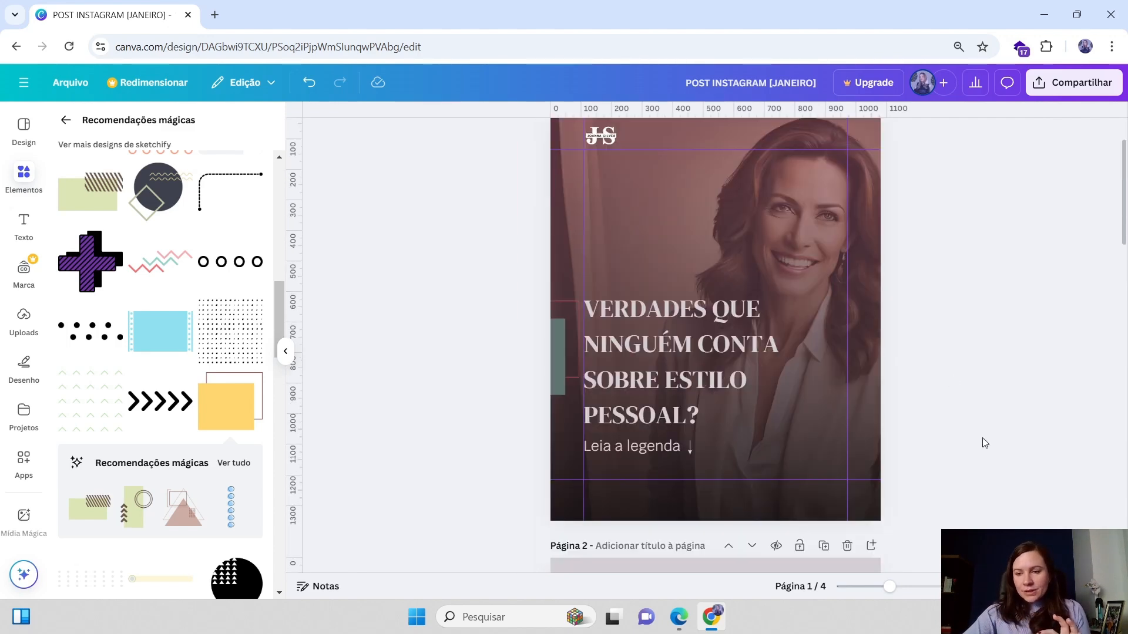
{"action": "scroll", "coordinate": [854, 297], "scroll_direction": "down", "scroll_amount": 2}
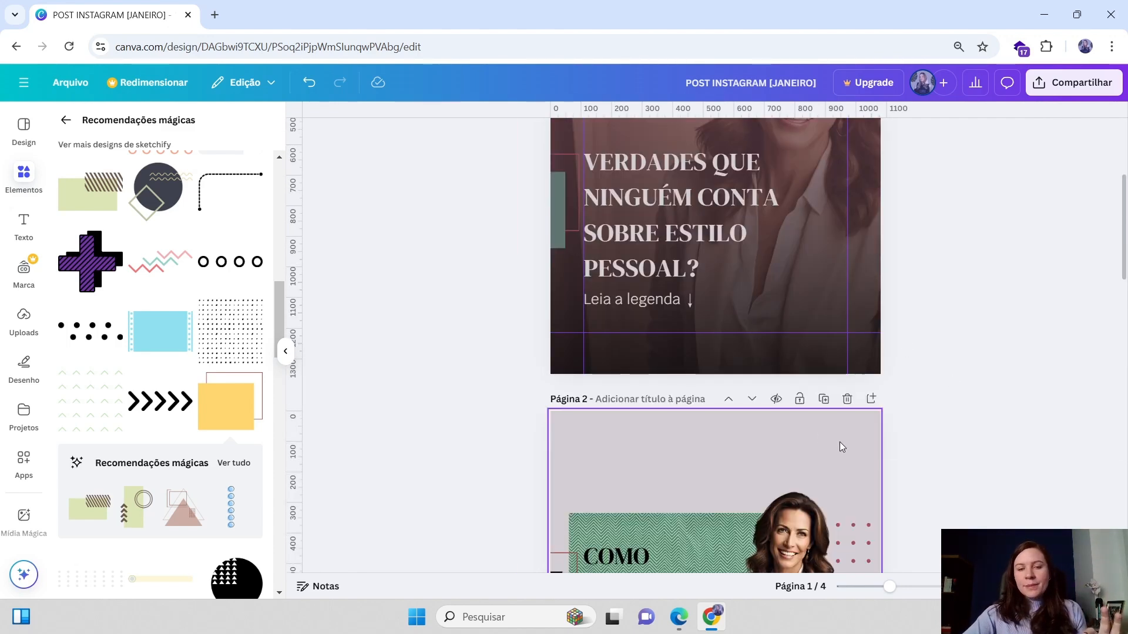
{"action": "scroll", "coordinate": [844, 460], "scroll_direction": "down", "scroll_amount": 2}
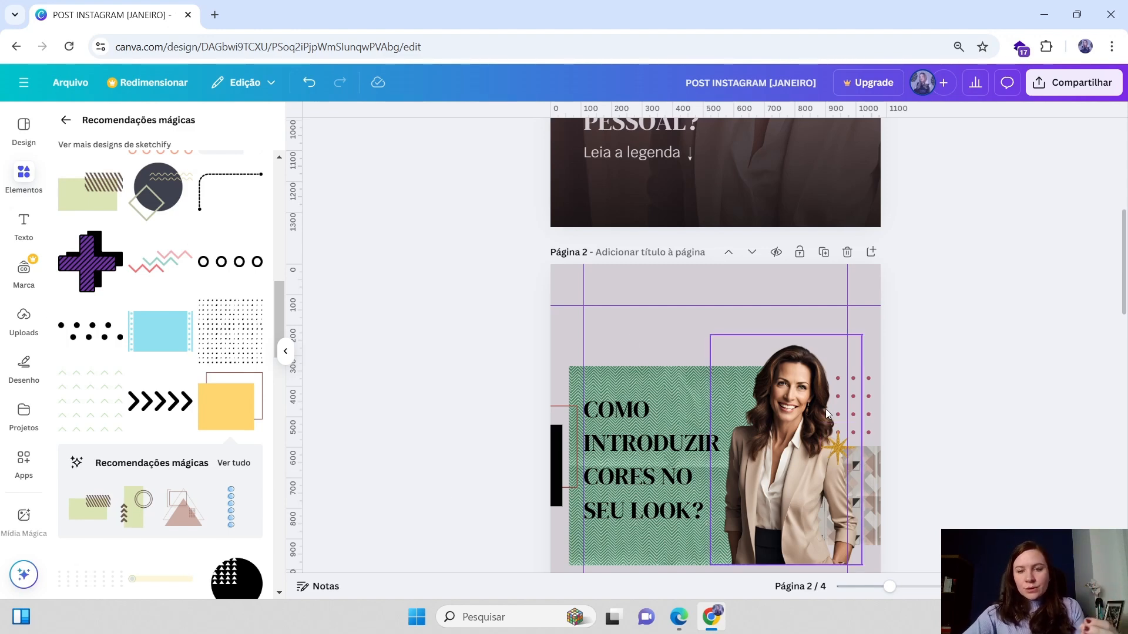
{"action": "scroll", "coordinate": [826, 408], "scroll_direction": "down", "scroll_amount": 3}
{"action": "scroll", "coordinate": [953, 411], "scroll_direction": "up", "scroll_amount": 4}
{"action": "scroll", "coordinate": [898, 414], "scroll_direction": "up", "scroll_amount": 4}
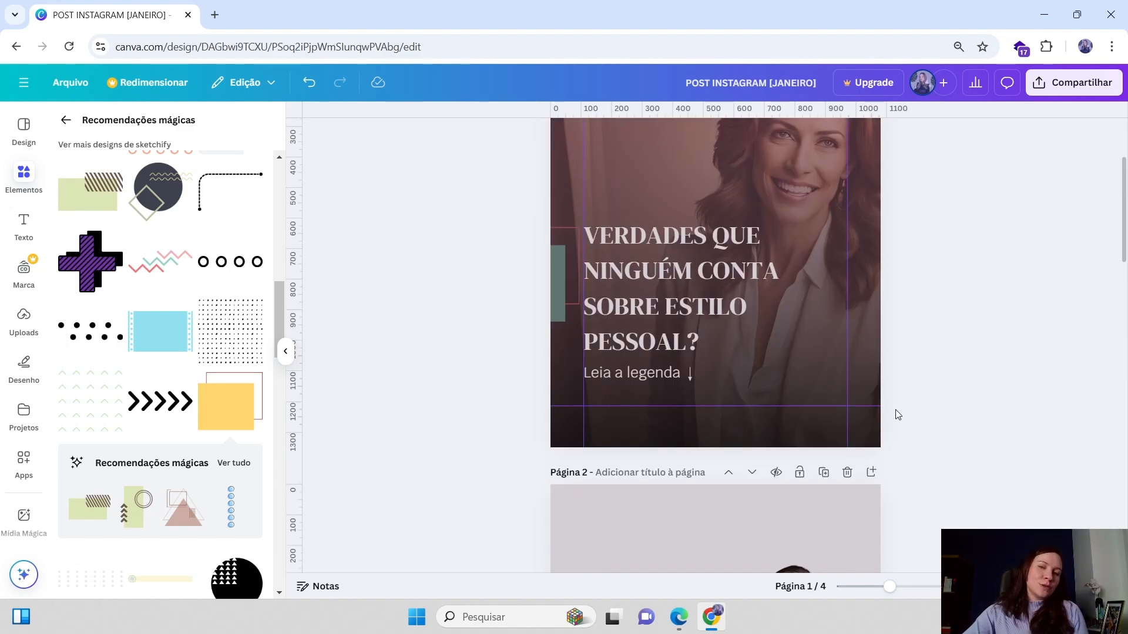
{"action": "scroll", "coordinate": [897, 413], "scroll_direction": "up", "scroll_amount": 2}
{"action": "scroll", "coordinate": [900, 405], "scroll_direction": "down", "scroll_amount": 7}
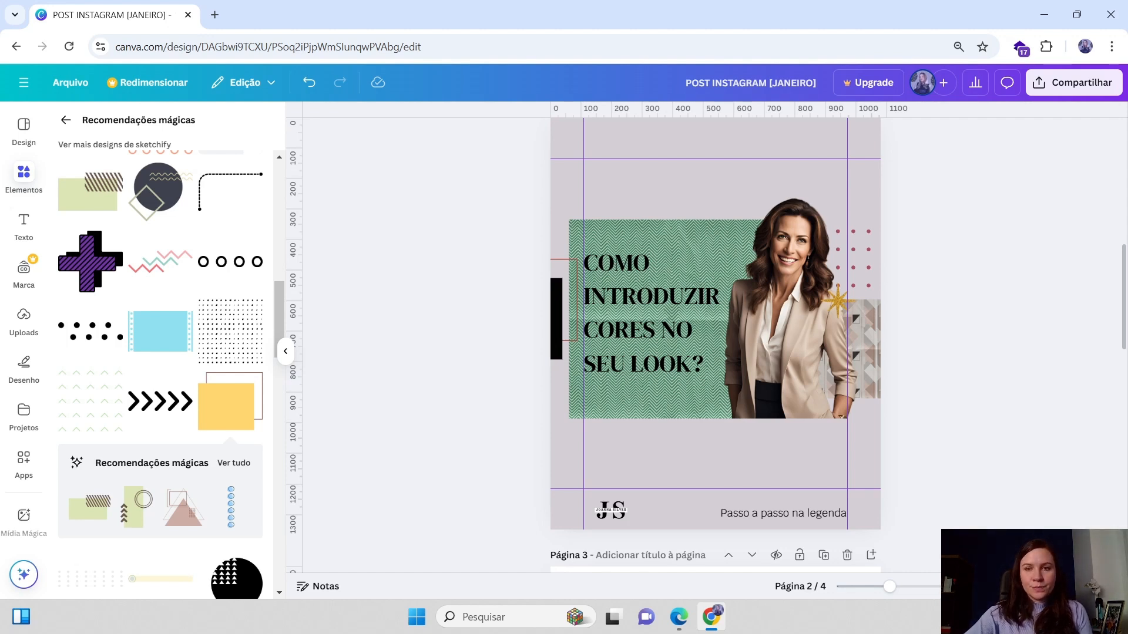
Open the page grid overview of all pages and return to the editor
{"action": "left_click", "coordinate": [1040, 586]}
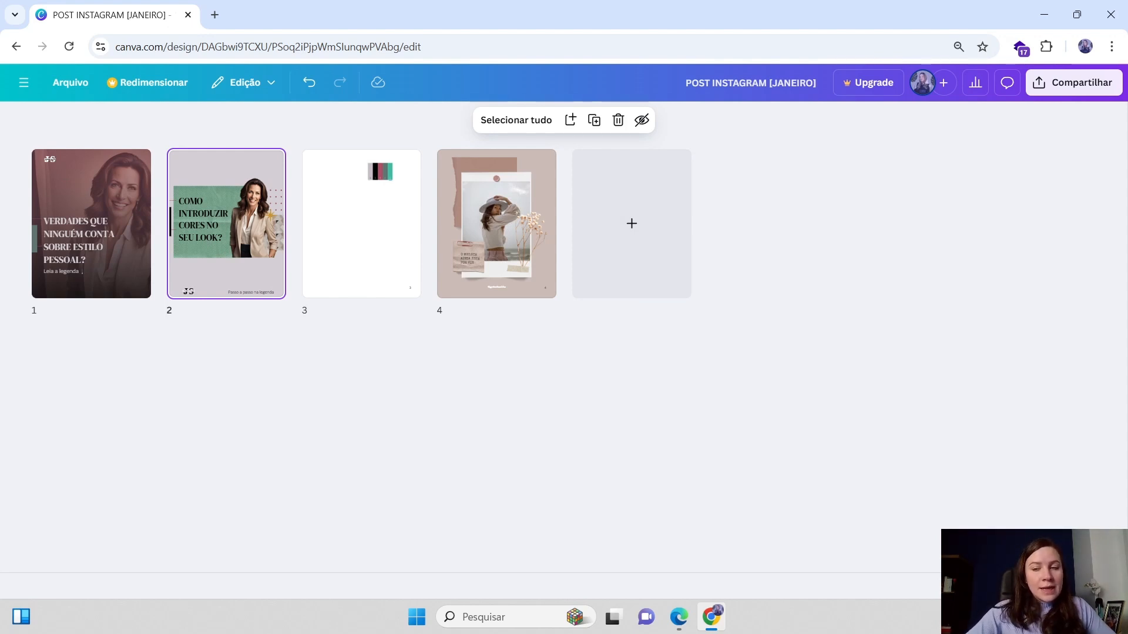
{"action": "left_click", "coordinate": [1038, 587]}
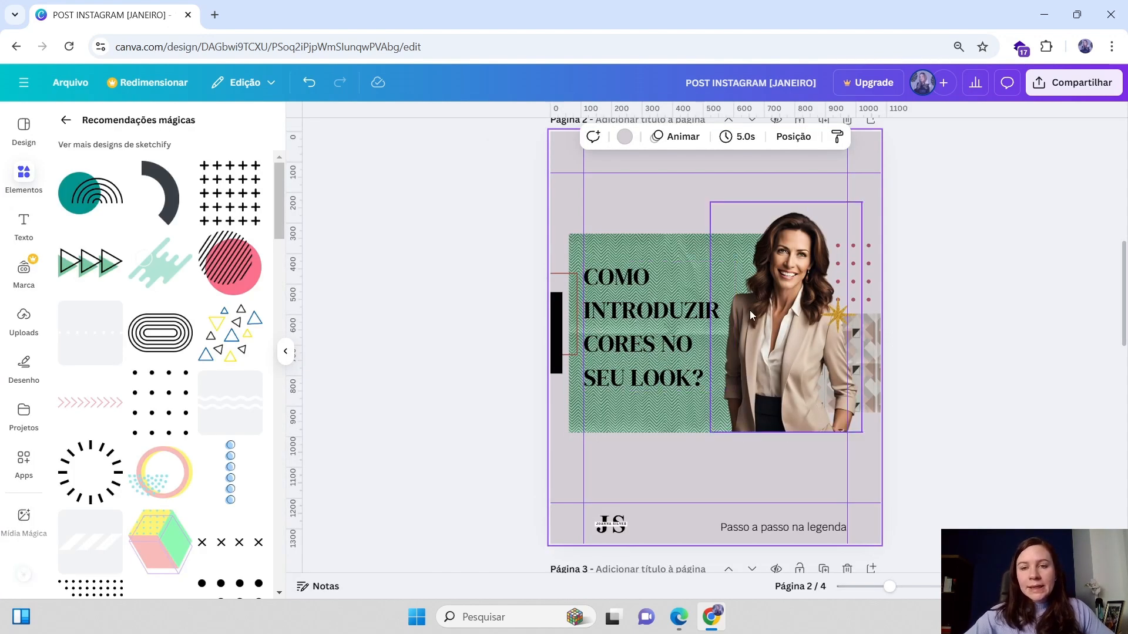
Browse the Apps panel and open the Mockups app to explore its available mockup templates
{"action": "scroll", "coordinate": [750, 310], "scroll_direction": "down", "scroll_amount": 5}
{"action": "left_click_drag", "start_coordinate": [774, 282], "coordinate": [756, 315]}
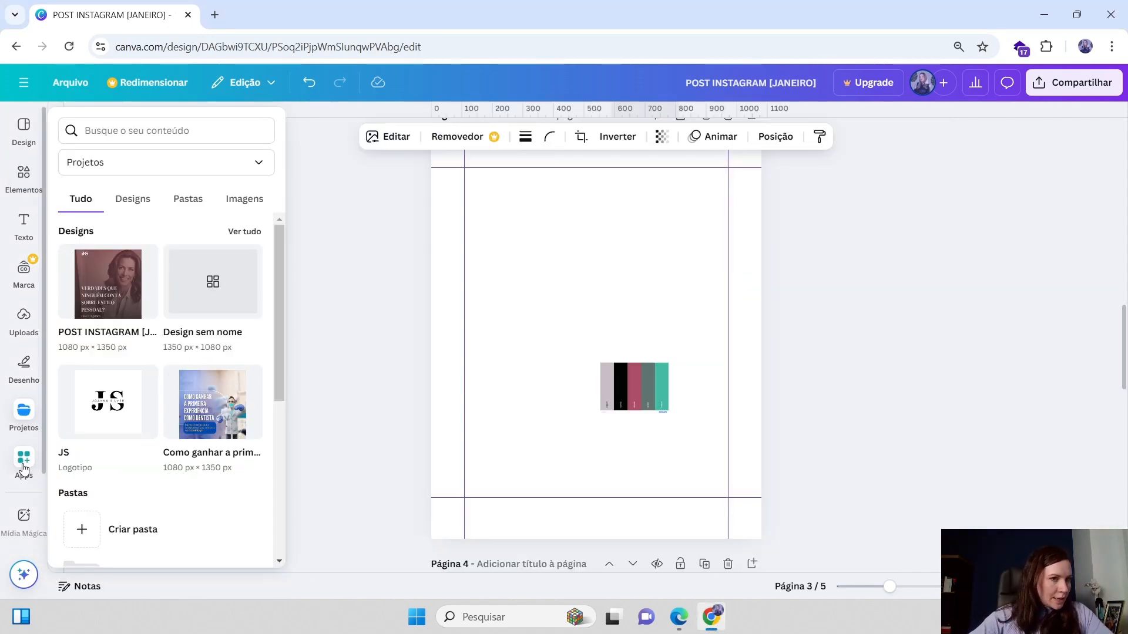
{"action": "left_click", "coordinate": [24, 464]}
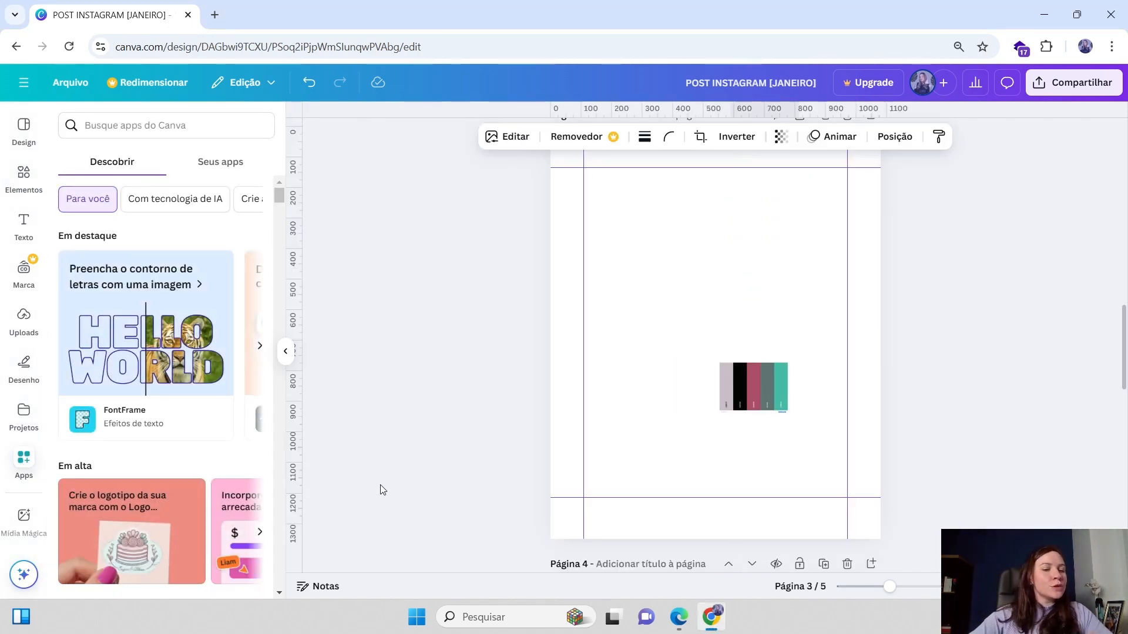
{"action": "scroll", "coordinate": [234, 470], "scroll_direction": "down", "scroll_amount": 5}
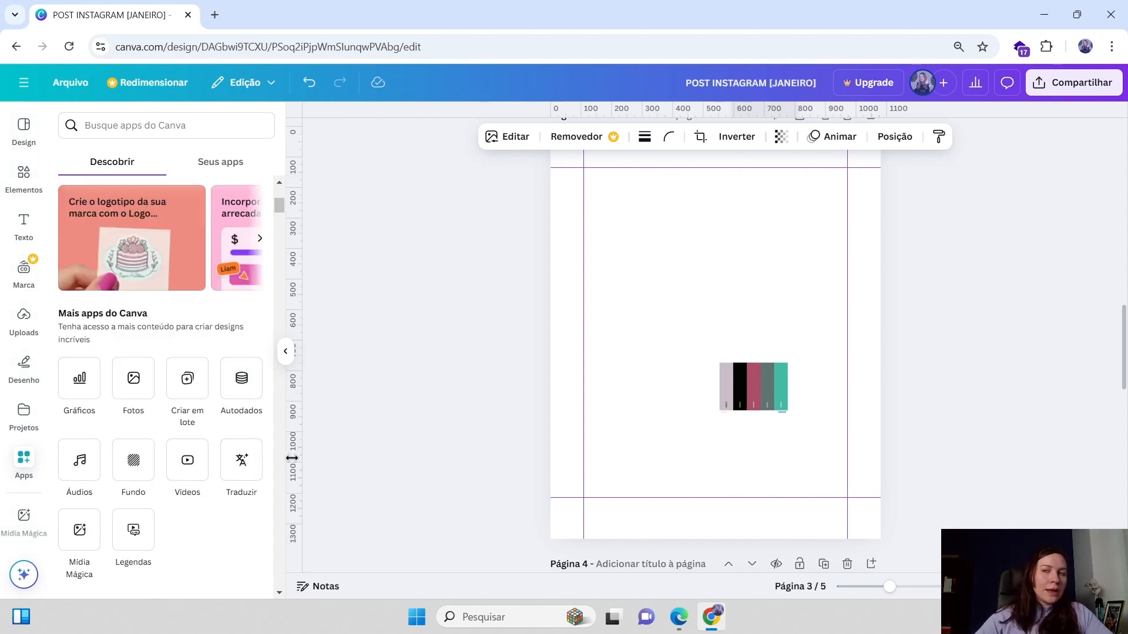
{"action": "scroll", "coordinate": [18, 447], "scroll_direction": "down", "scroll_amount": 2}
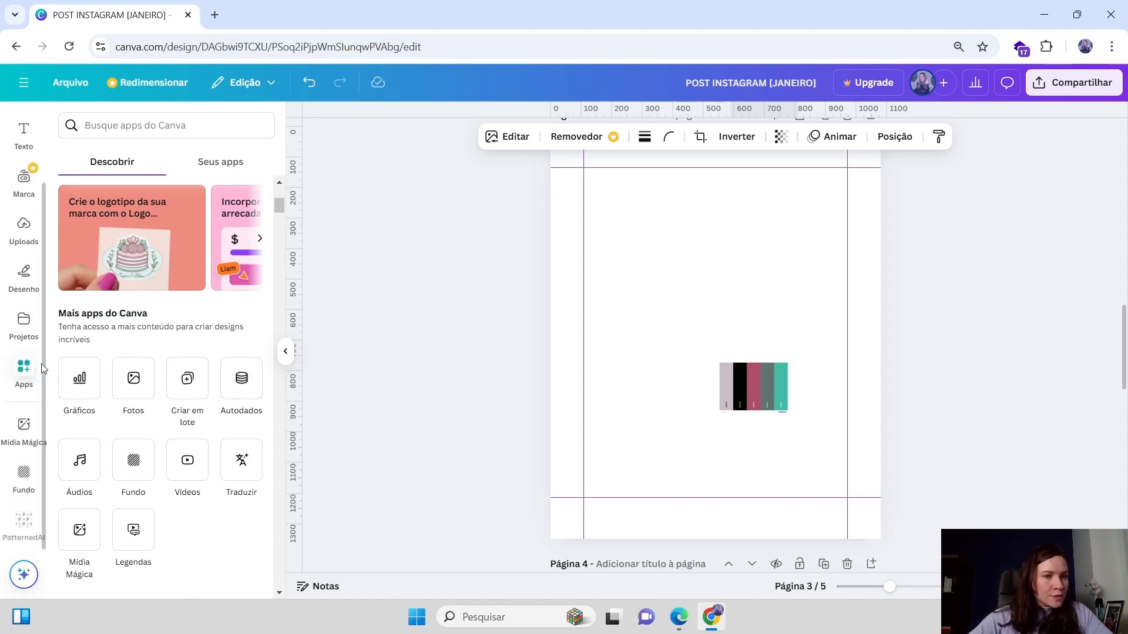
{"action": "scroll", "coordinate": [125, 430], "scroll_direction": "down", "scroll_amount": 3}
{"action": "scroll", "coordinate": [125, 430], "scroll_direction": "down", "scroll_amount": 1}
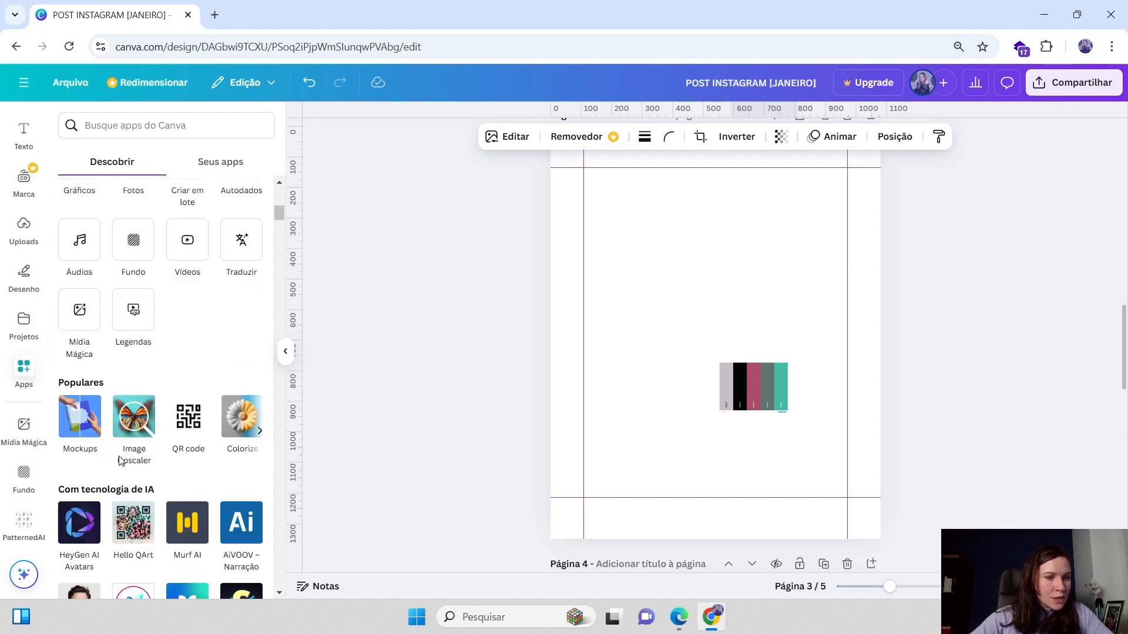
{"action": "left_click", "coordinate": [75, 430]}
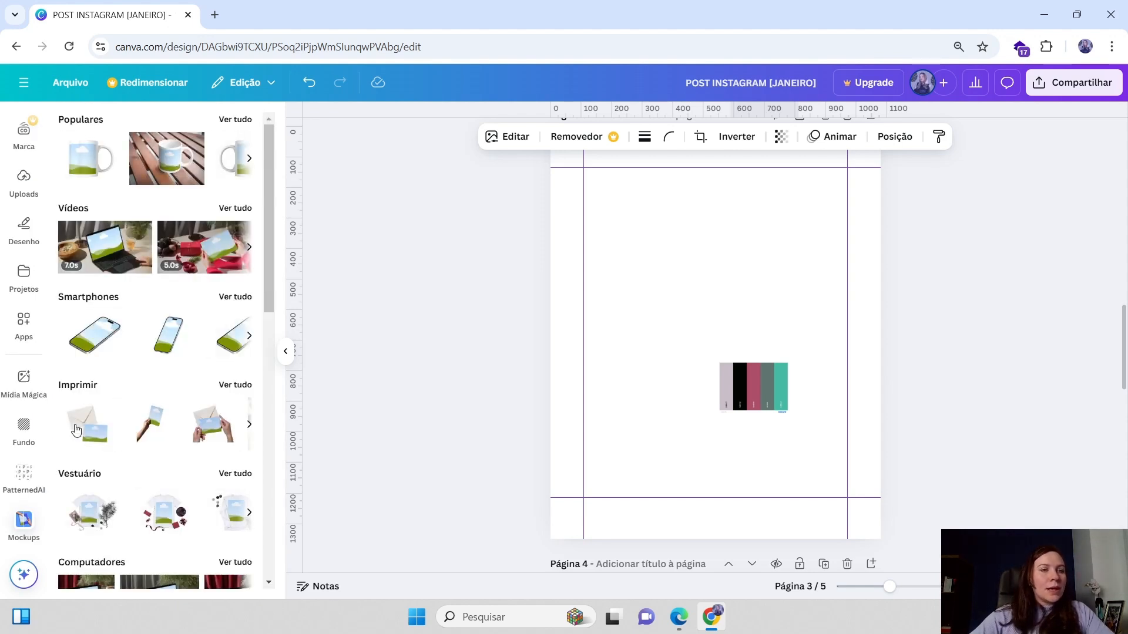
{"action": "scroll", "coordinate": [156, 373], "scroll_direction": "down", "scroll_amount": 1}
{"action": "scroll", "coordinate": [147, 373], "scroll_direction": "up", "scroll_amount": 1}
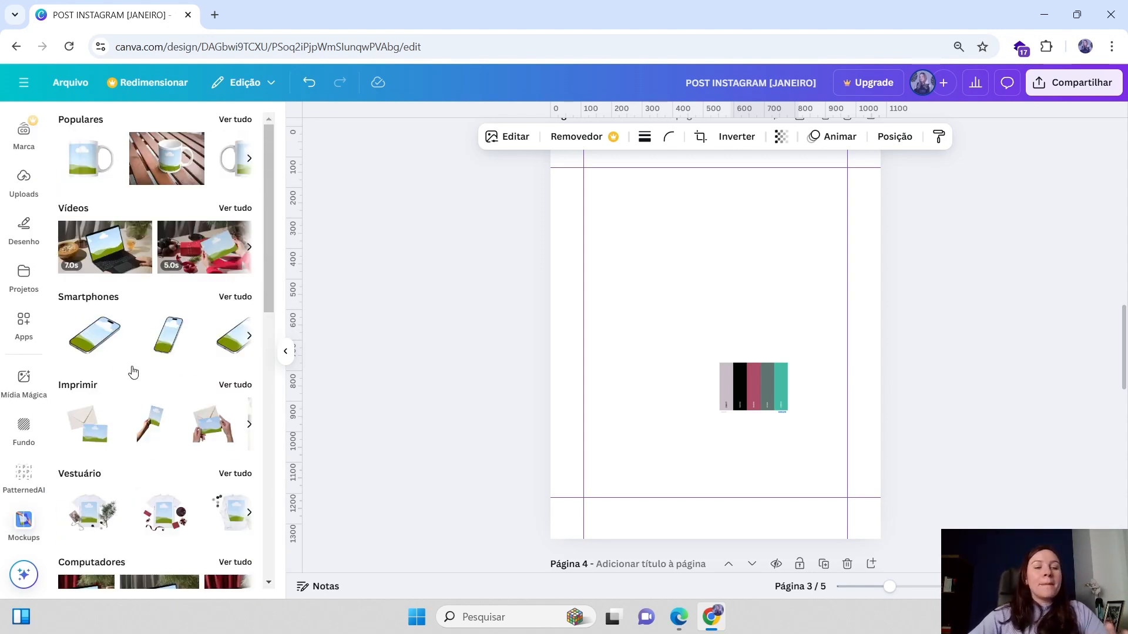
Move the colour palette strip to the bottom right corner of page 3 and deselect it
{"action": "left_click_drag", "start_coordinate": [753, 397], "coordinate": [810, 487]}
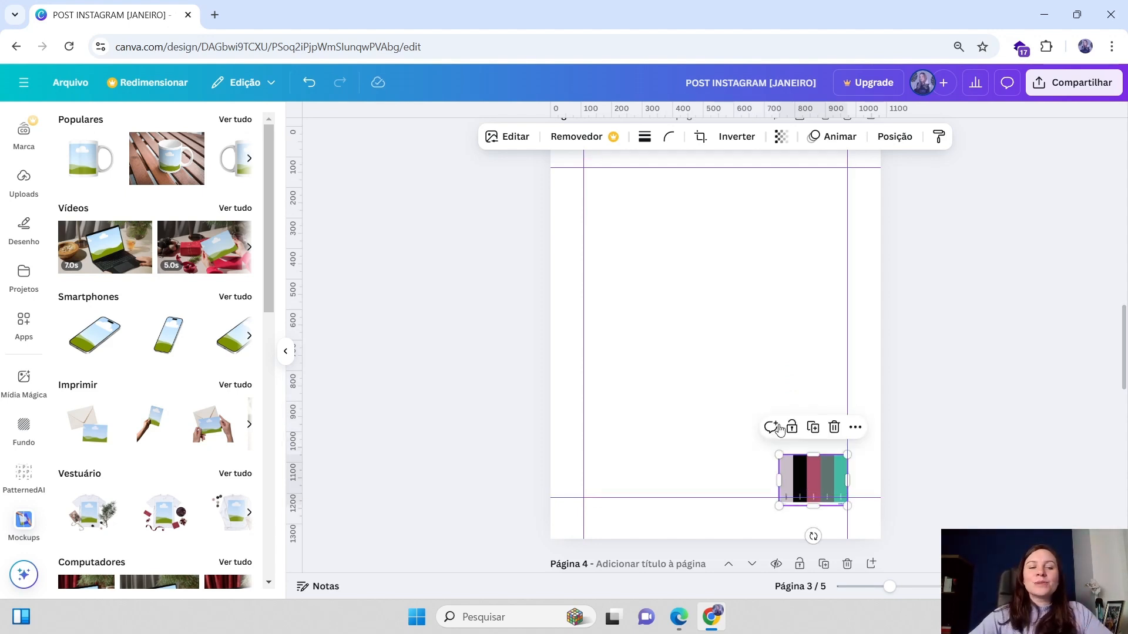
{"action": "scroll", "coordinate": [793, 370], "scroll_direction": "up", "scroll_amount": 2}
{"action": "scroll", "coordinate": [789, 374], "scroll_direction": "down", "scroll_amount": 1}
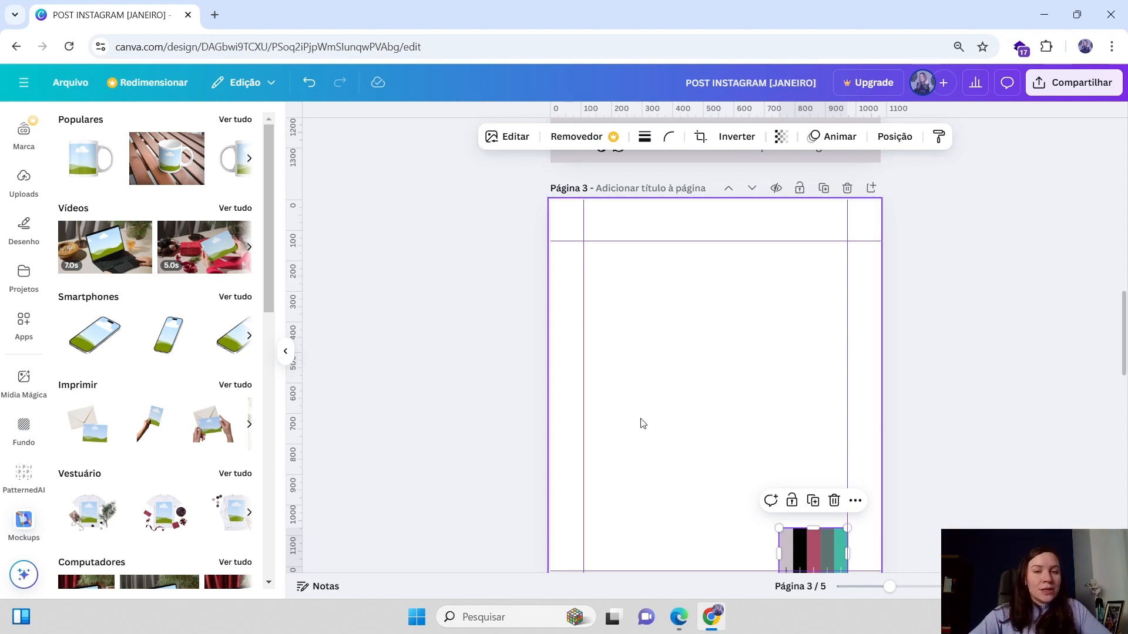
{"action": "left_click", "coordinate": [674, 426]}
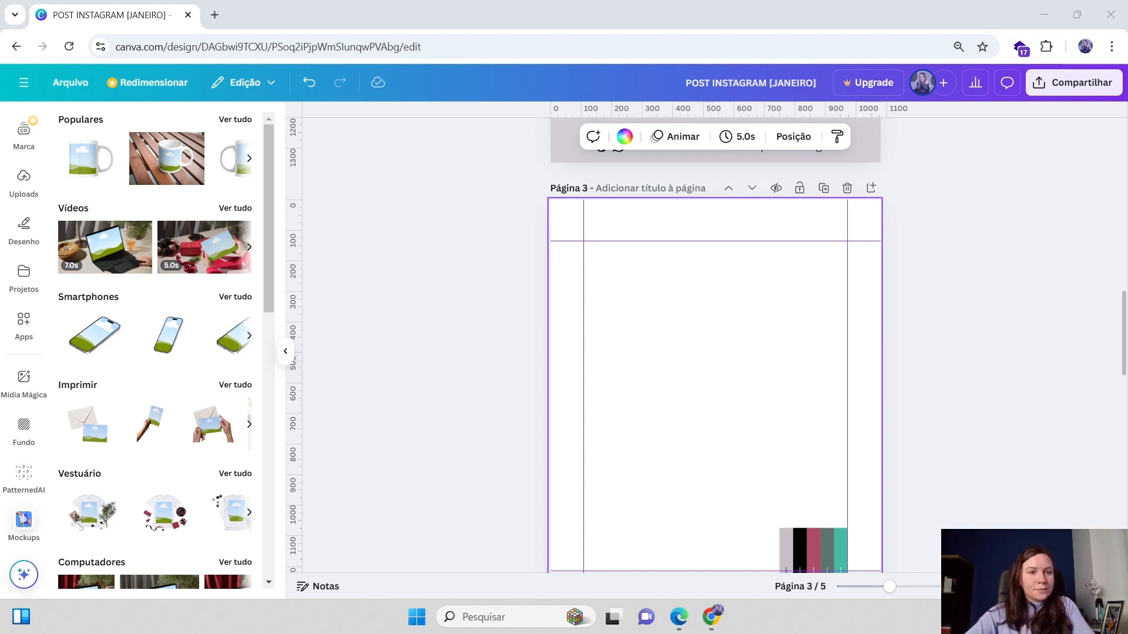
Duplicate the 'COMO INTRODUZIR CORES NO SEU LOOK?' title on page 2 and move the copy onto page 3
{"action": "scroll", "coordinate": [846, 334], "scroll_direction": "up", "scroll_amount": 5}
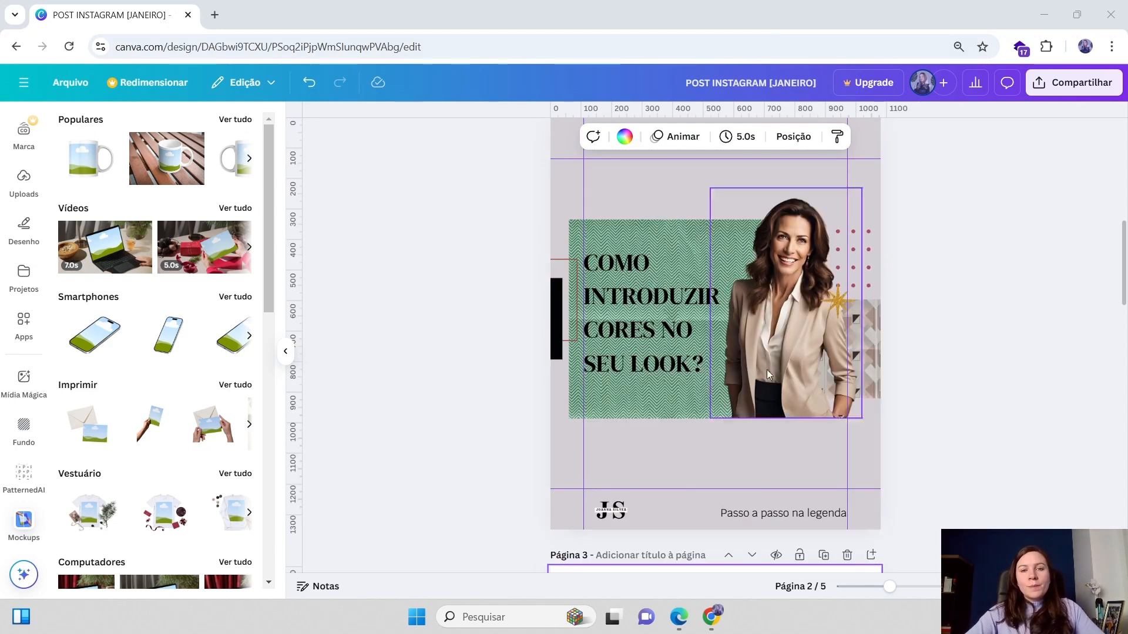
{"action": "left_click", "coordinate": [647, 348]}
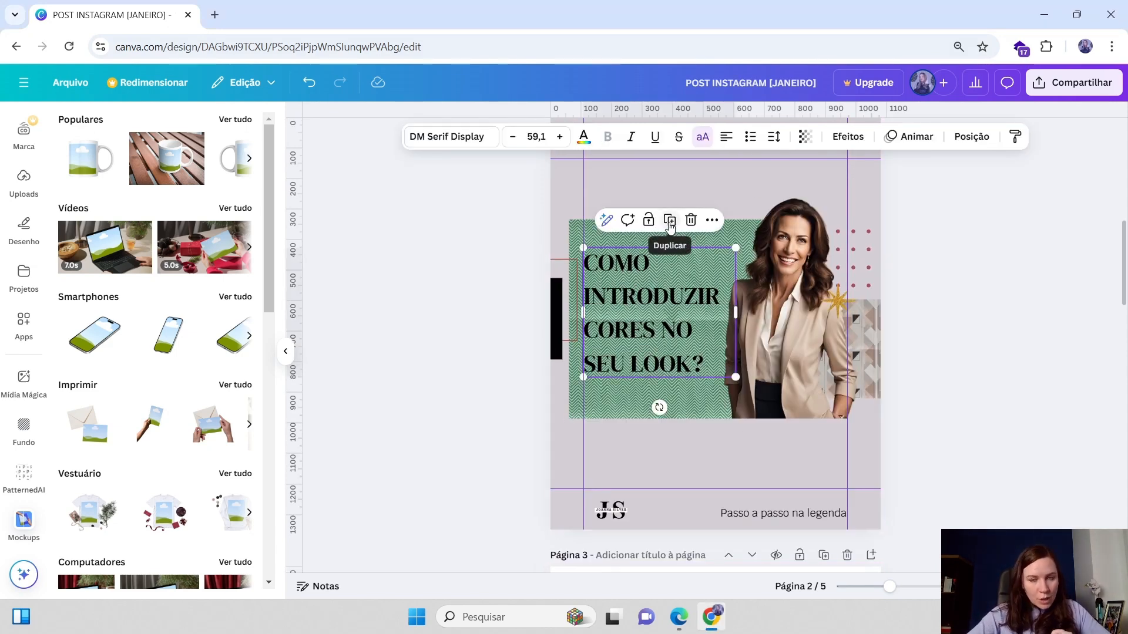
{"action": "left_click", "coordinate": [670, 226]}
{"action": "left_click_drag", "start_coordinate": [665, 291], "coordinate": [658, 351]}
{"action": "scroll", "coordinate": [653, 345], "scroll_direction": "down", "scroll_amount": 2}
{"action": "scroll", "coordinate": [653, 345], "scroll_direction": "down", "scroll_amount": 3}
Replace the copied title's text with 'OS SEGREDOS PARA TER OS LOOKS PLANEJADOS TODA SEMANA'
{"action": "double_click", "coordinate": [662, 352]}
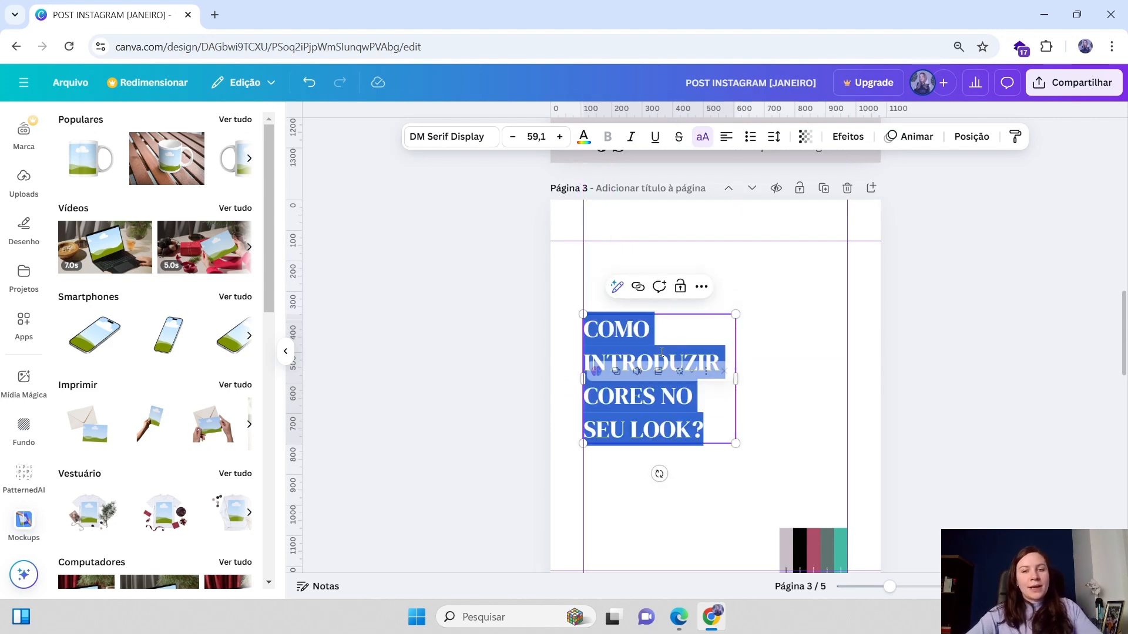
{"action": "type", "text": "OS SEGREDOS PARA TER OS LOOKS PLANEJADOS TODA SEMANA"}
{"action": "left_click", "coordinate": [764, 376]}
{"action": "left_click", "coordinate": [730, 384]}
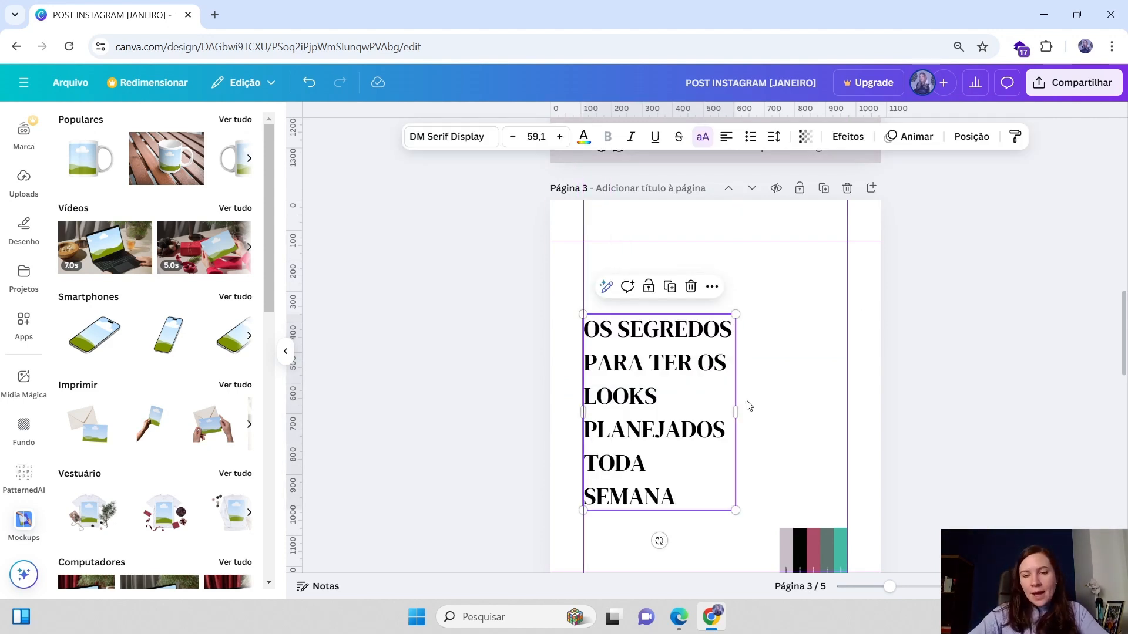
Widen the page 3 title box, shrink the text to 53.5 and reposition it on the page
{"action": "left_click_drag", "start_coordinate": [736, 411], "coordinate": [813, 379]}
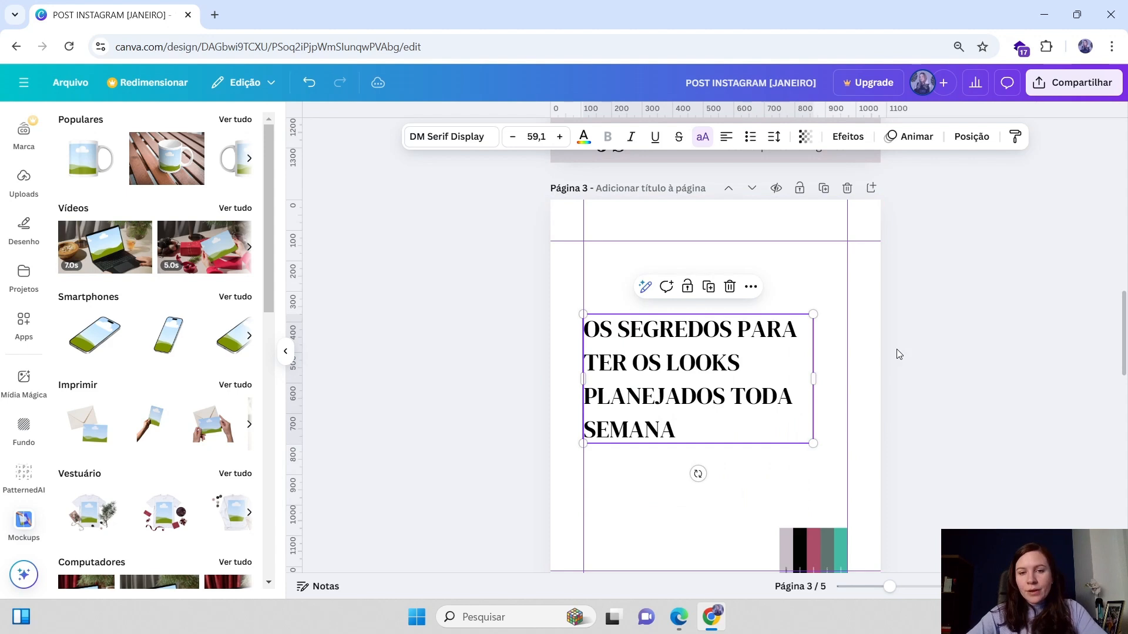
{"action": "scroll", "coordinate": [896, 353], "scroll_direction": "down", "scroll_amount": 1}
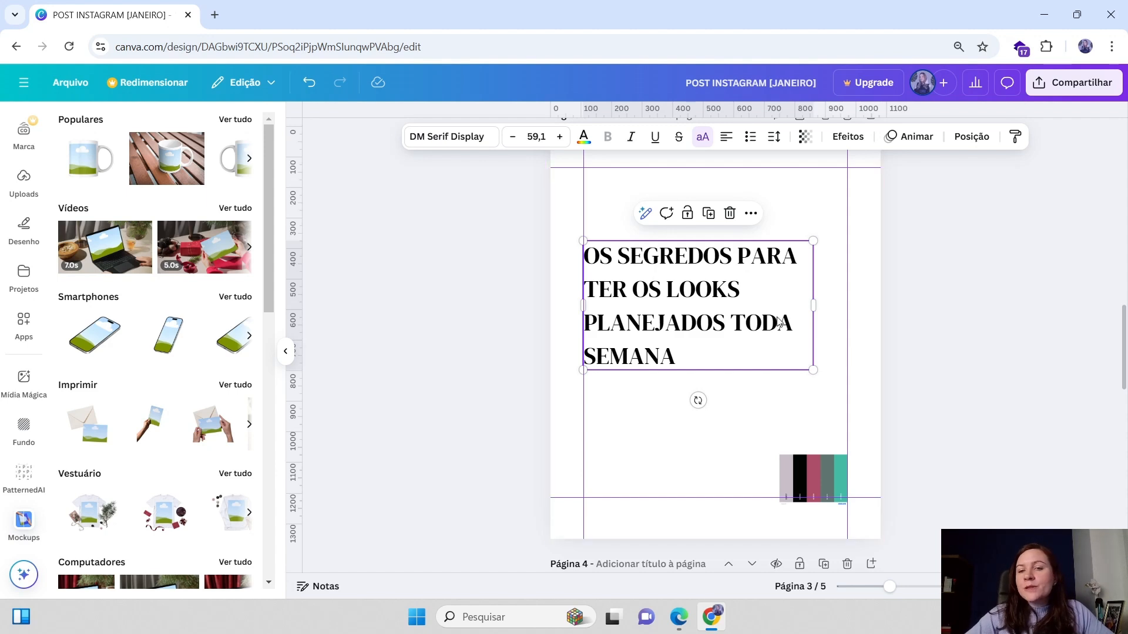
{"action": "left_click_drag", "start_coordinate": [768, 348], "coordinate": [801, 367]}
{"action": "left_click_drag", "start_coordinate": [849, 262], "coordinate": [827, 273]}
{"action": "left_click_drag", "start_coordinate": [751, 311], "coordinate": [737, 306]}
Scroll through the cover, page 2 and page 3 to compare the titles
{"action": "scroll", "coordinate": [776, 288], "scroll_direction": "up", "scroll_amount": 6}
{"action": "scroll", "coordinate": [775, 288], "scroll_direction": "up", "scroll_amount": 5}
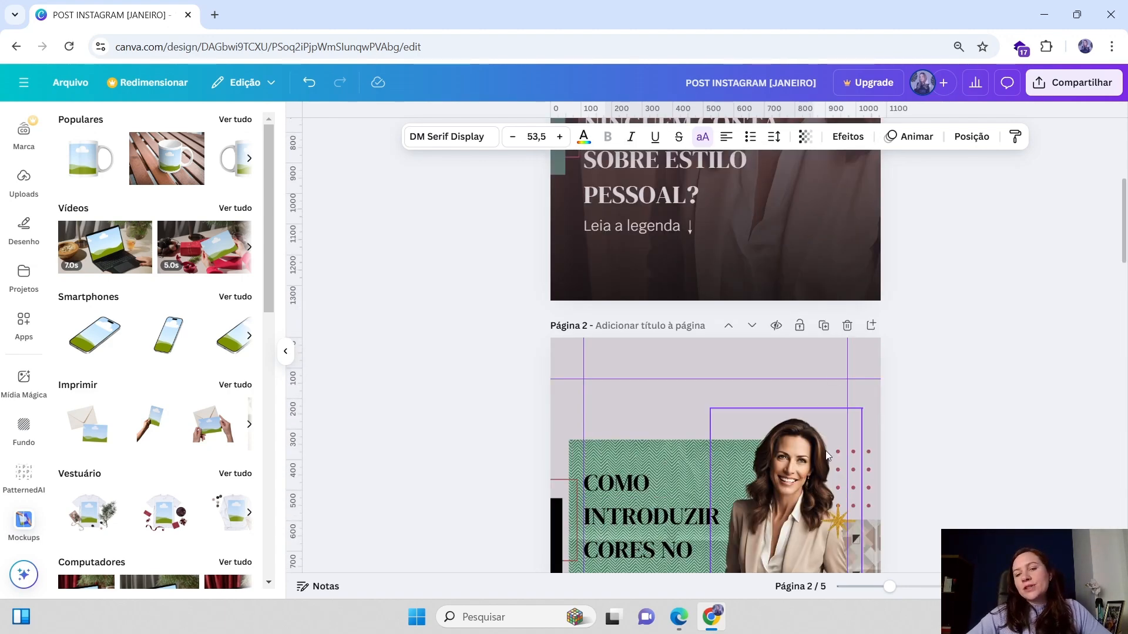
{"action": "scroll", "coordinate": [714, 439], "scroll_direction": "up", "scroll_amount": 5}
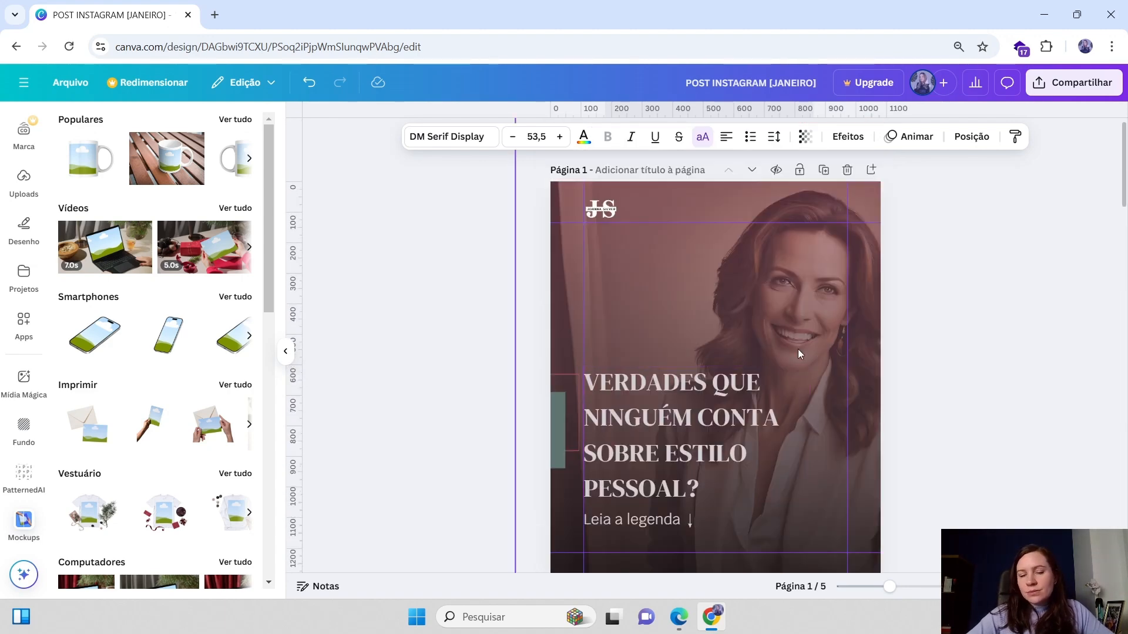
{"action": "scroll", "coordinate": [796, 295], "scroll_direction": "down", "scroll_amount": 3}
{"action": "scroll", "coordinate": [795, 295], "scroll_direction": "down", "scroll_amount": 9}
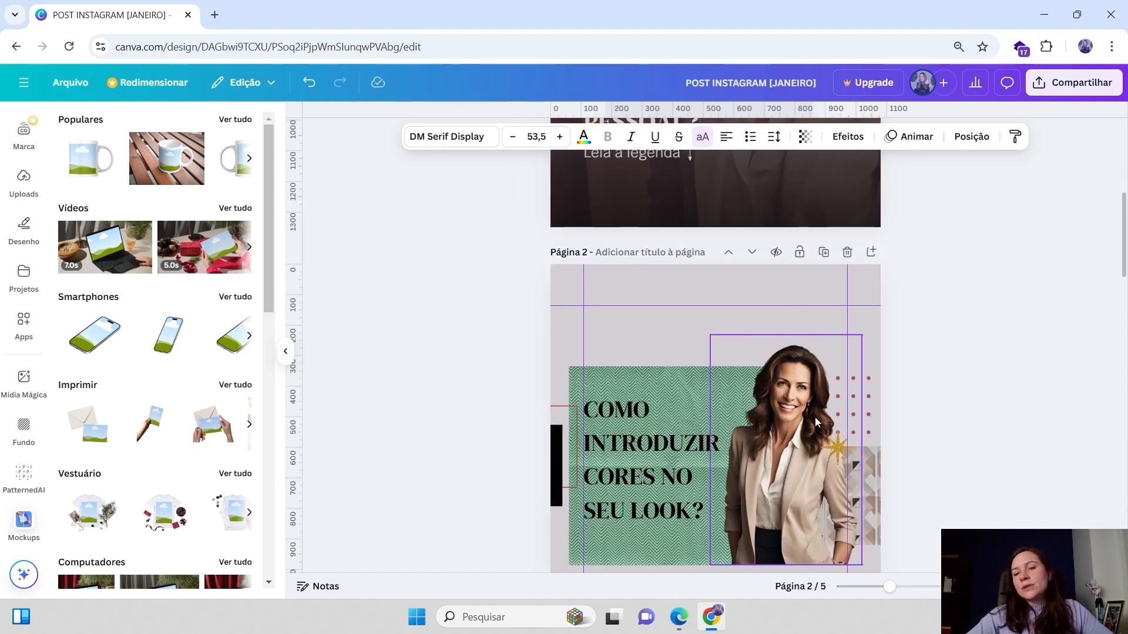
{"action": "scroll", "coordinate": [703, 430], "scroll_direction": "down", "scroll_amount": 2}
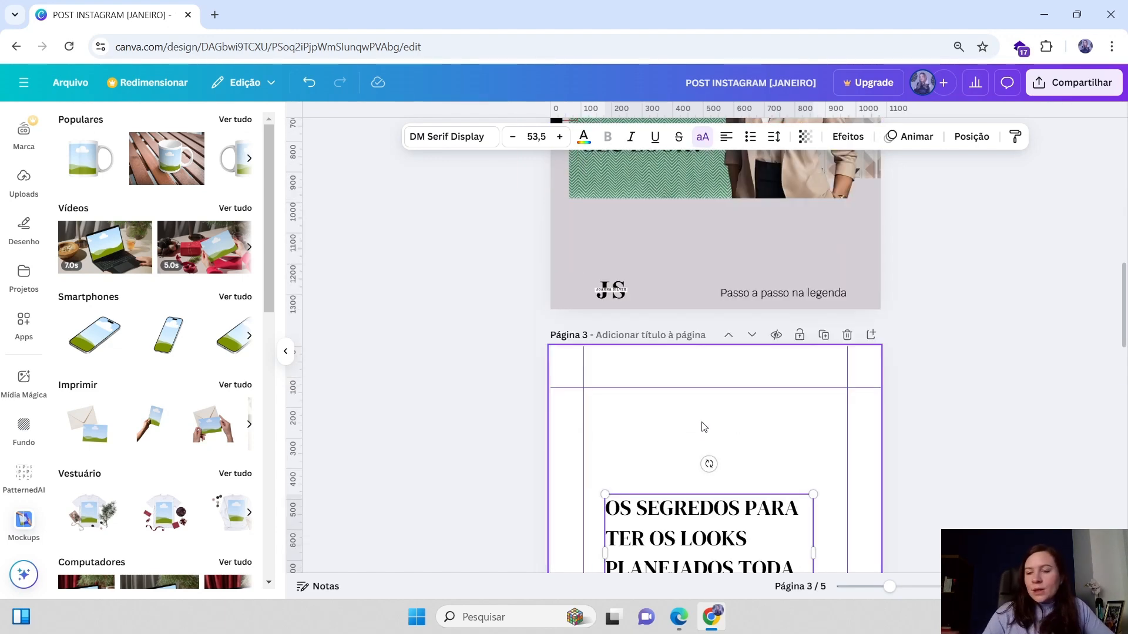
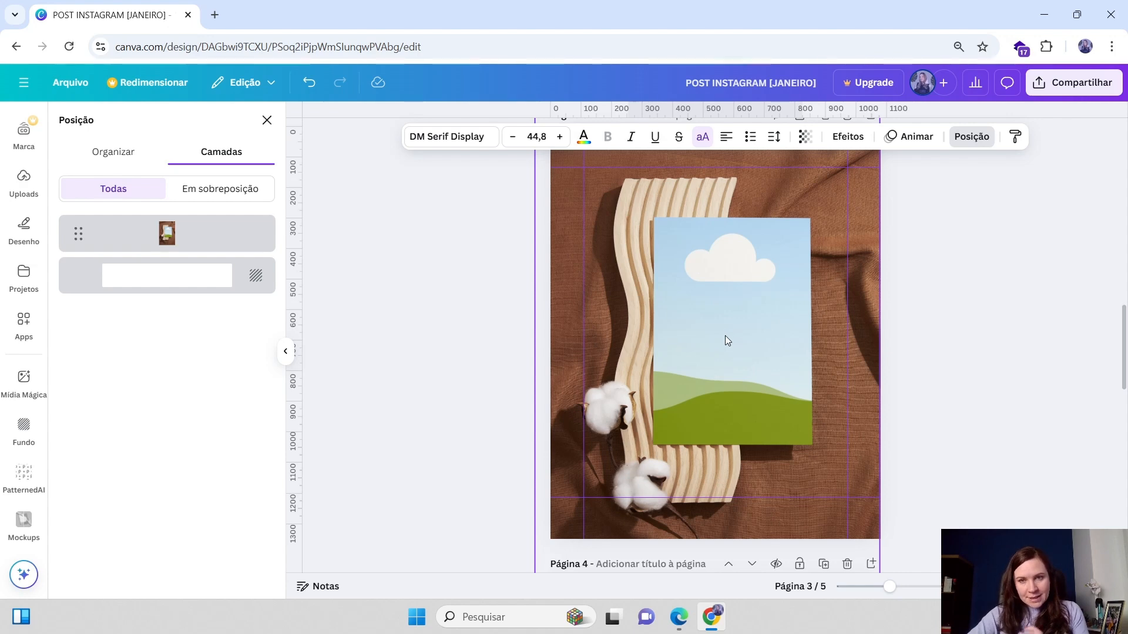
Scroll between page 3 and page 4 to compare their layouts and titles
{"action": "scroll", "coordinate": [713, 348], "scroll_direction": "down", "scroll_amount": 4}
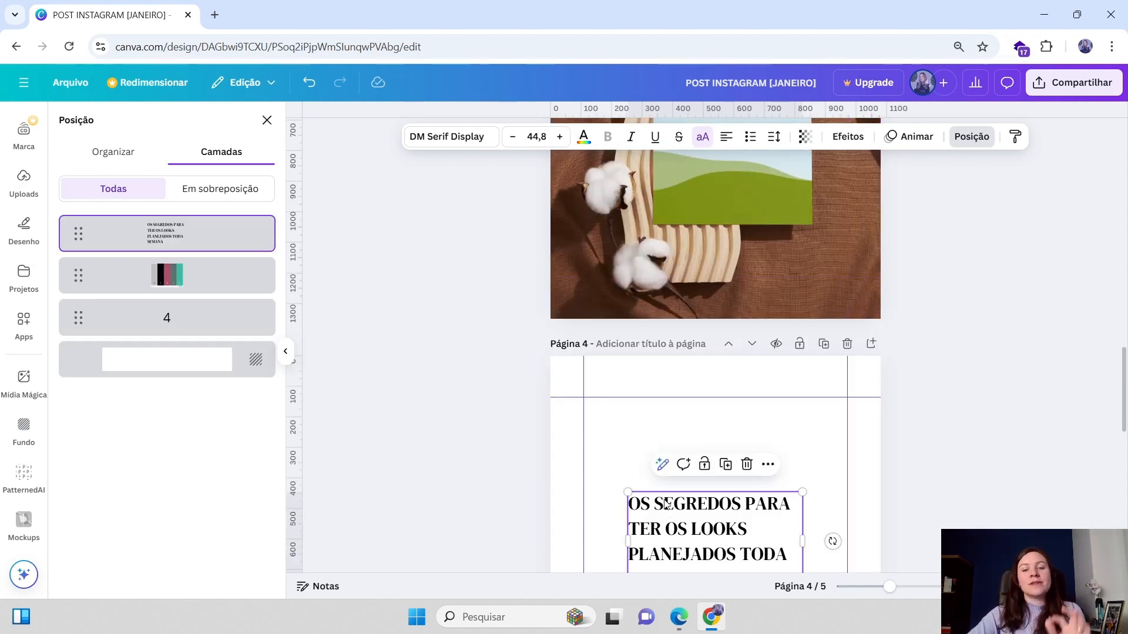
{"action": "scroll", "coordinate": [668, 509], "scroll_direction": "down", "scroll_amount": 3}
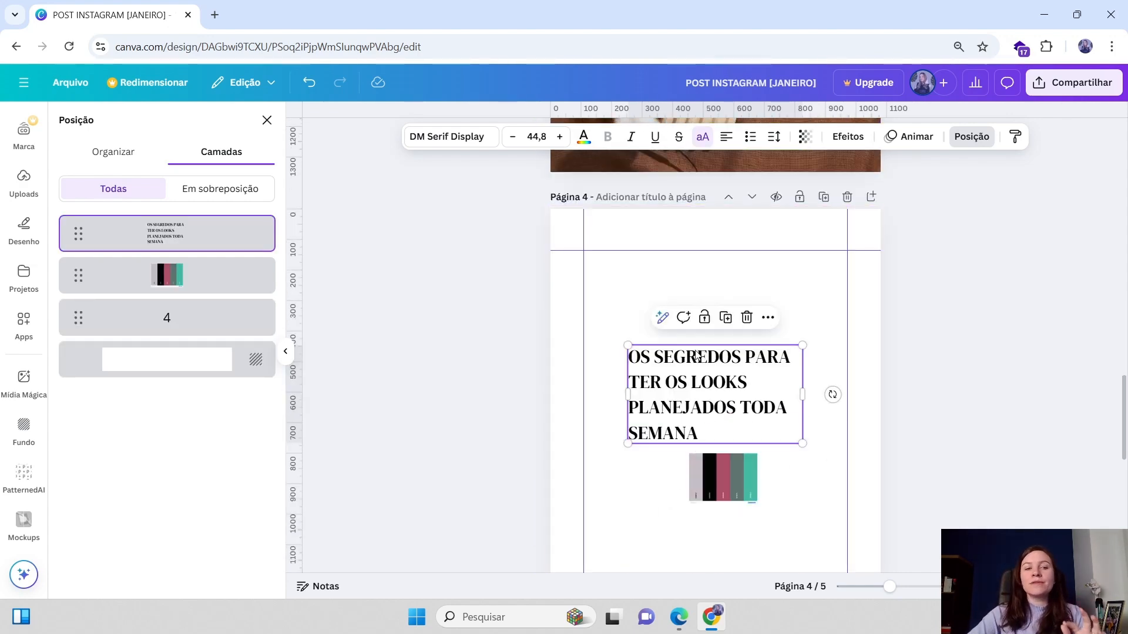
{"action": "scroll", "coordinate": [722, 361], "scroll_direction": "up", "scroll_amount": 3}
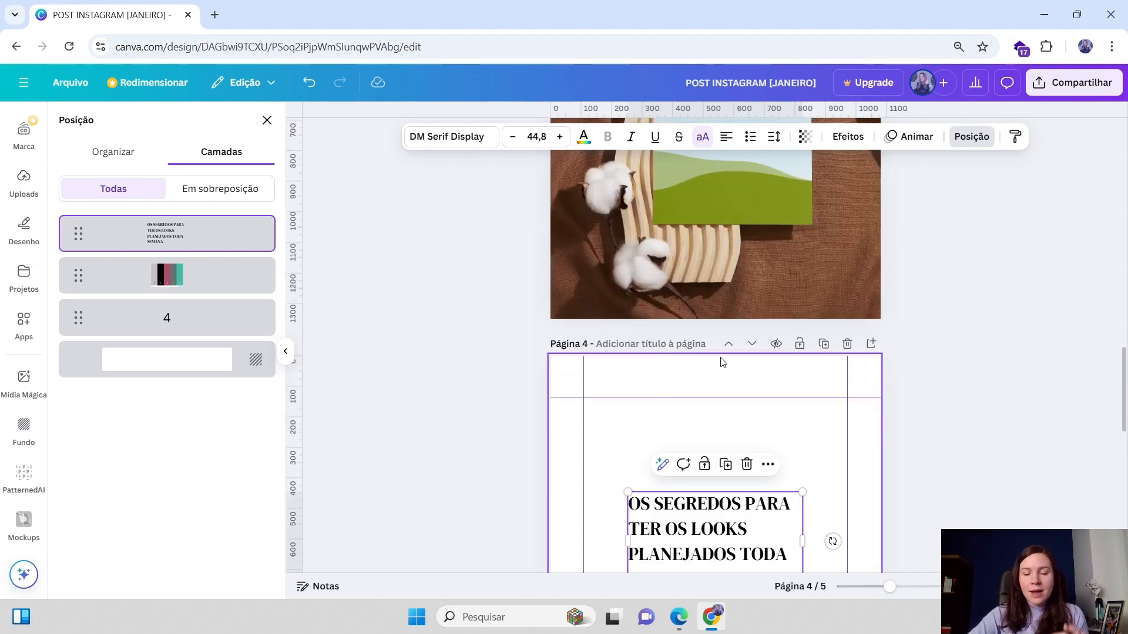
{"action": "scroll", "coordinate": [722, 357], "scroll_direction": "up", "scroll_amount": 2}
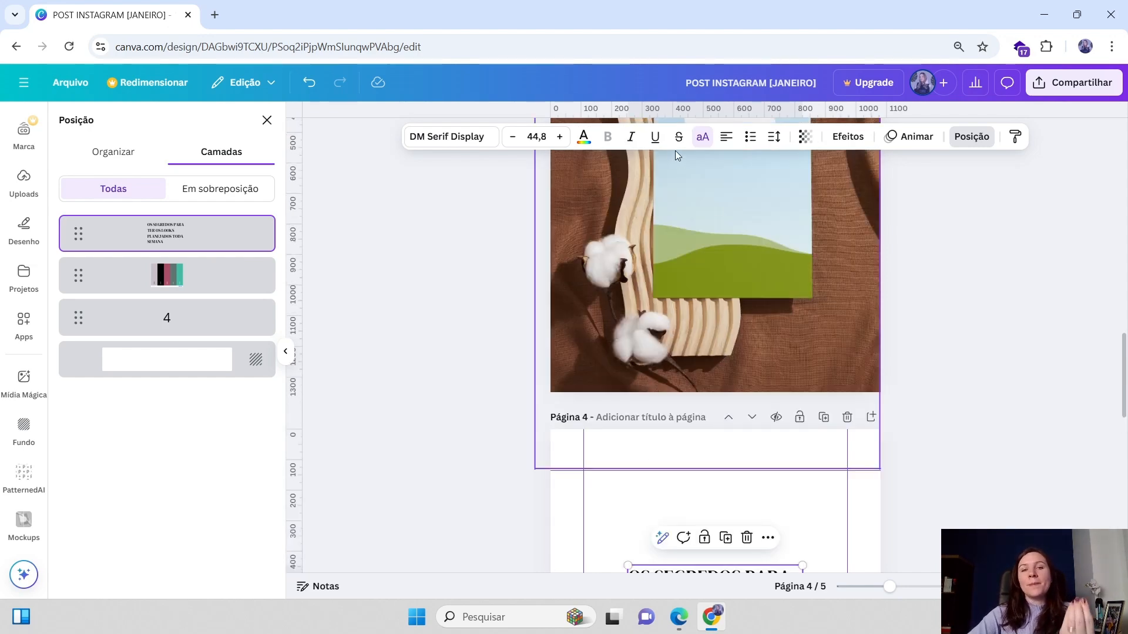
{"action": "scroll", "coordinate": [686, 312], "scroll_direction": "down", "scroll_amount": 3}
{"action": "scroll", "coordinate": [685, 317], "scroll_direction": "up", "scroll_amount": 3}
{"action": "scroll", "coordinate": [685, 315], "scroll_direction": "up", "scroll_amount": 3}
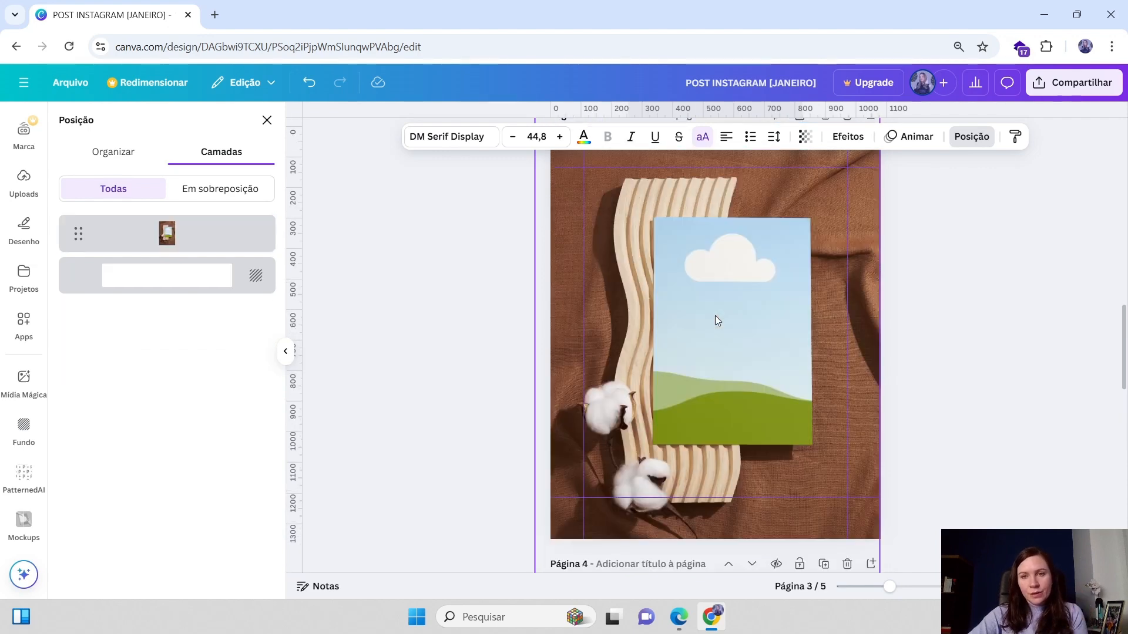
{"action": "scroll", "coordinate": [696, 336], "scroll_direction": "down", "scroll_amount": 2}
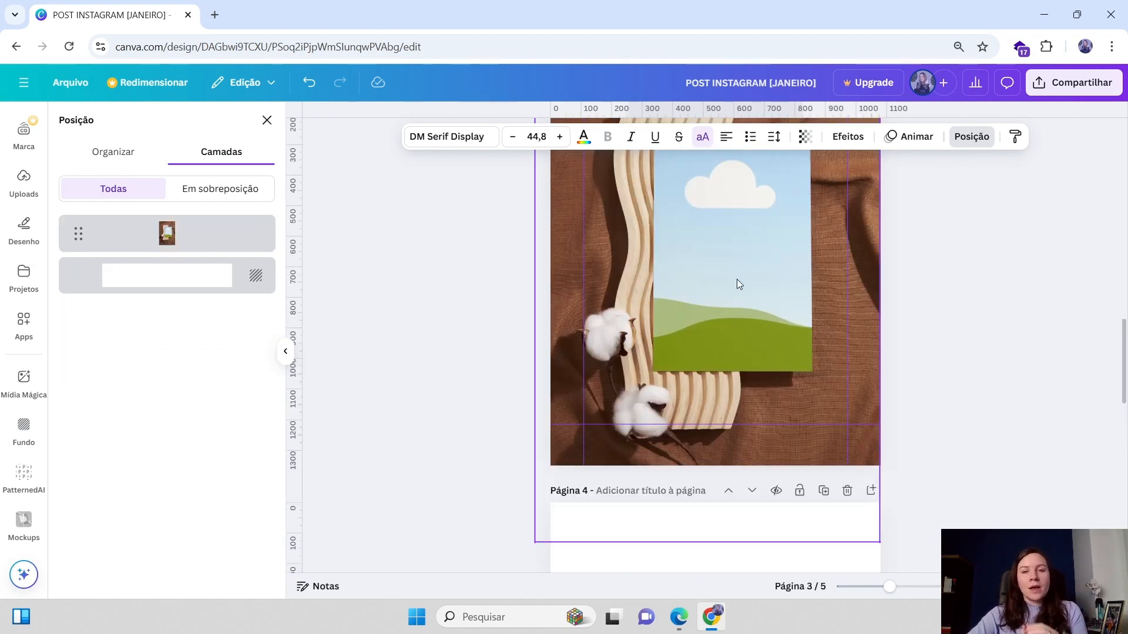
{"action": "scroll", "coordinate": [732, 277], "scroll_direction": "up", "scroll_amount": 2}
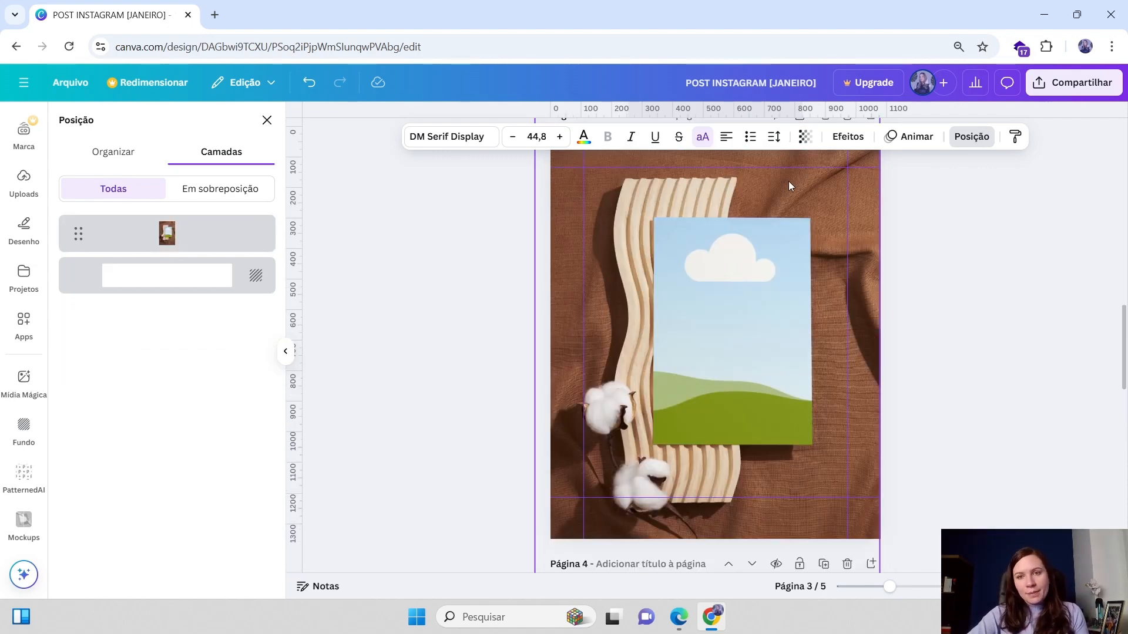
{"action": "scroll", "coordinate": [776, 194], "scroll_direction": "down", "scroll_amount": 2}
{"action": "scroll", "coordinate": [838, 255], "scroll_direction": "down", "scroll_amount": 3}
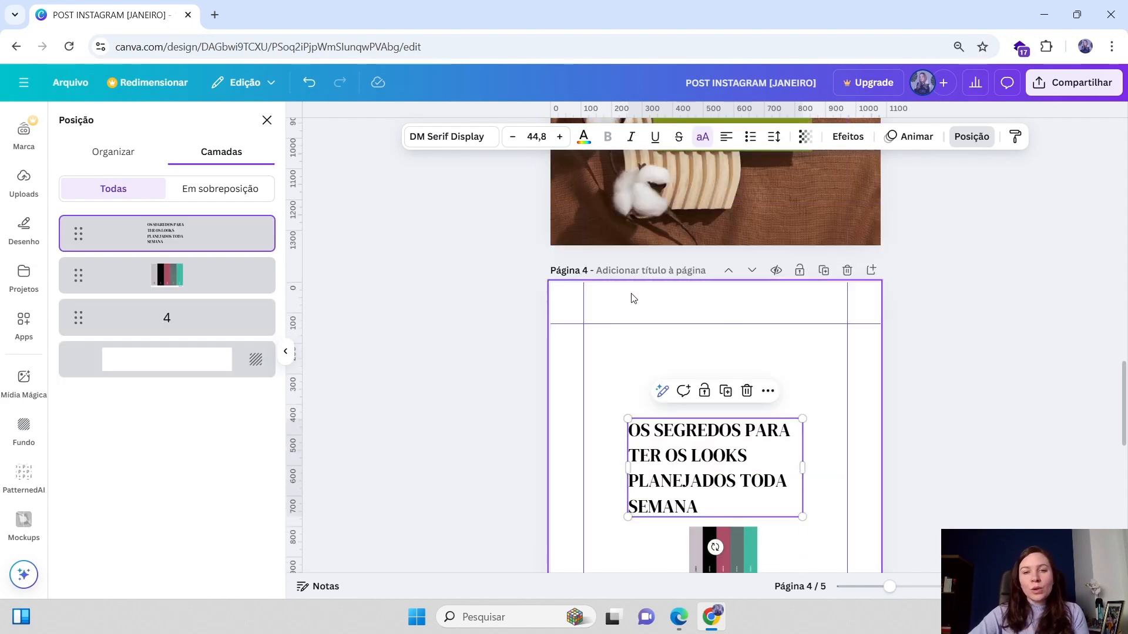
{"action": "scroll", "coordinate": [846, 517], "scroll_direction": "down", "scroll_amount": 4}
{"action": "scroll", "coordinate": [849, 358], "scroll_direction": "up", "scroll_amount": 3}
{"action": "scroll", "coordinate": [852, 350], "scroll_direction": "down", "scroll_amount": 3}
{"action": "scroll", "coordinate": [744, 273], "scroll_direction": "up", "scroll_amount": 8}
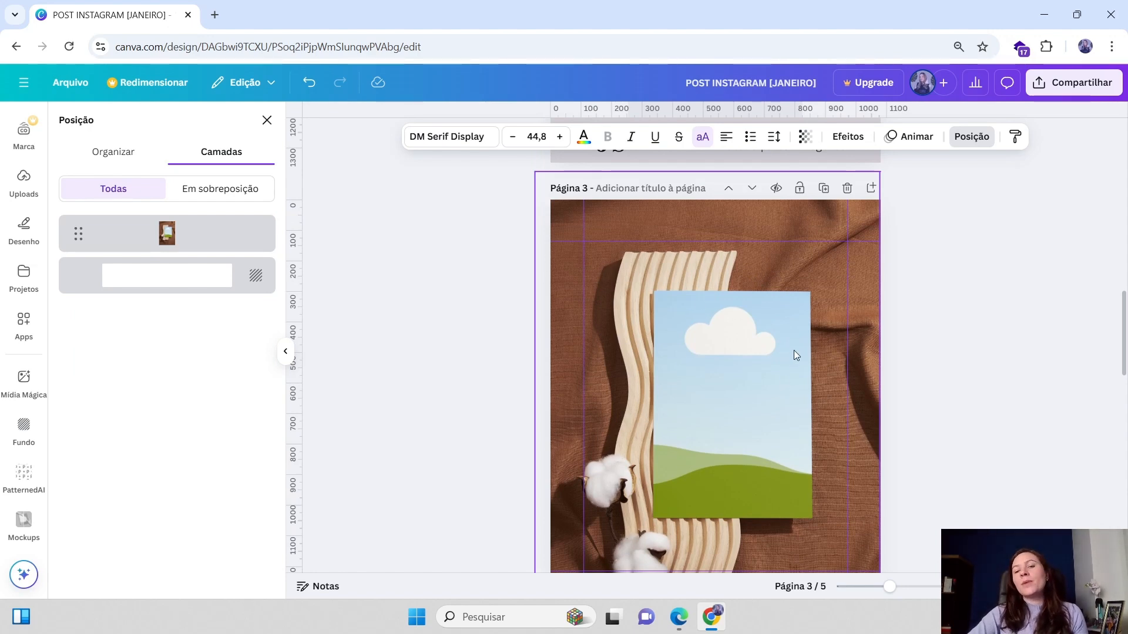
{"action": "scroll", "coordinate": [783, 385], "scroll_direction": "down", "scroll_amount": 3}
{"action": "scroll", "coordinate": [785, 383], "scroll_direction": "up", "scroll_amount": 3}
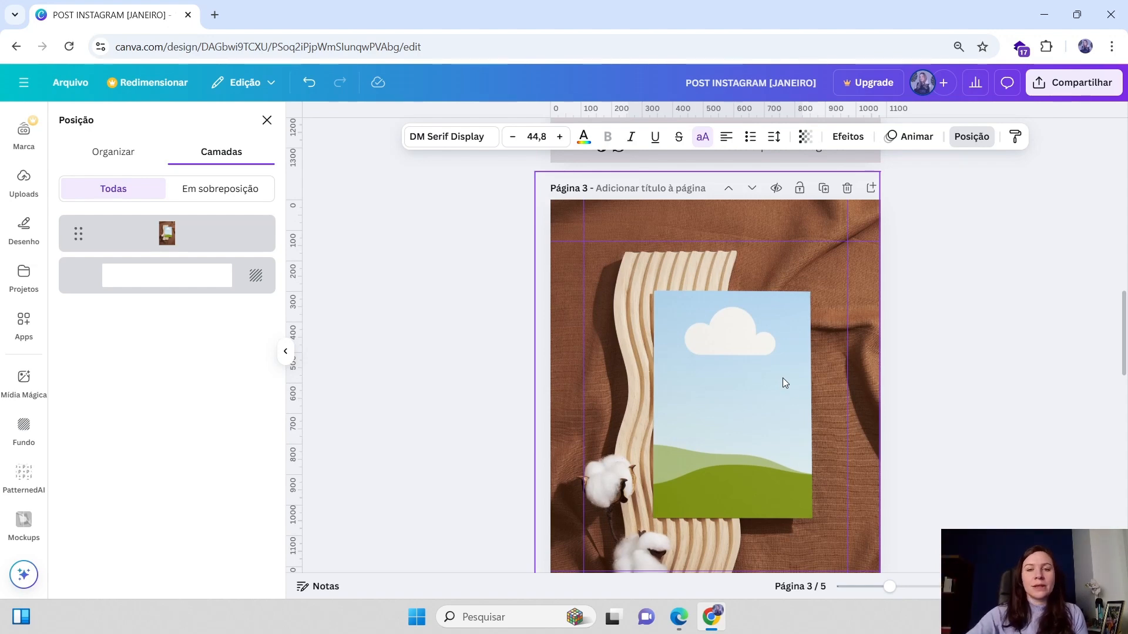
{"action": "scroll", "coordinate": [783, 378], "scroll_direction": "down", "scroll_amount": 5}
{"action": "scroll", "coordinate": [787, 375], "scroll_direction": "down", "scroll_amount": 3}
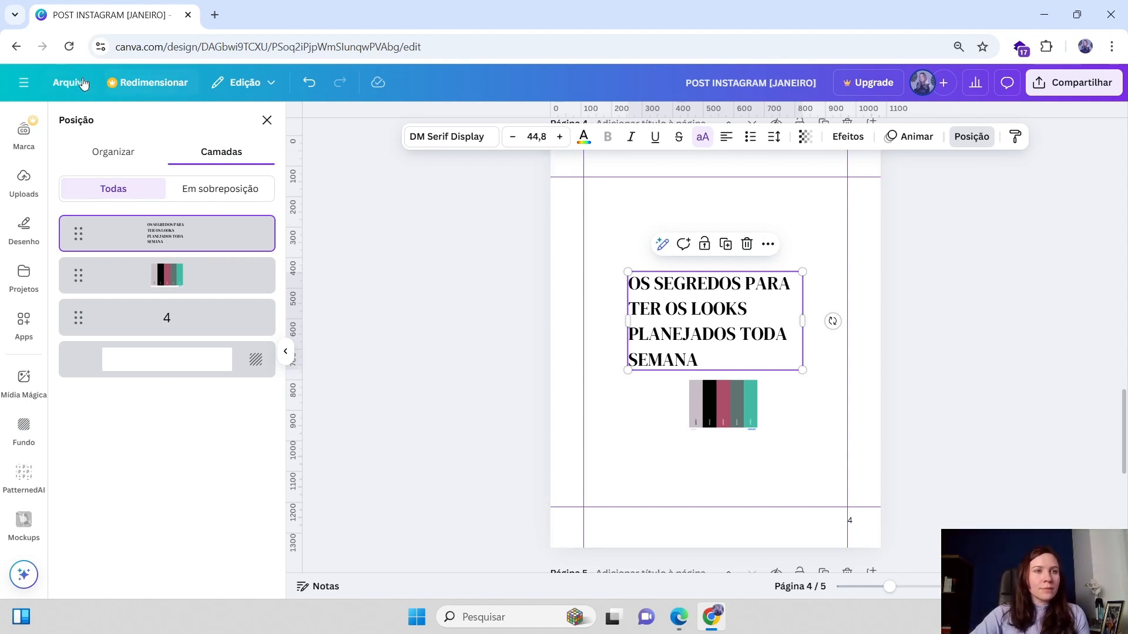
{"action": "left_click", "coordinate": [24, 85]}
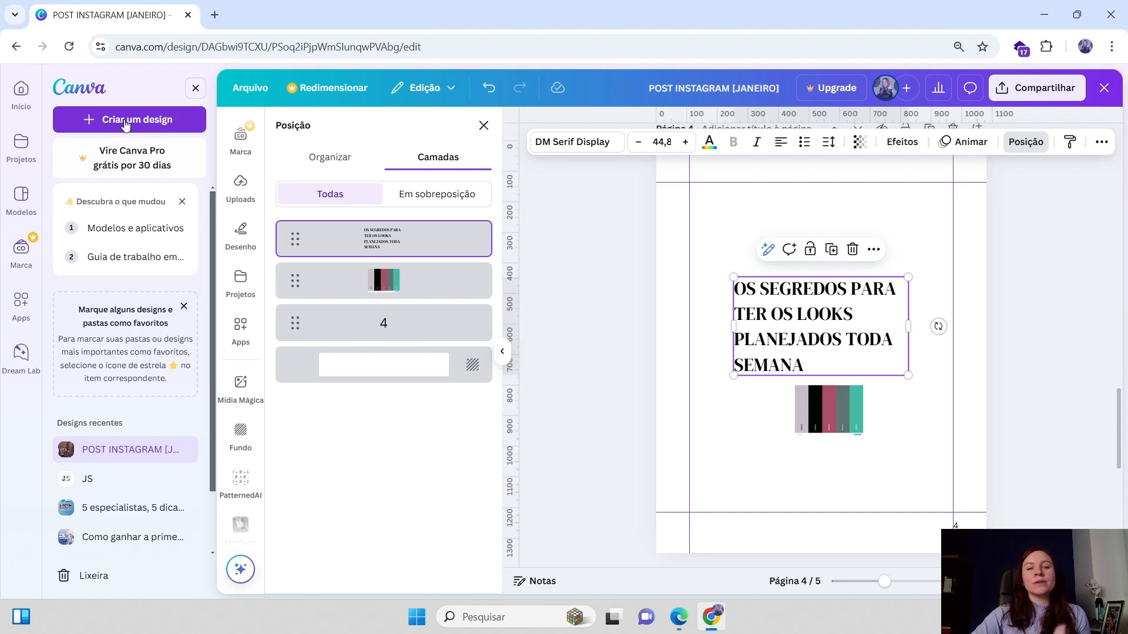
{"action": "left_click", "coordinate": [195, 90]}
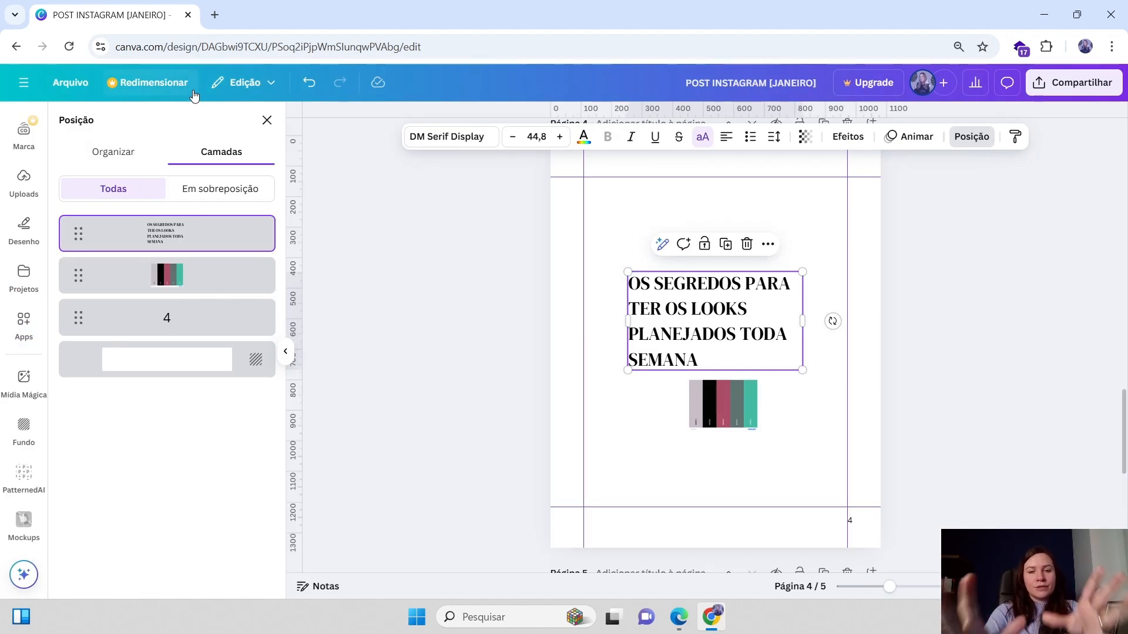
Enlarge the page 4 title to font size 58.7 and reposition it above the colour palette strip
{"action": "scroll", "coordinate": [717, 449], "scroll_direction": "up", "scroll_amount": 6}
{"action": "scroll", "coordinate": [717, 449], "scroll_direction": "down", "scroll_amount": 4}
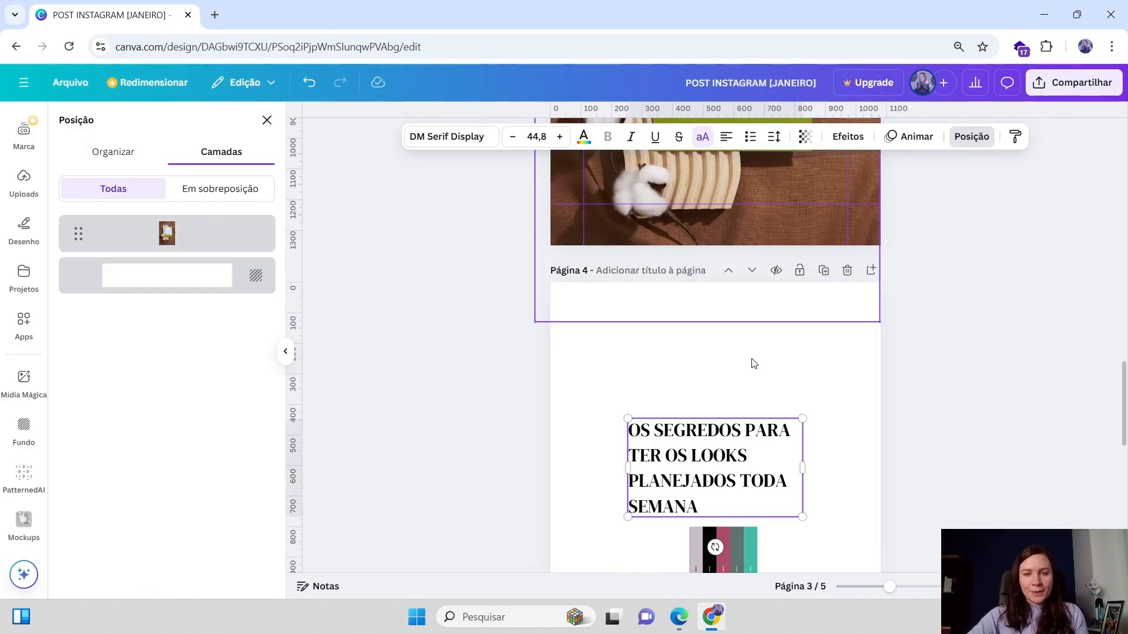
{"action": "scroll", "coordinate": [718, 447], "scroll_direction": "down", "scroll_amount": 2}
{"action": "left_click_drag", "start_coordinate": [718, 305], "coordinate": [708, 314]}
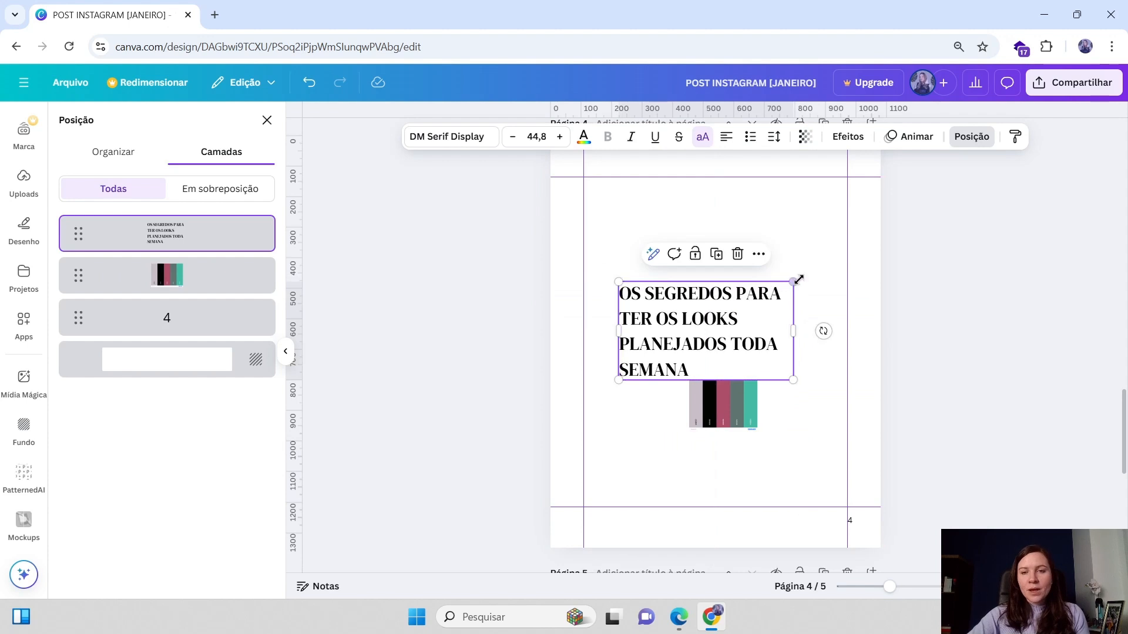
{"action": "left_click_drag", "start_coordinate": [795, 282], "coordinate": [846, 252]}
{"action": "left_click_drag", "start_coordinate": [810, 309], "coordinate": [796, 305]}
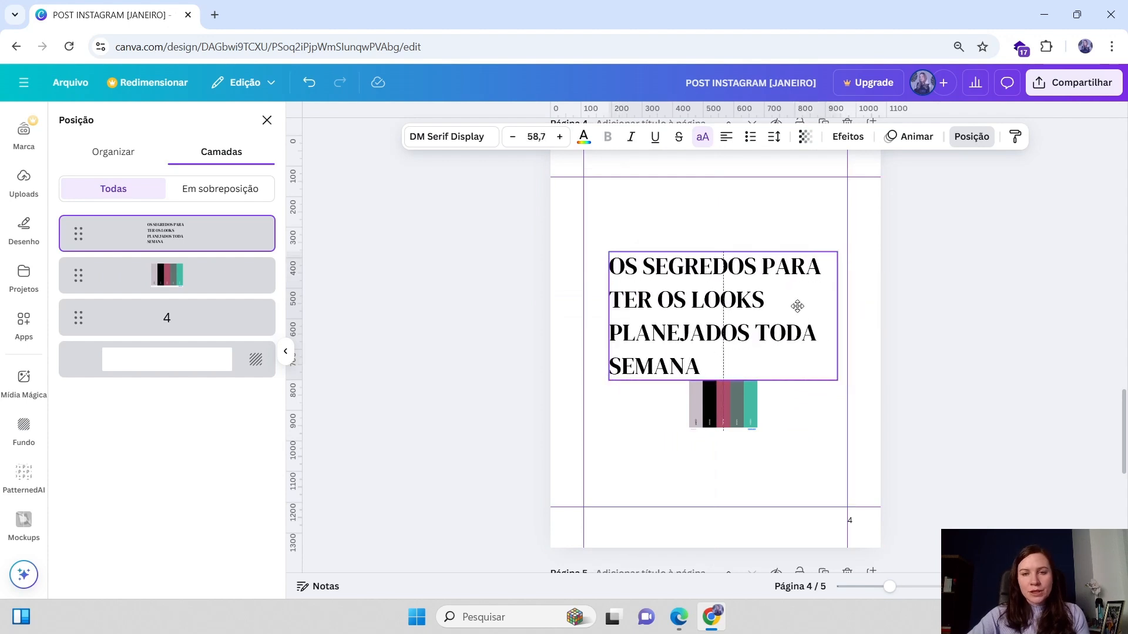
Select the page 3 photo and nudge its position slightly
{"action": "scroll", "coordinate": [798, 312], "scroll_direction": "up", "scroll_amount": 4}
{"action": "scroll", "coordinate": [793, 317], "scroll_direction": "up", "scroll_amount": 6}
{"action": "scroll", "coordinate": [743, 175], "scroll_direction": "down", "scroll_amount": 4}
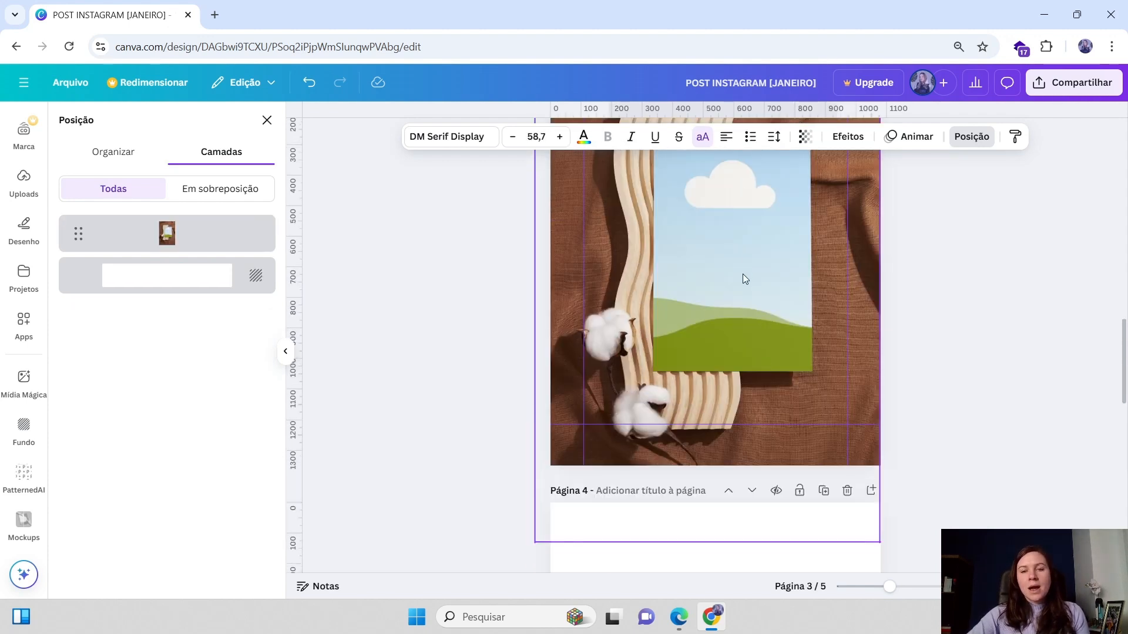
{"action": "scroll", "coordinate": [744, 271], "scroll_direction": "up", "scroll_amount": 2}
{"action": "left_click", "coordinate": [770, 298]}
{"action": "left_click_drag", "start_coordinate": [760, 298], "coordinate": [769, 298]}
{"action": "scroll", "coordinate": [550, 344], "scroll_direction": "up", "scroll_amount": 3}
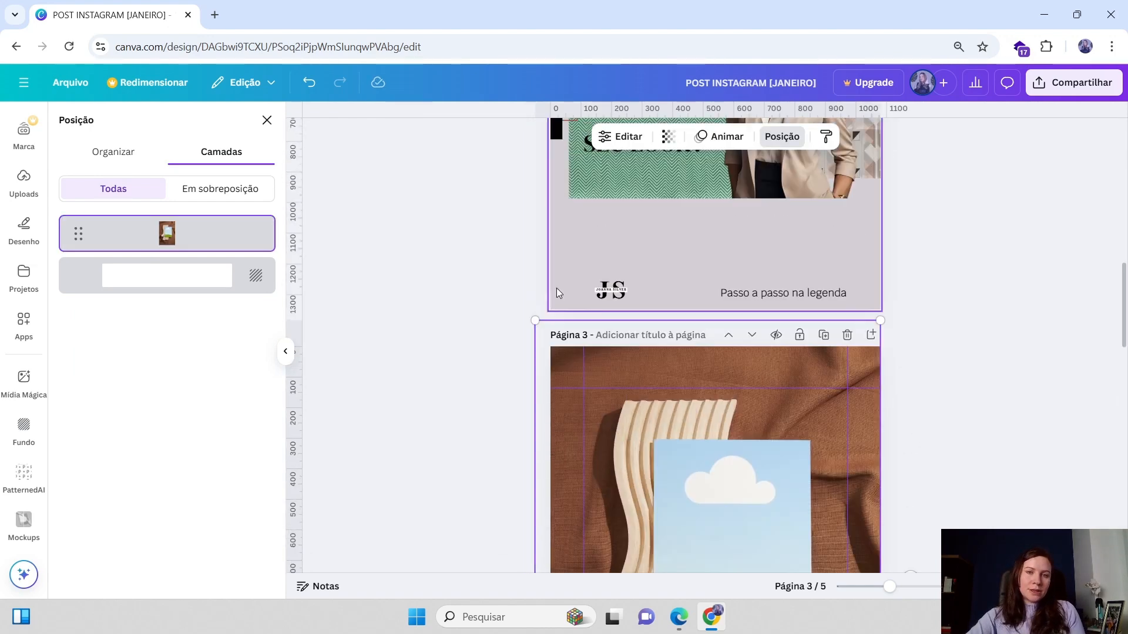
{"action": "scroll", "coordinate": [682, 314], "scroll_direction": "down", "scroll_amount": 3}
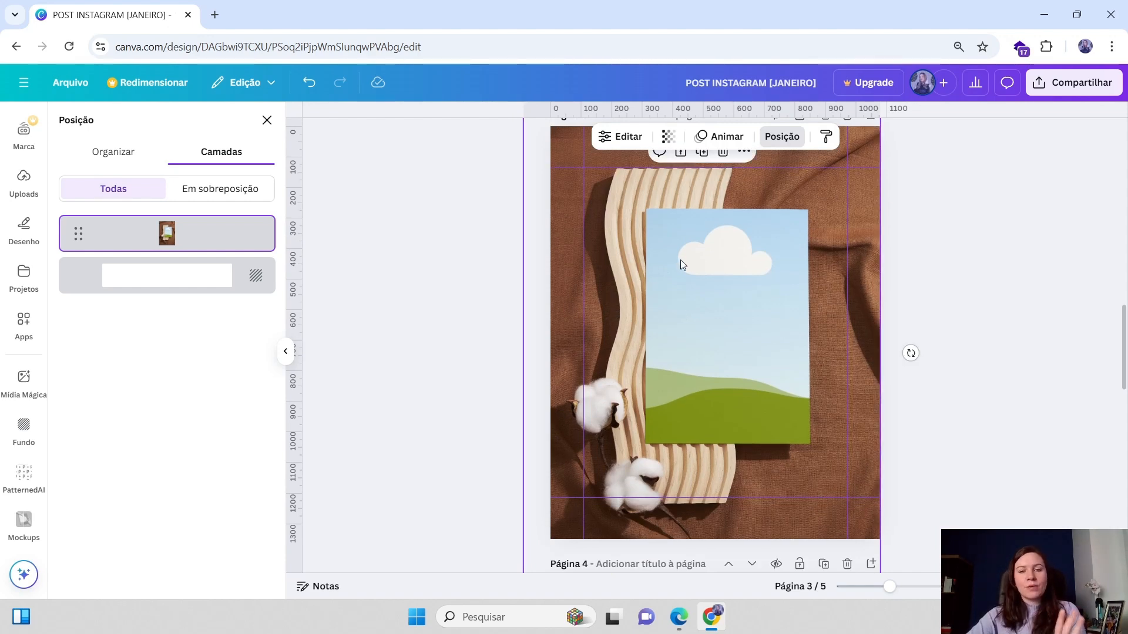
{"action": "scroll", "coordinate": [852, 336], "scroll_direction": "down", "scroll_amount": 6}
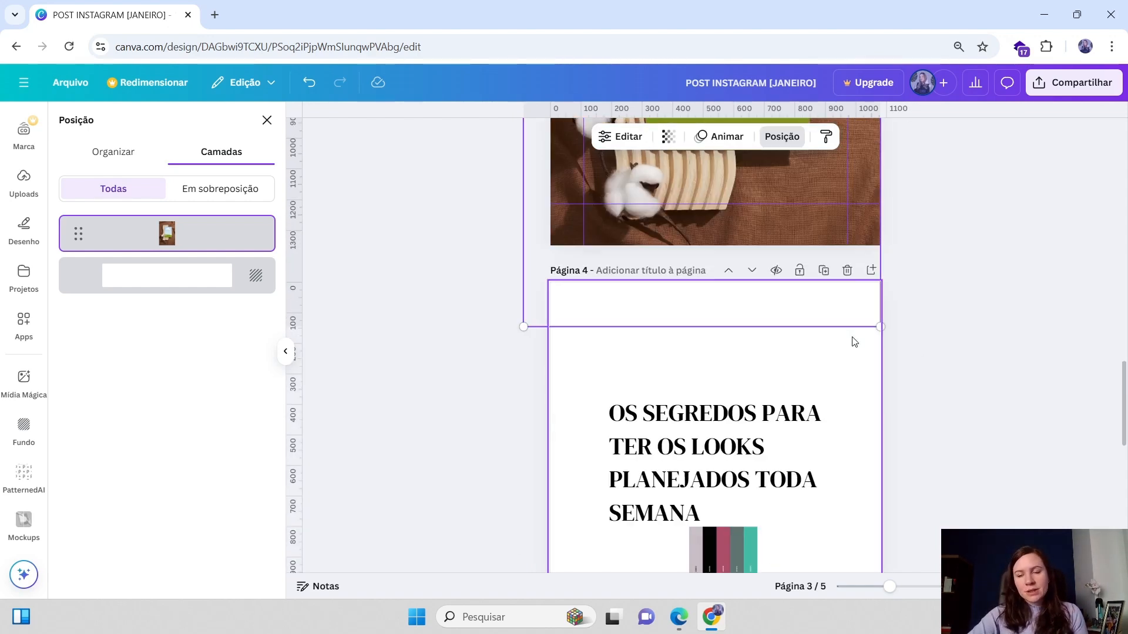
Move the colour palette strip to page 4's lower right corner and shrink the title to 49.1
{"action": "left_click_drag", "start_coordinate": [711, 389], "coordinate": [763, 464]}
{"action": "mouse_move", "coordinate": [819, 270]}
{"action": "left_mouse_down"}
{"action": "mouse_move", "coordinate": [829, 266]}
{"action": "mouse_move", "coordinate": [807, 262]}
{"action": "left_mouse_up"}
{"action": "left_click_drag", "start_coordinate": [735, 304], "coordinate": [738, 306]}
Cycle the page 4 title's text alignment back to left and adjust the width of its text box
{"action": "left_click", "coordinate": [726, 137]}
{"action": "left_click", "coordinate": [726, 136]}
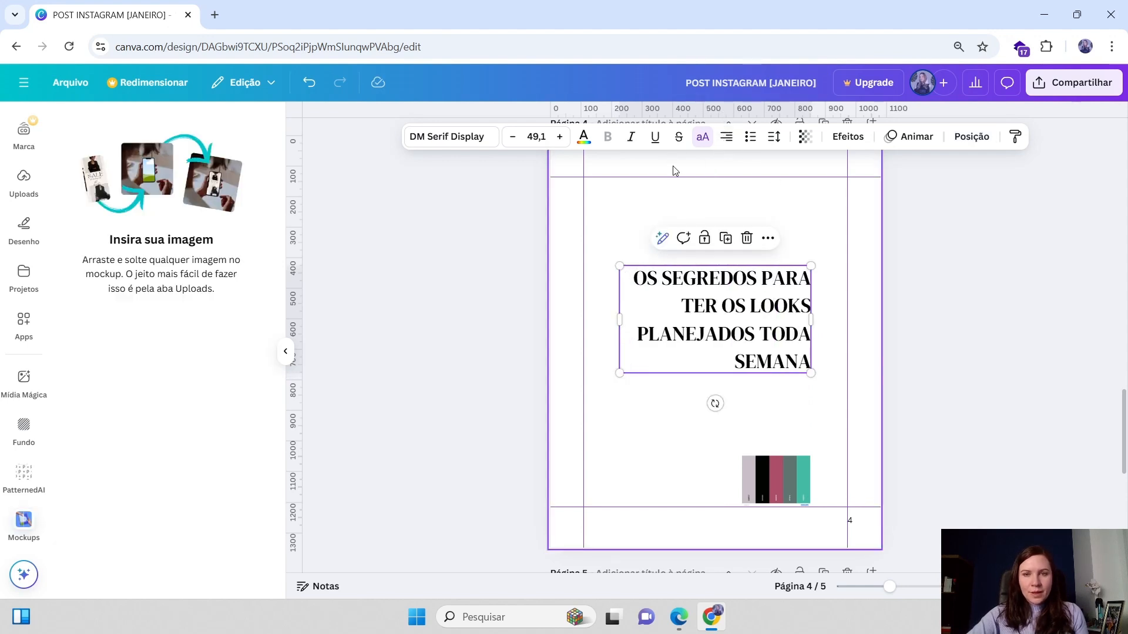
{"action": "left_click", "coordinate": [726, 136]}
{"action": "left_click", "coordinate": [726, 137]}
{"action": "left_click_drag", "start_coordinate": [735, 326], "coordinate": [735, 328]}
{"action": "left_click_drag", "start_coordinate": [811, 321], "coordinate": [767, 308]}
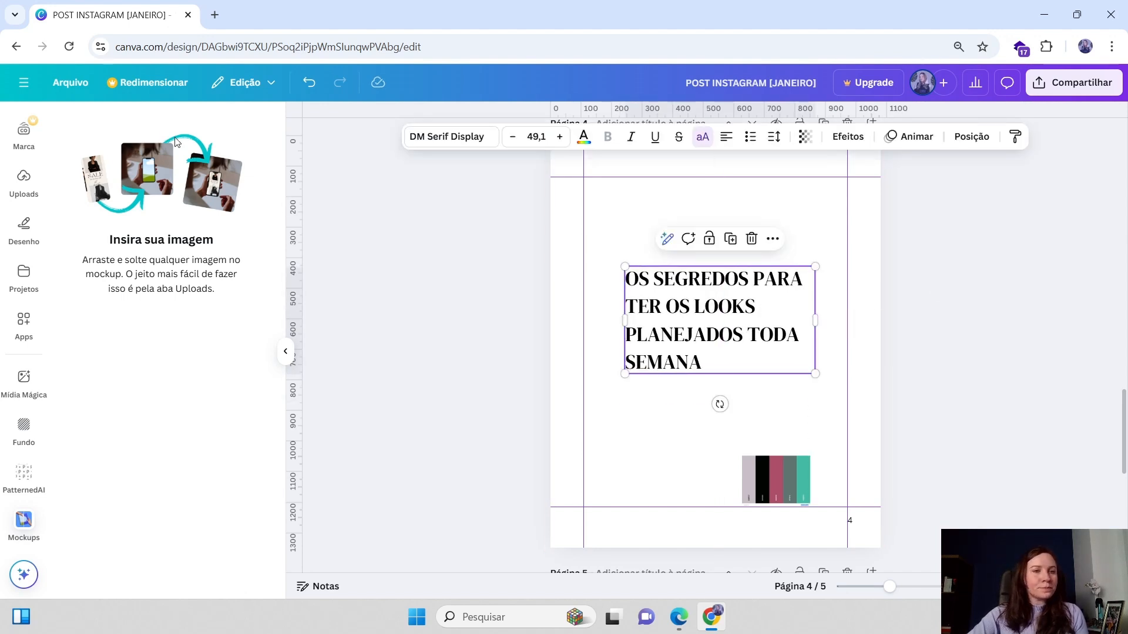
Set page 4's background to the light grey colour from the document colours
{"action": "left_click", "coordinate": [644, 198]}
{"action": "scroll", "coordinate": [645, 198], "scroll_direction": "up", "scroll_amount": 15}
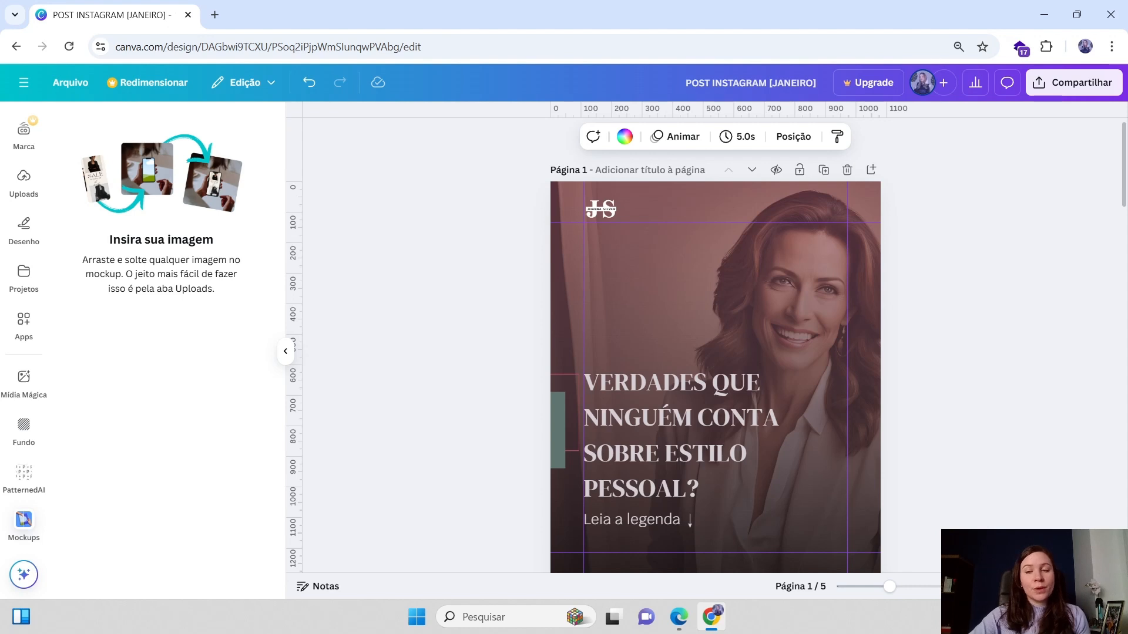
{"action": "left_click", "coordinate": [1049, 586]}
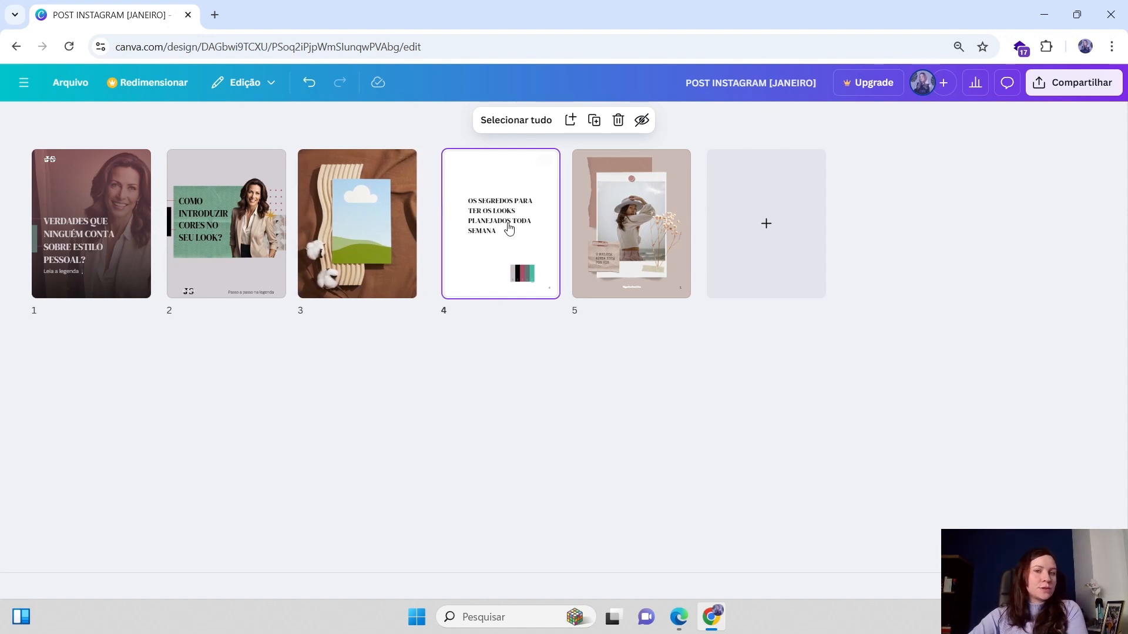
{"action": "double_click", "coordinate": [470, 220]}
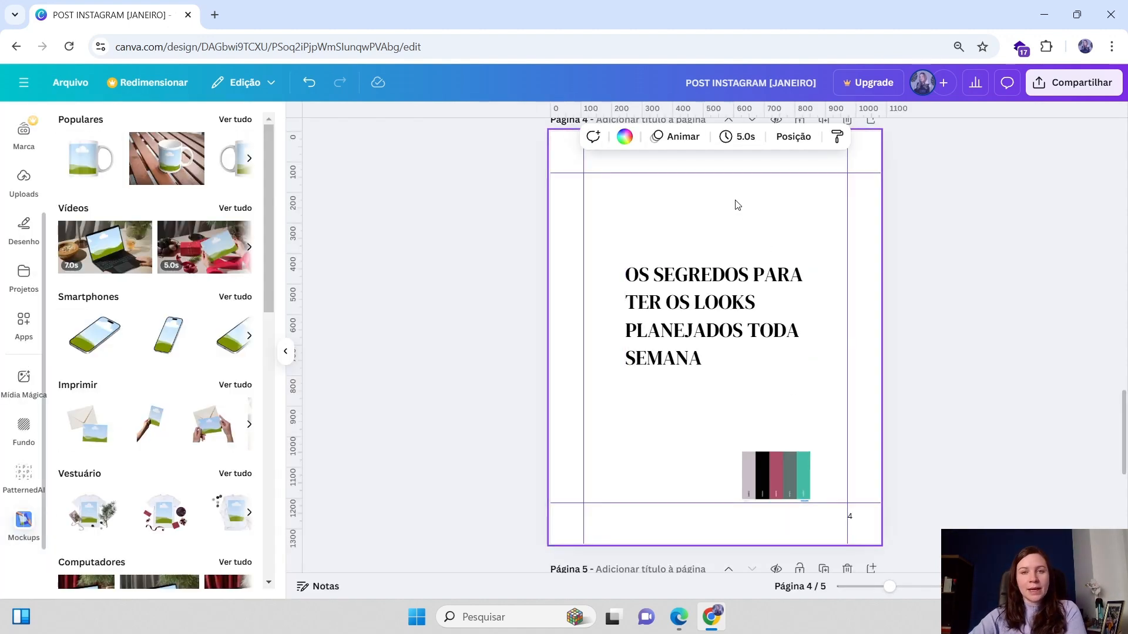
{"action": "left_click", "coordinate": [626, 138]}
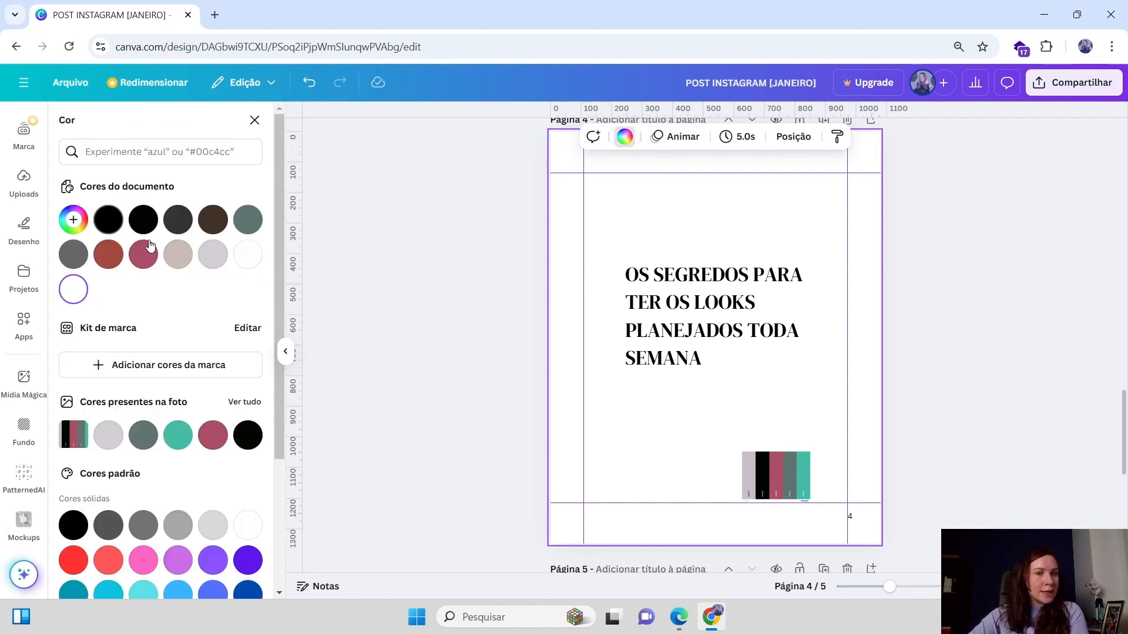
{"action": "left_click", "coordinate": [212, 256]}
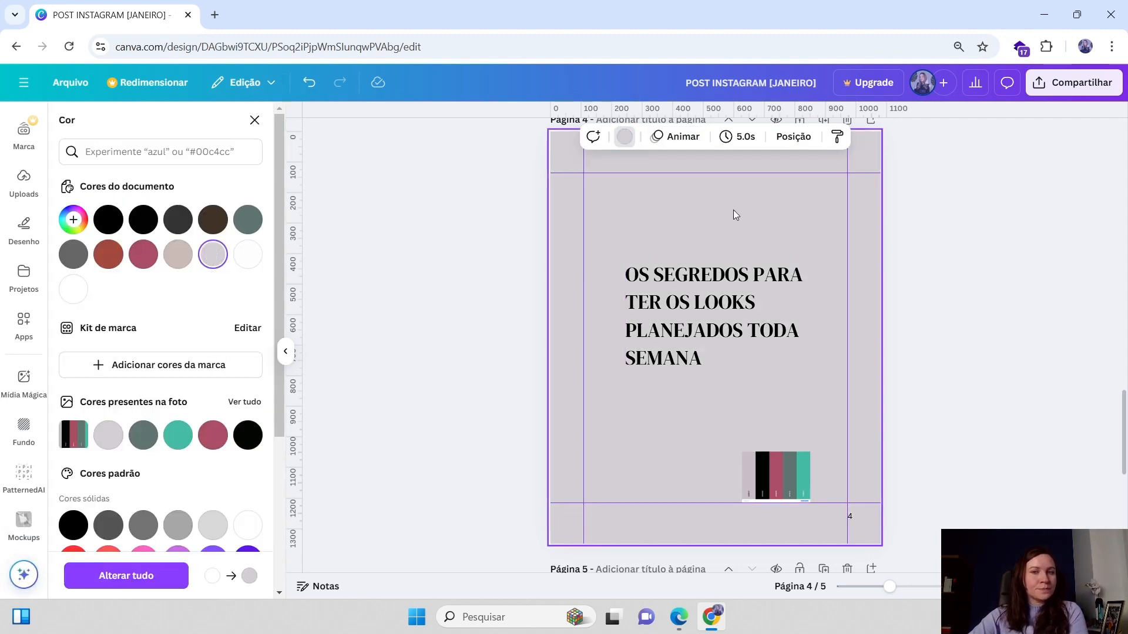
Search the graphic elements library for textura and browse the texture results
{"action": "scroll", "coordinate": [21, 206], "scroll_direction": "up", "scroll_amount": 3}
{"action": "left_click", "coordinate": [19, 184]}
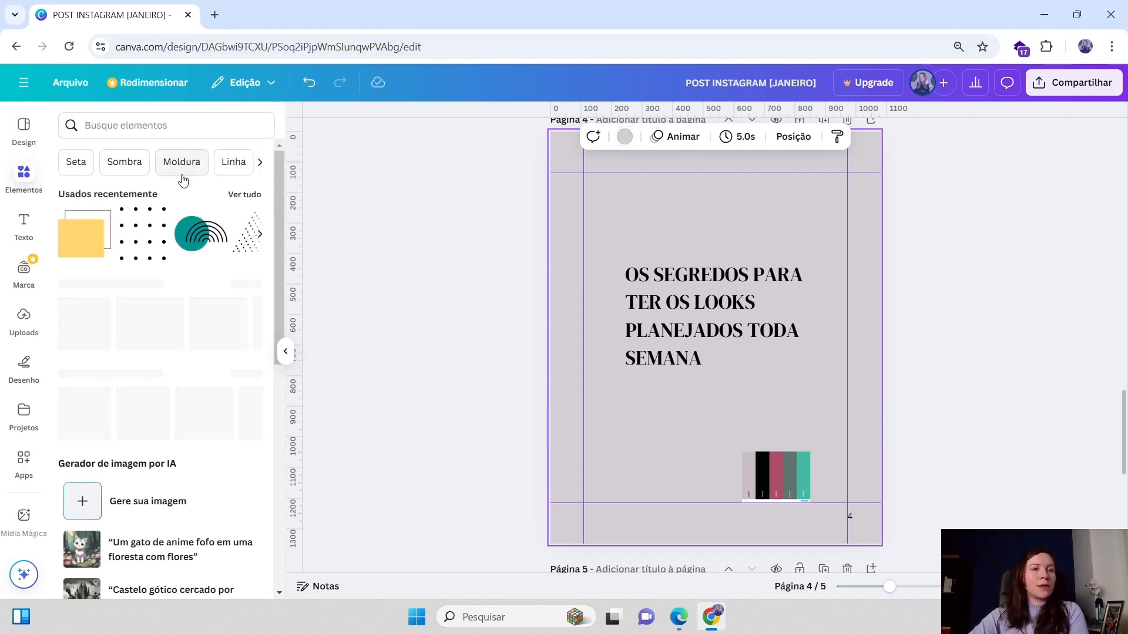
{"action": "left_click", "coordinate": [122, 124]}
{"action": "type", "text": "textura"}
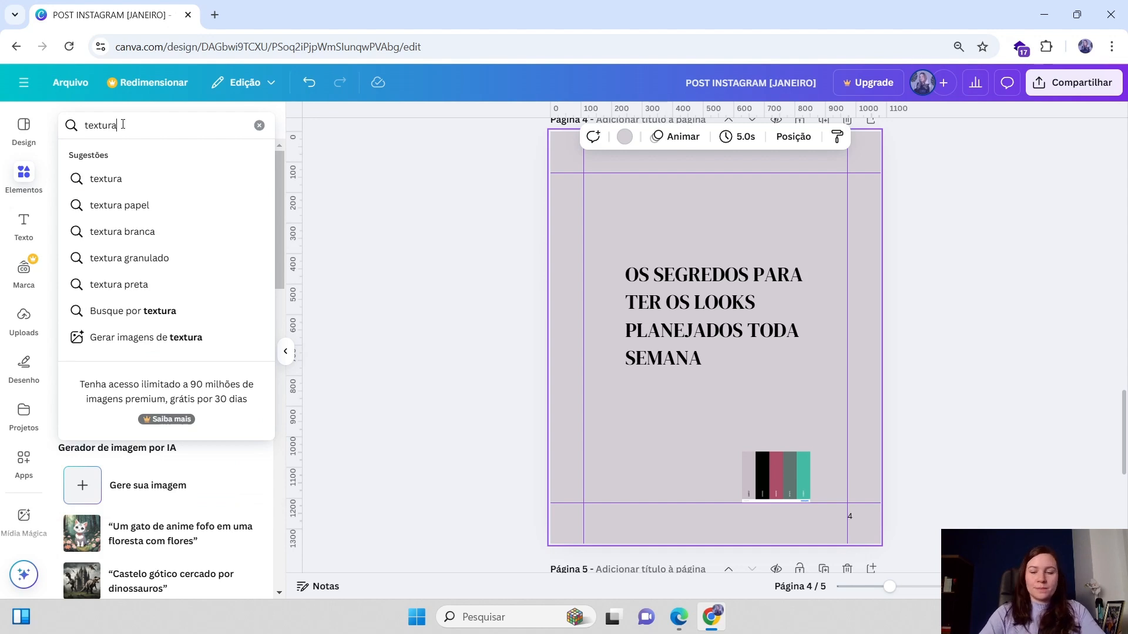
{"action": "key", "text": "Return"}
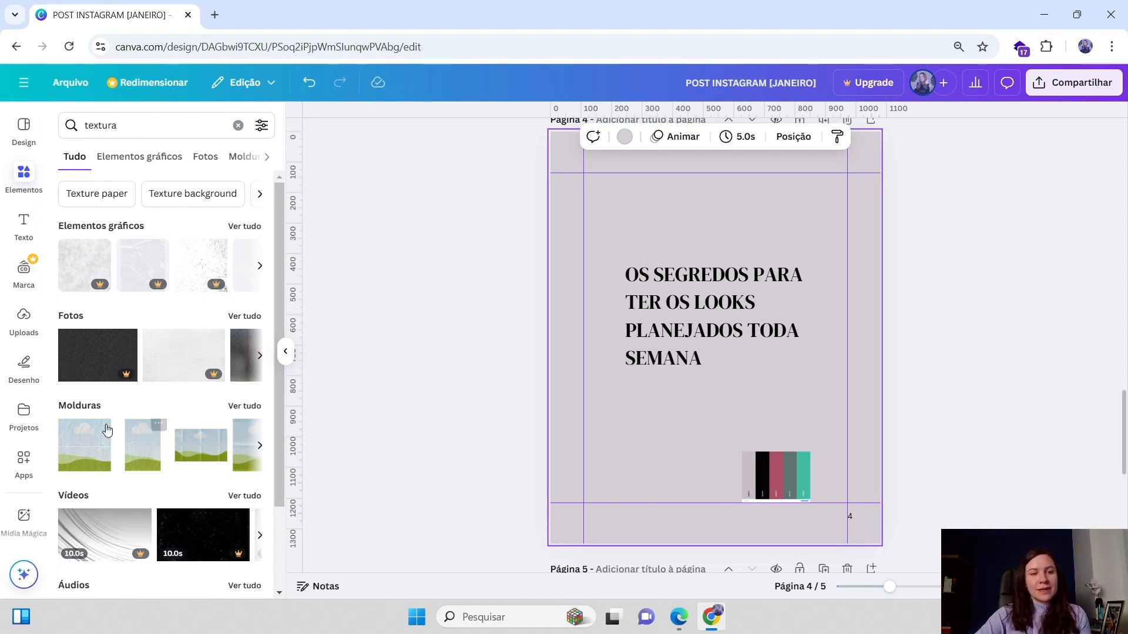
{"action": "scroll", "coordinate": [851, 457], "scroll_direction": "up", "scroll_amount": 15}
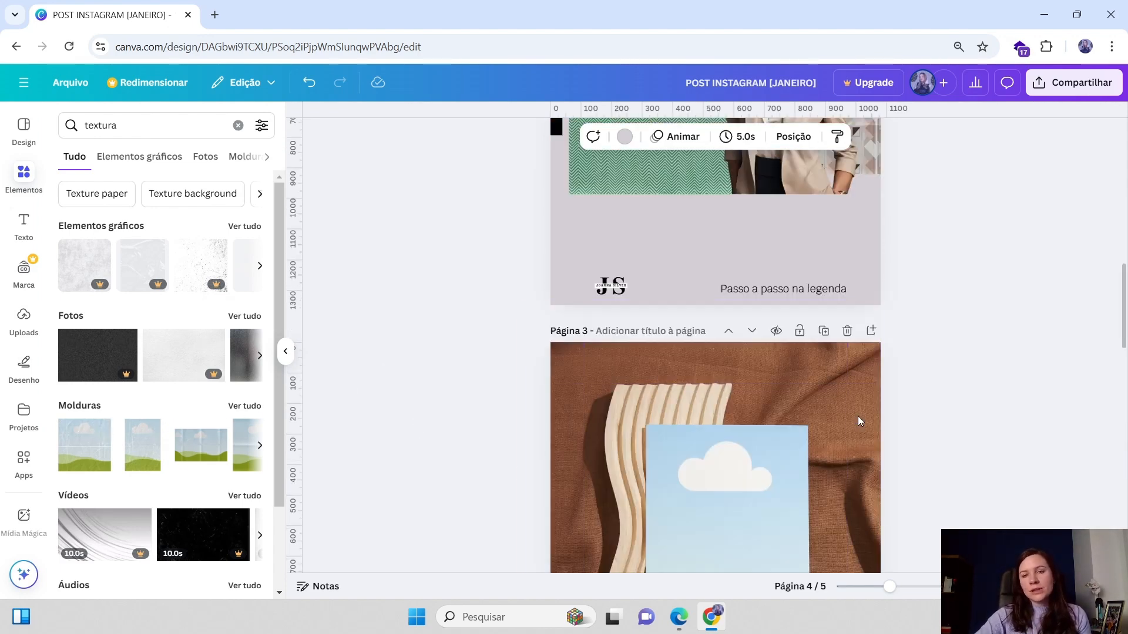
{"action": "scroll", "coordinate": [667, 462], "scroll_direction": "down", "scroll_amount": 12}
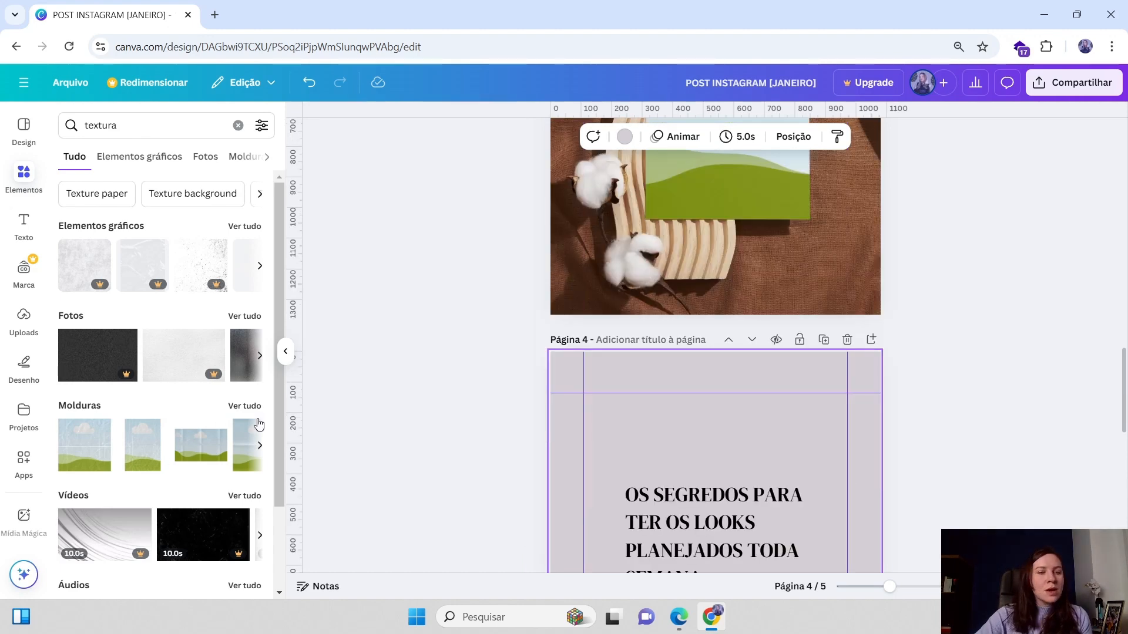
{"action": "left_click", "coordinate": [254, 230]}
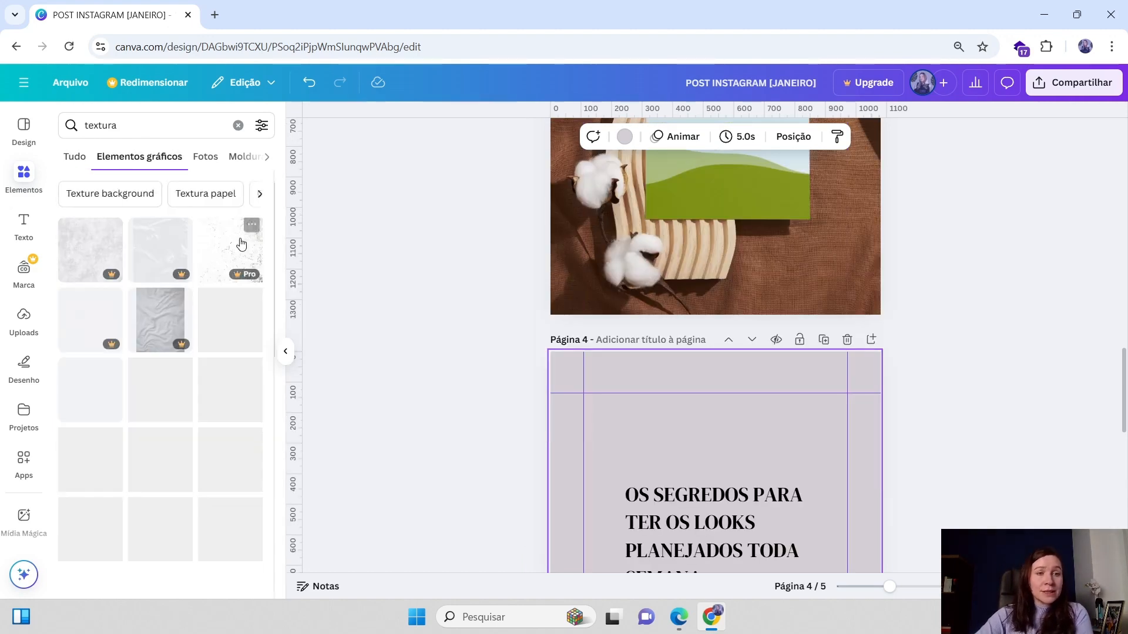
{"action": "scroll", "coordinate": [206, 405], "scroll_direction": "down", "scroll_amount": 2}
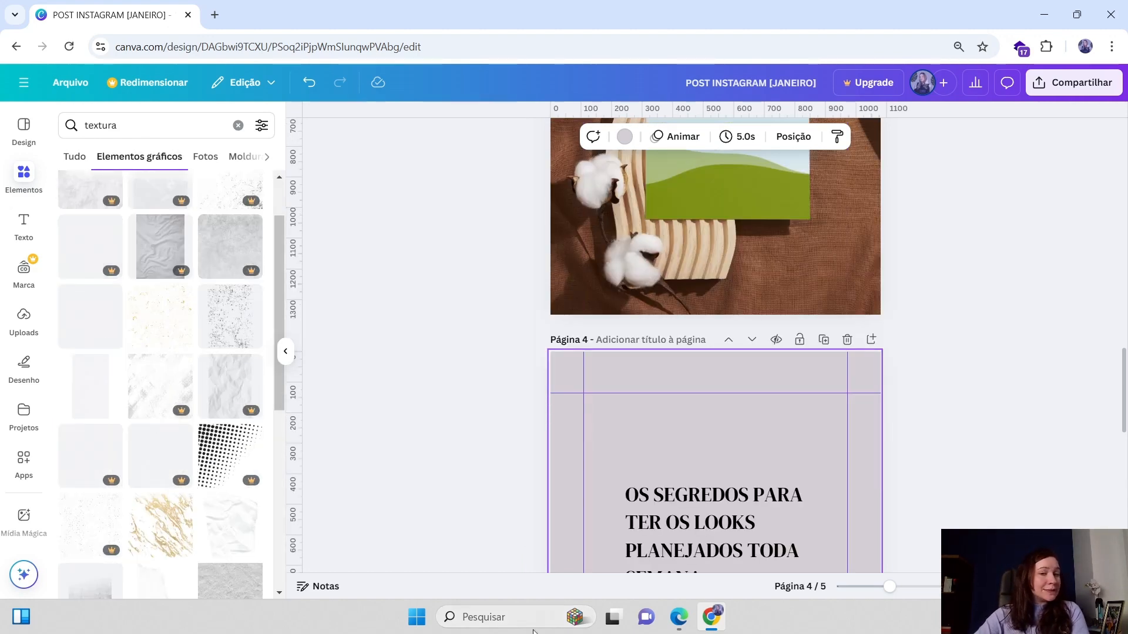
{"action": "scroll", "coordinate": [711, 387], "scroll_direction": "down", "scroll_amount": 1}
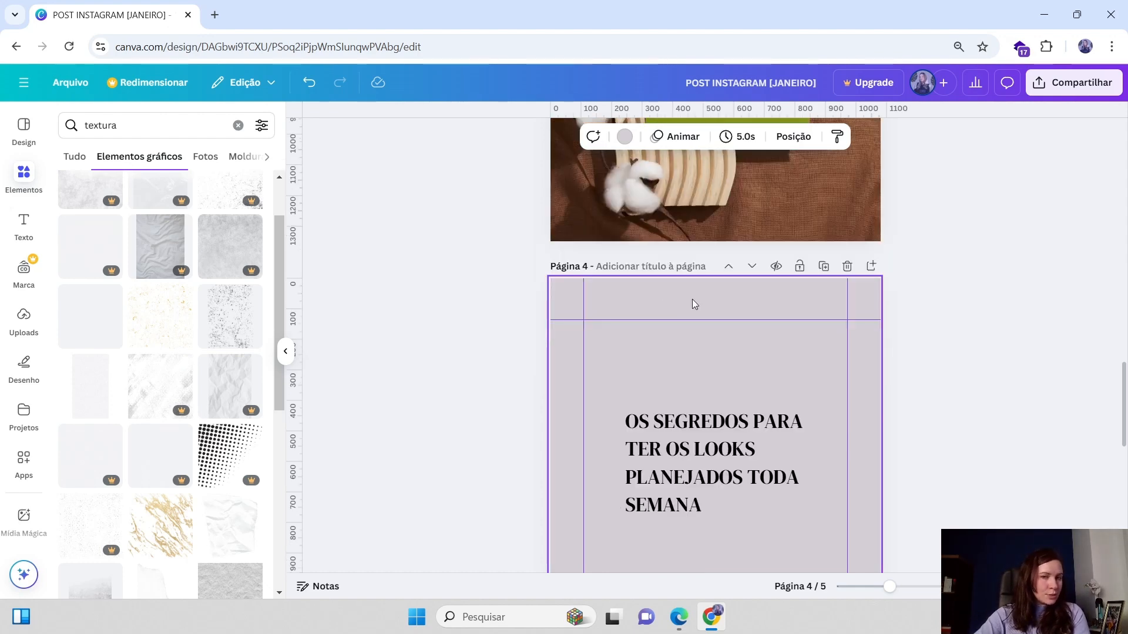
Try adding texture graphics to page 4, repositioning one, and delete them
{"action": "left_click", "coordinate": [176, 388]}
{"action": "key", "text": "Delete"}
{"action": "scroll", "coordinate": [185, 465], "scroll_direction": "down", "scroll_amount": 10}
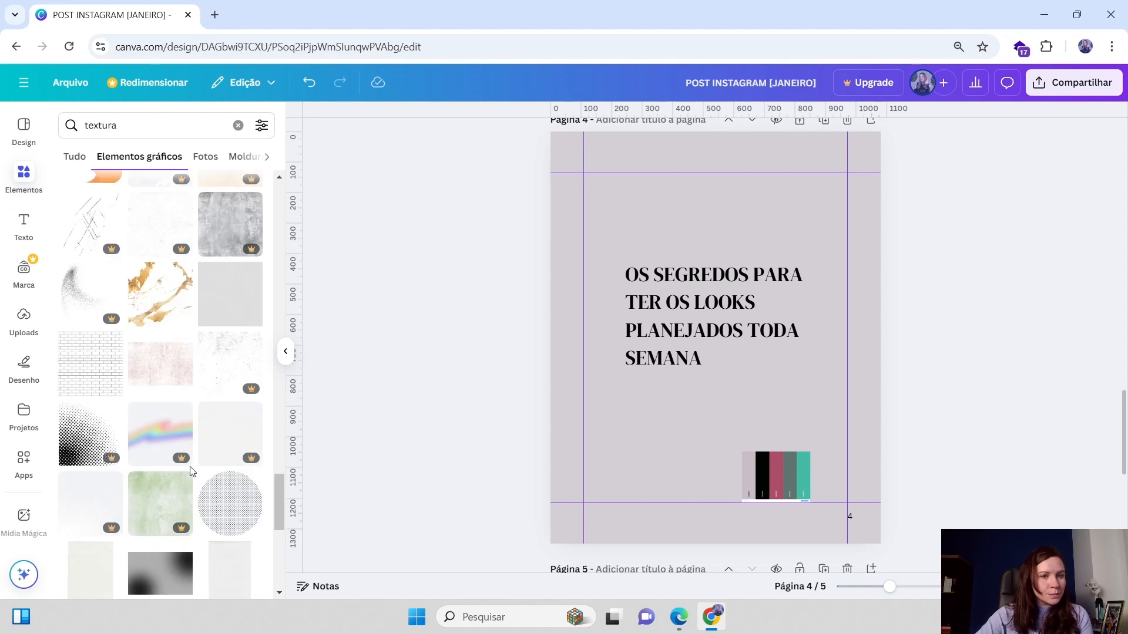
{"action": "scroll", "coordinate": [191, 471], "scroll_direction": "down", "scroll_amount": 5}
{"action": "left_click", "coordinate": [234, 358]}
{"action": "left_click_drag", "start_coordinate": [642, 227], "coordinate": [580, 188]}
{"action": "scroll", "coordinate": [676, 364], "scroll_direction": "down", "scroll_amount": 1}
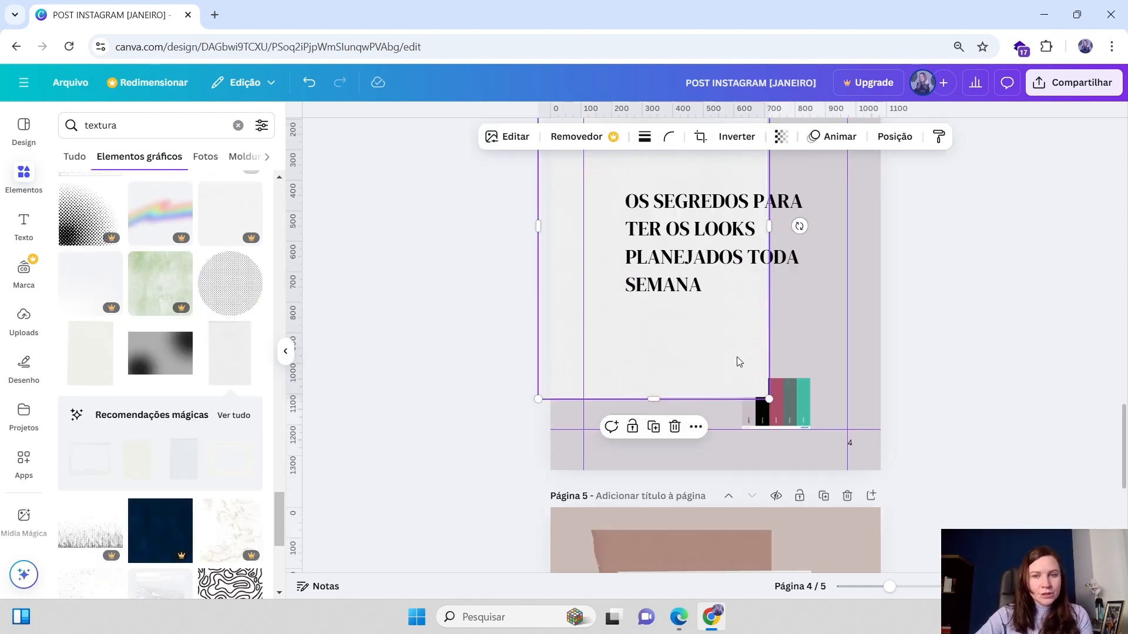
{"action": "left_click", "coordinate": [675, 427]}
Search the elements library for textura tecido and browse the results
{"action": "left_click", "coordinate": [147, 126]}
{"action": "type", "text": "tecido"}
{"action": "key", "text": "Return"}
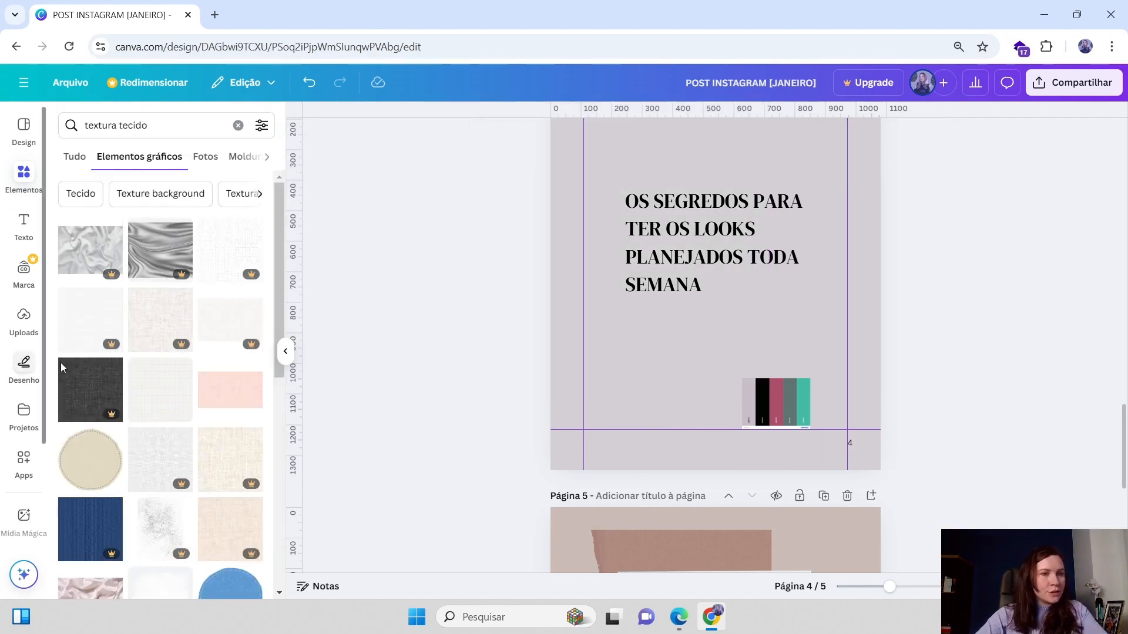
{"action": "scroll", "coordinate": [134, 441], "scroll_direction": "down", "scroll_amount": 5}
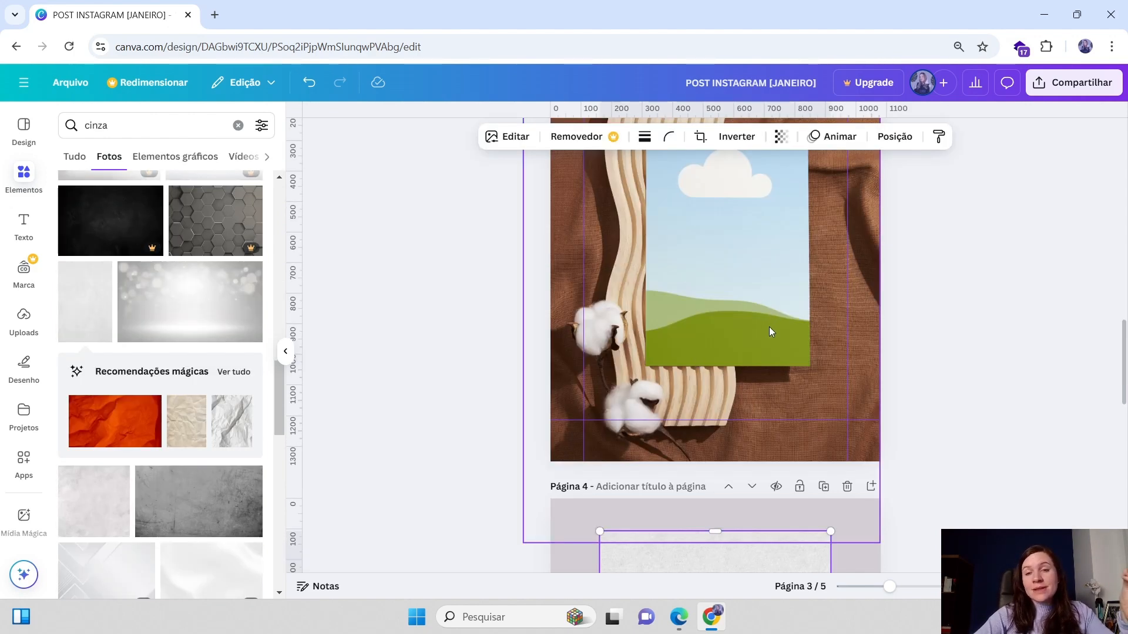
{"action": "scroll", "coordinate": [678, 358], "scroll_direction": "up", "scroll_amount": 2}
{"action": "scroll", "coordinate": [679, 361], "scroll_direction": "down", "scroll_amount": 6}
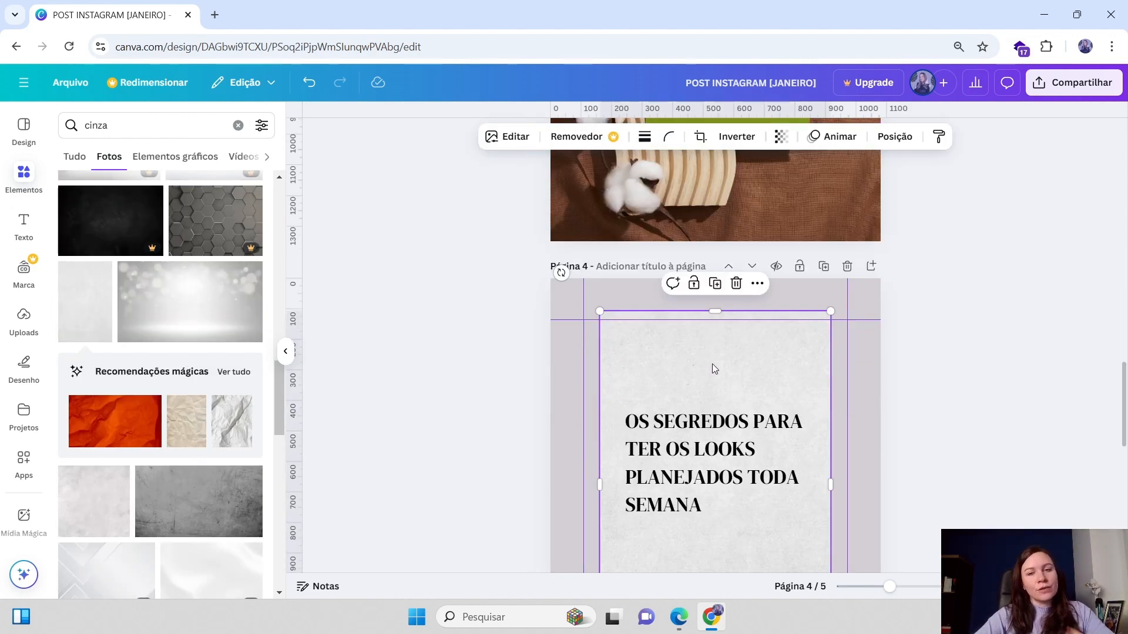
{"action": "scroll", "coordinate": [665, 334], "scroll_direction": "down", "scroll_amount": 5}
Stretch the grey textured photo to cover the whole of page 4 as its background
{"action": "left_click", "coordinate": [791, 346]}
{"action": "left_click_drag", "start_coordinate": [791, 345], "coordinate": [679, 355]}
{"action": "left_click", "coordinate": [781, 327]}
{"action": "left_click_drag", "start_coordinate": [786, 337], "coordinate": [879, 477]}
{"action": "left_click", "coordinate": [848, 368]}
{"action": "left_click", "coordinate": [945, 366]}
{"action": "scroll", "coordinate": [946, 366], "scroll_direction": "up", "scroll_amount": 4}
{"action": "left_click", "coordinate": [823, 369]}
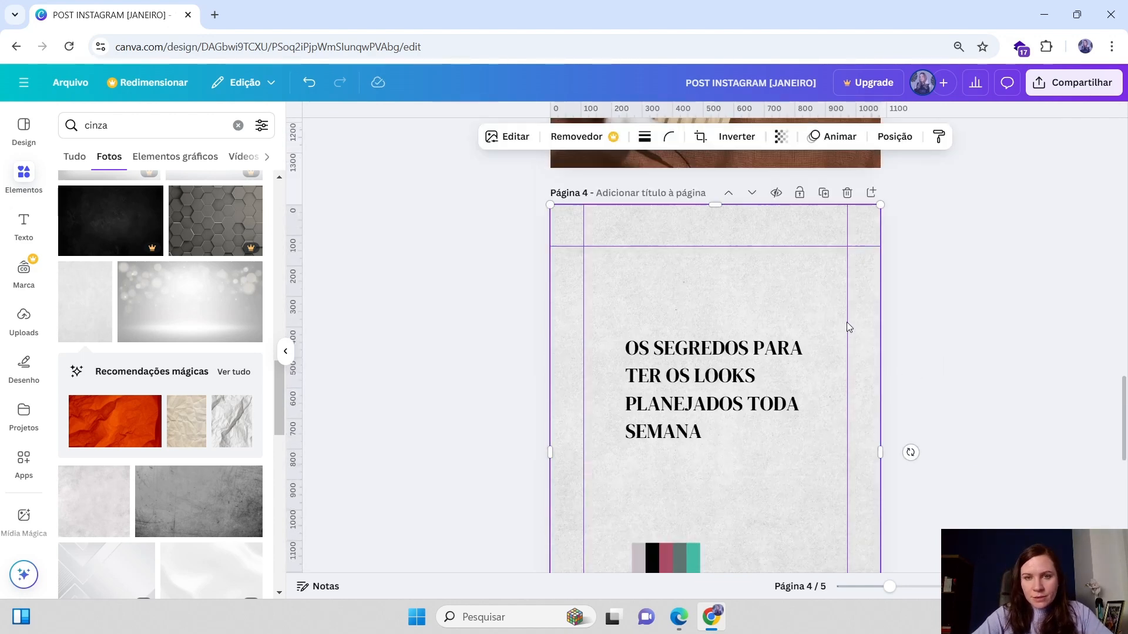
Set the page 4 title's colour to the pink from the document colours
{"action": "left_click", "coordinate": [739, 363]}
{"action": "scroll", "coordinate": [619, 295], "scroll_direction": "up", "scroll_amount": 6}
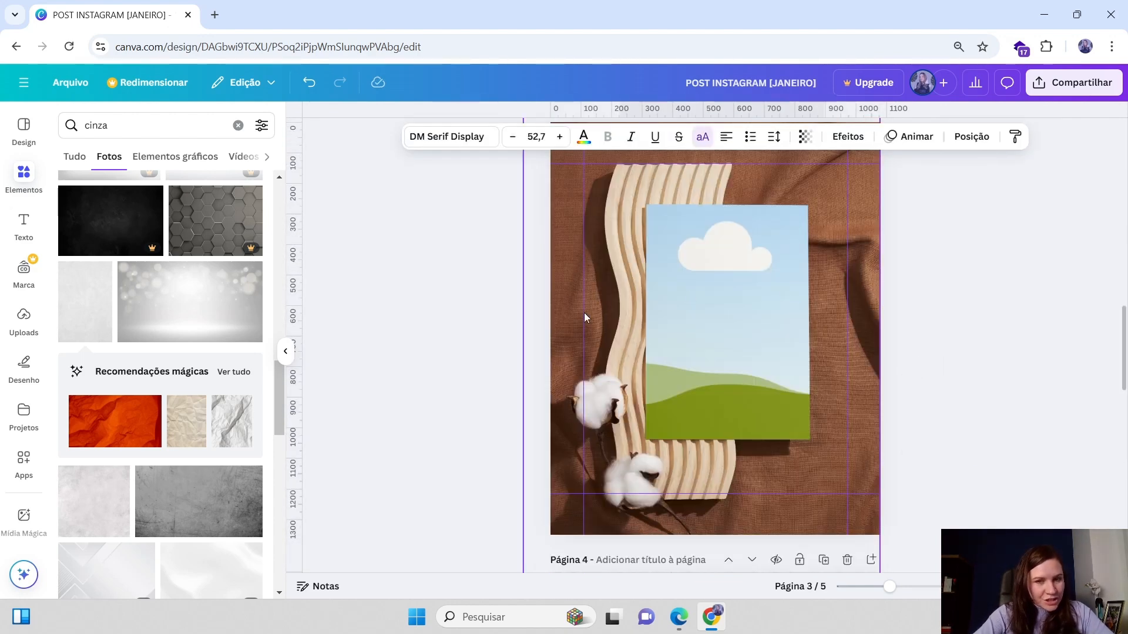
{"action": "scroll", "coordinate": [693, 317], "scroll_direction": "down", "scroll_amount": 6}
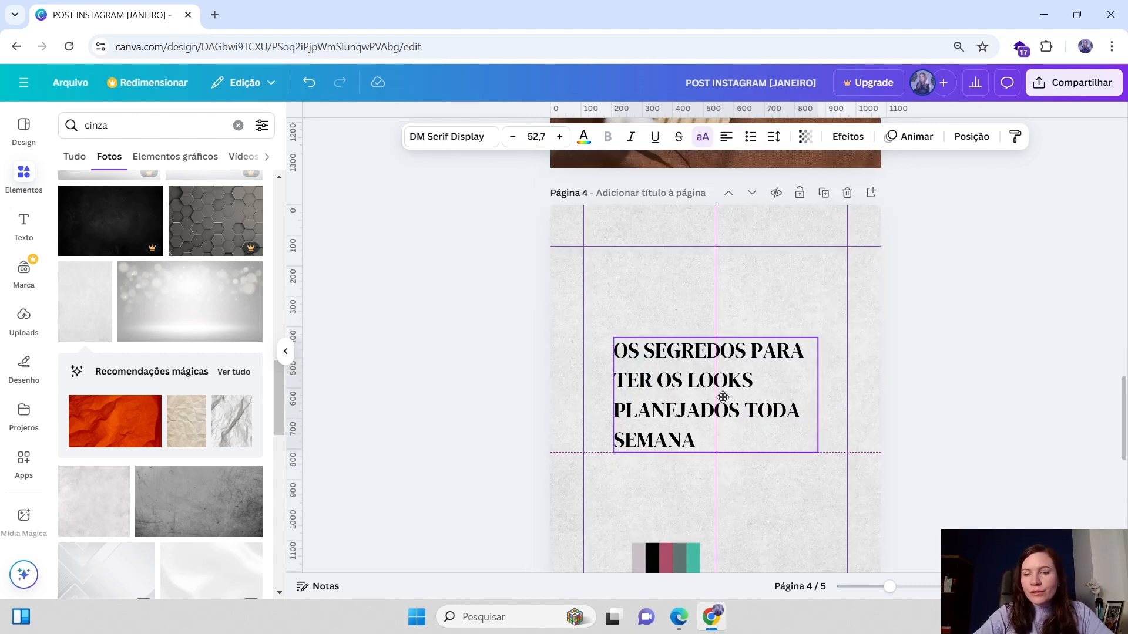
{"action": "scroll", "coordinate": [723, 398], "scroll_direction": "down", "scroll_amount": 2}
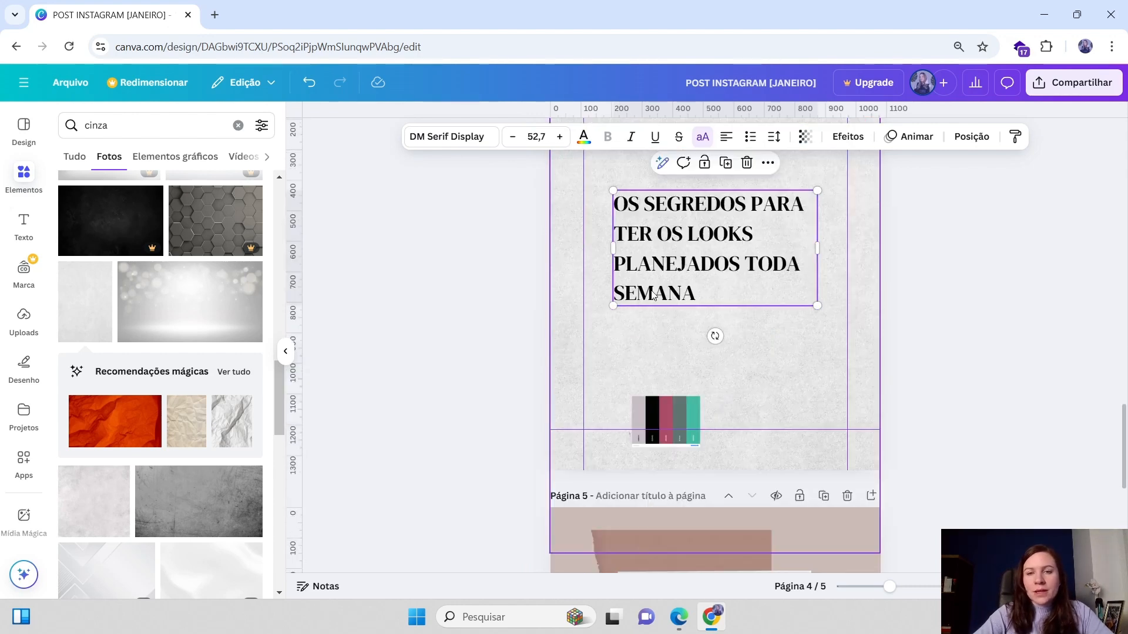
{"action": "left_click", "coordinate": [583, 139]}
{"action": "left_click", "coordinate": [143, 255]}
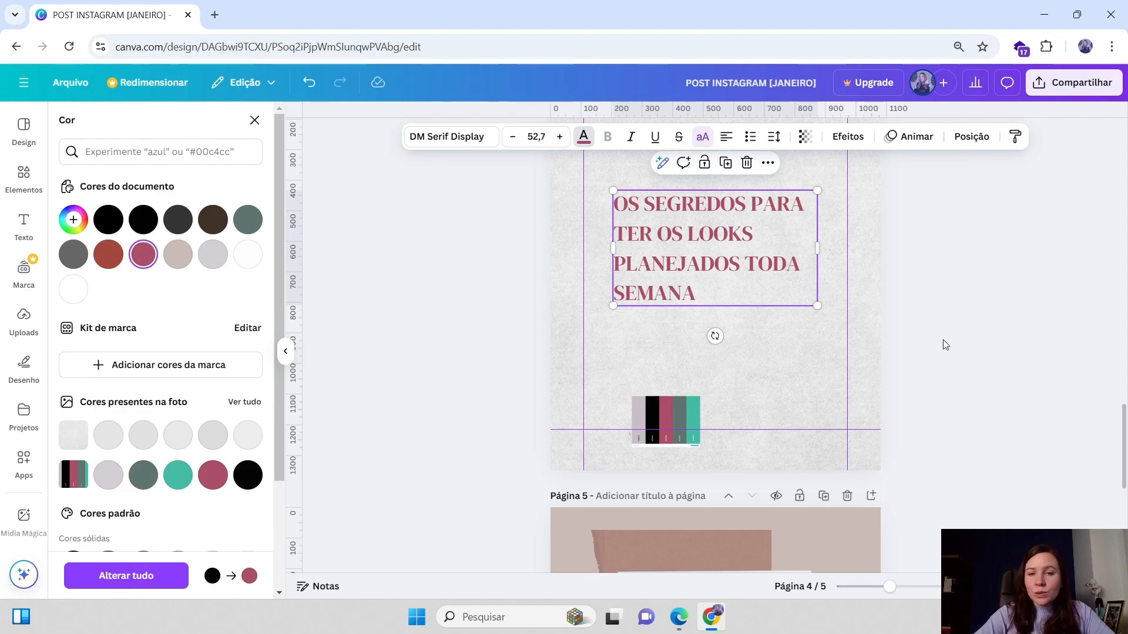
{"action": "left_click", "coordinate": [914, 304]}
Set the page 4 title's colour back to black
{"action": "scroll", "coordinate": [914, 303], "scroll_direction": "up", "scroll_amount": 7}
{"action": "scroll", "coordinate": [914, 303], "scroll_direction": "down", "scroll_amount": 4}
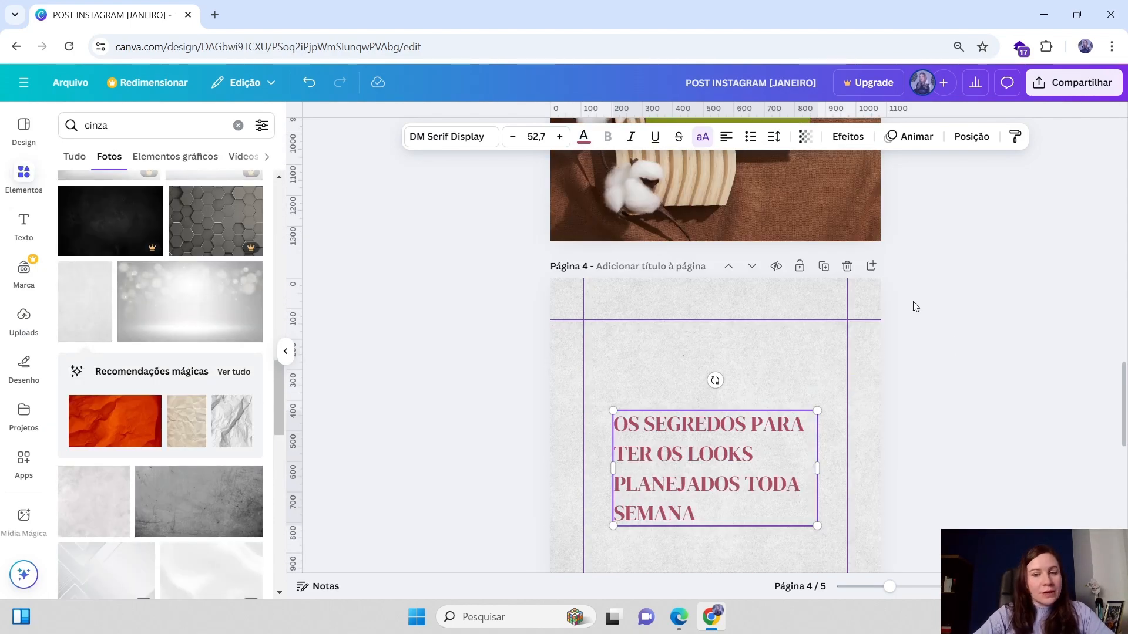
{"action": "scroll", "coordinate": [914, 303], "scroll_direction": "down", "scroll_amount": 2}
{"action": "left_click", "coordinate": [583, 139]}
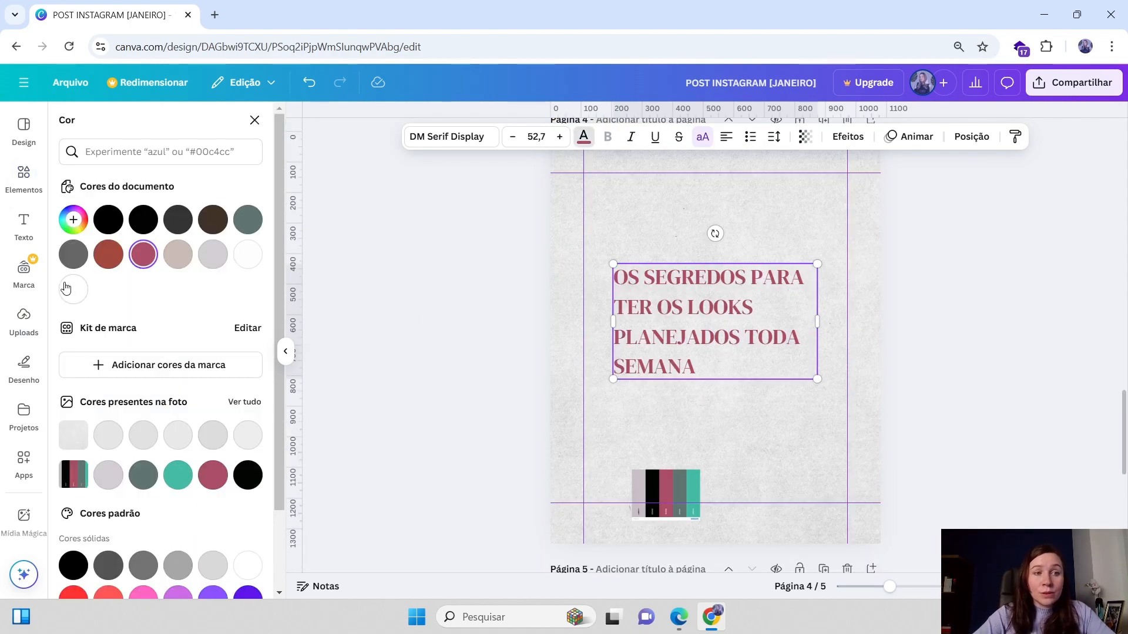
{"action": "left_click", "coordinate": [144, 220]}
{"action": "left_click", "coordinate": [892, 294]}
Recolour the page 4 title with the pink from the document colours
{"action": "scroll", "coordinate": [892, 293], "scroll_direction": "up", "scroll_amount": 4}
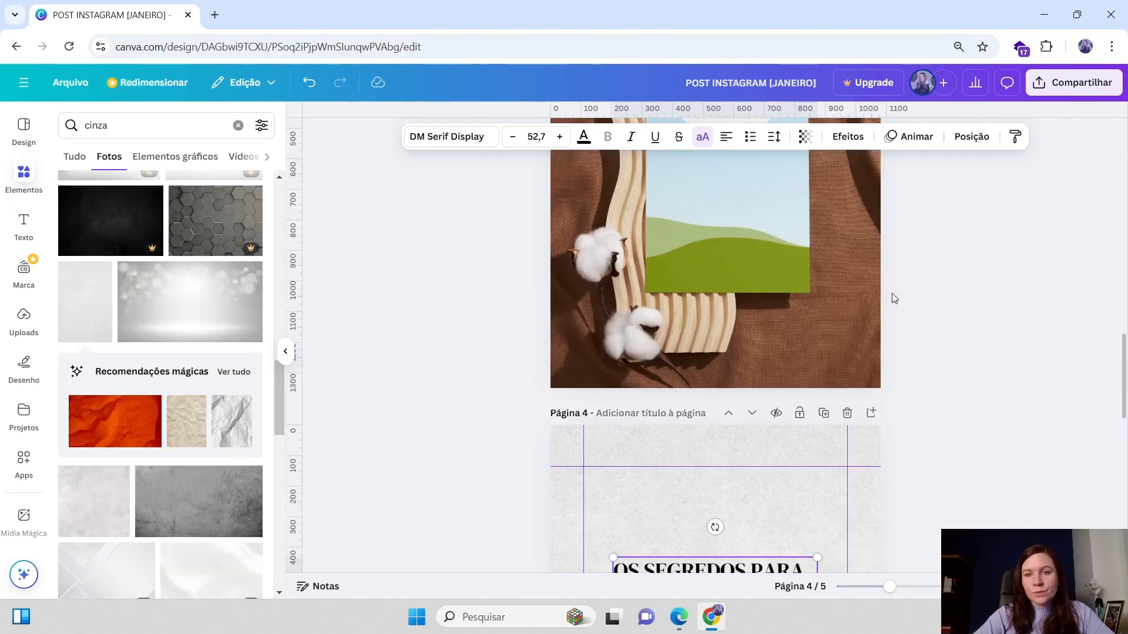
{"action": "scroll", "coordinate": [892, 298], "scroll_direction": "up", "scroll_amount": 4}
{"action": "scroll", "coordinate": [892, 297], "scroll_direction": "down", "scroll_amount": 8}
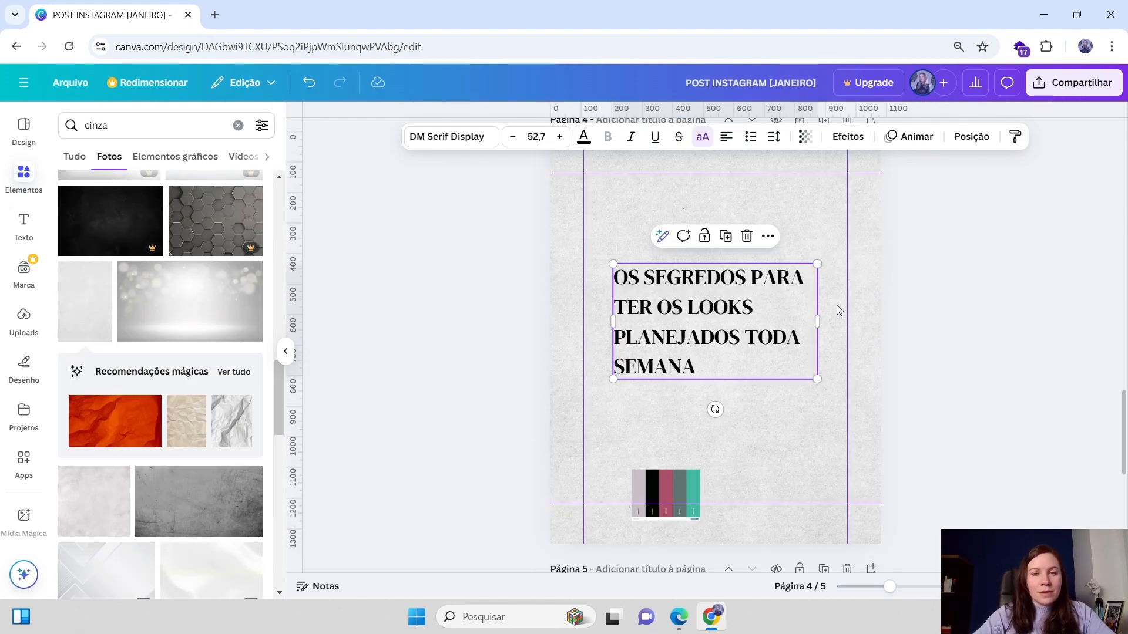
{"action": "left_click", "coordinate": [583, 138]}
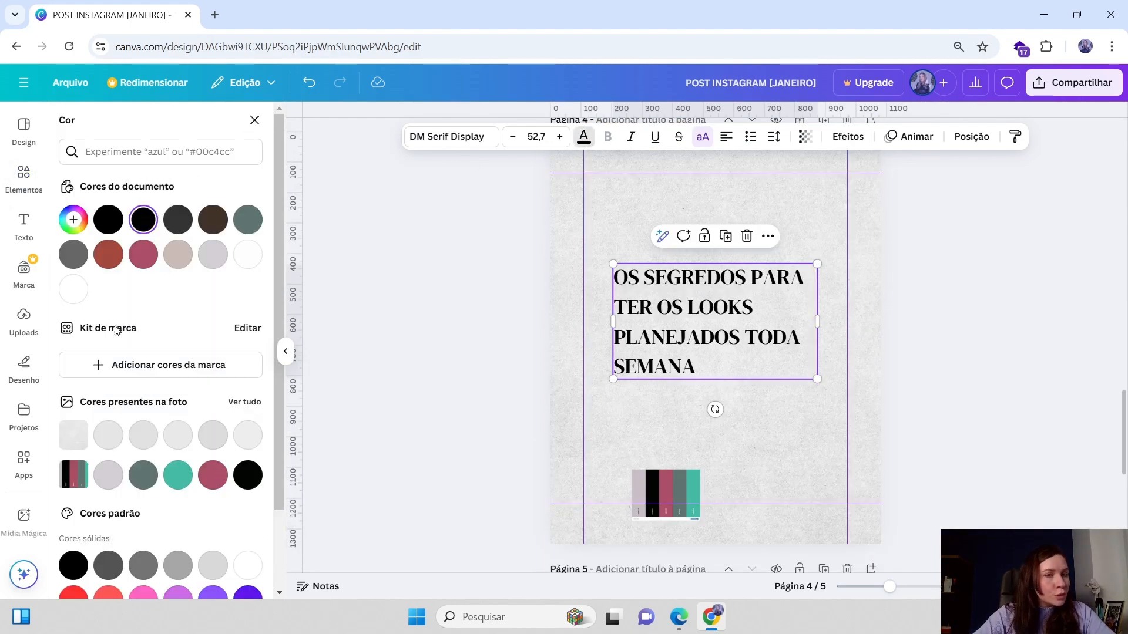
{"action": "left_click", "coordinate": [143, 256]}
Delete the colour palette strip from page 4 and nudge the title down slightly
{"action": "key", "text": "Delete"}
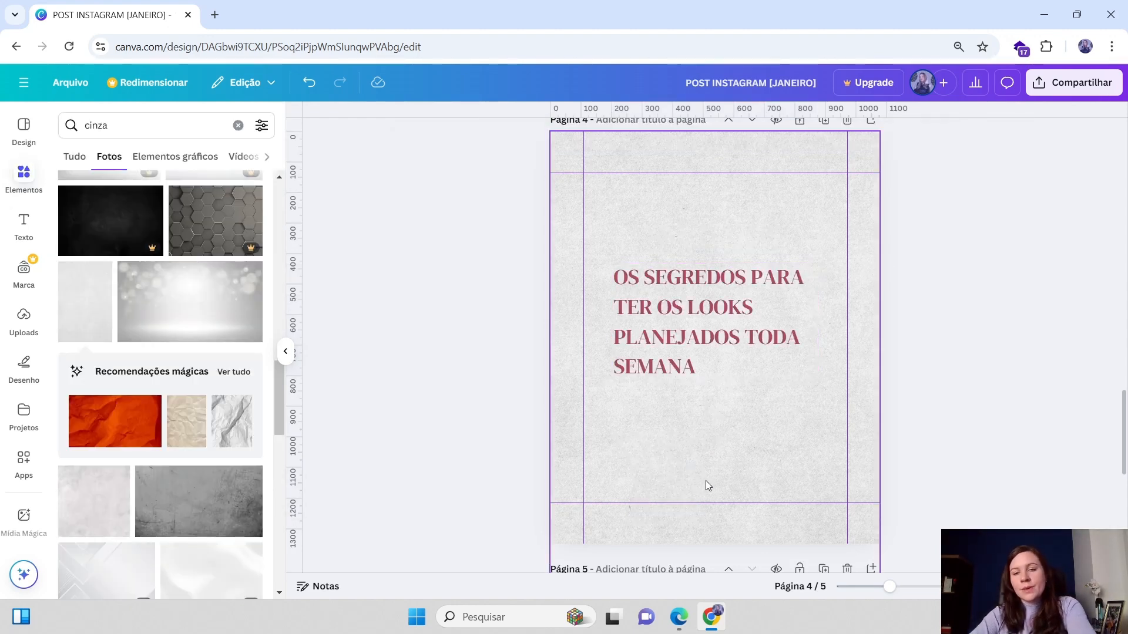
{"action": "left_click_drag", "start_coordinate": [722, 310], "coordinate": [722, 314]}
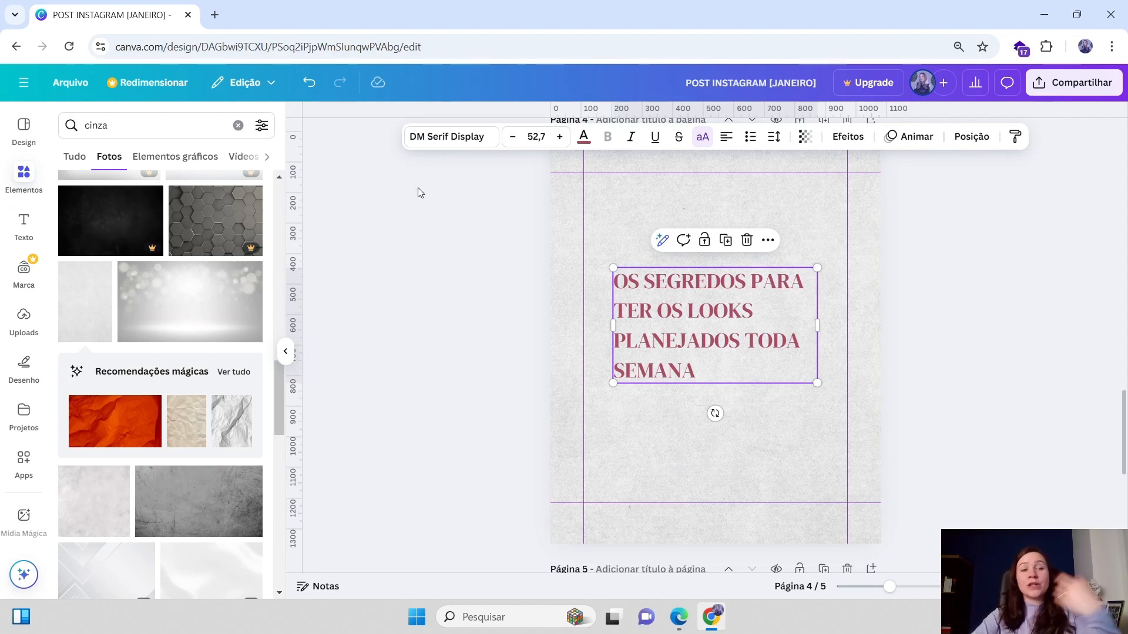
{"action": "scroll", "coordinate": [118, 264], "scroll_direction": "up", "scroll_amount": 4}
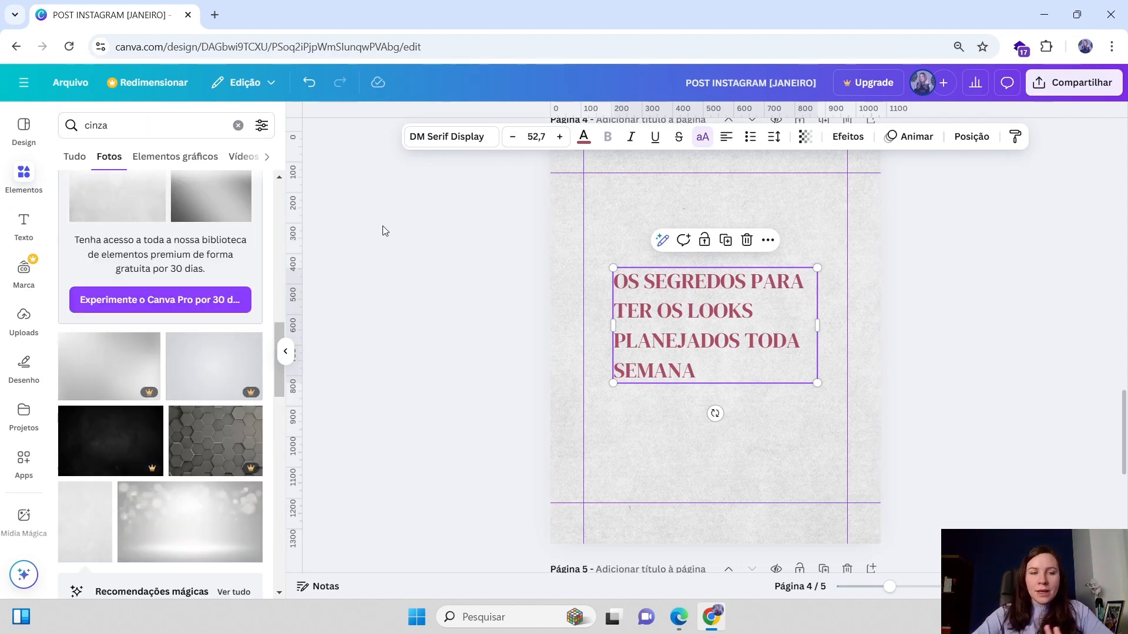
{"action": "scroll", "coordinate": [470, 259], "scroll_direction": "up", "scroll_amount": 4}
{"action": "scroll", "coordinate": [921, 435], "scroll_direction": "down", "scroll_amount": 3}
Colour the word SEGREDOS in the page 4 title black
{"action": "double_click", "coordinate": [735, 313]}
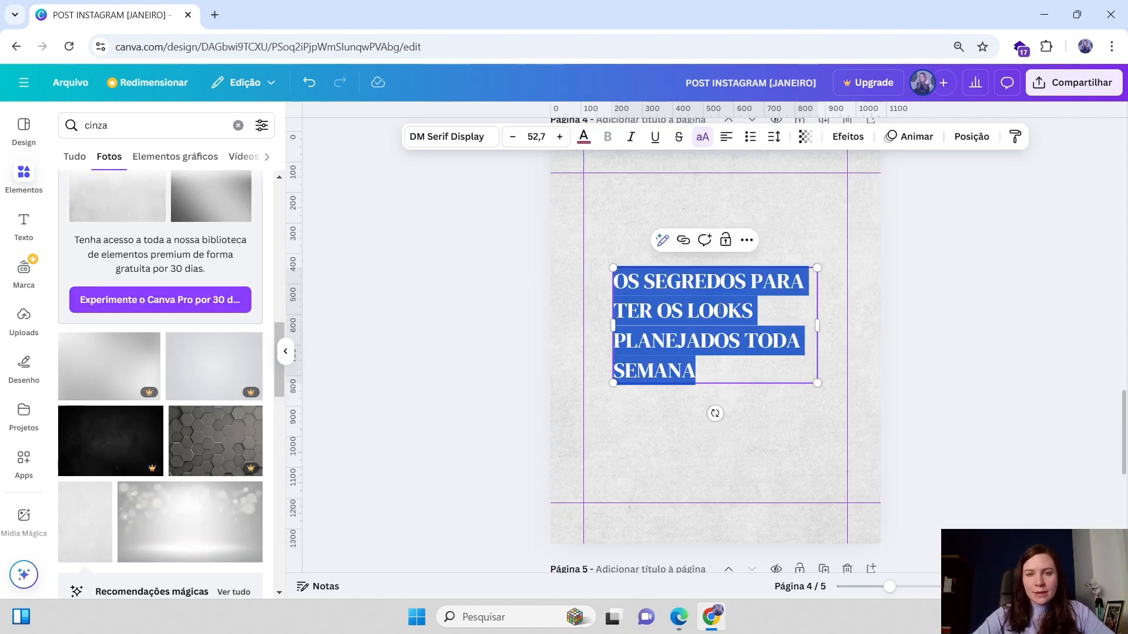
{"action": "left_click", "coordinate": [843, 327]}
{"action": "double_click", "coordinate": [720, 291]}
{"action": "left_click", "coordinate": [657, 284]}
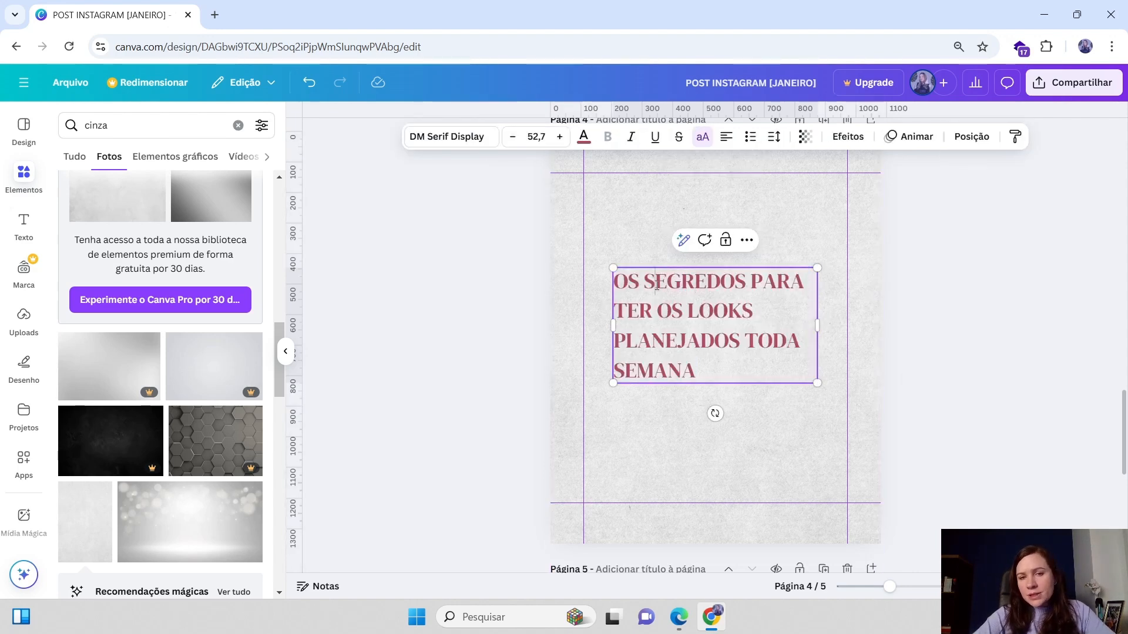
{"action": "left_click_drag", "start_coordinate": [652, 282], "coordinate": [745, 284]}
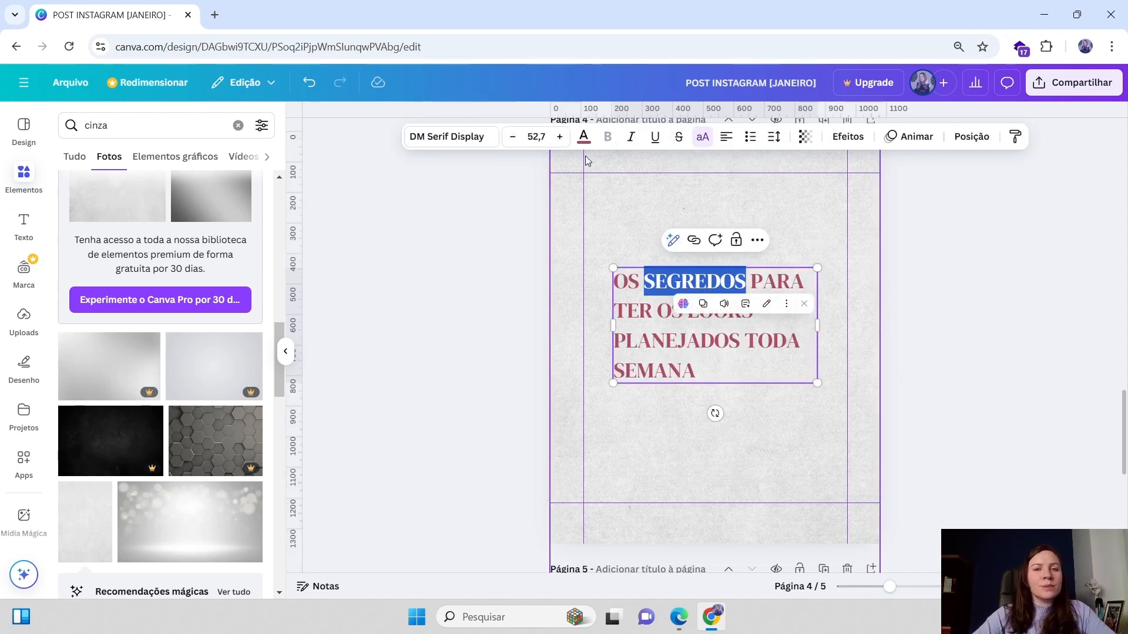
{"action": "left_click", "coordinate": [584, 136]}
{"action": "left_click", "coordinate": [692, 312]}
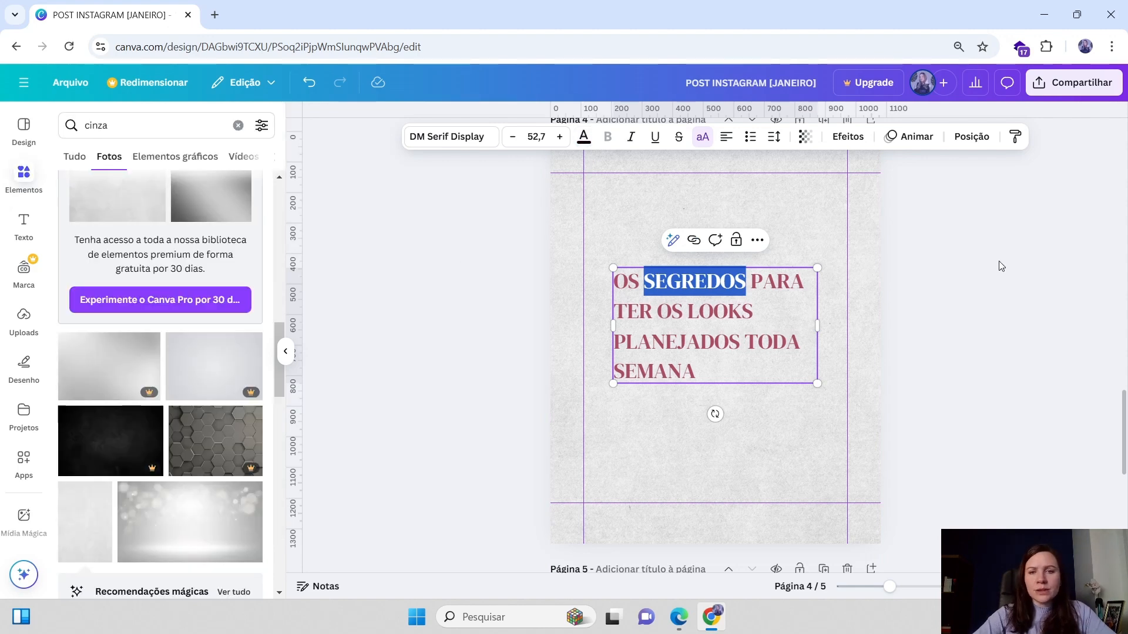
{"action": "key", "text": "Escape"}
Colour the words LOOKS PLANEJADOS in the title black
{"action": "left_click", "coordinate": [692, 312]}
{"action": "left_click", "coordinate": [691, 312]}
{"action": "left_click_drag", "start_coordinate": [689, 312], "coordinate": [740, 347]}
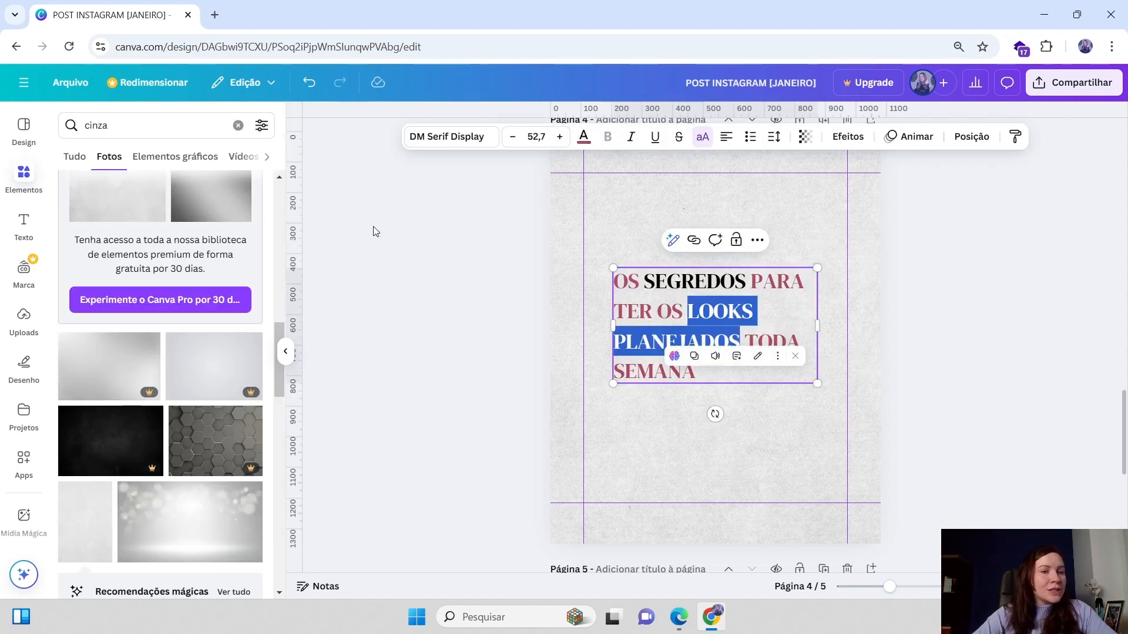
{"action": "left_click", "coordinate": [584, 136]}
{"action": "left_click", "coordinate": [143, 219]}
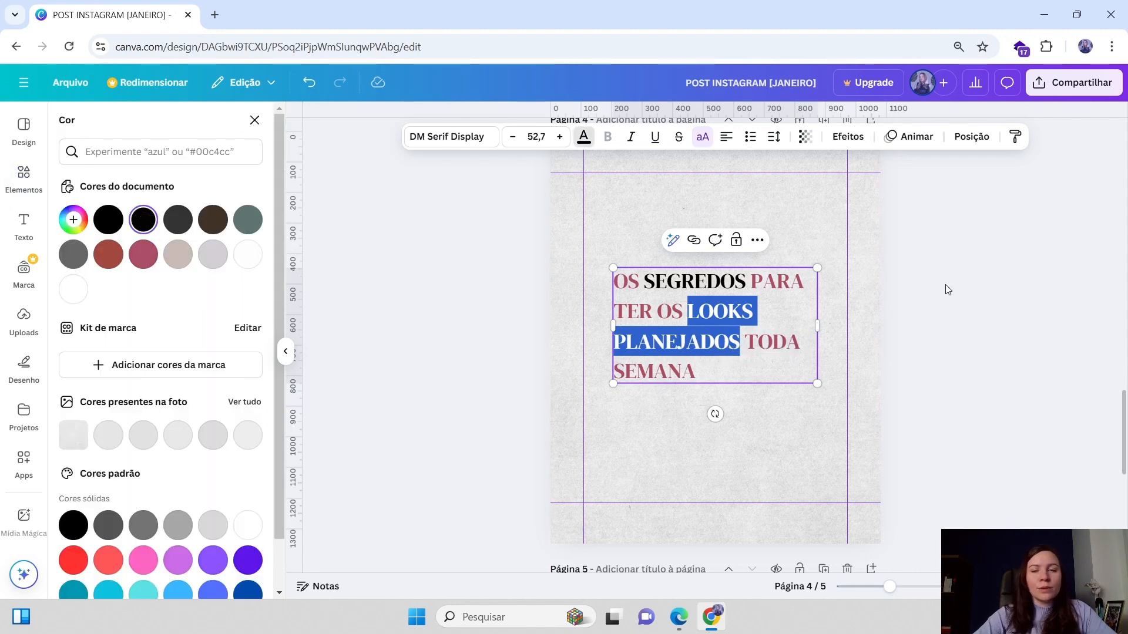
{"action": "left_click", "coordinate": [945, 281]}
Narrow the title's text box slightly and recolour the word LOOKS pink
{"action": "left_click", "coordinate": [702, 382]}
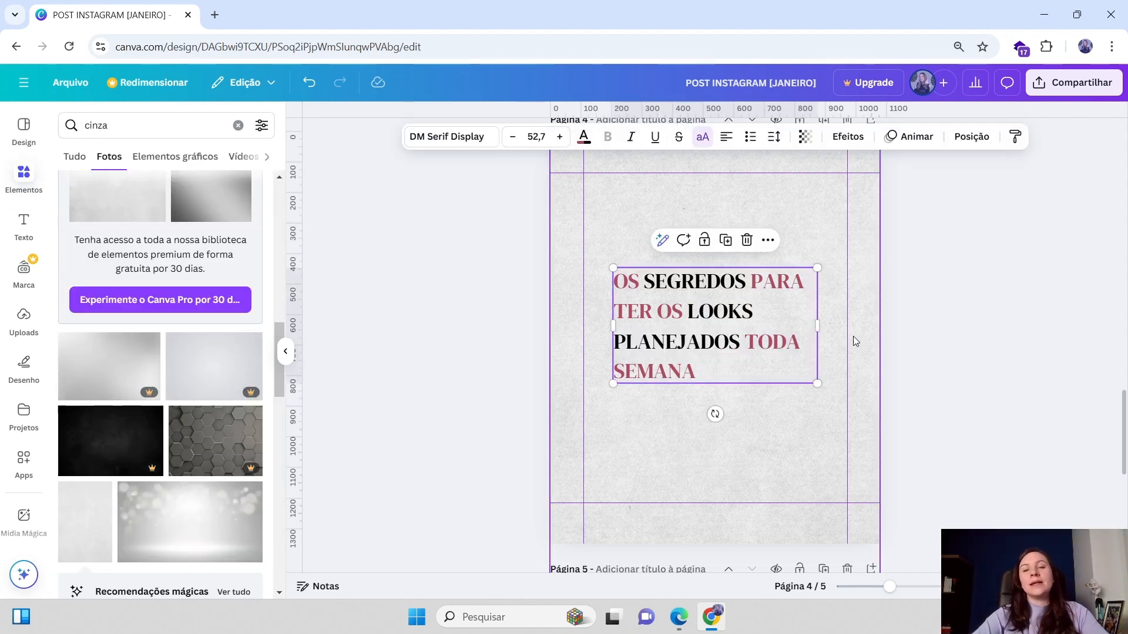
{"action": "mouse_move", "coordinate": [818, 325]}
{"action": "left_mouse_down"}
{"action": "mouse_move", "coordinate": [806, 329]}
{"action": "mouse_move", "coordinate": [852, 322]}
{"action": "mouse_move", "coordinate": [820, 319]}
{"action": "left_mouse_up"}
{"action": "left_click", "coordinate": [824, 319]}
{"action": "left_click", "coordinate": [757, 317]}
{"action": "left_click", "coordinate": [699, 312]}
{"action": "left_click", "coordinate": [686, 310]}
{"action": "left_click_drag", "start_coordinate": [686, 310], "coordinate": [753, 311]}
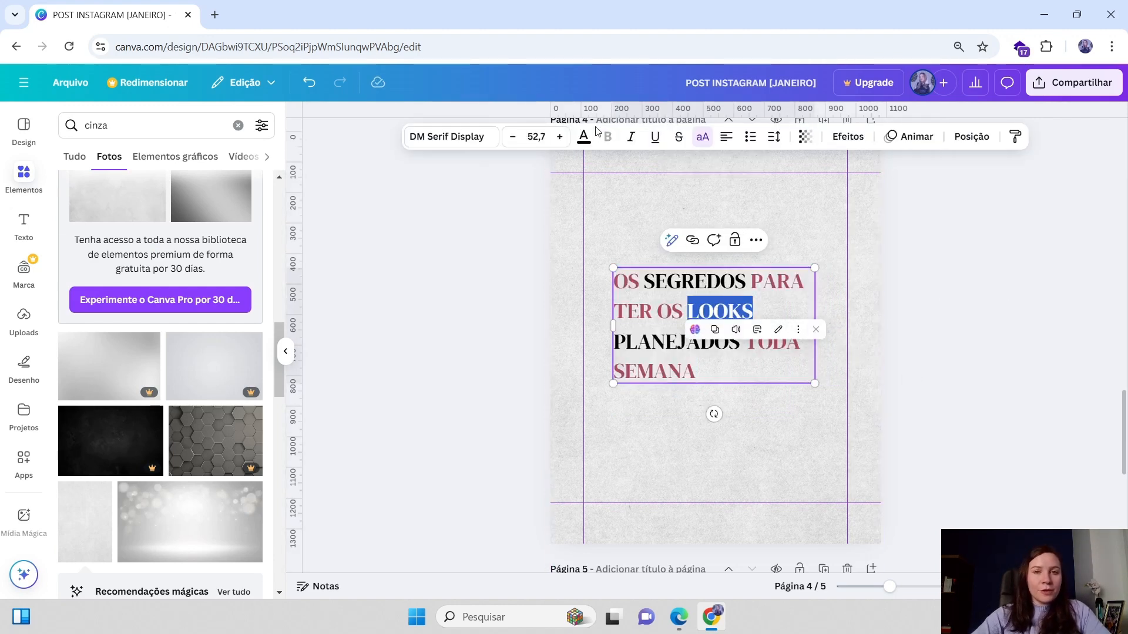
{"action": "left_click", "coordinate": [581, 138]}
{"action": "left_click", "coordinate": [143, 254]}
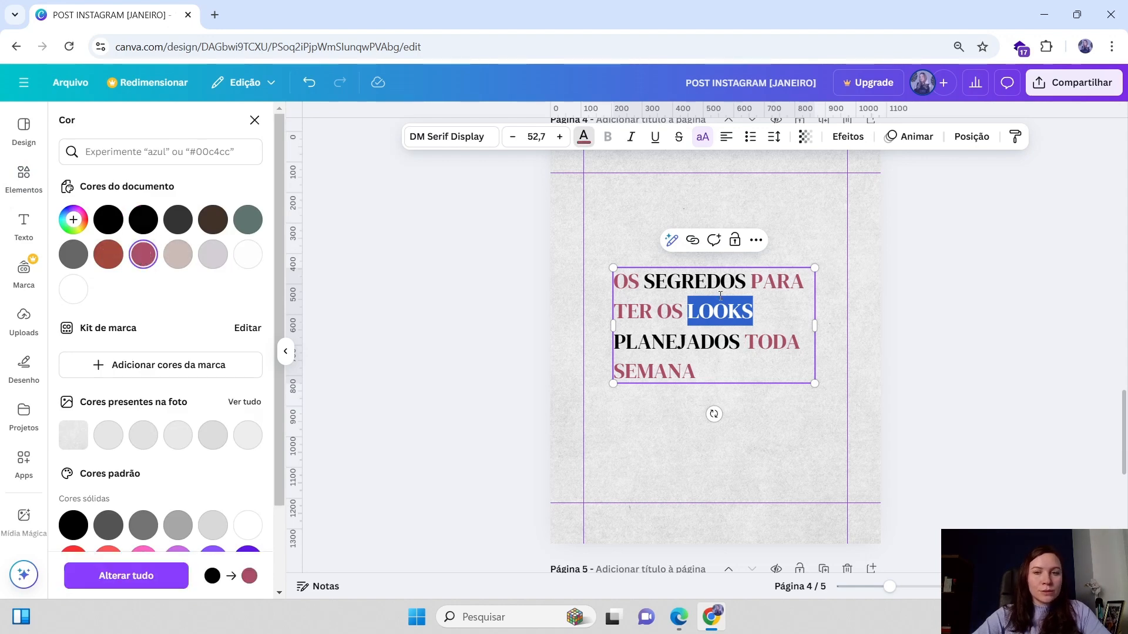
Duplicate the page 4 title text box and delete TODA SEMANA from the original title
{"action": "left_click", "coordinate": [749, 338]}
{"action": "key", "text": "Escape"}
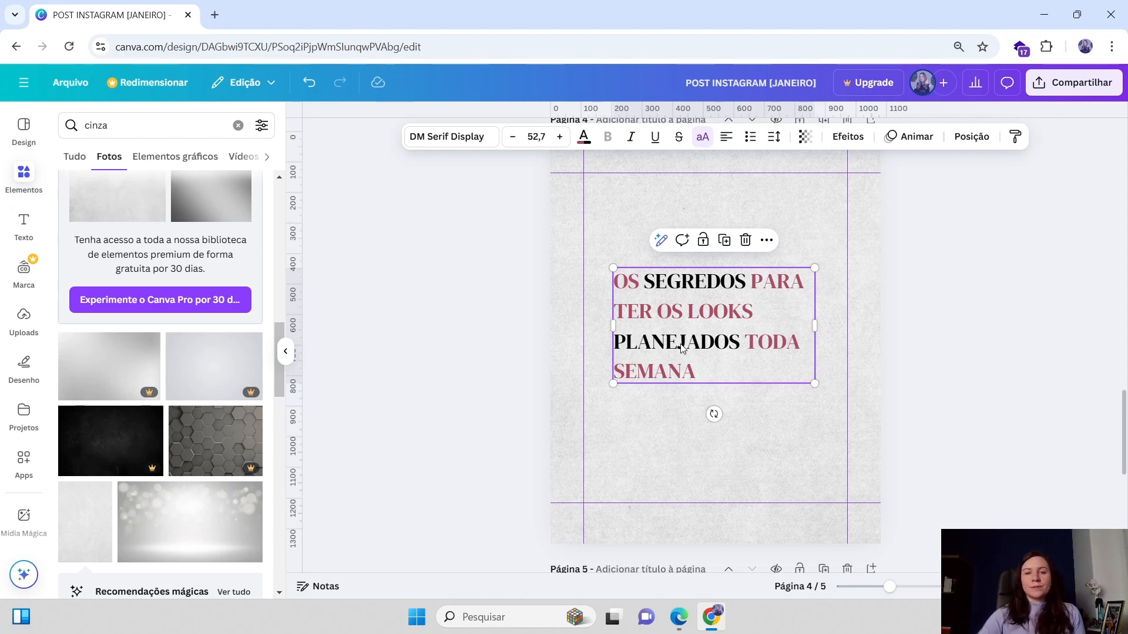
{"action": "left_click", "coordinate": [724, 239]}
{"action": "left_click_drag", "start_coordinate": [701, 305], "coordinate": [694, 422]}
{"action": "left_click", "coordinate": [674, 300]}
{"action": "left_click", "coordinate": [751, 342]}
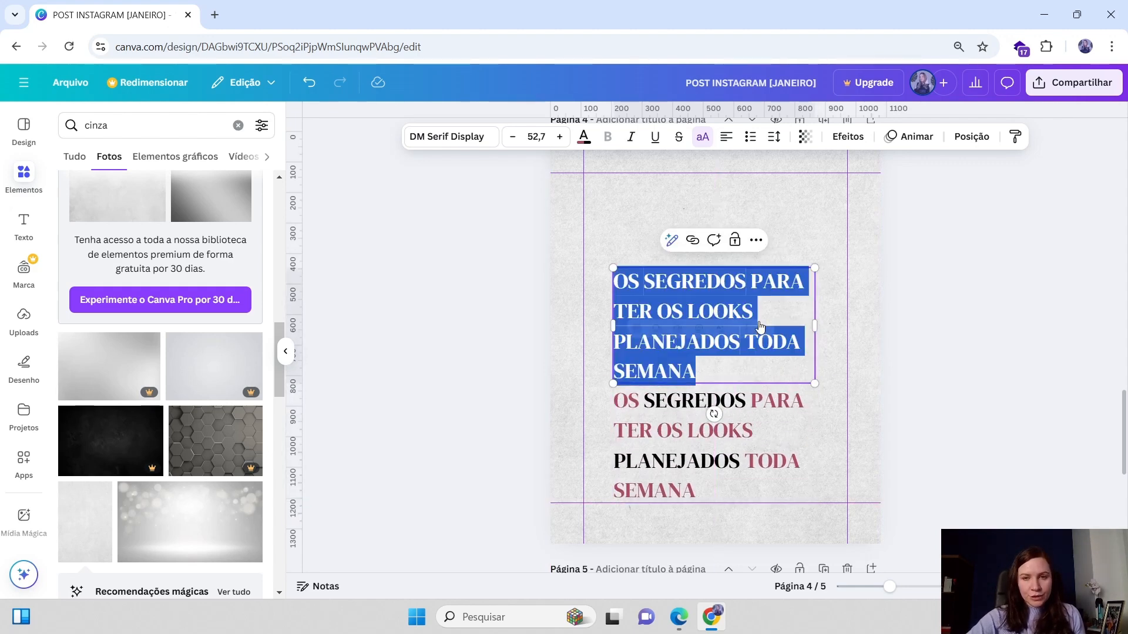
{"action": "left_click", "coordinate": [751, 342]}
{"action": "left_click", "coordinate": [750, 342]}
{"action": "left_click", "coordinate": [751, 342]}
{"action": "left_click_drag", "start_coordinate": [750, 342], "coordinate": [753, 361]}
{"action": "key", "text": "BackSpace"}
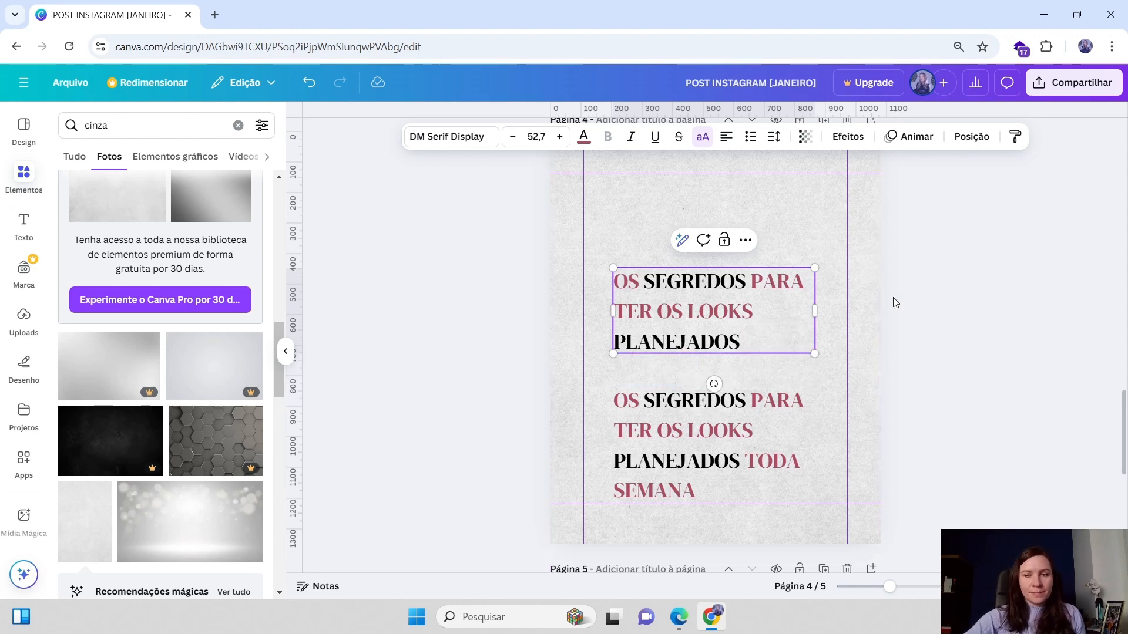
Delete everything except TODA SEMANA from the copied text box and place it just below PLANEJADOS
{"action": "left_click", "coordinate": [691, 433]}
{"action": "left_click_drag", "start_coordinate": [691, 432], "coordinate": [689, 393]}
{"action": "left_click", "coordinate": [715, 422]}
{"action": "left_click", "coordinate": [743, 422]}
{"action": "left_click_drag", "start_coordinate": [743, 422], "coordinate": [619, 362]}
{"action": "key", "text": "BackSpace"}
{"action": "left_click_drag", "start_coordinate": [742, 365], "coordinate": [742, 371]}
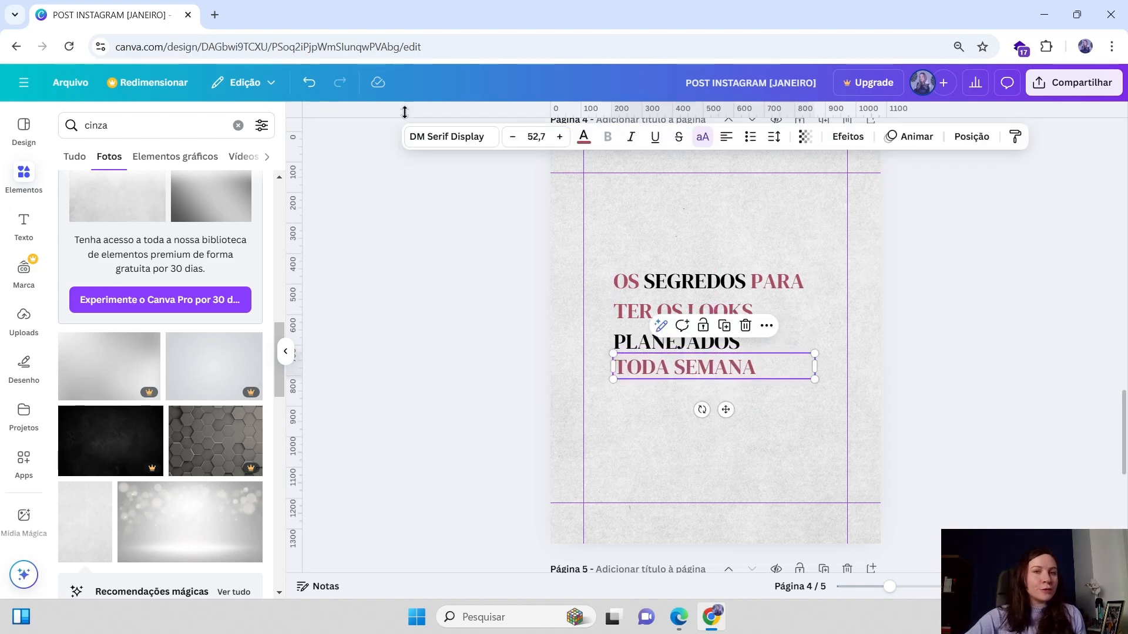
Browse the handwritten fonts and set the TODA SEMANA text to the Mistrully font
{"action": "left_click", "coordinate": [429, 136]}
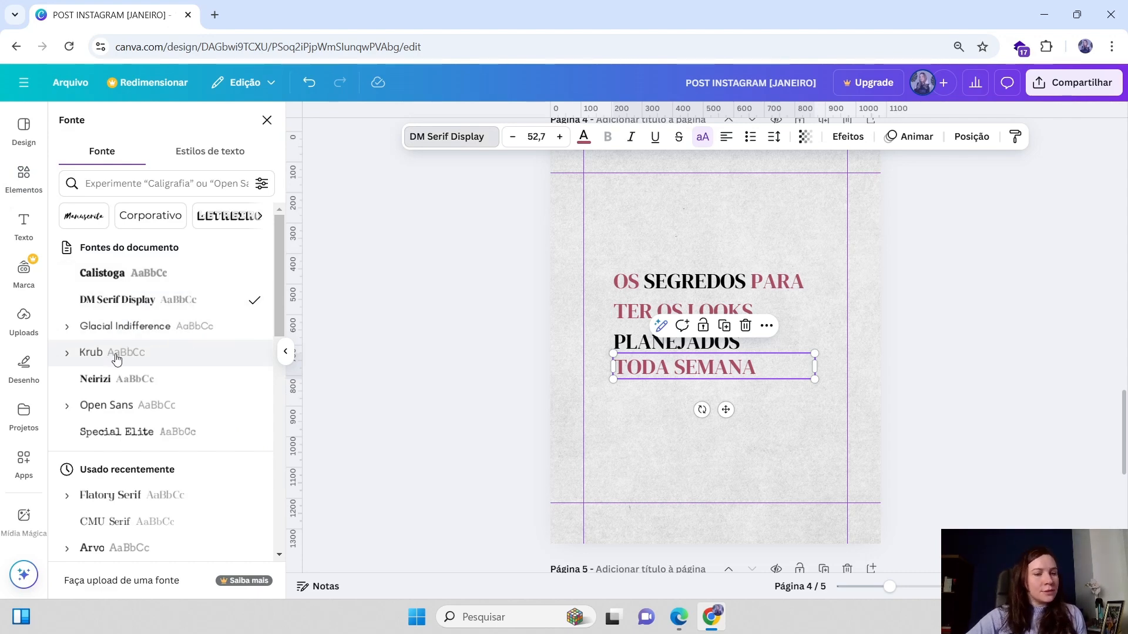
{"action": "scroll", "coordinate": [117, 371], "scroll_direction": "down", "scroll_amount": 1}
{"action": "scroll", "coordinate": [114, 396], "scroll_direction": "down", "scroll_amount": 1}
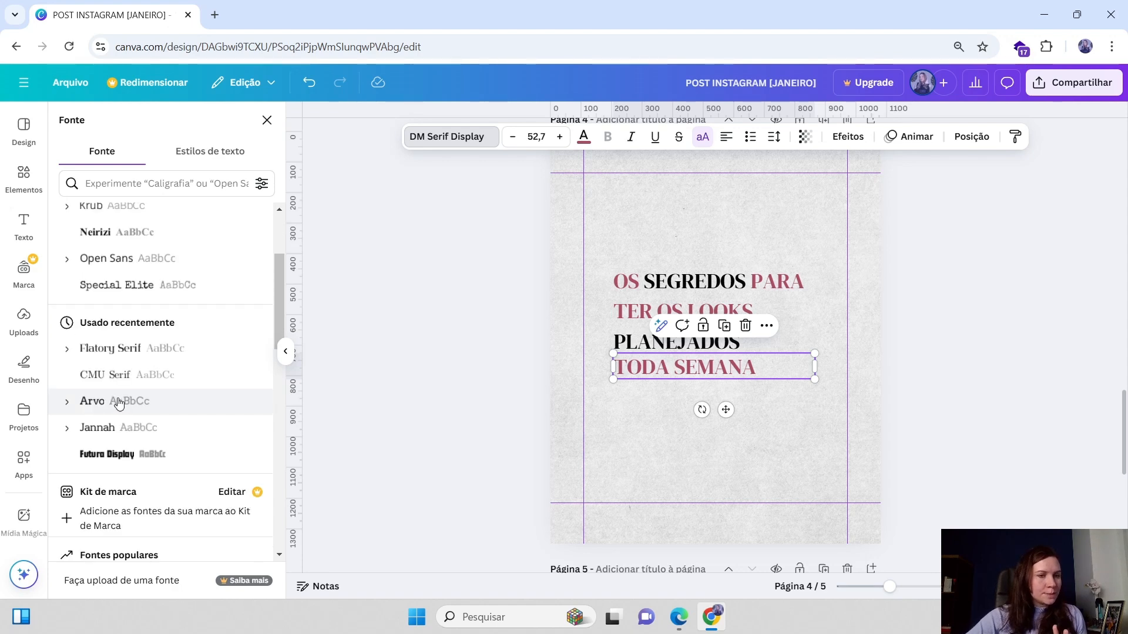
{"action": "scroll", "coordinate": [122, 361], "scroll_direction": "down", "scroll_amount": 4}
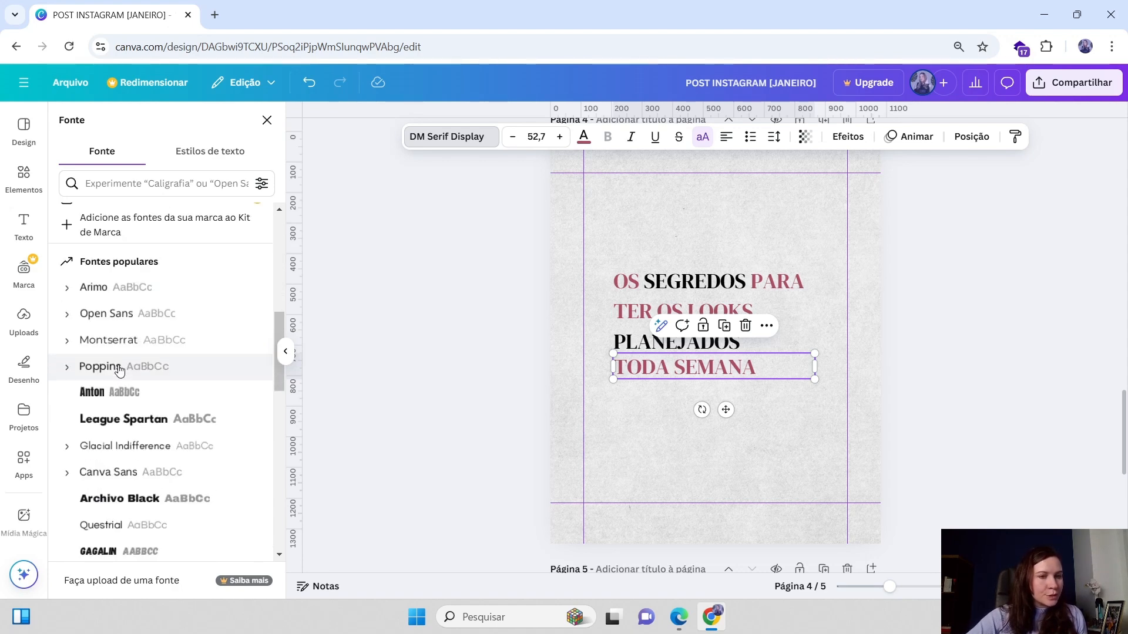
{"action": "scroll", "coordinate": [97, 352], "scroll_direction": "down", "scroll_amount": 2}
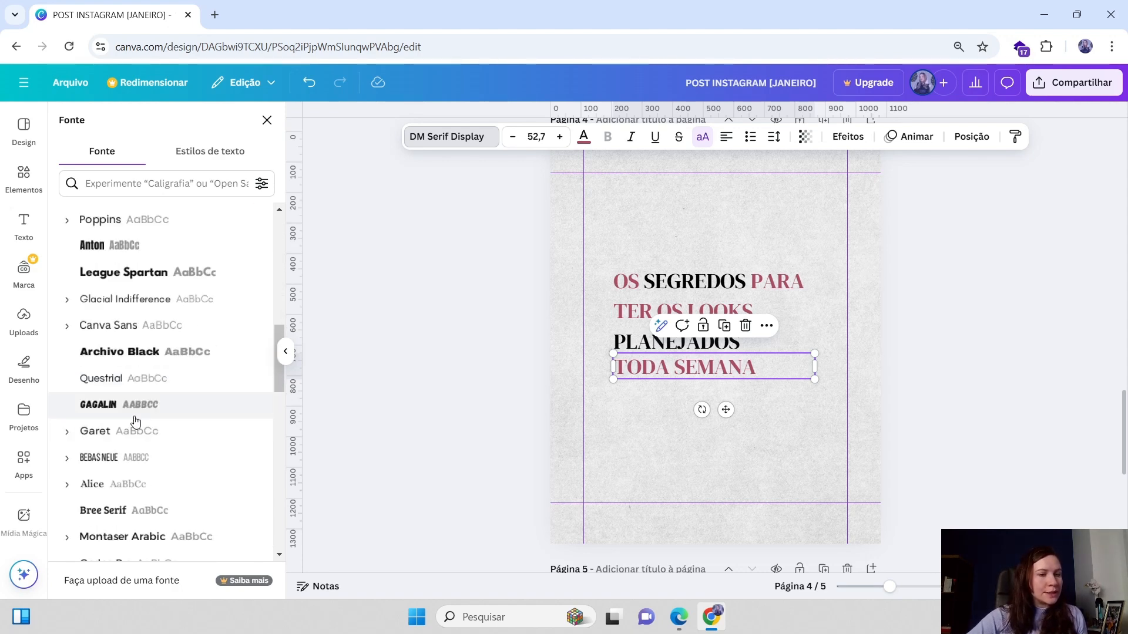
{"action": "scroll", "coordinate": [158, 420], "scroll_direction": "down", "scroll_amount": 1}
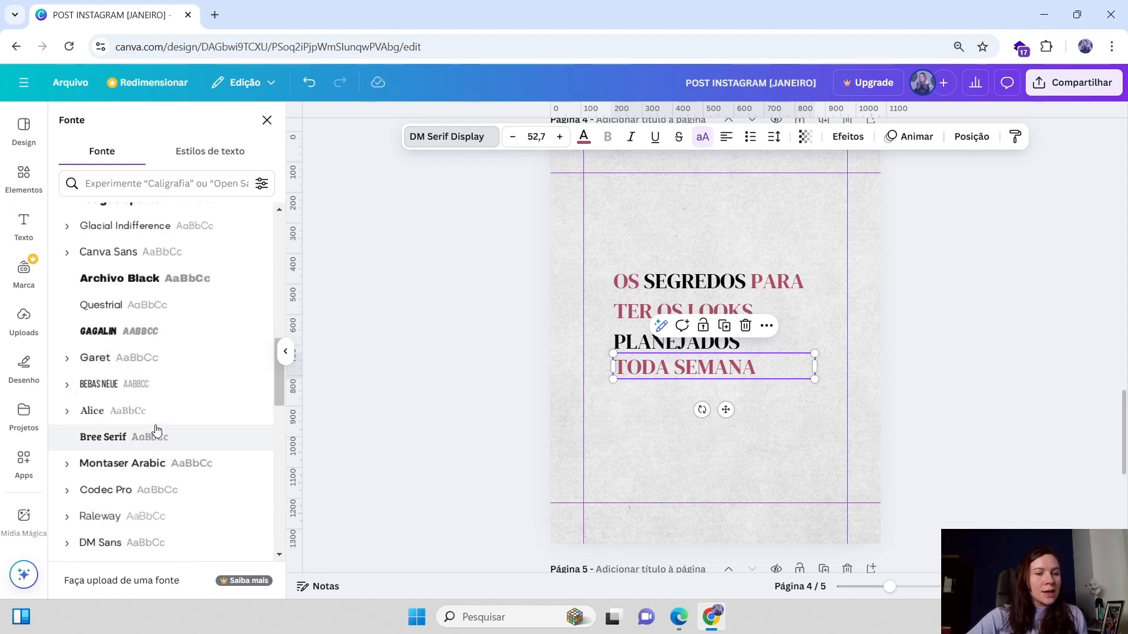
{"action": "scroll", "coordinate": [132, 441], "scroll_direction": "down", "scroll_amount": 2}
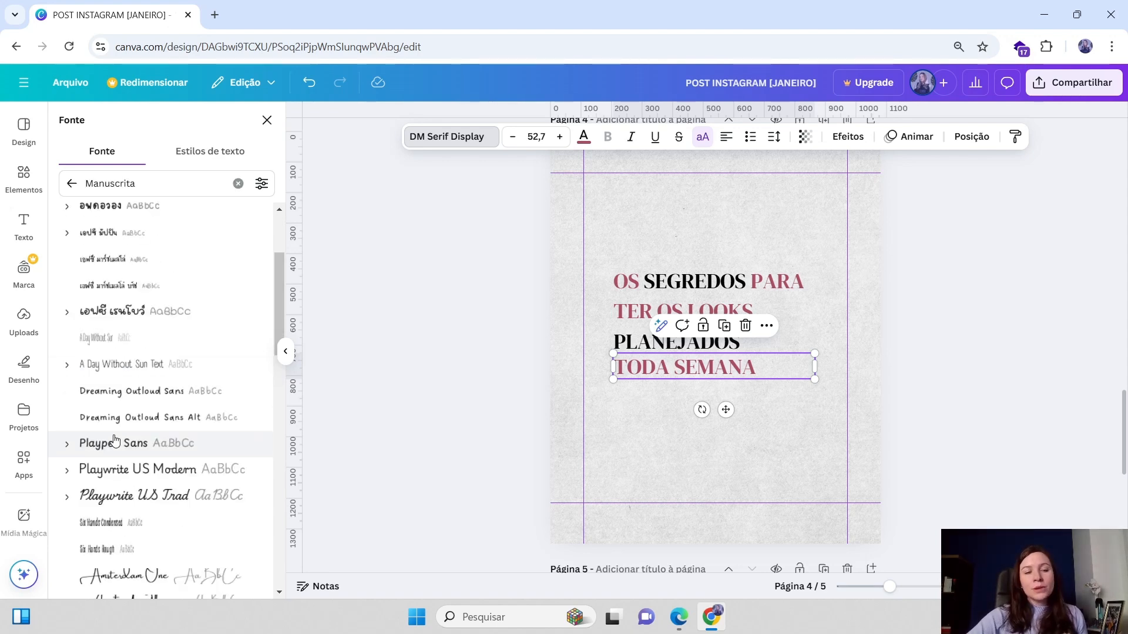
{"action": "left_click", "coordinate": [135, 495]}
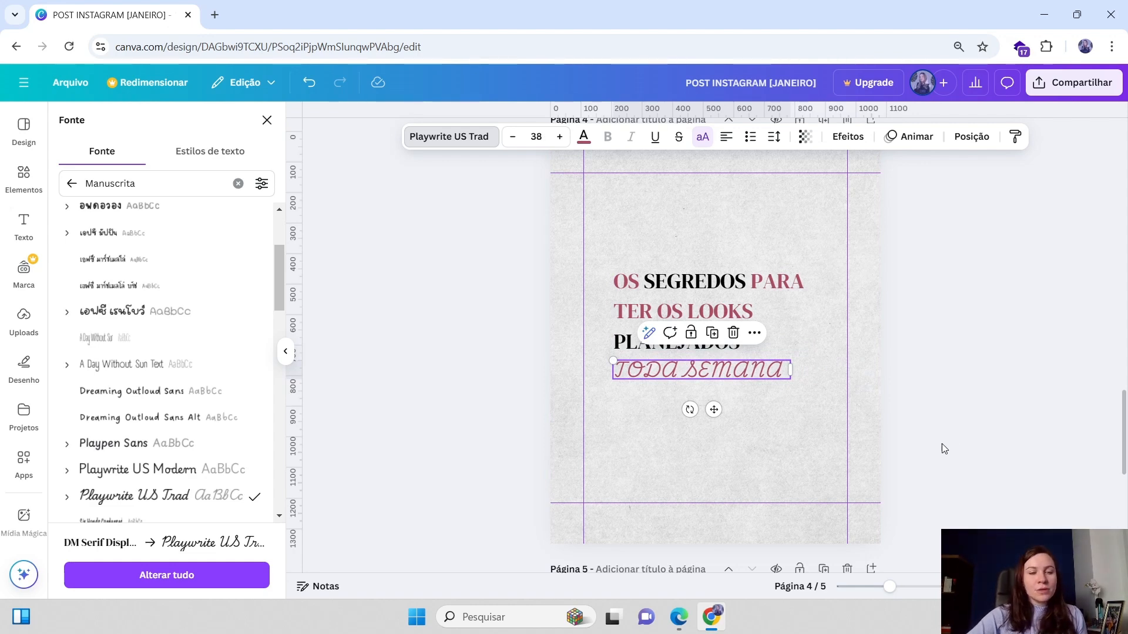
{"action": "scroll", "coordinate": [76, 455], "scroll_direction": "down", "scroll_amount": 6}
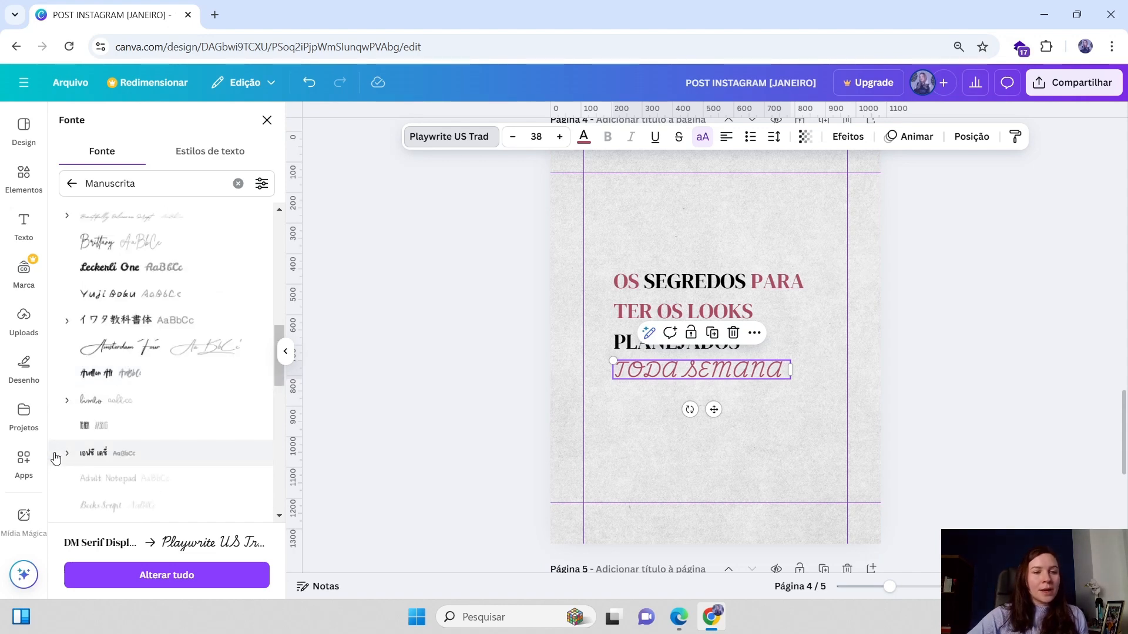
{"action": "scroll", "coordinate": [223, 385], "scroll_direction": "down", "scroll_amount": 2}
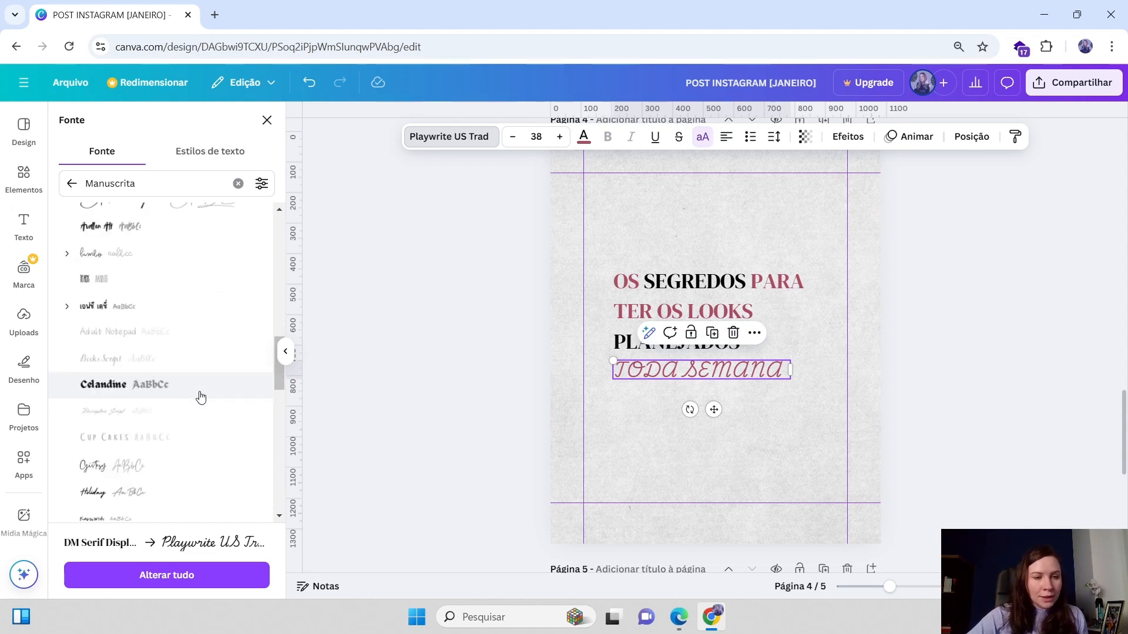
{"action": "scroll", "coordinate": [121, 426], "scroll_direction": "down", "scroll_amount": 2}
{"action": "left_click", "coordinate": [111, 319]}
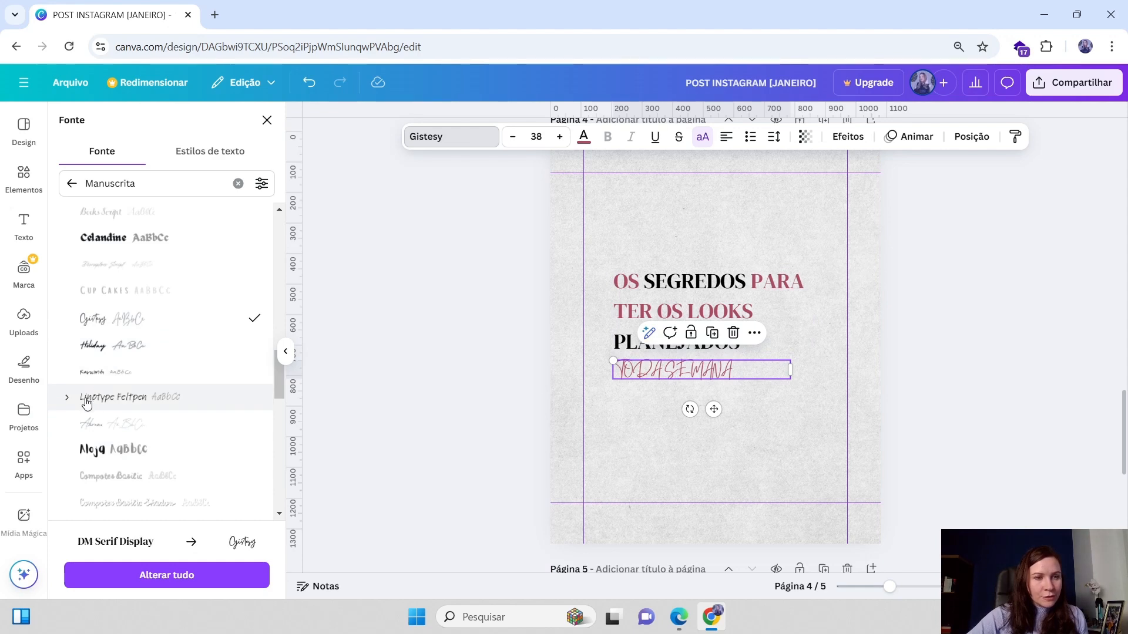
{"action": "left_click", "coordinate": [96, 347]}
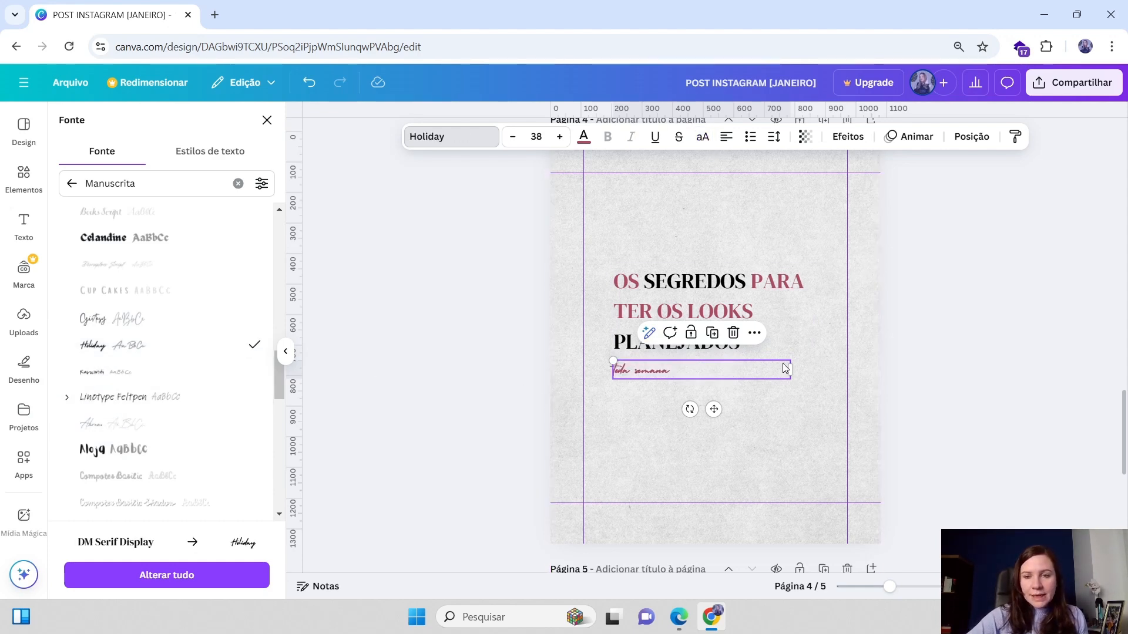
{"action": "scroll", "coordinate": [118, 448], "scroll_direction": "down", "scroll_amount": 4}
{"action": "left_click", "coordinate": [121, 425]}
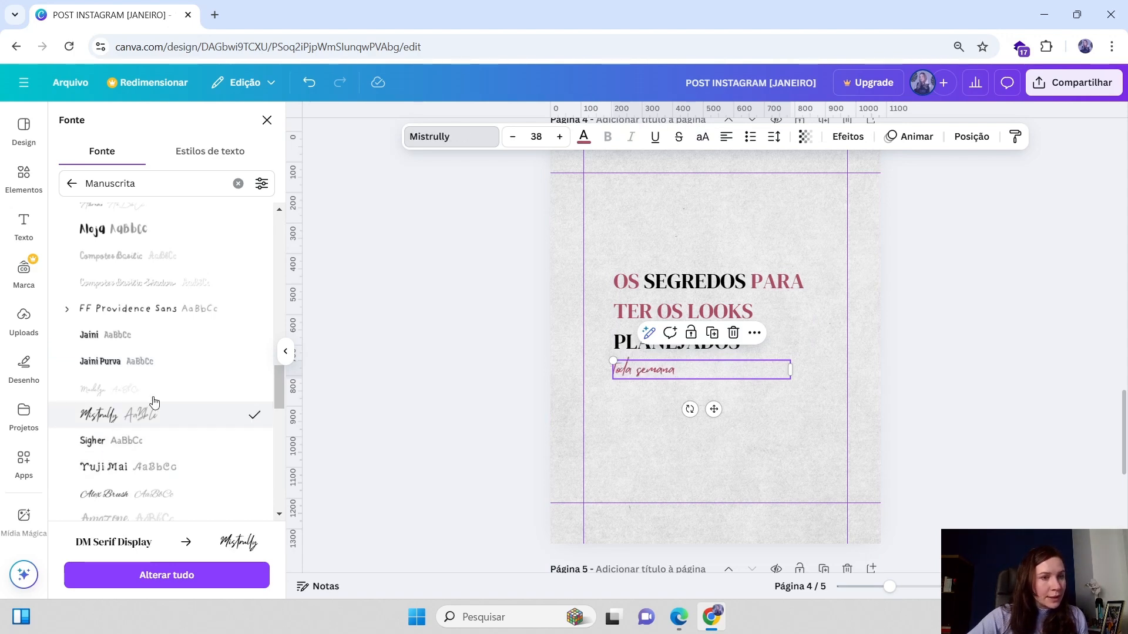
Resize the toda semana text box to about 92 pt and position it under the title
{"action": "left_click_drag", "start_coordinate": [794, 372], "coordinate": [804, 343]}
{"action": "left_click_drag", "start_coordinate": [726, 370], "coordinate": [724, 372]}
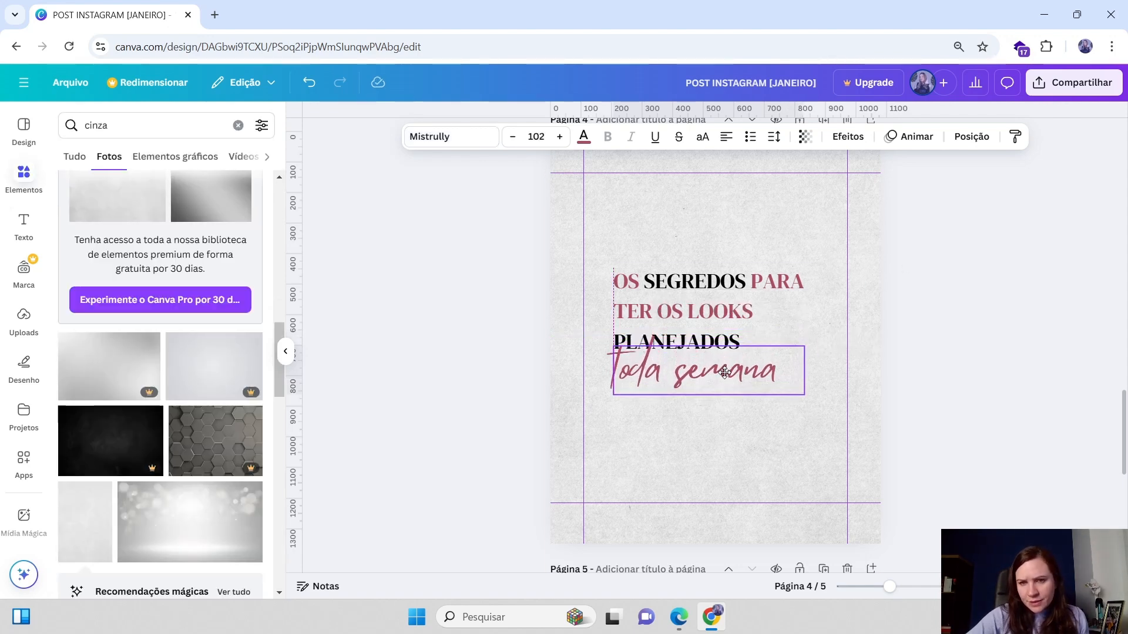
{"action": "left_click", "coordinate": [775, 287]}
{"action": "left_click", "coordinate": [748, 380]}
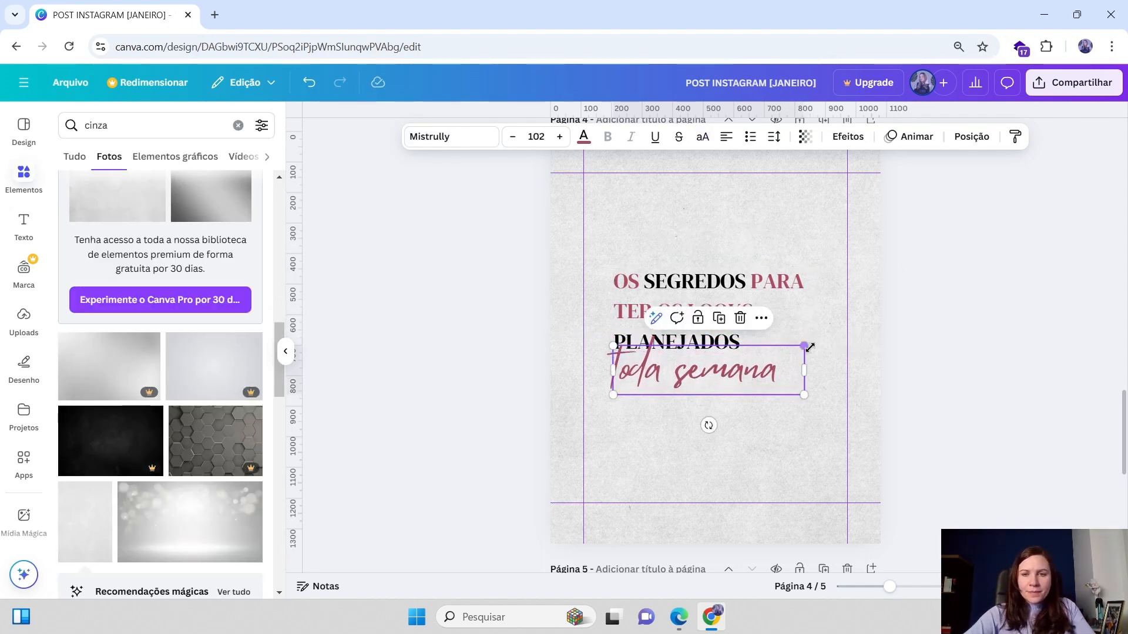
{"action": "left_click_drag", "start_coordinate": [795, 347], "coordinate": [779, 346]}
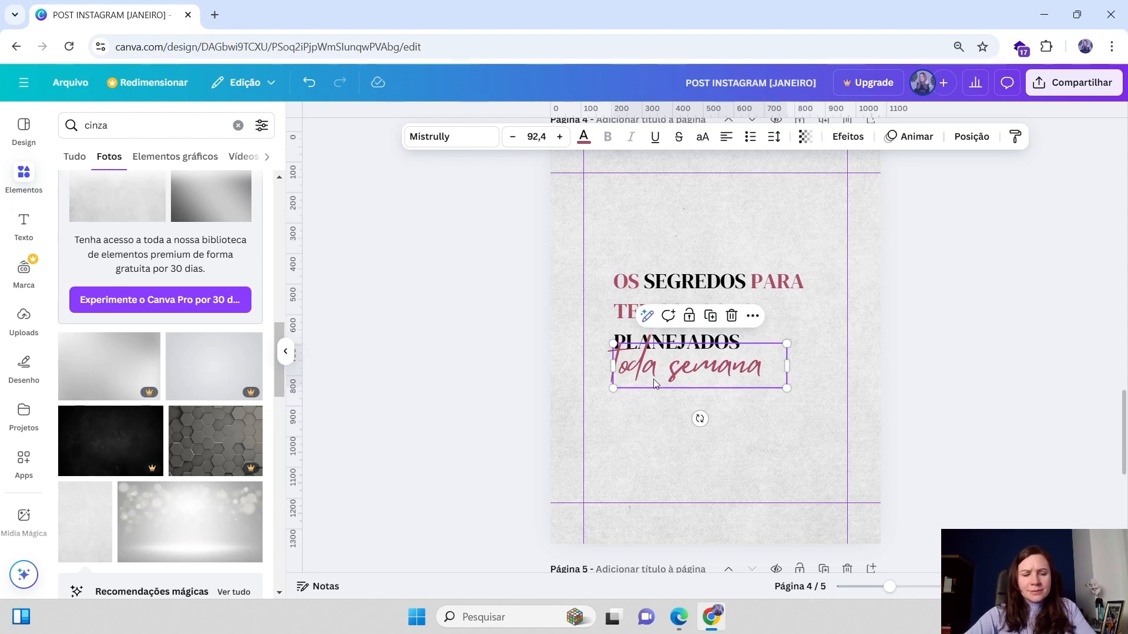
Colour the toda semana text with the grey-green document colour
{"action": "left_click", "coordinate": [694, 281]}
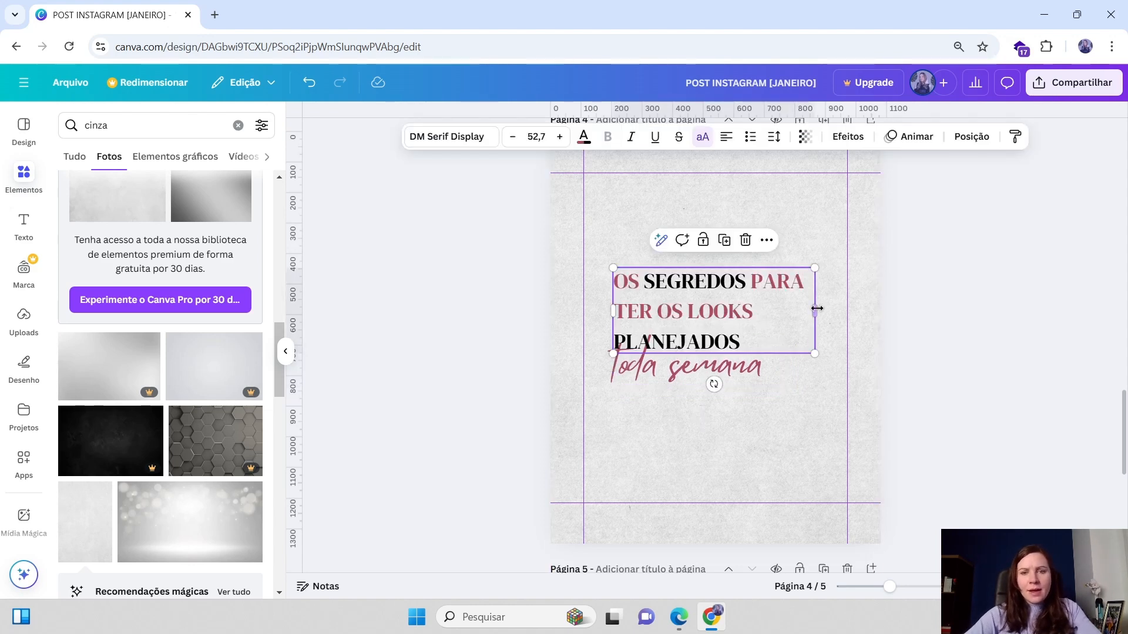
{"action": "left_click", "coordinate": [667, 378]}
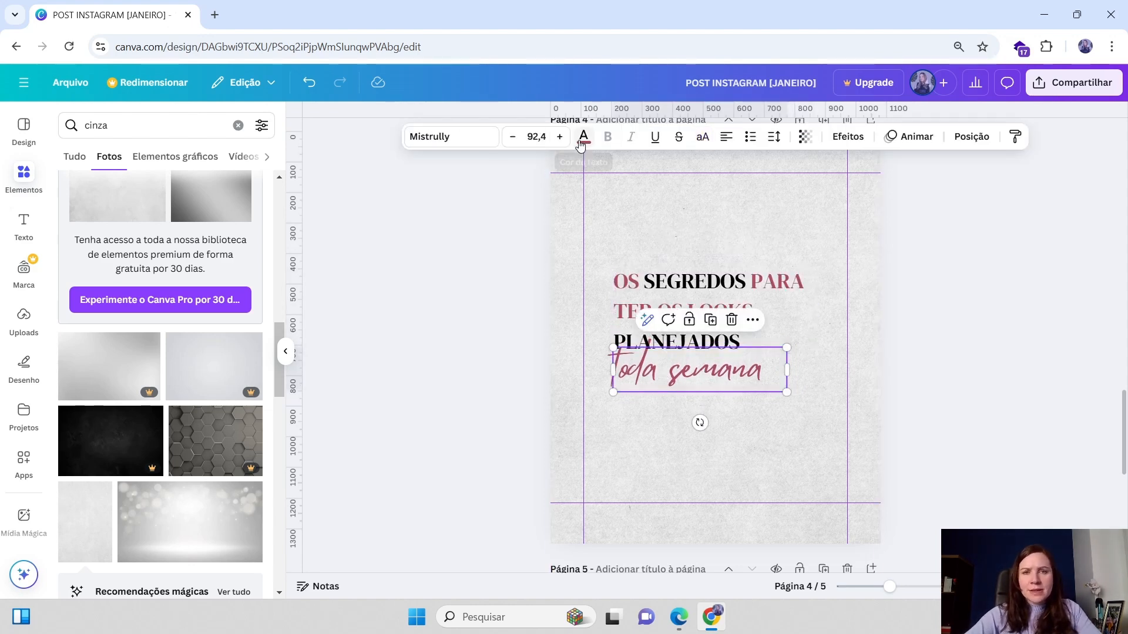
{"action": "left_click", "coordinate": [583, 136]}
{"action": "left_click", "coordinate": [247, 219]}
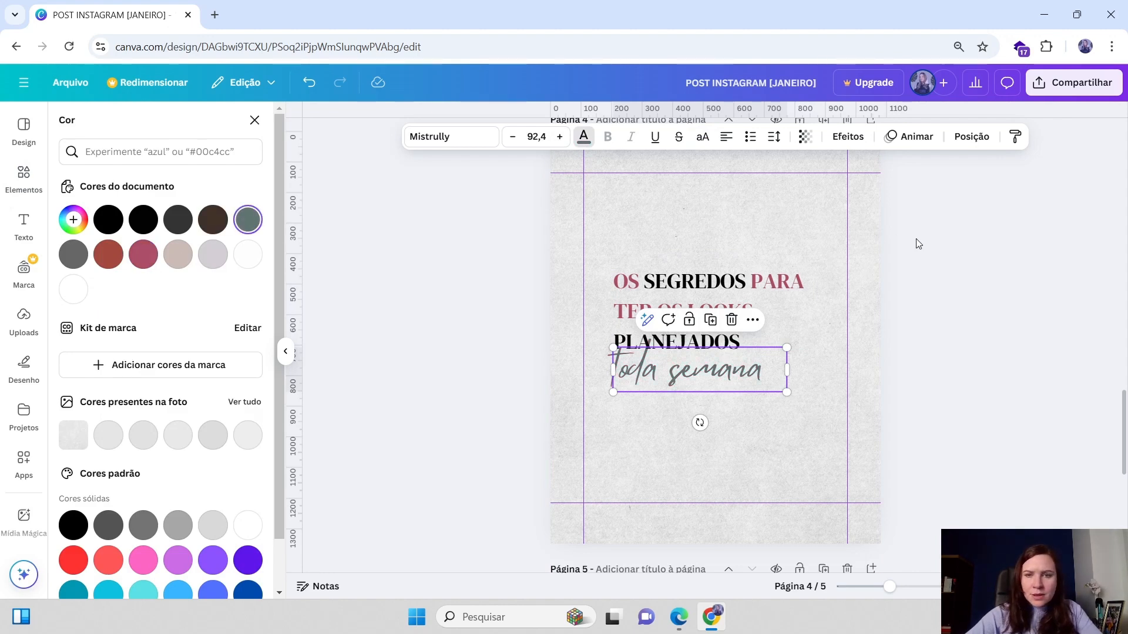
{"action": "left_click", "coordinate": [912, 235]}
Centre-align the title and break its first line after SEGREDOS
{"action": "left_click", "coordinate": [744, 327]}
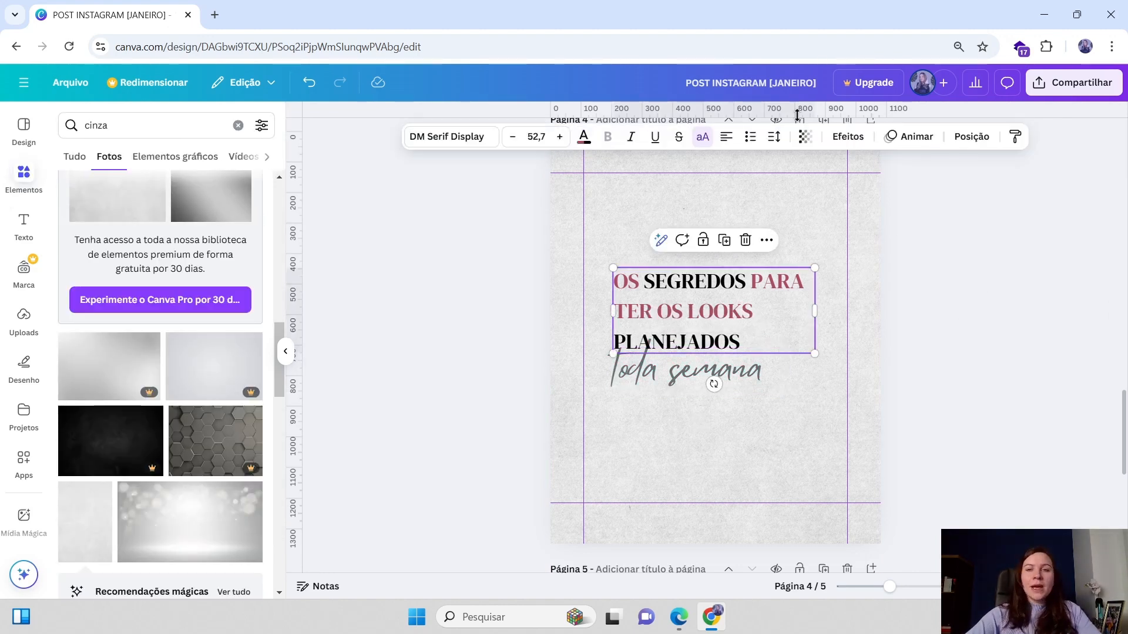
{"action": "left_click", "coordinate": [726, 136]}
{"action": "double_click", "coordinate": [638, 286]}
{"action": "left_click", "coordinate": [748, 281]}
{"action": "key", "text": "Return"}
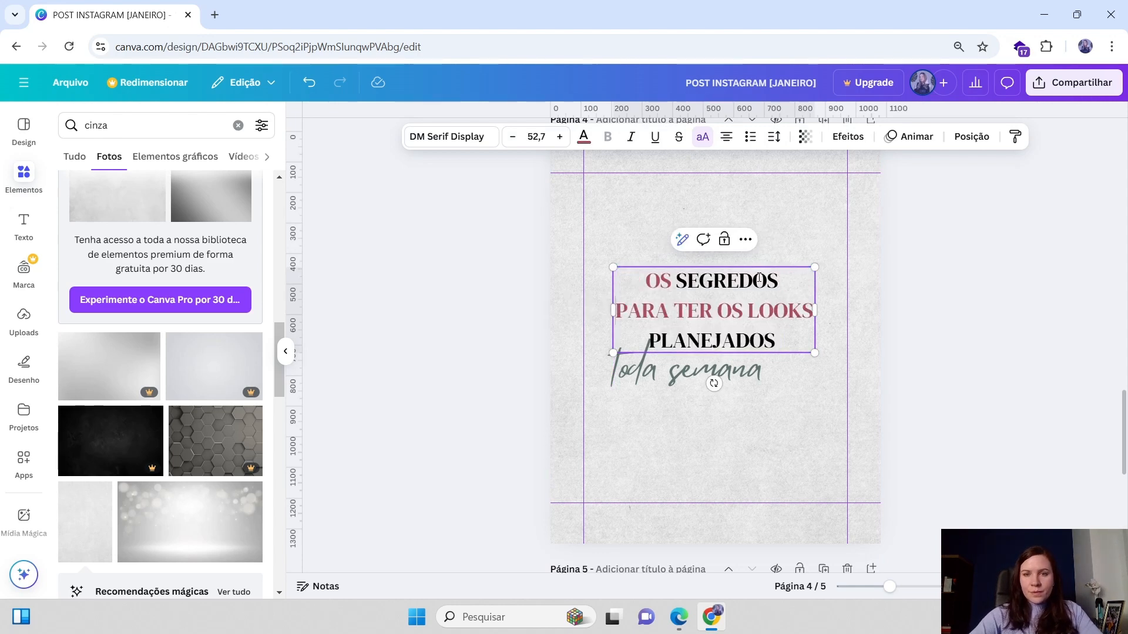
Shift the toda semana text right so it sits centred under the title
{"action": "left_click", "coordinate": [828, 364]}
{"action": "left_click", "coordinate": [697, 349]}
{"action": "mouse_move", "coordinate": [678, 376]}
{"action": "left_mouse_down"}
{"action": "mouse_move", "coordinate": [706, 368]}
{"action": "mouse_move", "coordinate": [700, 376]}
{"action": "left_mouse_up"}
Colour the word OS in the title black and the word PLANEJADOS pink
{"action": "left_click", "coordinate": [723, 281]}
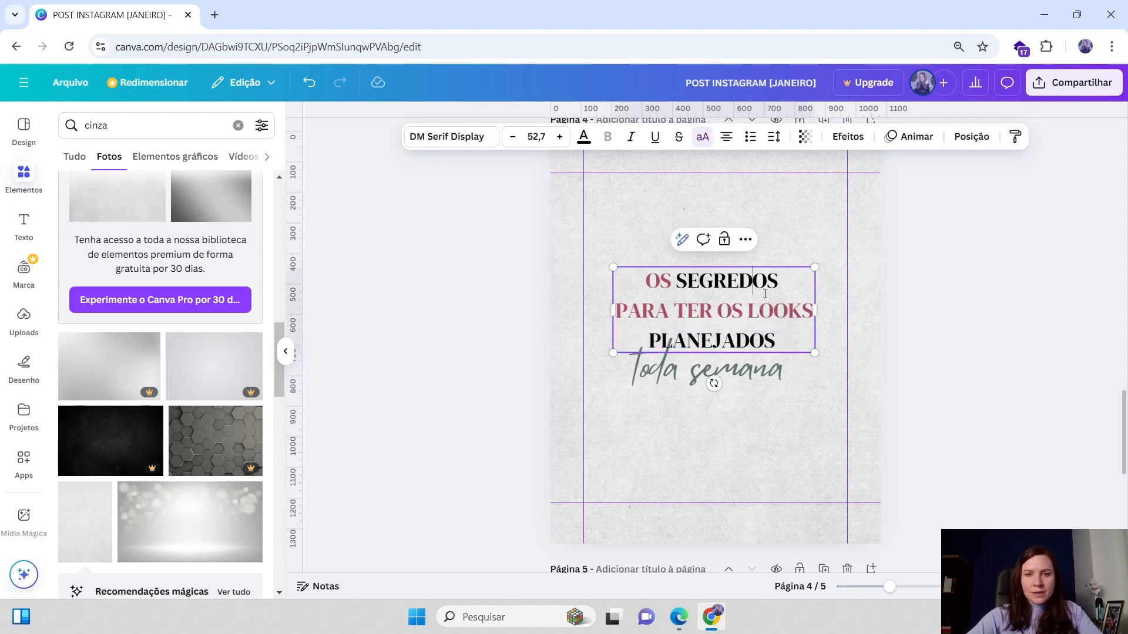
{"action": "left_click", "coordinate": [752, 280]}
{"action": "left_click_drag", "start_coordinate": [662, 280], "coordinate": [646, 282]}
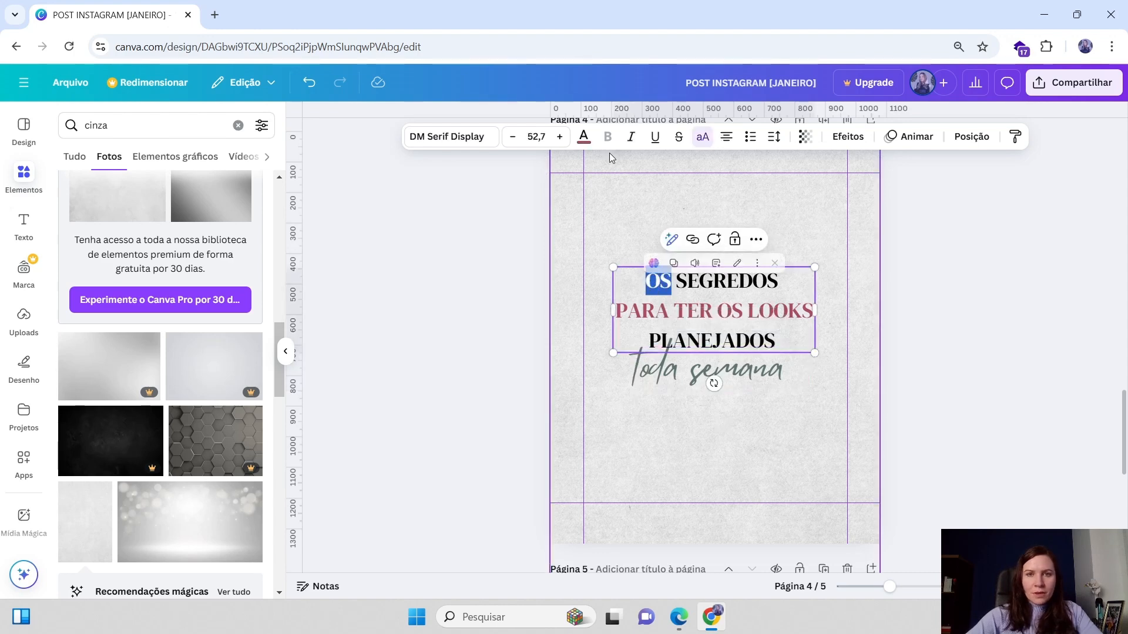
{"action": "left_click", "coordinate": [584, 136]}
{"action": "left_click", "coordinate": [140, 220]}
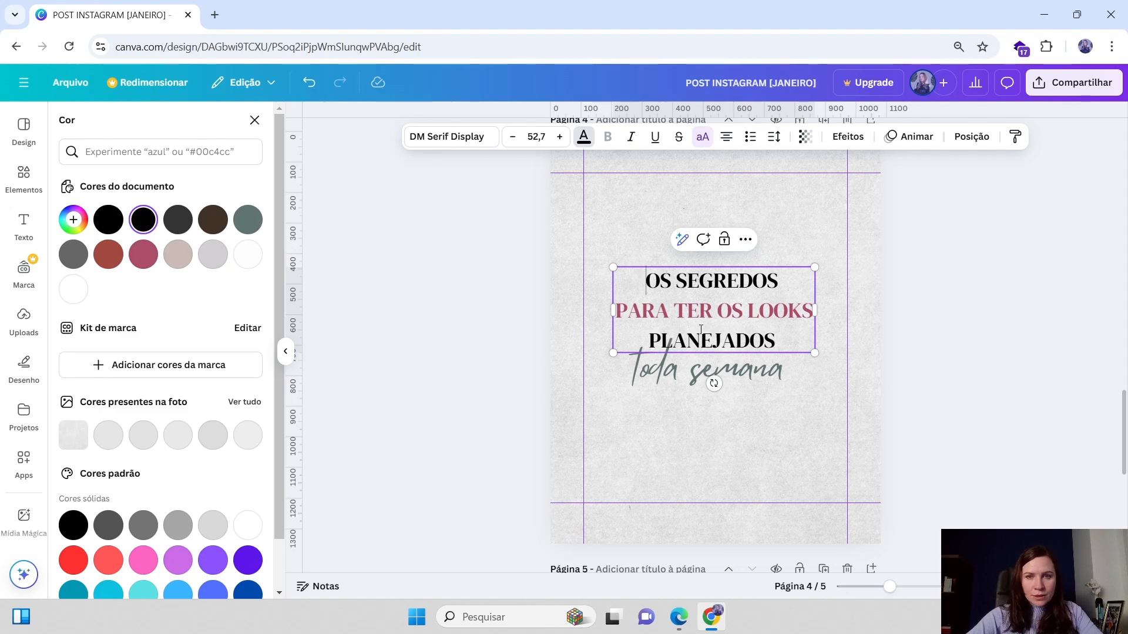
{"action": "left_click_drag", "start_coordinate": [650, 338], "coordinate": [763, 370]}
{"action": "left_click", "coordinate": [135, 259]}
{"action": "left_click", "coordinate": [949, 242]}
{"action": "left_click", "coordinate": [966, 288]}
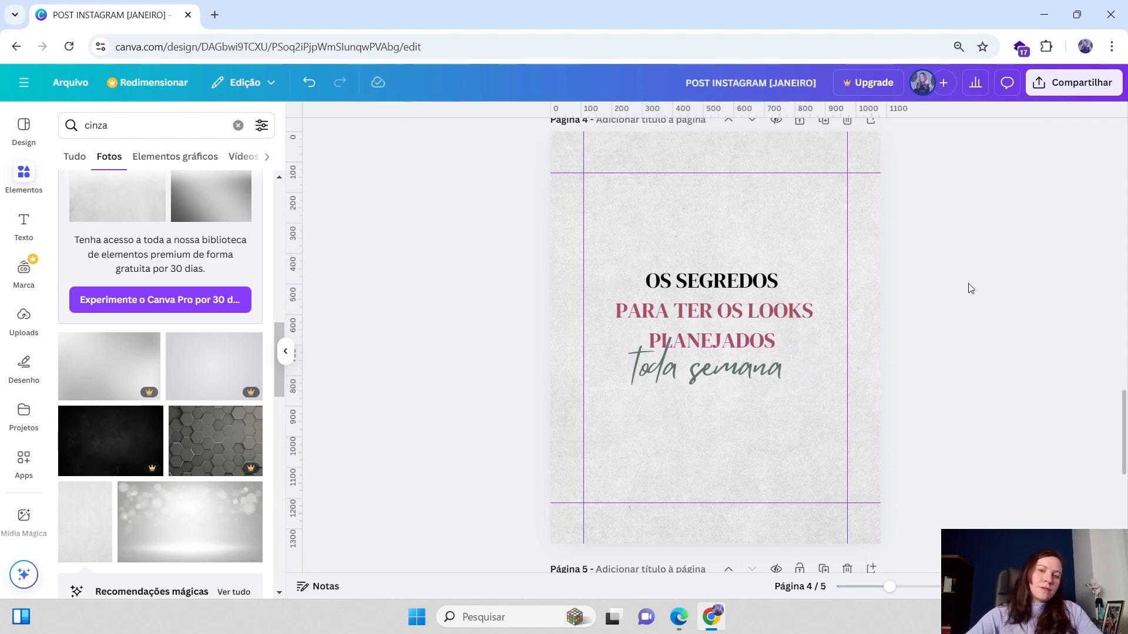
Colour the title's first line OS SEGREDOS with the grey-green document colour
{"action": "left_click", "coordinate": [640, 319]}
{"action": "left_click_drag", "start_coordinate": [781, 281], "coordinate": [645, 281]}
{"action": "left_click", "coordinate": [583, 136]}
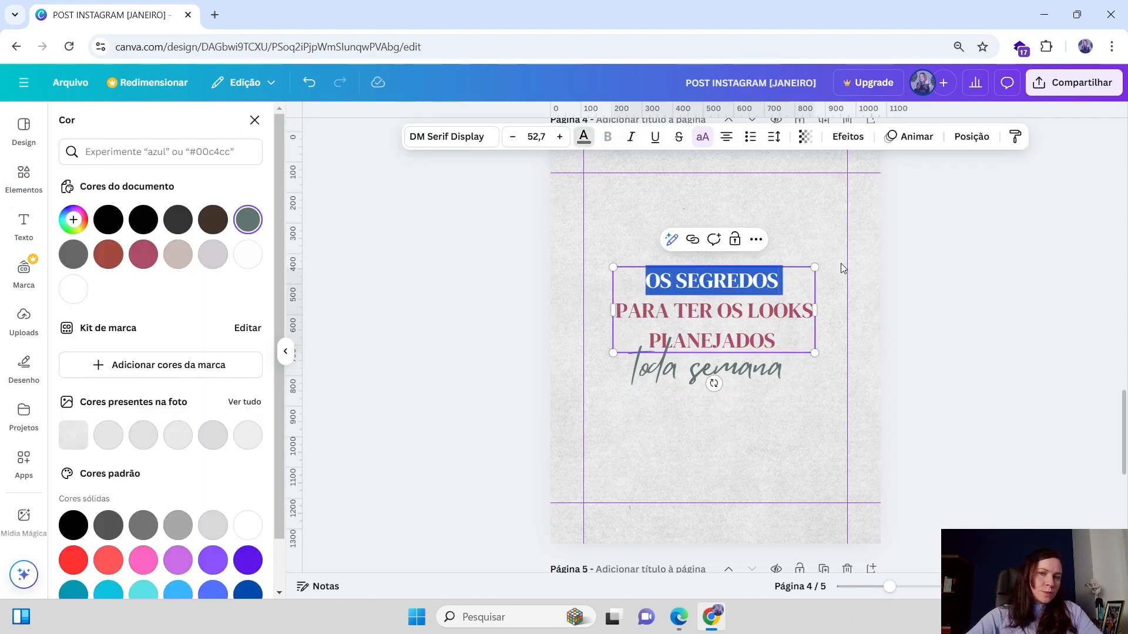
{"action": "left_click", "coordinate": [973, 249]}
Nudge the toda semana text slightly into its final position under the title
{"action": "scroll", "coordinate": [973, 250], "scroll_direction": "down", "scroll_amount": 3}
{"action": "left_click", "coordinate": [702, 212]}
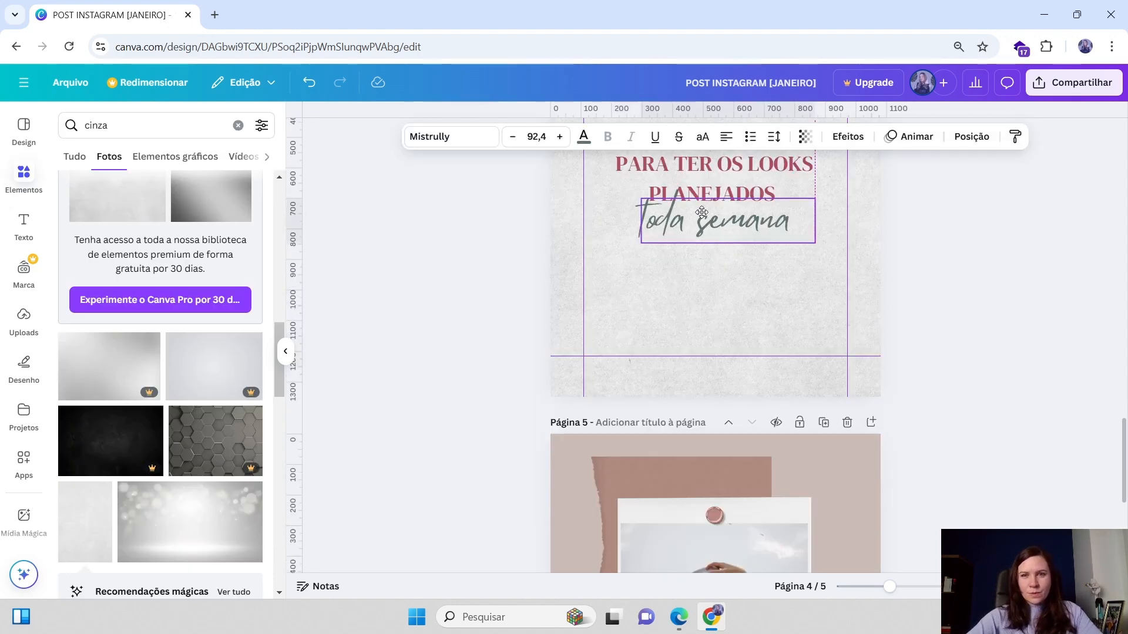
{"action": "scroll", "coordinate": [746, 373], "scroll_direction": "up", "scroll_amount": 3}
{"action": "left_click_drag", "start_coordinate": [747, 373], "coordinate": [743, 374]}
{"action": "left_click", "coordinate": [1023, 301]}
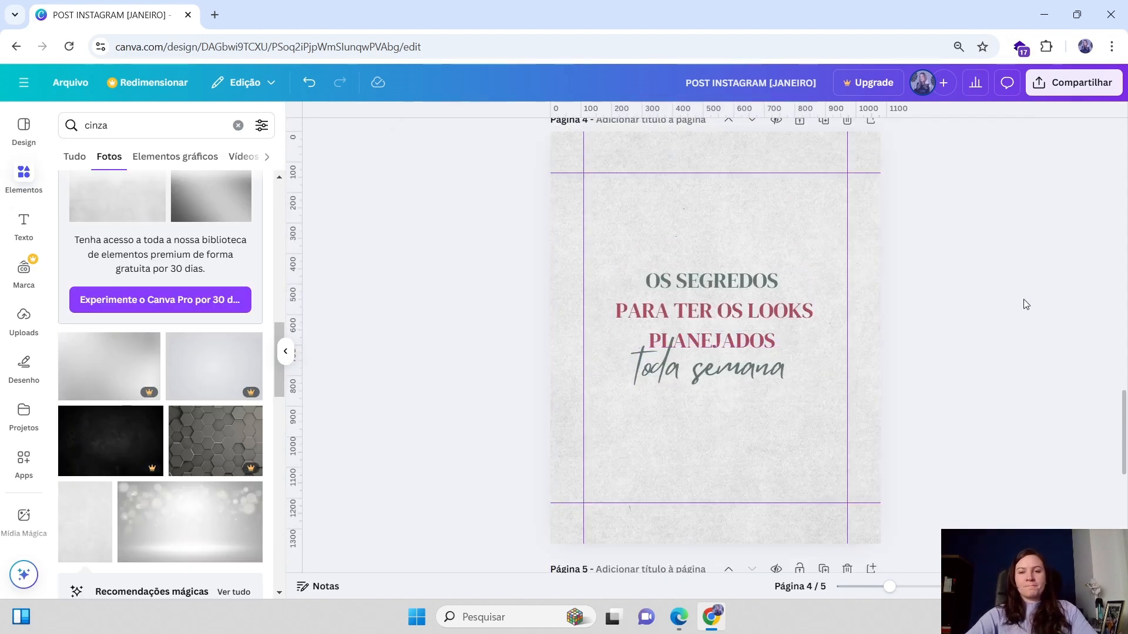
Download only page 4 of the design as a PNG image
{"action": "left_click", "coordinate": [1089, 94]}
{"action": "left_click", "coordinate": [887, 343]}
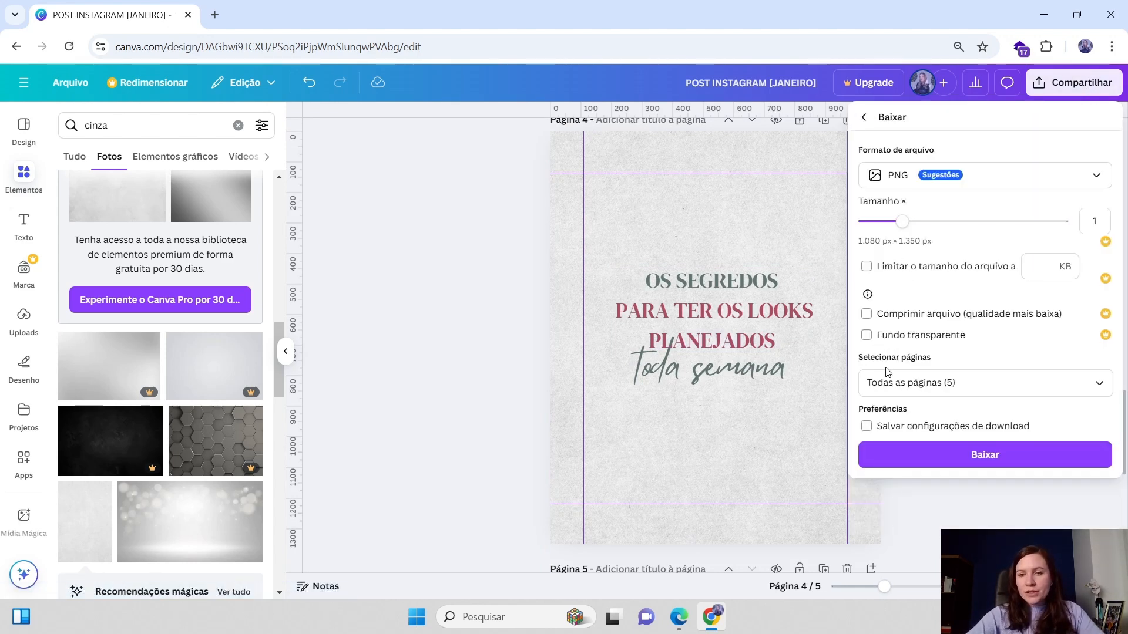
{"action": "left_click", "coordinate": [926, 381]}
{"action": "key", "text": "BackSpace"}
{"action": "key", "text": "BackSpace"}
{"action": "type", "text": "4"}
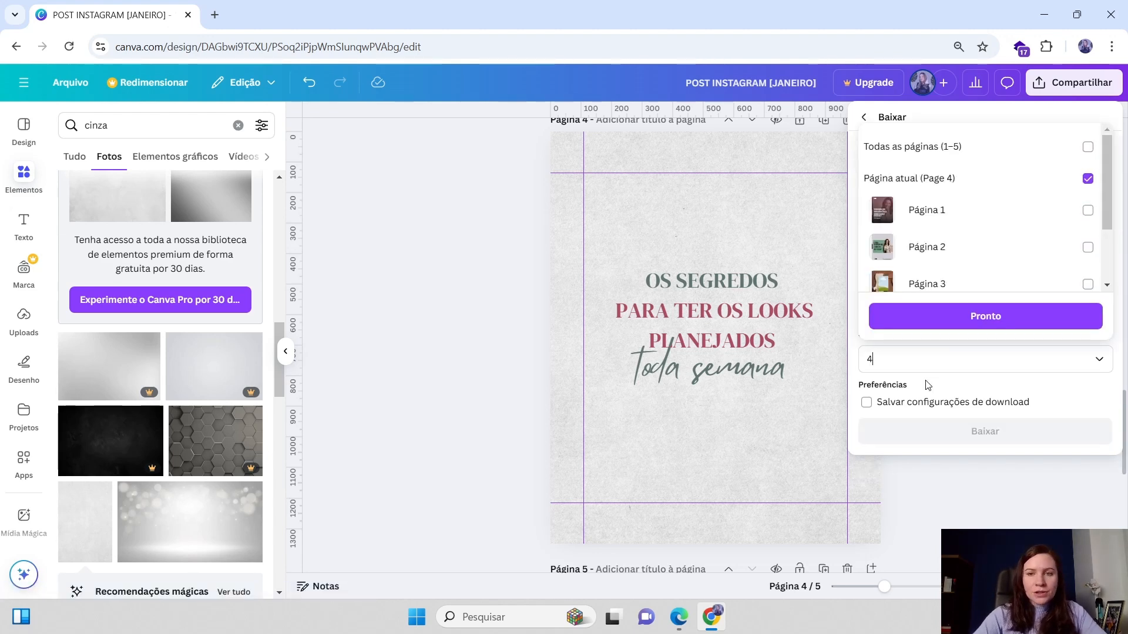
{"action": "left_click", "coordinate": [1009, 438]}
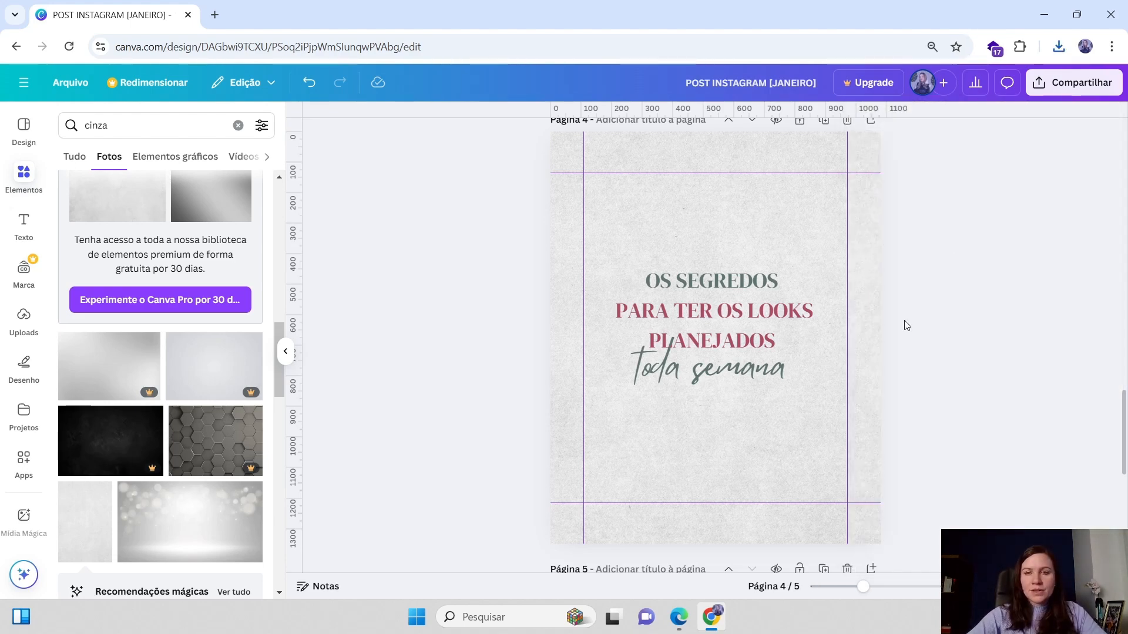
{"action": "scroll", "coordinate": [881, 322], "scroll_direction": "up", "scroll_amount": 5}
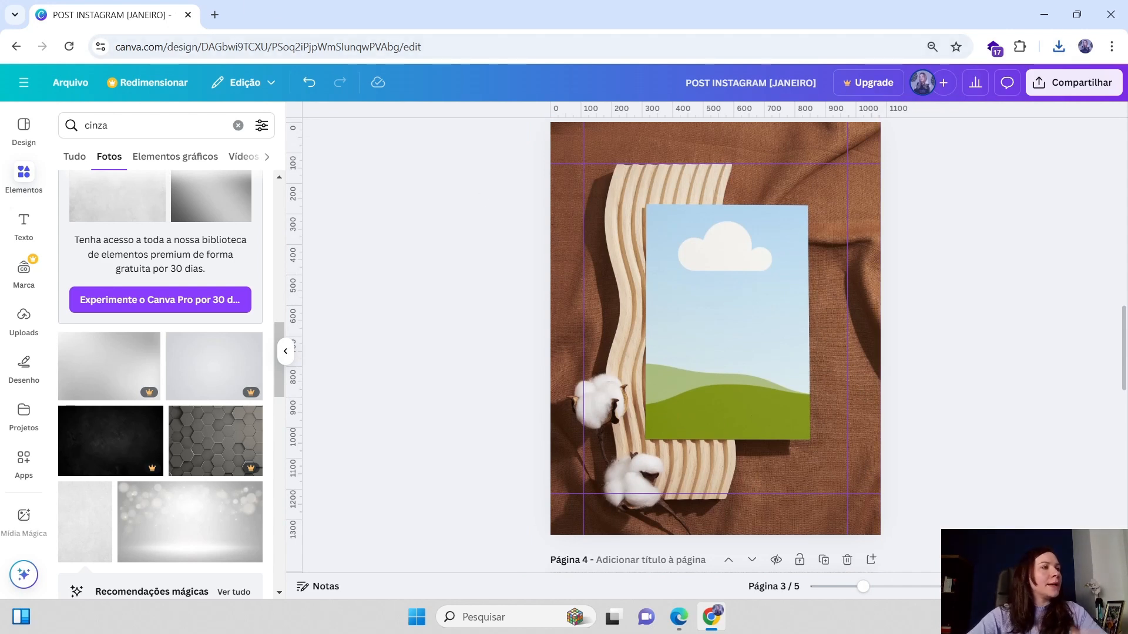
Drop the downloaded page 4 image into the blank card of the page 3 mockup and adjust its framing to fit
{"action": "left_click_drag", "start_coordinate": [1127, 279], "coordinate": [759, 326]}
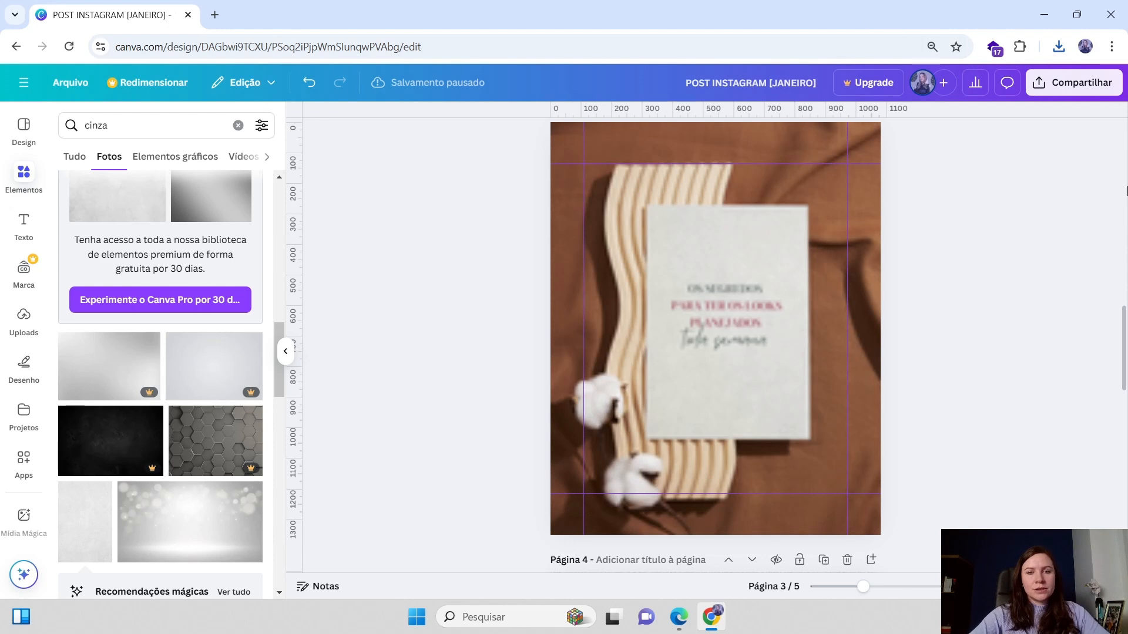
{"action": "double_click", "coordinate": [723, 268]}
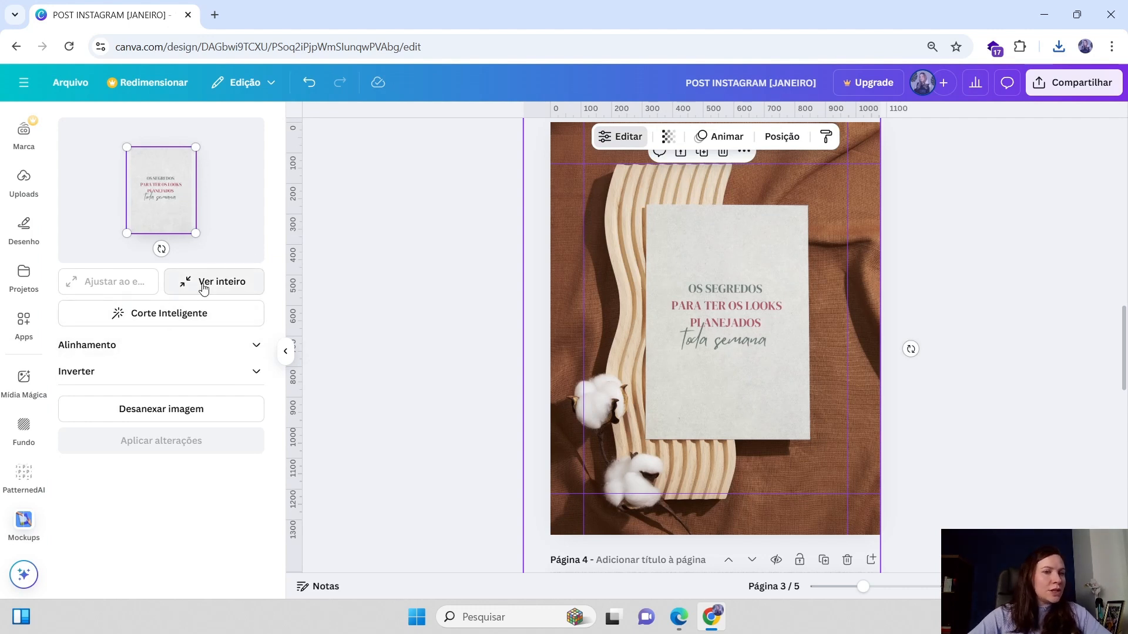
{"action": "mouse_move", "coordinate": [194, 149]}
{"action": "left_mouse_down"}
{"action": "mouse_move", "coordinate": [205, 134]}
{"action": "mouse_move", "coordinate": [192, 148]}
{"action": "left_mouse_up"}
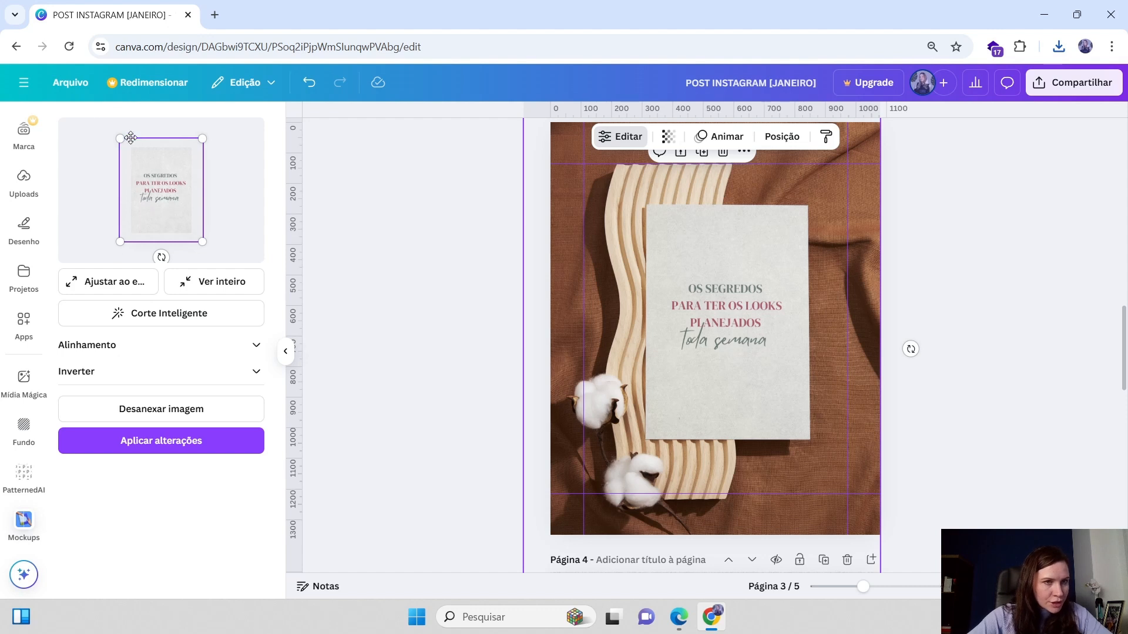
{"action": "left_click_drag", "start_coordinate": [122, 138], "coordinate": [120, 138]}
{"action": "left_click_drag", "start_coordinate": [152, 176], "coordinate": [154, 179]}
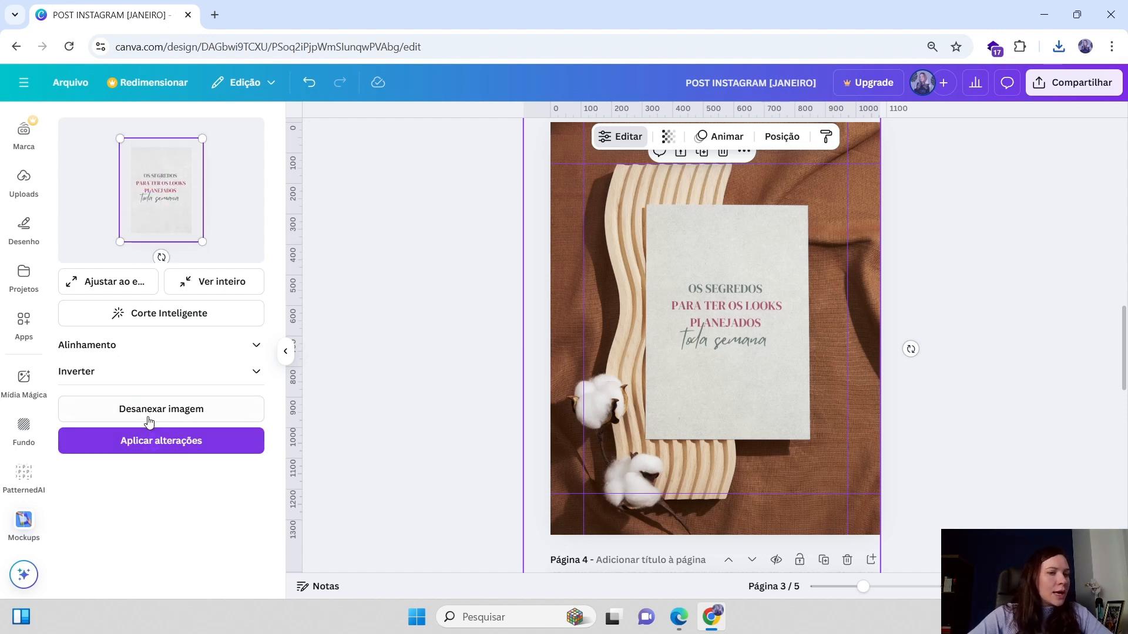
{"action": "left_click", "coordinate": [172, 450]}
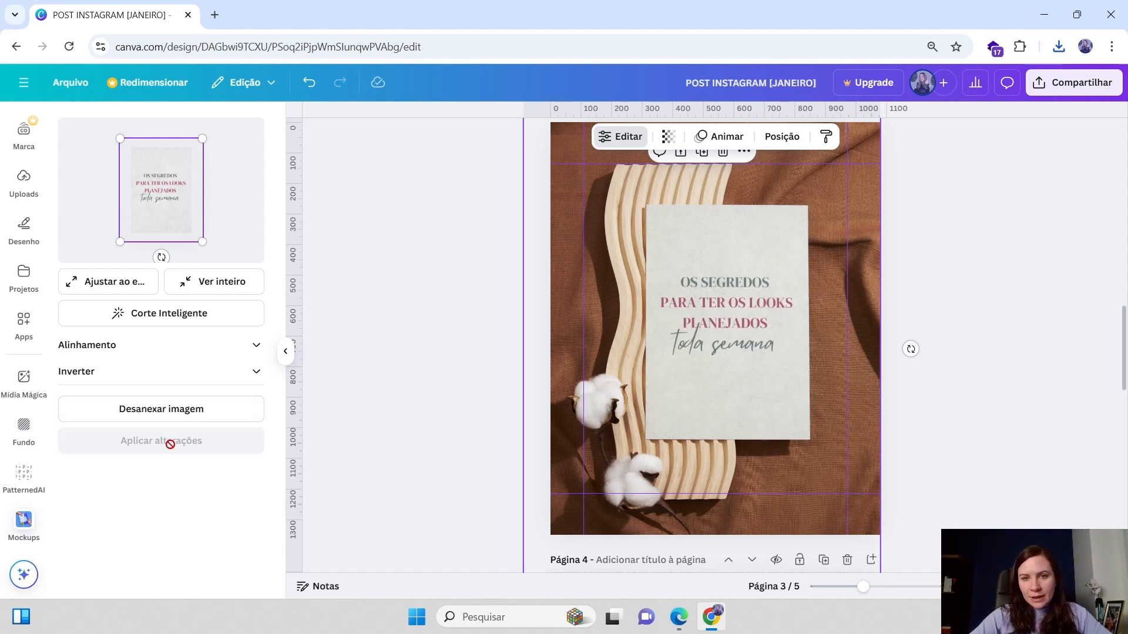
Lower the transparency of the page 3 mockup photo with the transparency slider
{"action": "left_click", "coordinate": [826, 174]}
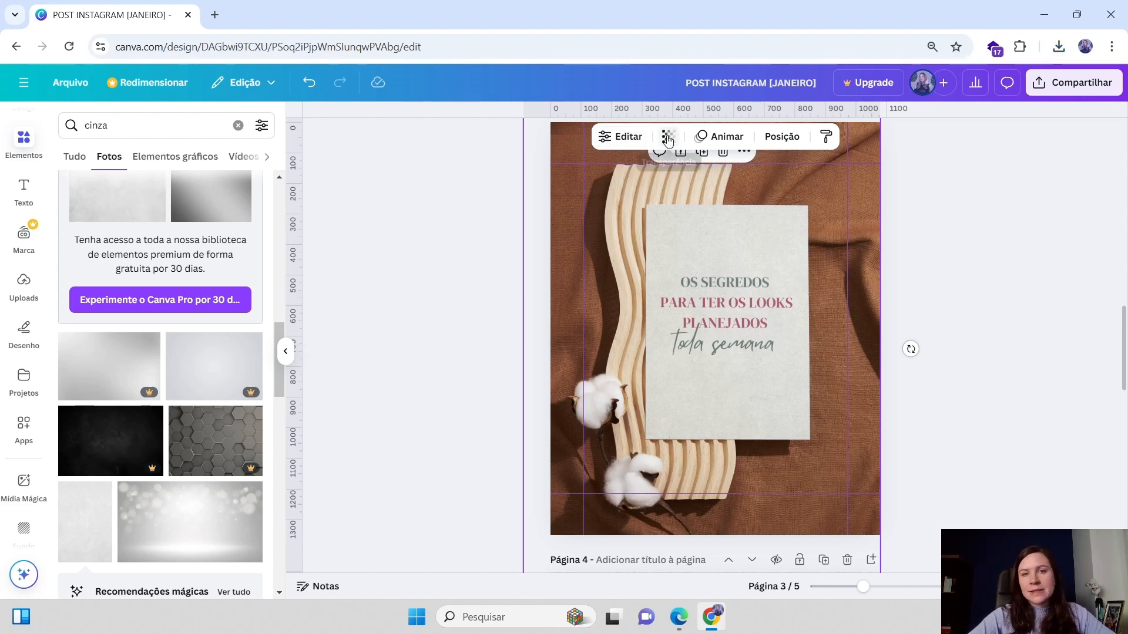
{"action": "left_click", "coordinate": [628, 138]}
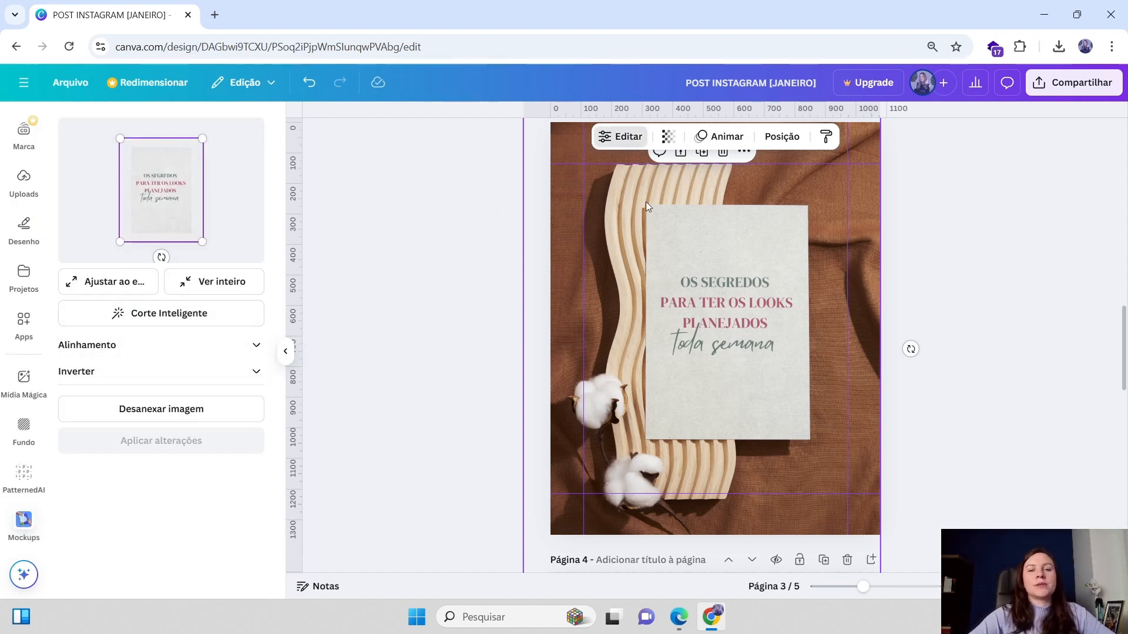
{"action": "left_click", "coordinate": [668, 136]}
{"action": "left_click", "coordinate": [819, 249]}
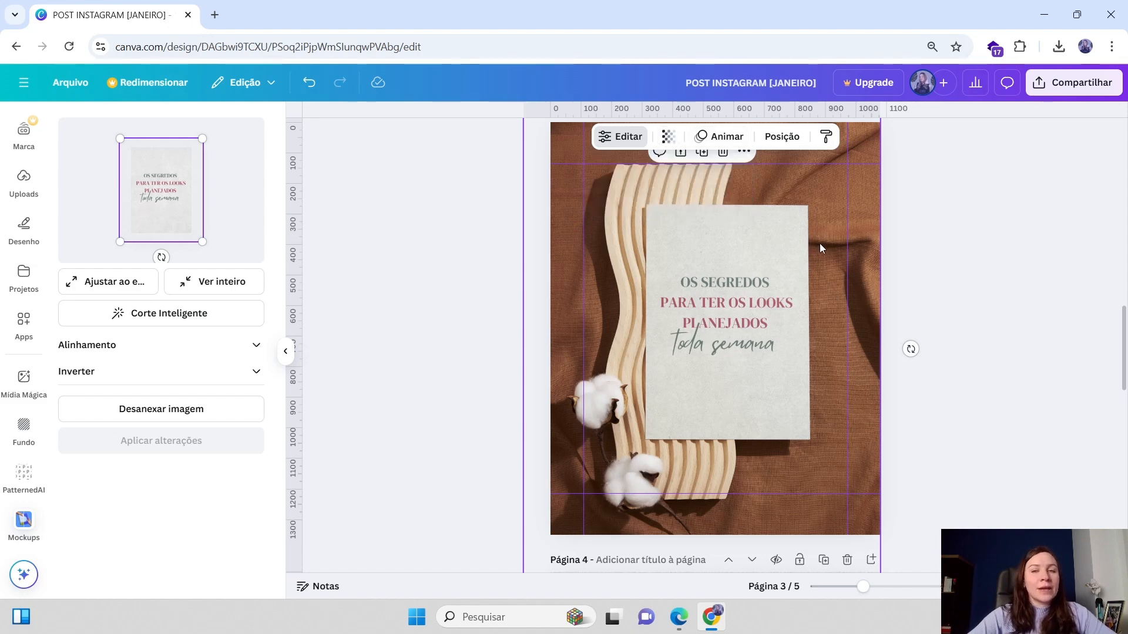
{"action": "left_click", "coordinate": [668, 136]}
{"action": "left_click_drag", "start_coordinate": [699, 191], "coordinate": [683, 197]}
{"action": "left_click", "coordinate": [937, 201]}
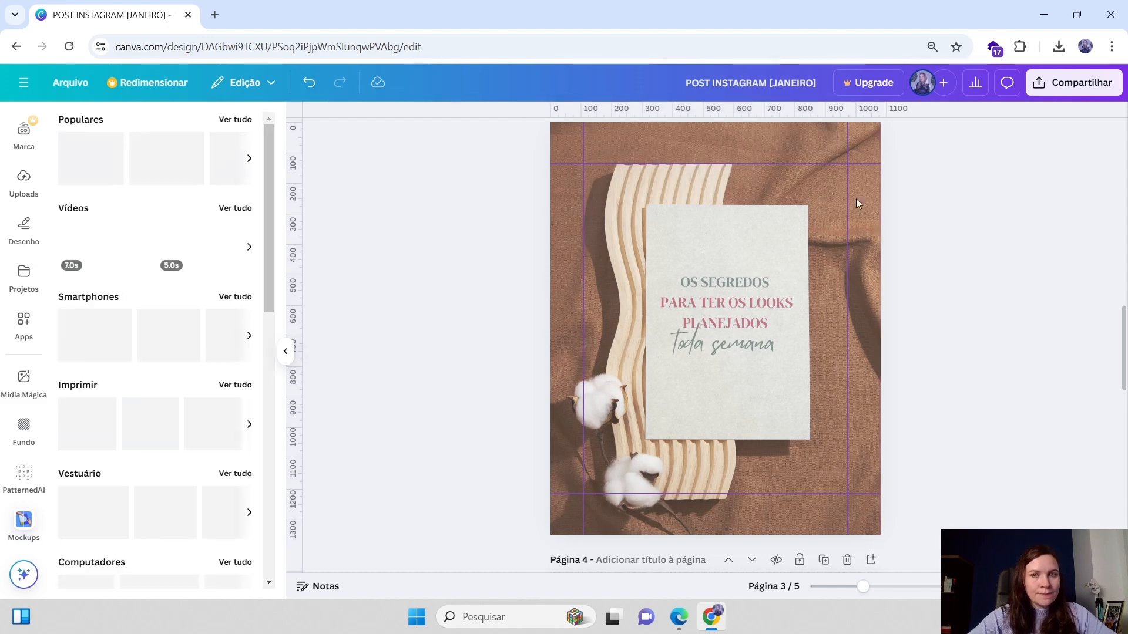
Select the page 3 background layer behind the photo and colour it with the pink document colour #ab4e69
{"action": "left_click", "coordinate": [862, 187]}
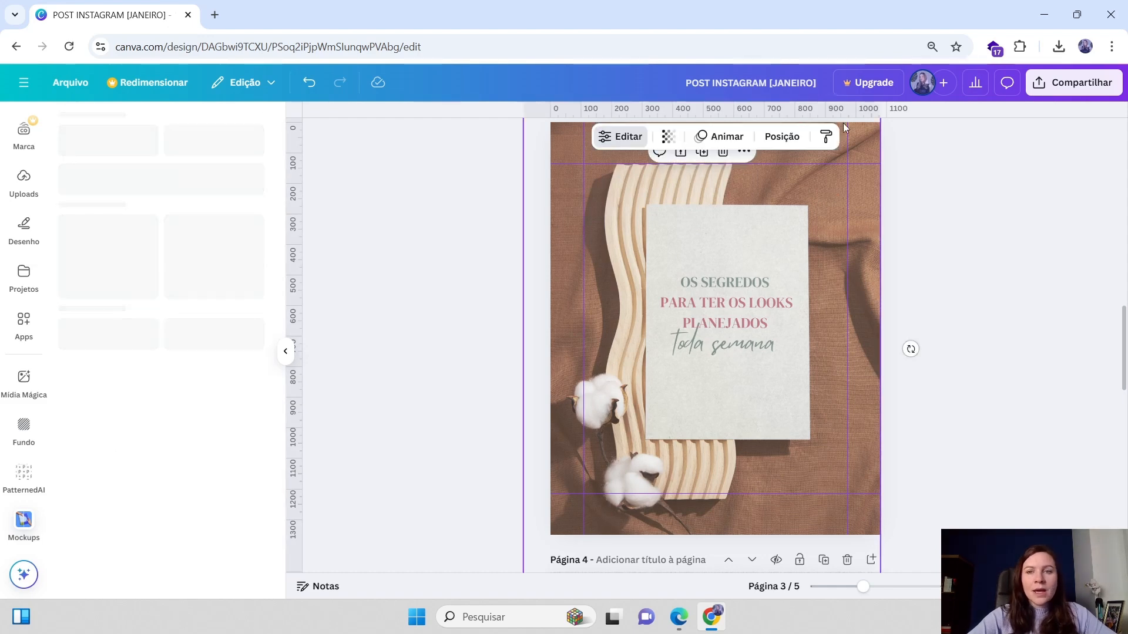
{"action": "left_click", "coordinate": [790, 143]}
{"action": "left_click", "coordinate": [175, 279]}
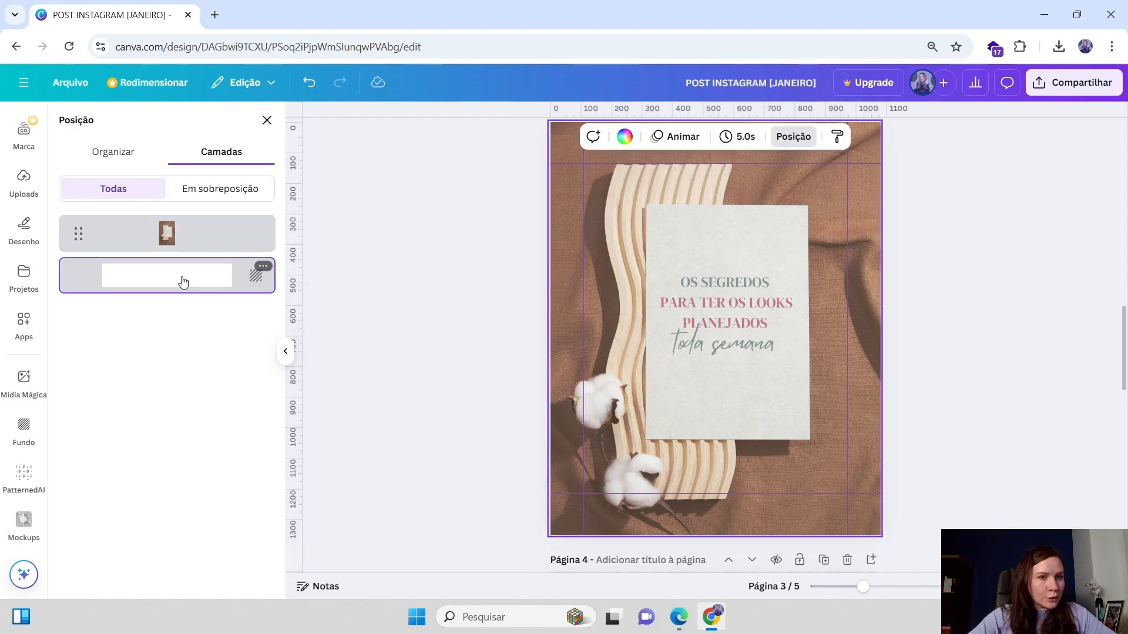
{"action": "left_click", "coordinate": [625, 137]}
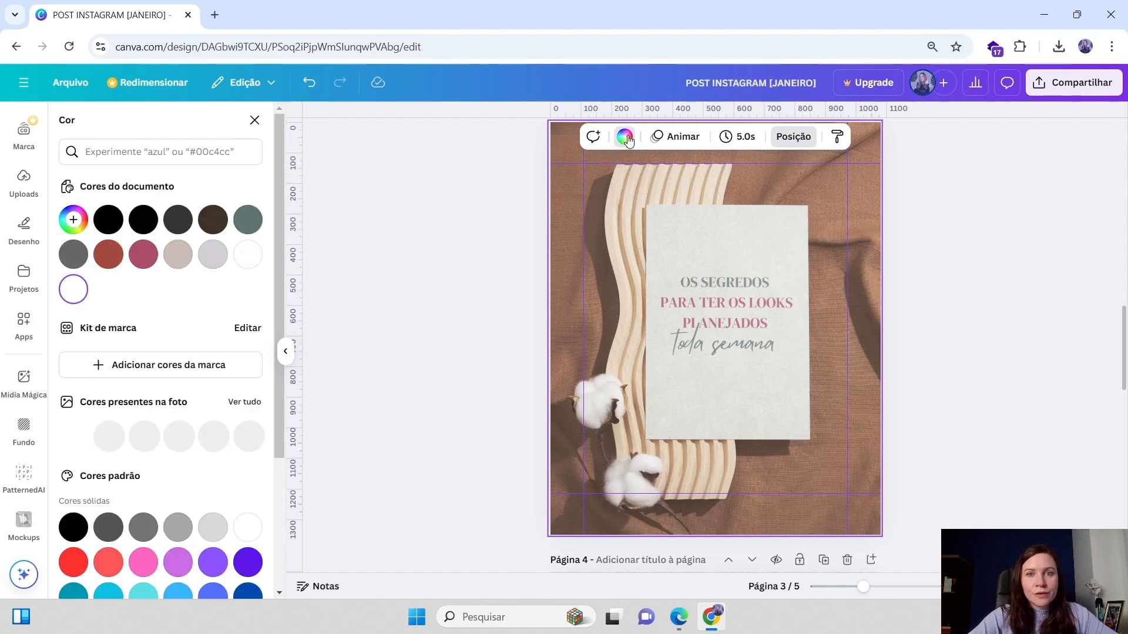
{"action": "left_click", "coordinate": [143, 256]}
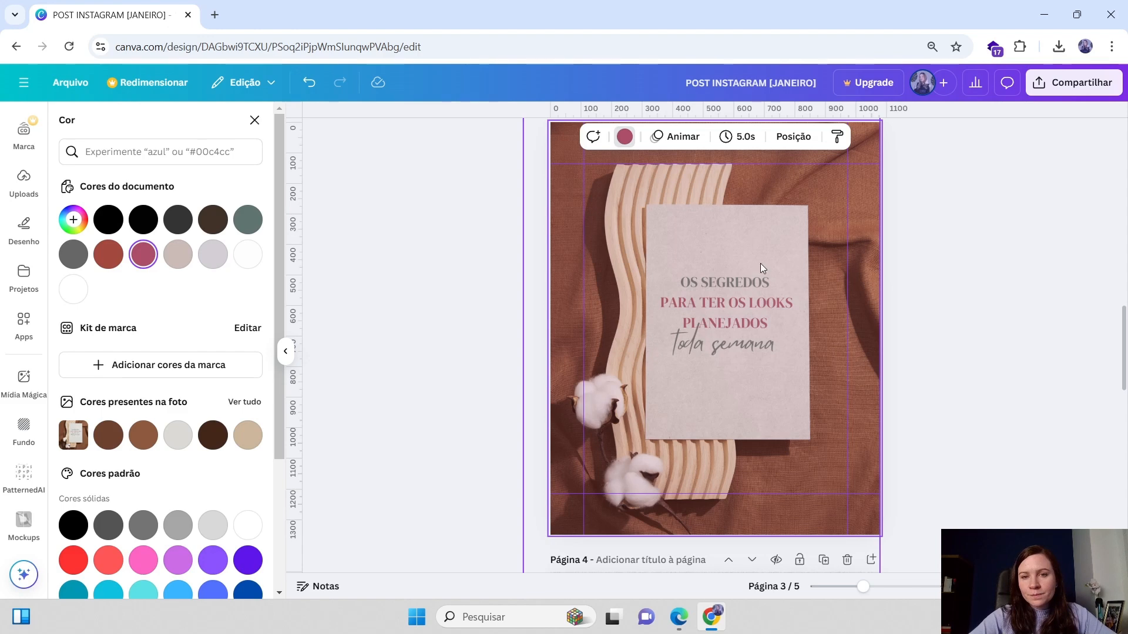
Set the mockup photo's transparency to 85 so the pink background tints it
{"action": "left_click", "coordinate": [755, 158]}
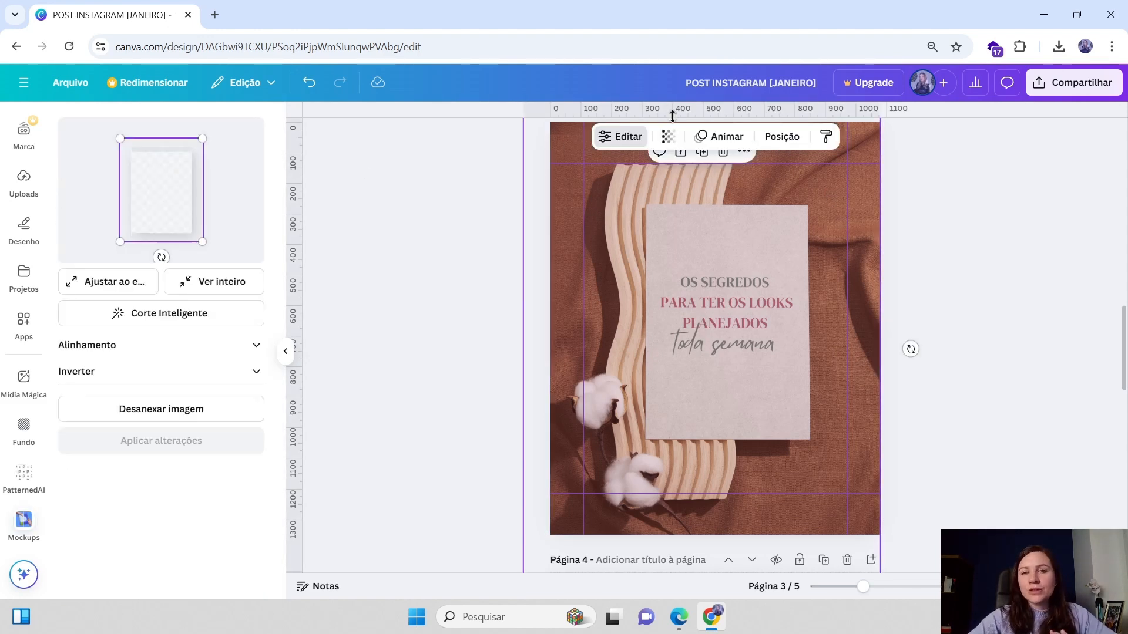
{"action": "left_click", "coordinate": [668, 136]}
{"action": "mouse_move", "coordinate": [683, 192]}
{"action": "left_mouse_down"}
{"action": "mouse_move", "coordinate": [691, 197]}
{"action": "mouse_move", "coordinate": [623, 195]}
{"action": "mouse_move", "coordinate": [719, 205]}
{"action": "mouse_move", "coordinate": [684, 197]}
{"action": "left_mouse_up"}
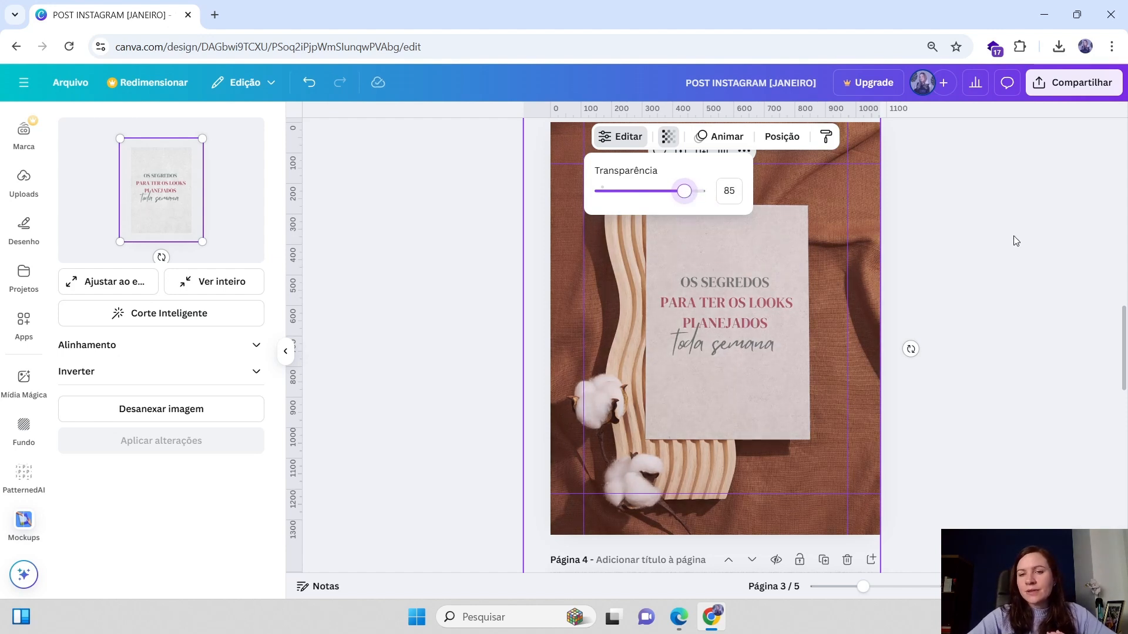
{"action": "left_click", "coordinate": [1016, 241]}
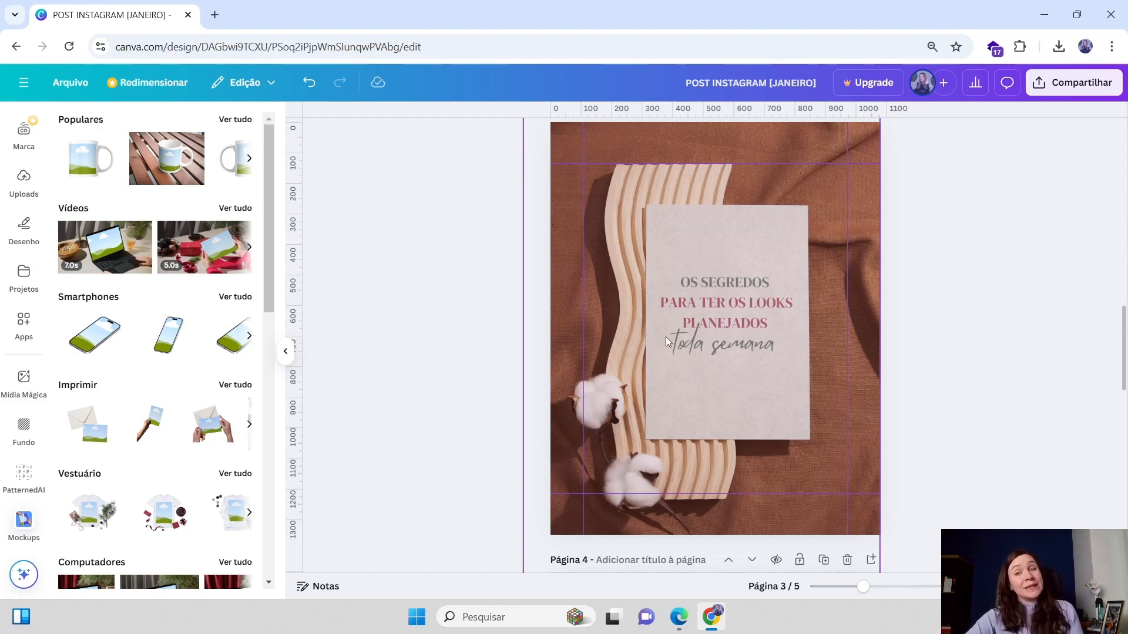
Copy the JS logo from page 2 and place it on page 4 just below the toda semana text
{"action": "scroll", "coordinate": [760, 364], "scroll_direction": "down", "scroll_amount": 5}
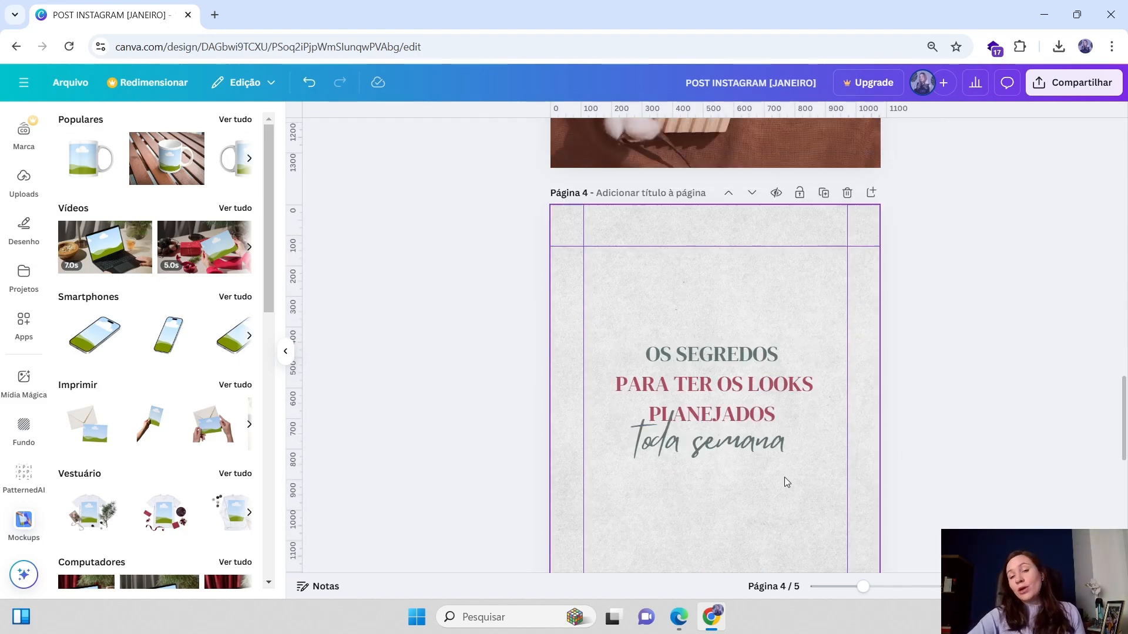
{"action": "left_click", "coordinate": [773, 459]}
{"action": "scroll", "coordinate": [770, 477], "scroll_direction": "up", "scroll_amount": 4}
{"action": "left_click", "coordinate": [919, 333]}
{"action": "scroll", "coordinate": [917, 333], "scroll_direction": "up", "scroll_amount": 7}
{"action": "scroll", "coordinate": [704, 451], "scroll_direction": "down", "scroll_amount": 1}
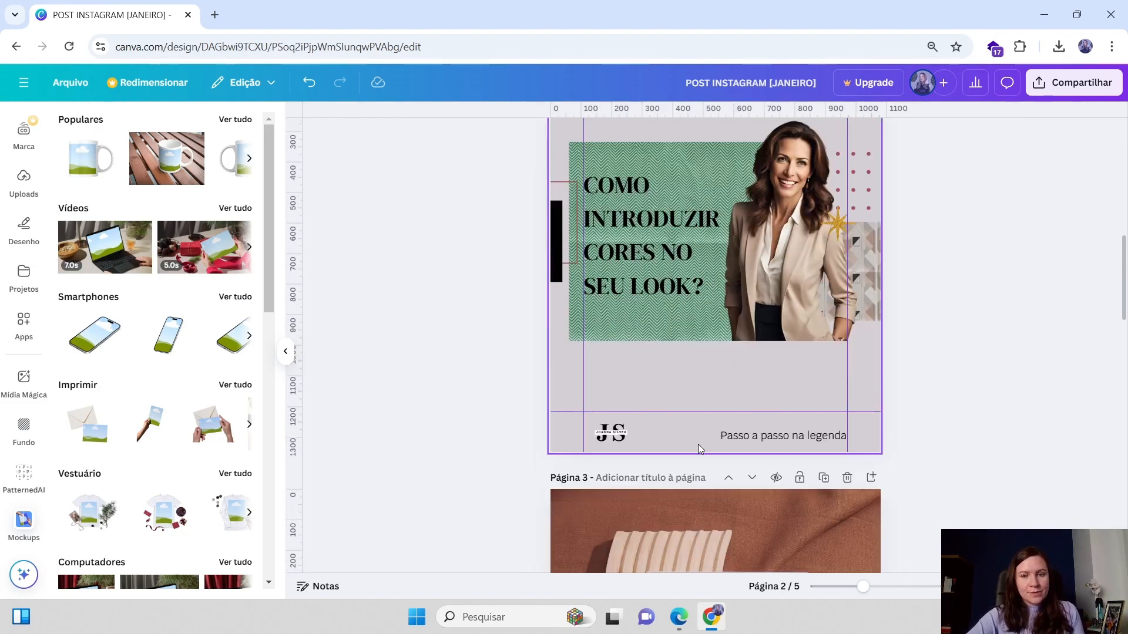
{"action": "left_click", "coordinate": [628, 433]}
{"action": "key", "text": "ctrl+c"}
{"action": "scroll", "coordinate": [628, 433], "scroll_direction": "down", "scroll_amount": 8}
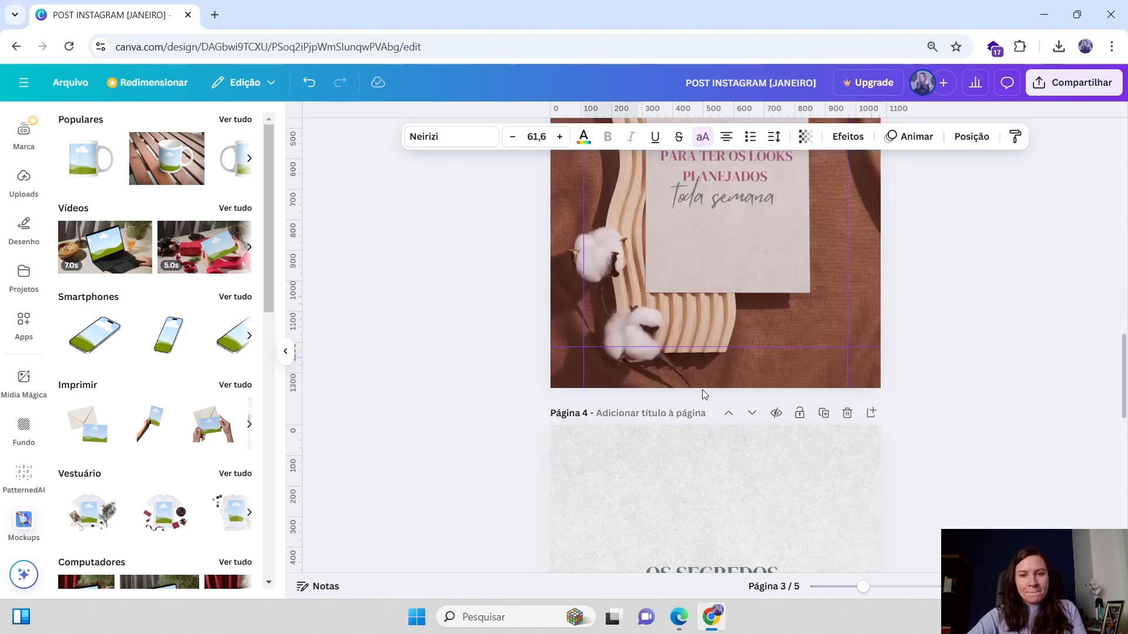
{"action": "key", "text": "ctrl+v"}
{"action": "left_click_drag", "start_coordinate": [619, 374], "coordinate": [715, 560]}
{"action": "scroll", "coordinate": [735, 493], "scroll_direction": "down", "scroll_amount": 2}
{"action": "scroll", "coordinate": [714, 560], "scroll_direction": "down", "scroll_amount": 2}
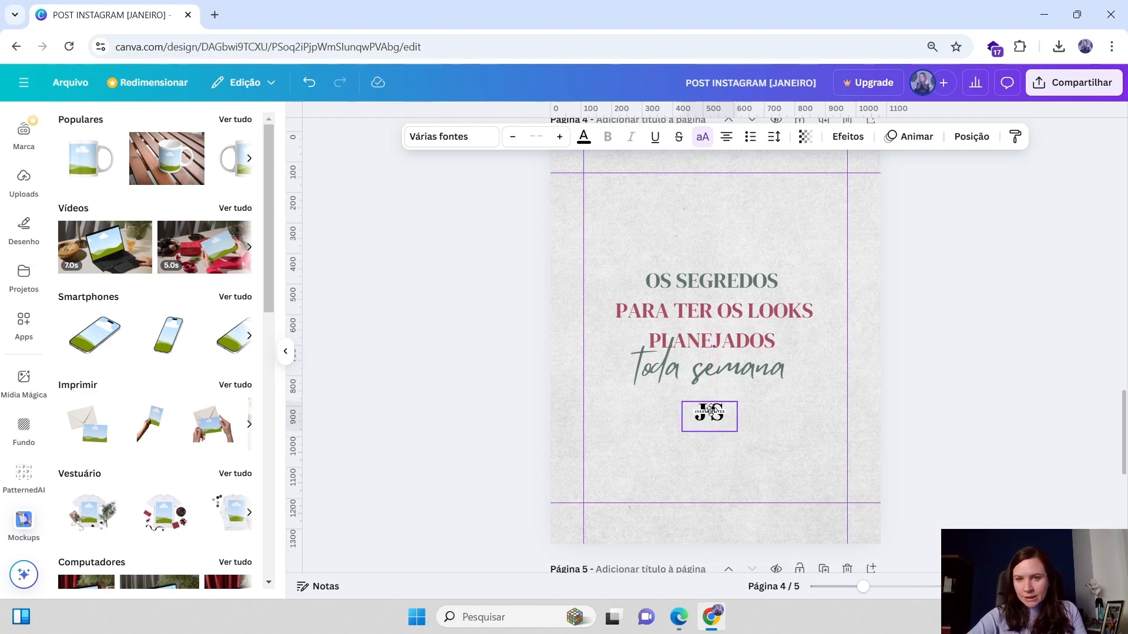
{"action": "left_click", "coordinate": [1090, 296]}
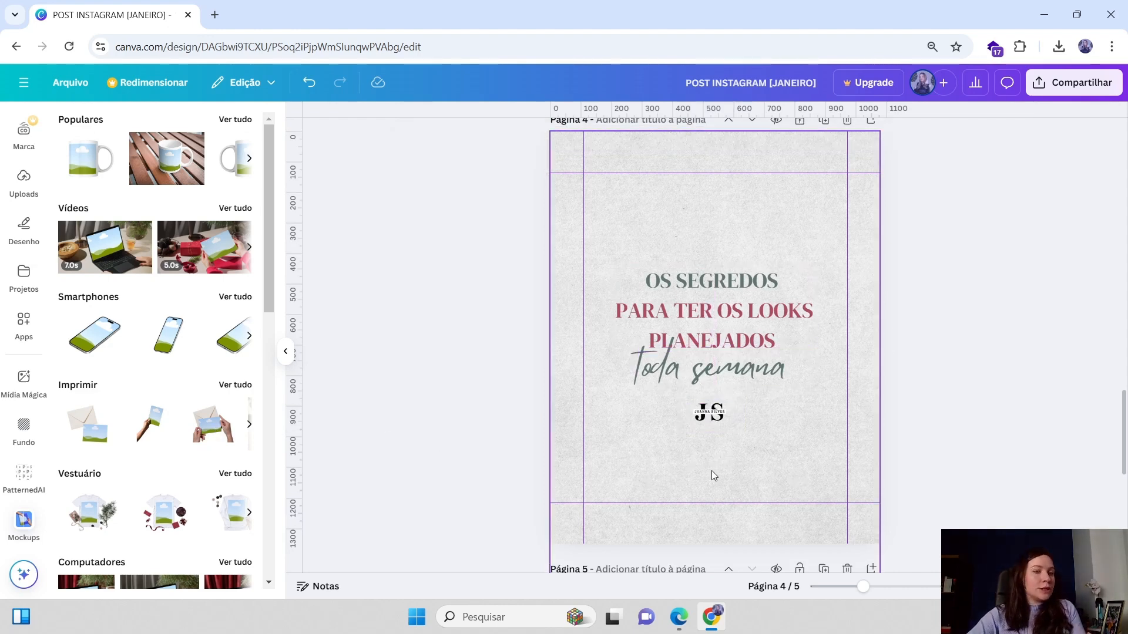
Open the page grid view to review all five carousel pages
{"action": "scroll", "coordinate": [809, 387], "scroll_direction": "up", "scroll_amount": 7}
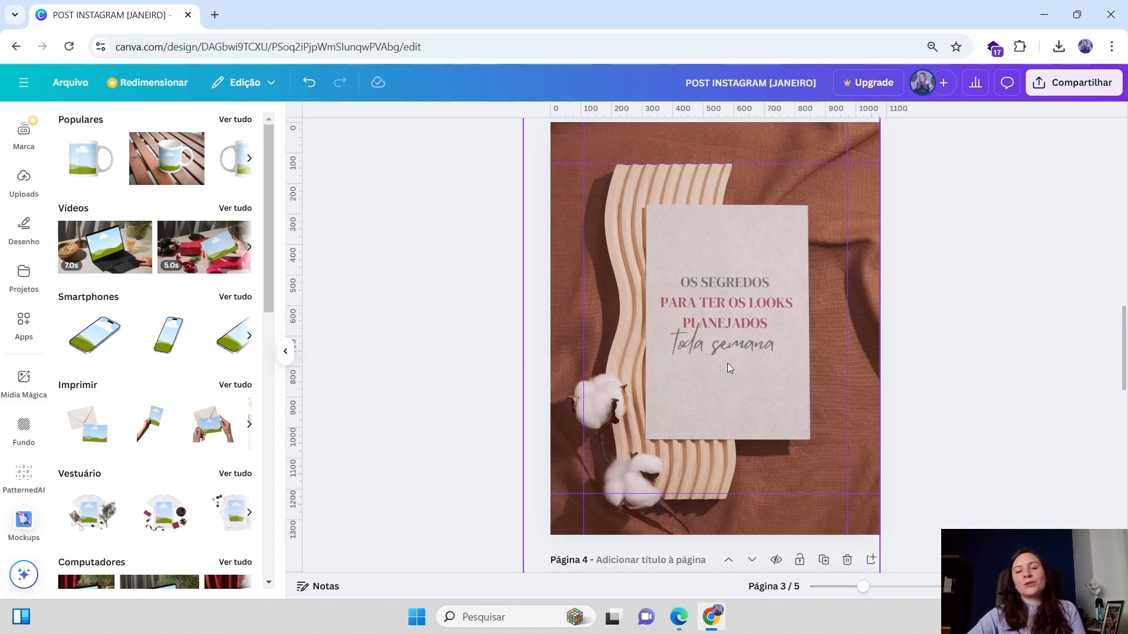
{"action": "scroll", "coordinate": [727, 363], "scroll_direction": "up", "scroll_amount": 4}
{"action": "scroll", "coordinate": [795, 433], "scroll_direction": "down", "scroll_amount": 2}
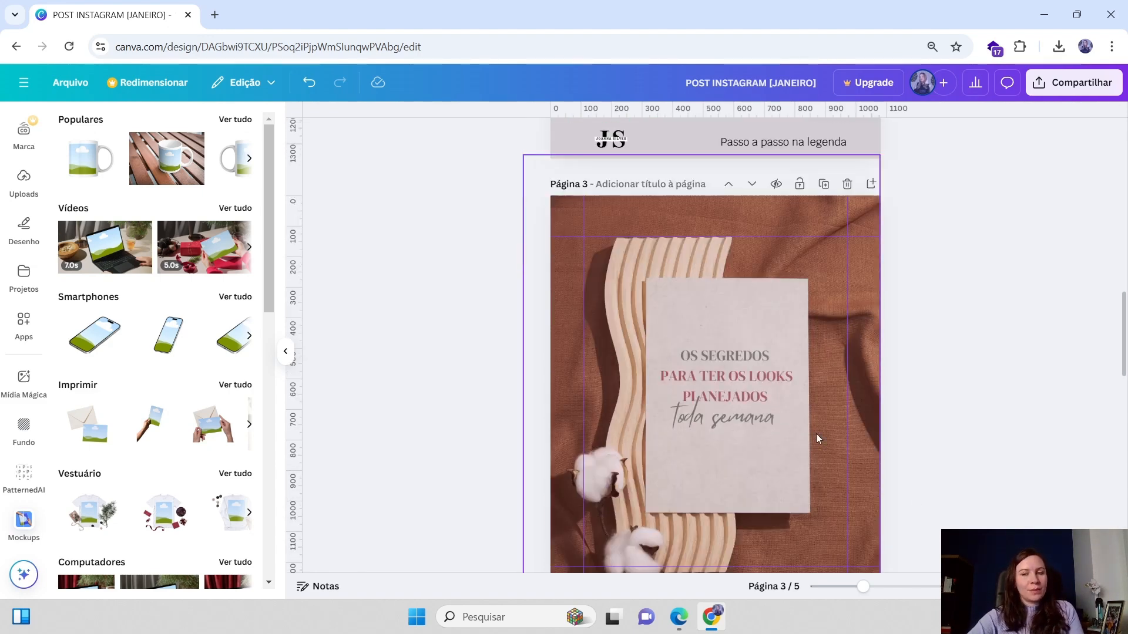
{"action": "left_click", "coordinate": [1048, 586]}
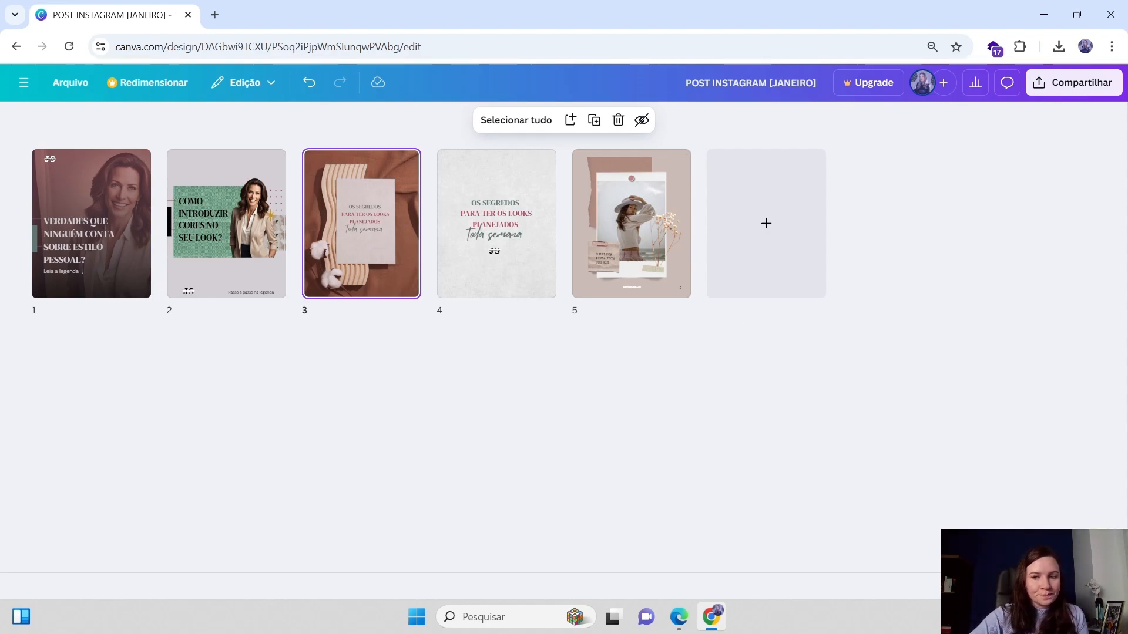
Present the carousel full screen, page back and forth through the first three pages, and return to the editor
{"action": "left_click", "coordinate": [1076, 587]}
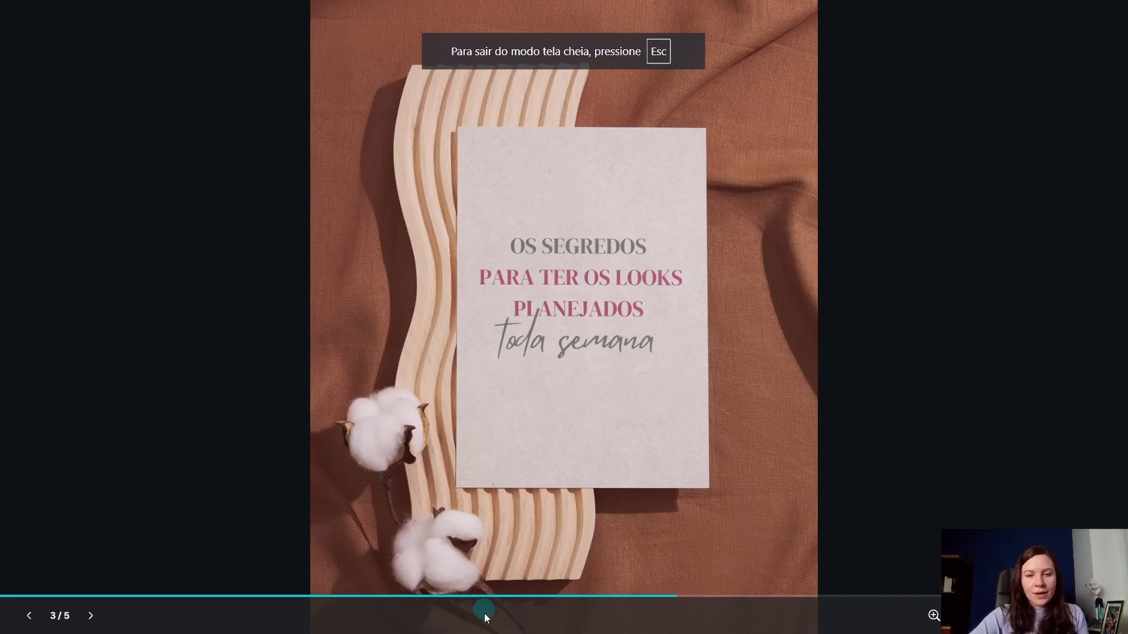
{"action": "left_click", "coordinate": [51, 587]}
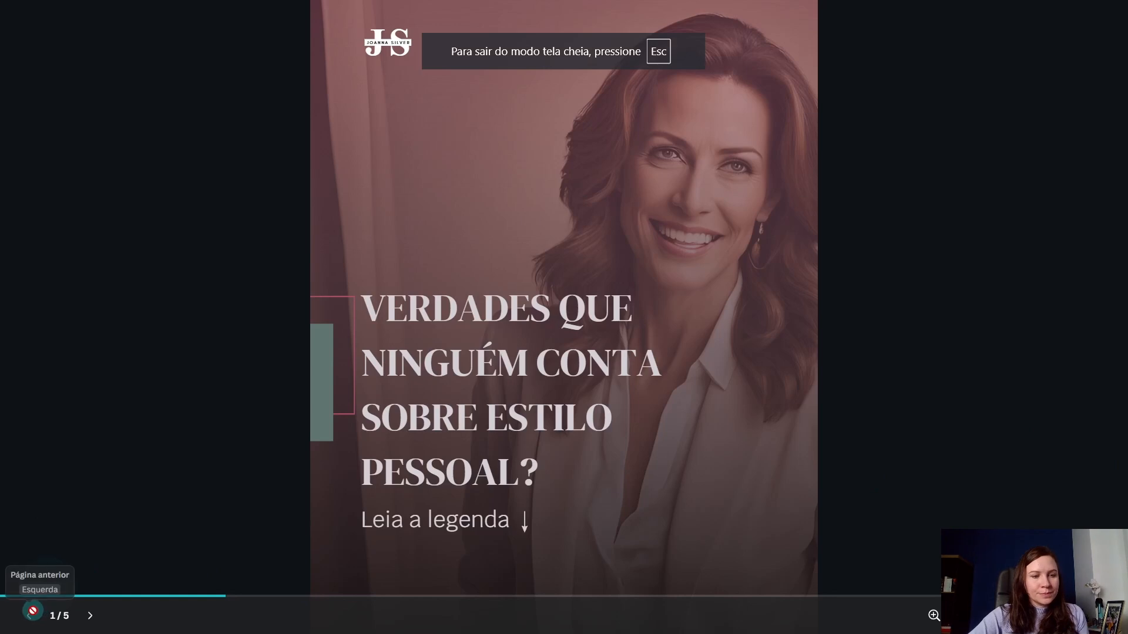
{"action": "left_click", "coordinate": [90, 616]}
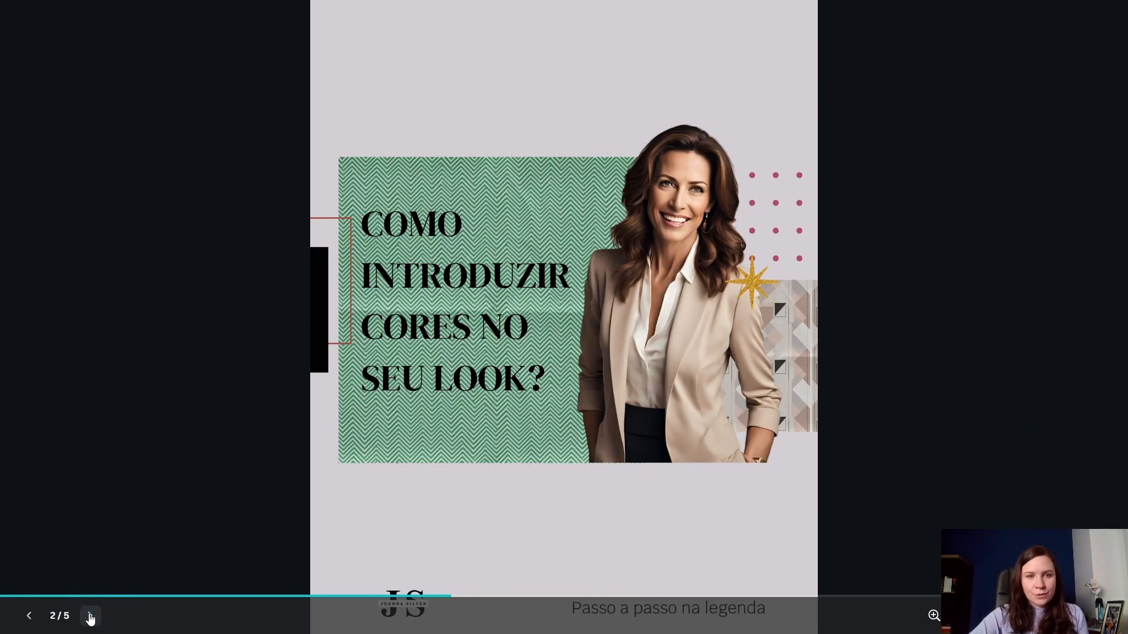
{"action": "left_click", "coordinate": [29, 616]}
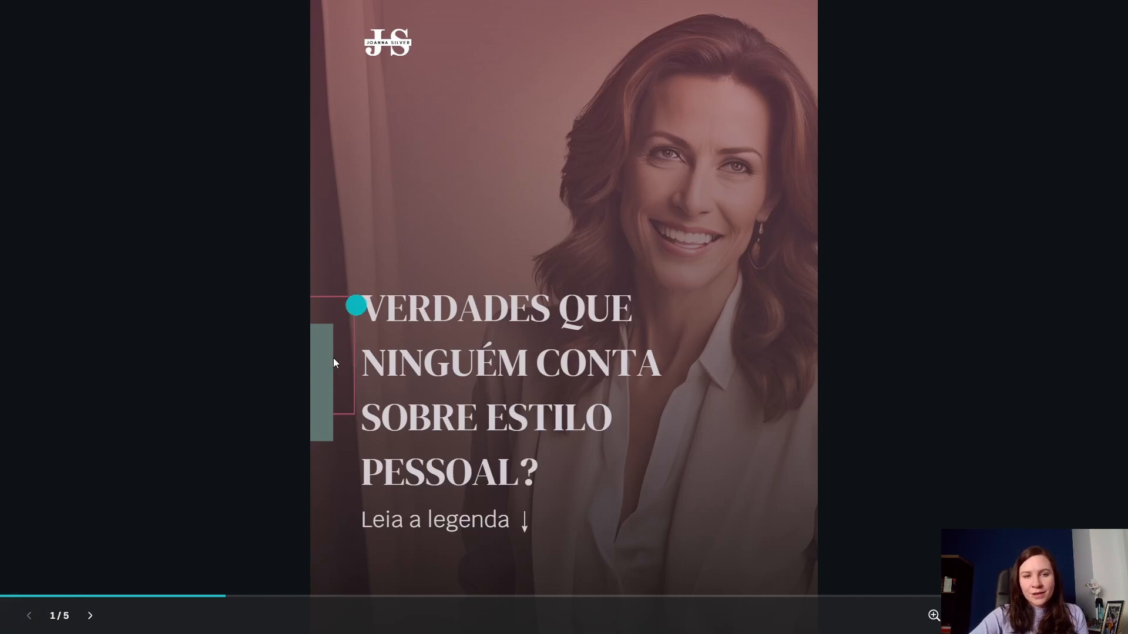
{"action": "left_click", "coordinate": [90, 615]}
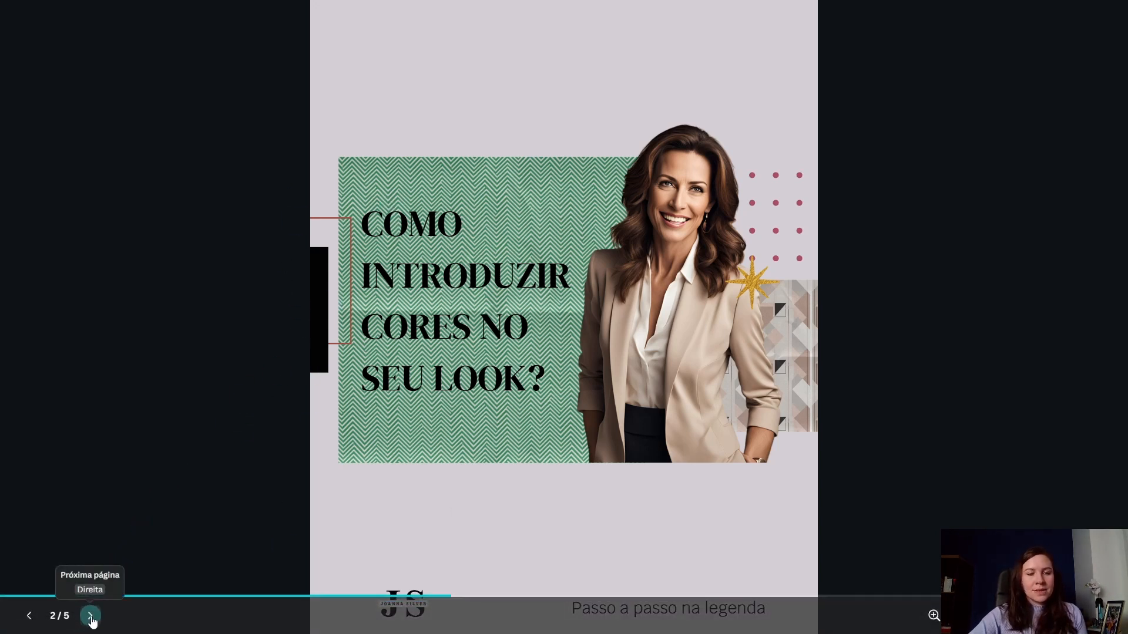
{"action": "left_click", "coordinate": [90, 616]}
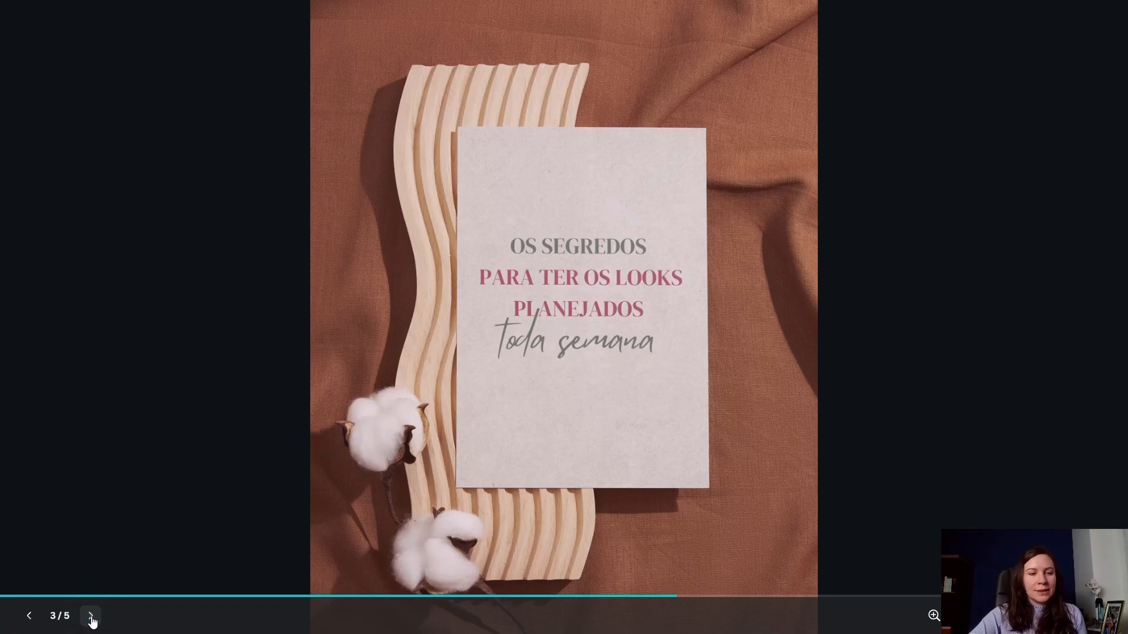
{"action": "left_click", "coordinate": [28, 617]}
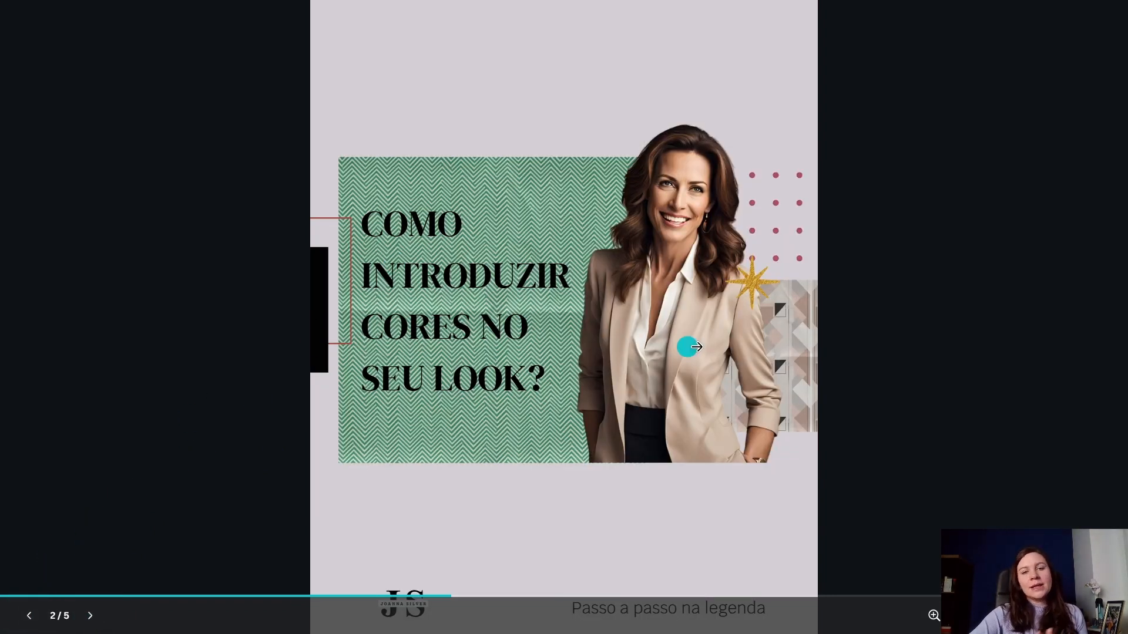
{"action": "left_click", "coordinate": [90, 617]}
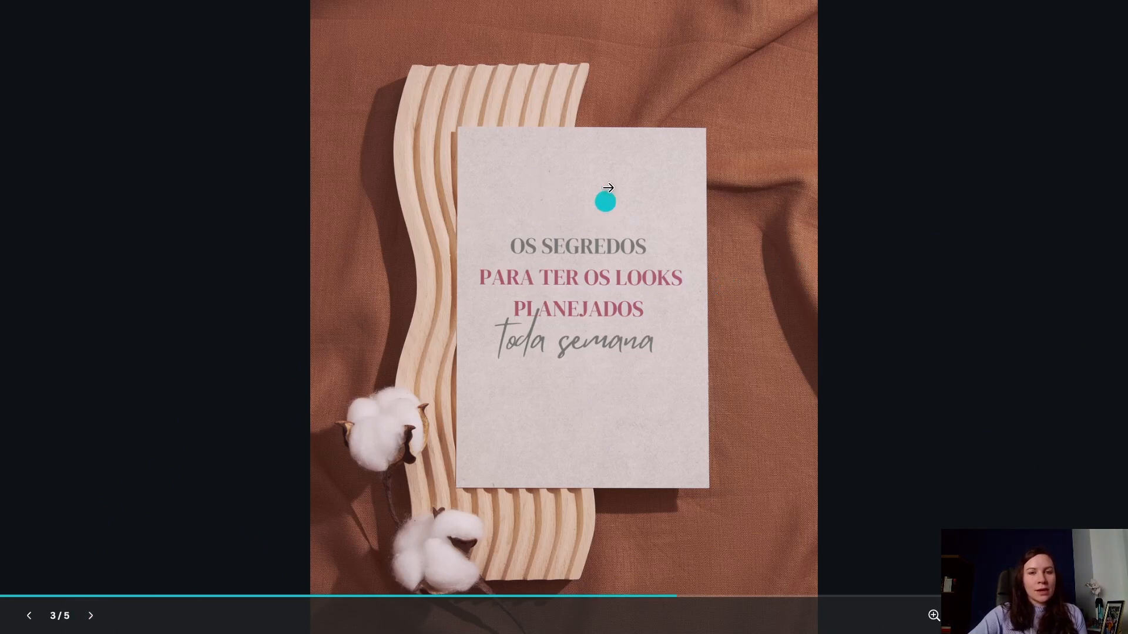
{"action": "left_click", "coordinate": [28, 616]}
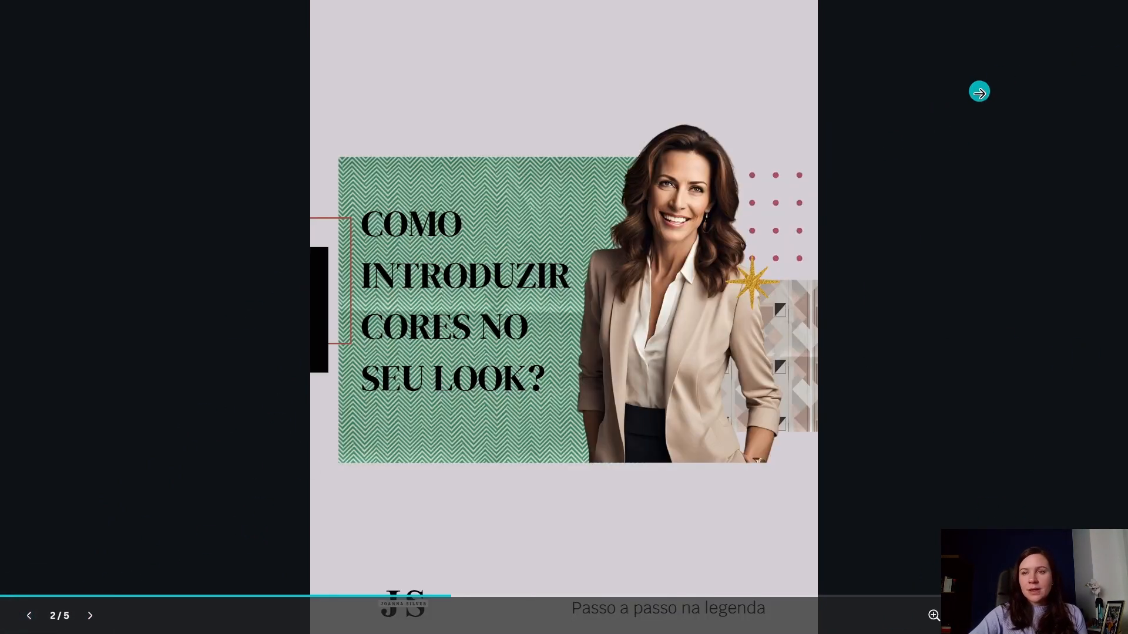
{"action": "key", "text": "Escape"}
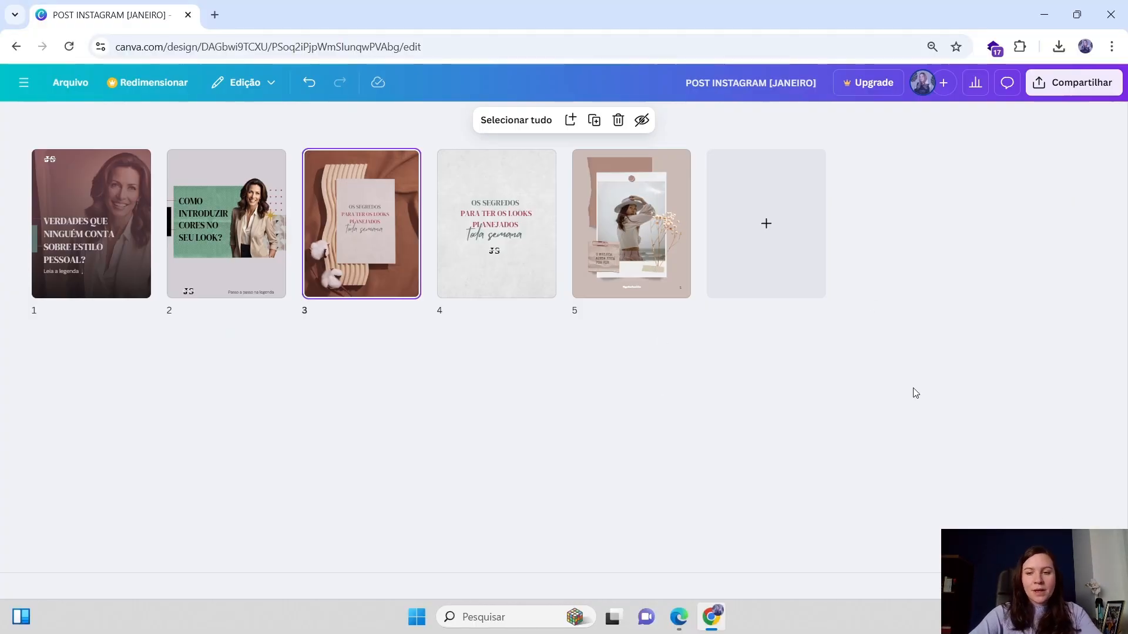
{"action": "left_click", "coordinate": [1046, 586]}
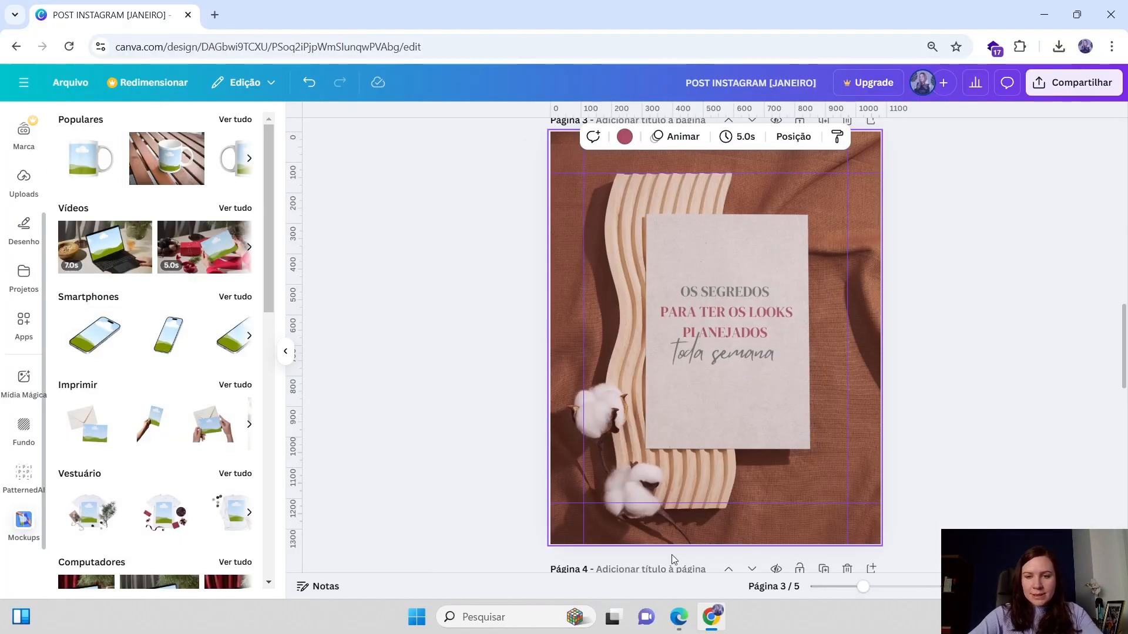
Move the brown mockup page up one position so it becomes page 2, and review the new page order
{"action": "scroll", "coordinate": [796, 423], "scroll_direction": "up", "scroll_amount": 5}
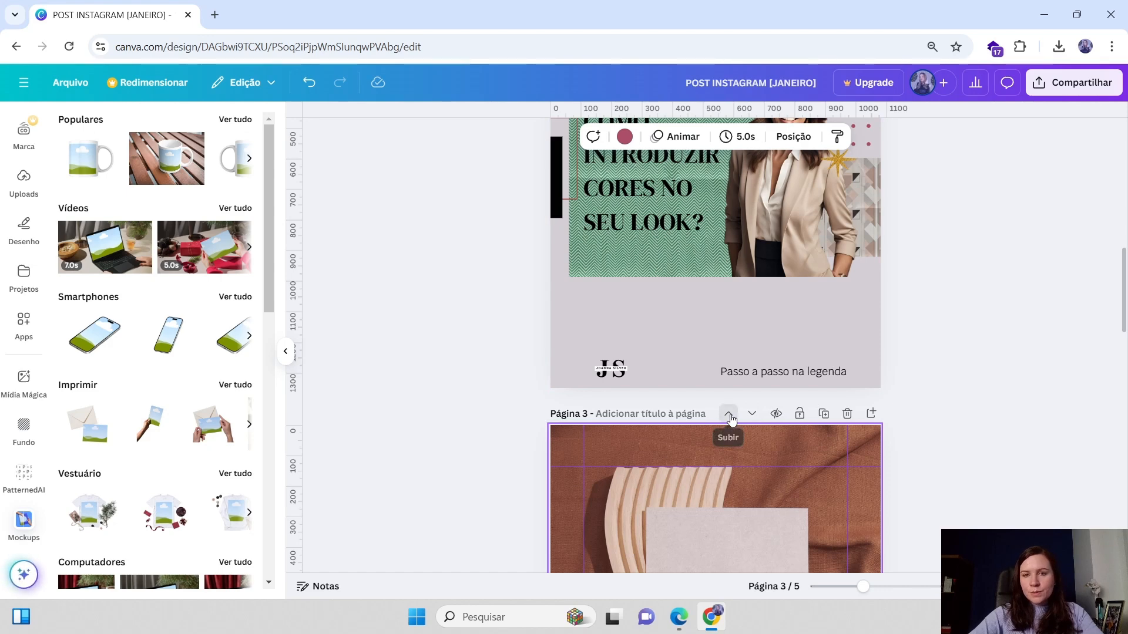
{"action": "left_click", "coordinate": [728, 413]}
{"action": "scroll", "coordinate": [907, 467], "scroll_direction": "up", "scroll_amount": 3}
{"action": "left_click", "coordinate": [1046, 586]}
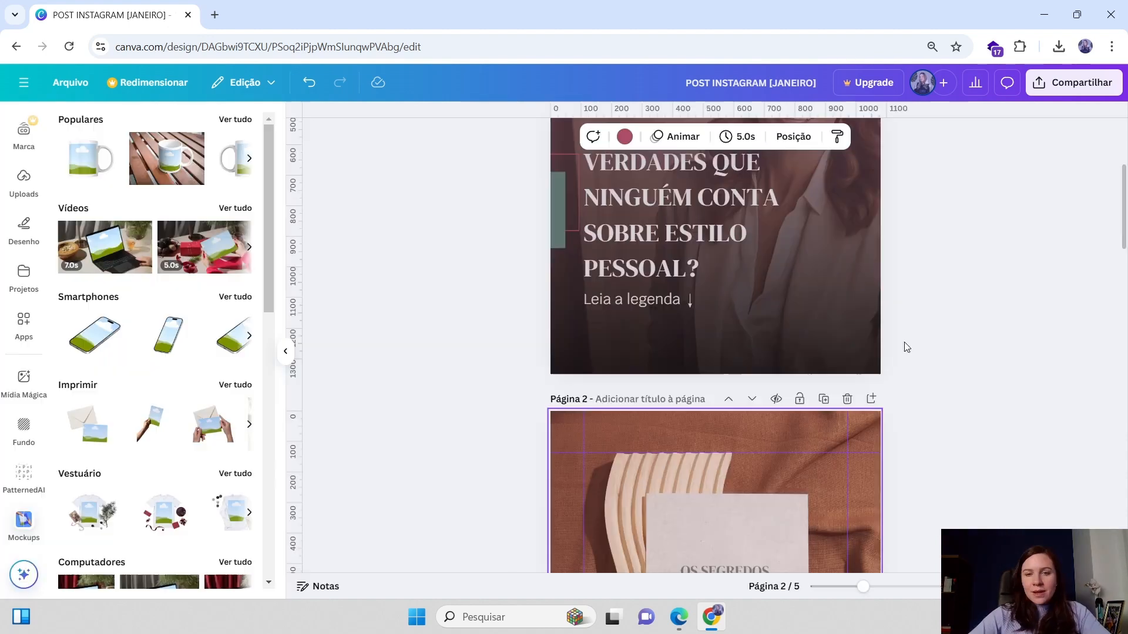
{"action": "scroll", "coordinate": [887, 300], "scroll_direction": "up", "scroll_amount": 1}
{"action": "scroll", "coordinate": [887, 301], "scroll_direction": "up", "scroll_amount": 1}
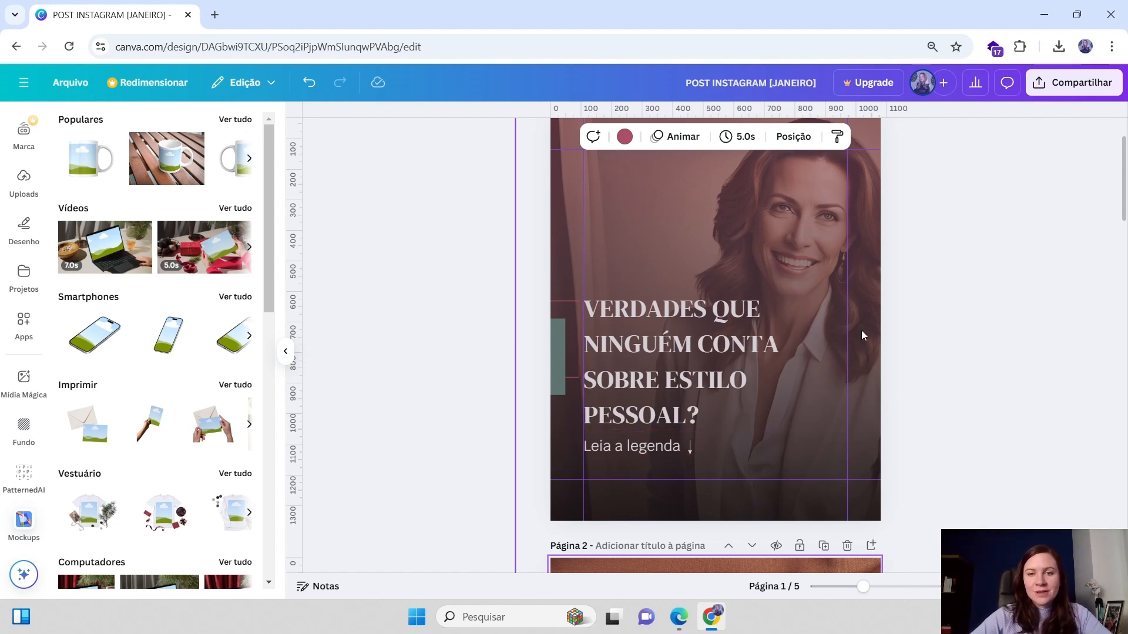
{"action": "scroll", "coordinate": [721, 369], "scroll_direction": "down", "scroll_amount": 1}
{"action": "scroll", "coordinate": [713, 358], "scroll_direction": "down", "scroll_amount": 3}
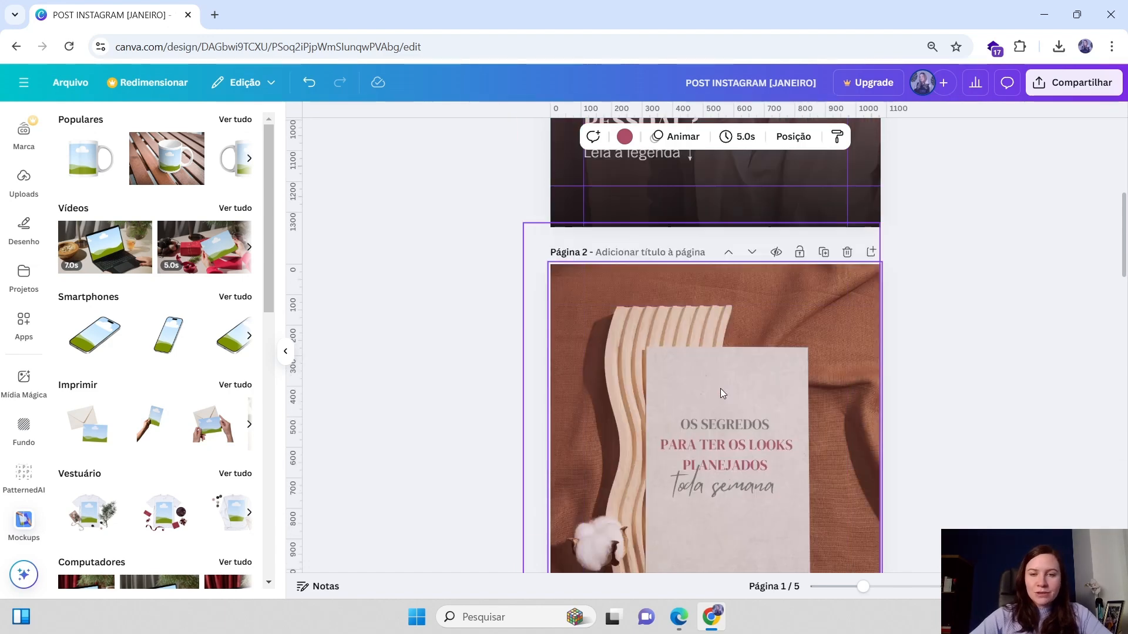
{"action": "scroll", "coordinate": [721, 389], "scroll_direction": "up", "scroll_amount": 4}
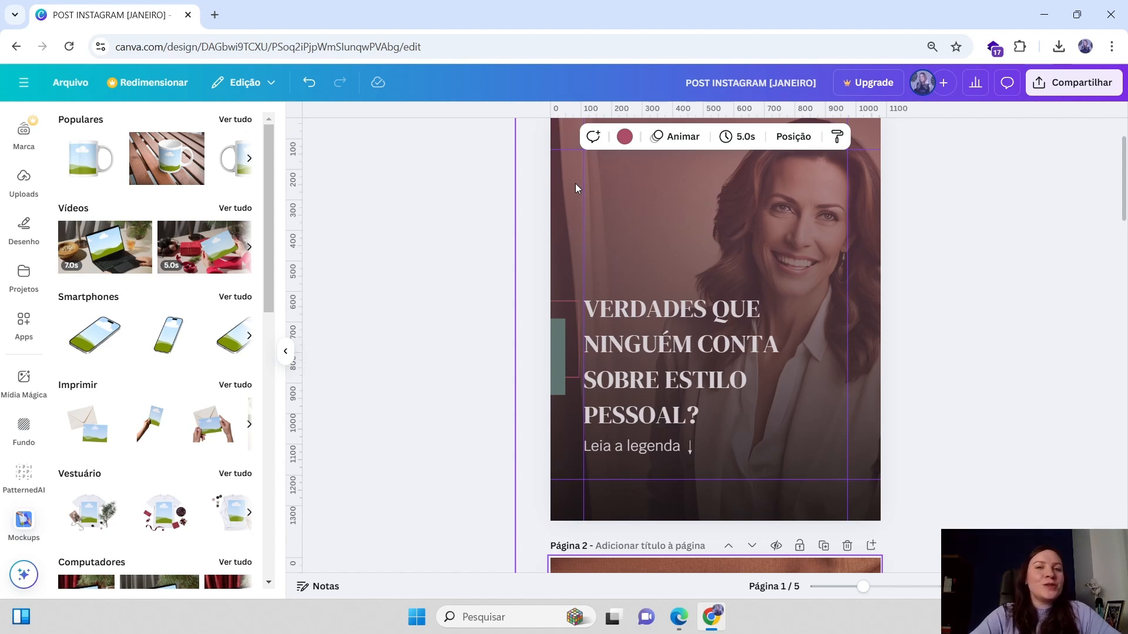
{"action": "left_click", "coordinate": [943, 481]}
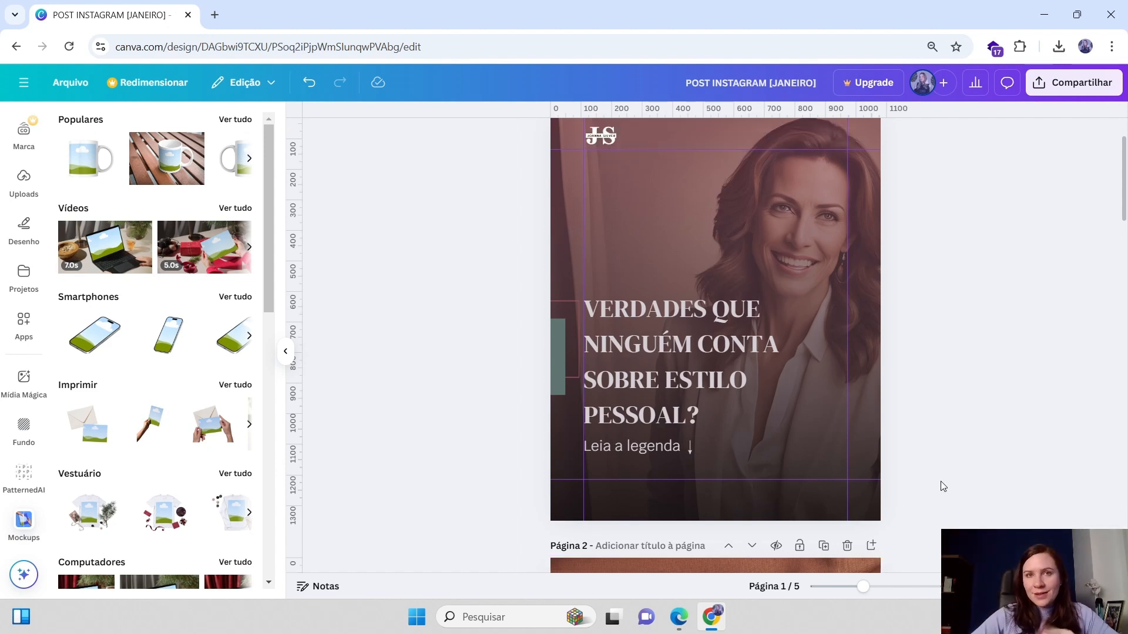